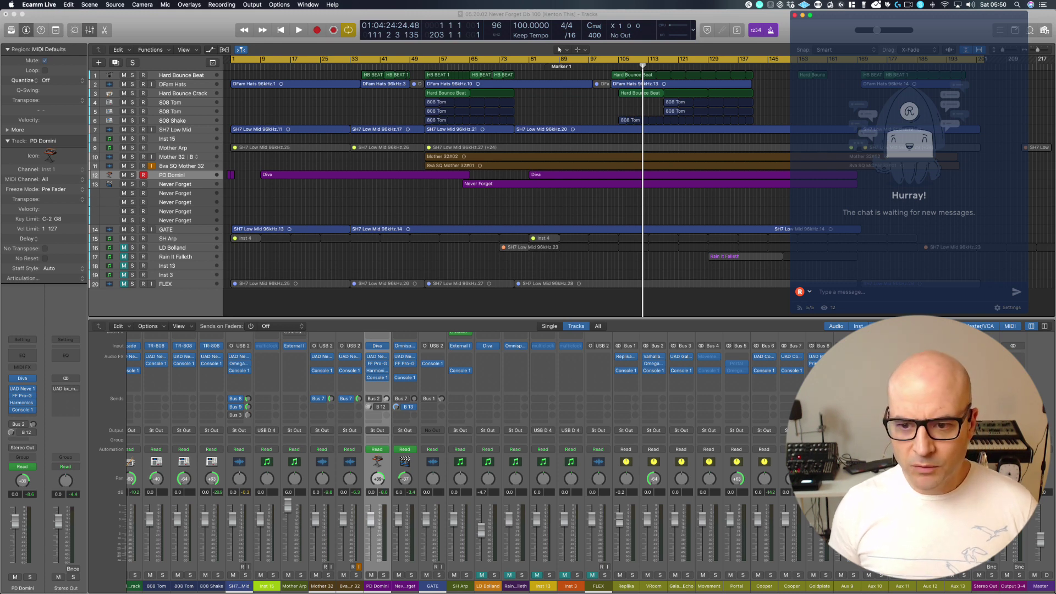
Switch to Trello, review the "Never Forget [Kenton This] Db 100" card and its Release Prep checklist, and return to Logic Pro X.
click(381, 209)
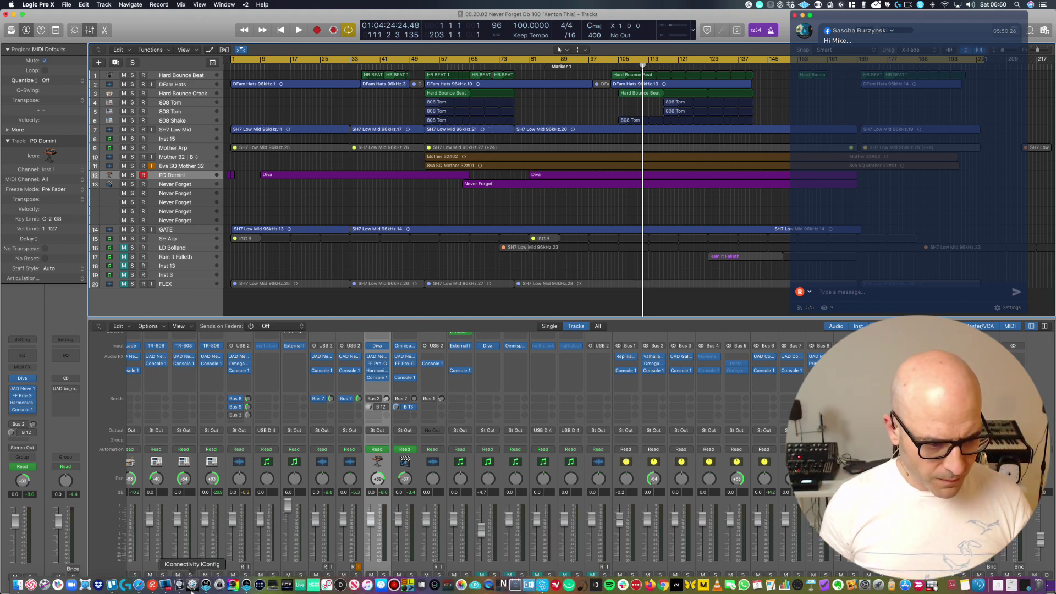
click(112, 585)
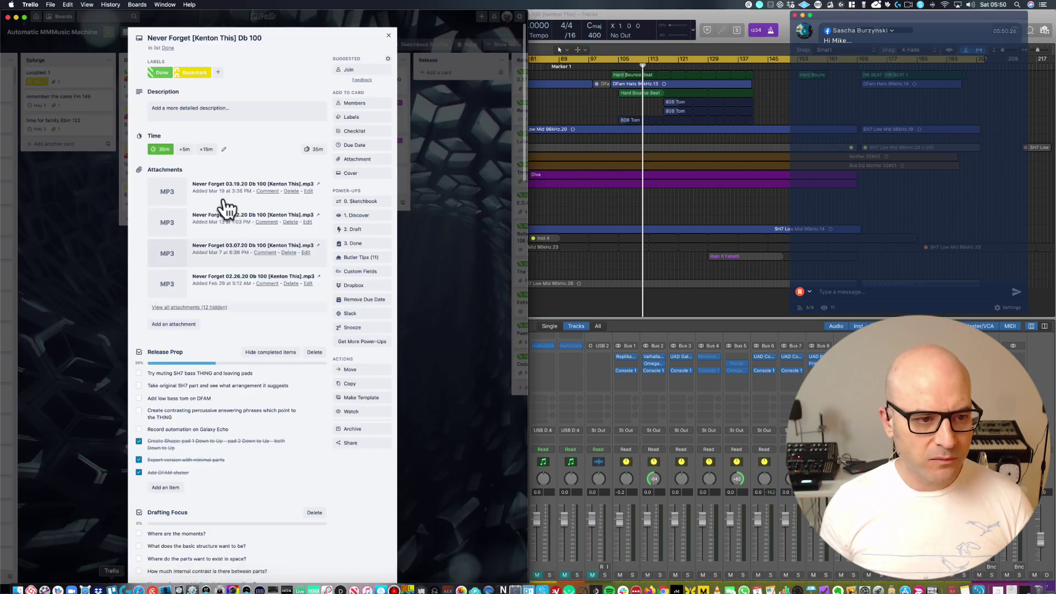
click(63, 288)
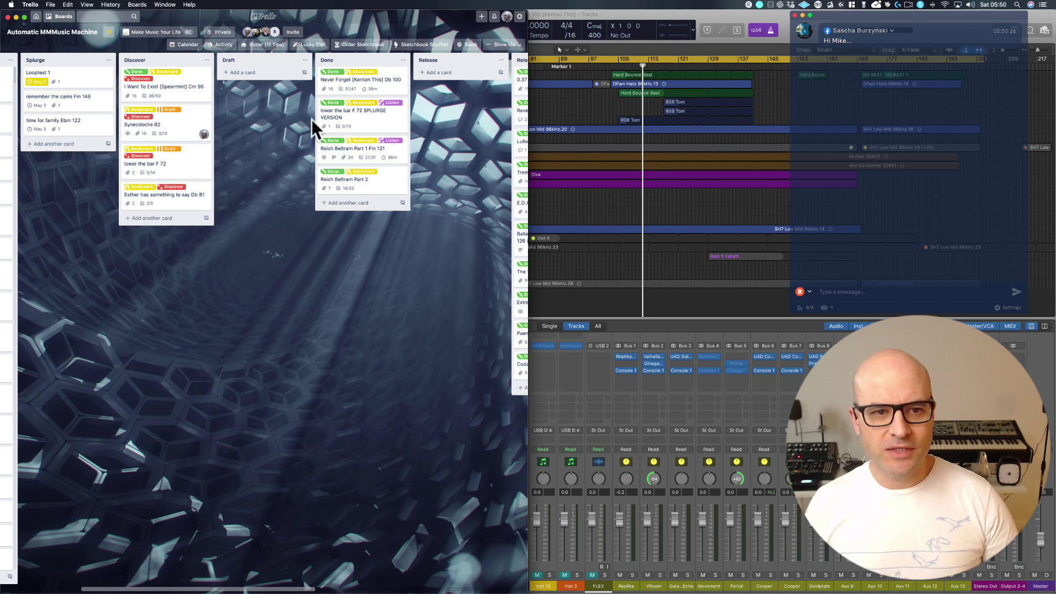
click(348, 85)
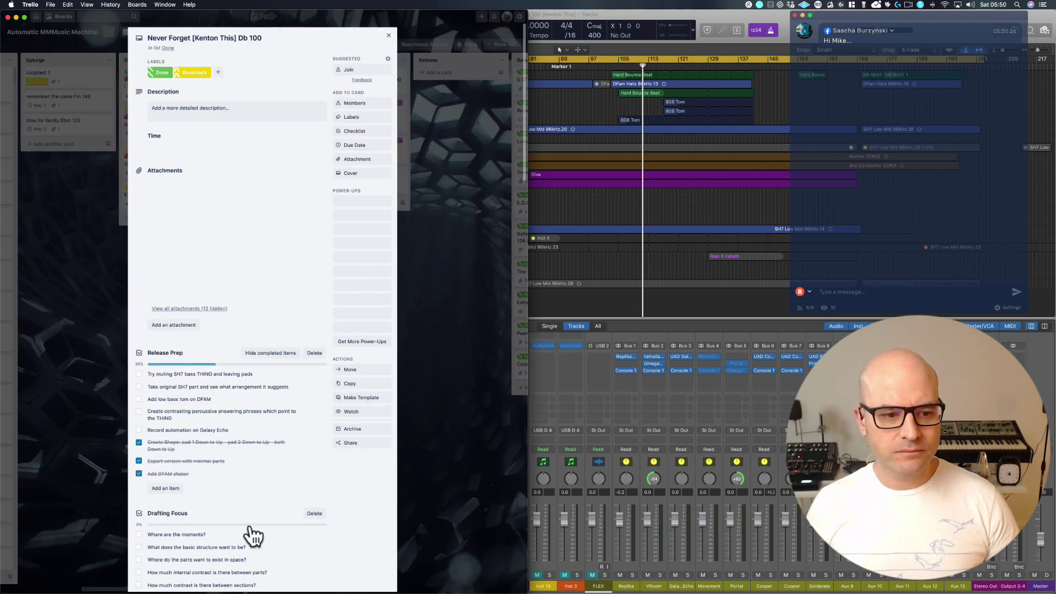
click(434, 410)
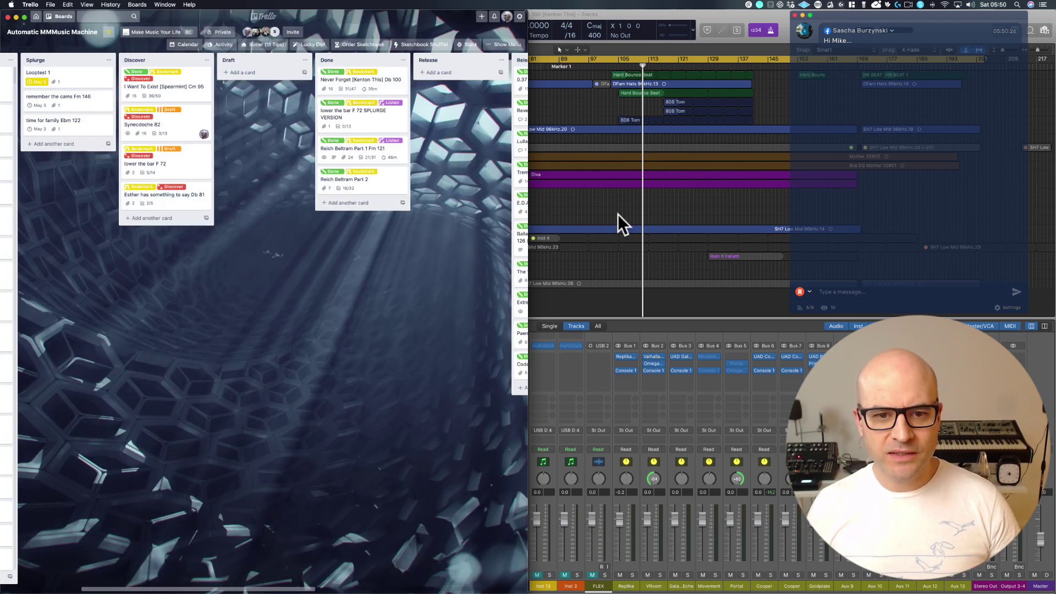
click(619, 213)
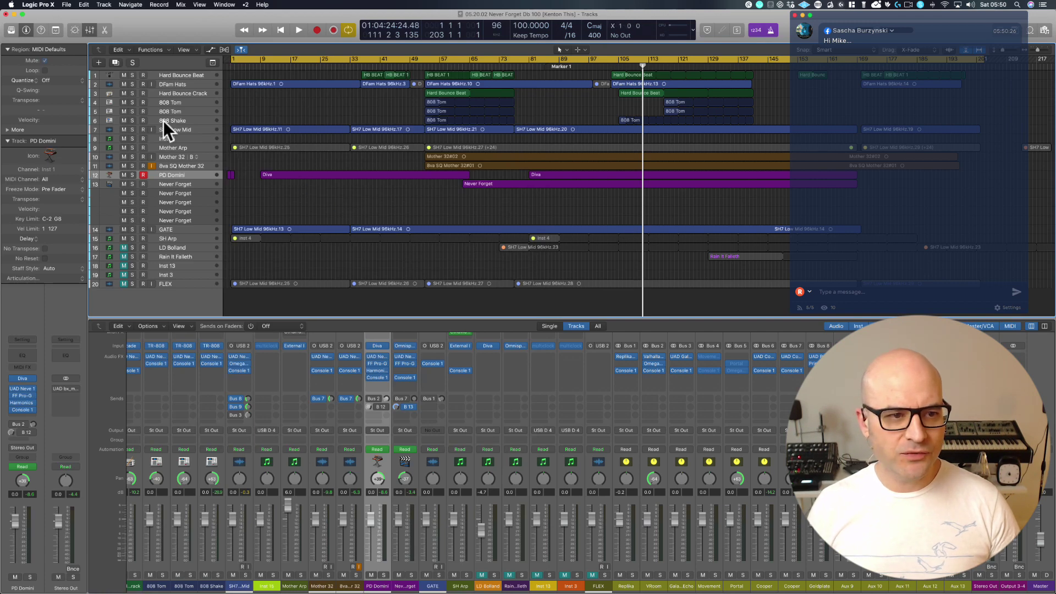
Select the SH7 Low Mid track with its regions and enlarge the tracks area by shrinking the mixer below it.
click(180, 131)
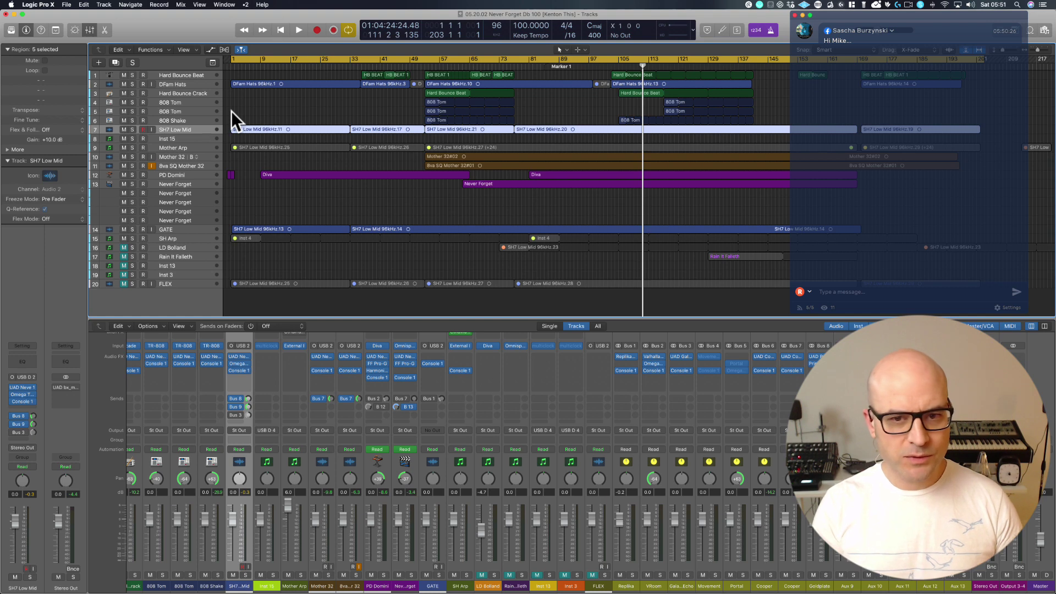
drag(231, 111, 1009, 158)
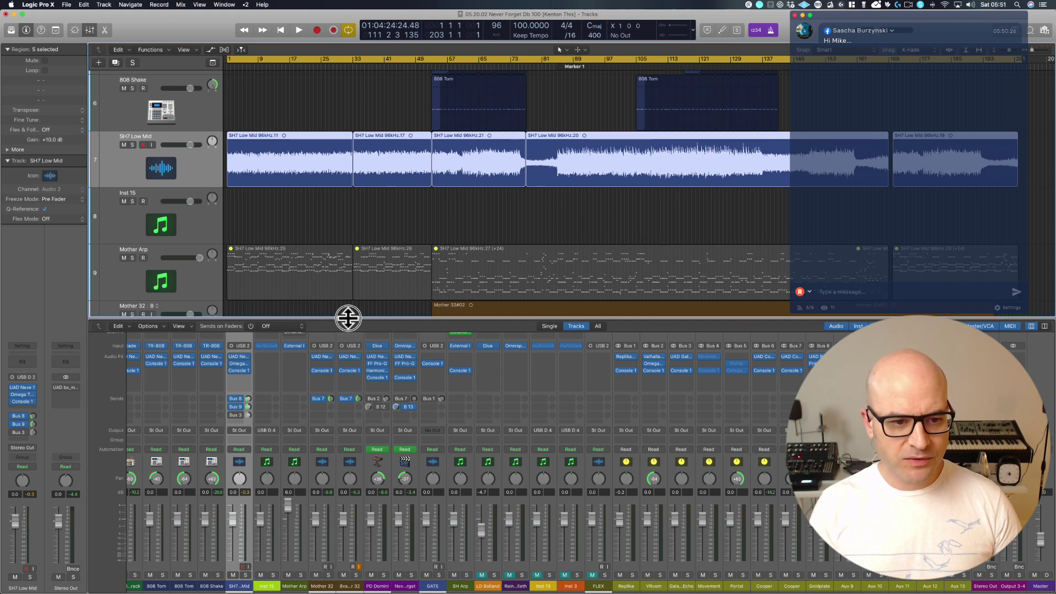
drag(347, 317, 368, 467)
scroll(367, 295, up, 5)
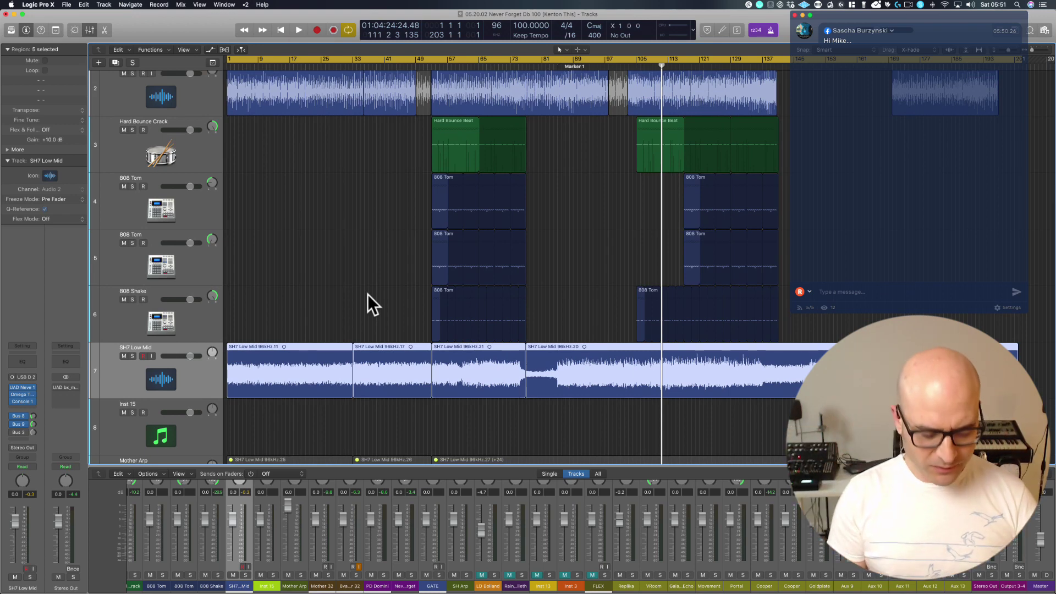
ctrl+alt+click(342, 257)
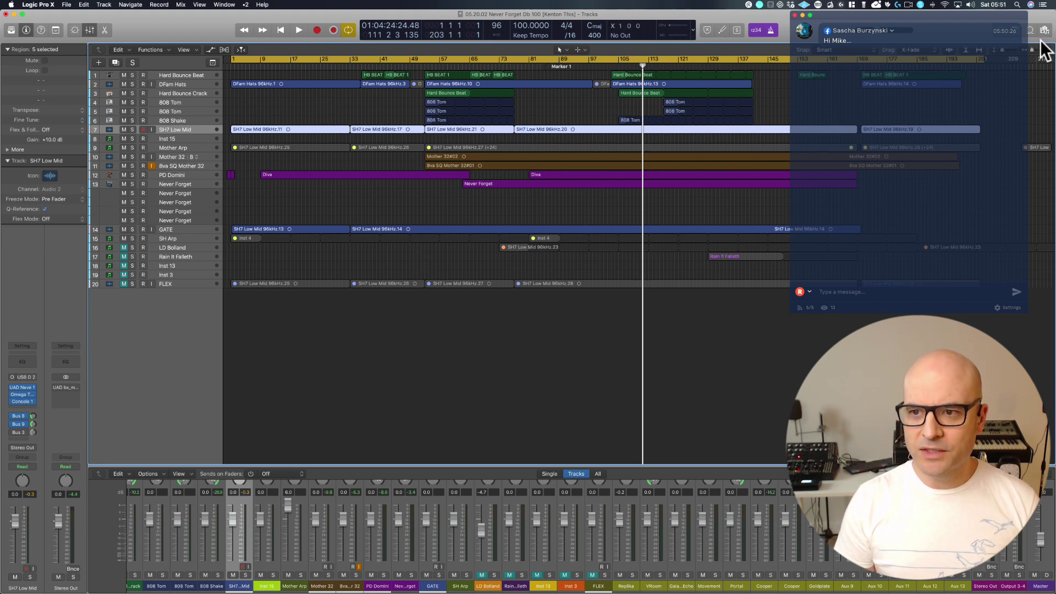
Fit the song's full length in the timeline and inspect the SH7 Low Mid waveforms close up.
drag(1039, 48, 1032, 48)
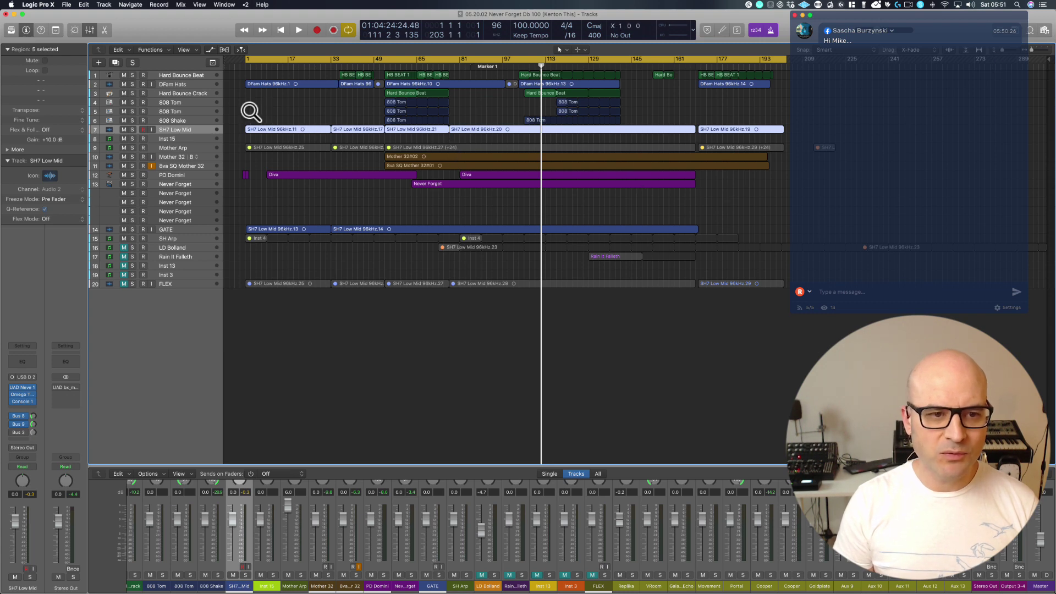
drag(236, 110, 1048, 182)
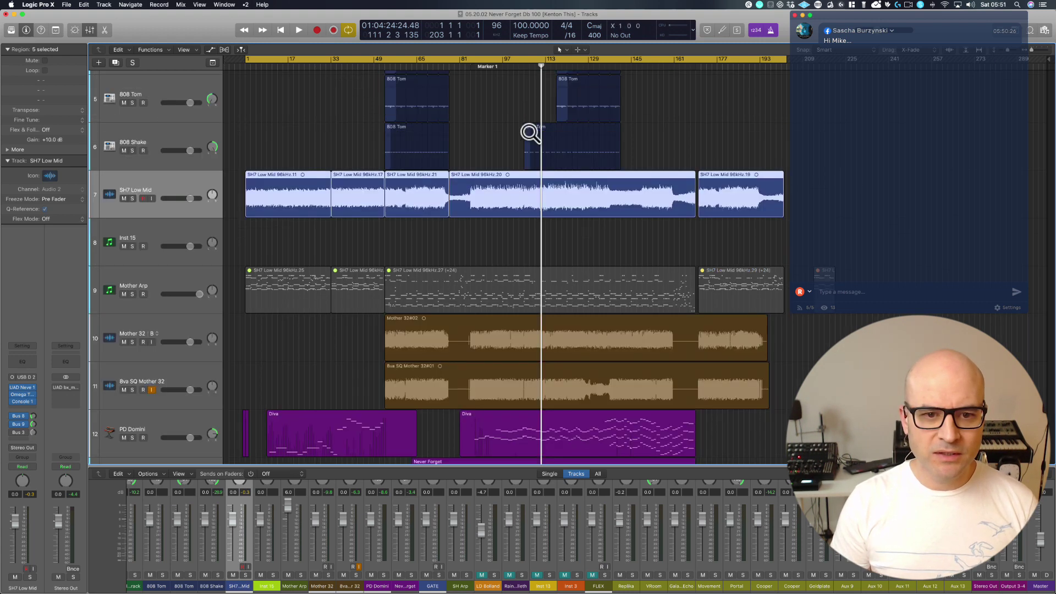
click(499, 118)
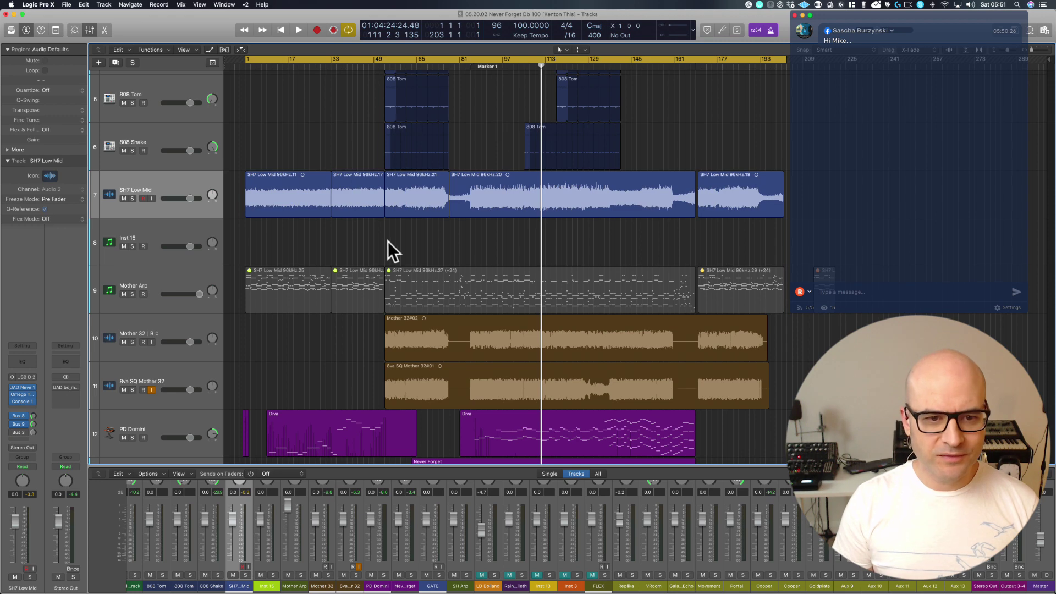
key(z)
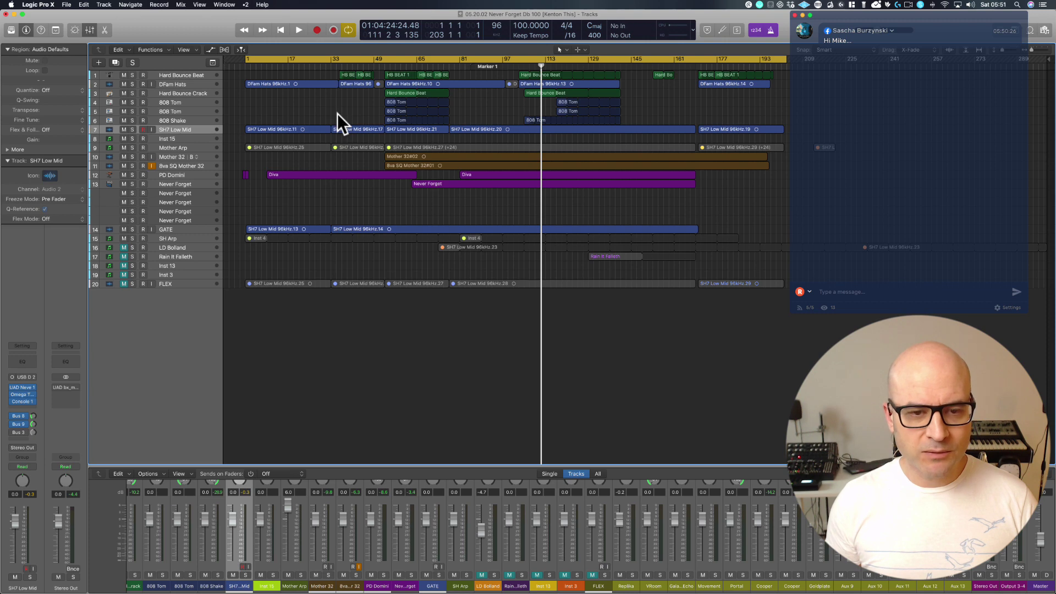
Hide the completed Release Prep items on the Never Forget card in Trello, close the card, and return to Logic Pro X.
mouse_move(188, 590)
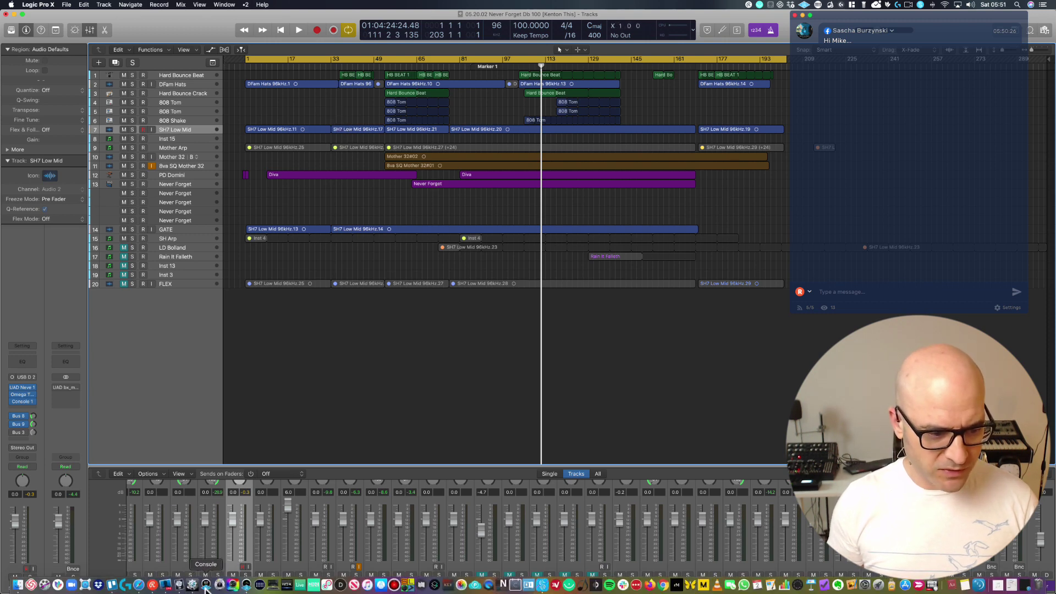
click(112, 585)
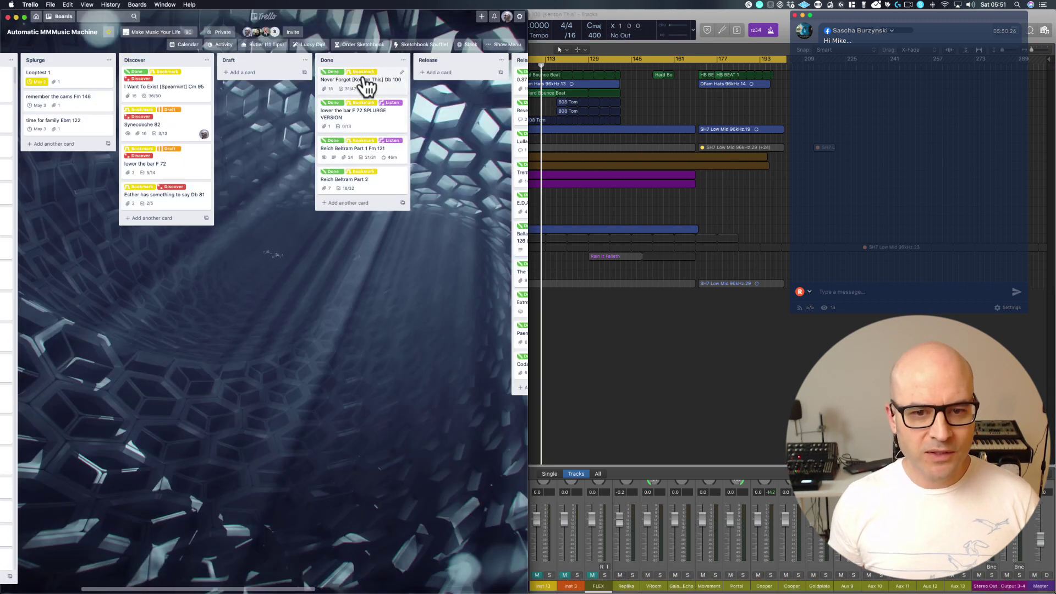
click(365, 85)
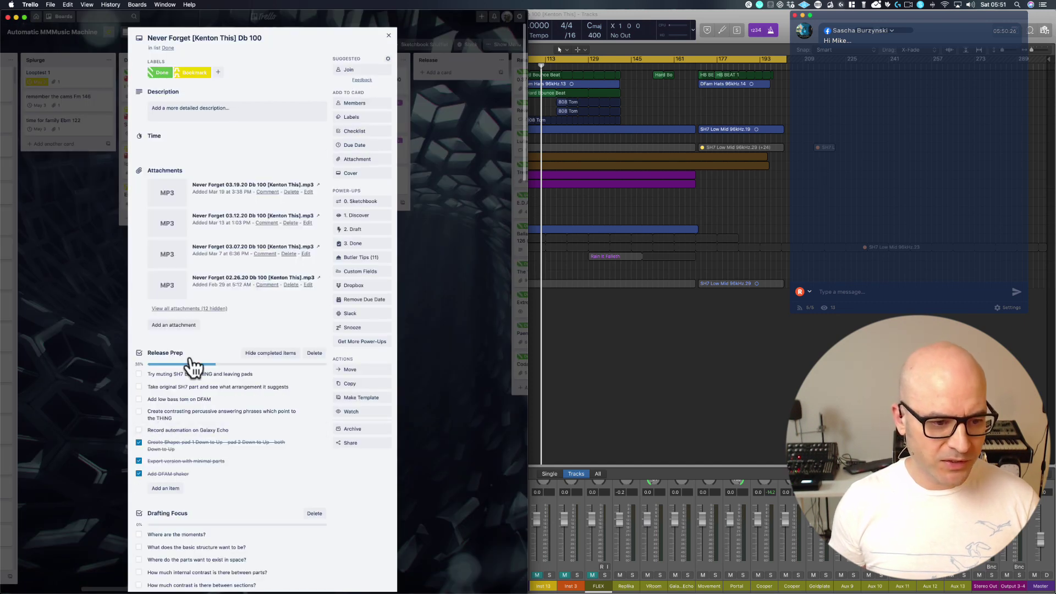
click(294, 353)
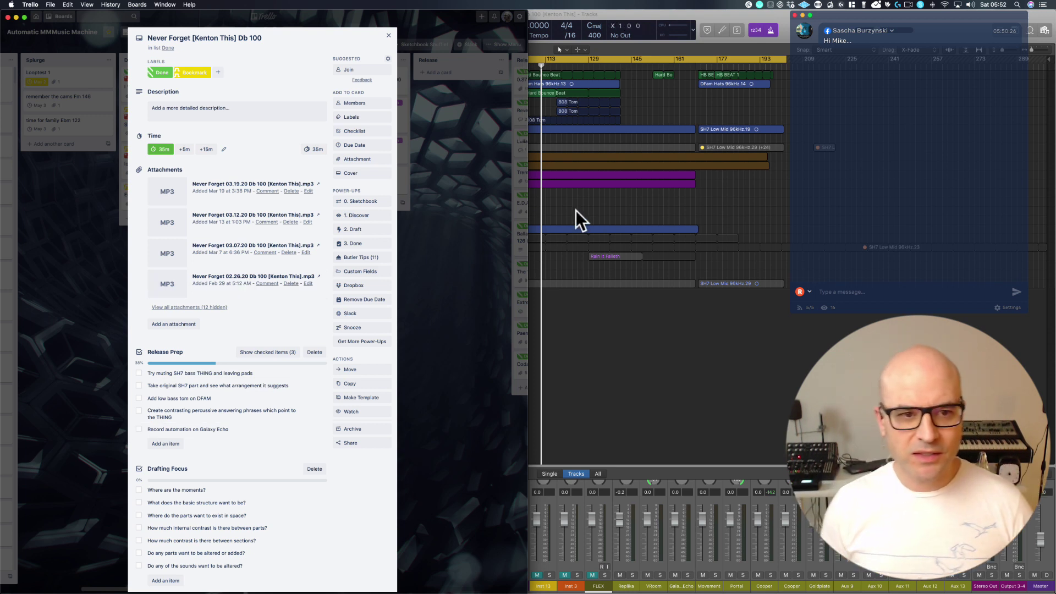
click(420, 225)
click(638, 205)
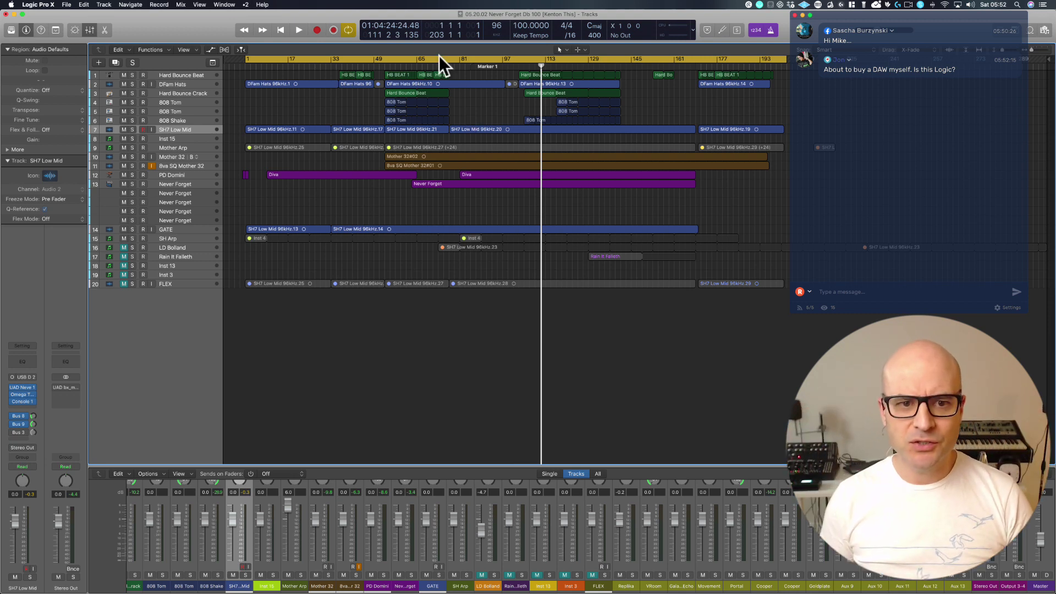
Enlarge the track rows to examine the arrangement across all twenty tracks, and read the latest chat messages.
click(1031, 52)
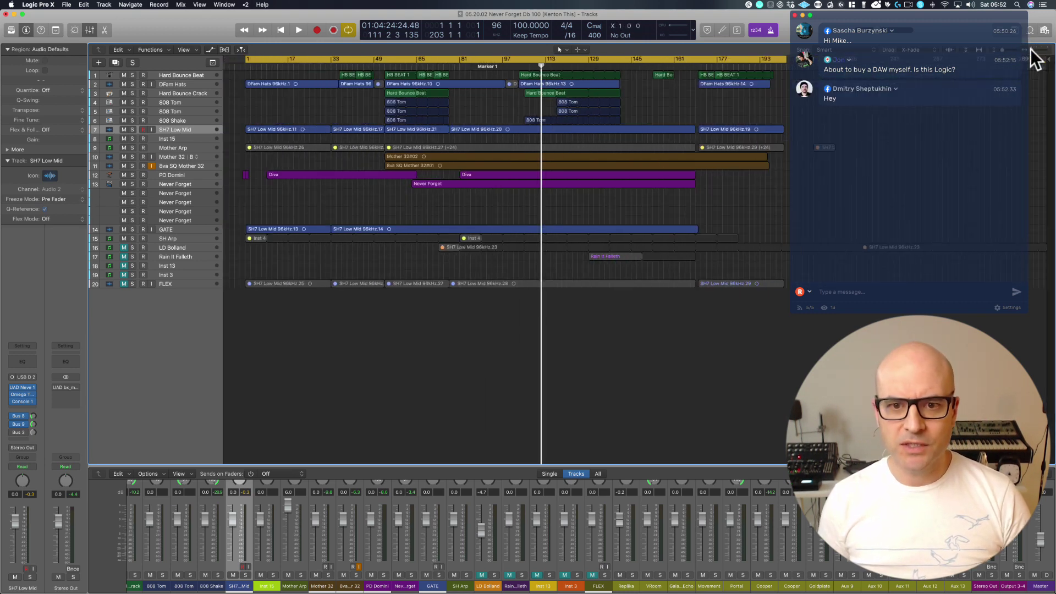
scroll(676, 200, right, 1)
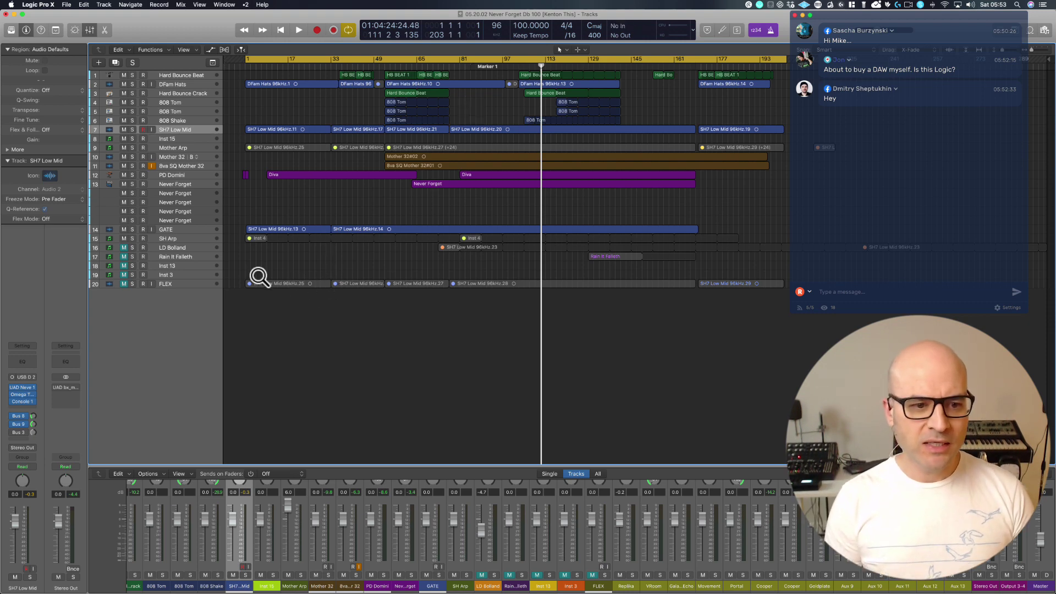
drag(251, 301, 799, 70)
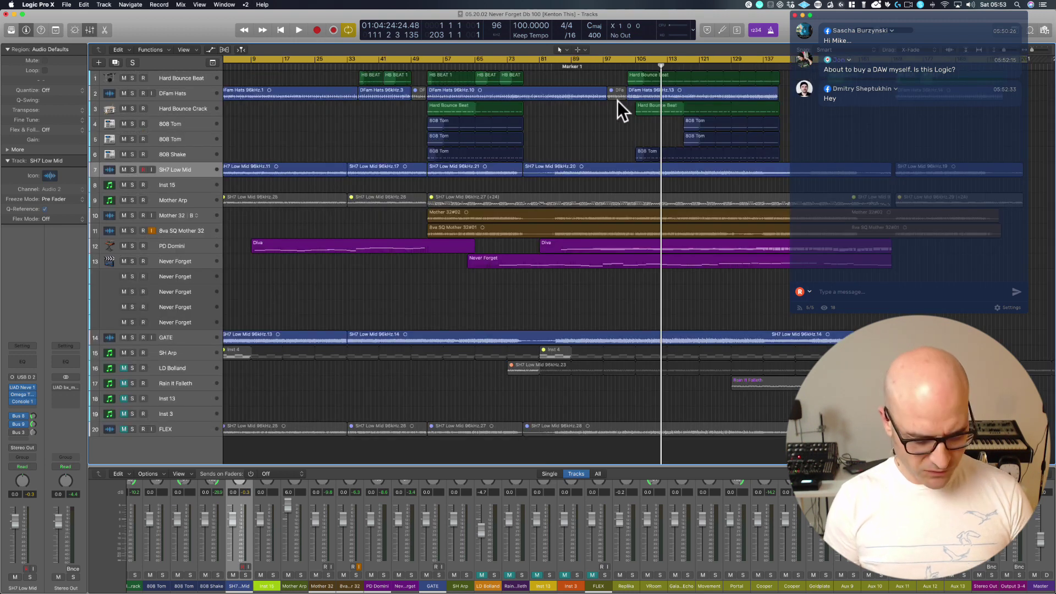
click(562, 133)
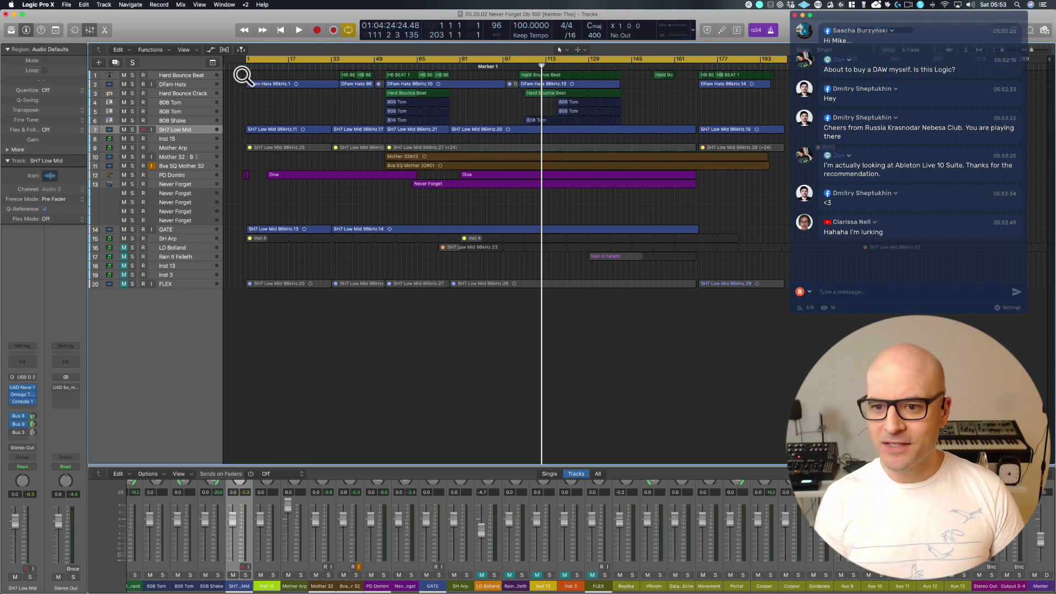
drag(243, 75, 830, 267)
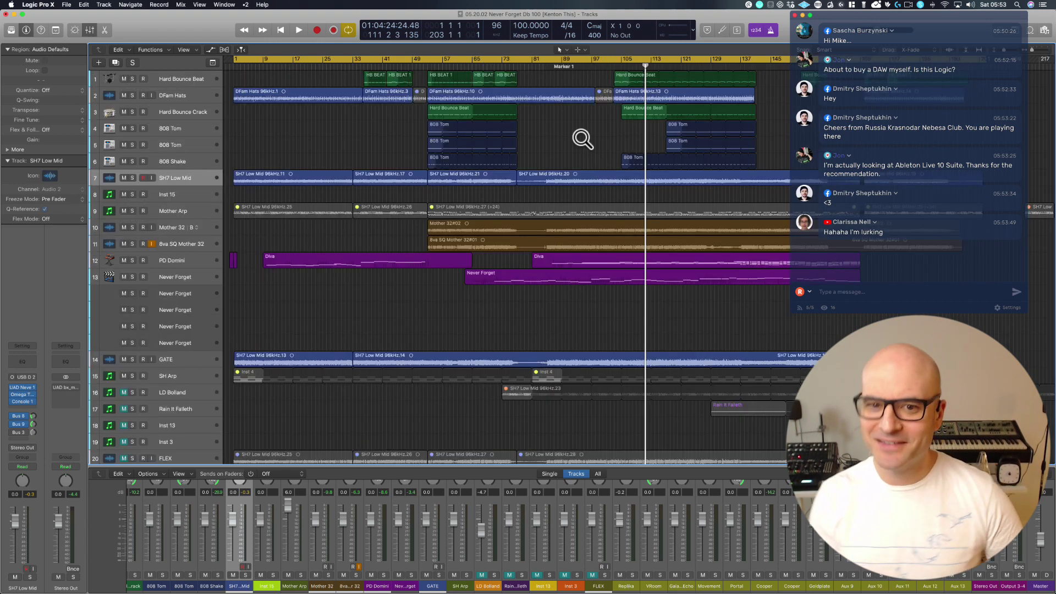
scroll(580, 136, left, 3)
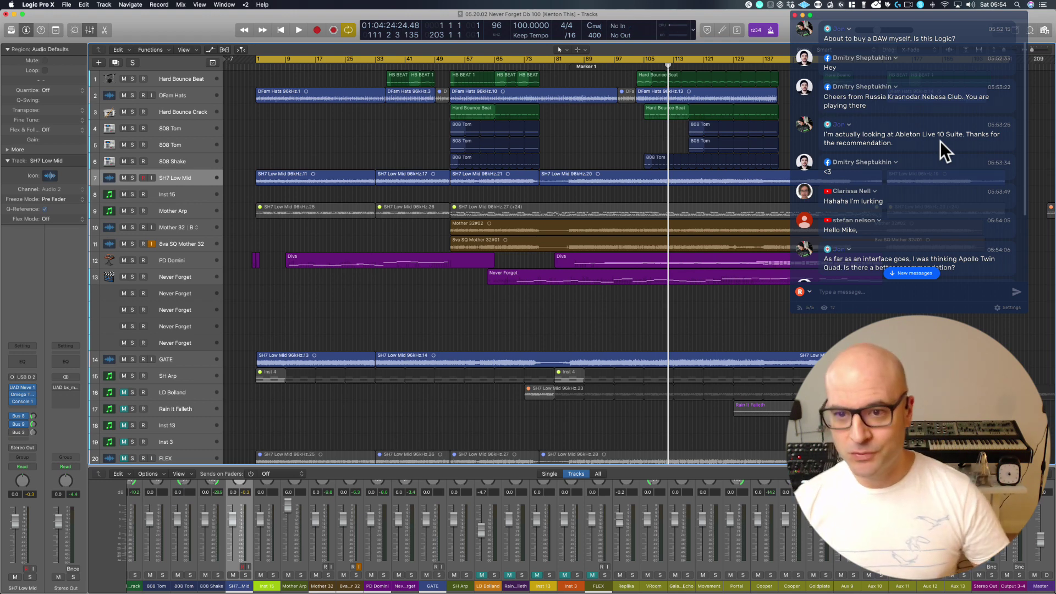
scroll(939, 141, down, 5)
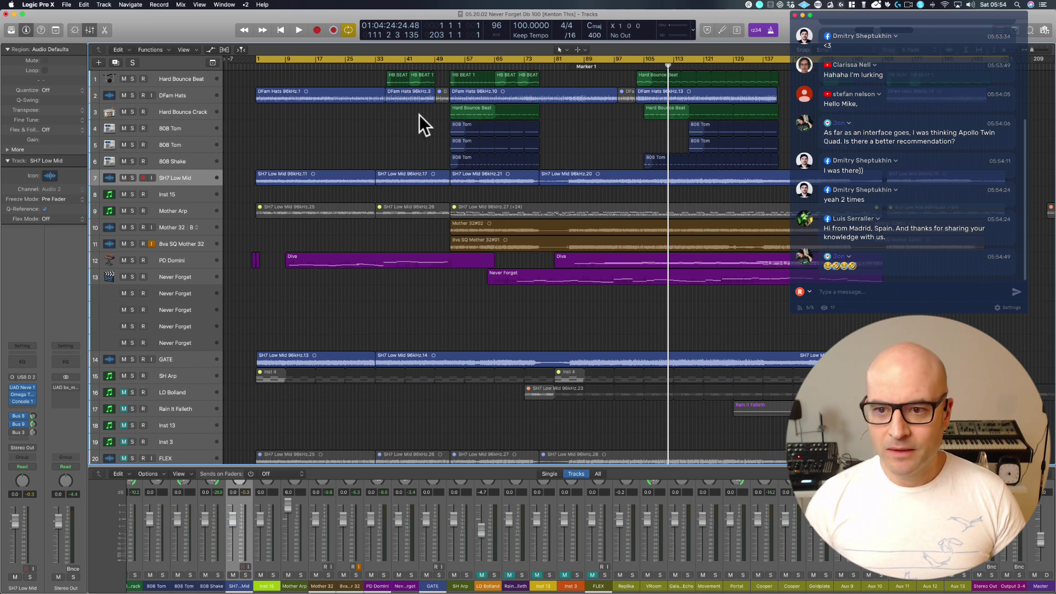
Set the cycle range to the percussion regions starting at bar 53, and widen it to span the regions on tracks 2 to 13.
drag(419, 116, 589, 161)
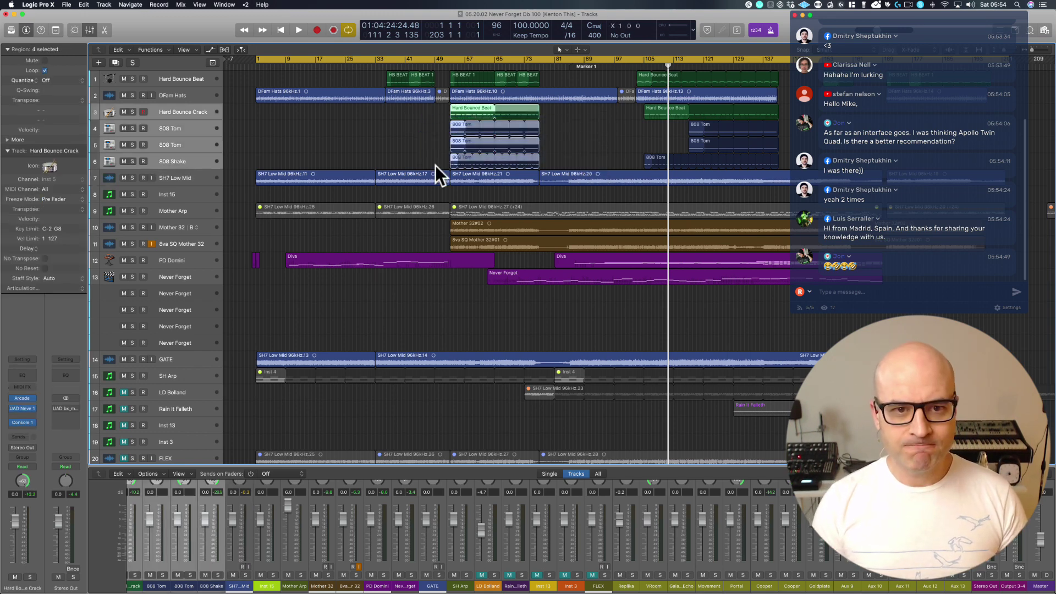
key(super+u)
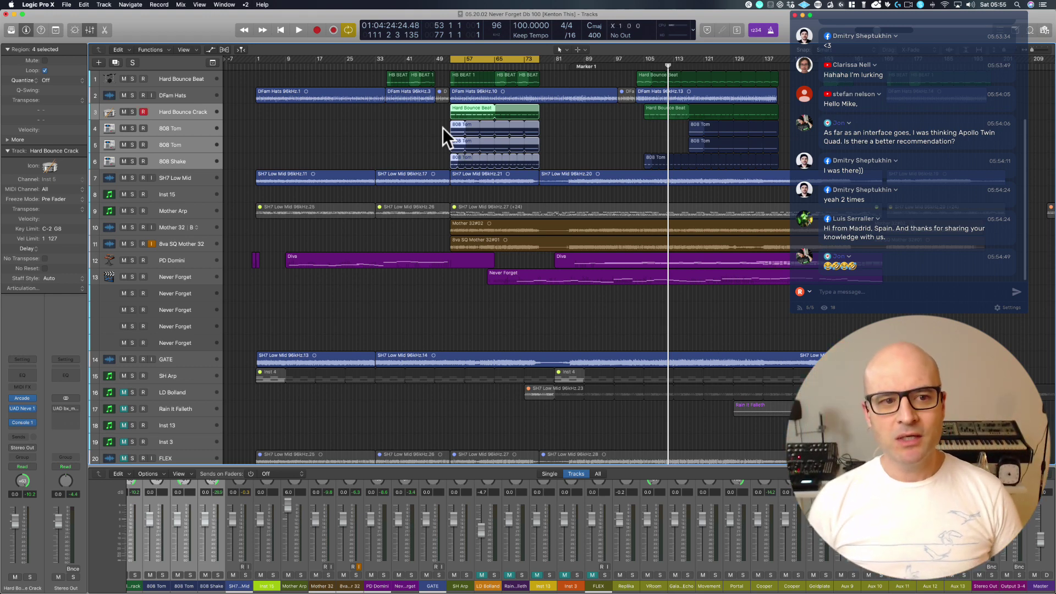
drag(252, 88, 825, 347)
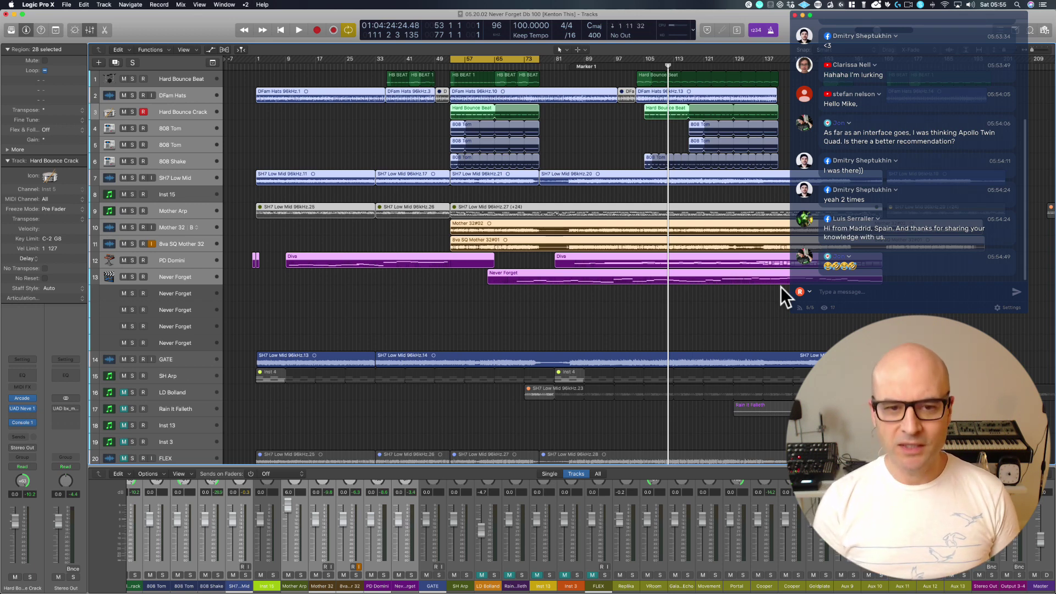
key(u)
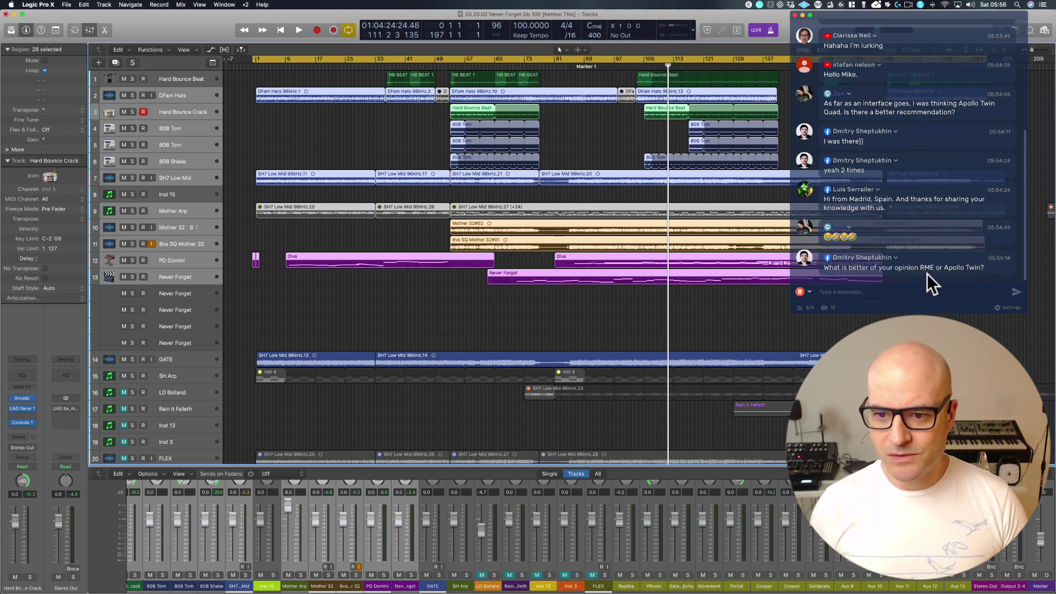
click(420, 146)
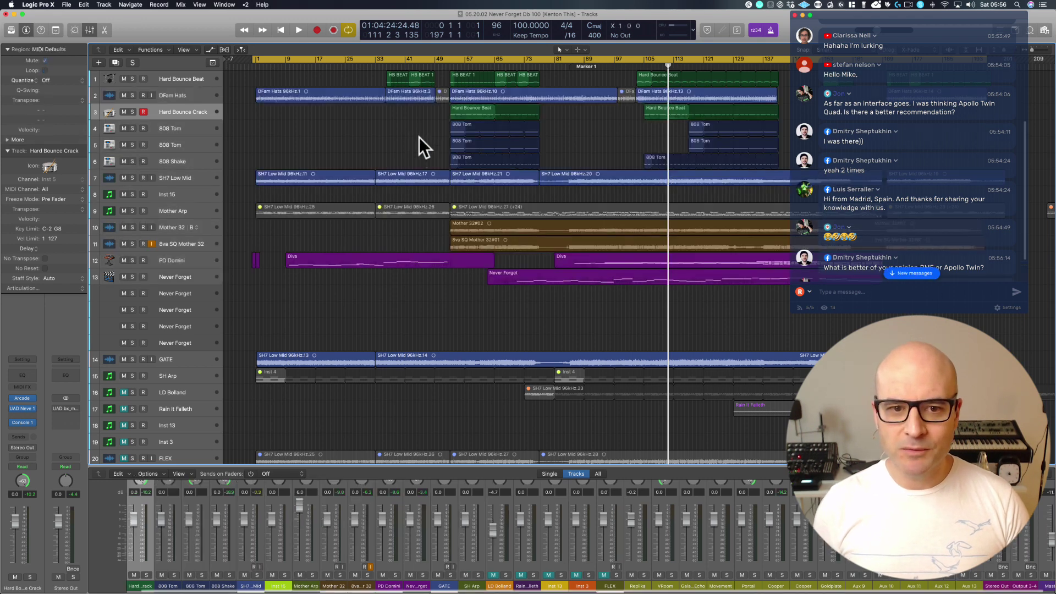
Select the Hard Bounce Beat track's regions before bar 77 and adjust the cycle range to start at bar 1.
click(473, 144)
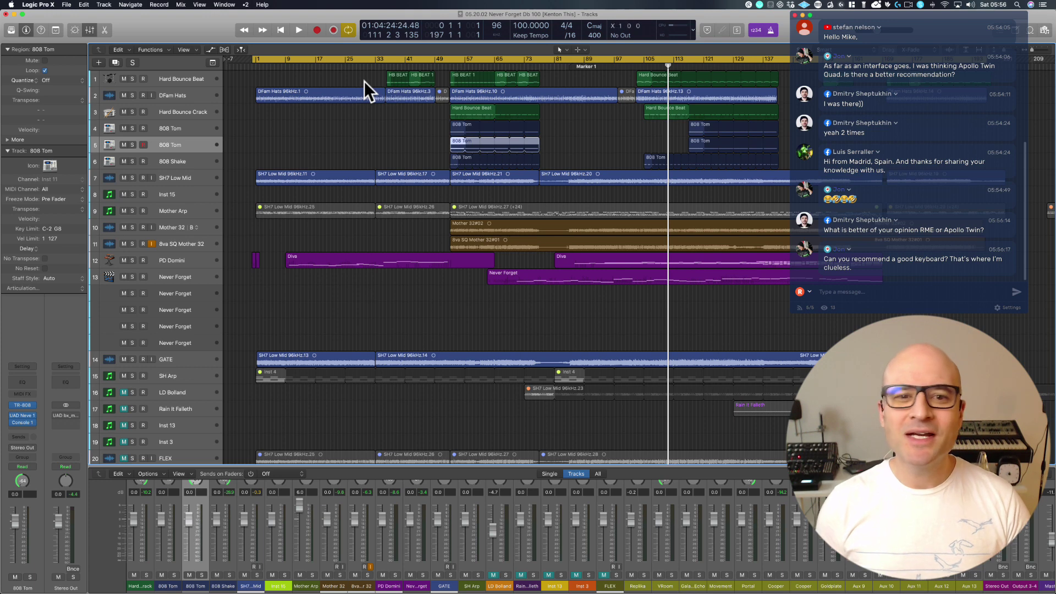
drag(364, 81, 635, 81)
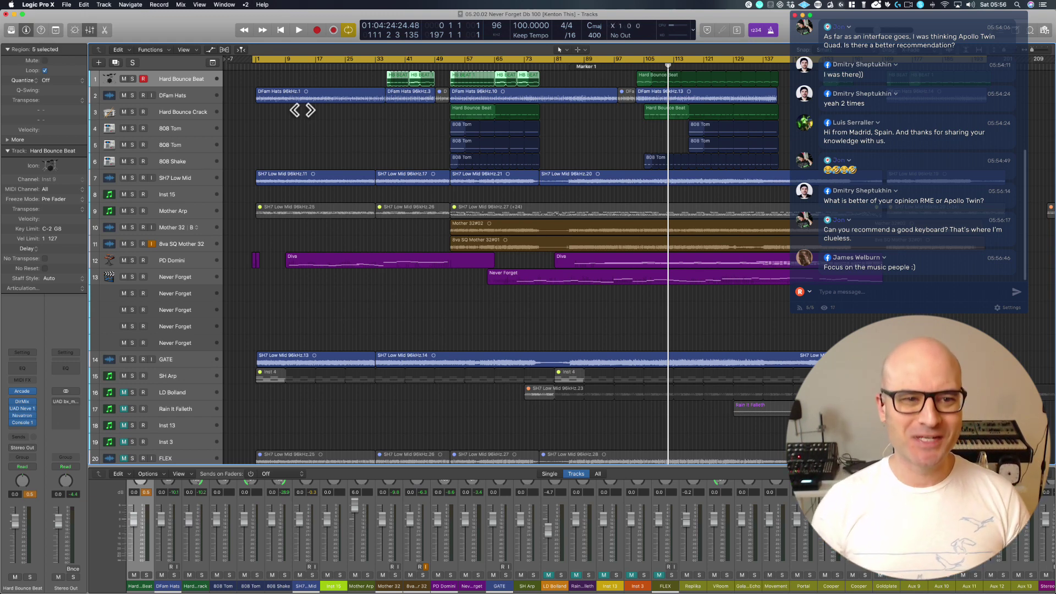
click(268, 58)
drag(255, 58, 794, 53)
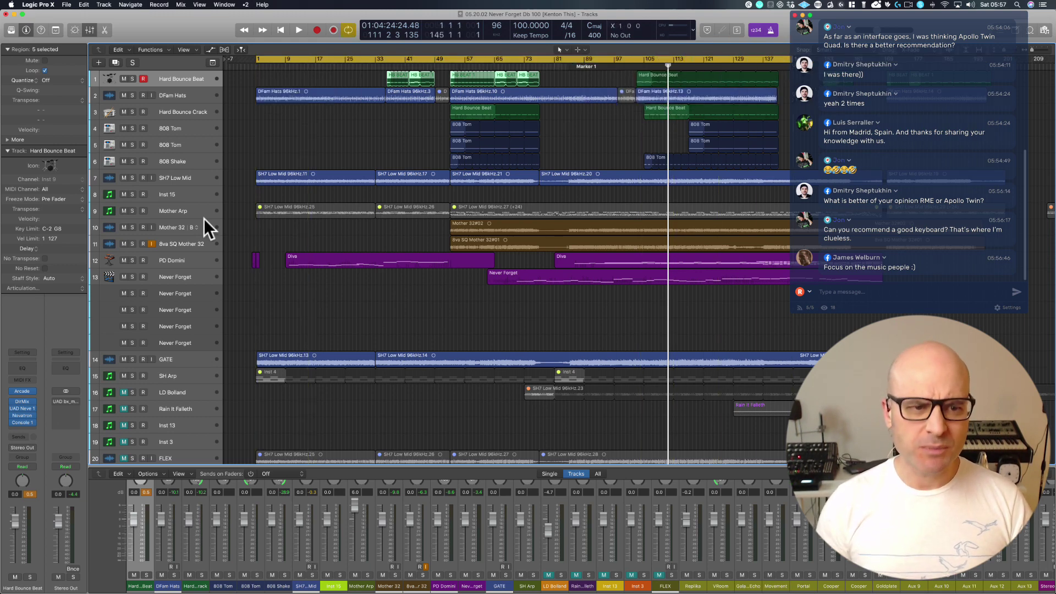
drag(258, 59, 255, 59)
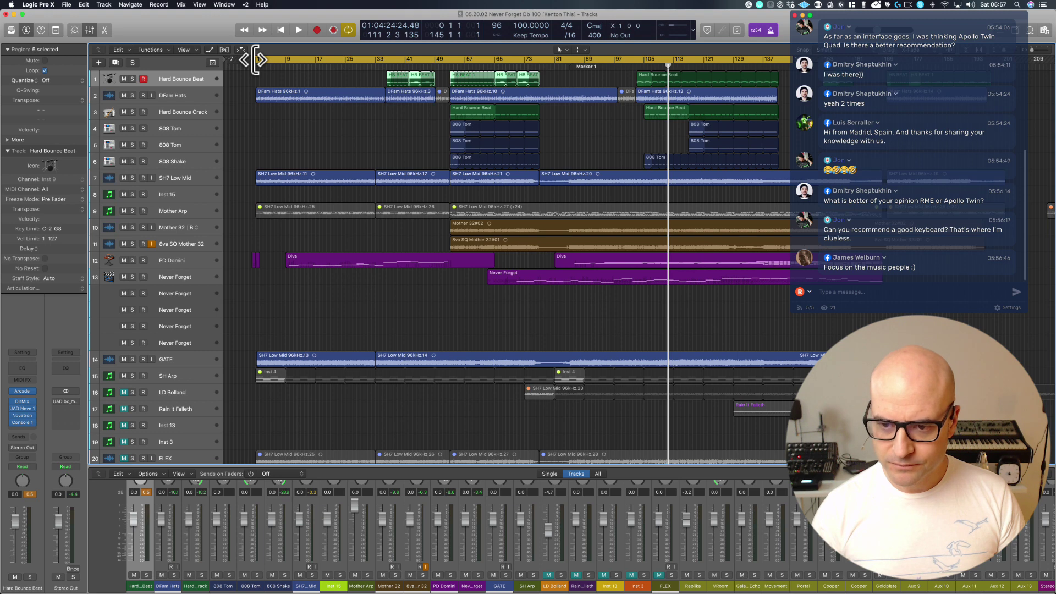
Return the playhead to the start of the project and redraw the cycle range to span bars 1 to 145.
key(Return)
key(space)
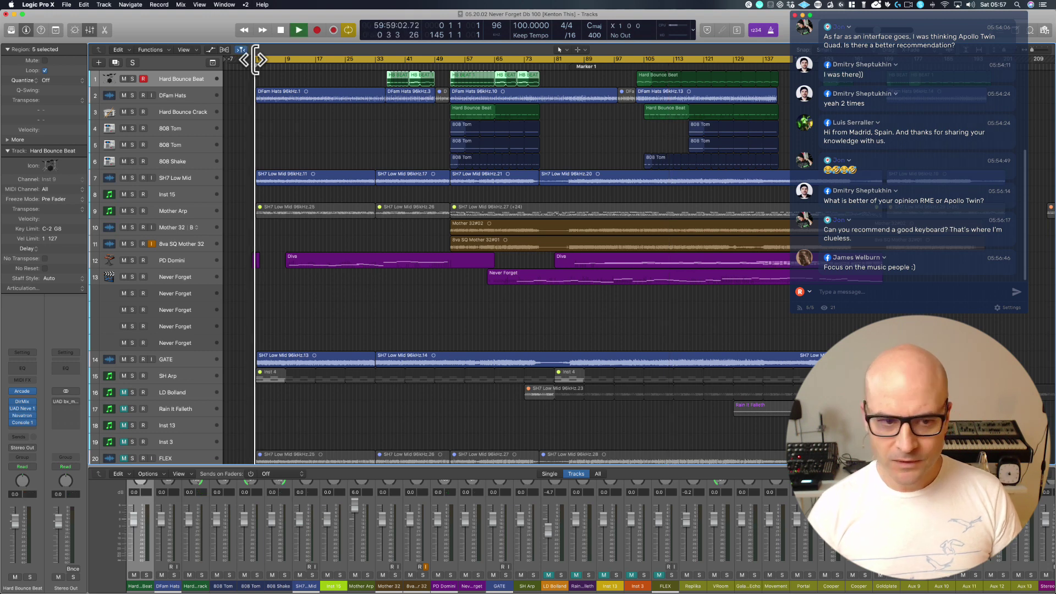
key(space)
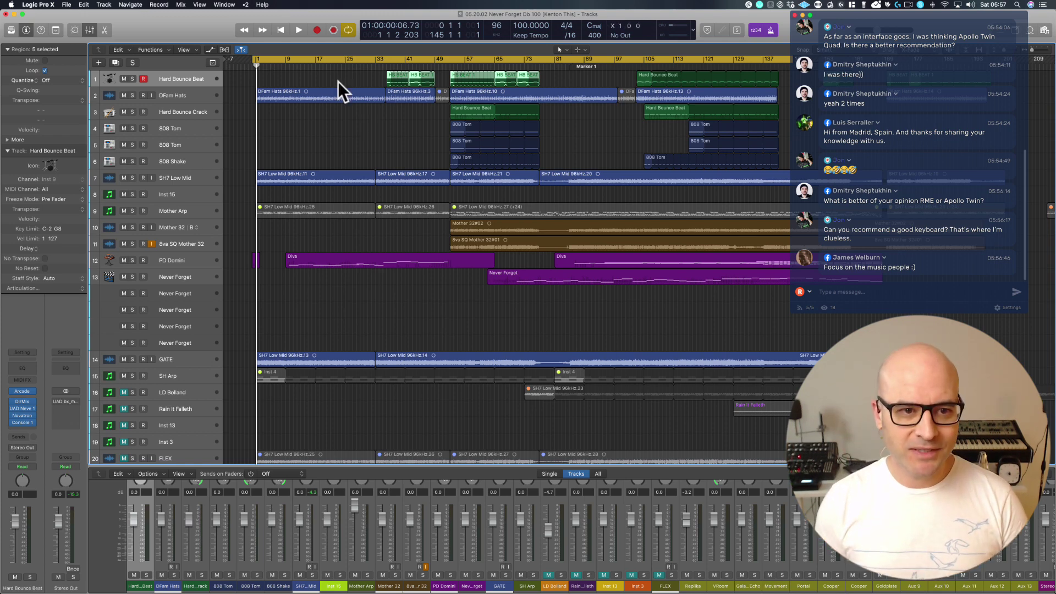
click(319, 61)
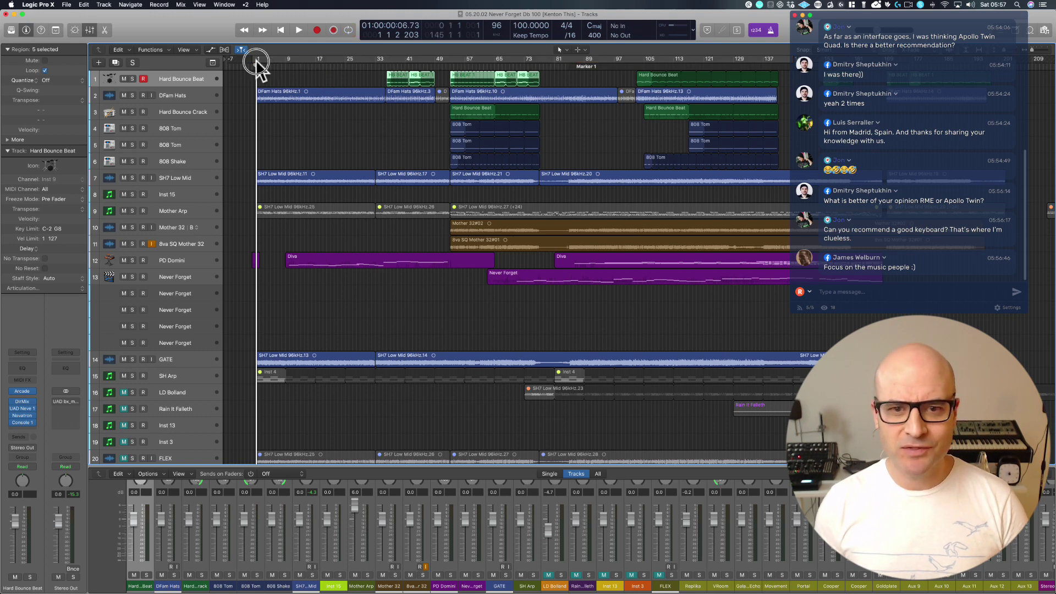
drag(257, 61, 802, 55)
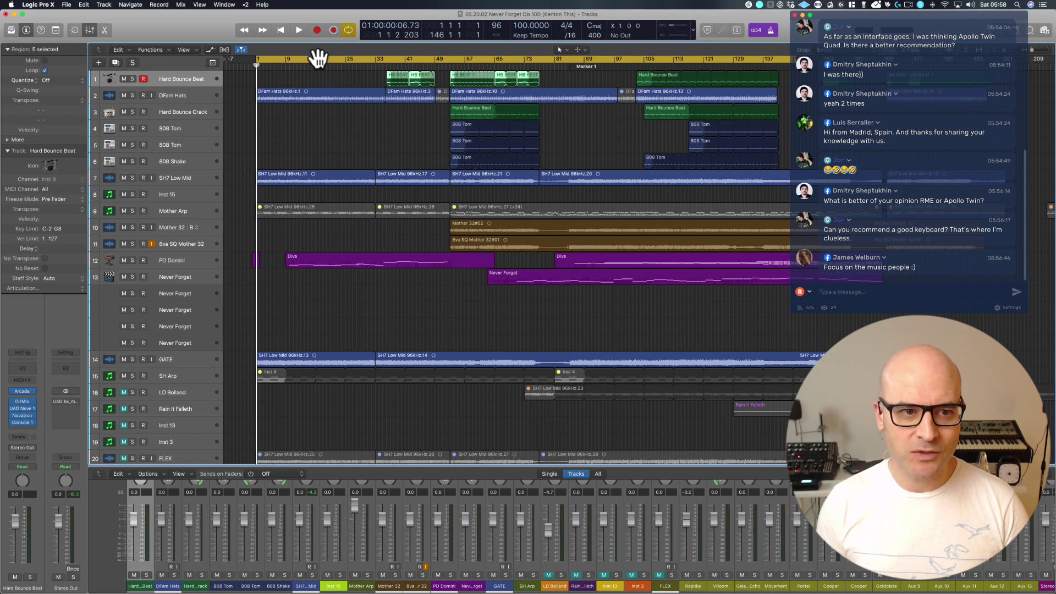
drag(318, 58, 313, 58)
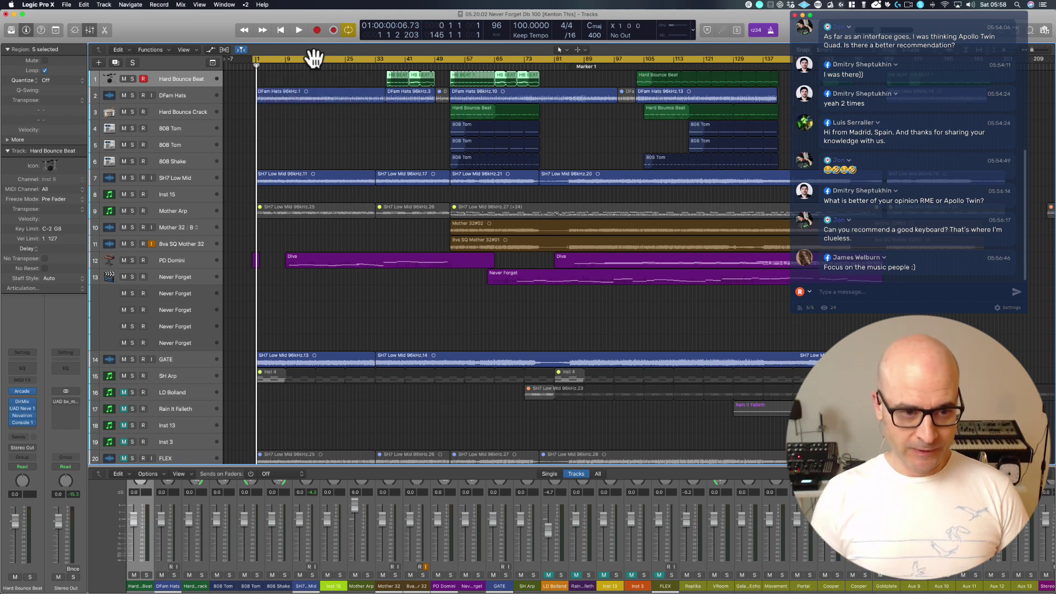
Play the arrangement from the start and raise the GATE track's volume to 3.9 dB, checking the new chat messages.
key(space)
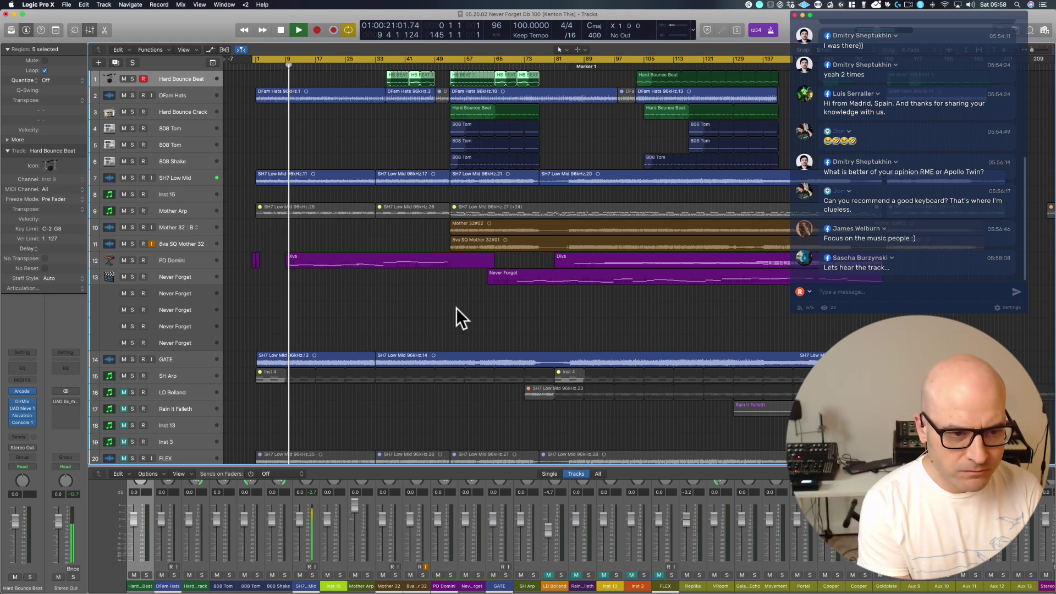
click(186, 262)
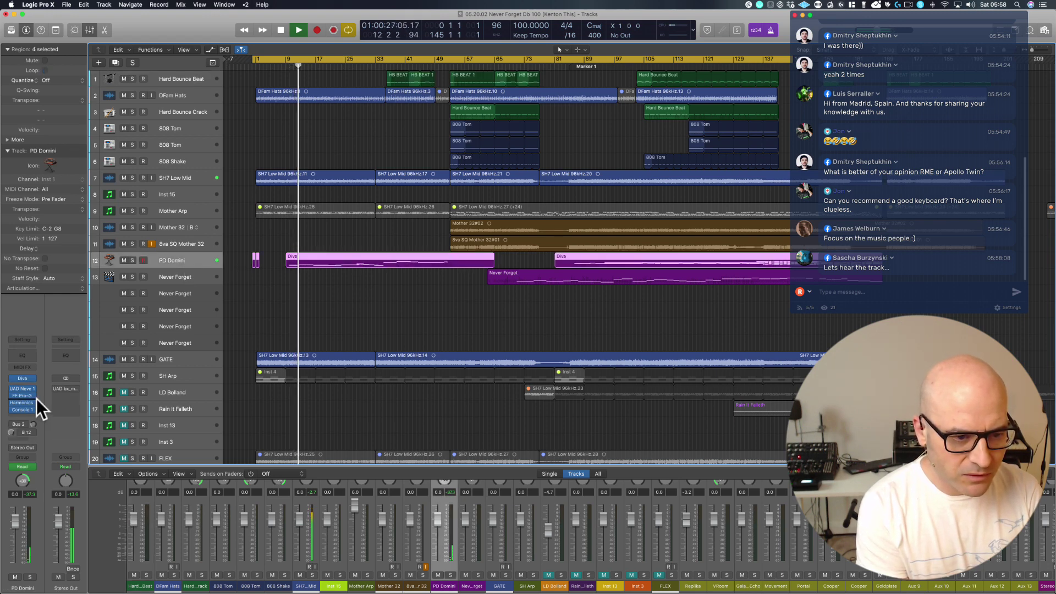
click(177, 359)
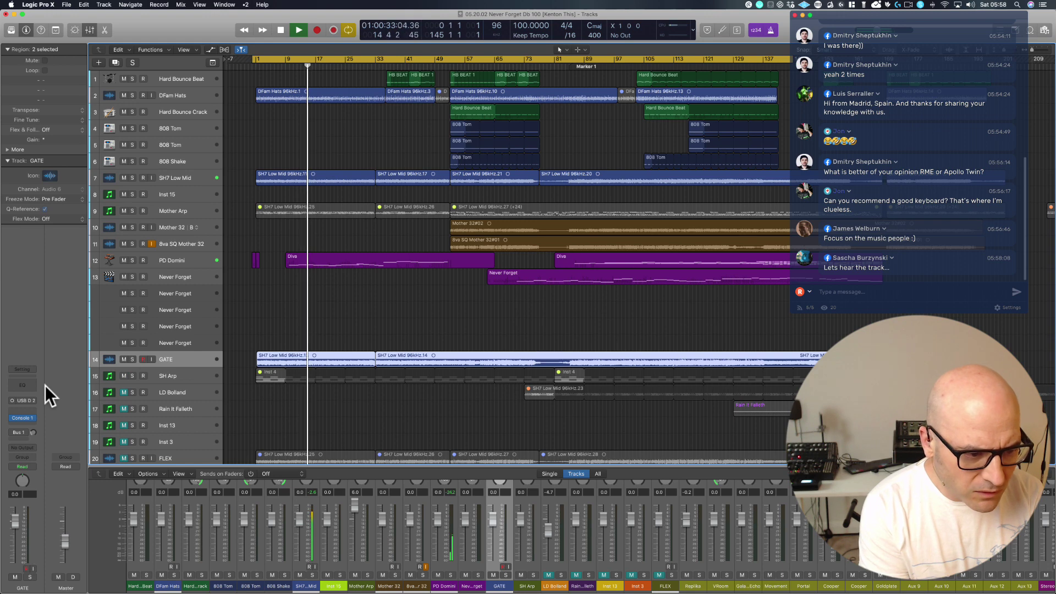
click(11, 431)
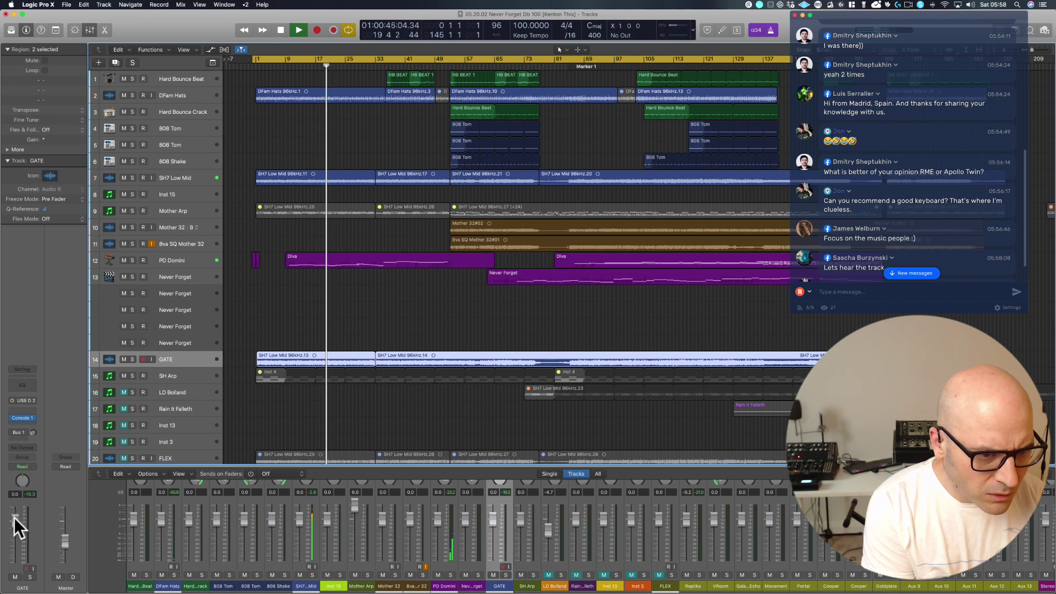
drag(14, 517, 15, 509)
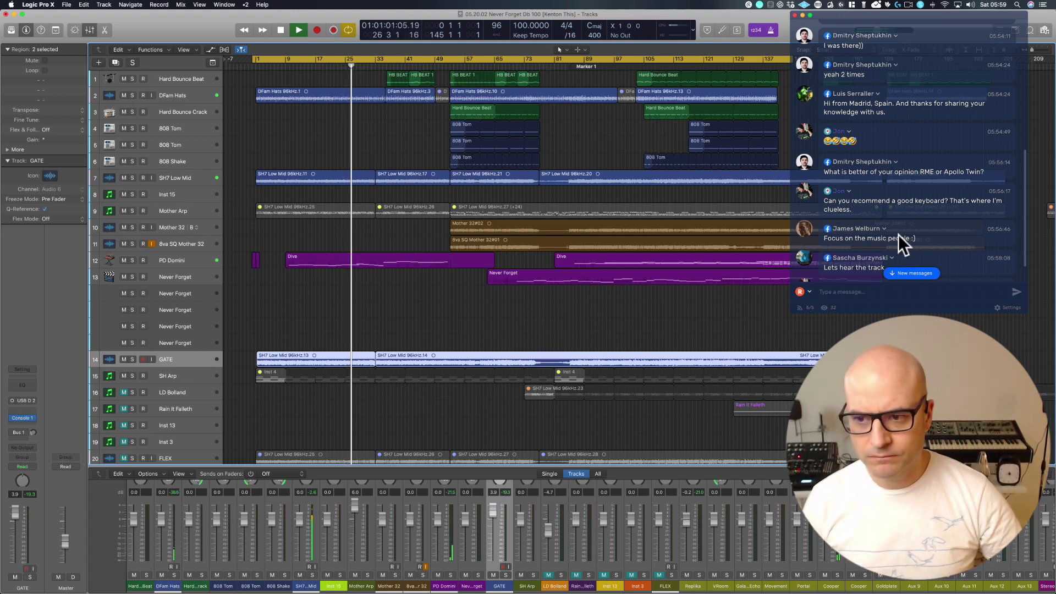
scroll(890, 220, down, 2)
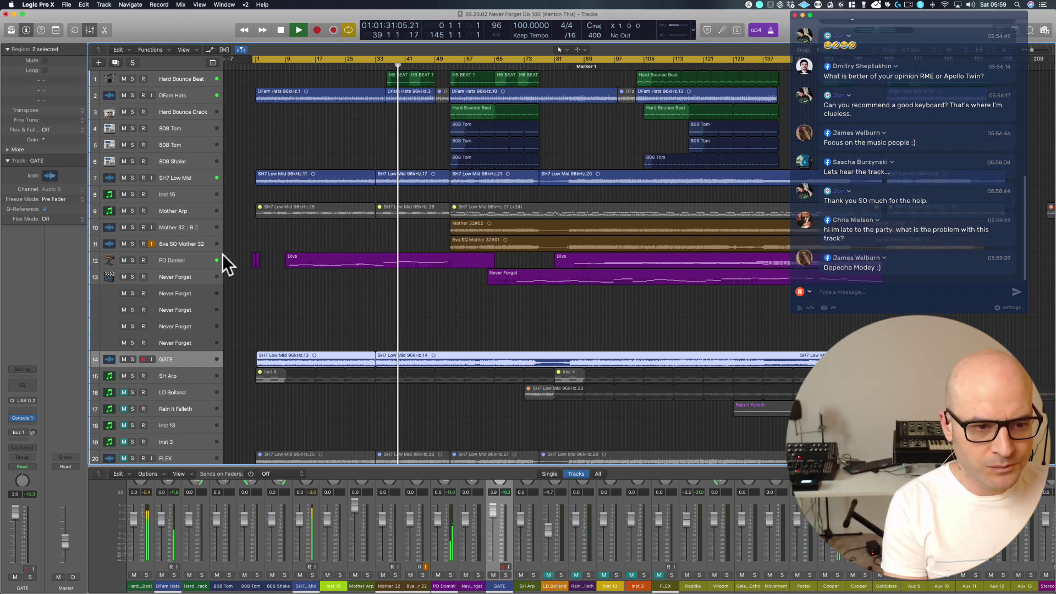
Raise the PD Domini track's volume to 3.8 dB and turn on its sends to Bus 2 and B 12.
click(164, 260)
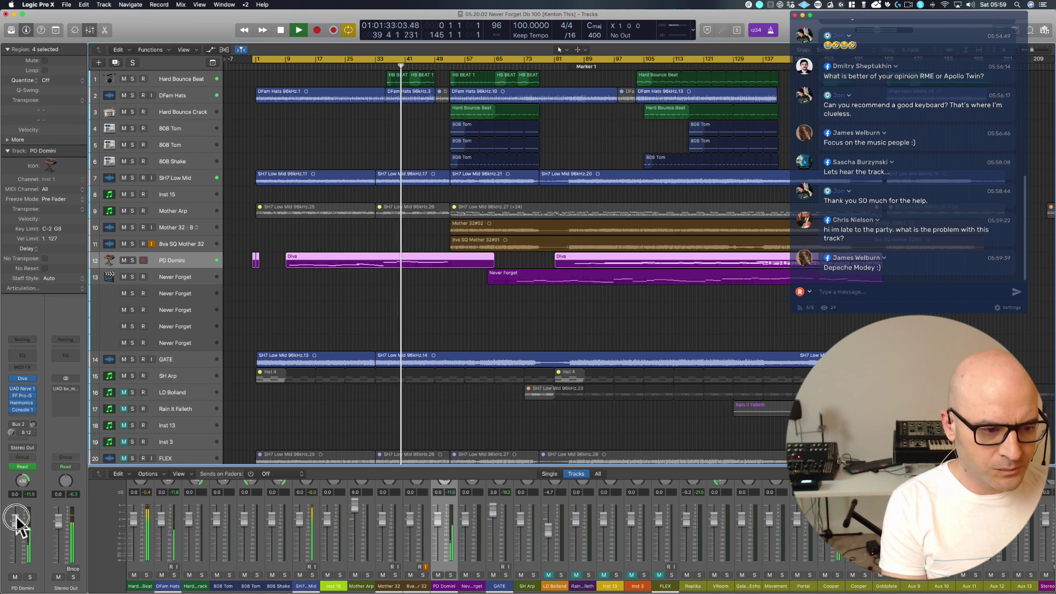
drag(20, 517, 18, 502)
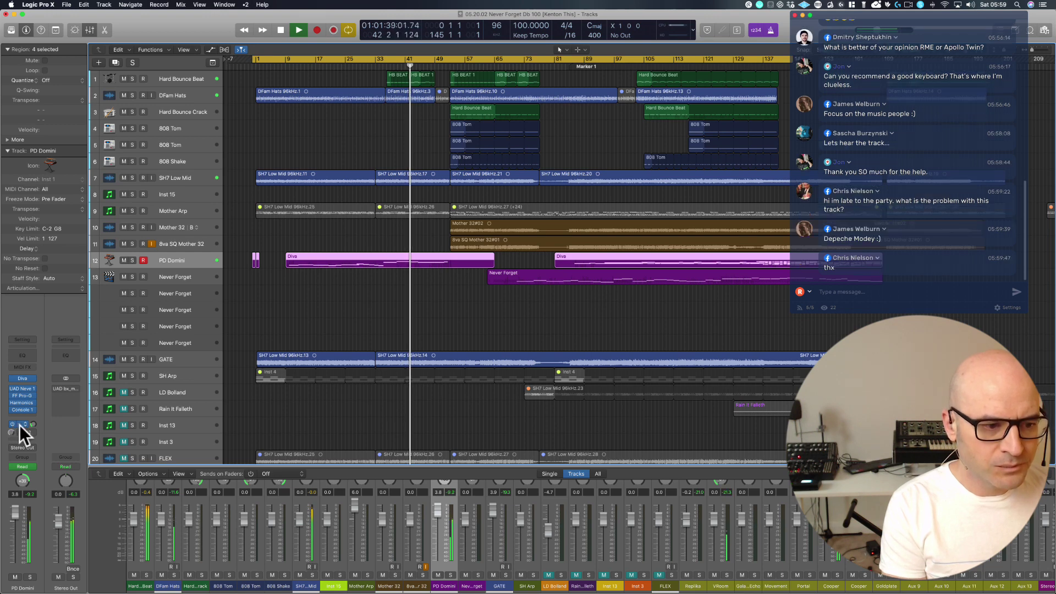
click(19, 424)
click(22, 432)
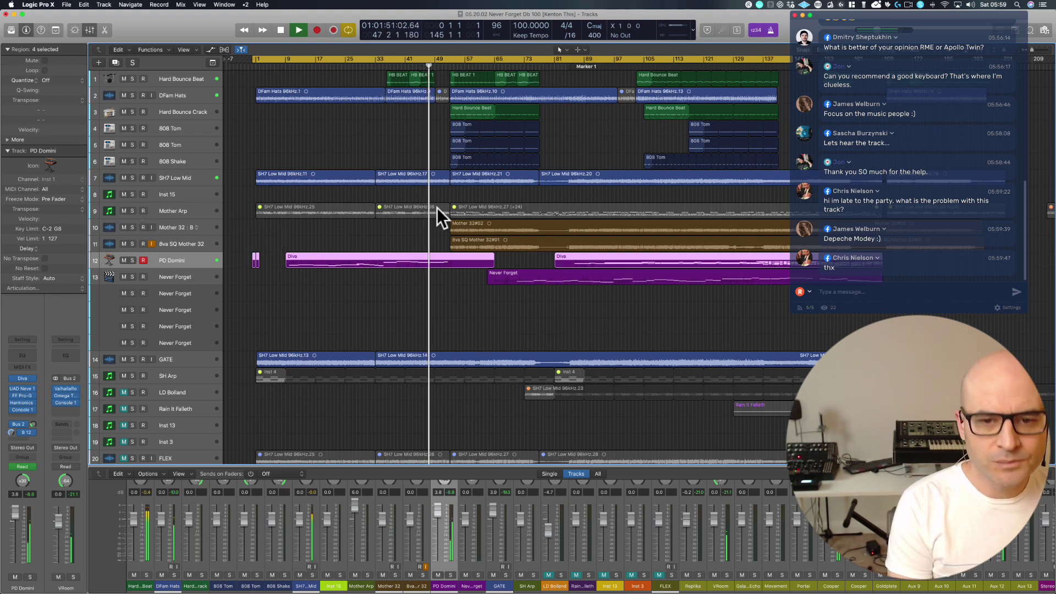
Mute the Mother 32 track during playback and stop the transport.
scroll(436, 207, right, 3)
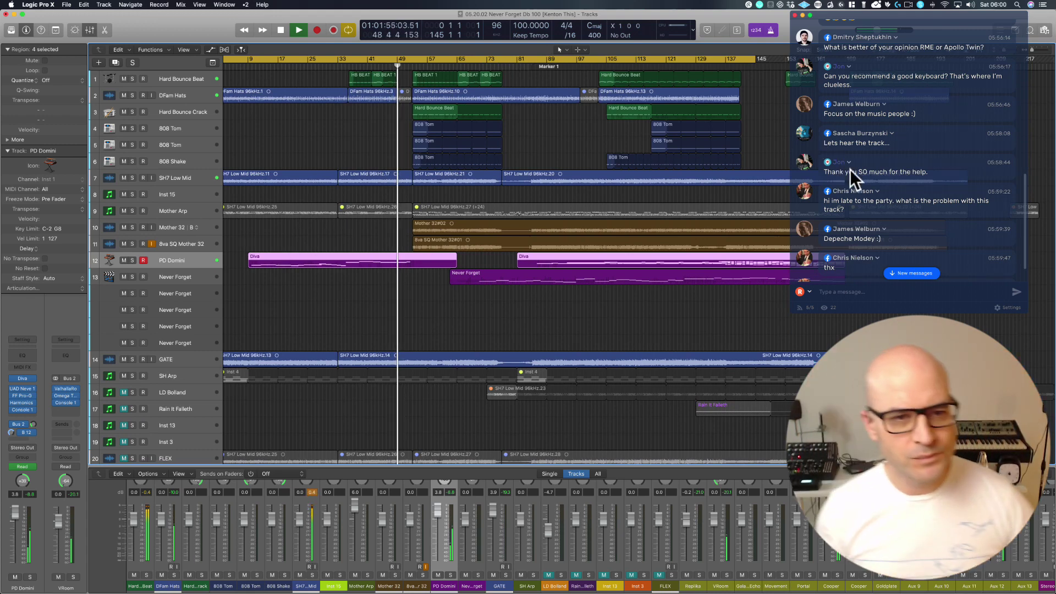
scroll(960, 196, down, 1)
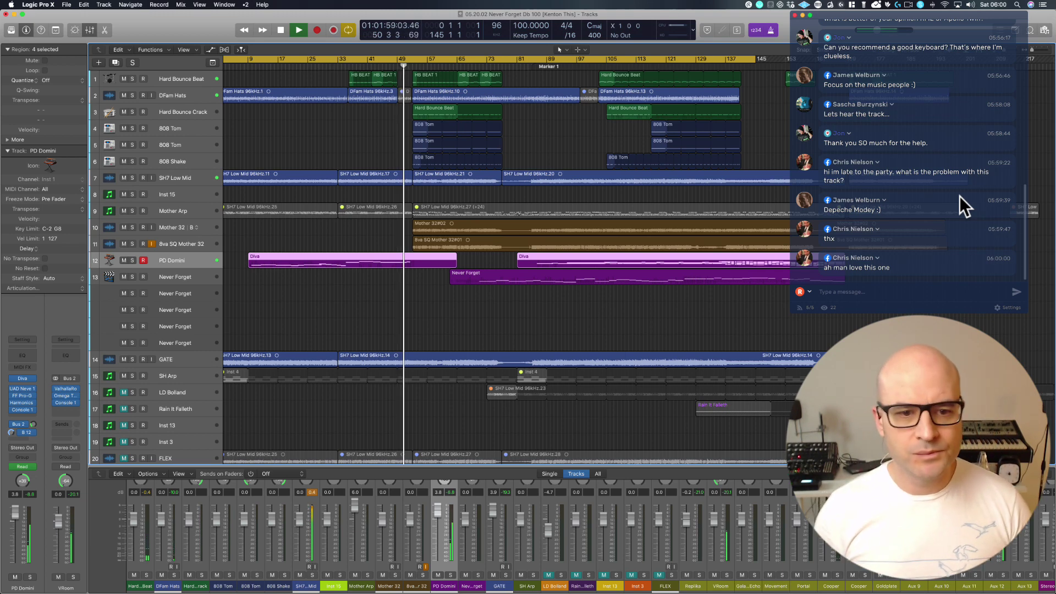
click(124, 227)
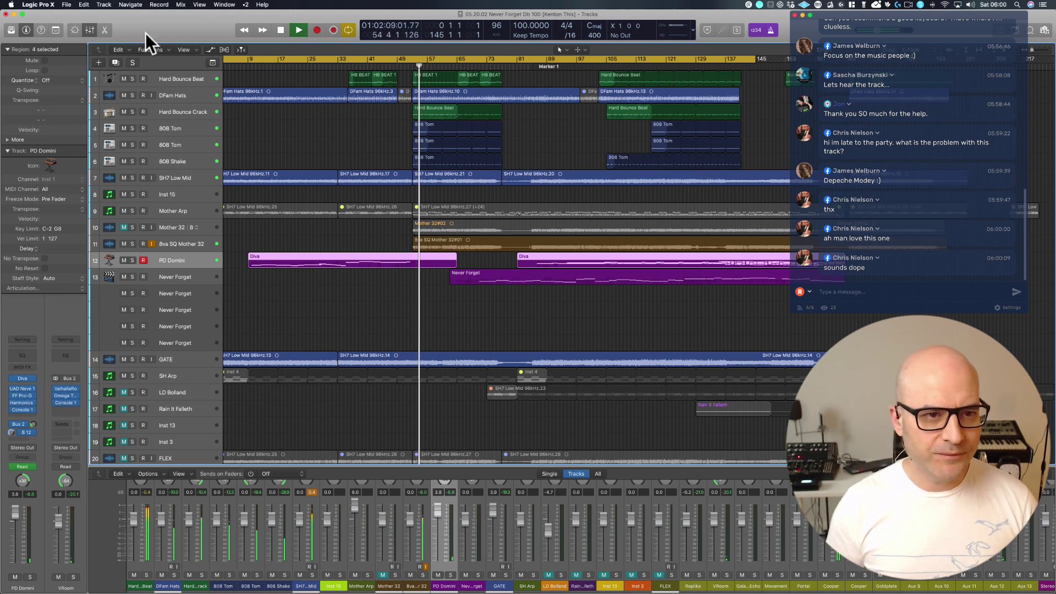
click(279, 30)
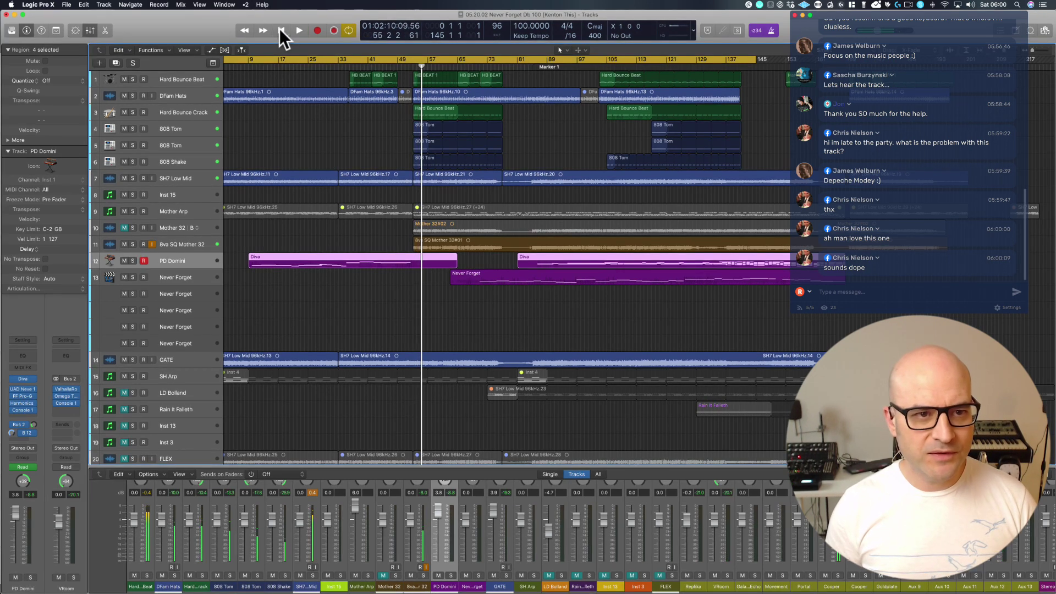
Play the arrangement from bar 70 and select the Never Forget track to listen to its part.
click(500, 66)
scroll(500, 66, left, 2)
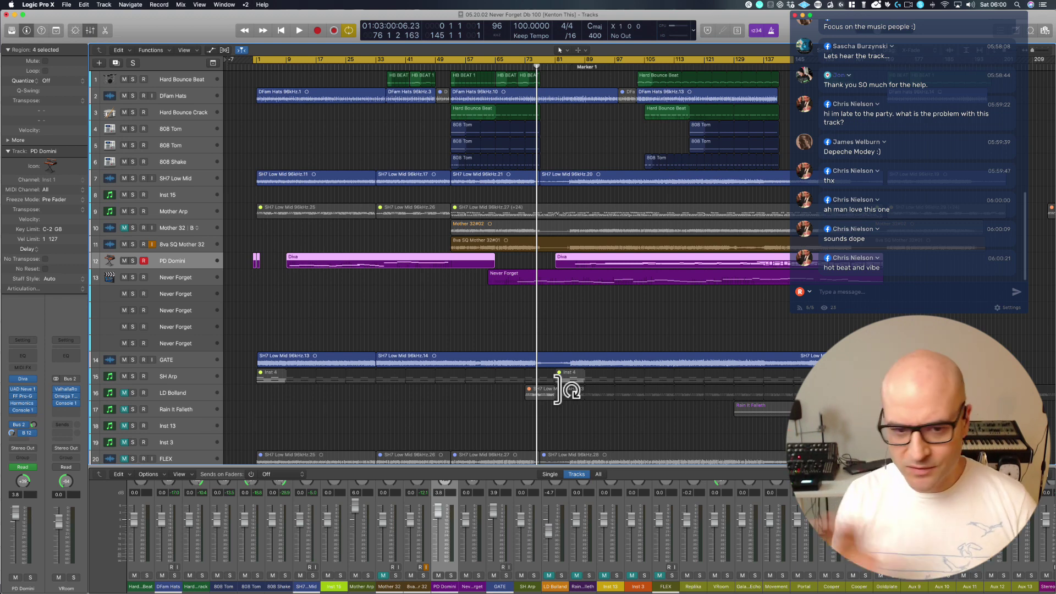
scroll(538, 314, right, 5)
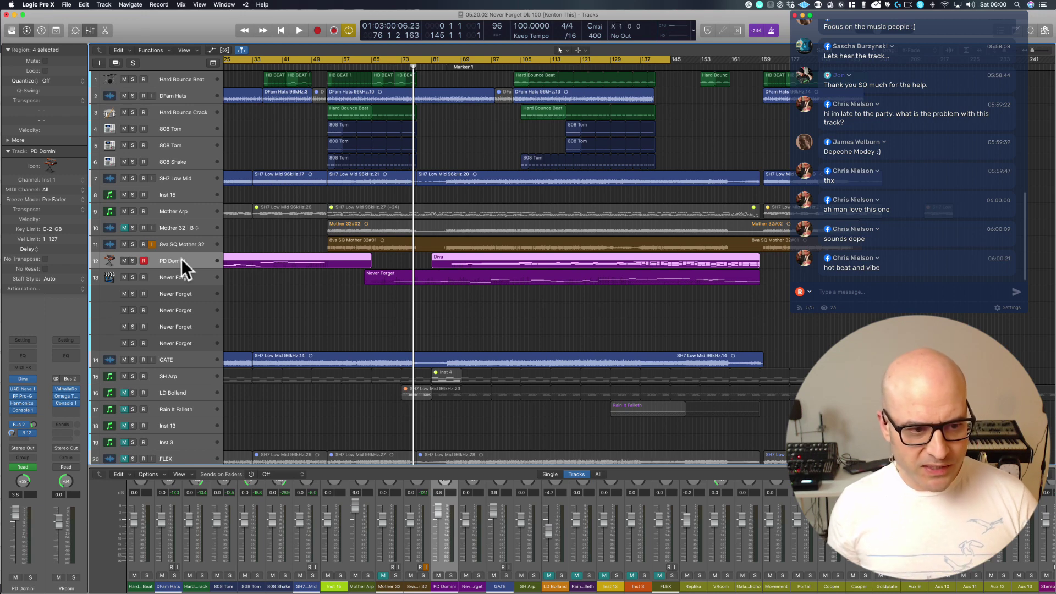
click(390, 65)
scroll(407, 68, left, 5)
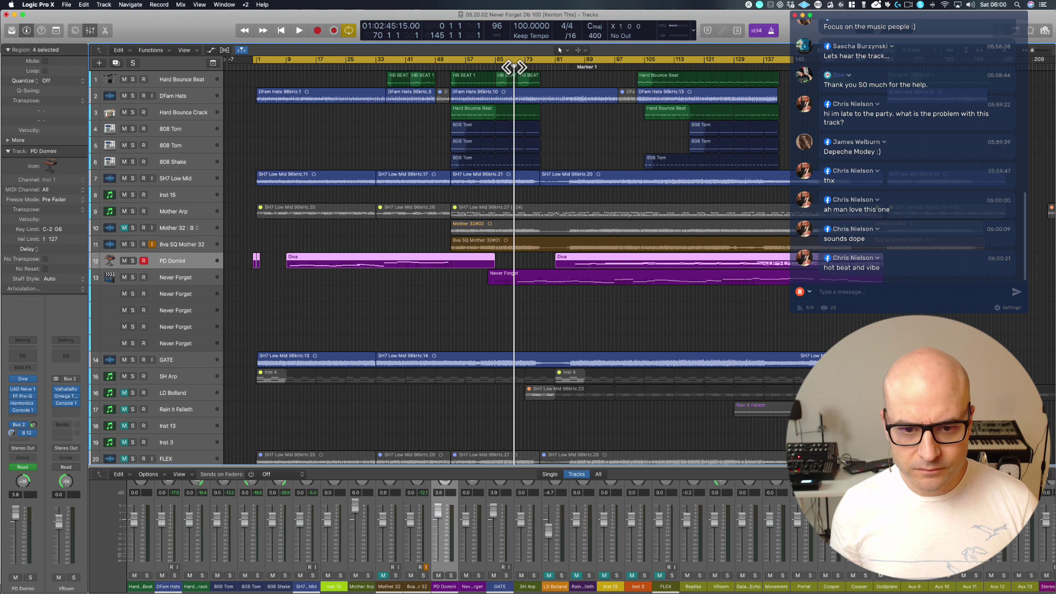
key(space)
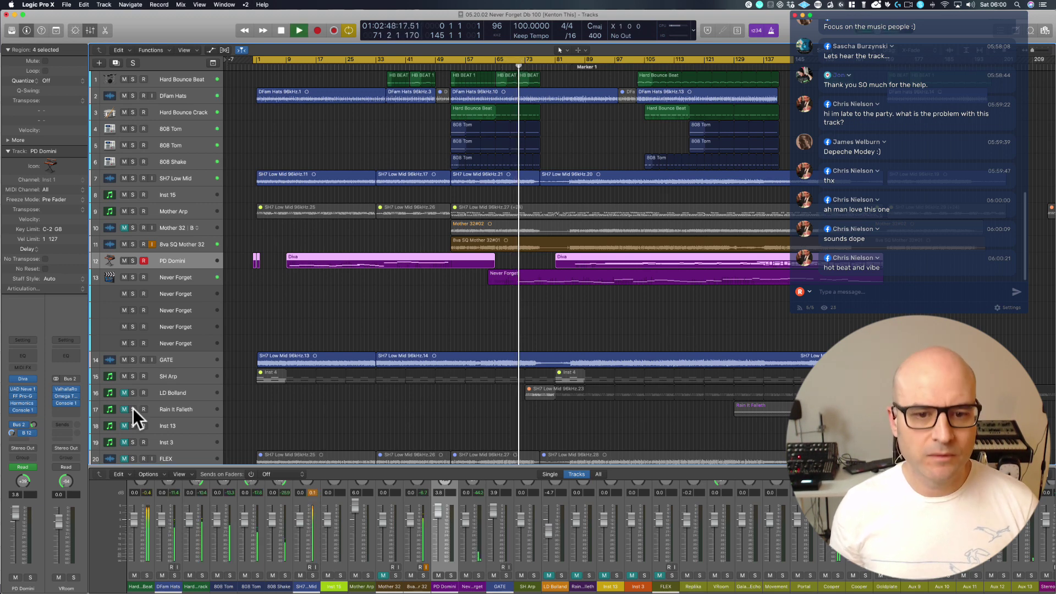
click(174, 275)
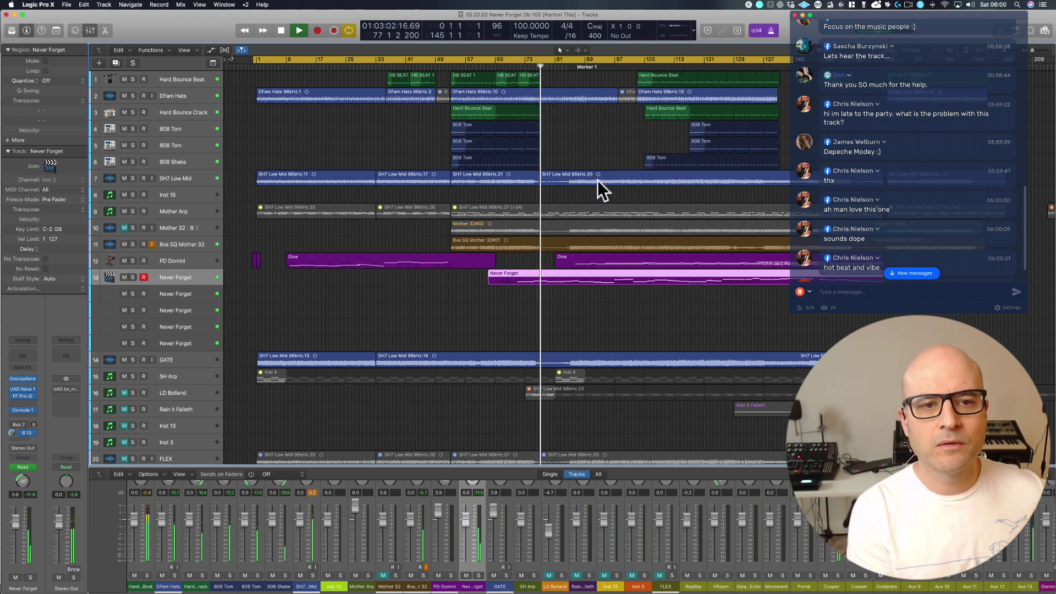
Mute the 8va SQ Mother 32 track while the arrangement plays, deselect the Never Forget region and stop playback.
scroll(593, 164, right, 2)
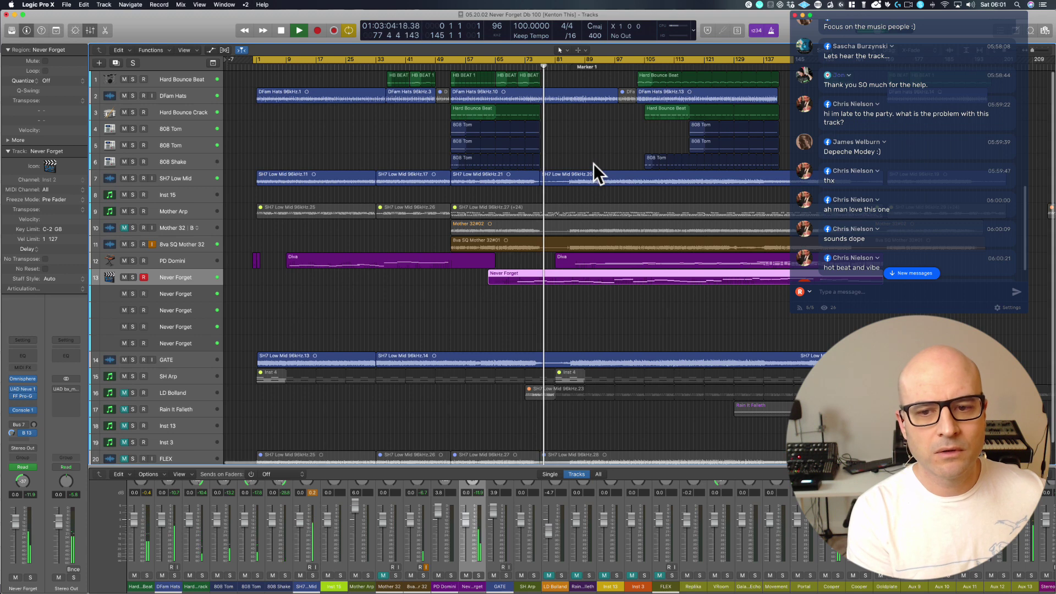
scroll(593, 164, right, 3)
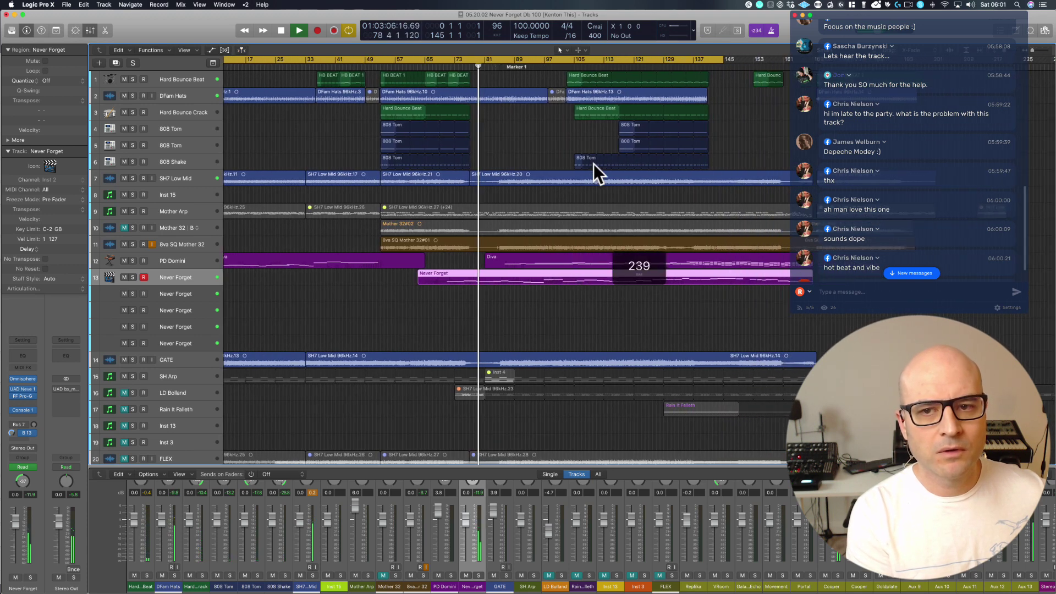
scroll(593, 163, right, 1)
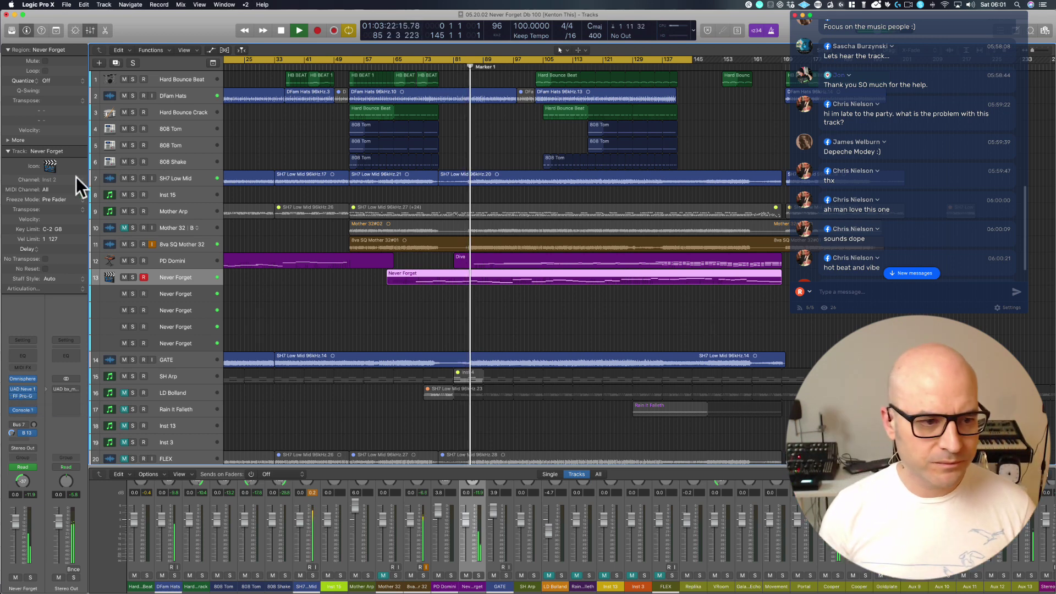
click(124, 243)
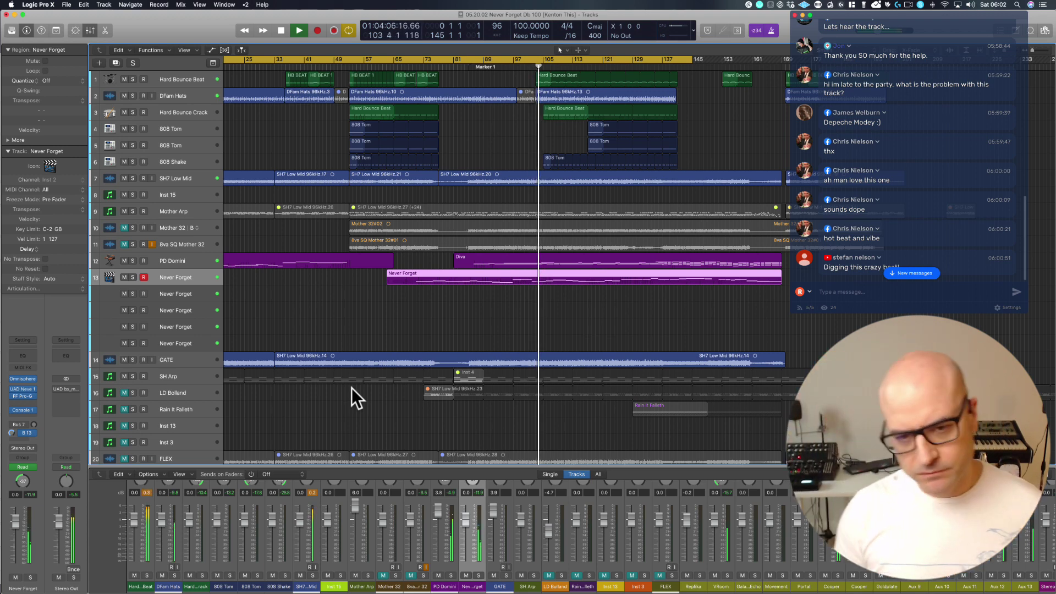
click(312, 296)
key(space)
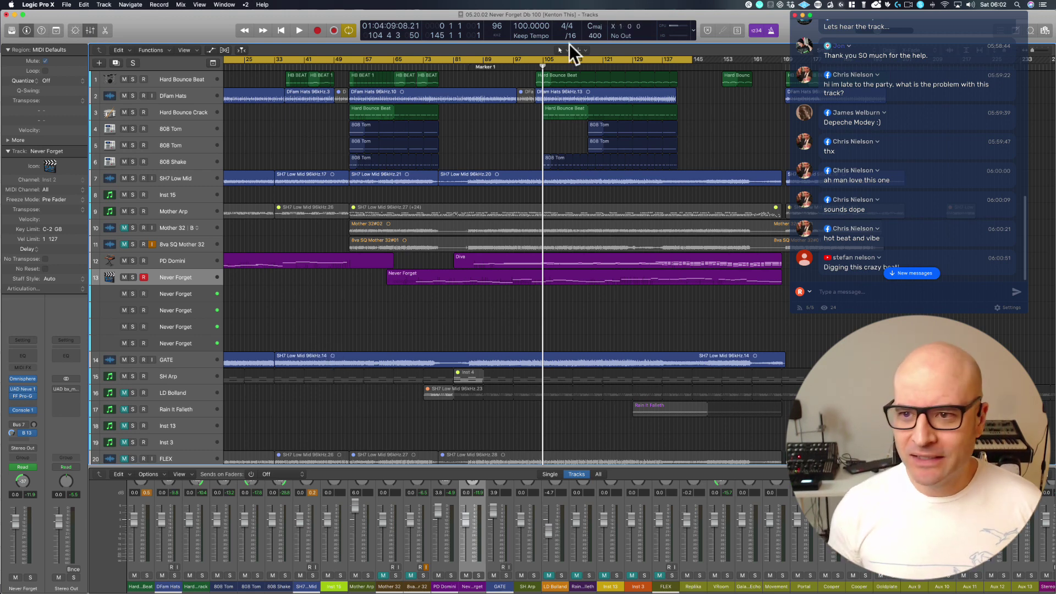
Zoom out the timeline and extend the end of the cycle range to bar 203.
click(1032, 51)
drag(1031, 52, 1024, 55)
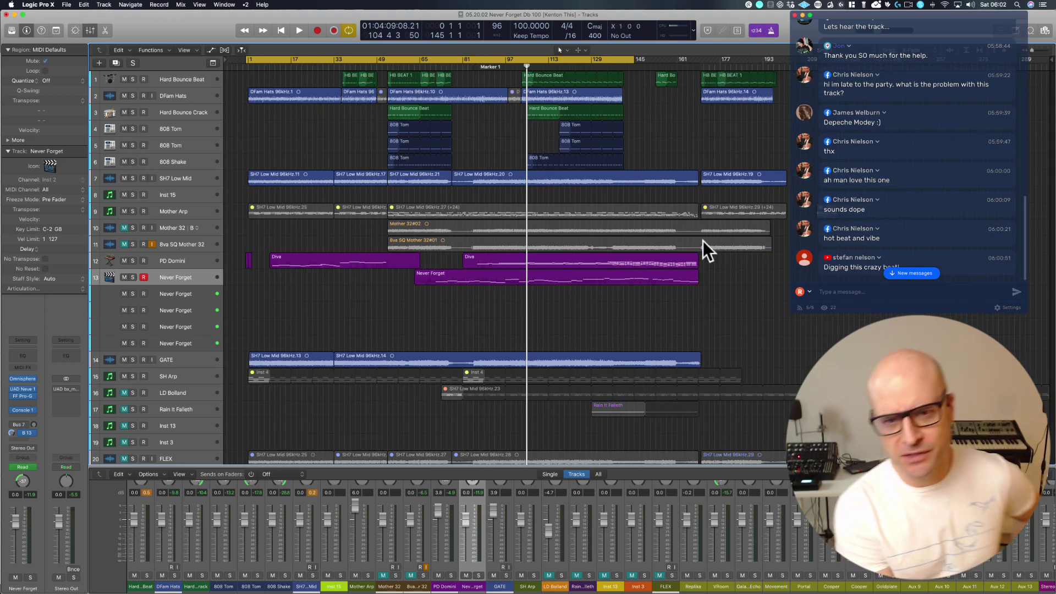
drag(631, 58, 787, 73)
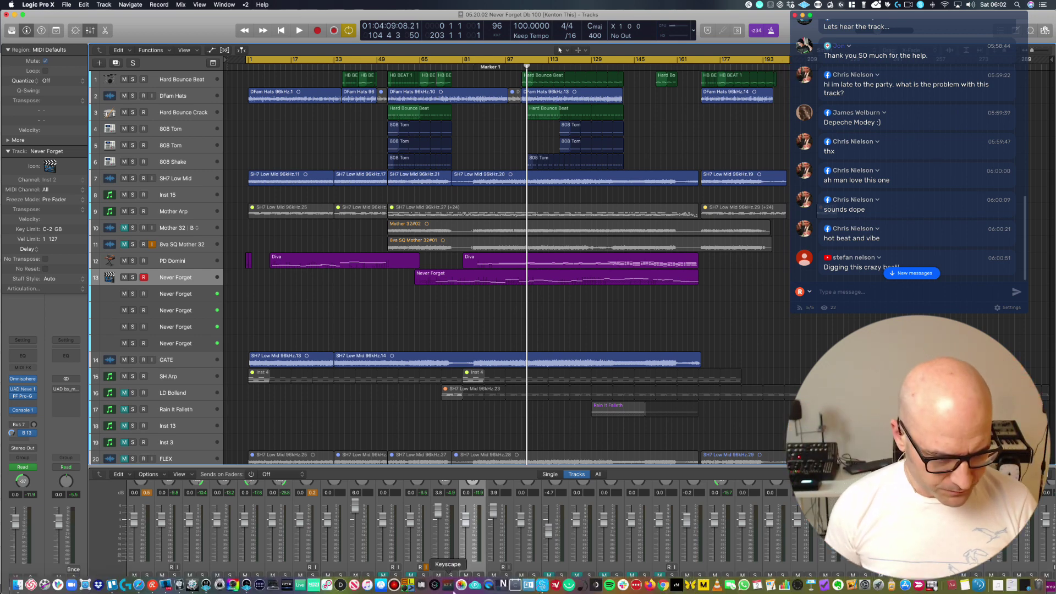
Switch to Trello, check the Release Prep items on the Never Forget card, and return to Logic Pro X.
click(112, 585)
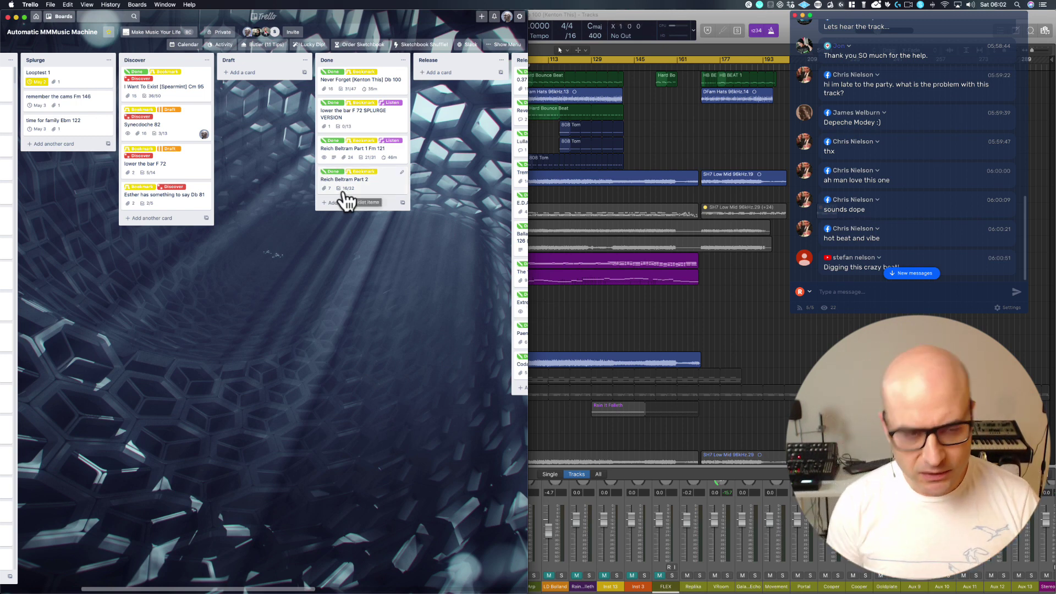
click(371, 91)
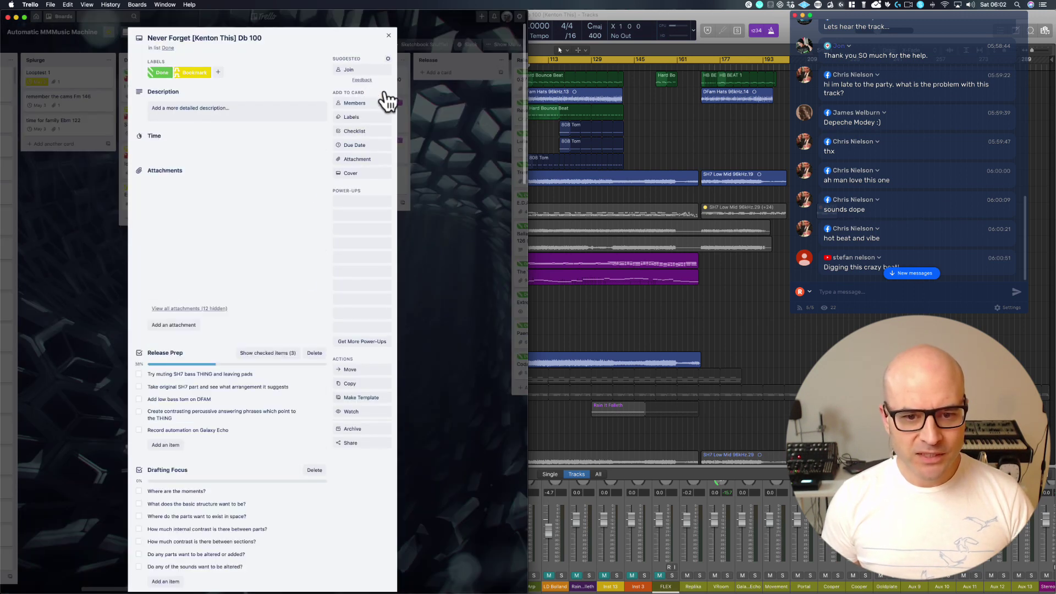
click(553, 303)
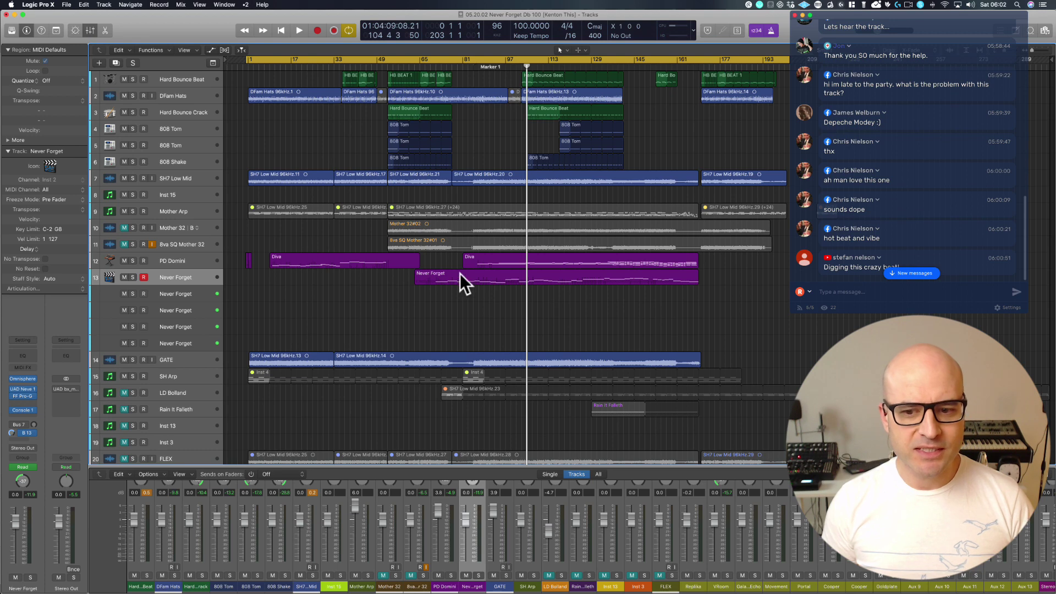
scroll(460, 273, right, 1)
scroll(459, 273, left, 1)
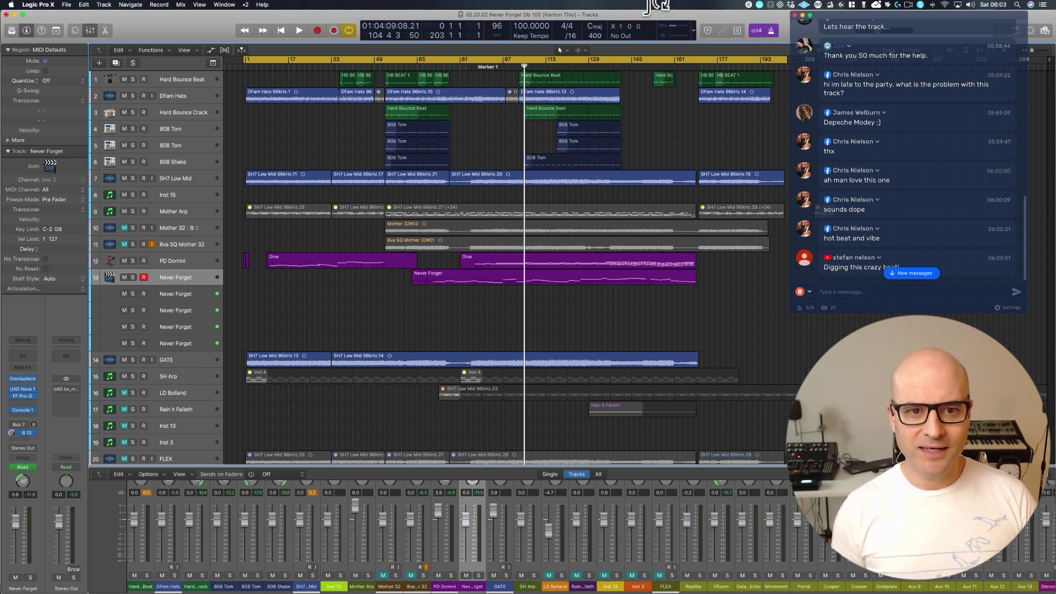
scroll(476, 135, right, 2)
scroll(477, 135, left, 2)
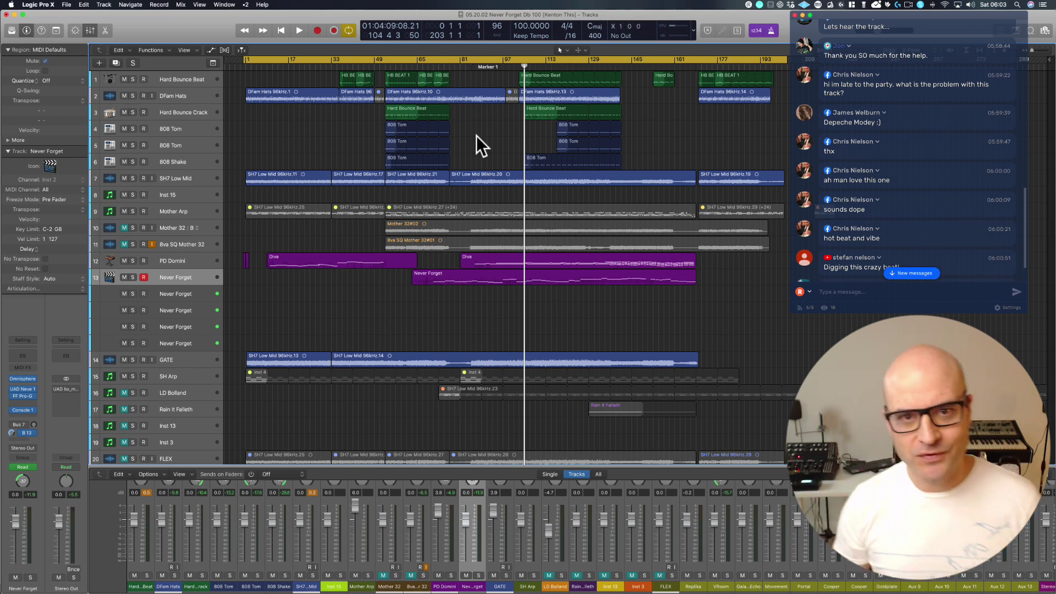
Jump to the newest messages in the Restream chat, read them, and return to Logic Pro X.
click(903, 270)
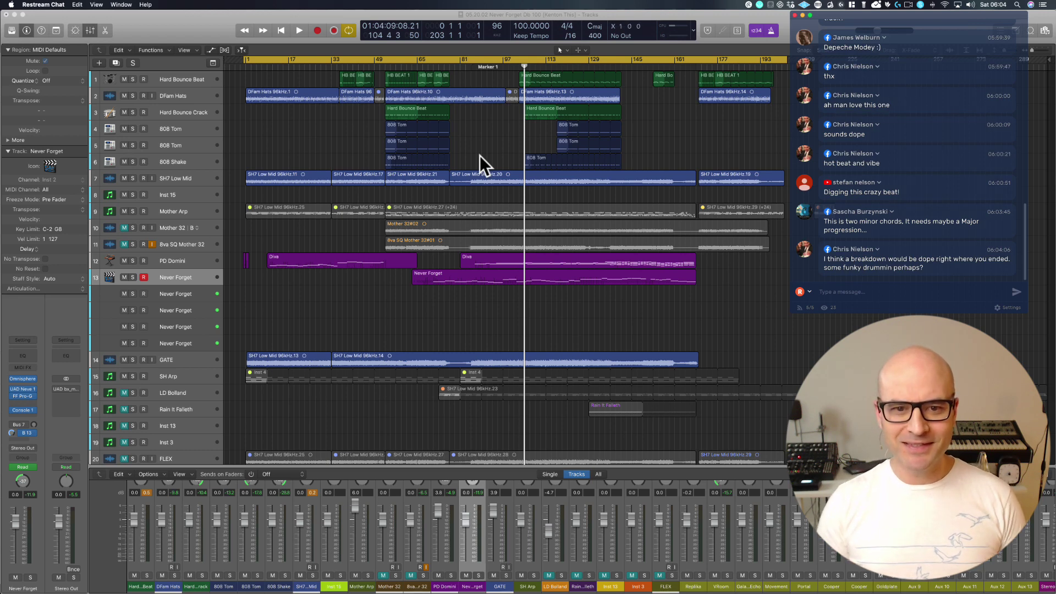
click(285, 125)
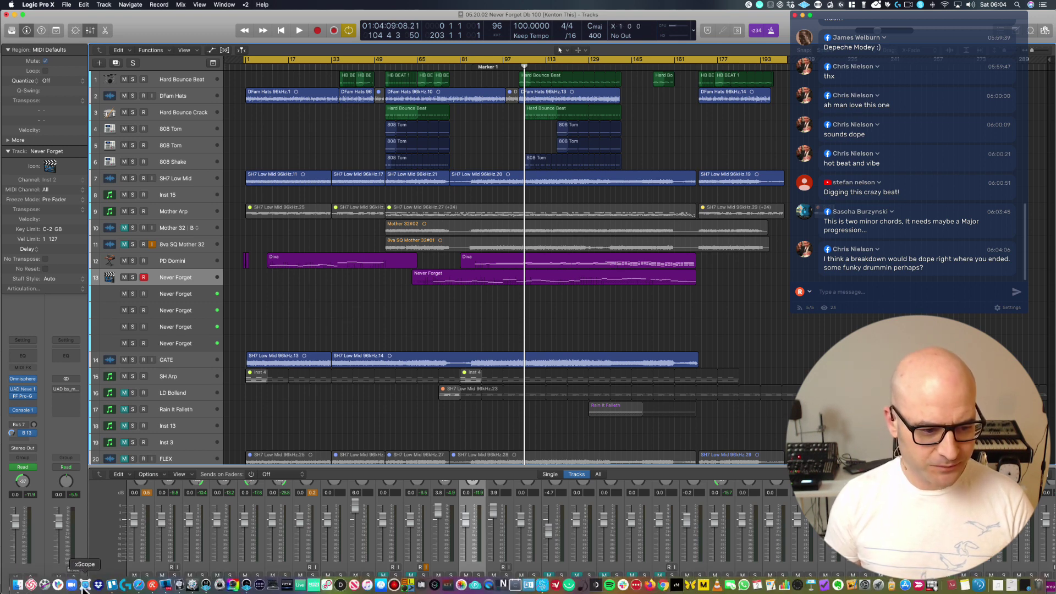
Switch to Trello, review the Release Prep, Drafting Focus and session checklists on the Never Forget card, and return to Logic Pro X.
click(112, 585)
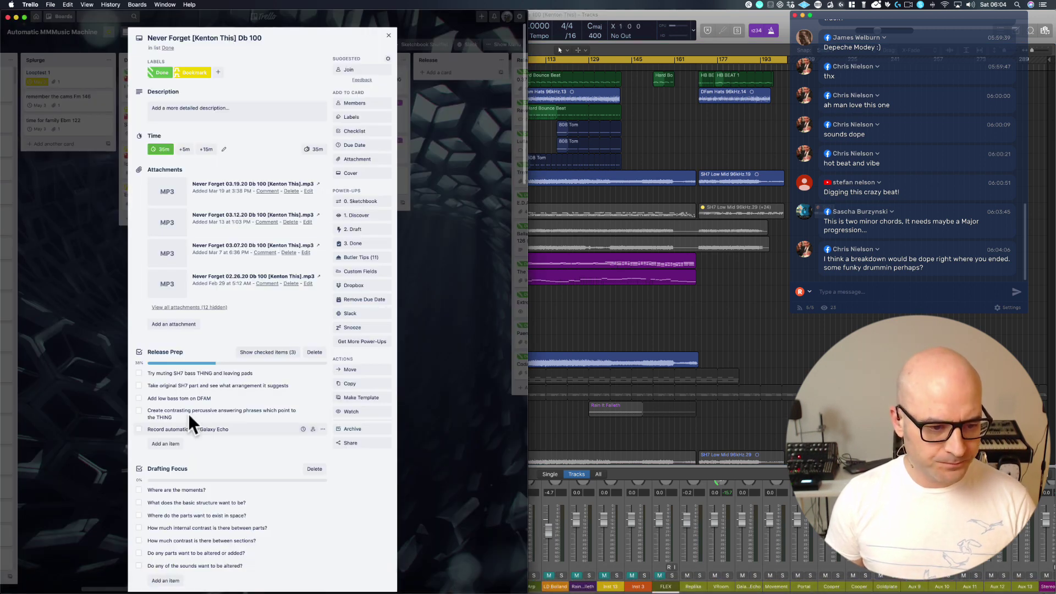
scroll(193, 390, down, 5)
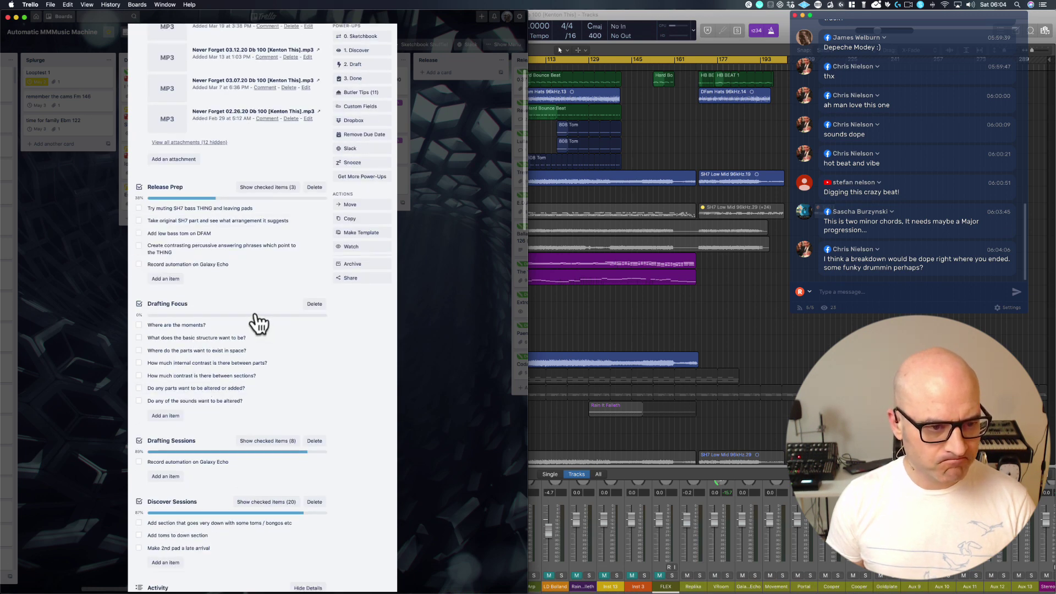
scroll(258, 322, up, 3)
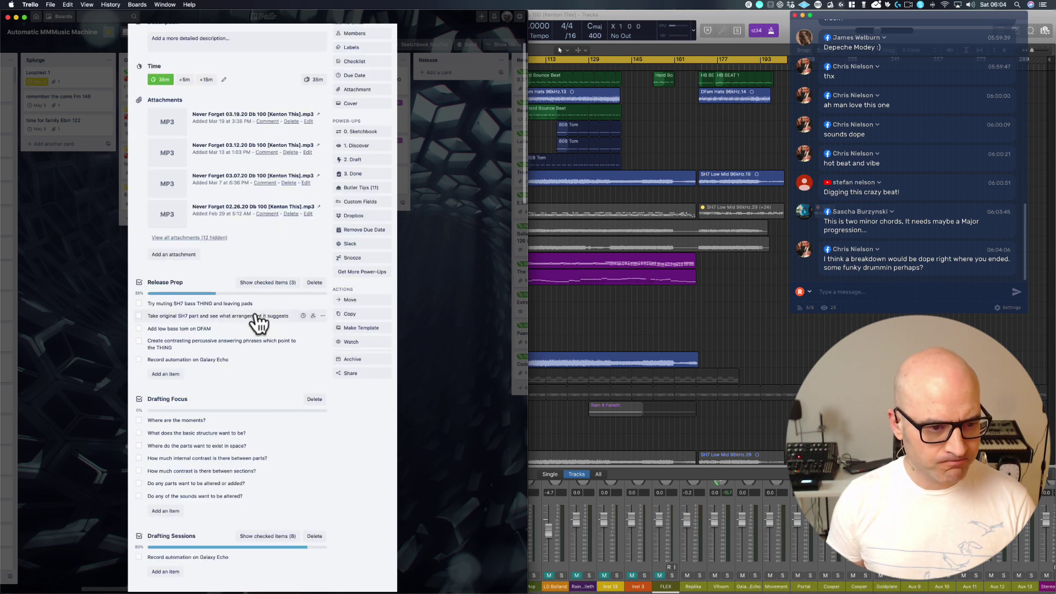
click(607, 326)
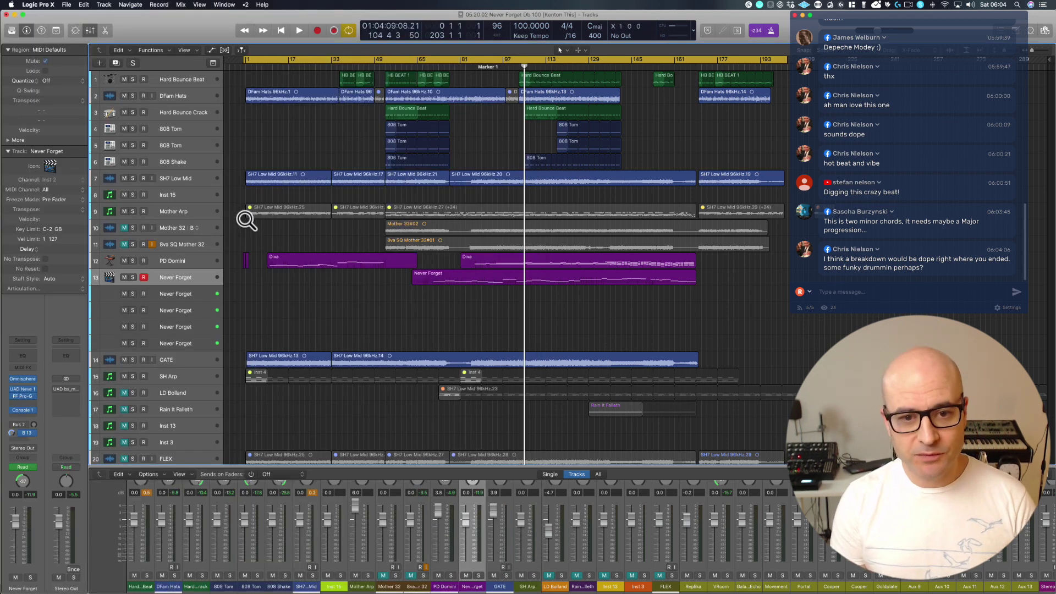
Select the SH7 Low Mid 96kHz.20 region on the SH7 Low Mid track and move the playhead to bar 171.
drag(246, 220, 787, 74)
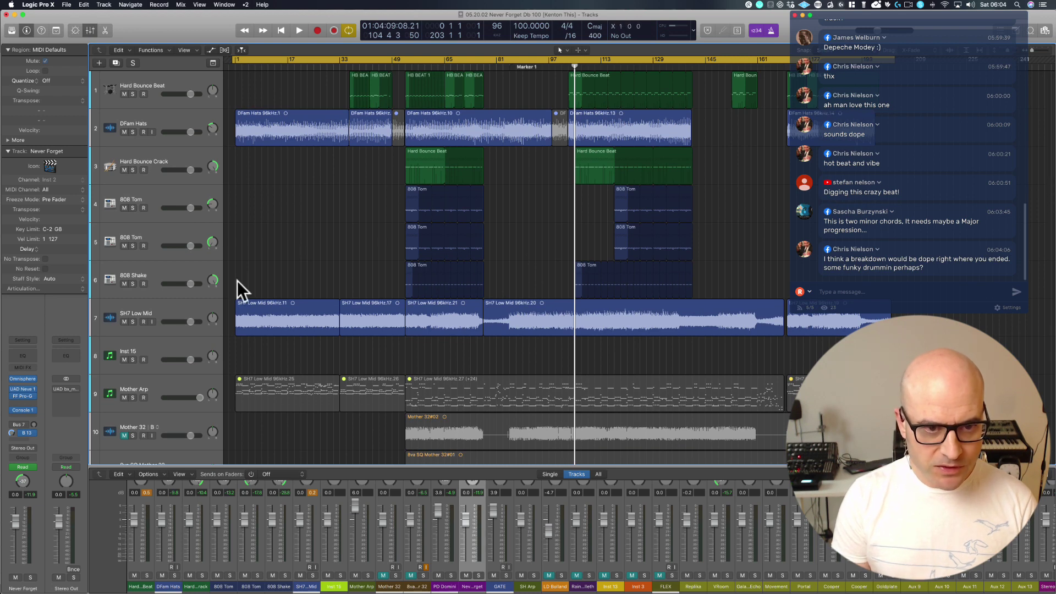
scroll(236, 280, right, 5)
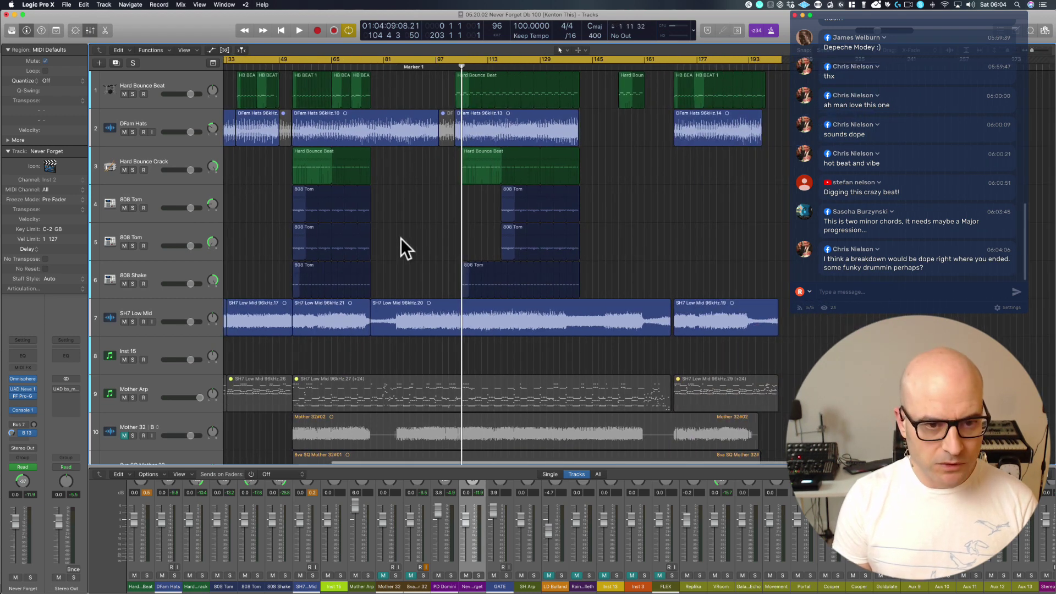
key(z)
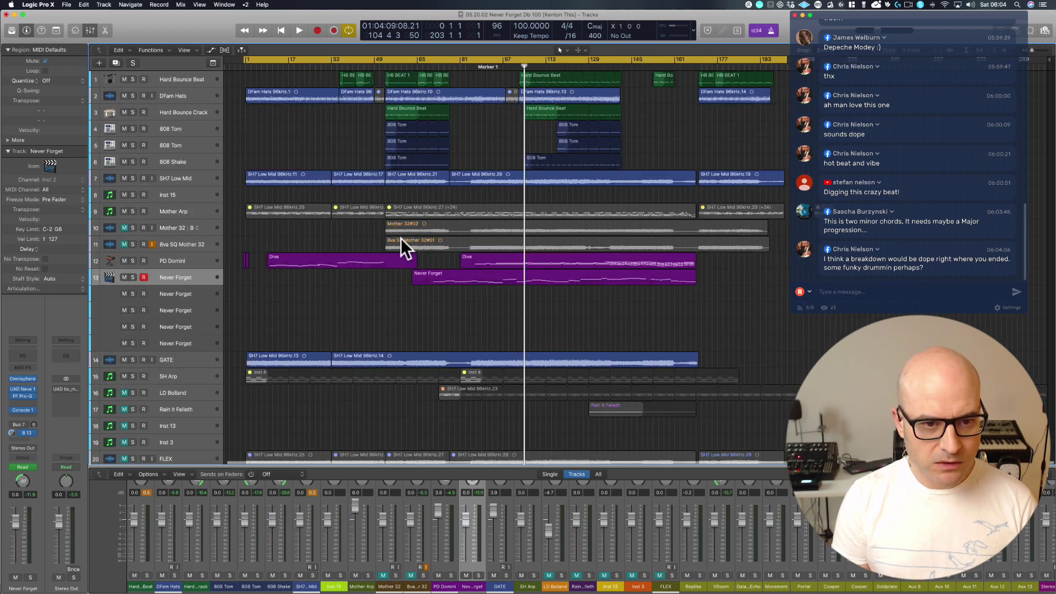
click(500, 177)
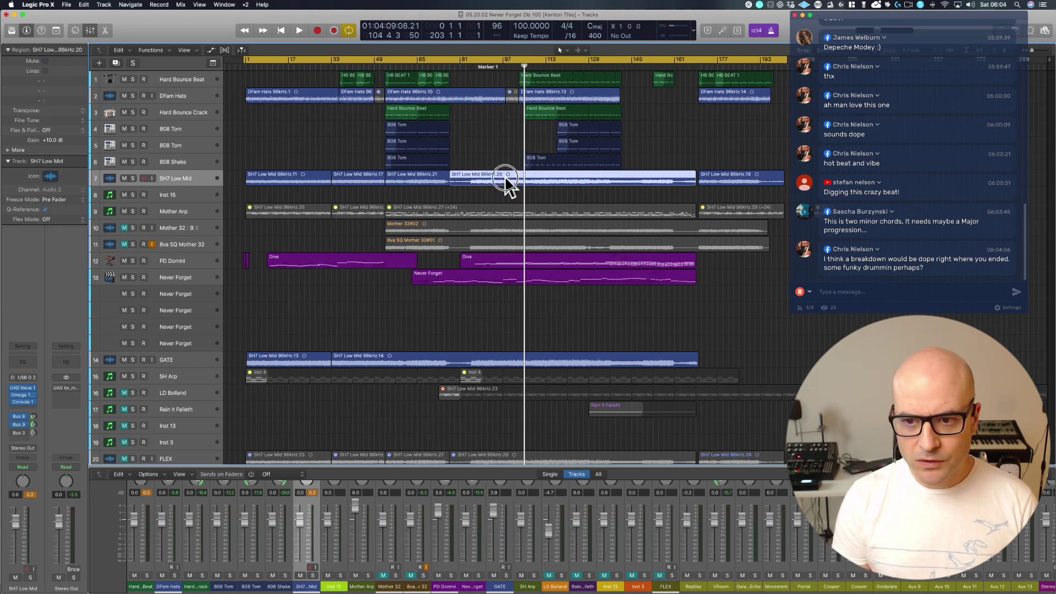
drag(502, 182, 982, 147)
scroll(685, 176, right, 2)
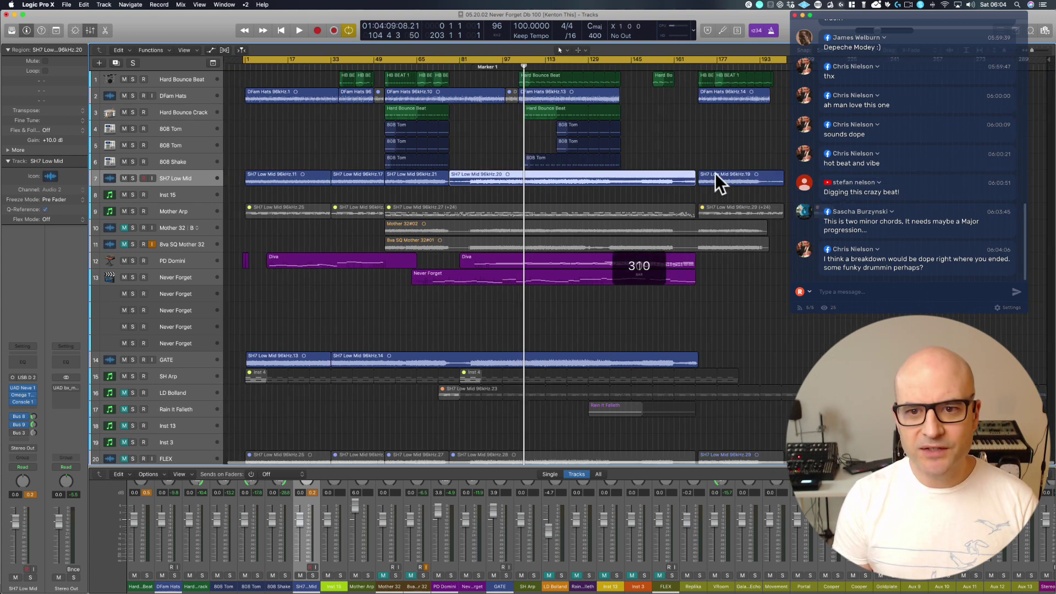
click(702, 64)
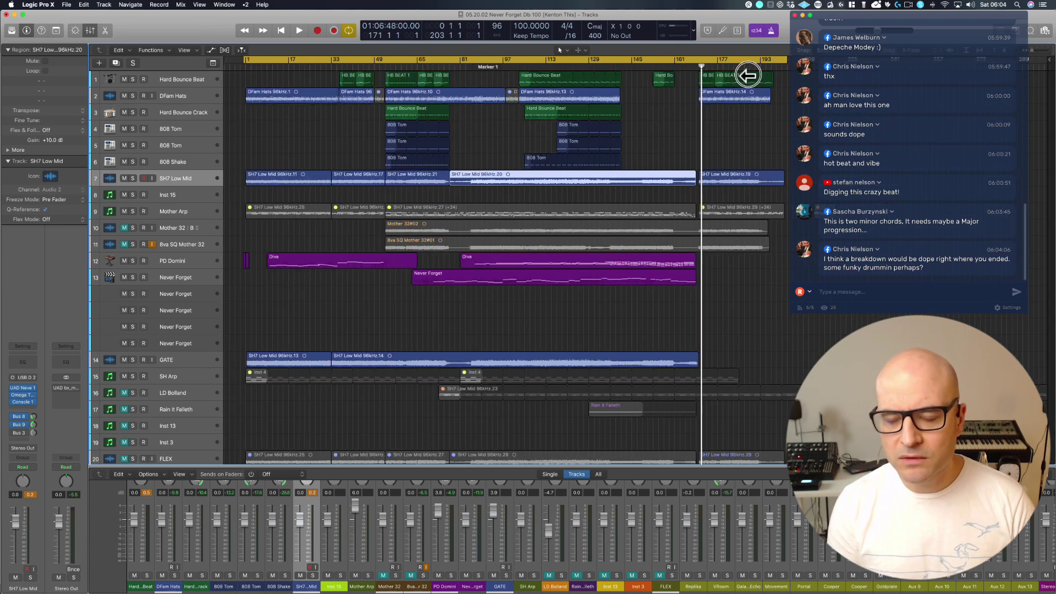
Resize the Logic window to half the screen and put away the Finder and Console windows beside it.
key(super+alt+space)
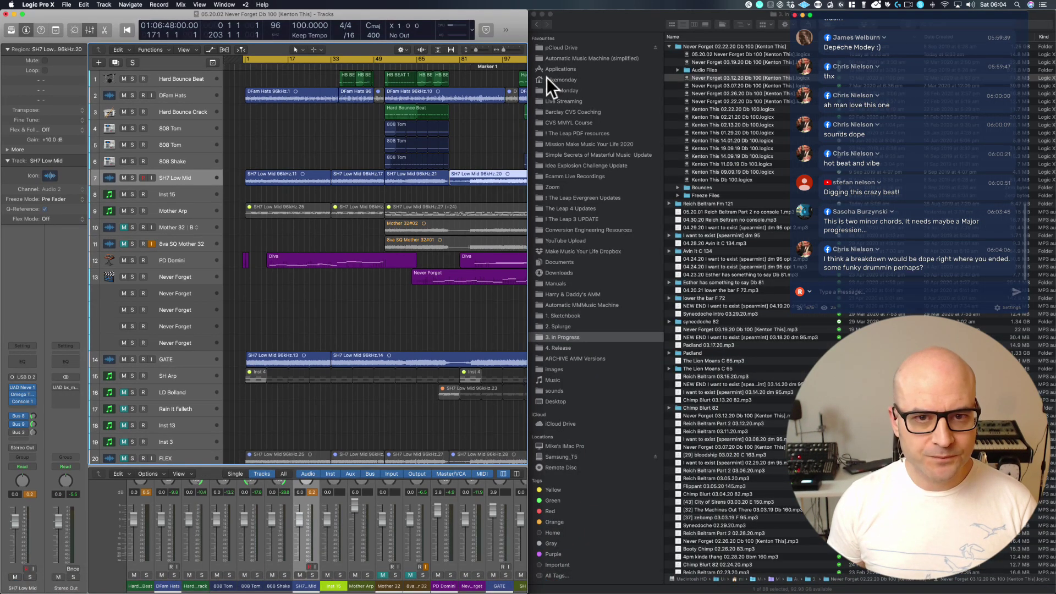
click(540, 13)
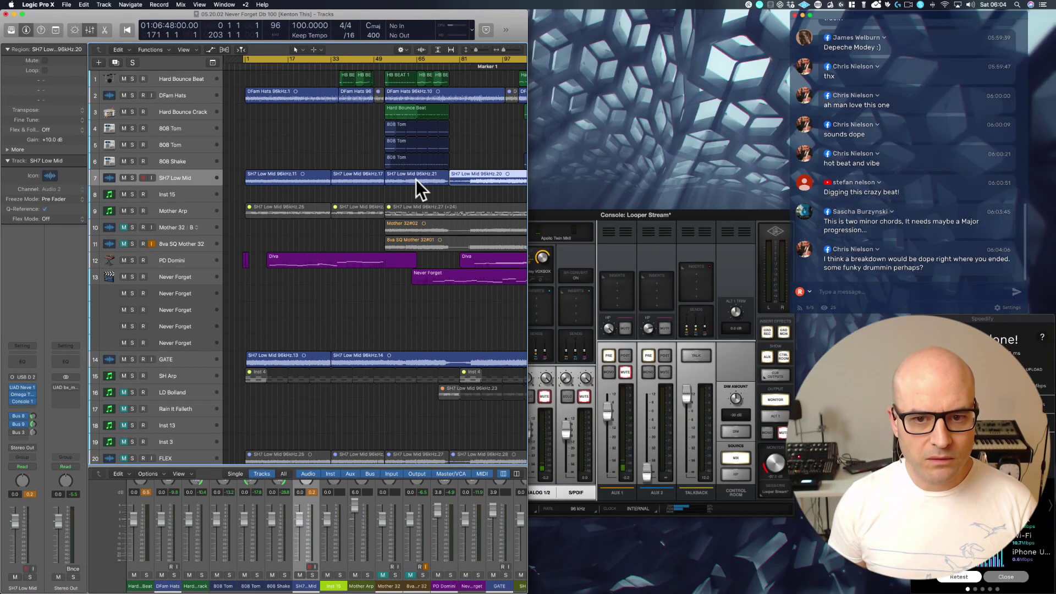
click(612, 216)
drag(611, 216, 691, 206)
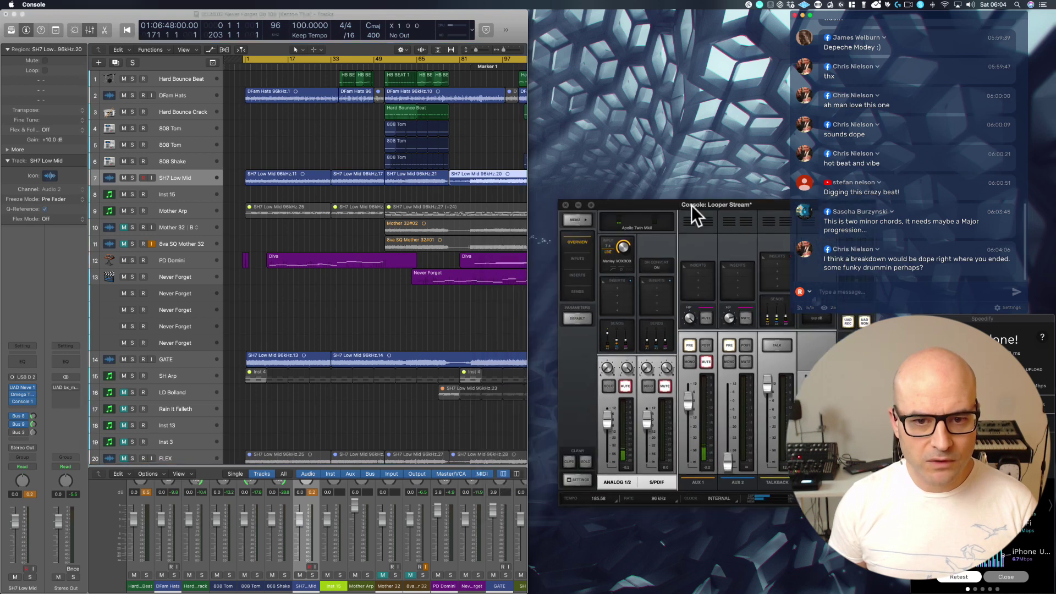
click(581, 206)
Move the project end marker out to bar 521 and hide the Inspector.
scroll(448, 271, right, 10)
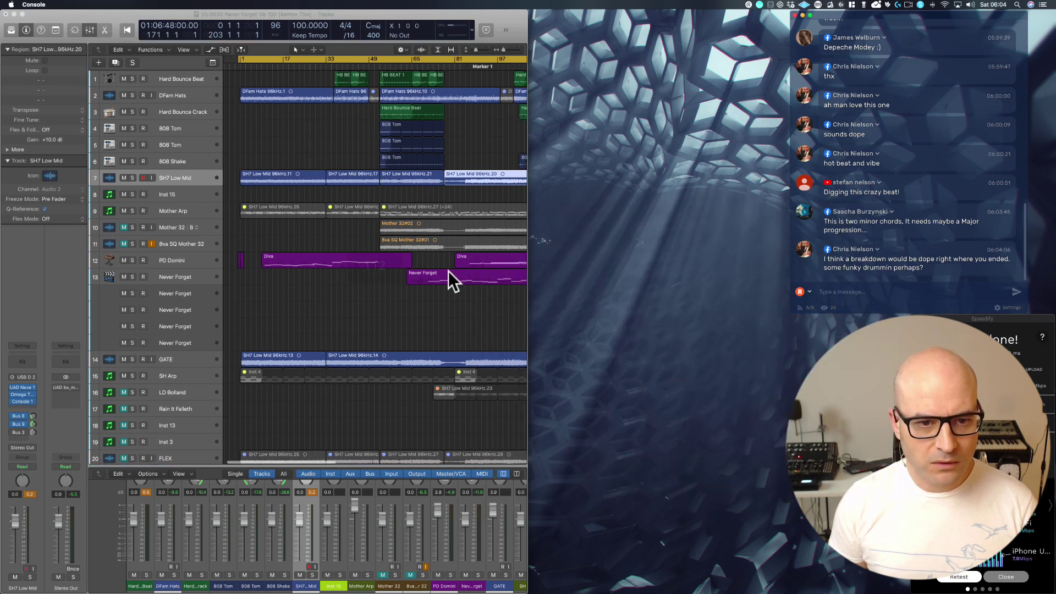
scroll(448, 271, left, 15)
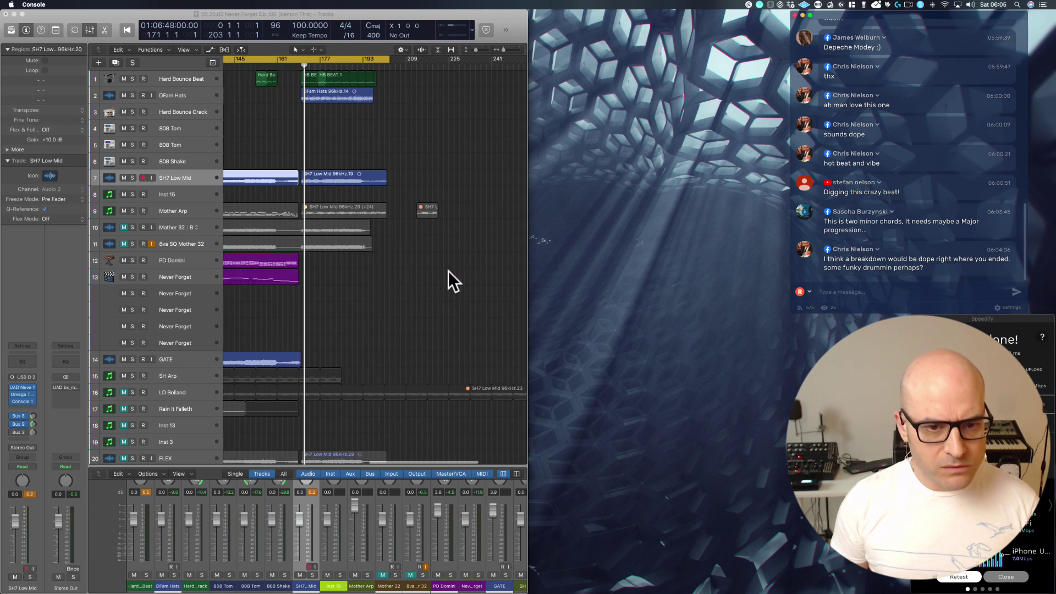
scroll(448, 271, right, 5)
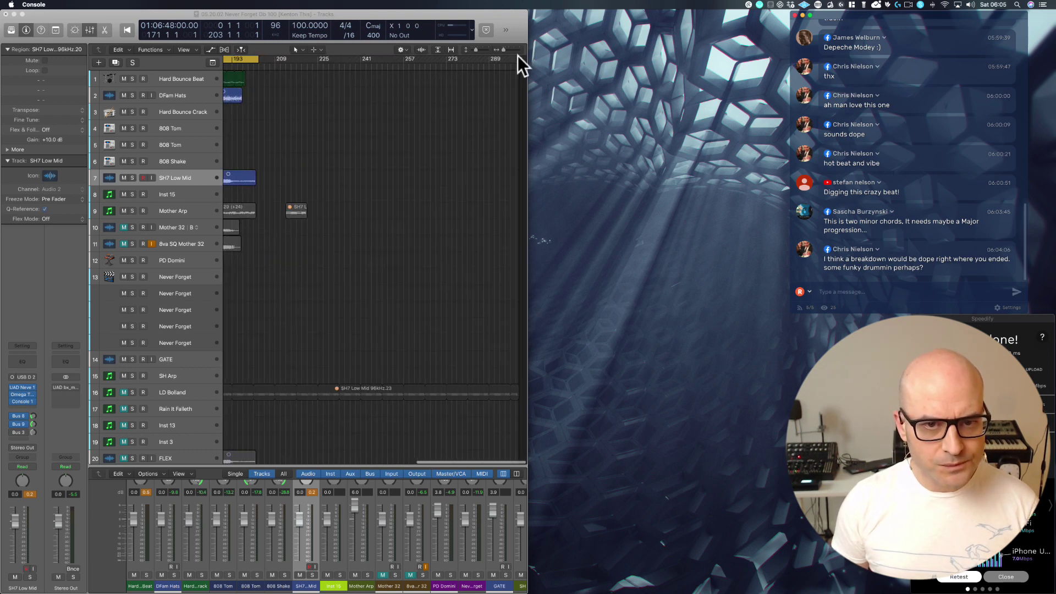
click(518, 58)
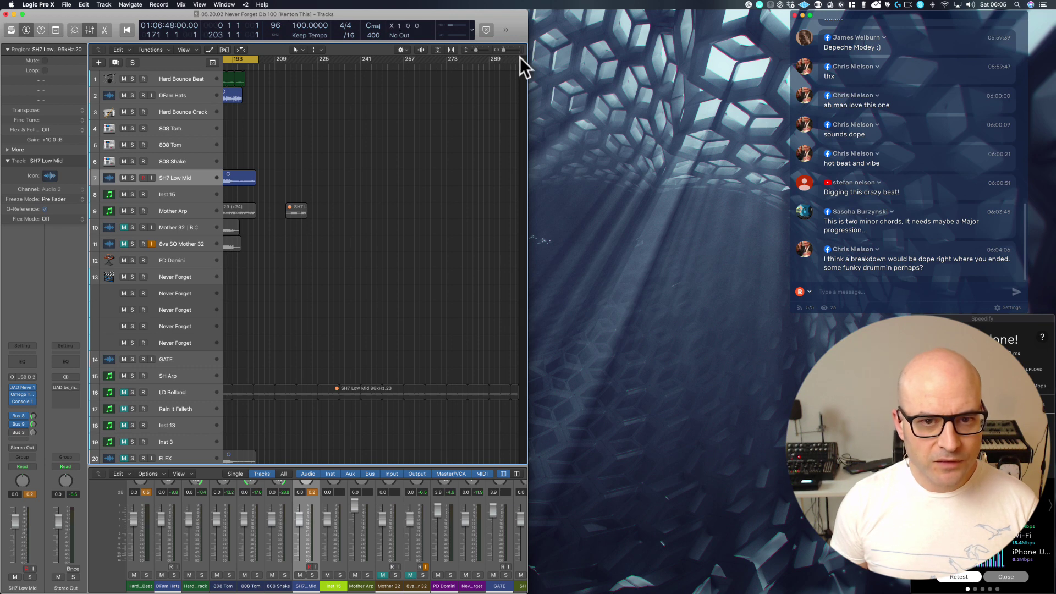
drag(519, 58, 638, 52)
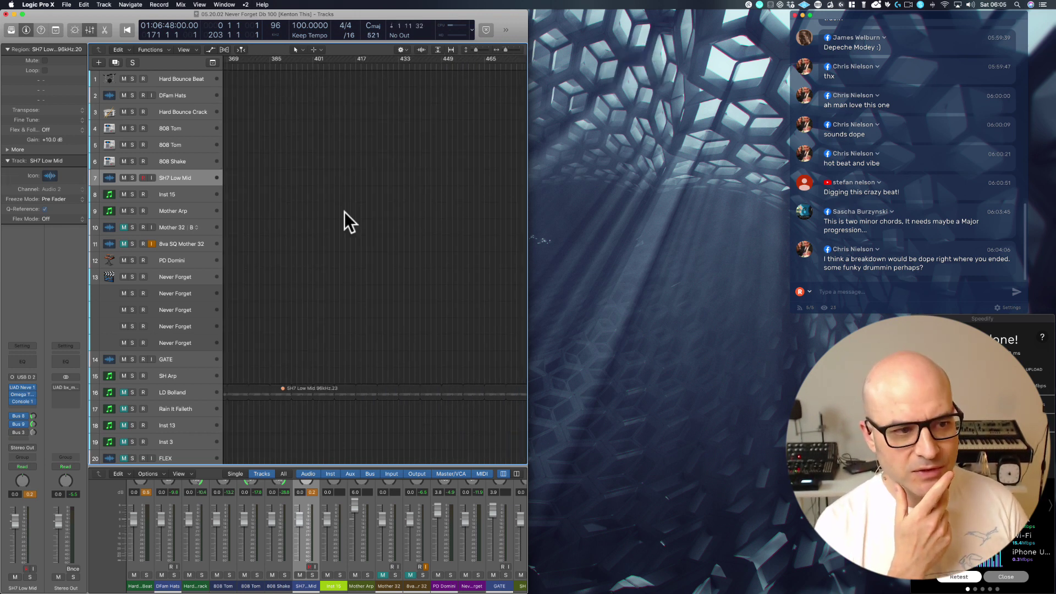
scroll(344, 213, left, 5)
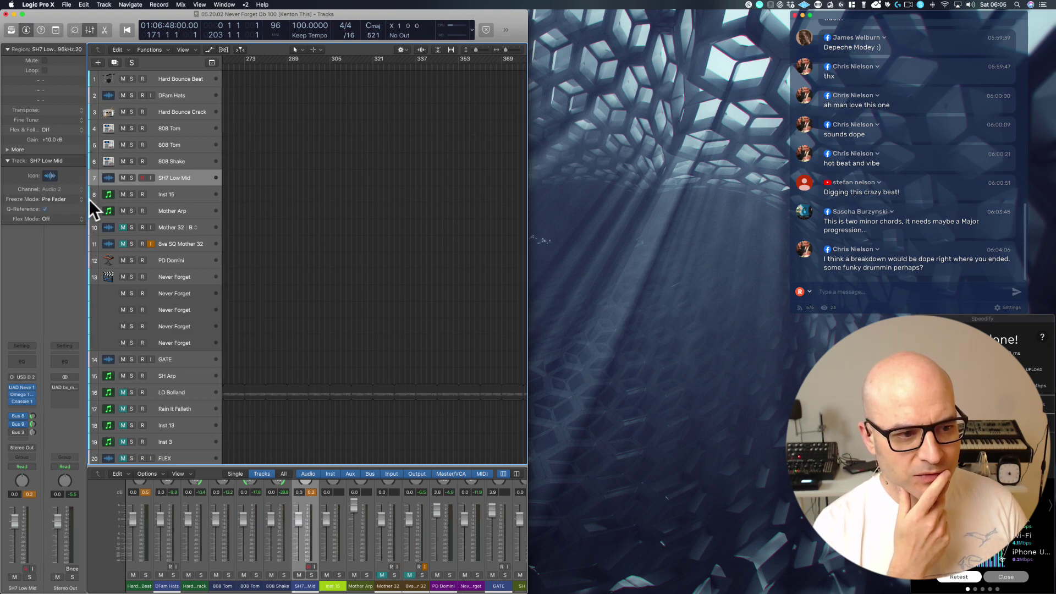
key(i)
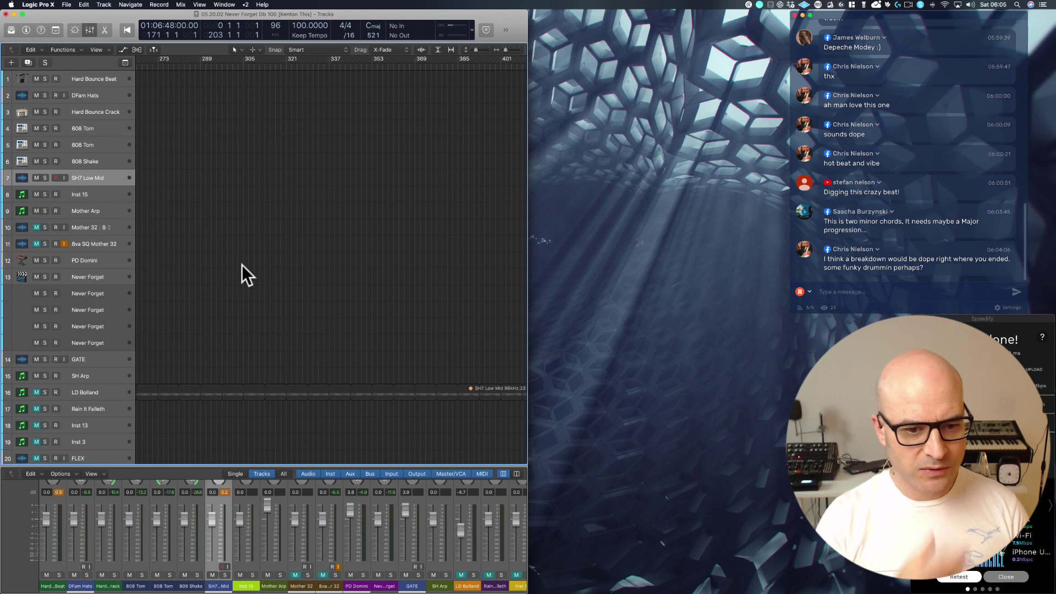
Try to pull back the end of the looped LD Bolland region, and undo the change.
scroll(269, 257, right, 15)
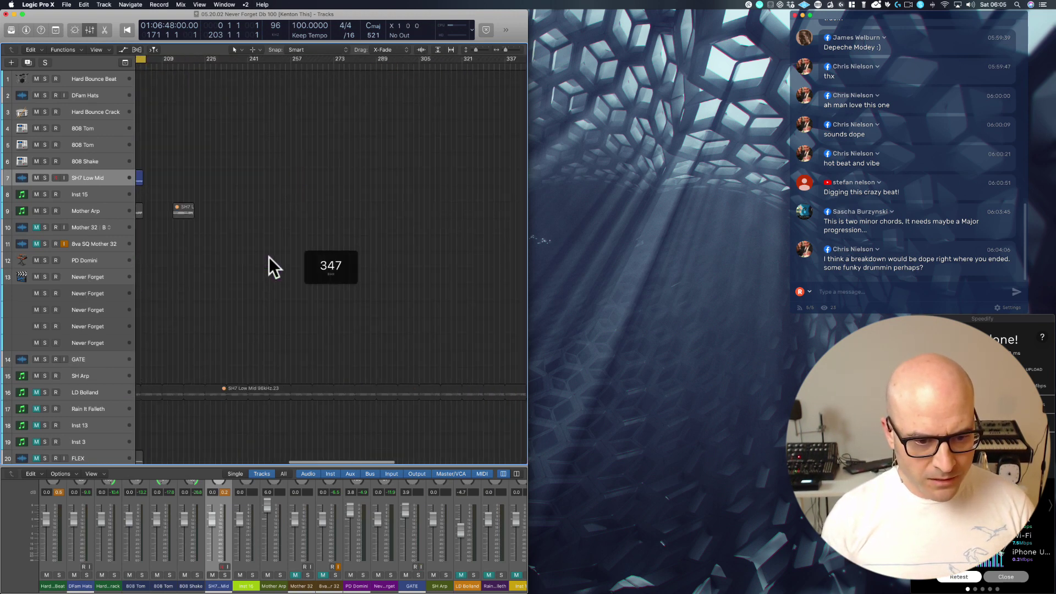
scroll(495, 374, right, 4)
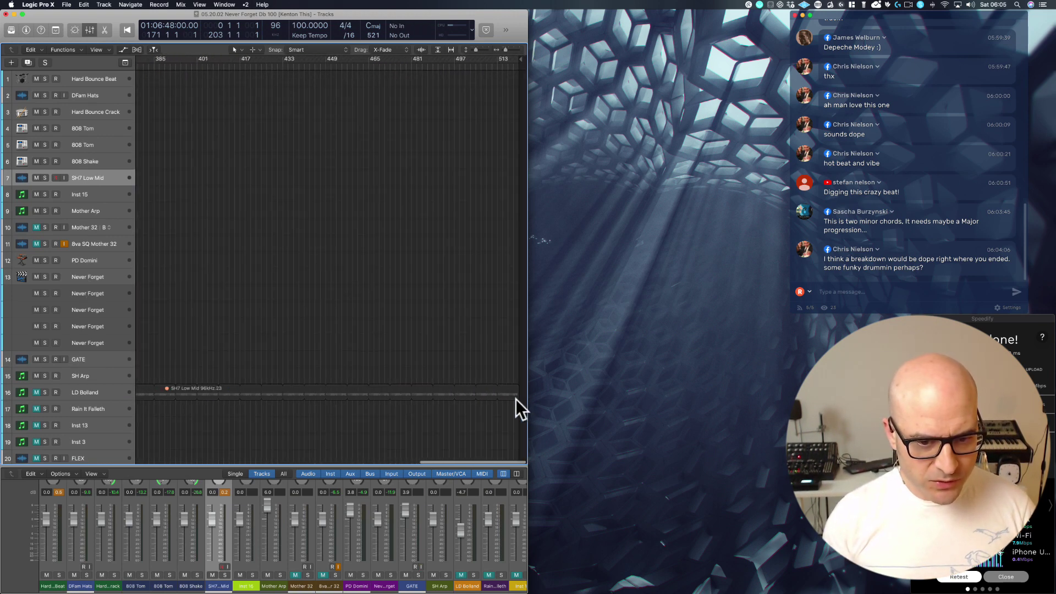
drag(517, 395, 420, 397)
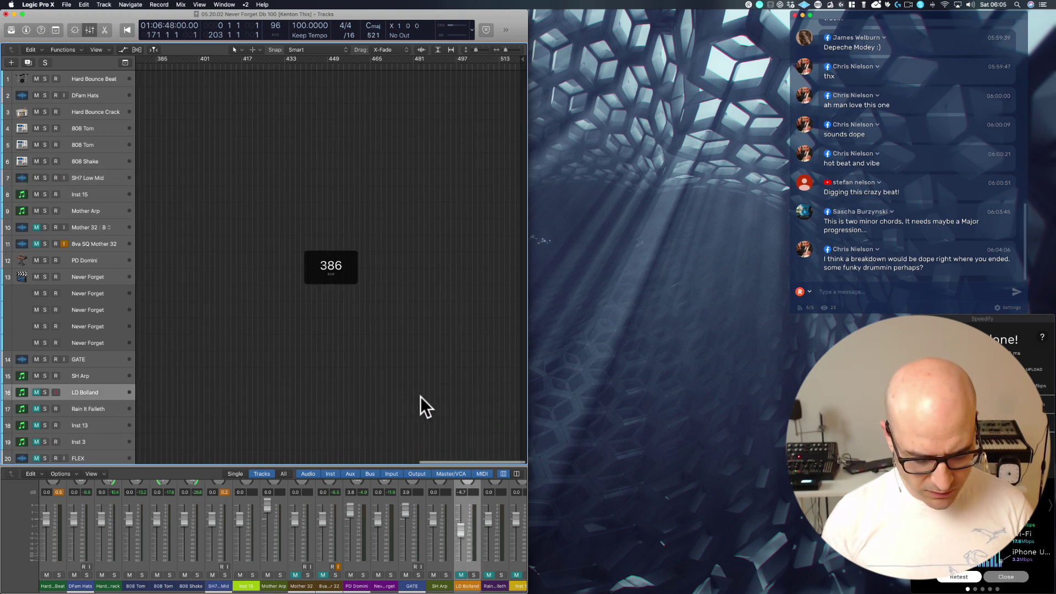
key(super+z)
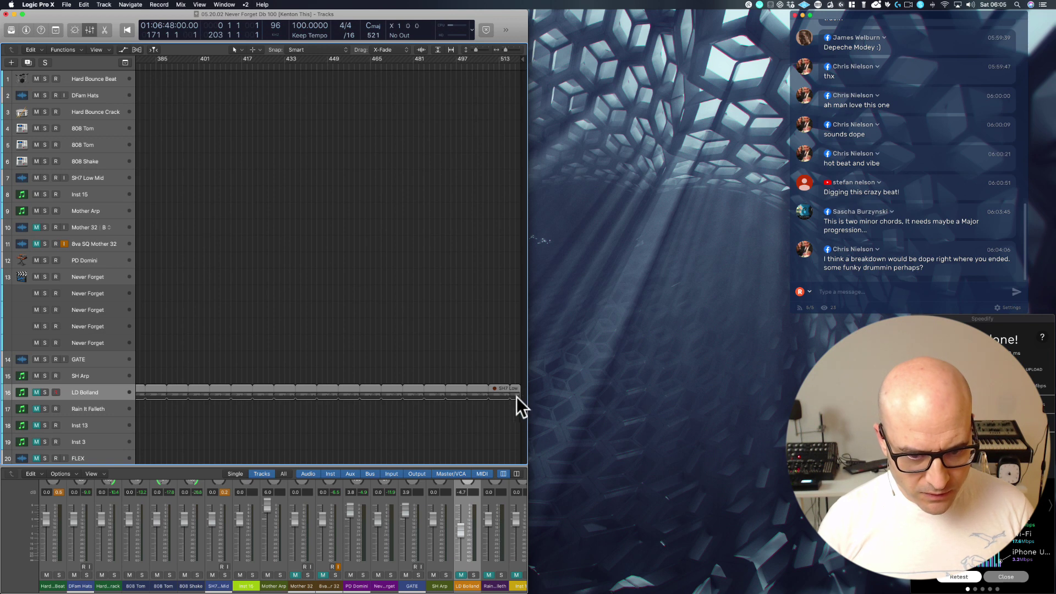
Shorten the loops of the LD Bolland region so they end at about bar 245.
drag(506, 388, 104, 398)
scroll(280, 385, left, 10)
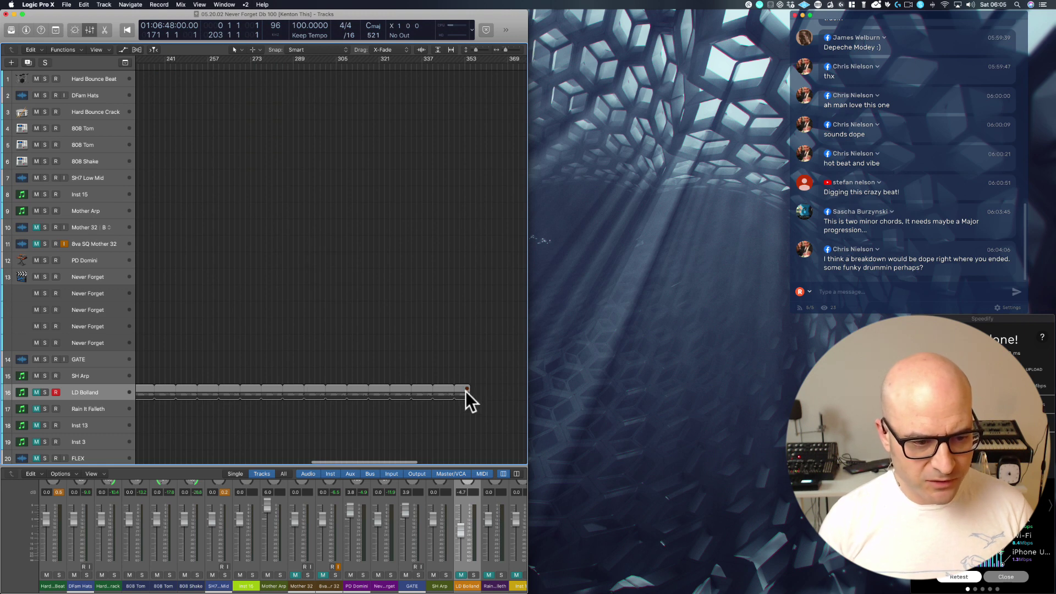
drag(466, 391, 175, 404)
scroll(176, 401, left, 15)
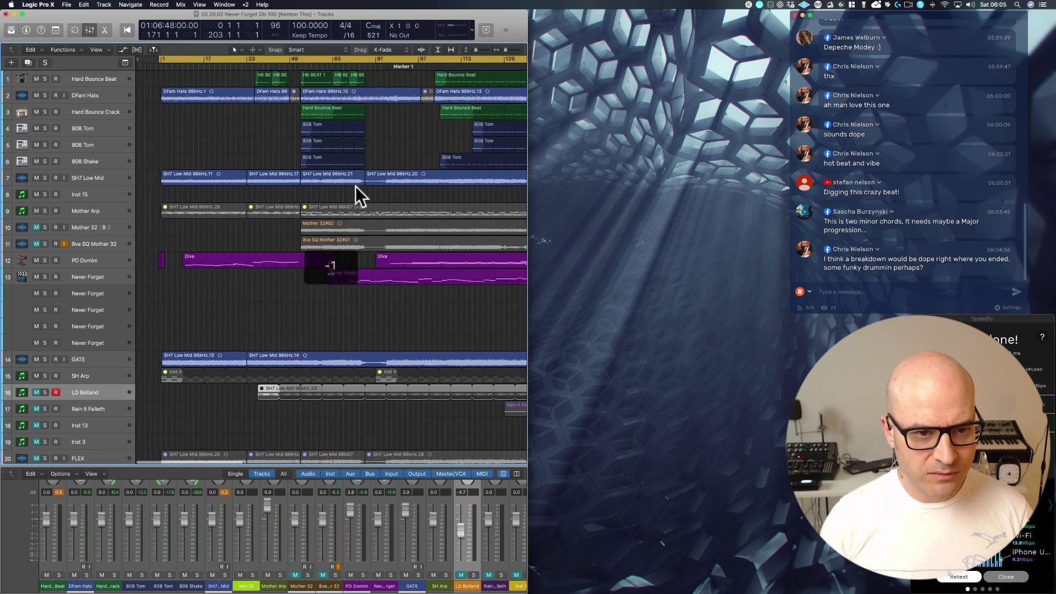
Copy the SH7 Low Mid 96kHz.20 region to empty space past the song's end, at about bar 252 on the same track.
click(385, 176)
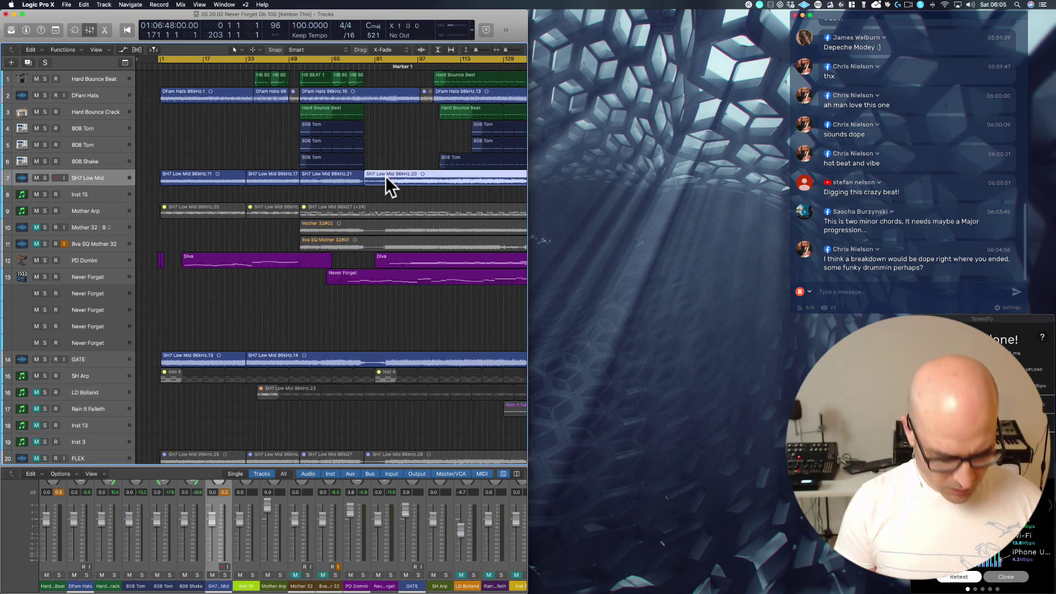
drag(385, 176, 242, 183)
Set the project end to bar 700 and enlarge the Logic window to fill the screen.
double_click(374, 36)
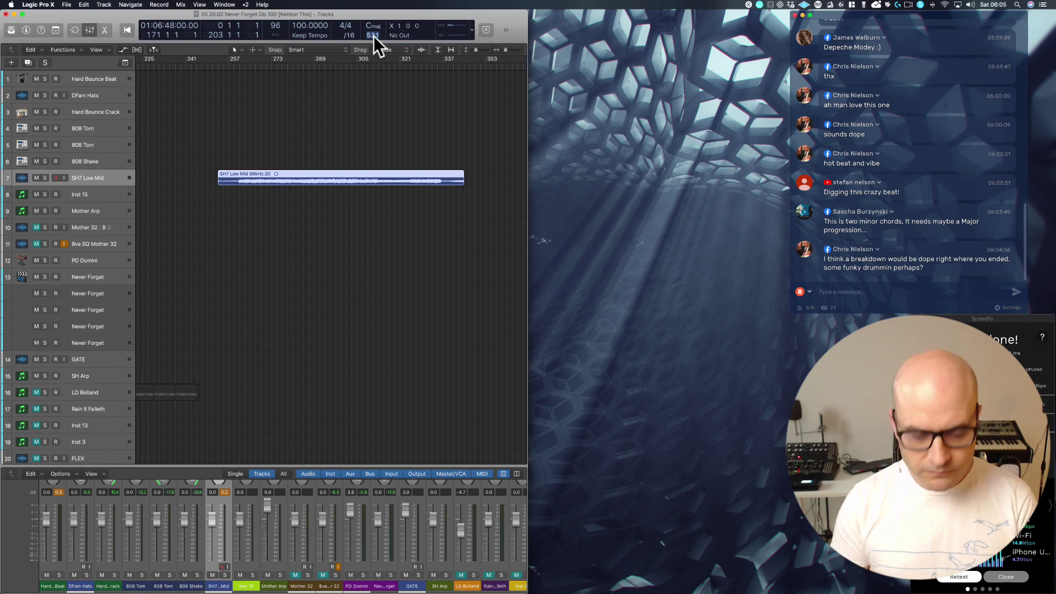
text(700)
key(Return)
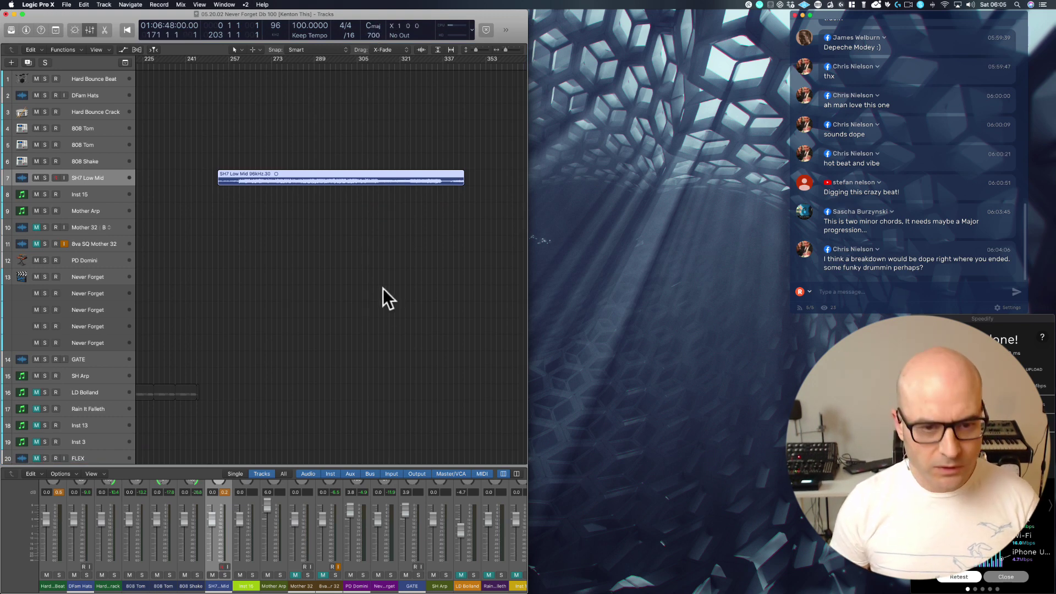
key(ctrl+alt+Return)
scroll(445, 266, left, 5)
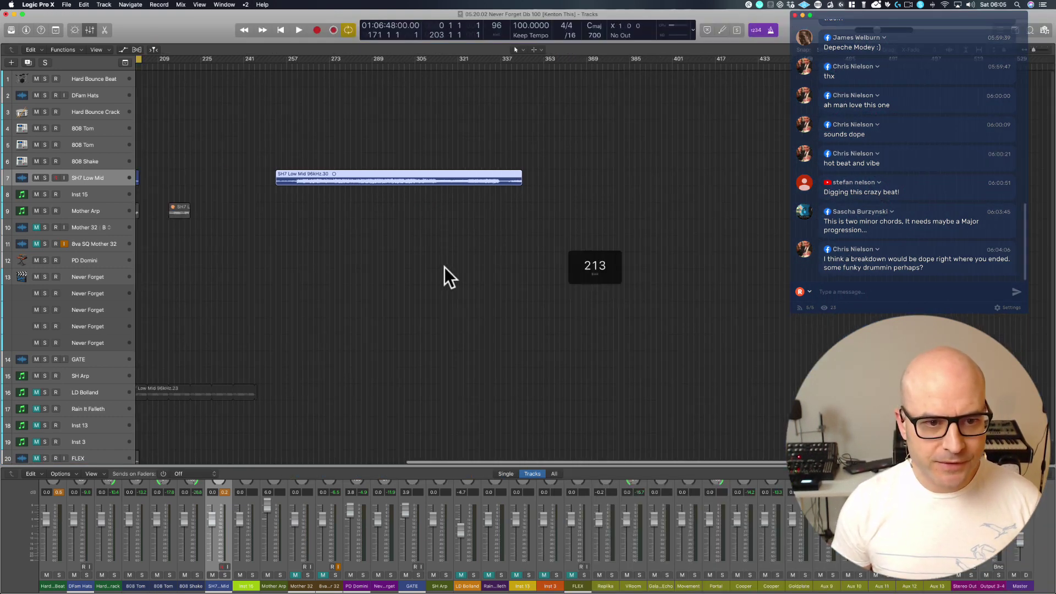
Extend both ends of the copied SH7 Low Mid region so it spans bars 237 to 406.
drag(348, 180, 220, 186)
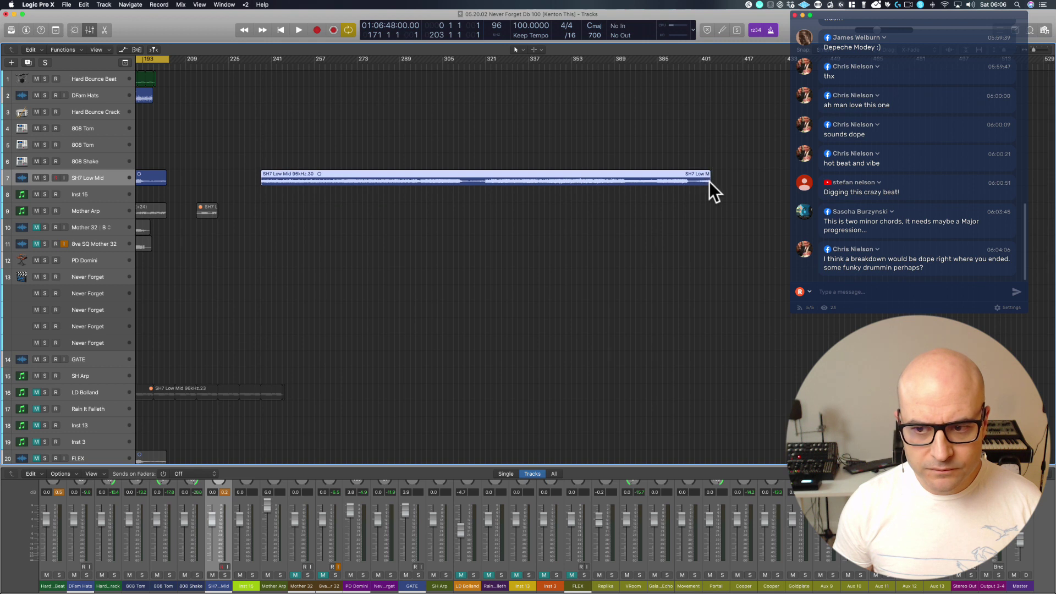
drag(706, 182, 201, 96)
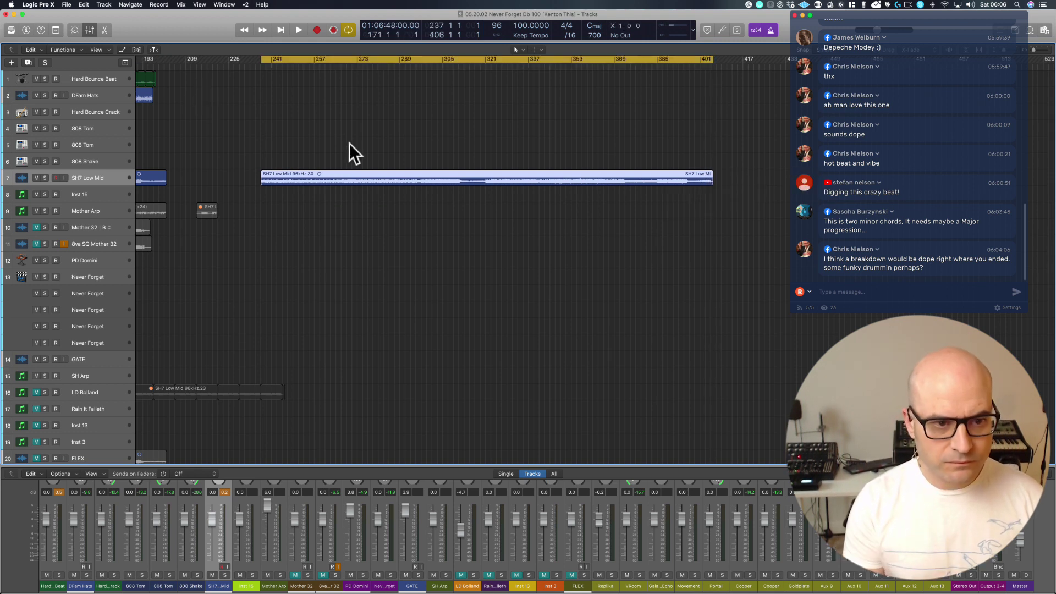
Set the cycle range to the extended SH7 Low Mid region, bars 237 to 406, and play it.
key(super+u)
key(space)
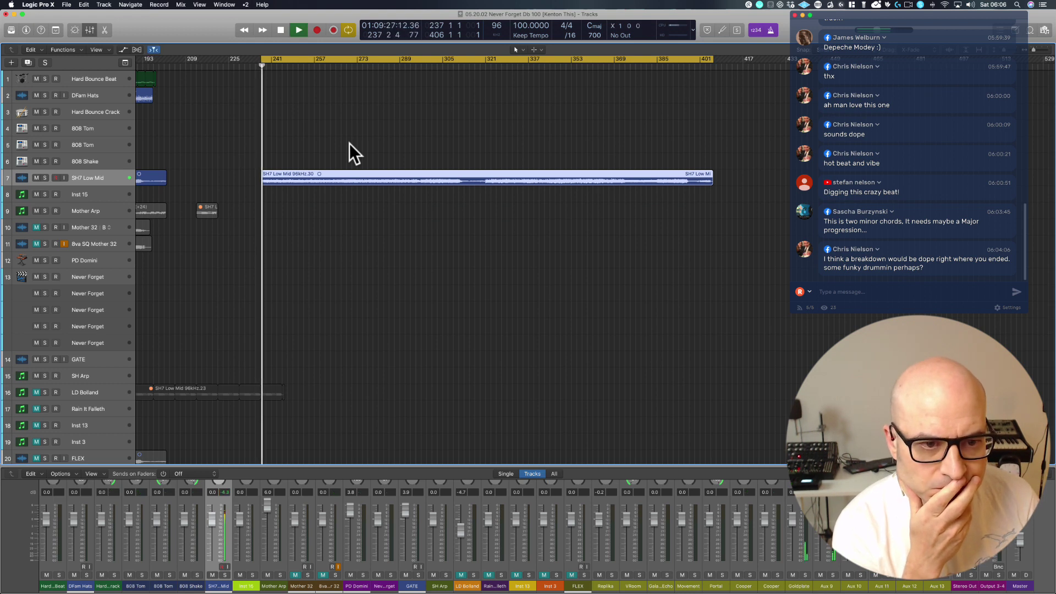
Audition several spots along the extended SH7 Low Mid region up to about bar 309, and stop playback.
click(317, 65)
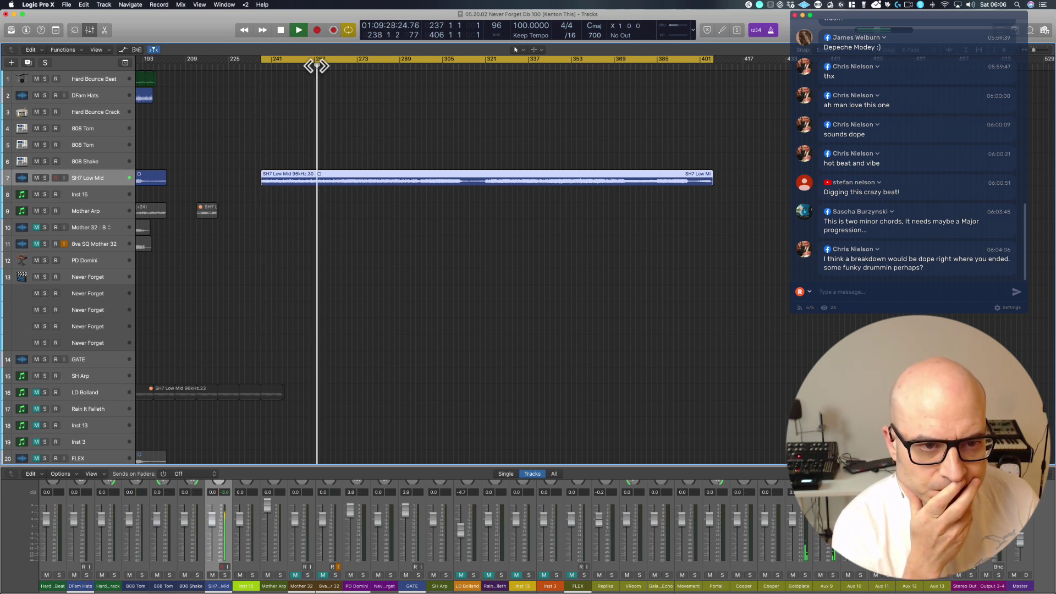
click(344, 66)
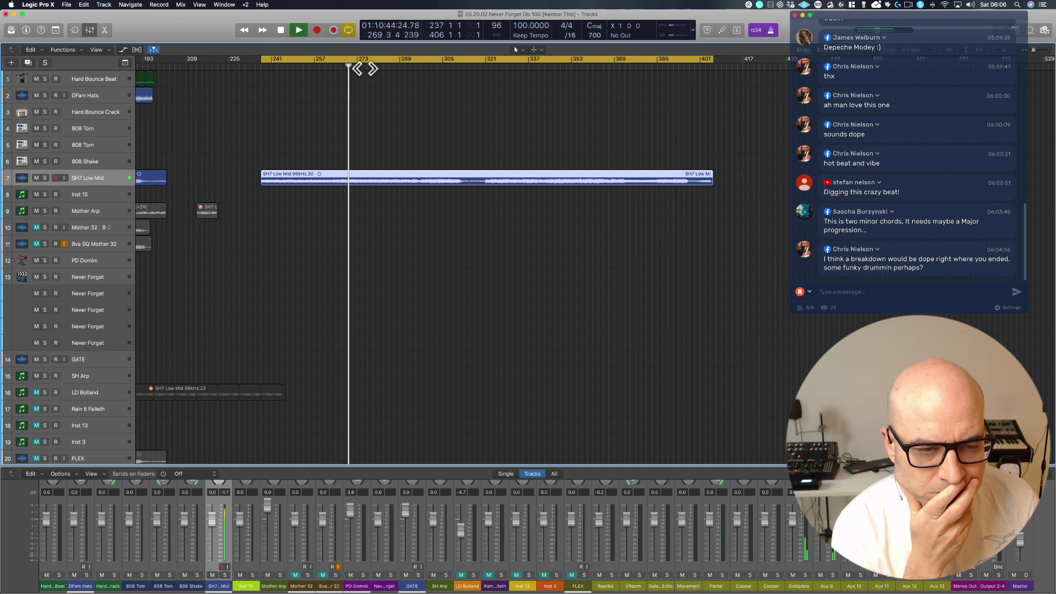
click(365, 67)
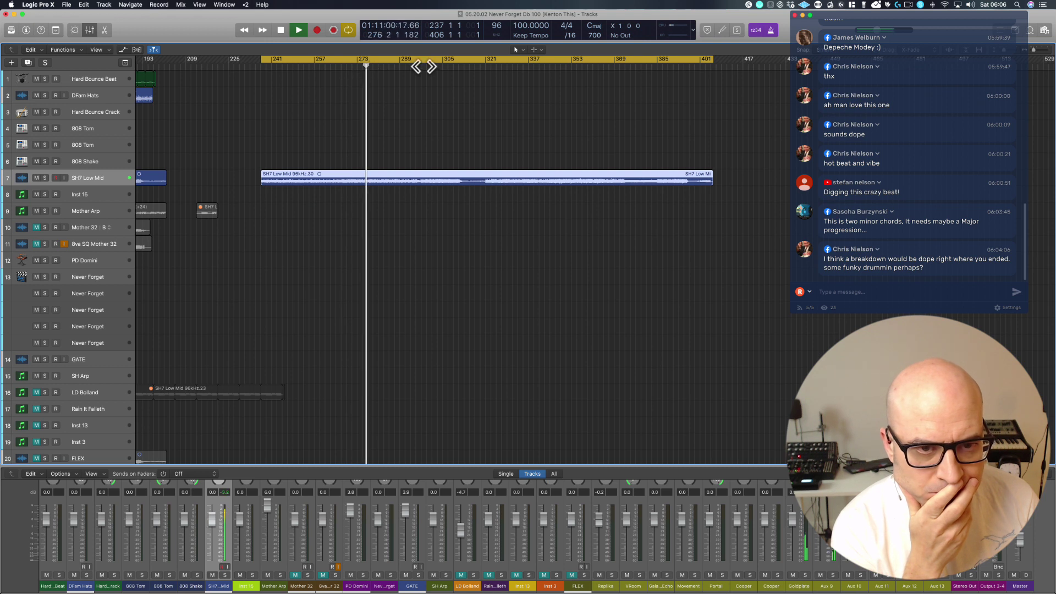
click(453, 67)
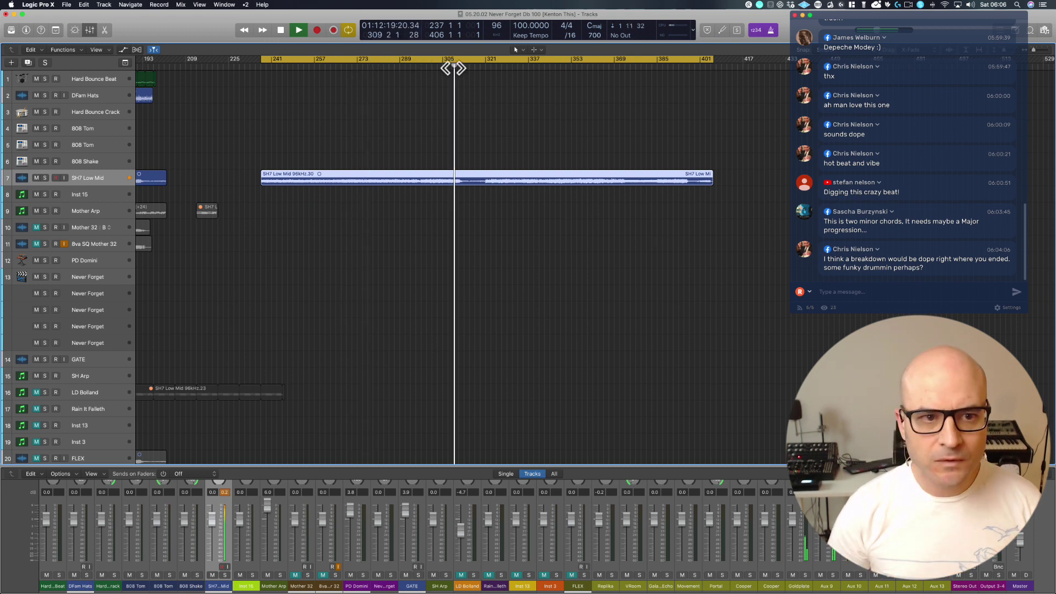
key(space)
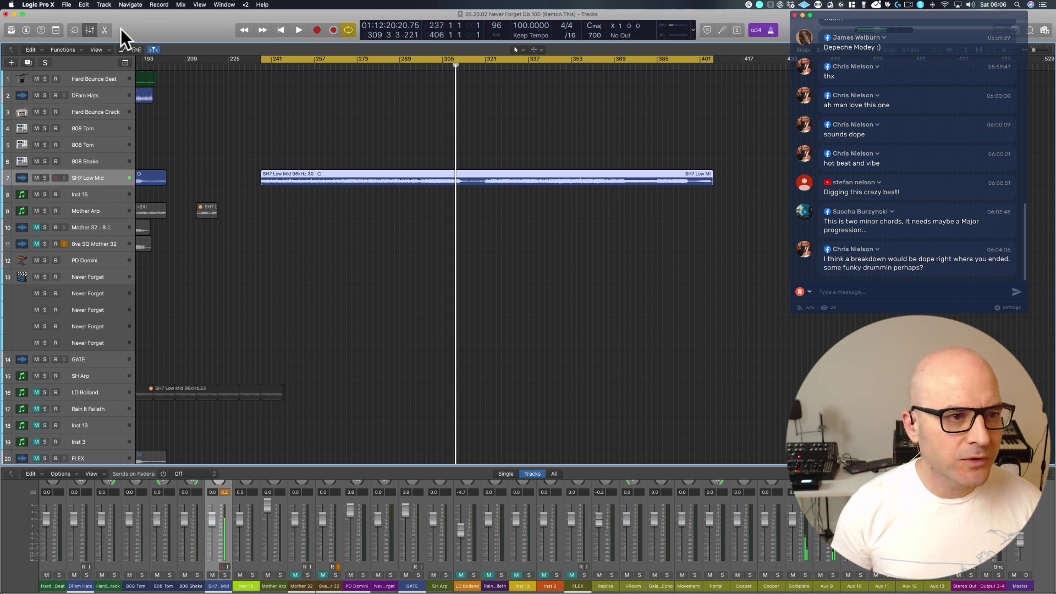
Show the secondary time ruler and move the extended SH7 Low Mid region later so it starts at bar 251.
click(104, 48)
click(107, 88)
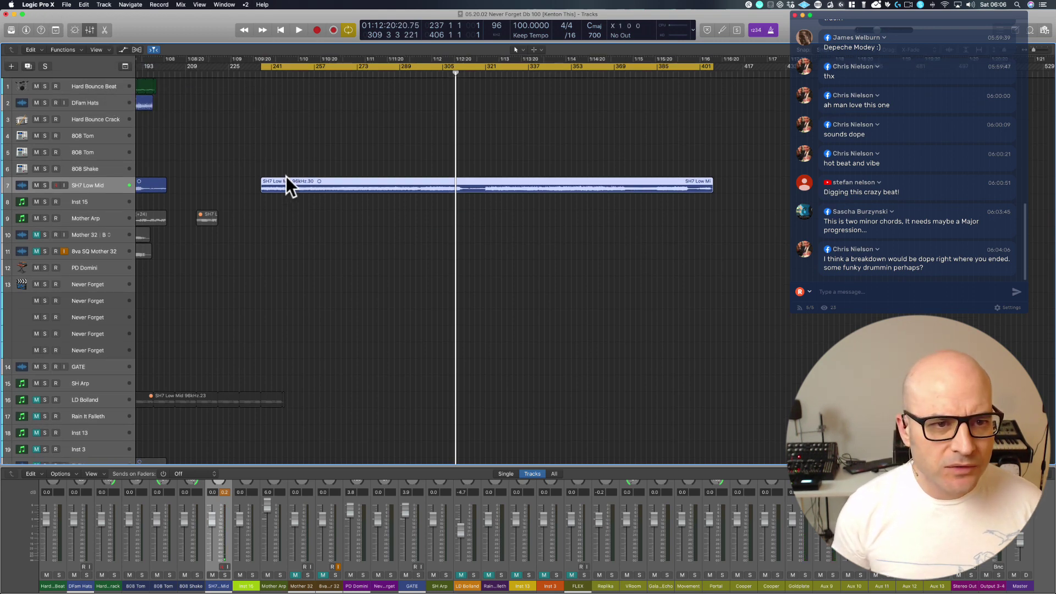
shift+click(308, 182)
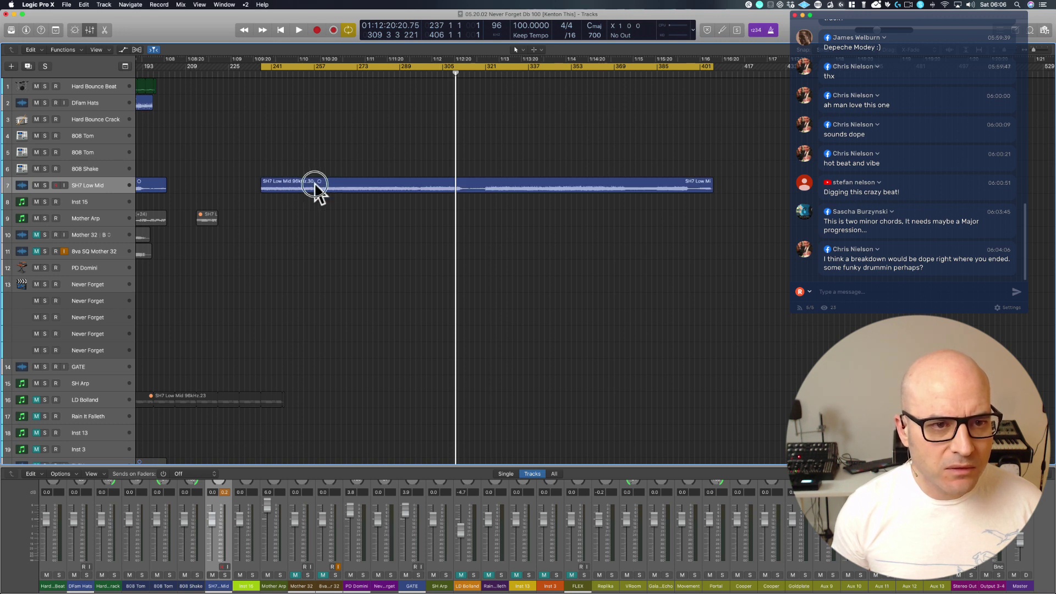
drag(315, 186, 353, 184)
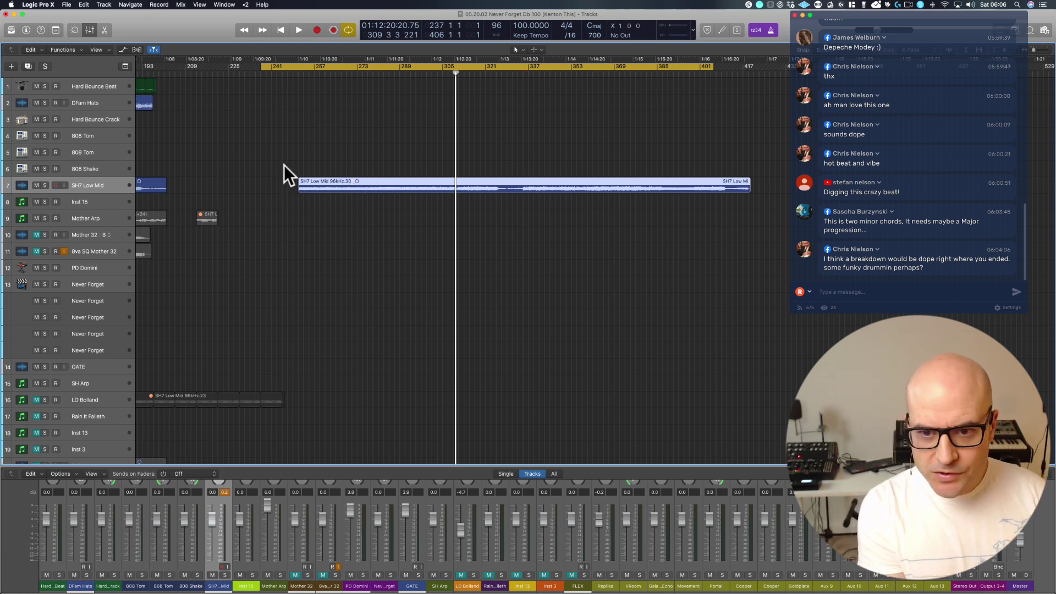
Examine the moved SH7 Low Mid region's waveform up close and compare it with the SH7 parts in the original arrangement.
drag(284, 165, 755, 216)
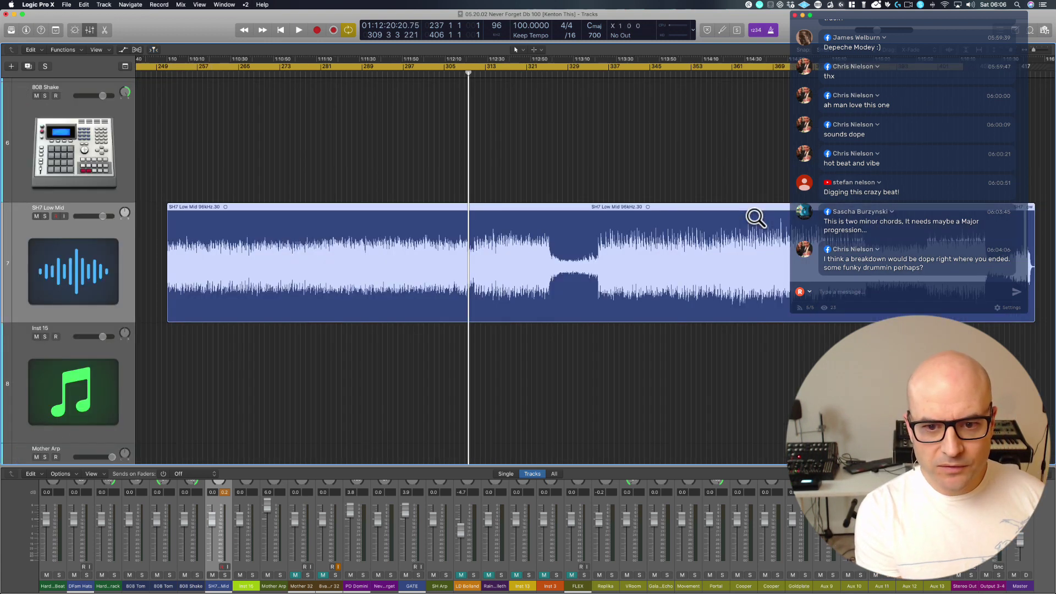
scroll(551, 121, right, 5)
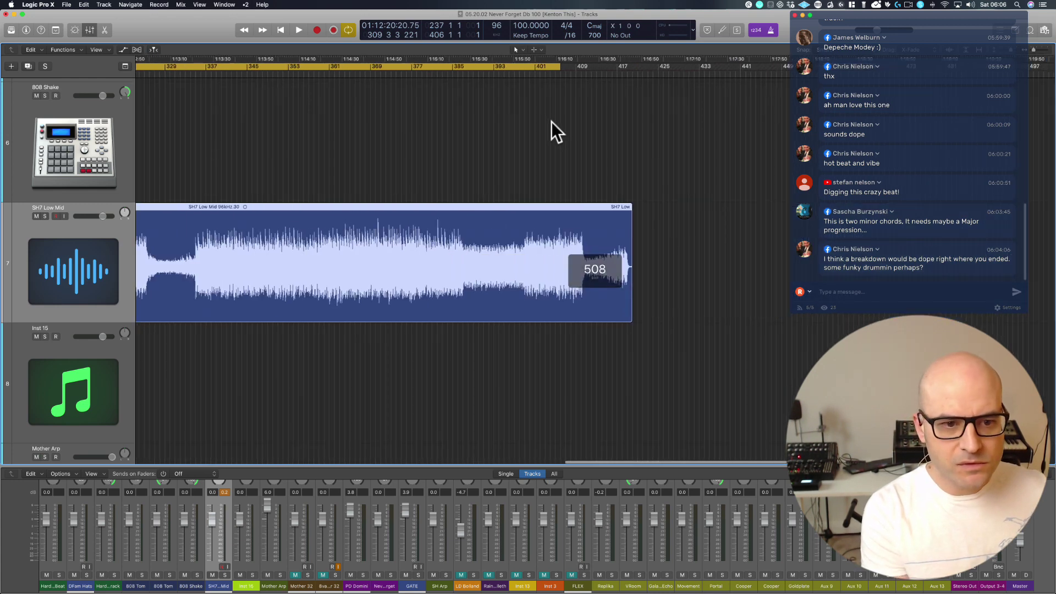
scroll(551, 121, left, 5)
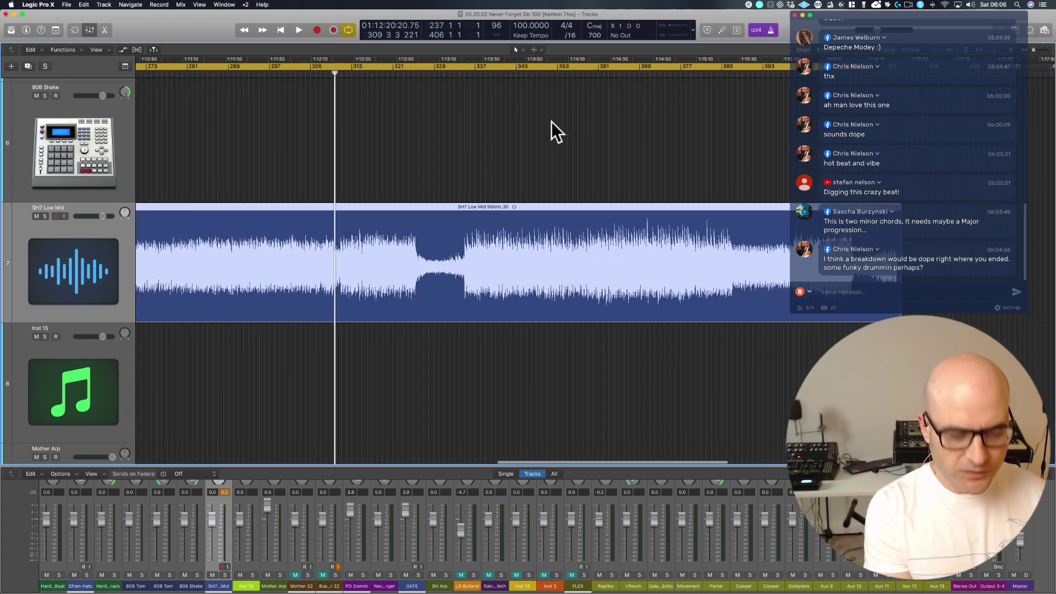
ctrl+alt+click(498, 132)
scroll(499, 132, left, 3)
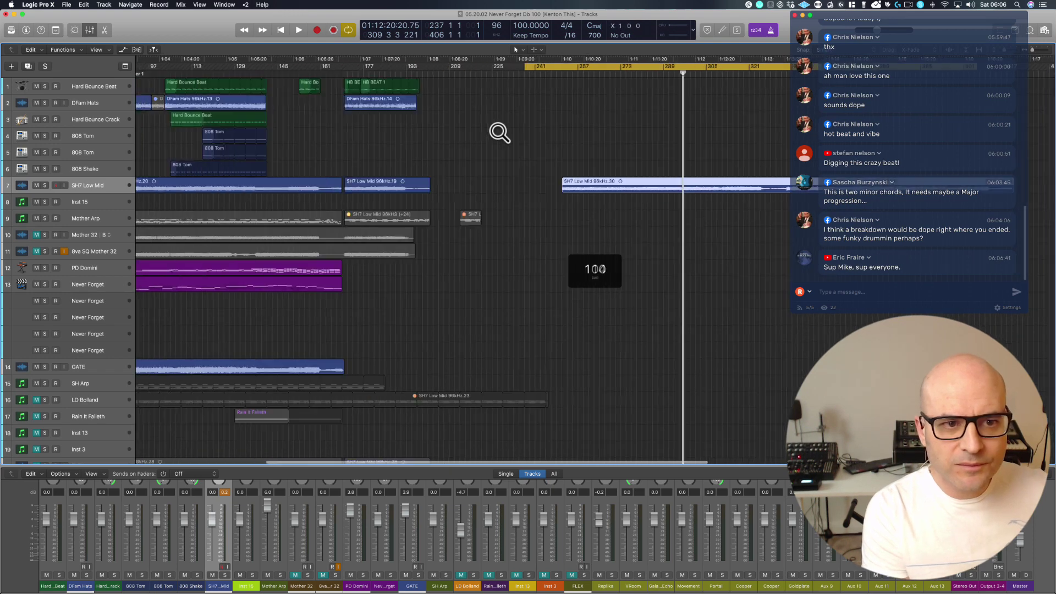
scroll(498, 131, left, 3)
scroll(359, 111, left, 3)
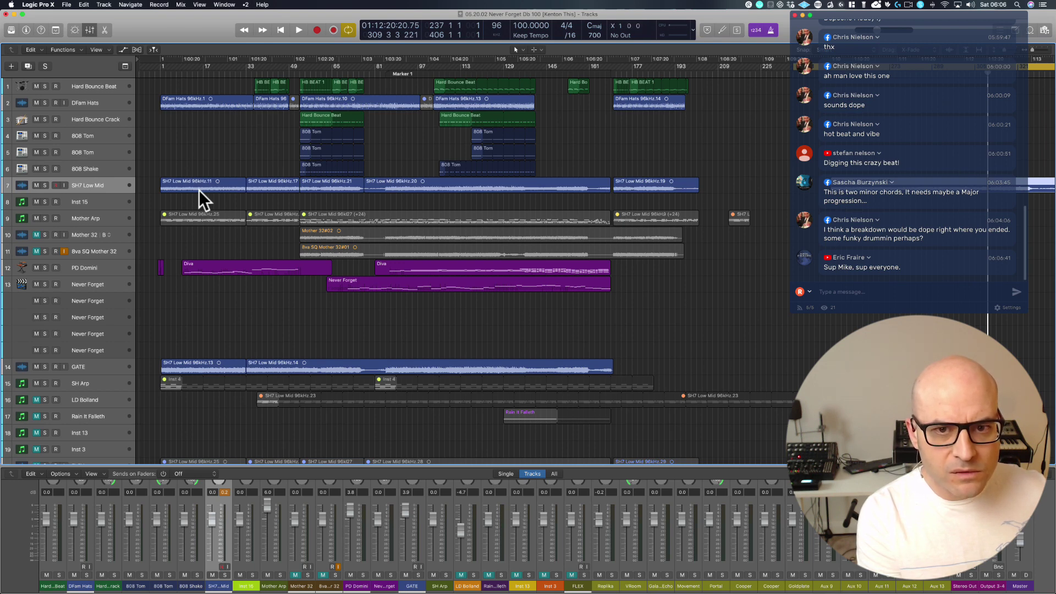
scroll(199, 189, right, 15)
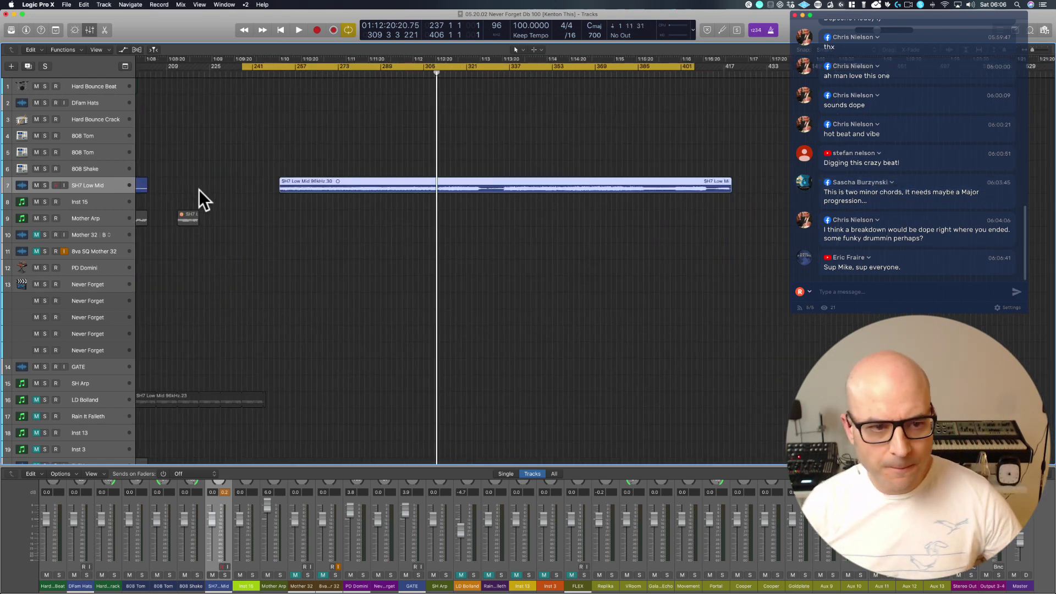
Set the cycle range to the extended SH7 Low Mid region and move both the cycle start and the region to bar 249.
key(super+u)
key(8)
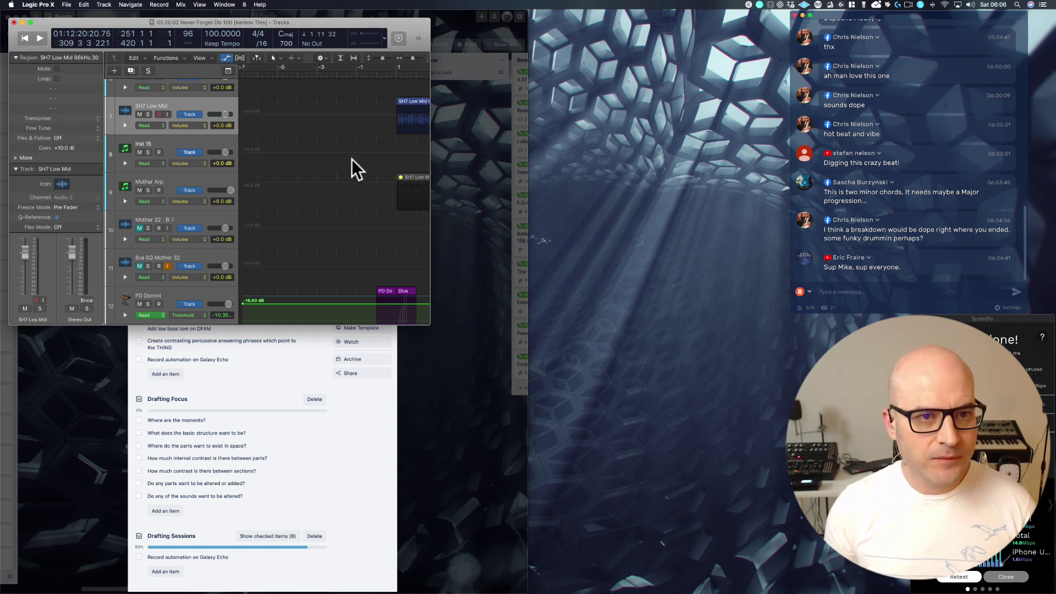
key(1)
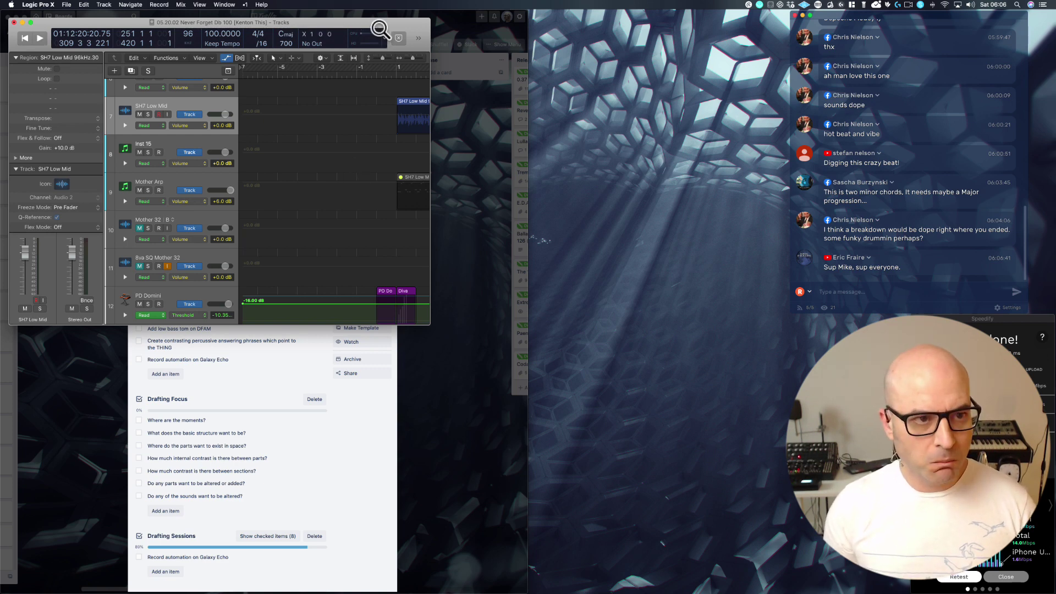
scroll(370, 182, left, 3)
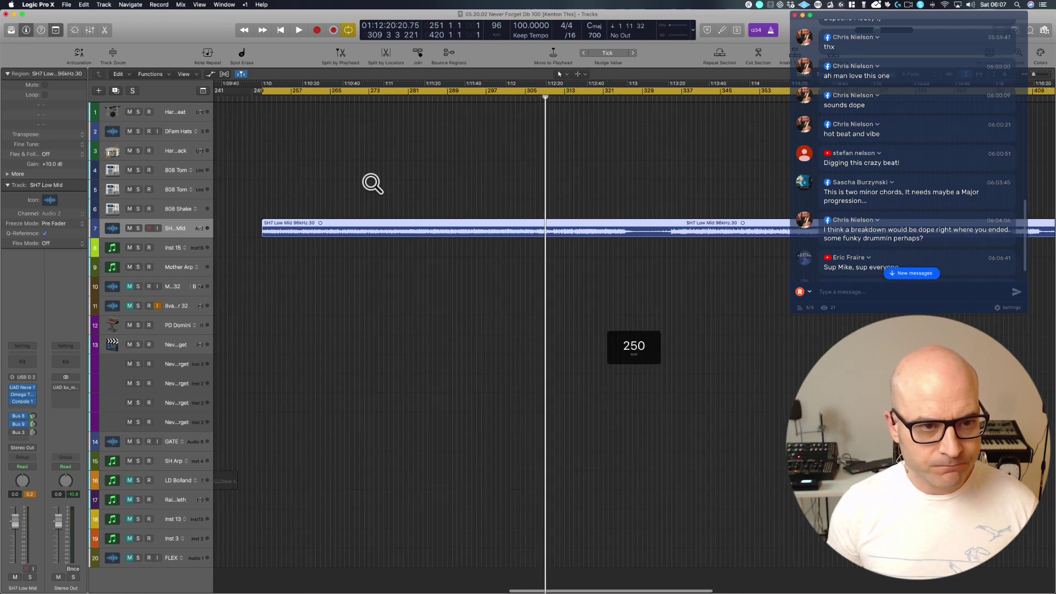
drag(308, 88, 297, 92)
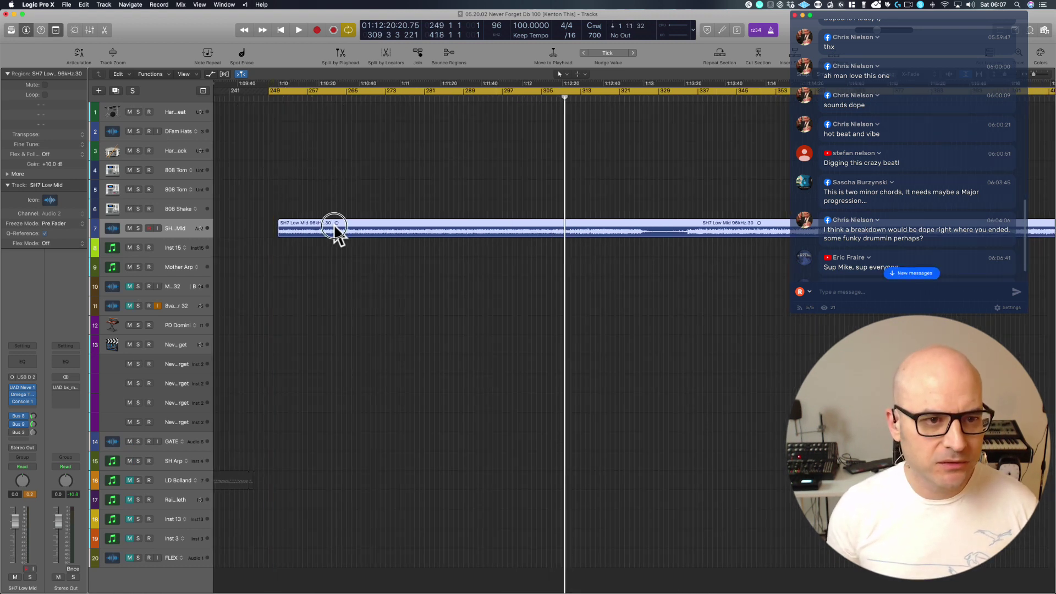
drag(333, 226, 325, 229)
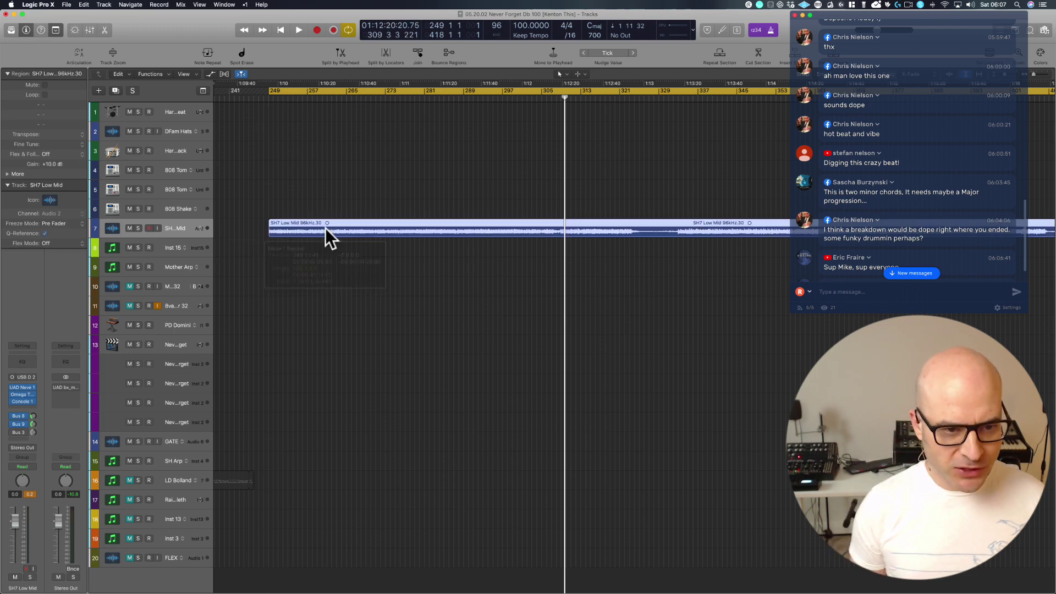
Check the newest messages in Restream Chat and examine the copied SH7 Low Mid region's start against the whole arrangement.
scroll(363, 229, left, 15)
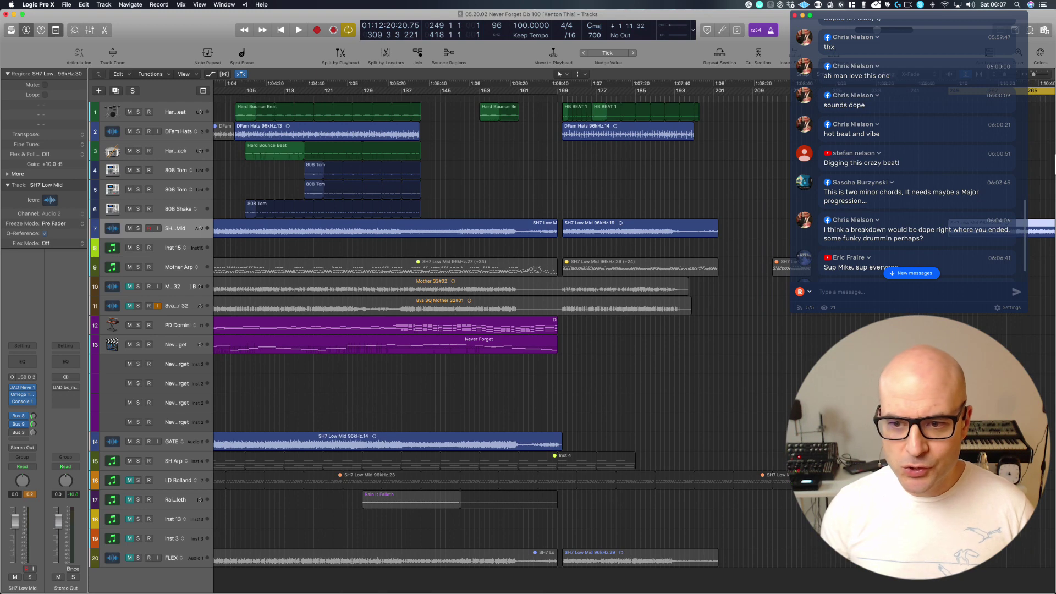
click(904, 274)
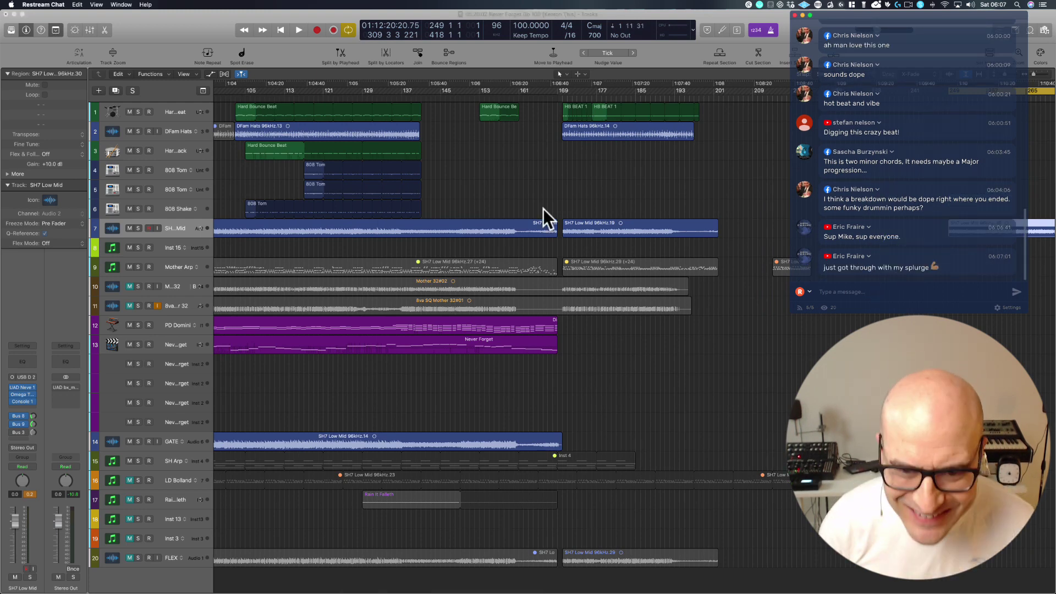
click(1034, 80)
key(z)
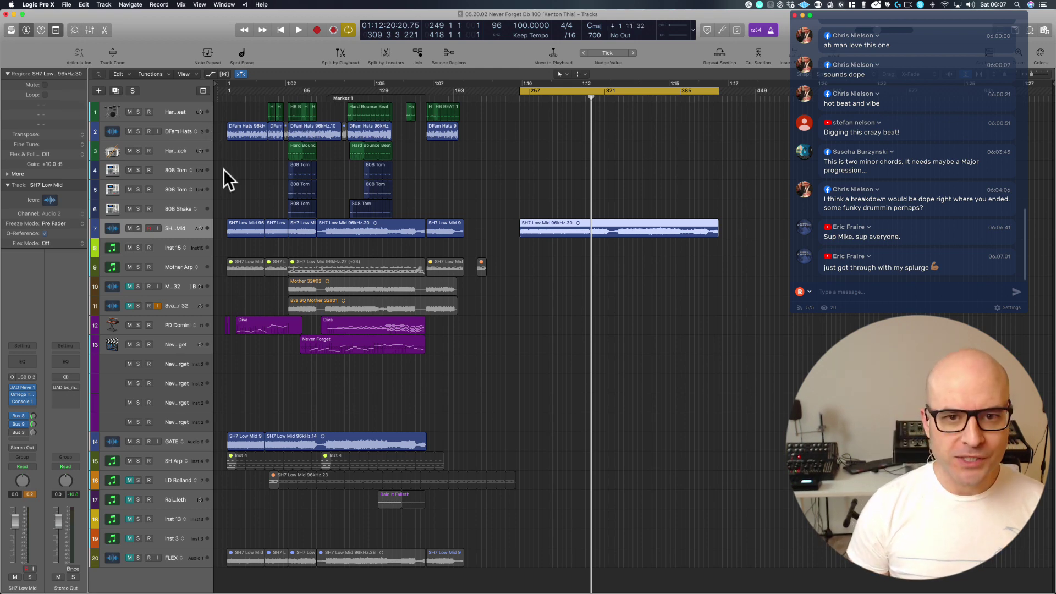
drag(501, 276, 759, 67)
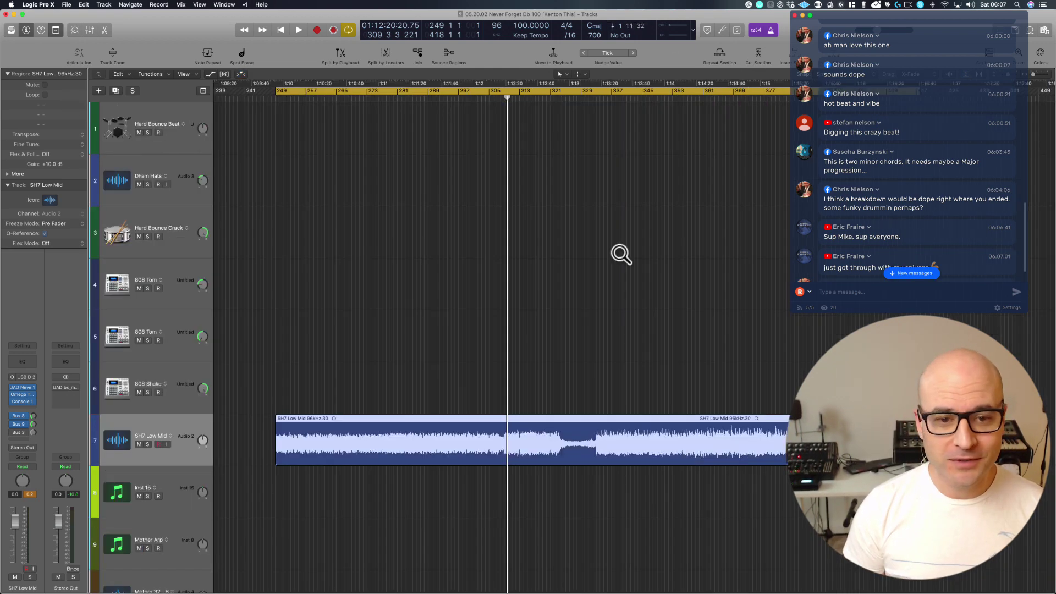
click(306, 439)
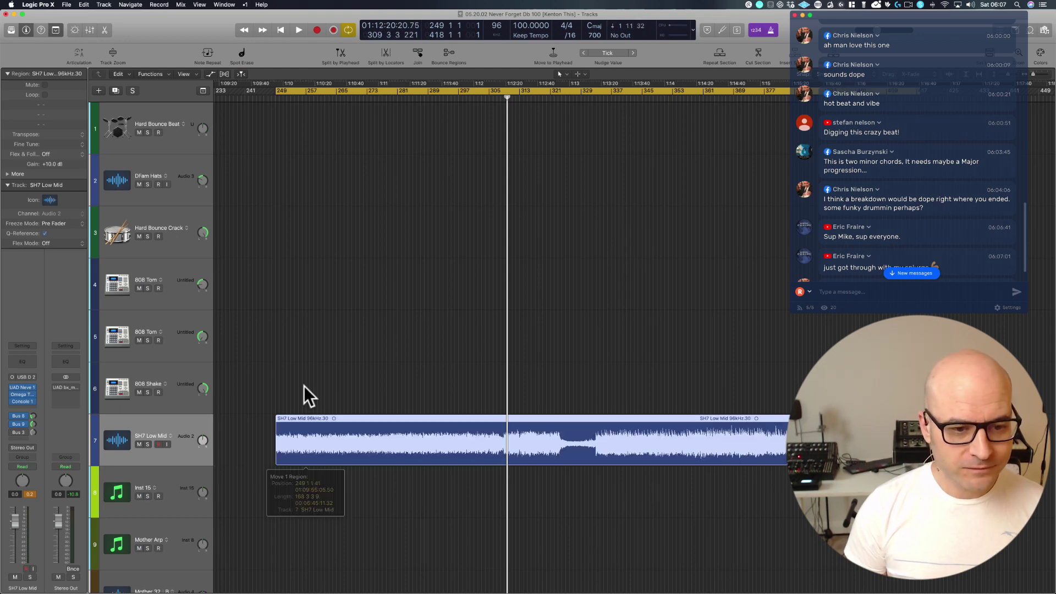
ctrl+alt+click(302, 346)
click(902, 275)
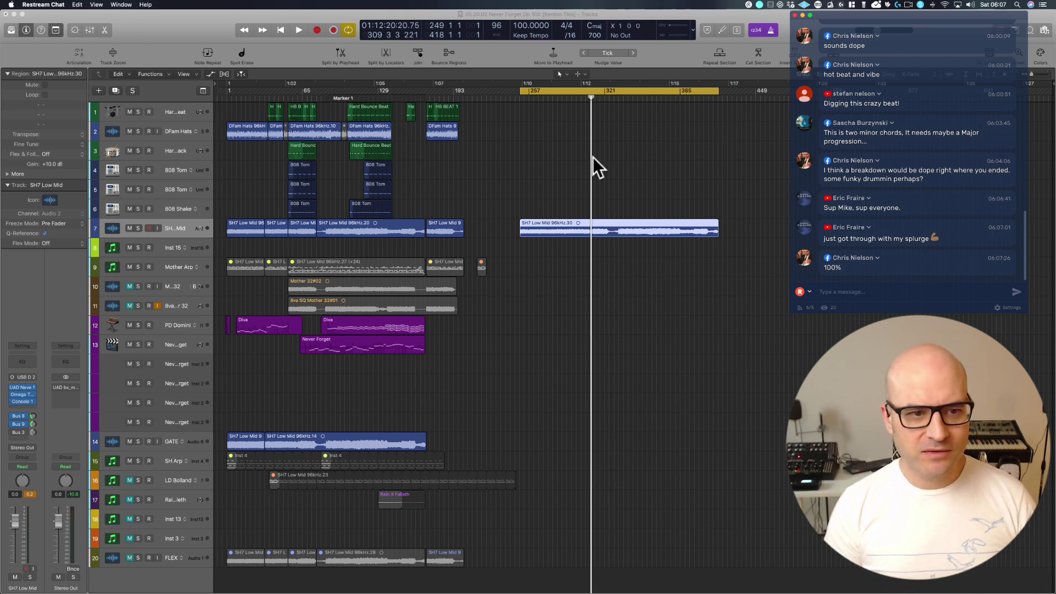
Copy the first DFam Hats region with its automation to bar 249 and extend it just past the end of the copied SH7 Low Mid region.
click(251, 131)
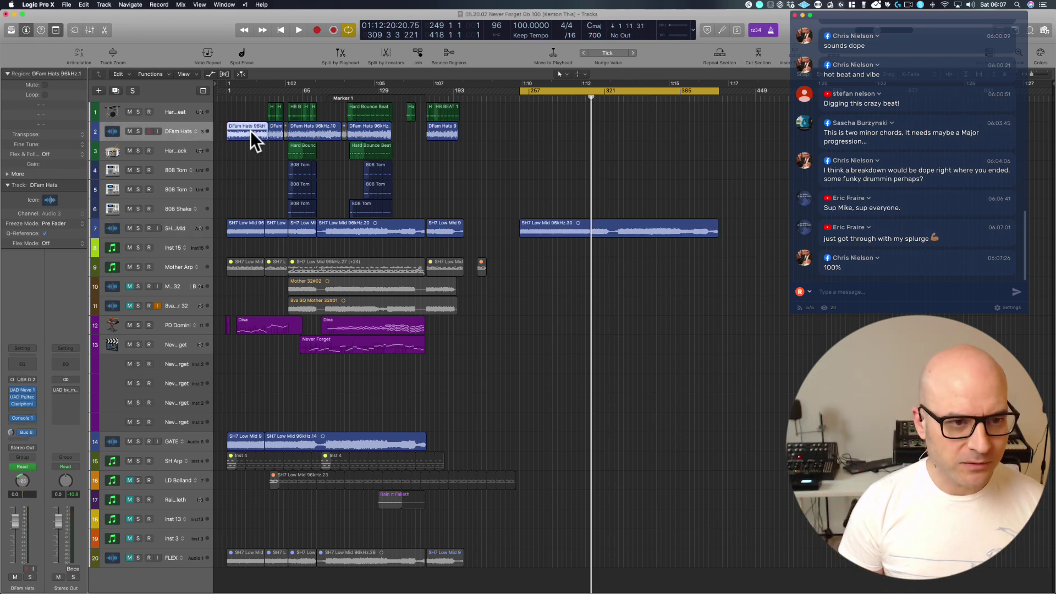
drag(250, 131, 543, 129)
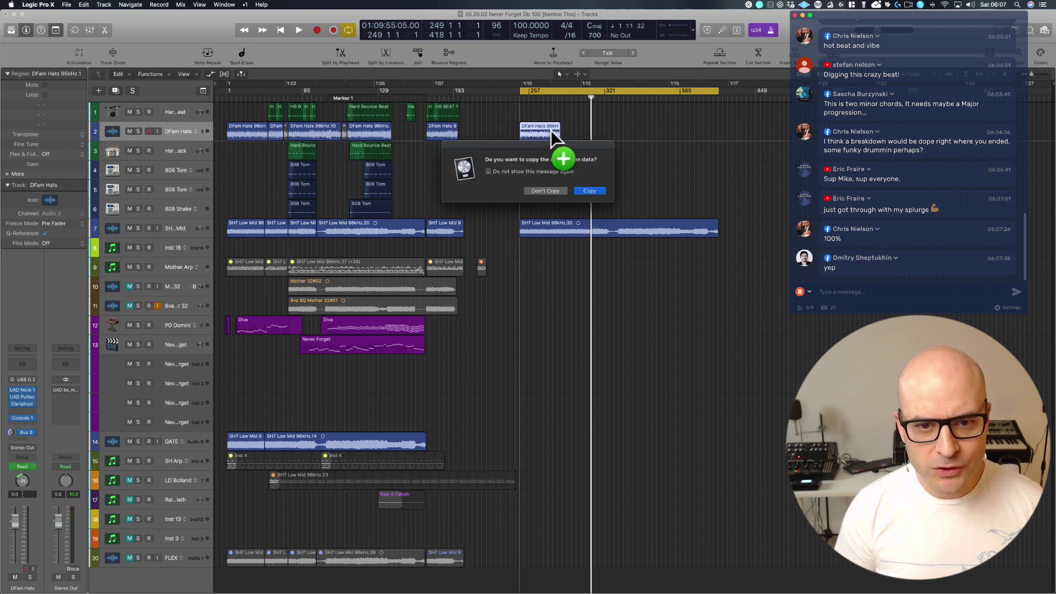
click(589, 191)
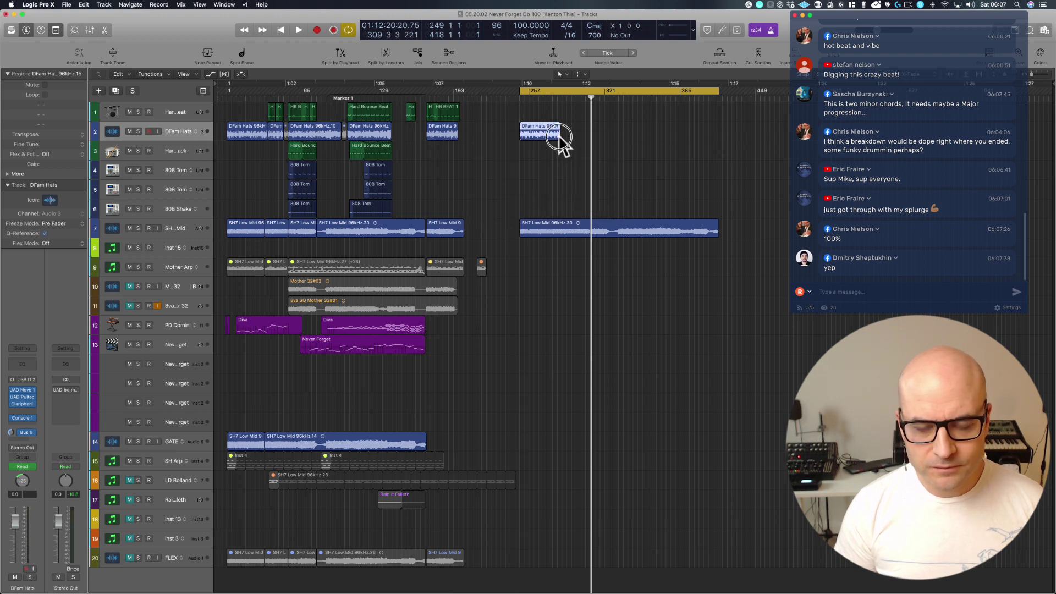
drag(558, 136, 790, 142)
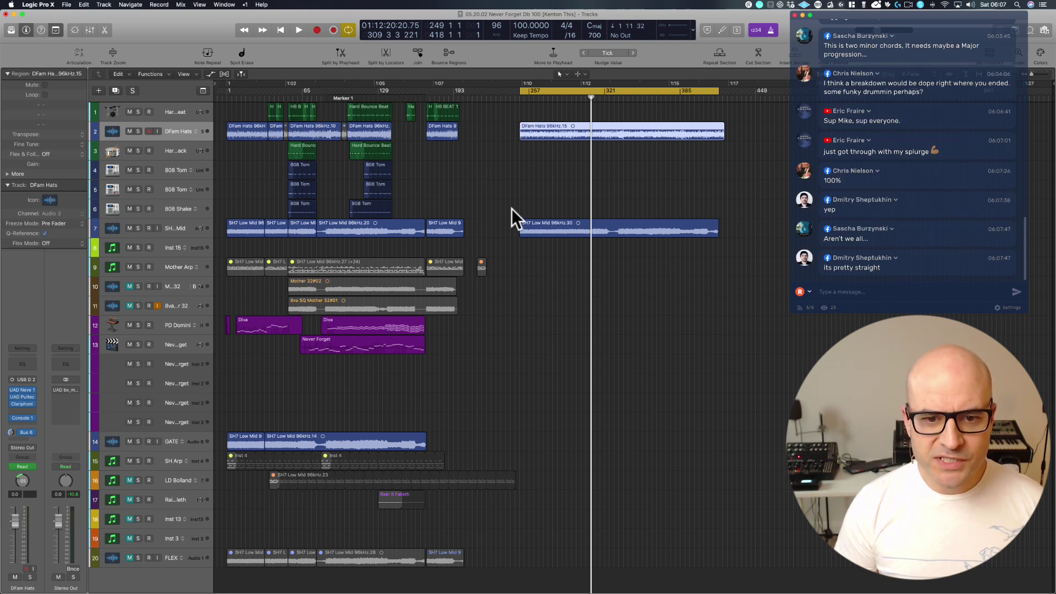
drag(513, 246, 565, 104)
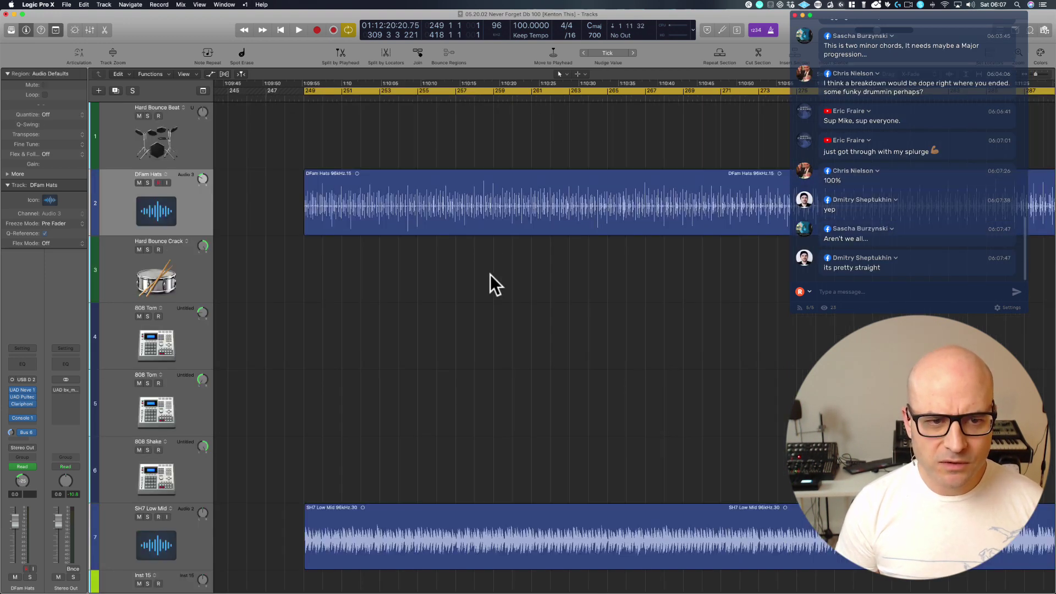
click(490, 275)
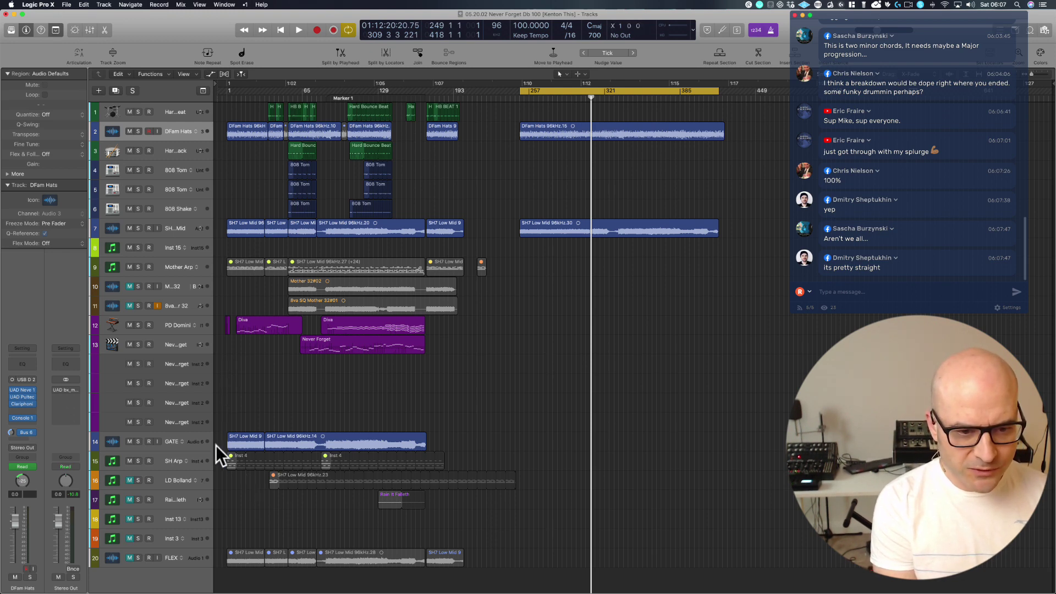
Show track automation and examine the automation curves on the PD Domini and Never Forget tracks.
drag(219, 447, 457, 281)
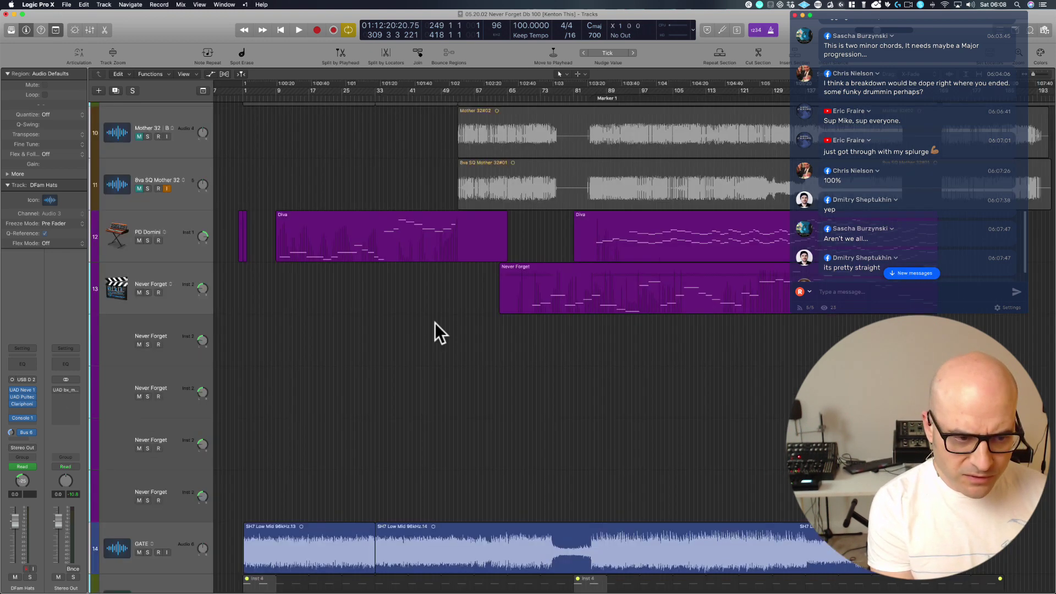
click(210, 75)
scroll(333, 340, right, 3)
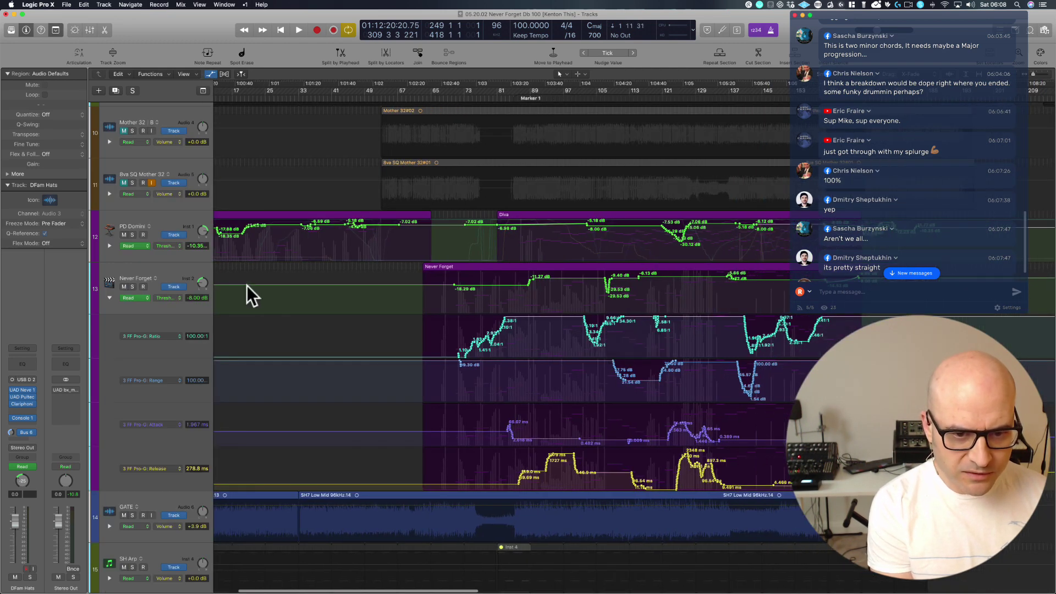
scroll(437, 263, right, 3)
scroll(295, 268, left, 3)
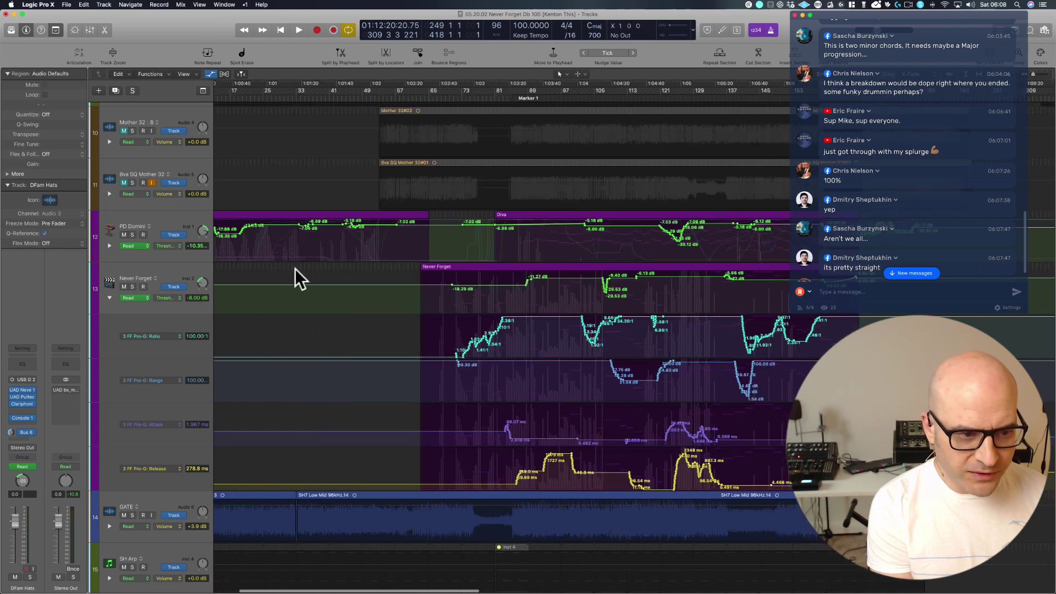
click(109, 247)
click(109, 246)
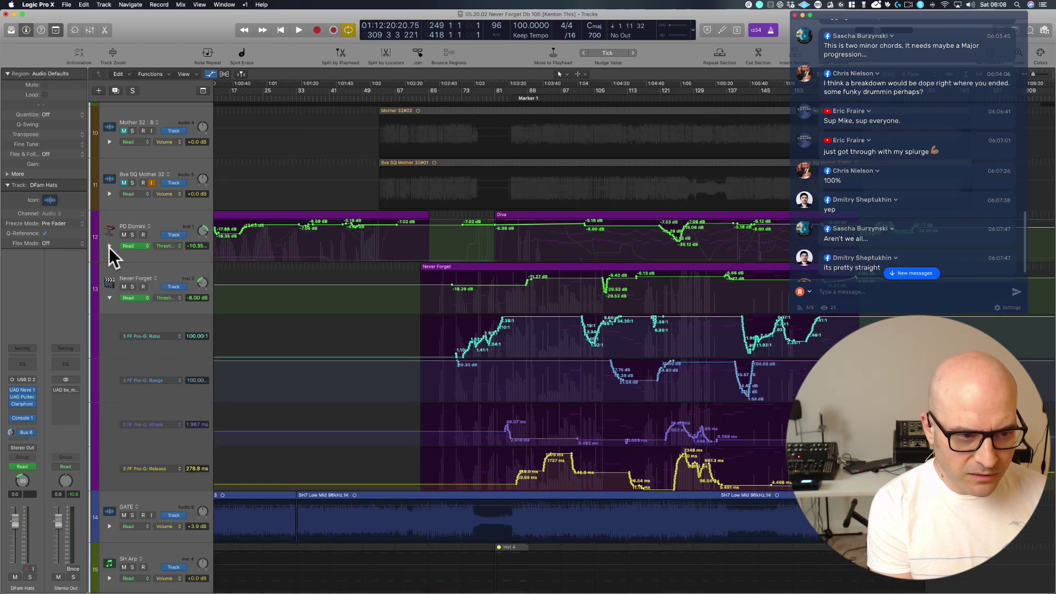
Show the PD Domini automation lanes, examine their curves against the whole arrangement, and check the newest chat messages.
click(109, 246)
scroll(325, 269, left, 3)
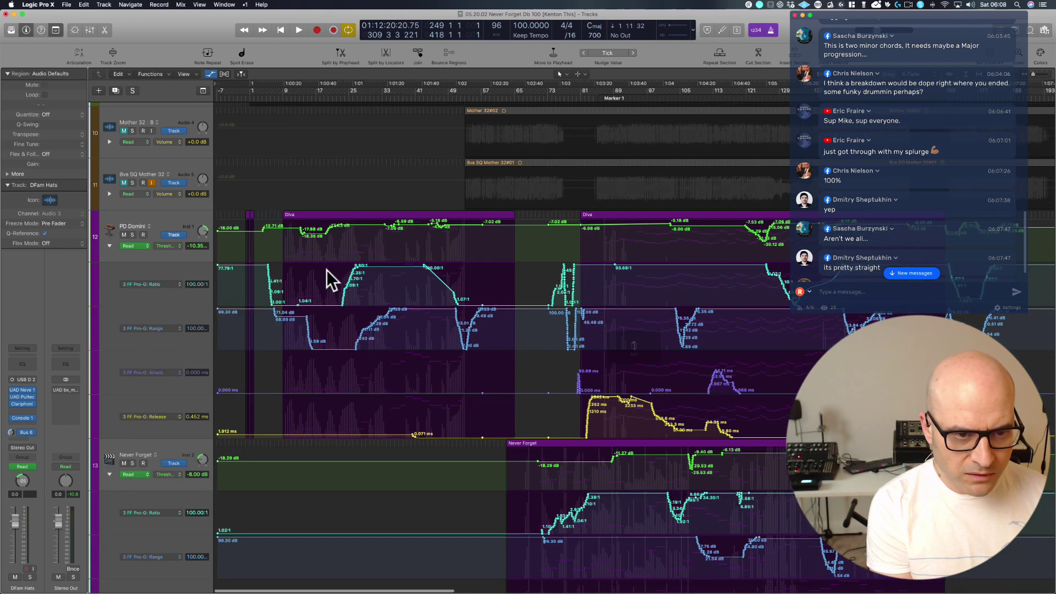
ctrl+alt+click(301, 161)
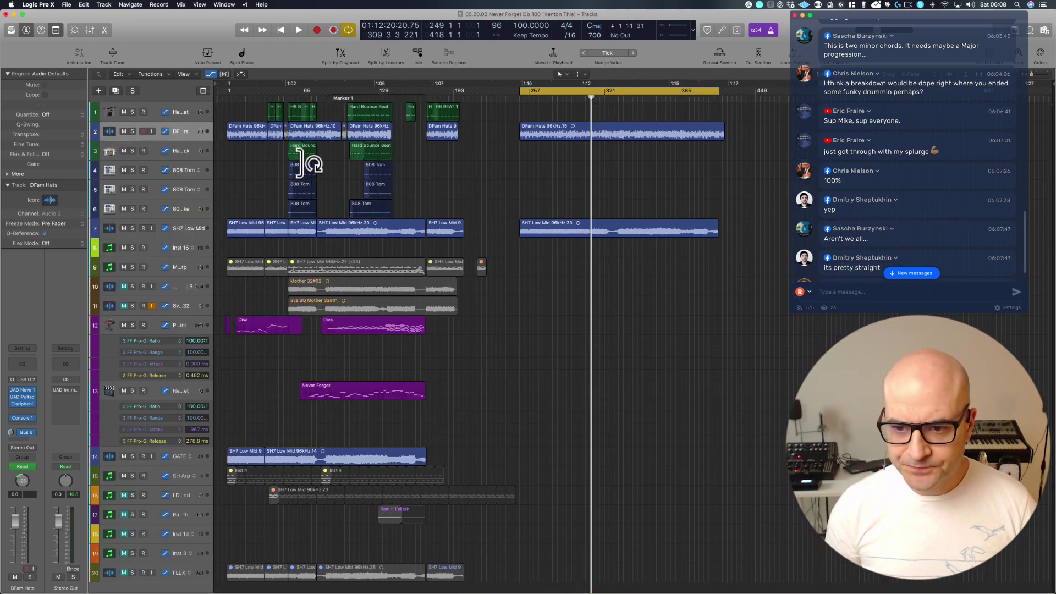
scroll(873, 221, down, 2)
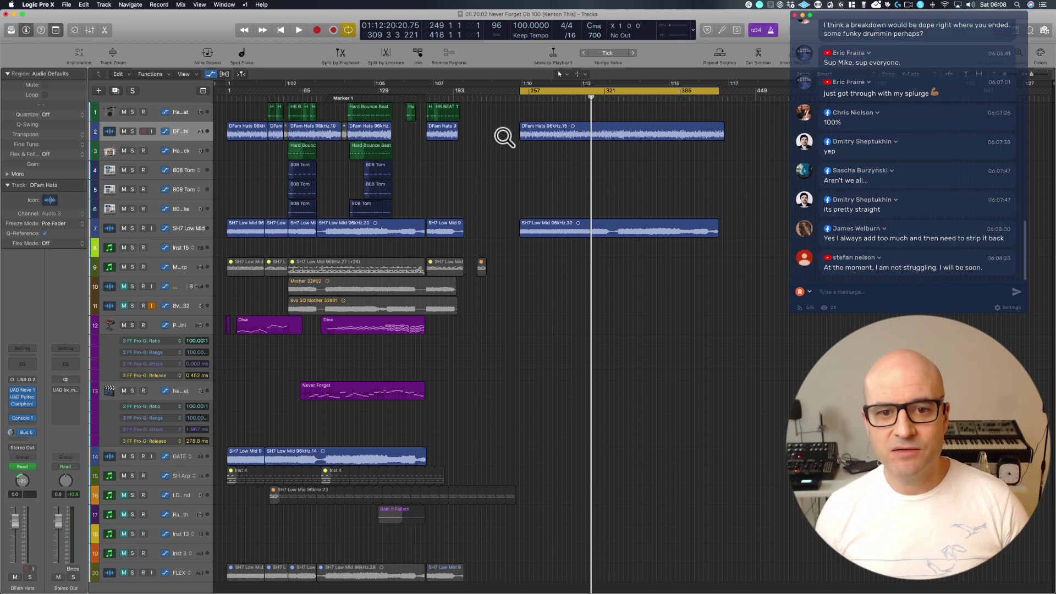
Select the copied DFam Hats and SH7 Low Mid regions and examine their starts at bar 249.
drag(501, 135, 700, 279)
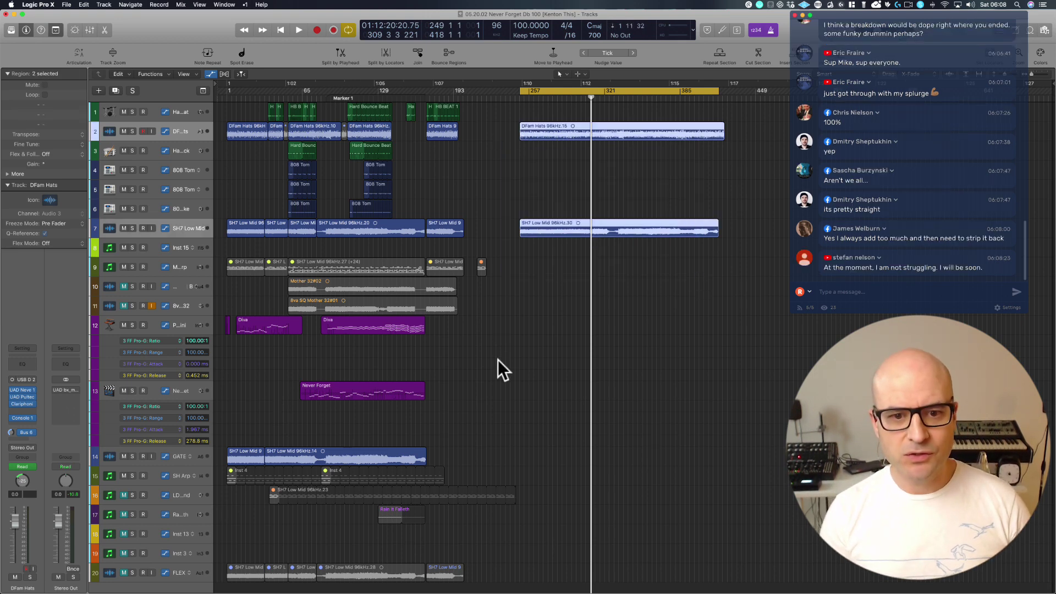
drag(500, 356, 583, 72)
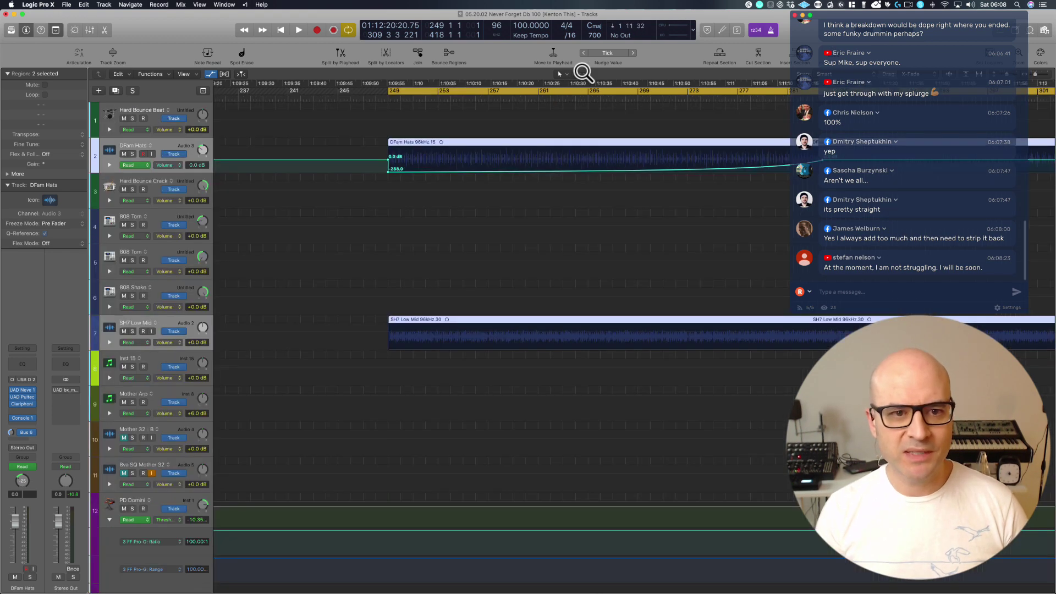
click(409, 106)
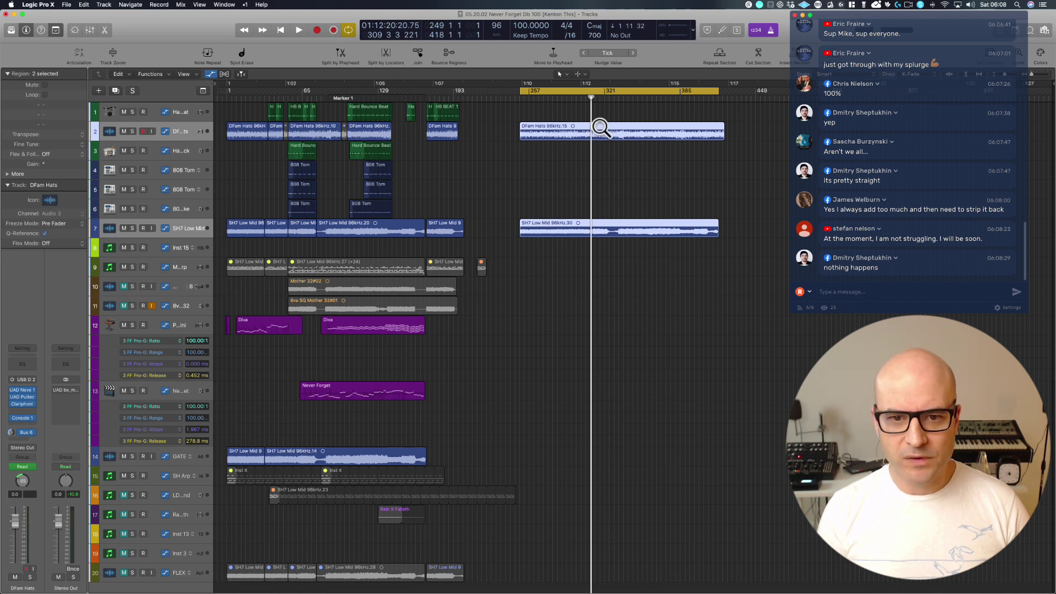
drag(528, 109, 629, 262)
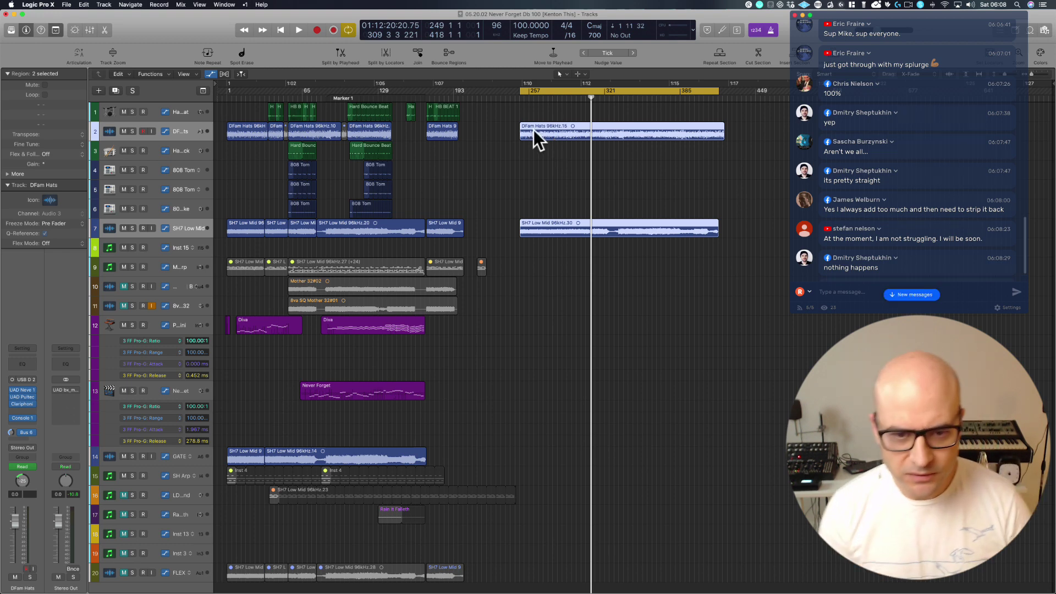
ctrl+alt+click(542, 118)
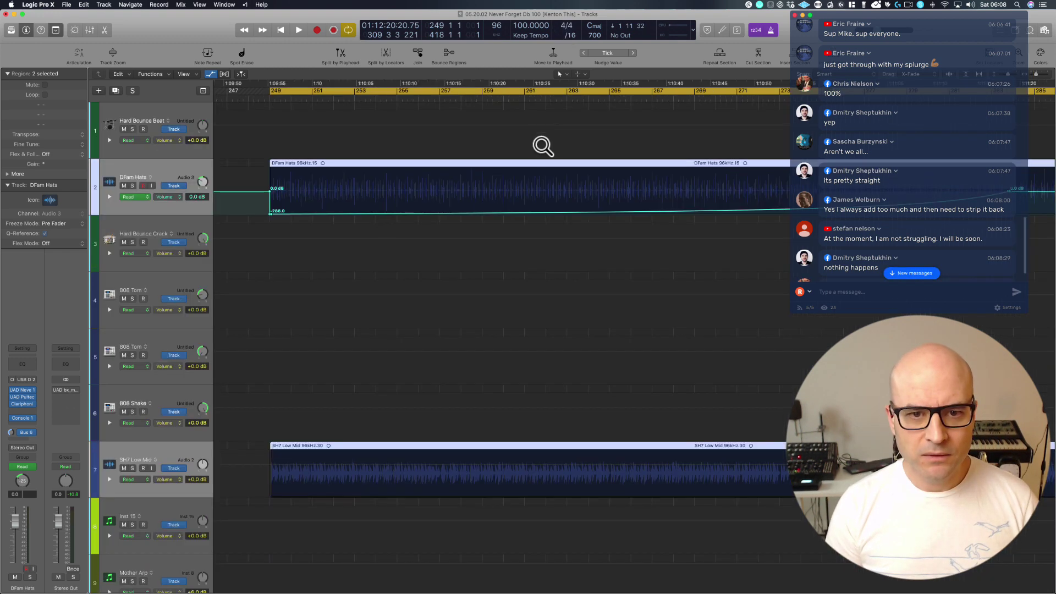
ctrl+alt+click(532, 106)
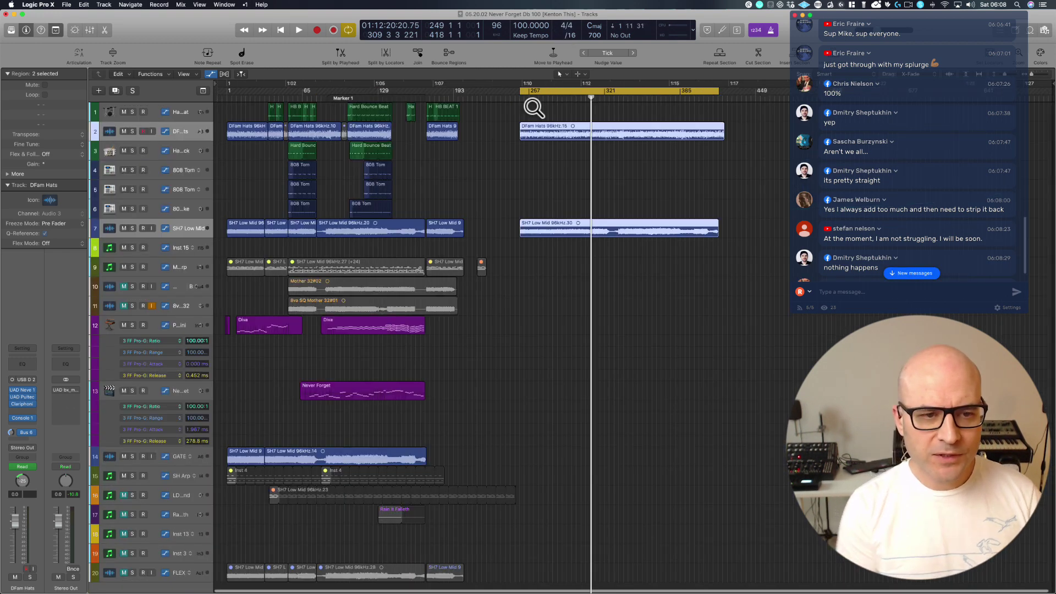
Copy the first two HB Beat regions on the Hard Bounce Beat track to bar 277, above the copied hats.
click(245, 110)
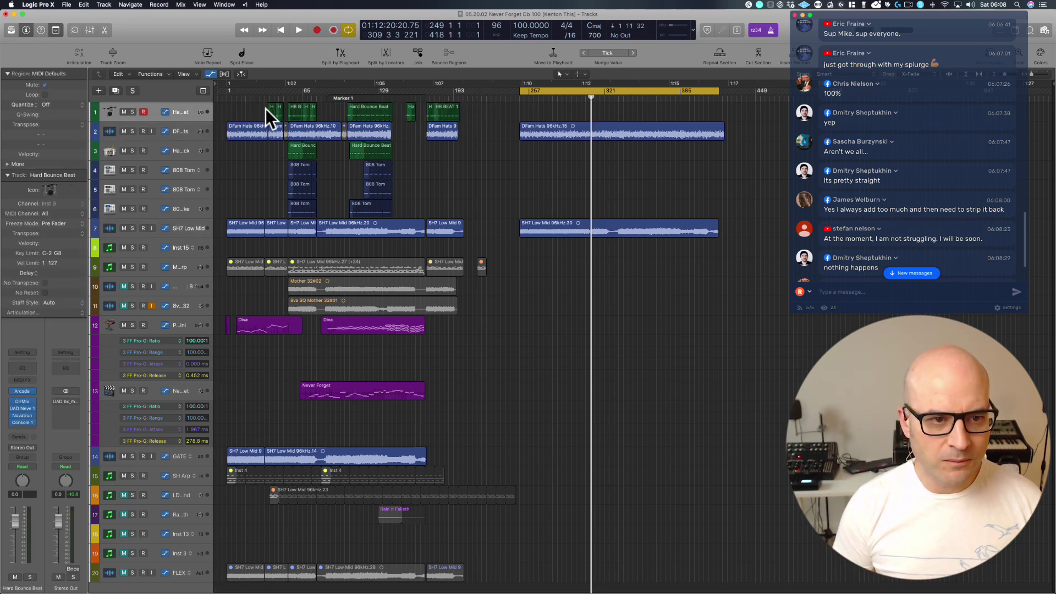
drag(261, 107, 278, 110)
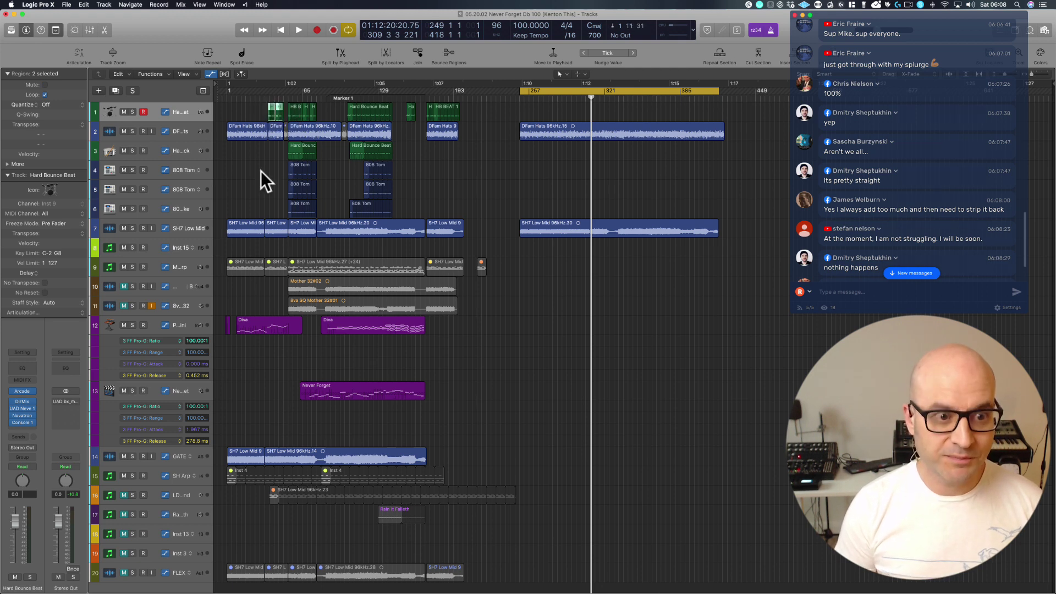
drag(267, 161, 318, 105)
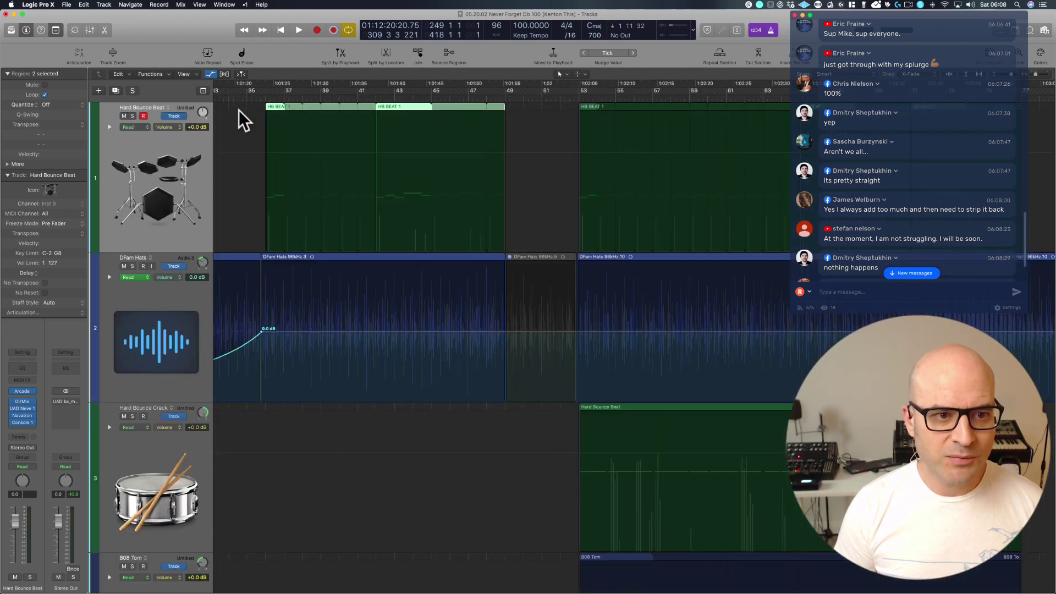
key(z)
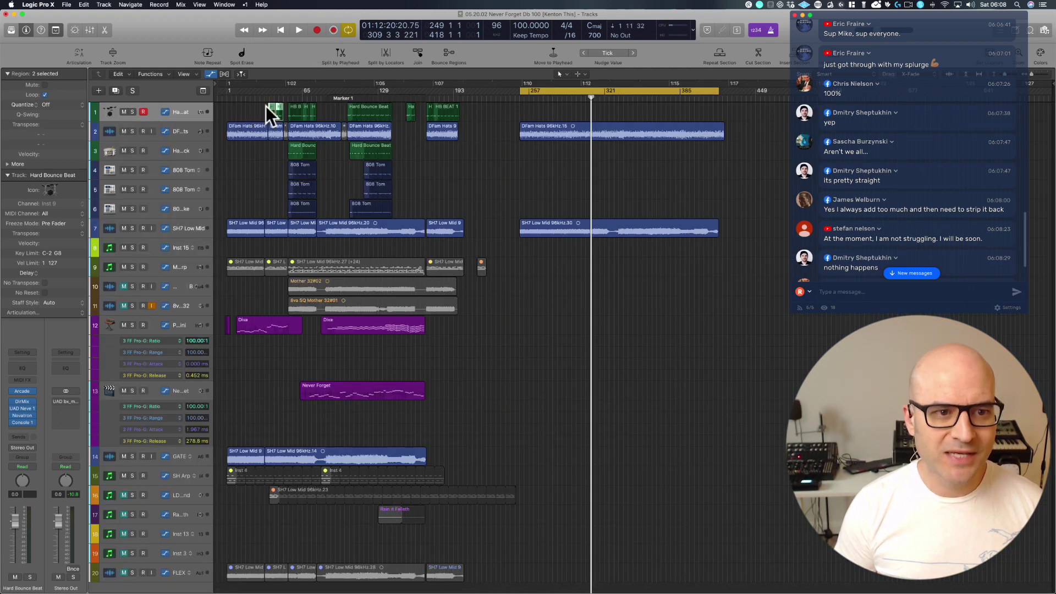
drag(268, 104, 554, 106)
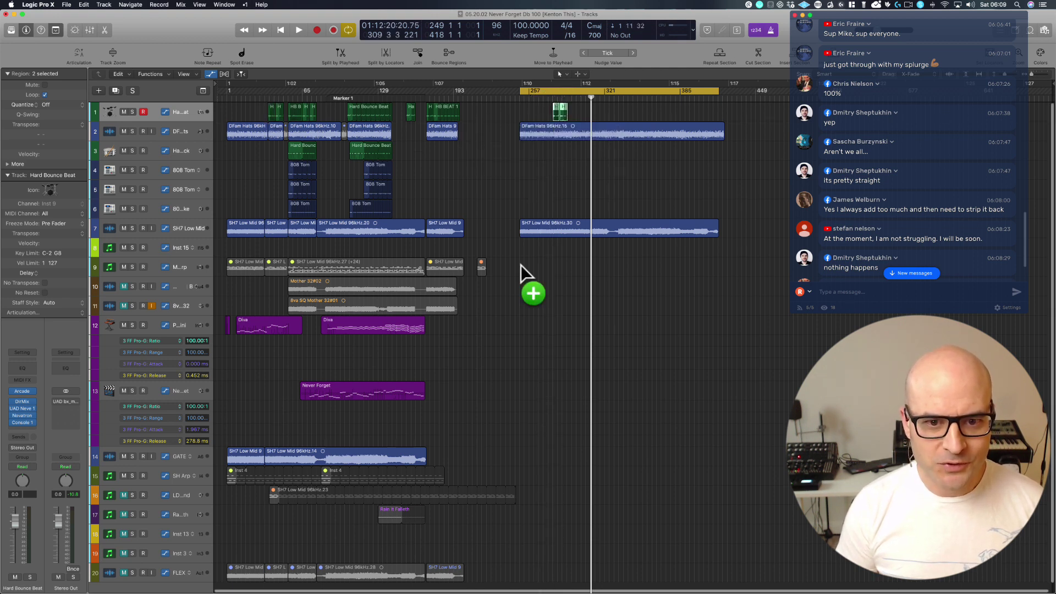
Remove the 0.0 dB volume automation point at the start of the copied DFam Hats region and play from bar 249.
drag(521, 259, 600, 64)
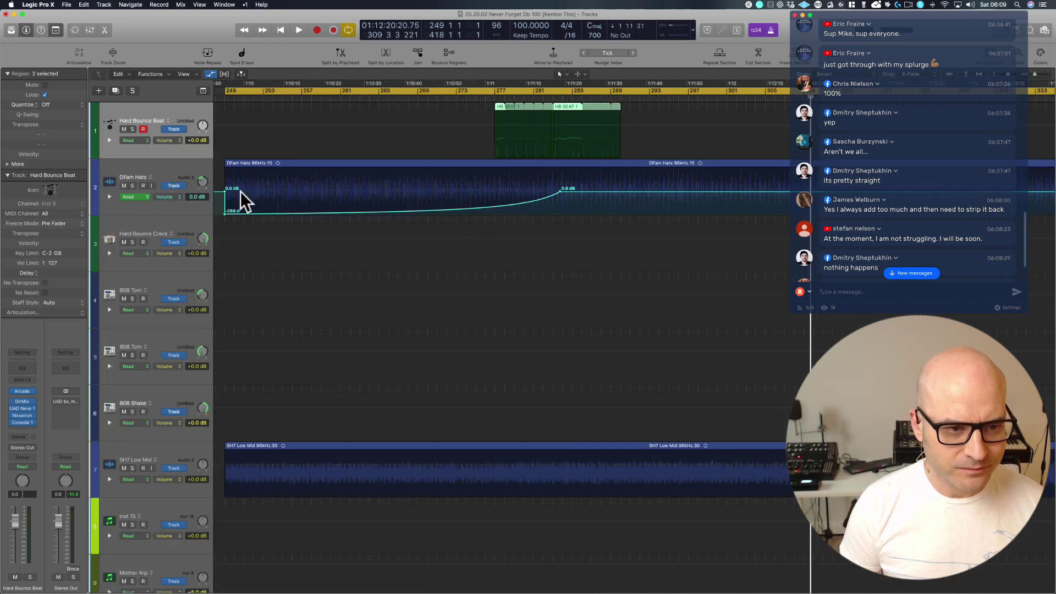
key(shift+super+a)
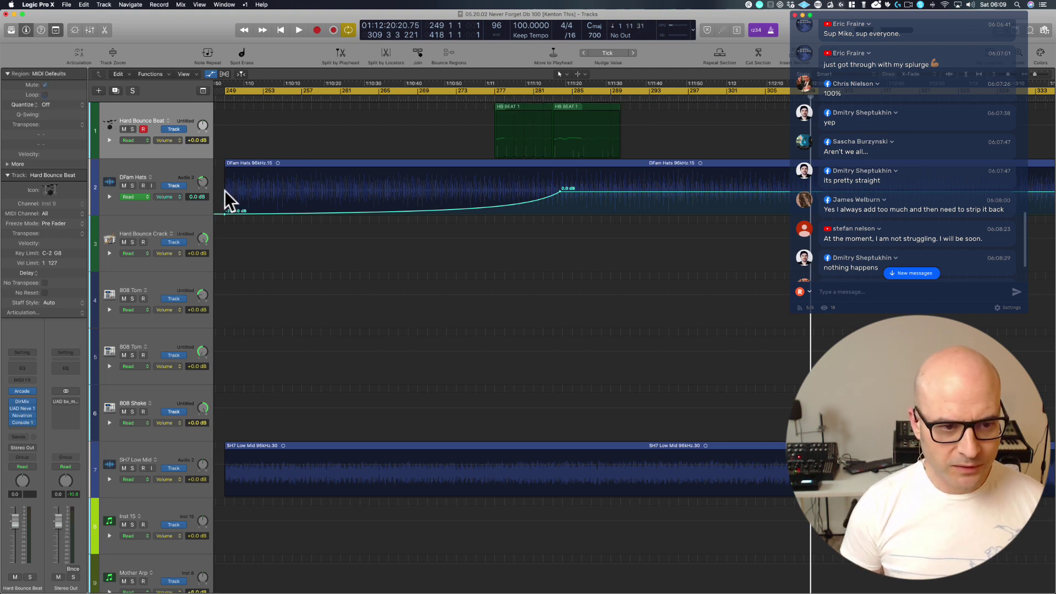
key(space)
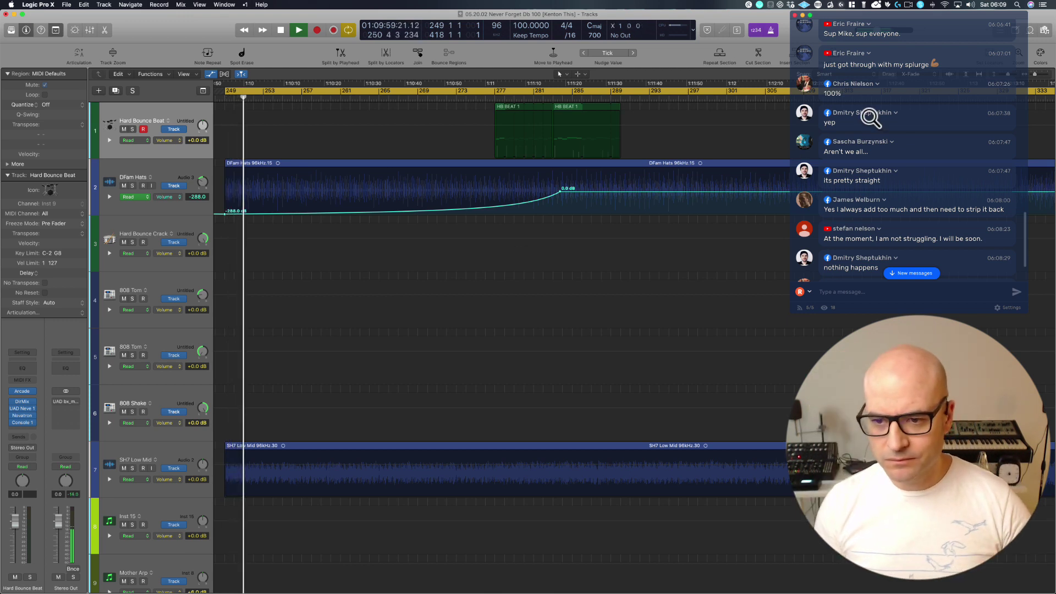
scroll(869, 115, down, 2)
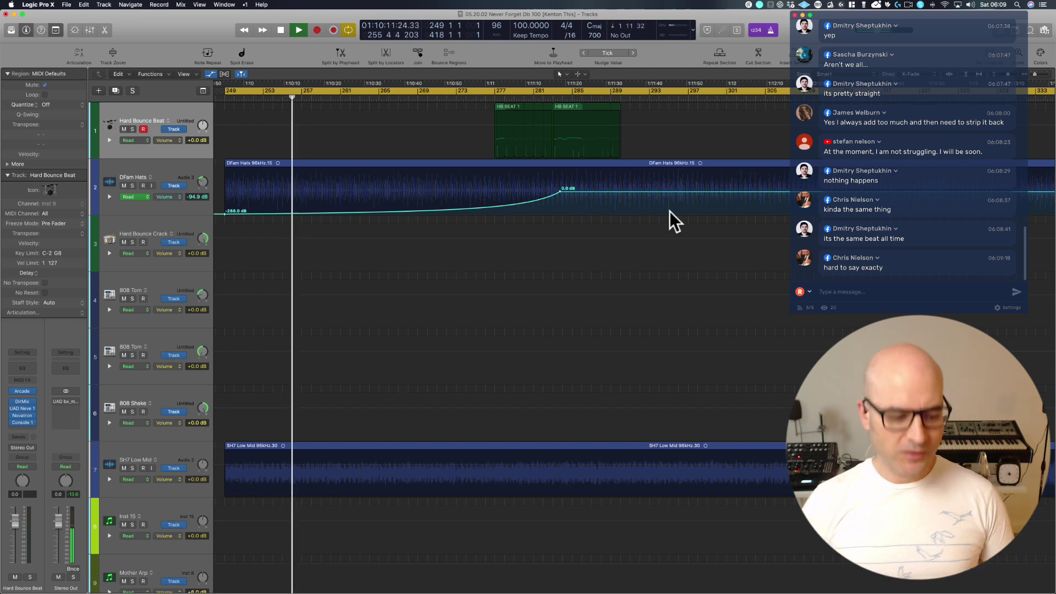
Copy the first three PD Domini regions with their automation to start at bar 248 and restart playback from bar 249.
ctrl+alt+click(402, 104)
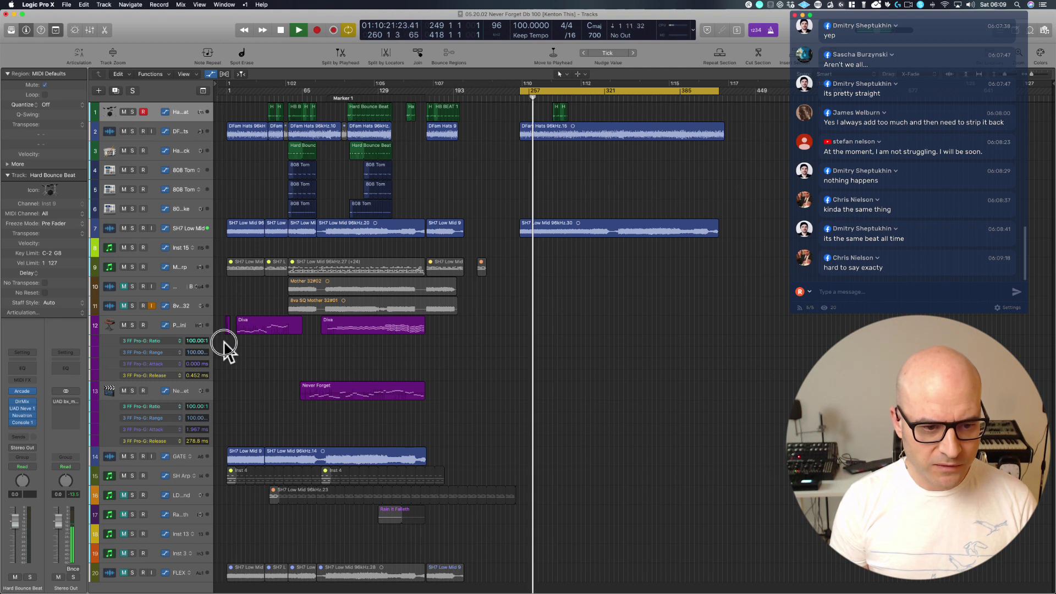
drag(224, 343, 519, 298)
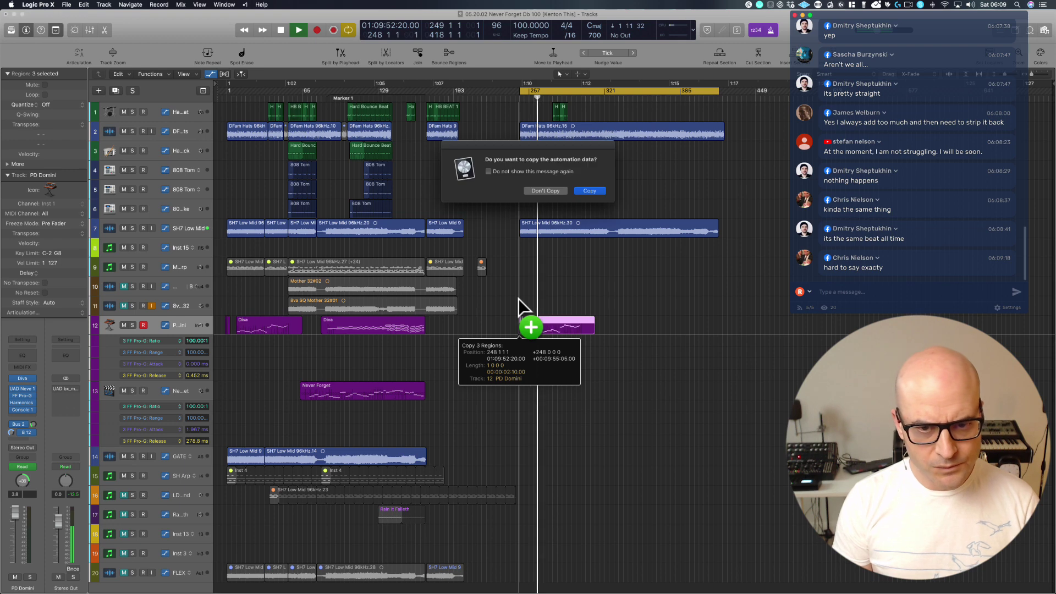
click(591, 191)
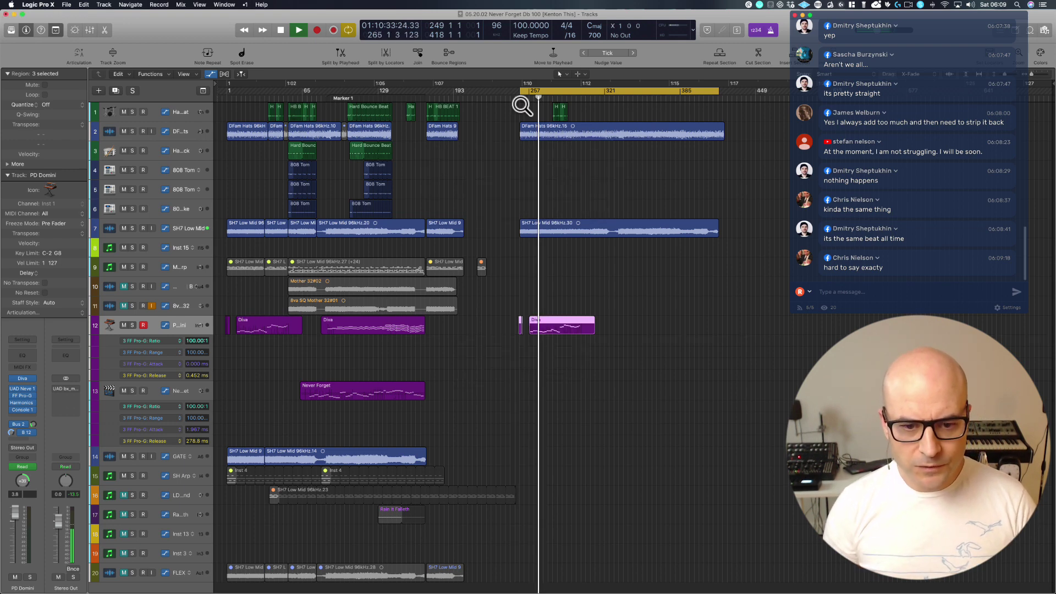
key(shift+space)
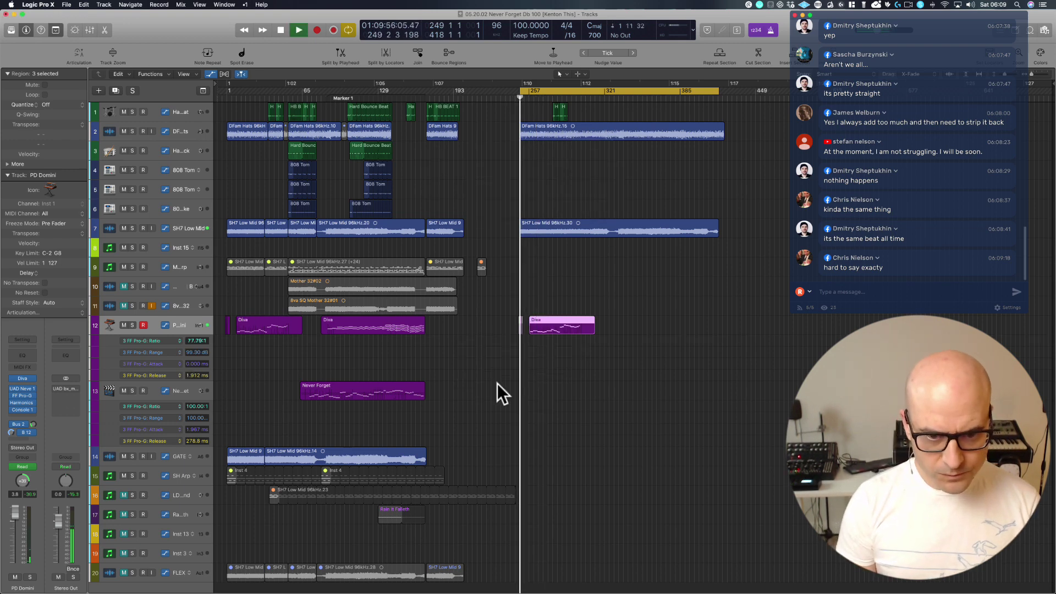
drag(485, 405, 680, 103)
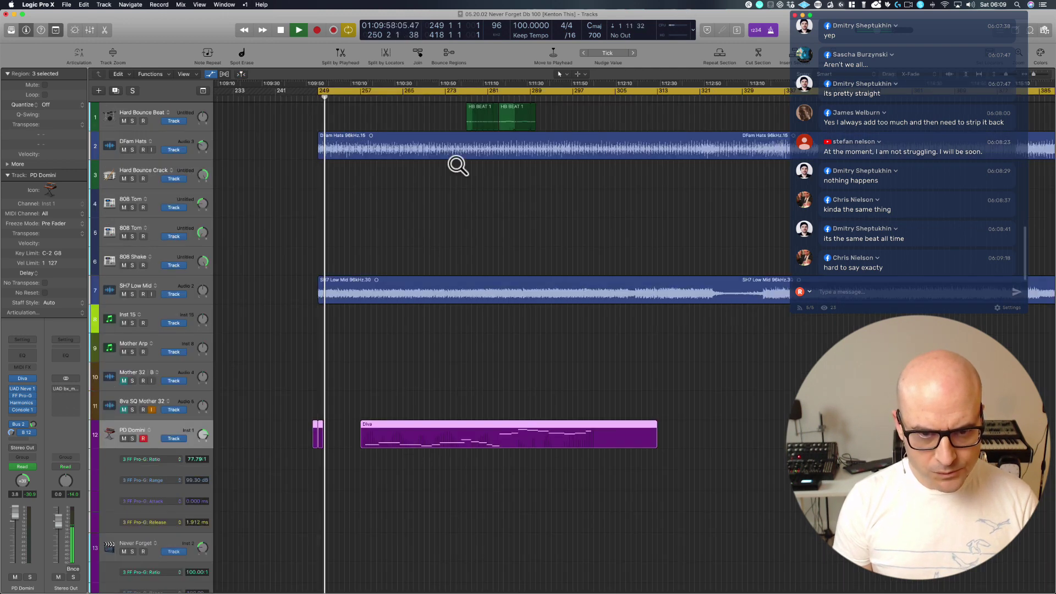
Check the FabFilter Pro-G gate on the PD Domini track while the copied Diva section plays, and close the plug-in.
ctrl+alt+click(459, 213)
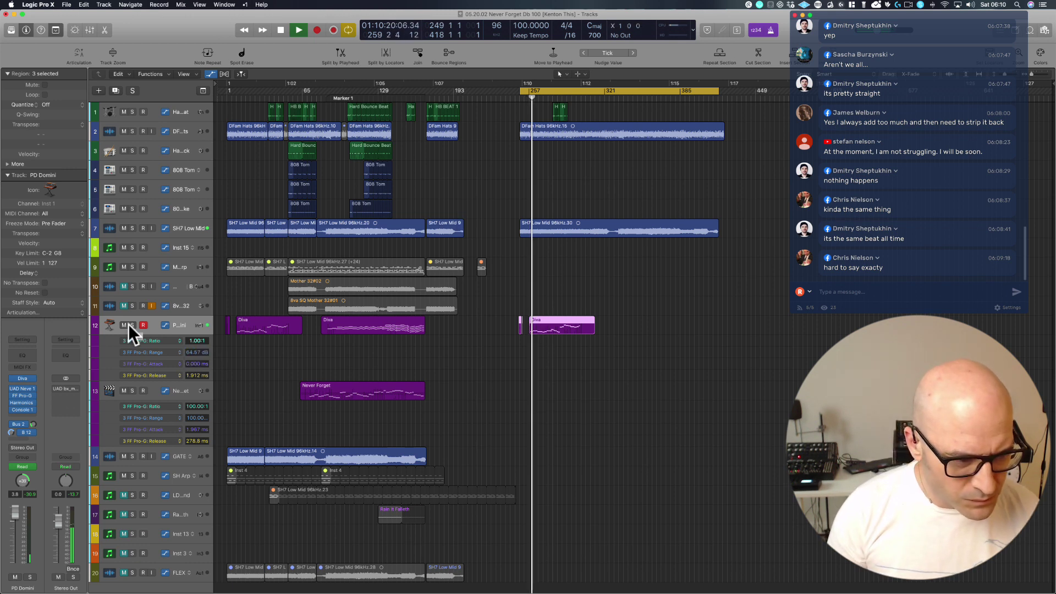
click(22, 396)
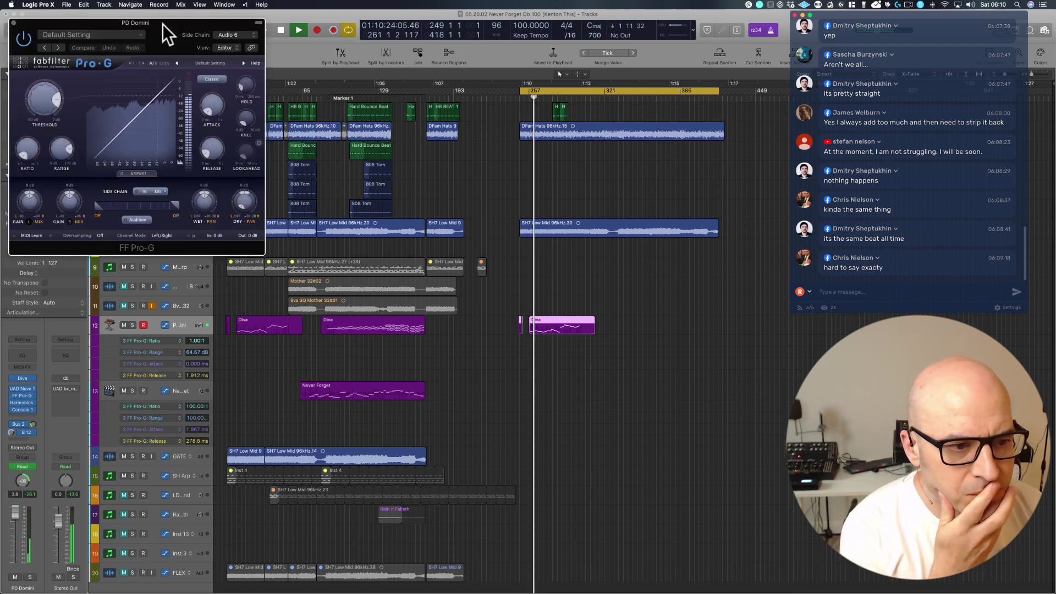
drag(163, 25, 259, 80)
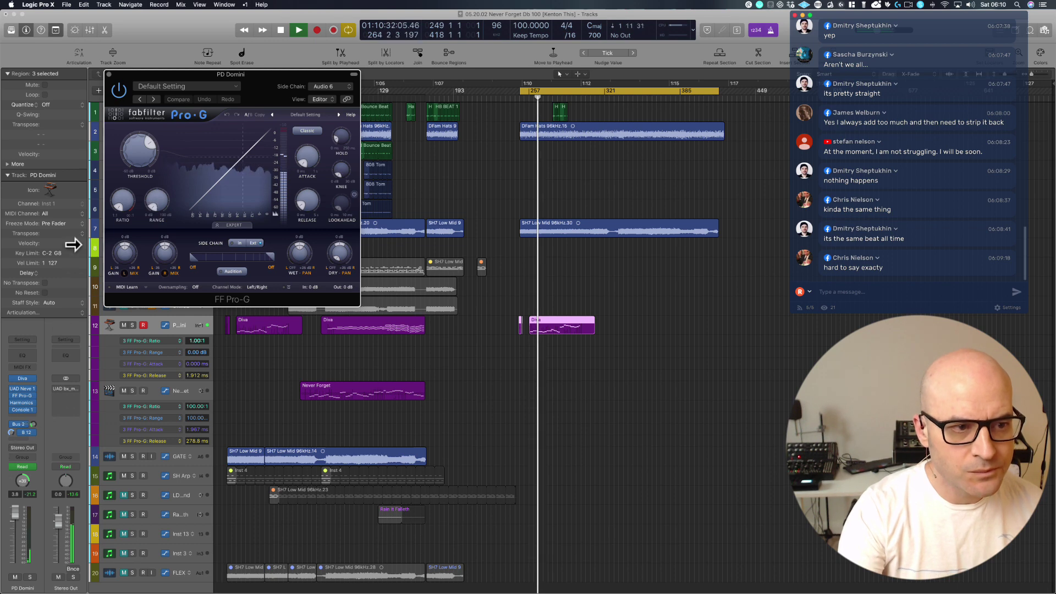
click(108, 73)
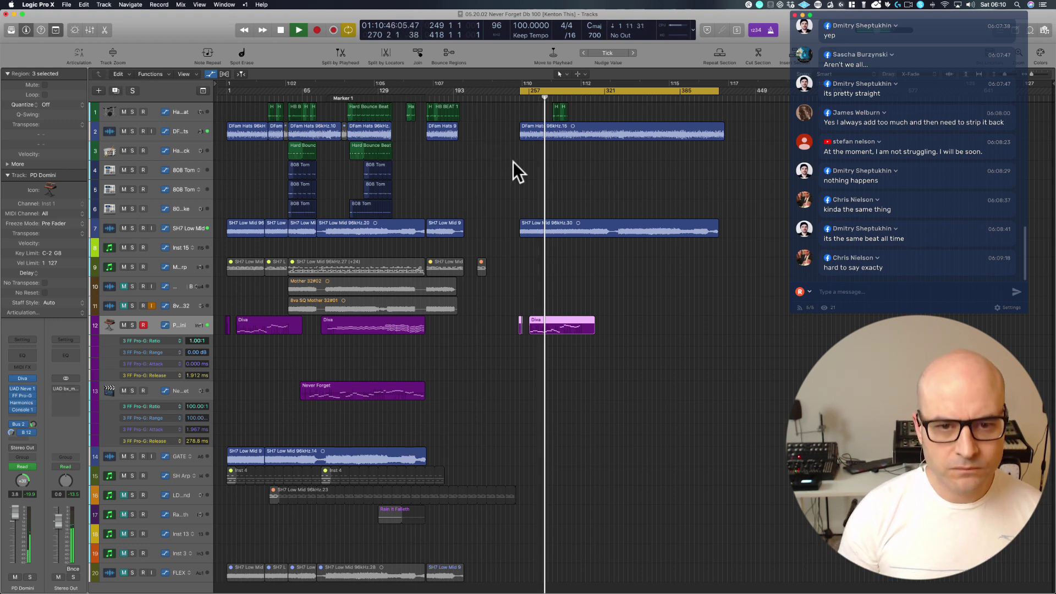
Examine the copied DFam Hats volume fade up to the beat entry and look over the Console 1 channel strip display.
drag(513, 161, 618, 90)
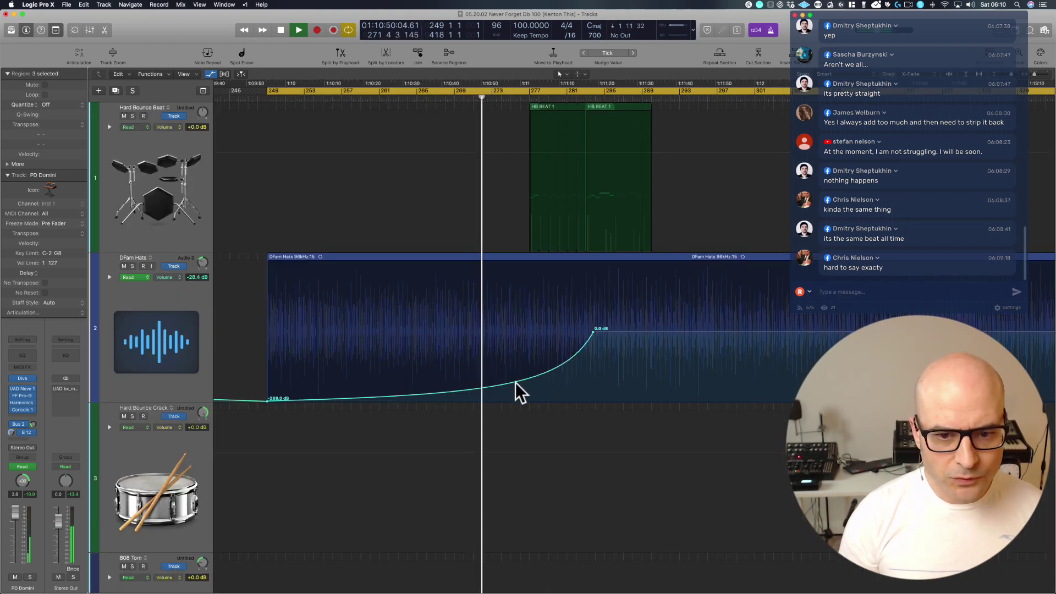
ctrl+alt+click(398, 106)
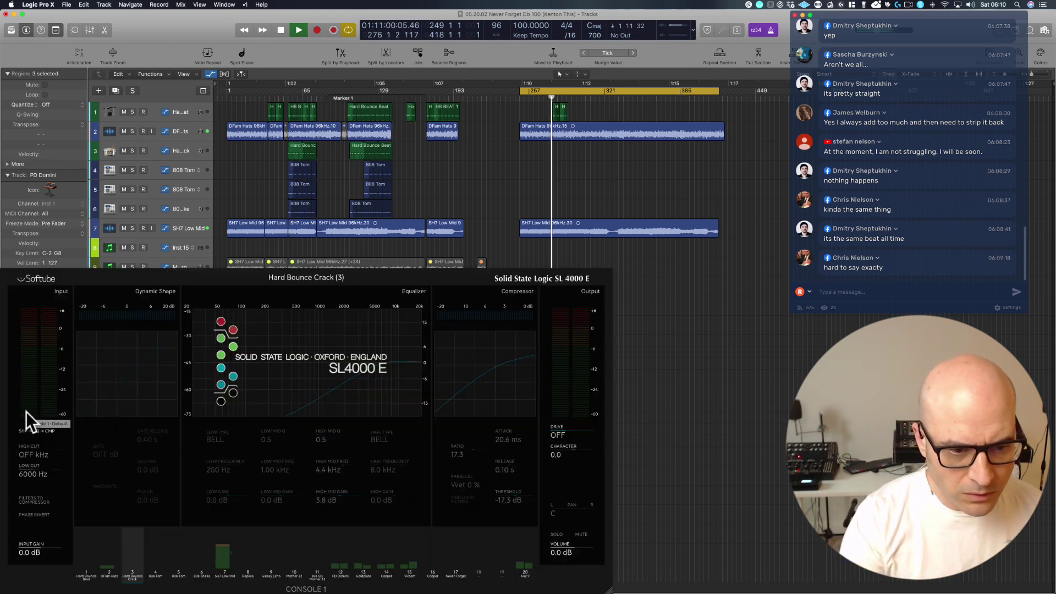
click(25, 411)
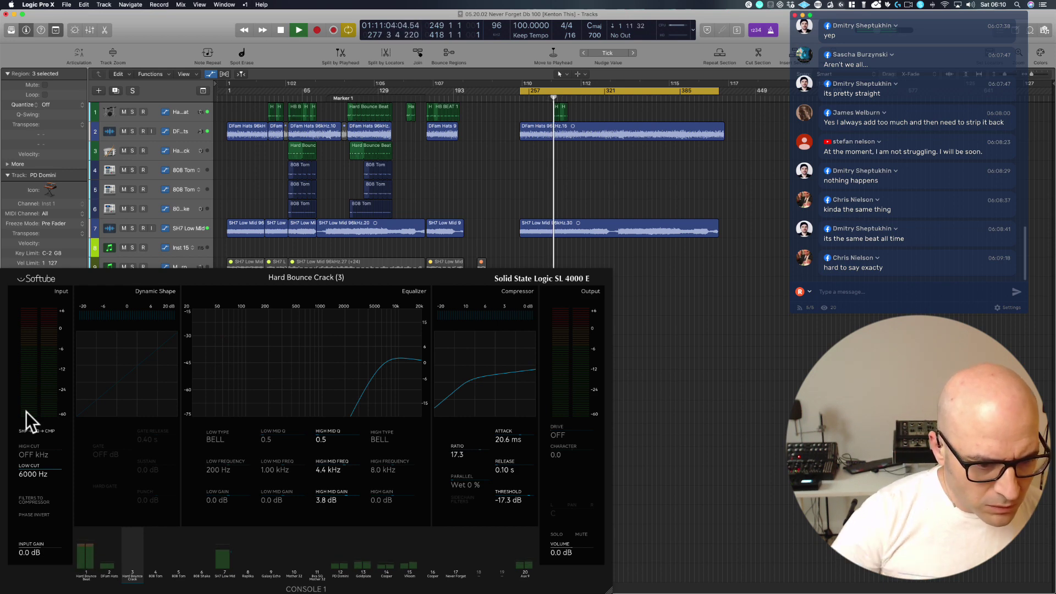
click(547, 190)
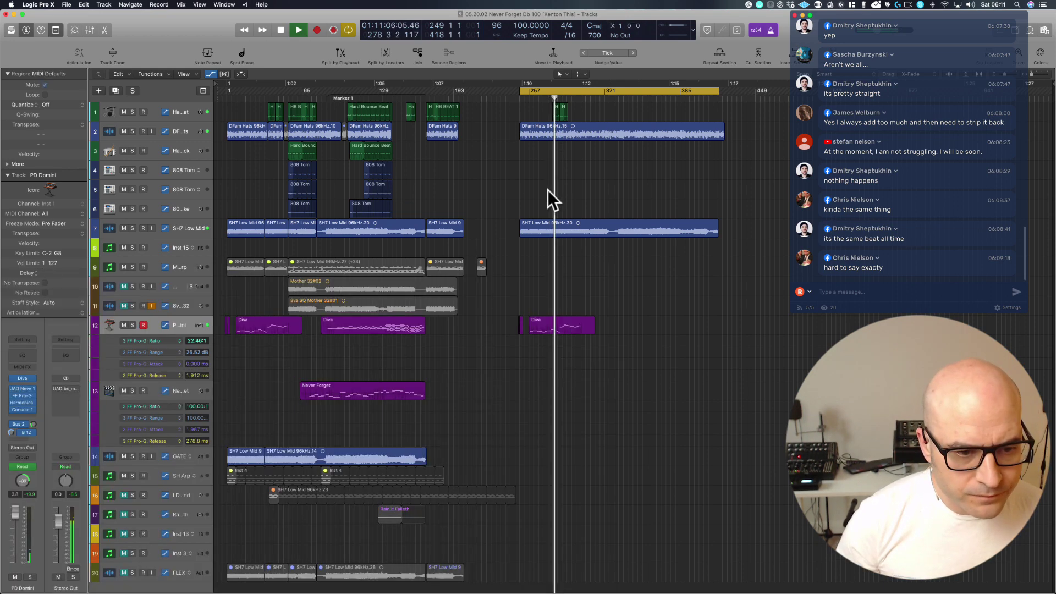
Stop playback, audition the original arrangement from bar 32, and move the playhead back to bar 28.
key(space)
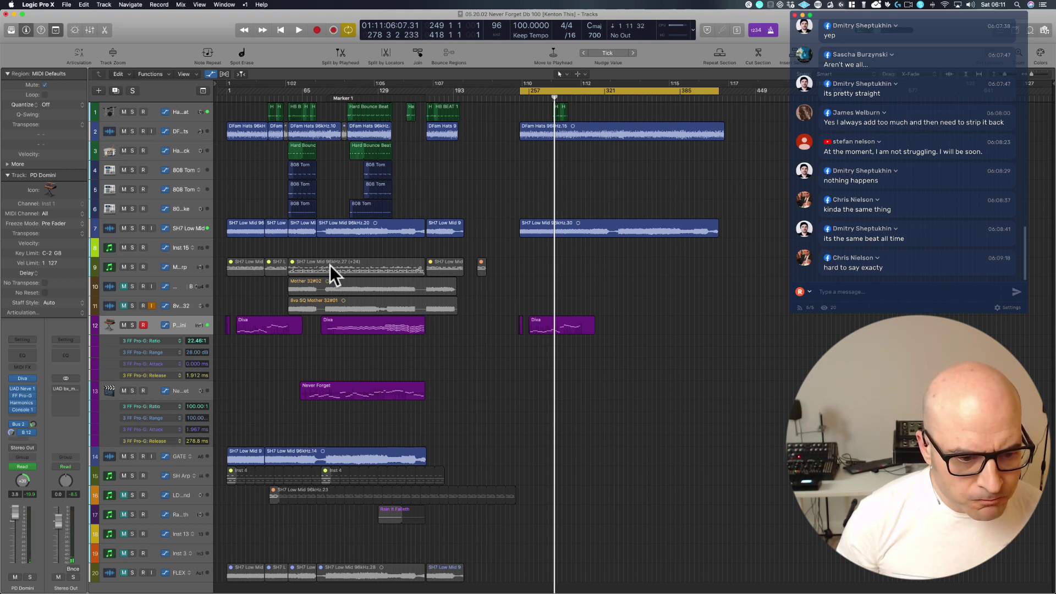
click(264, 101)
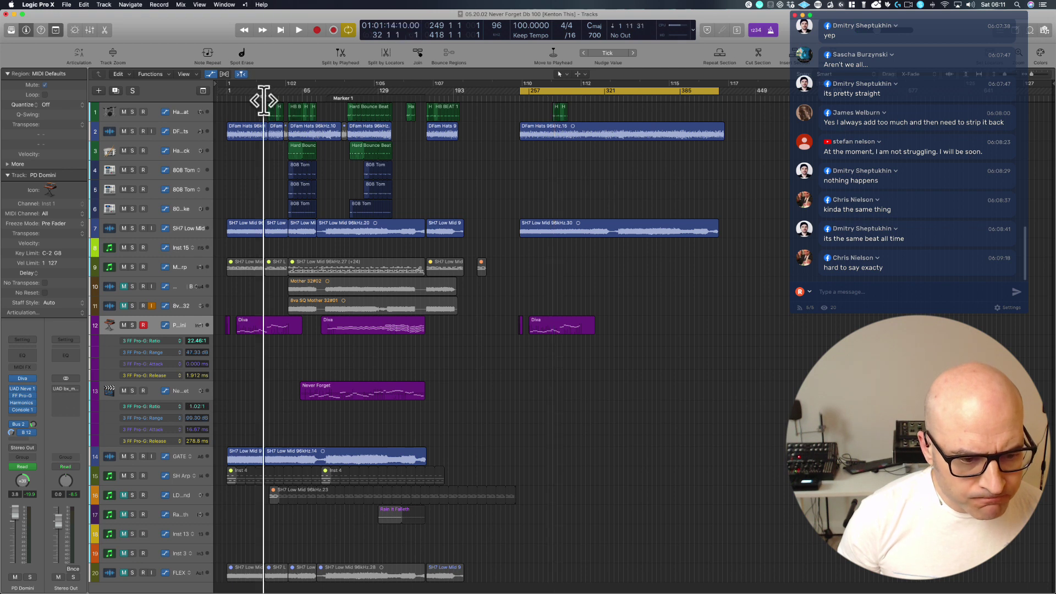
key(space)
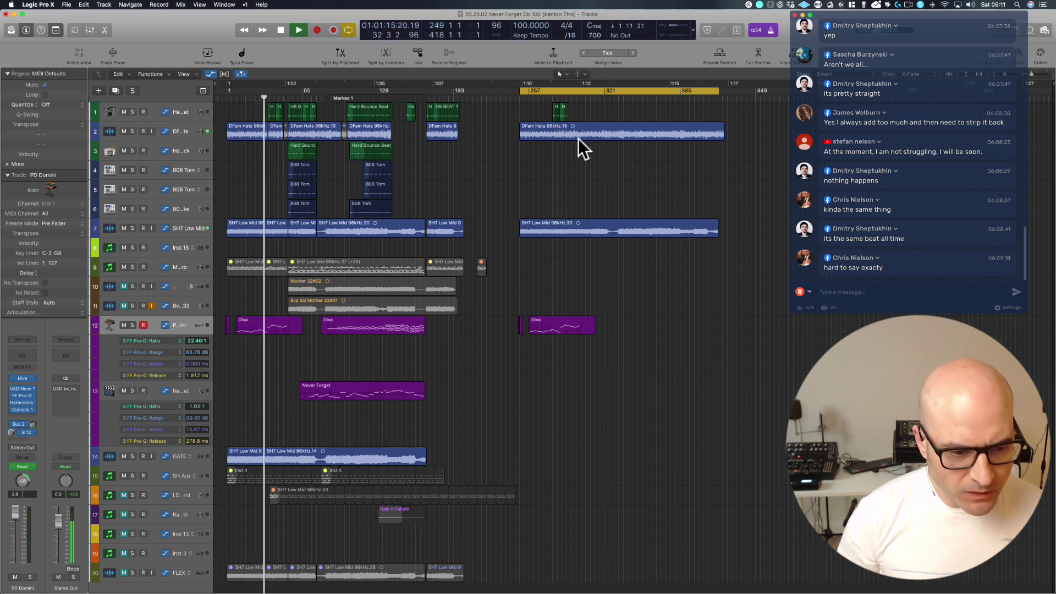
key(space)
click(257, 98)
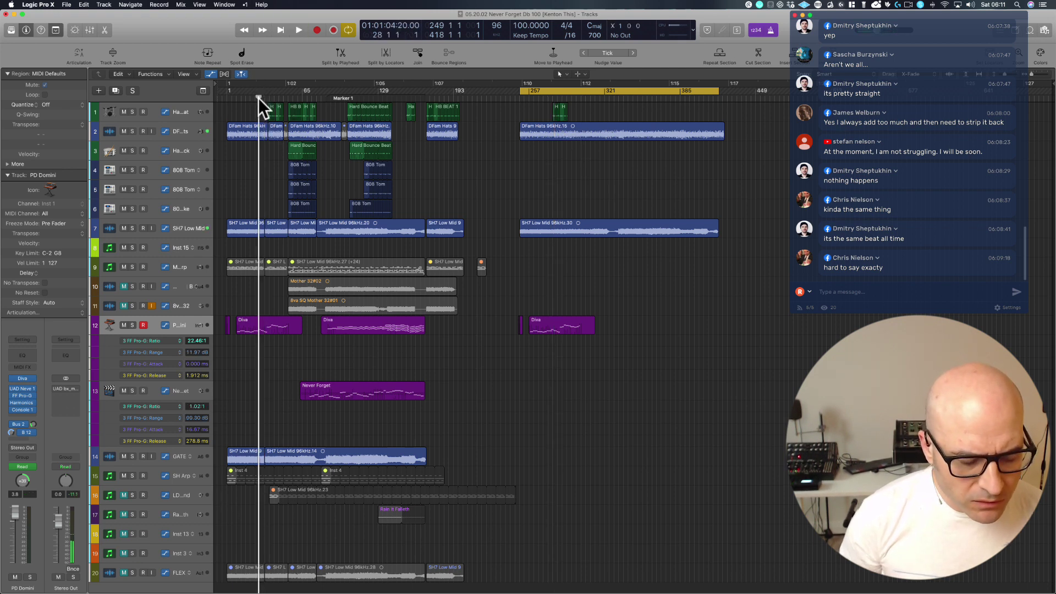
Audition the original arrangement from bar 28 up to the beat entry and stop playback.
key(space)
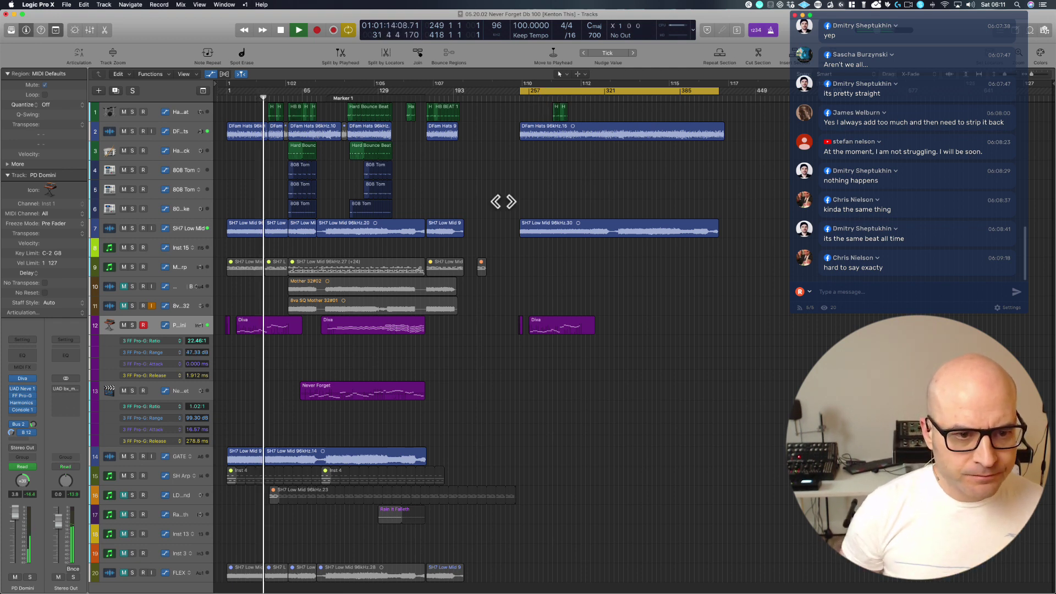
key(space)
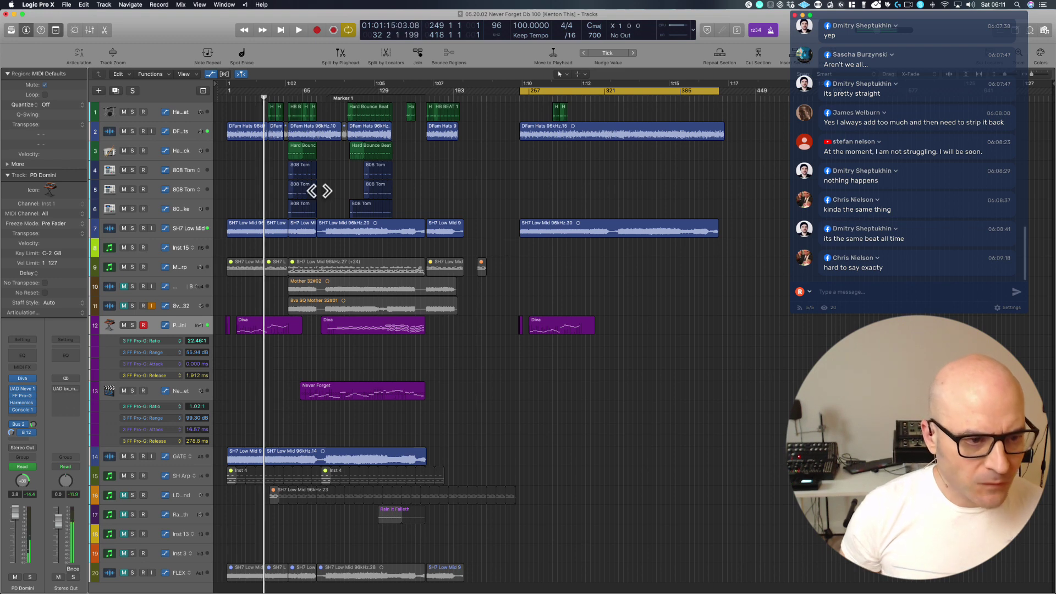
click(179, 229)
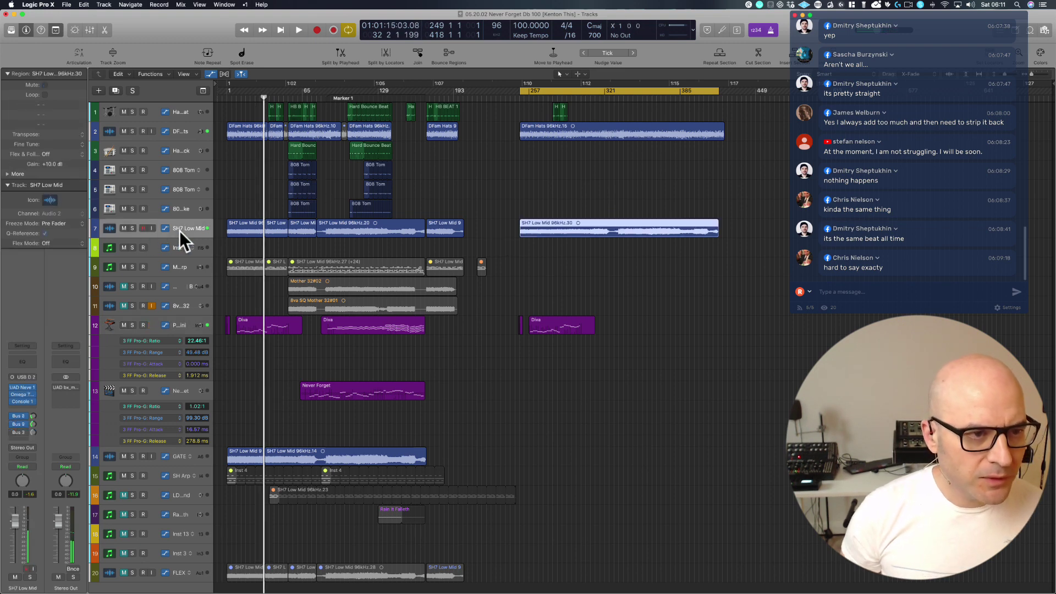
click(115, 89)
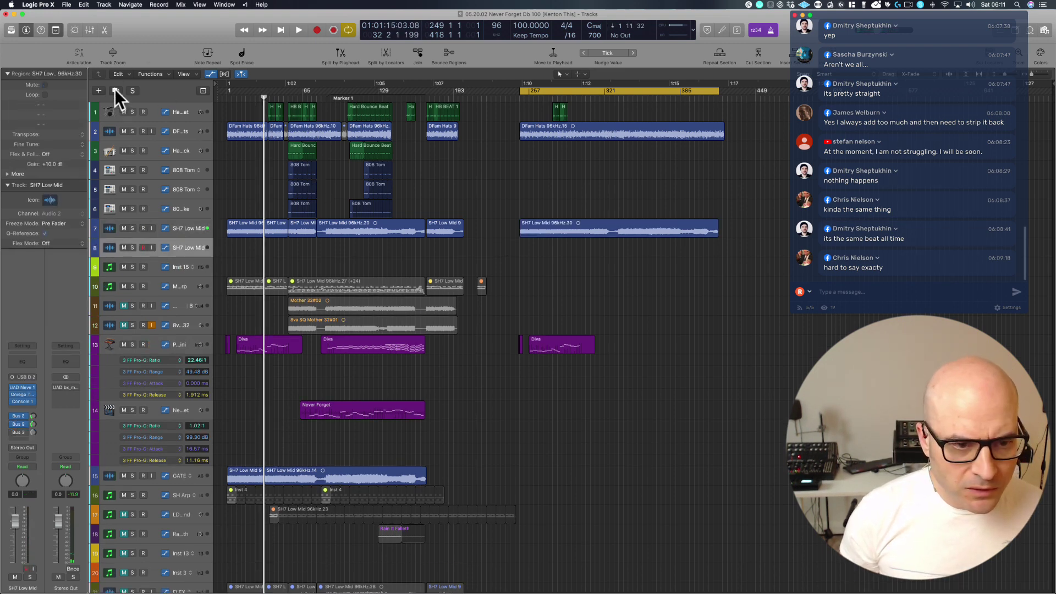
click(253, 233)
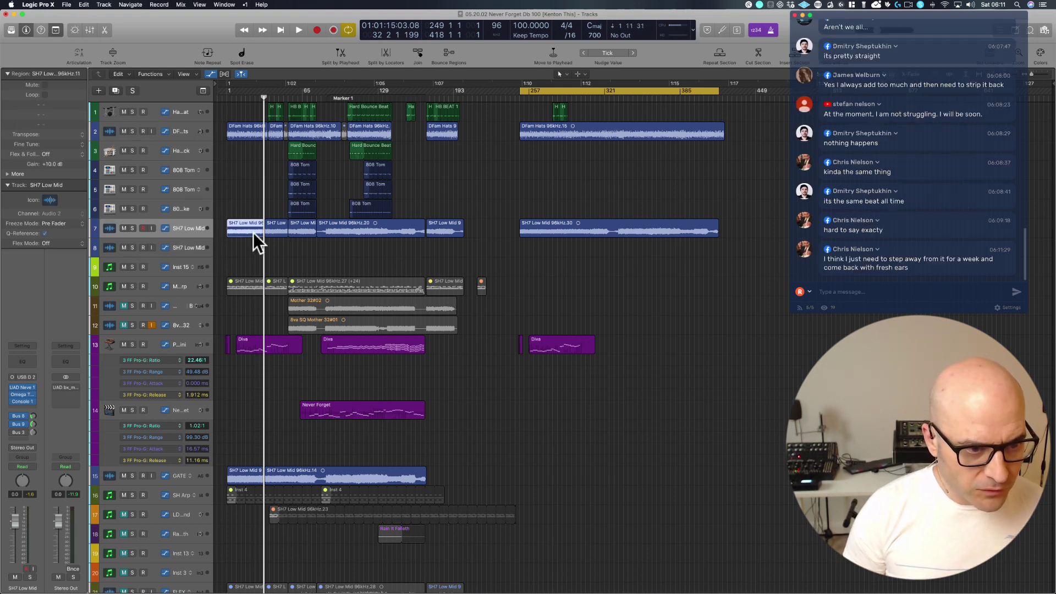
drag(253, 232, 453, 245)
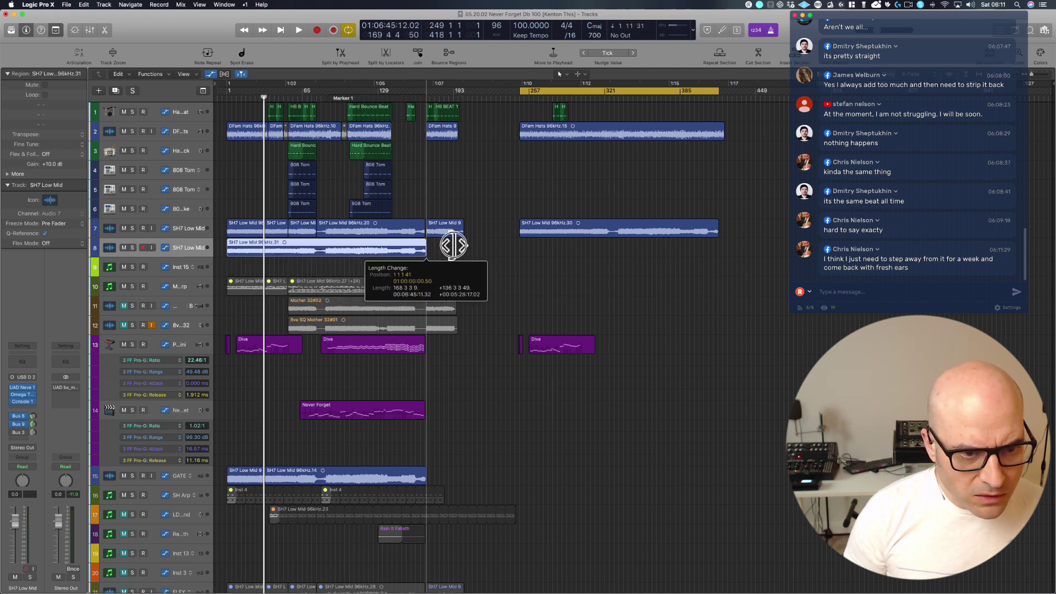
drag(453, 245, 450, 244)
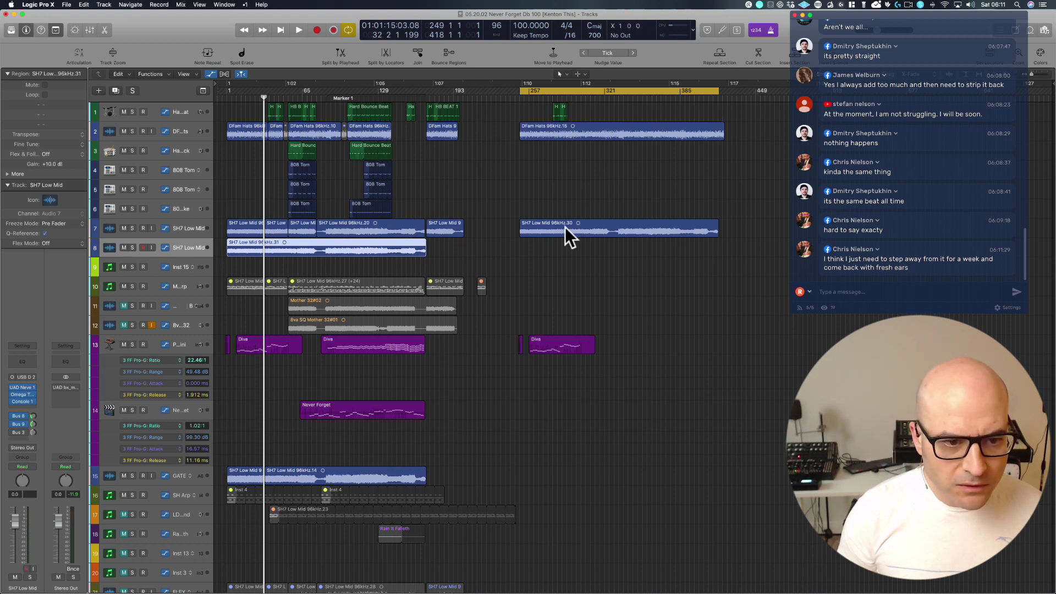
key(Delete)
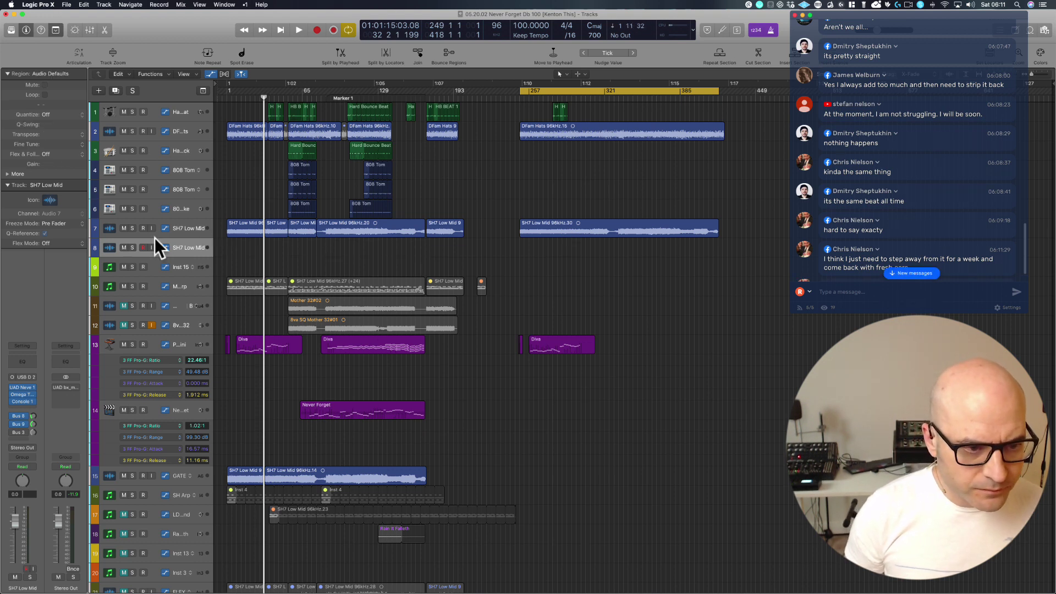
key(super+BackSpace)
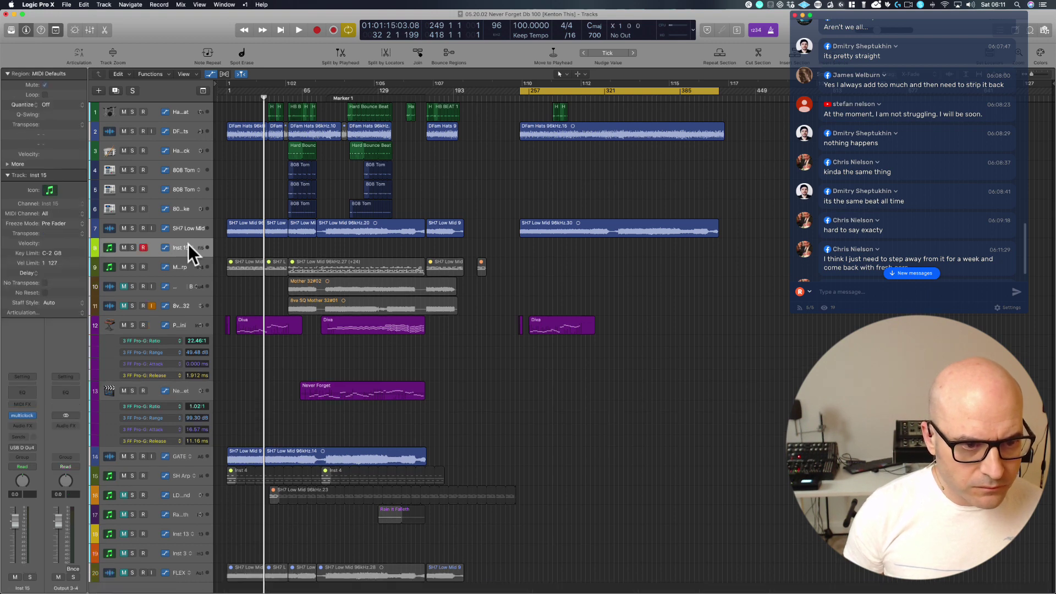
Set the cycle range over the original arrangement, from bar 1 to the end of its last SH7 Low Mid region.
drag(227, 90, 465, 92)
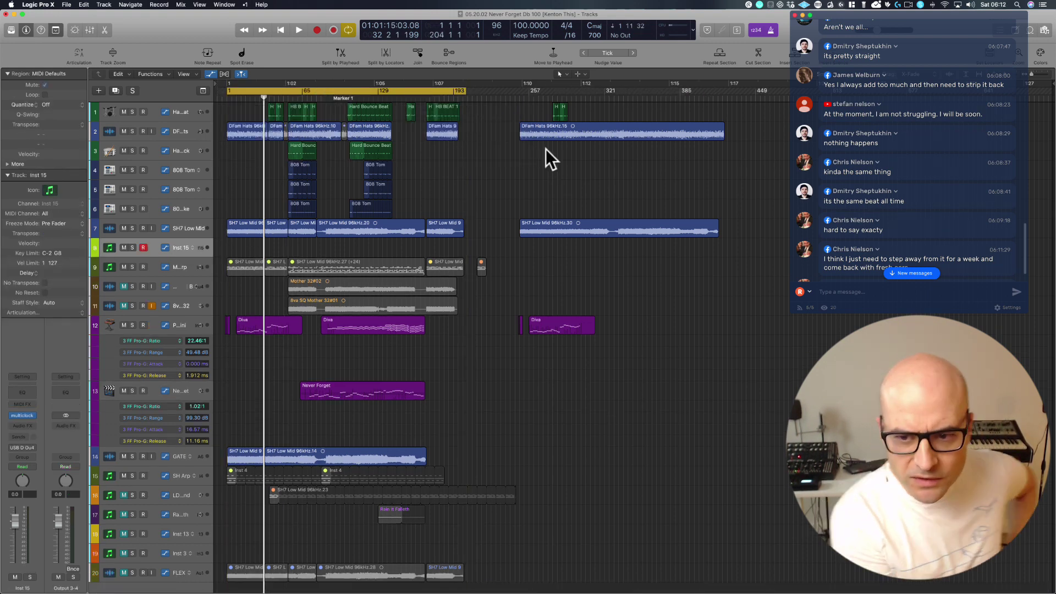
scroll(943, 180, down, 2)
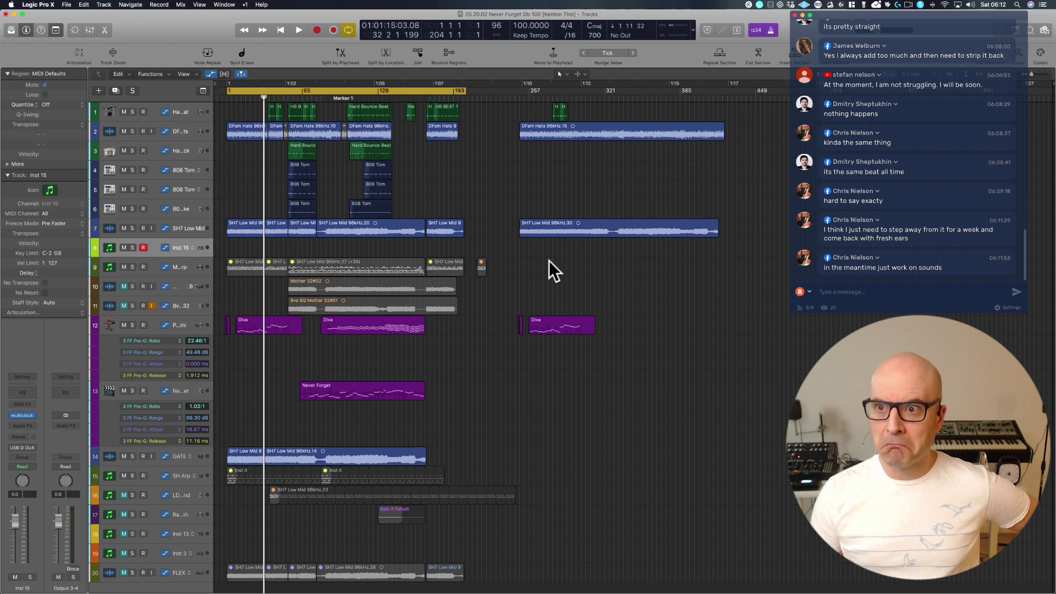
Switch to Trello, close the open track card and look over the board's lists from Splurge to Released.
mouse_move(478, 592)
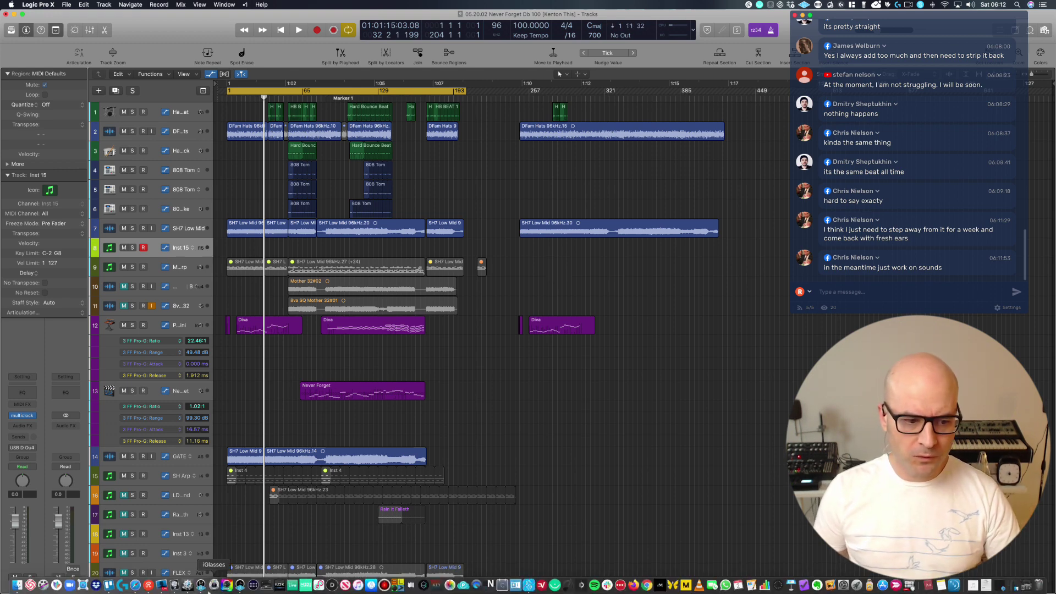
click(110, 588)
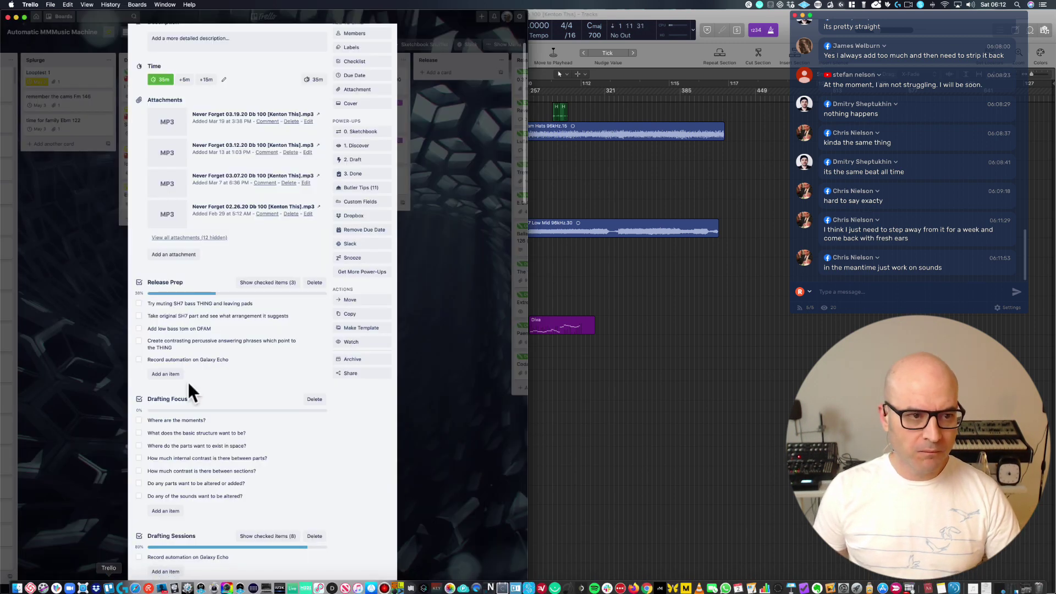
click(88, 267)
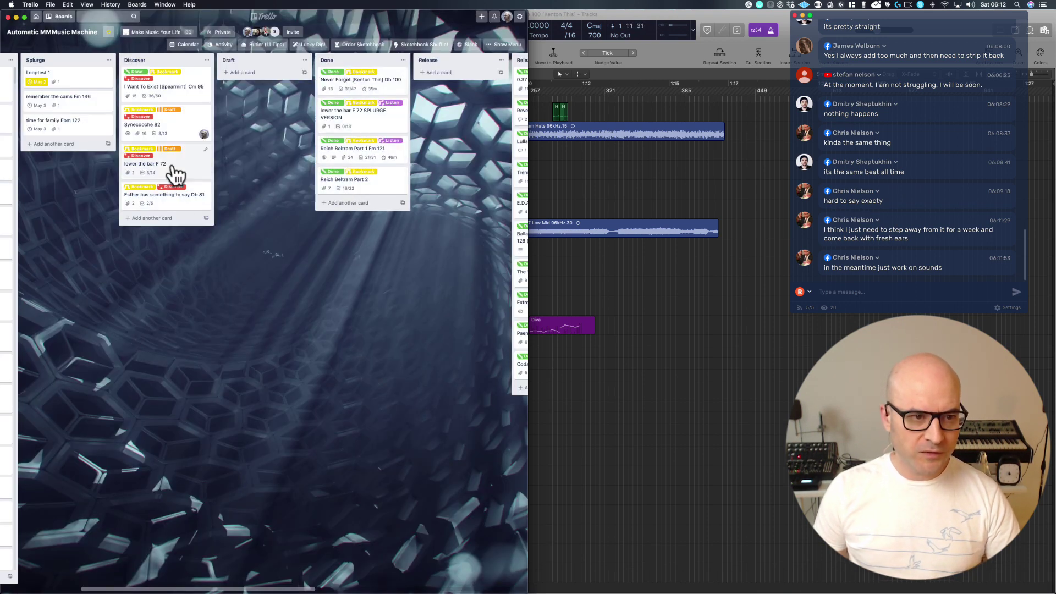
scroll(269, 315, left, 3)
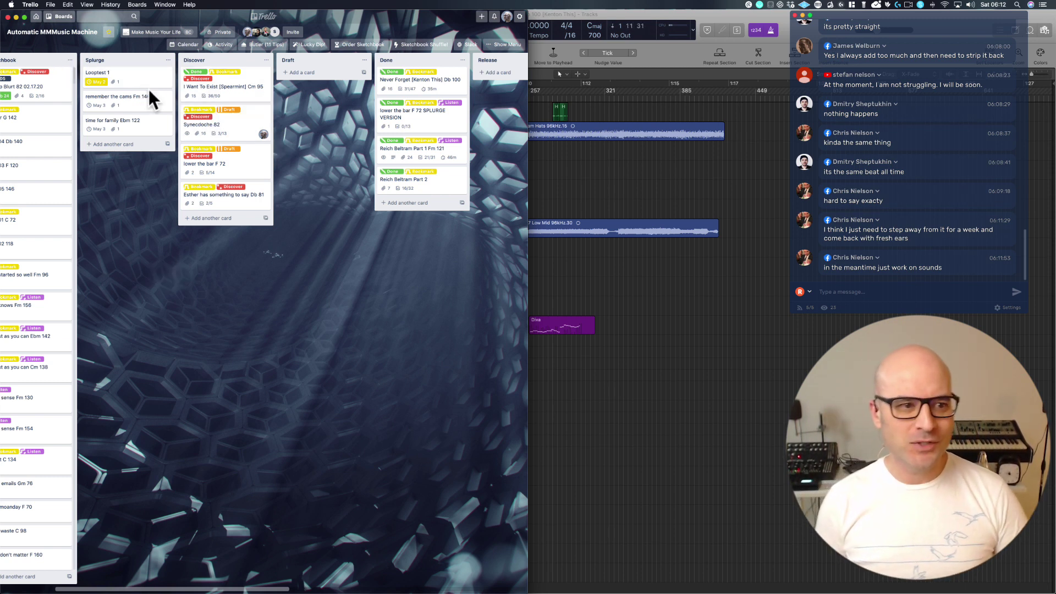
scroll(331, 220, right, 5)
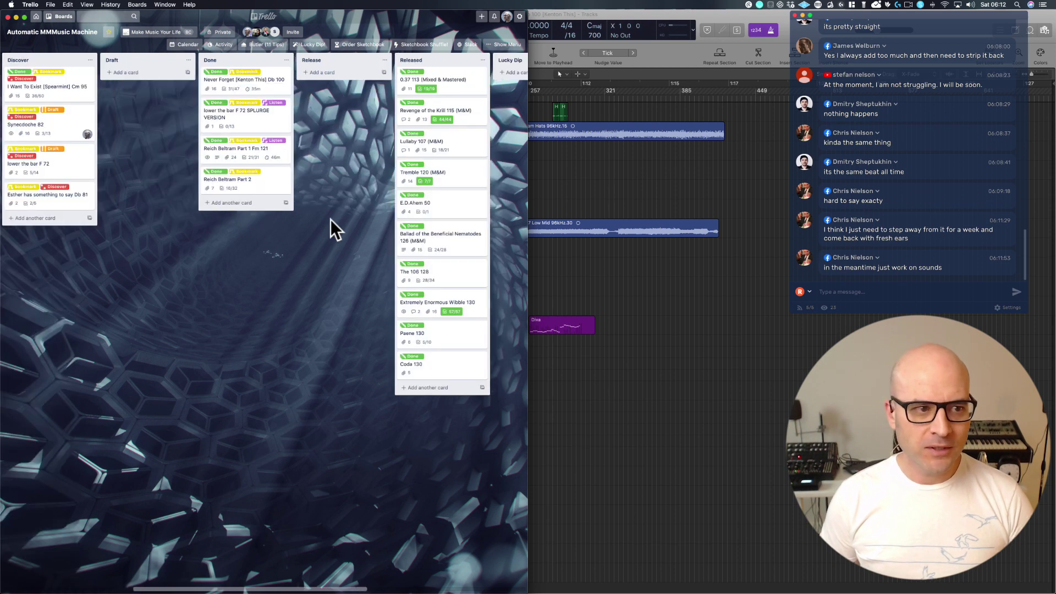
Return to Logic Pro and set the cycle range from the song's start to past the end of the original arrangement.
click(620, 186)
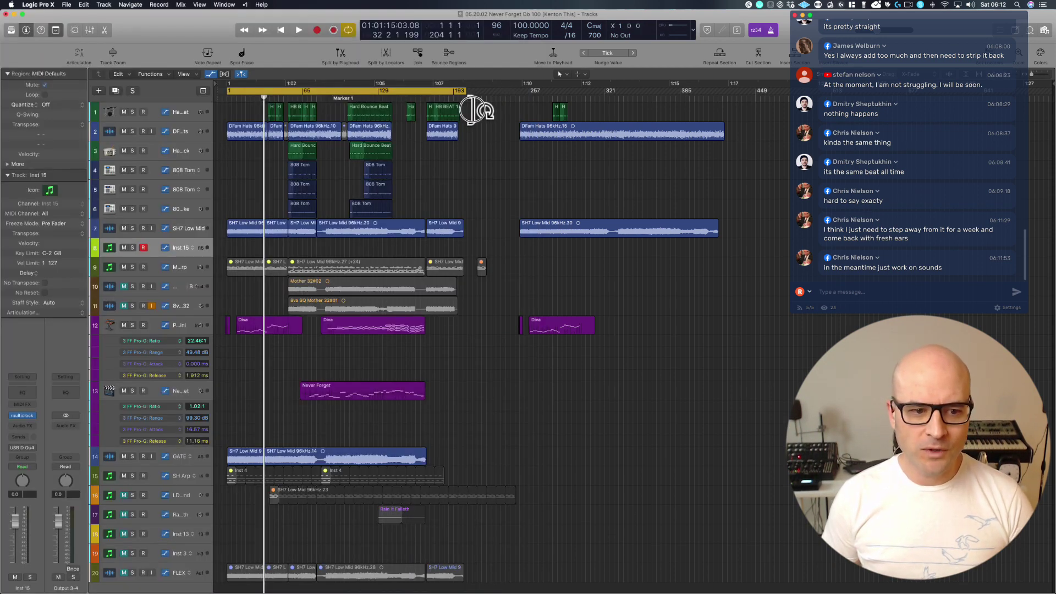
drag(476, 110, 270, 314)
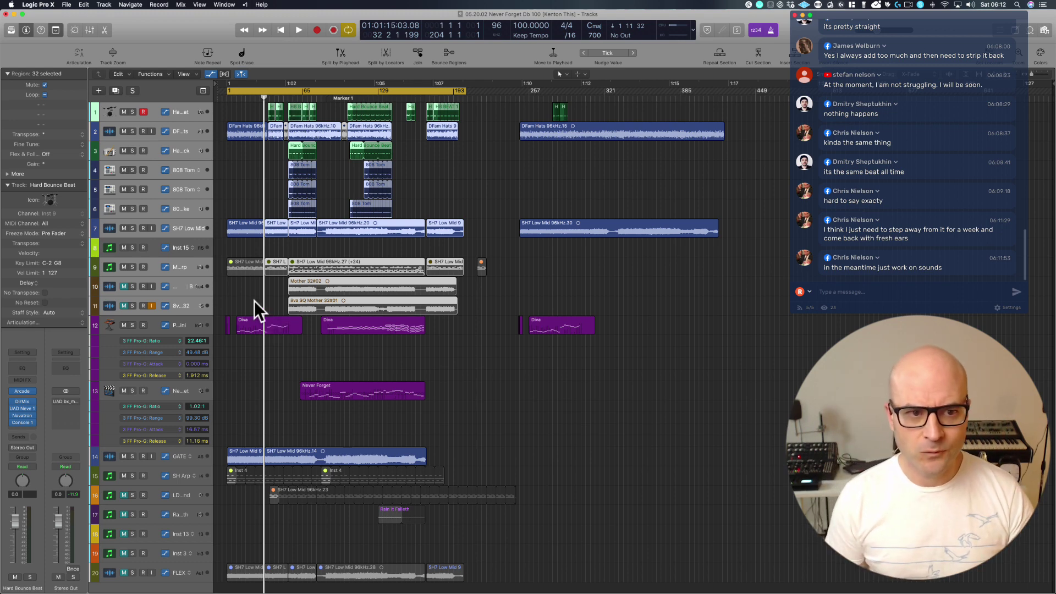
drag(256, 110, 504, 112)
key(super+u)
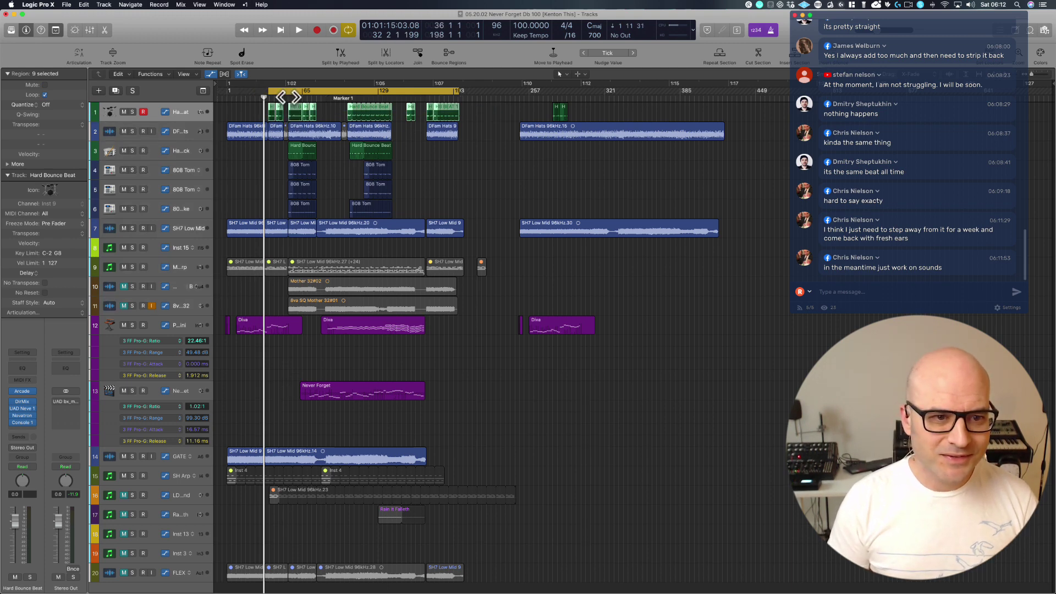
drag(230, 92, 498, 90)
Play the original arrangement from about bar 28 and check the PD Domini channel strip in Console 1.
key(space)
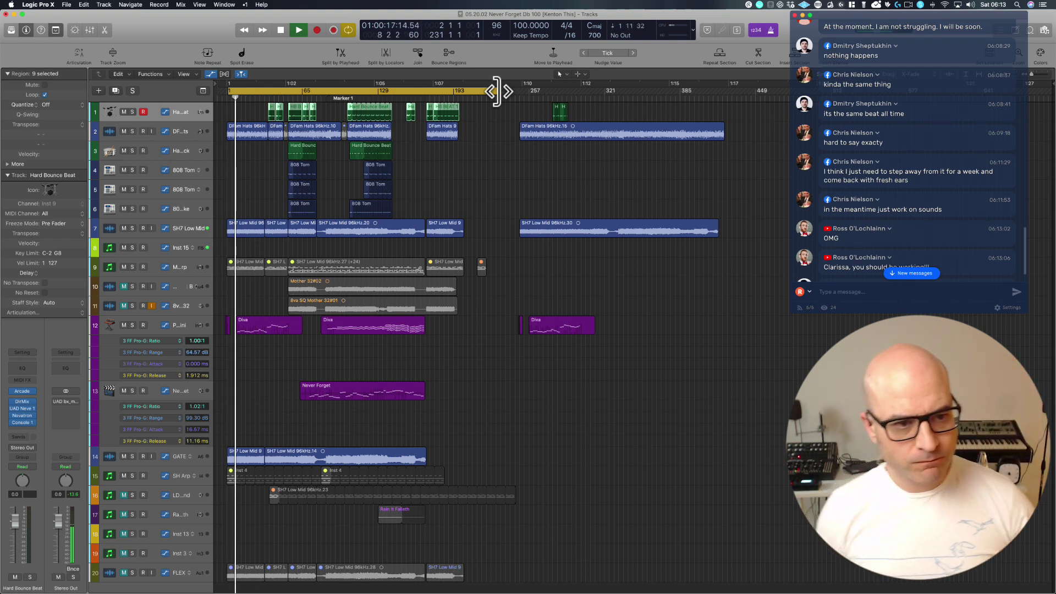
click(258, 99)
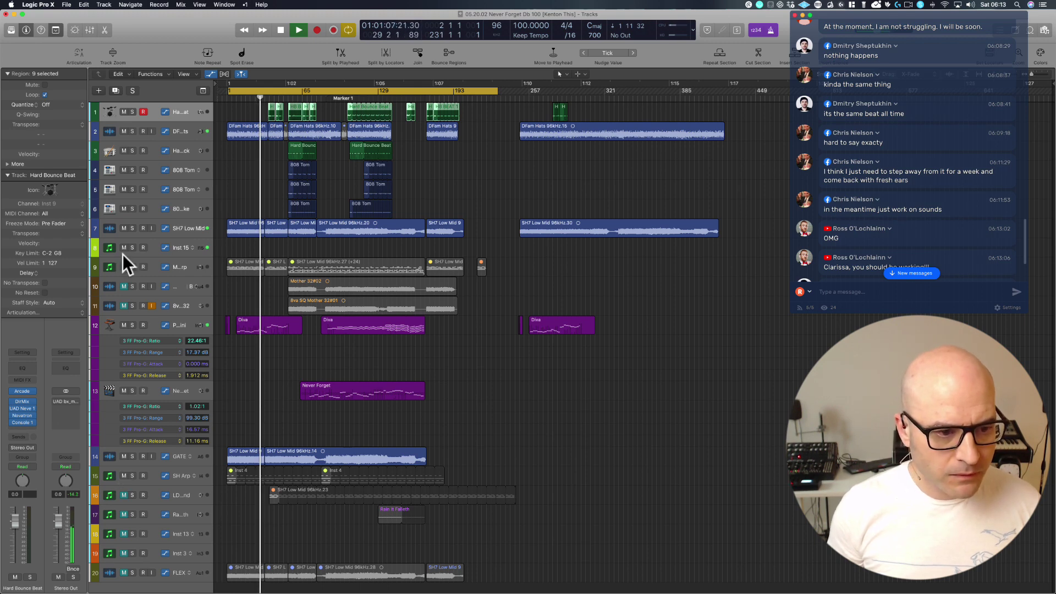
click(154, 322)
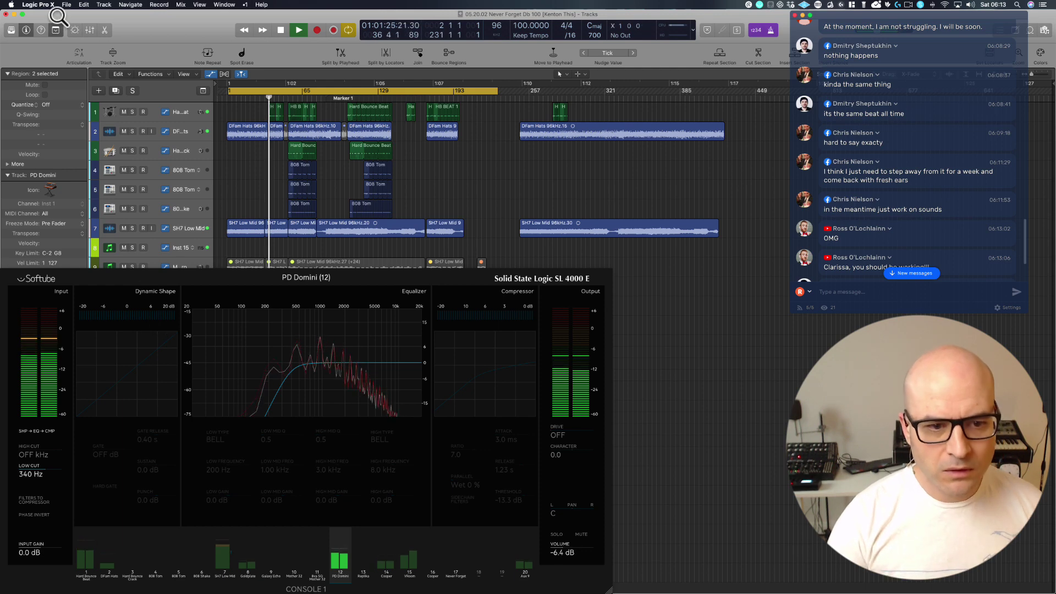
click(582, 196)
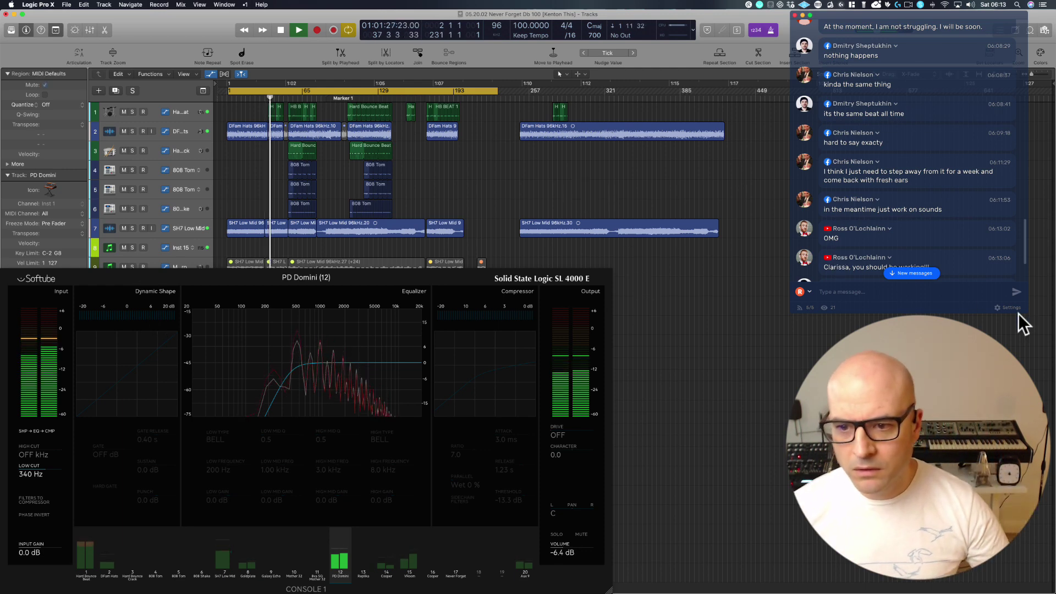
Catch up on the newest Restream Chat messages, return to Logic Pro, stop playback and review the earlier messages.
click(894, 274)
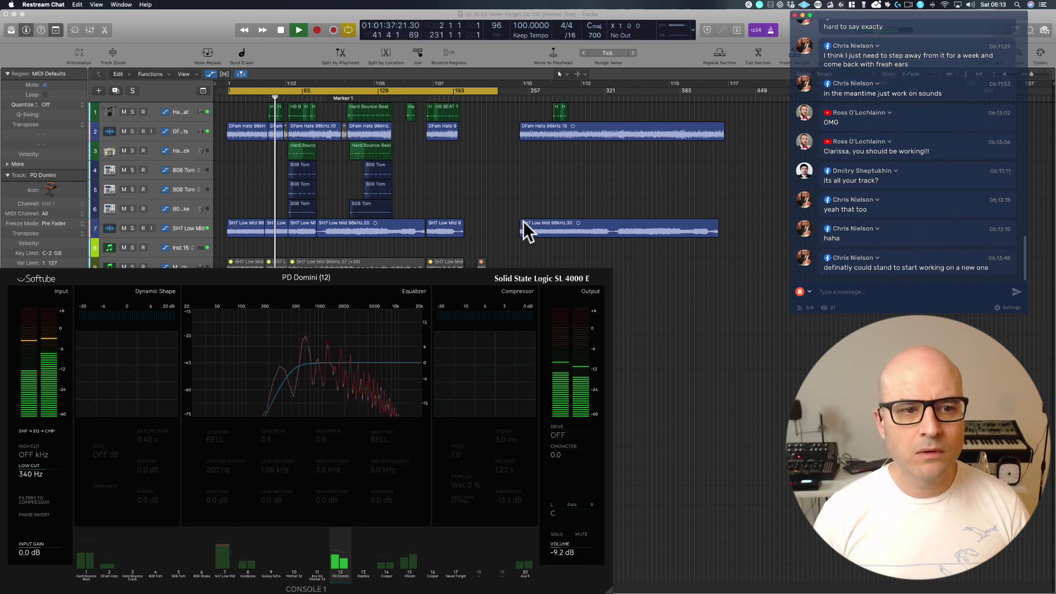
click(492, 163)
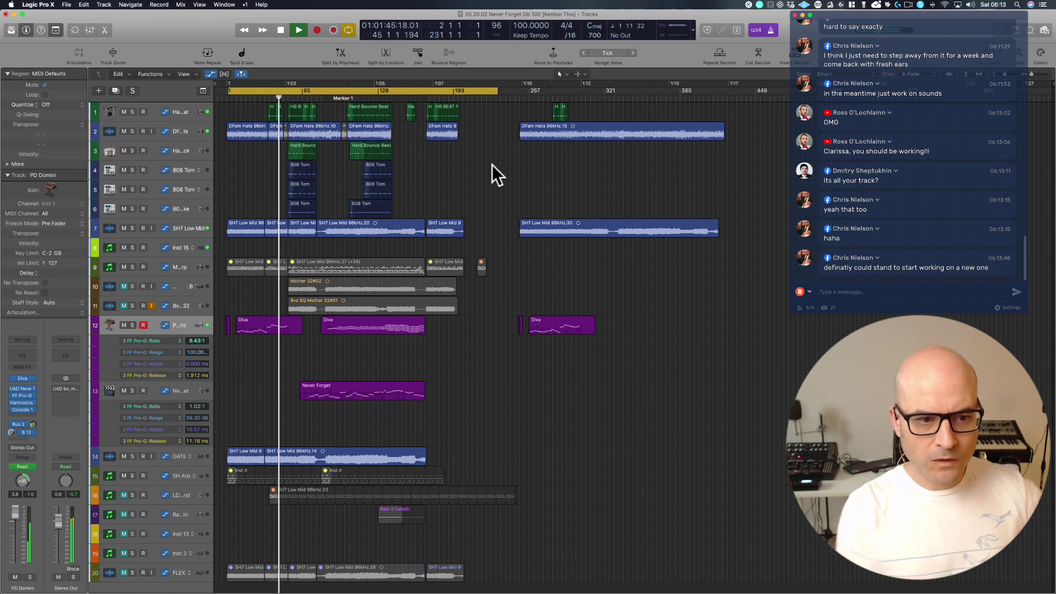
scroll(934, 183, up, 2)
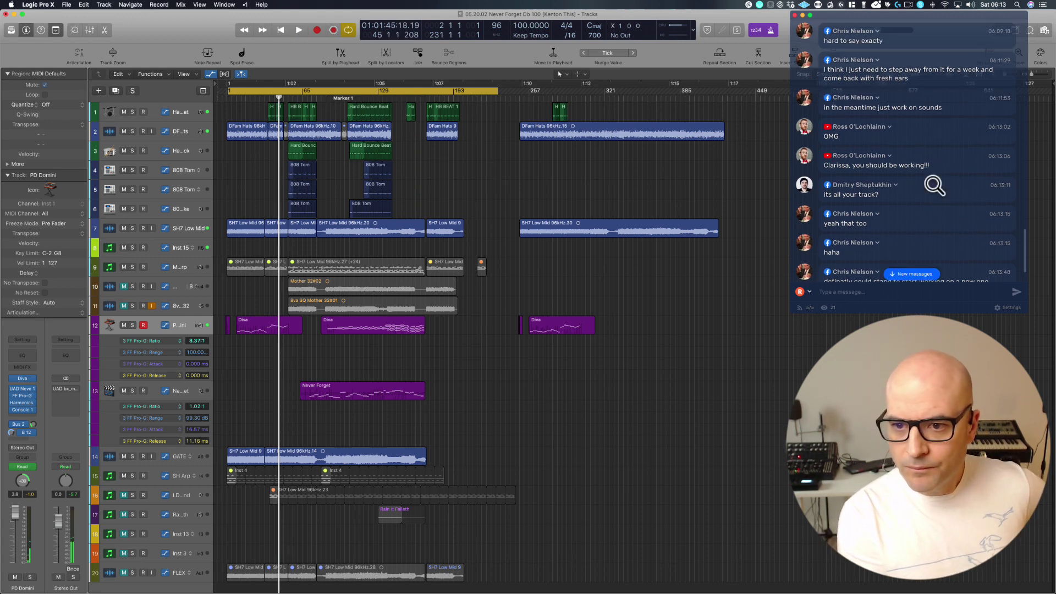
scroll(886, 201, up, 2)
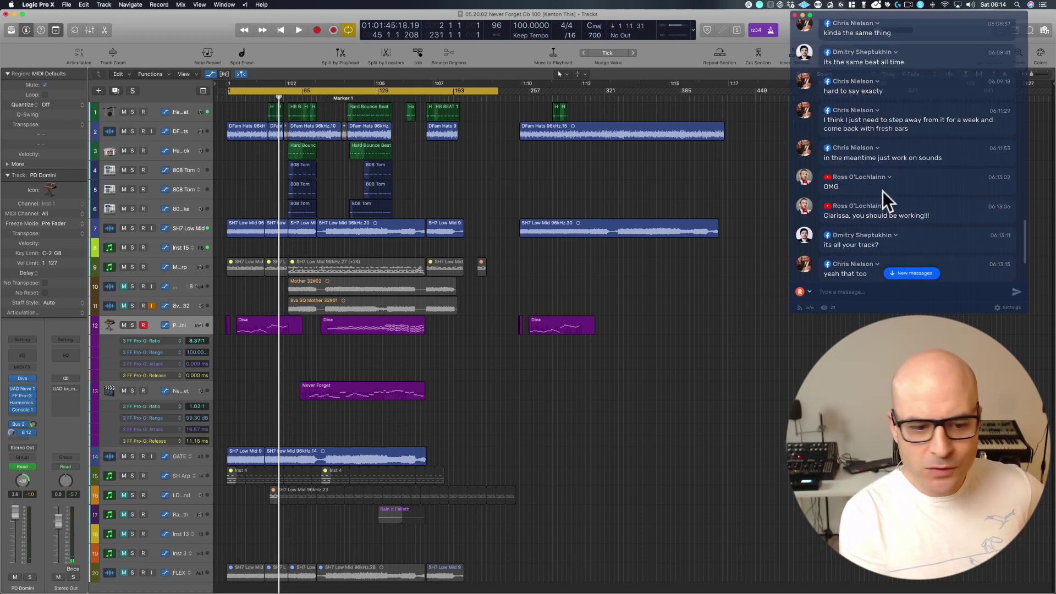
Switch to Trello, enlarge the board window to full width and look through the track cards in the Sketchbook list.
mouse_move(3, 589)
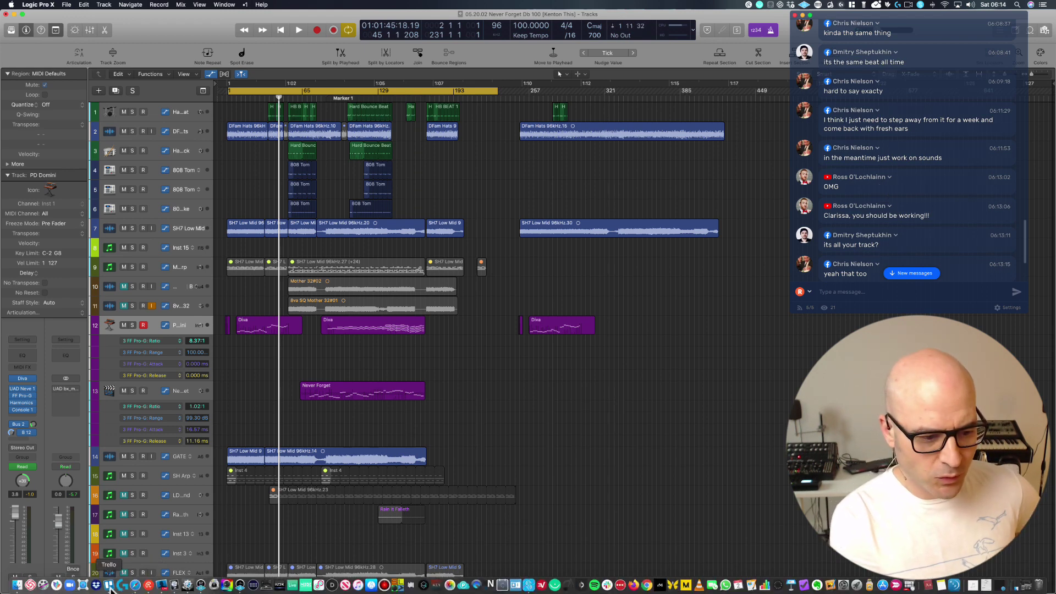
click(109, 586)
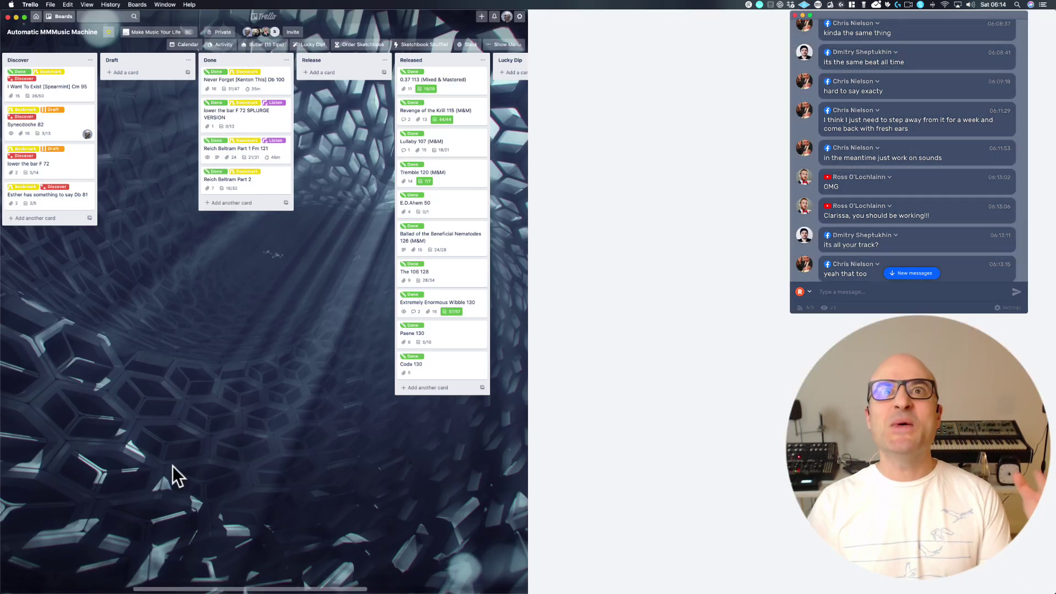
key(ctrl+alt+Return)
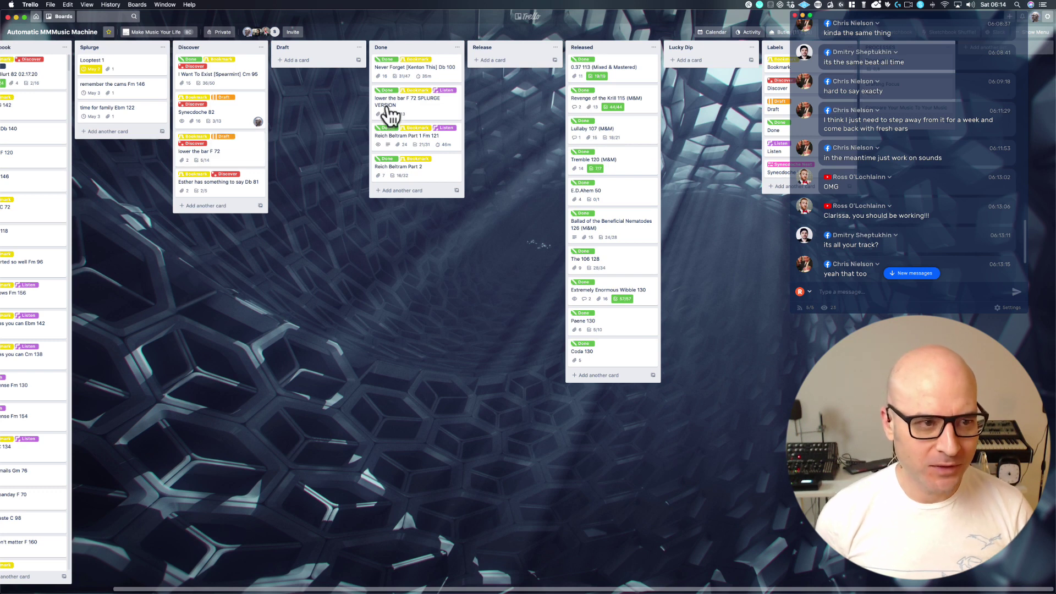
scroll(313, 101, left, 5)
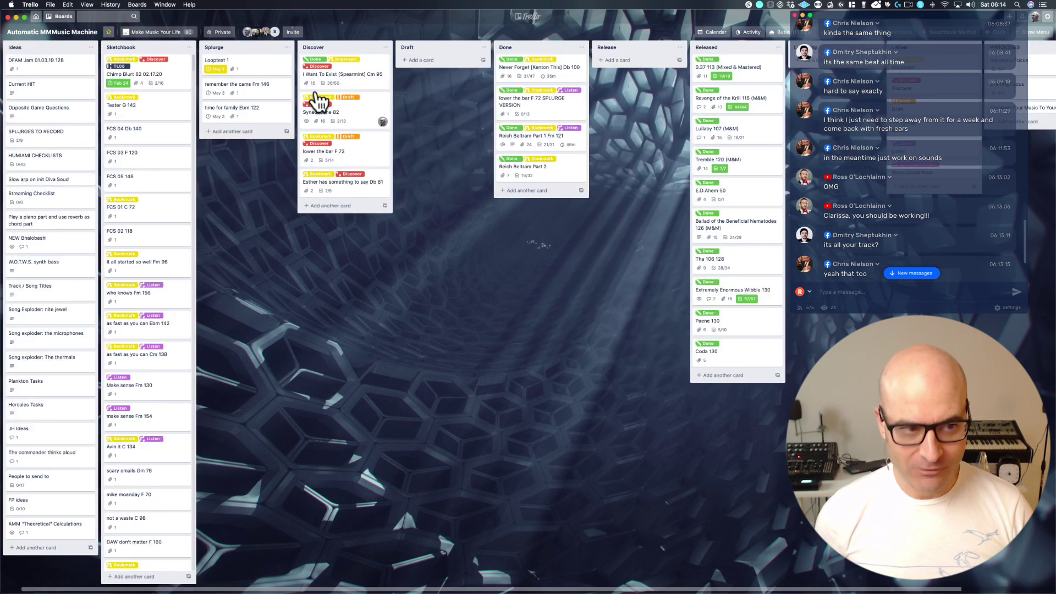
scroll(149, 164, down, 15)
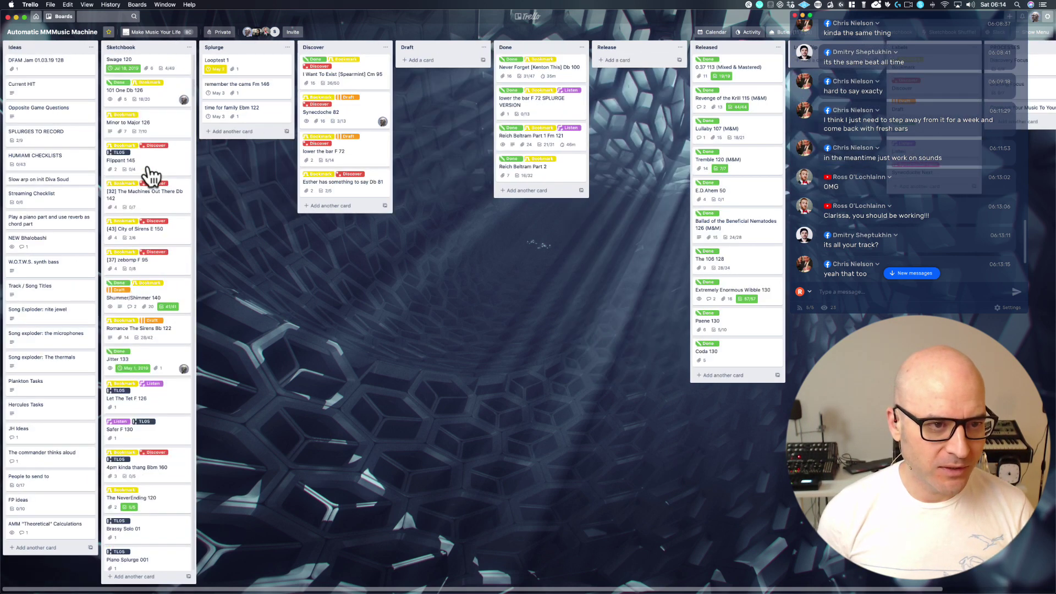
scroll(152, 176, down, 10)
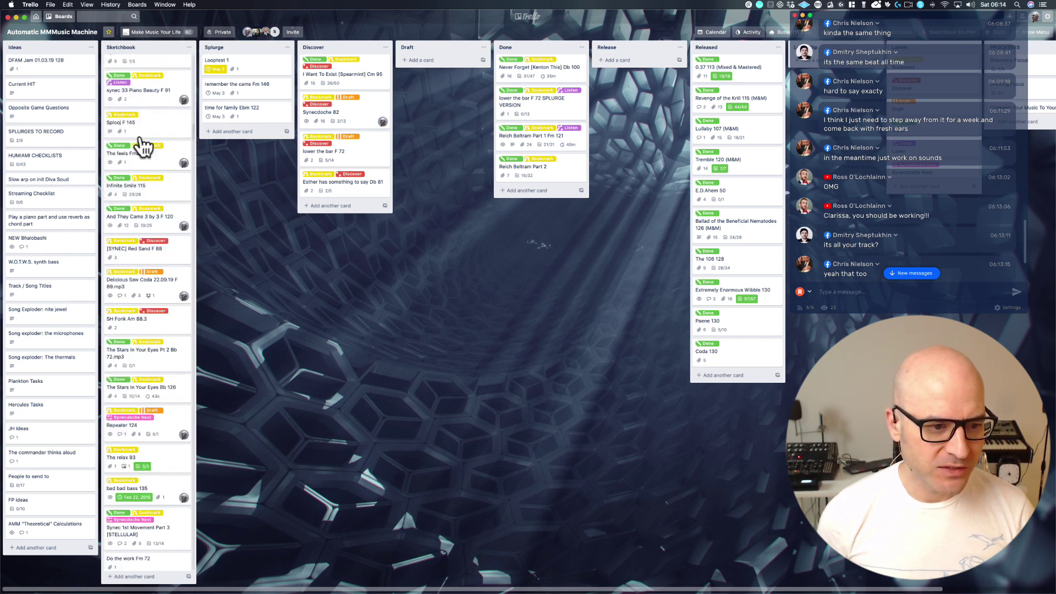
scroll(178, 315, down, 10)
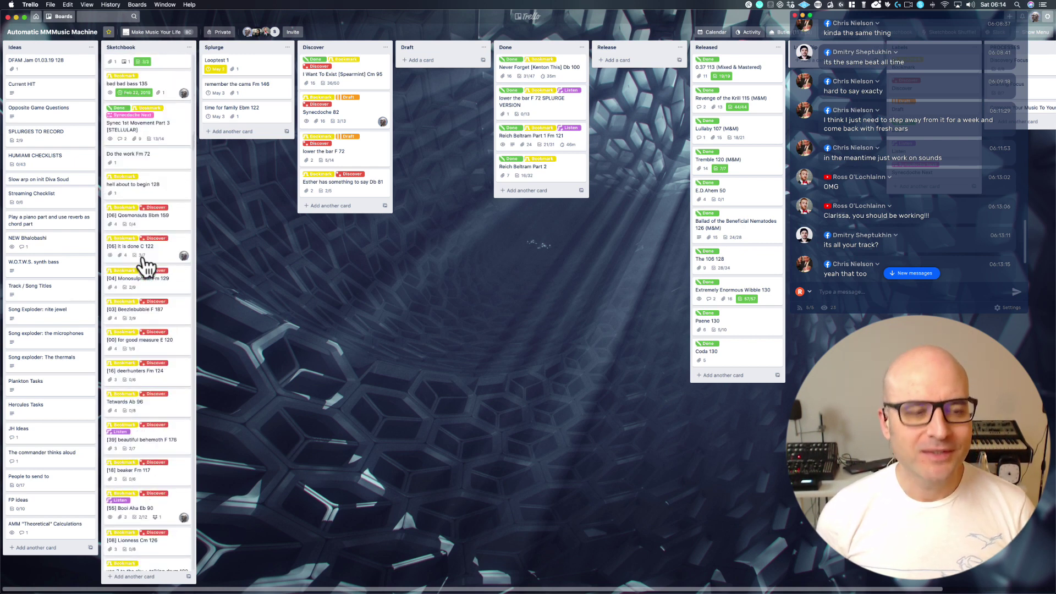
scroll(154, 314, down, 10)
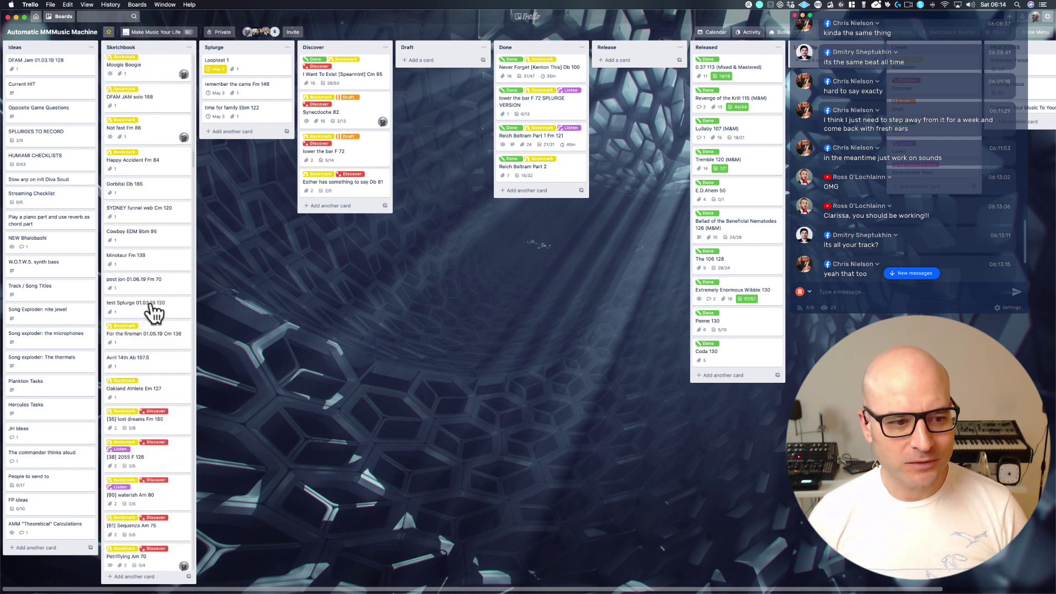
Look through the remaining track cards in the Sketchbook list, down to the older synec entries and back up to the PolyOoh 138 area.
scroll(154, 314, down, 10)
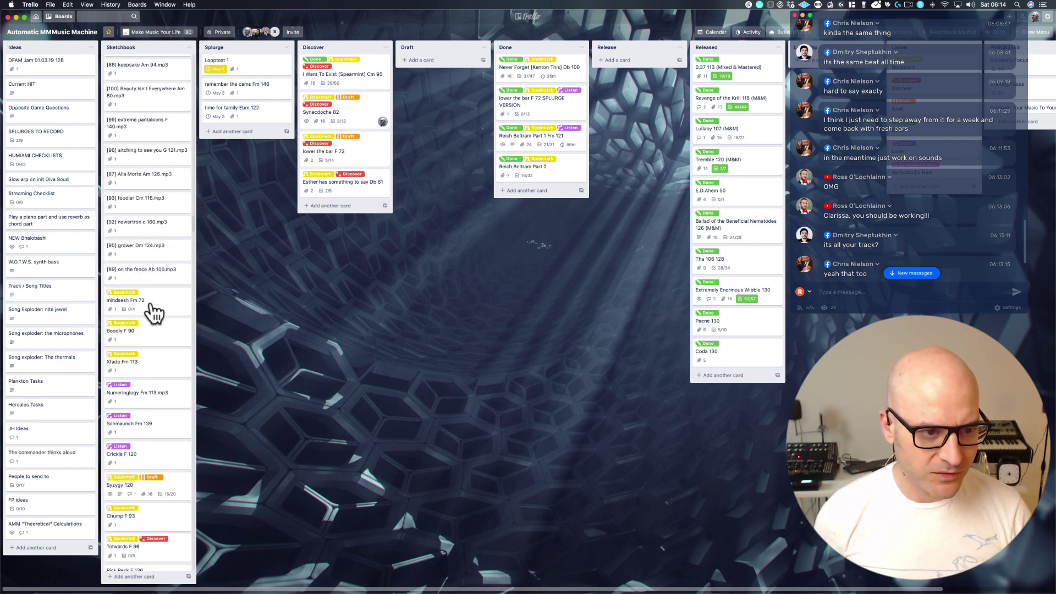
scroll(154, 314, down, 10)
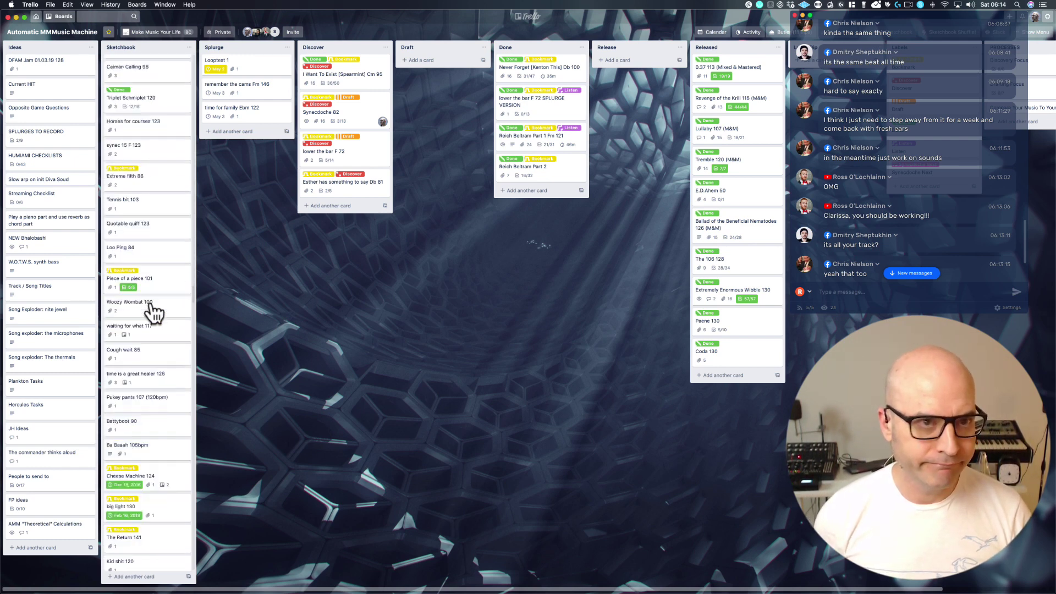
scroll(154, 313, down, 10)
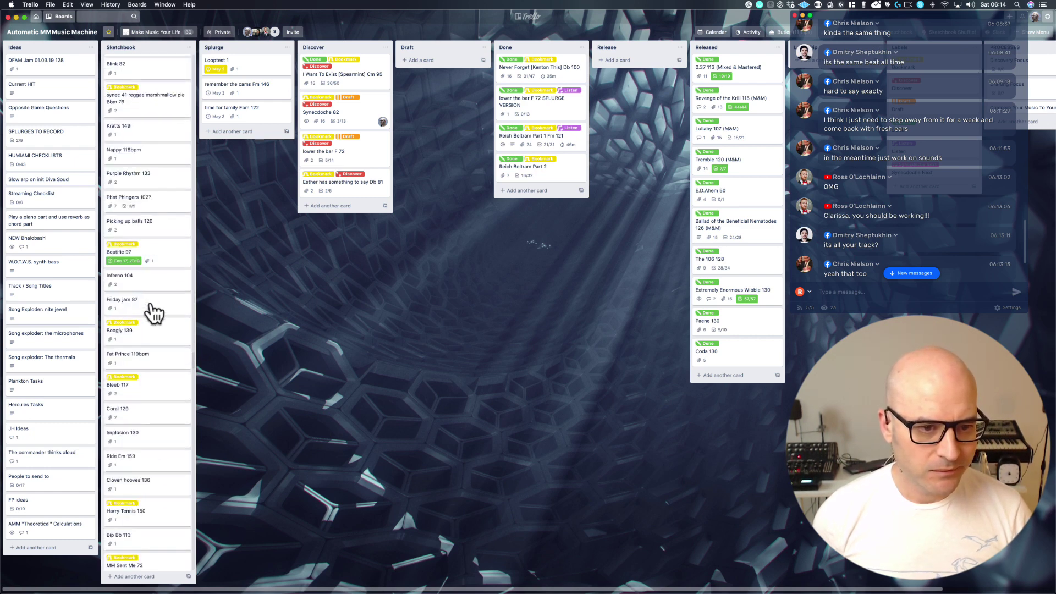
scroll(154, 314, down, 10)
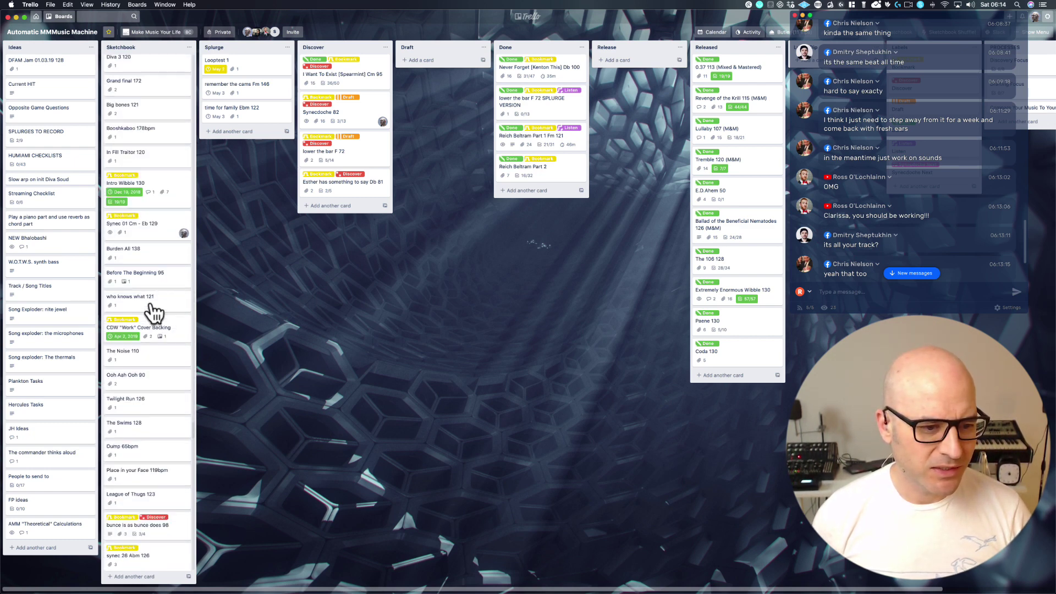
scroll(154, 314, down, 10)
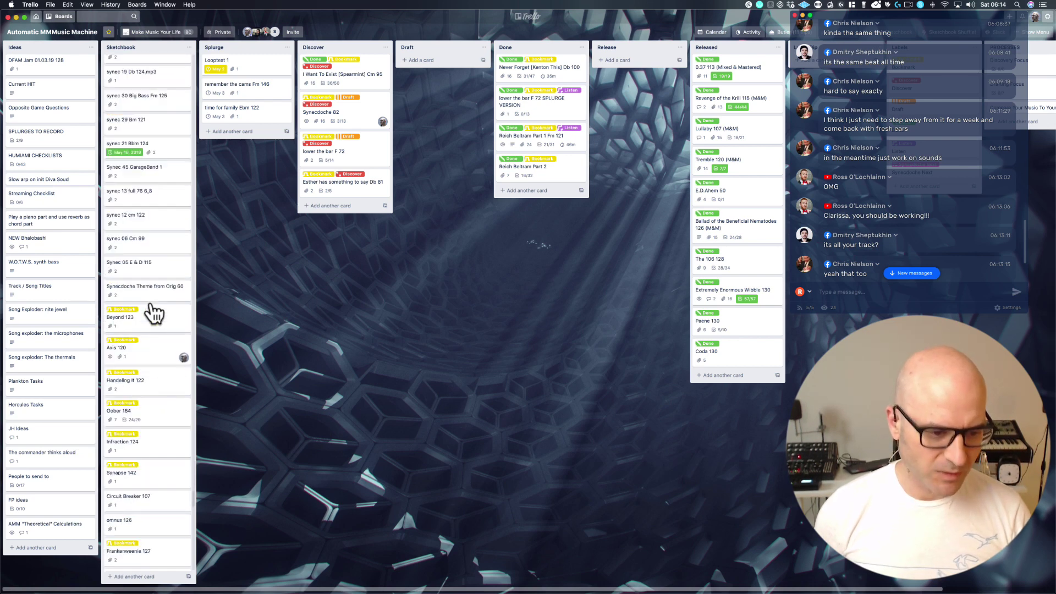
scroll(154, 314, down, 5)
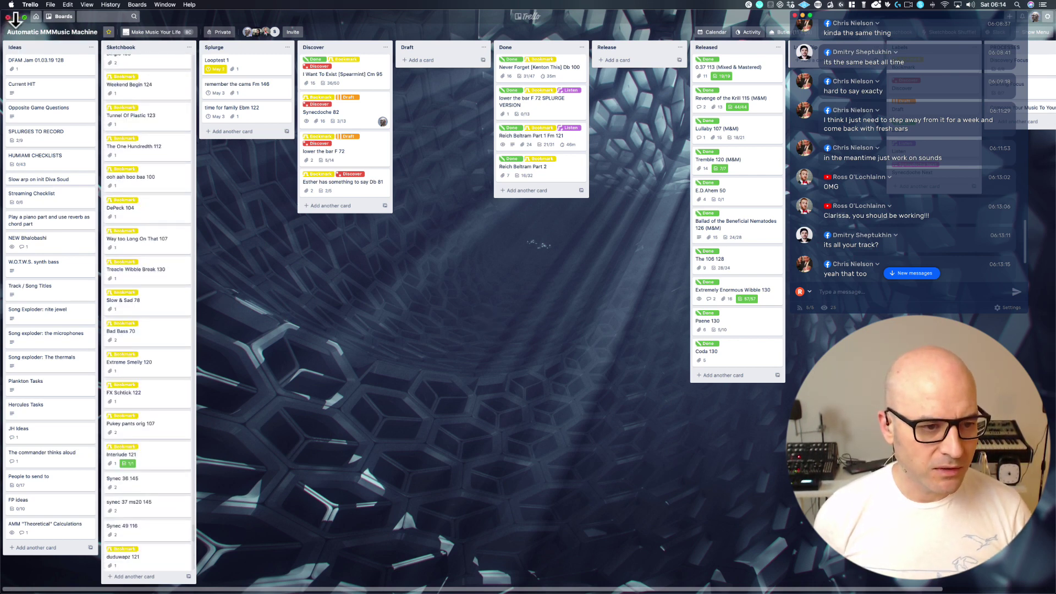
scroll(169, 295, up, 15)
scroll(165, 296, up, 15)
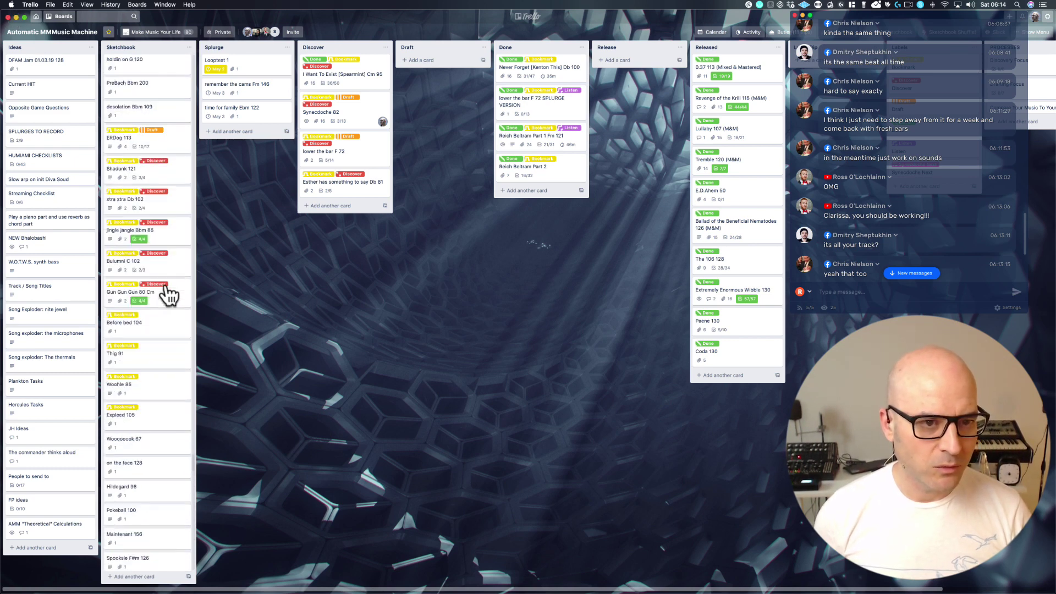
scroll(124, 64, up, 2)
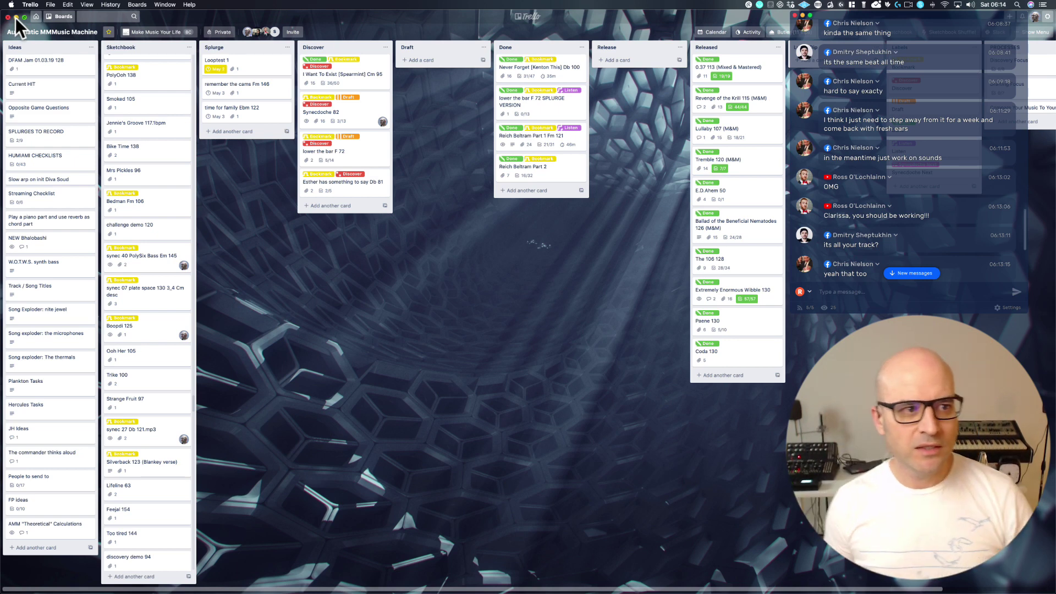
Put the Trello board away to return to Logic Pro and catch up on the newest Restream Chat messages.
click(16, 17)
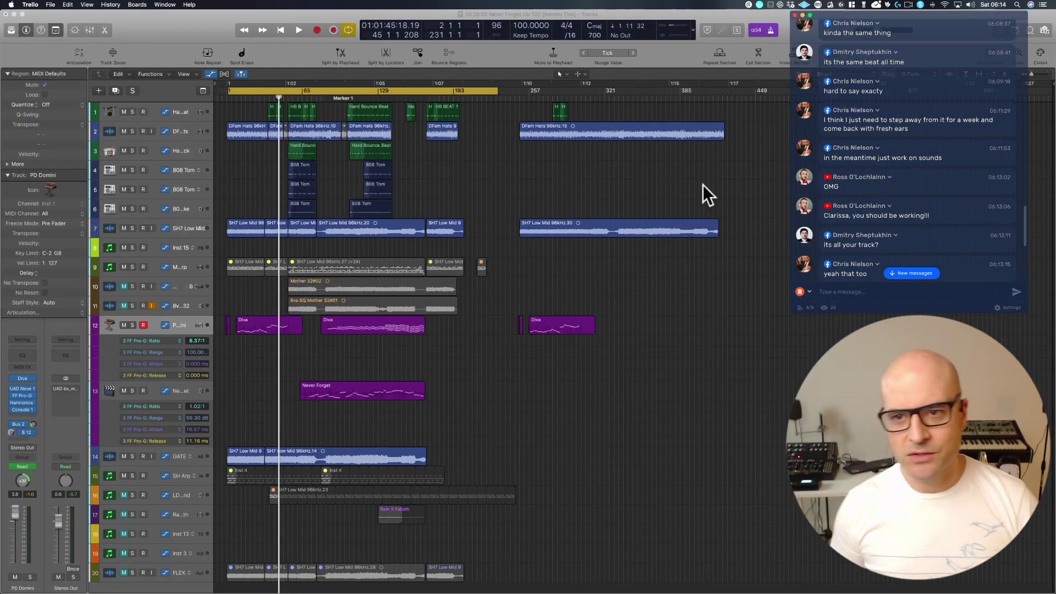
scroll(829, 153, down, 5)
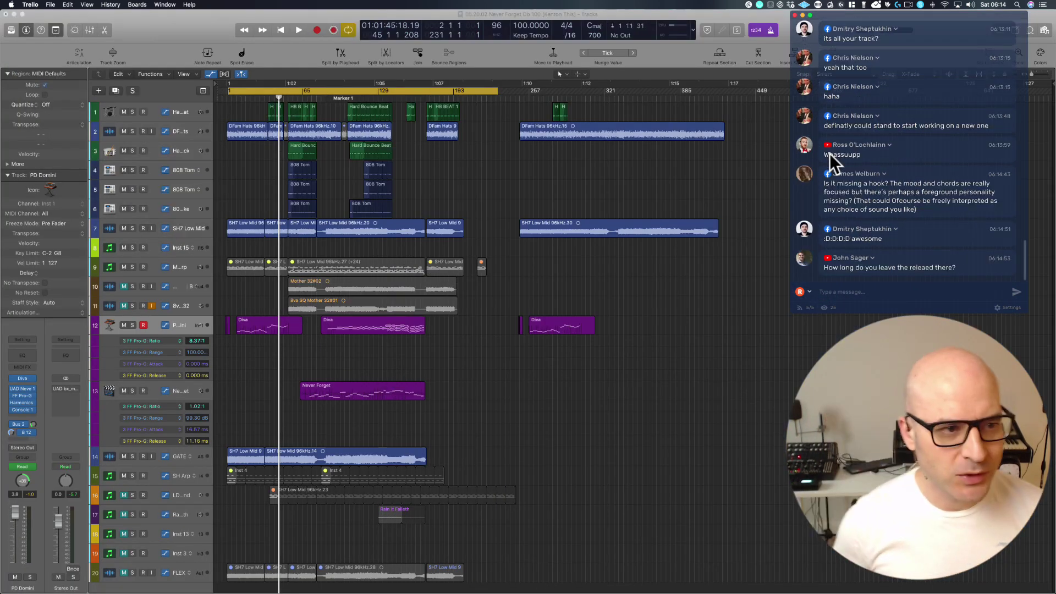
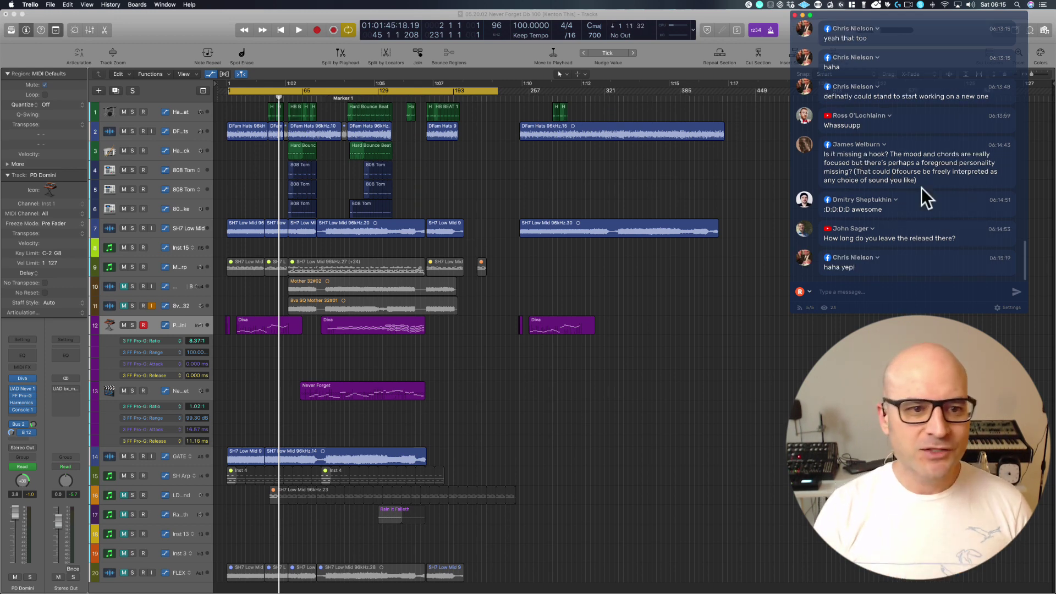
Set the cycle range to the SH7 Low Mid region from bar 53 to 65 in the original arrangement.
click(294, 91)
drag(285, 91, 337, 86)
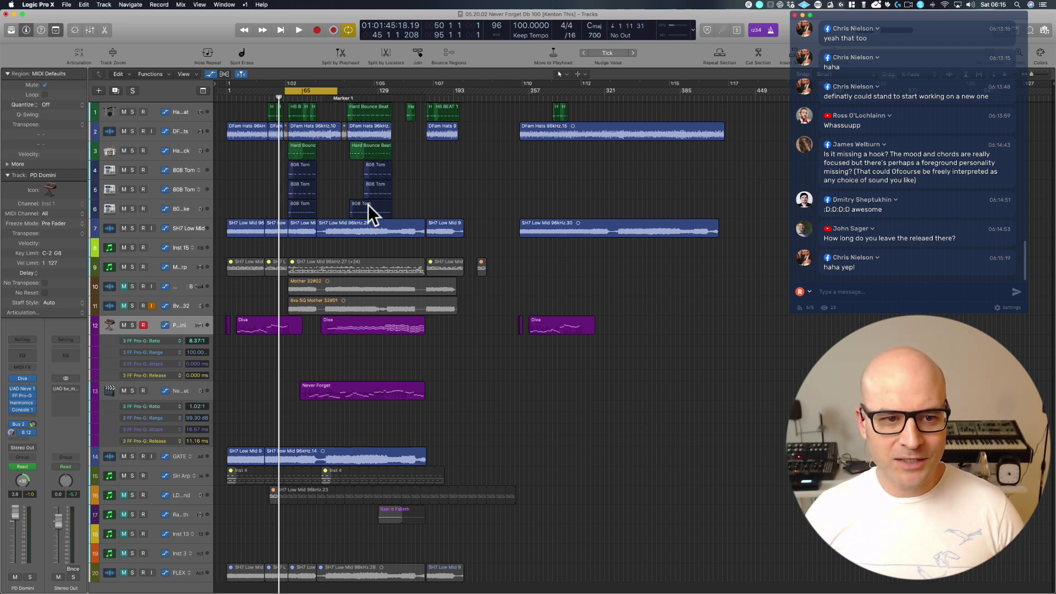
click(299, 233)
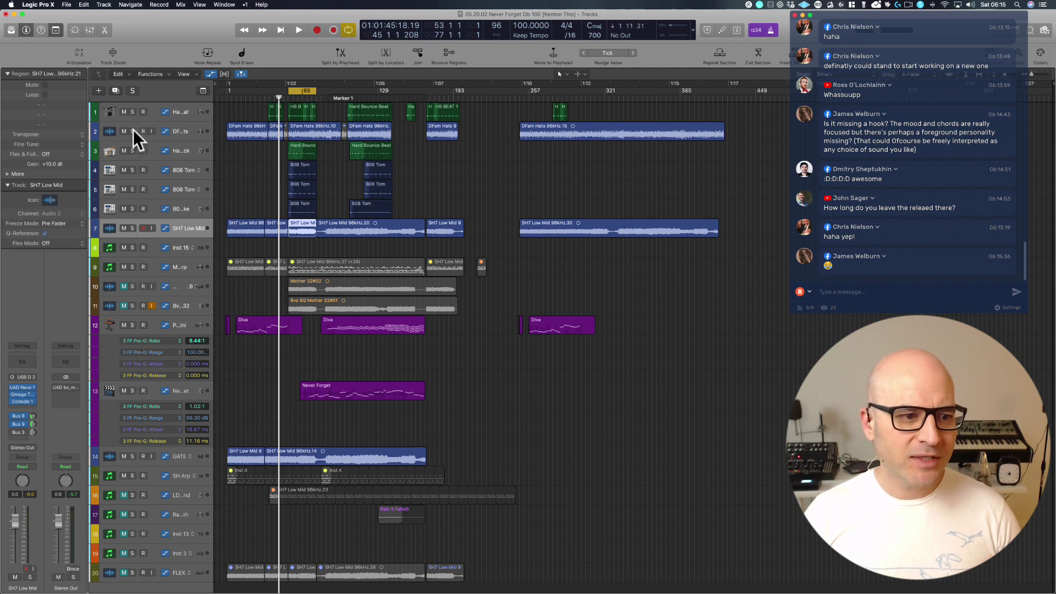
Pick out the first long Diva region, the Never Forget region and the SH7 Low Mid regions of the original arrangement in turn.
mouse_move(132, 131)
mouse_down()
mouse_move(134, 212)
mouse_move(133, 135)
mouse_up()
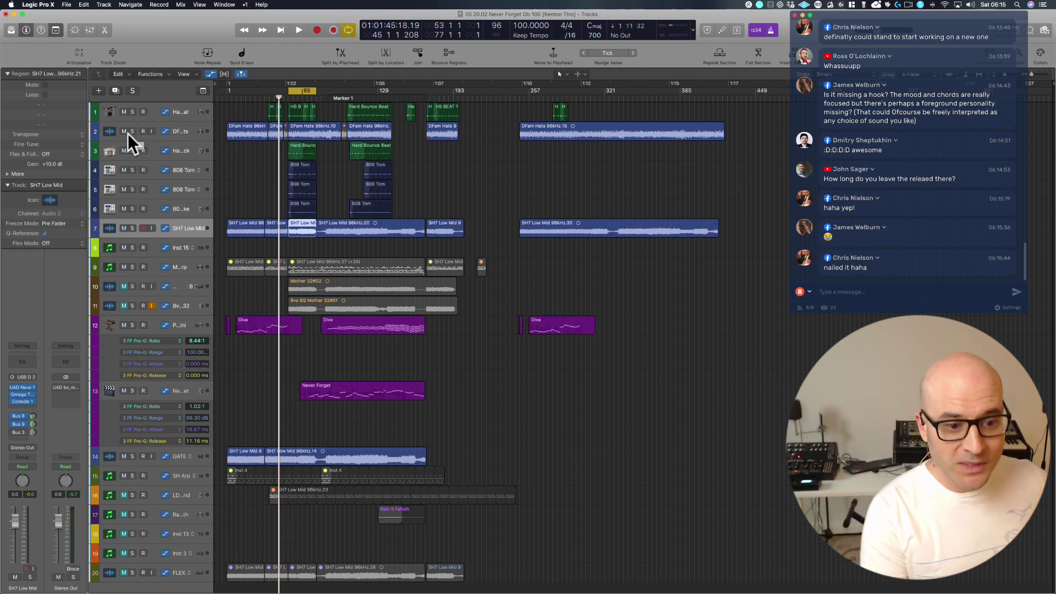
click(440, 330)
click(255, 323)
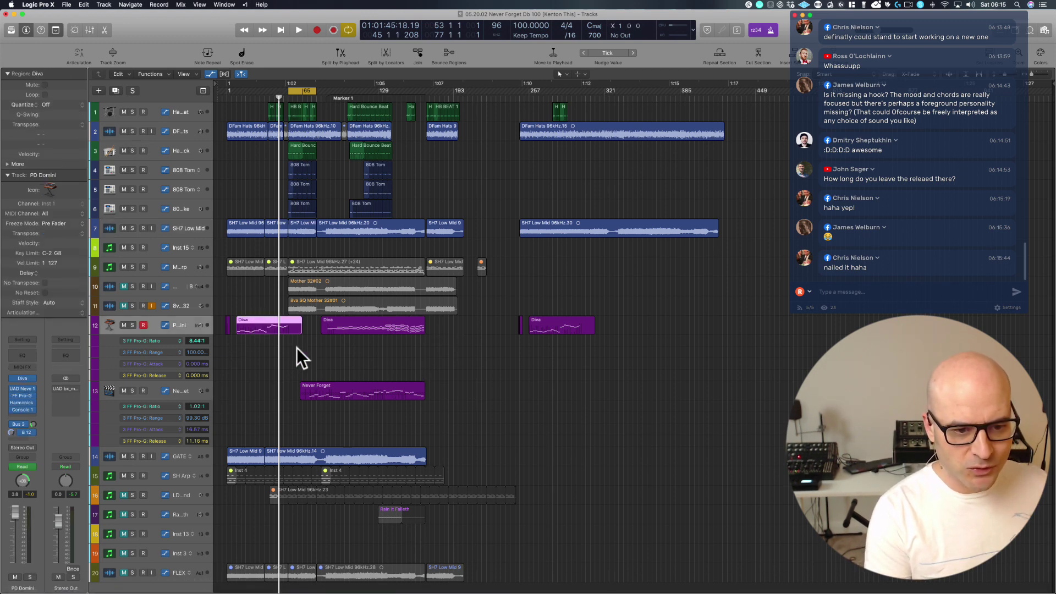
click(338, 391)
click(261, 322)
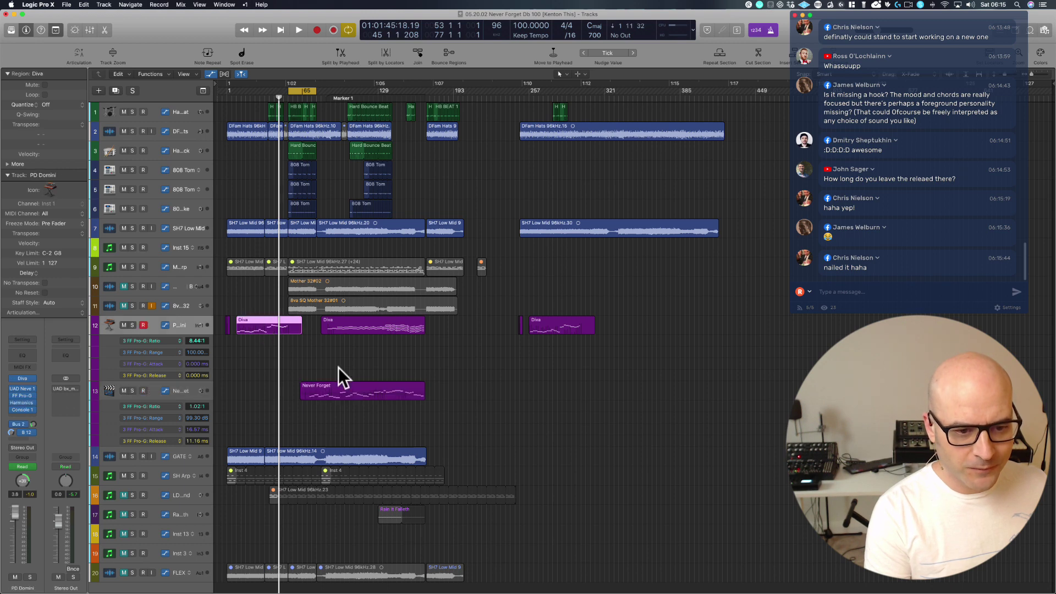
click(336, 393)
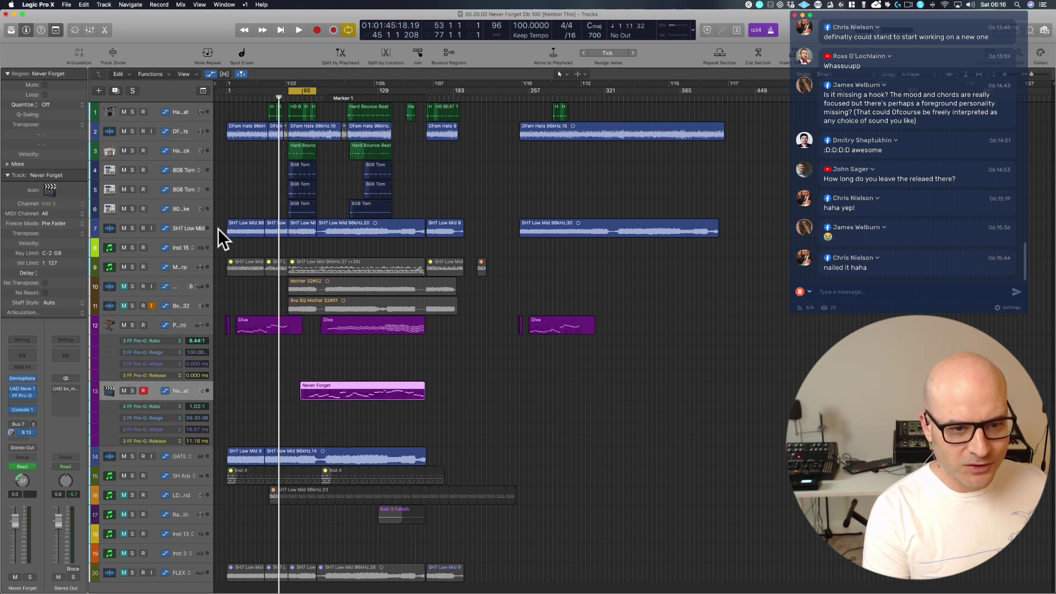
drag(219, 229, 481, 229)
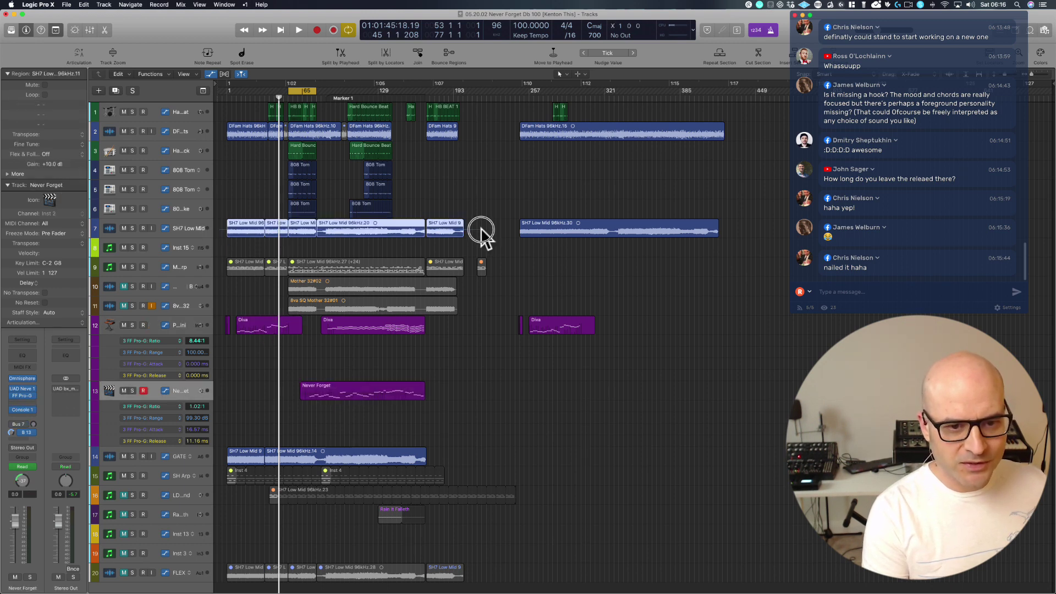
click(440, 169)
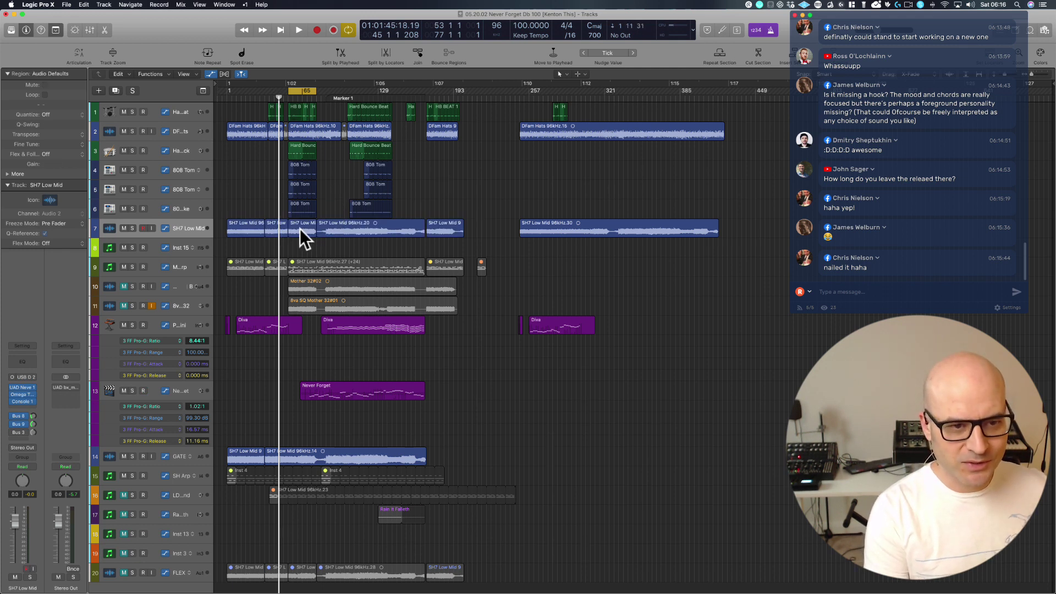
Solo the SH7 Low Mid and Hard Bounce Beat tracks and play from bar 53, moving the cycle range to start at bar 65.
click(132, 227)
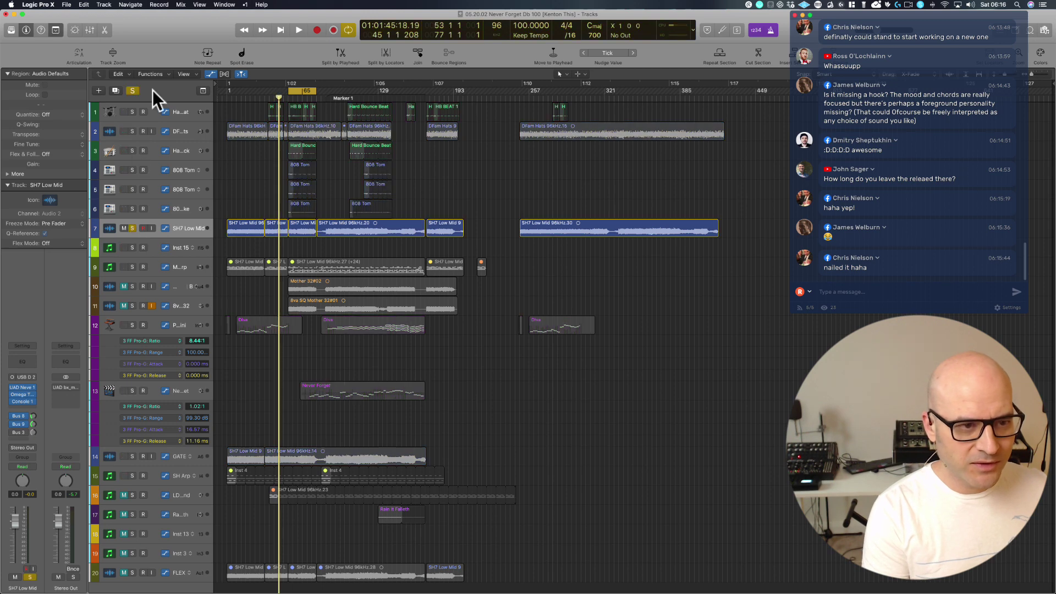
click(132, 112)
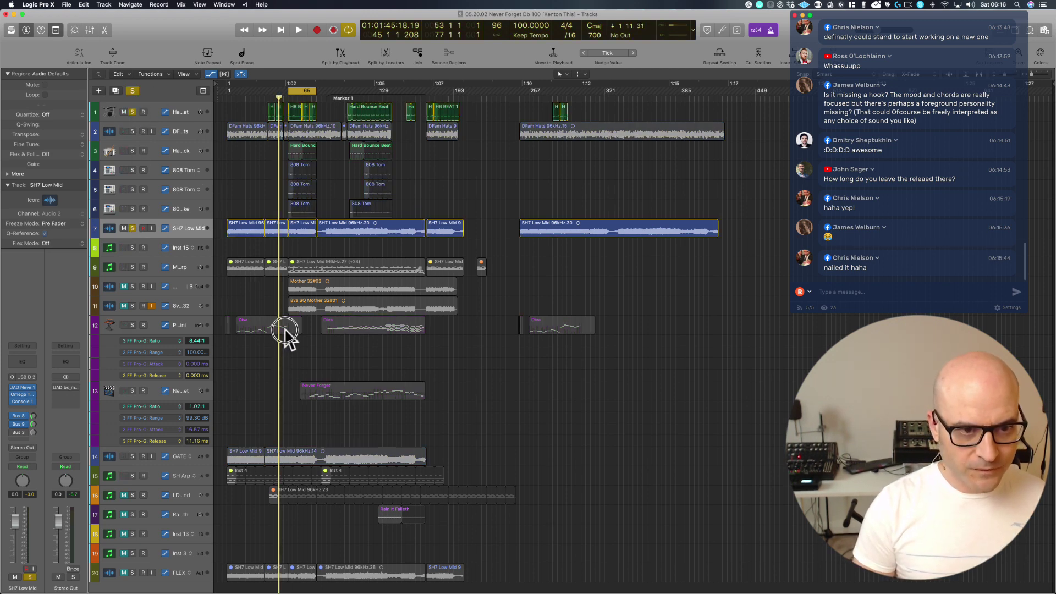
drag(284, 333, 577, 97)
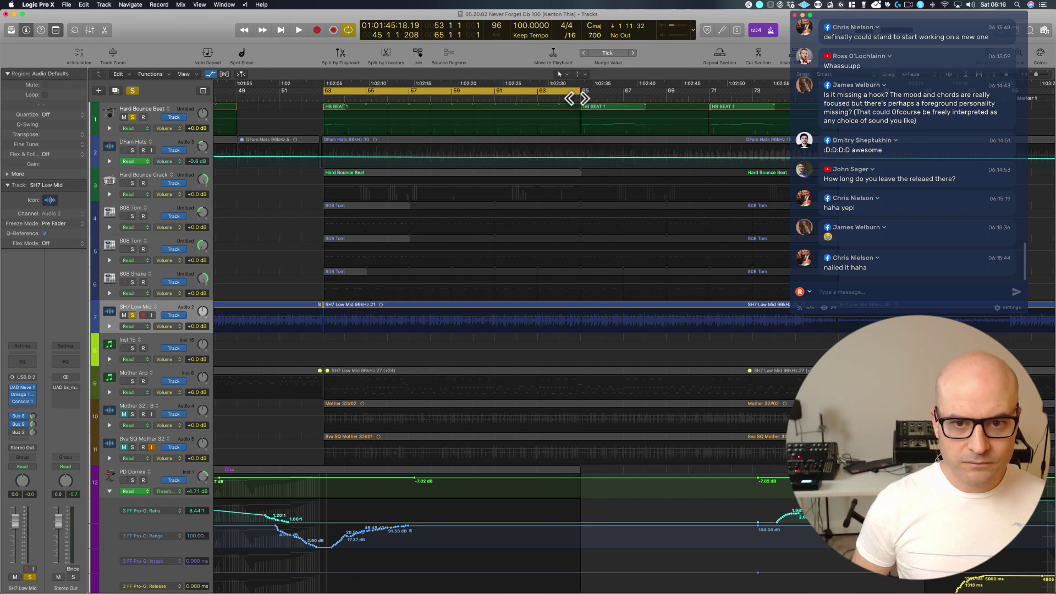
key(space)
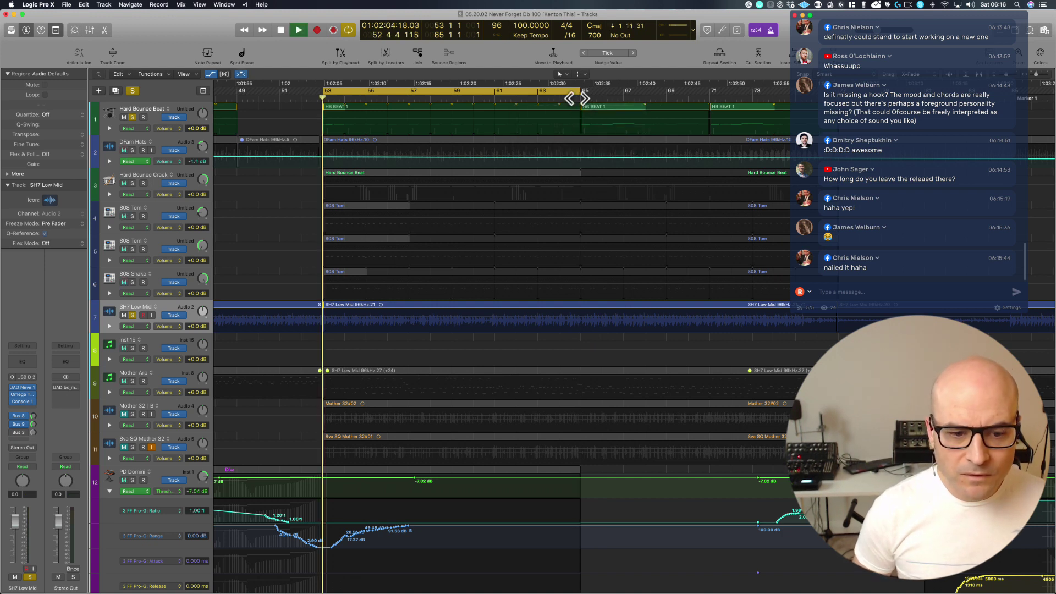
drag(468, 89, 723, 83)
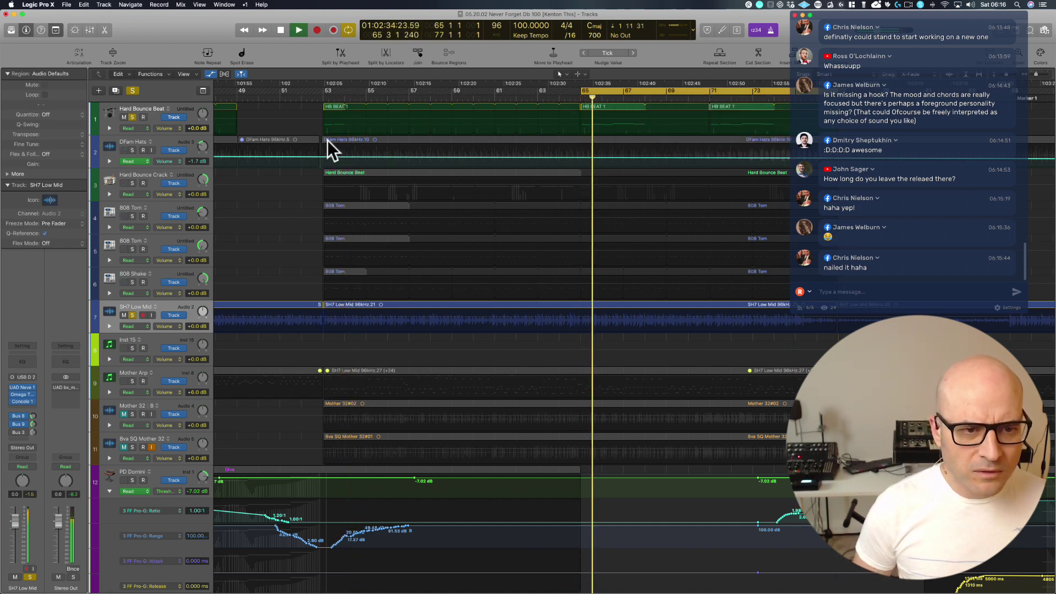
Set the cycle range to the long Hard Bounce Beat region at bar 103, play its opening and stop.
ctrl+alt+click(293, 106)
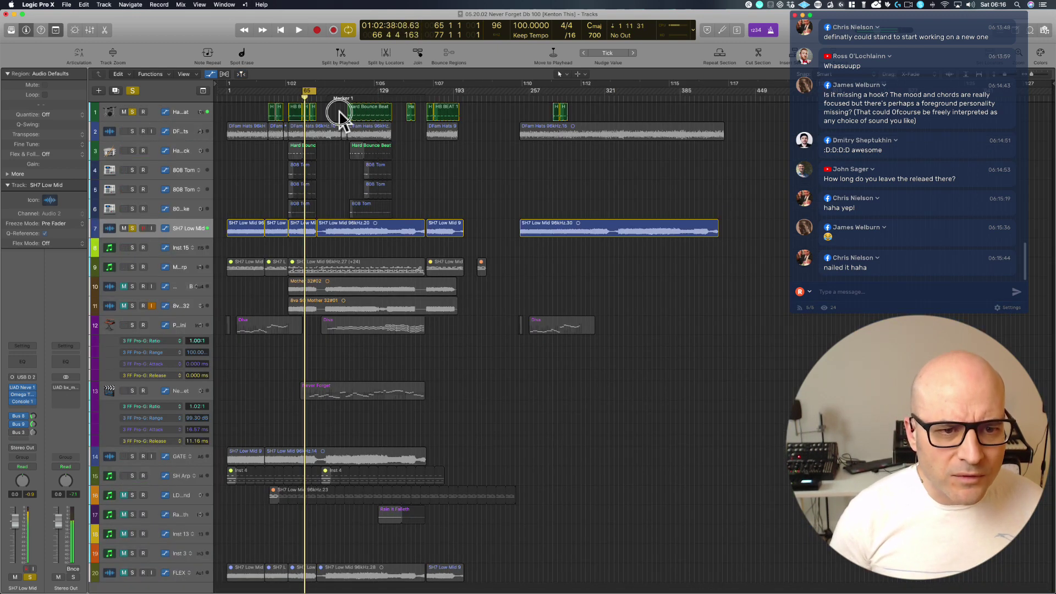
click(366, 113)
key(u)
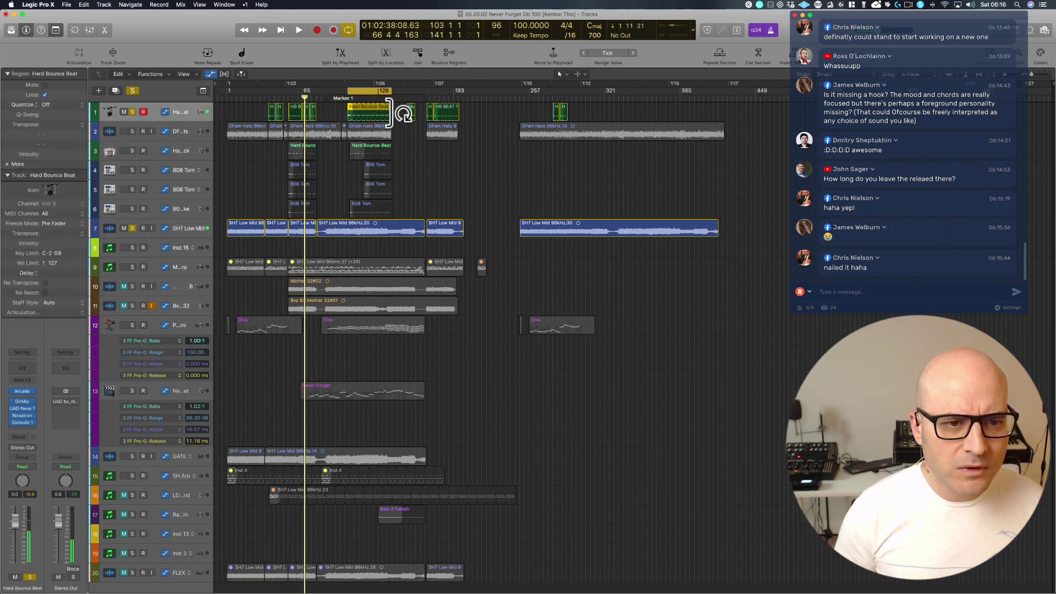
key(space)
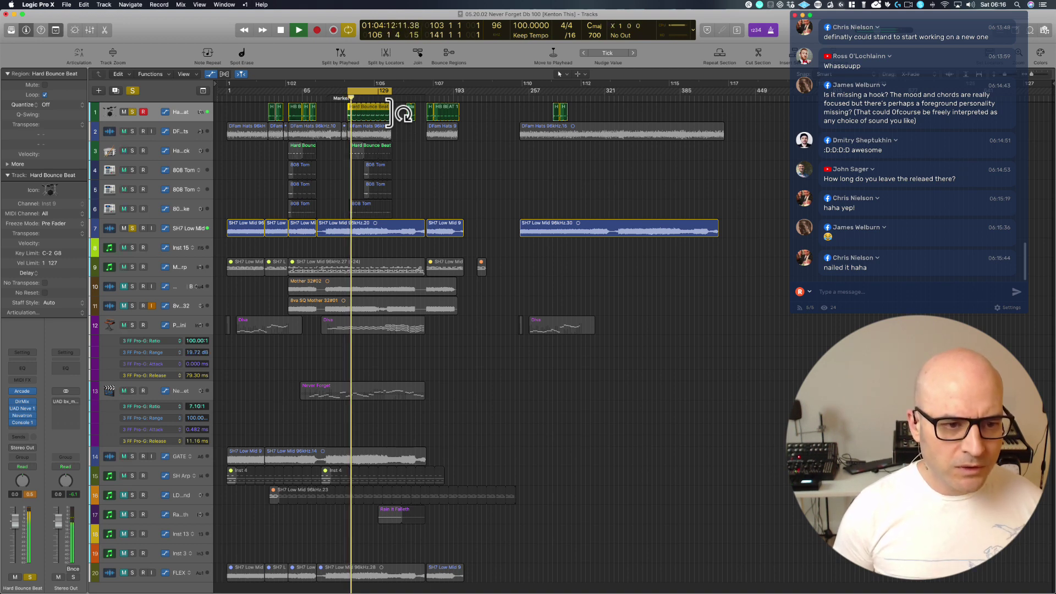
key(space)
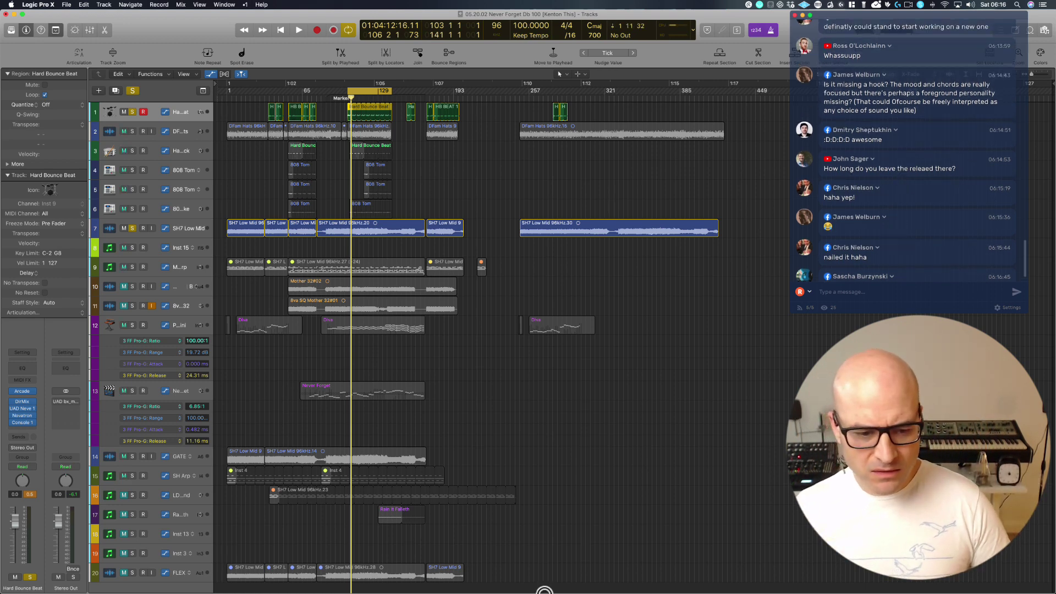
Switch to the Trello board briefly, return to Logic Pro and deselect all regions.
mouse_move(98, 591)
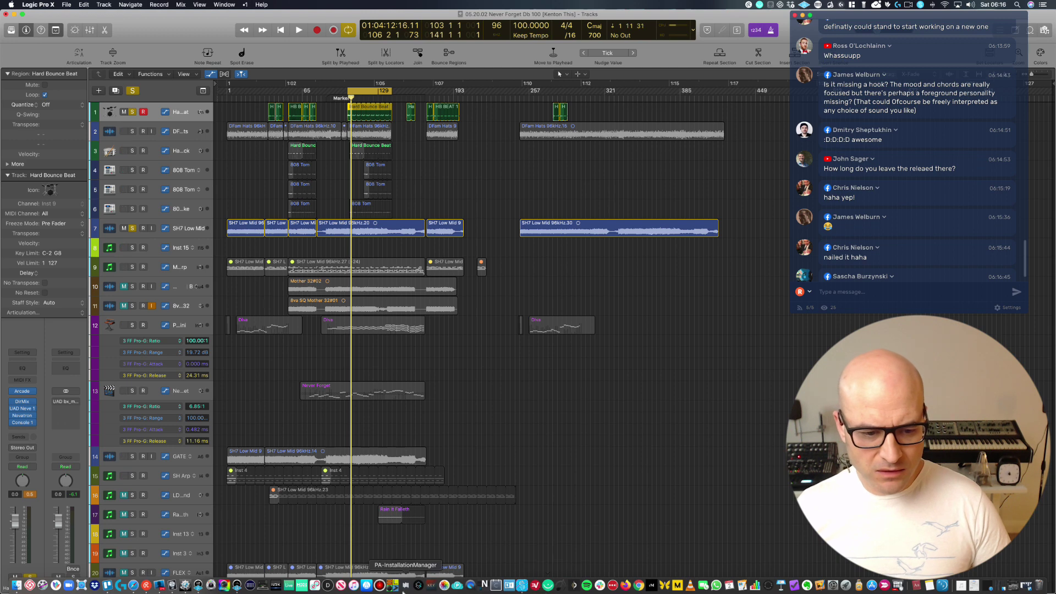
click(108, 586)
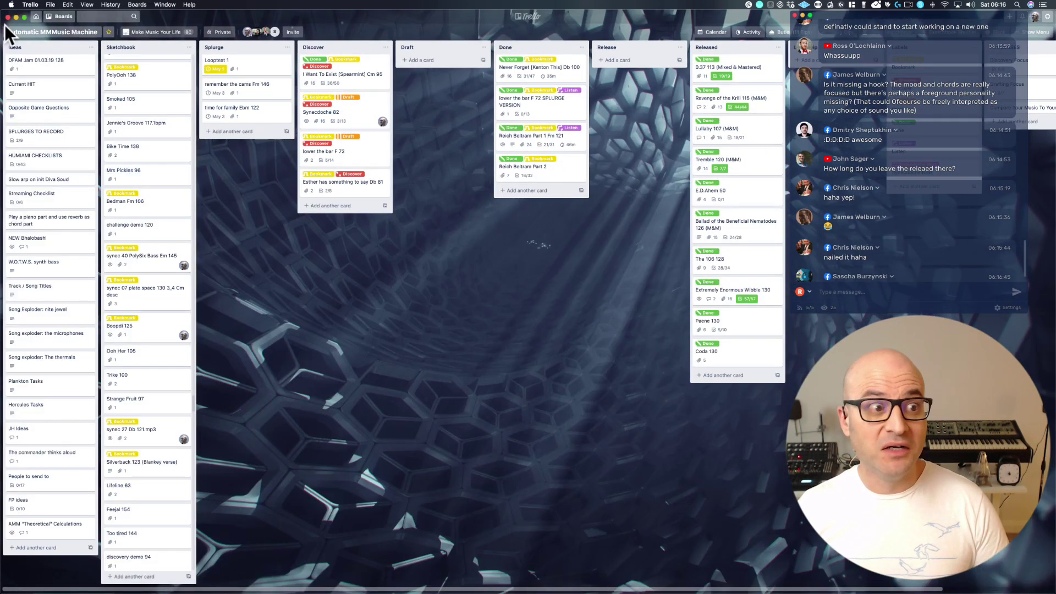
click(17, 17)
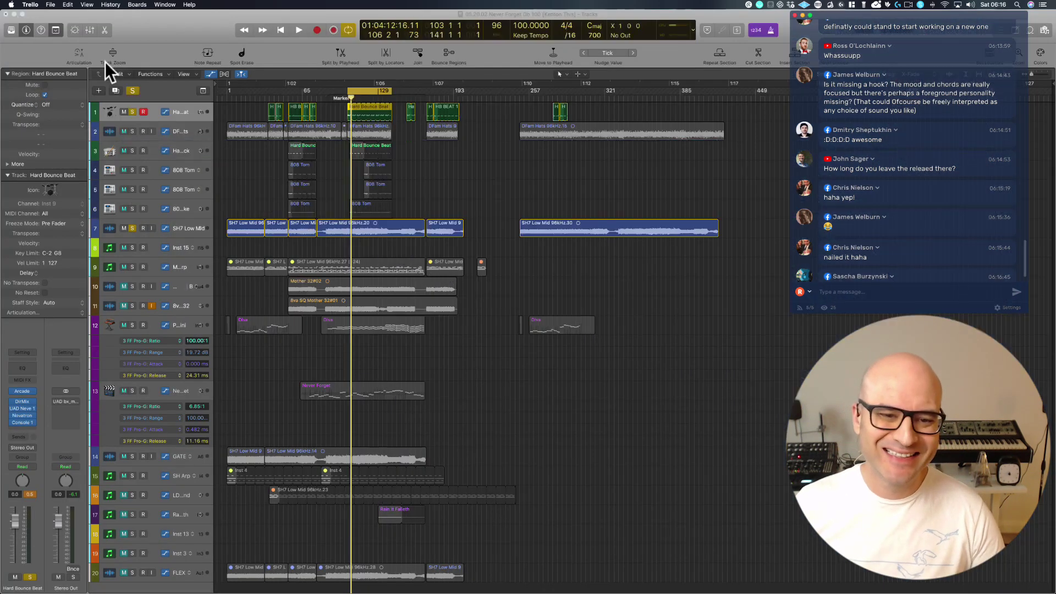
click(421, 167)
click(420, 167)
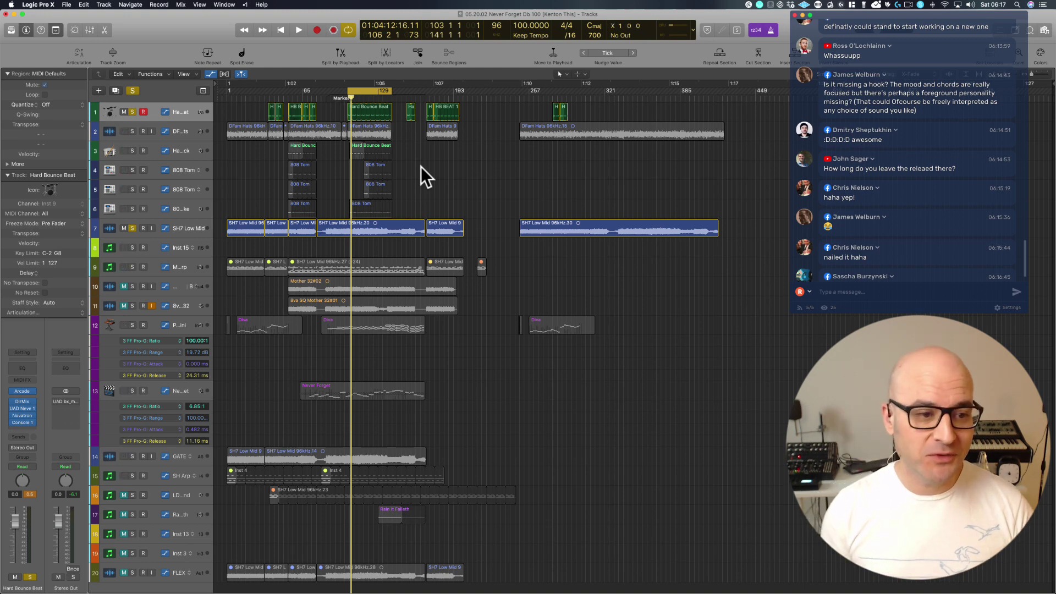
Clear all solos and select every region of the reworked arrangement that starts shortly before bar 257.
click(133, 90)
drag(246, 110, 737, 99)
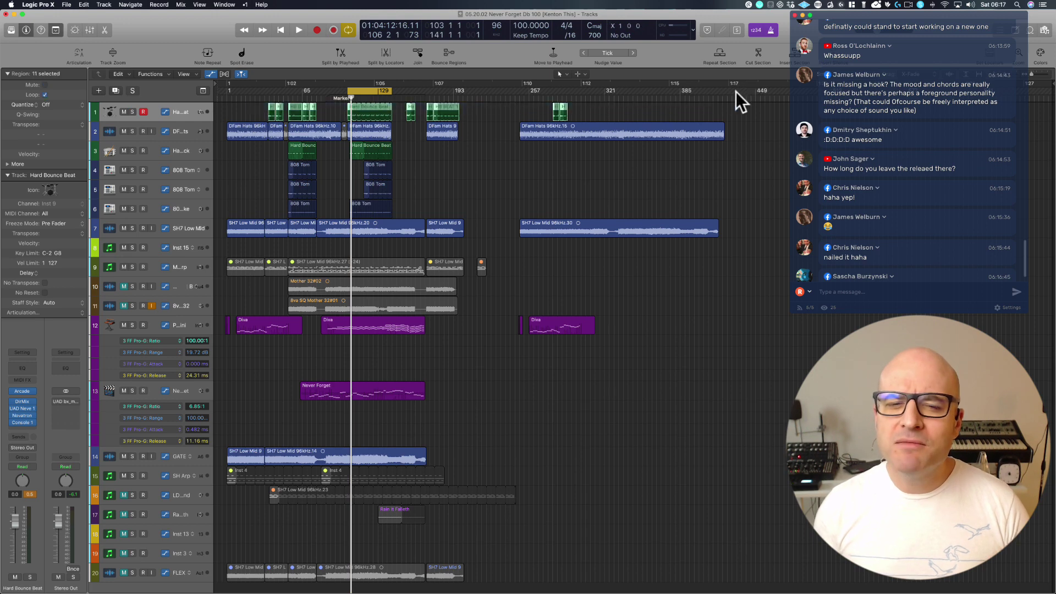
drag(518, 116, 704, 318)
click(723, 352)
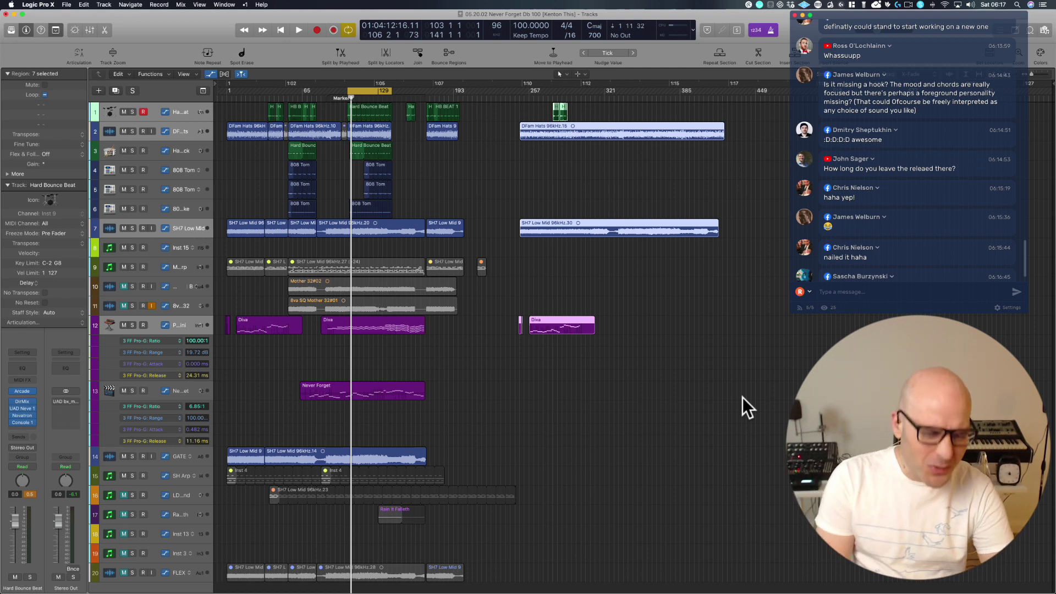
mouse_move(171, 589)
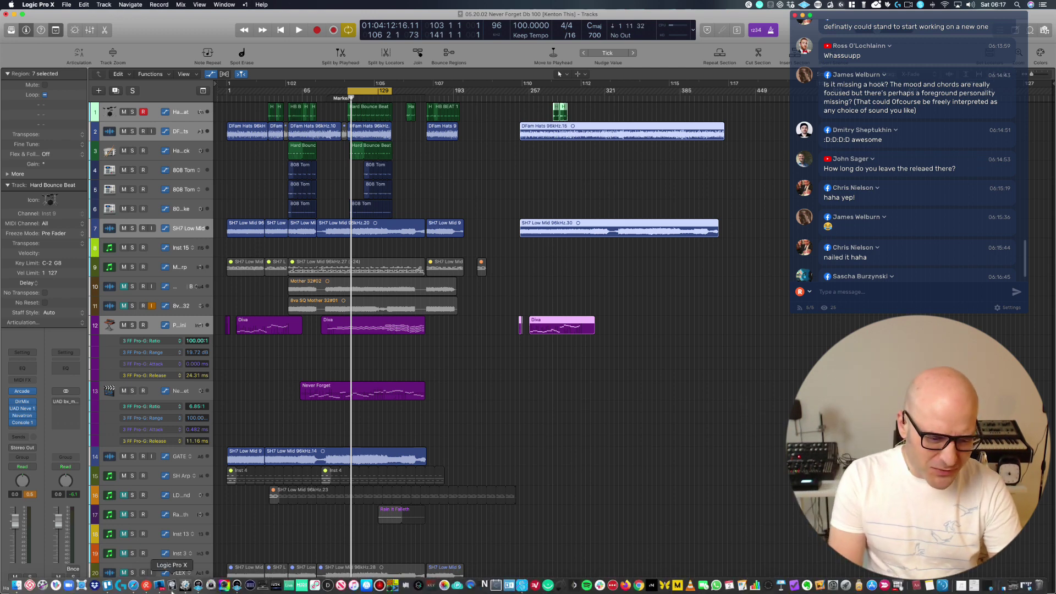
Switch to Trello, review the board across to the Released list, read the latest chat messages and return to Logic Pro.
click(108, 586)
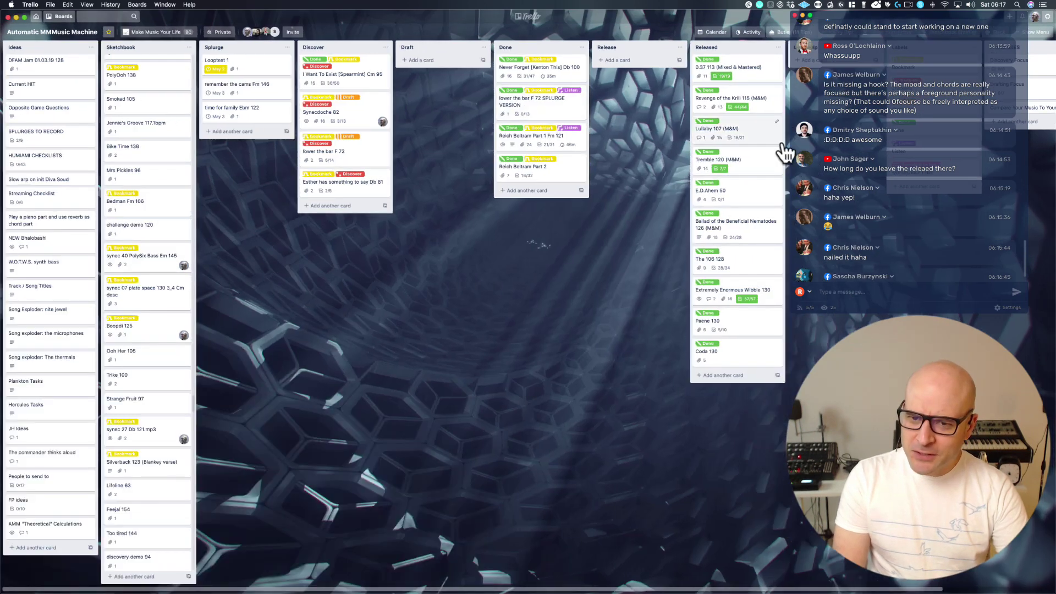
scroll(744, 154, right, 5)
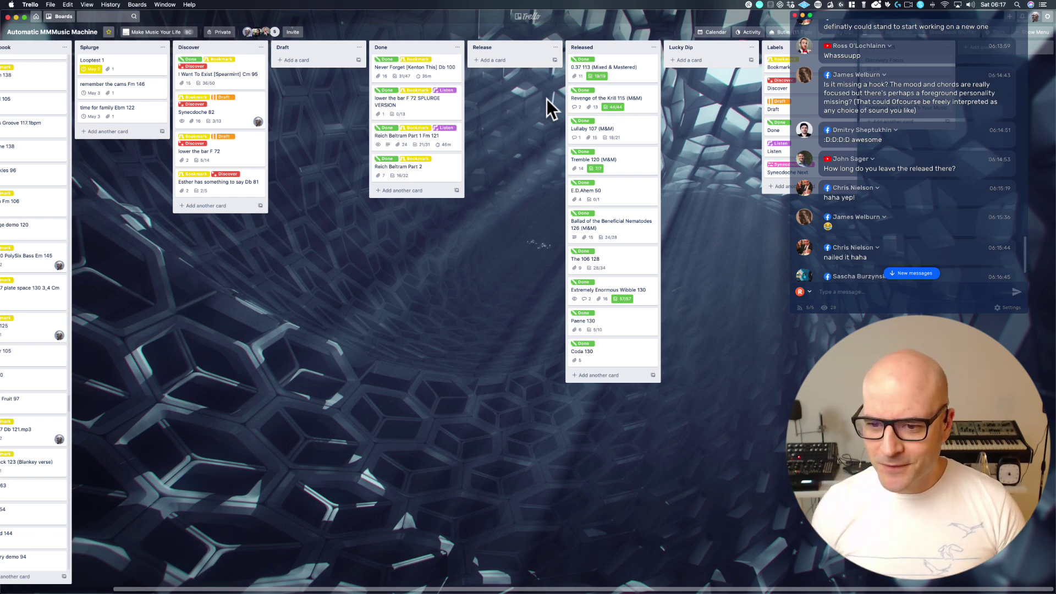
scroll(902, 253, down, 2)
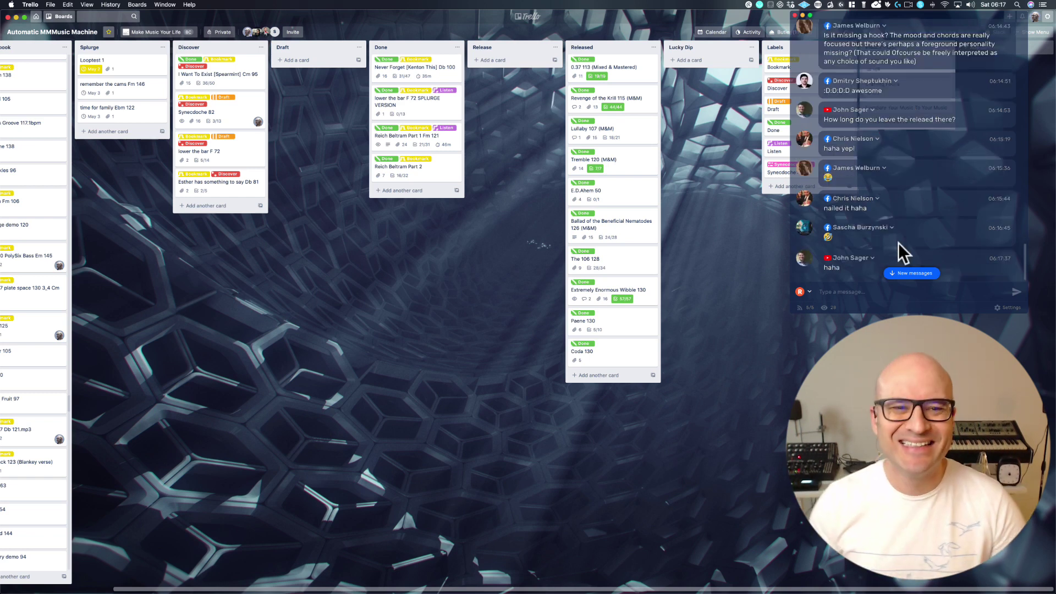
click(16, 17)
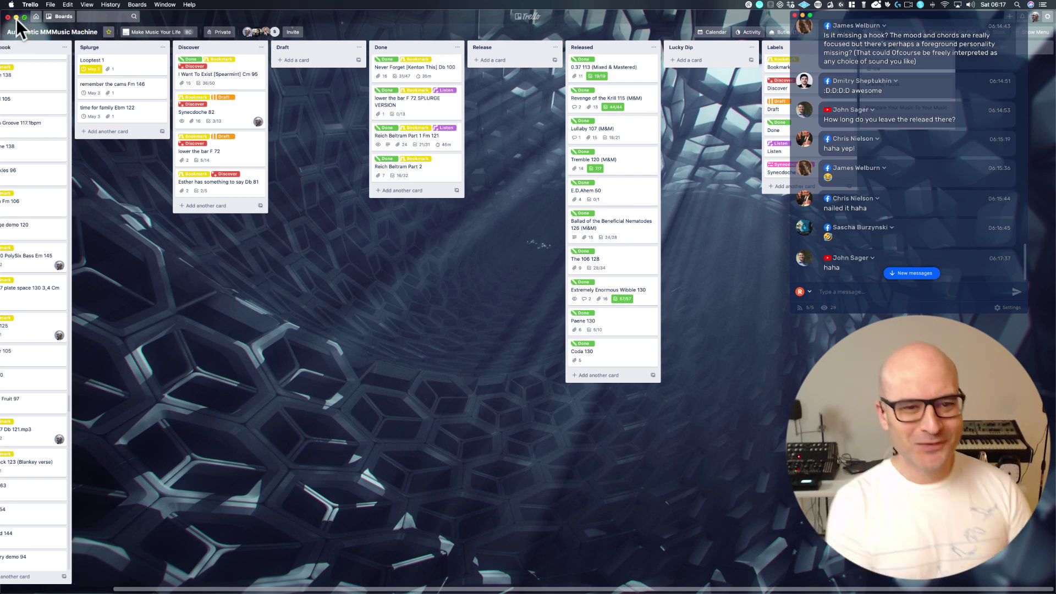
click(472, 428)
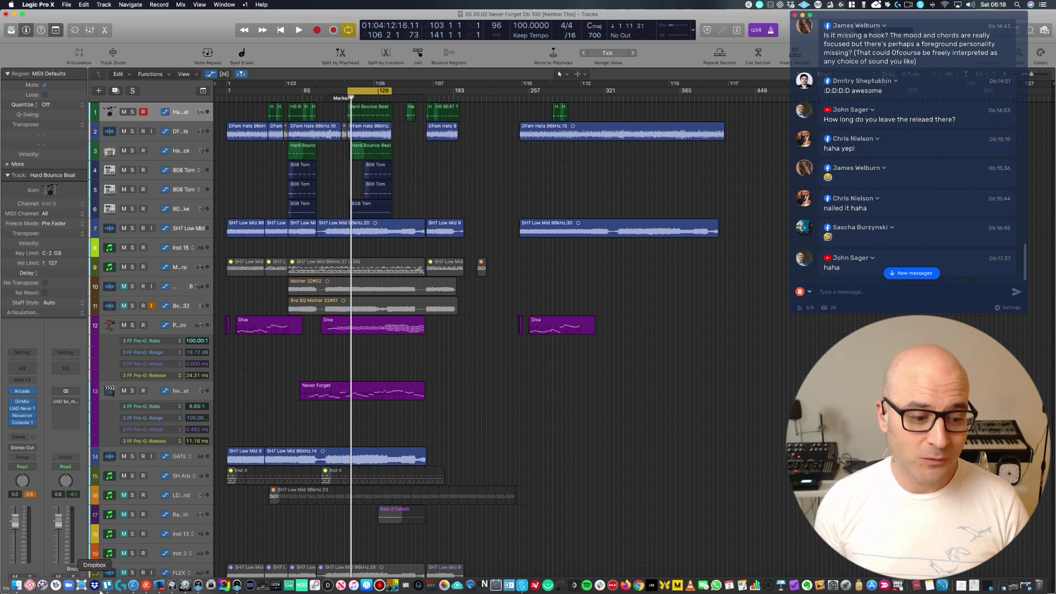
Switch to Trello, read the Current HIT card in the Ideas list, close it and return to Logic Pro.
click(108, 587)
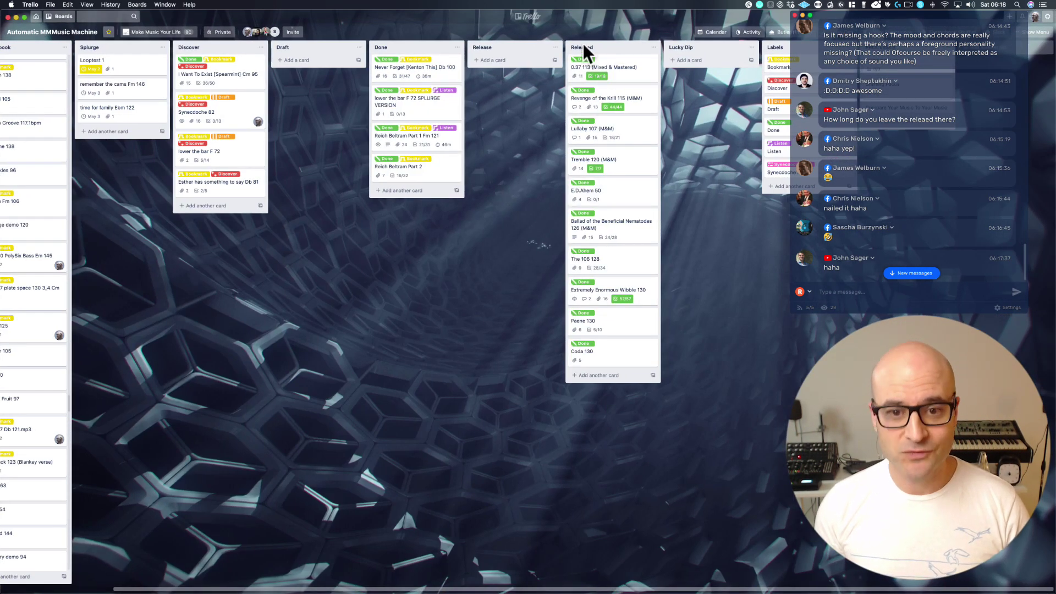
scroll(55, 460, left, 5)
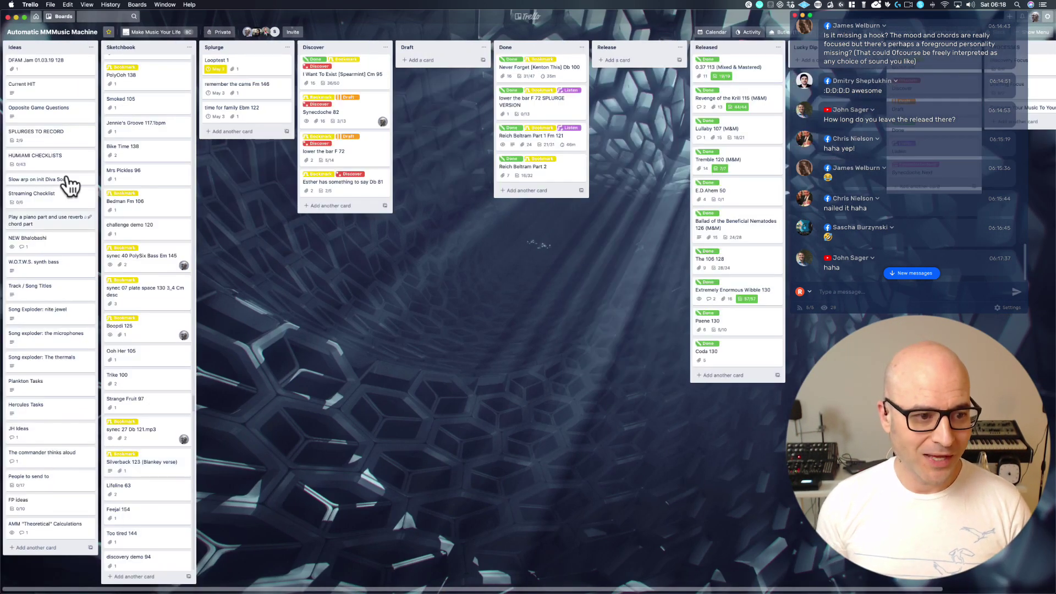
click(30, 85)
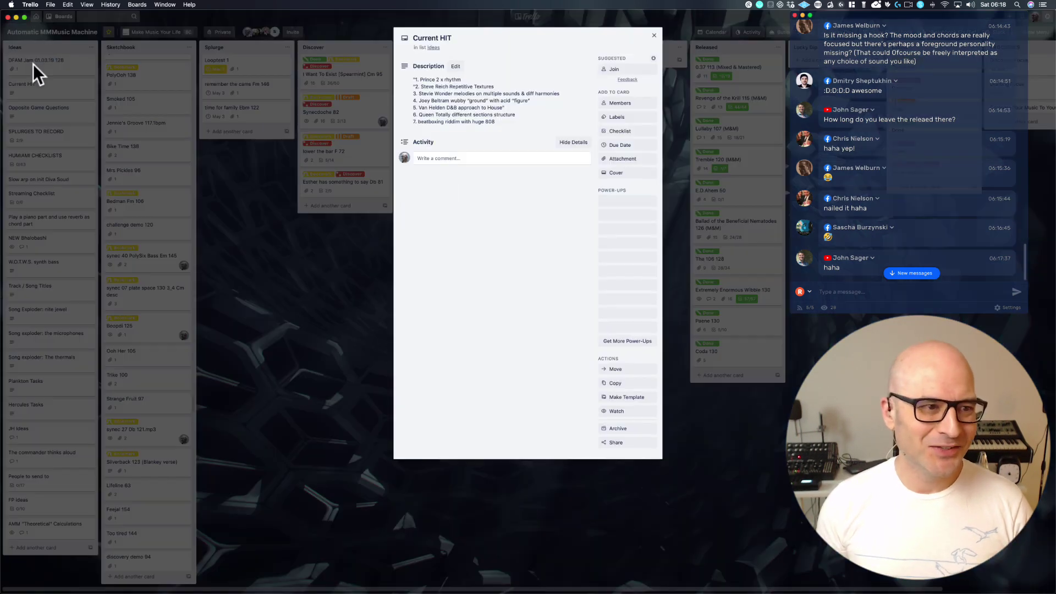
click(283, 231)
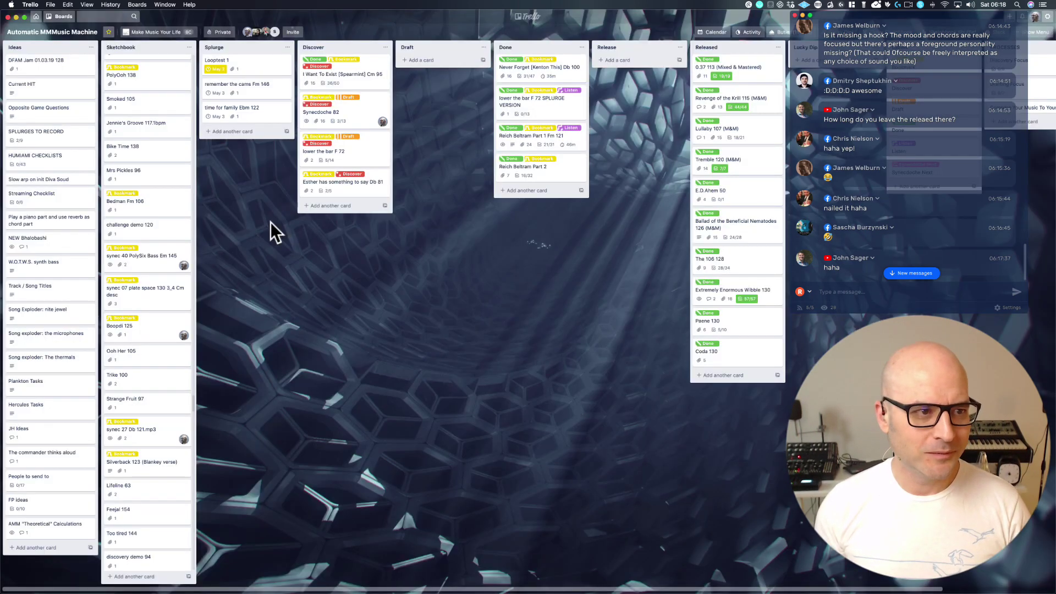
click(17, 17)
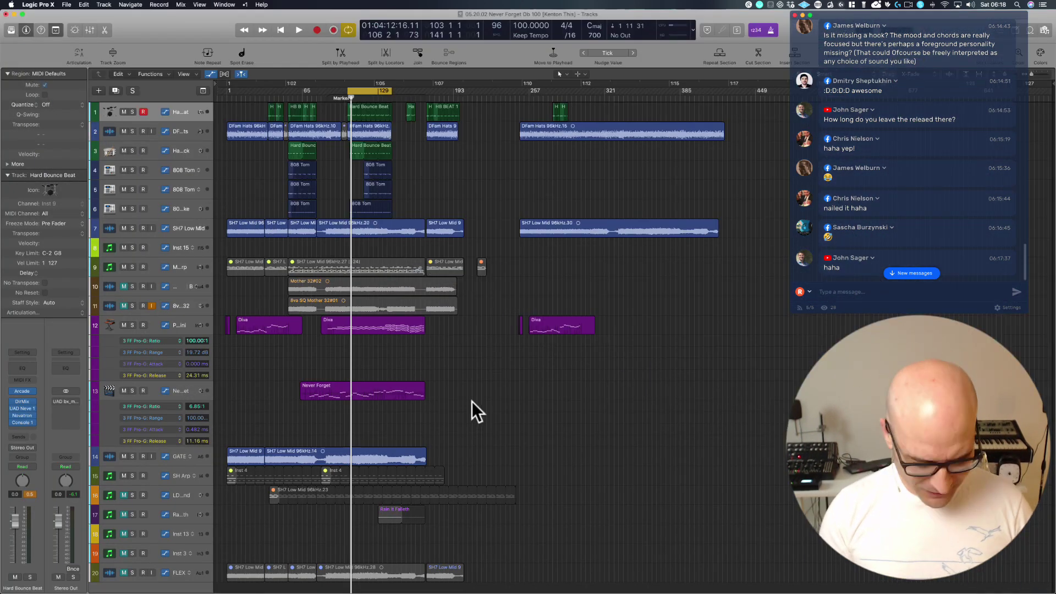
On Trello's Never Forget card, complete the original SH7 part item, move the contrasting percussive phrases item above the low bass tom, and return to Logic Pro.
mouse_move(163, 592)
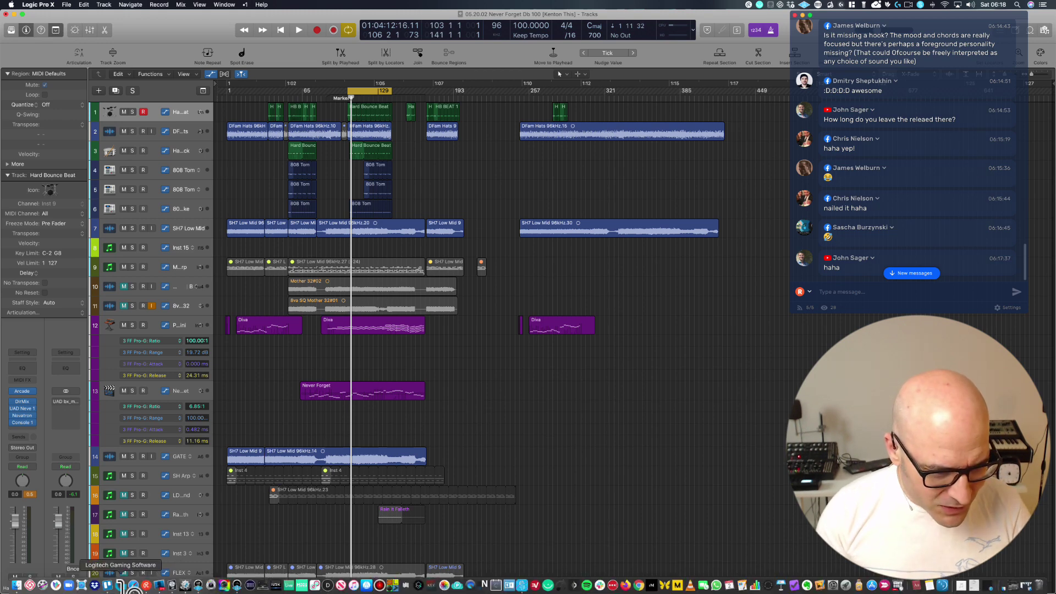
click(107, 585)
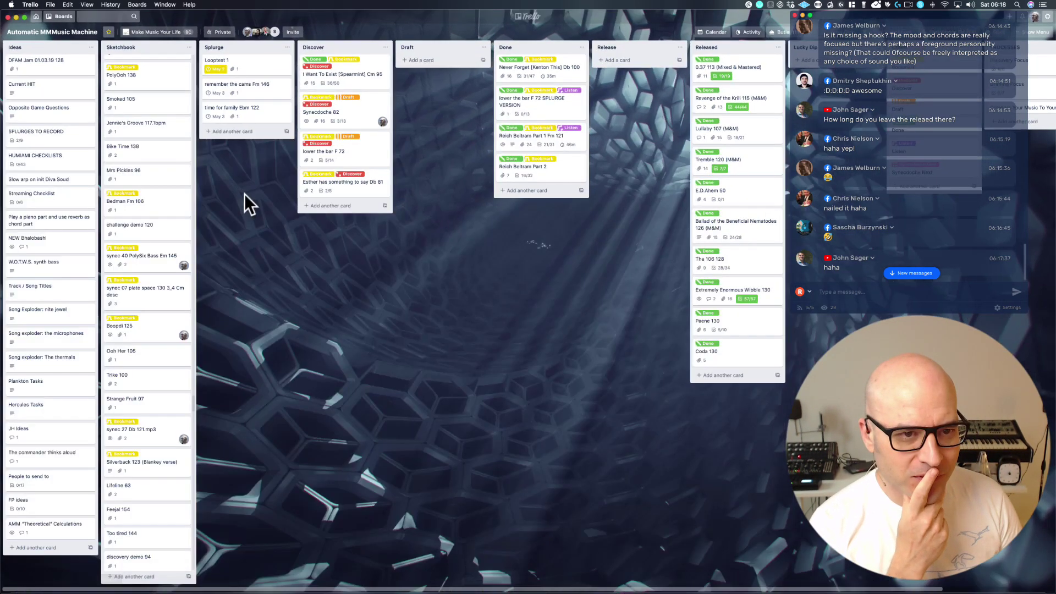
click(543, 77)
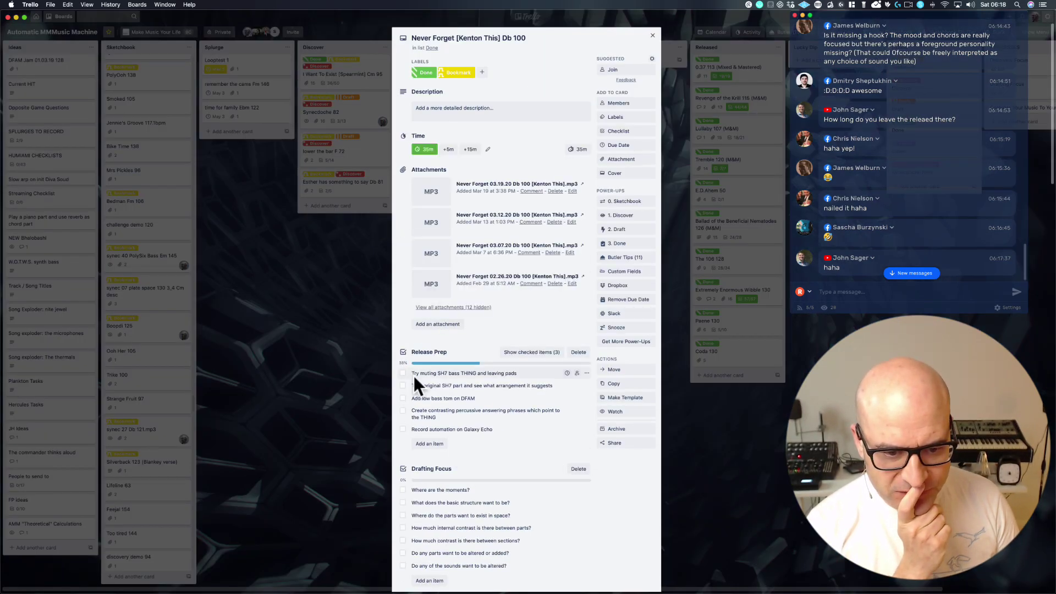
click(402, 386)
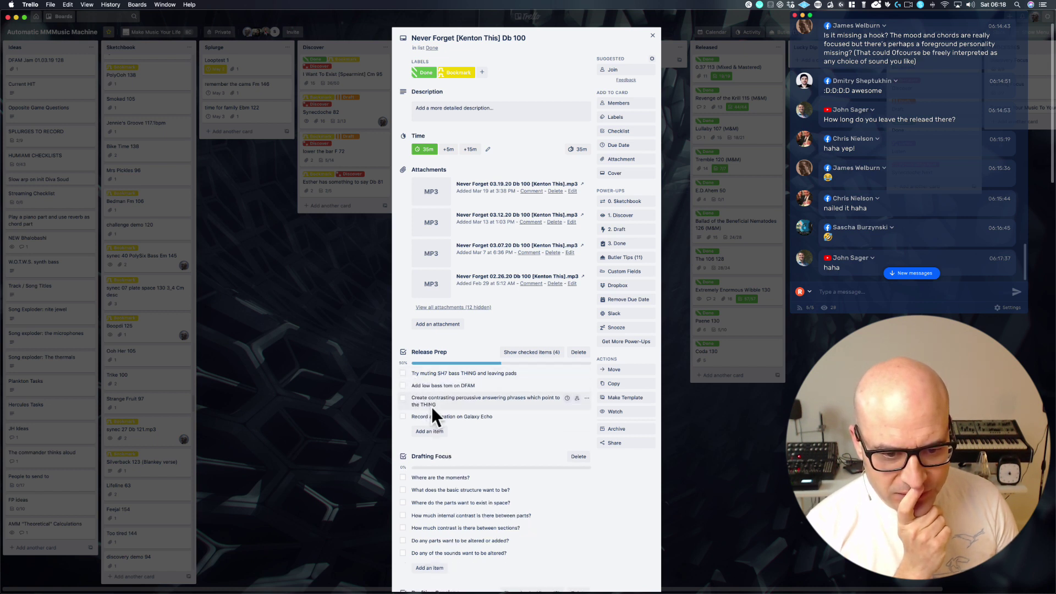
drag(432, 407, 431, 393)
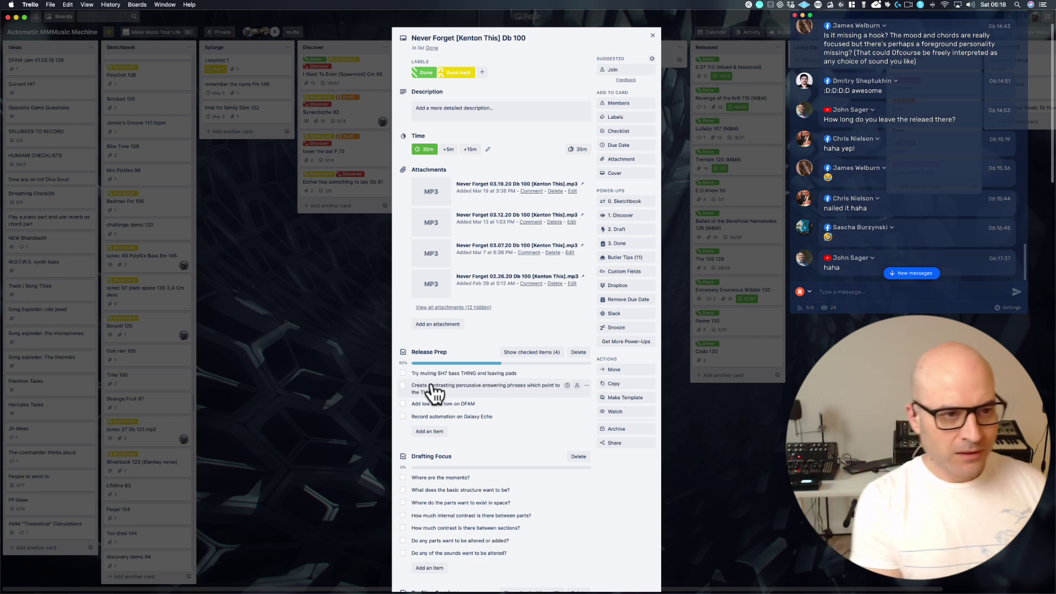
click(16, 18)
click(297, 506)
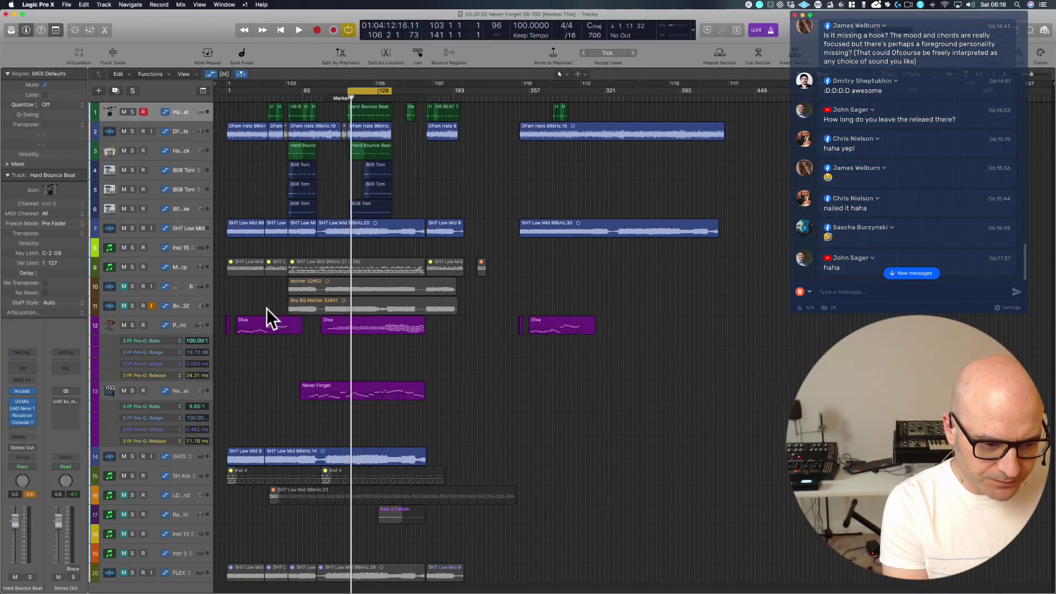
Set the cycle range from bar 117 to bar 141, covering the 808 Tom regions.
scroll(267, 308, down, 2)
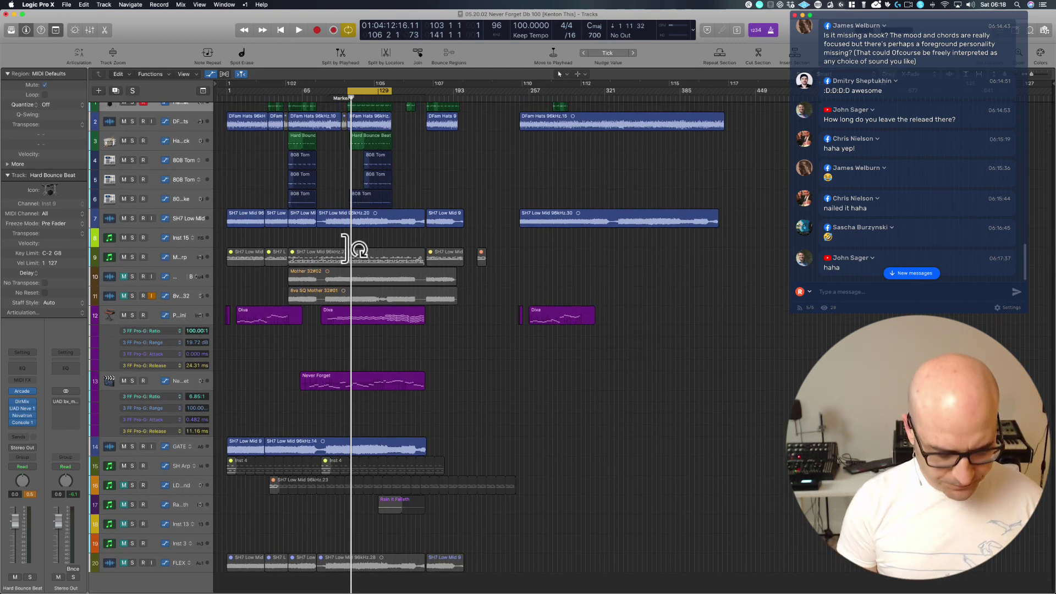
drag(326, 331, 437, 28)
scroll(405, 109, right, 5)
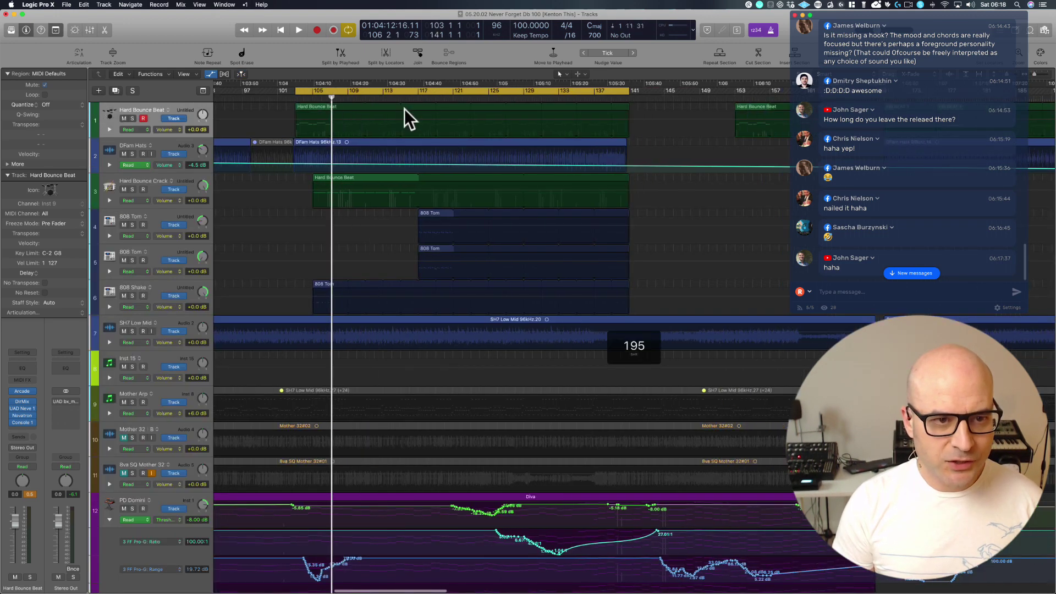
click(325, 94)
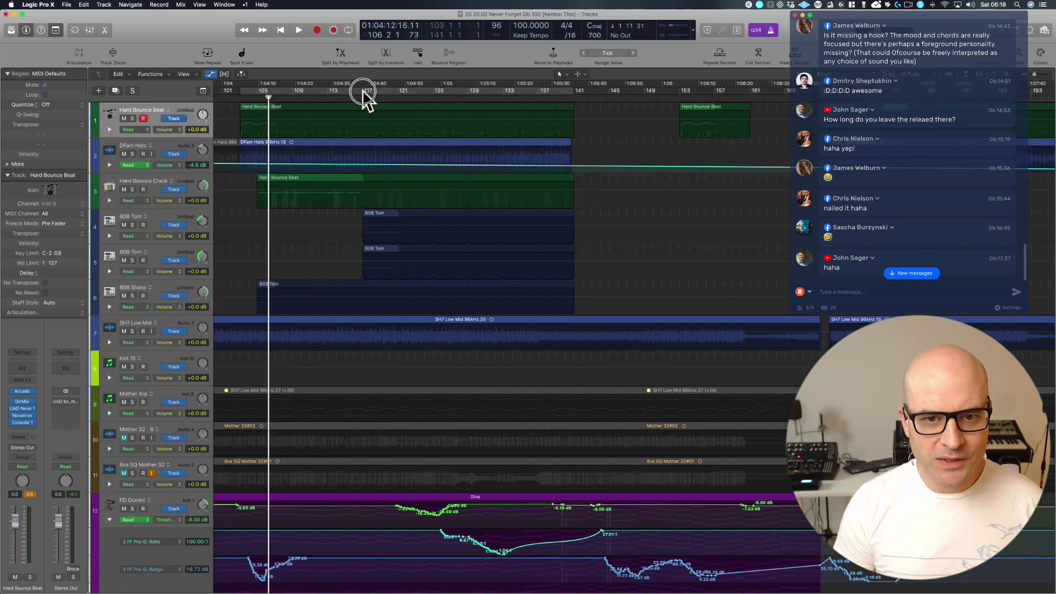
drag(366, 93, 574, 94)
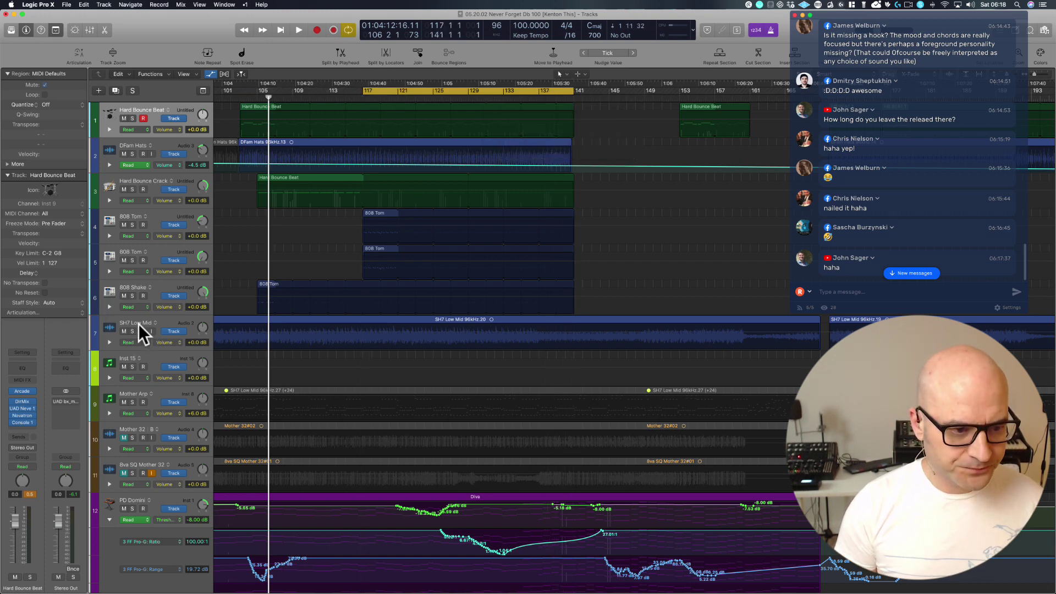
Mute the tracks together and unmute only SH7 Low Mid and Hard Bounce Beat.
alt+click(124, 331)
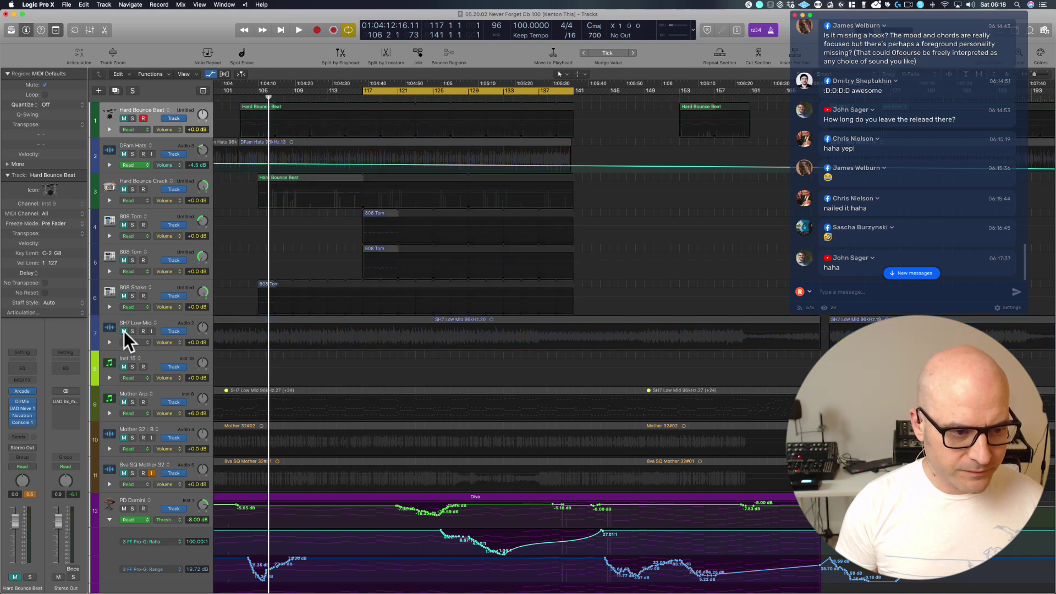
click(123, 118)
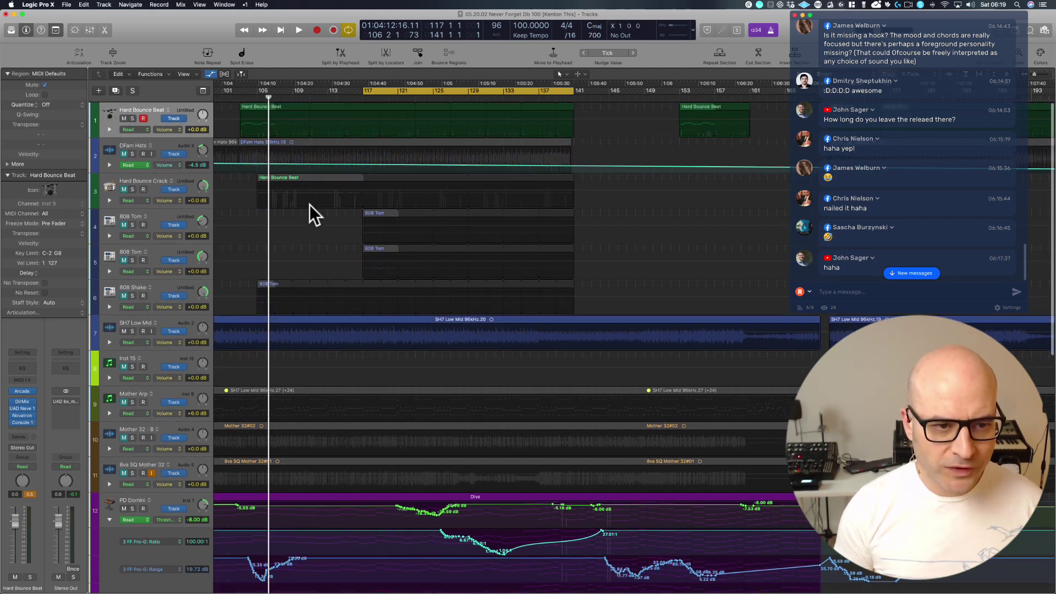
scroll(452, 246, left, 10)
scroll(452, 246, right, 6)
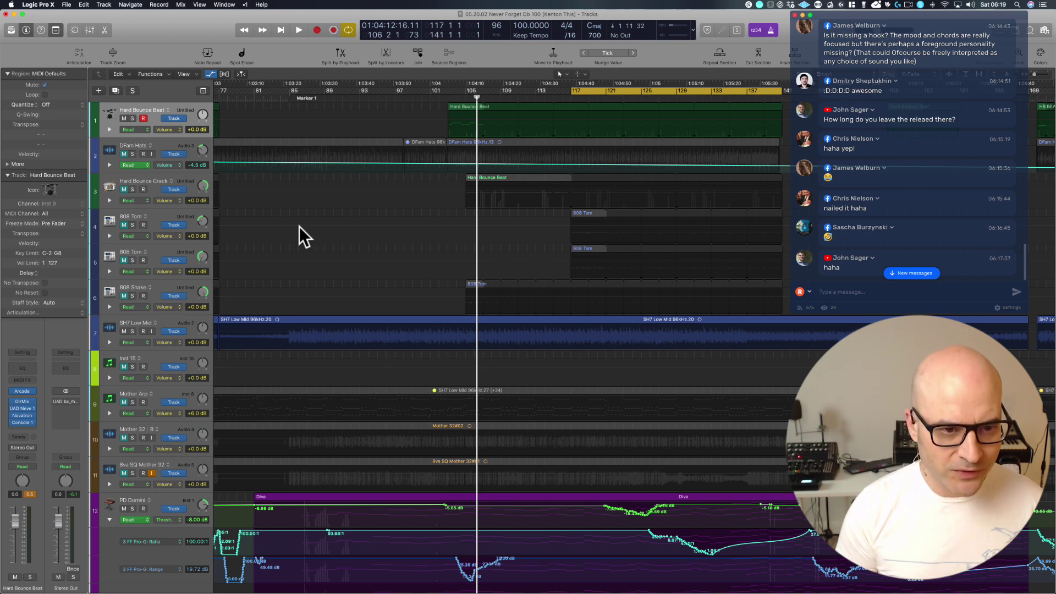
key(z)
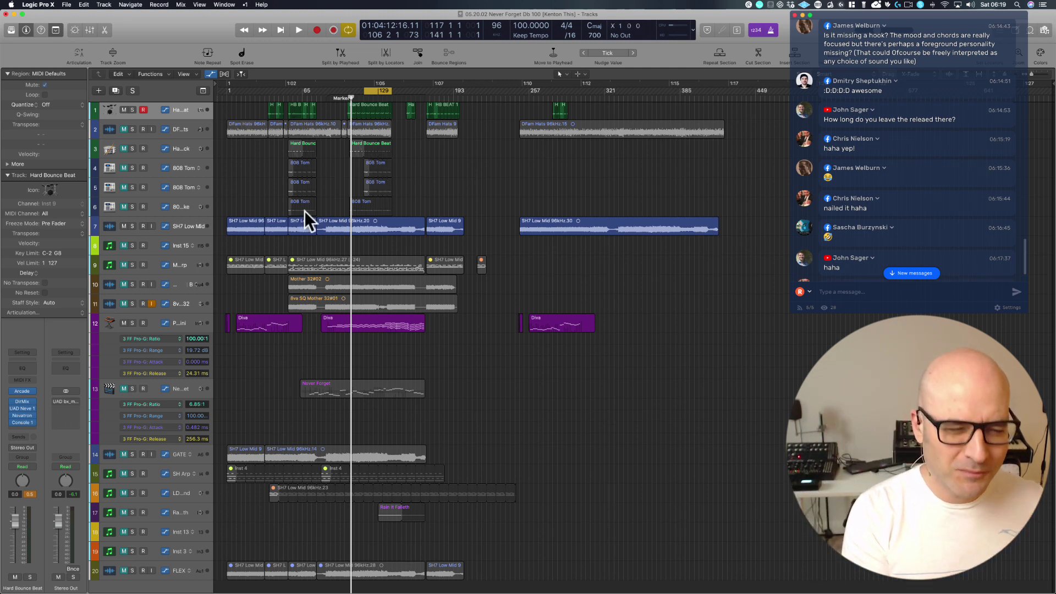
Select the two 808 Tom regions at bar 117 and the long SH7 Low Mid region beneath, and examine the cycle section up close.
drag(354, 165, 410, 190)
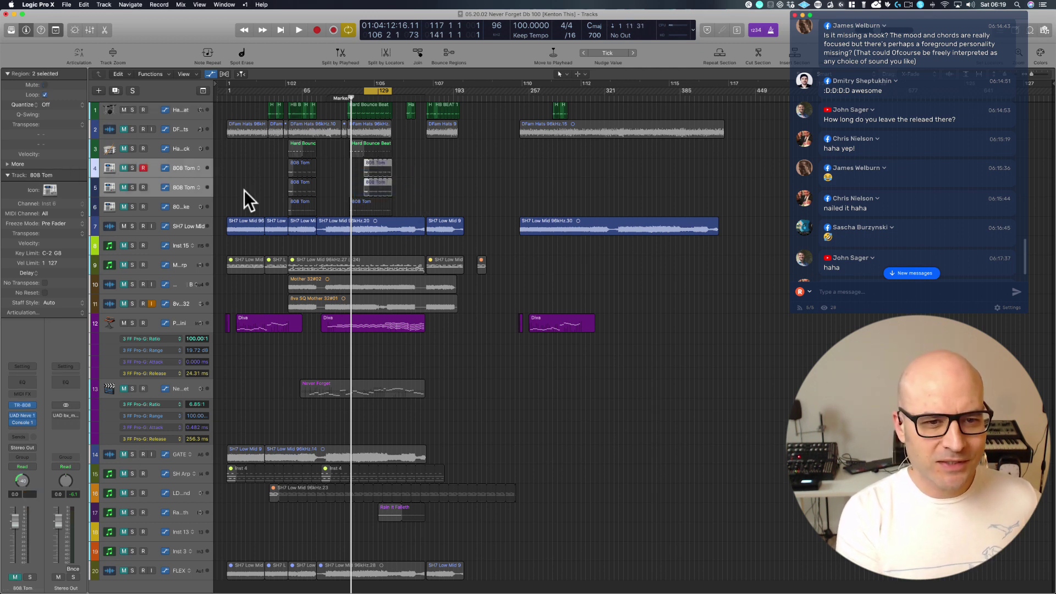
click(368, 220)
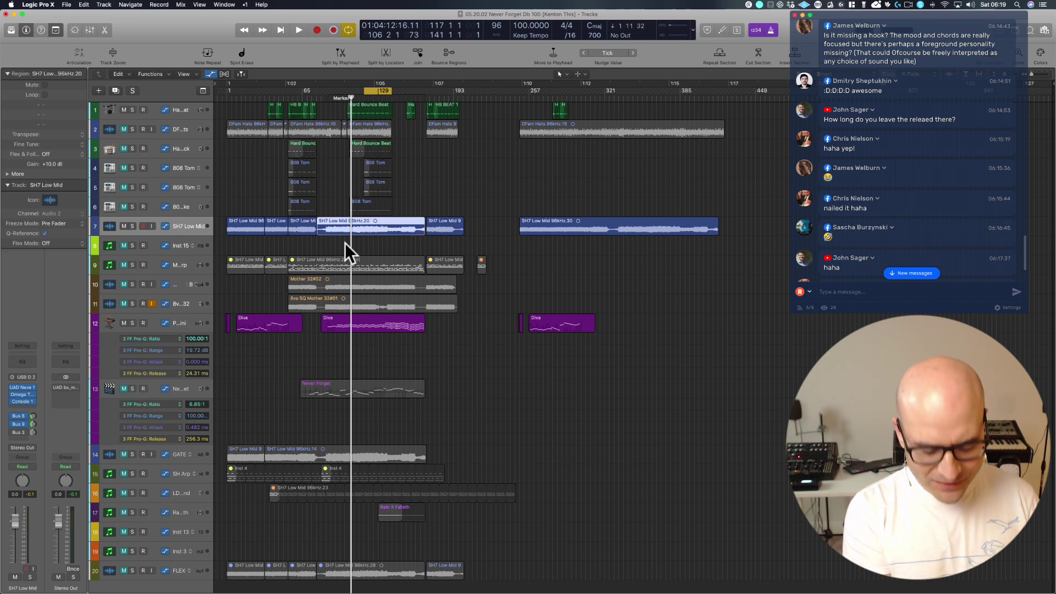
drag(345, 242, 432, 33)
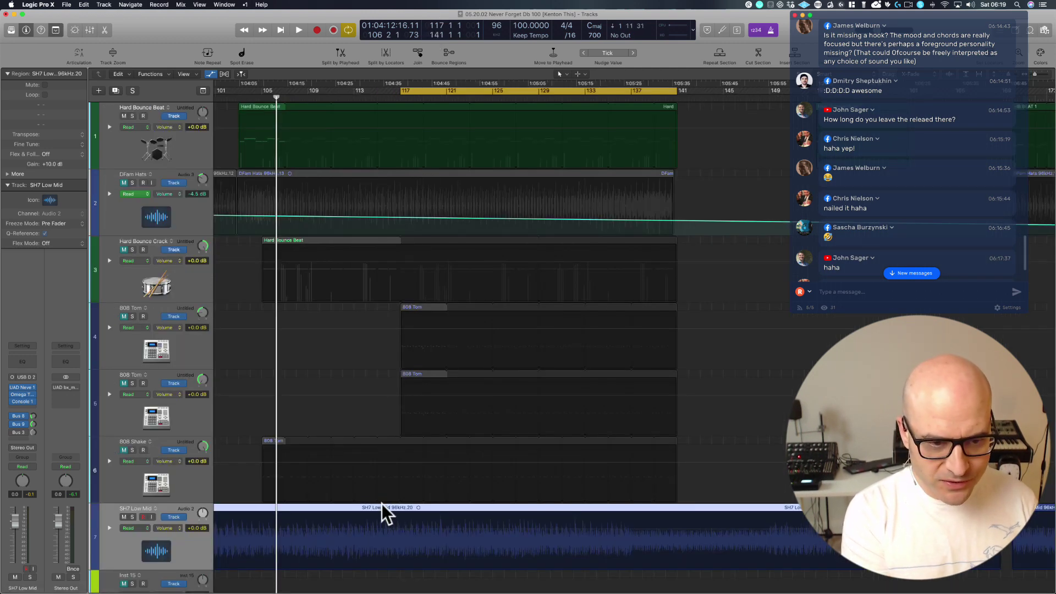
ctrl+alt+click(352, 308)
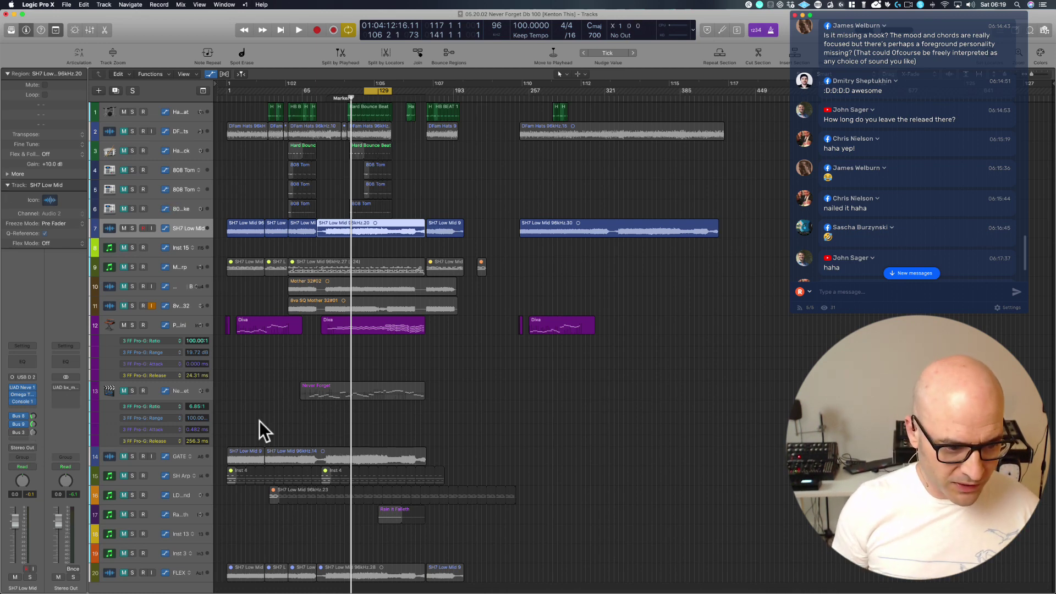
double_click(169, 587)
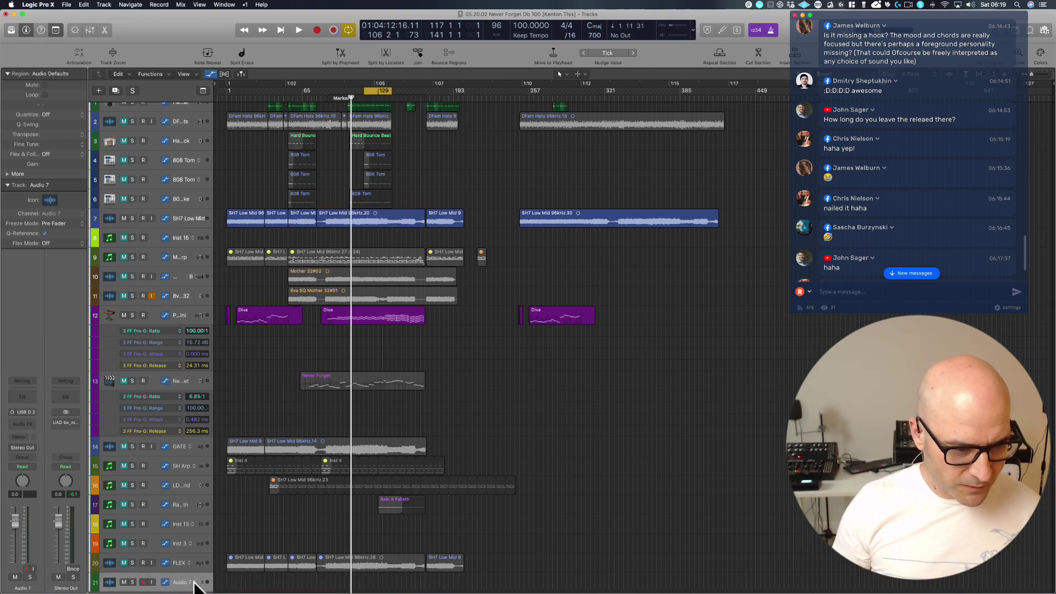
key(super+z)
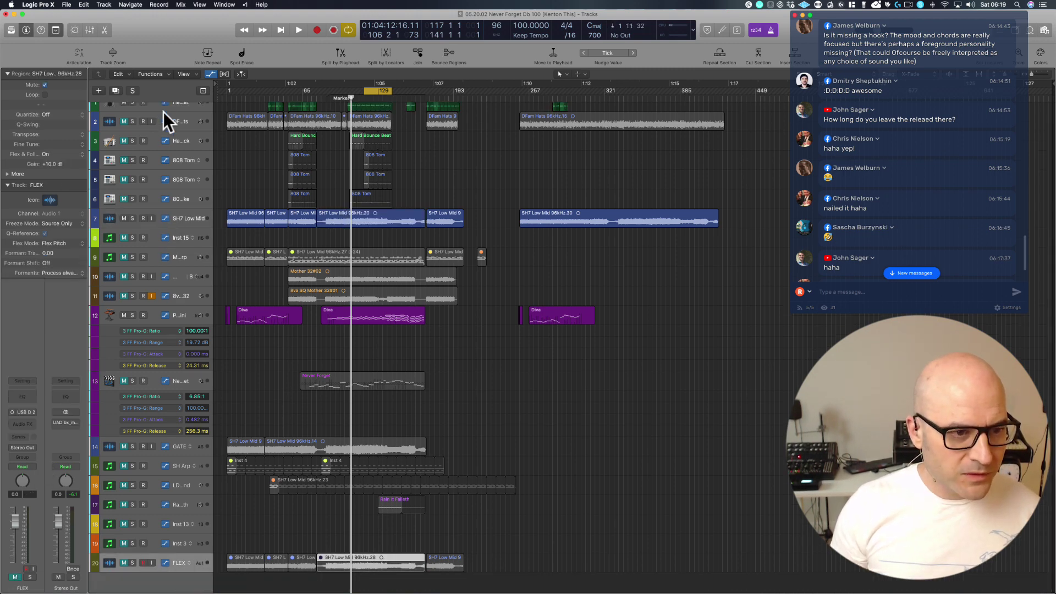
scroll(184, 162, up, 1)
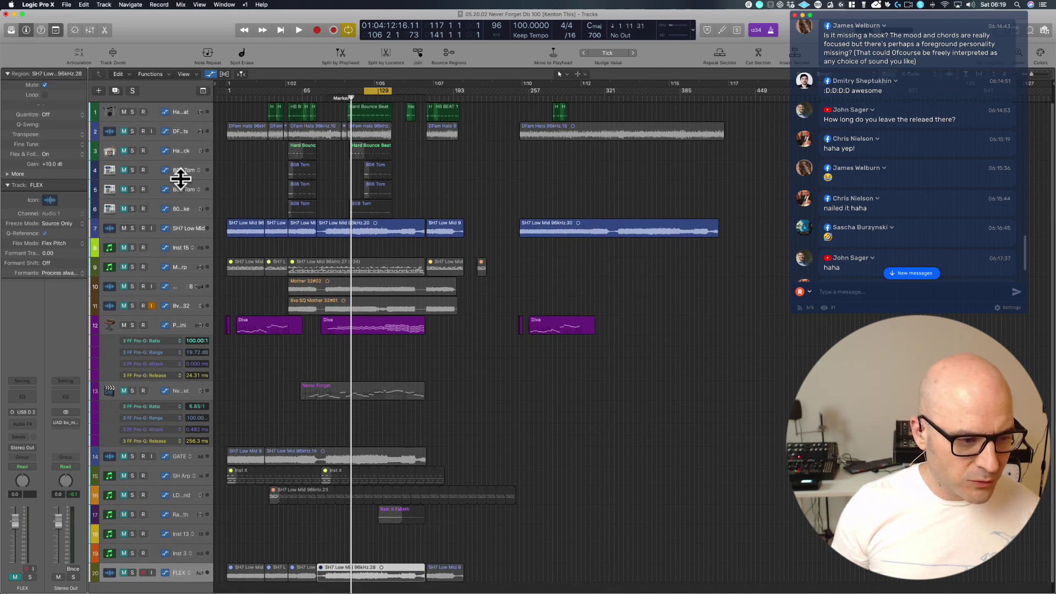
Duplicate the first 808 Tom track with its settings and place the new track between DFam Hats and Hard Bounce Crack.
click(181, 169)
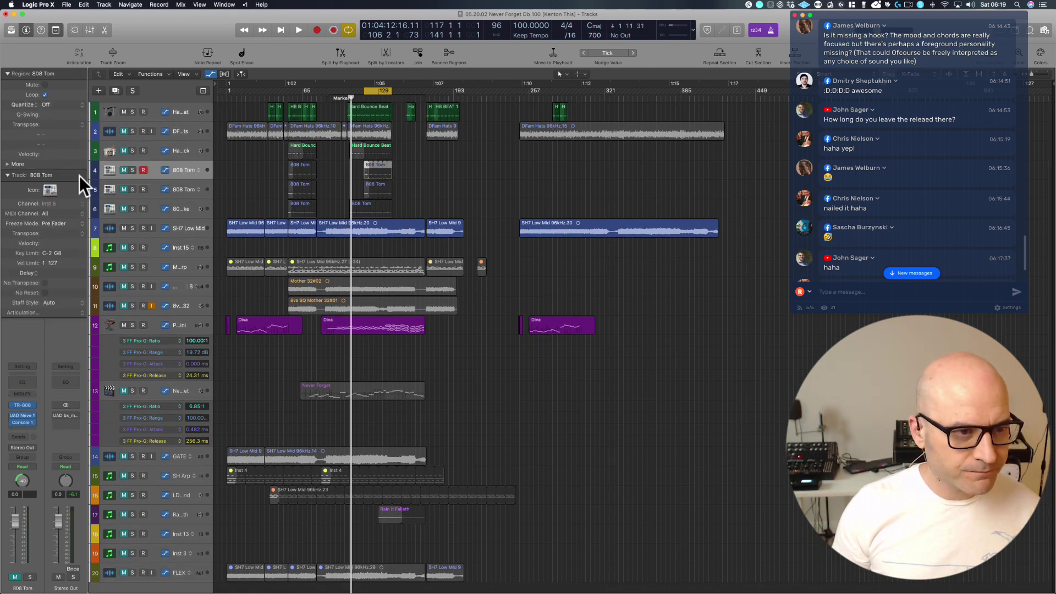
click(116, 90)
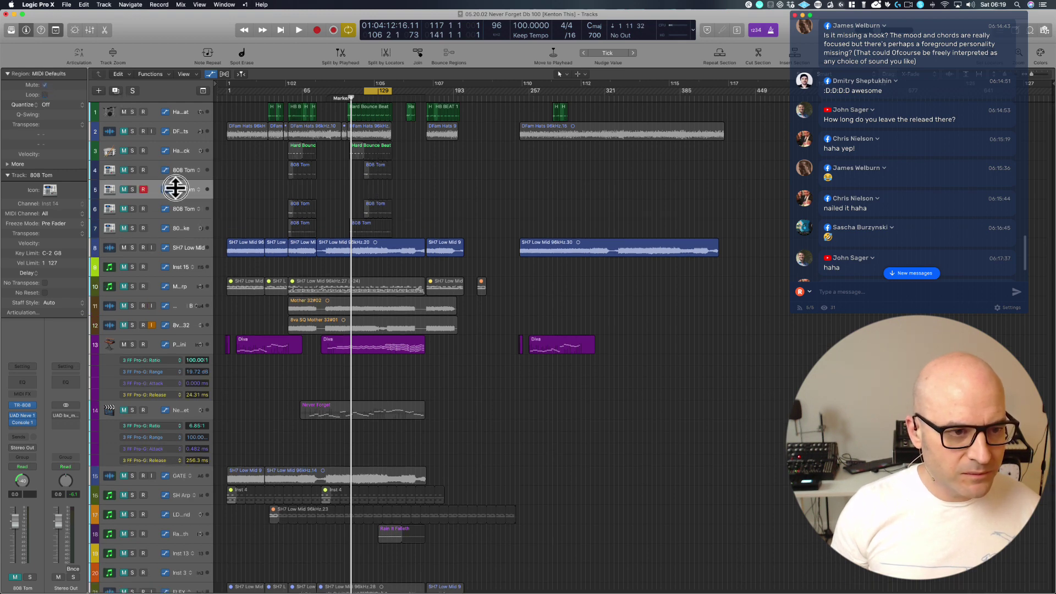
drag(177, 184, 181, 144)
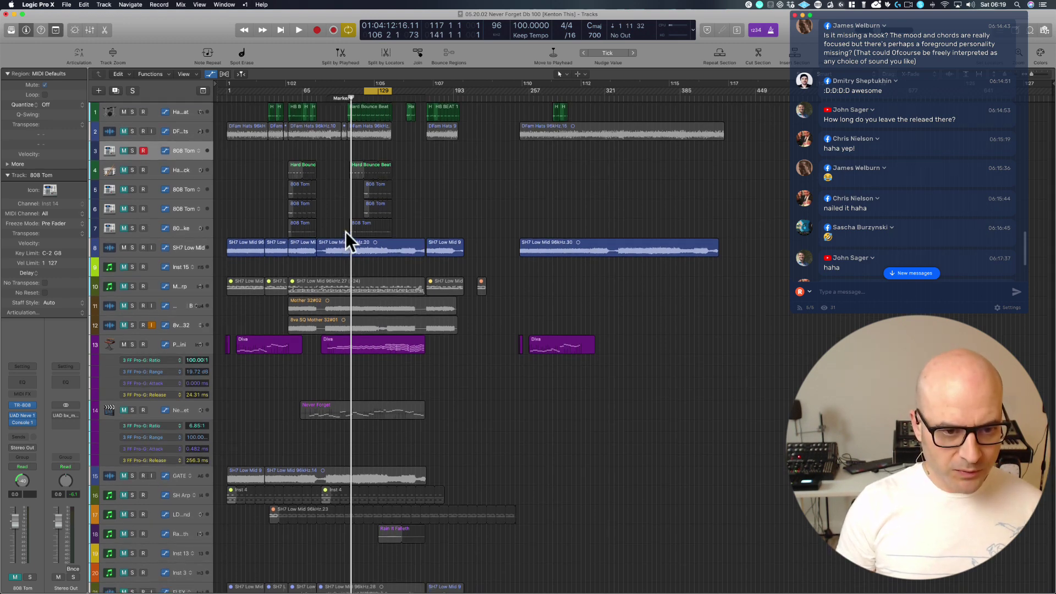
drag(336, 266, 415, 104)
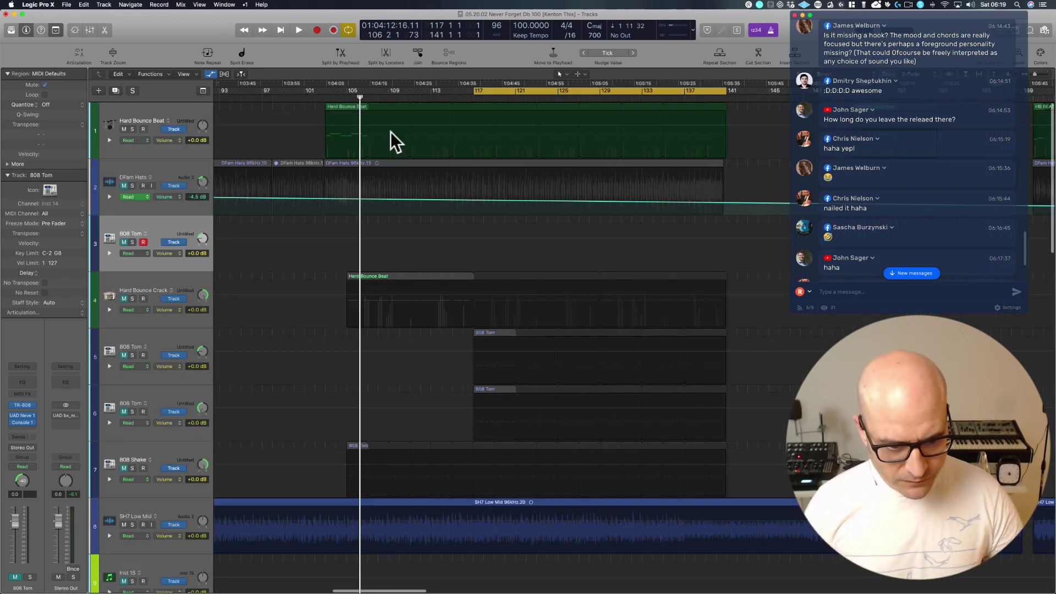
Center the pan of the new 808 Tom track below DFam Hats and raise its volume to +6.0 dB.
scroll(390, 131, left, 5)
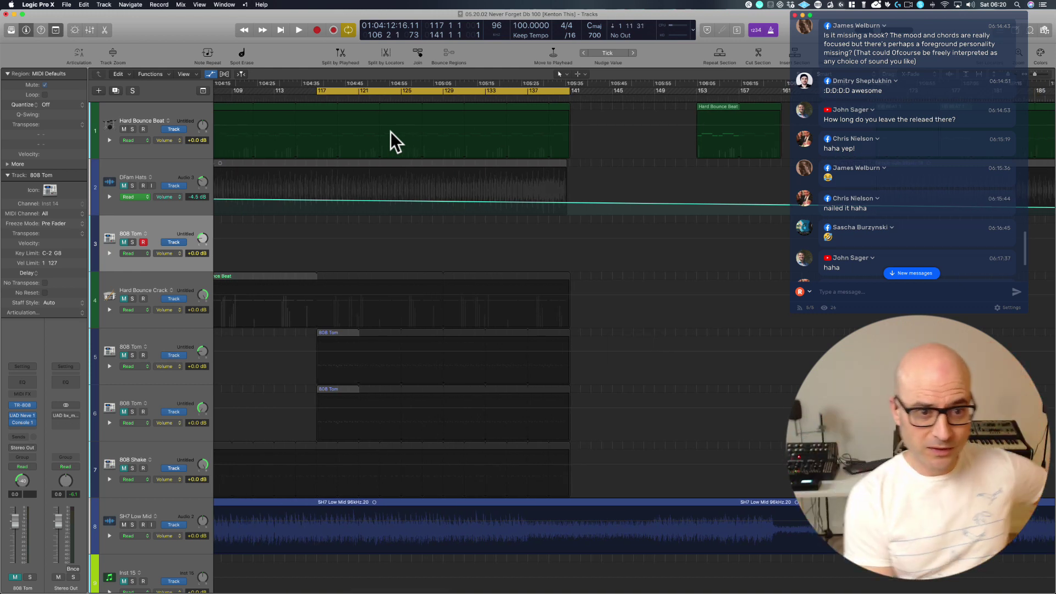
ctrl+alt+click(363, 223)
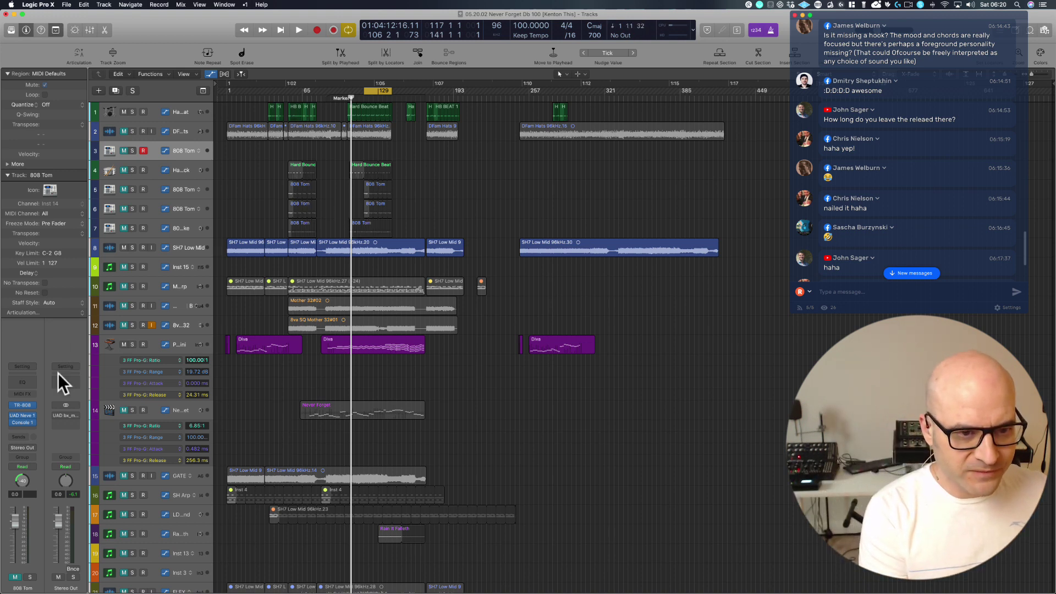
click(352, 248)
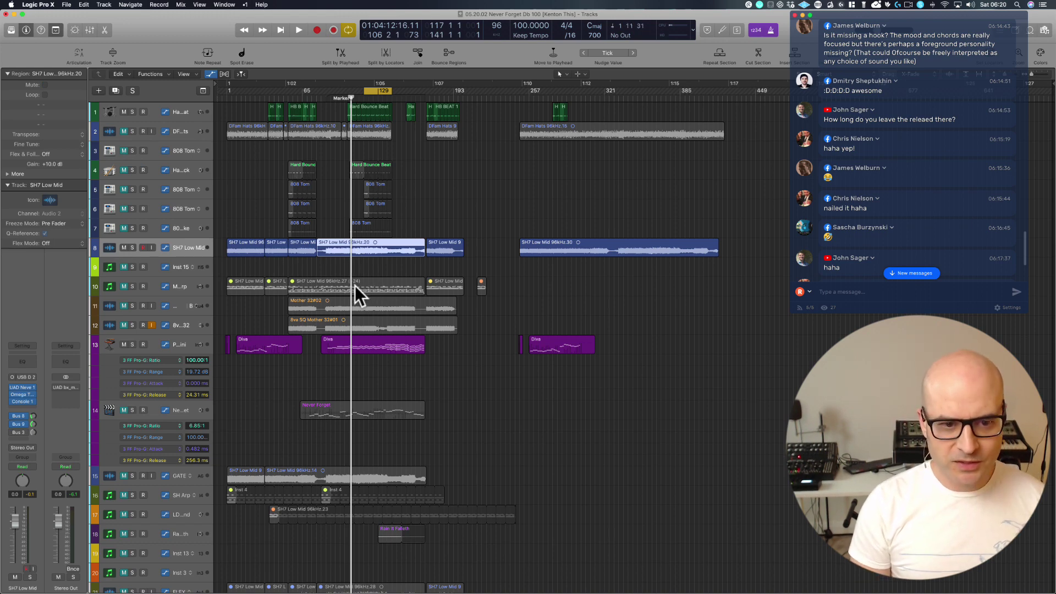
drag(344, 246, 431, 66)
key(z)
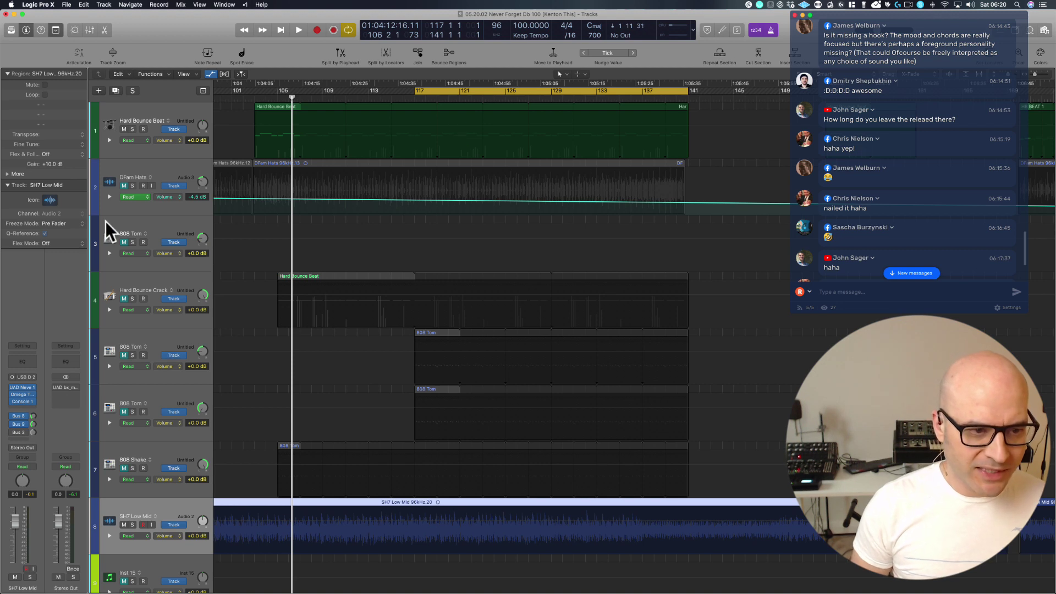
click(125, 232)
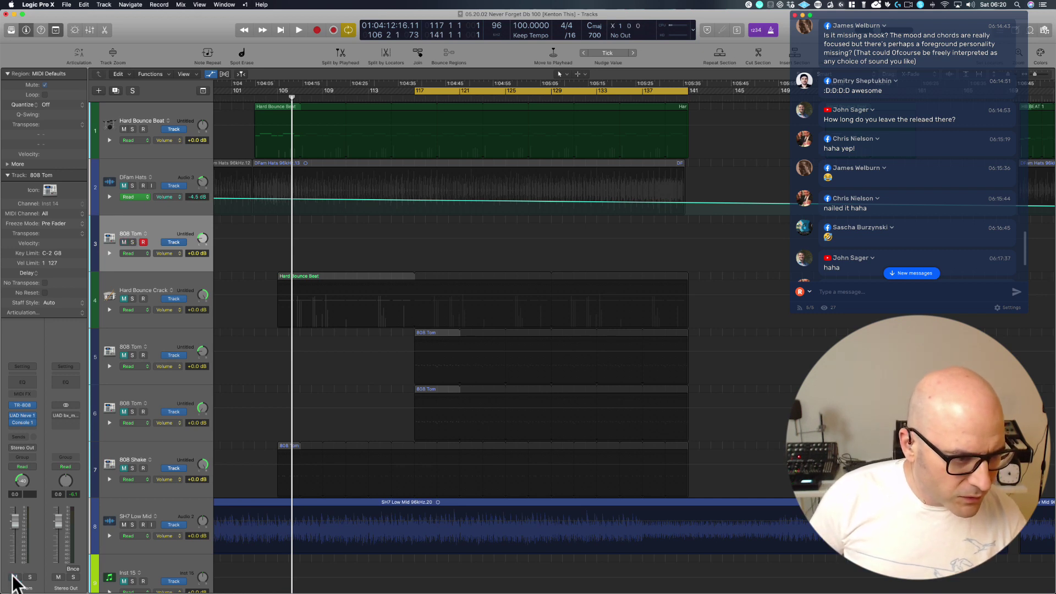
mouse_move(12, 418)
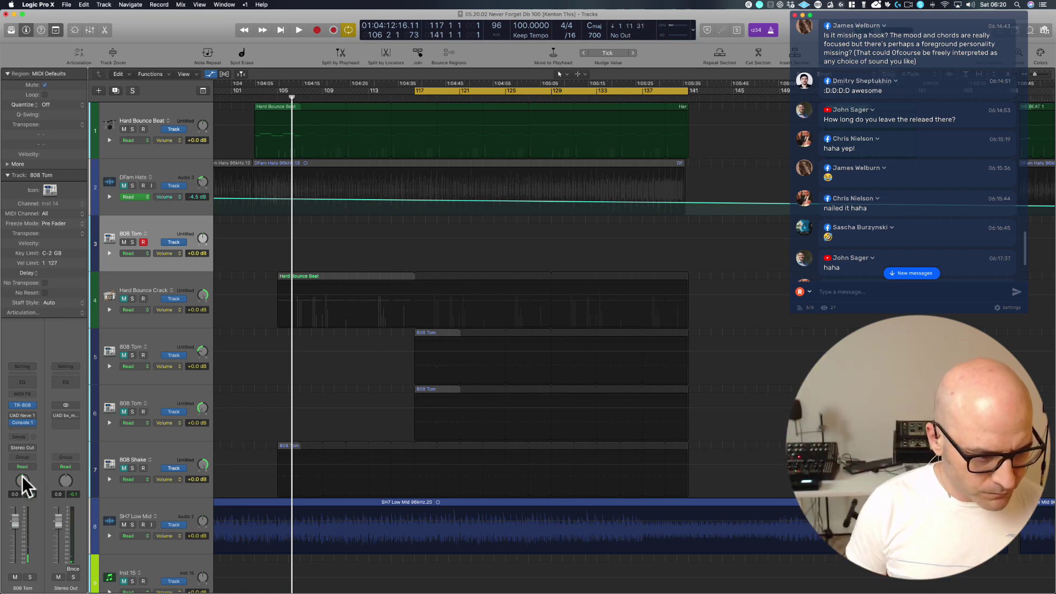
drag(13, 518, 14, 324)
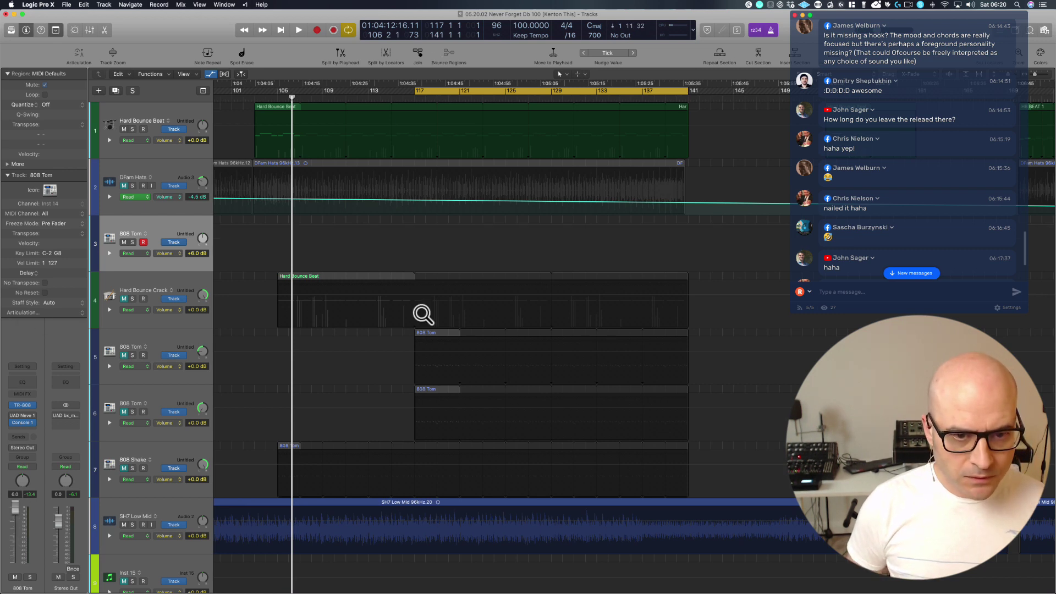
Undo the stray volume automation on the new 808 Tom track and audition the section from bar 117.
click(466, 223)
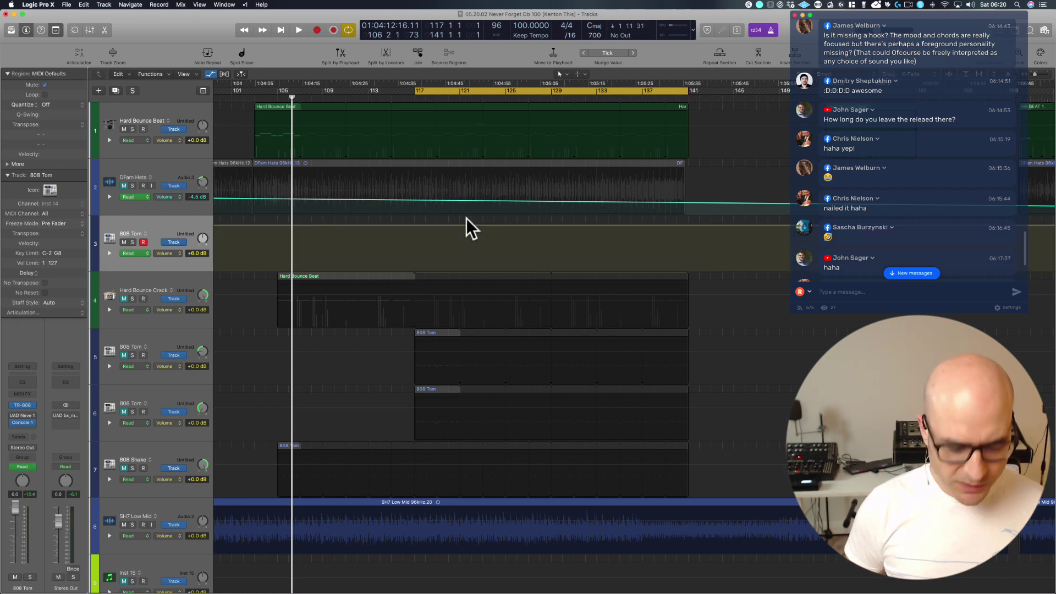
key(super+z)
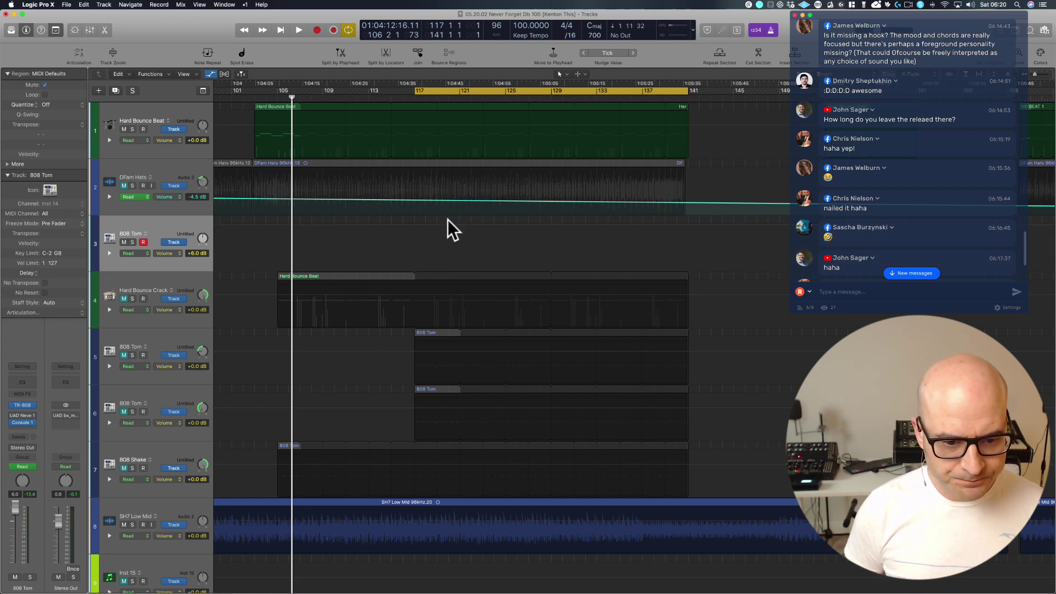
key(space)
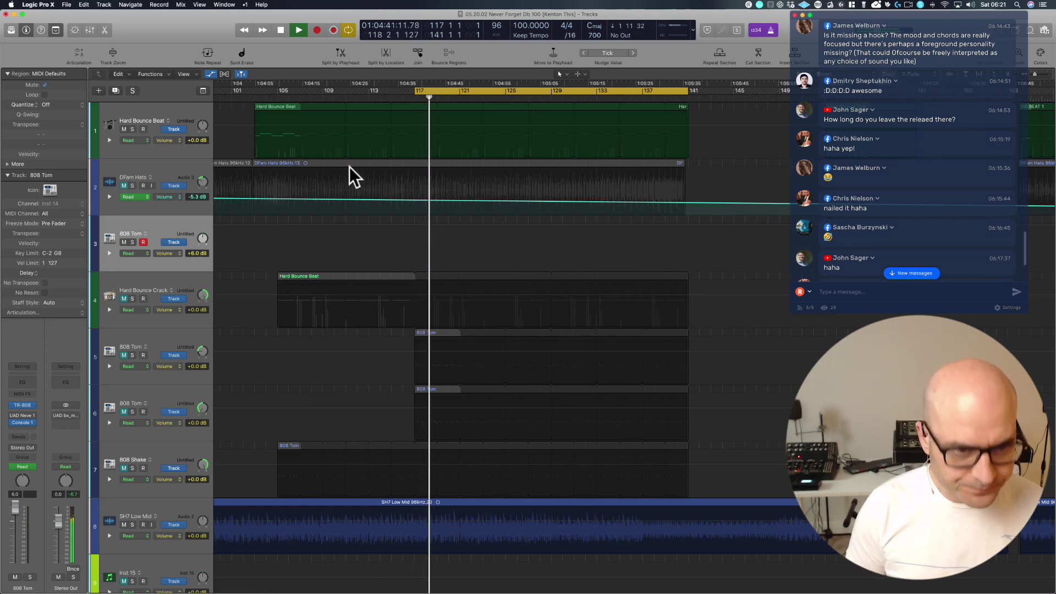
key(space)
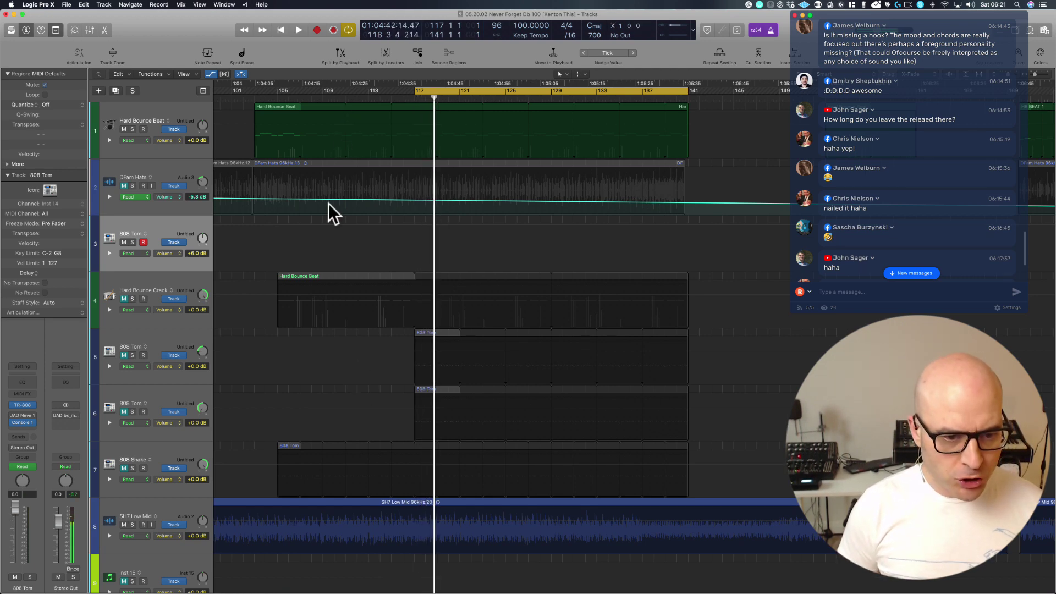
Set the cycle range from bar 36 to bar 49, over the first two HB BEAT 1 regions.
key(z)
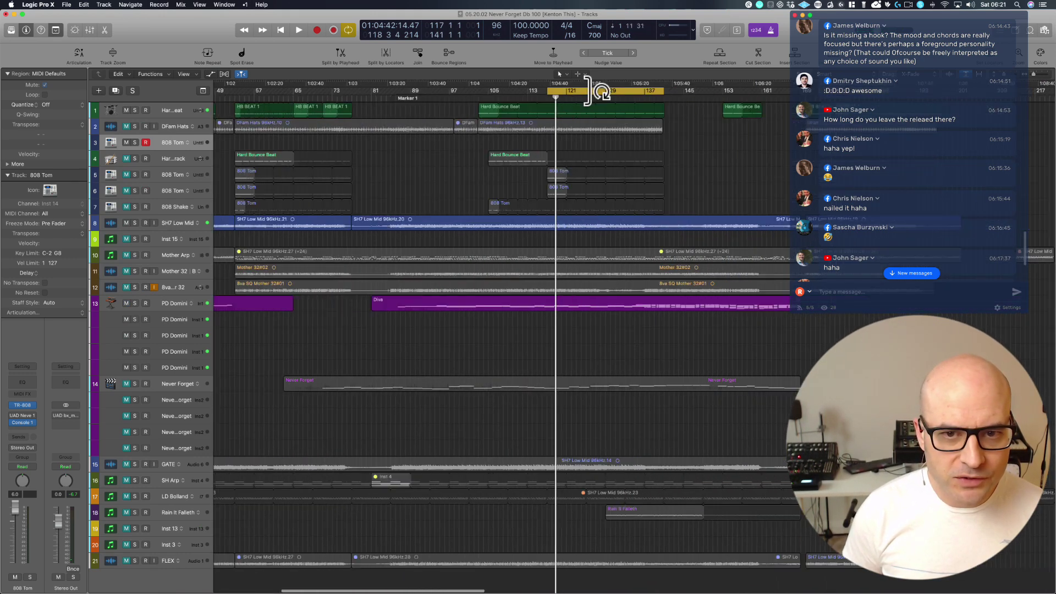
drag(597, 92, 307, 106)
drag(372, 94, 327, 94)
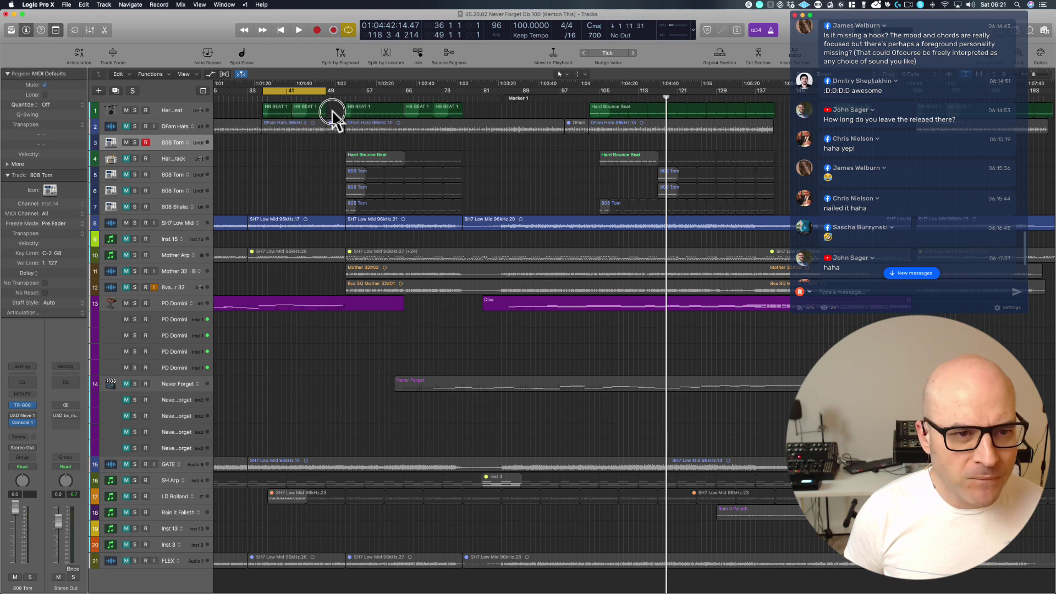
Try to replace the second HB BEAT 1 region with a copy of the Hard Bounce Beat region.
click(295, 110)
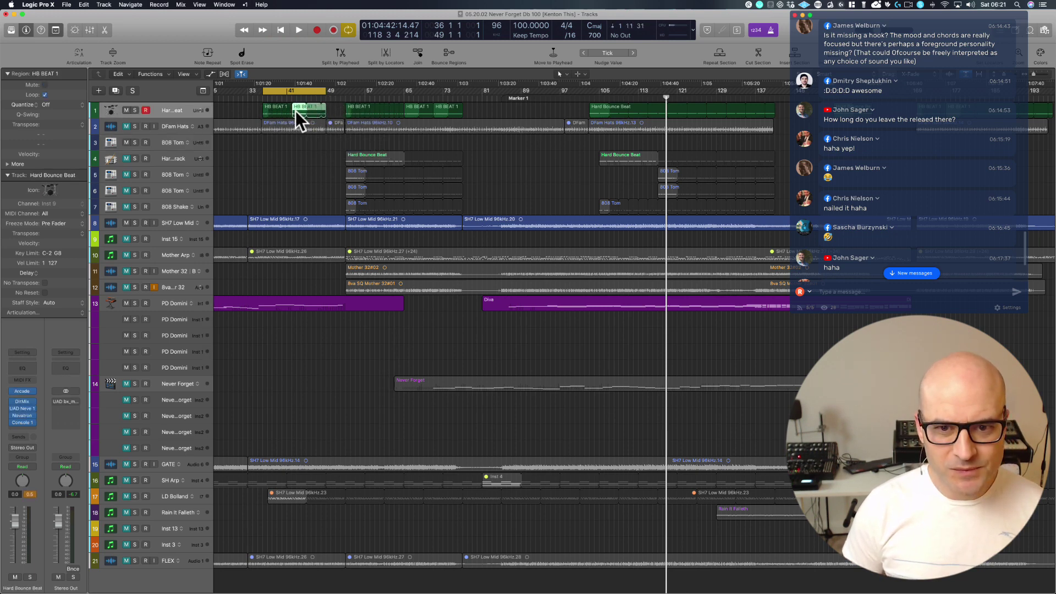
key(Delete)
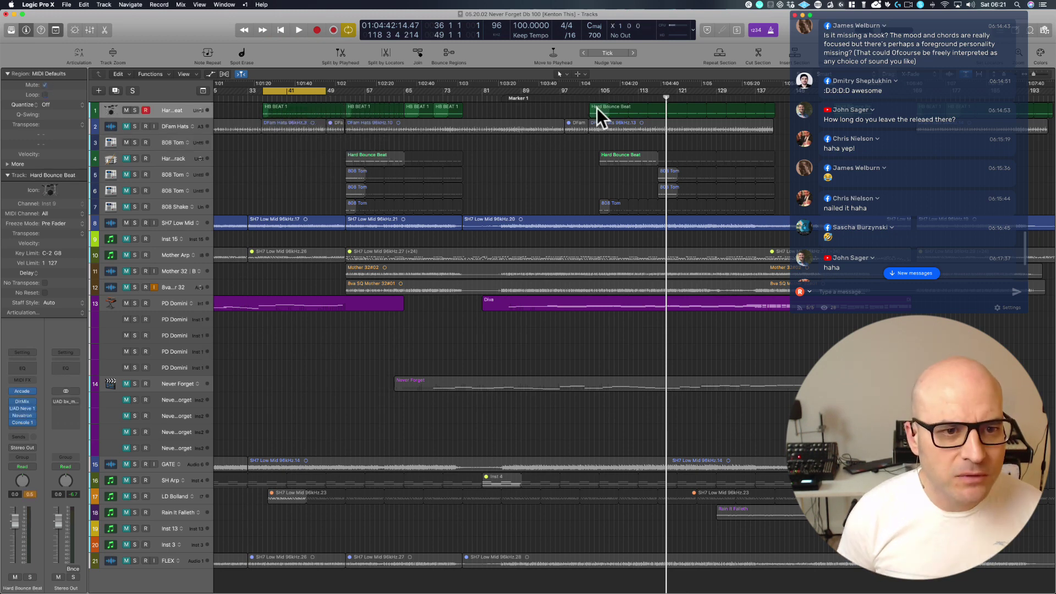
key(super+z)
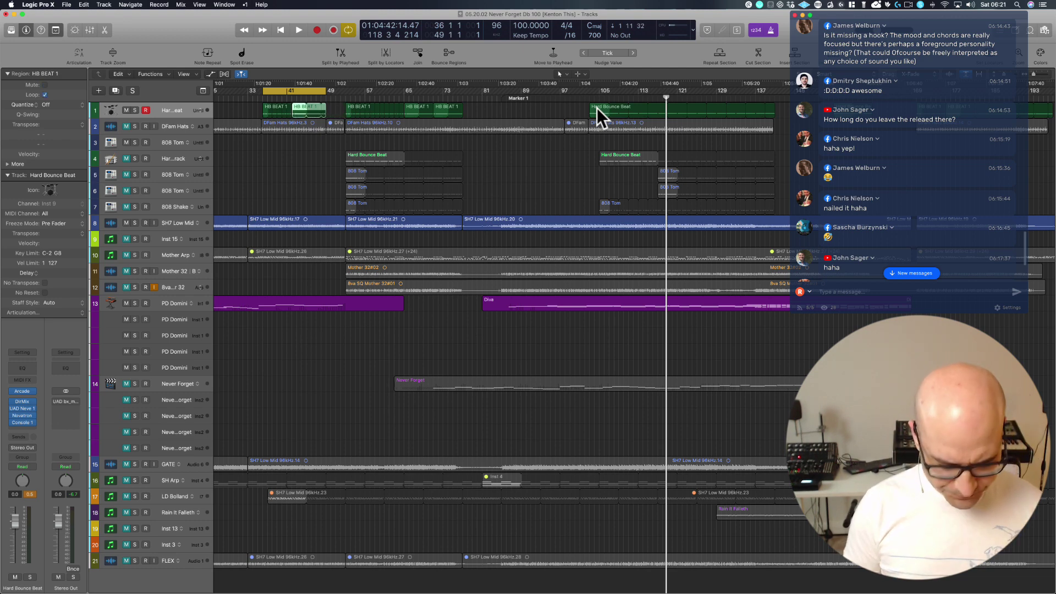
click(596, 107)
drag(596, 108, 325, 110)
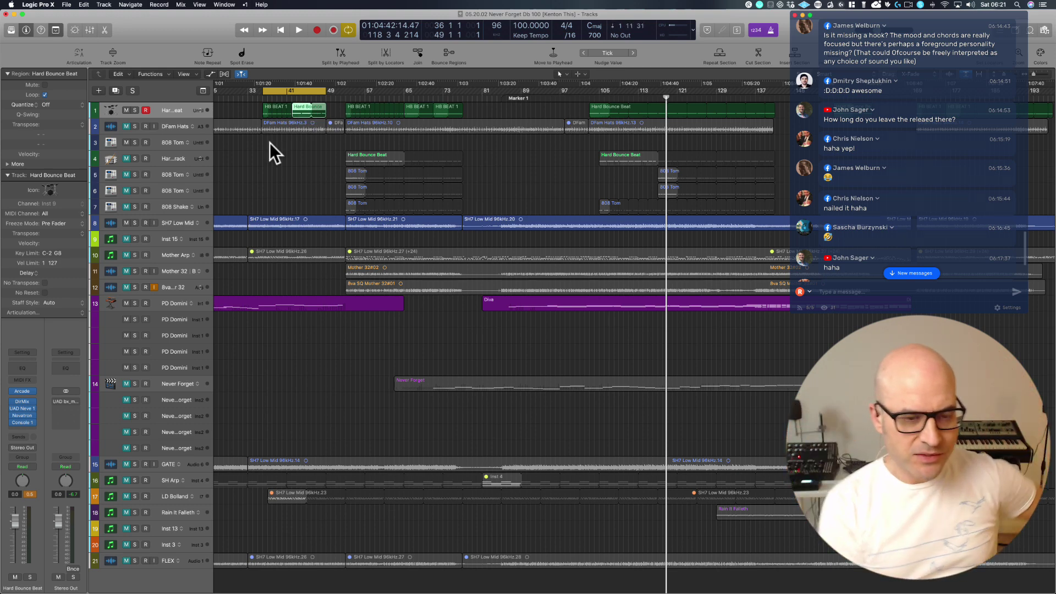
click(291, 169)
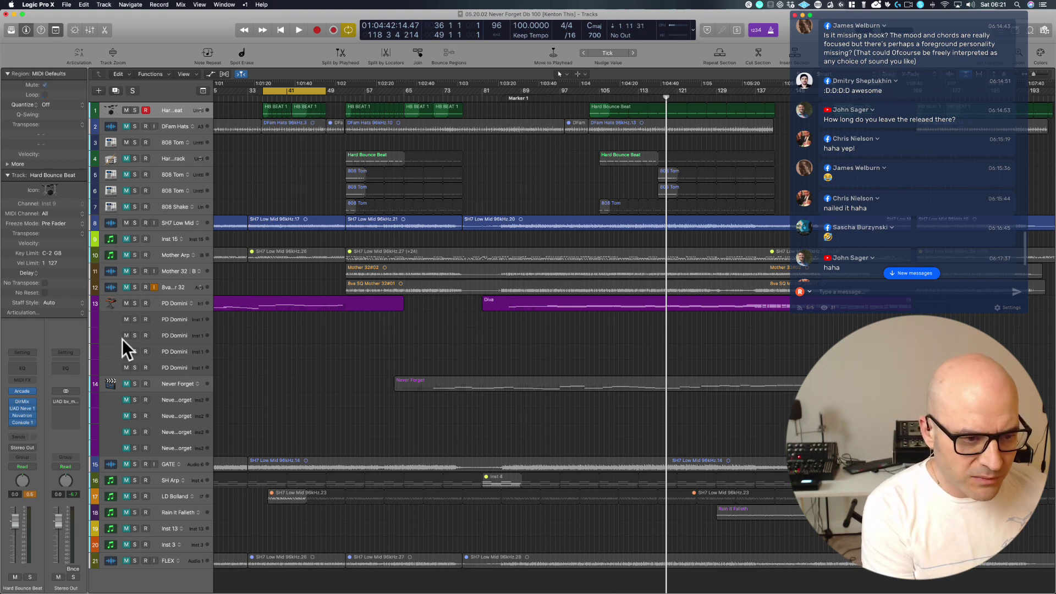
Toggle the mute of the PD Domini synth off again and briefly audition the section from bar 36.
click(127, 302)
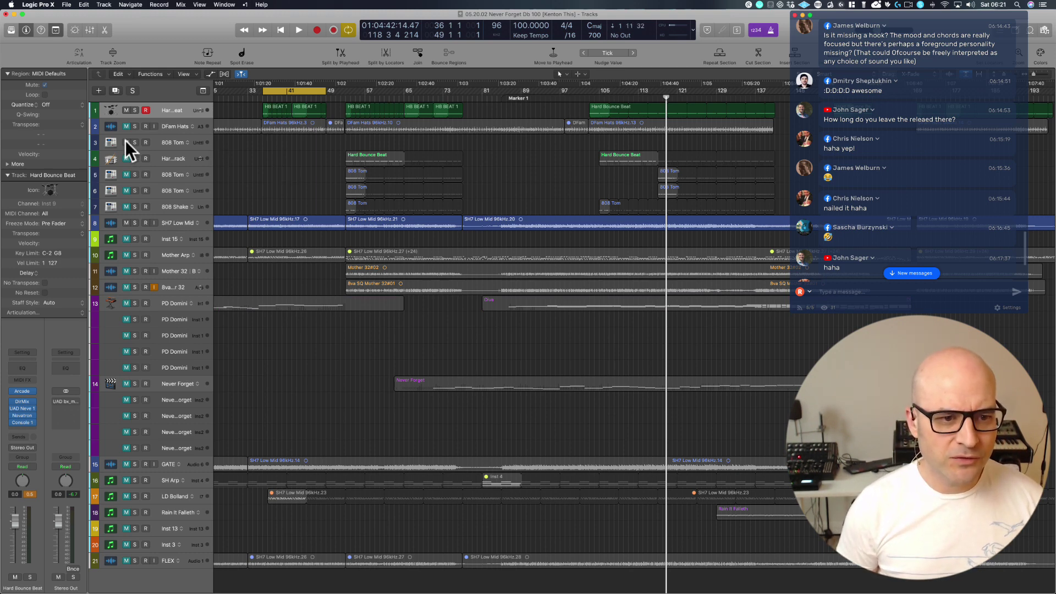
key(ctrl+m)
key(space)
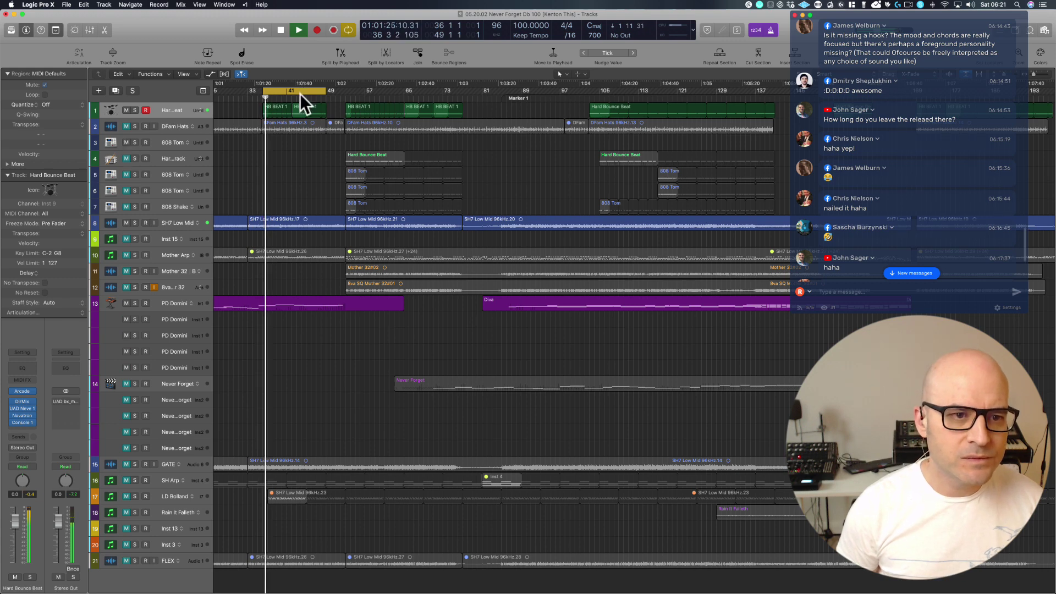
scroll(300, 94, left, 3)
key(space)
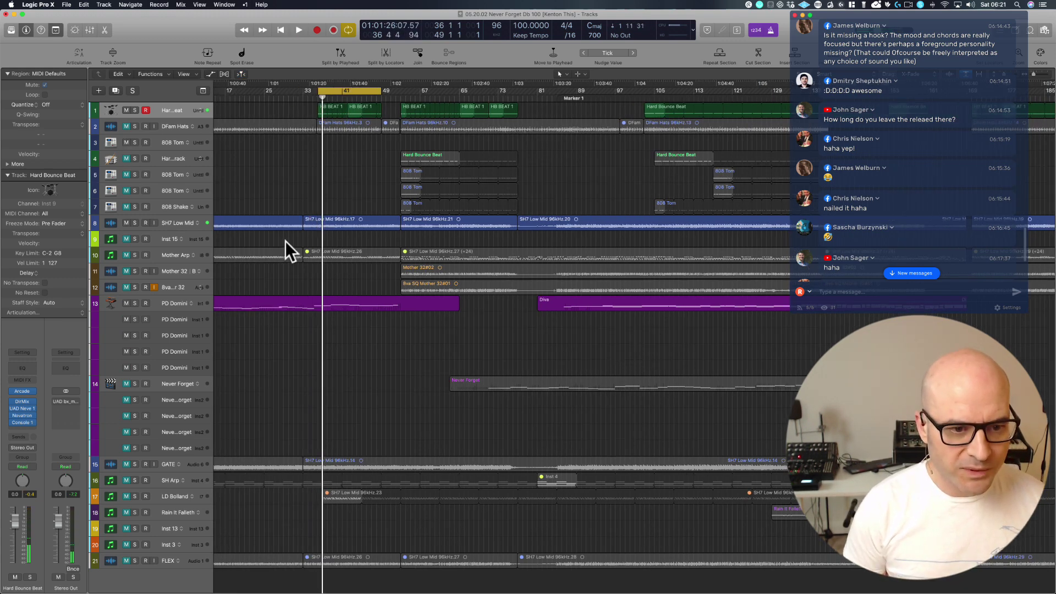
Move the cycle range one bar on to bars 37–50 and listen to the section.
drag(307, 316, 410, 24)
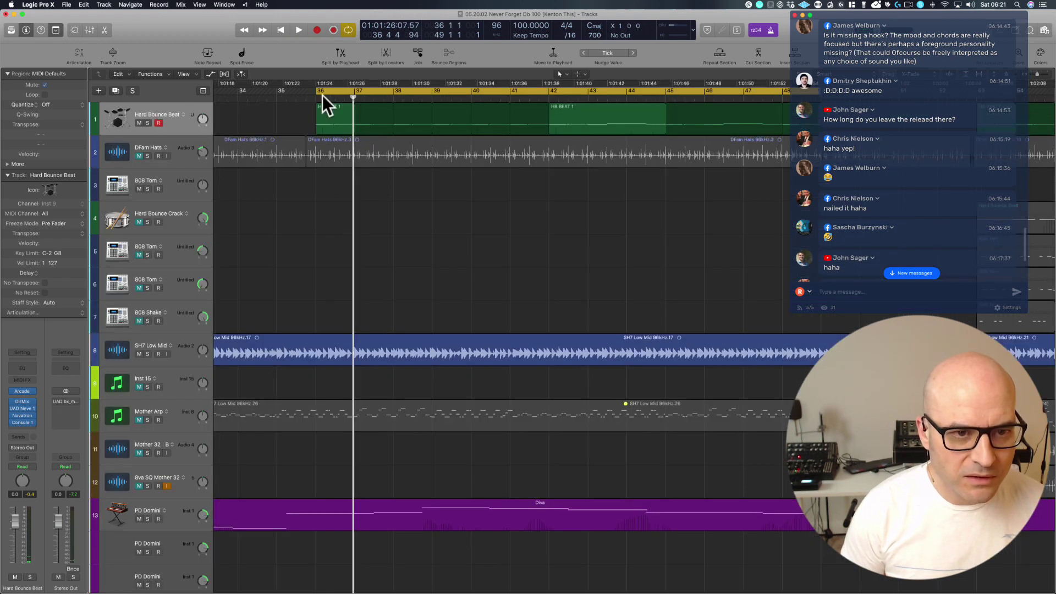
drag(338, 95, 377, 93)
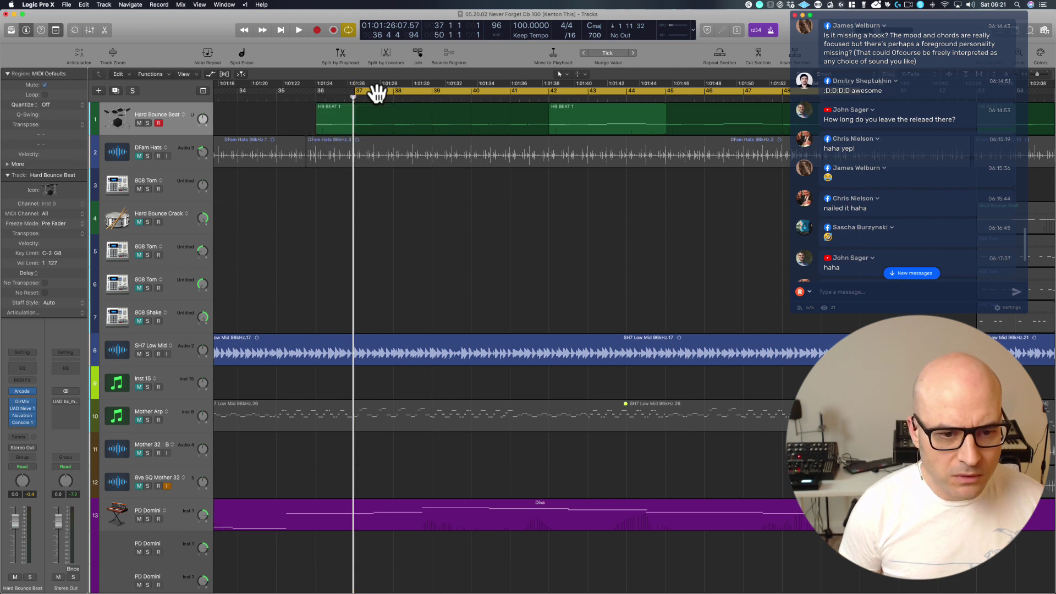
key(space)
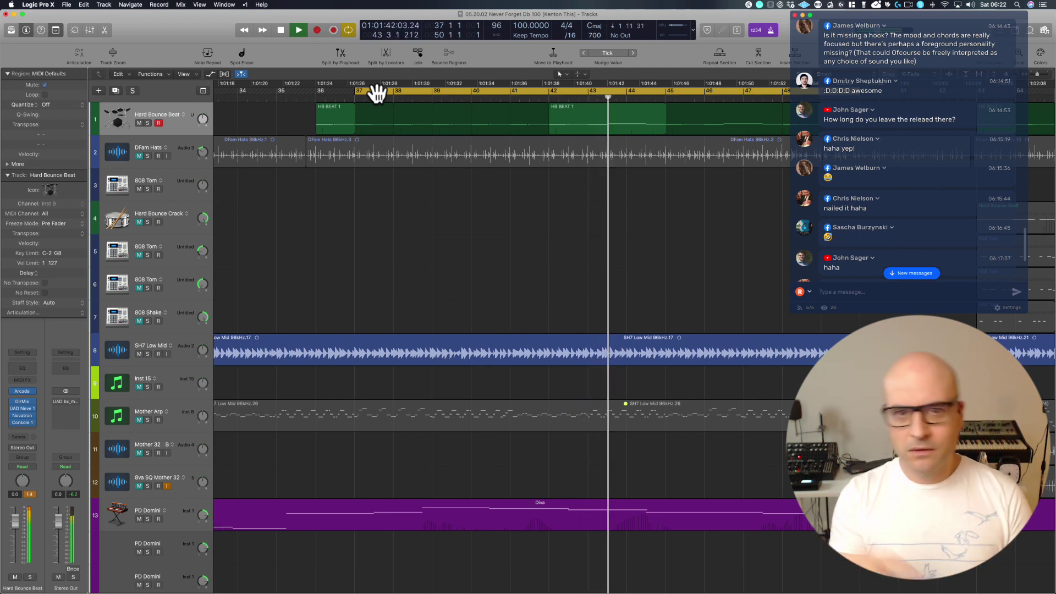
key(space)
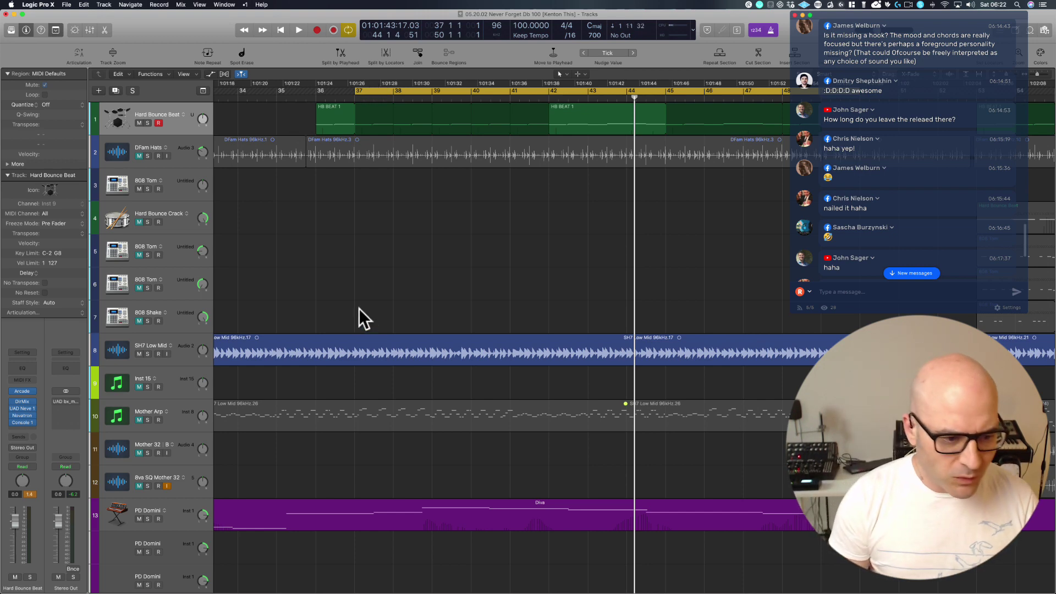
Mute the PD Domini track, restore its sound and play the start of the cycle section at bar 37.
scroll(352, 319, down, 2)
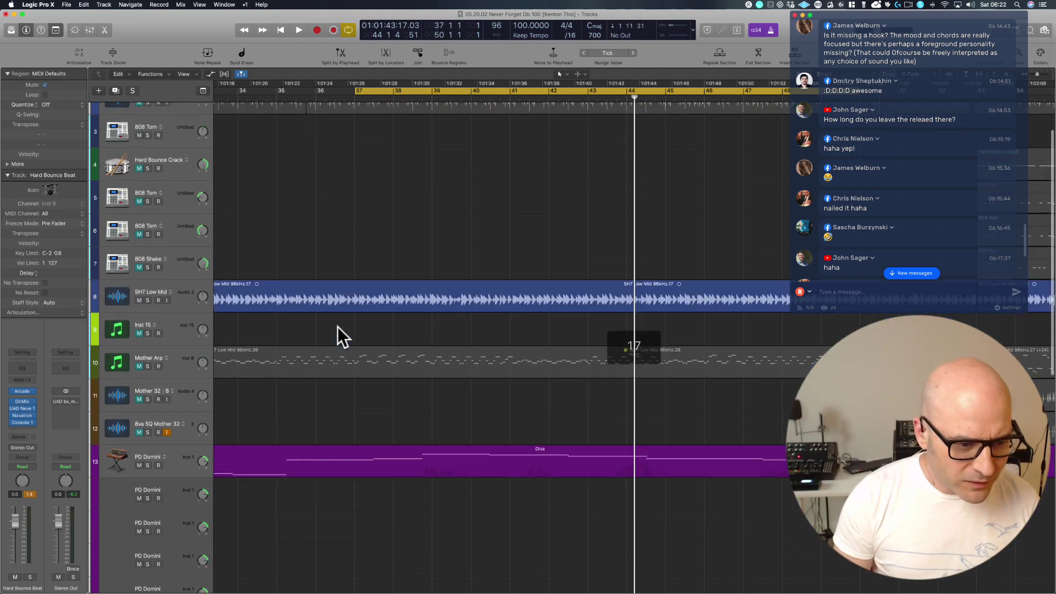
ctrl+alt+click(264, 419)
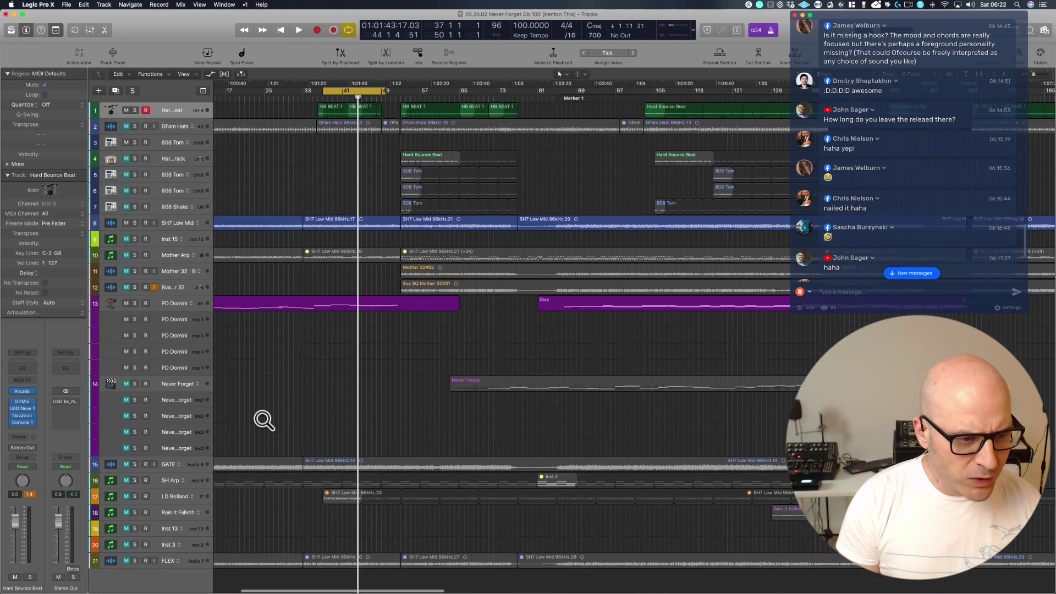
click(126, 304)
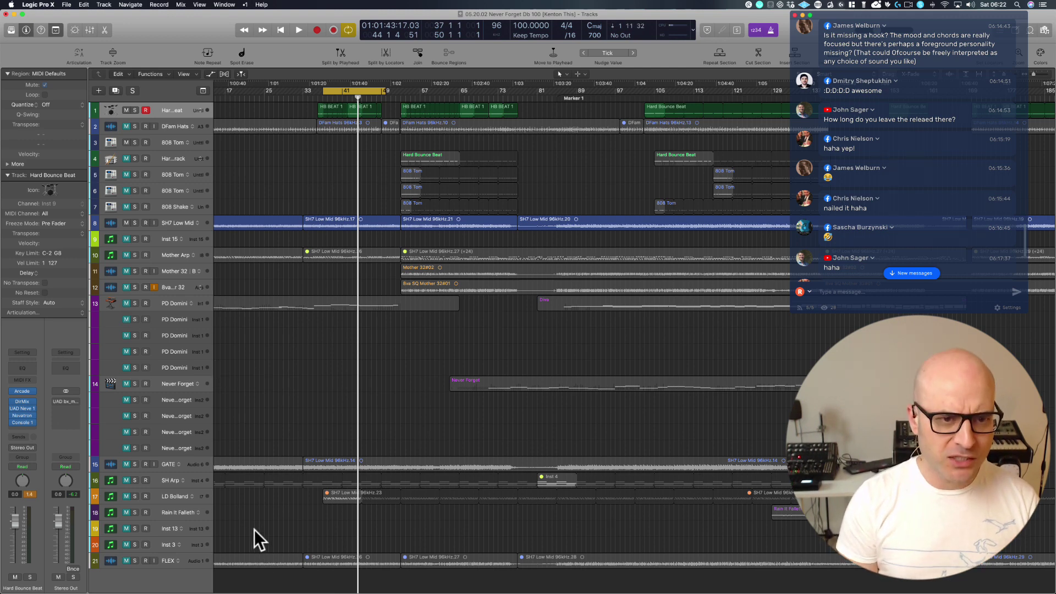
drag(283, 530, 448, 94)
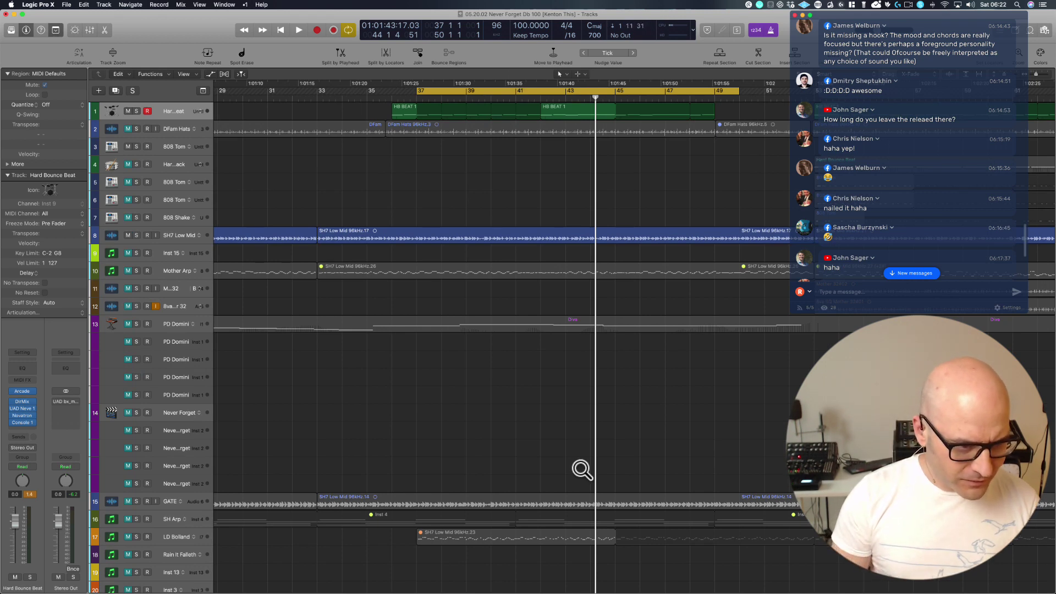
key(space)
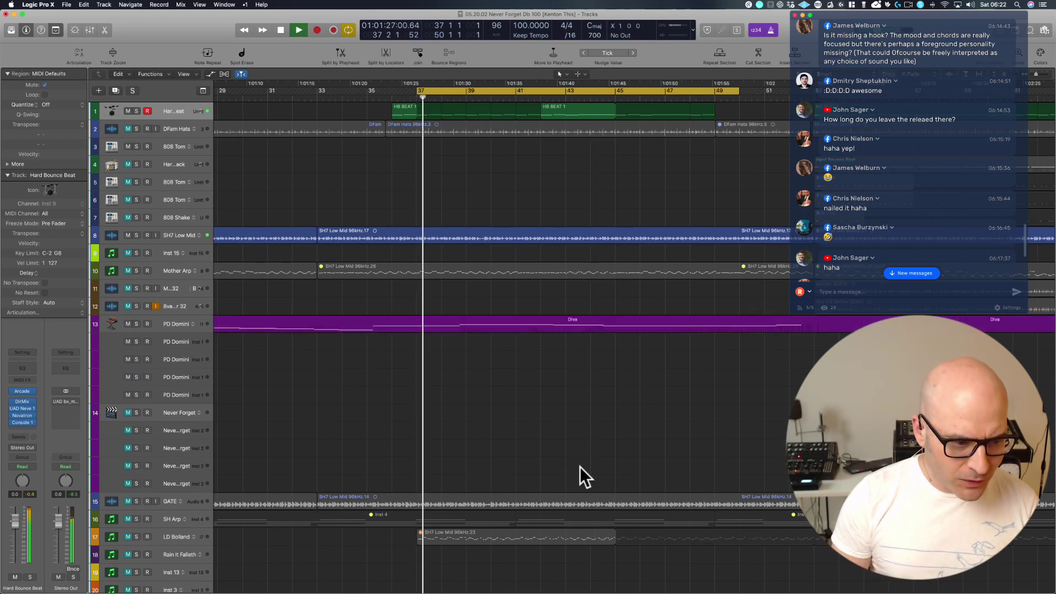
key(space)
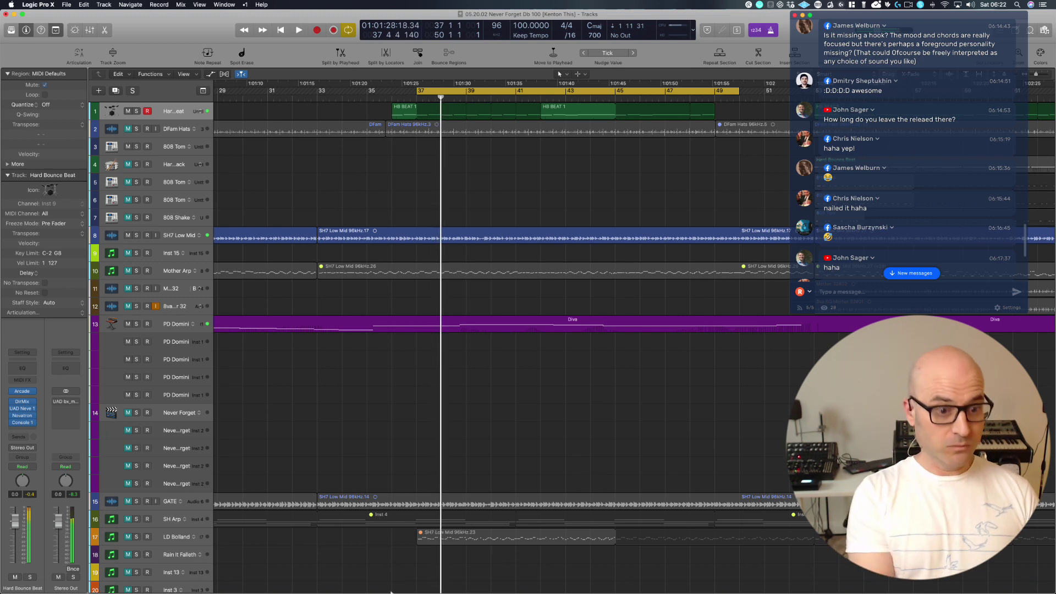
Select the PD Domini track, read the newest chat messages and replay the cycle section with the synth.
mouse_move(391, 588)
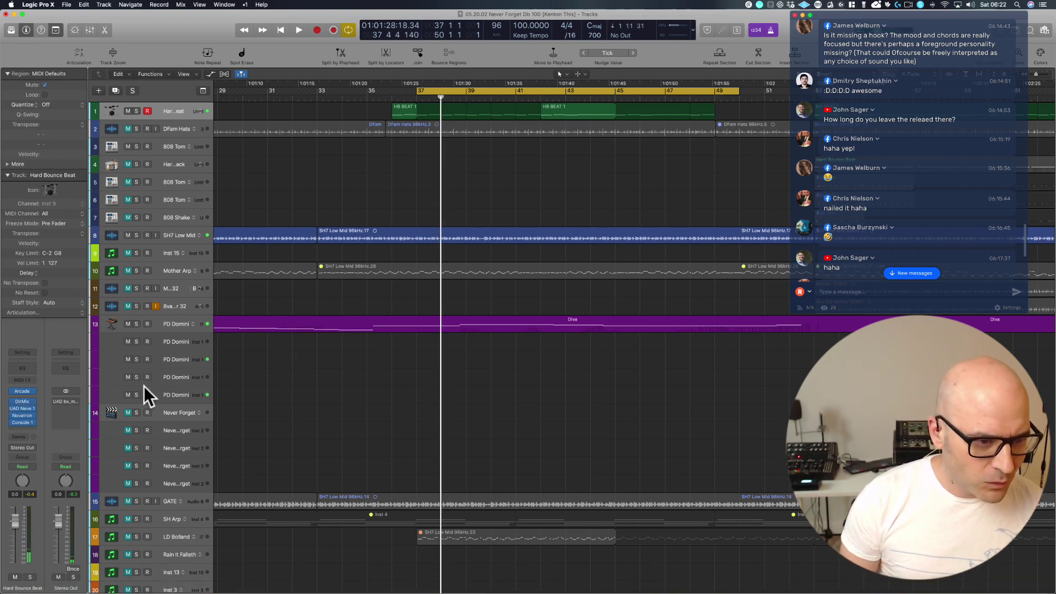
click(157, 319)
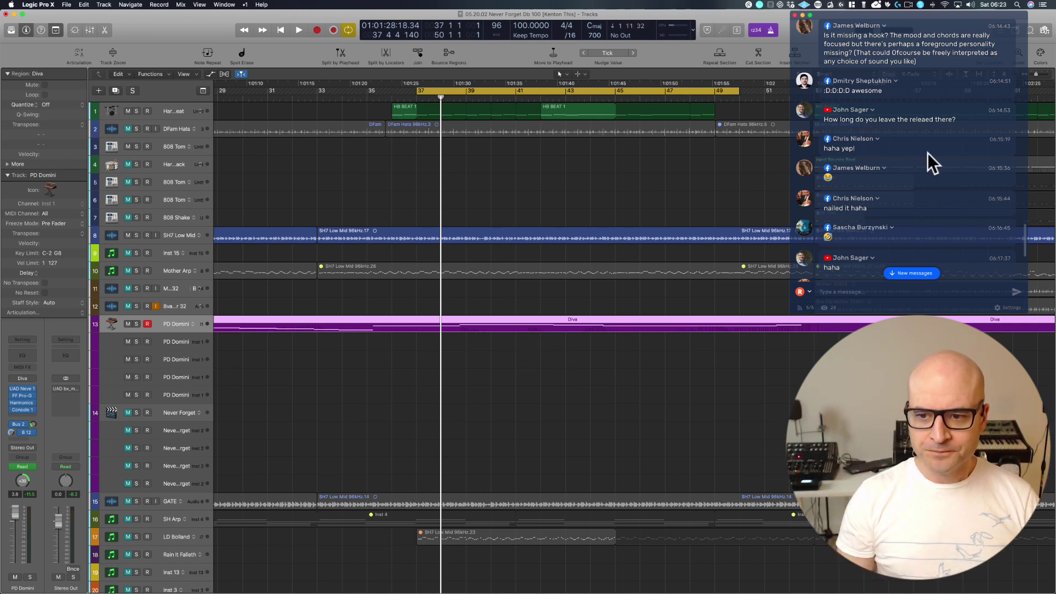
scroll(929, 162, down, 3)
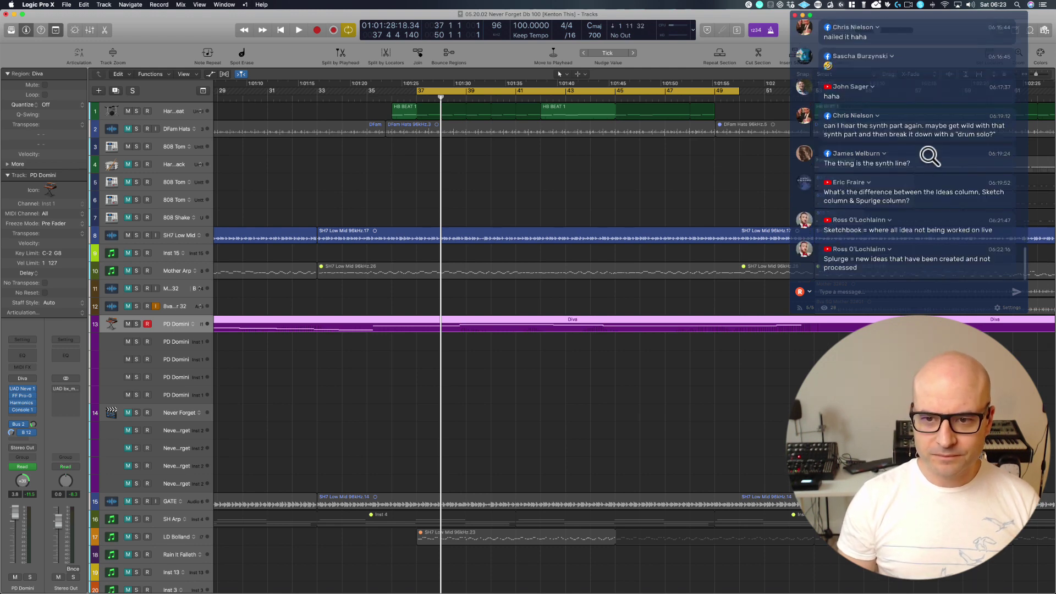
key(space)
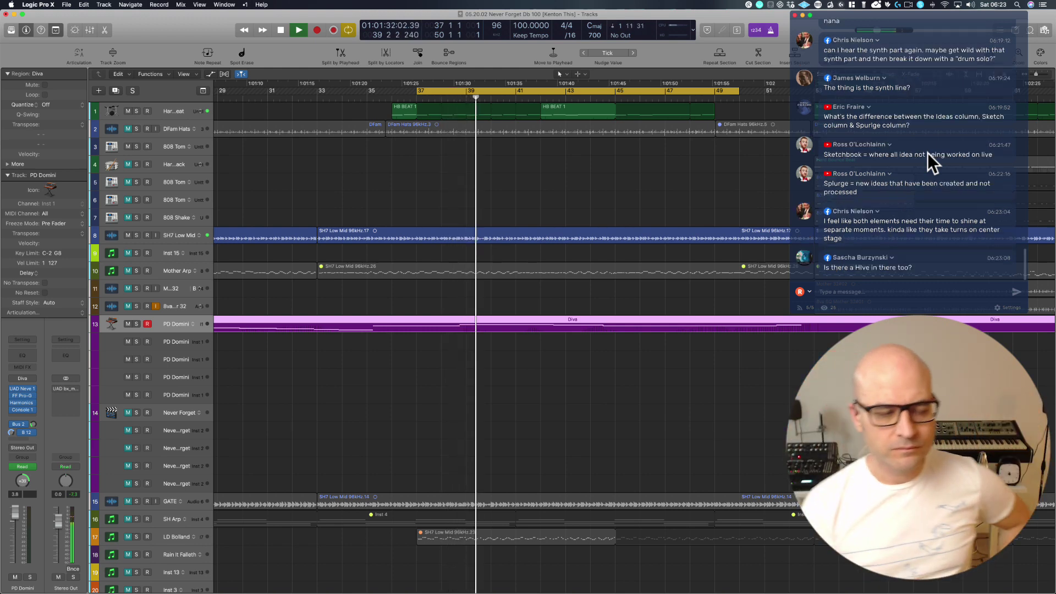
Play through bars 39–44 of the cycle section in short bursts, listening to how the synth sits with the other parts.
key(space)
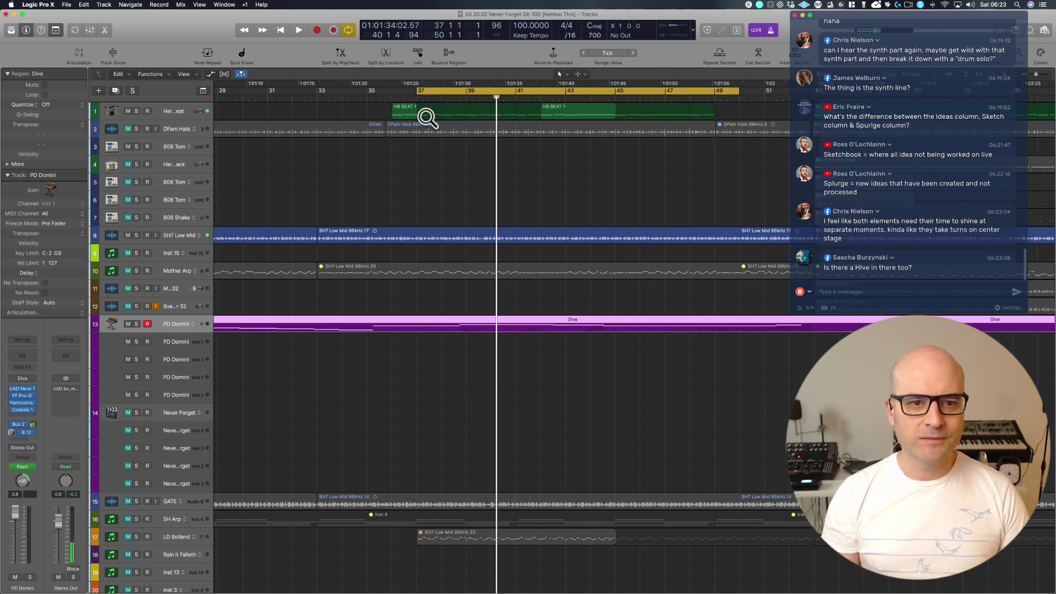
key(space)
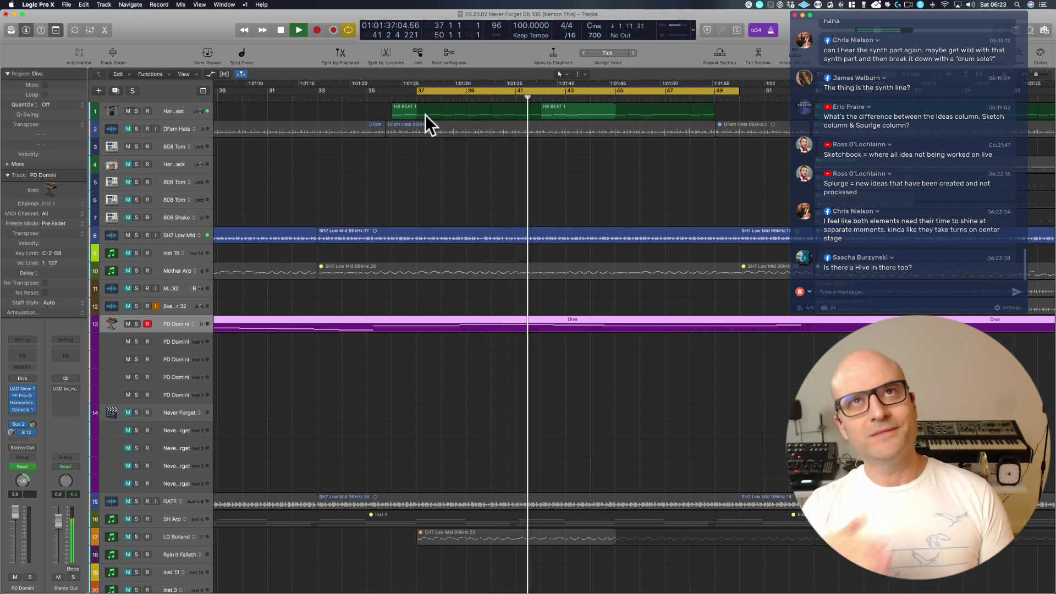
key(space)
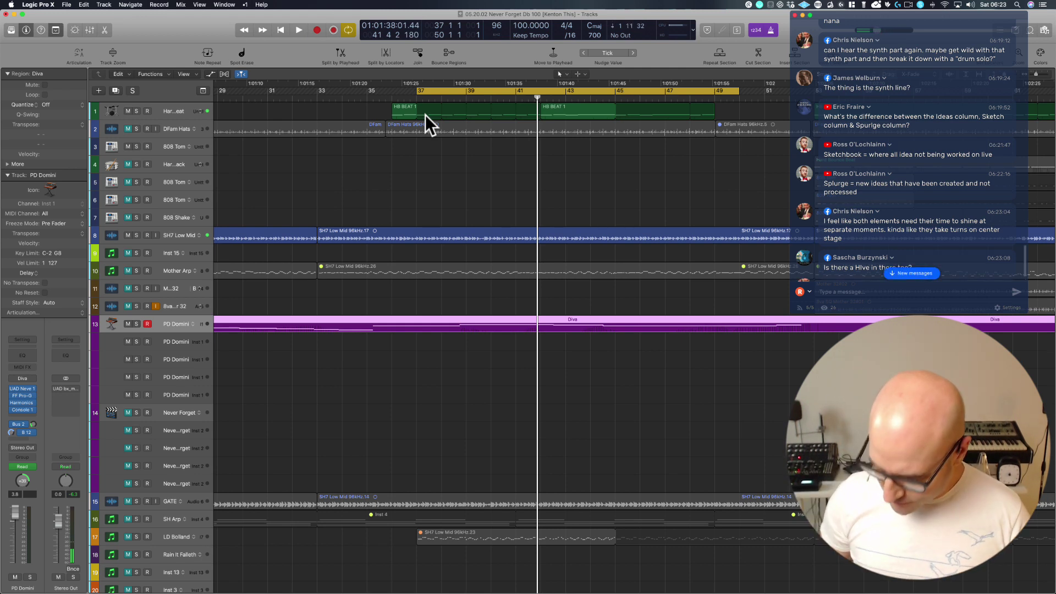
key(space)
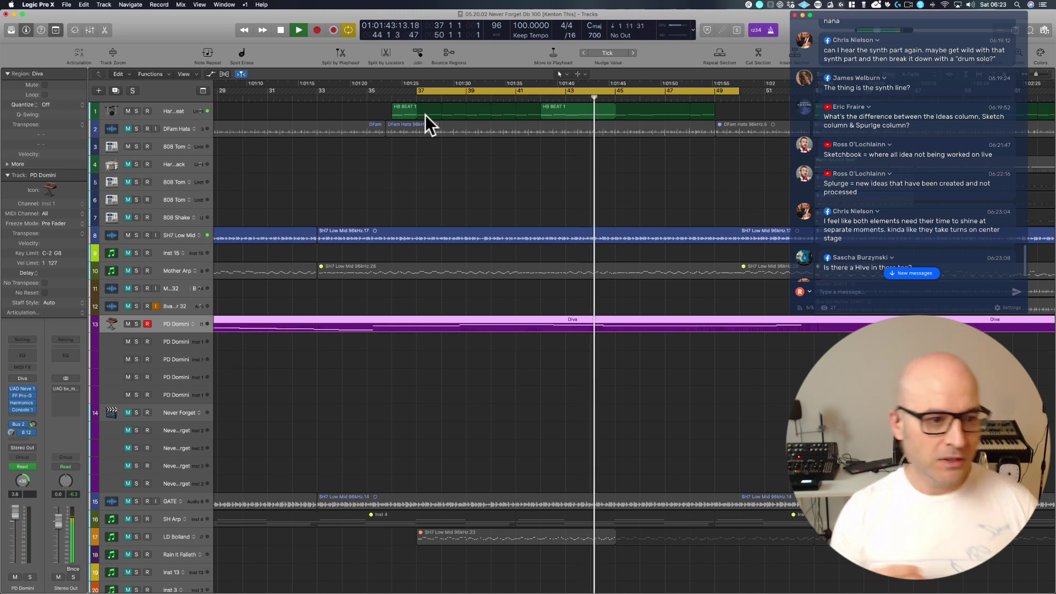
key(space)
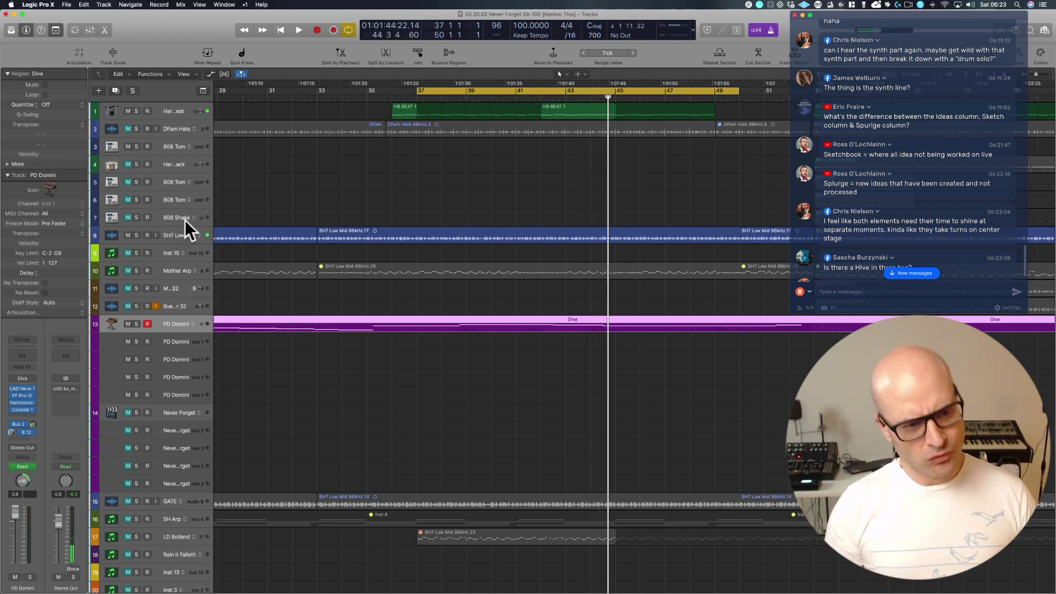
Select the SH7 Low Mid track, read the newer chat messages and replay the start of the cycle section from bar 37.
click(174, 146)
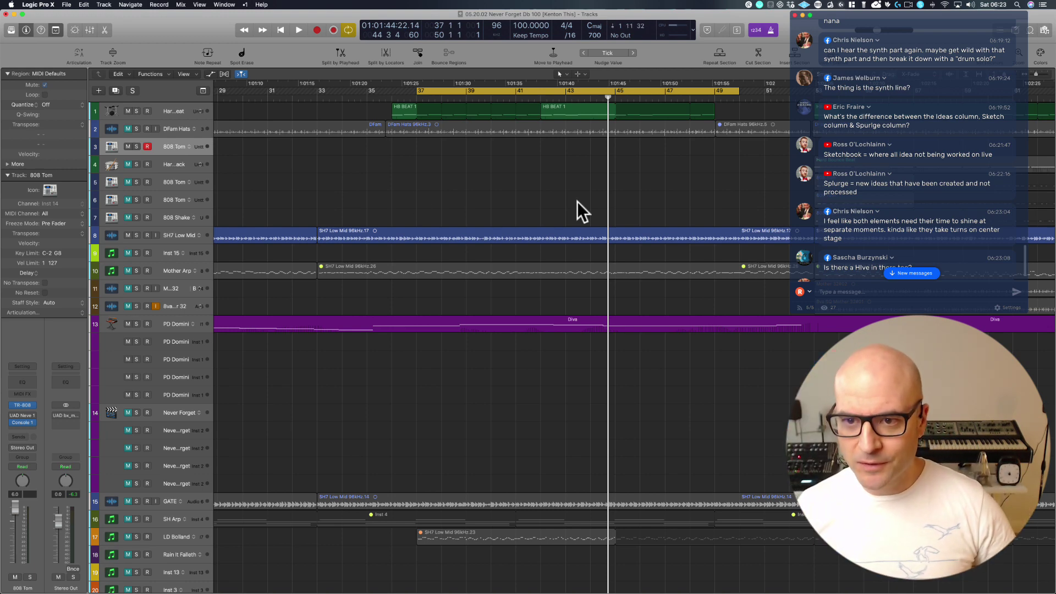
scroll(904, 110, up, 2)
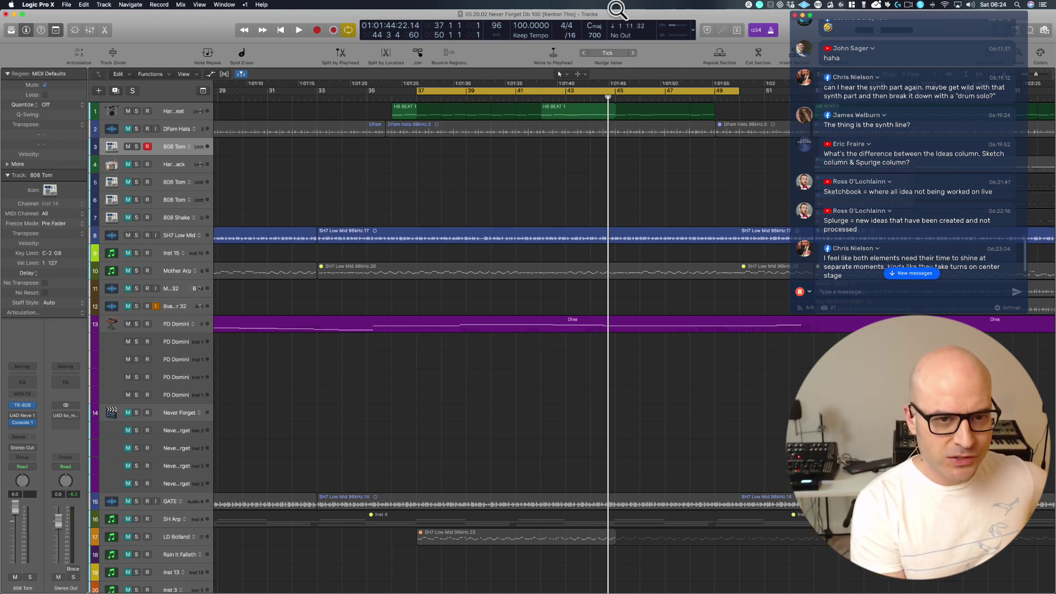
click(182, 235)
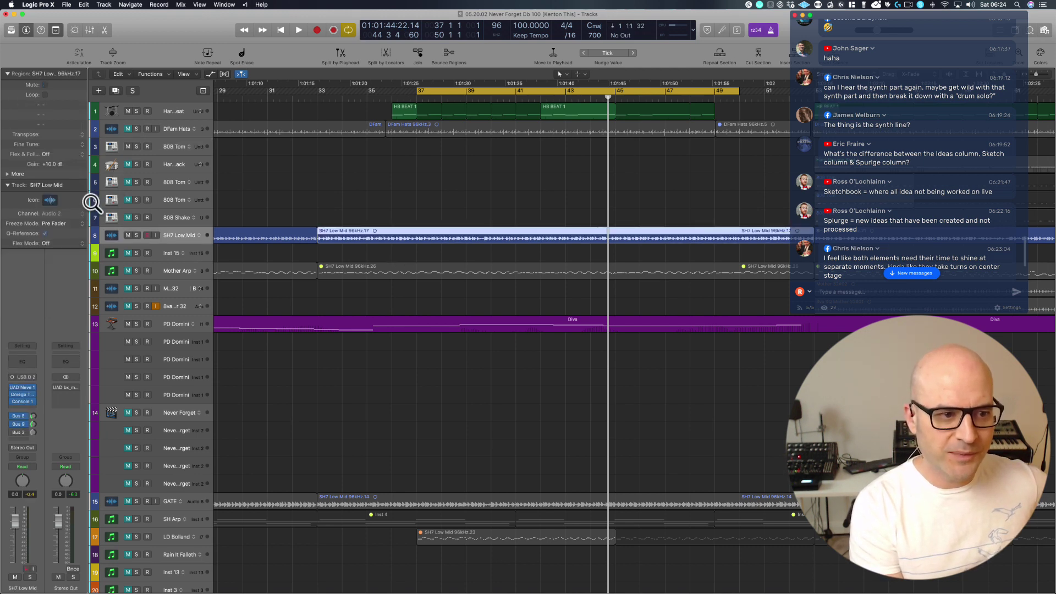
drag(89, 203, 88, 202)
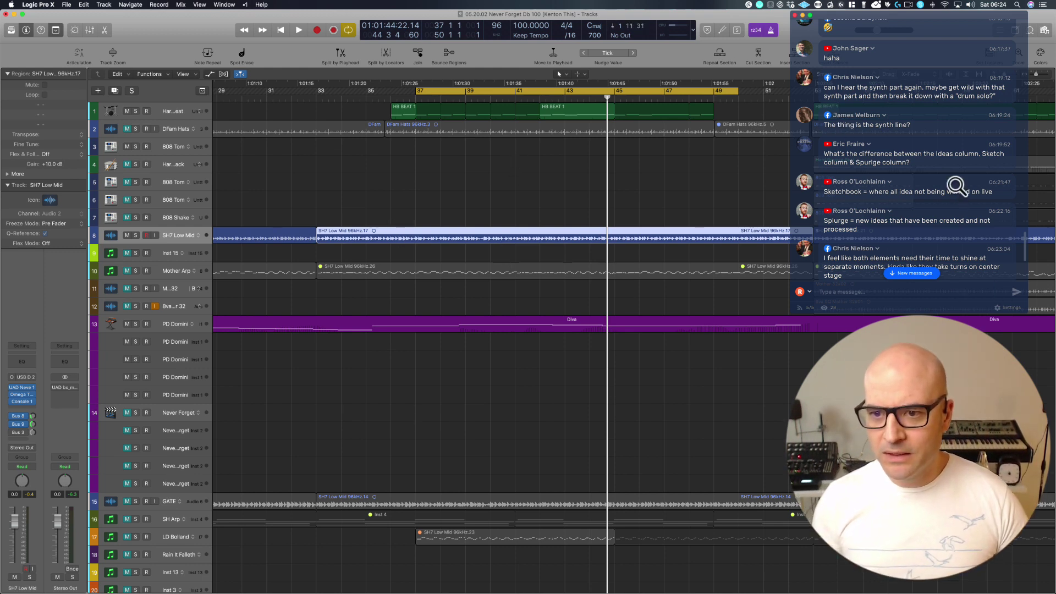
scroll(957, 187, down, 4)
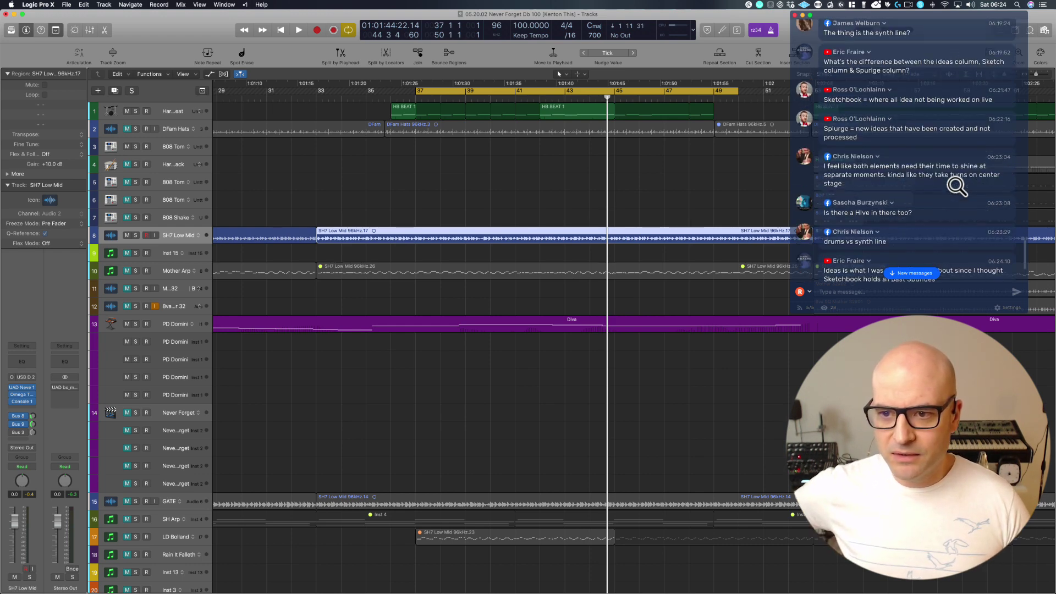
scroll(957, 187, down, 1)
scroll(957, 187, down, 1)
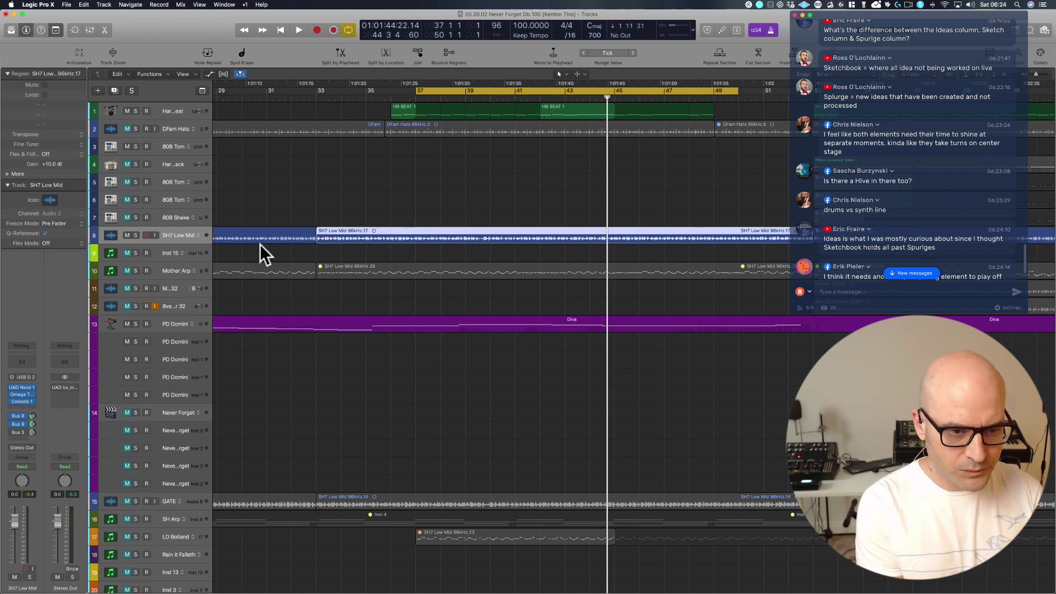
key(space)
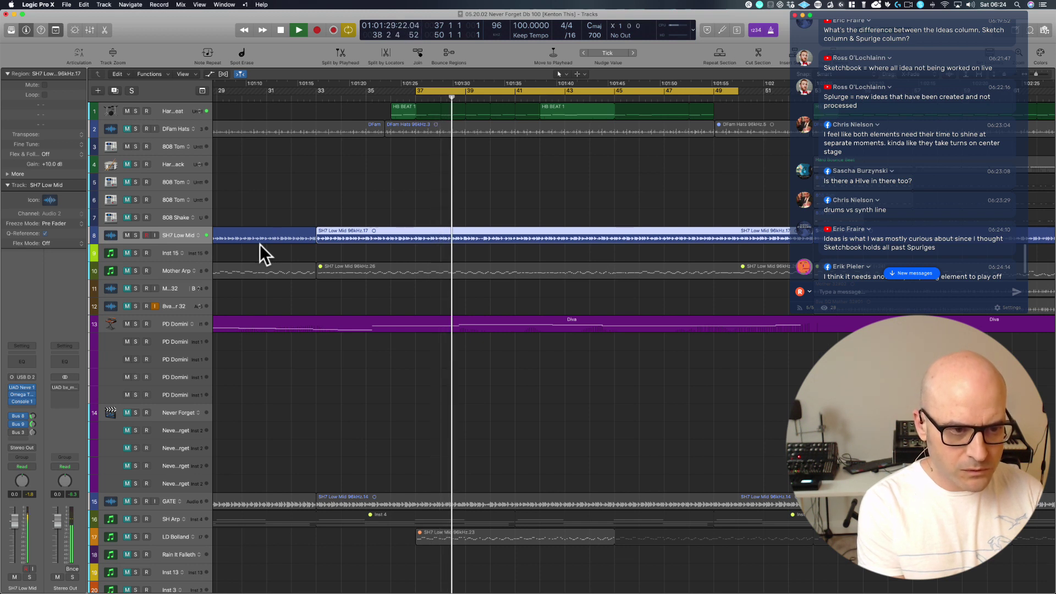
key(space)
Rename the 808 Tom track directly below DFam Hats as Meter Guide.
click(174, 146)
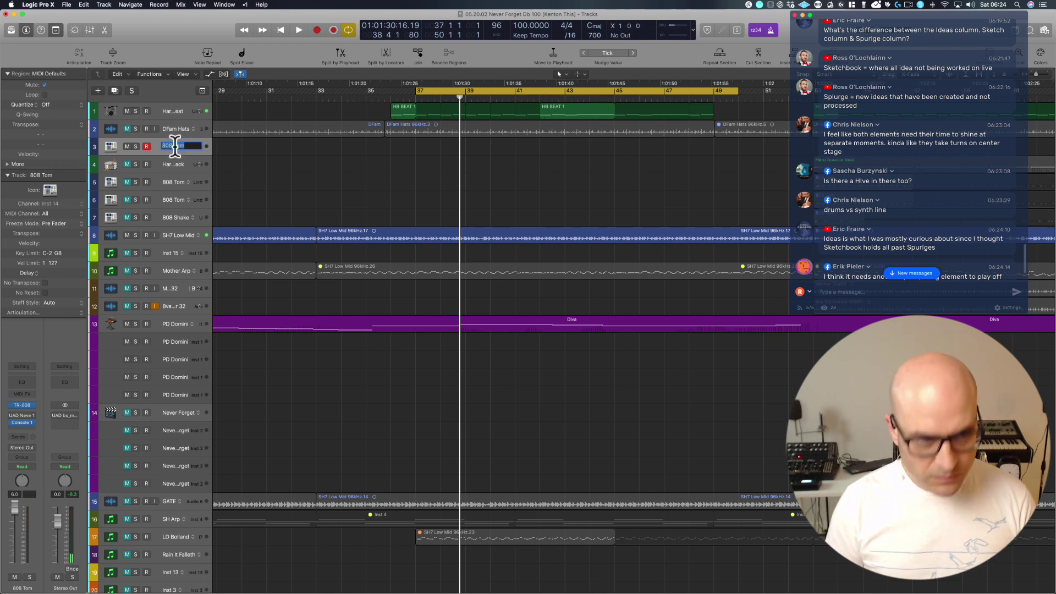
text(Mel)
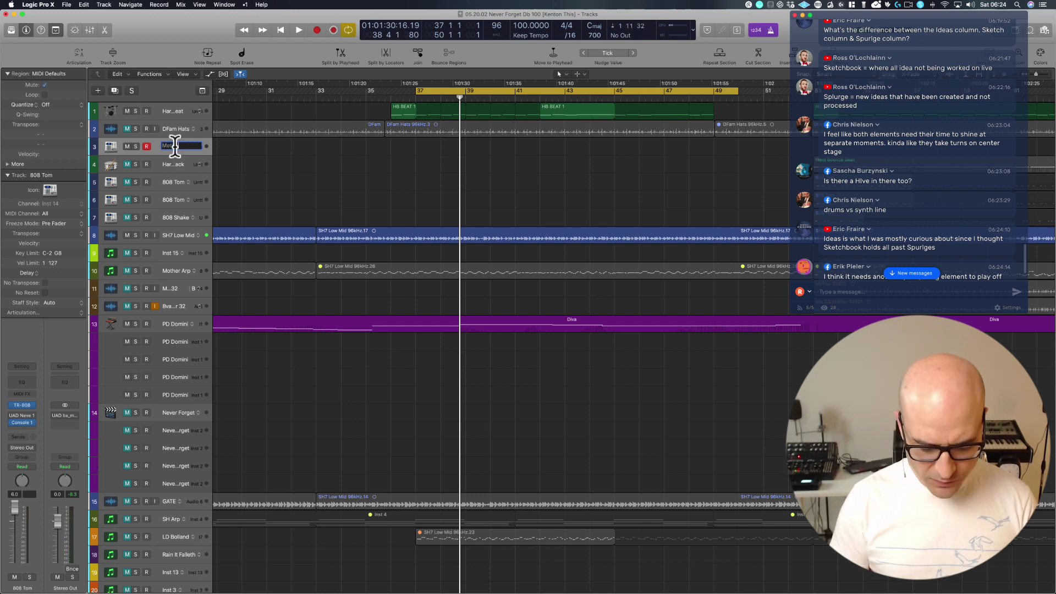
text(tro)
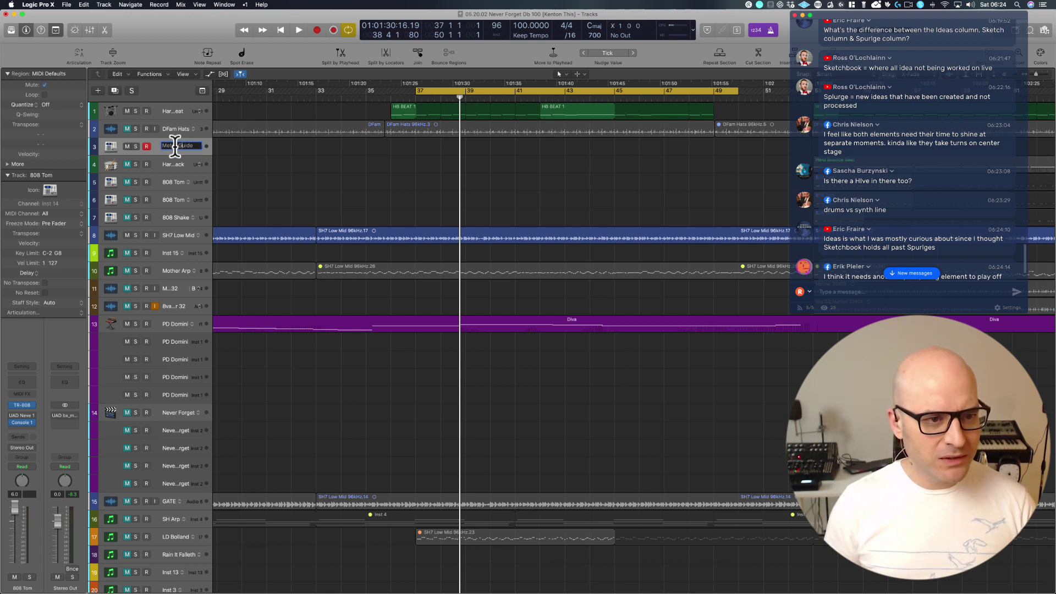
text( Guide)
key(Return)
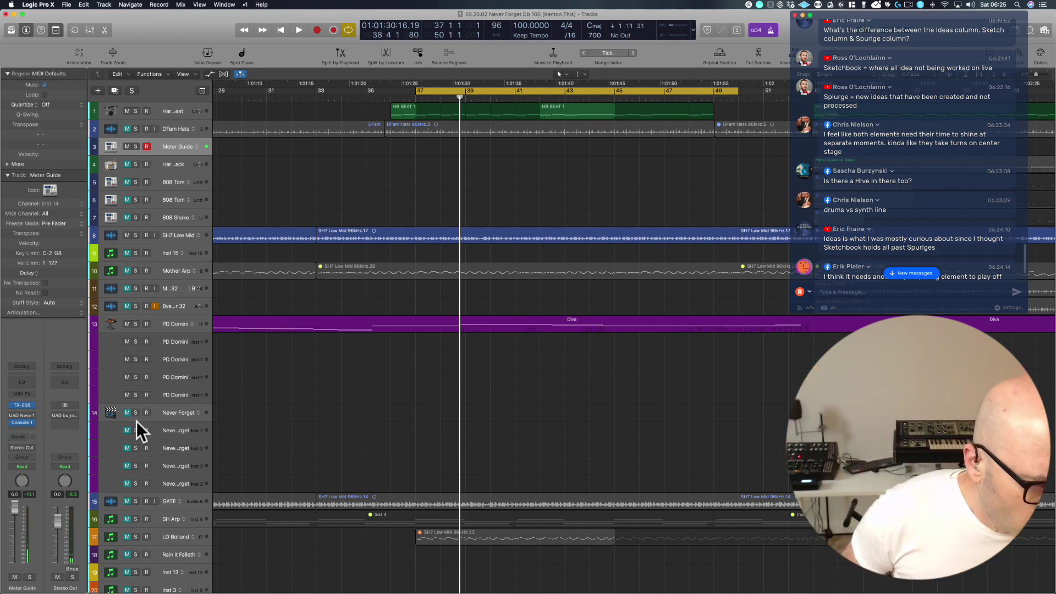
Open the Meter Guide track's TR-808 instrument and dismiss its authorization notice.
click(19, 406)
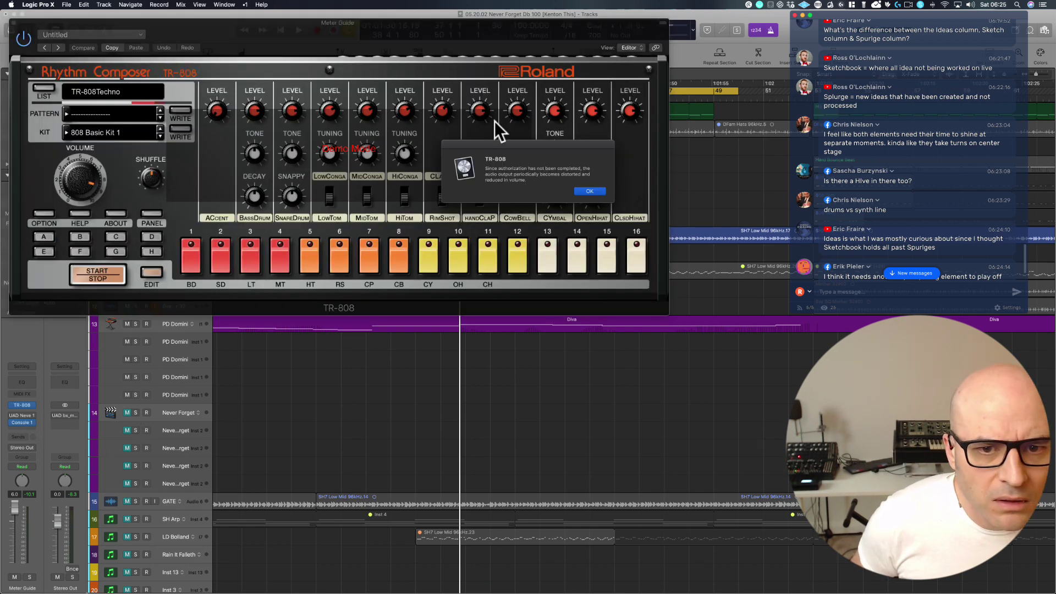
click(590, 191)
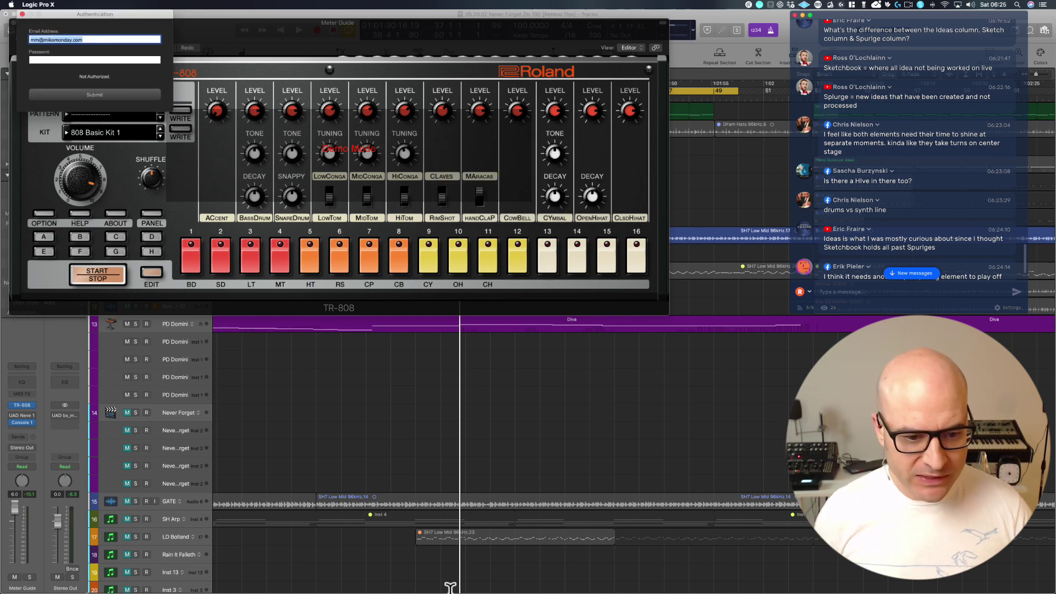
Switch to LastPass, search the vault for roland and copy the roland.com password.
mouse_move(380, 593)
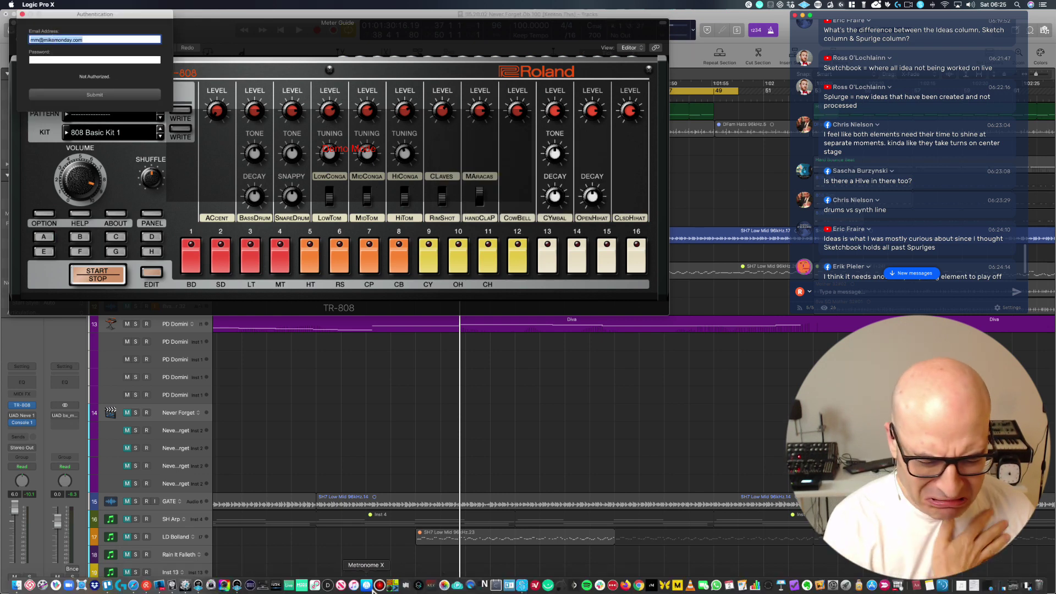
click(611, 589)
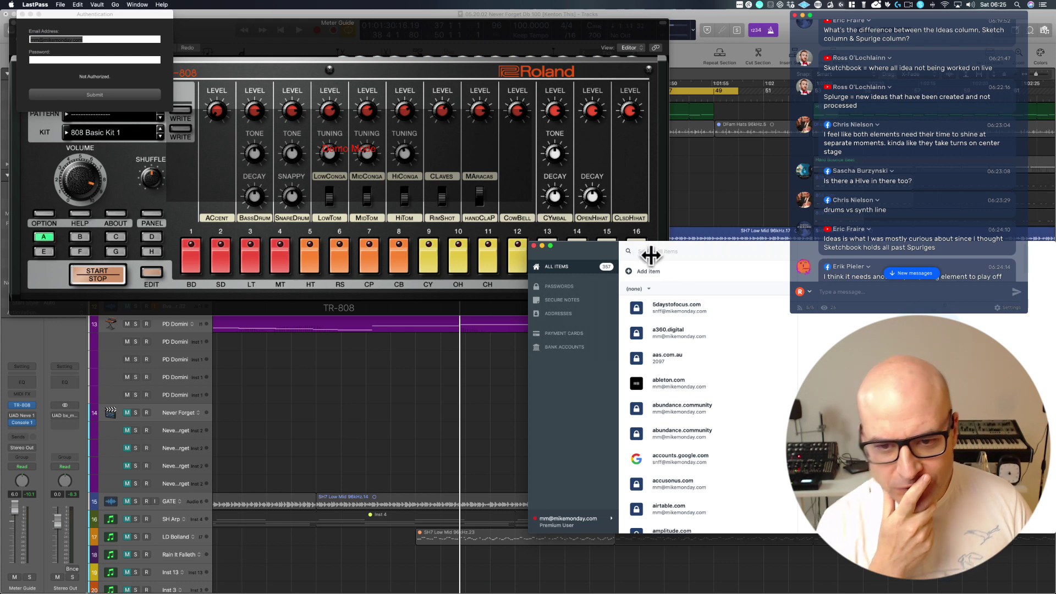
click(655, 252)
text(l)
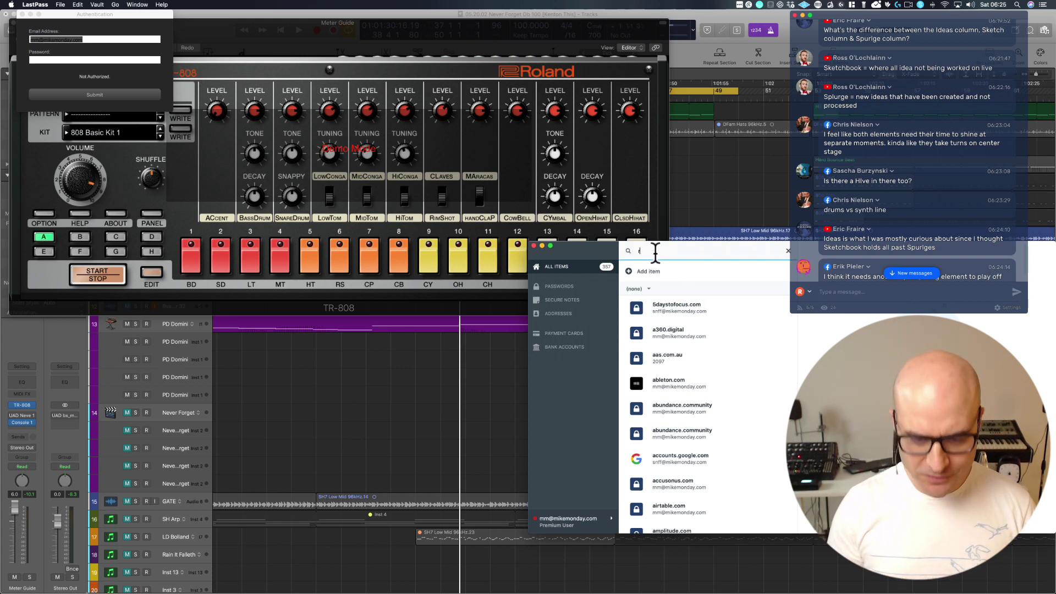
text(oland)
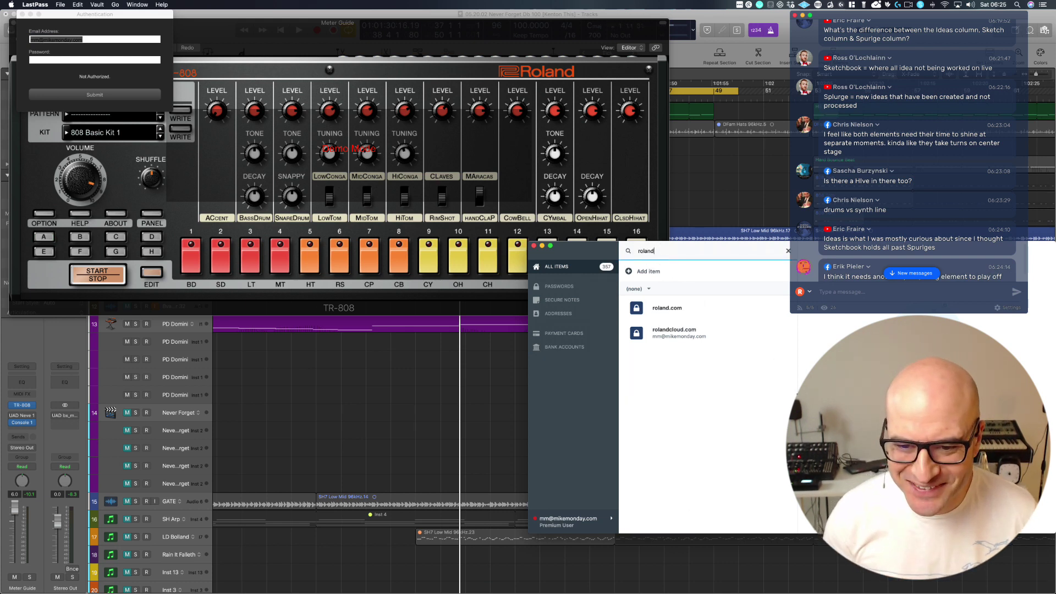
click(692, 412)
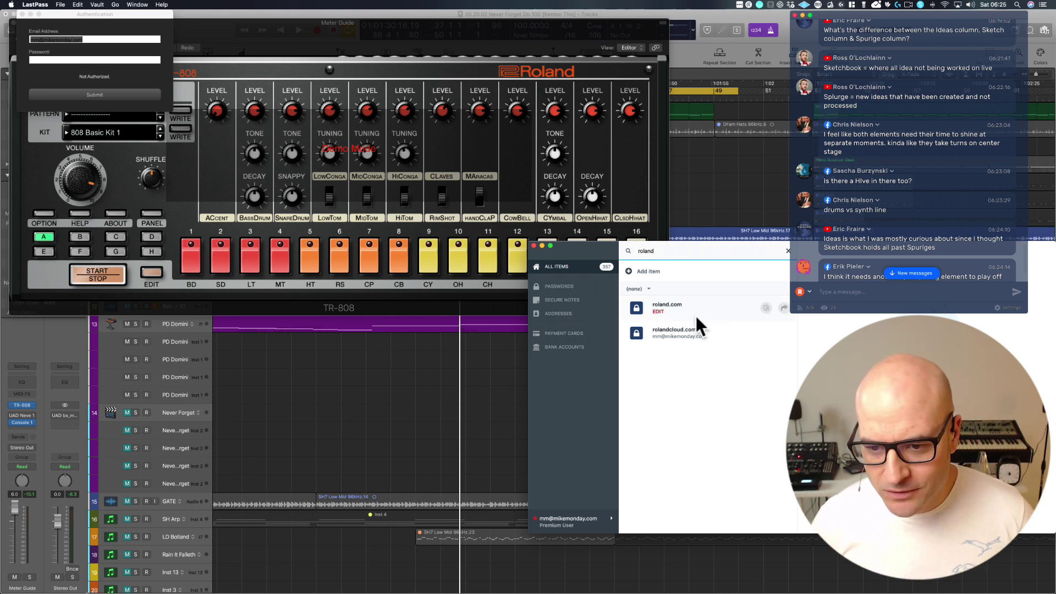
click(764, 308)
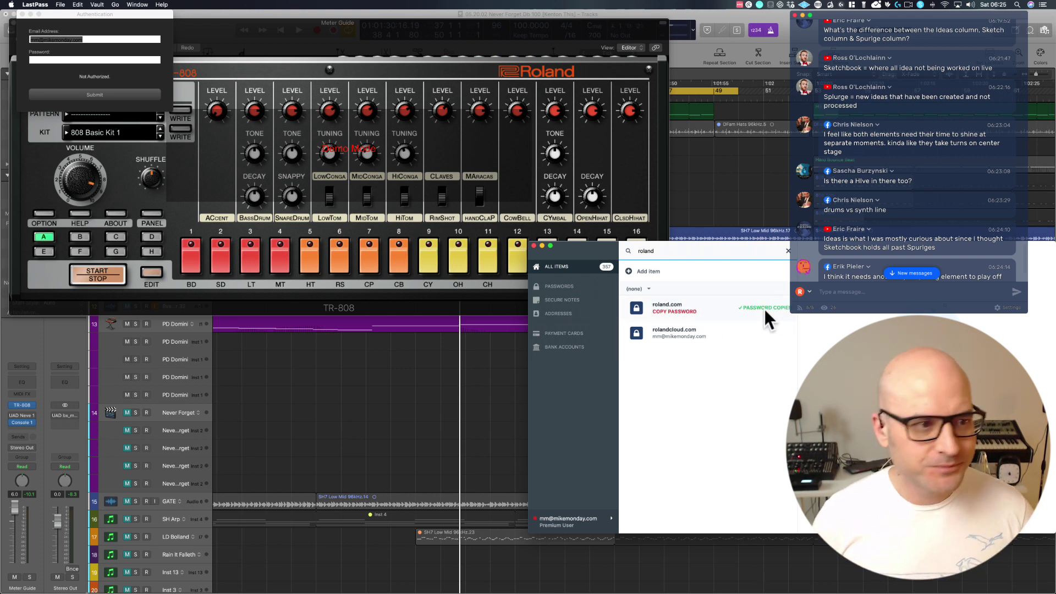
Return to Logic, paste the account password into the TR-808 authentication form, submit it and close the form.
click(47, 59)
key(super+v)
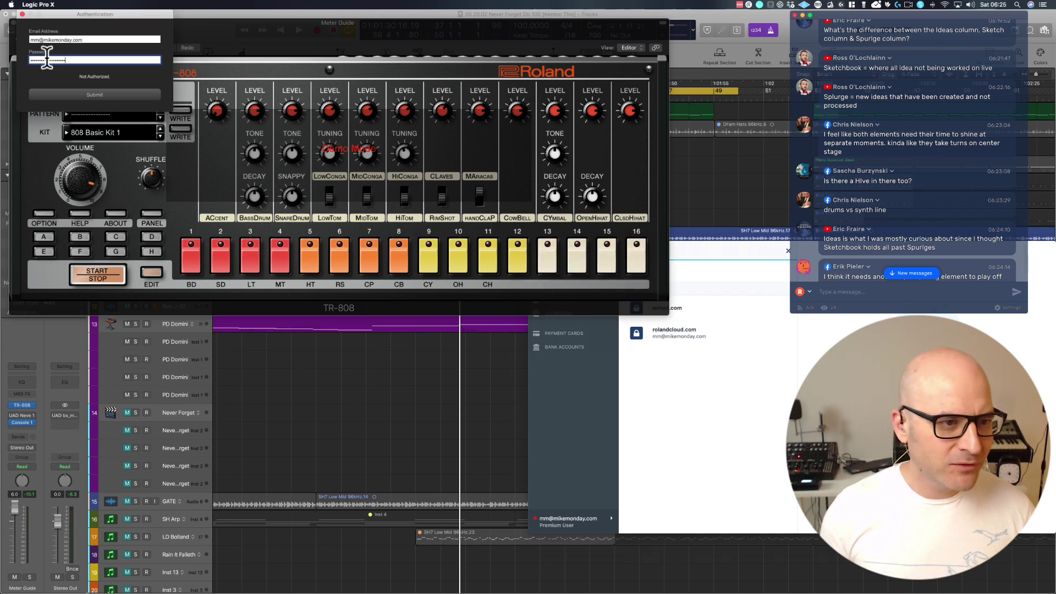
click(113, 97)
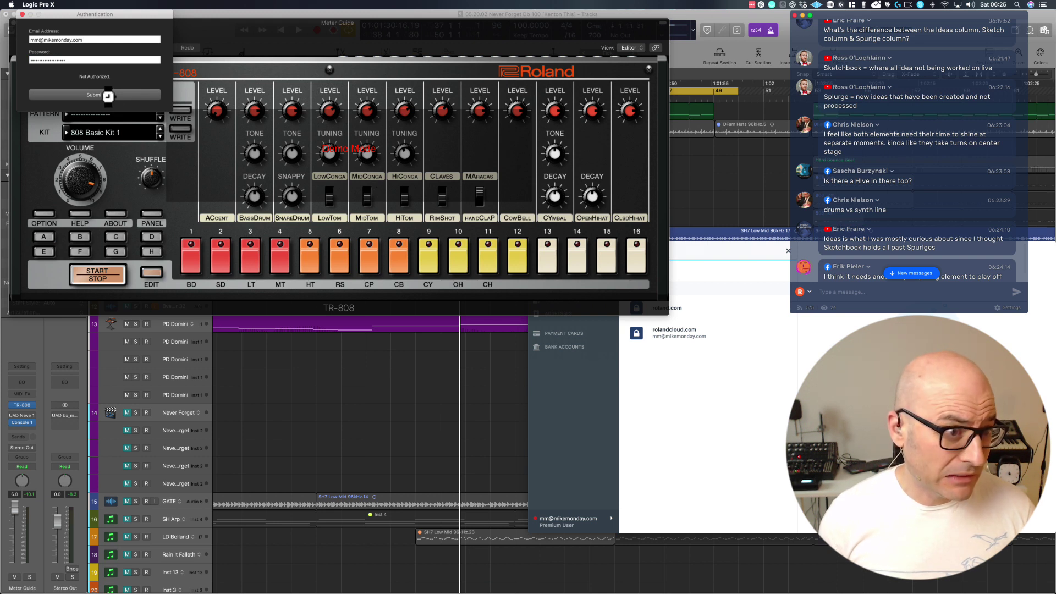
click(113, 96)
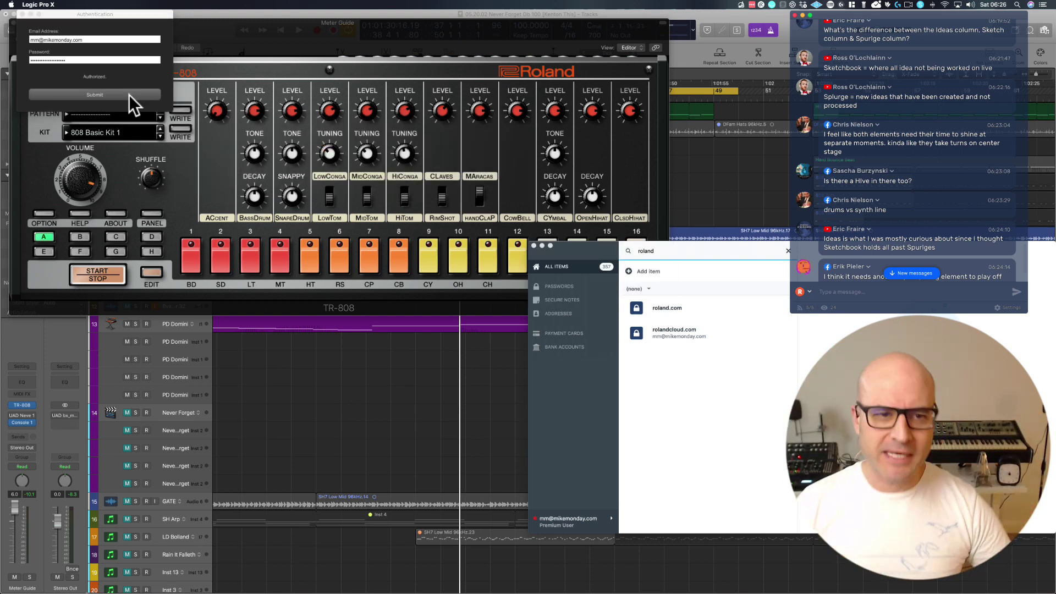
click(22, 12)
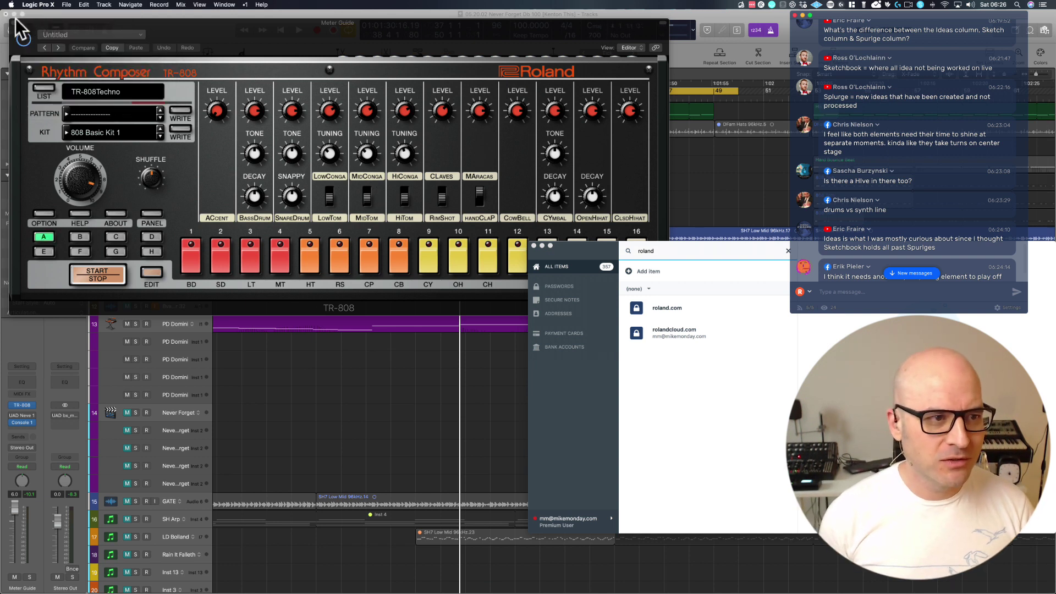
Close the TR-808 and LastPass windows and catch up on the newer chat messages.
click(15, 23)
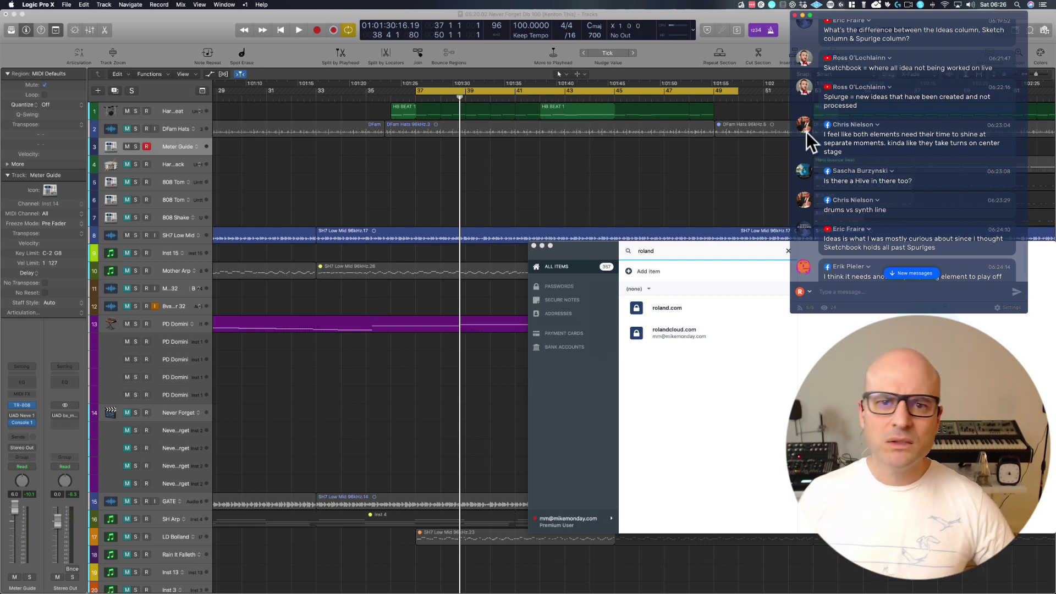
scroll(903, 193, down, 2)
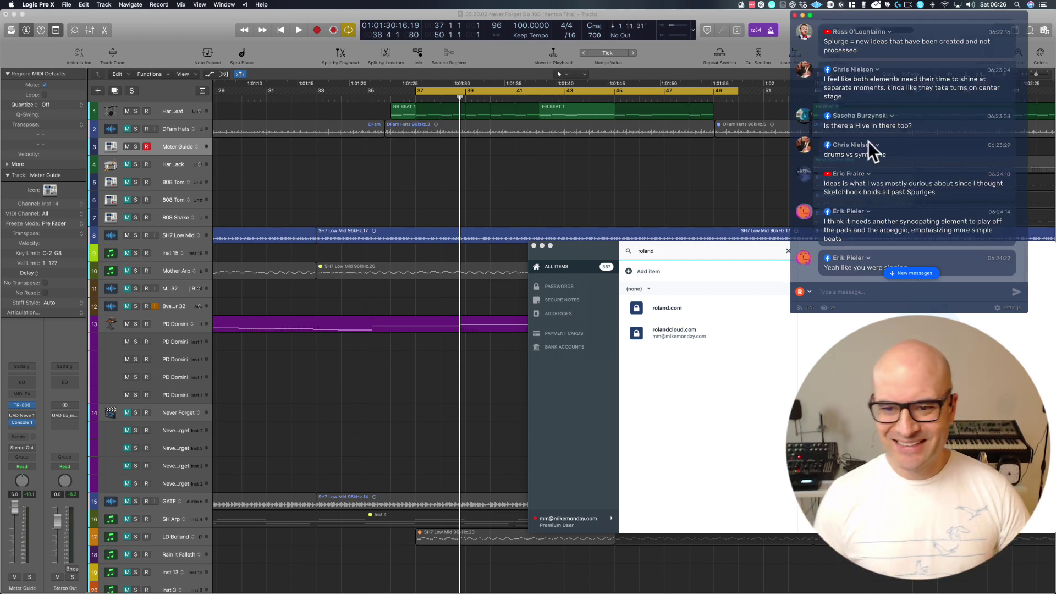
click(535, 243)
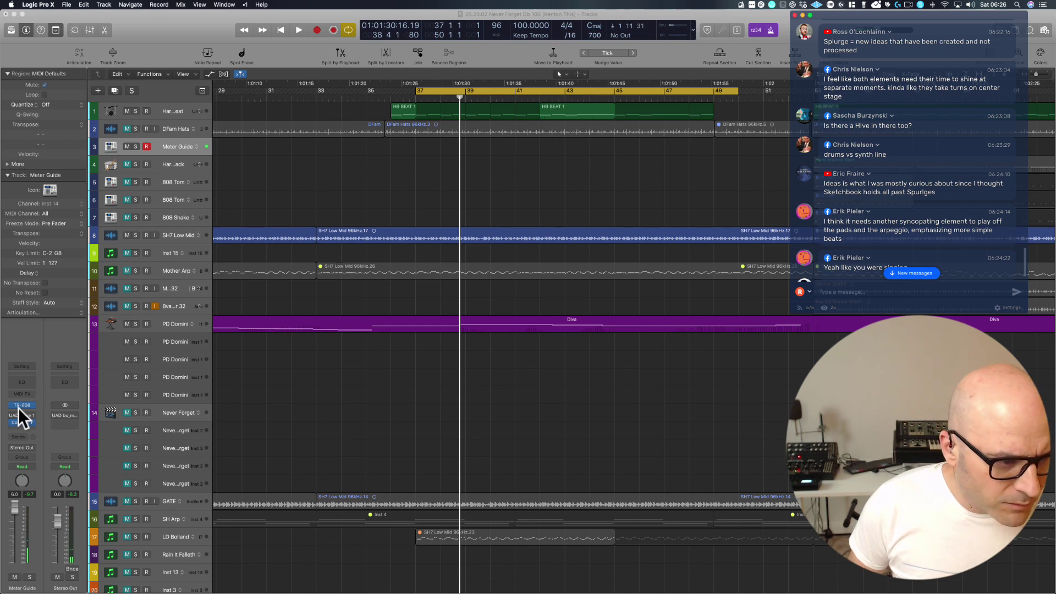
Reopen the Meter Guide track's TR-808, flip its maracas/hand clap switch and close the instrument.
mouse_move(21, 406)
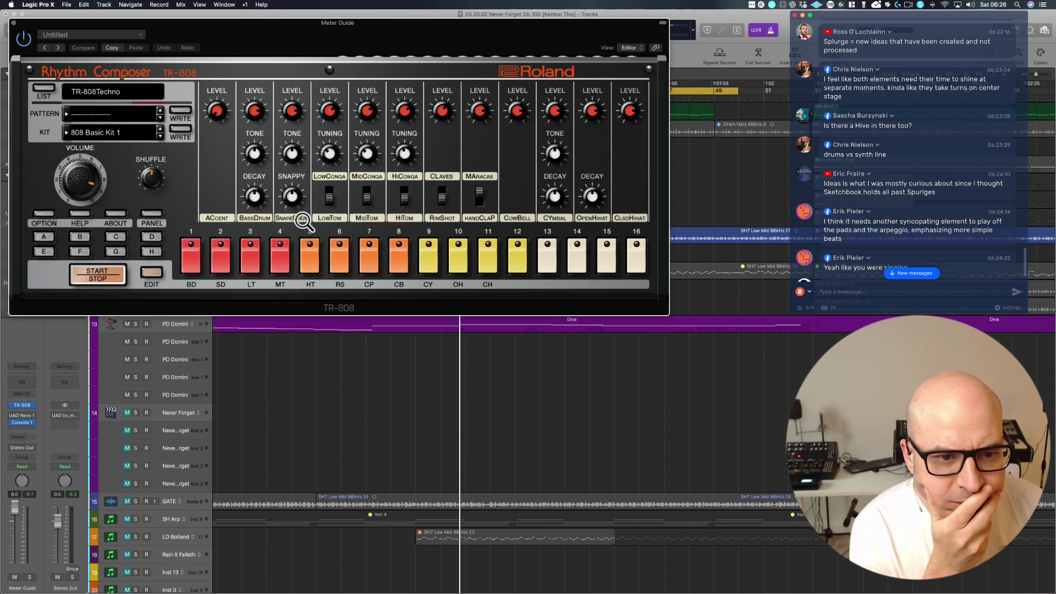
click(481, 196)
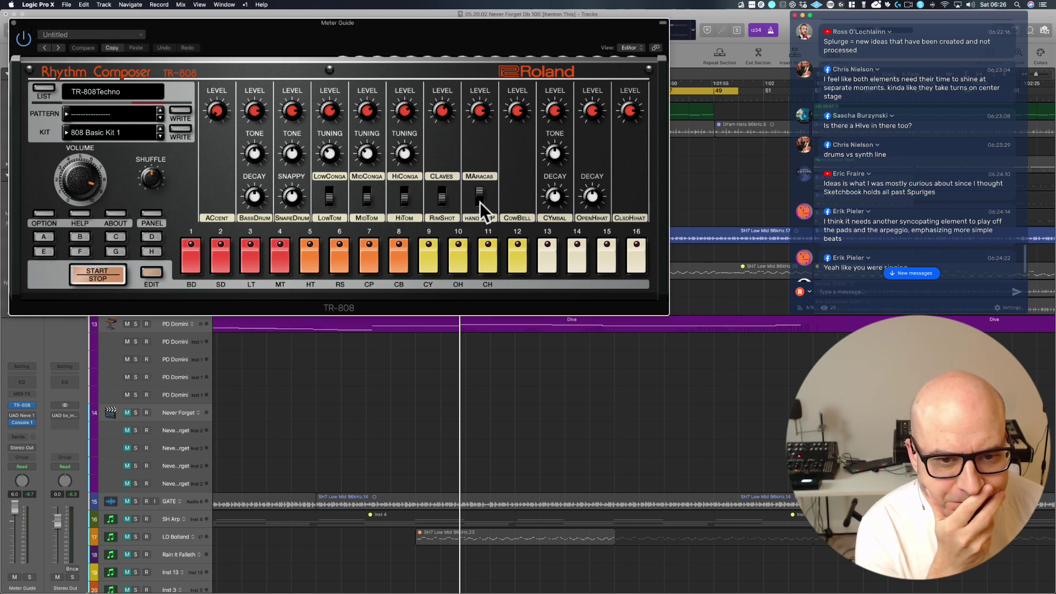
click(14, 24)
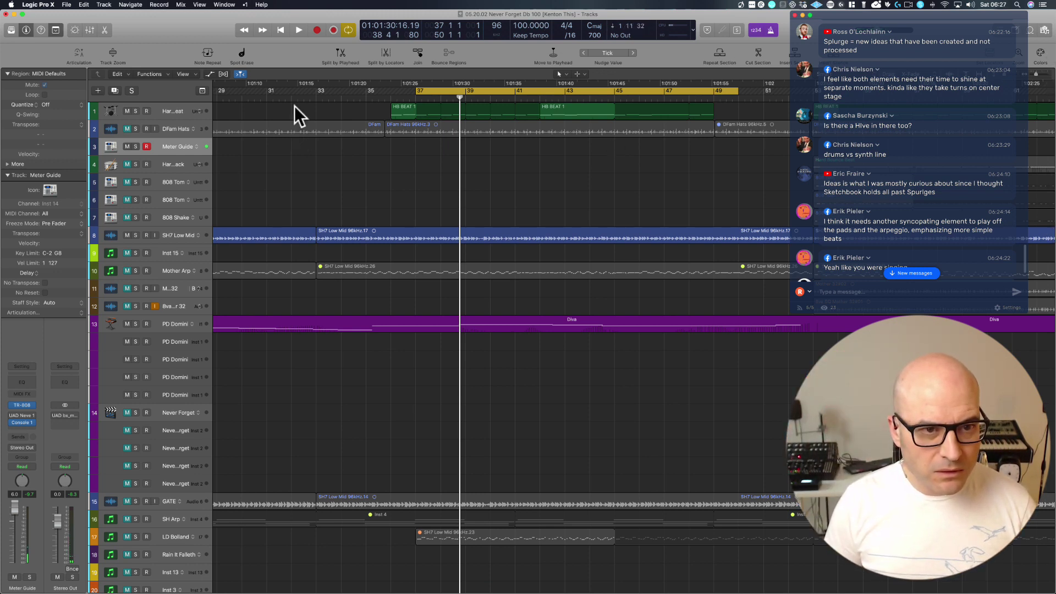
Record a trial TR-808 take on the Meter Guide track through bar 45 and delete the recorded region.
click(317, 29)
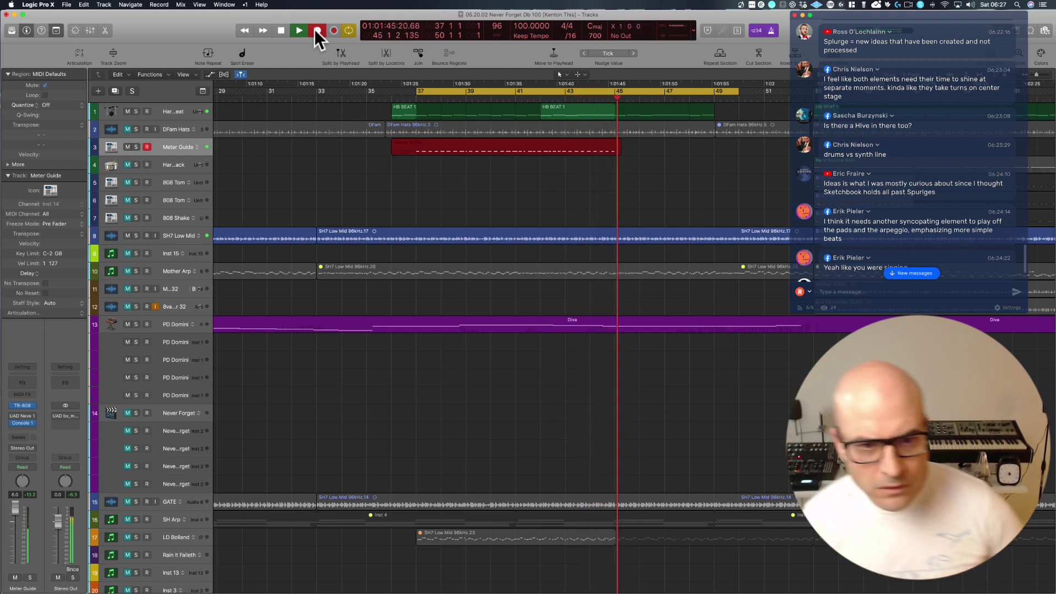
click(316, 30)
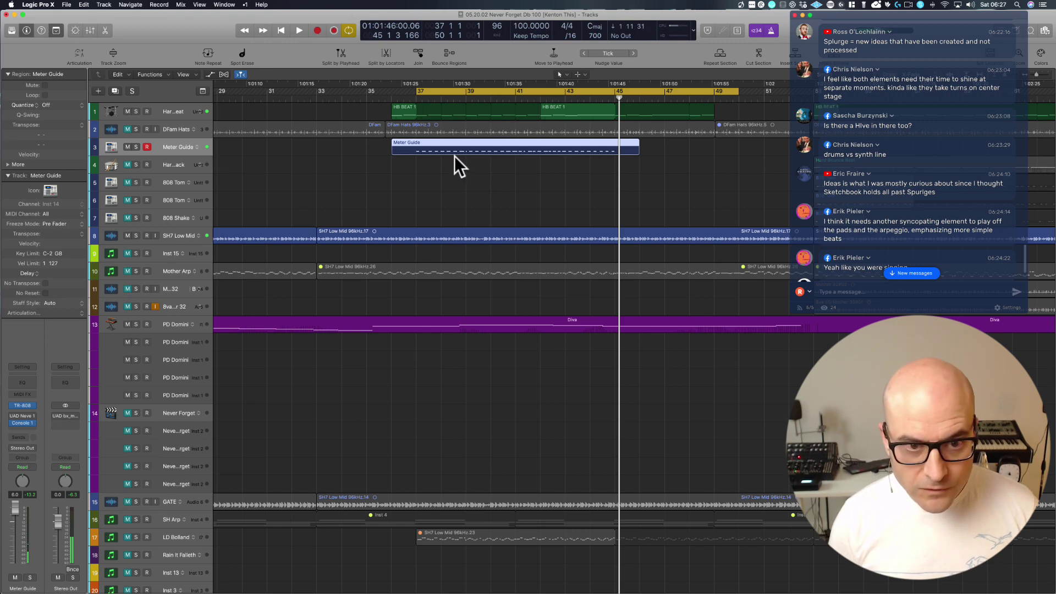
key(Delete)
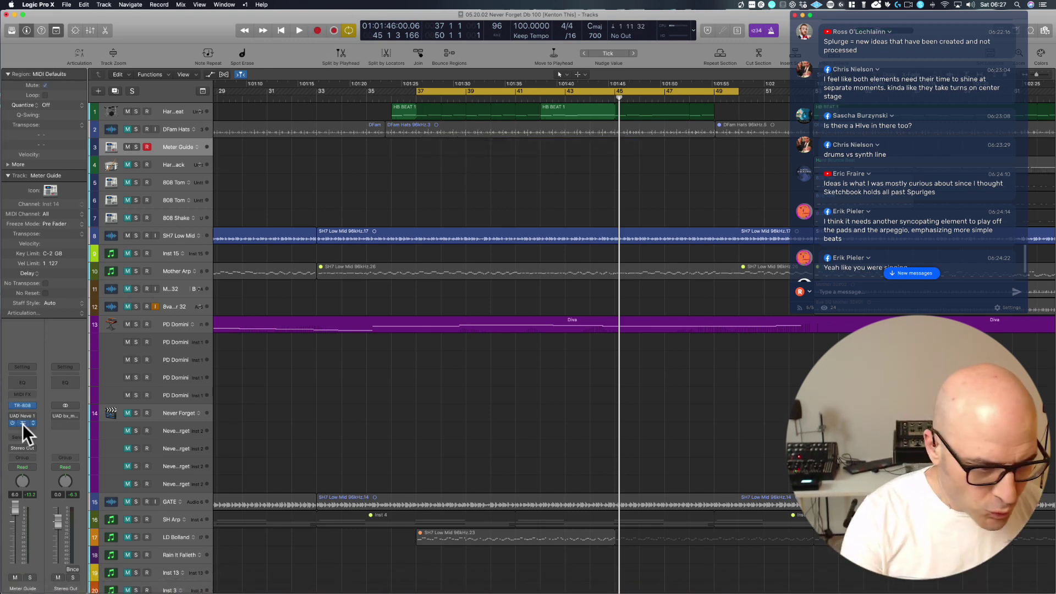
Inspect the Meter Guide channel's Console 1 plug-in, hide its window and listen to the section from bar 37.
click(22, 424)
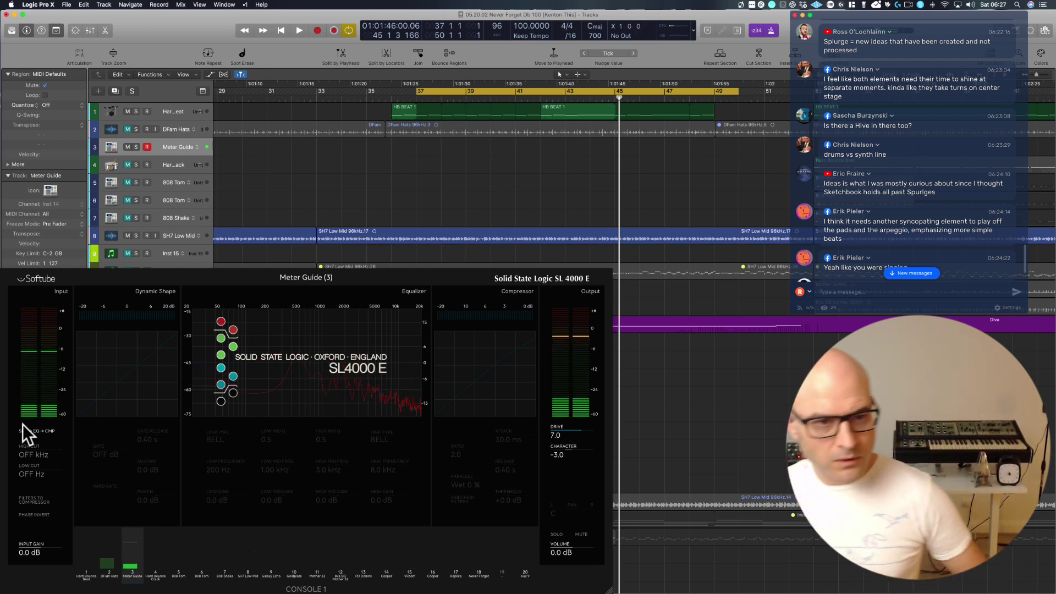
click(287, 129)
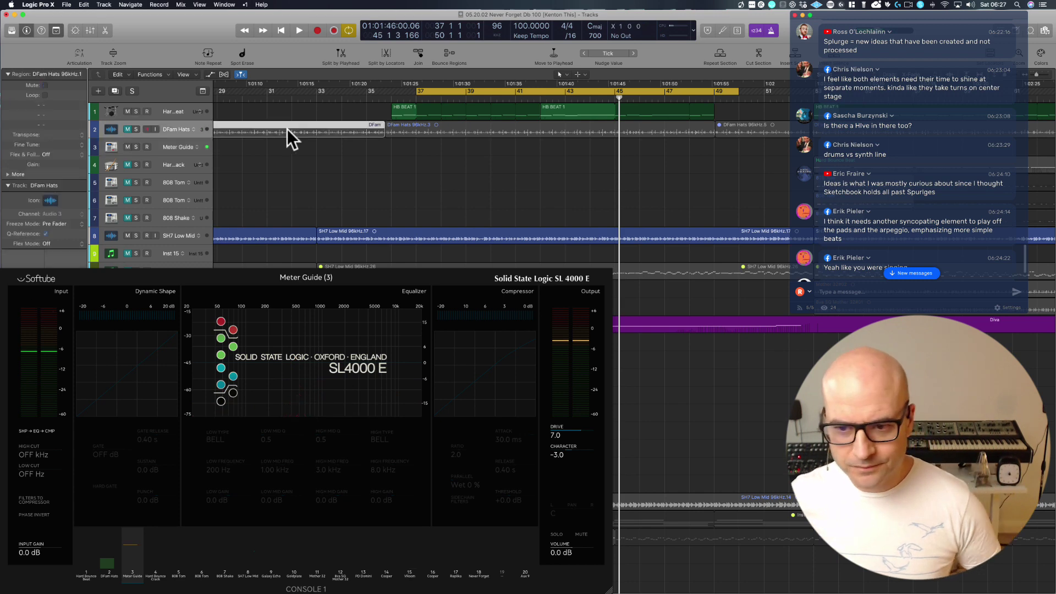
key(v)
click(357, 206)
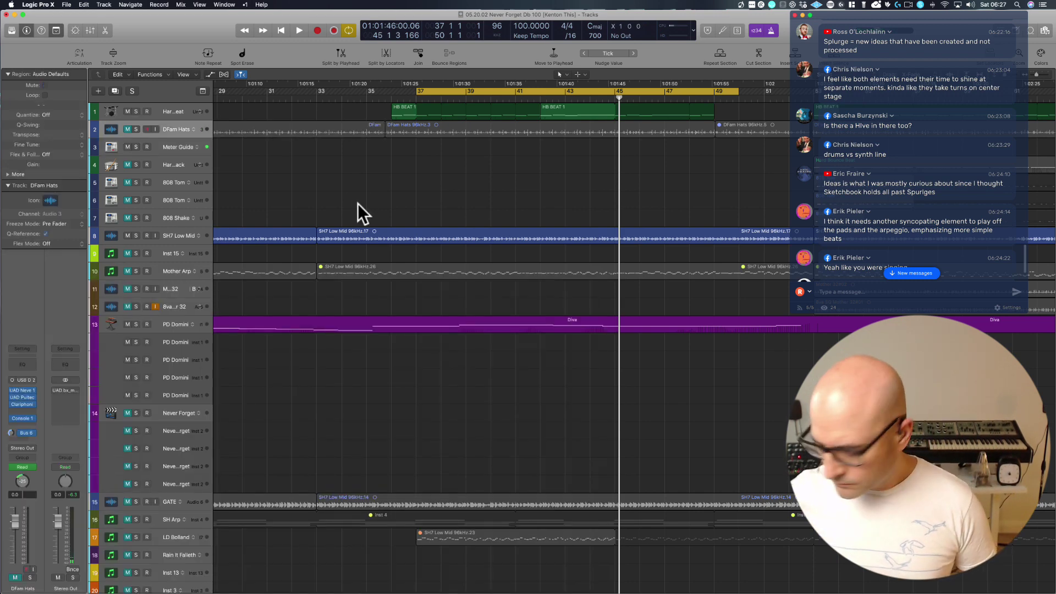
key(space)
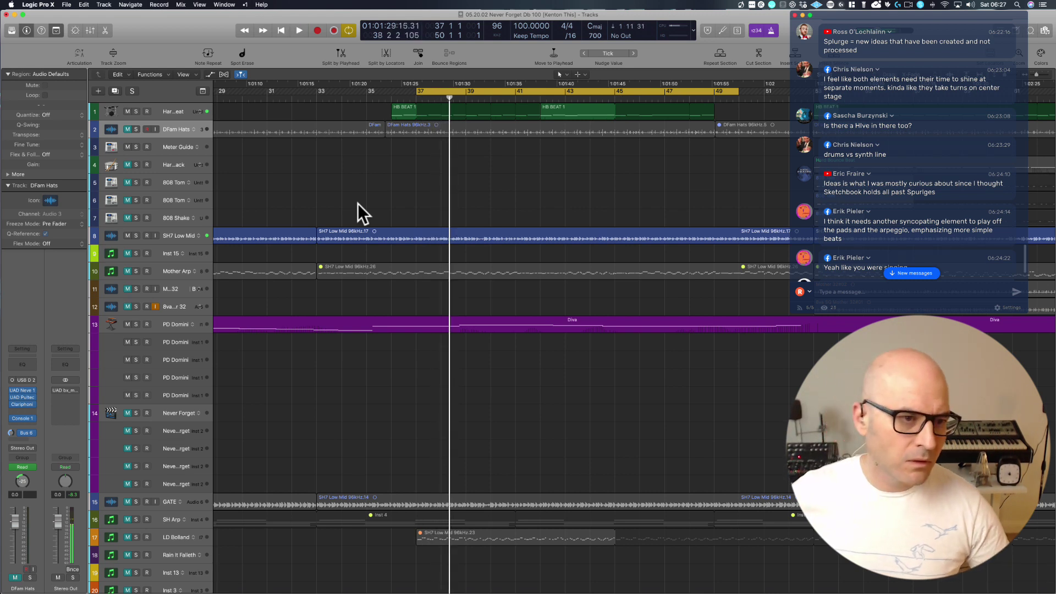
Try another Meter Guide recording up to about bar 43 and discard the take.
click(176, 150)
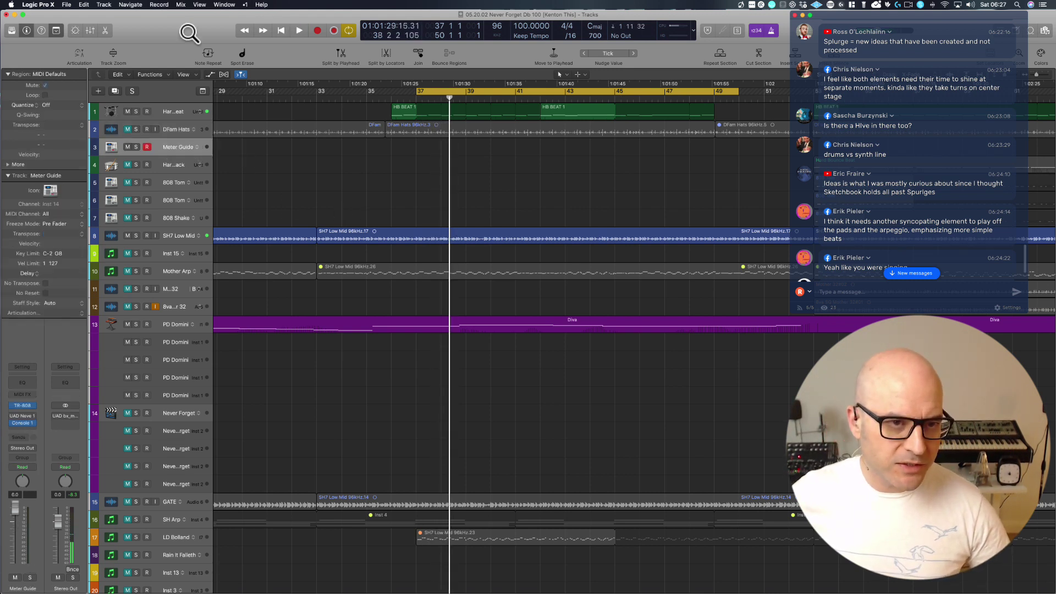
click(317, 30)
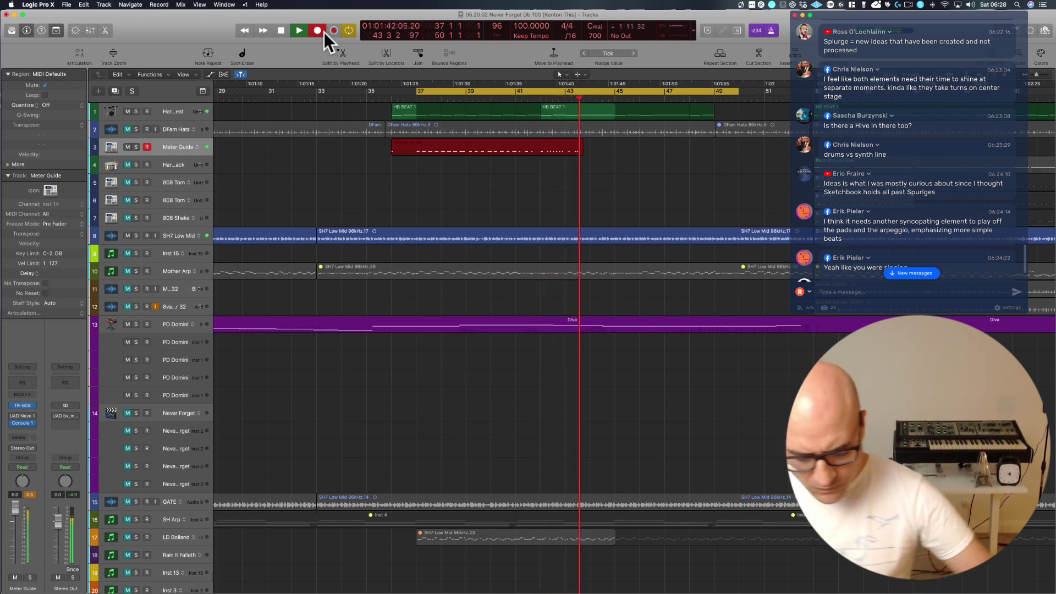
key(space)
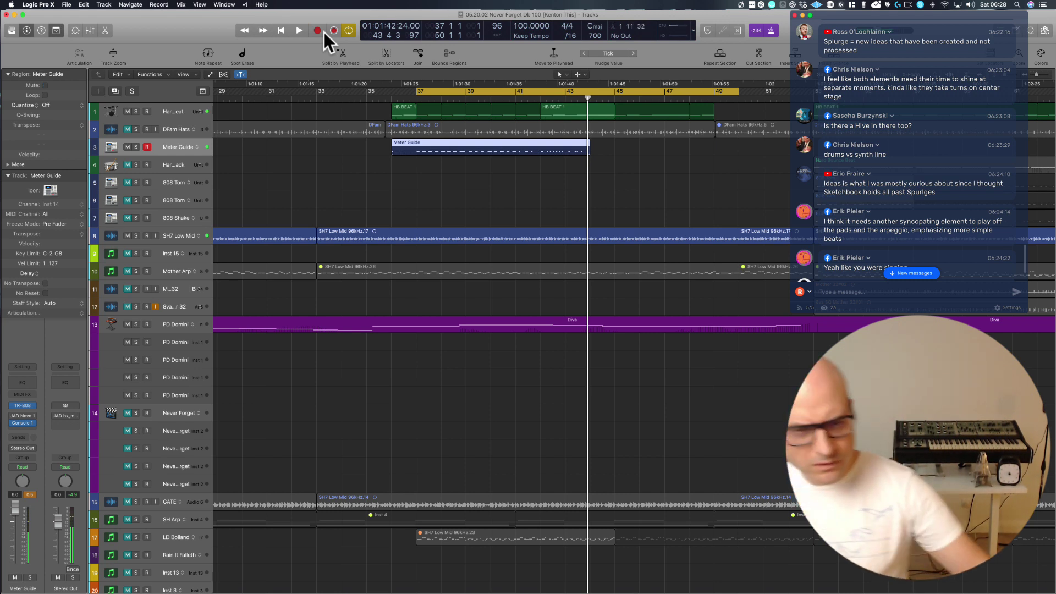
key(Delete)
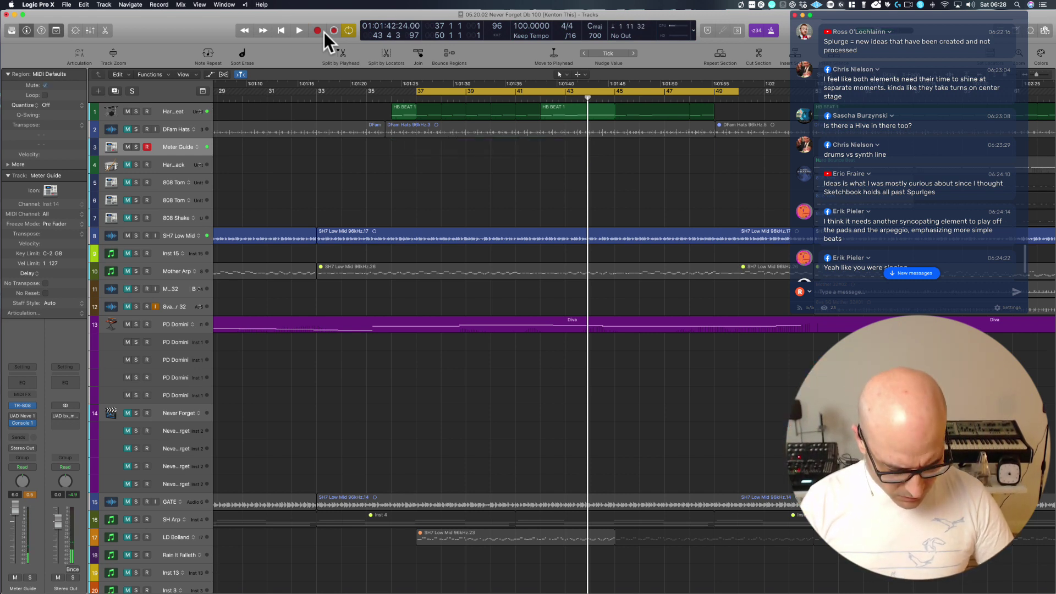
Play the section through once, and record a new Meter Guide take from the count-in past bar 45.
key(space)
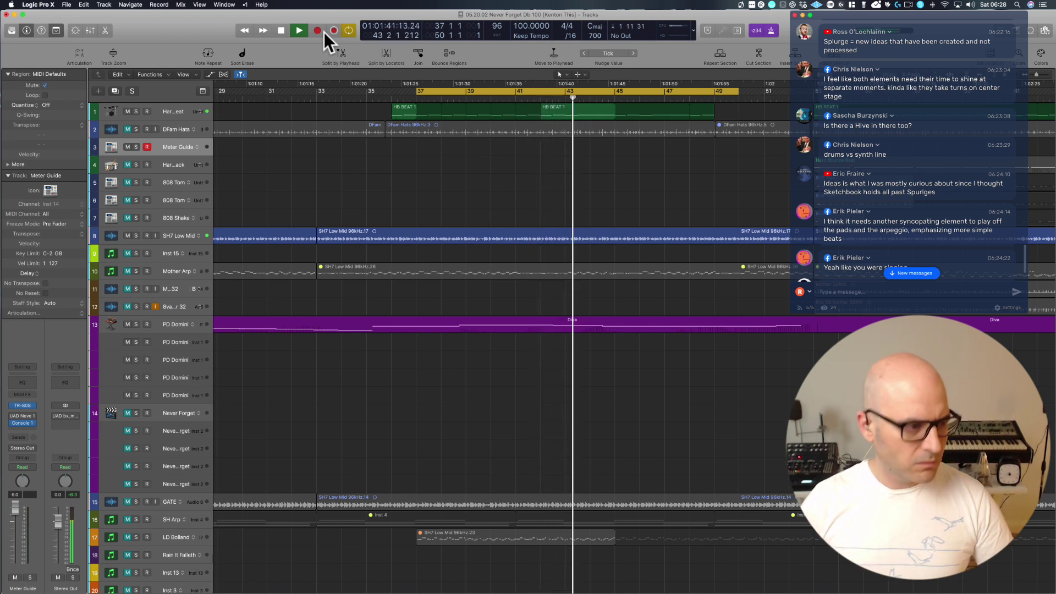
key(space)
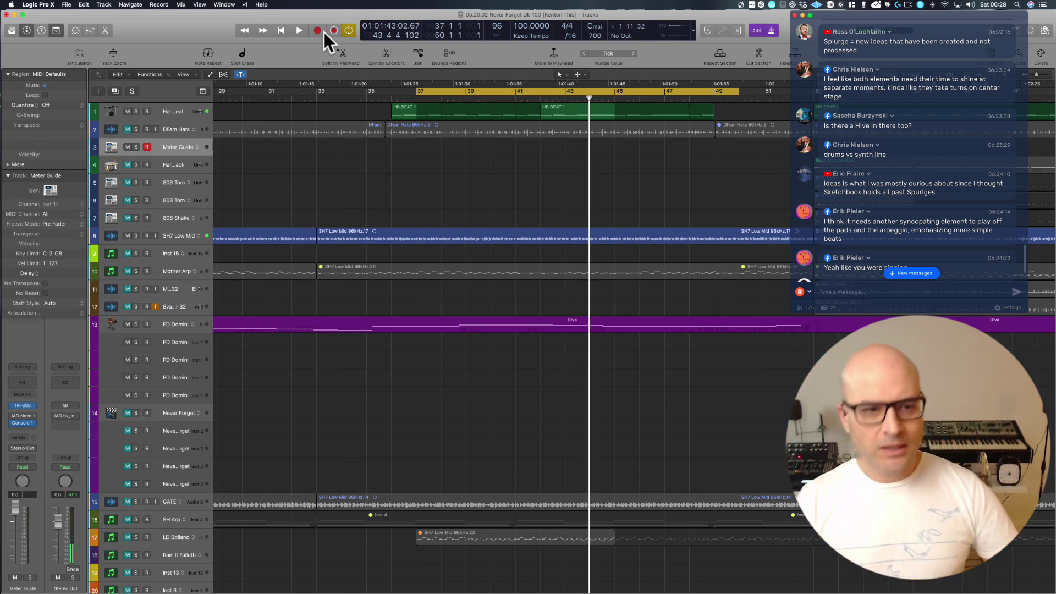
click(317, 31)
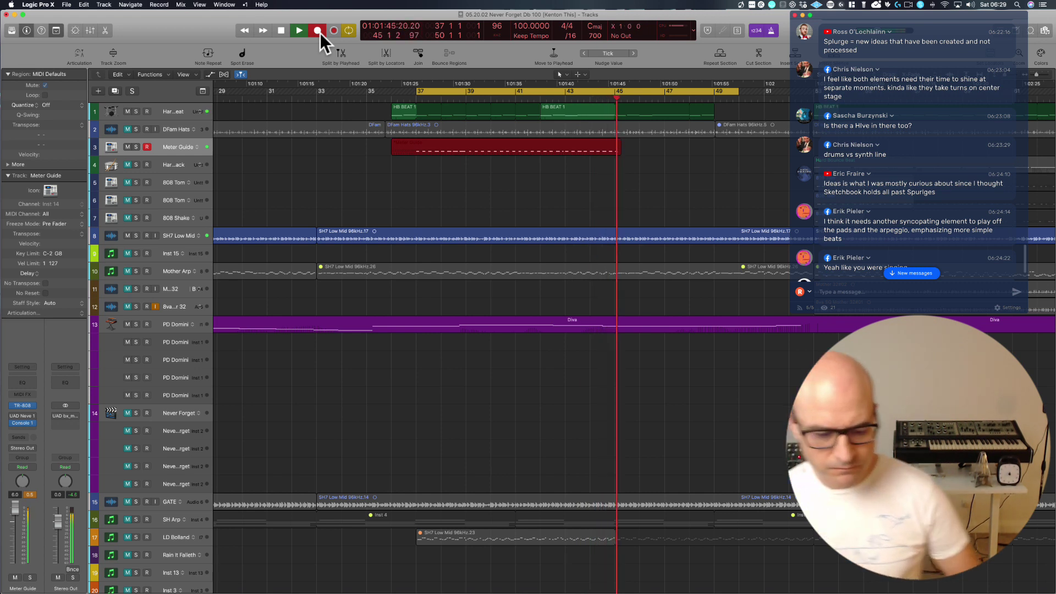
key(space)
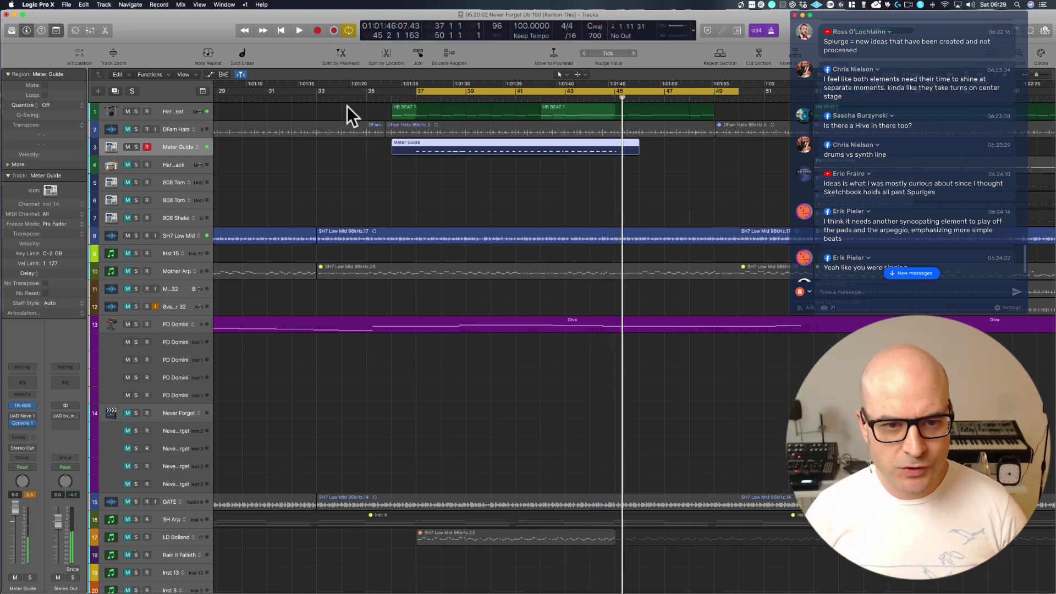
Open the Meter Guide recording in the Piano Roll, trim the region to bars 37–45 and select all its notes.
double_click(447, 144)
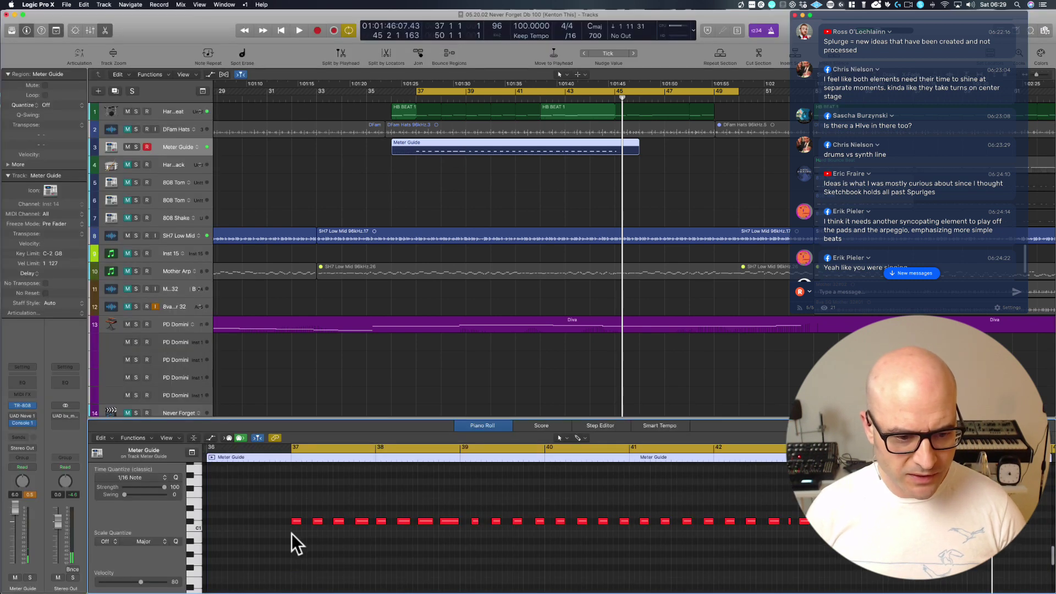
drag(290, 513, 815, 570)
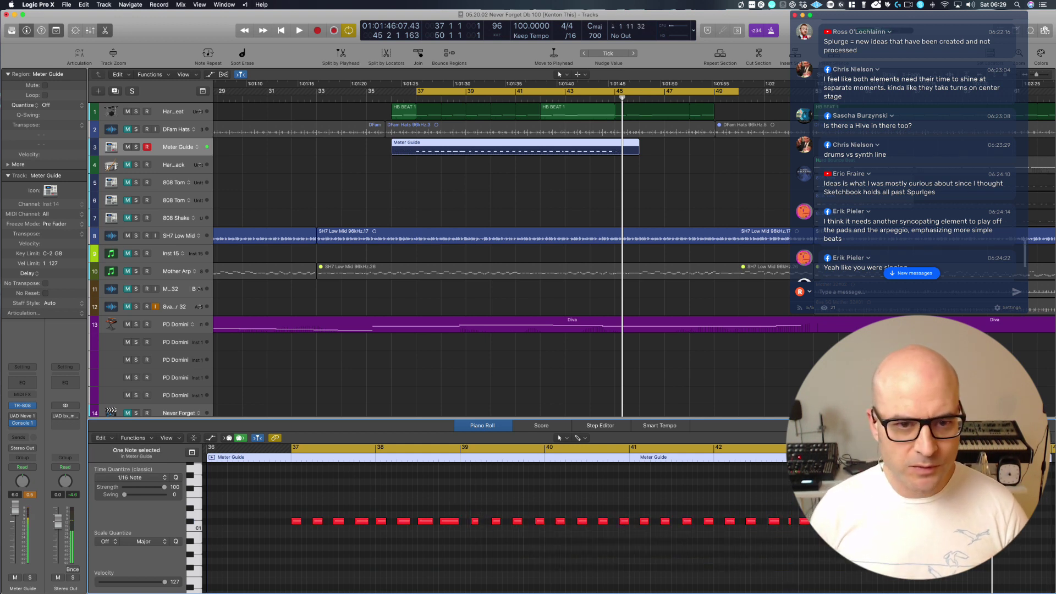
drag(396, 152, 421, 152)
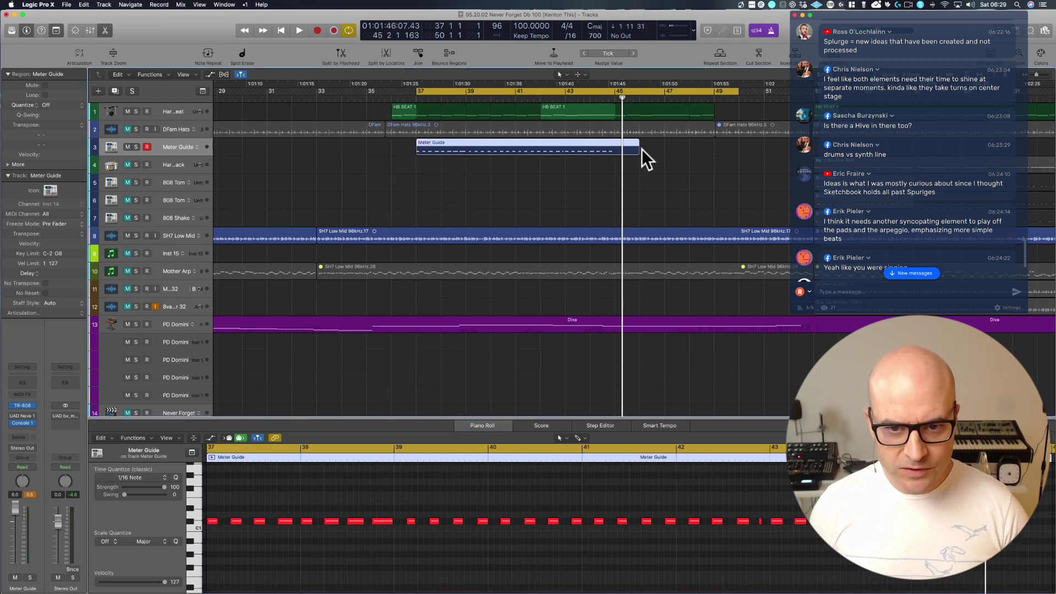
drag(637, 149, 595, 150)
key(e)
key(e)
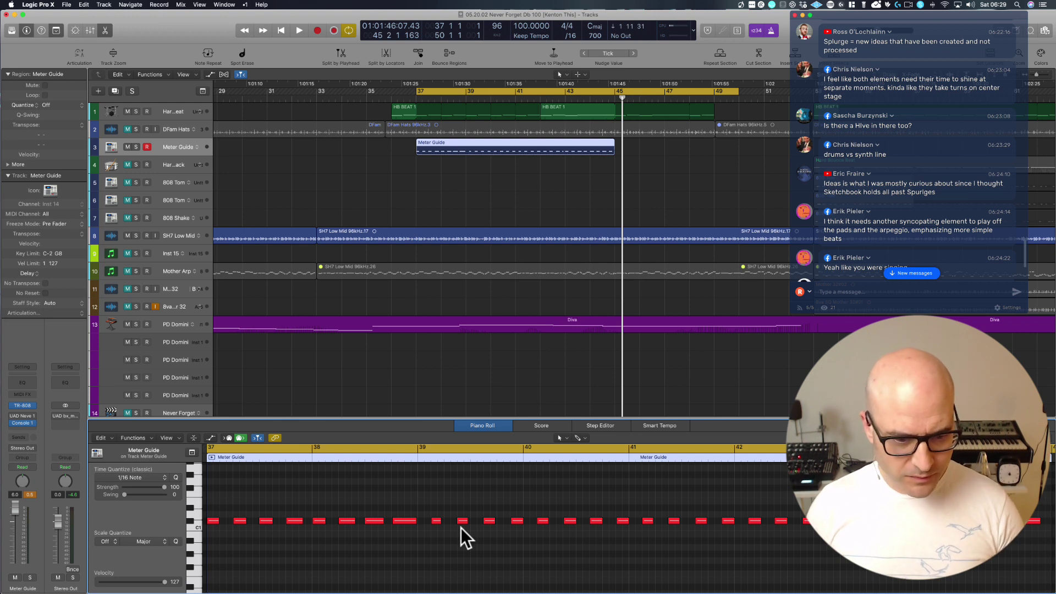
key(super+a)
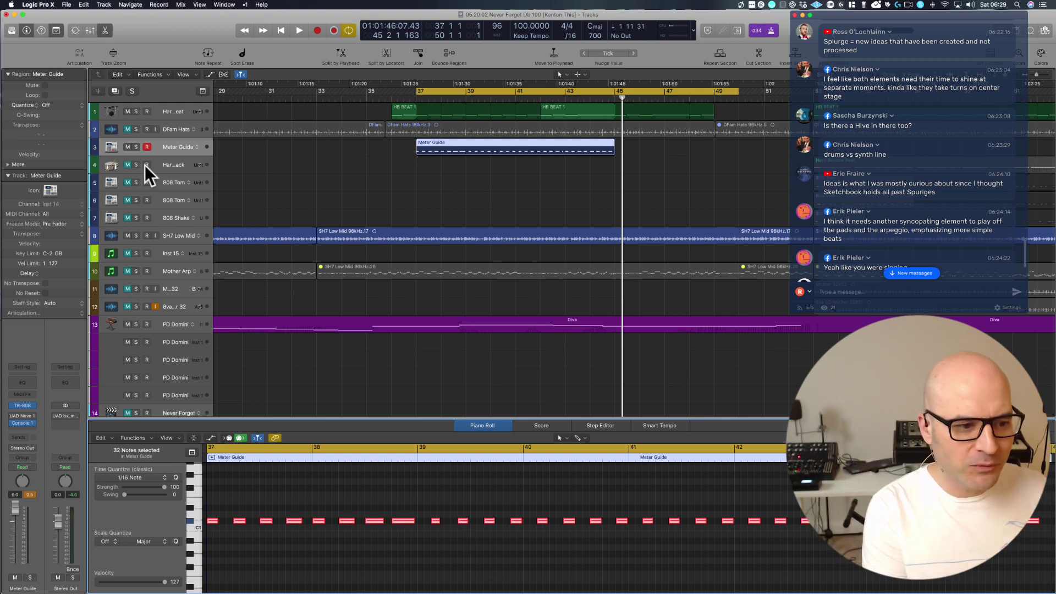
Duplicate the Meter Guide track with its TR-808 setup and rename the copy 808.
click(117, 94)
key(super+d)
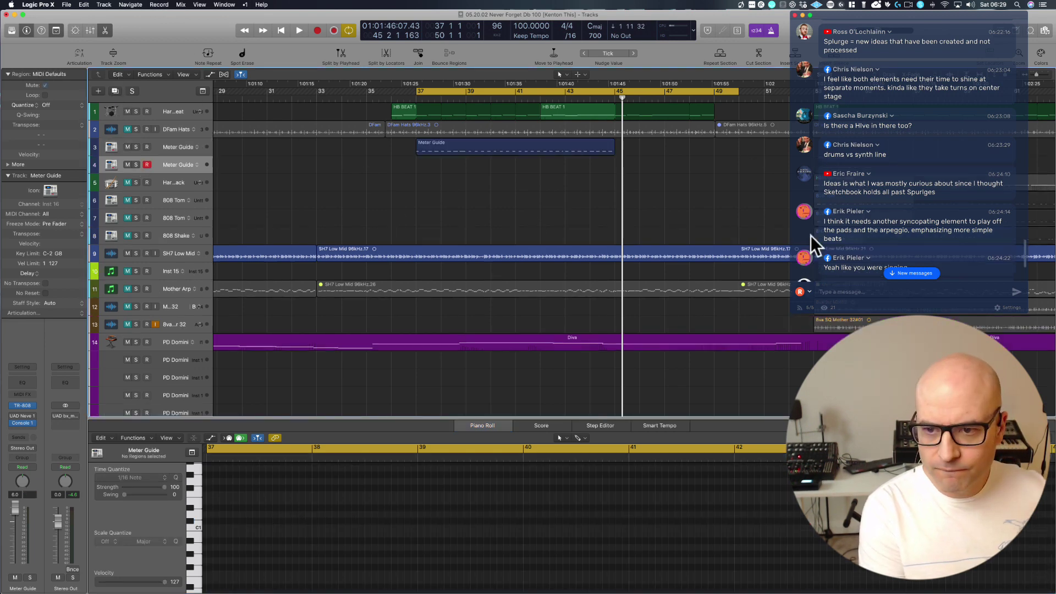
scroll(874, 236, down, 4)
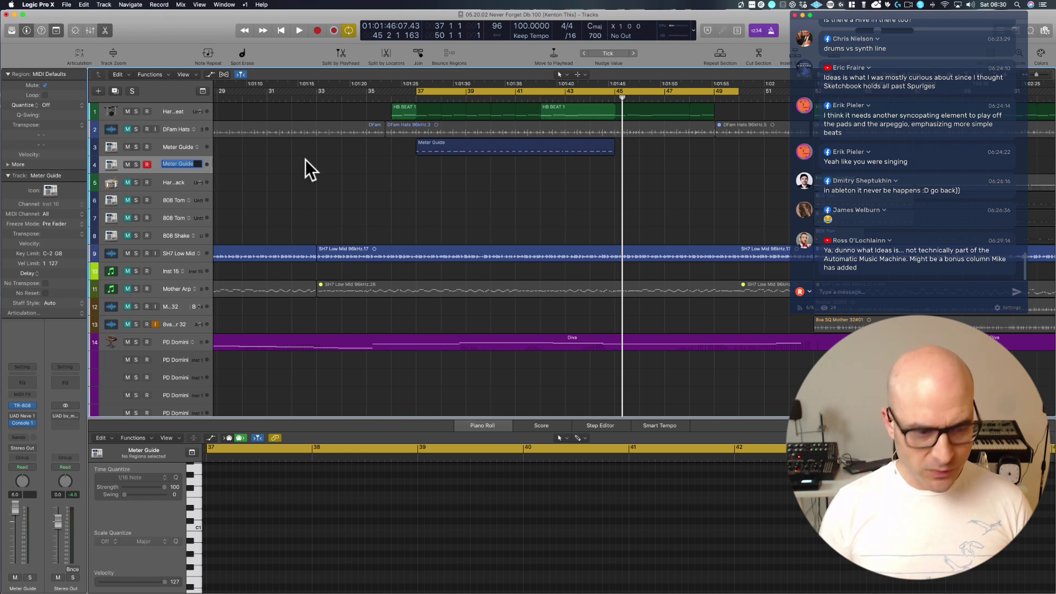
text(808)
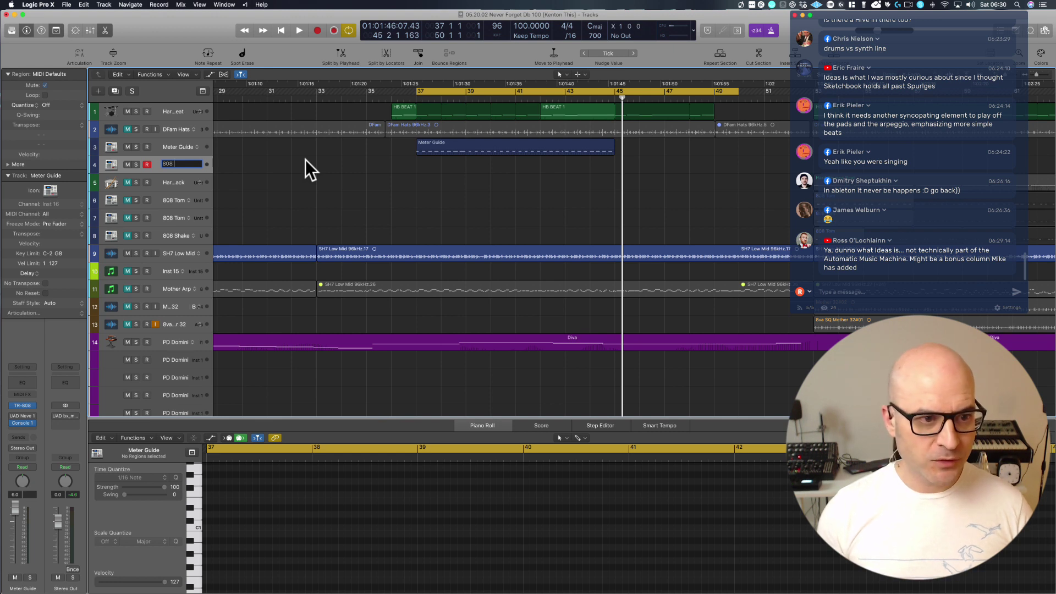
key(Return)
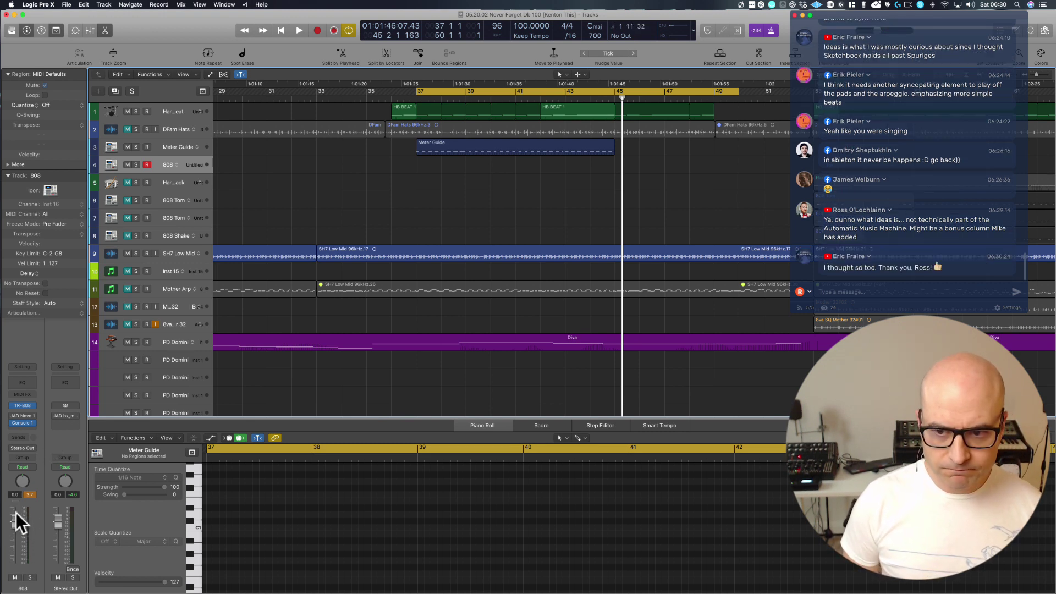
Play the section and lower the Meter Guide track's Console 1 volume to -7.0 dB, closing the plug-in display.
key(space)
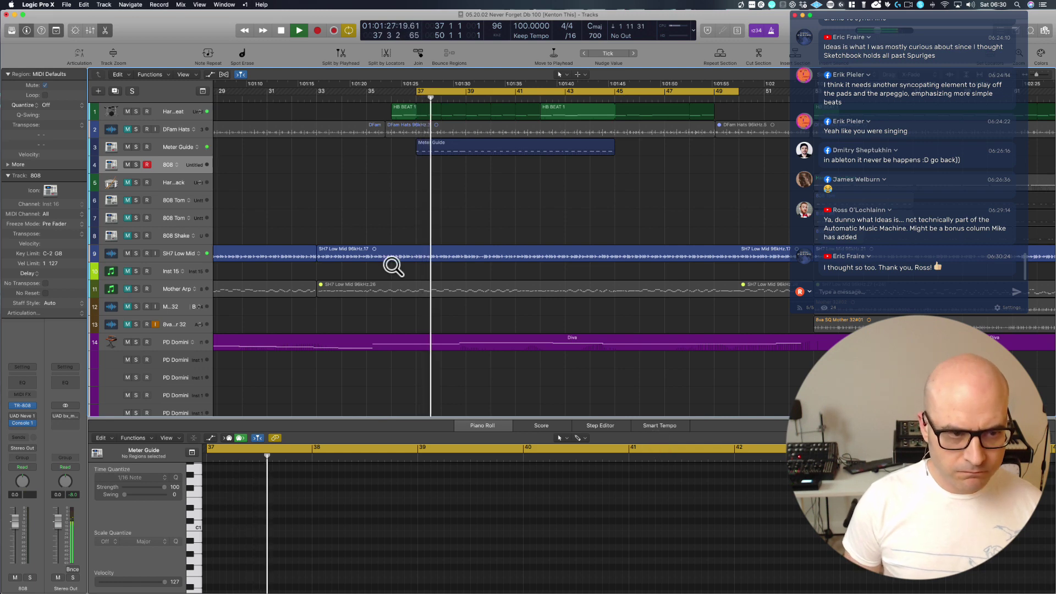
click(169, 146)
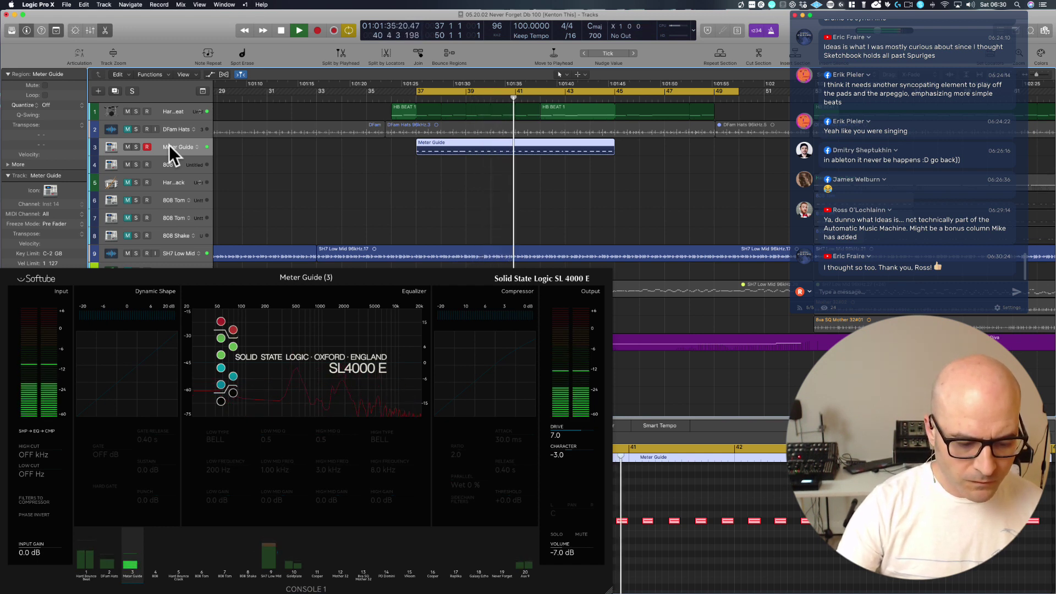
click(283, 186)
key(space)
key(space)
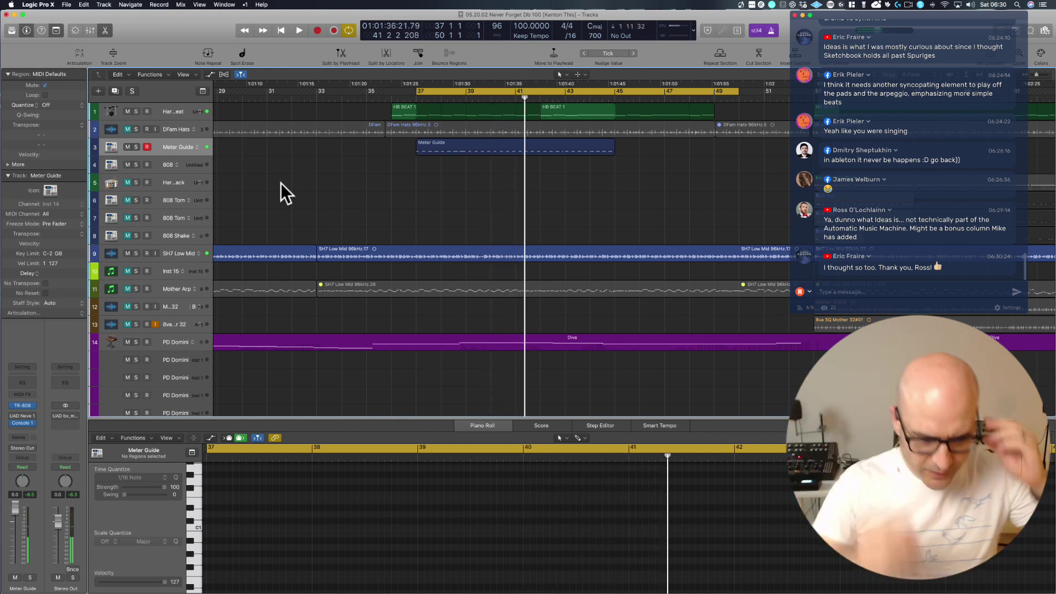
Redraw the cycle range so it spans bars 37–41.
click(447, 98)
click(417, 92)
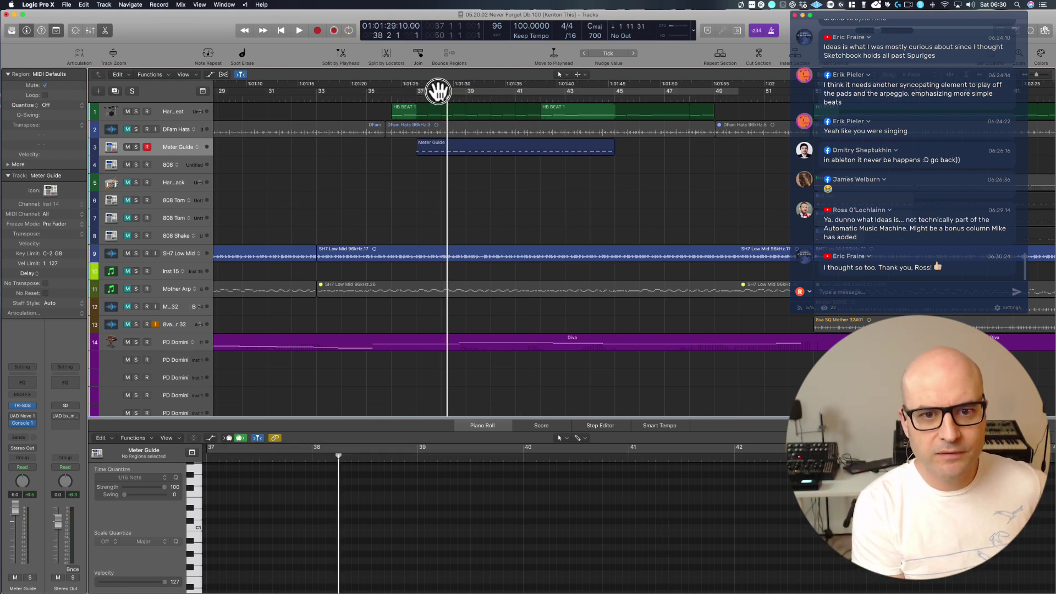
drag(438, 91, 522, 92)
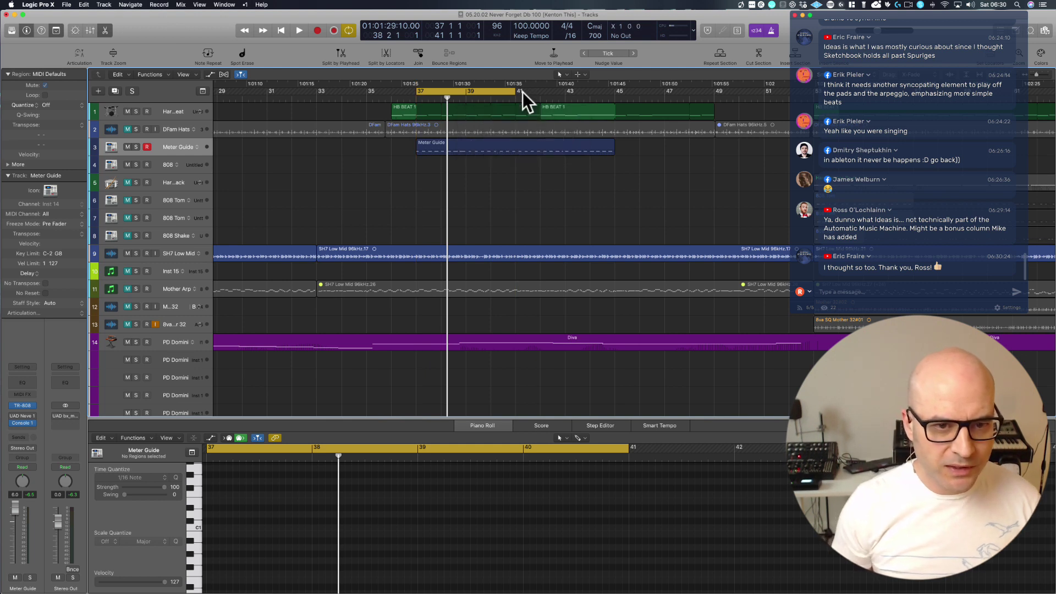
Record a short part on the 808 track from bar 36 to about bar 39, restarting the take once, and close the Piano Roll.
click(165, 167)
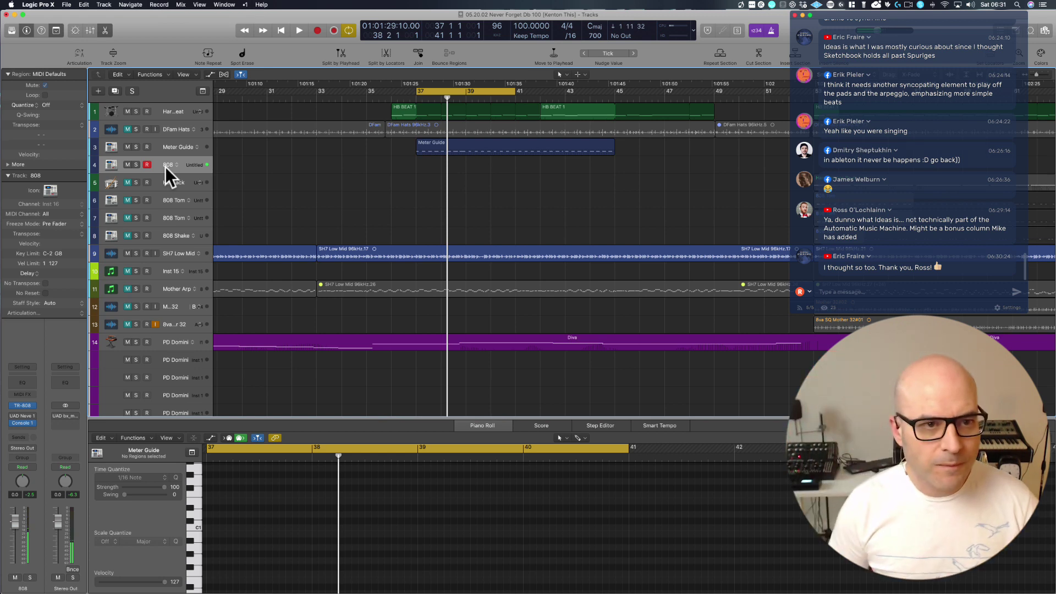
click(318, 31)
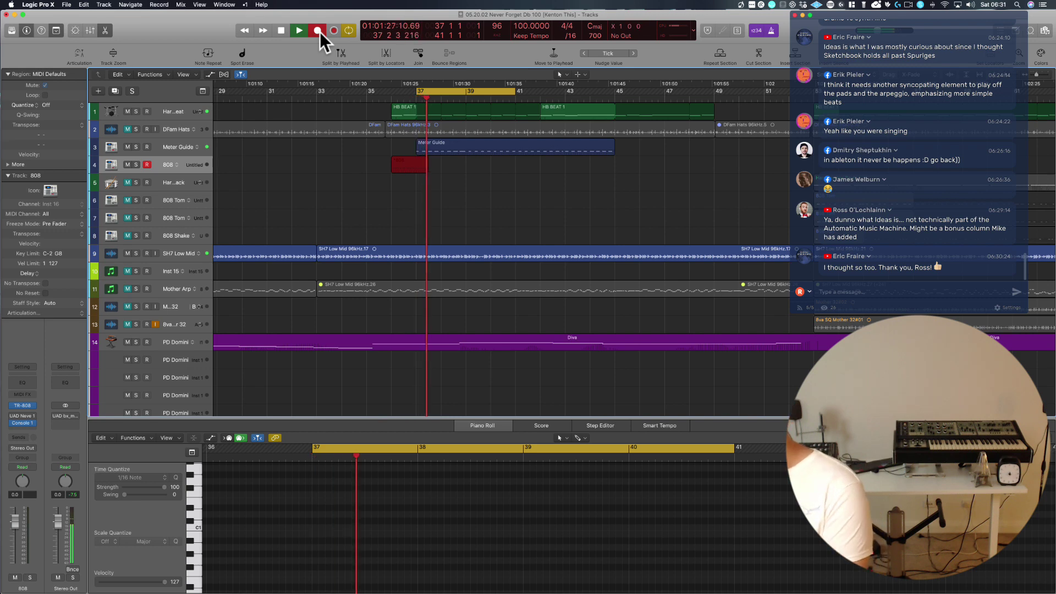
key(space)
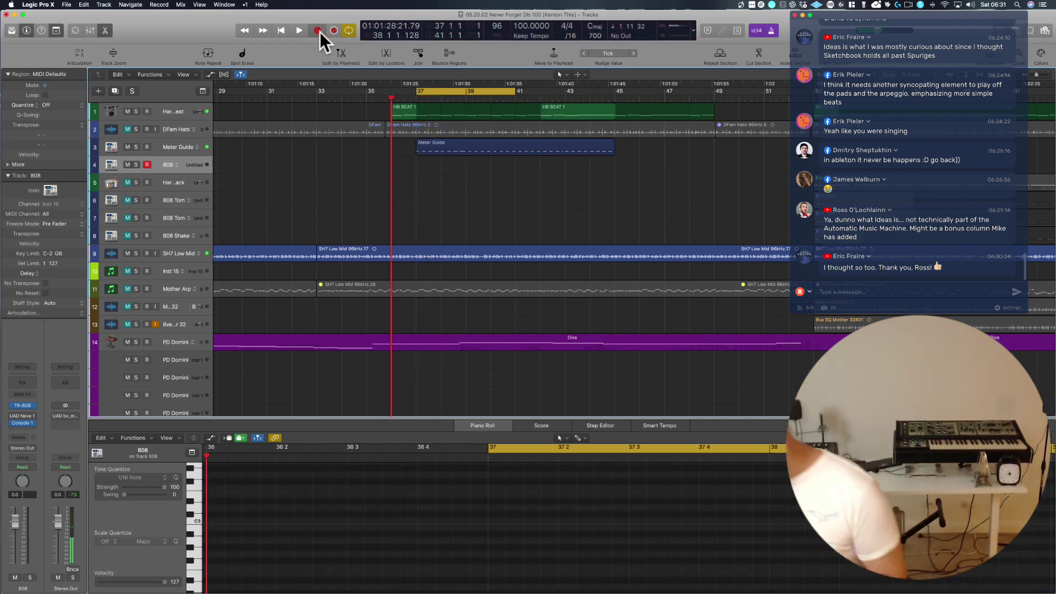
click(318, 31)
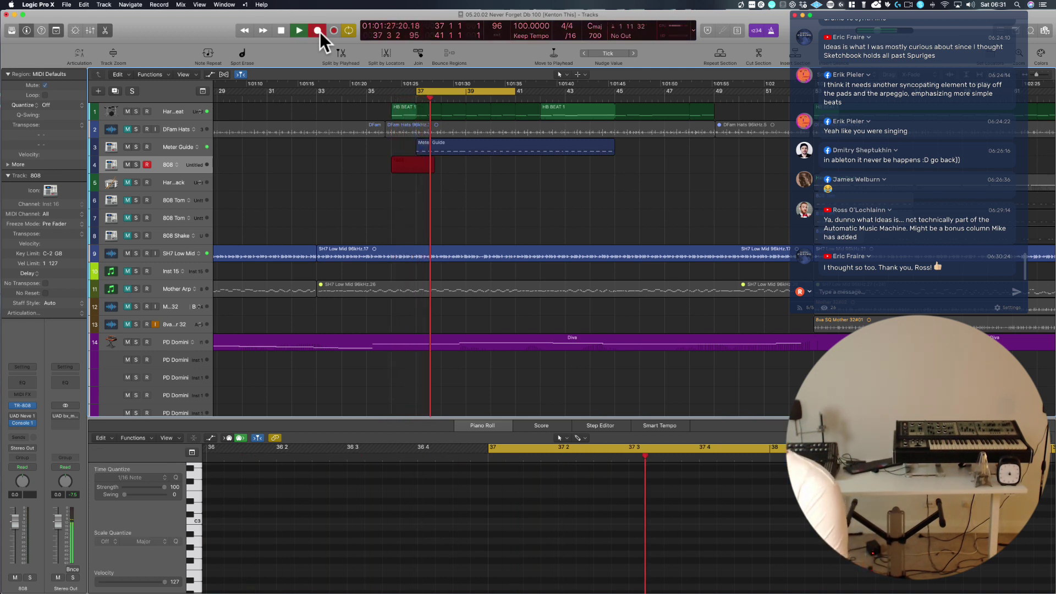
click(319, 32)
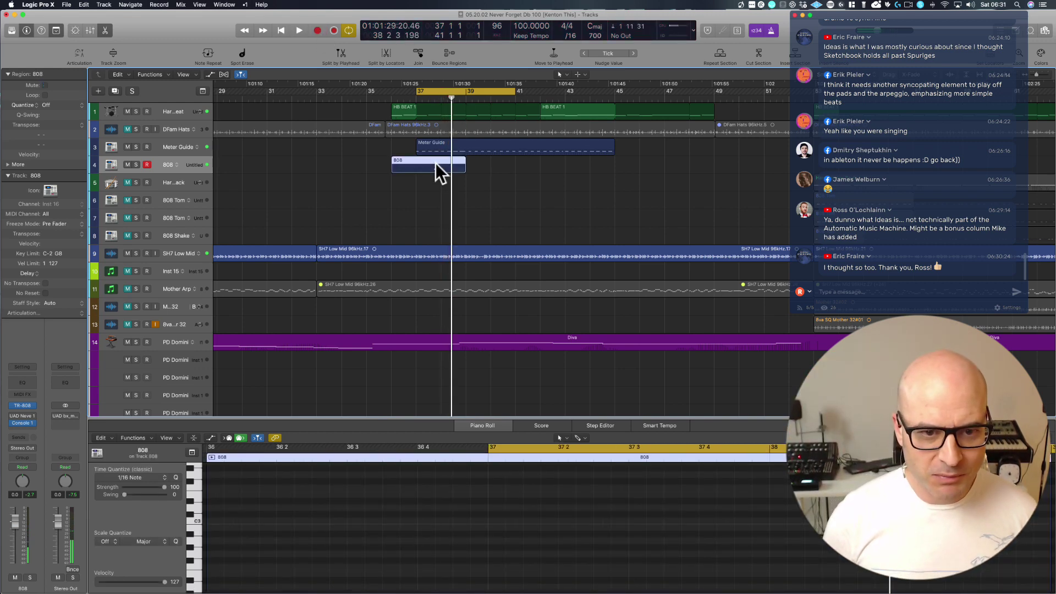
key(p)
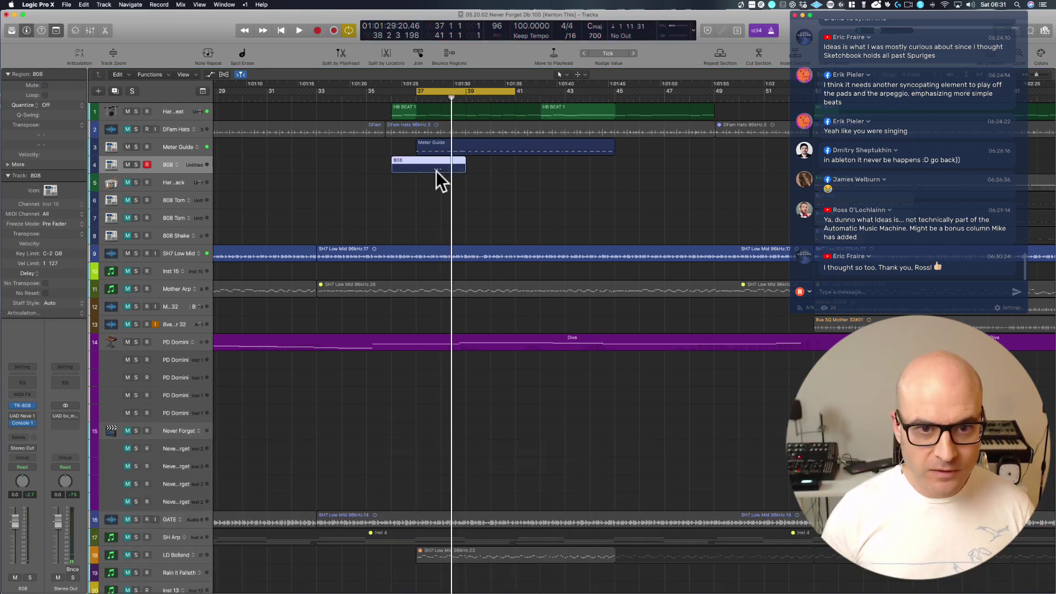
Delete the region just recorded on the 808 track and extend the cycle range to span bars 37–49.
key(BackSpace)
key(z)
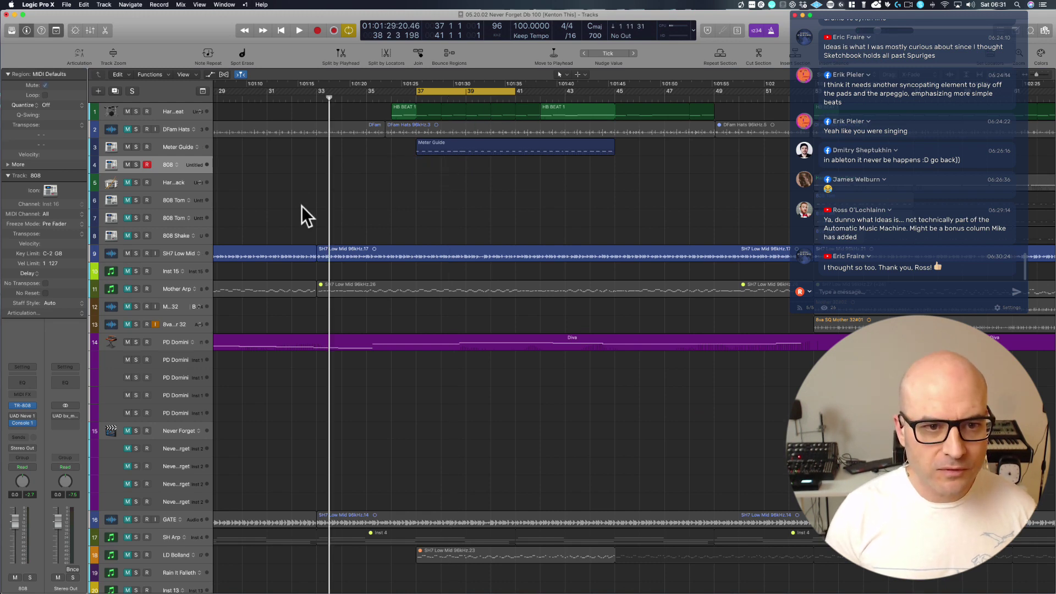
drag(341, 92, 380, 90)
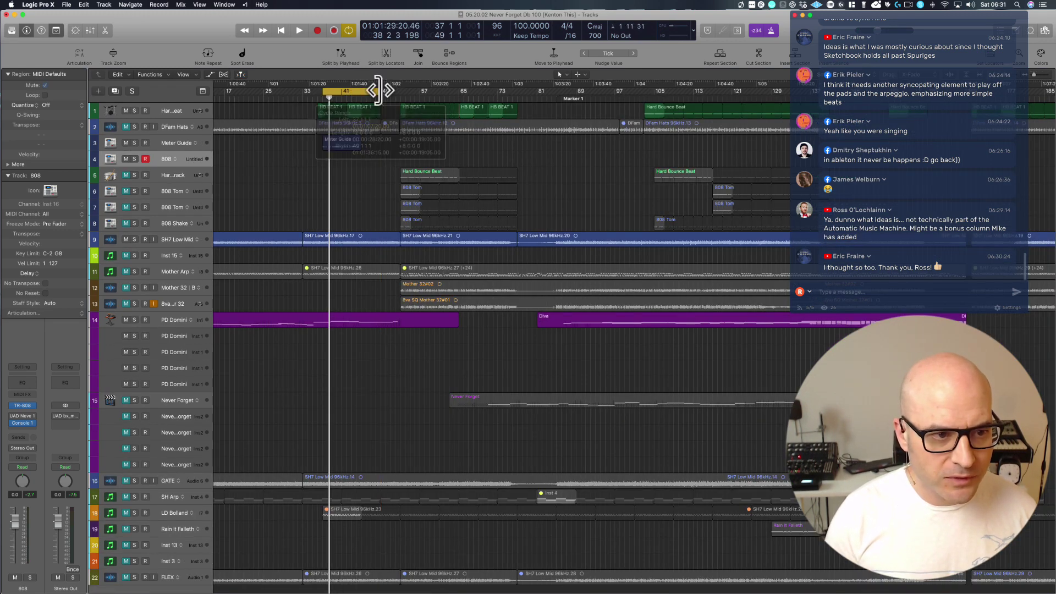
Play through the cycle range and capture a new 808 part spanning bars 37–49.
click(298, 29)
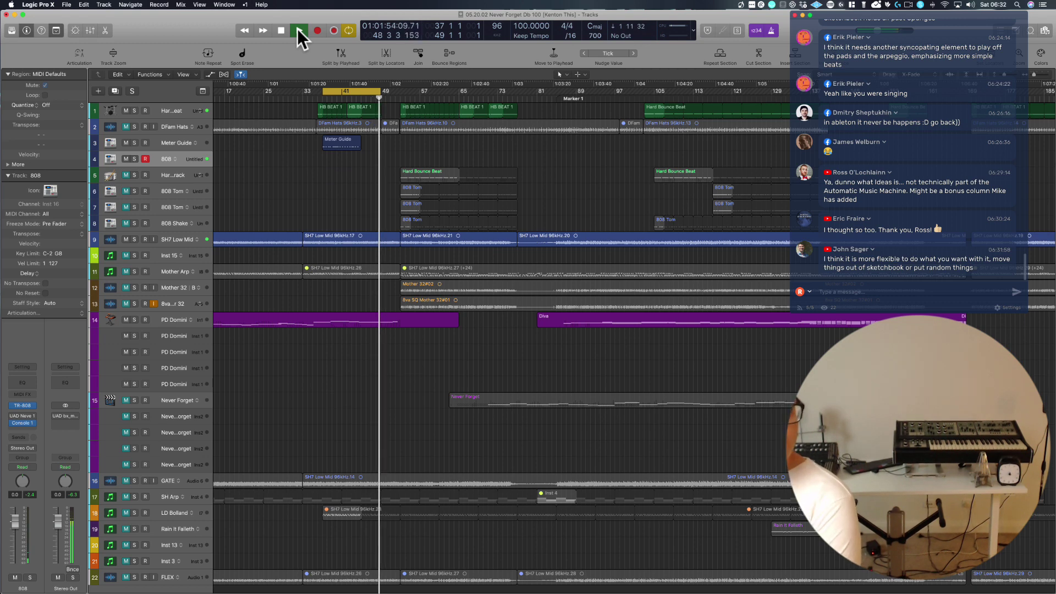
key(space)
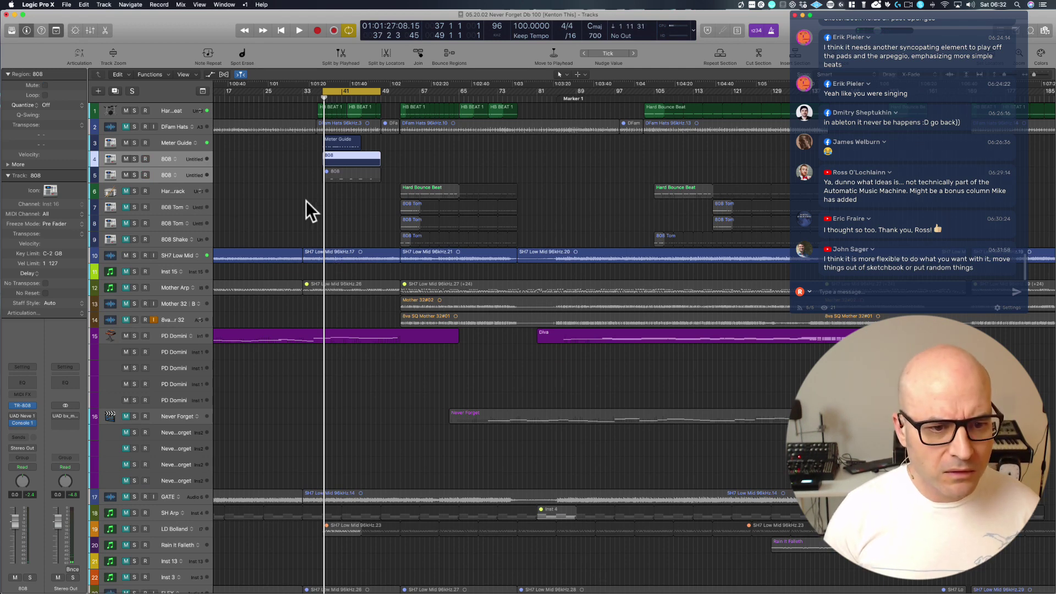
Set the cycle to the HB BEAT 1 region at bars 42–45 and audition it with the Hard Bounce Beat track soloed.
drag(326, 201, 412, 144)
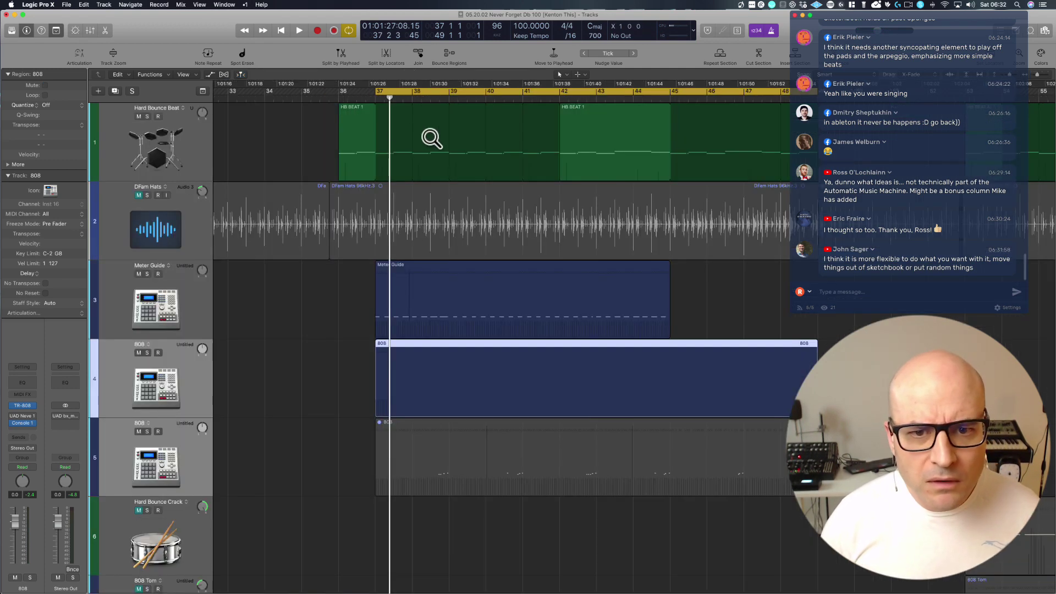
click(577, 133)
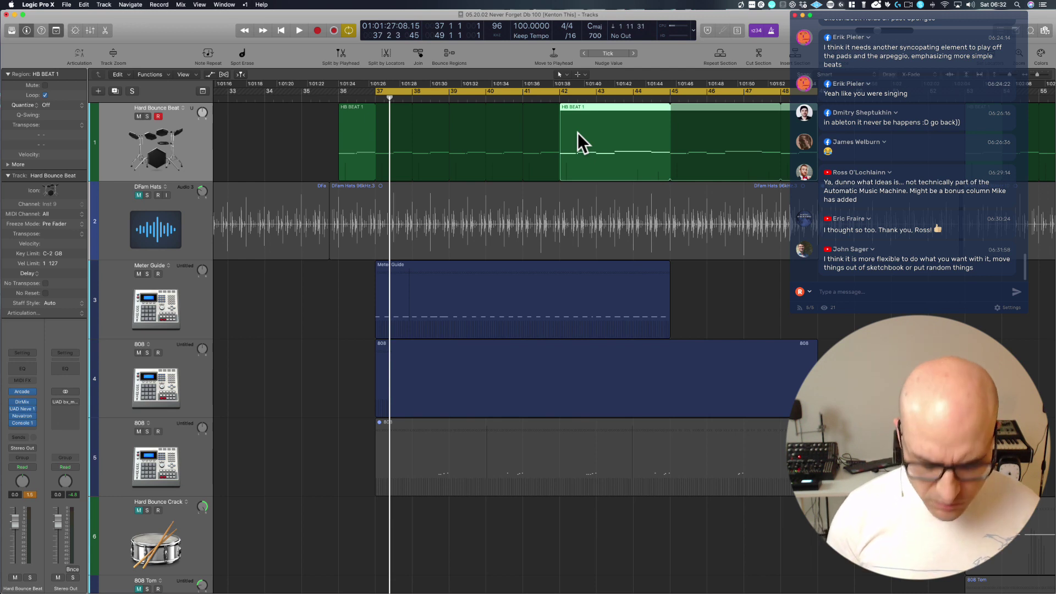
key(u)
key(space)
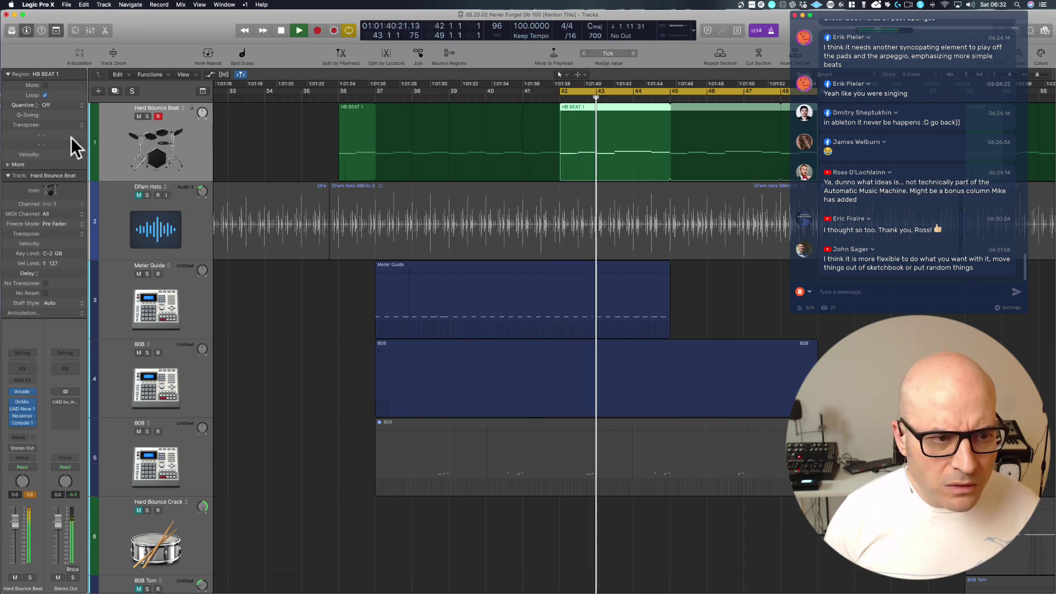
click(148, 114)
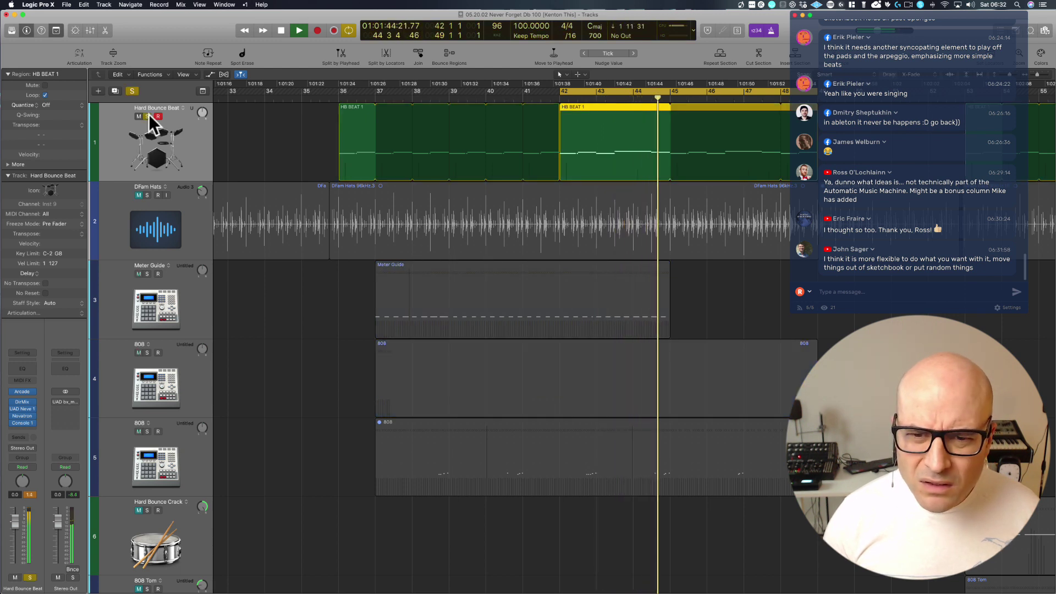
key(space)
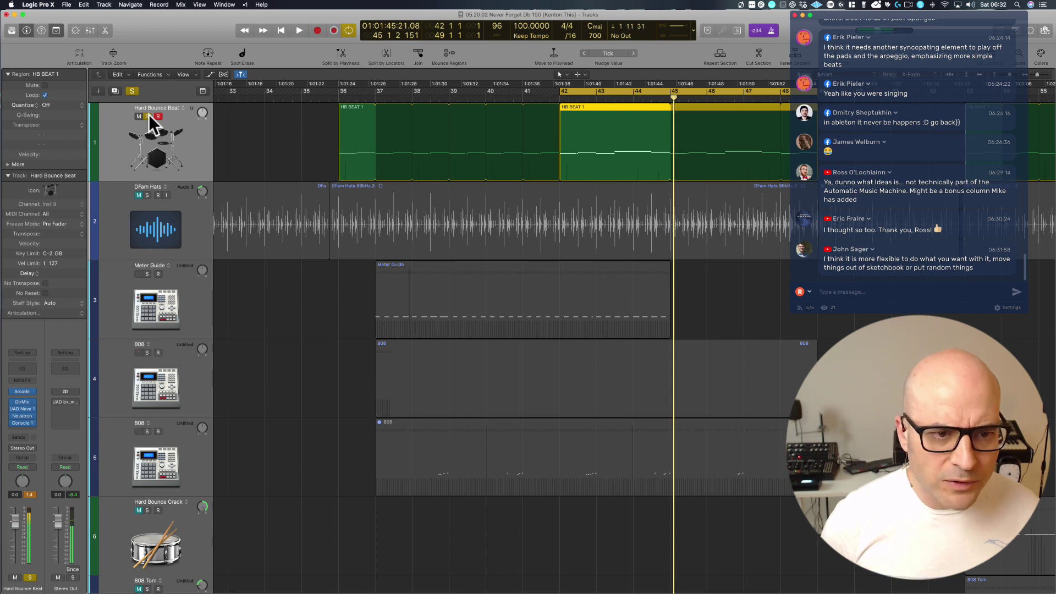
Open the HB BEAT 1 region at bar 42 for MIDI editing and examine its notes around bars 43 to 45.
double_click(586, 115)
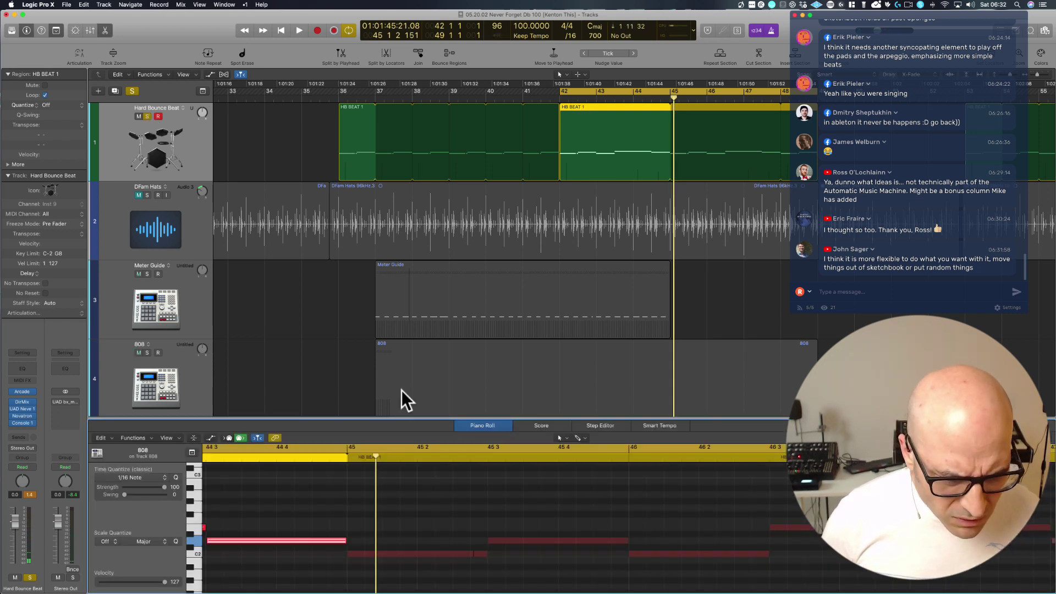
scroll(414, 476, left, 5)
scroll(414, 476, left, 6)
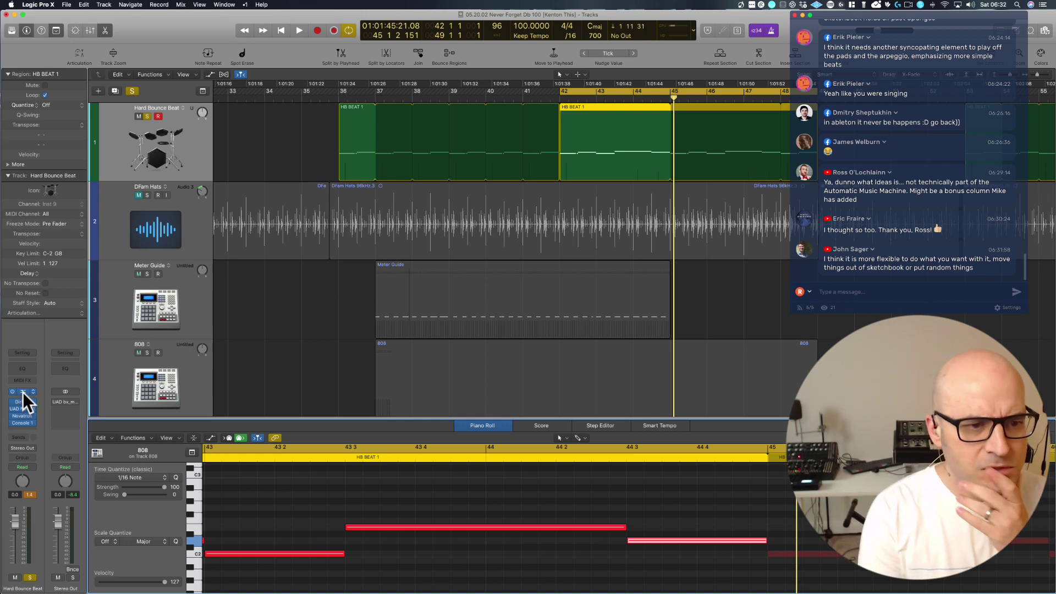
Show the Hard Bounce Beat track's Arcade instrument, play the cycled section, and close the instrument window.
key(v)
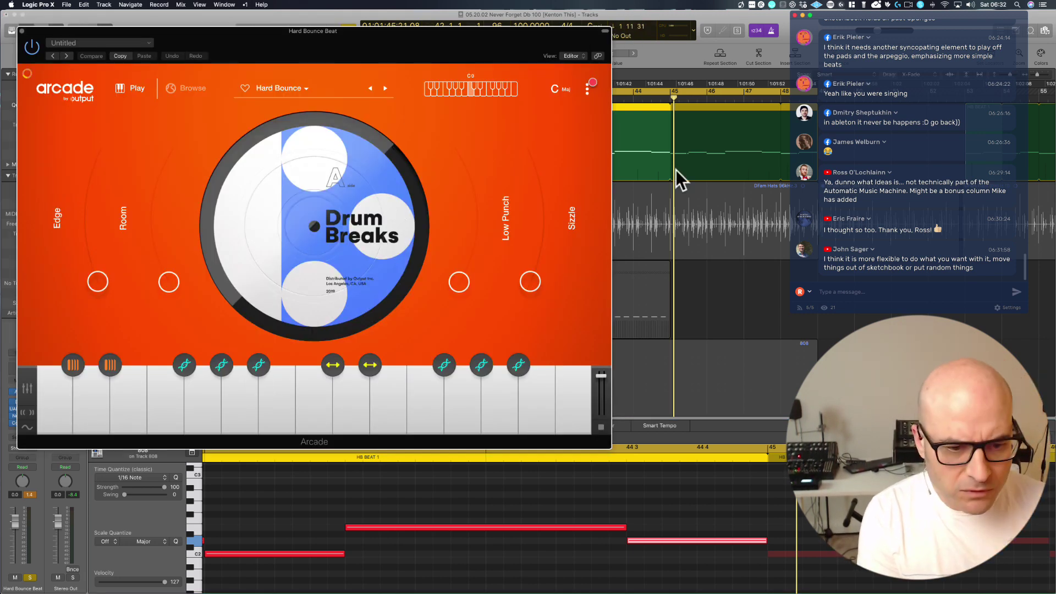
key(space)
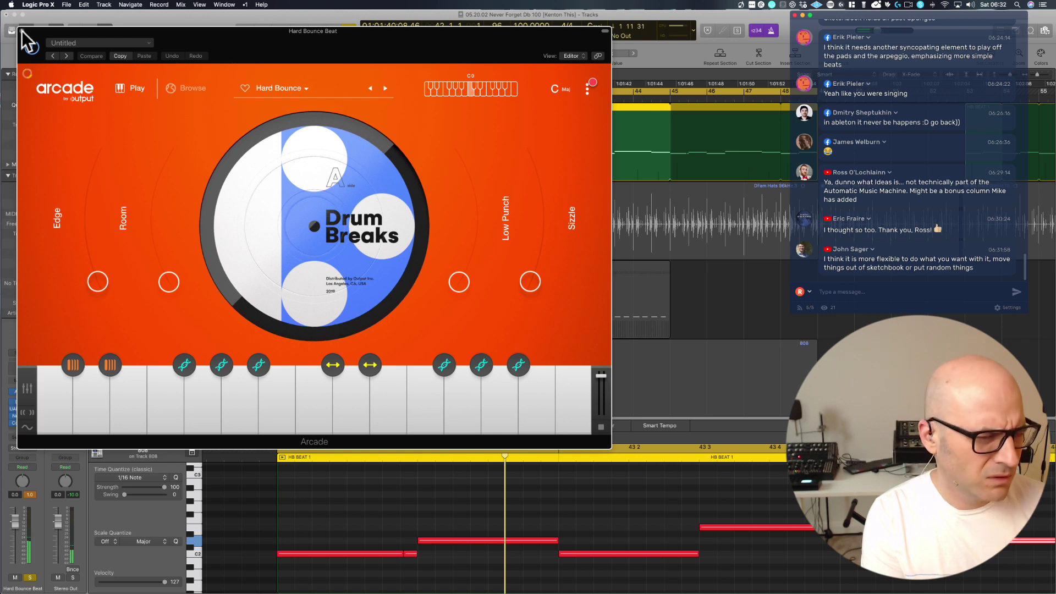
click(22, 31)
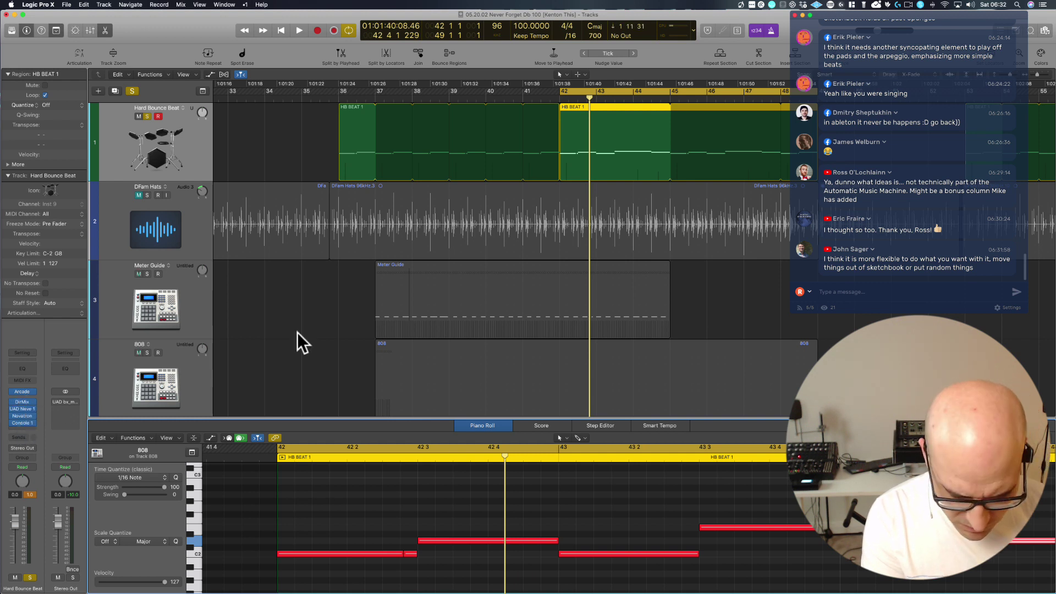
key(z)
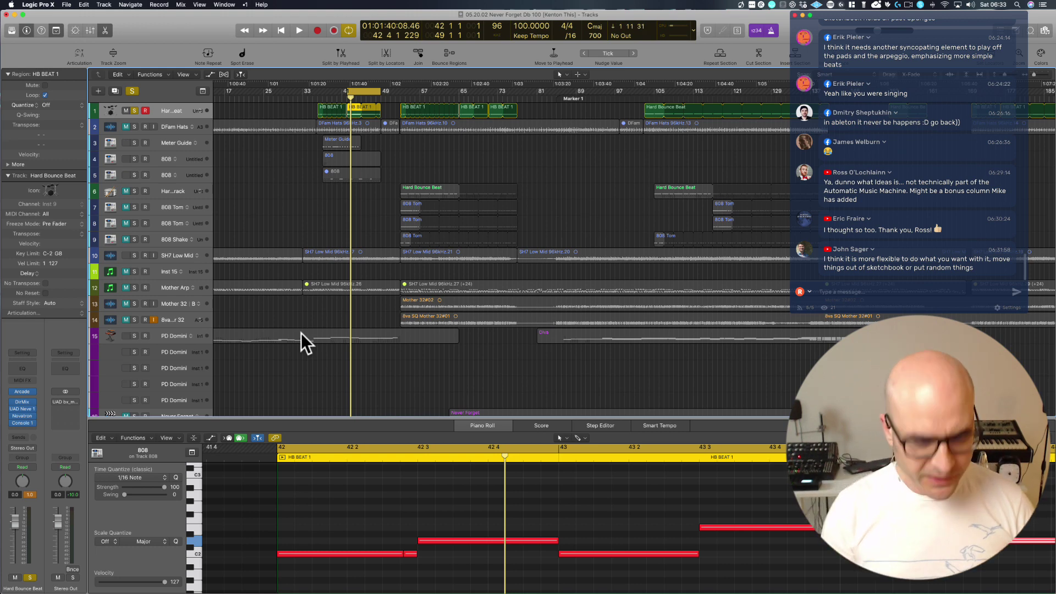
drag(299, 210, 450, 107)
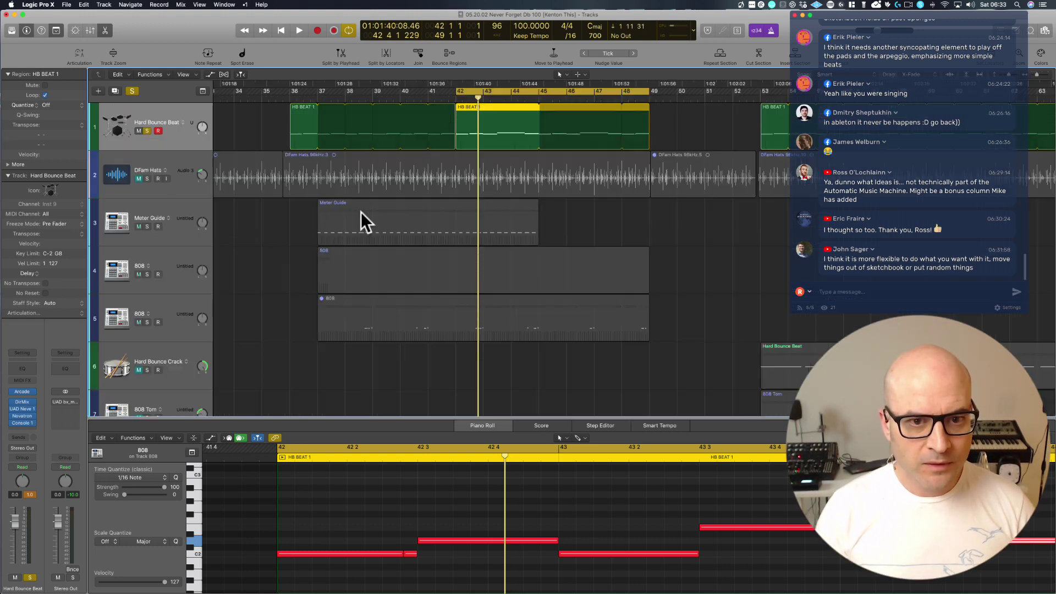
scroll(467, 180, right, 5)
drag(421, 237, 151, 94)
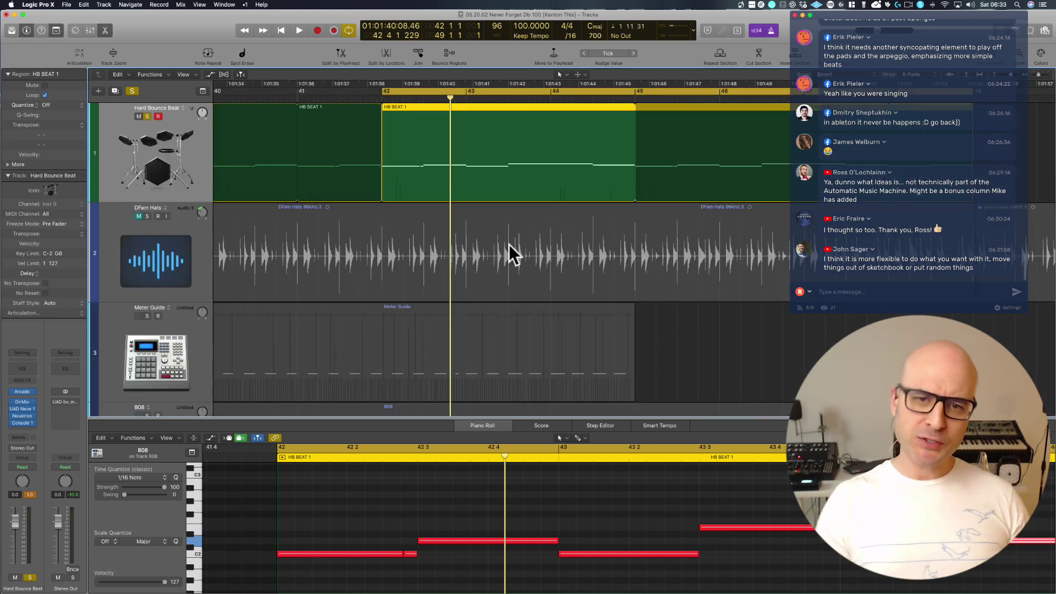
ctrl+alt+click(687, 309)
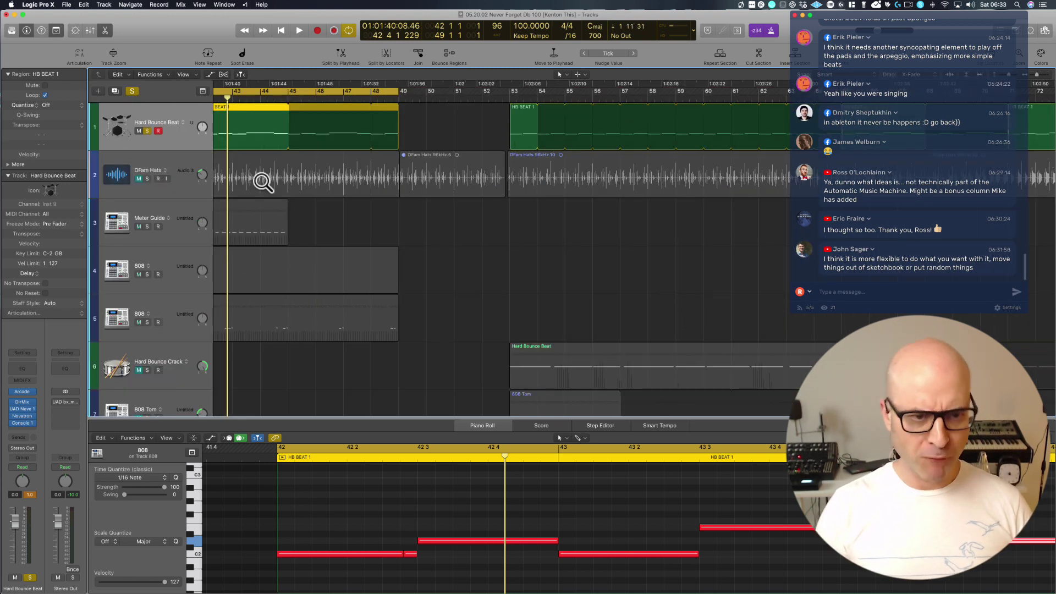
drag(478, 294, 220, 33)
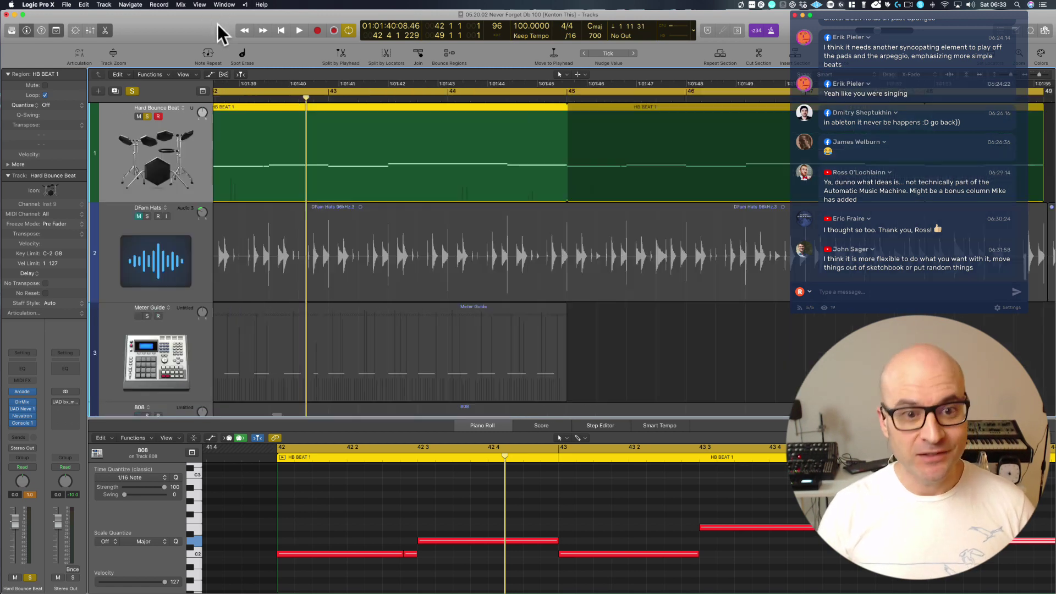
Reselect the HB BEAT 1 region at bar 42 and audition its opening notes.
click(642, 380)
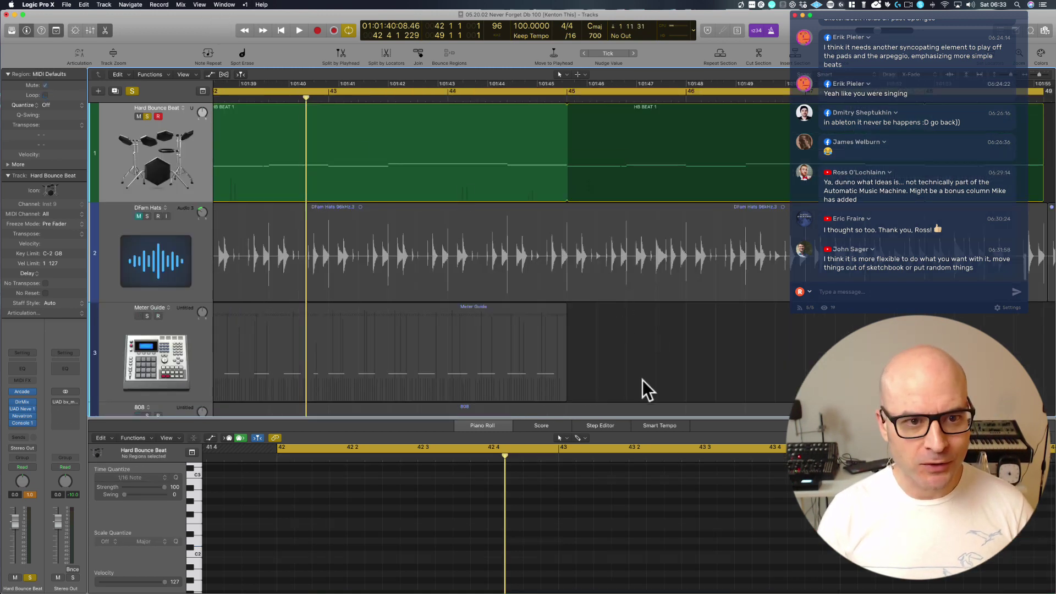
click(388, 173)
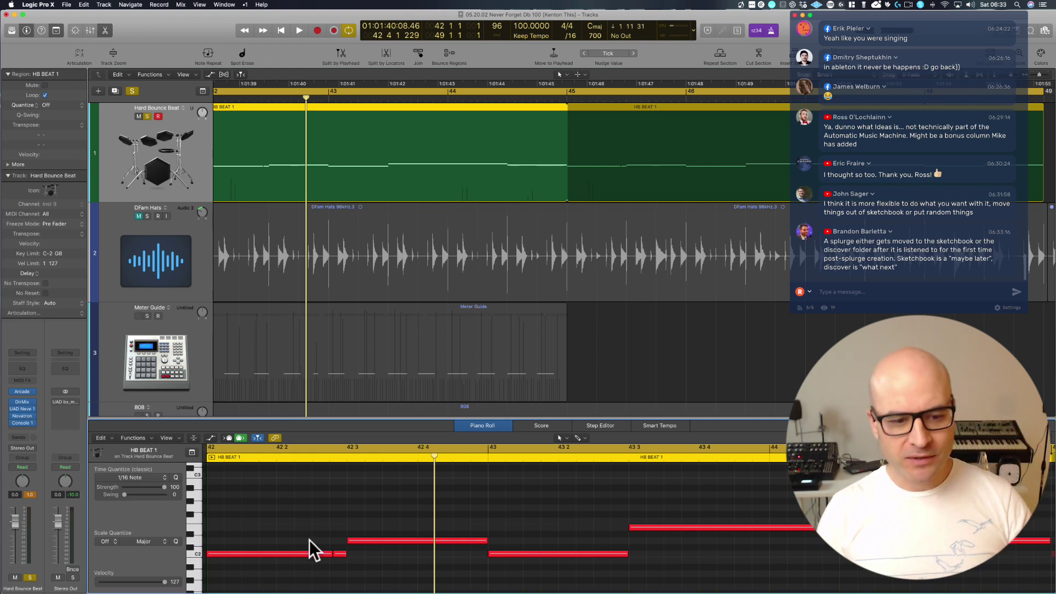
scroll(331, 271, left, 3)
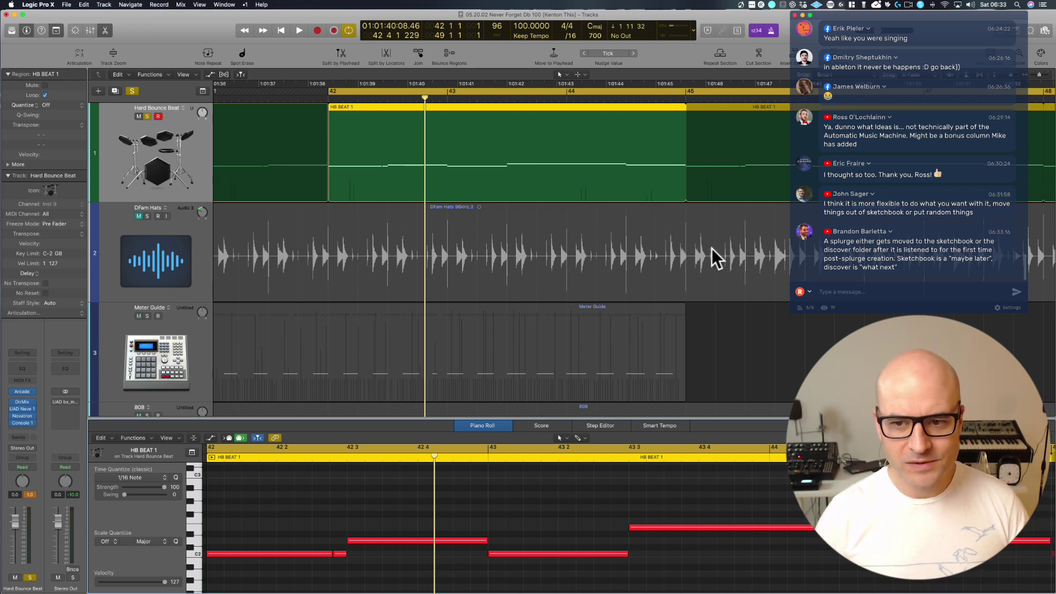
key(space)
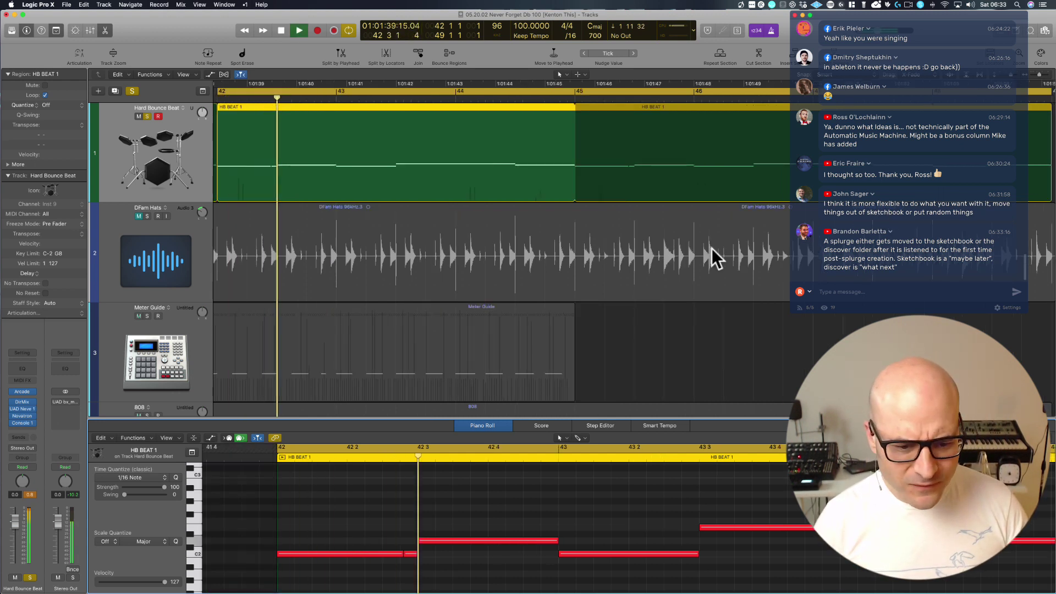
key(space)
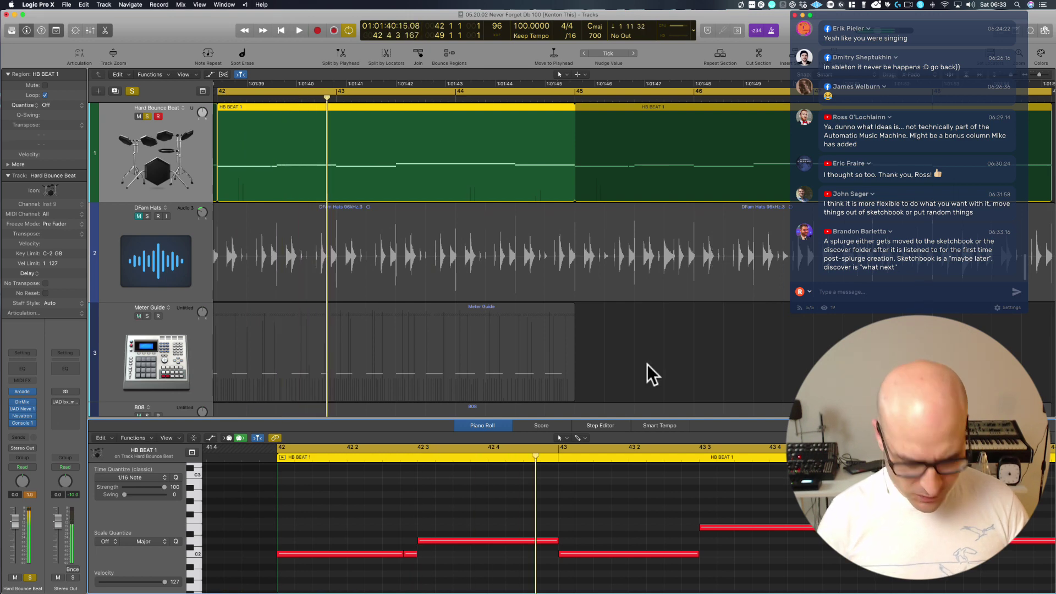
Bypass the insert effects on the Hard Bounce Beat track while playing back the cycled section.
ctrl+alt+click(609, 354)
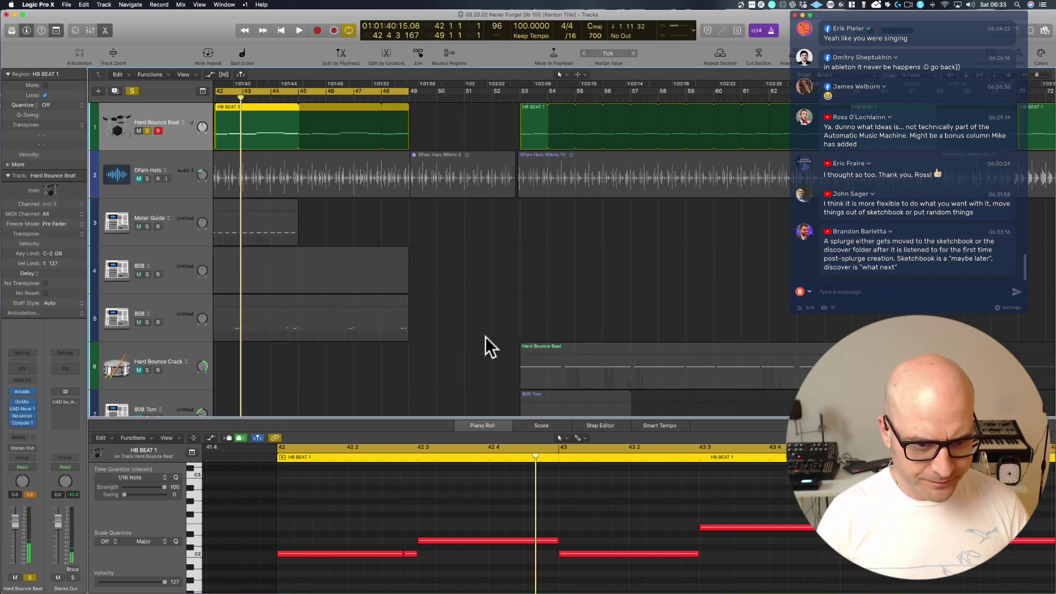
scroll(486, 336, down, 15)
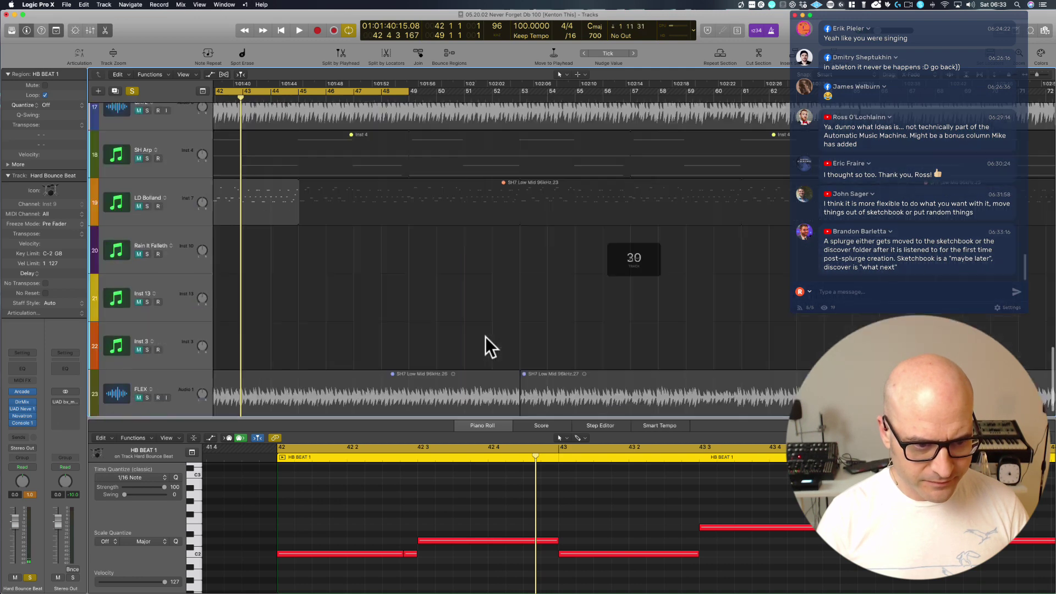
scroll(485, 336, down, 1)
ctrl+alt+click(423, 306)
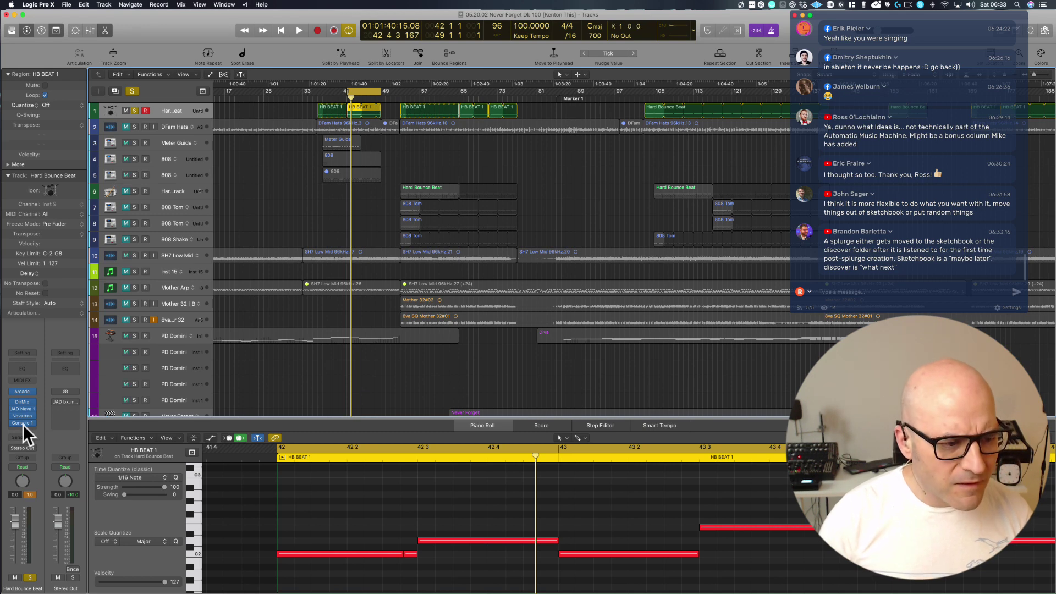
key(space)
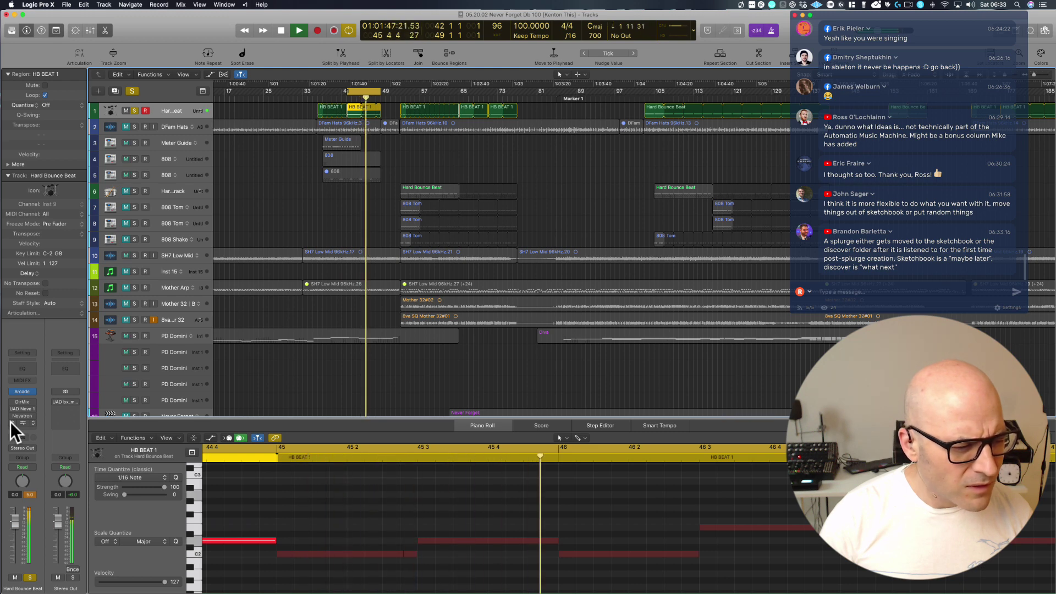
key(space)
Reopen the Hard Bounce Beat track's Arcade instrument, play the cycled beat, and open the Wood Drum Break 01 sample's settings.
click(22, 393)
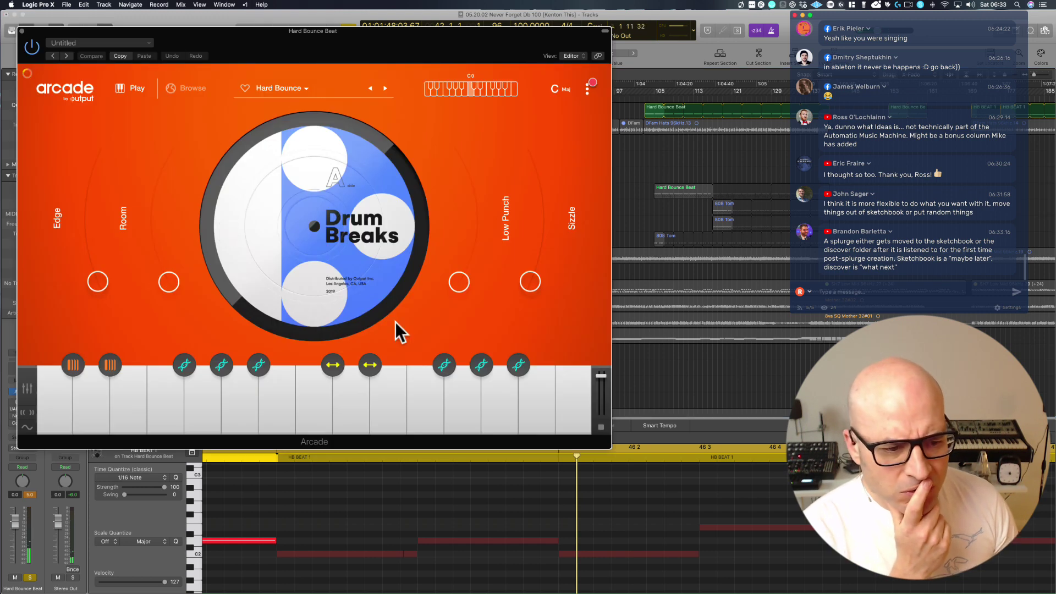
key(space)
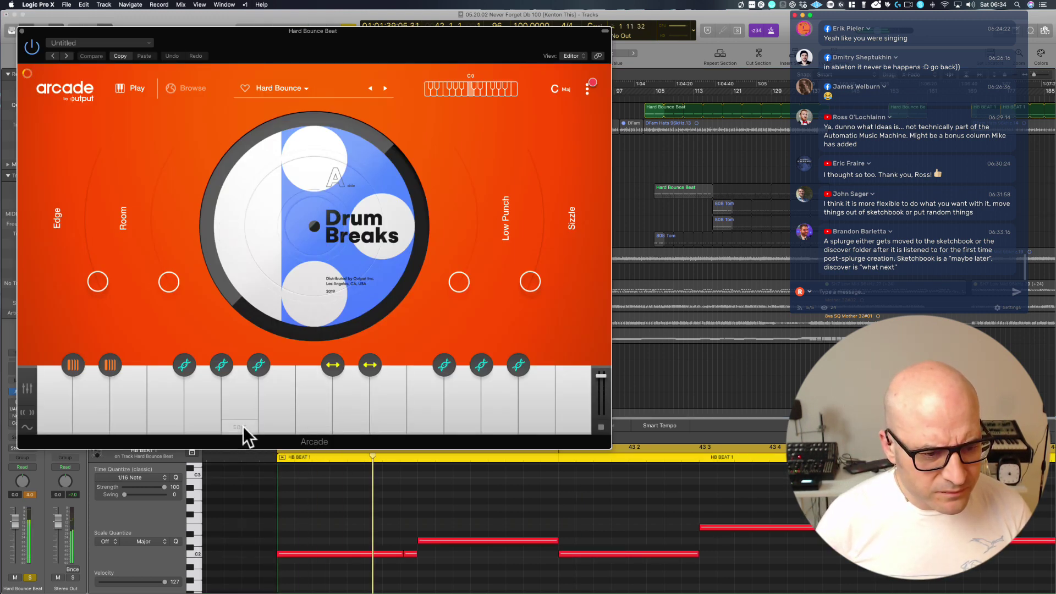
click(243, 427)
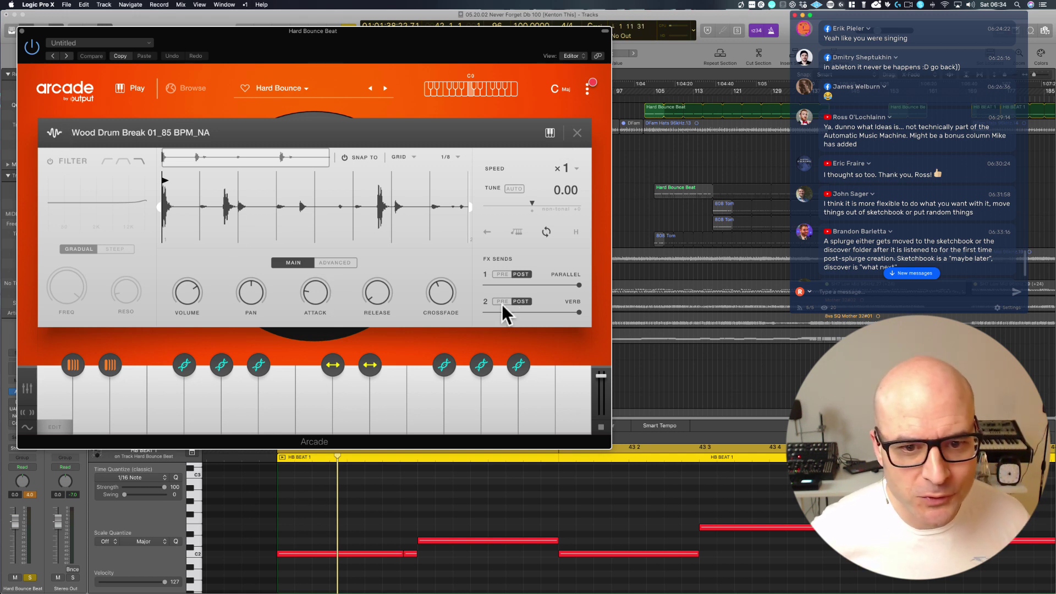
Try the Wood Drum Break 09 sample in Arcade with looping turned off.
click(485, 230)
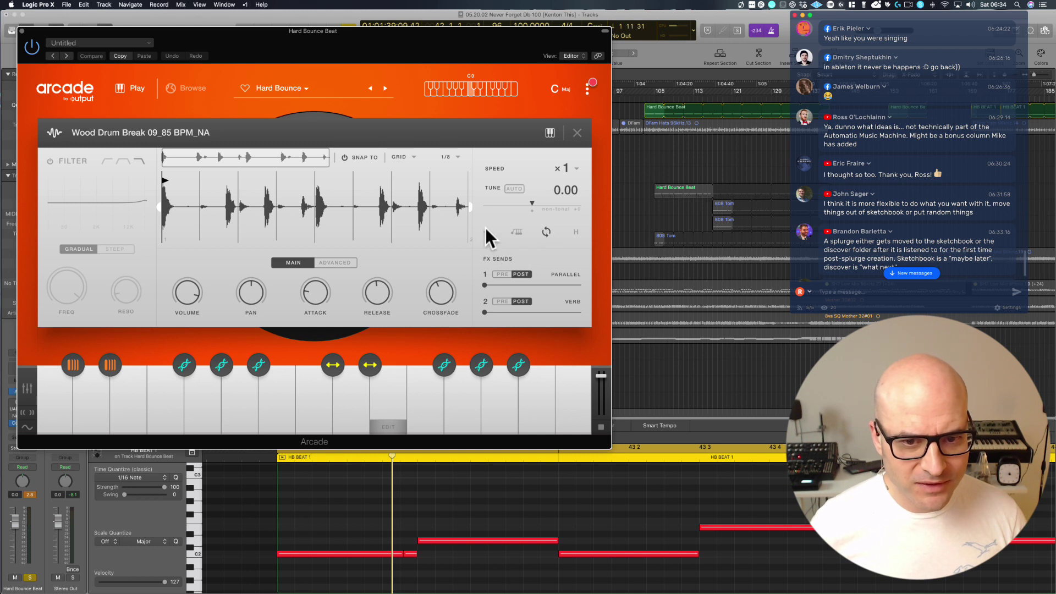
click(551, 228)
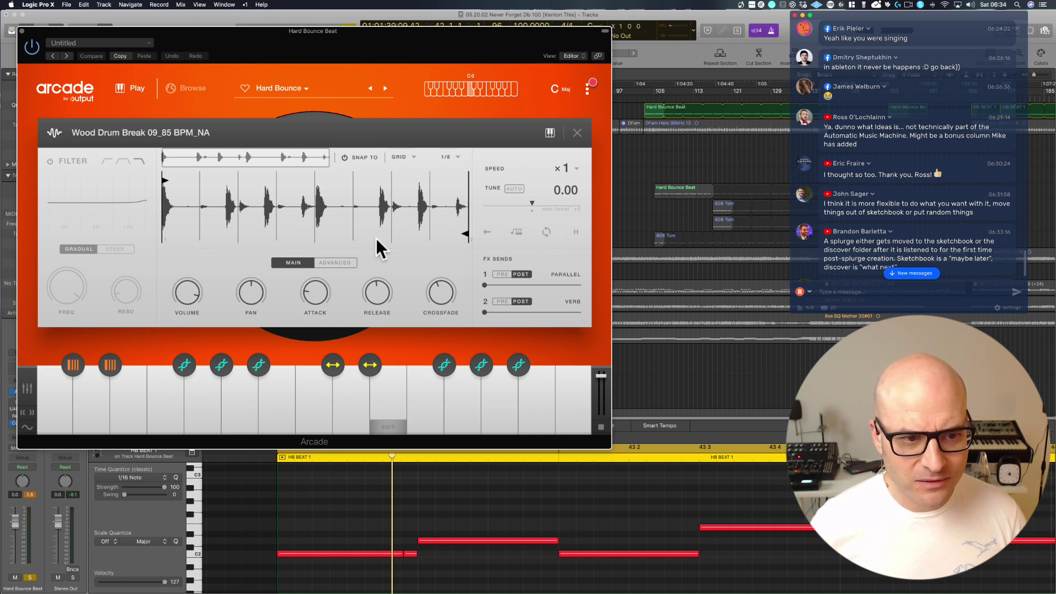
click(490, 231)
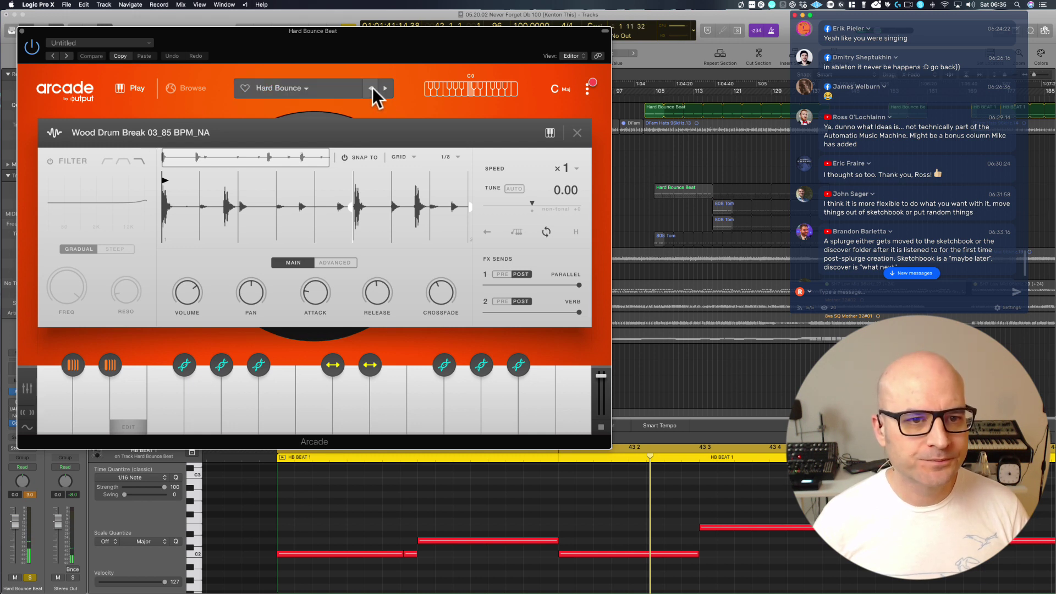
Check Arcade's list of alternative kits, keep the Hard Bounce kit, and close the instrument window.
click(311, 87)
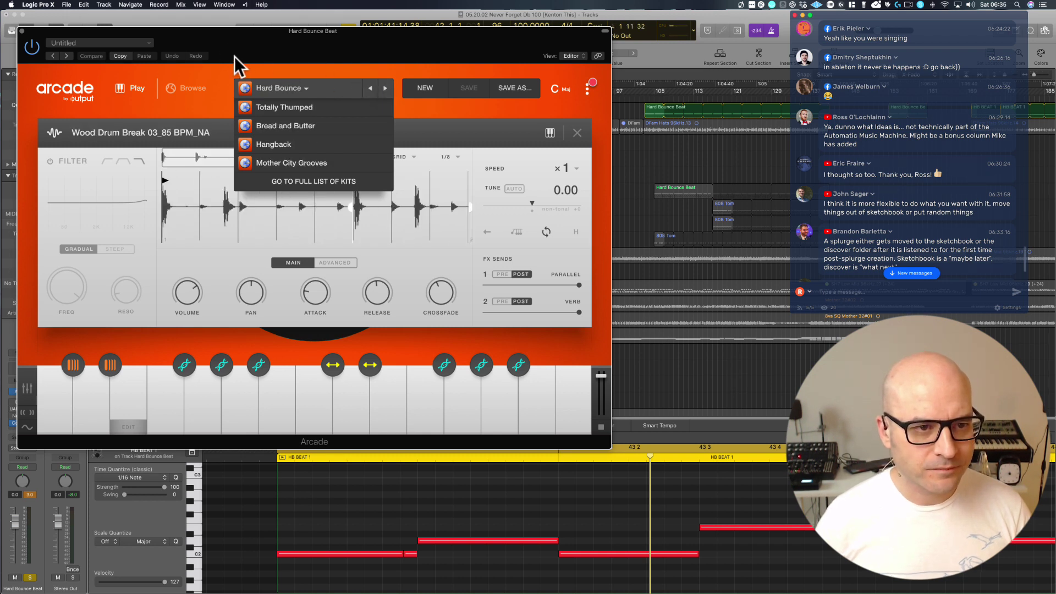
click(226, 85)
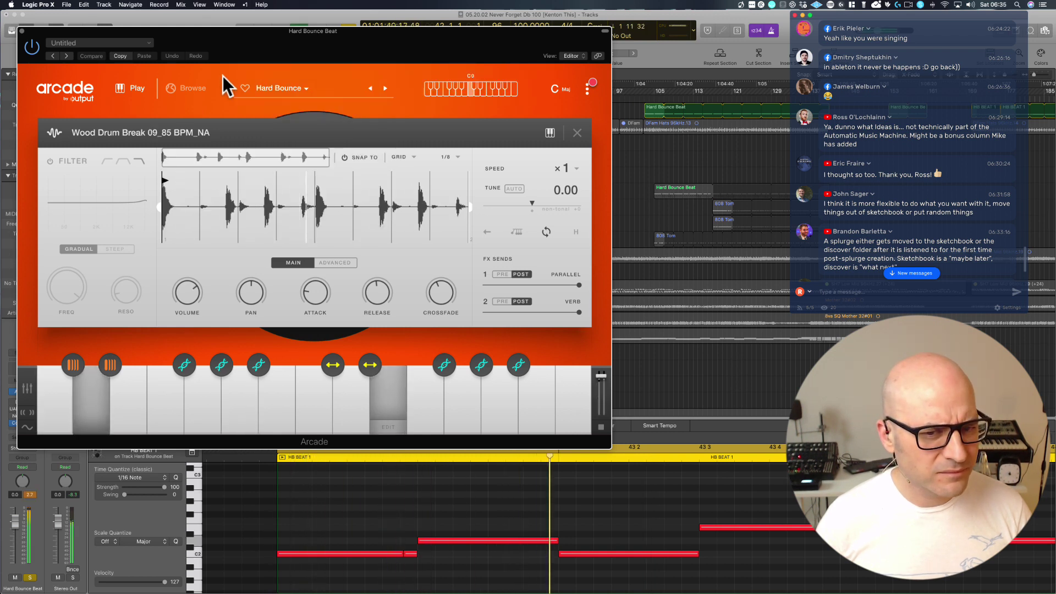
click(21, 31)
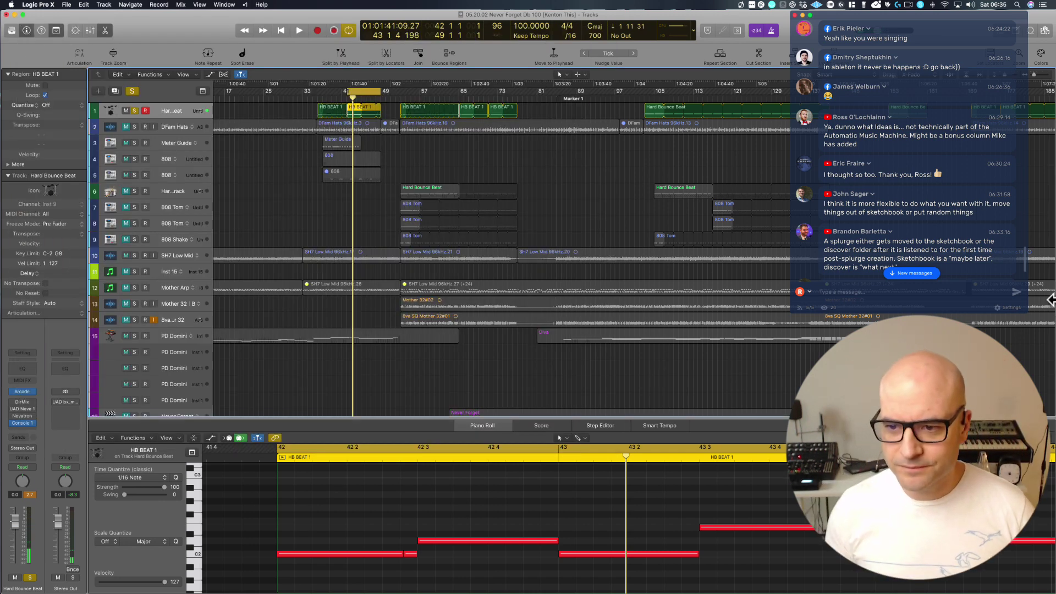
Read the new chat messages and examine the notes of the first six Hard Bounce Beat regions together.
scroll(917, 138, down, 1)
scroll(917, 138, down, 2)
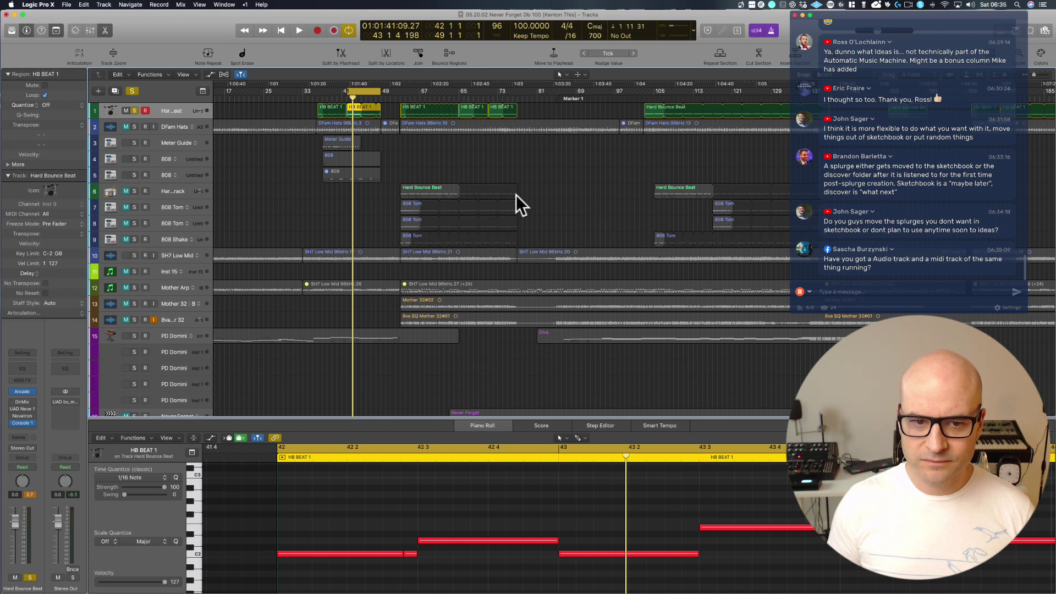
click(440, 165)
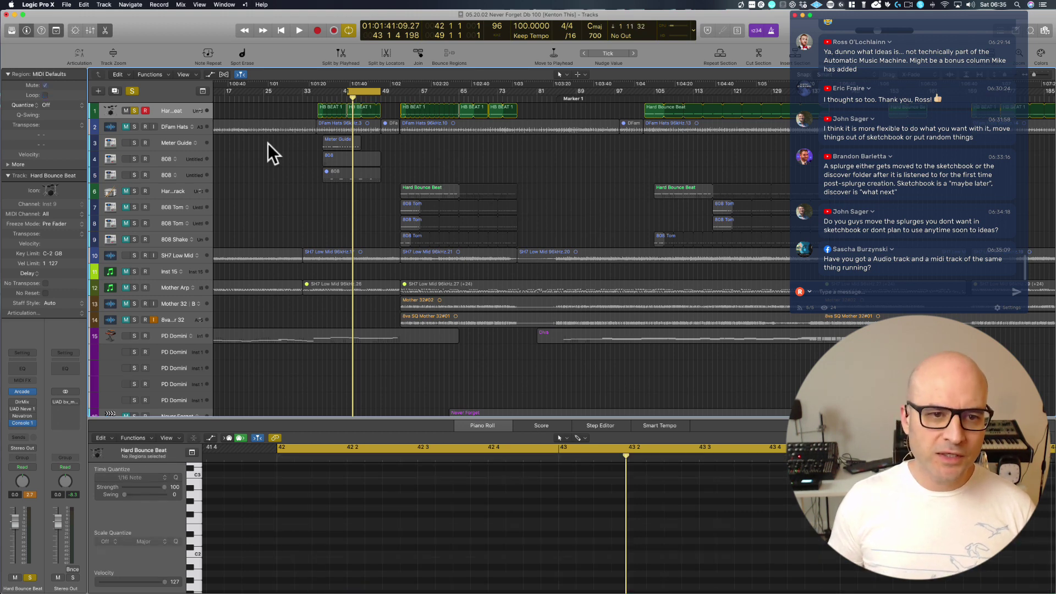
drag(291, 110, 506, 110)
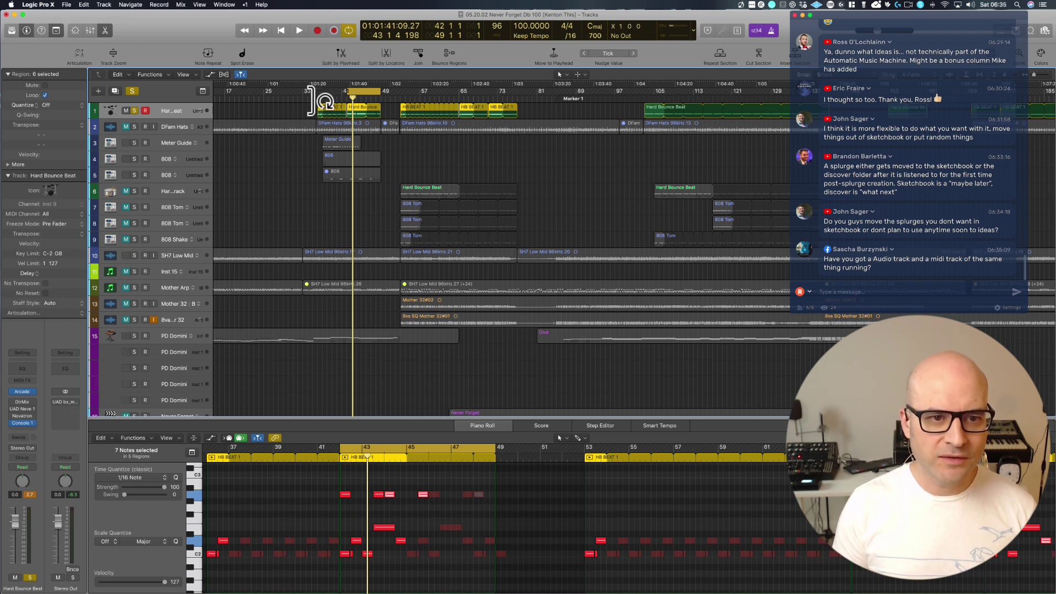
click(297, 113)
mouse_move(81, 587)
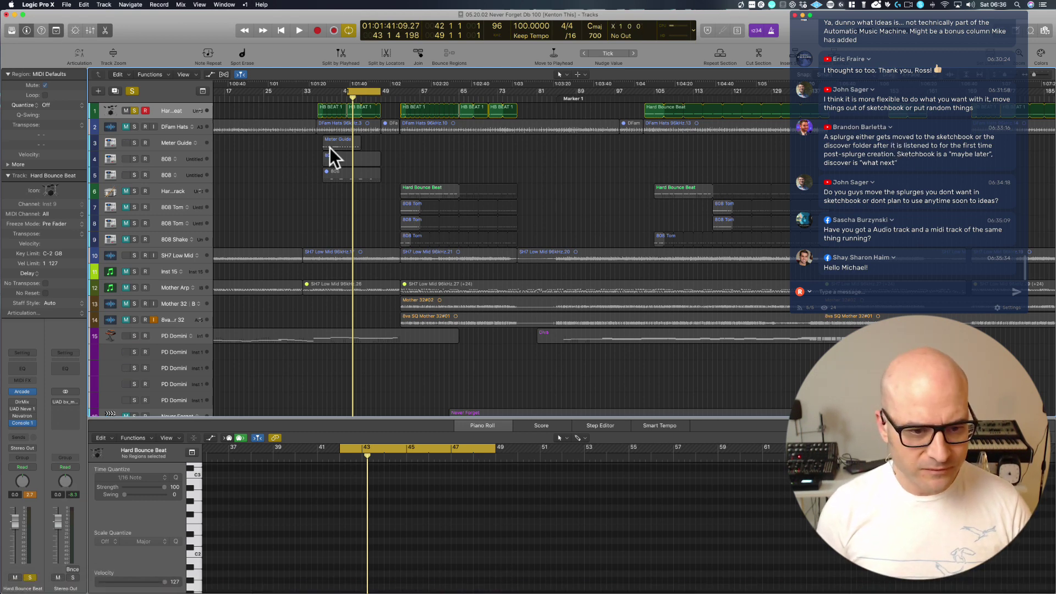
Review the full track list and turn off solo on the Hard Bounce Beat track.
scroll(342, 242, down, 8)
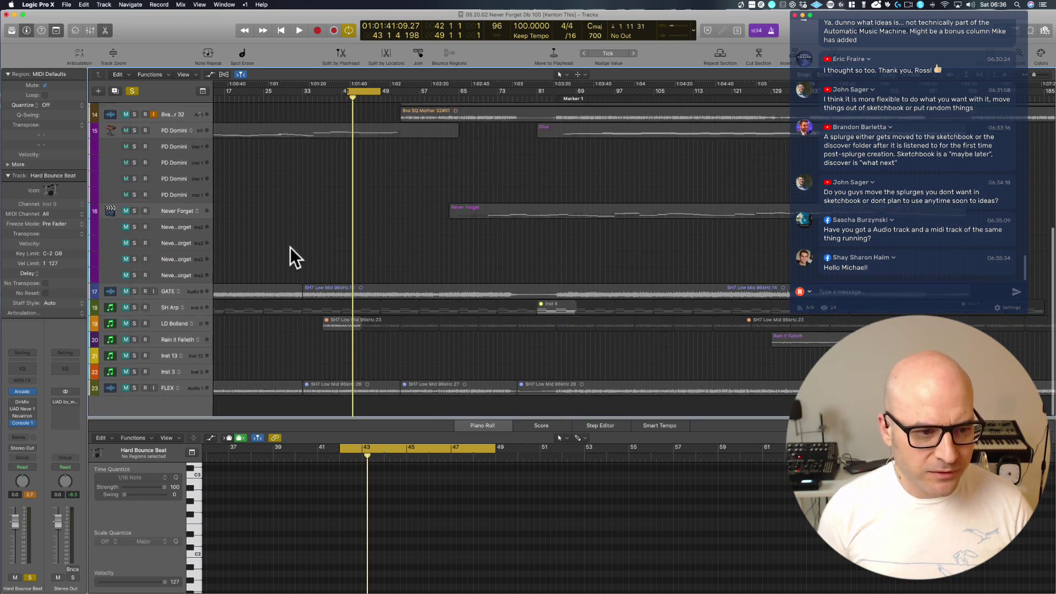
scroll(285, 239, up, 8)
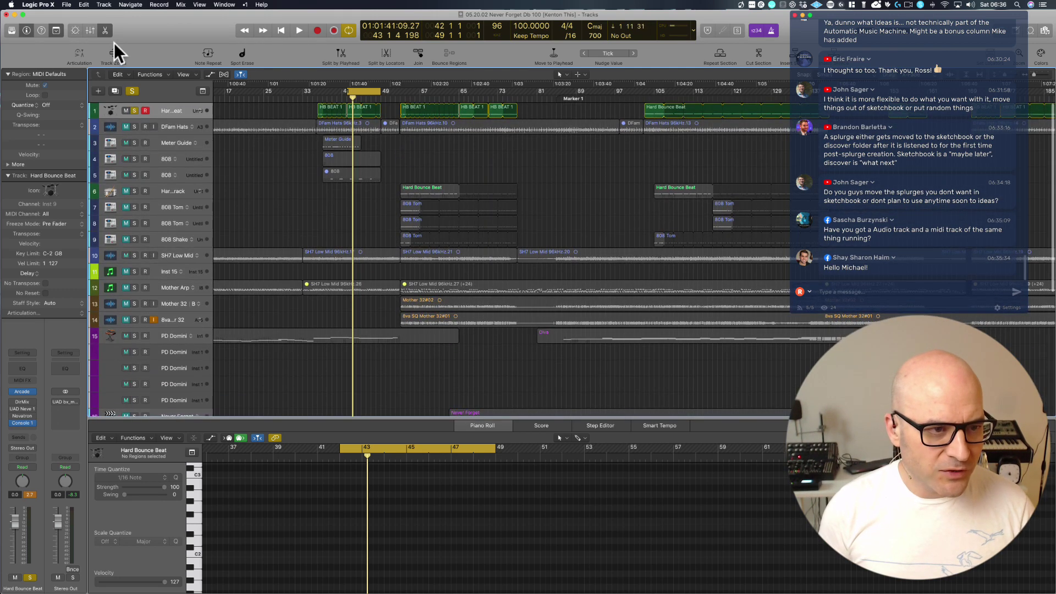
click(134, 110)
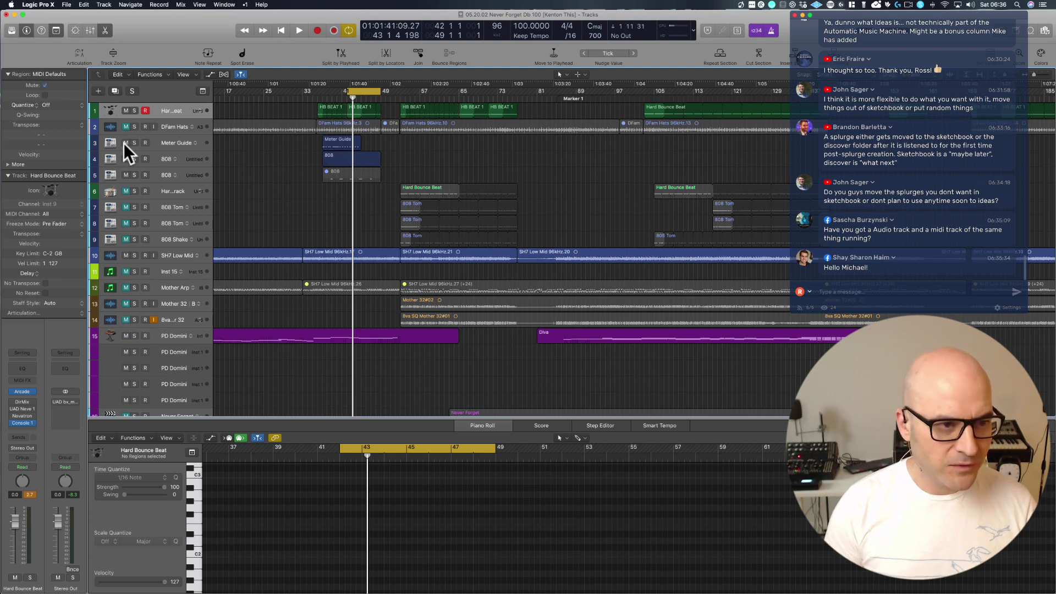
Mute the Meter Guide, 808 and SH7 Low Mid tracks, and audition Hard Bounce Beat with its Console 1 insert bypassed.
click(125, 143)
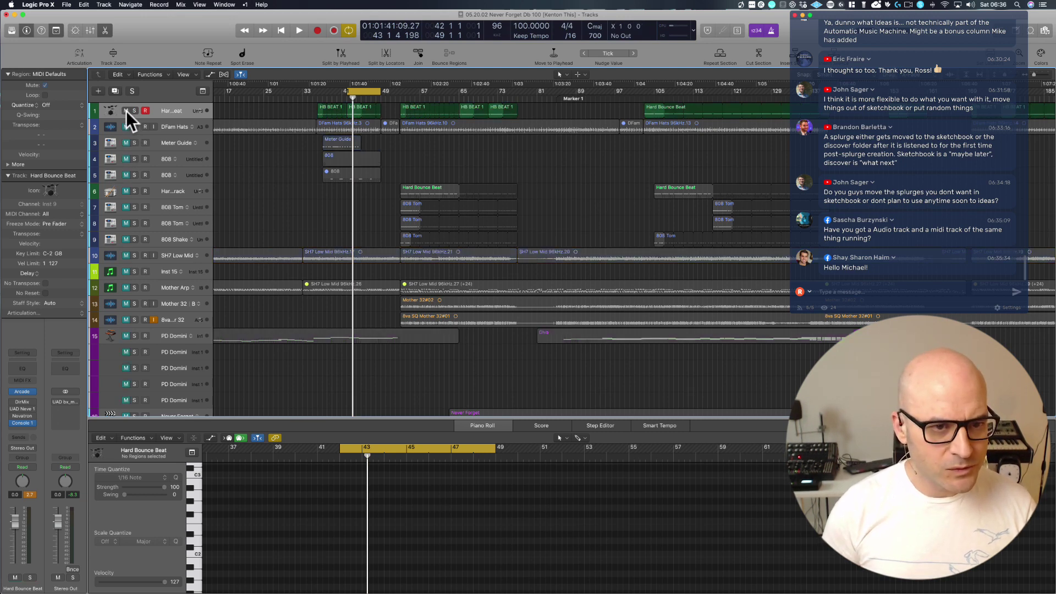
key(space)
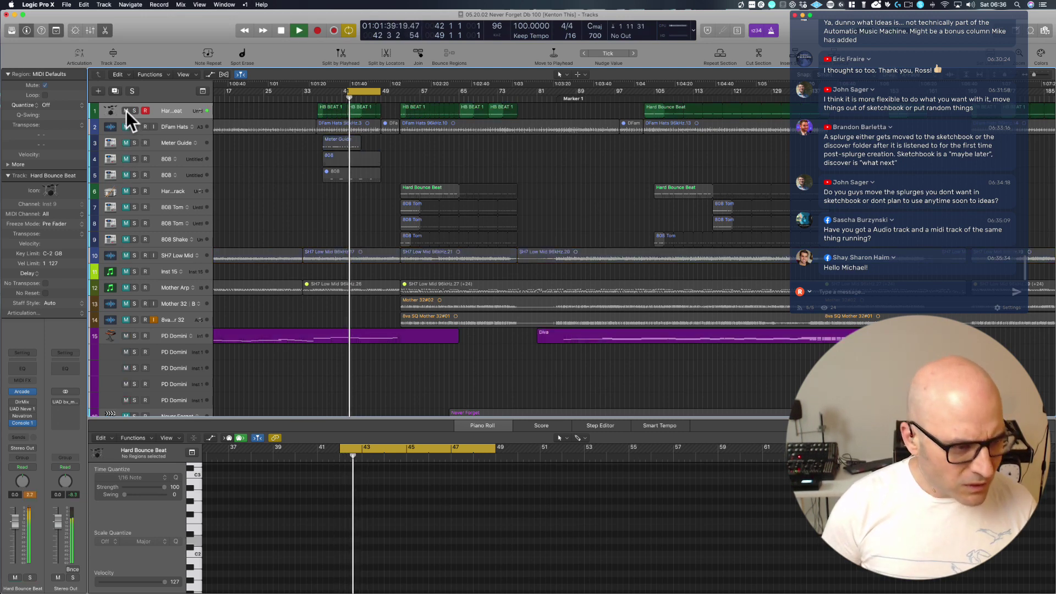
key(space)
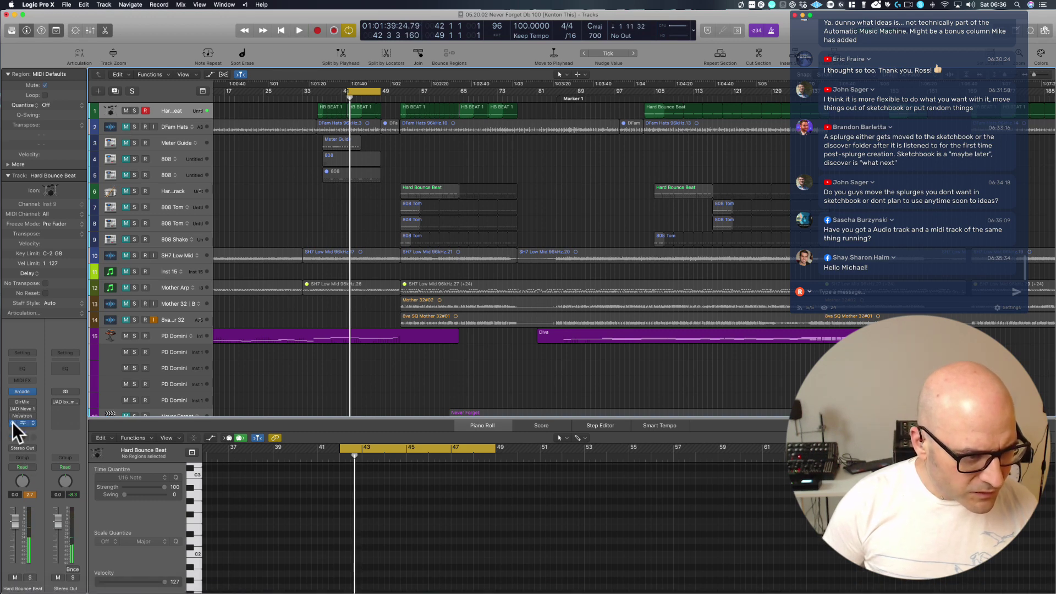
key(space)
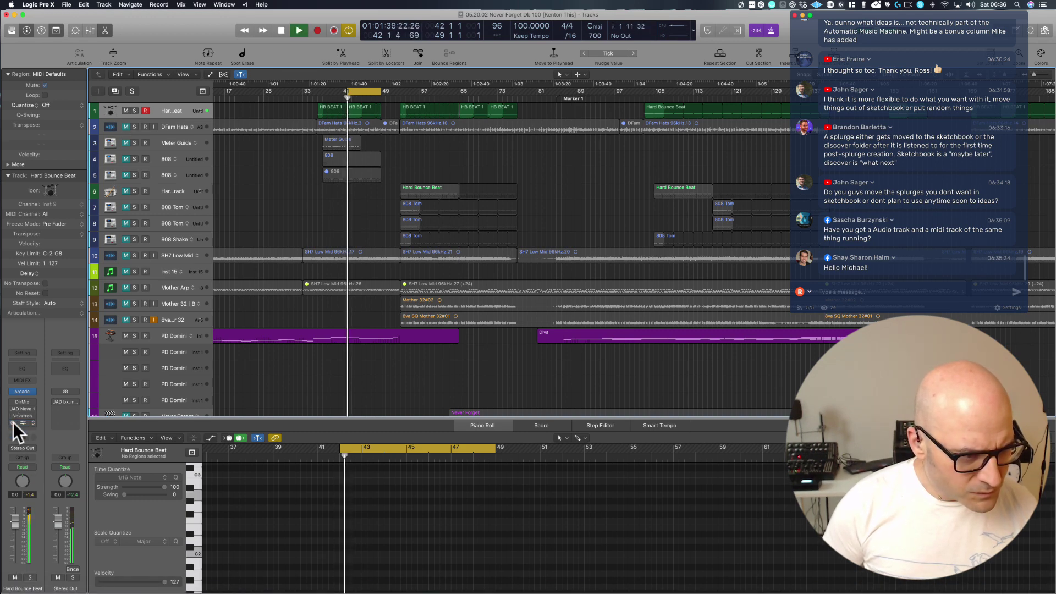
key(space)
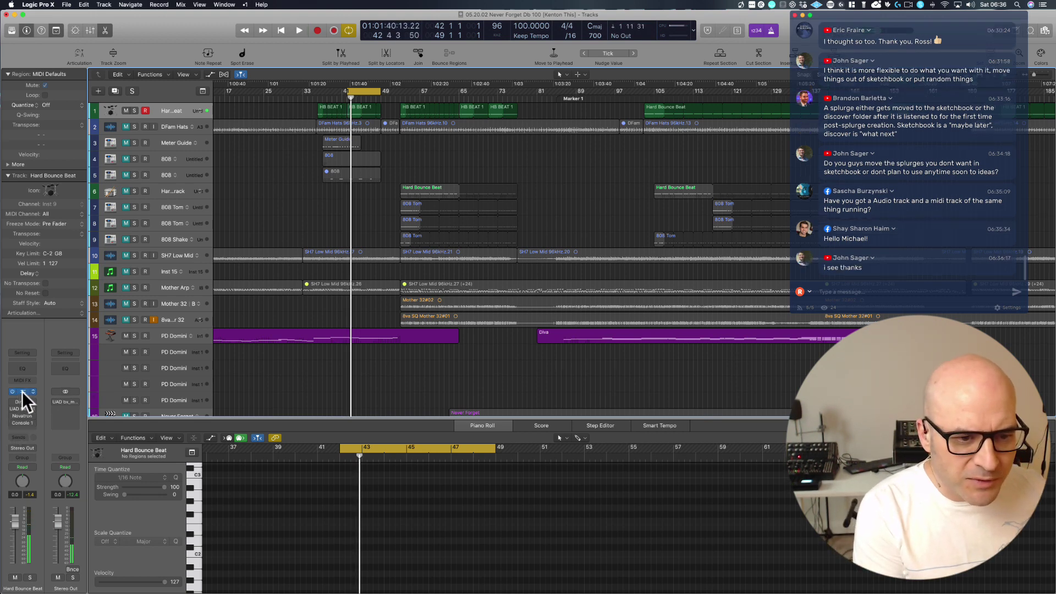
Check the Hard Bounce kit in Arcade, closing the Wood Drum Break 01 sample editor and the instrument window.
key(v)
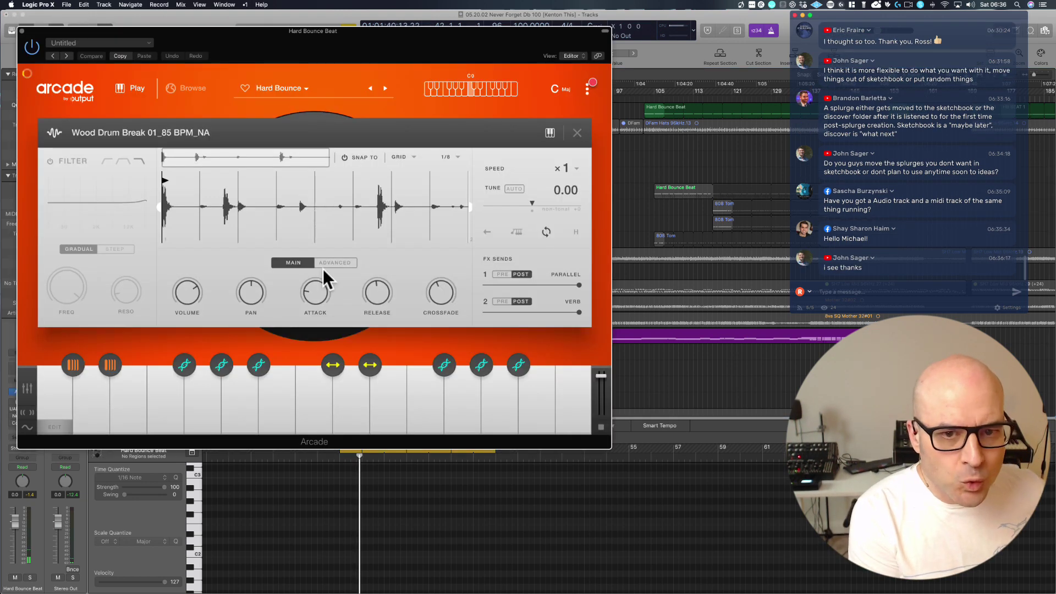
click(577, 130)
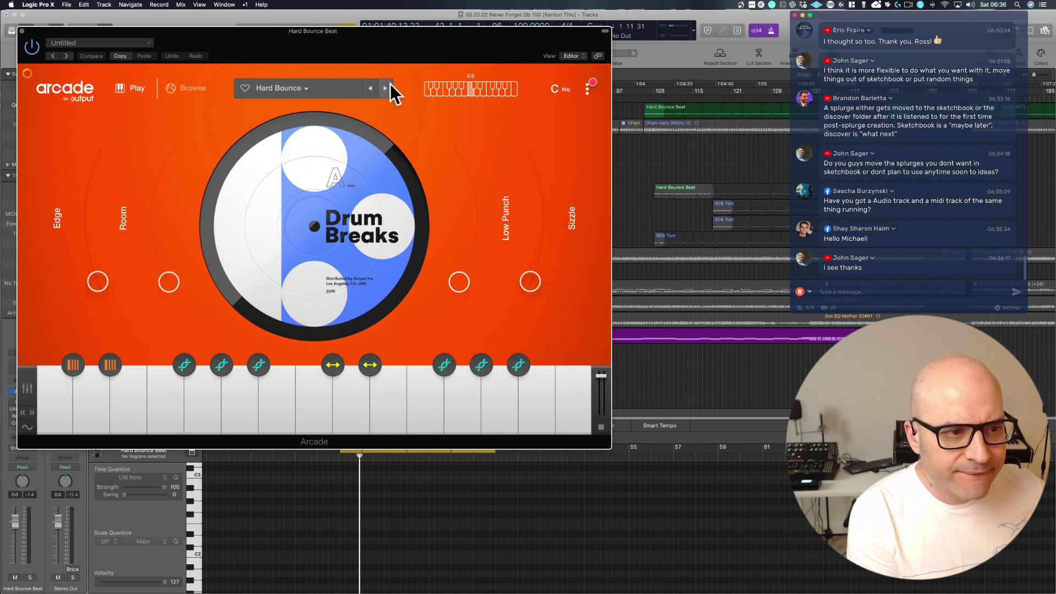
click(22, 31)
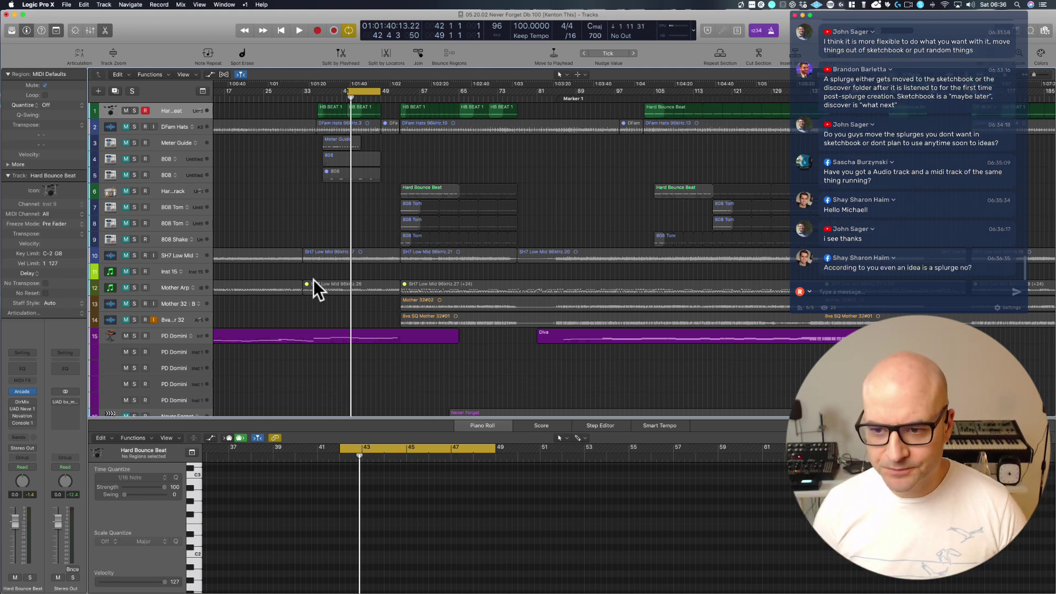
Audition the current loop and set the cycle range to the first six Hard Bounce Beat regions.
key(space)
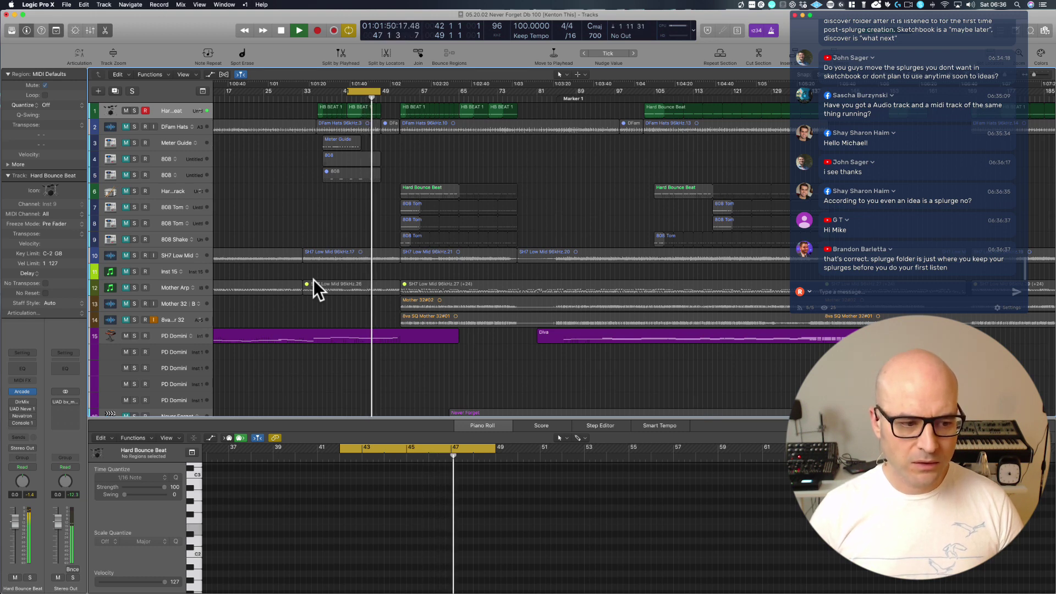
key(space)
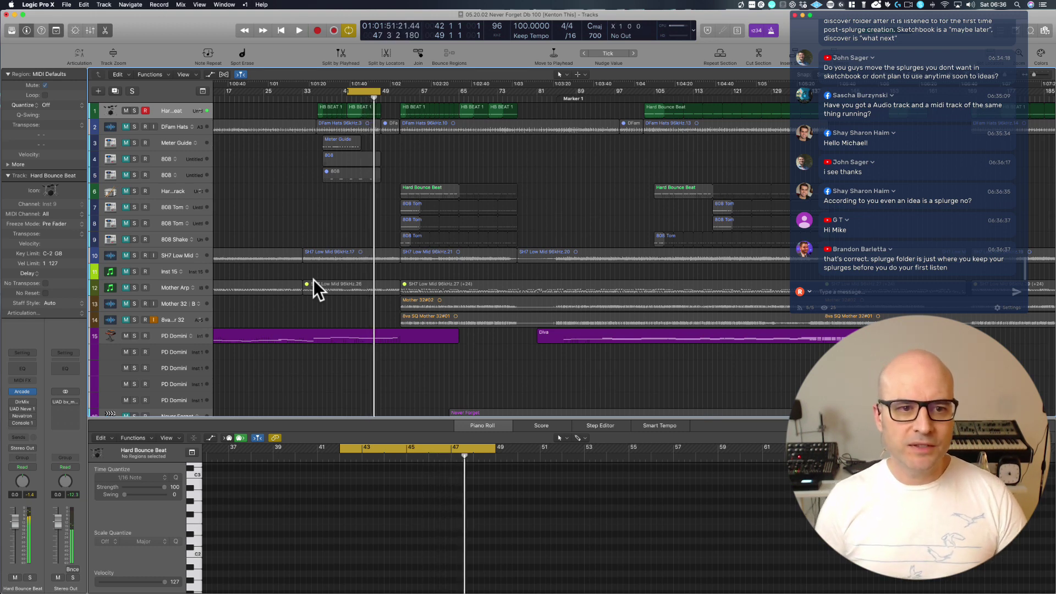
drag(302, 118, 602, 104)
key(super+u)
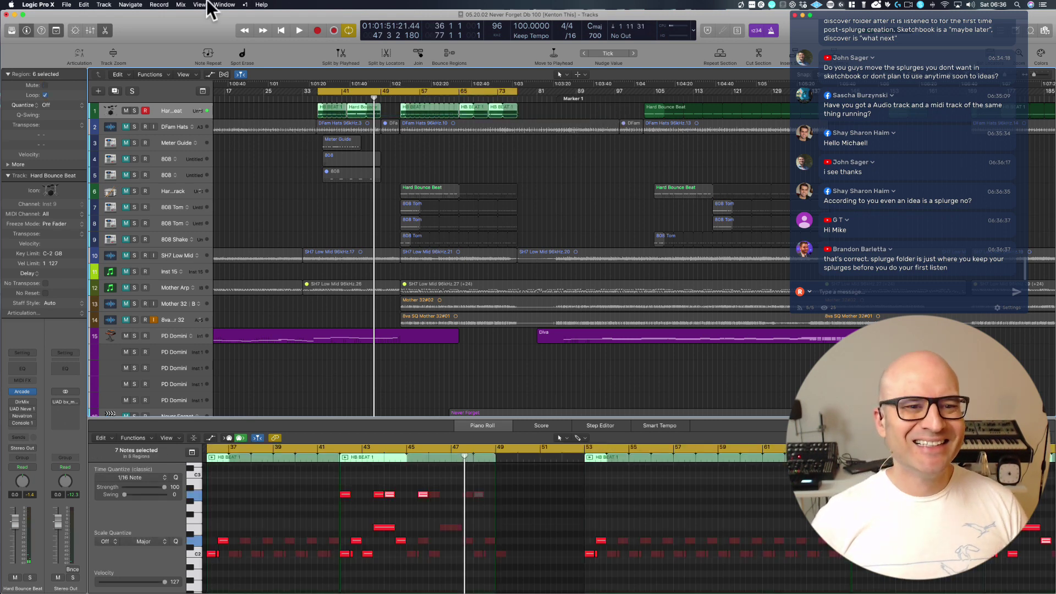
drag(318, 89, 313, 89)
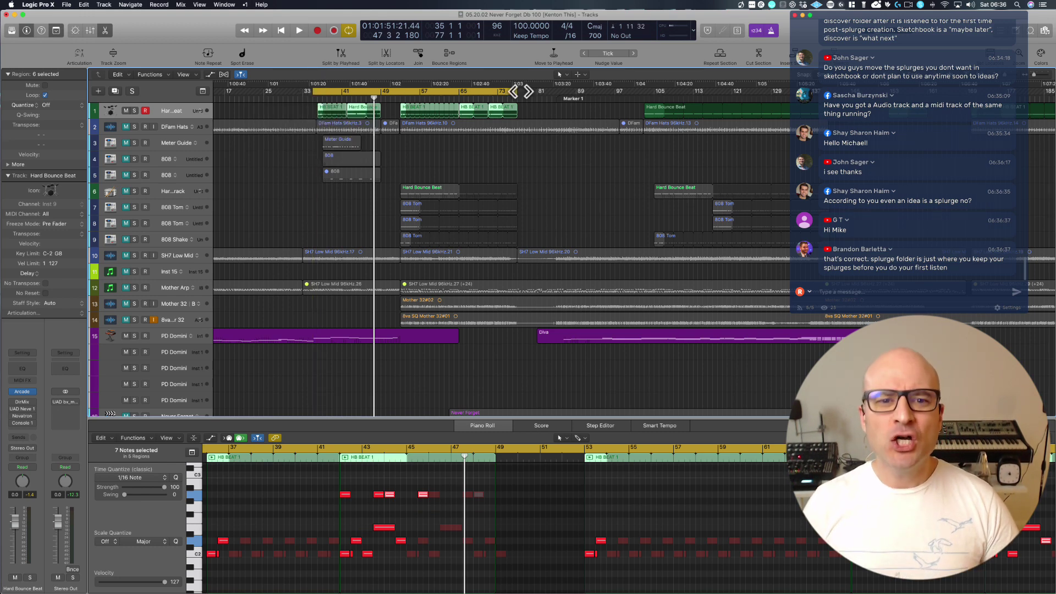
drag(517, 92, 531, 92)
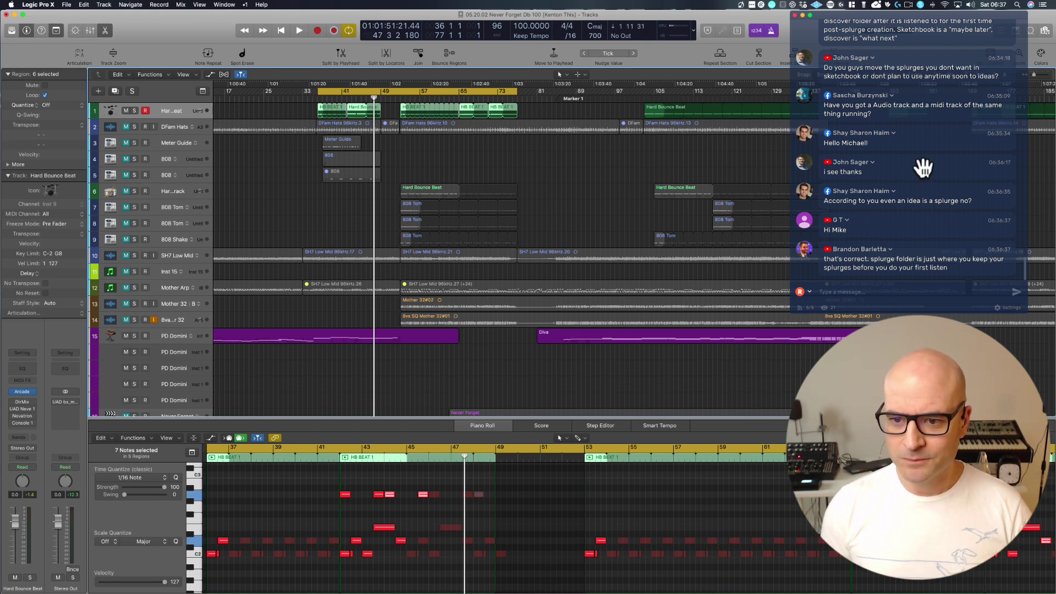
Unmute both 808 tracks and play the six selected Hard Bounce Beat regions while checking the new chat messages.
scroll(962, 209, down, 2)
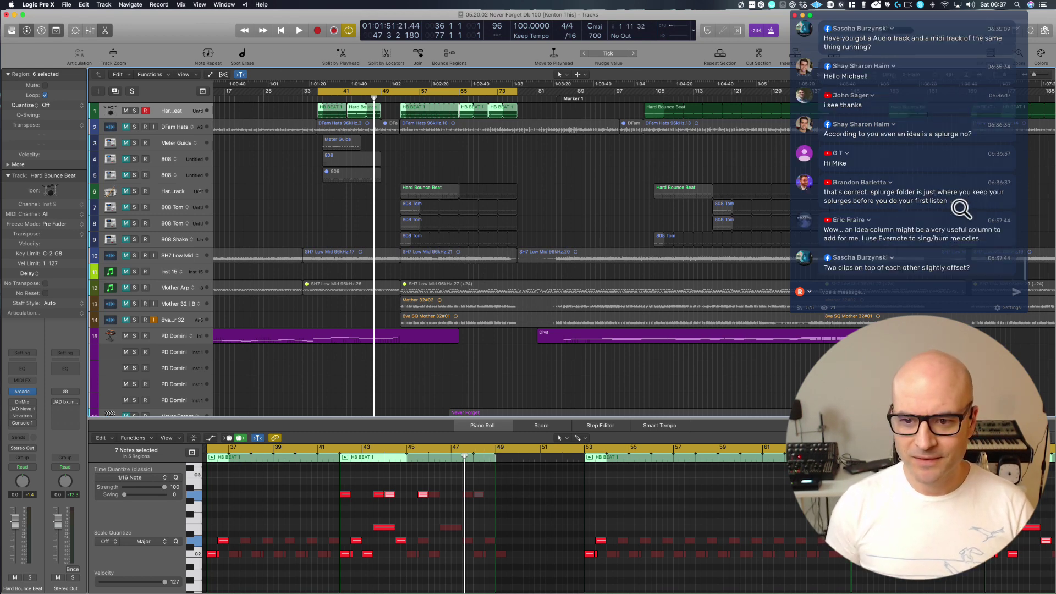
click(476, 169)
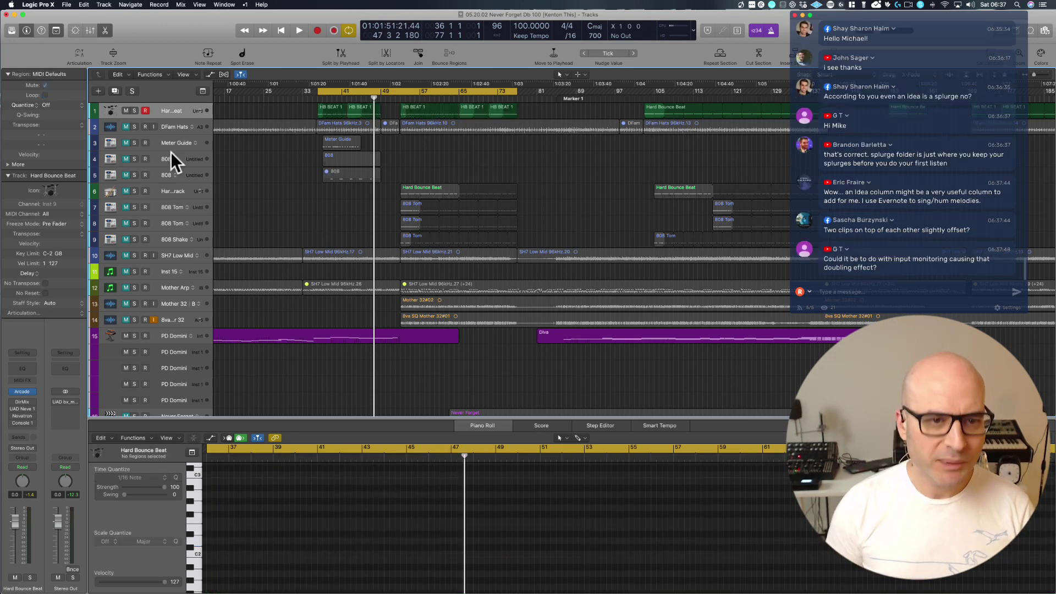
drag(273, 115, 561, 113)
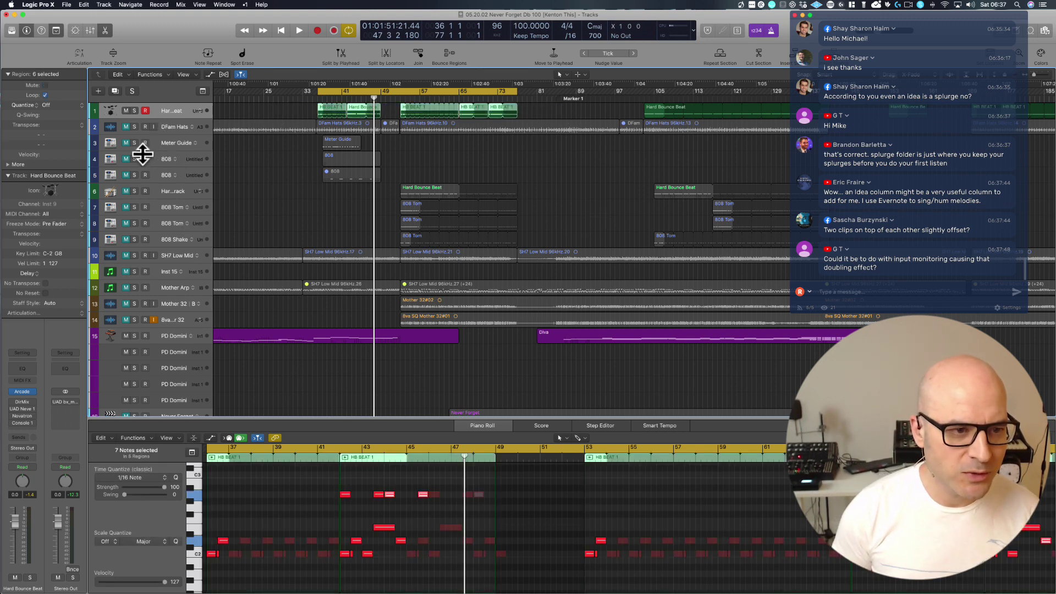
drag(125, 166, 128, 172)
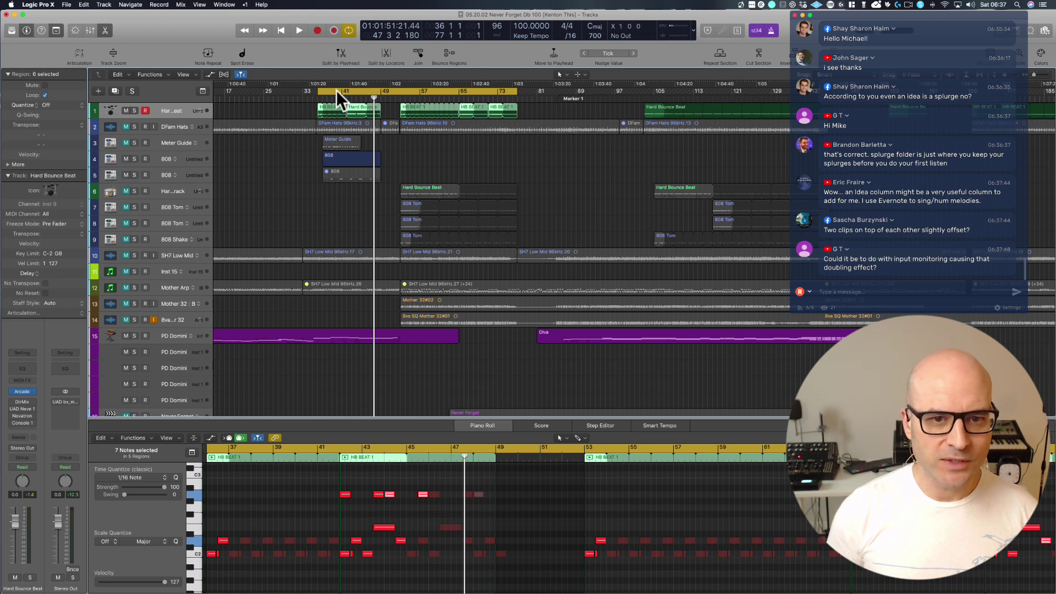
key(space)
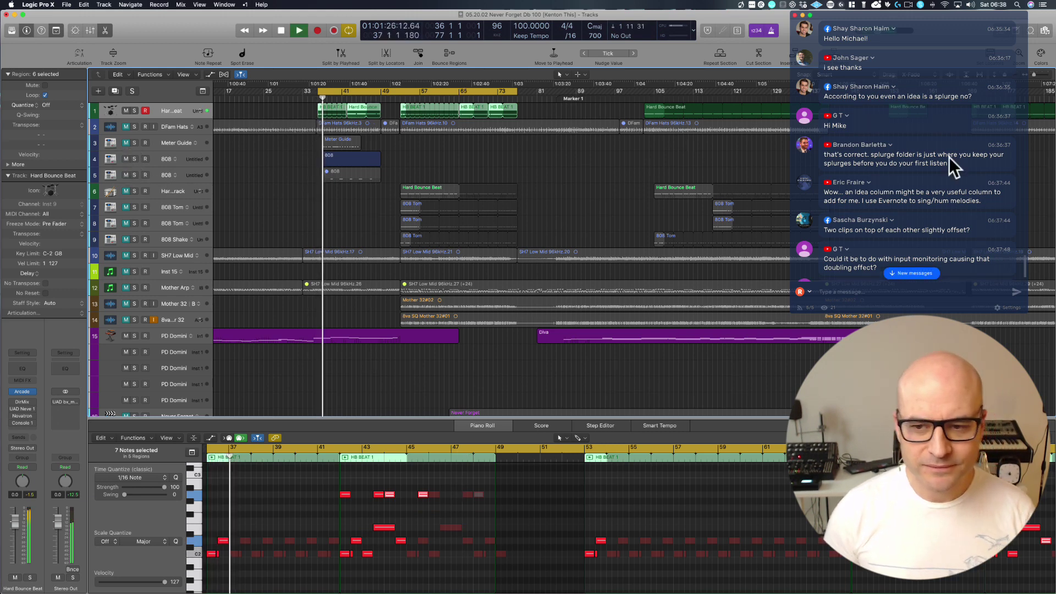
scroll(957, 159, down, 2)
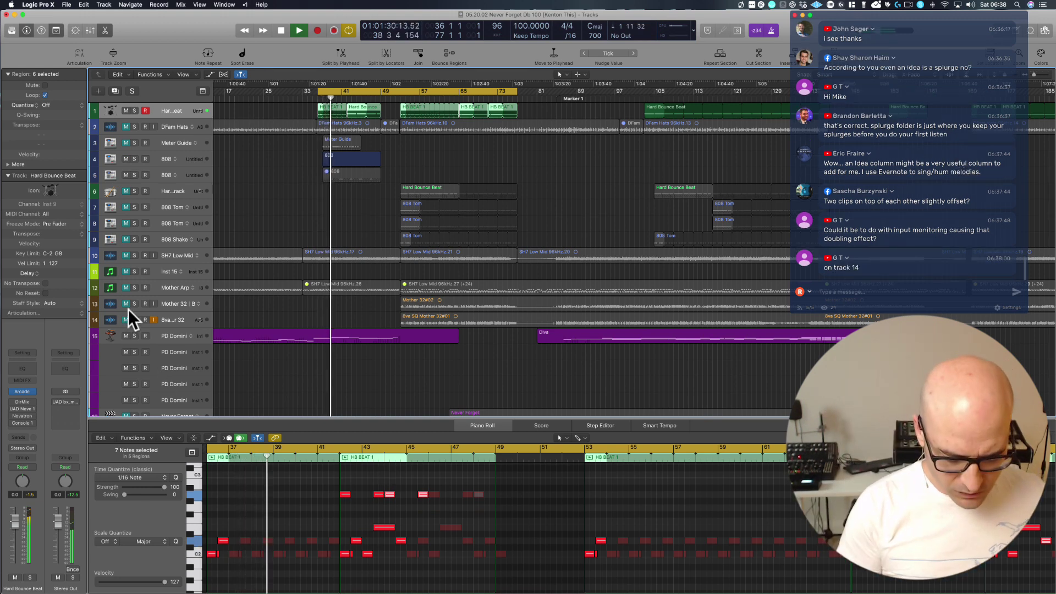
Show the mixer with the whole arrangement, select the 808 track in row 5 and stop playback.
key(x)
key(z)
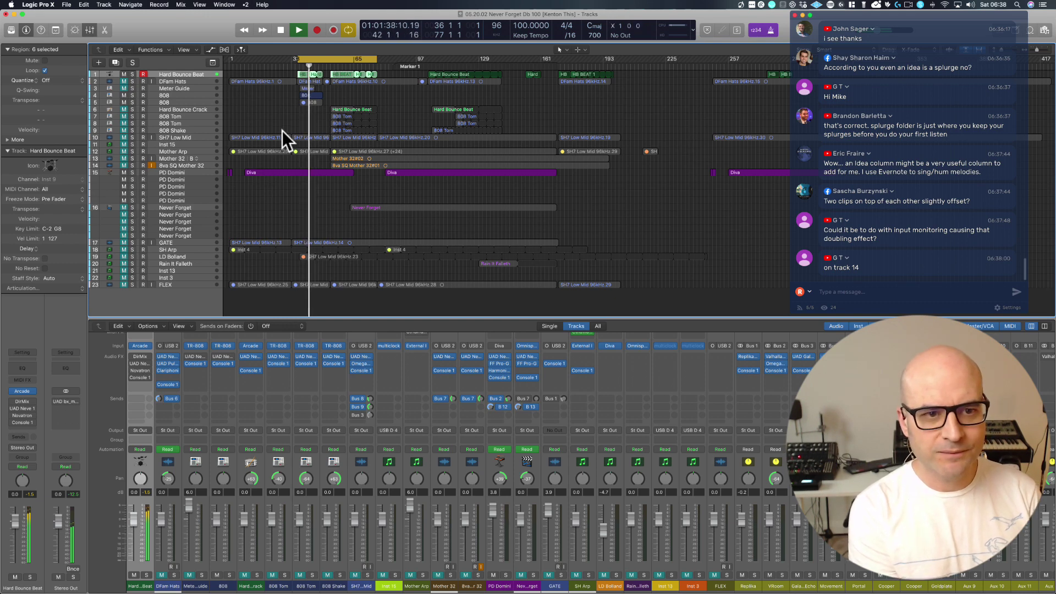
key(Down)
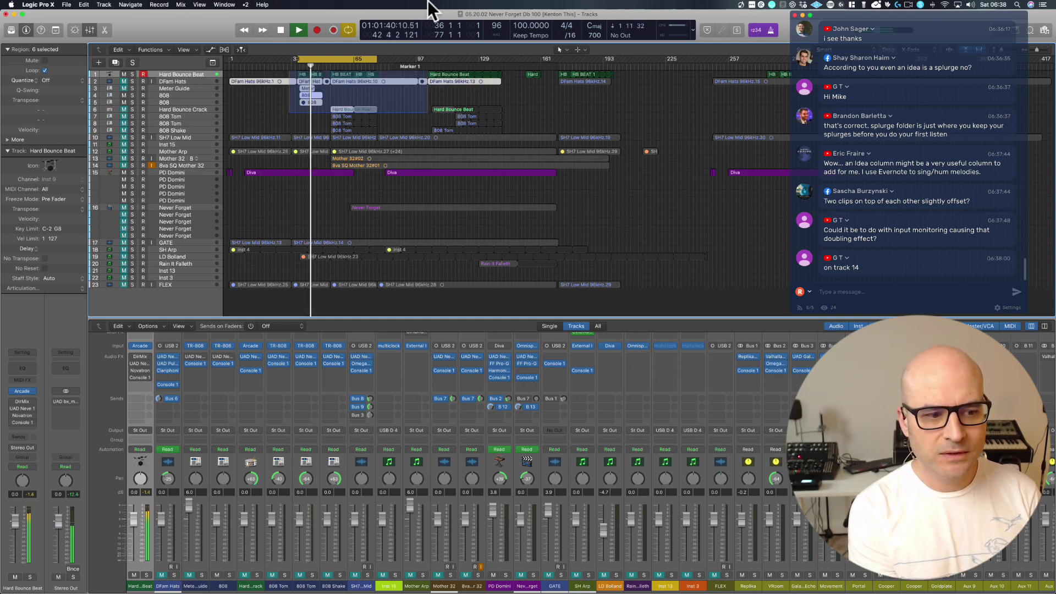
click(181, 74)
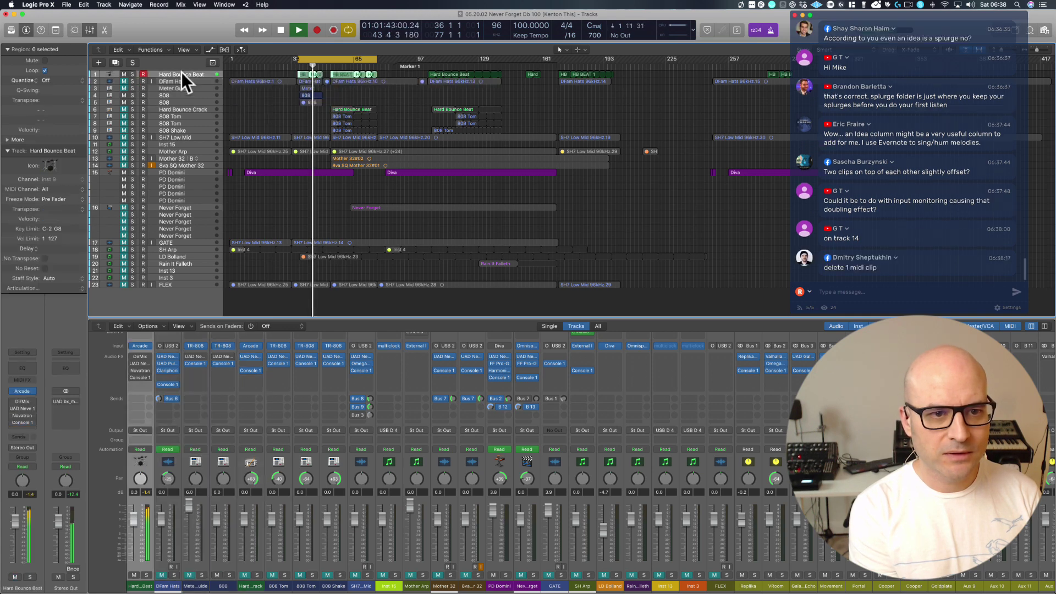
click(171, 103)
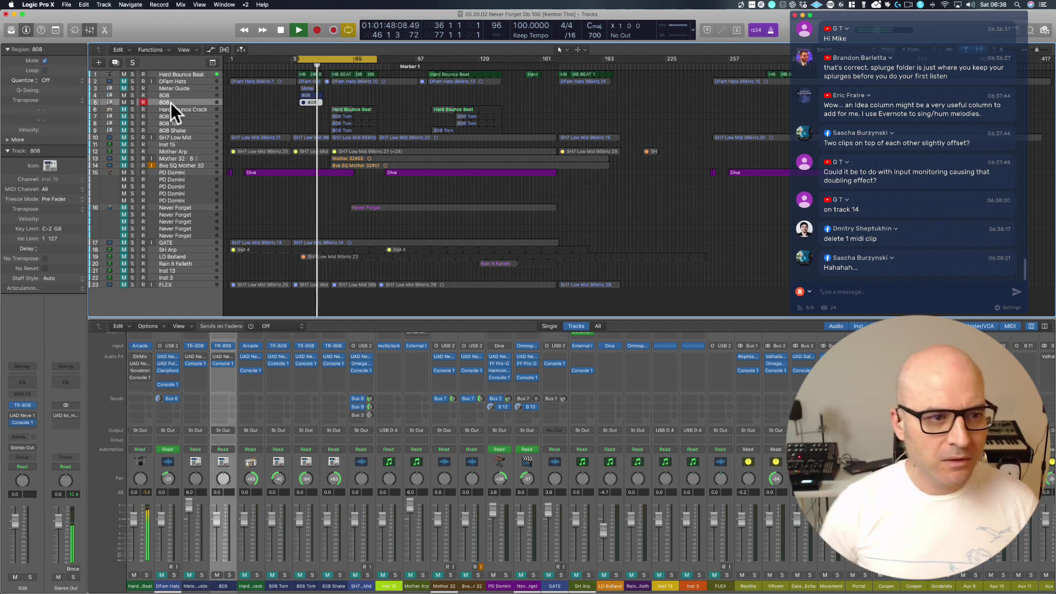
key(space)
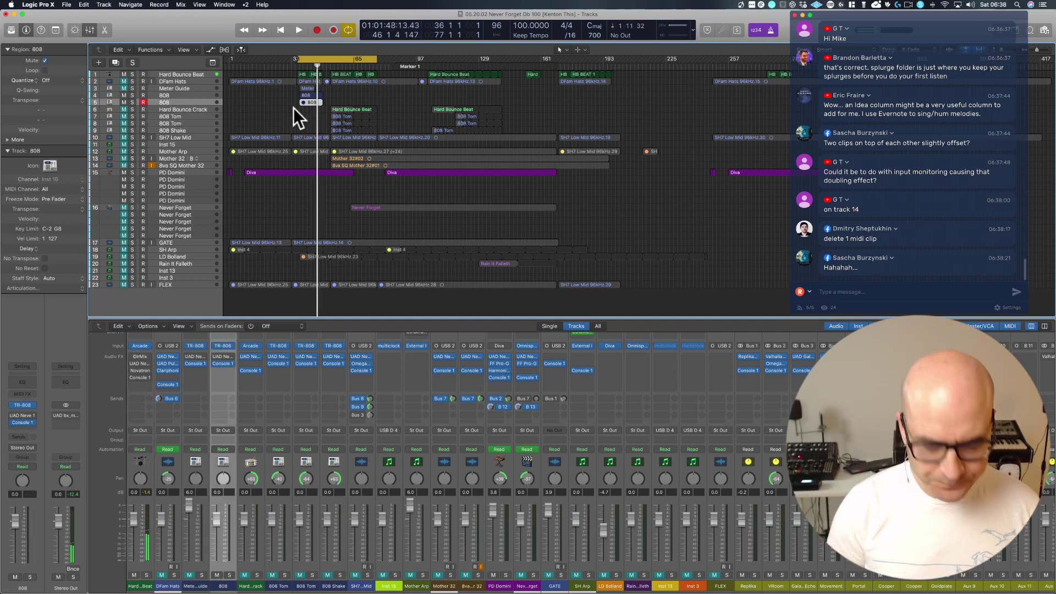
Delete the 808 region on track 4 and unmute the 808 region on track 5.
drag(293, 108, 437, 71)
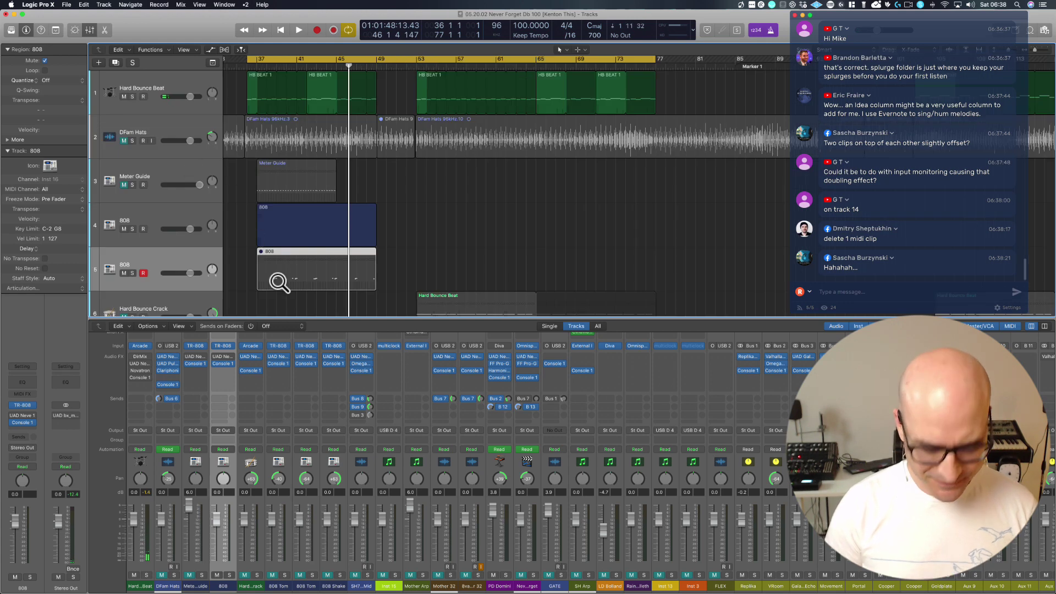
click(293, 219)
key(Delete)
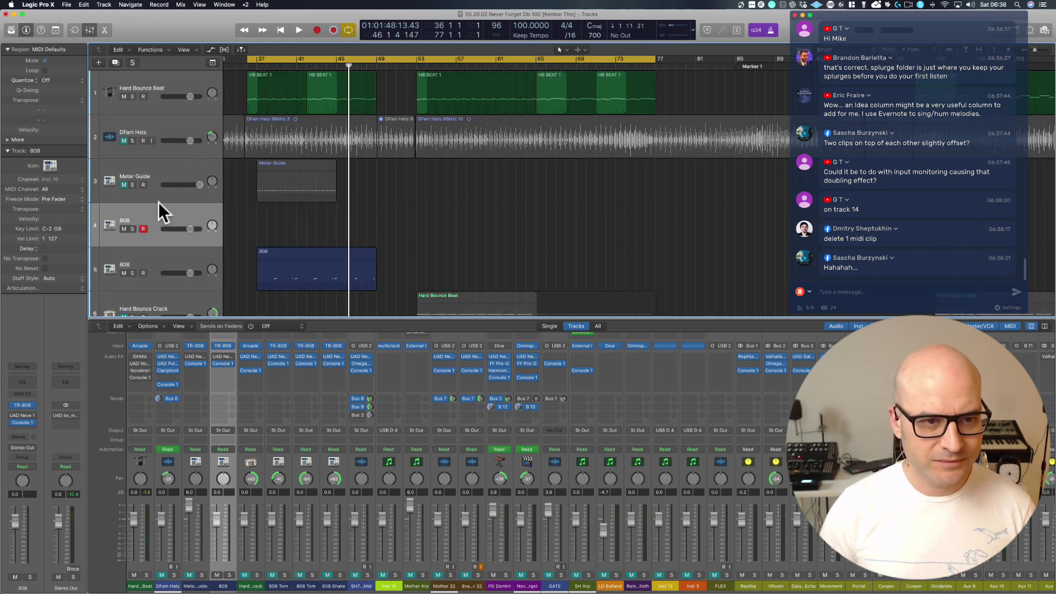
Set the cycle range to the second Hard Bounce Beat region and audition it with the 808.
click(325, 94)
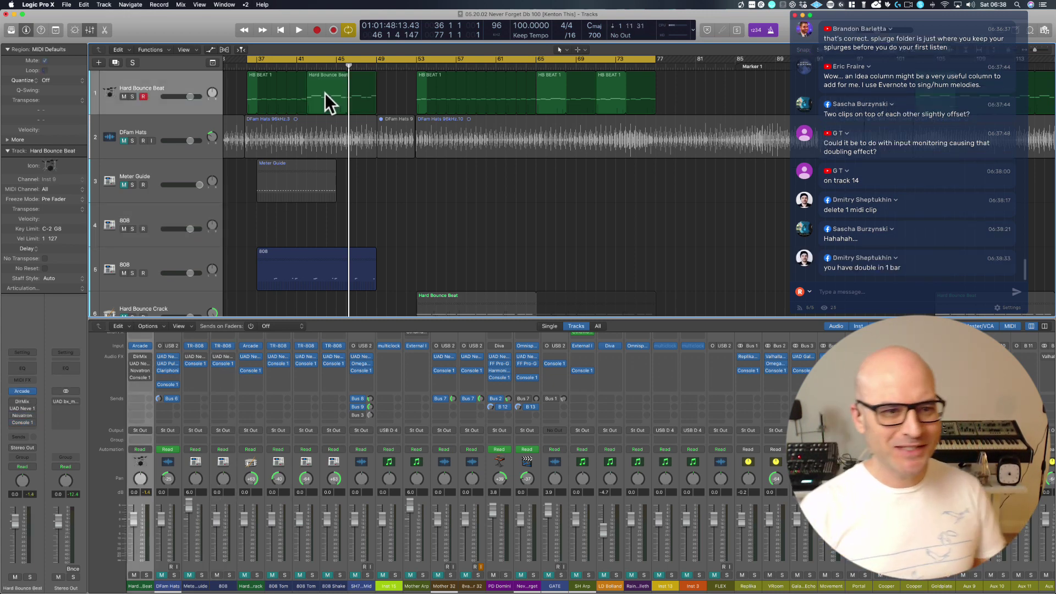
click(324, 94)
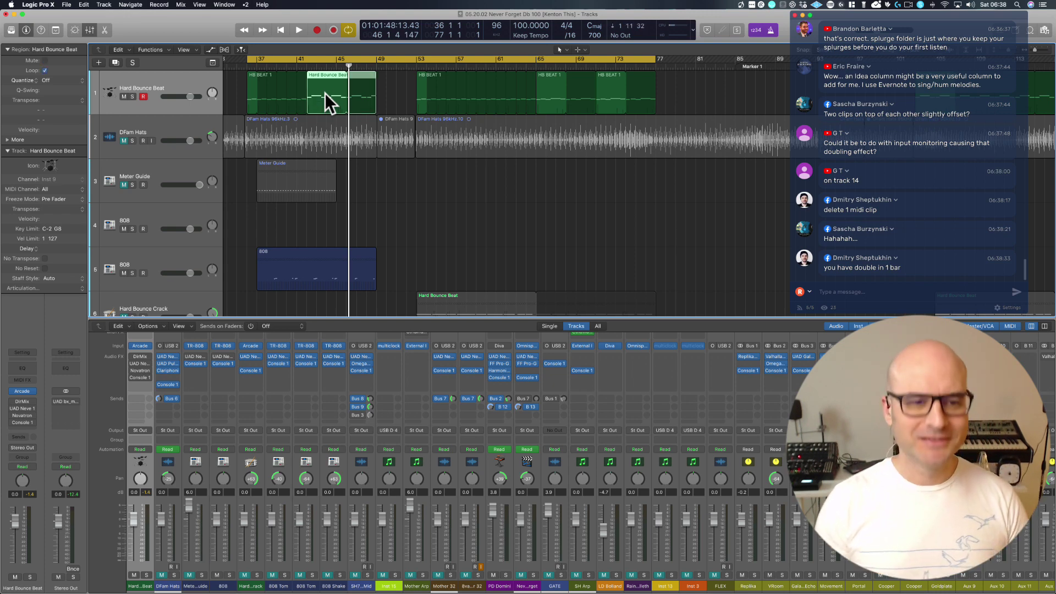
key(super+u)
key(space)
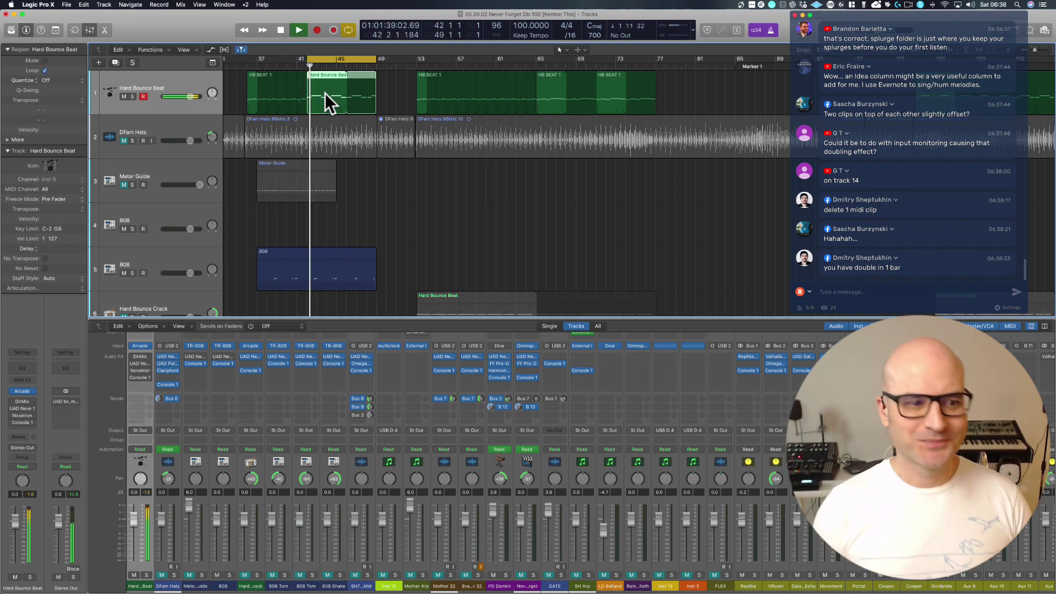
key(space)
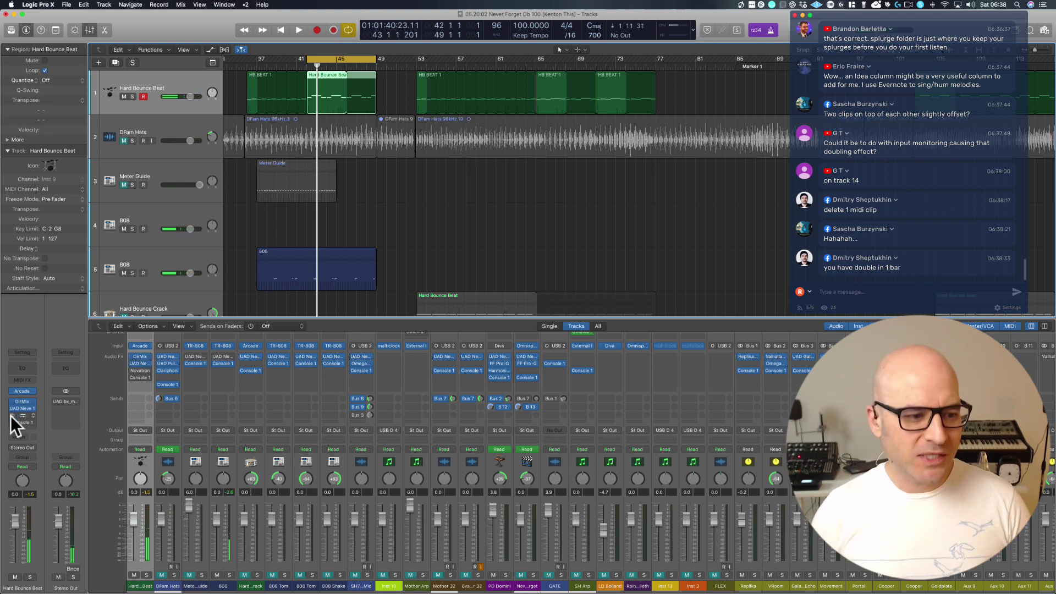
Re-enable the DrMix, UAD Neve, Novatron and Console 1 inserts on Hard Bounce Beat, and select its first two regions.
click(11, 416)
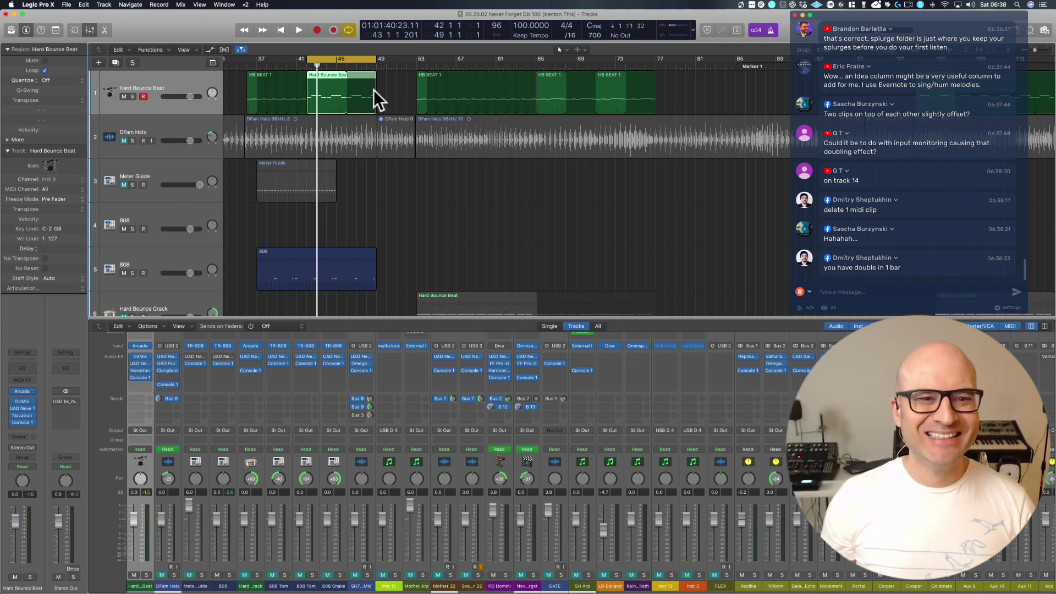
key(Delete)
drag(385, 93, 278, 94)
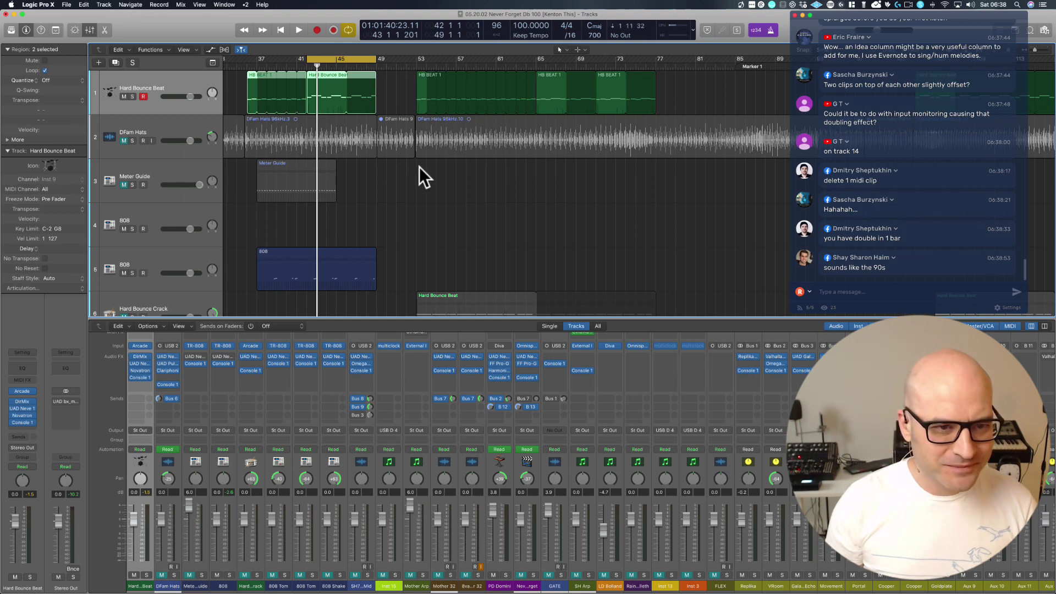
Play the loop and compare it with the DFam Hats track briefly unmuted.
key(space)
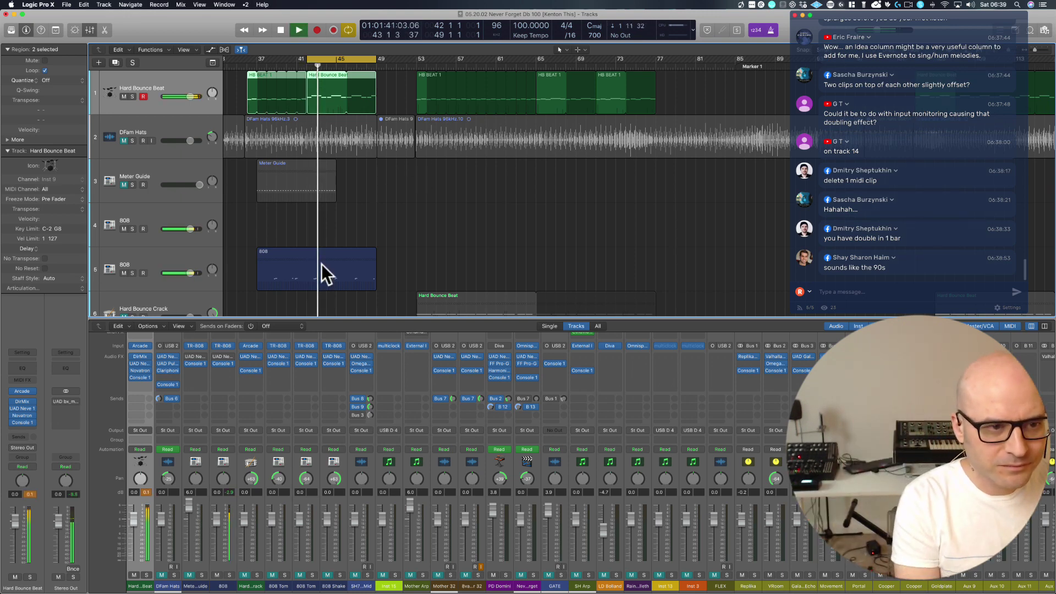
click(125, 141)
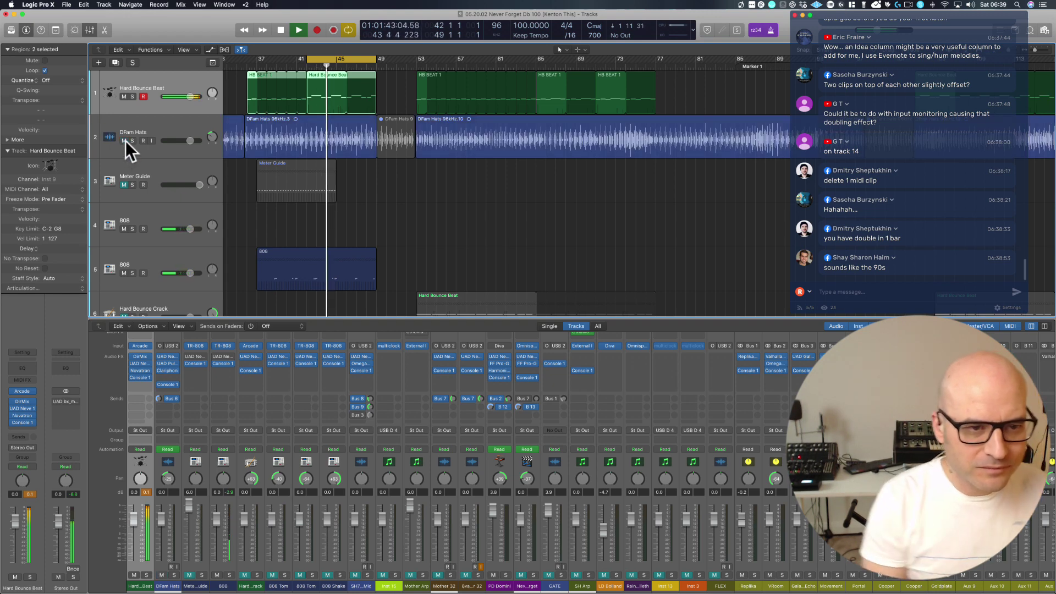
click(126, 140)
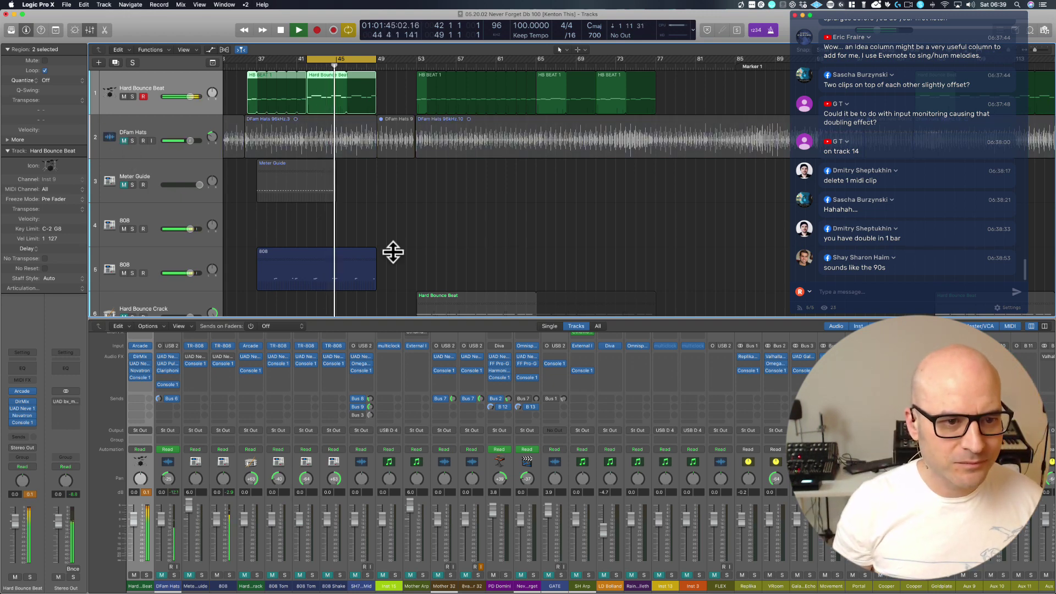
Unmute the SH7 Low Mid track, set the cycle range to the selected Hard Bounce Beat regions and audition the loop.
key(space)
scroll(275, 210, down, 4)
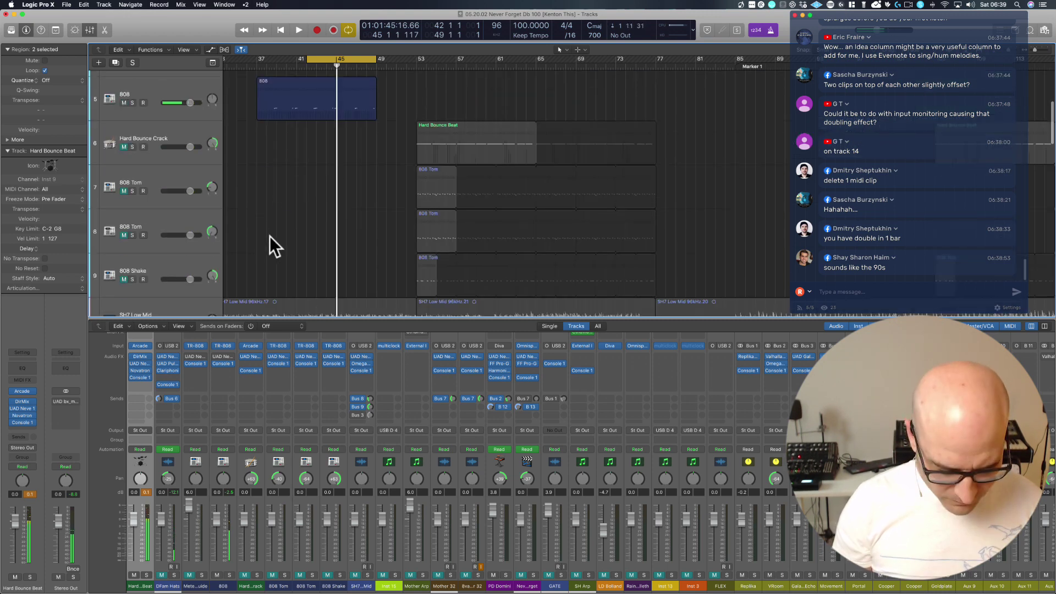
key(z)
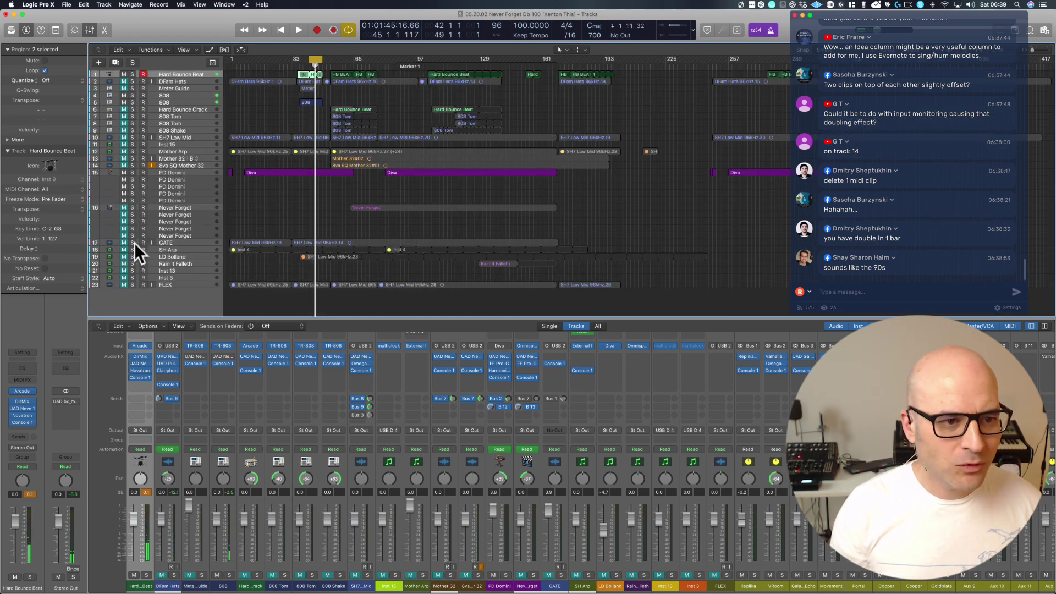
click(124, 138)
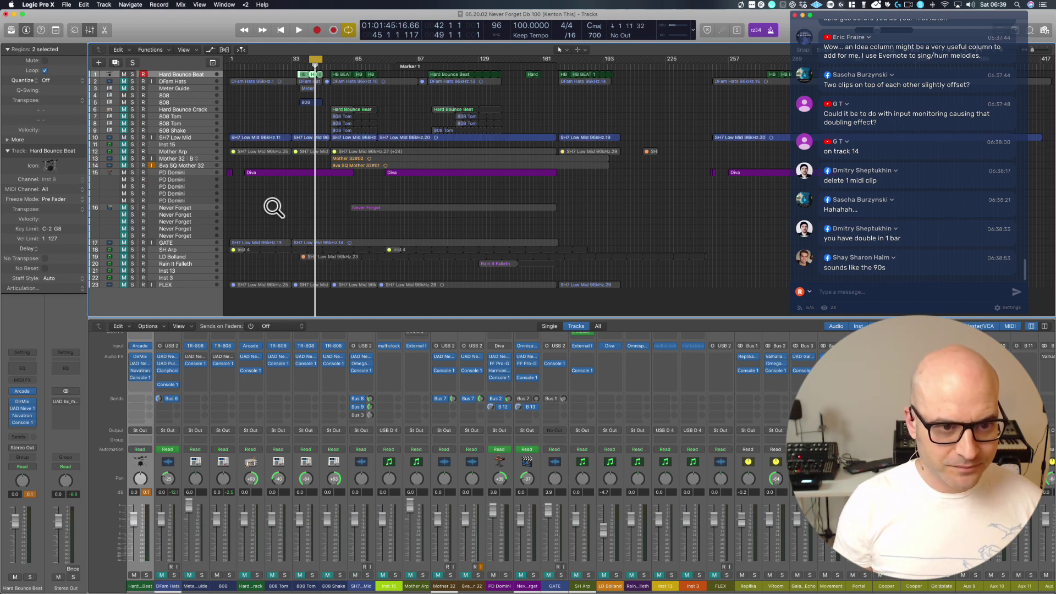
drag(283, 214, 325, 71)
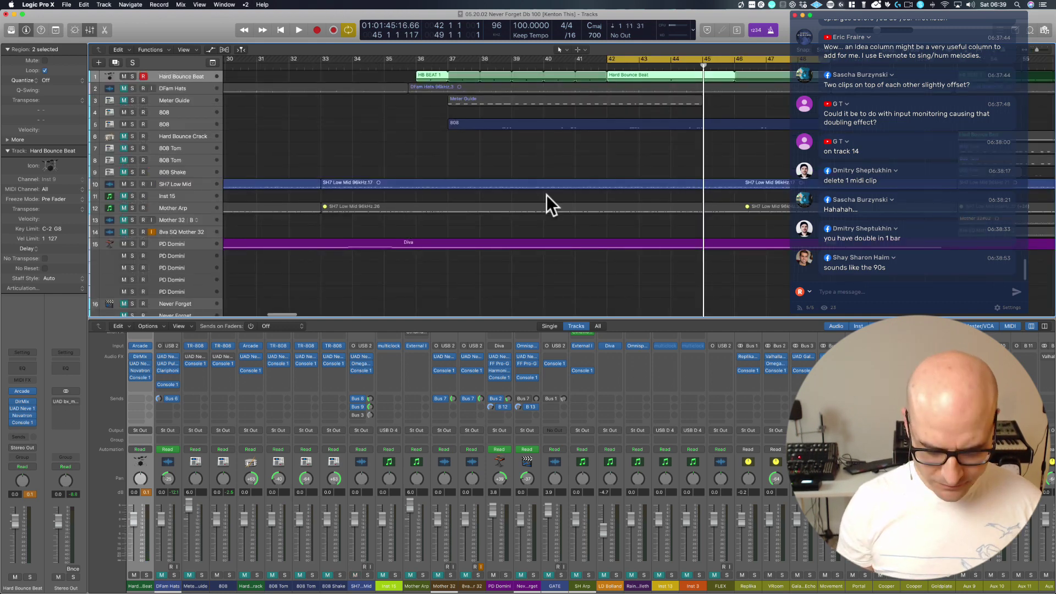
key(u)
key(space)
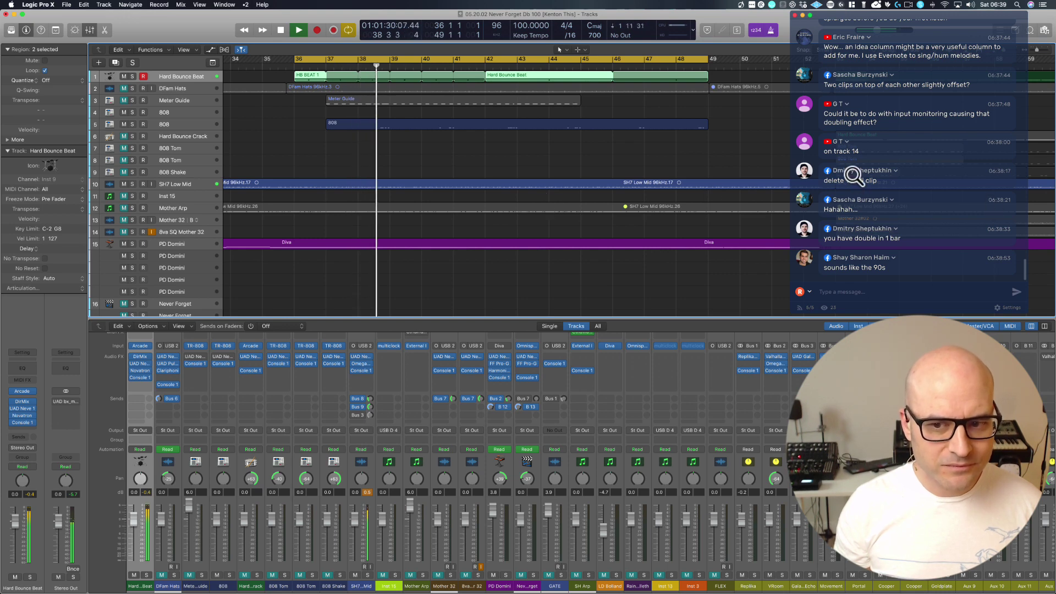
key(space)
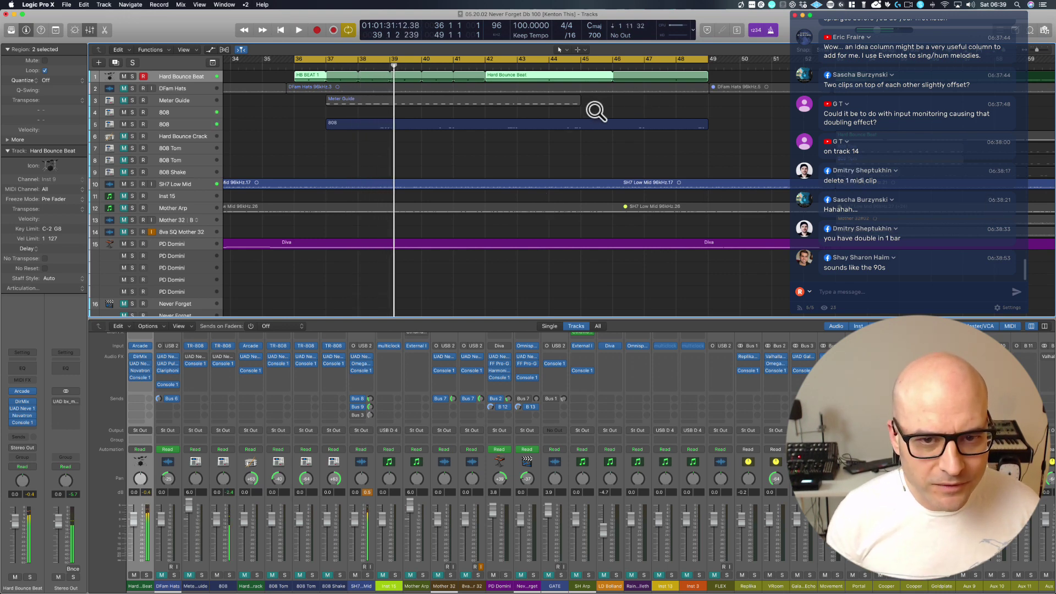
Open the track 5 808 region in the Piano Roll and quantize all its notes to 1/16 Swing B.
double_click(533, 126)
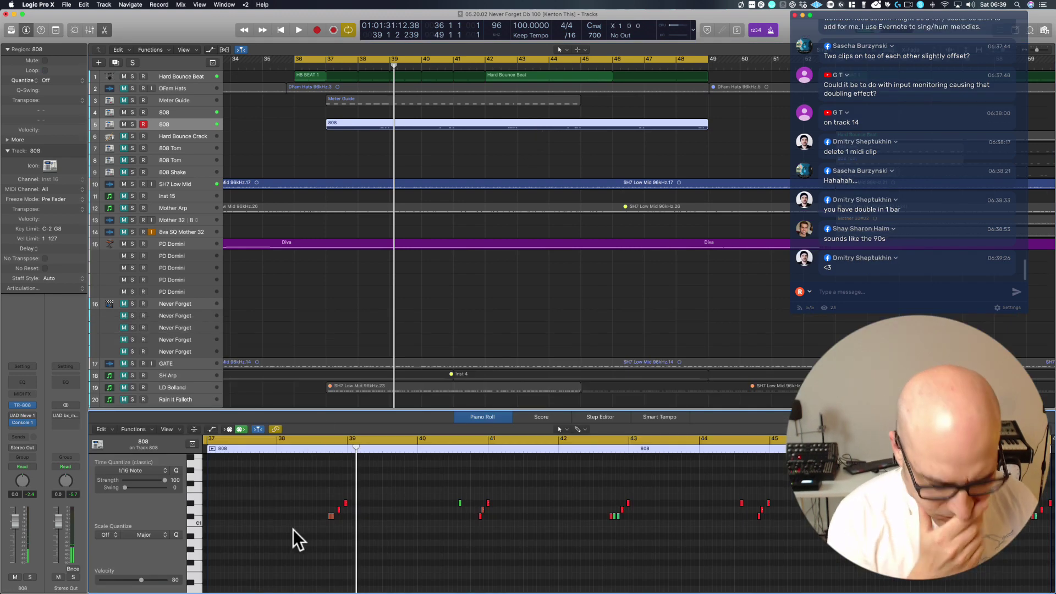
key(super+a)
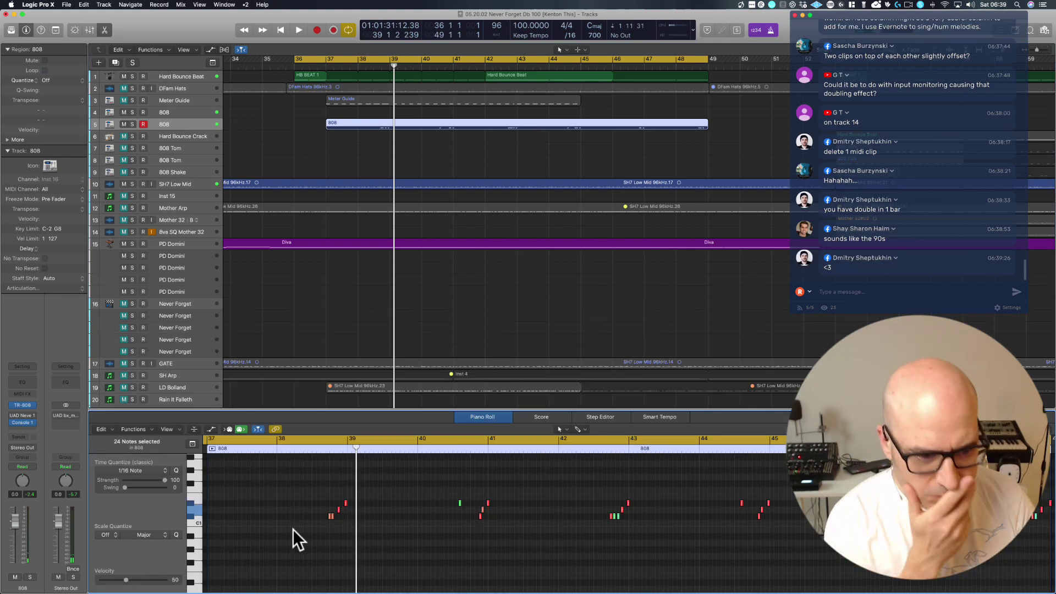
click(165, 473)
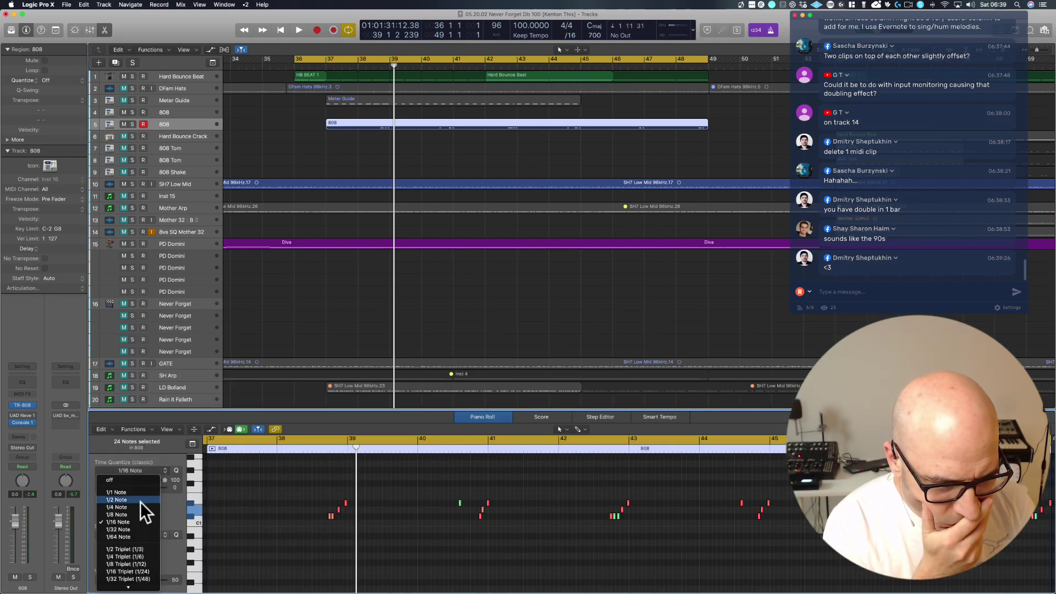
scroll(144, 566, down, 3)
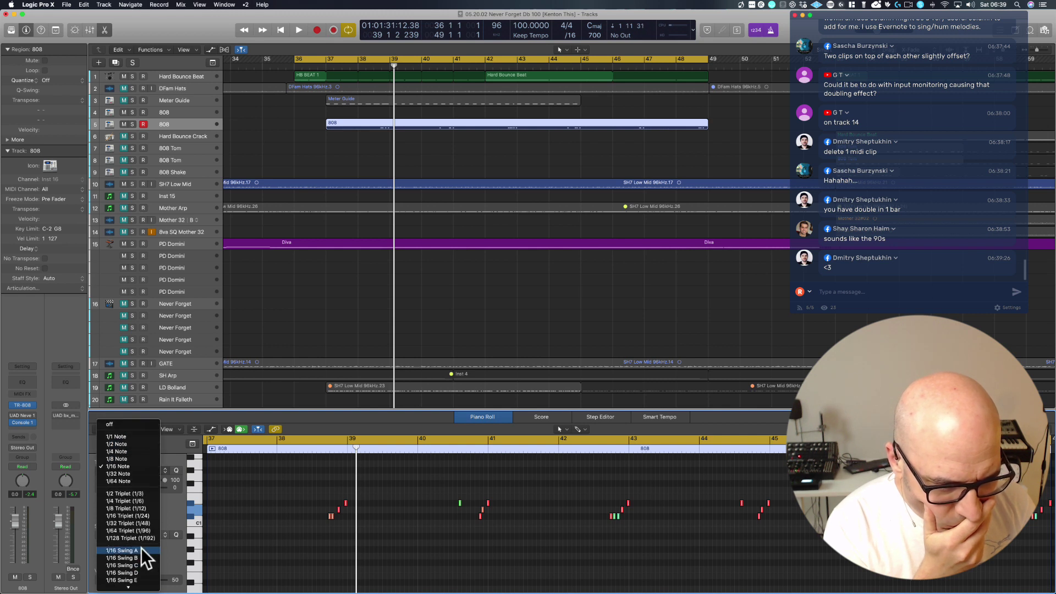
click(140, 557)
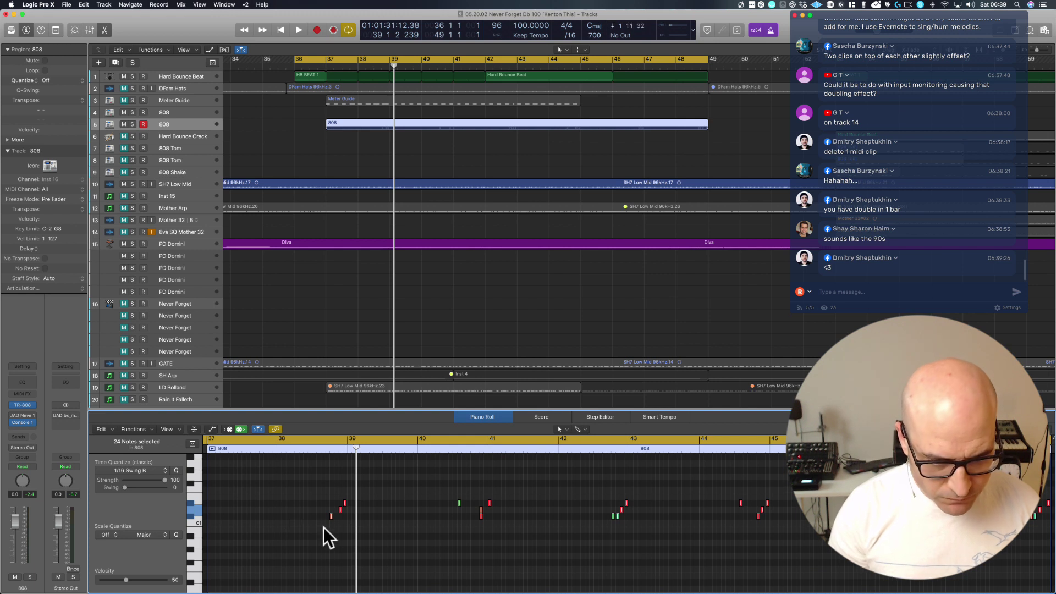
Move one of the overlapping low notes before bar 39 a sixteenth earlier, and audition it with the cycle set to bars 37–49.
drag(301, 532, 575, 488)
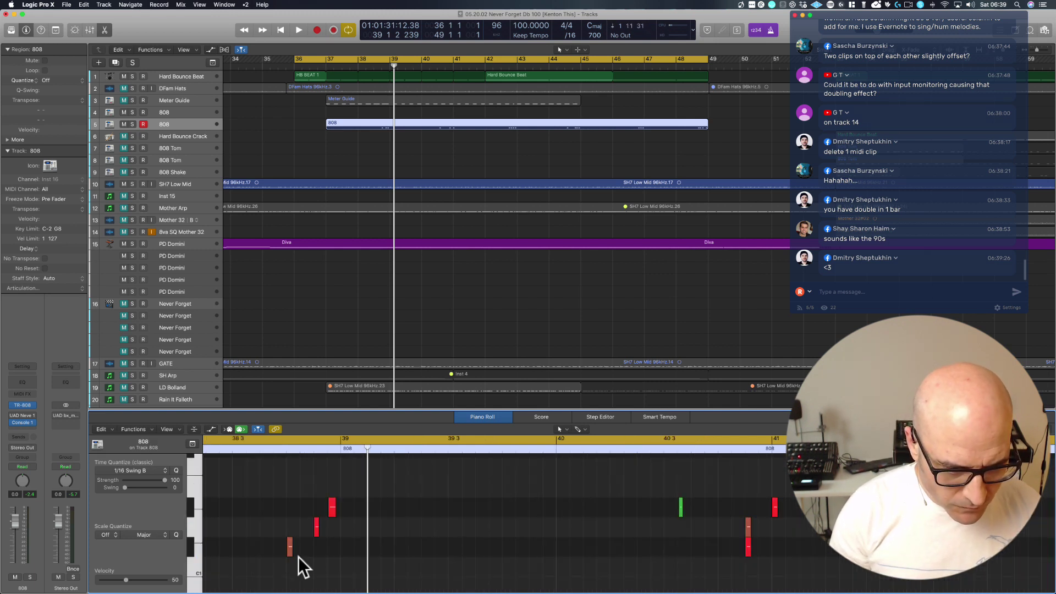
drag(288, 548, 278, 547)
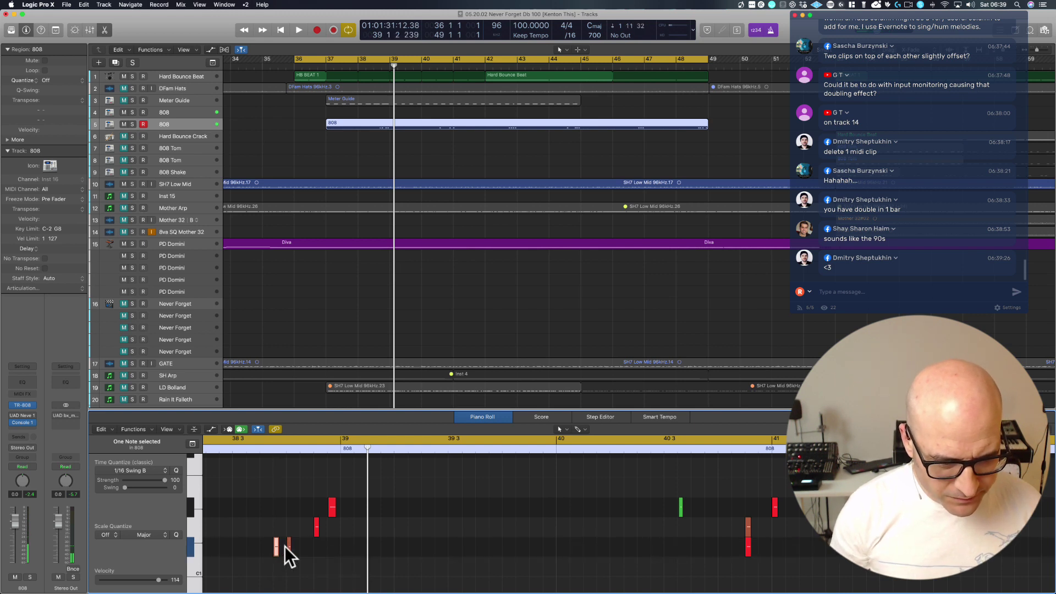
key(space)
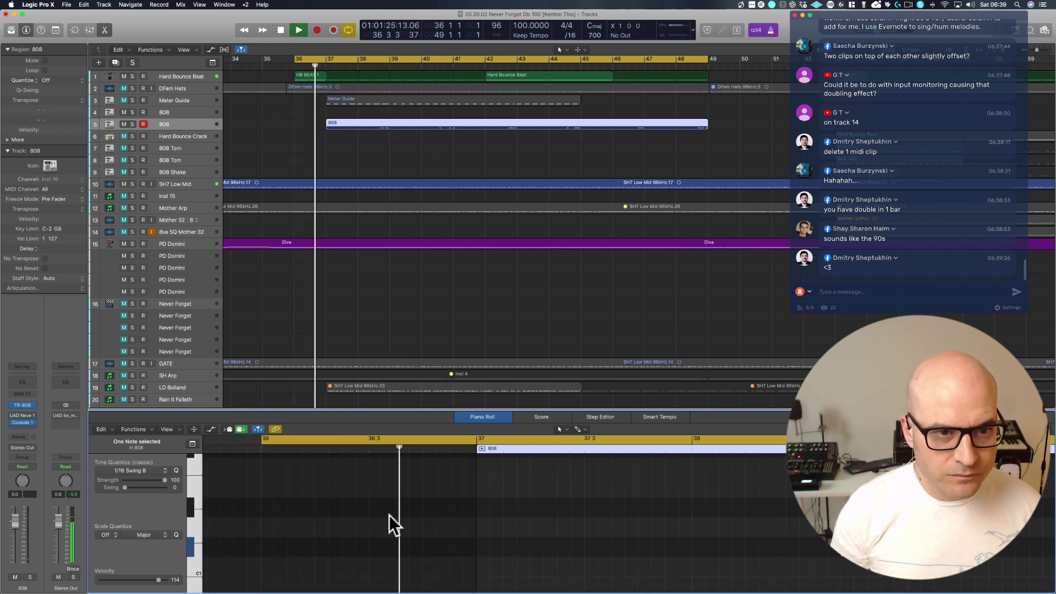
click(326, 58)
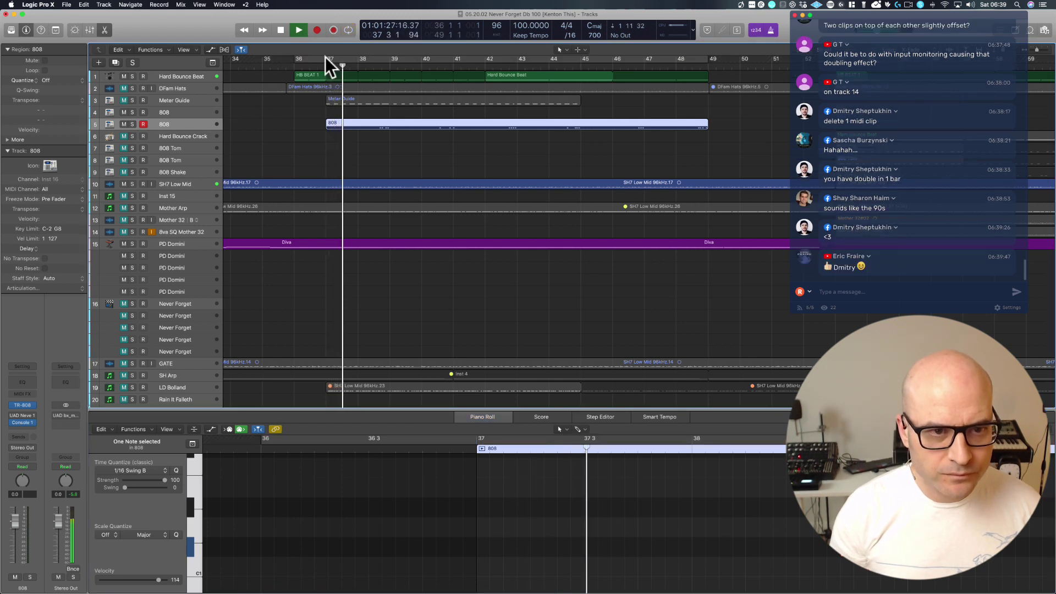
drag(327, 58, 702, 71)
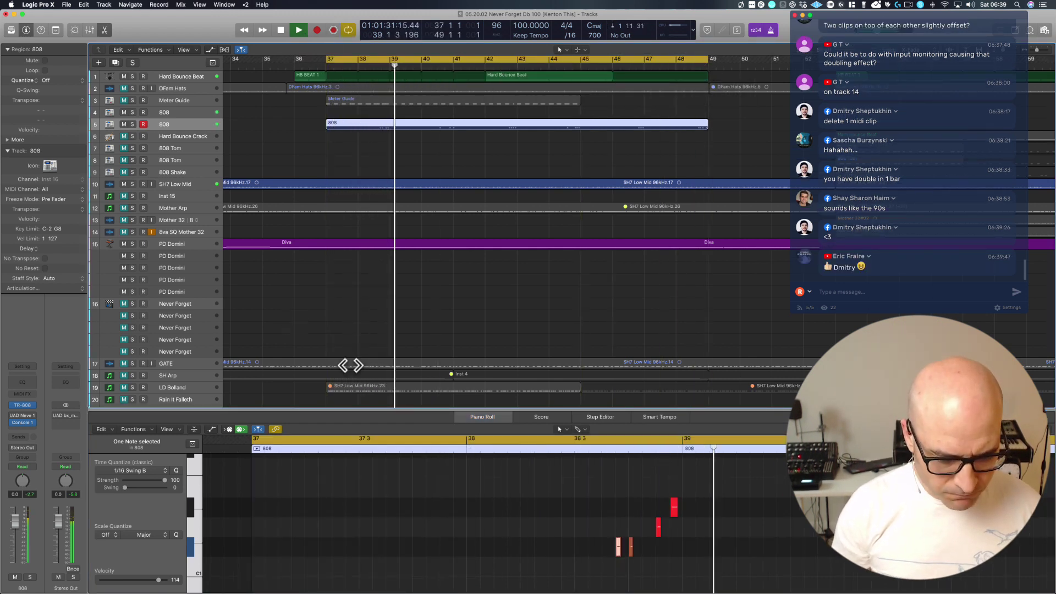
ctrl+alt+click(443, 490)
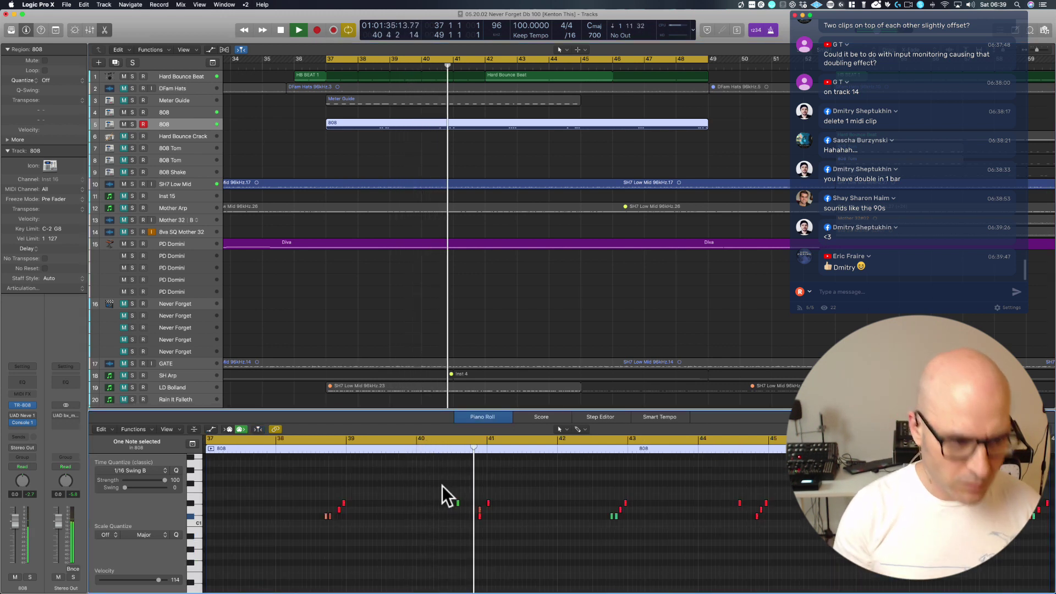
key(space)
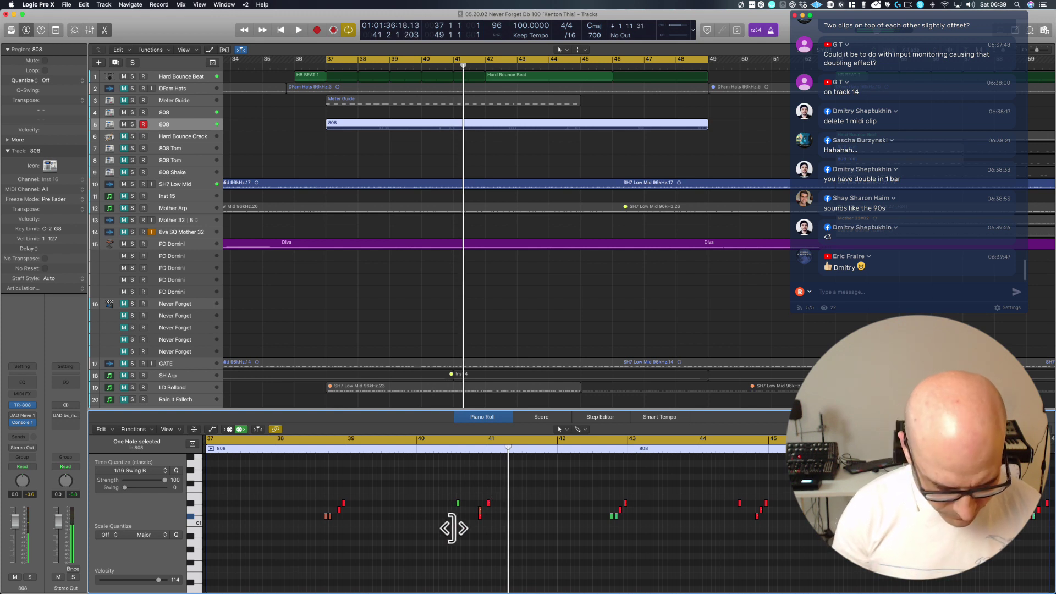
Move the upper of the two stacked notes before bar 41 down to the lower note's pitch and a sixteenth earlier.
drag(445, 535, 549, 454)
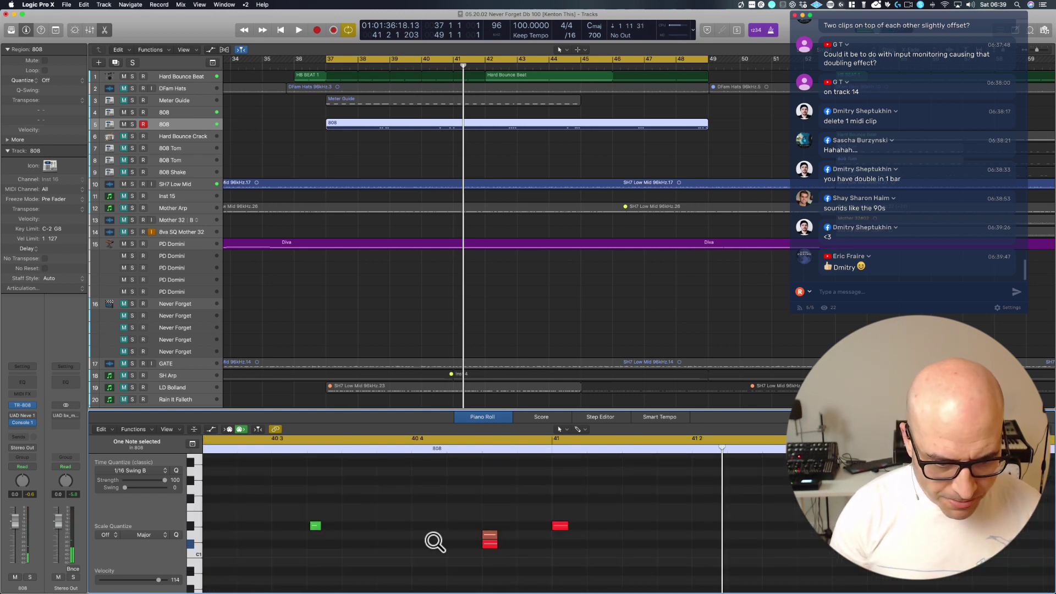
click(435, 538)
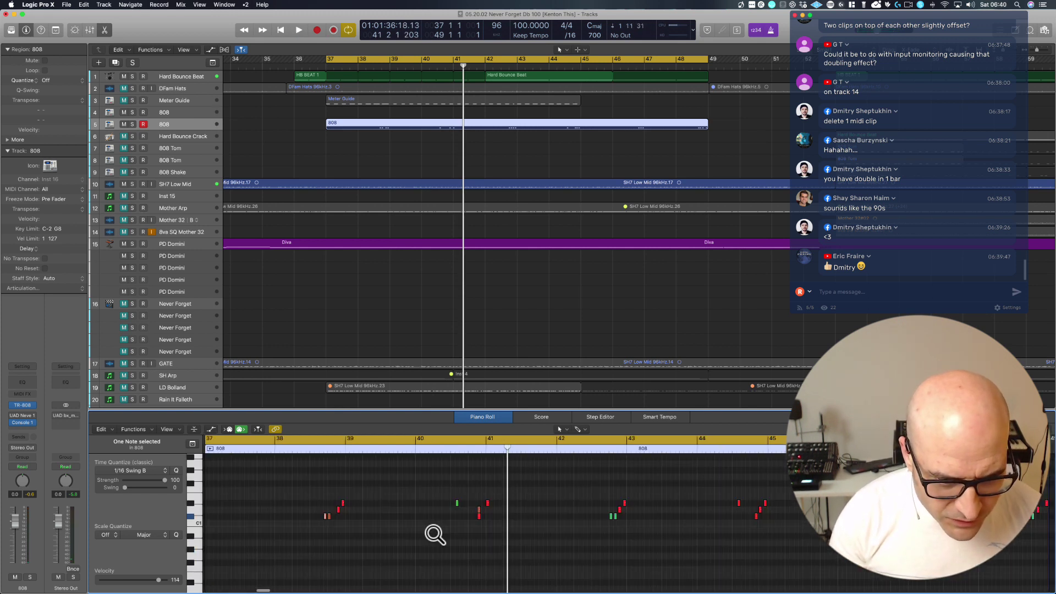
drag(302, 531, 571, 467)
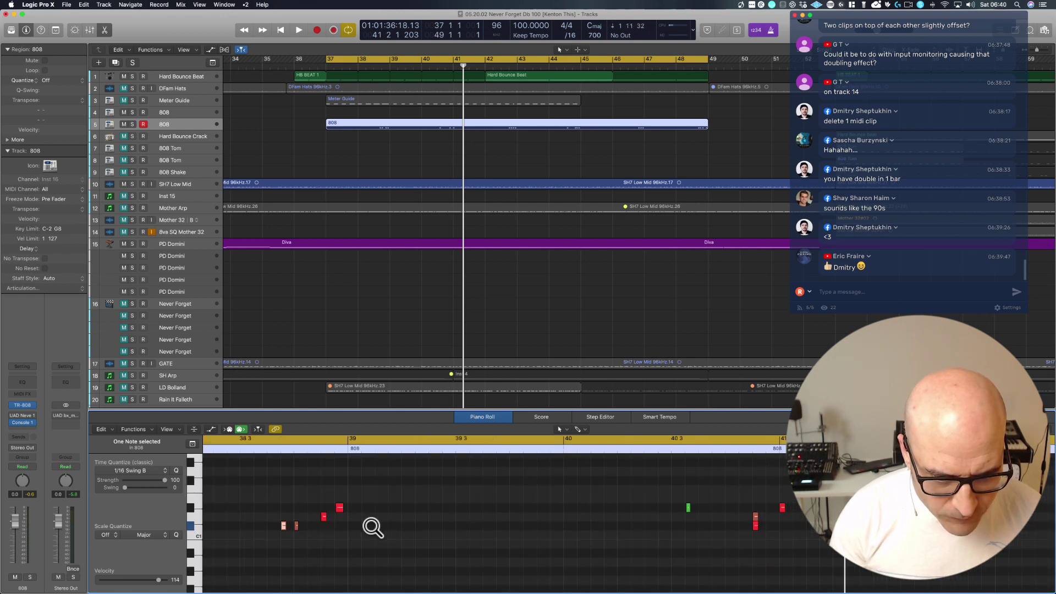
scroll(371, 529, right, 5)
drag(516, 520, 534, 507)
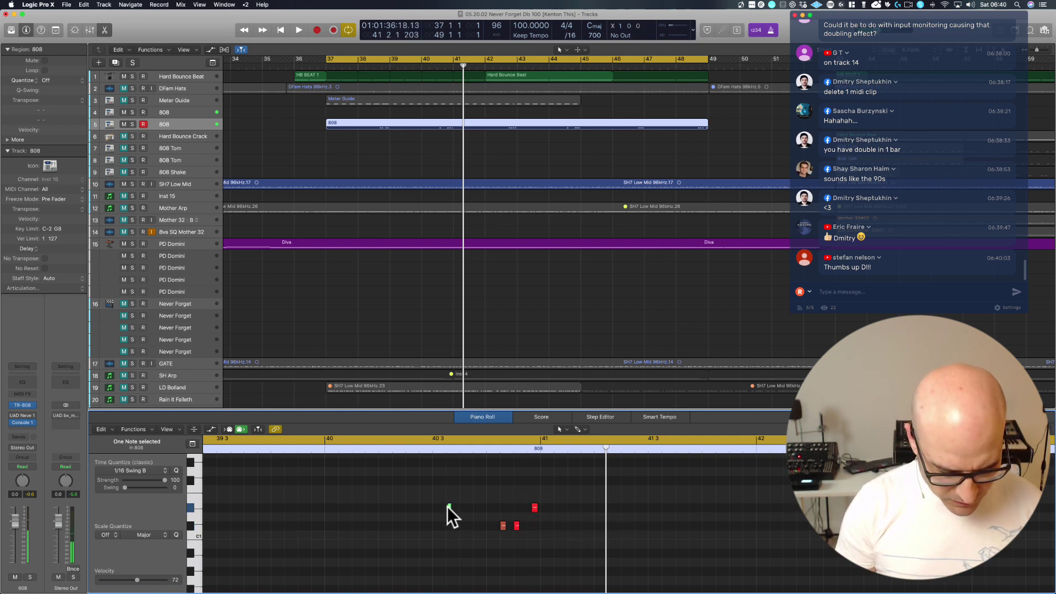
Audition the edited 808 part from bar 37 and unmute the Meter Guide track during playback.
key(z)
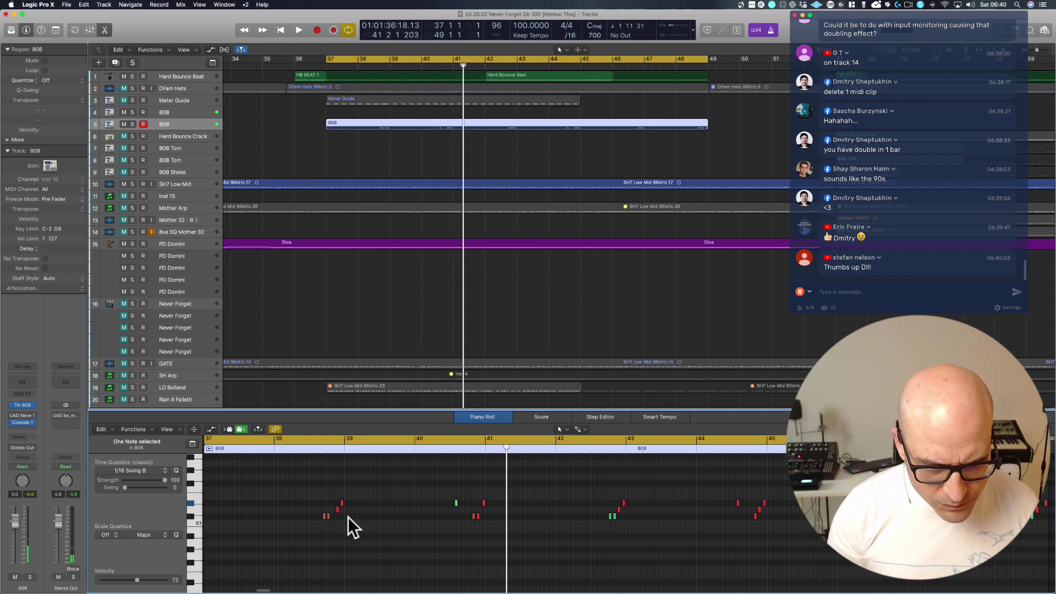
key(space)
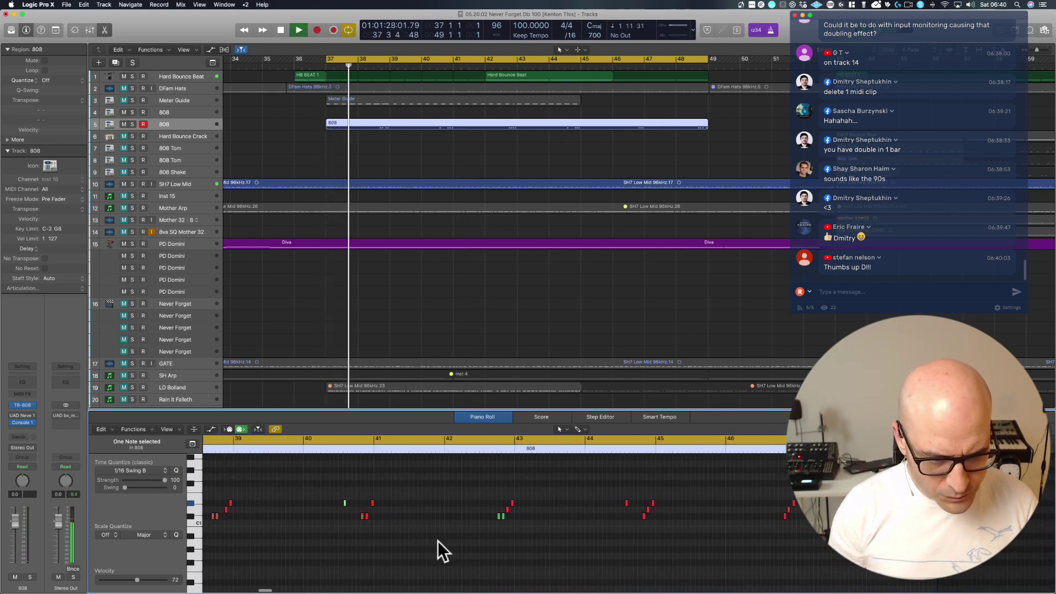
key(super+Left)
key(super+Left)
key(super+Left)
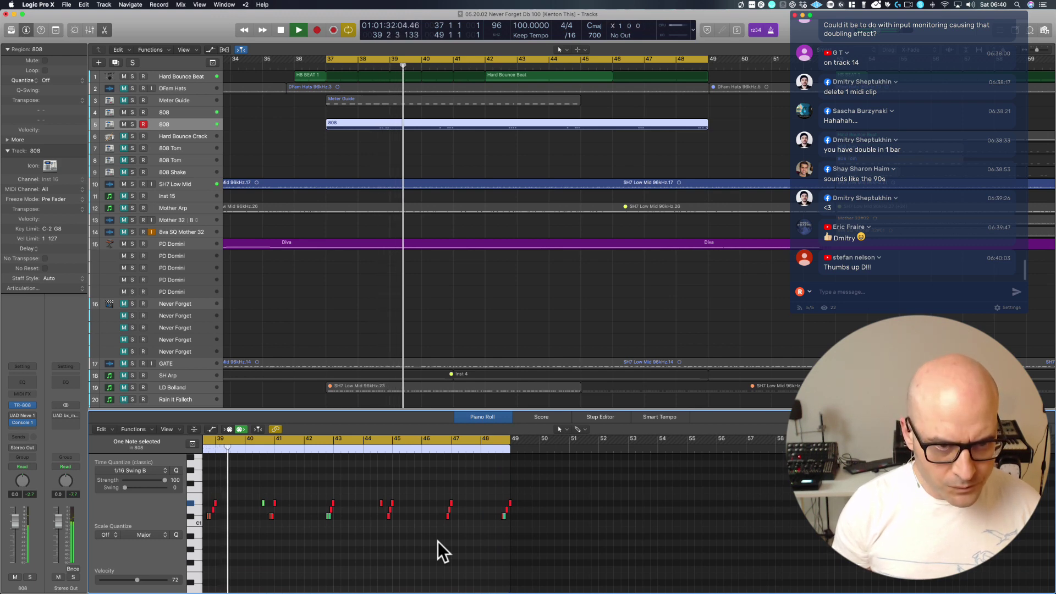
click(125, 100)
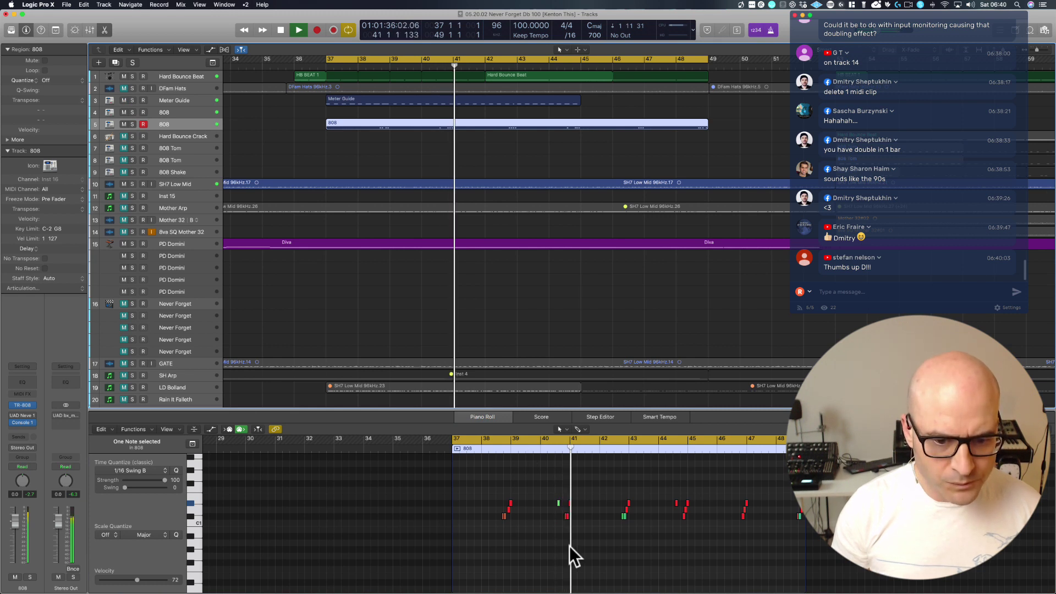
scroll(569, 545, right, 5)
key(space)
Quantize the 808 notes of the first two fills, before bars 39 and 41, to 1/16 Swing C.
click(315, 477)
drag(314, 478, 443, 544)
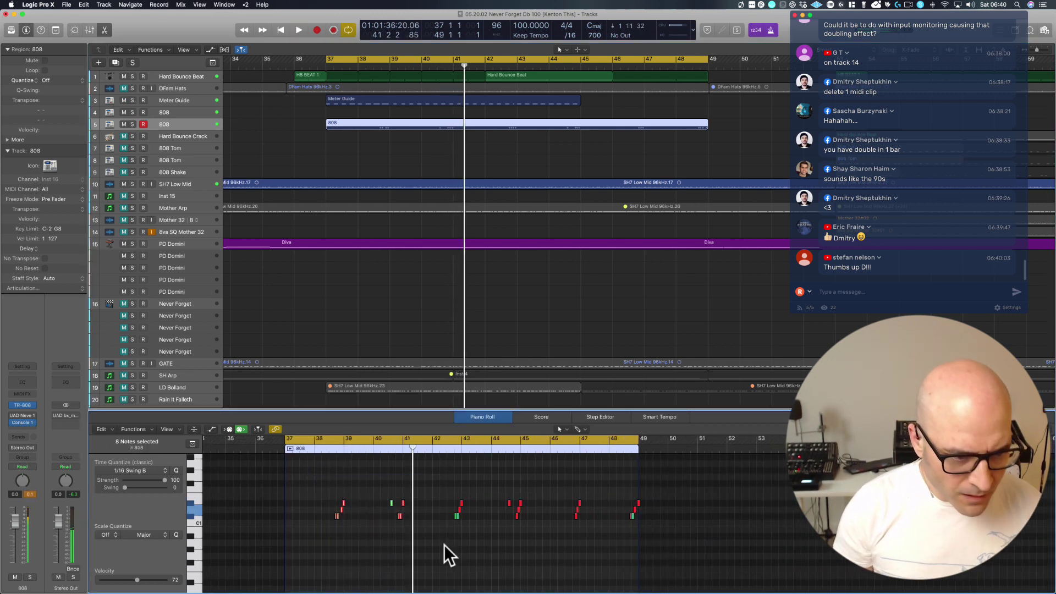
click(172, 469)
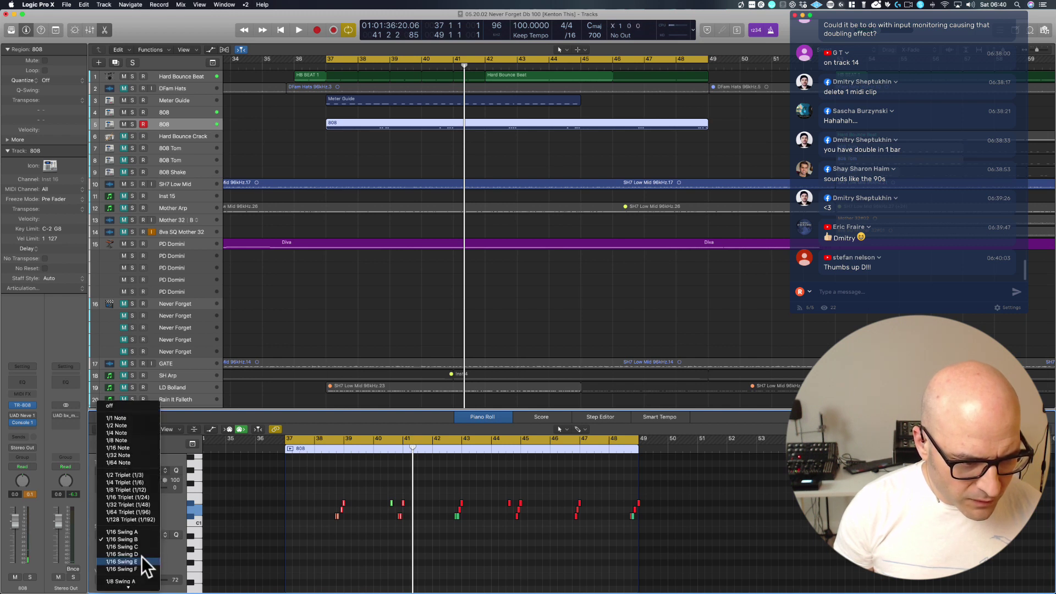
click(143, 544)
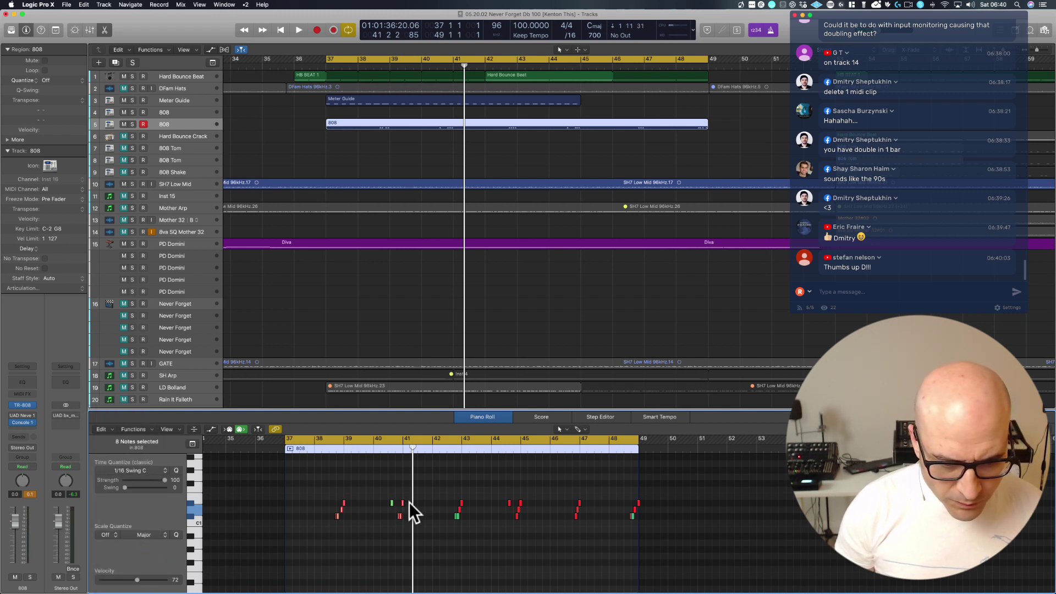
Delete the 808 notes between bars 42 and 48 and shorten the region to end at bar 42.
drag(444, 481, 605, 541)
key(Delete)
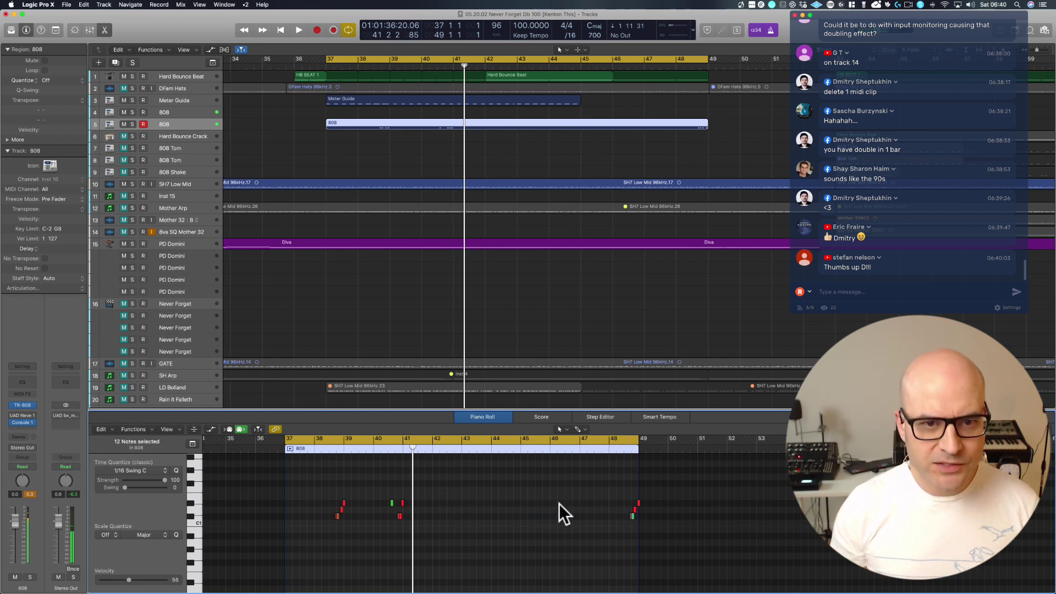
drag(706, 127, 485, 129)
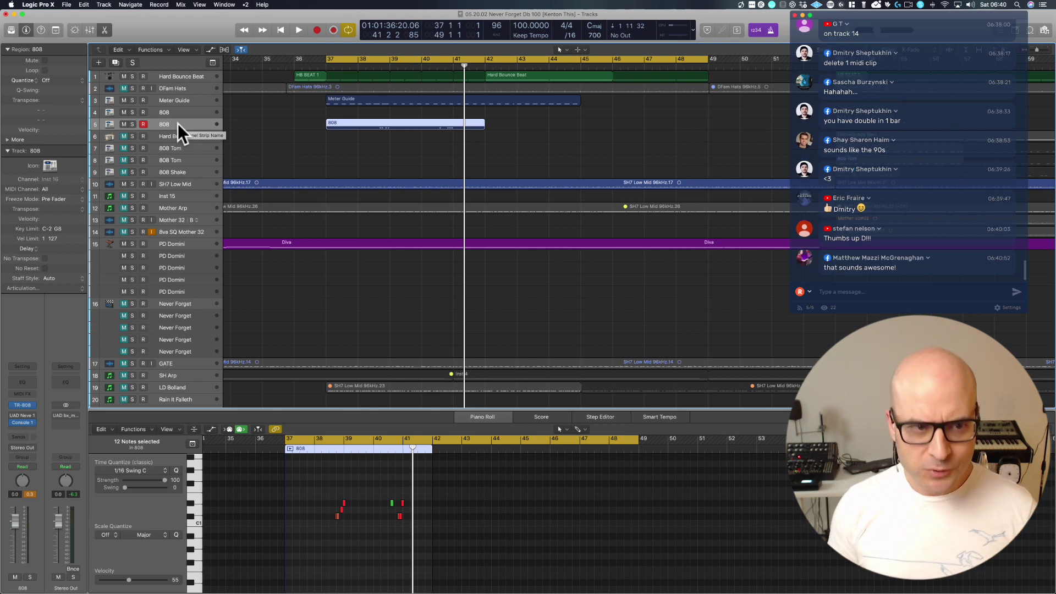
Duplicate the 808 track below track 5, and pan the track 5 808 to the right during playback.
click(116, 61)
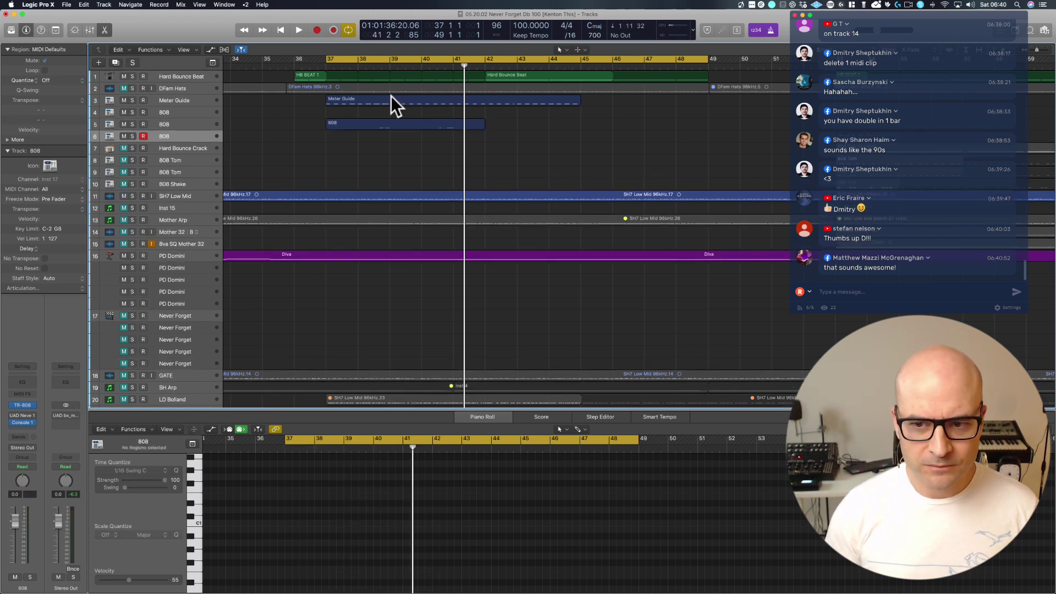
key(space)
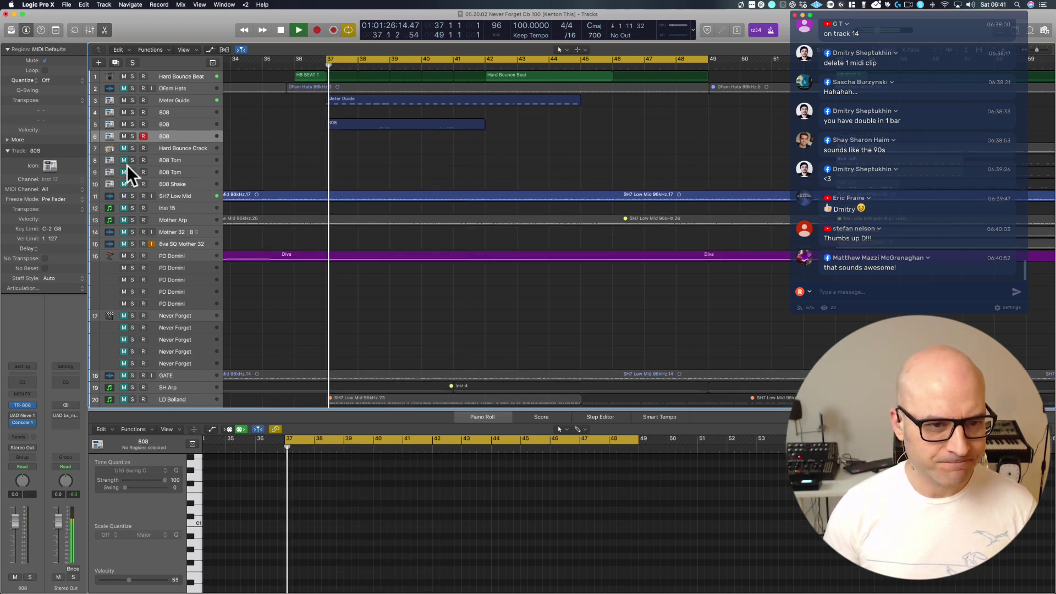
click(162, 124)
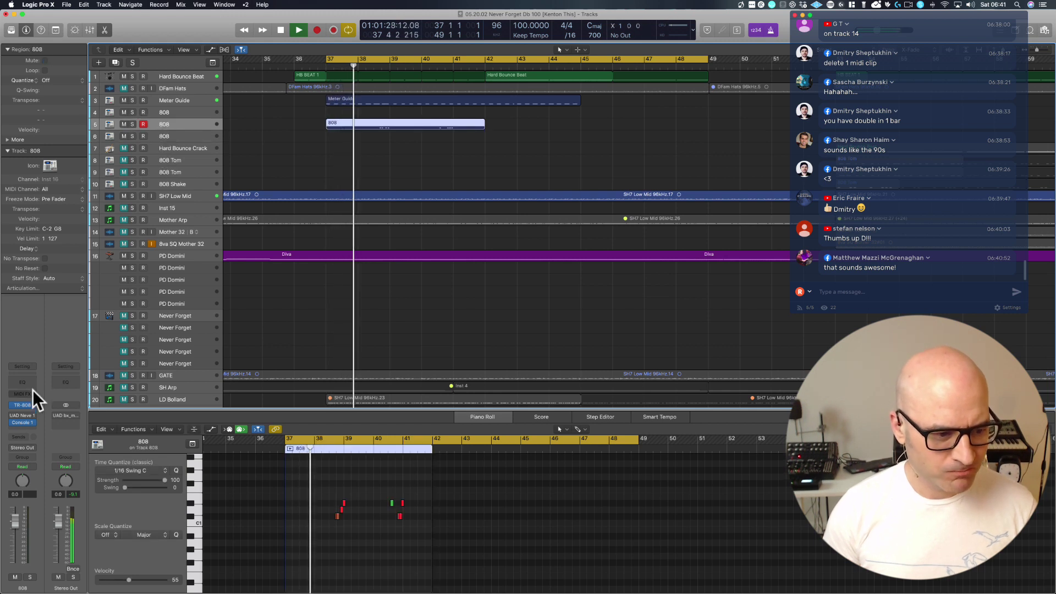
mouse_move(19, 479)
mouse_down()
mouse_move(21, 453)
mouse_move(20, 485)
mouse_up()
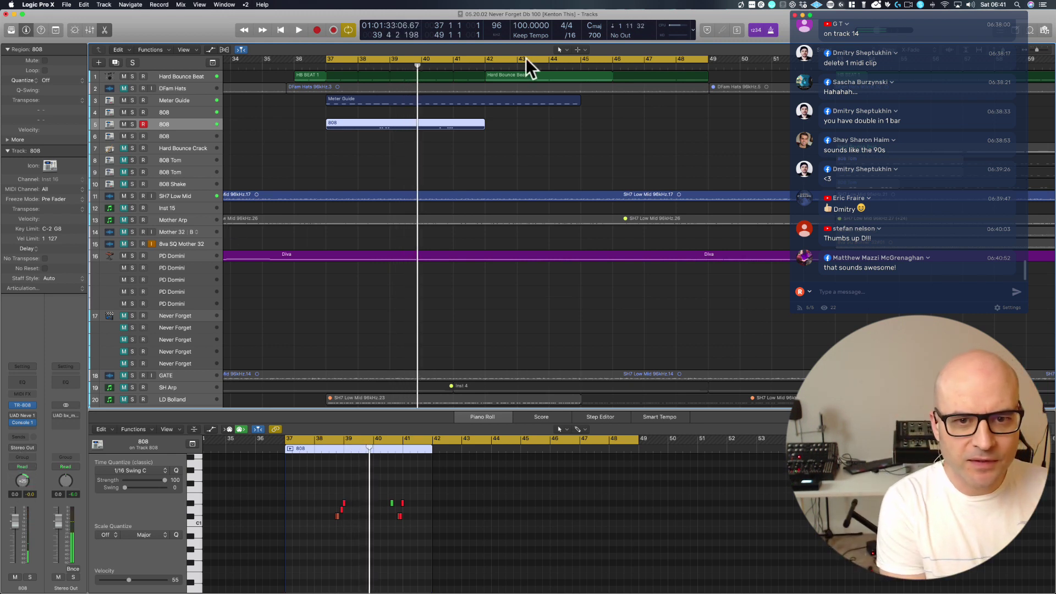
Copy the track 5 808 region to start at bar 42, directly after the original, and audition the section.
click(450, 166)
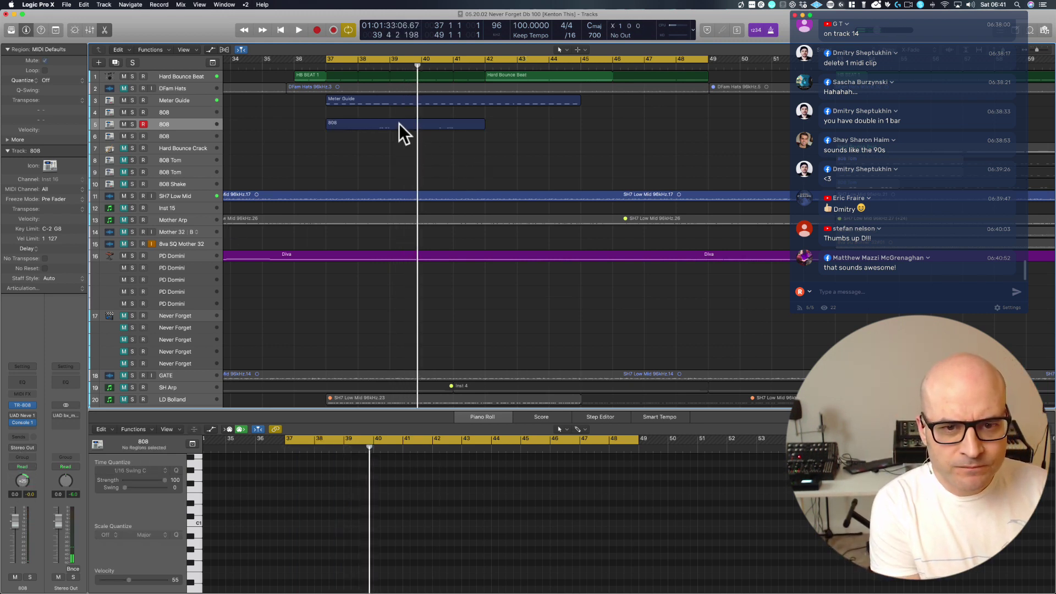
drag(398, 124, 558, 123)
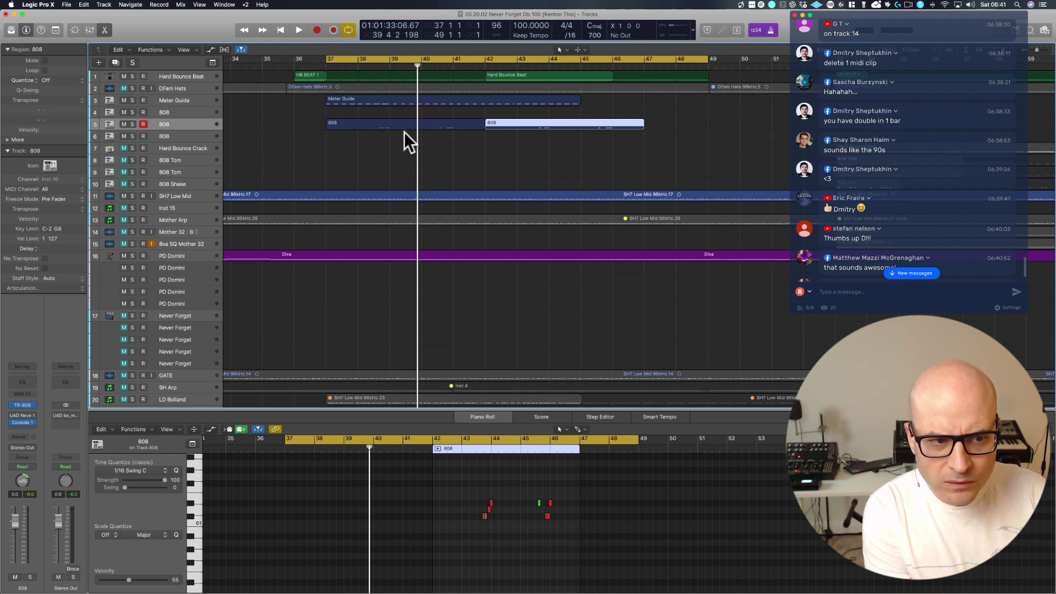
key(space)
click(187, 134)
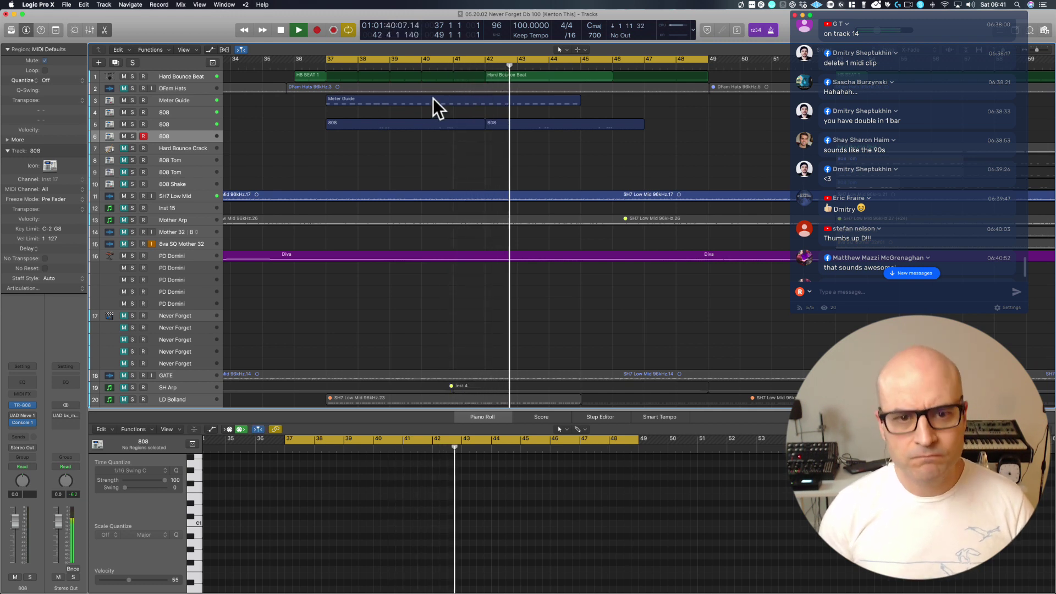
key(space)
Move the second 808 region on track 5 to start at bar 41, and trim its end to bar 45 during playback.
click(548, 122)
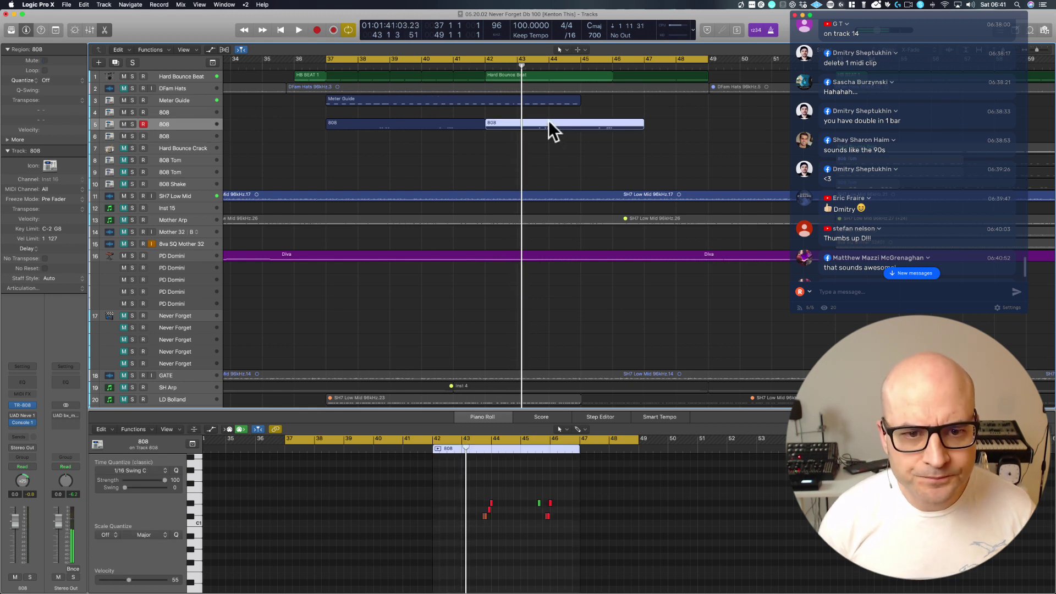
drag(548, 122, 513, 125)
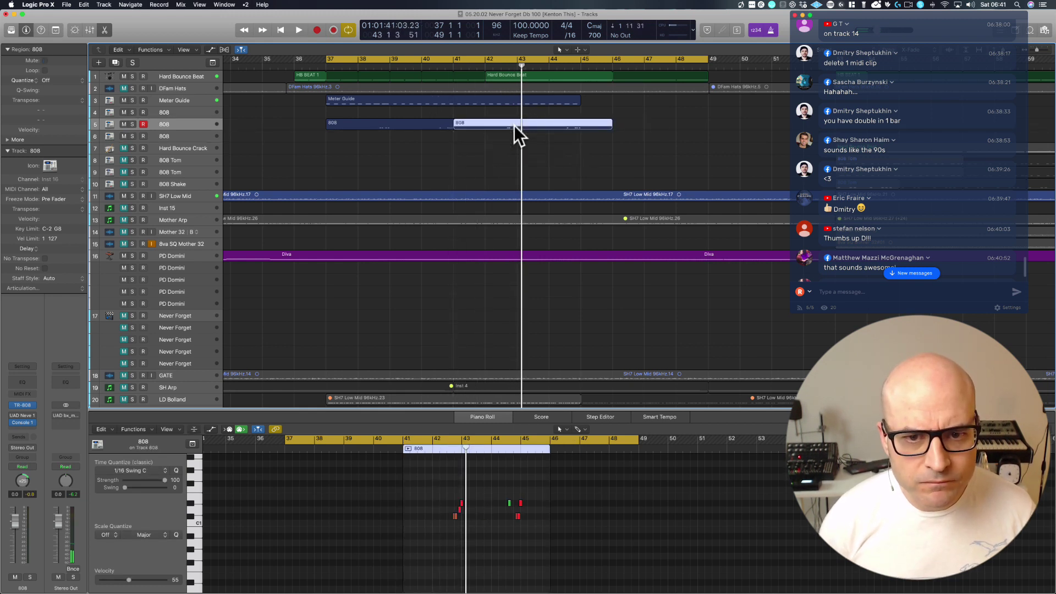
key(space)
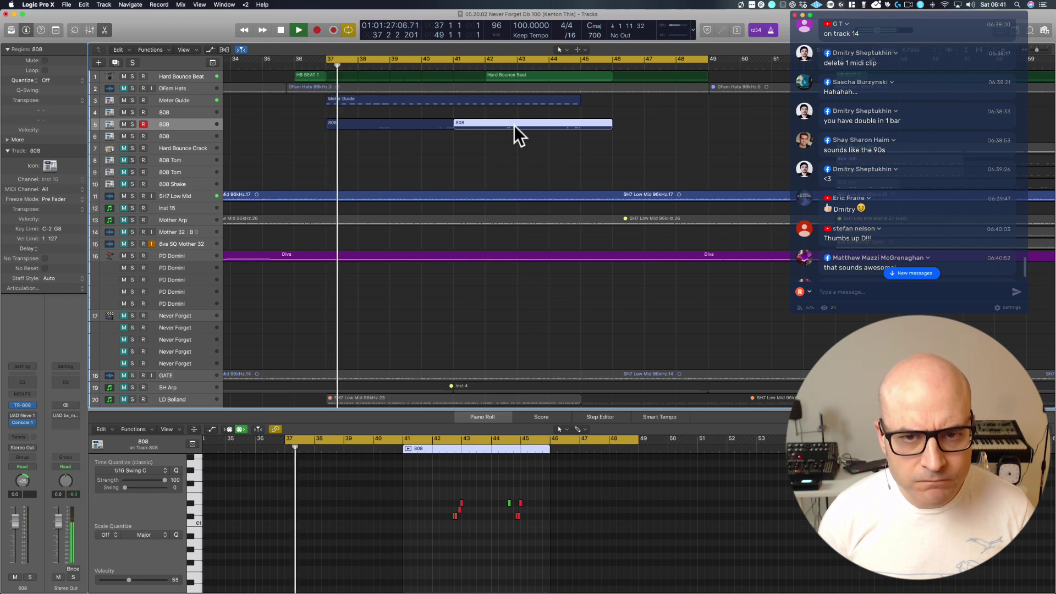
drag(609, 125, 578, 130)
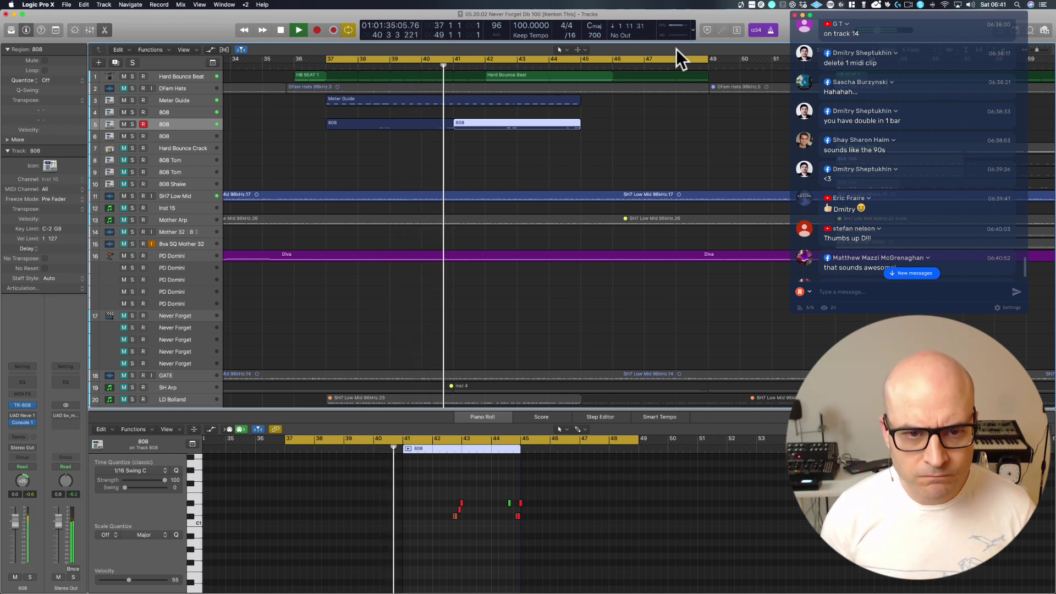
key(space)
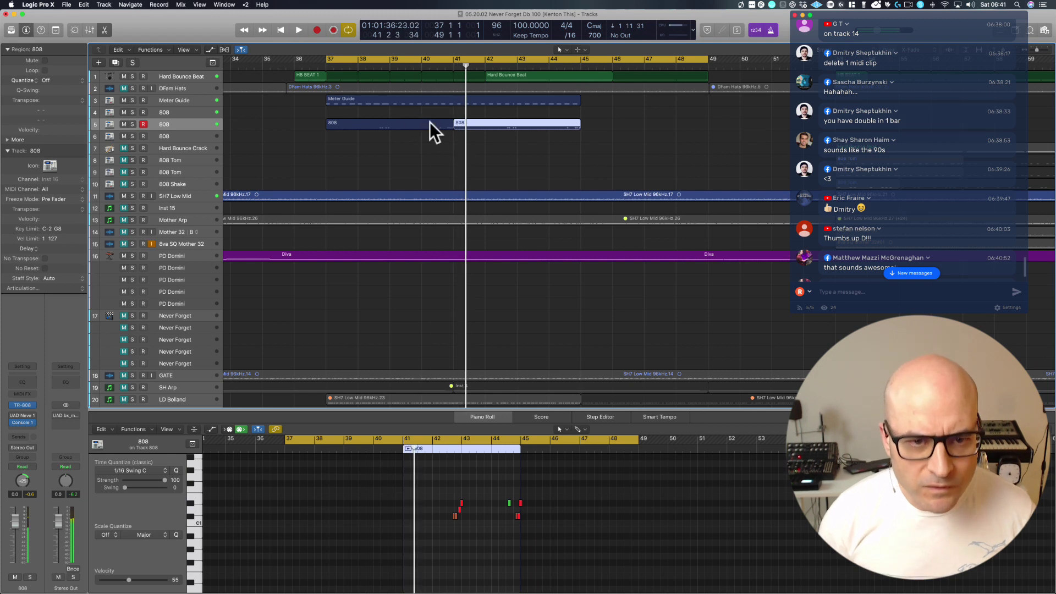
Raise the velocity of the 808 note just after beat 3 of bar 40 in the first region, using the note velocity lane.
click(431, 124)
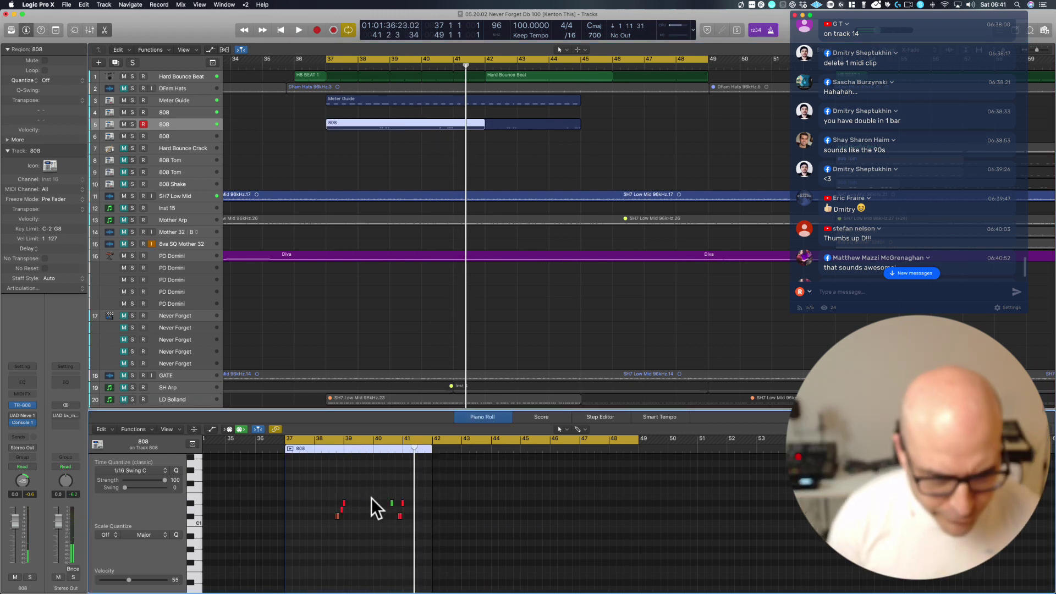
drag(373, 529, 422, 471)
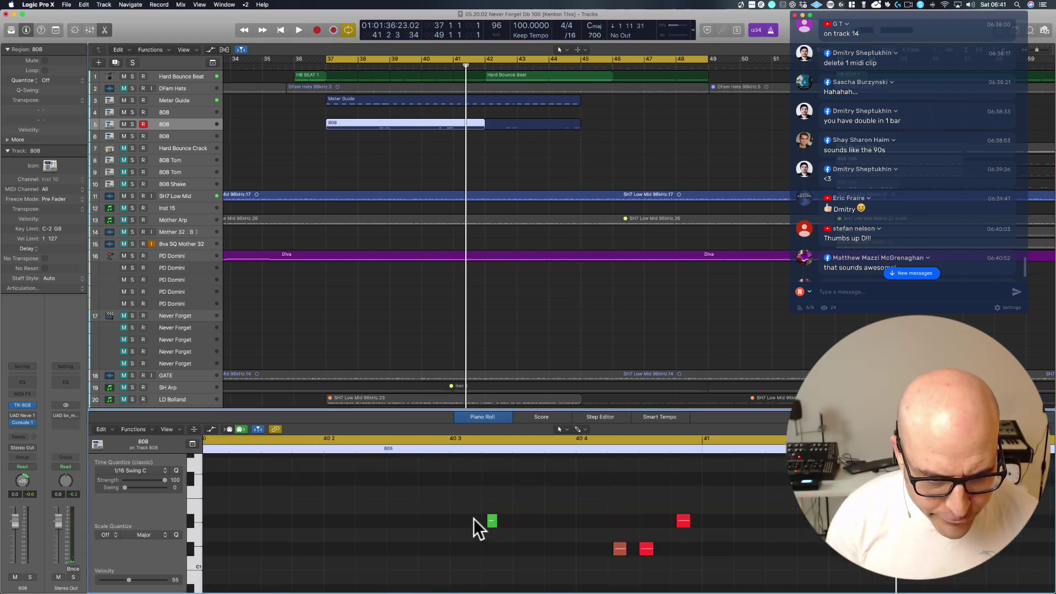
click(492, 521)
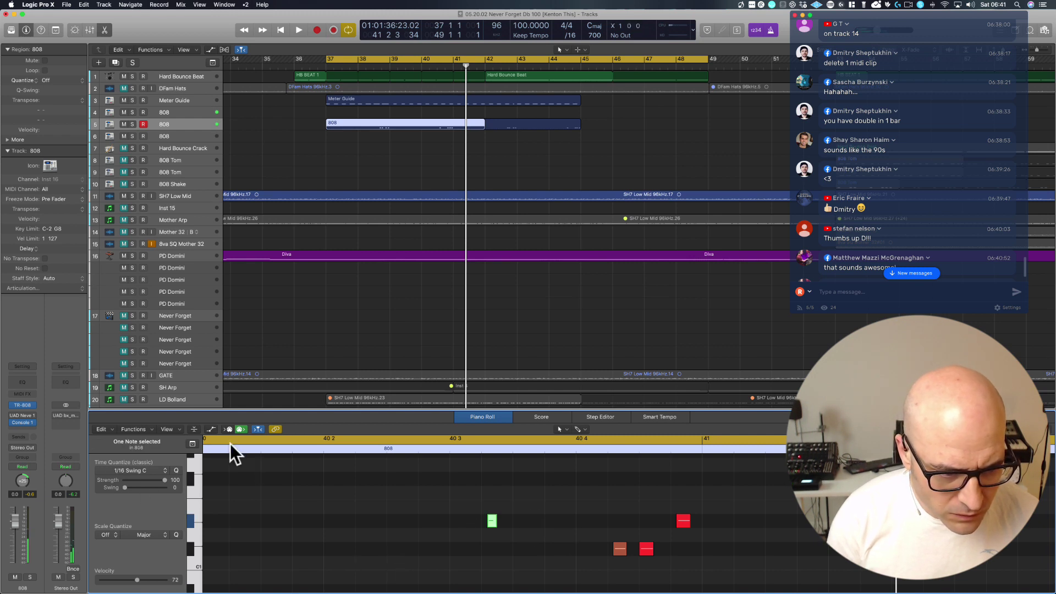
click(211, 430)
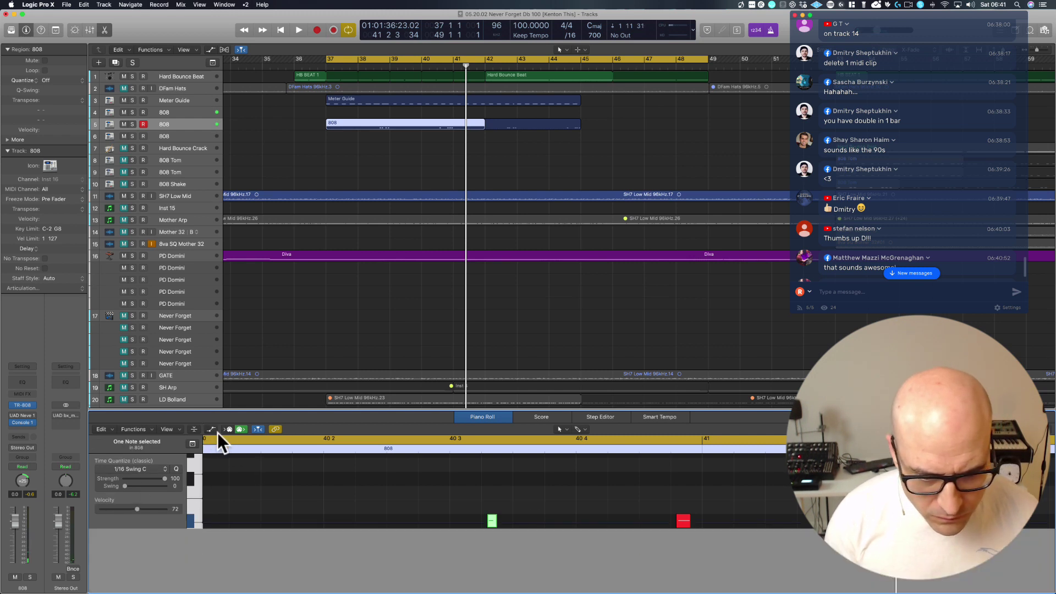
drag(488, 555, 488, 542)
key(z)
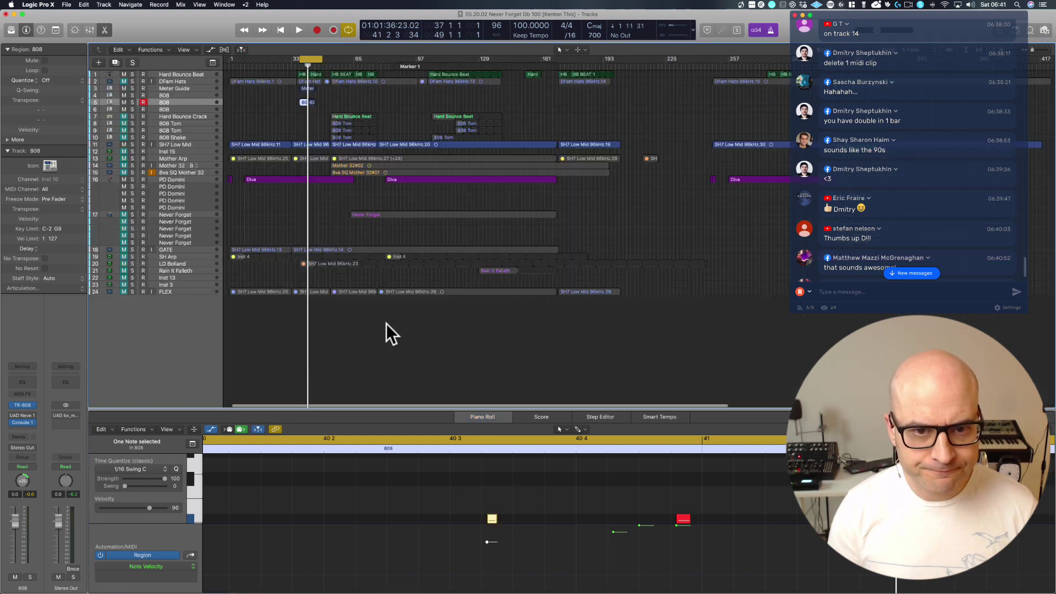
Replace the TR-808 instrument on the track 6 808 with the Roland Cloud TR-909, and close its plug-in window.
key(space)
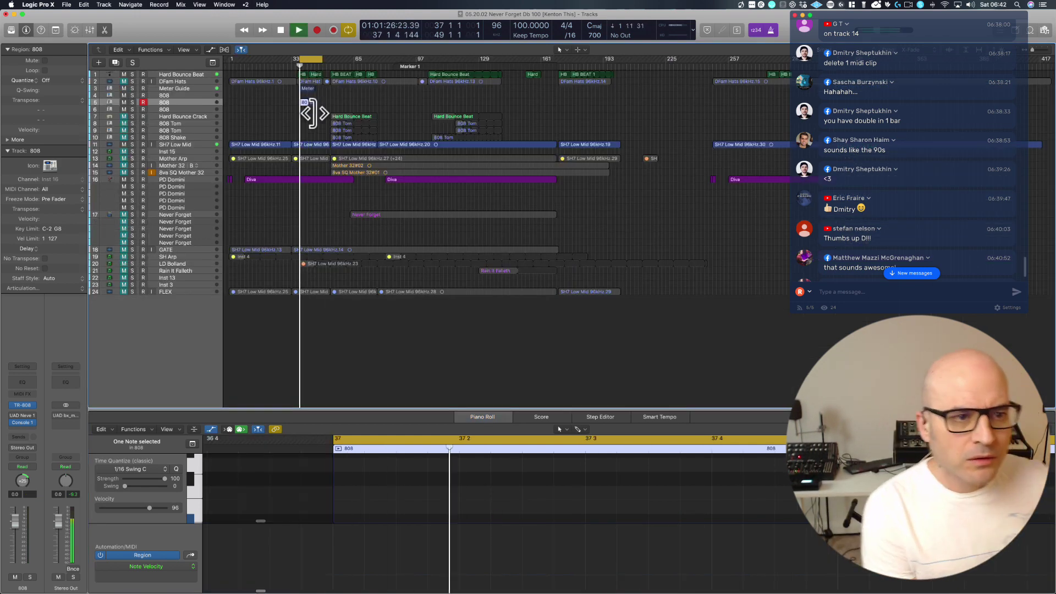
click(171, 110)
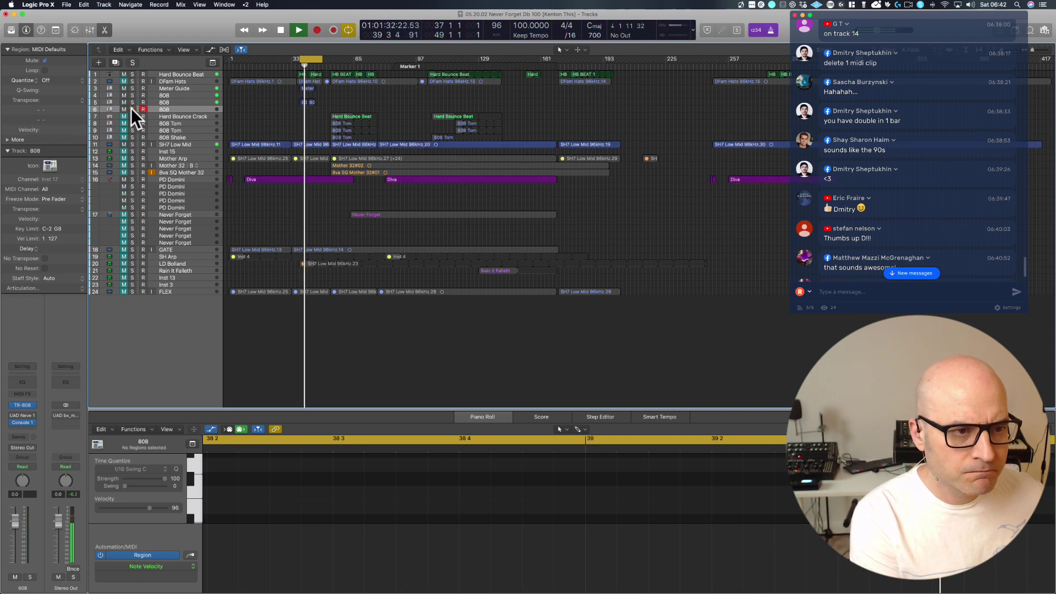
click(32, 405)
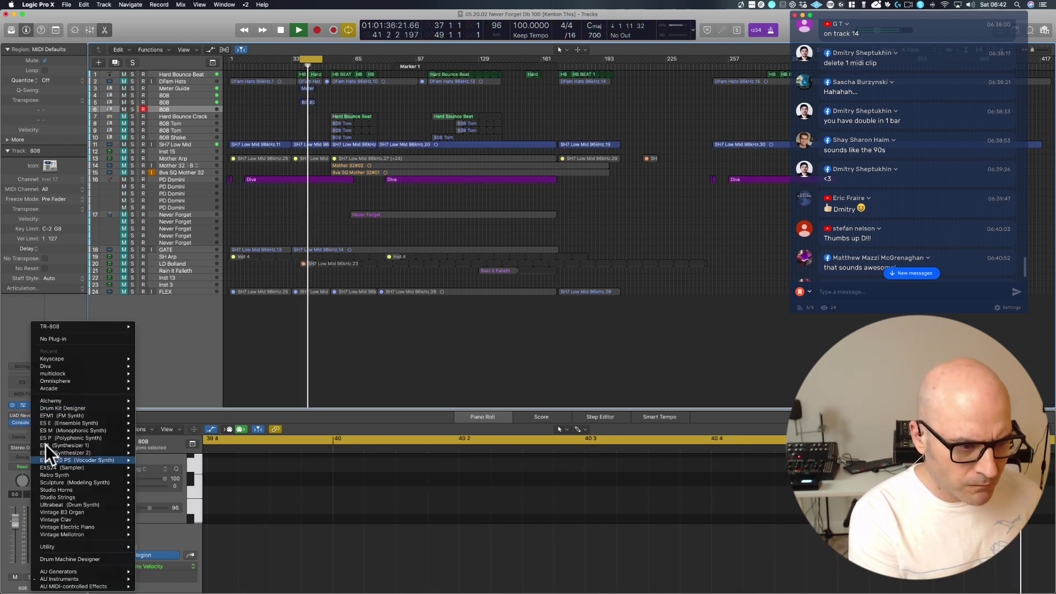
mouse_move(58, 579)
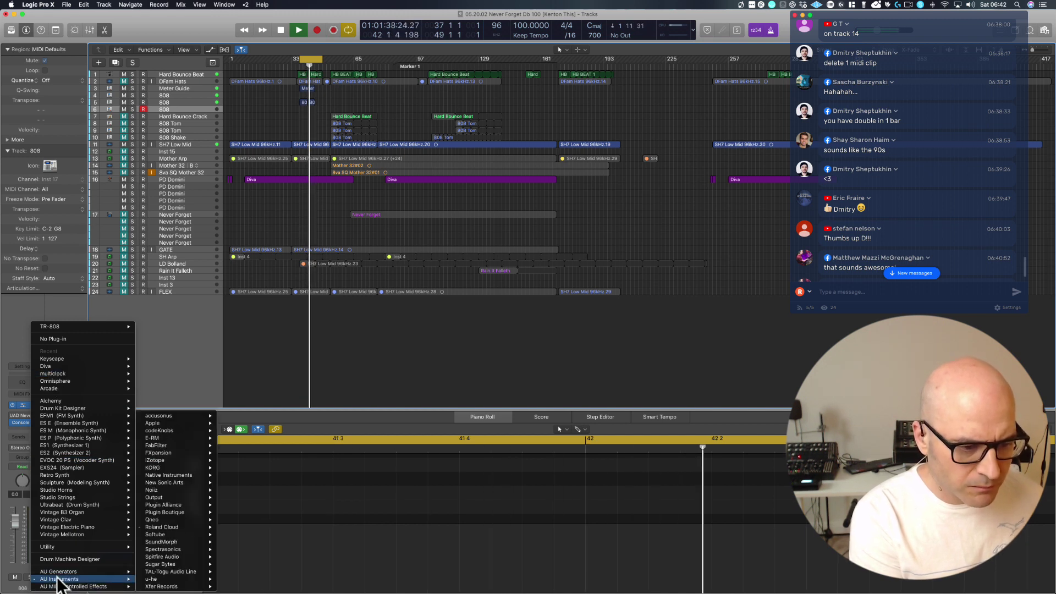
mouse_move(157, 527)
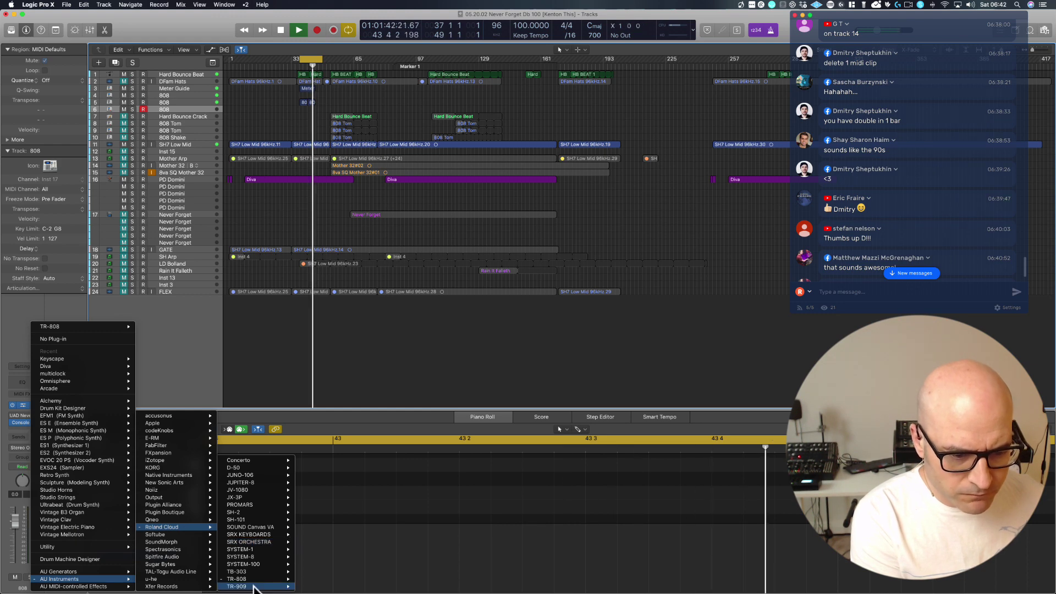
mouse_move(283, 586)
click(326, 579)
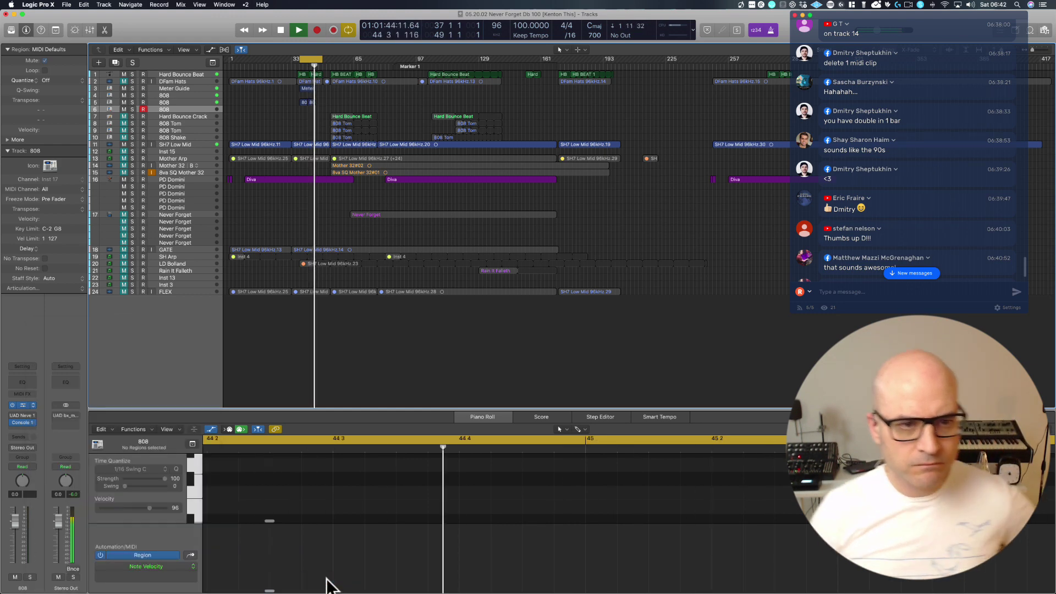
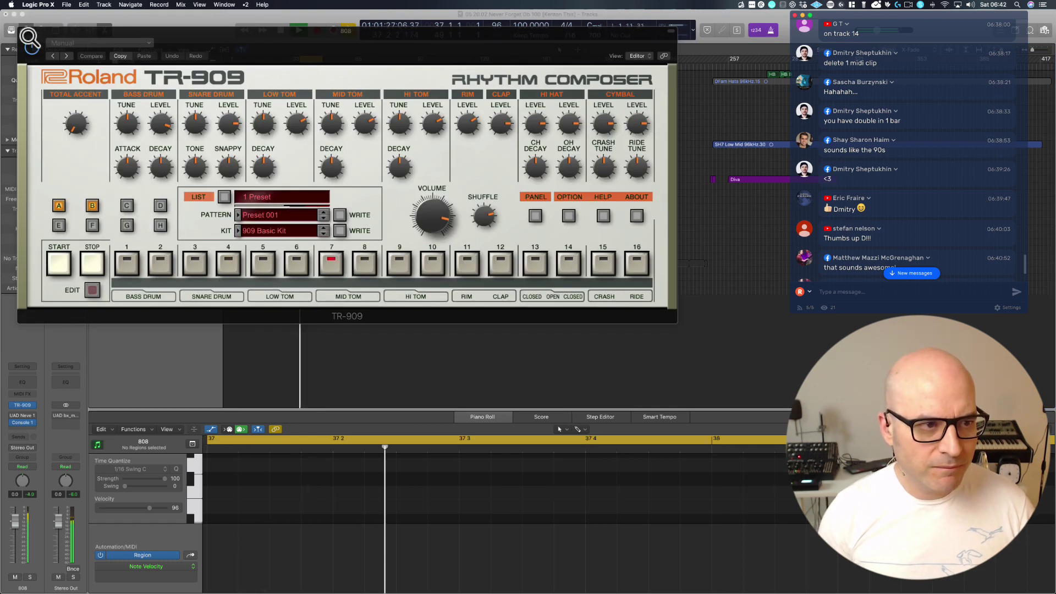
click(24, 32)
key(space)
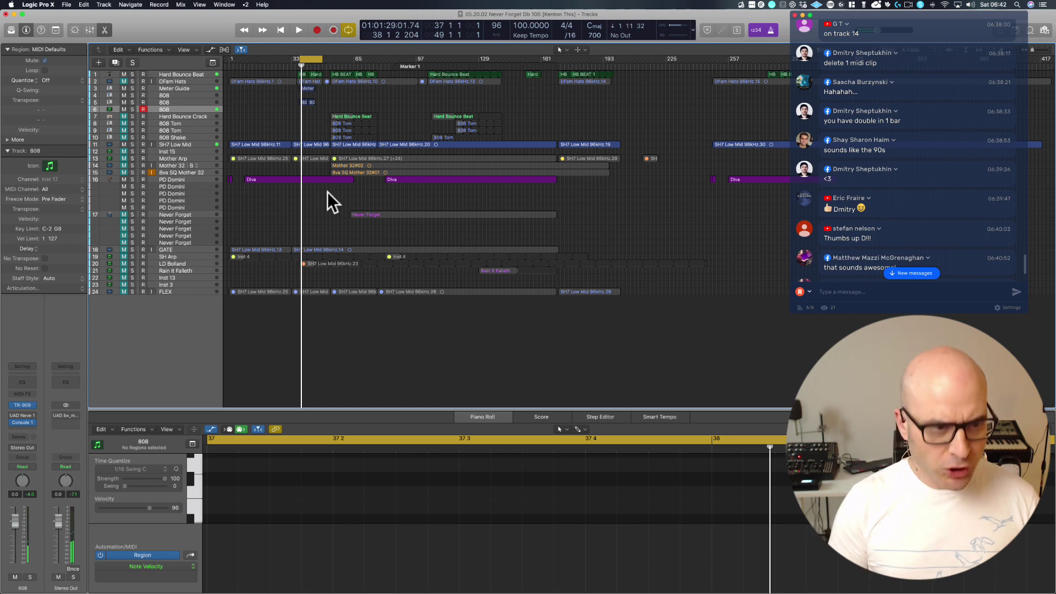
Rename track 6 as 909.
drag(295, 121, 370, 36)
double_click(127, 311)
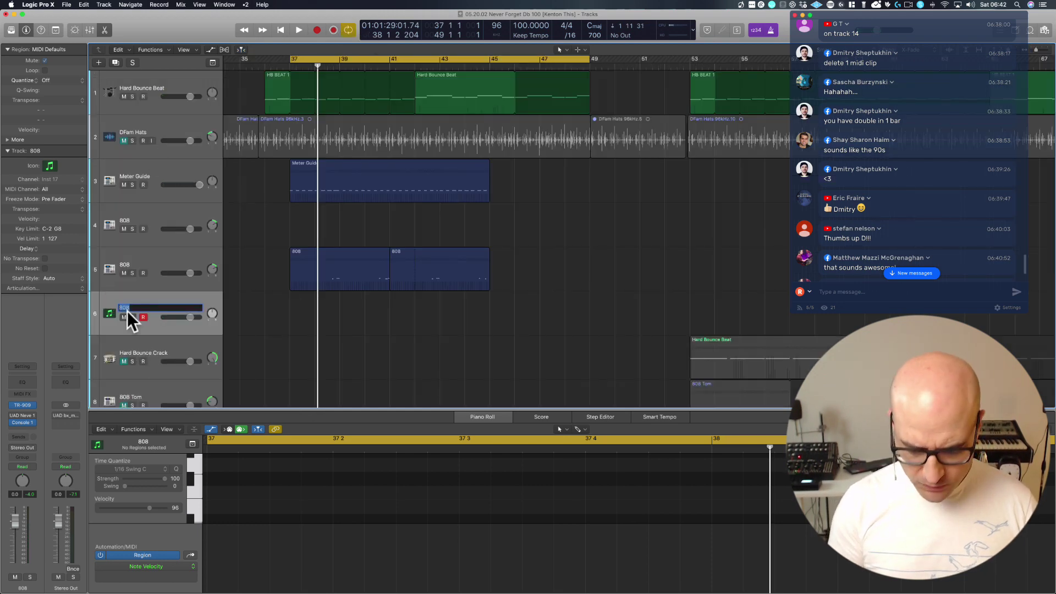
text(9)
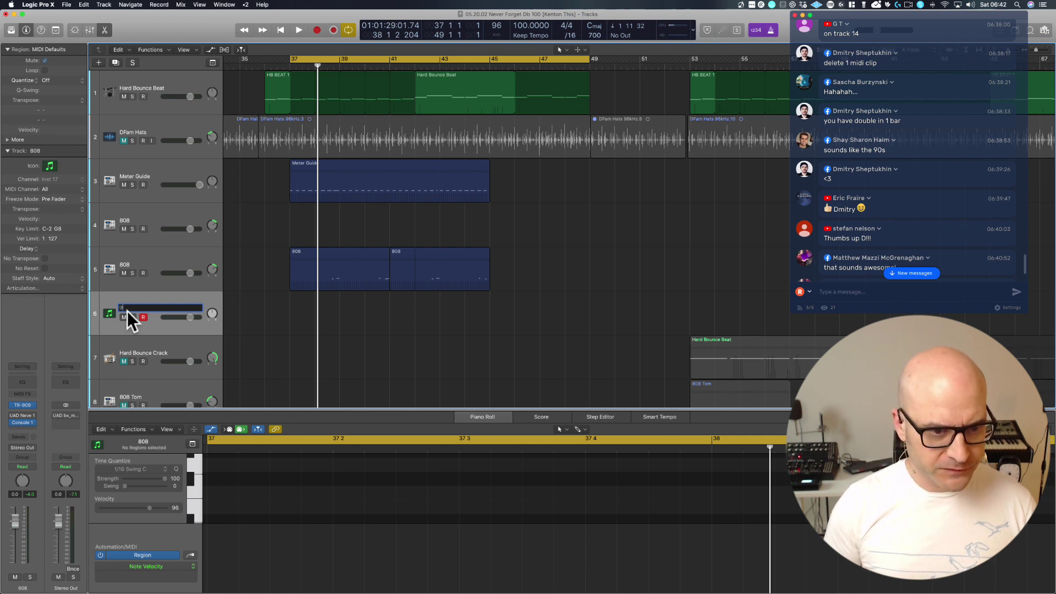
text(0)
key(Return)
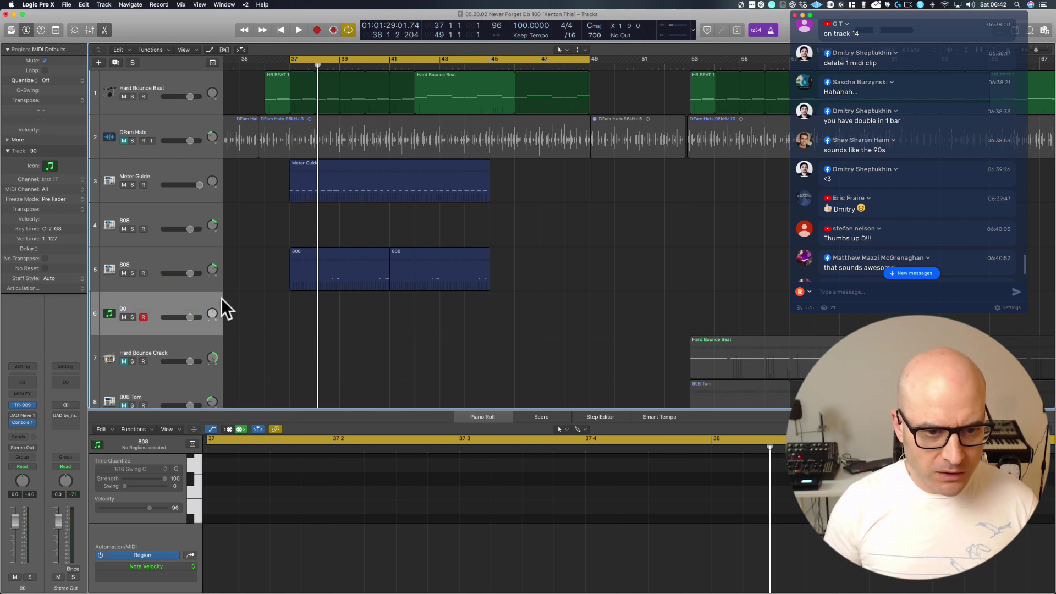
click(371, 274)
double_click(174, 306)
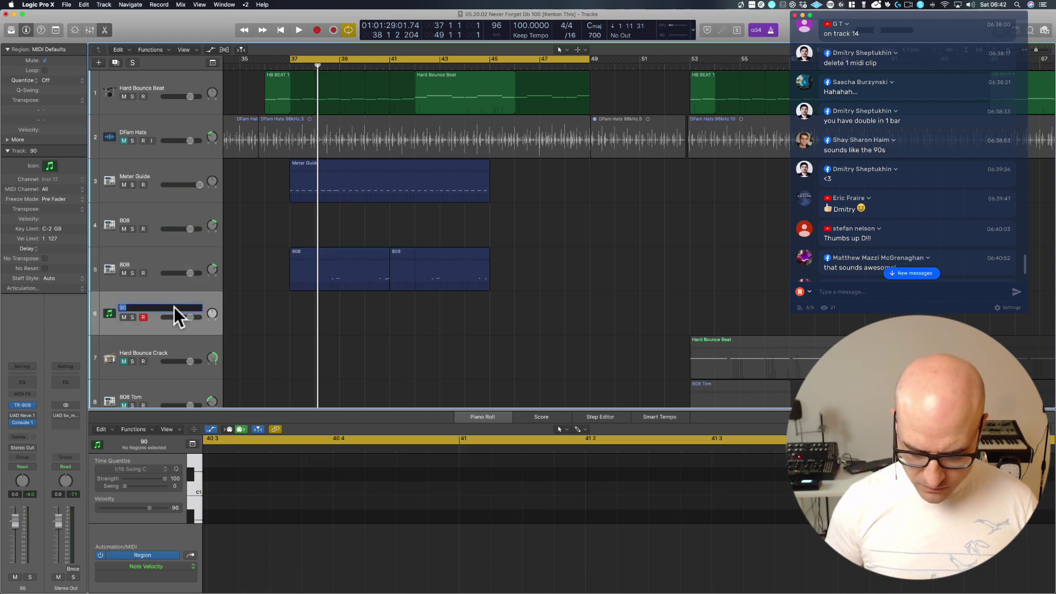
text(909)
key(Return)
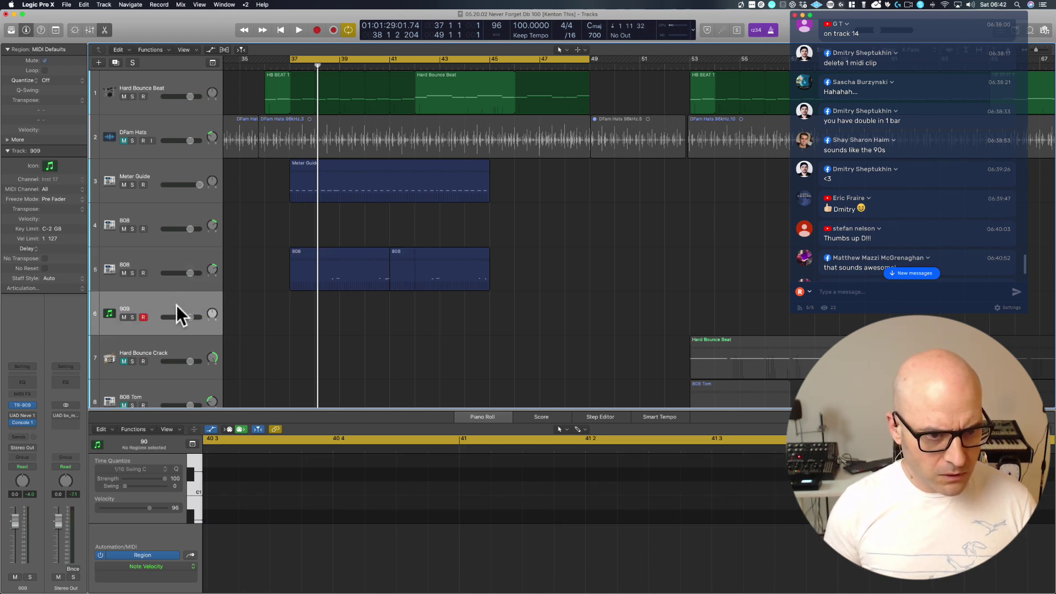
drag(266, 271, 491, 272)
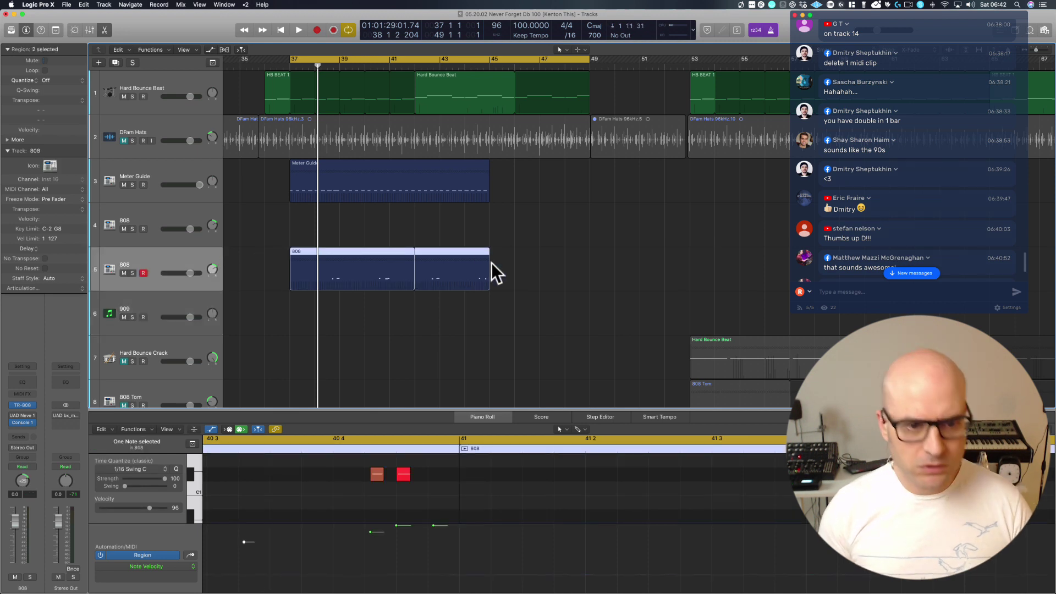
click(180, 303)
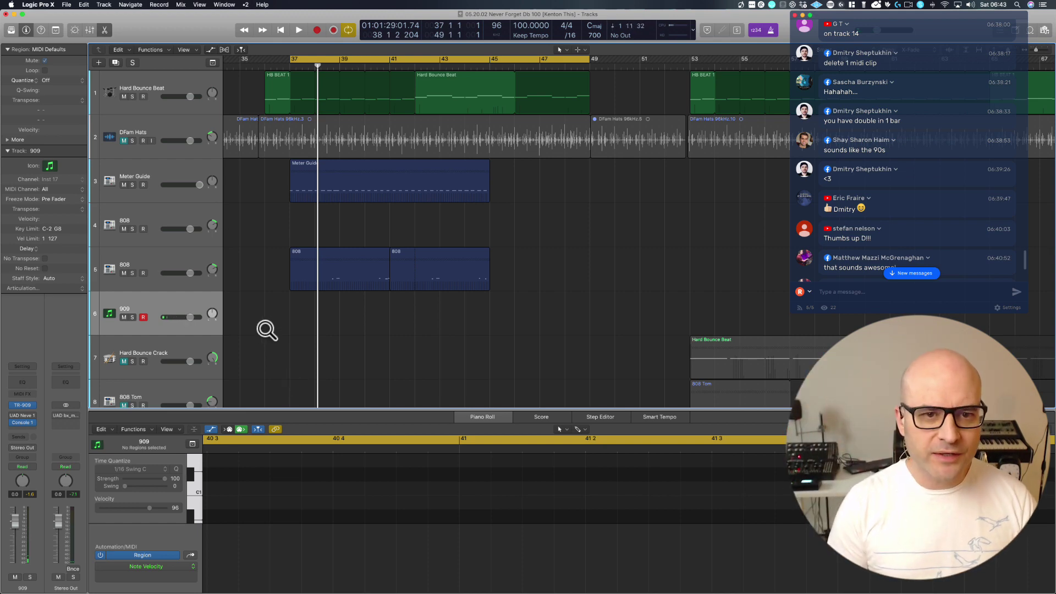
drag(266, 330, 532, 71)
ctrl+alt+click(282, 231)
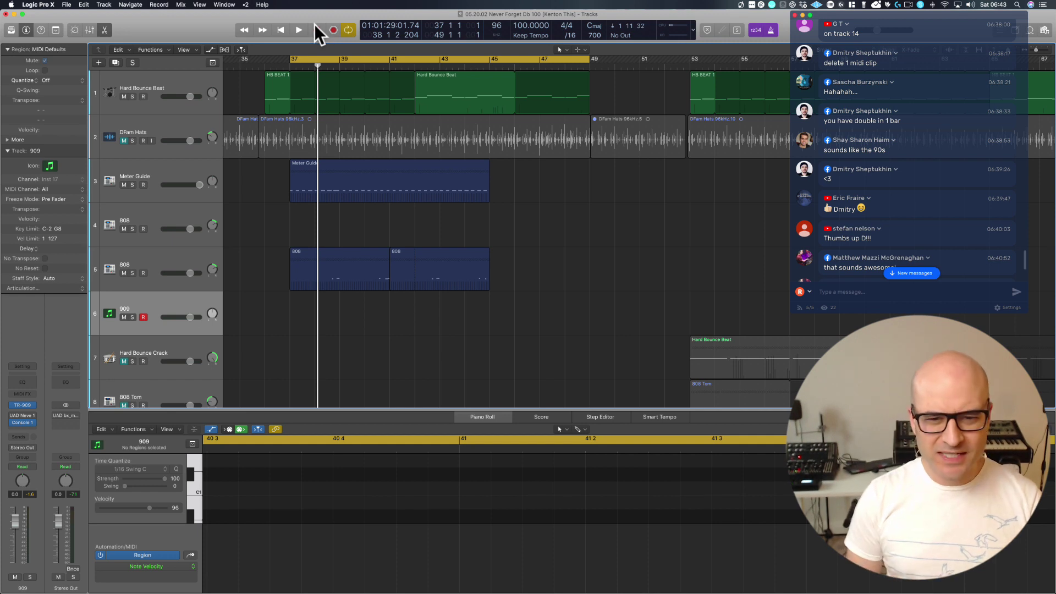
Switch to the Restream Chat window and display the newest messages.
click(917, 280)
click(916, 271)
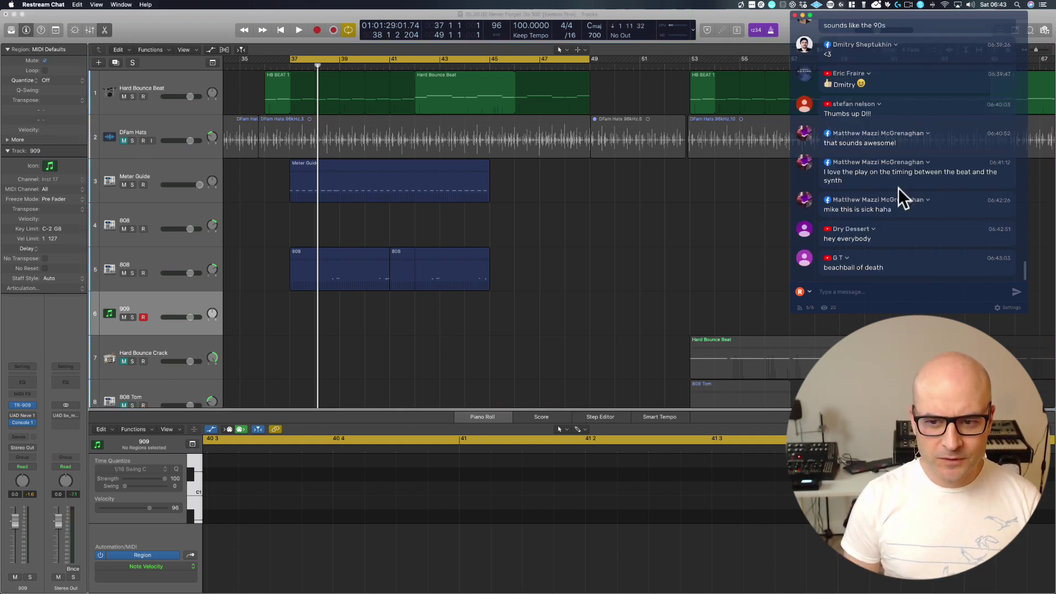
Return to Logic Pro and audition the drum section from bar 37 with the 909 track record-enabled.
click(499, 226)
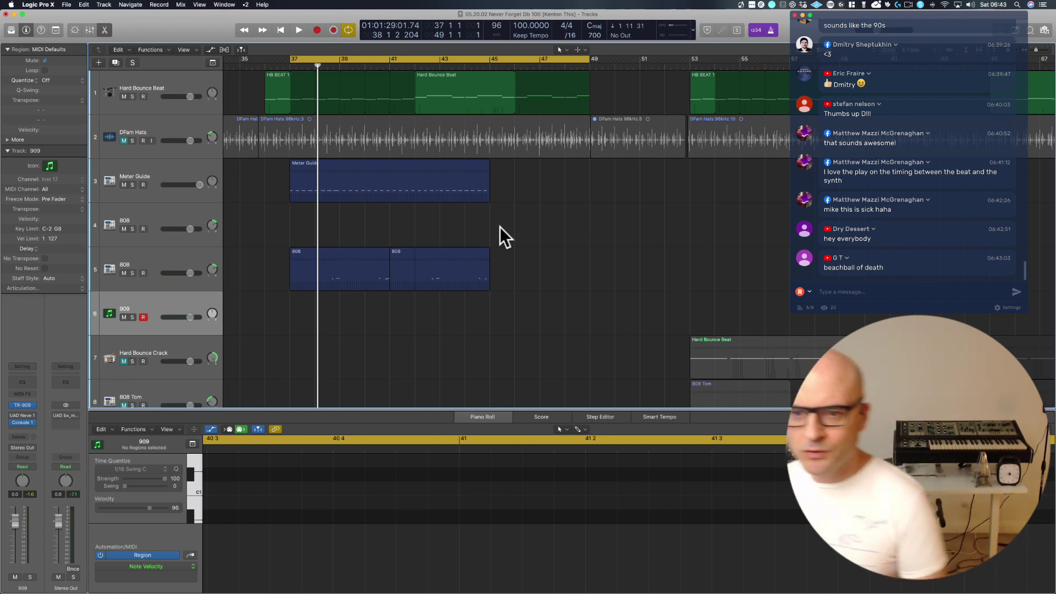
key(space)
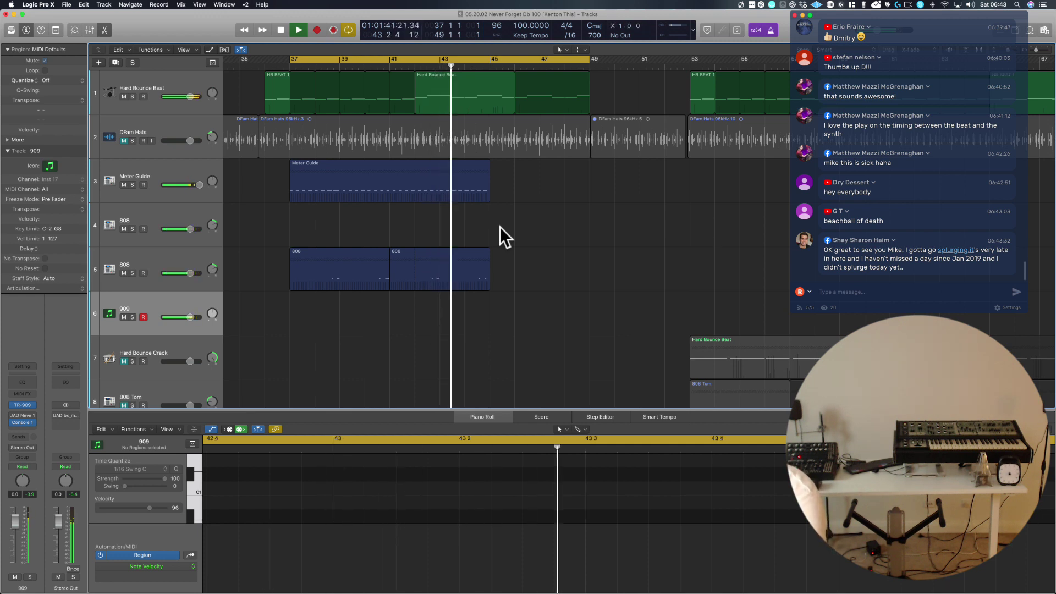
key(space)
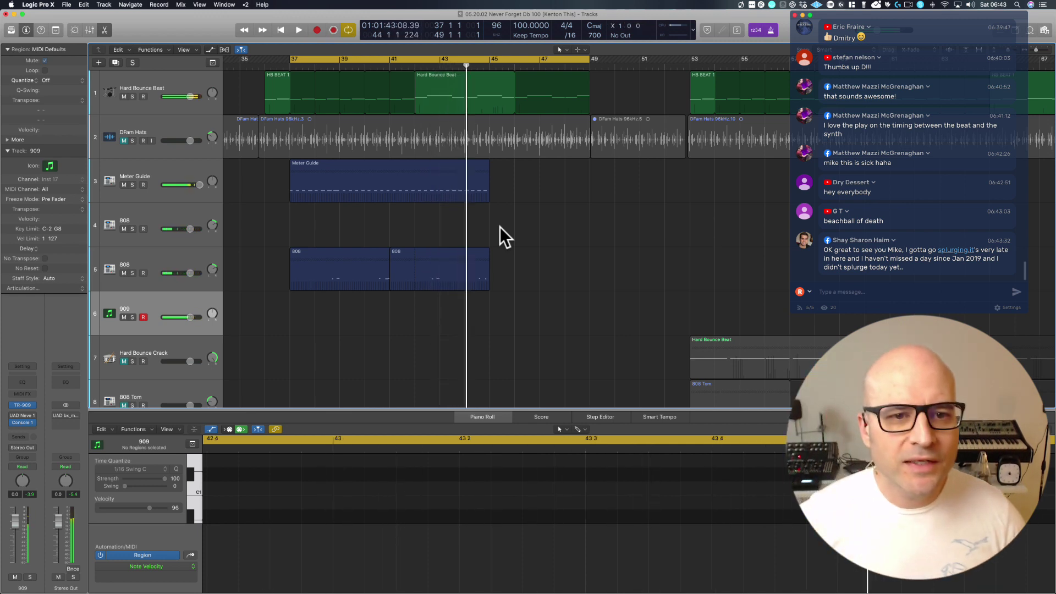
Try the looped Hard Bounce Beat region on the track 4 808, and move it back to track 1.
drag(463, 79, 472, 220)
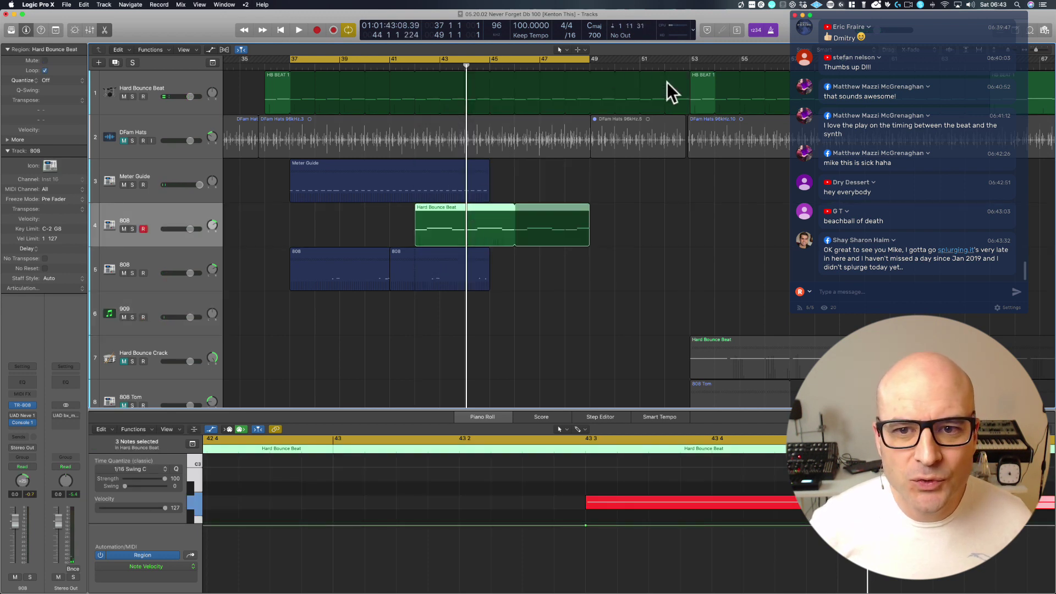
drag(688, 83, 421, 94)
drag(462, 238, 457, 101)
click(628, 79)
click(484, 90)
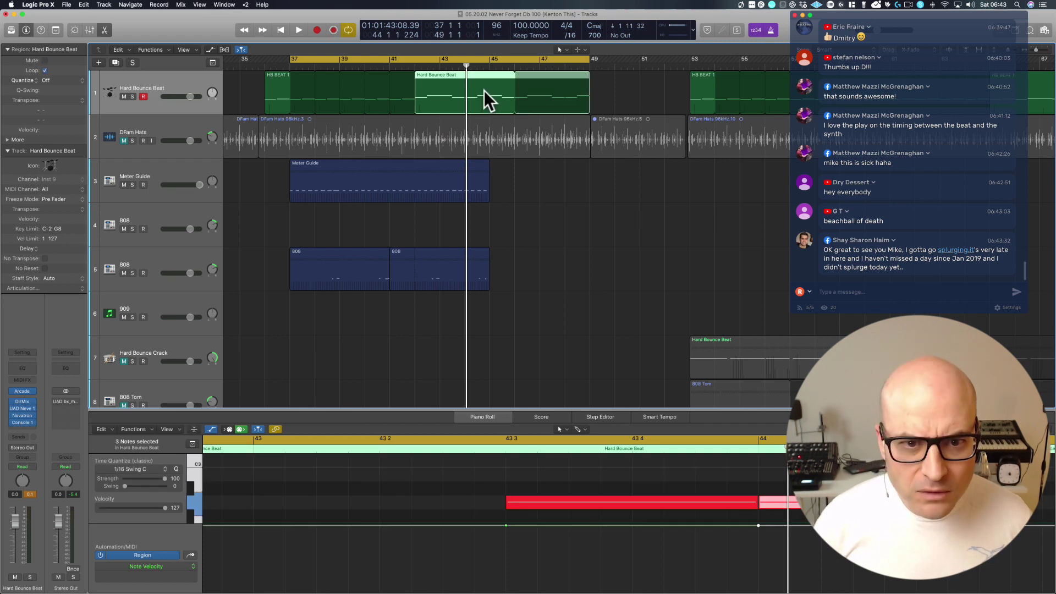
Try deleting the looped Hard Bounce Beat region from track 1, restore it, and audition the section from bars 37 and 42.
key(Delete)
key(super+z)
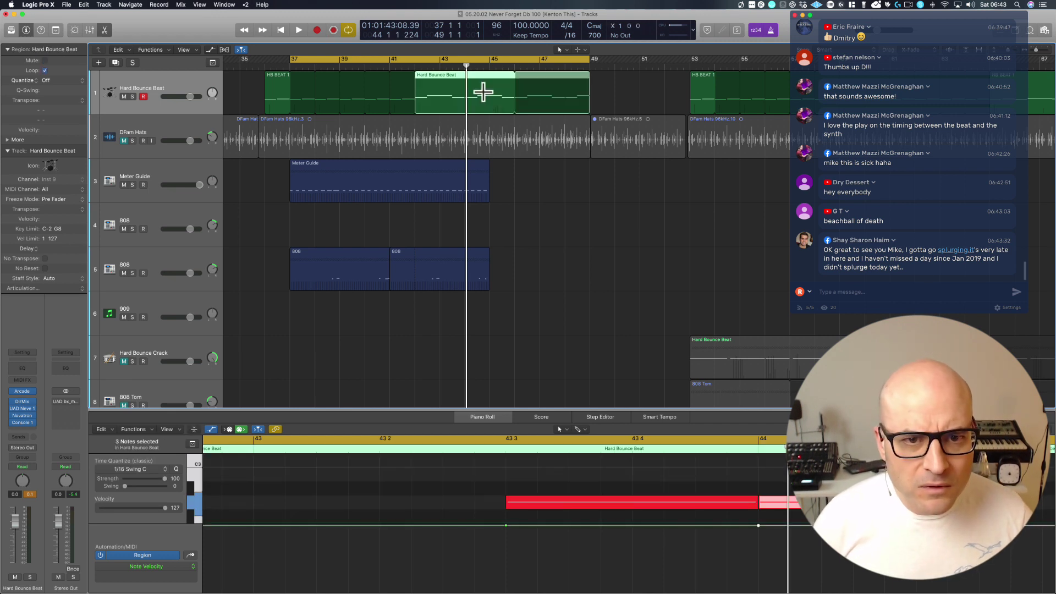
key(space)
key(space)
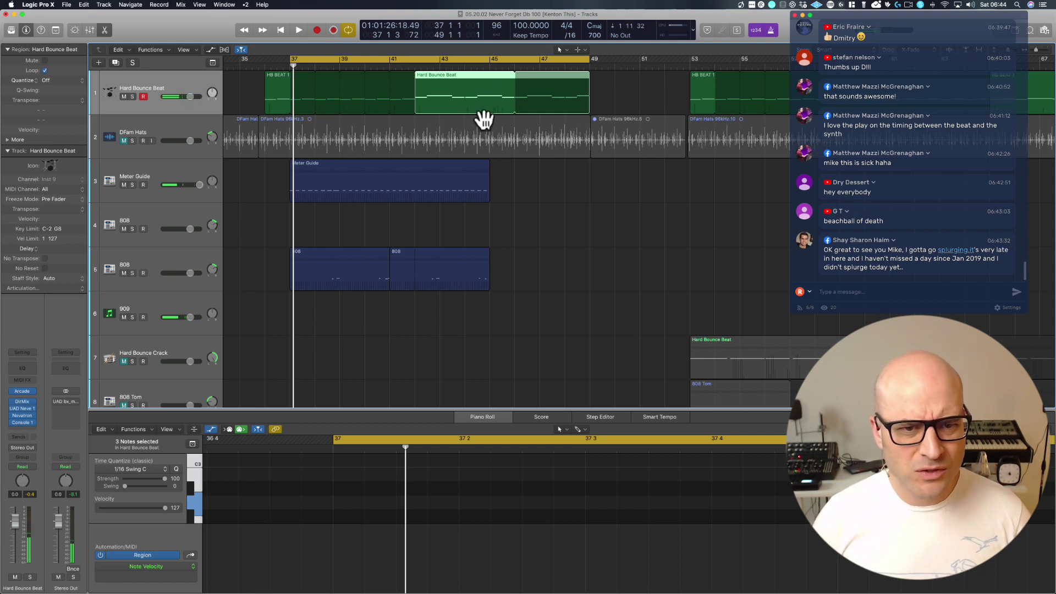
click(410, 67)
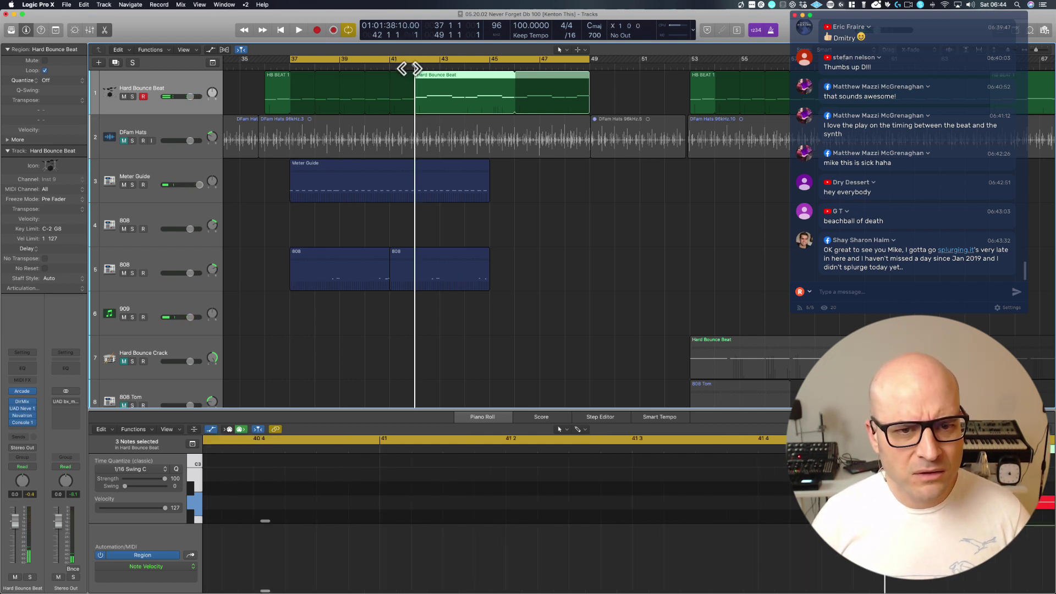
key(space)
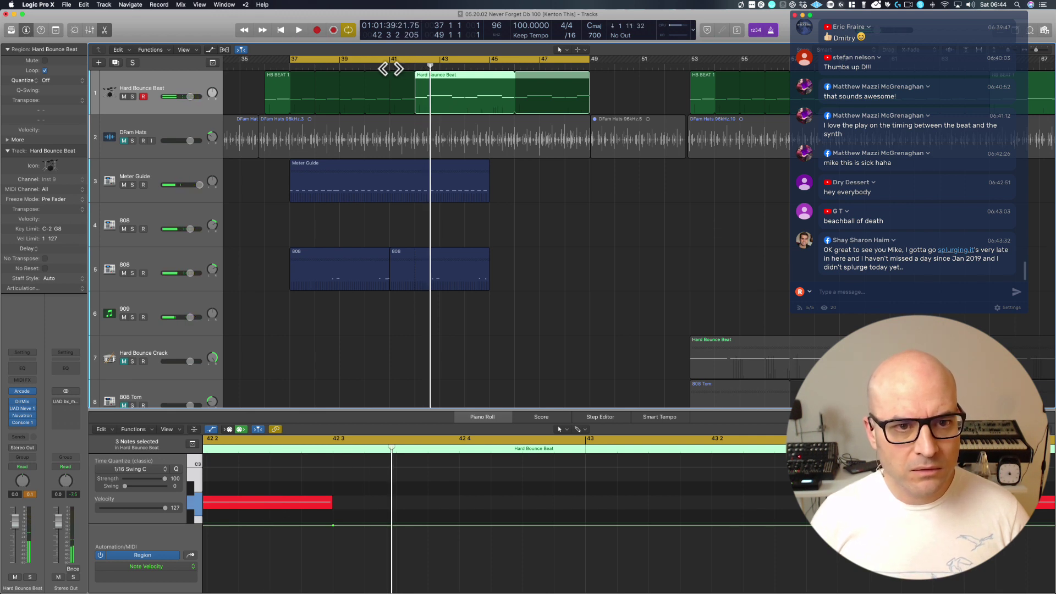
Set the cycle range to bars 41–51 and audition the looped Hard Bounce Beat region from bar 41.
click(390, 67)
drag(390, 58, 638, 55)
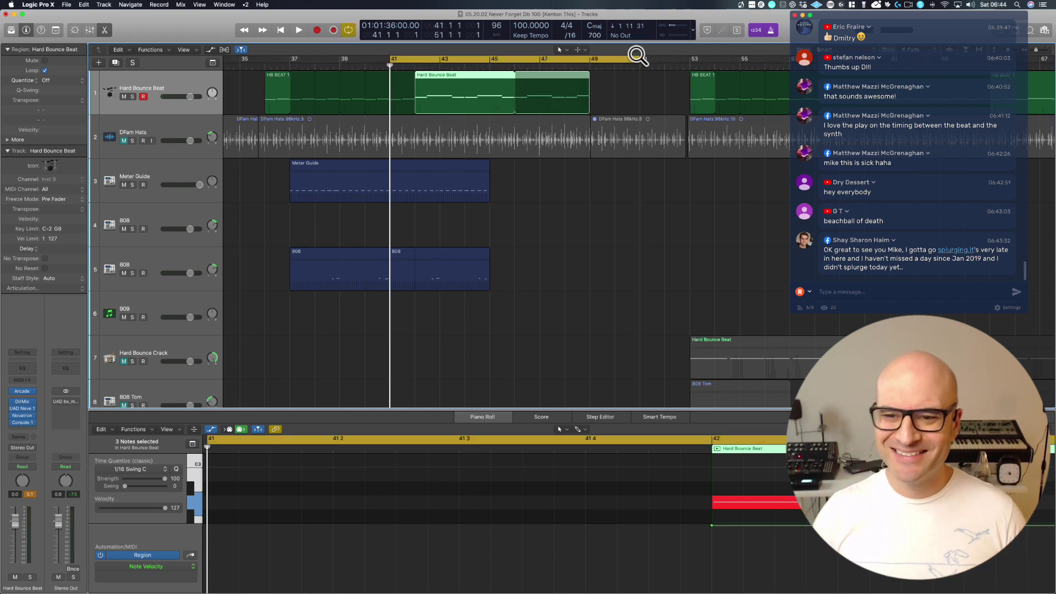
key(space)
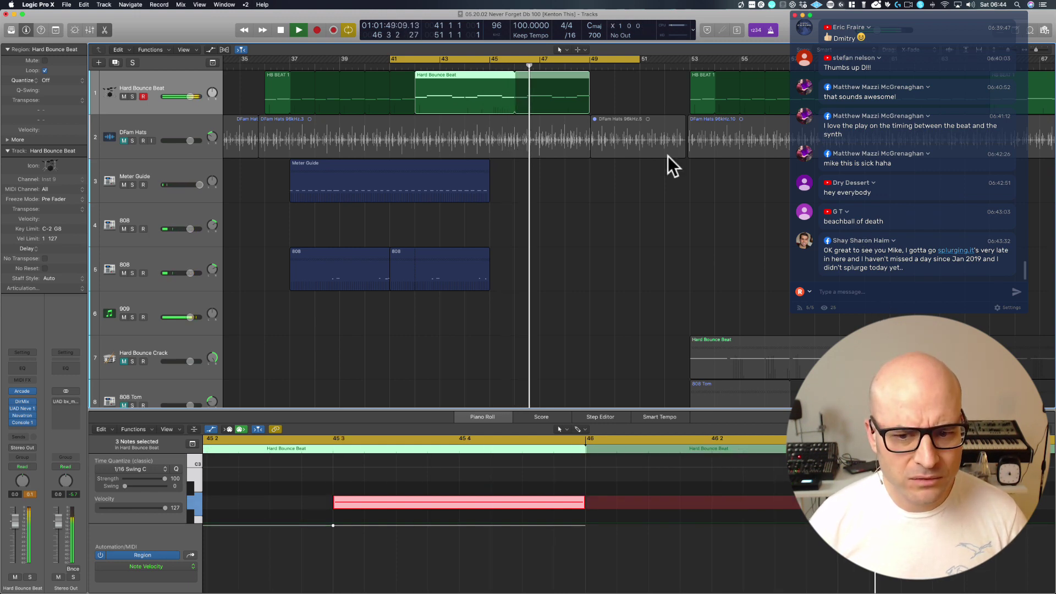
ctrl+alt+click(612, 245)
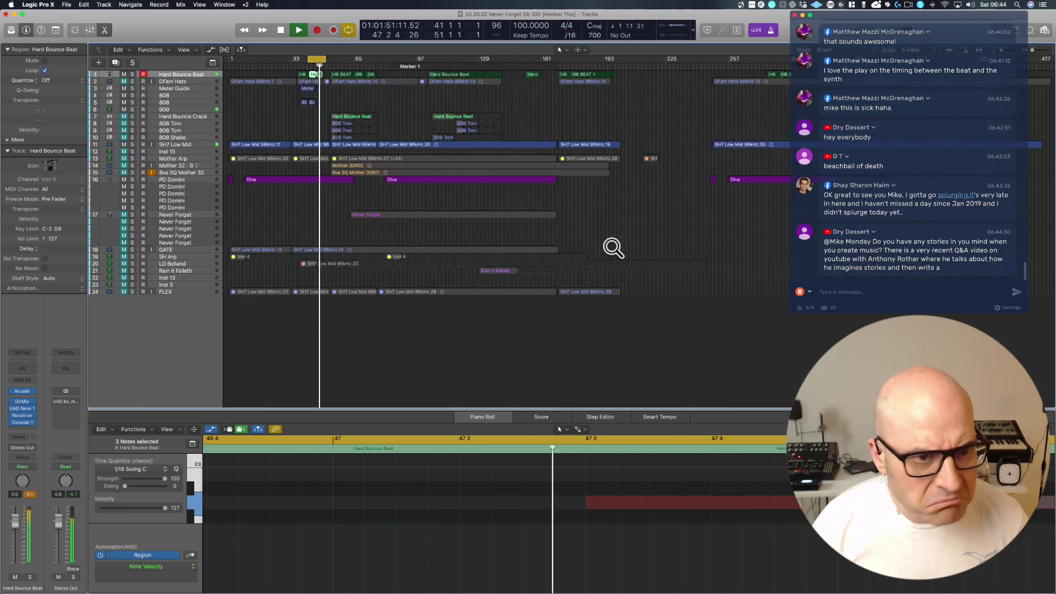
key(space)
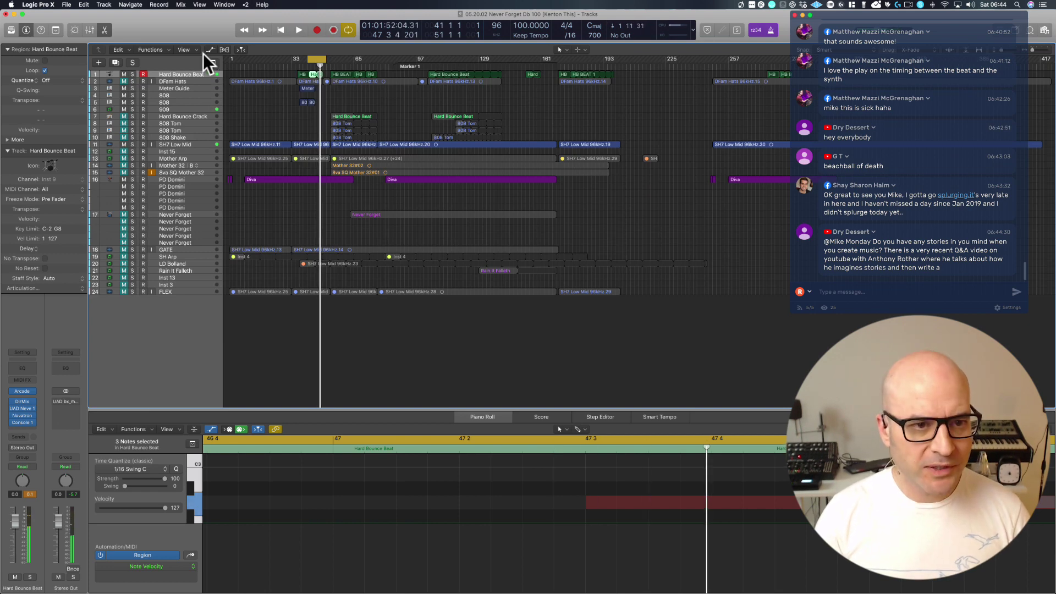
Bring back the HB BEAT 1 loop in place of Hard Bounce Beat, and cycle the Meter Guide and 808 regions at bars 37–45.
mouse_move(290, 130)
mouse_down()
mouse_move(392, 71)
mouse_move(479, 100)
mouse_up()
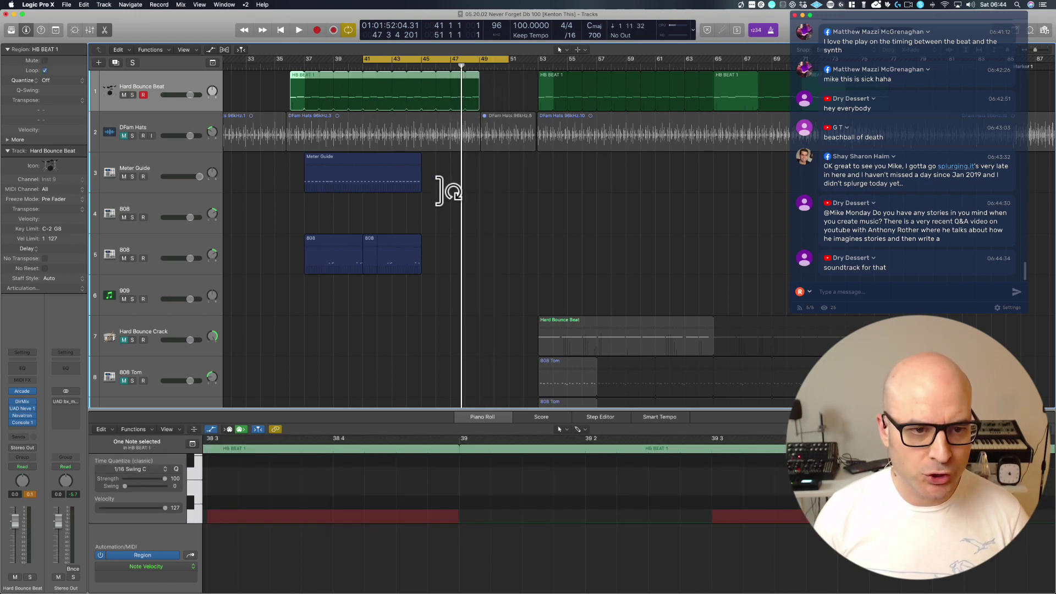
drag(437, 167, 245, 330)
key(i)
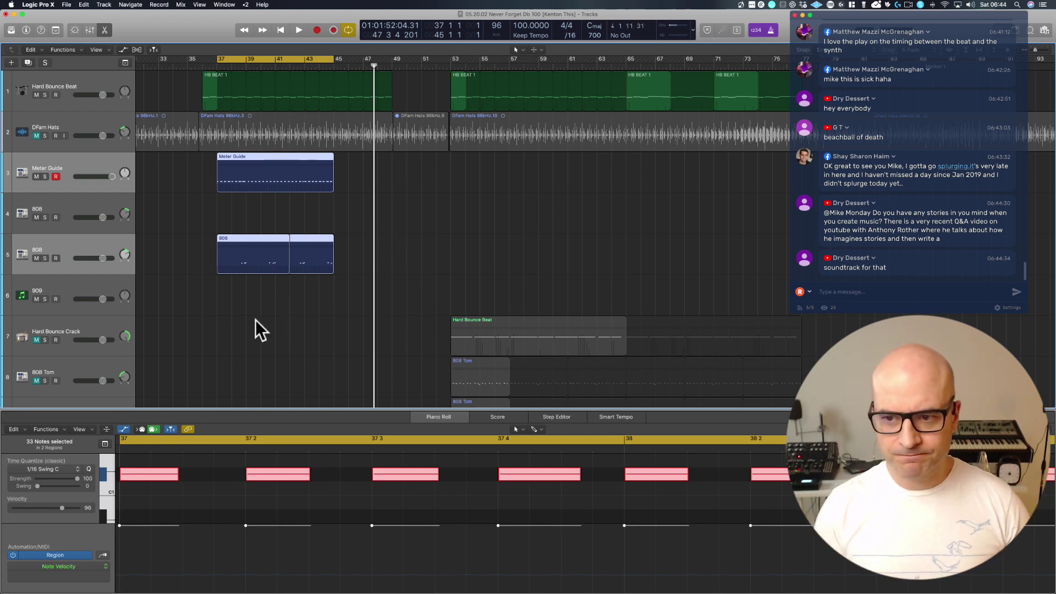
scroll(256, 319, left, 10)
scroll(256, 319, right, 5)
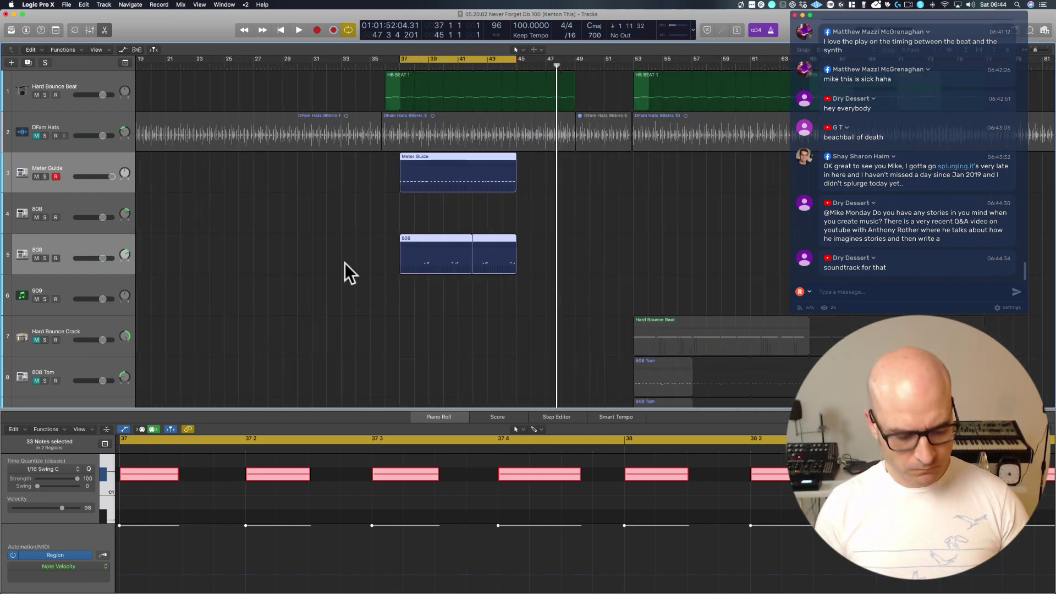
Recall screenset 1 for a full track overview and close the extra Tracks window.
key(1)
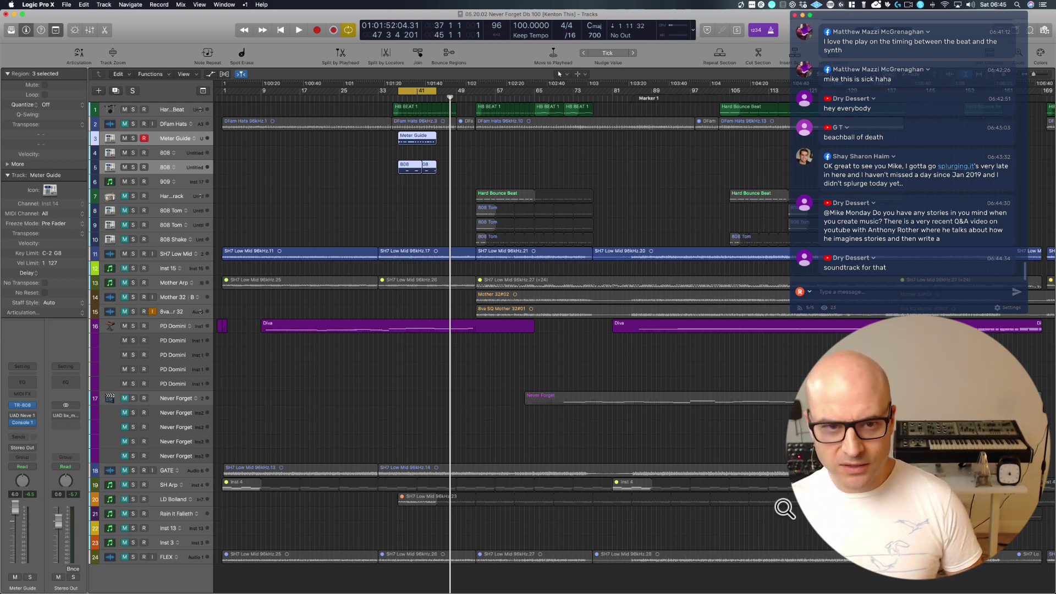
key(super+1)
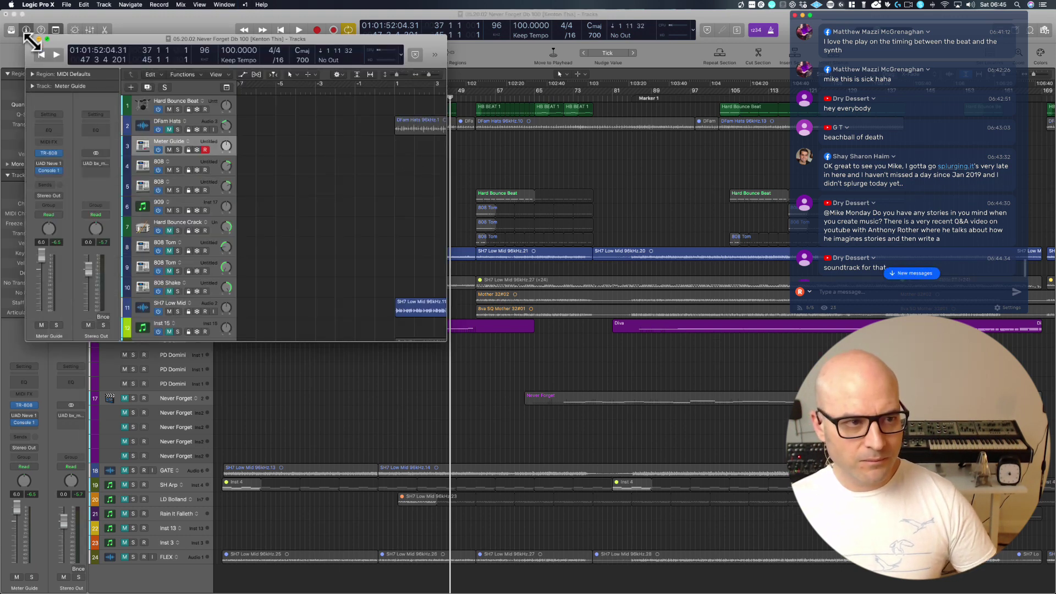
click(29, 38)
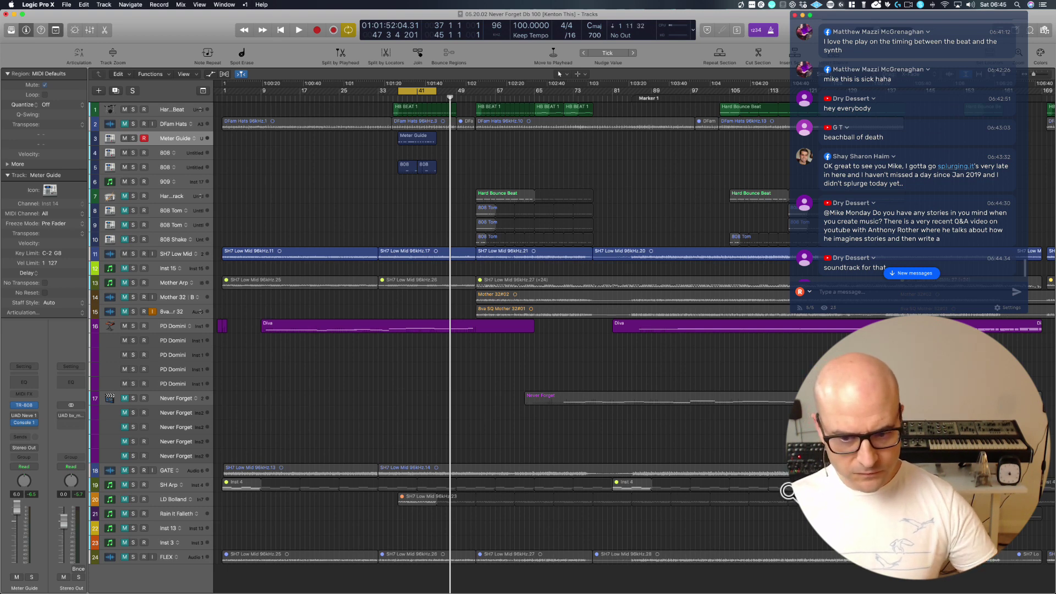
Switch to Trello and examine the board and the I Want To Exist [Spearmint] Cm 95 card, then catch up on the chat messages.
mouse_move(166, 590)
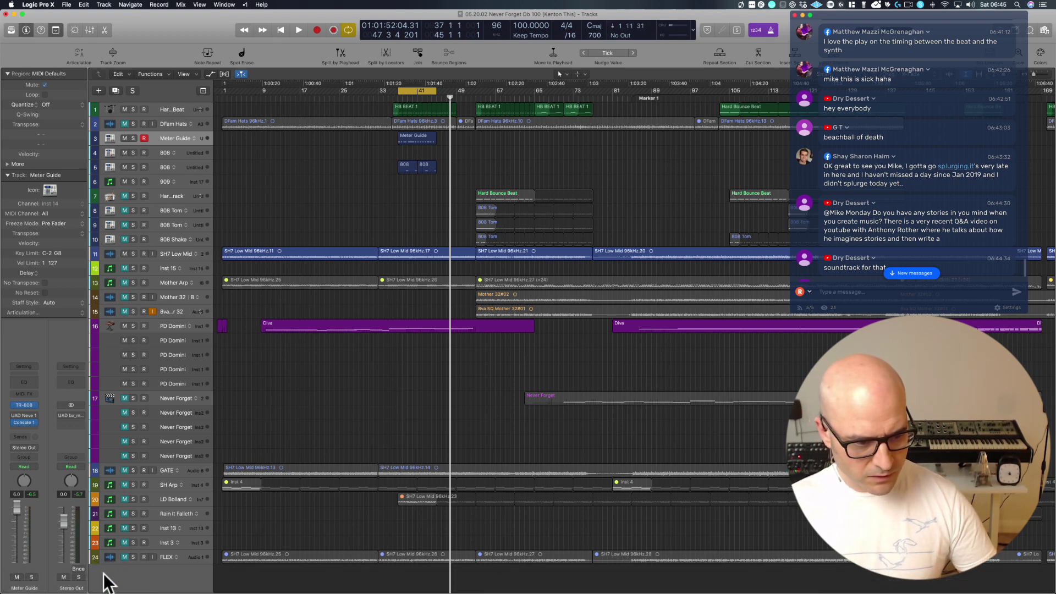
click(109, 586)
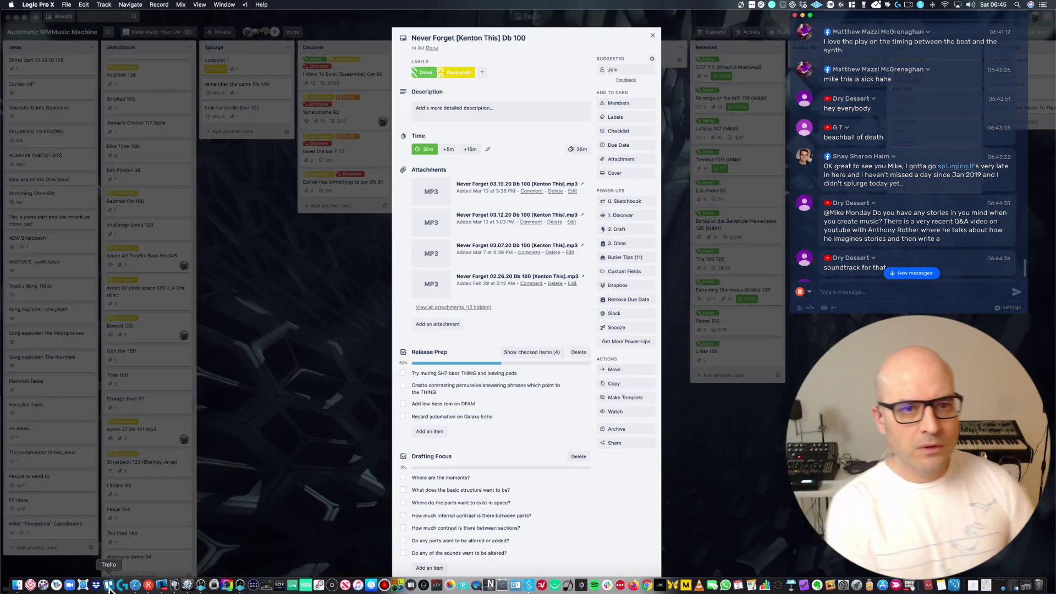
click(263, 398)
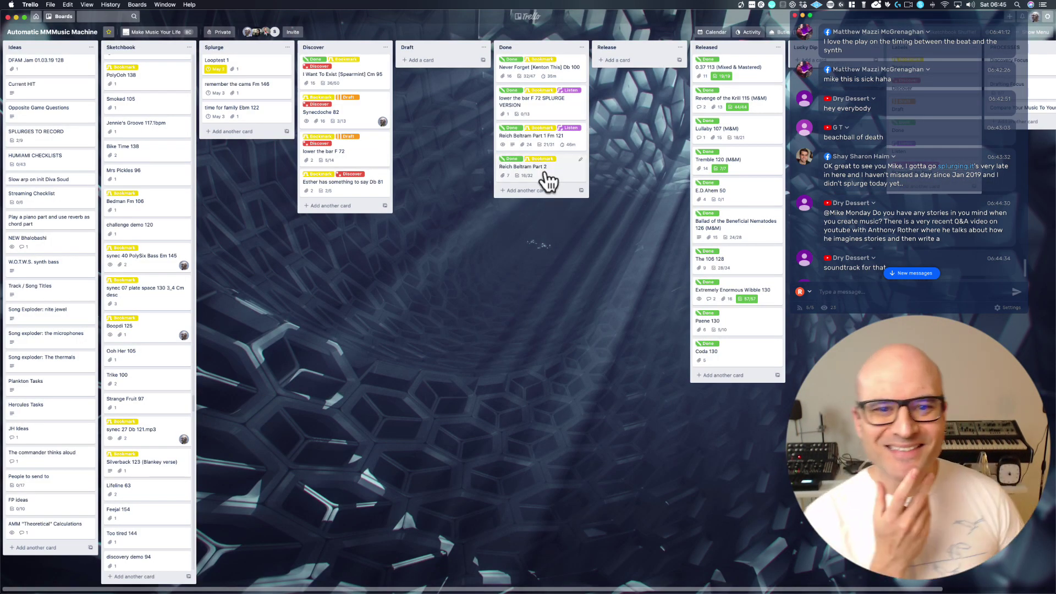
click(355, 76)
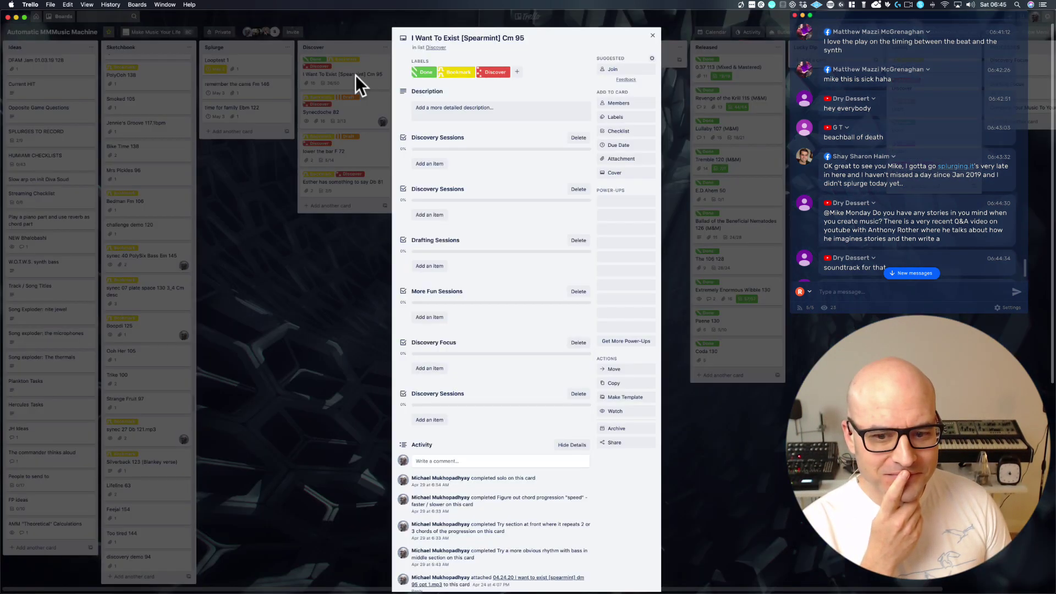
click(340, 345)
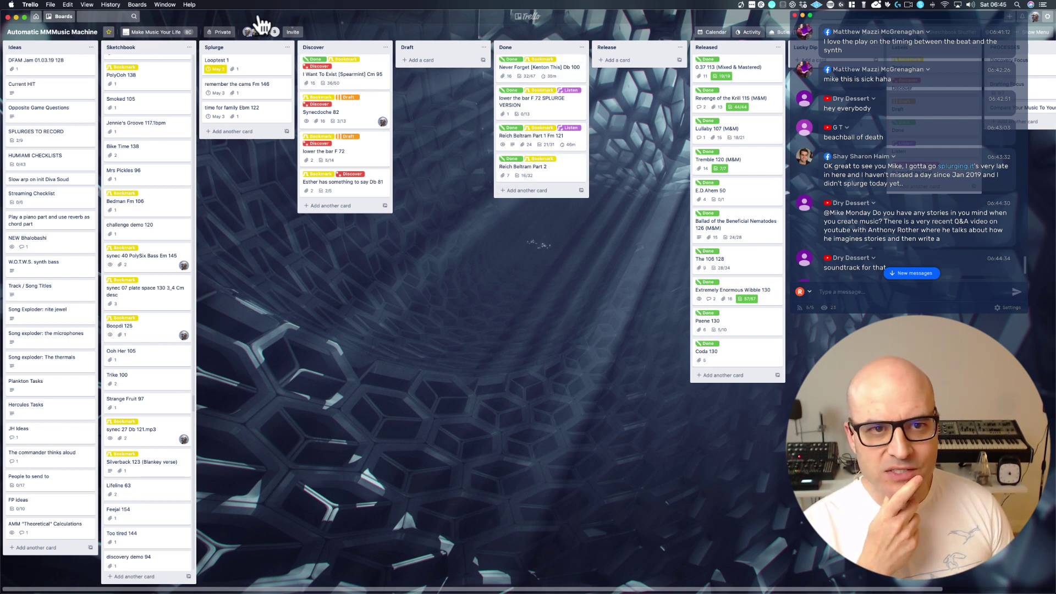
scroll(871, 154, down, 3)
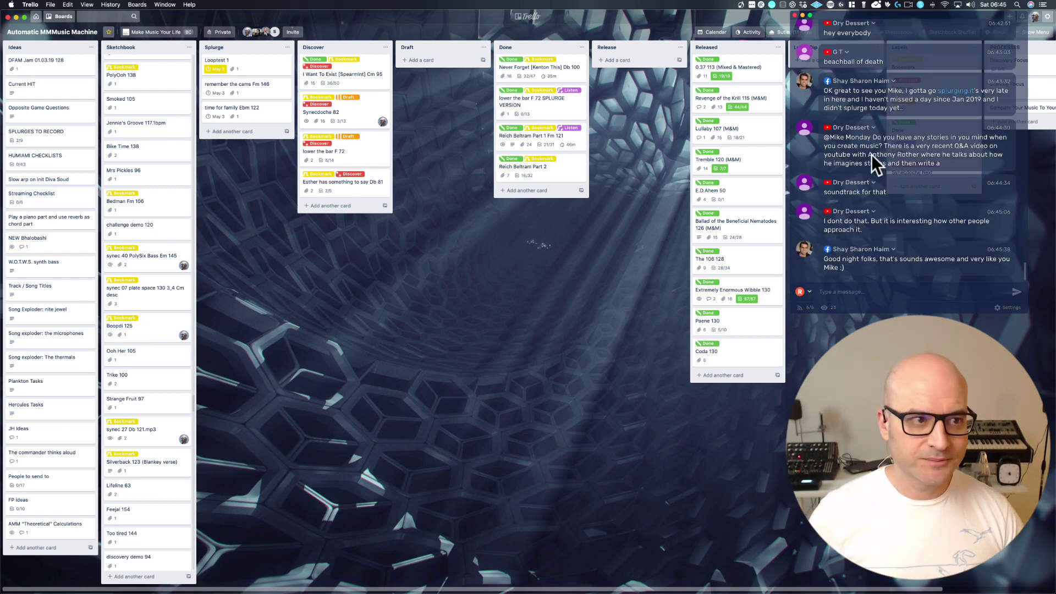
Close the Trello window and return to Logic Pro to examine the drum regions around bars 37–45.
click(16, 17)
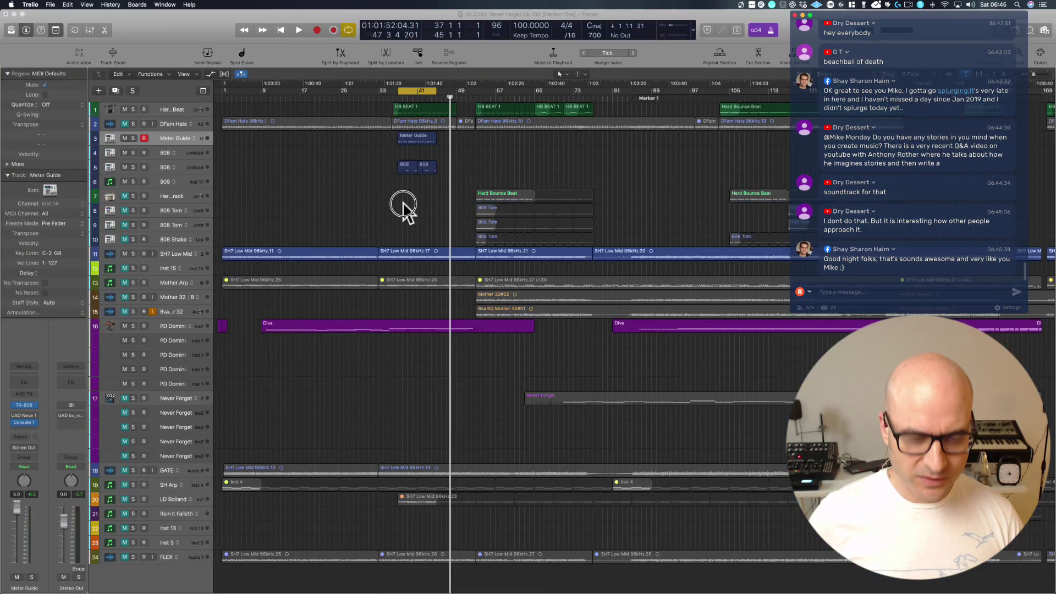
click(404, 203)
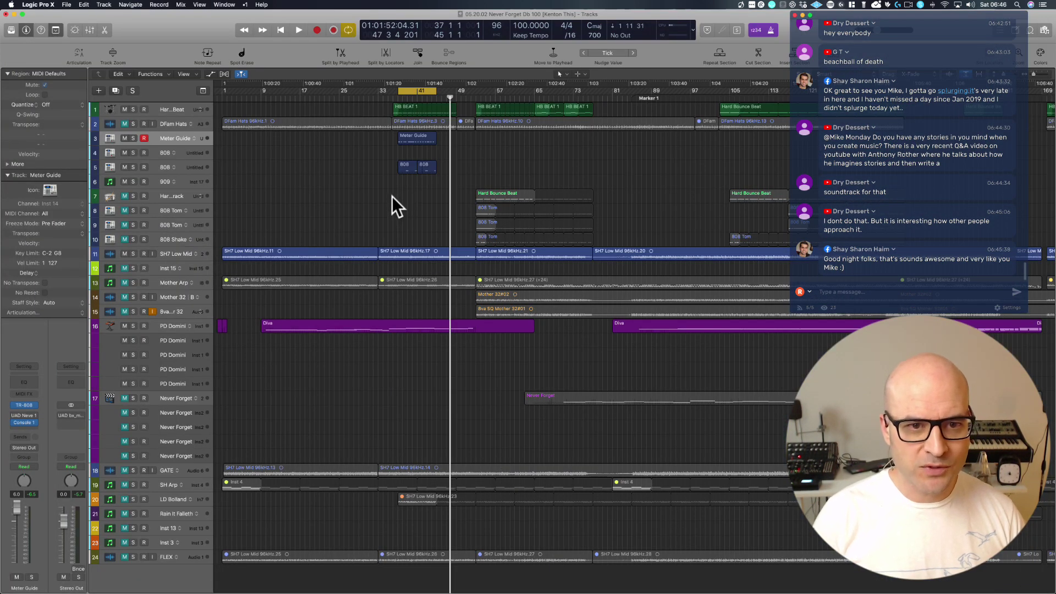
drag(392, 202, 447, 88)
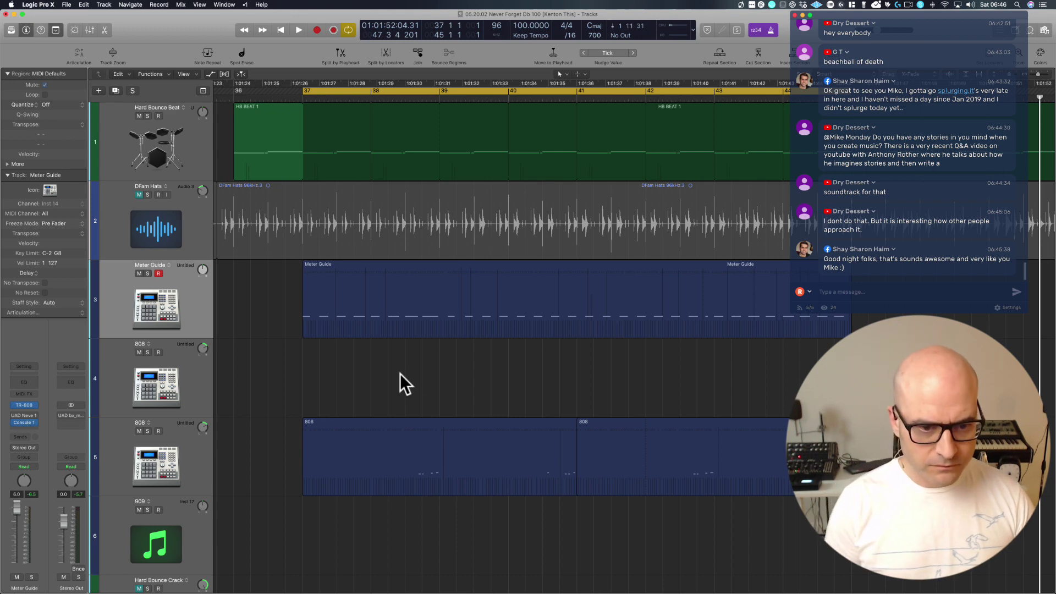
key(z)
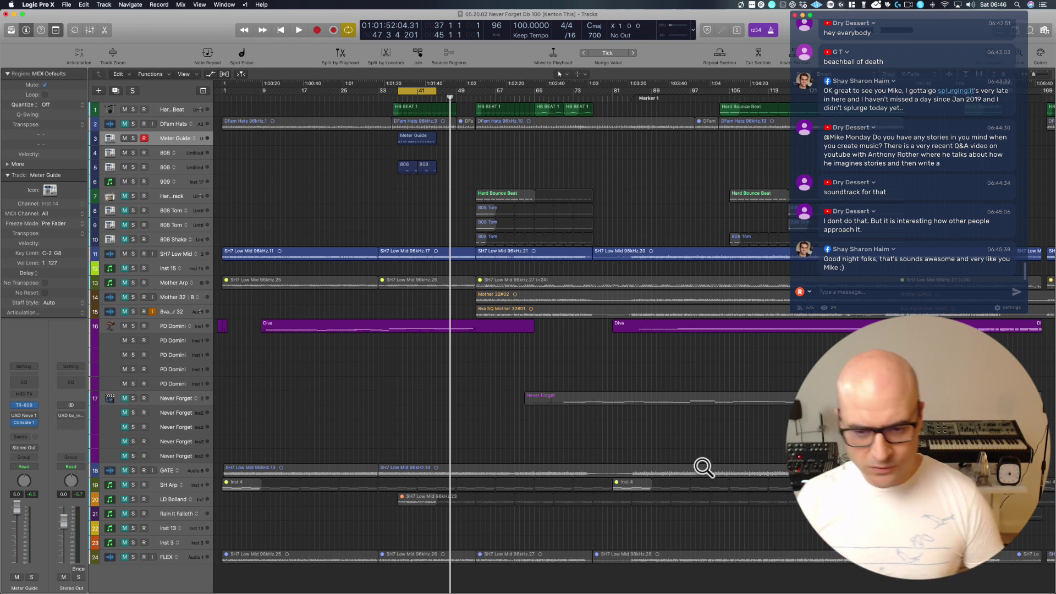
Close the extra Tracks window and switch to Ecamm Live.
key(super+1)
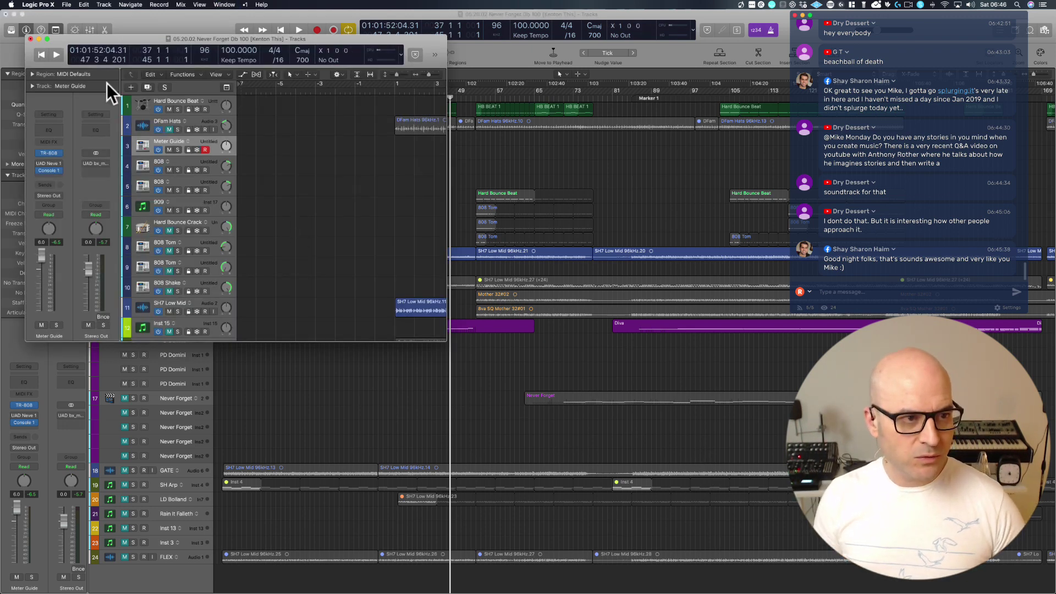
click(31, 39)
mouse_move(186, 586)
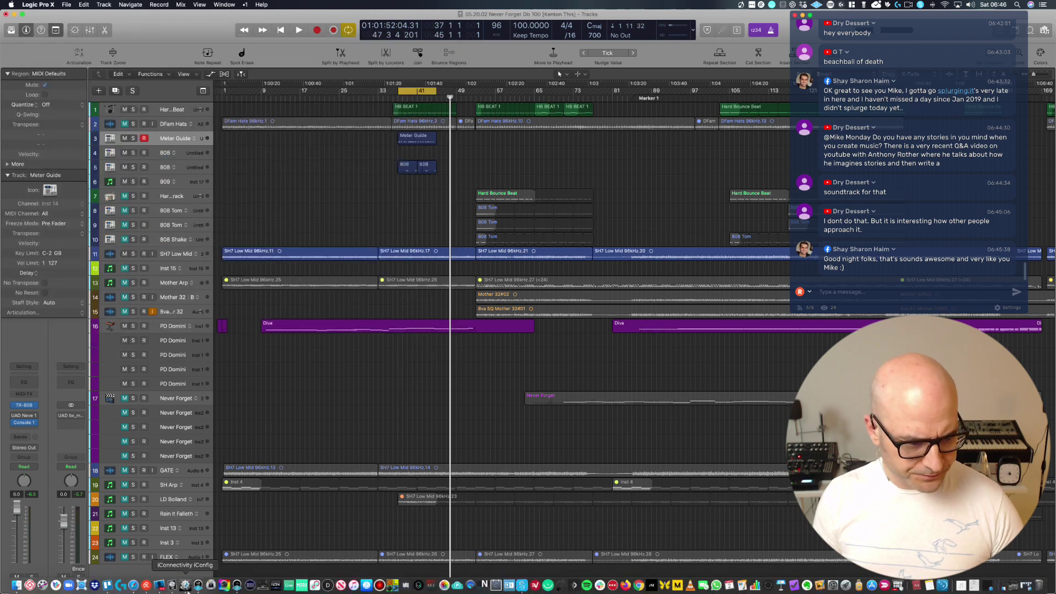
click(159, 585)
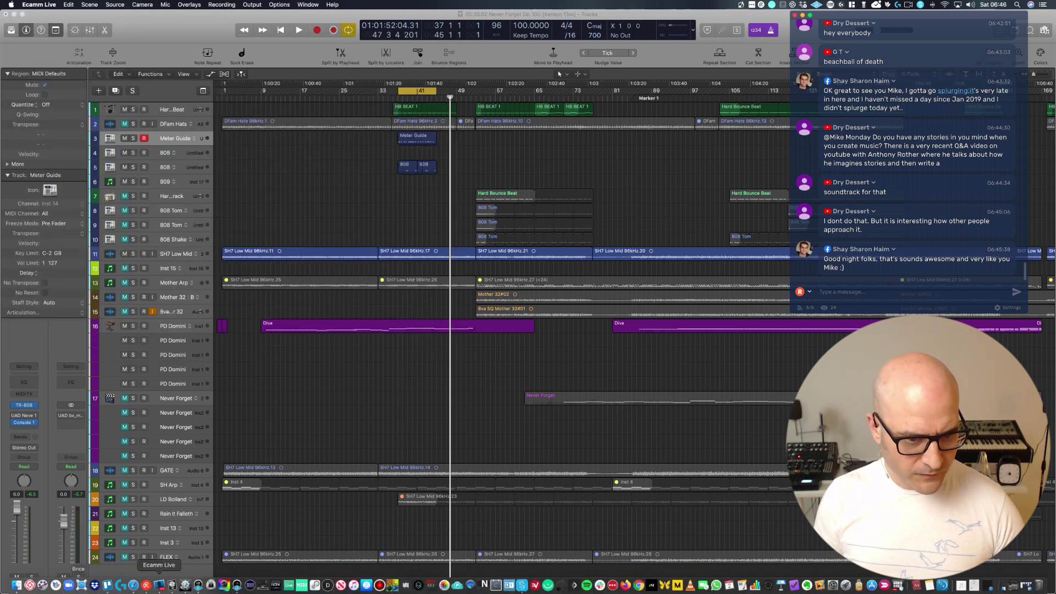
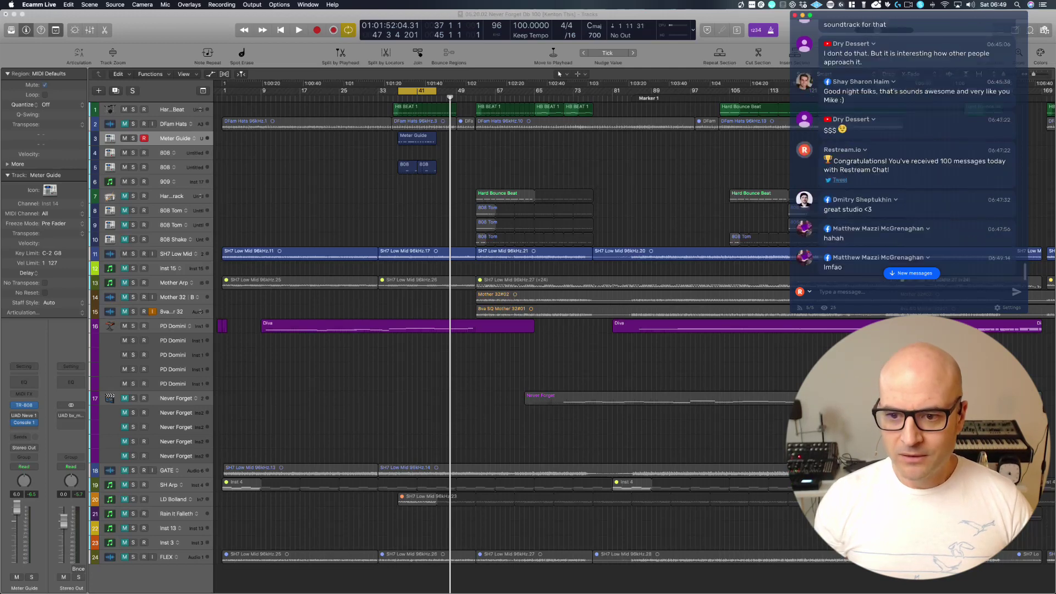
Return to Logic Pro and examine the regions of the track 5 808 in bars 37–45.
click(602, 186)
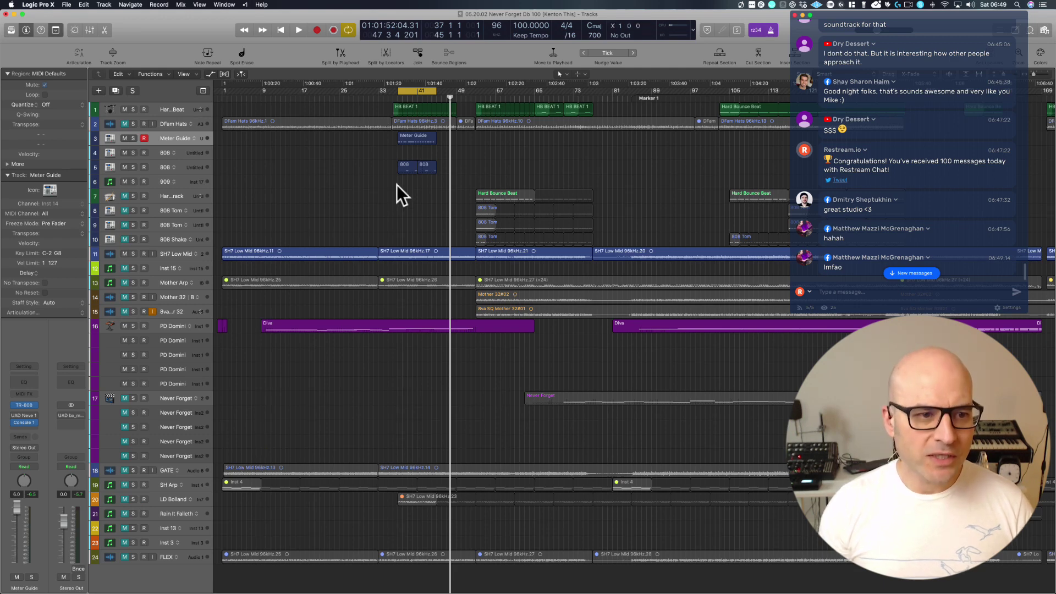
click(154, 167)
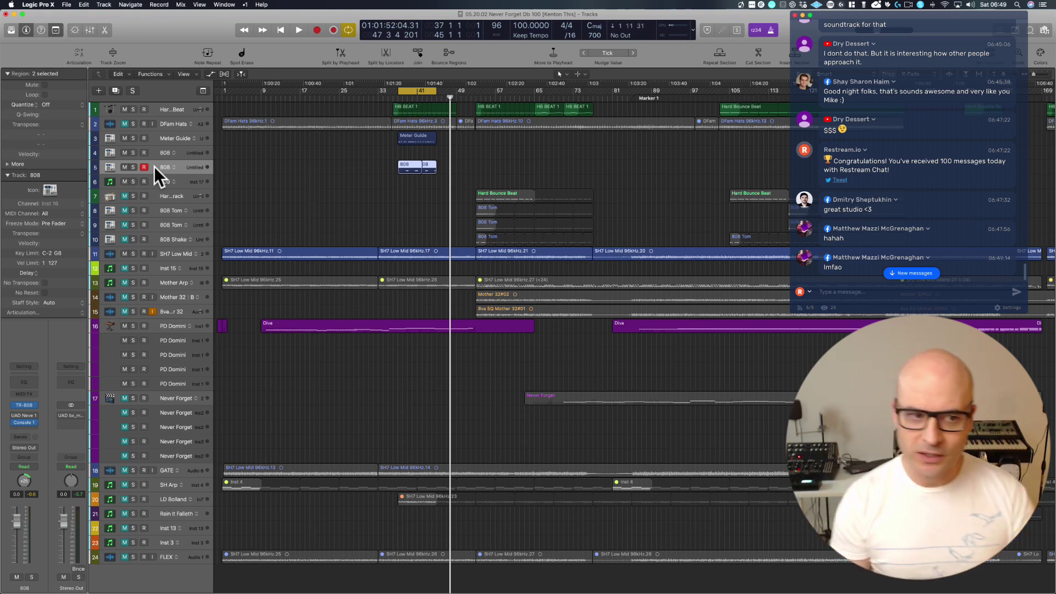
drag(376, 210, 468, 77)
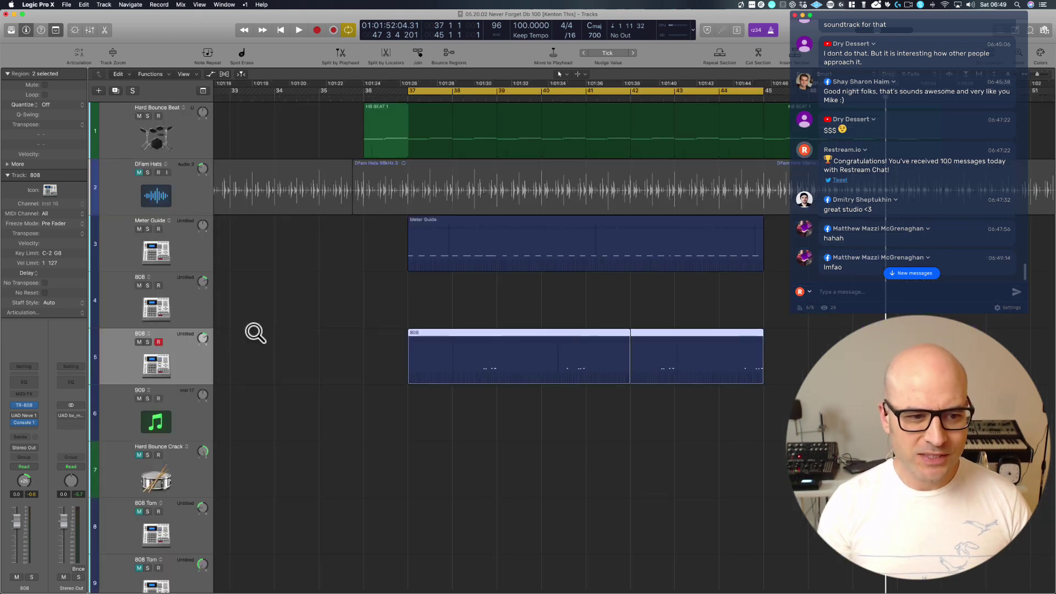
click(245, 288)
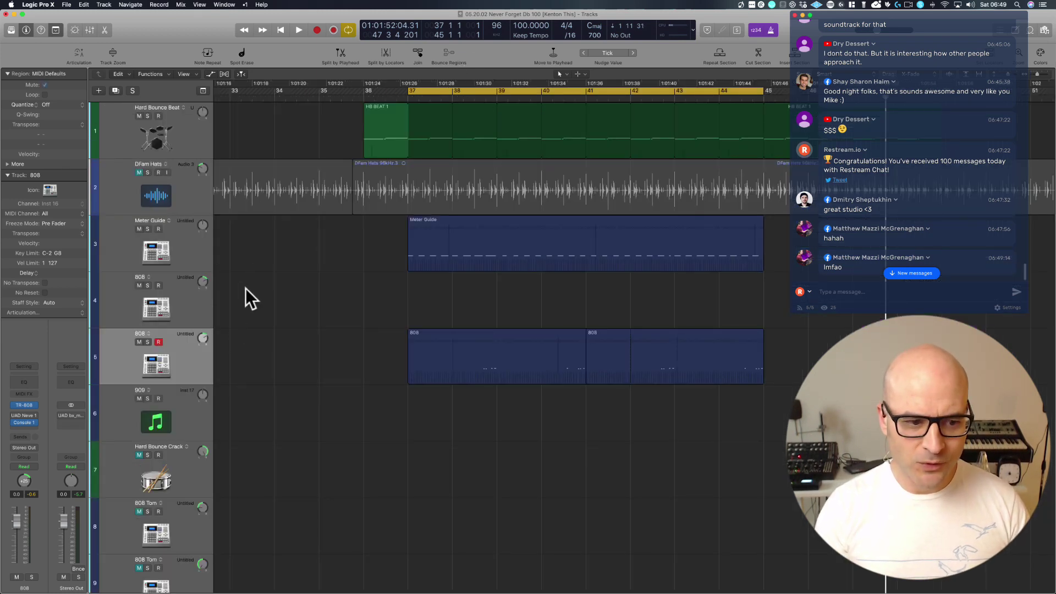
Select the record-enabled 909 track and pan it to the left.
click(186, 417)
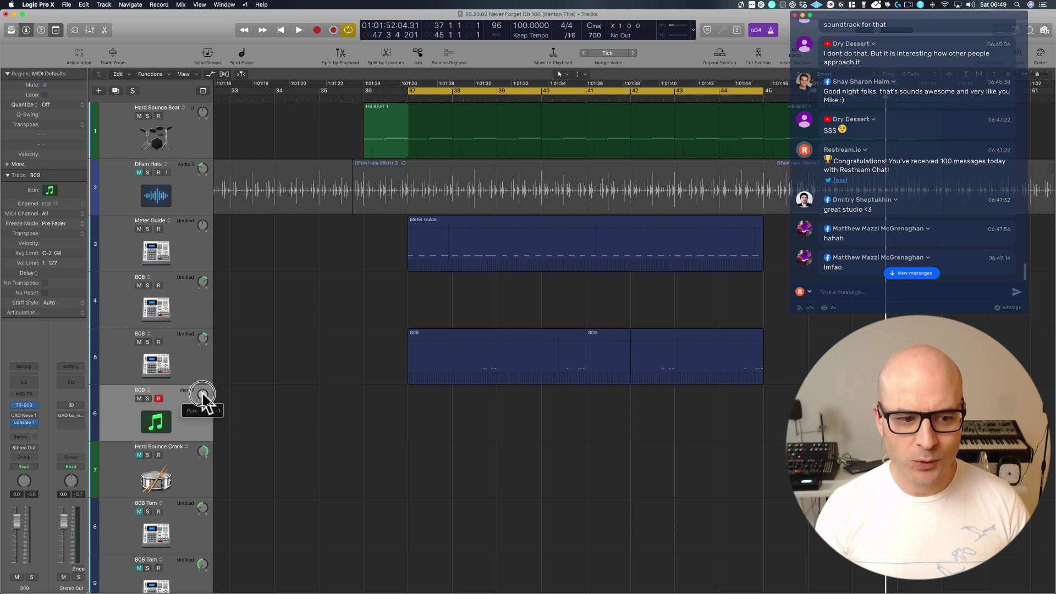
drag(202, 395, 201, 407)
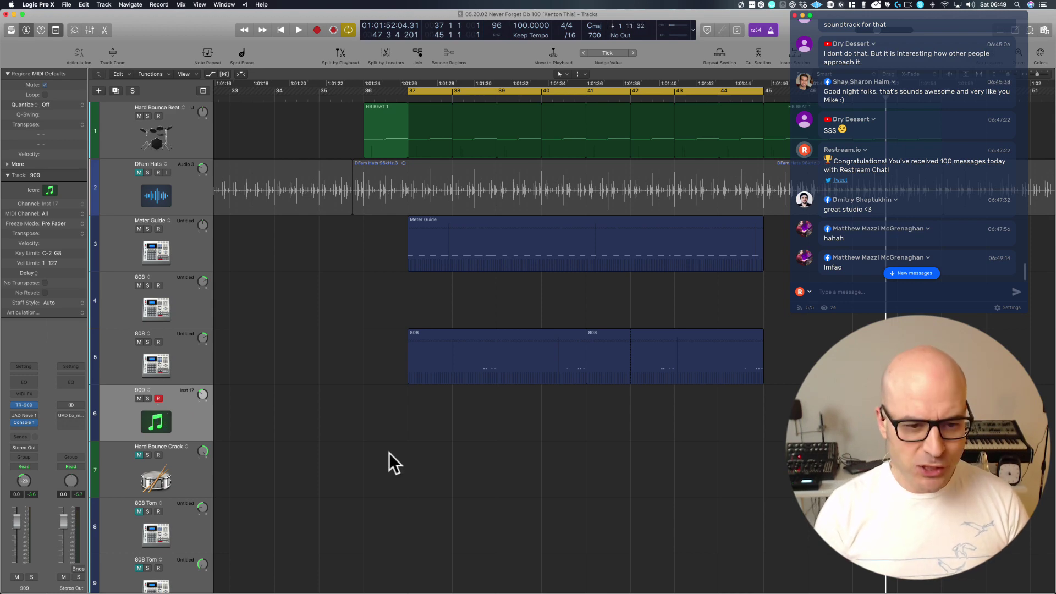
key(z)
drag(401, 218, 399, 132)
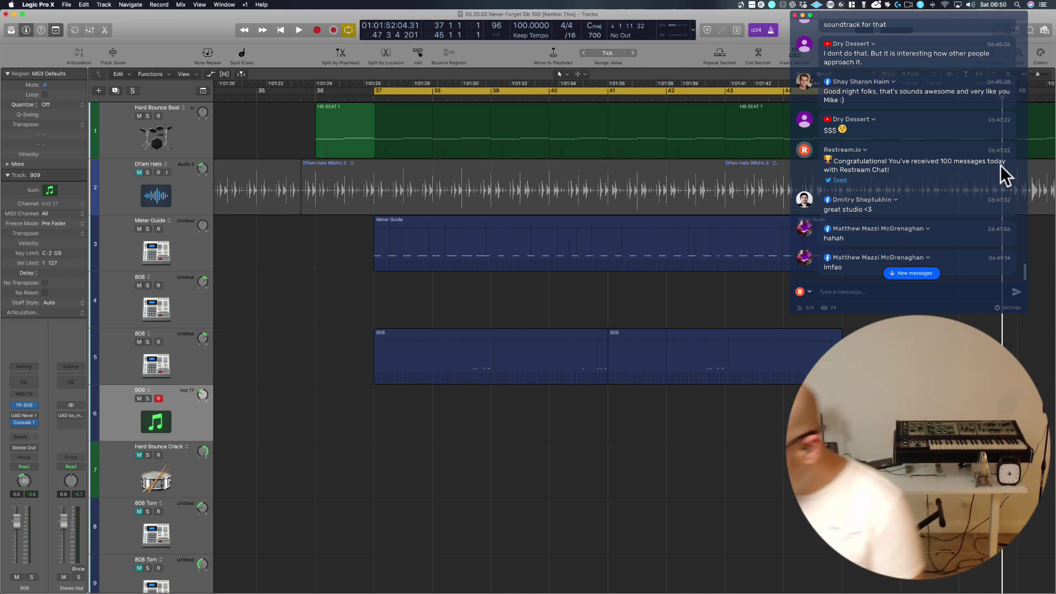
Audition the cycled section from bar 37 several times with the record-enabled 909 track as a rehearsal.
key(space)
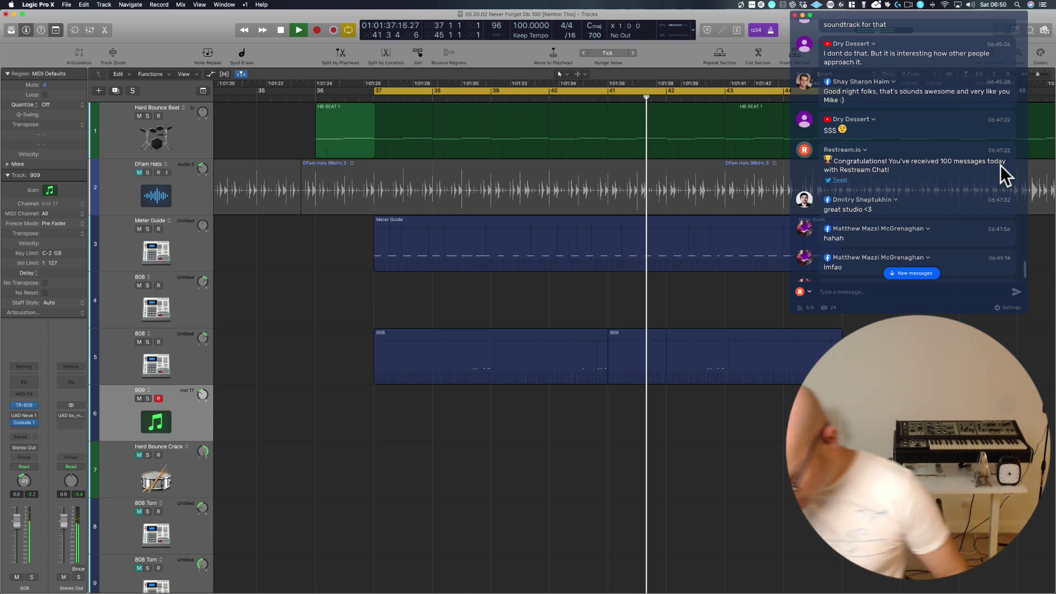
key(space)
key(space)
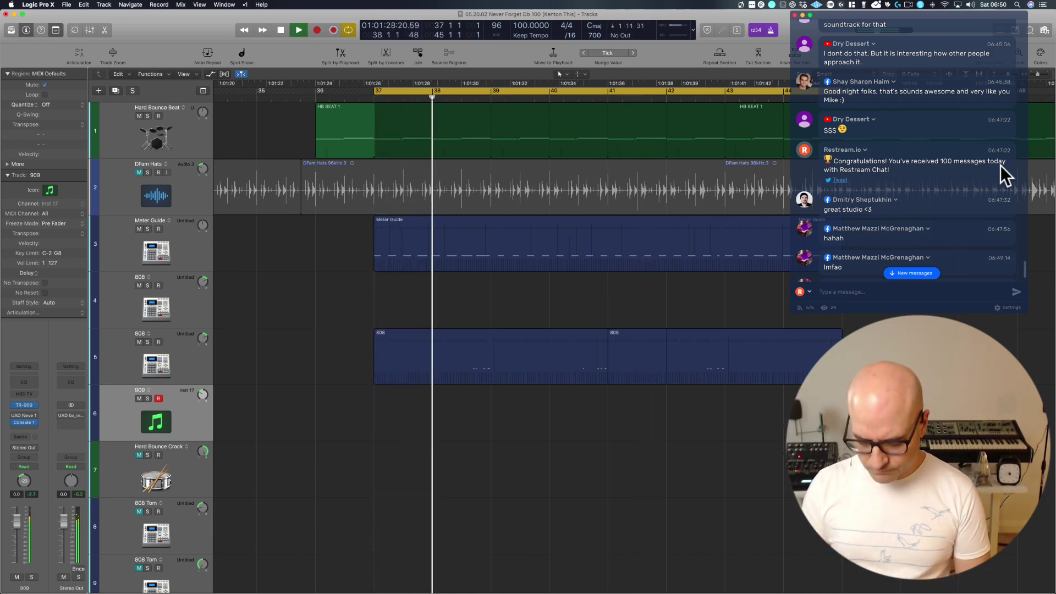
key(space)
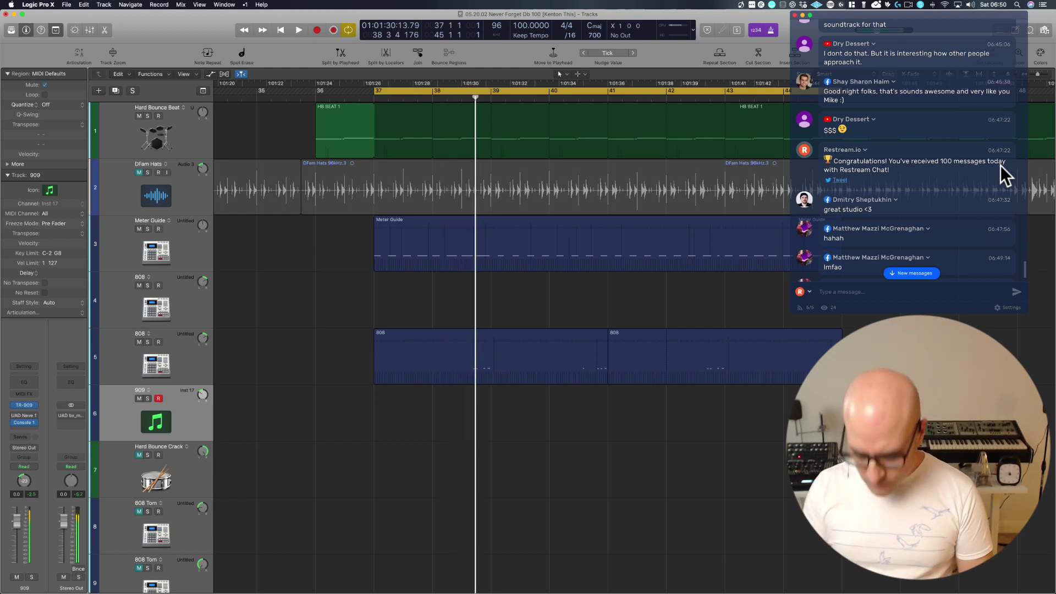
key(space)
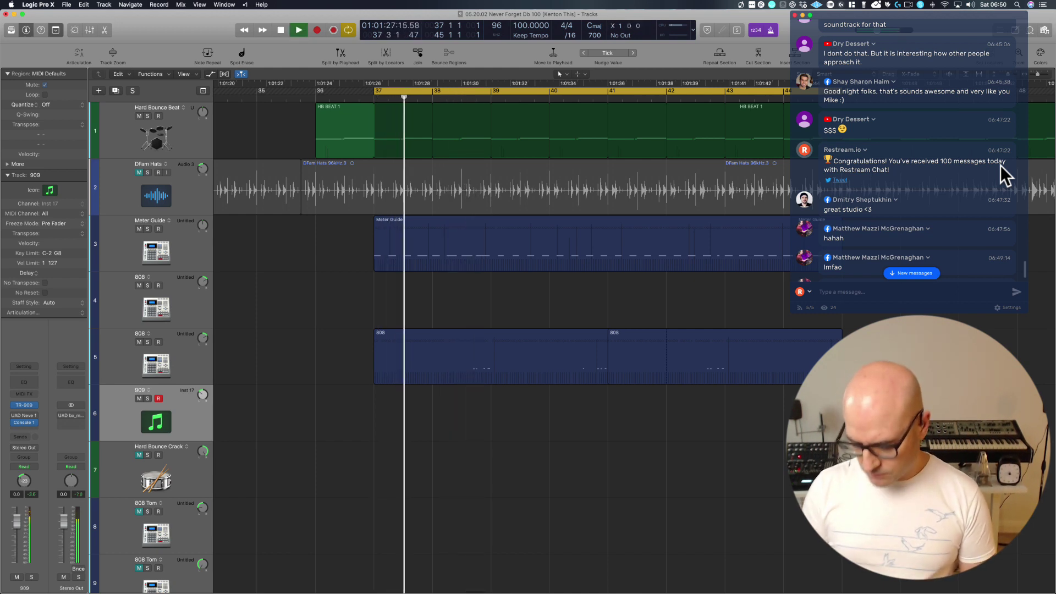
key(space)
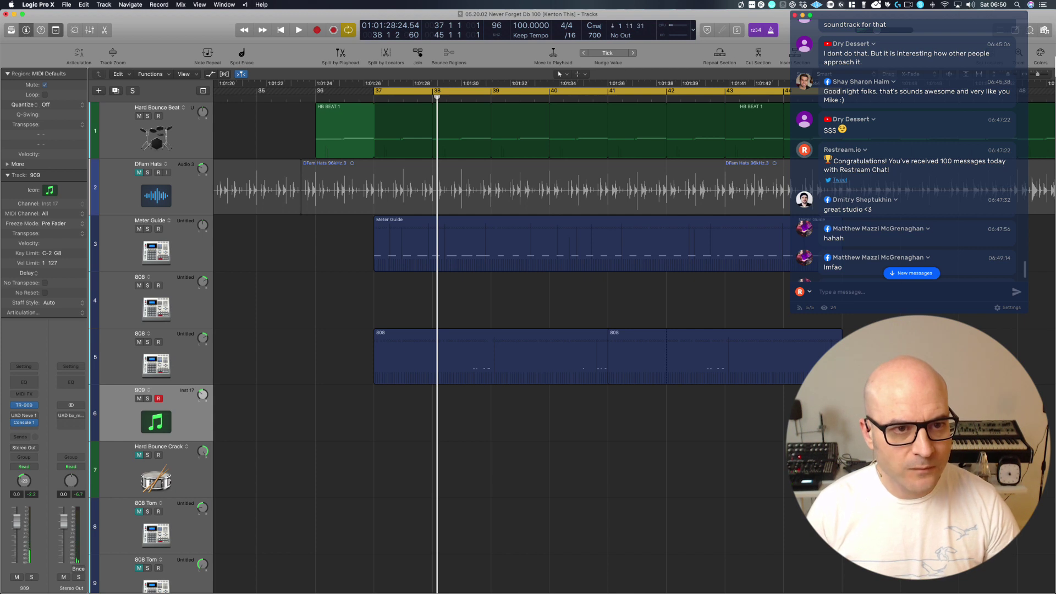
Record a drum part on the 909 track over the cycled section and trim the region's start to bar 37.
click(316, 30)
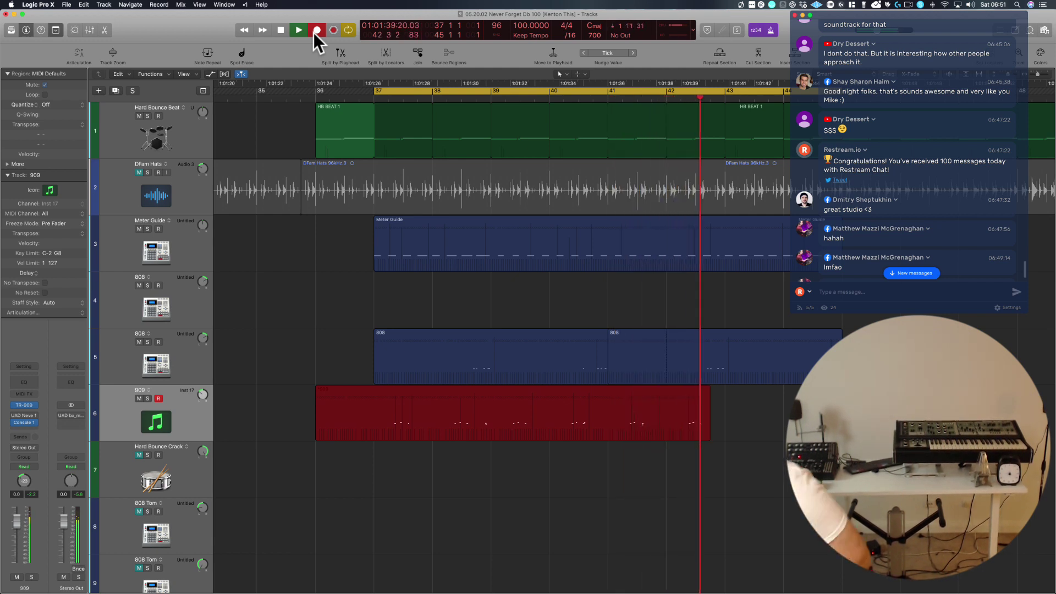
key(space)
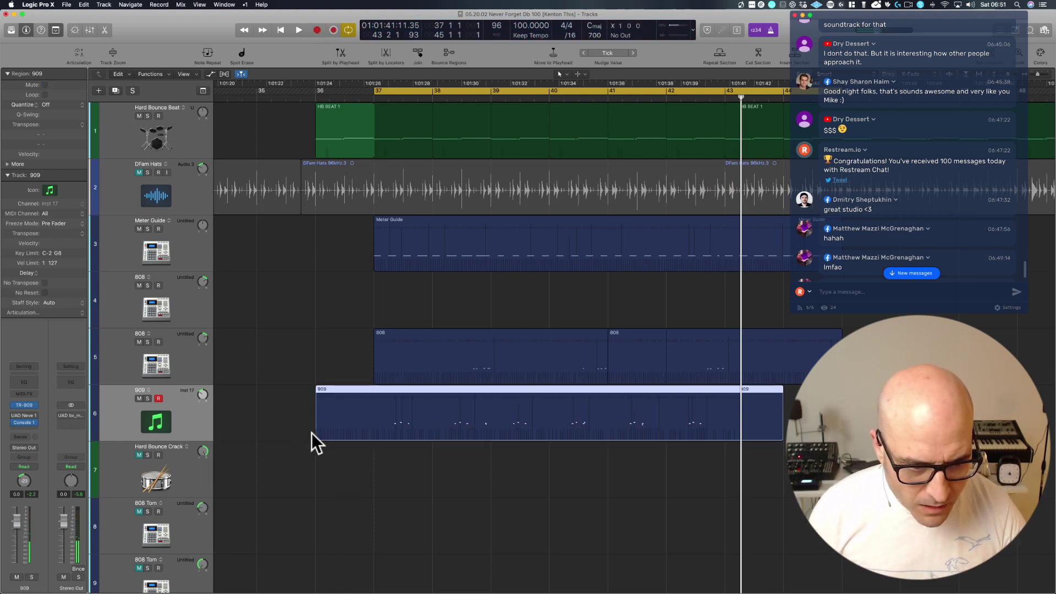
drag(315, 435, 378, 432)
Replace the Meter Guide track's instrument with the stereo TR-909 and close its plug-in window.
ctrl+alt+click(330, 462)
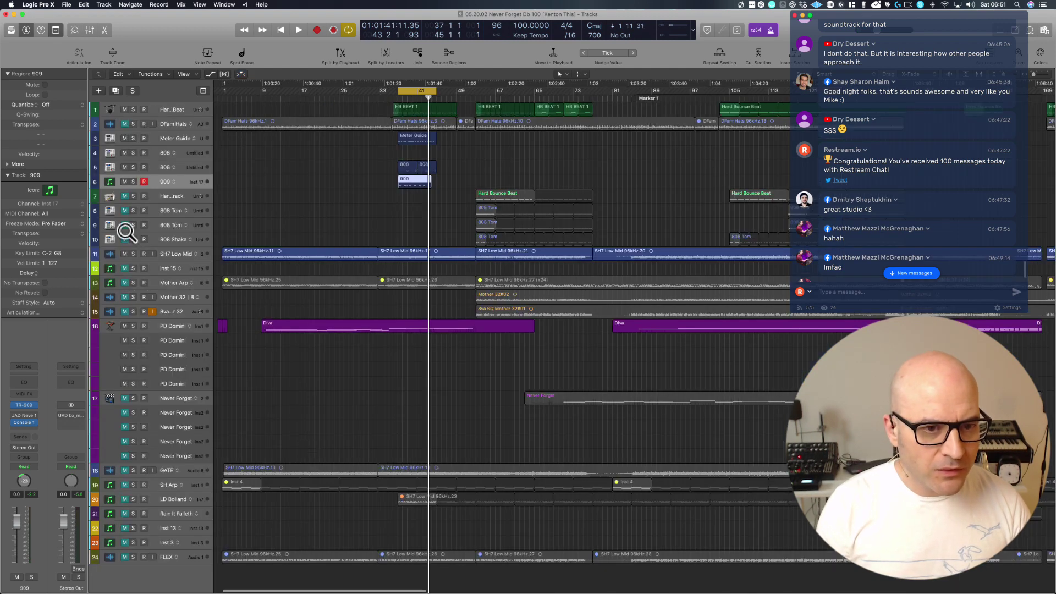
click(162, 136)
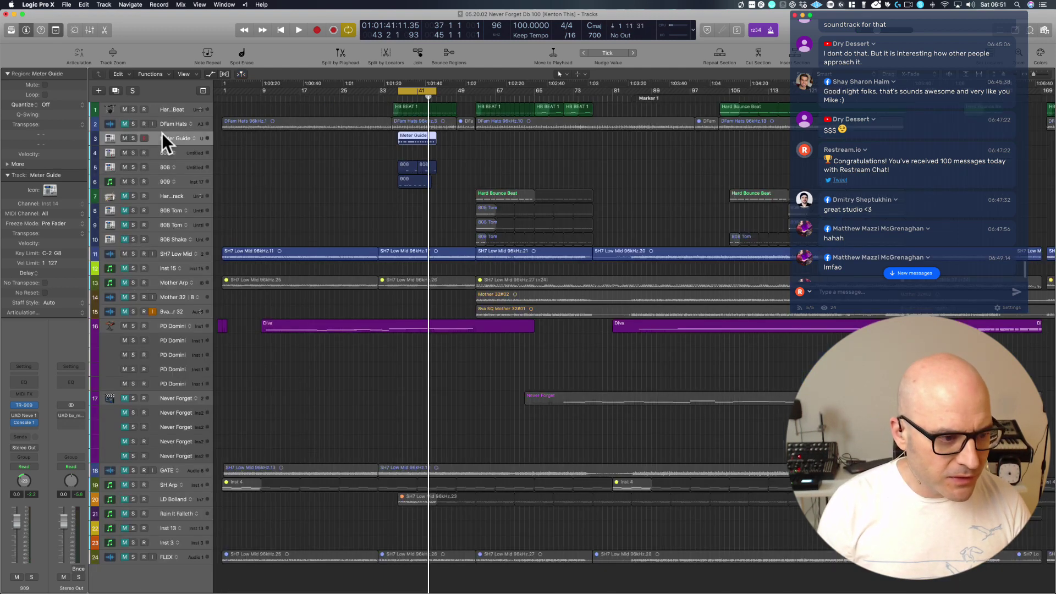
click(32, 402)
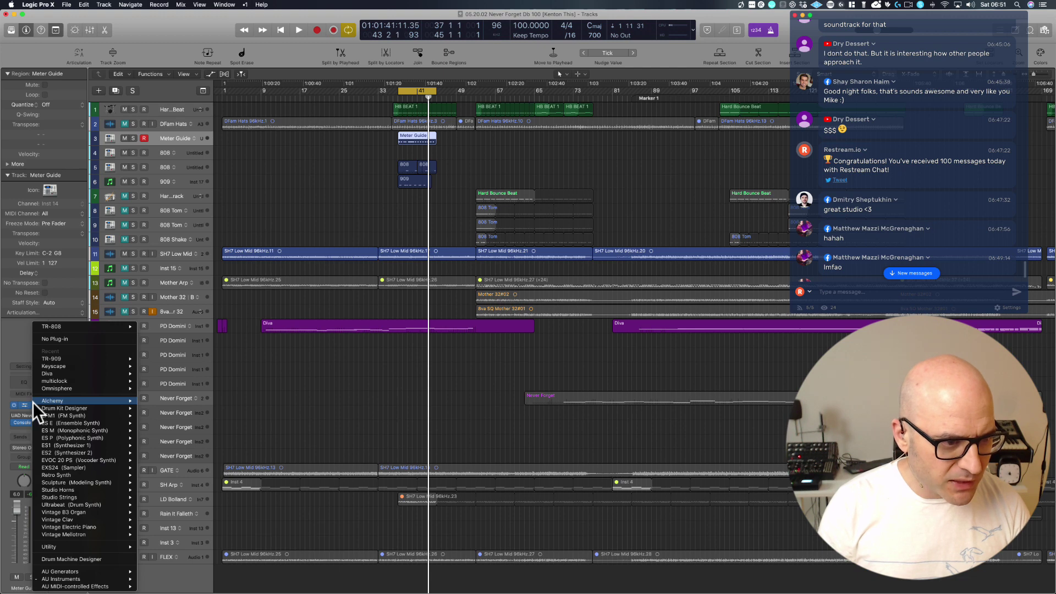
mouse_move(50, 361)
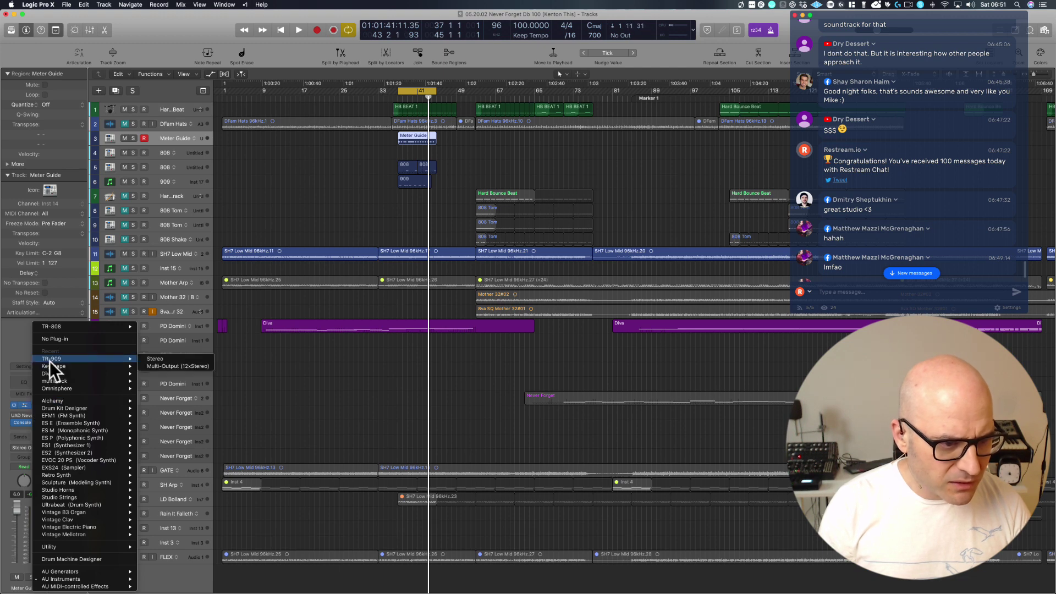
click(166, 359)
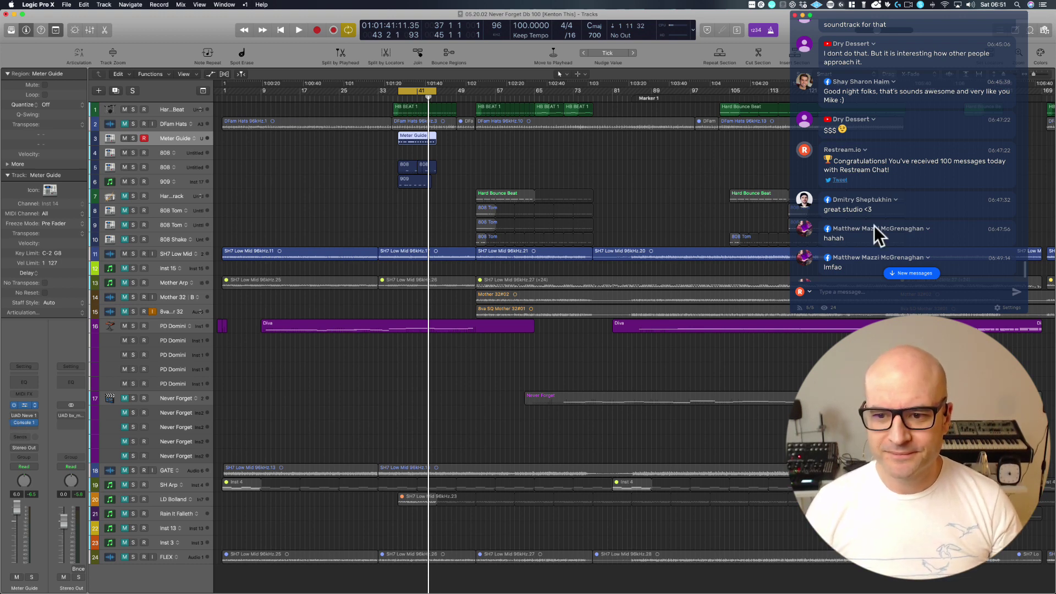
key(v)
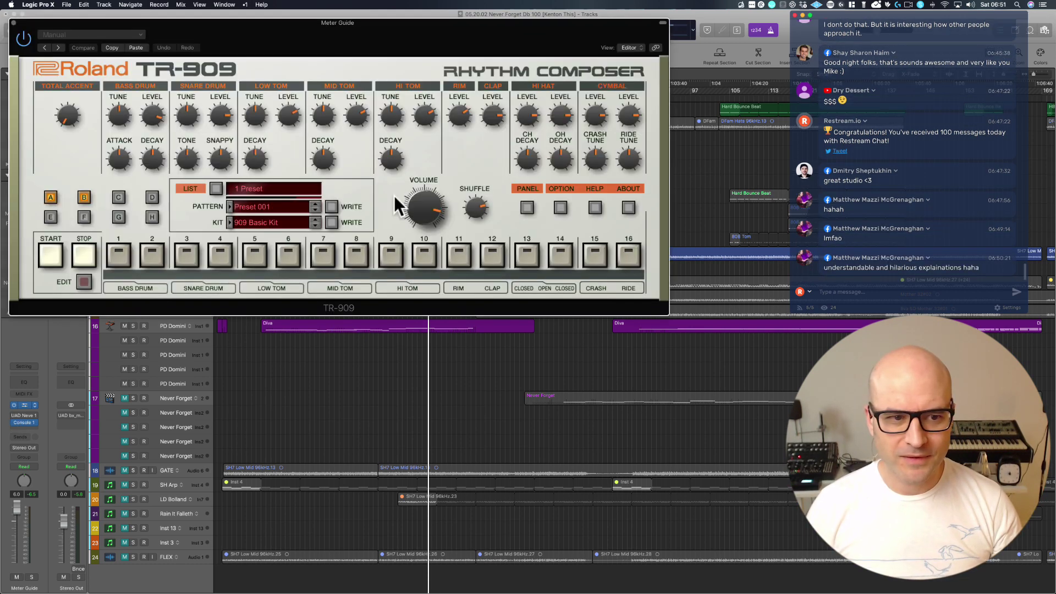
click(13, 24)
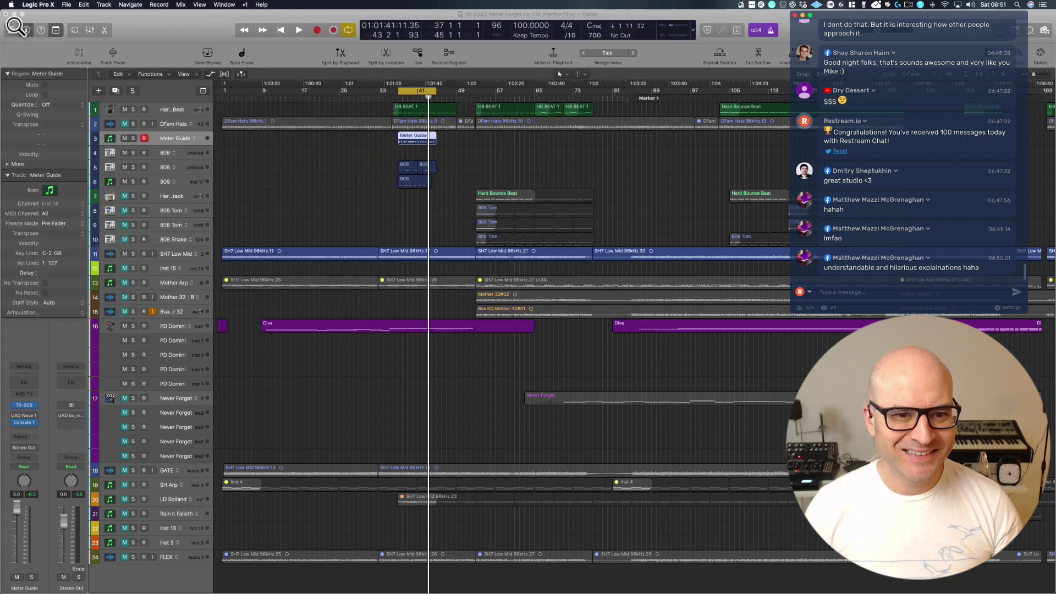
Examine the notes of the Meter Guide region at bars 37–45 in the Piano Roll and close the editor.
drag(398, 209, 523, 12)
click(253, 289)
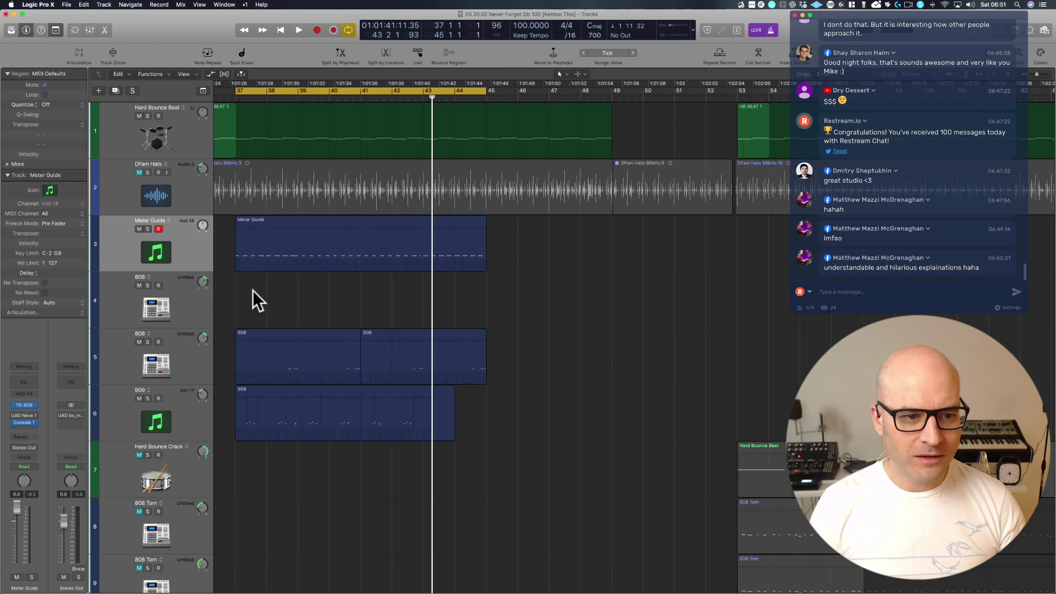
click(284, 222)
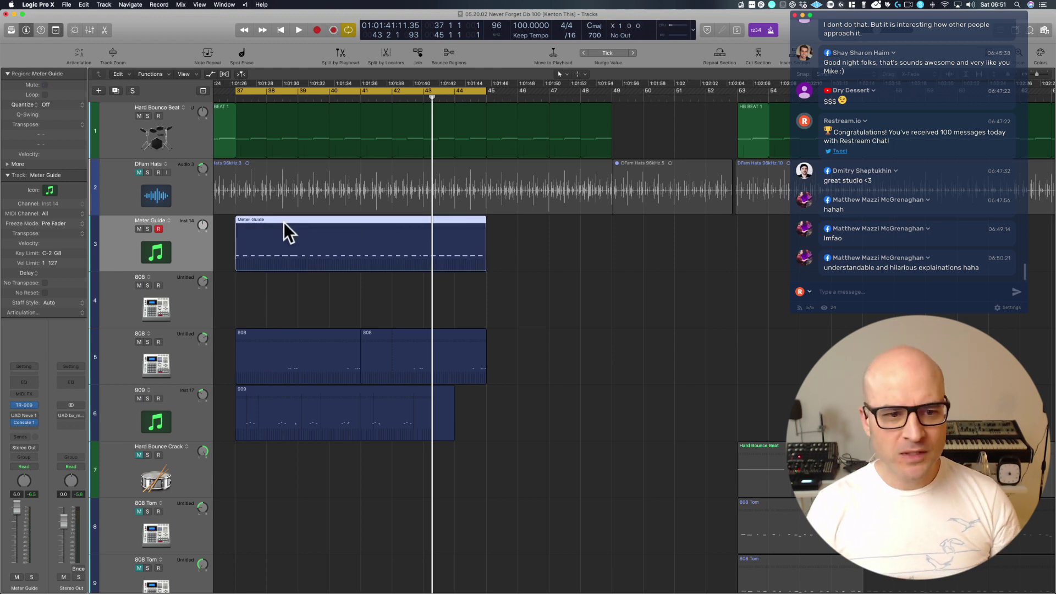
double_click(342, 262)
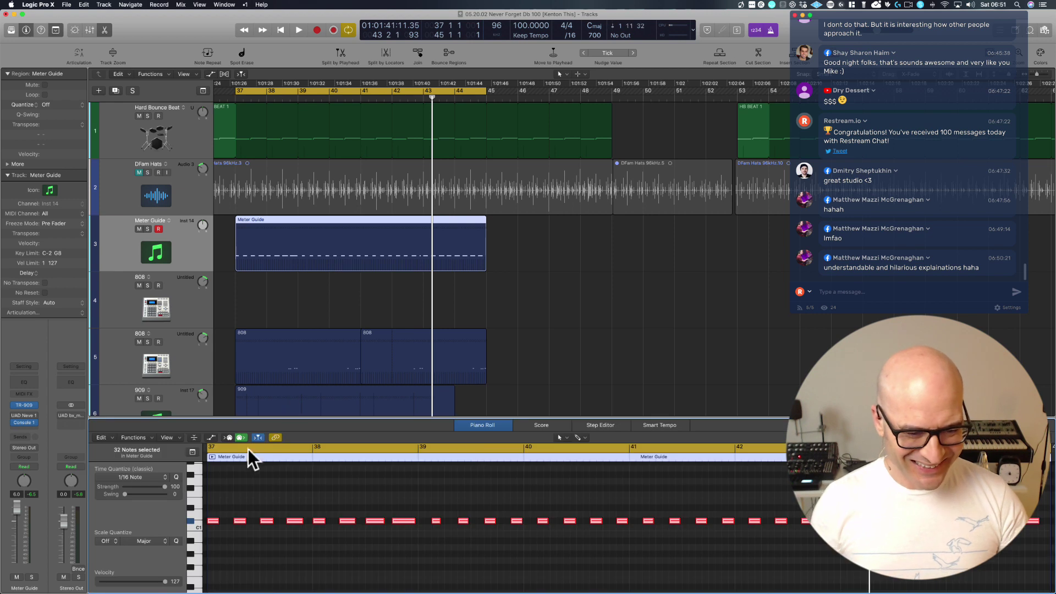
key(super+a)
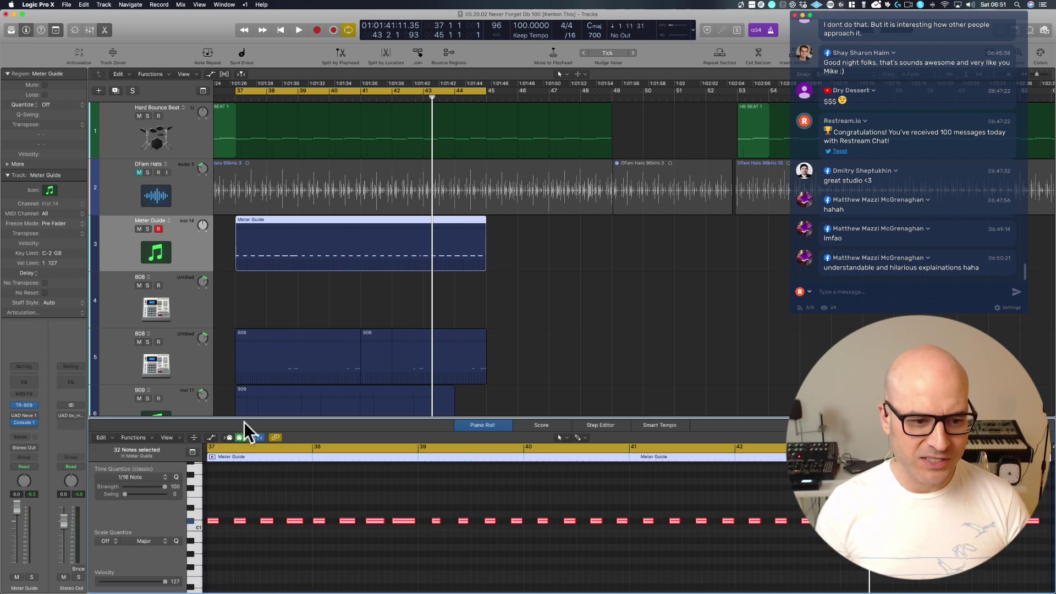
key(p)
click(340, 319)
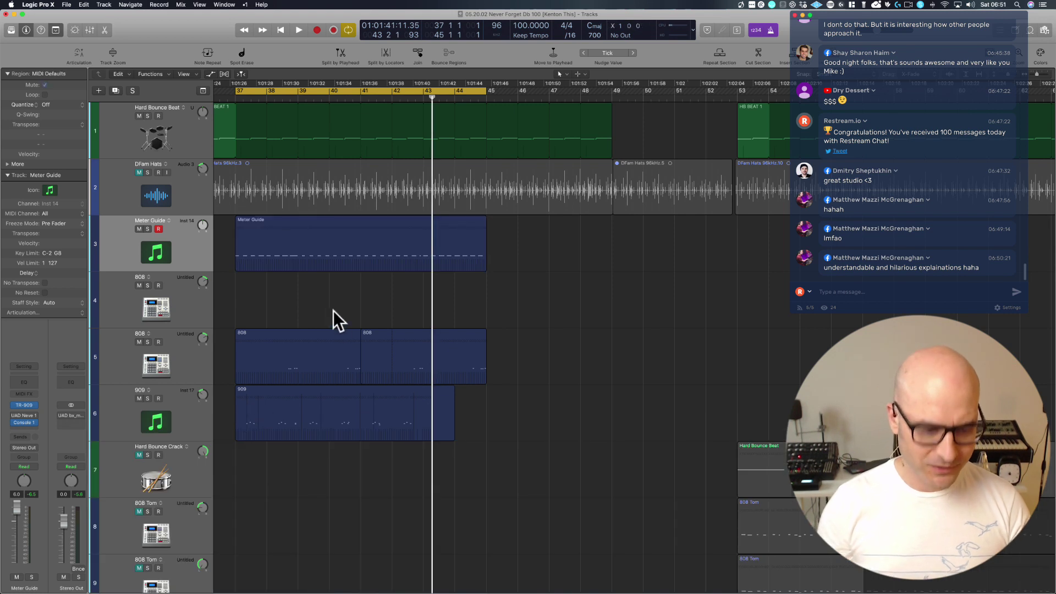
Lower the Meter Guide track's volume while playing back the section from bar 37, and check the balance.
key(space)
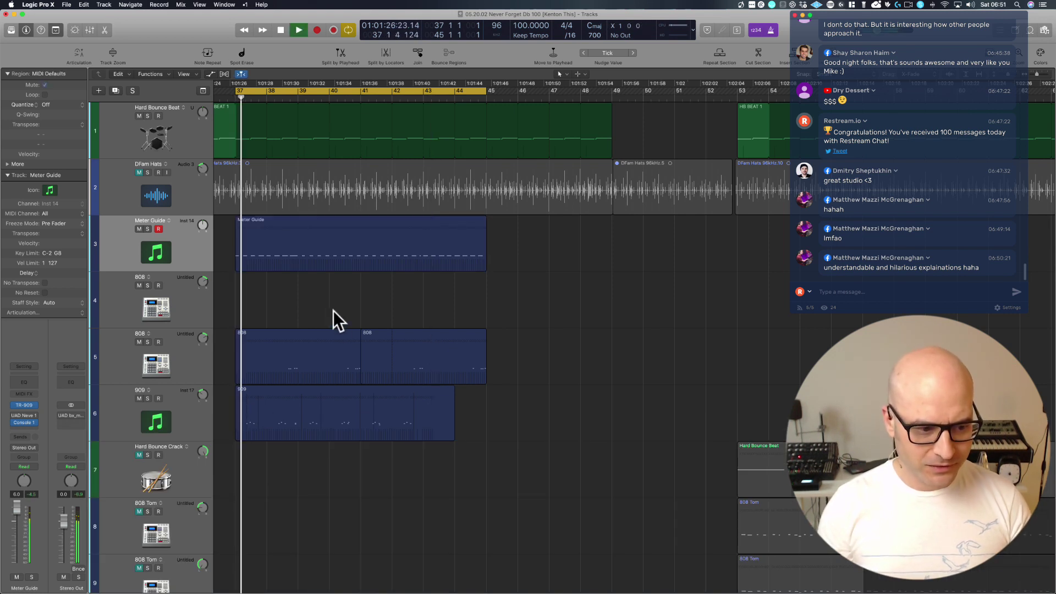
drag(12, 512, 20, 521)
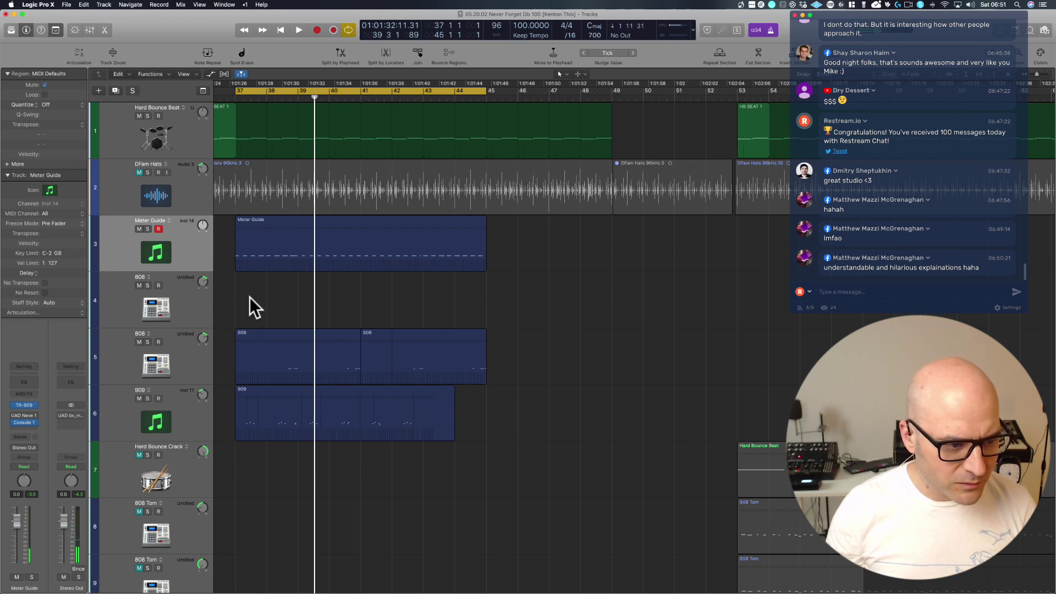
key(space)
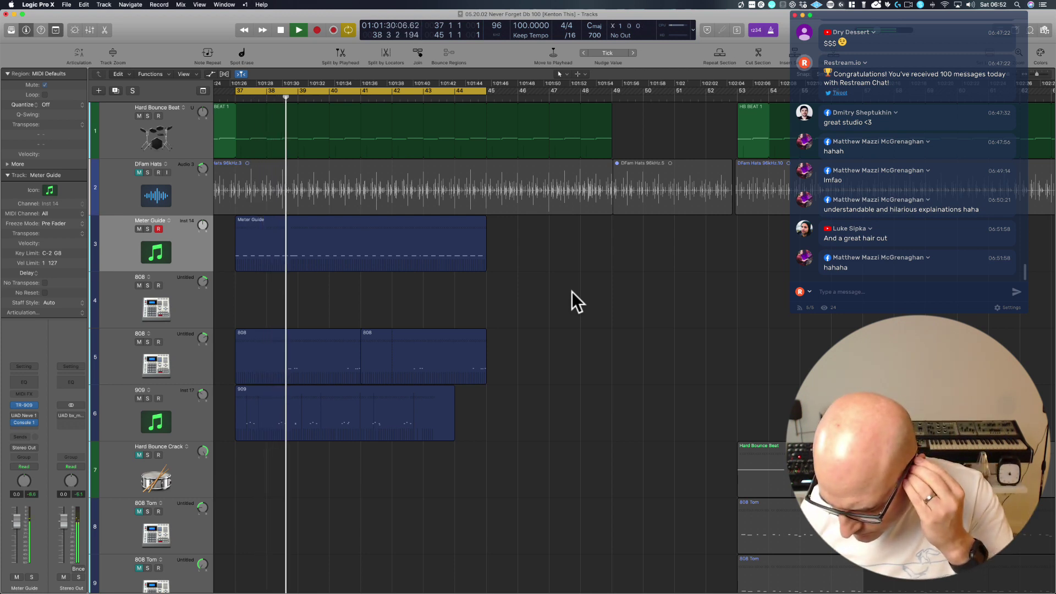
key(space)
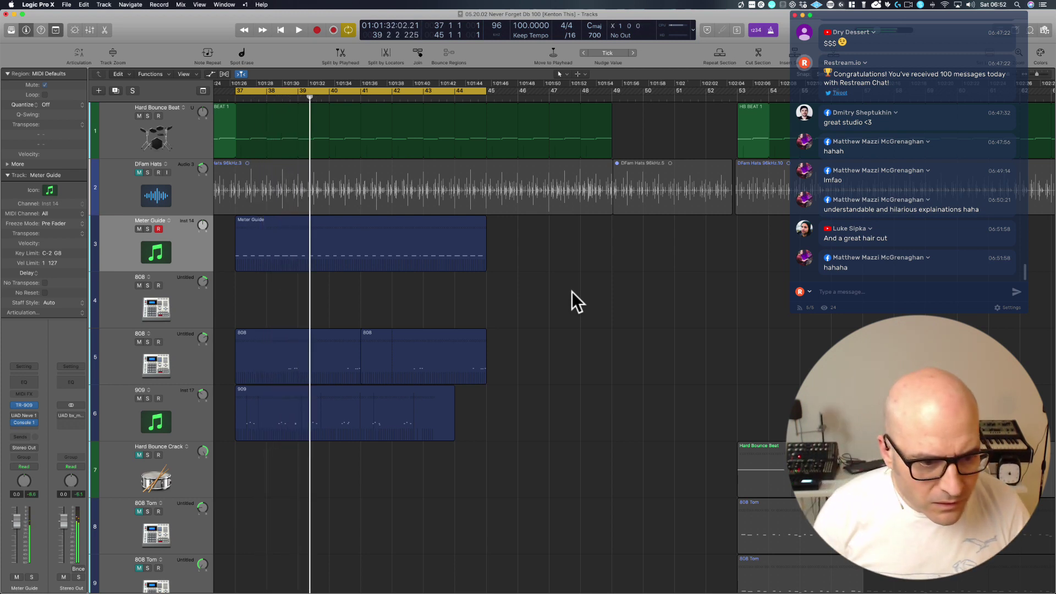
Try the Meter Guide region on the empty 808 track below and move it back to the Meter Guide track.
click(348, 391)
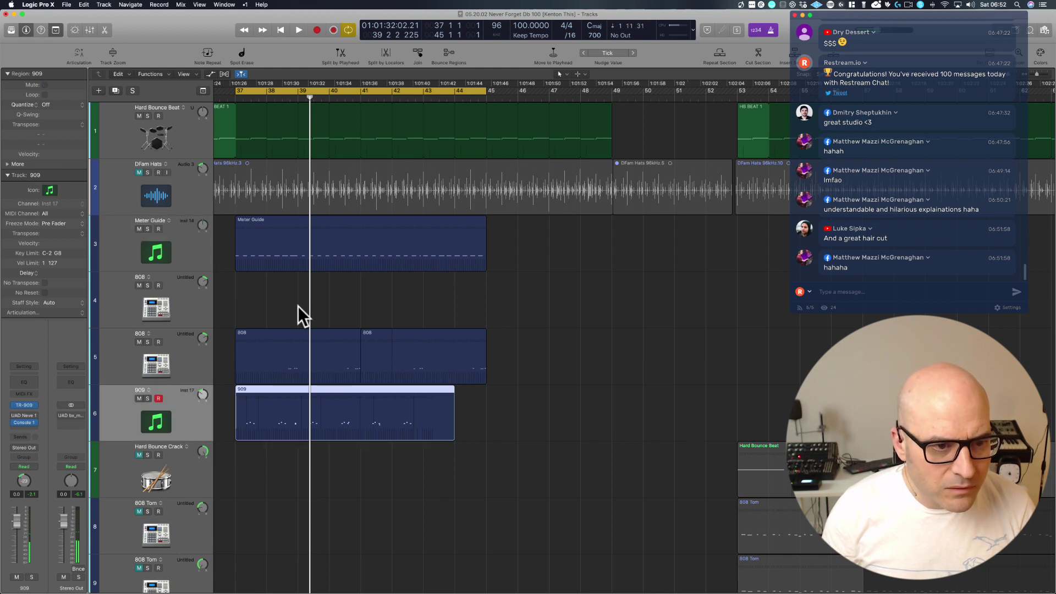
drag(284, 263, 284, 302)
click(229, 141)
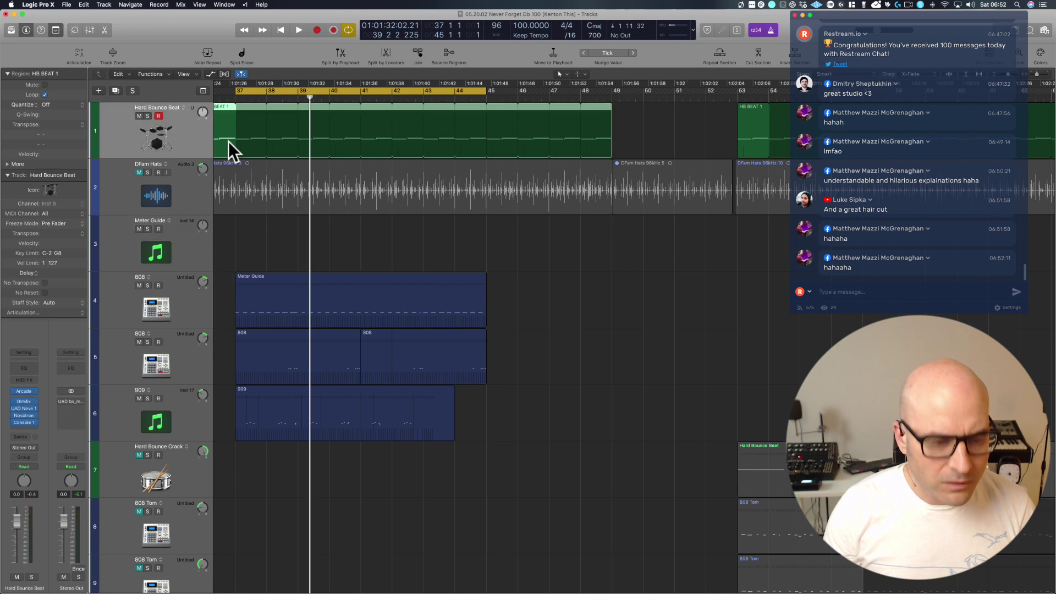
key(Delete)
key(super+z)
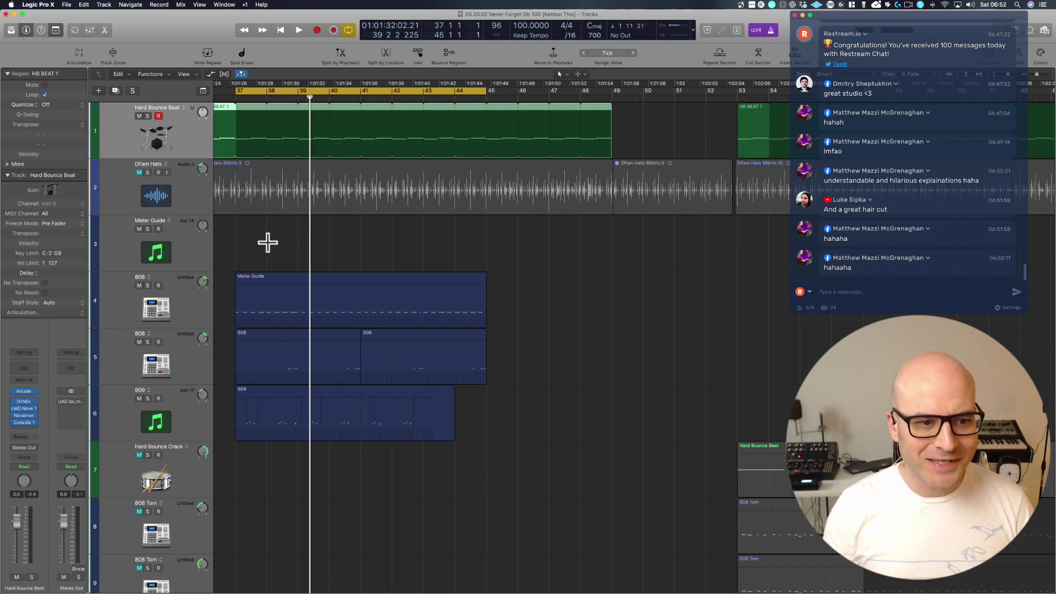
drag(275, 292, 276, 217)
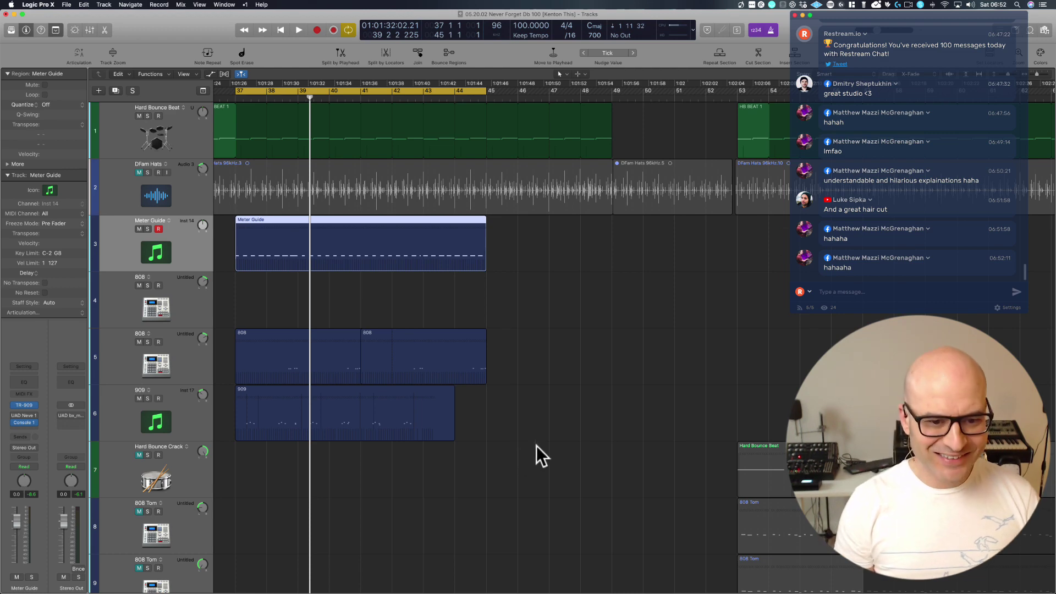
Examine the Meter Guide, 808 and 909 regions between bars 37 and 45 up close.
drag(500, 455, 204, 185)
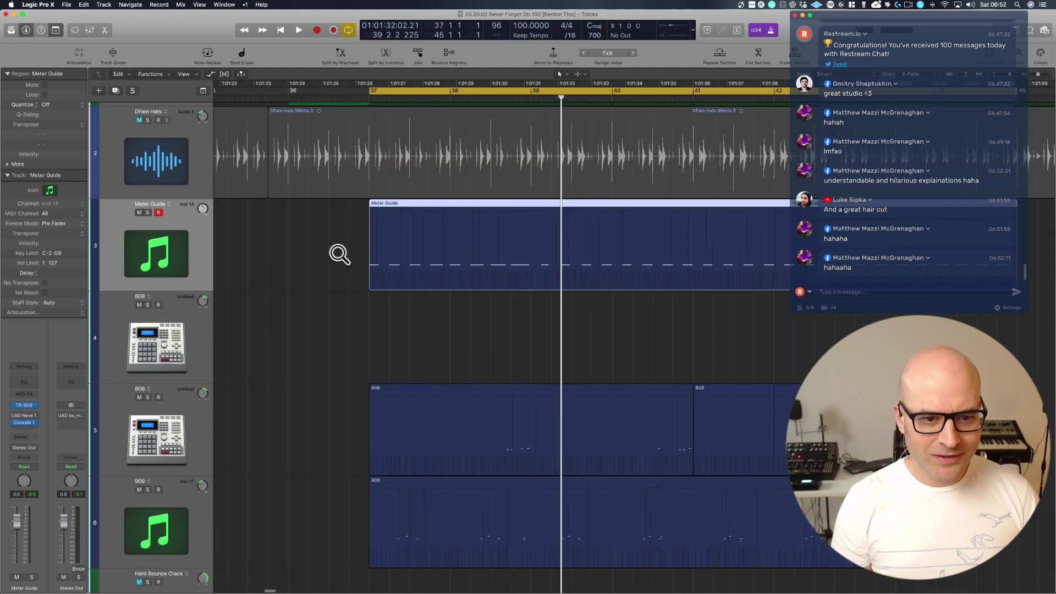
click(297, 309)
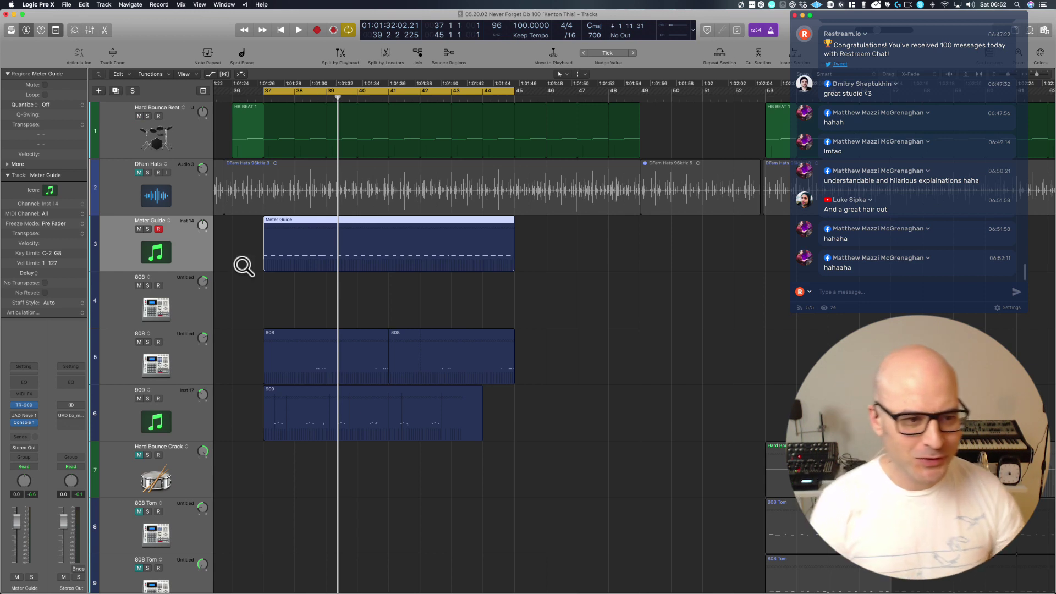
click(247, 233)
click(341, 236)
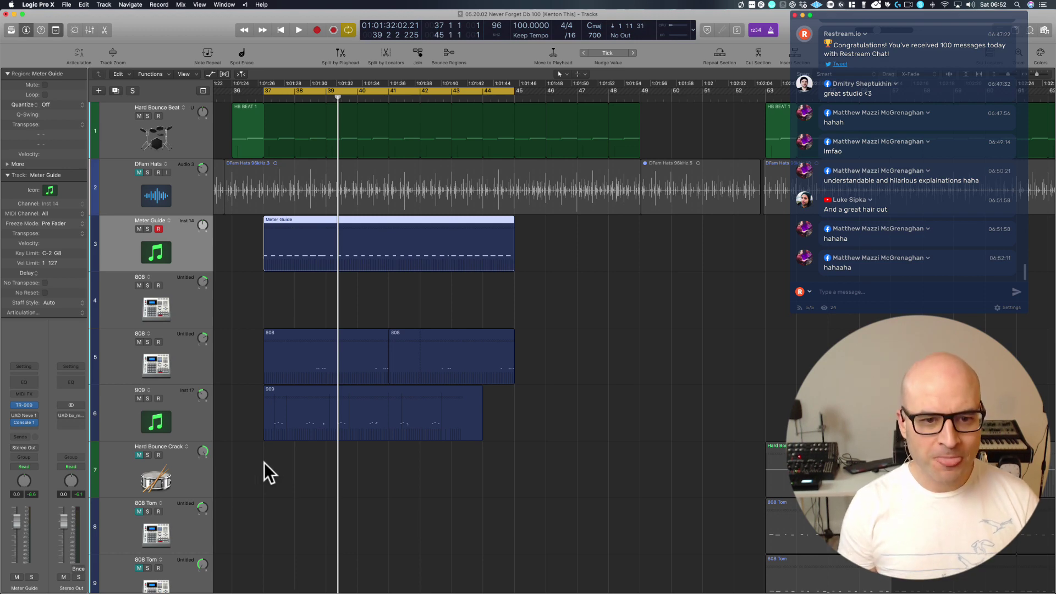
drag(253, 457, 698, 99)
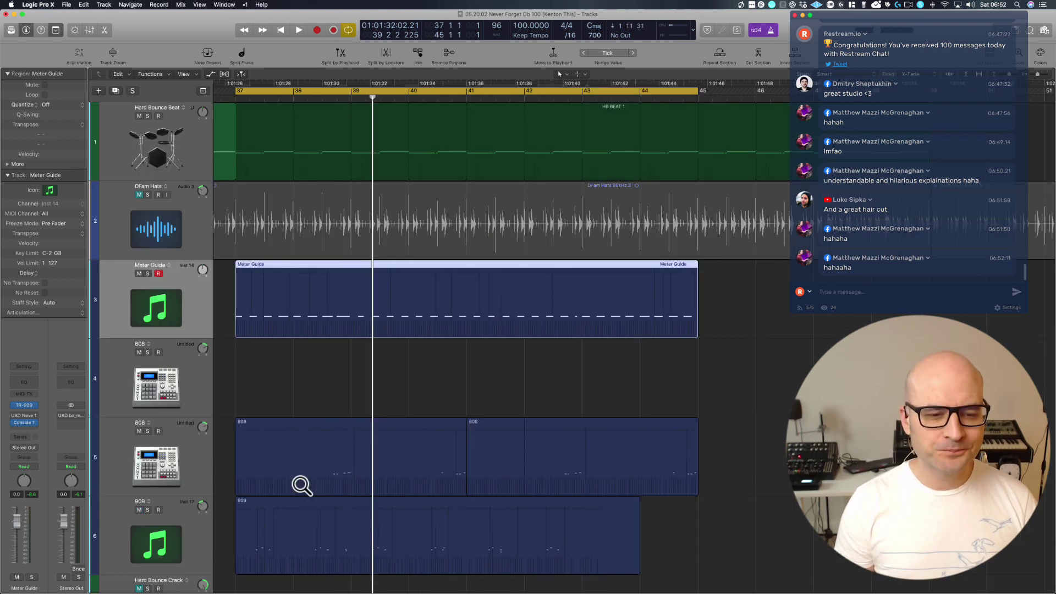
click(310, 378)
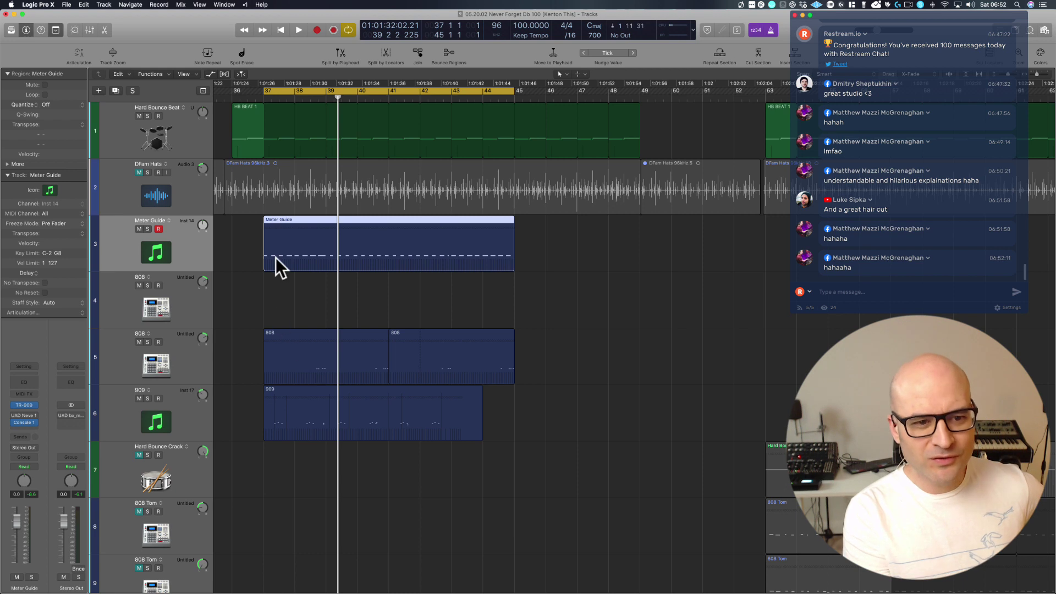
drag(246, 251, 566, 248)
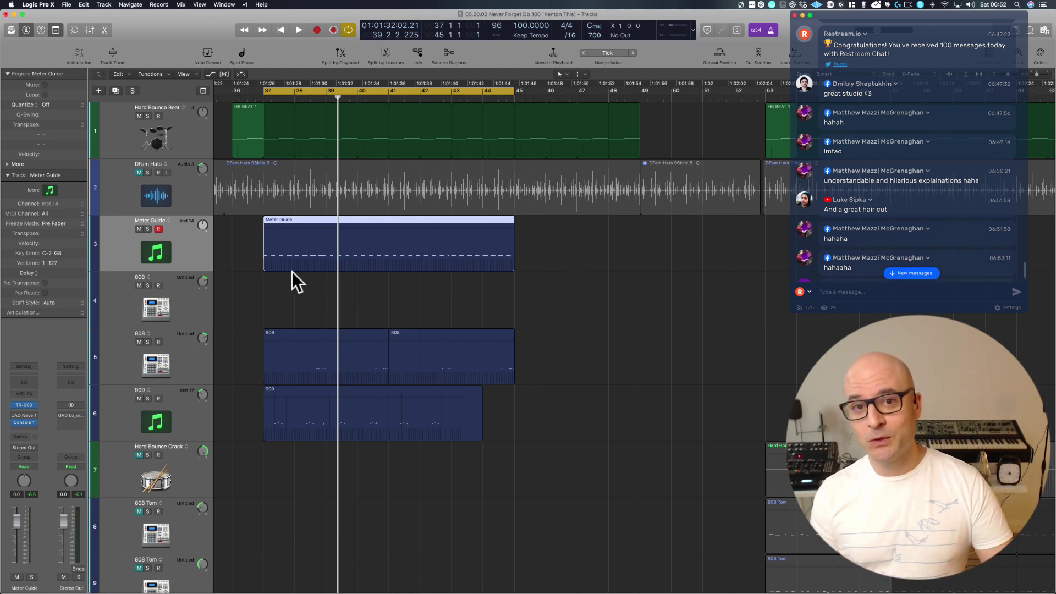
Examine the Meter Guide region's notes in the Piano Roll, close the editor and play the looped section from bar 37.
click(911, 273)
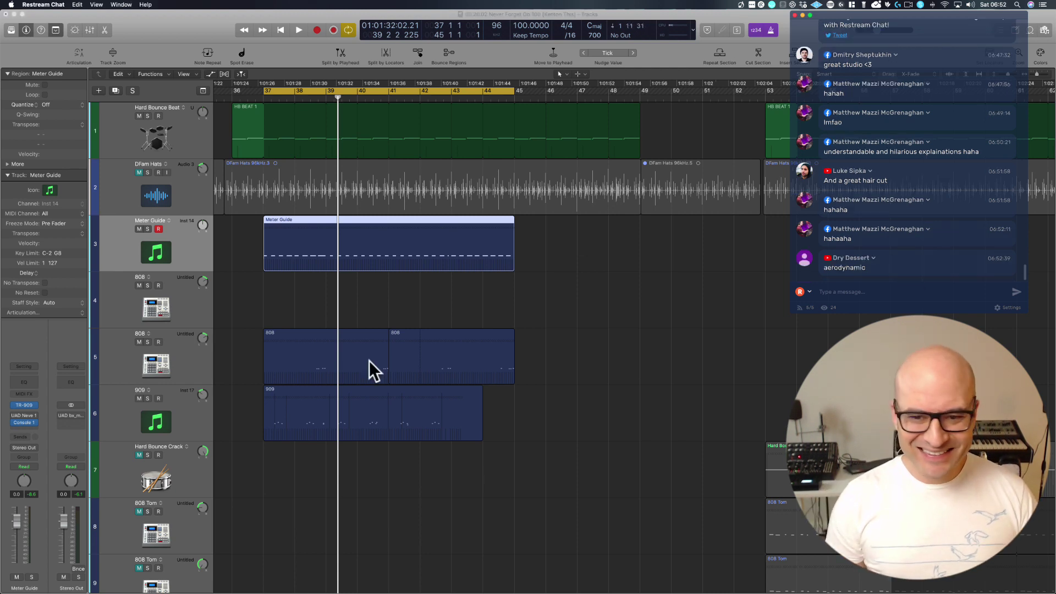
double_click(318, 254)
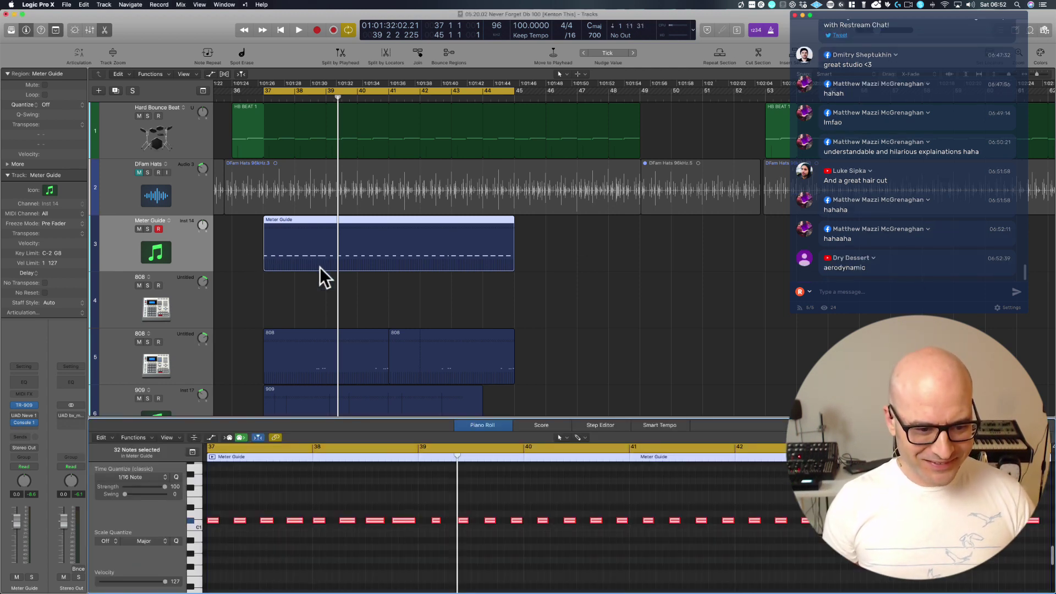
click(309, 480)
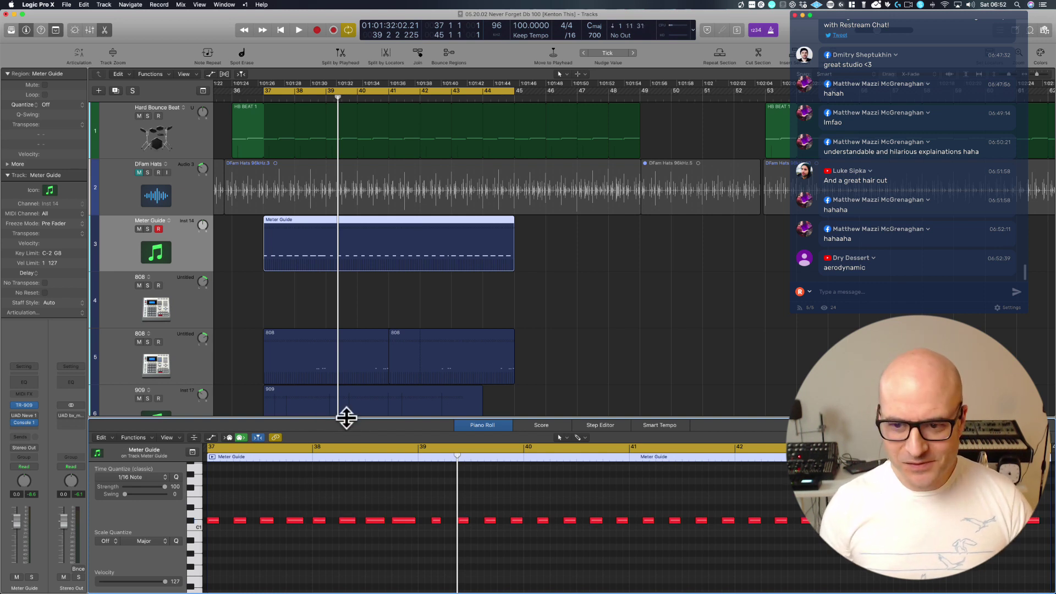
key(e)
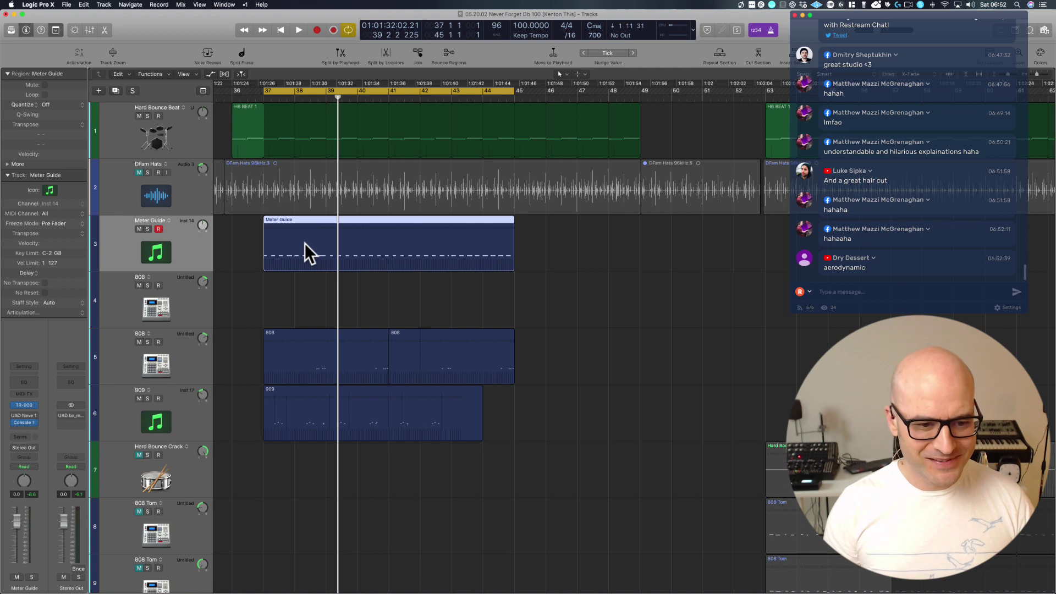
key(space)
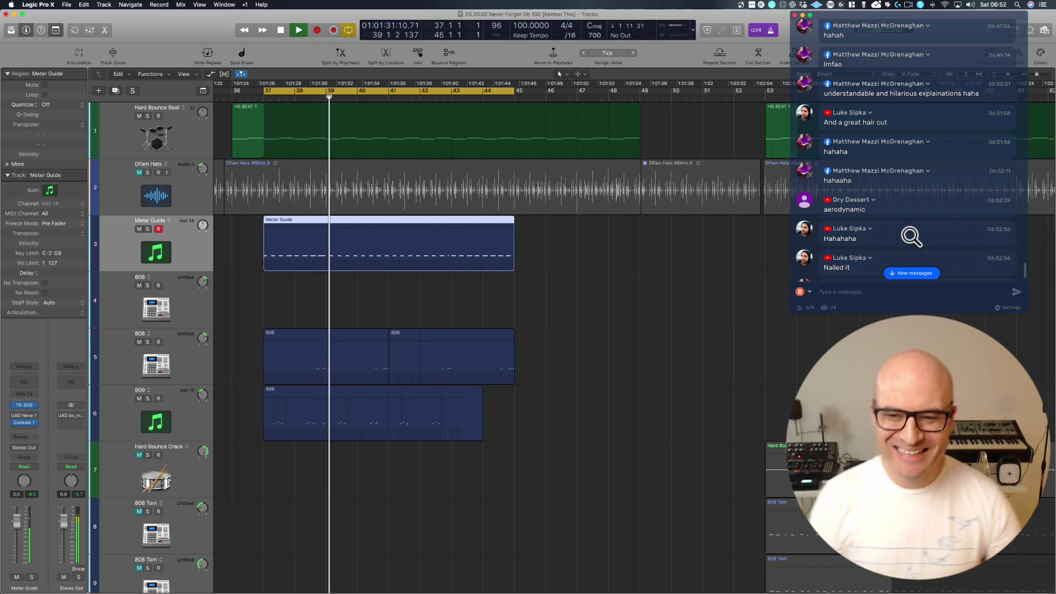
scroll(911, 236, down, 2)
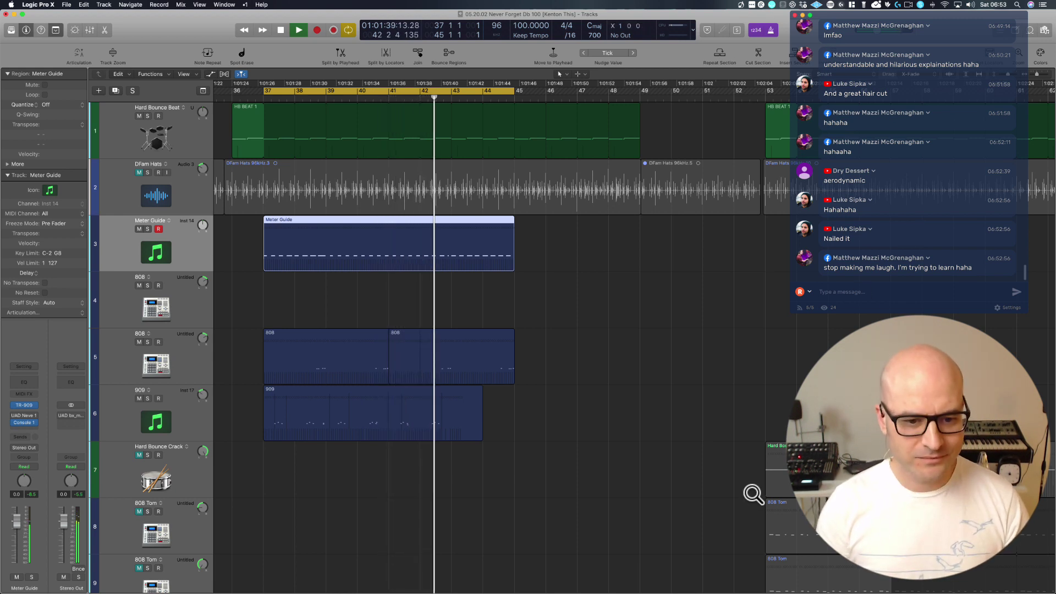
key(space)
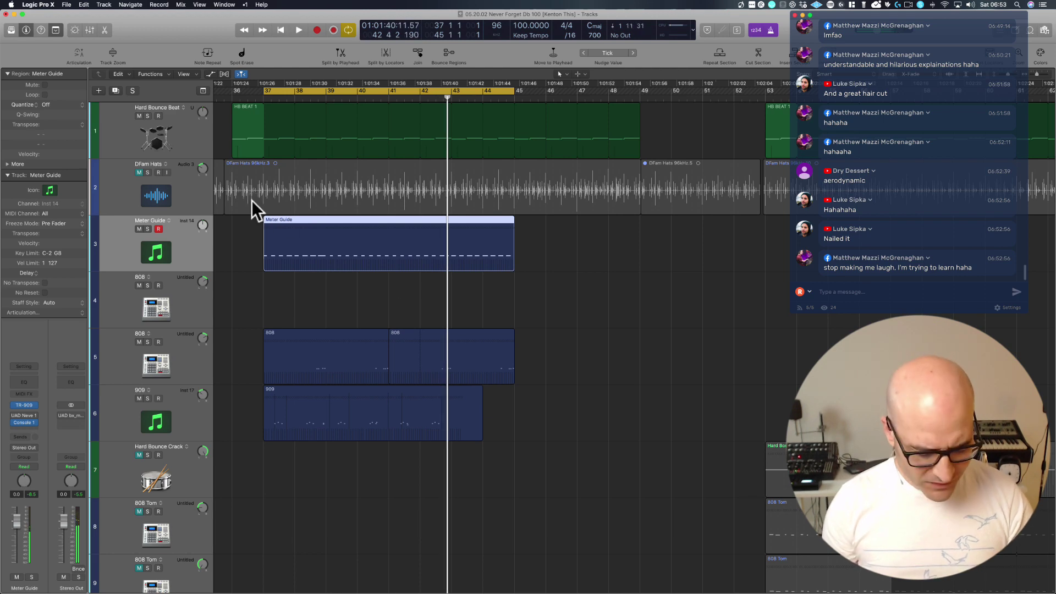
Mute the Meter Guide track and its region at bars 37–45, checking the looped section in playback.
key(z)
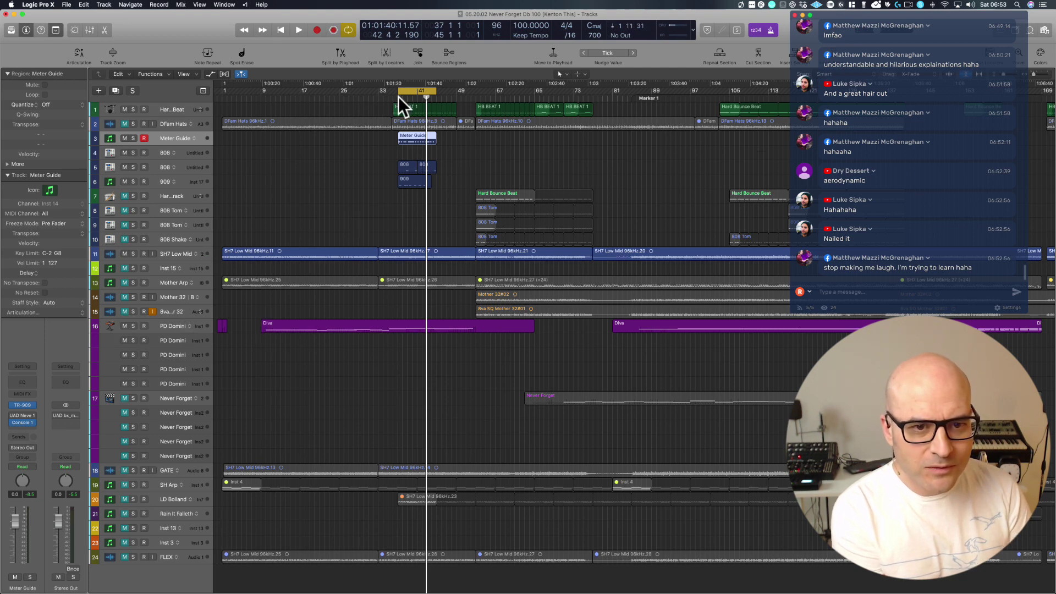
click(124, 138)
key(space)
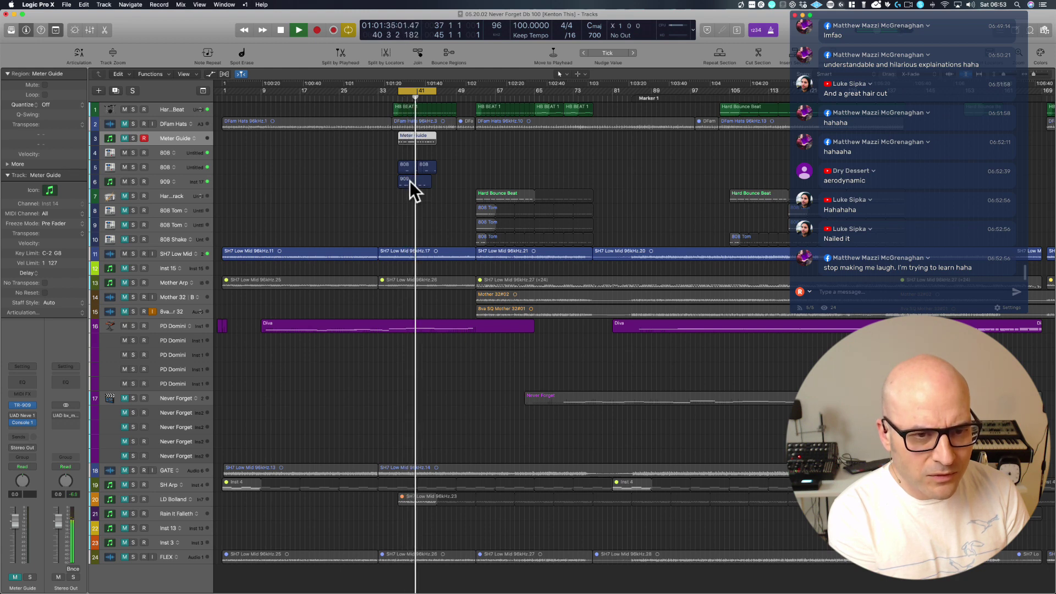
key(space)
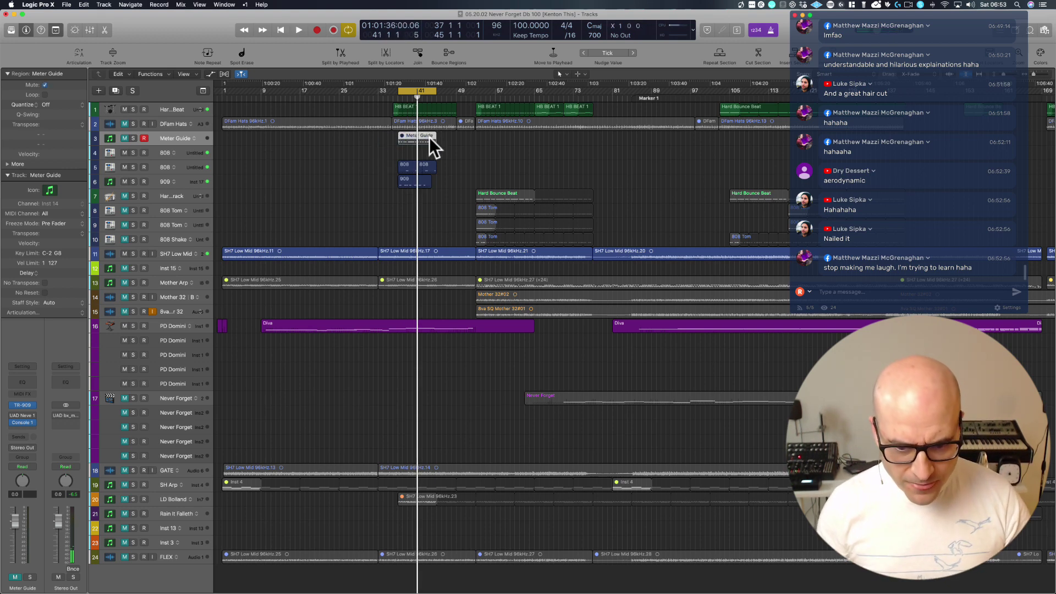
key(ctrl+m)
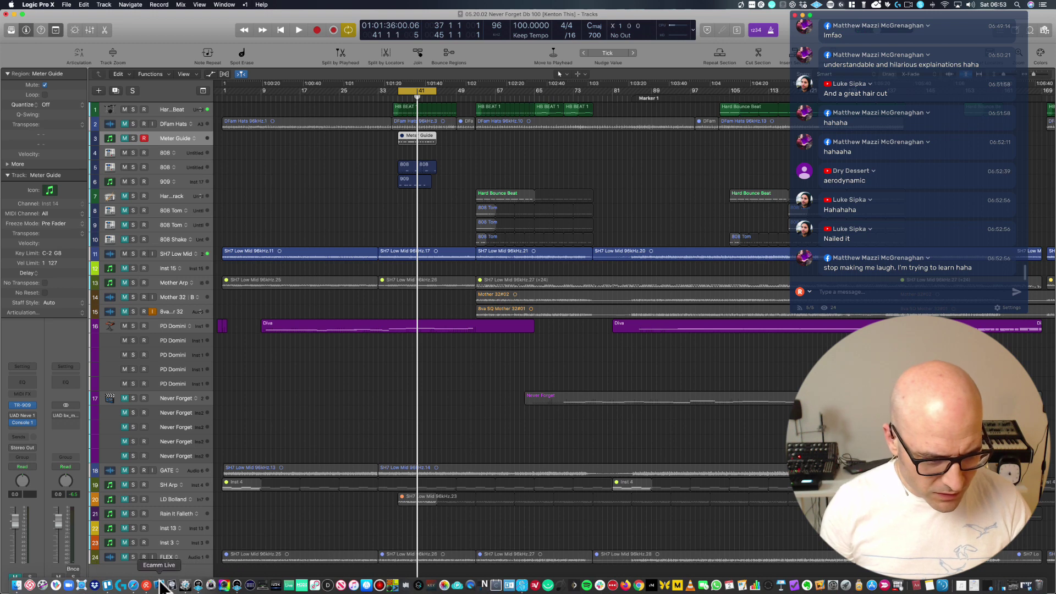
Switch to the Console mixer, move its window clear of the chat to check the channels, and put it away.
click(197, 585)
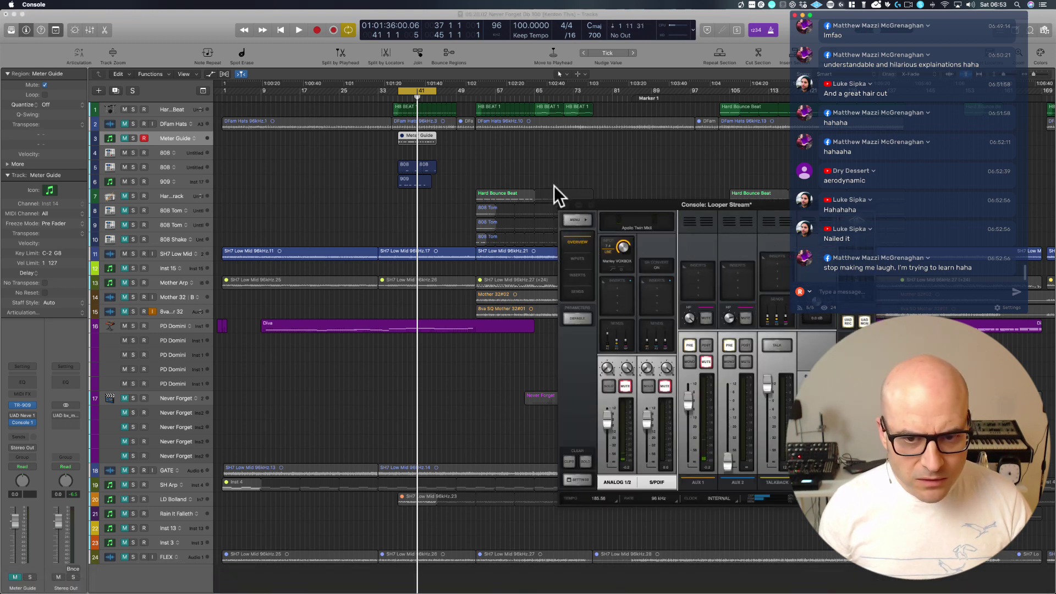
drag(608, 212, 115, 163)
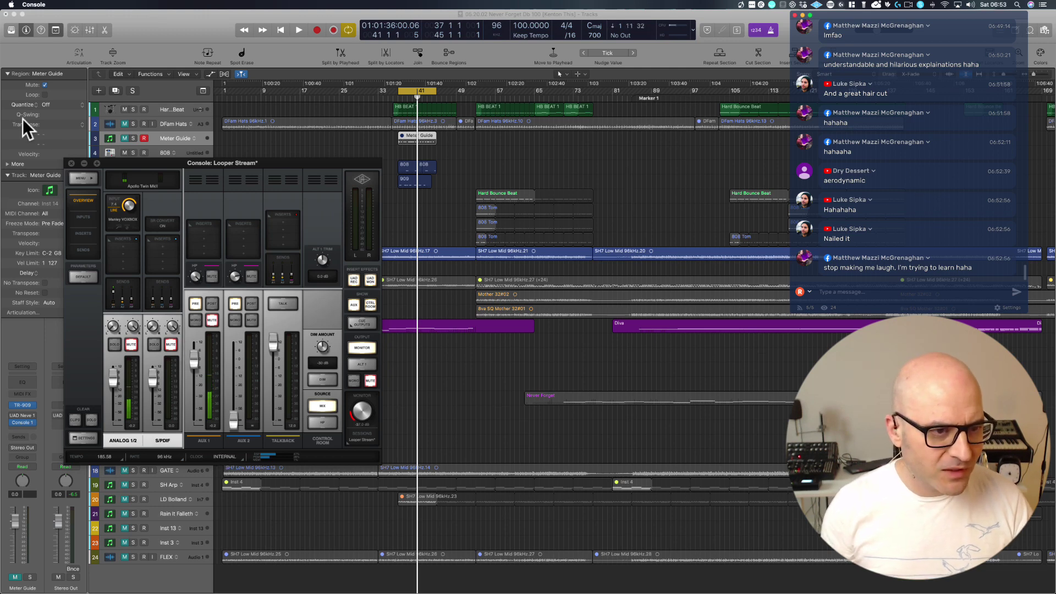
click(84, 163)
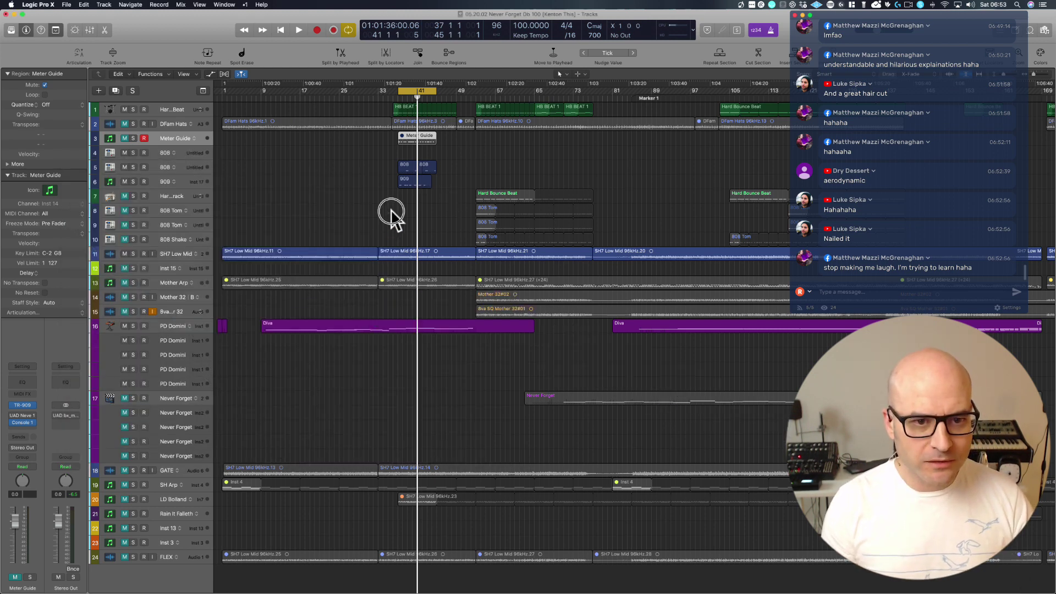
Open the 909 region in the Piano Roll and delete the two stray notes just before bar 39.
drag(388, 214, 490, 82)
key(z)
double_click(415, 410)
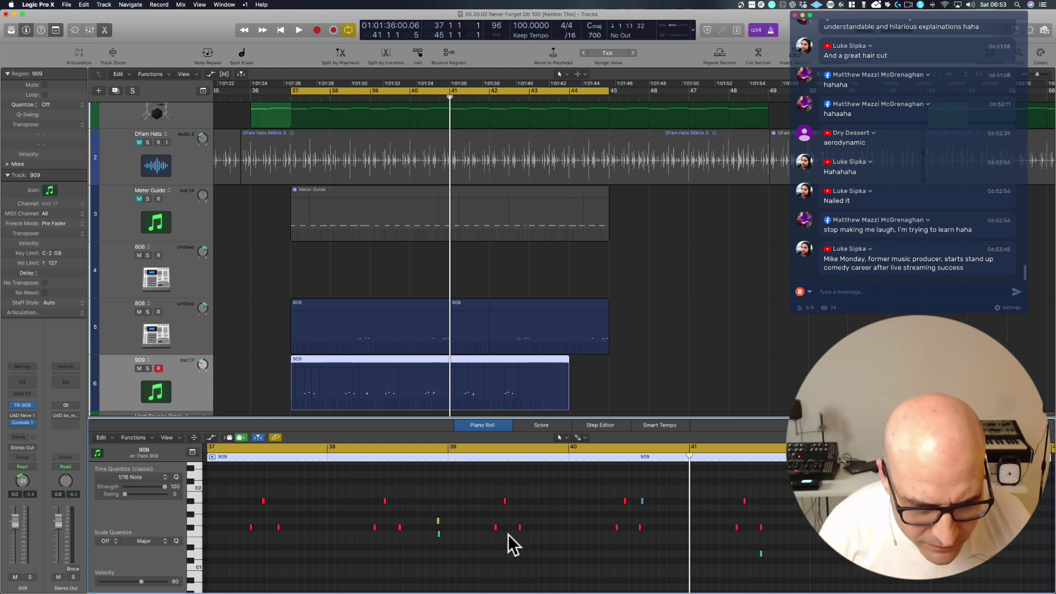
click(438, 533)
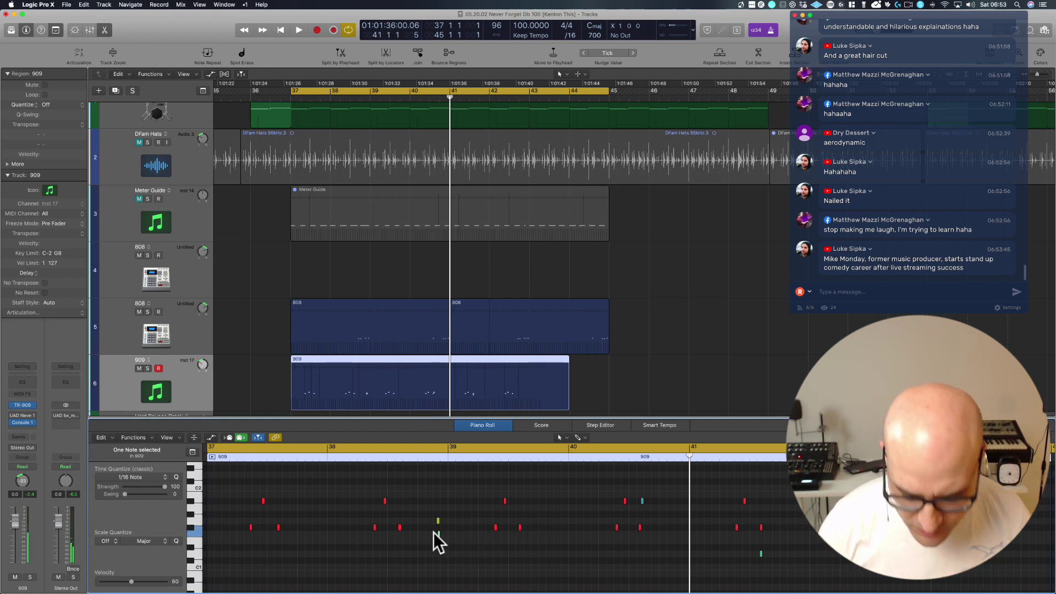
key(Delete)
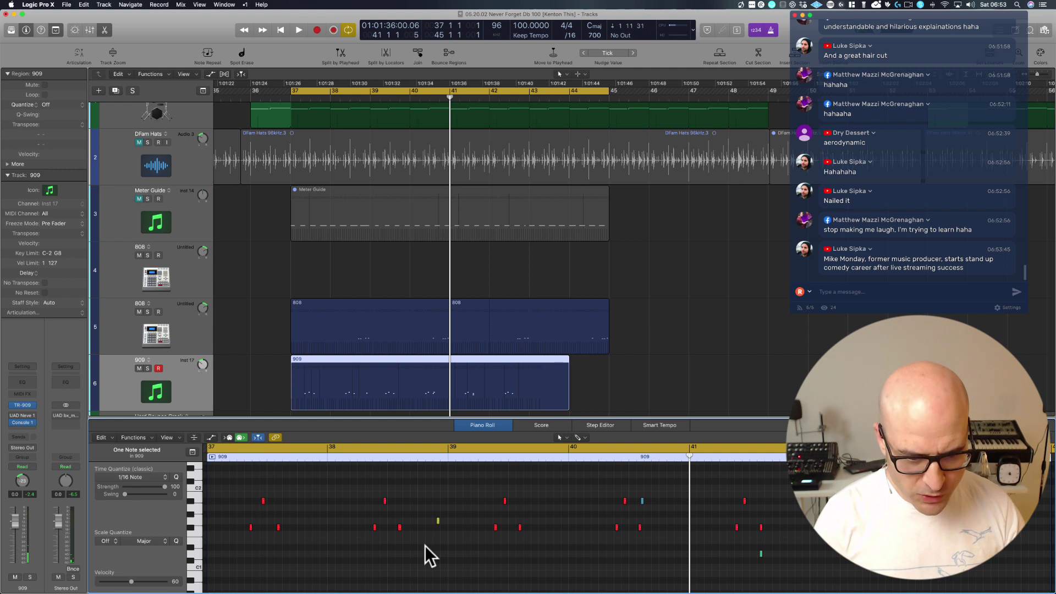
key(z)
click(378, 531)
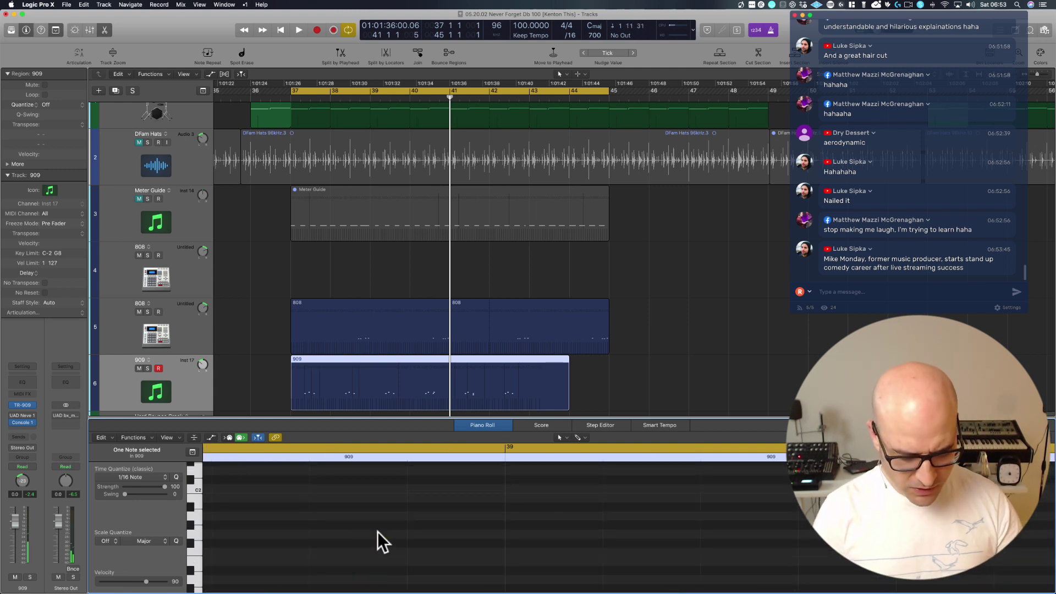
ctrl+alt+click(378, 532)
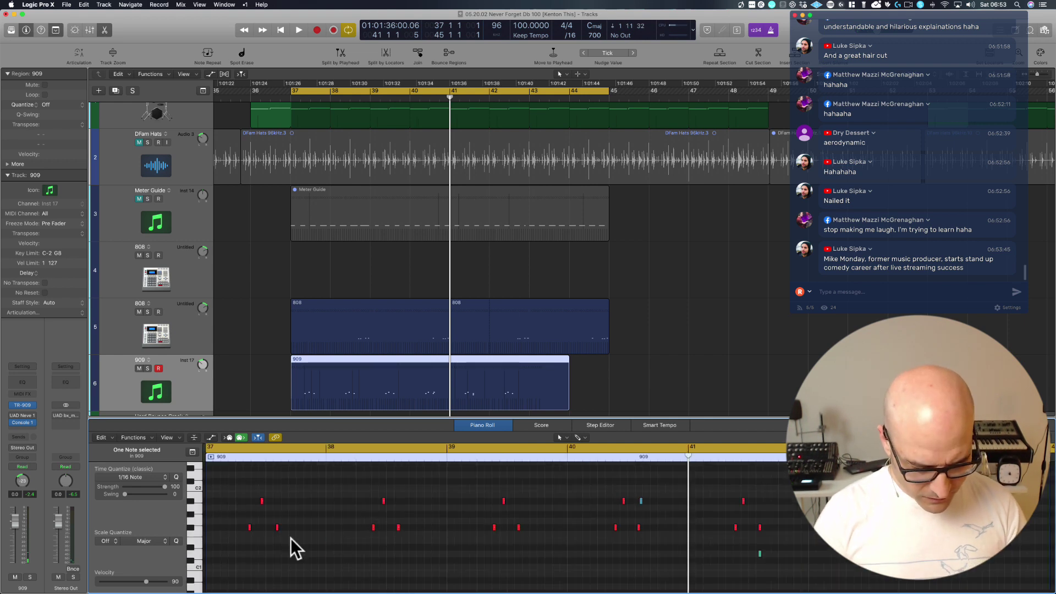
Quantize all notes of the 909 region to 1/16 Swing C and play back bar 37 to hear the timing.
key(super+a)
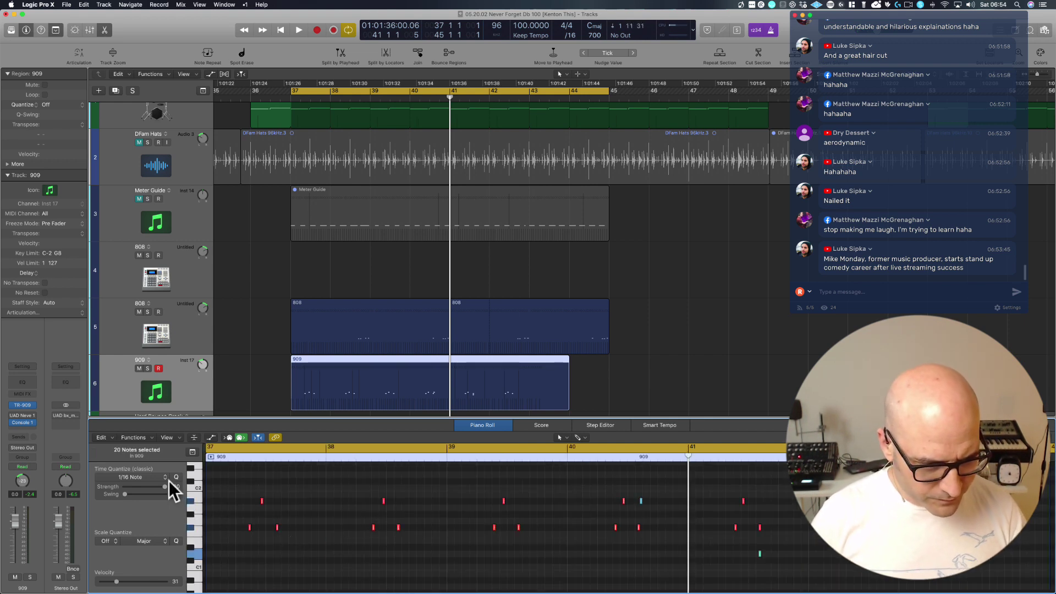
click(150, 476)
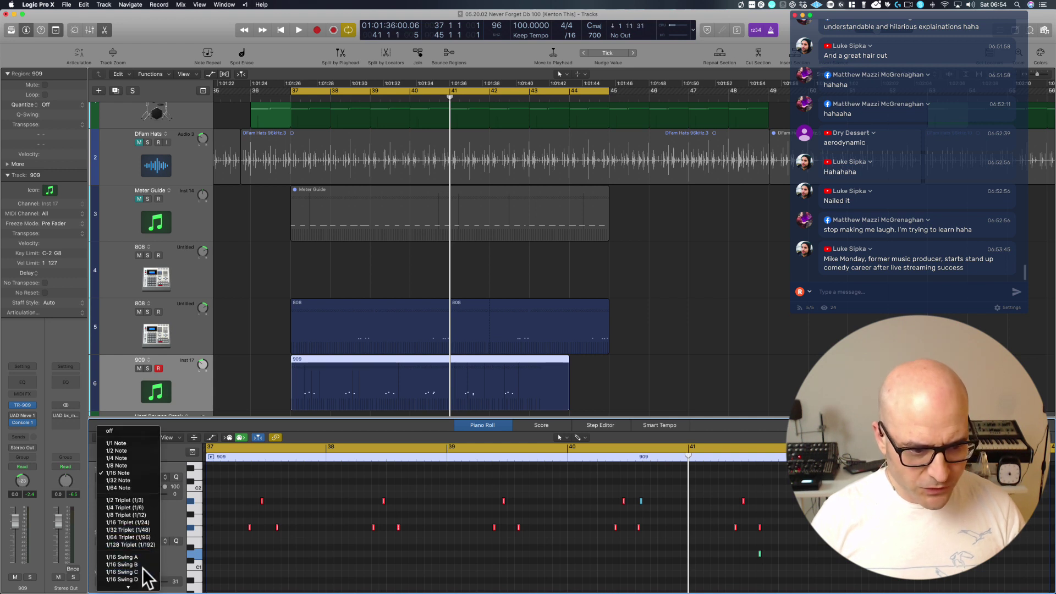
click(144, 572)
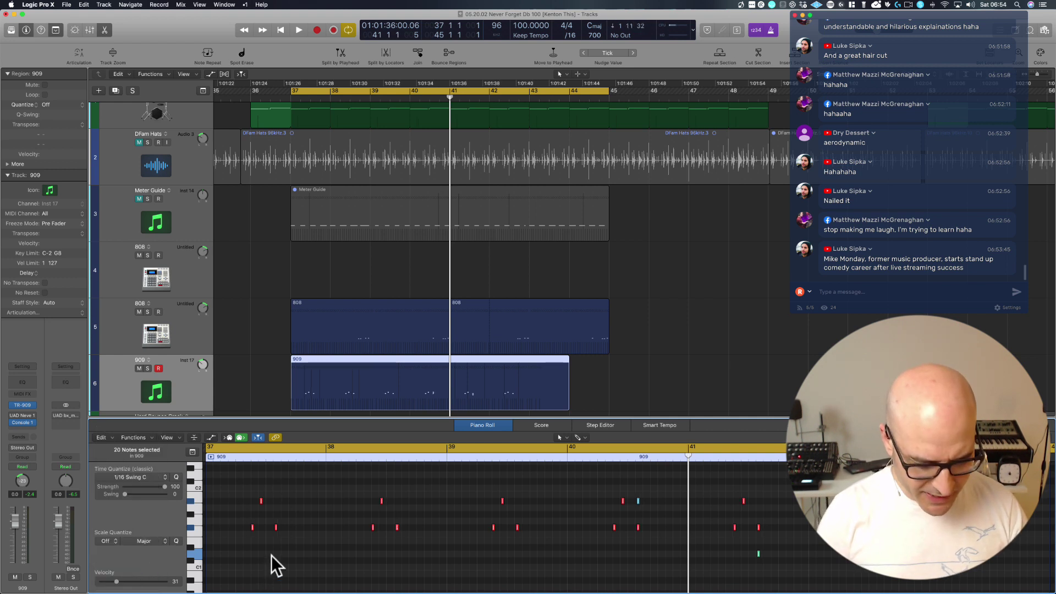
scroll(338, 556, up, 5)
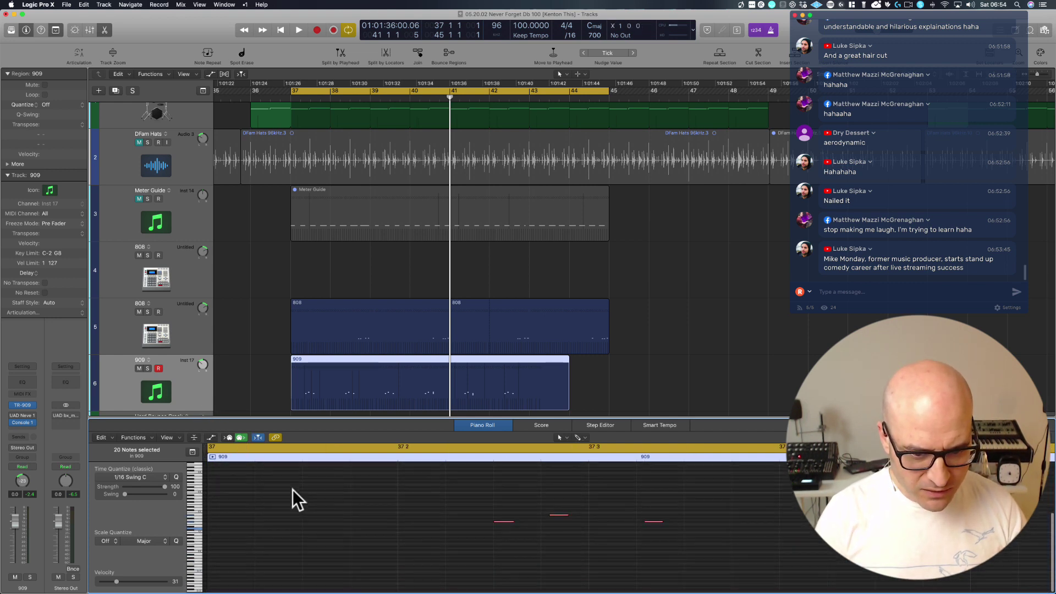
scroll(292, 489, right, 5)
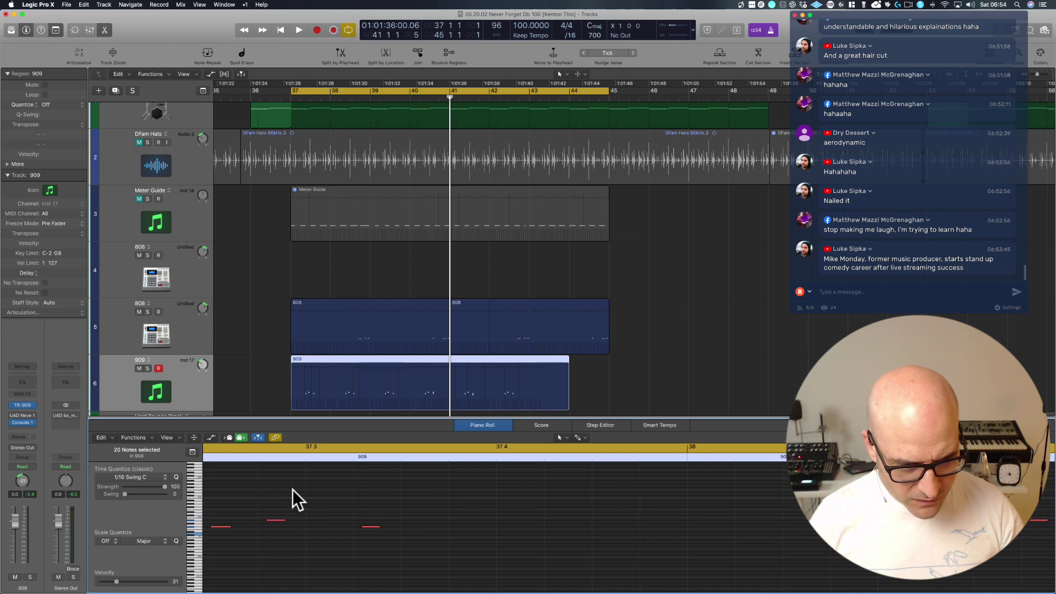
scroll(293, 489, left, 3)
key(shift+space)
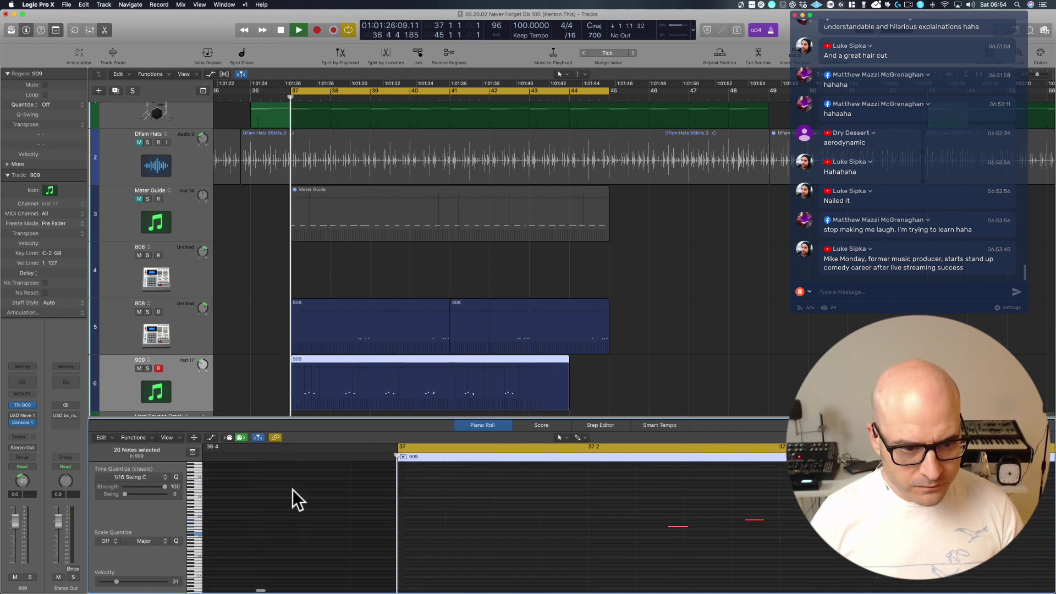
key(space)
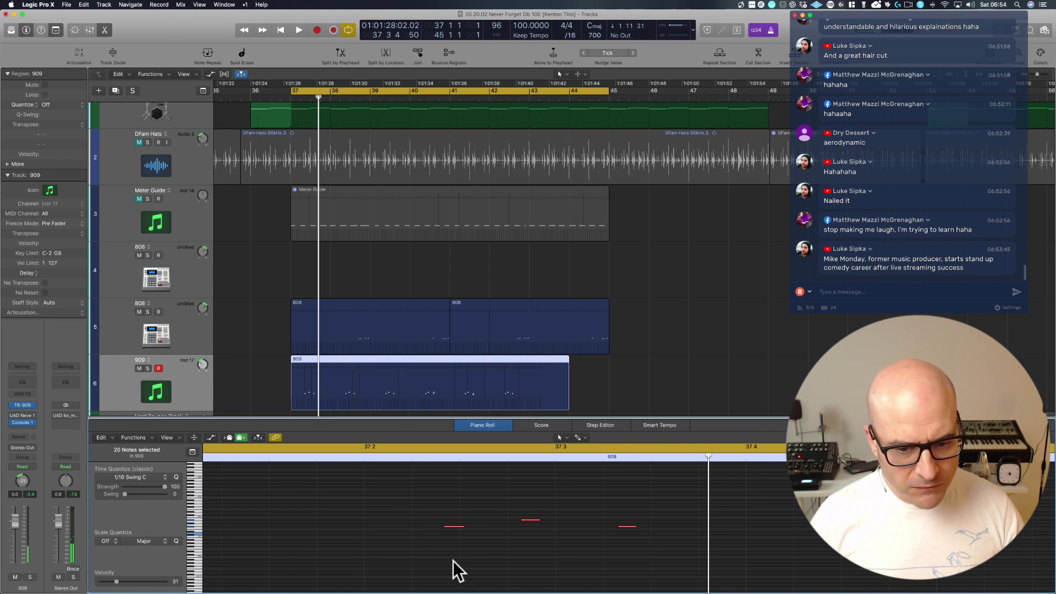
Raise the 909 track's volume to 6.0 dB and replay the notes in bar 37.
scroll(385, 548, right, 1)
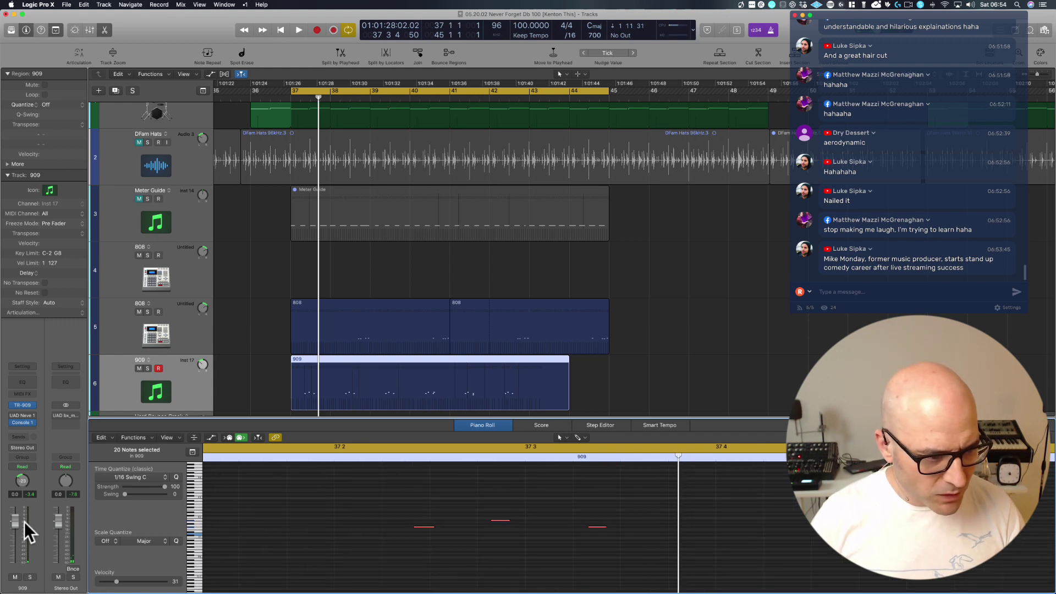
drag(17, 522, 14, 354)
key(space)
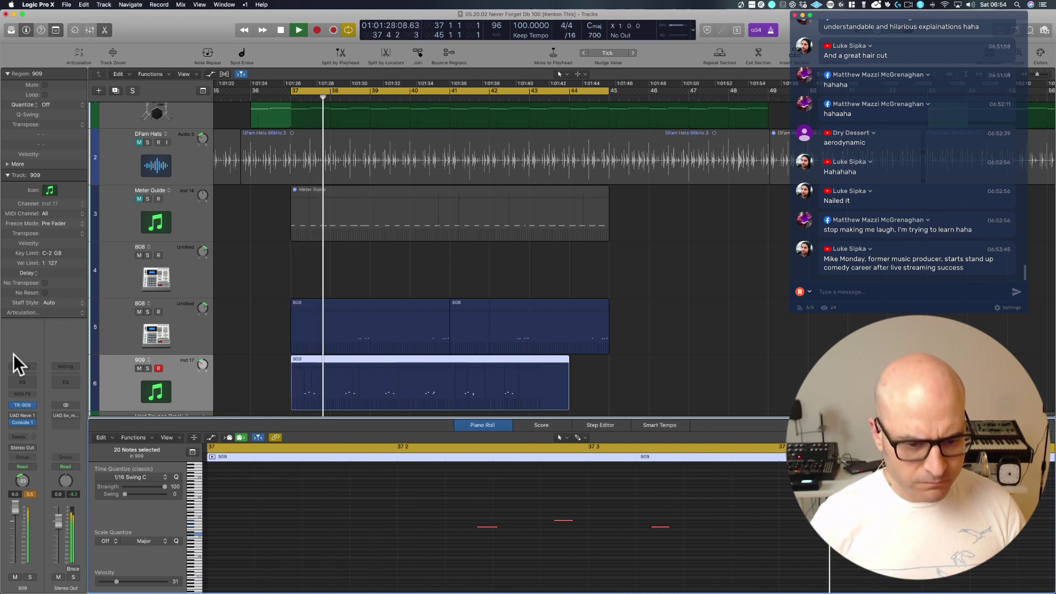
key(space)
key(space)
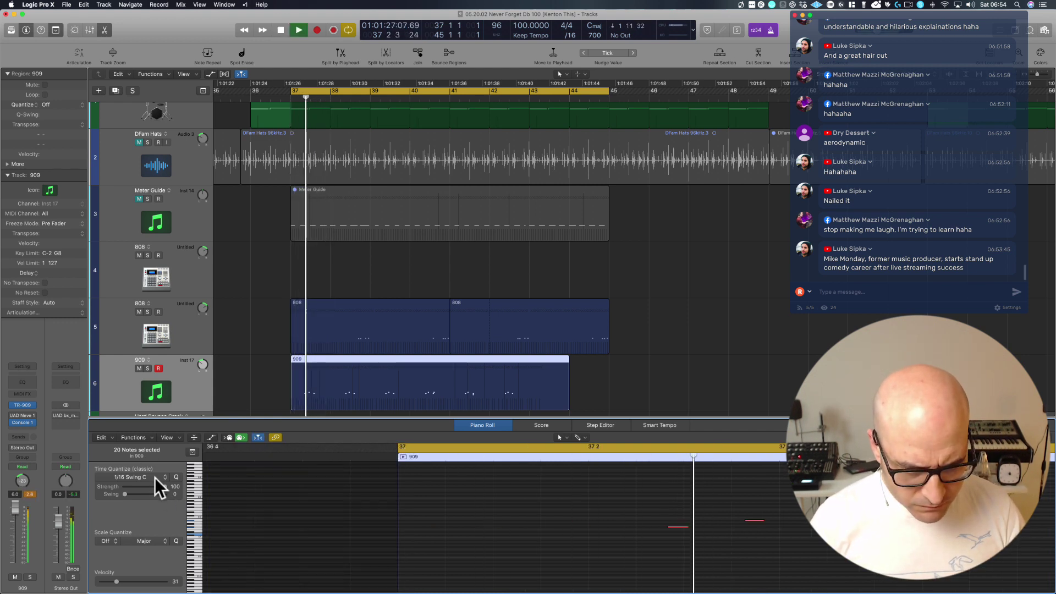
key(space)
Move the first 909 note between 37 2 and 37 3 slightly earlier in the Piano Roll.
scroll(491, 582, right, 5)
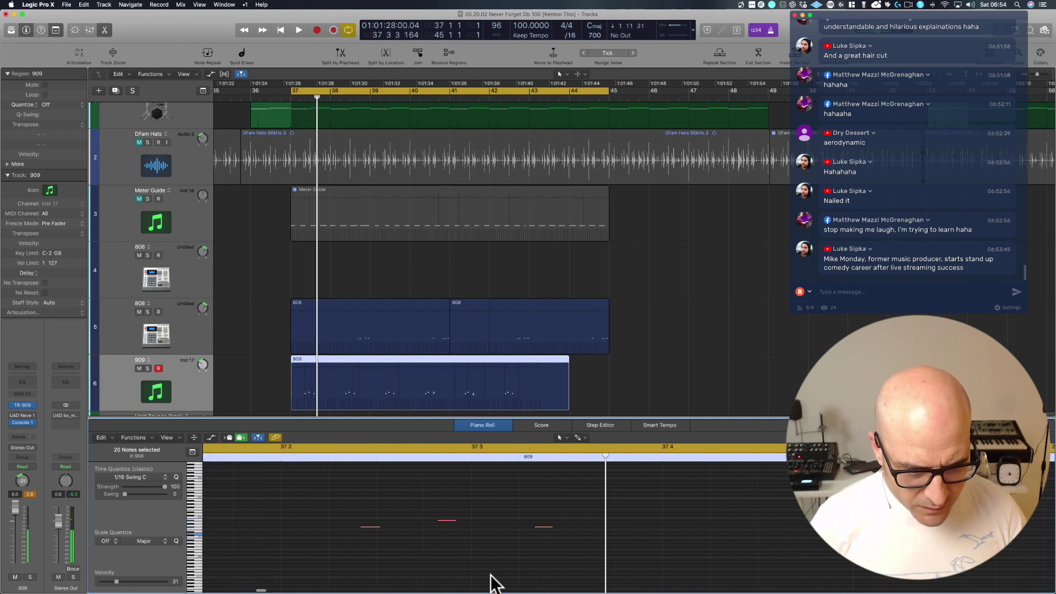
click(356, 531)
click(365, 526)
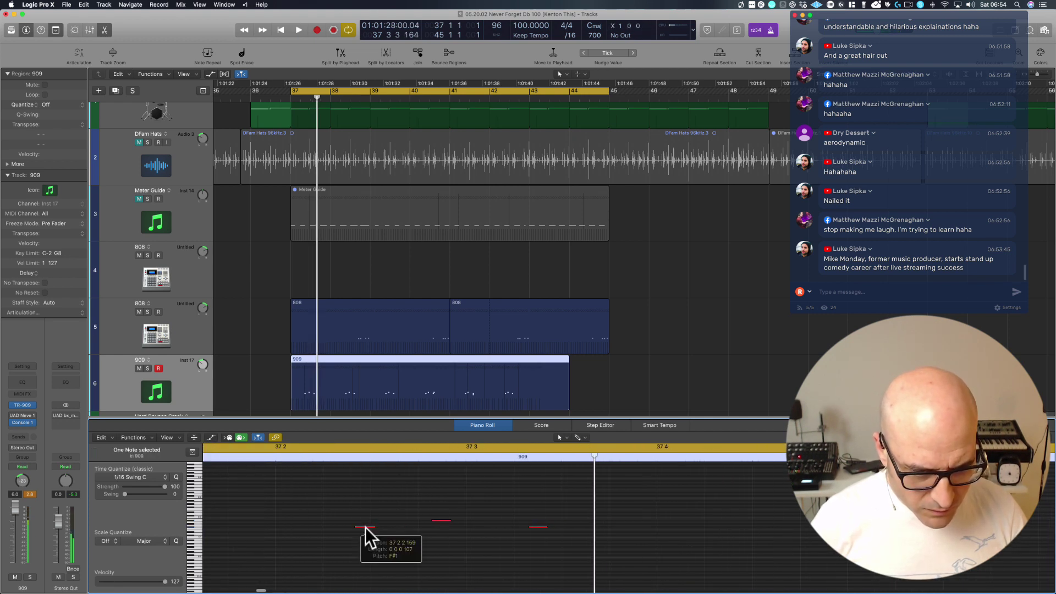
key(Delete)
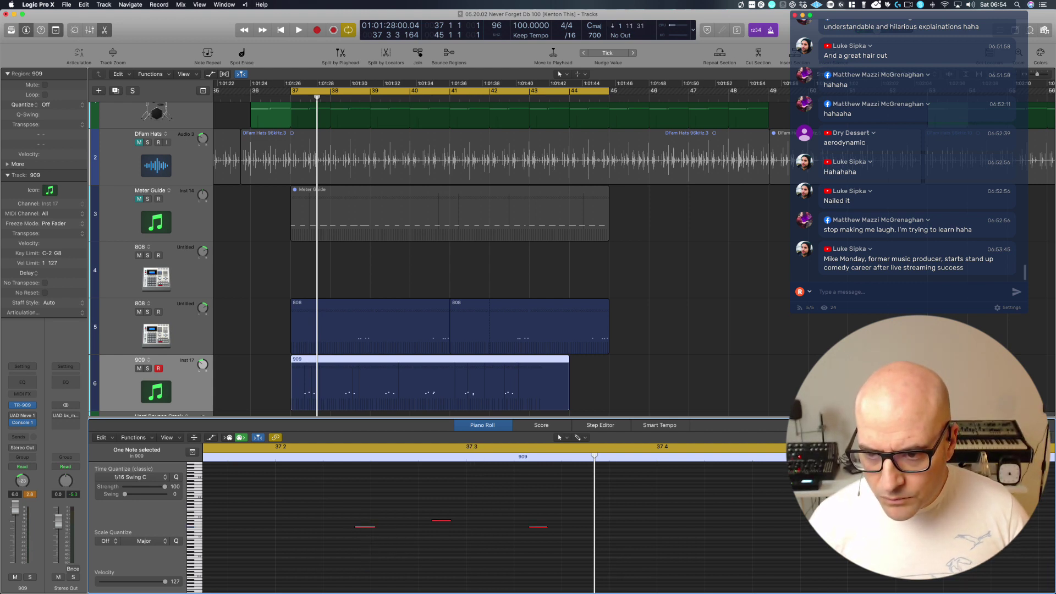
key(super+Down)
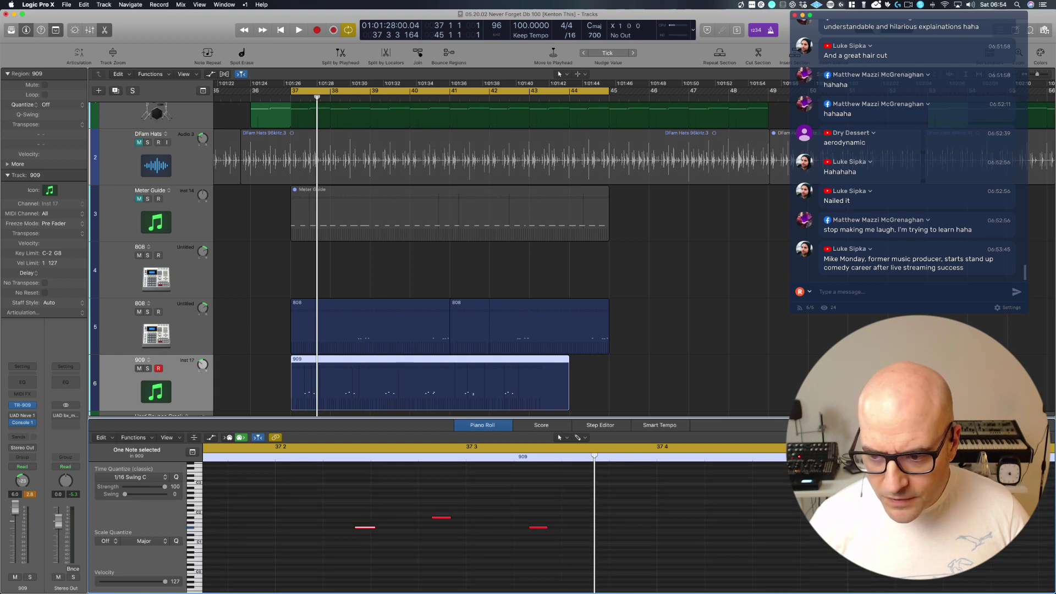
key(super+Down)
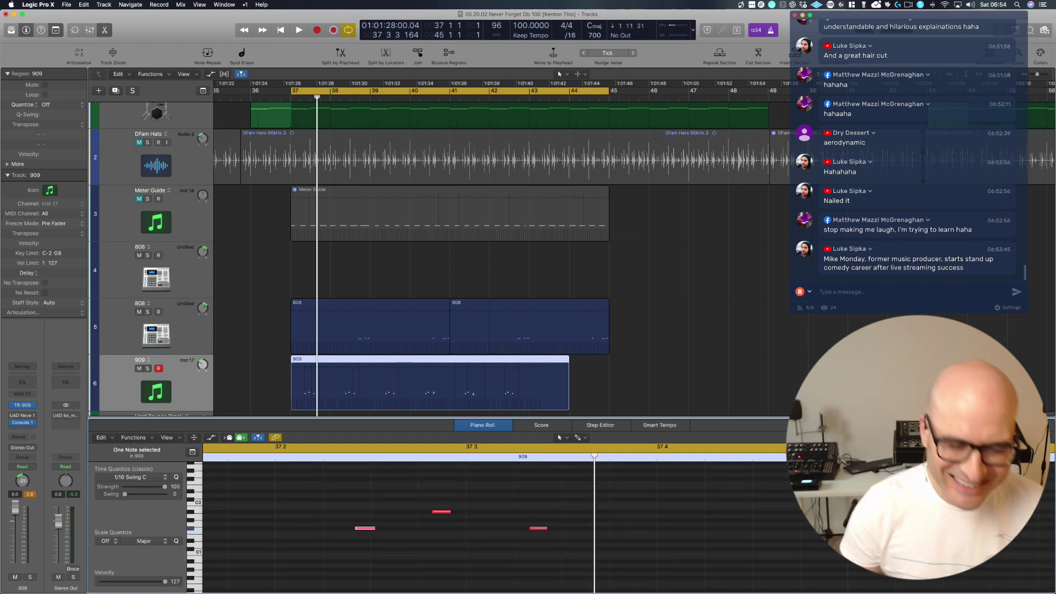
drag(362, 529, 352, 530)
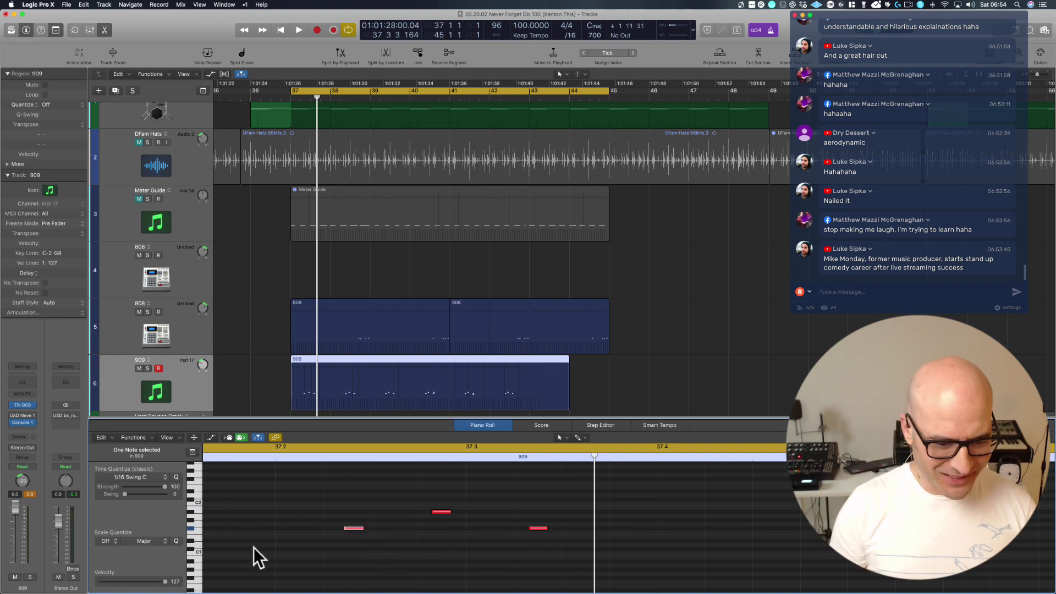
Play back the section from bar 37 and return the 909 track's volume to 0.0 dB.
drag(308, 576, 628, 449)
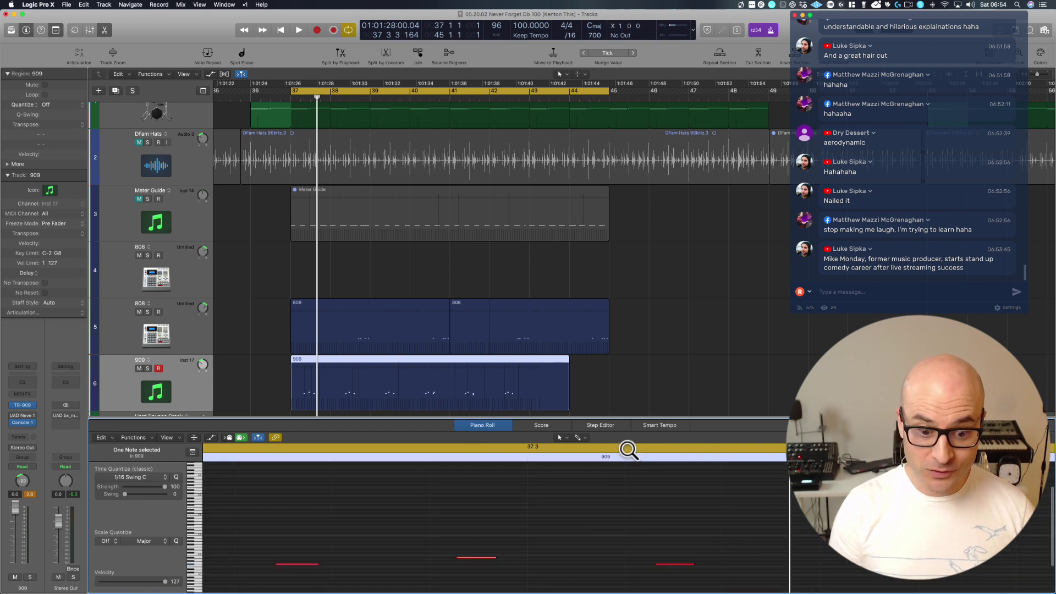
scroll(482, 542, down, 2)
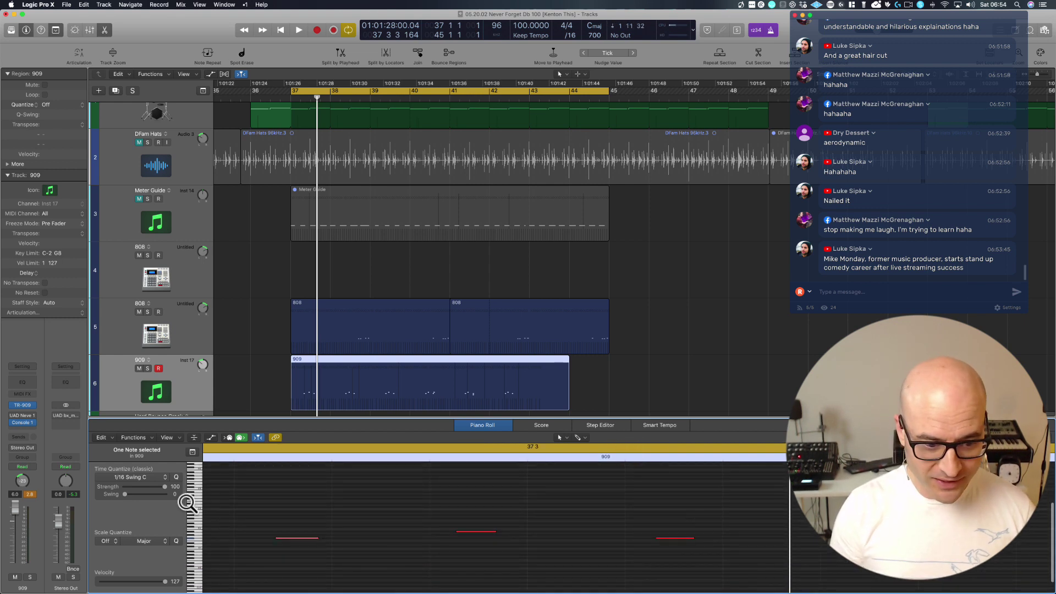
drag(234, 564, 723, 470)
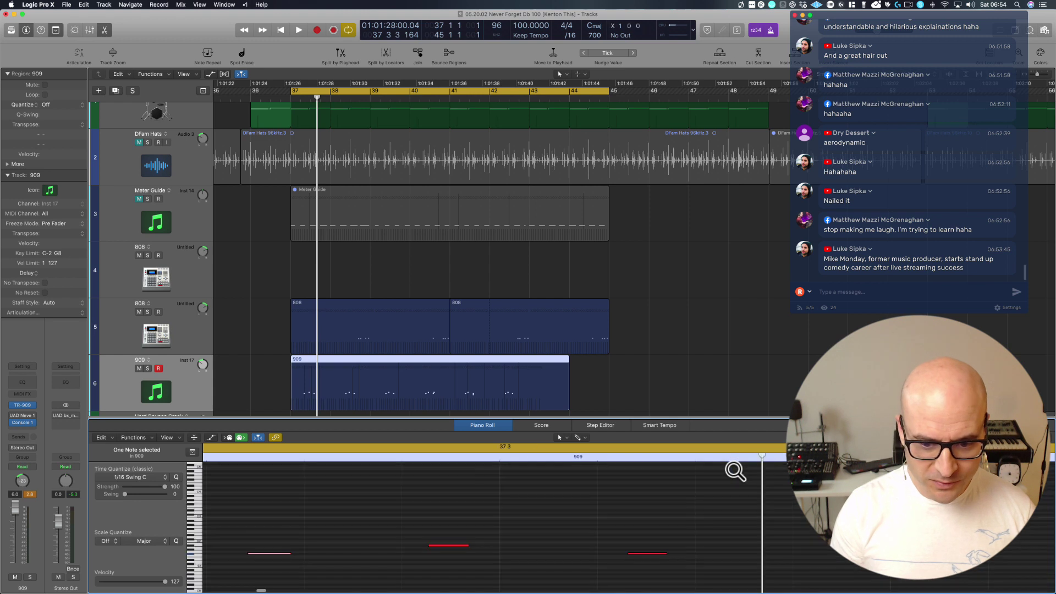
drag(248, 529, 697, 568)
scroll(451, 542, left, 2)
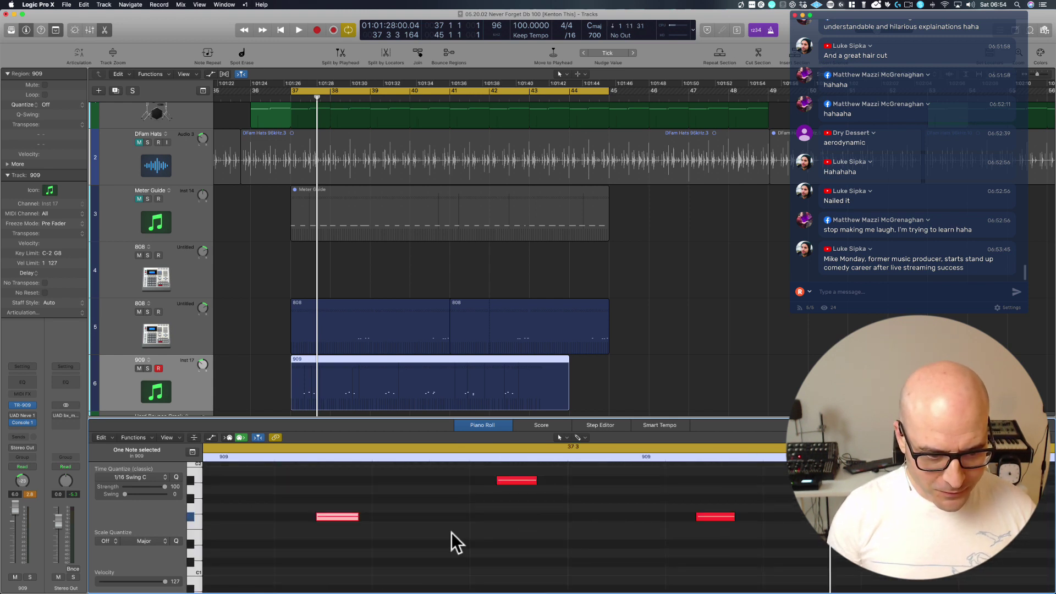
key(space)
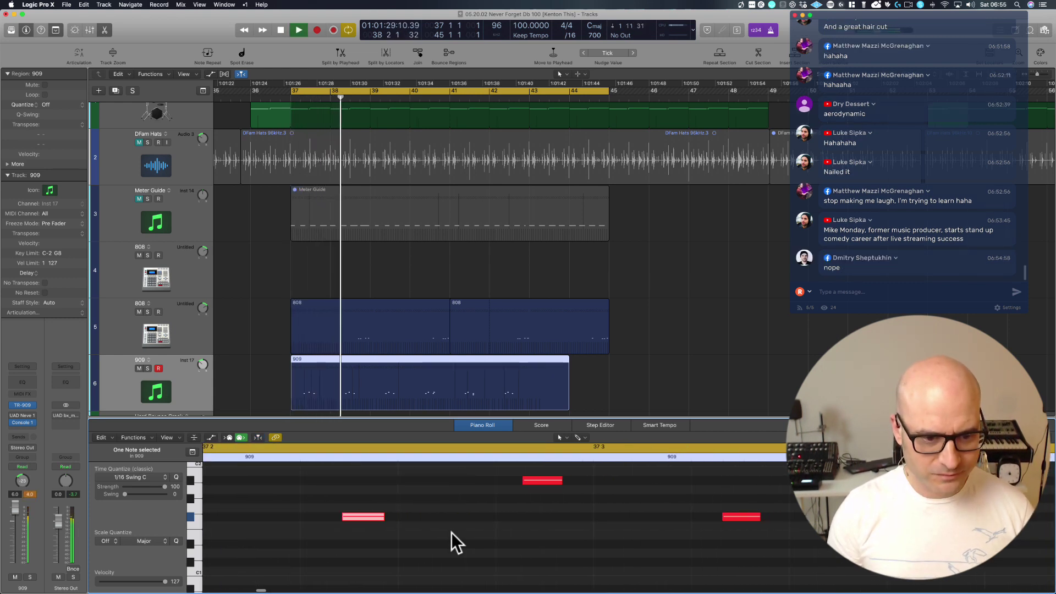
click(16, 517)
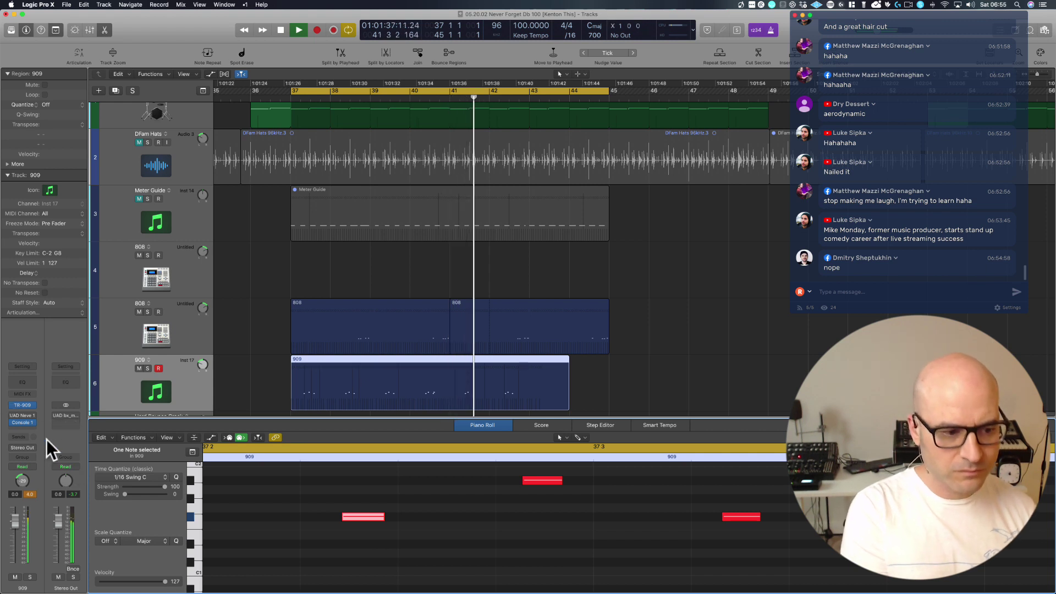
key(space)
click(32, 493)
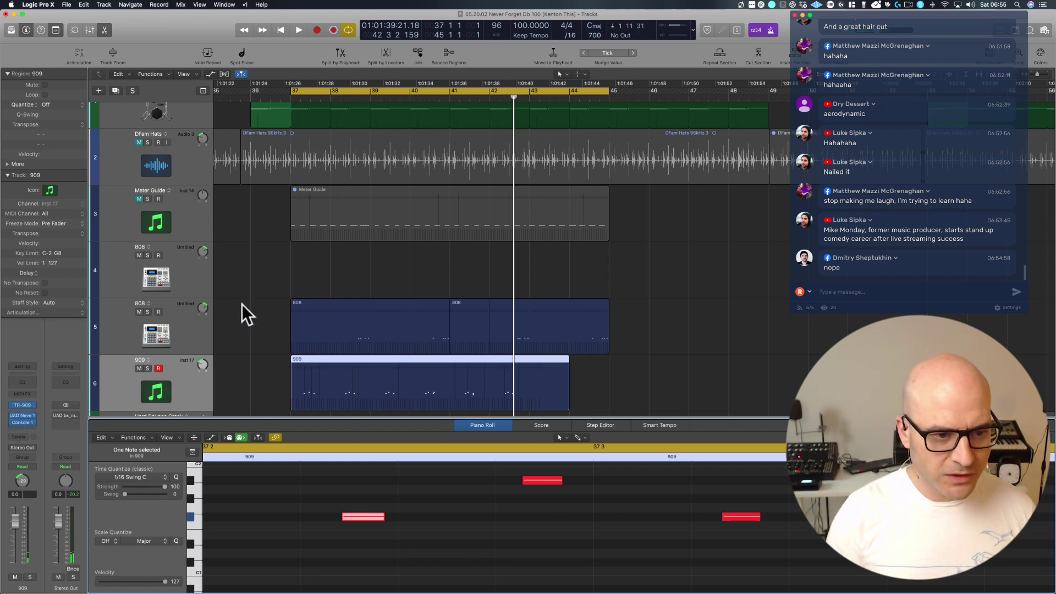
Shorten the 909 region so that it ends at bar 43.
key(z)
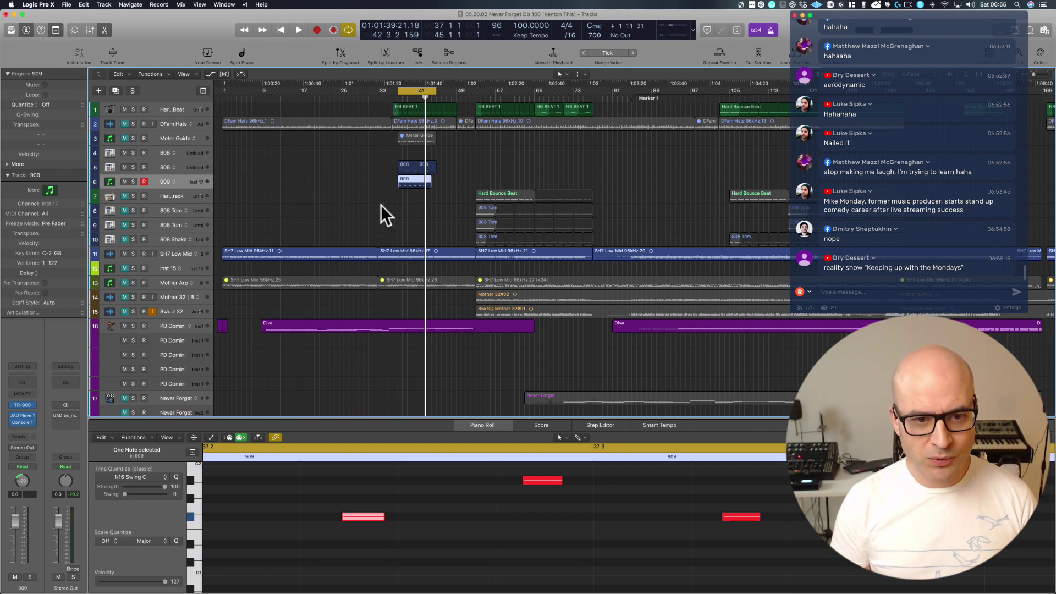
drag(391, 231, 455, 77)
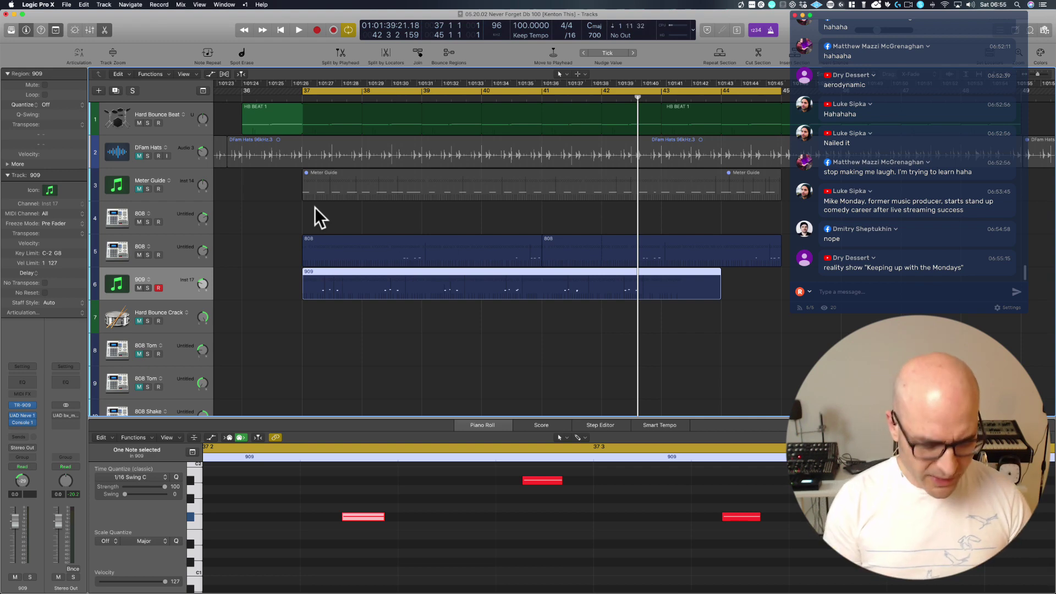
ctrl+alt+click(278, 297)
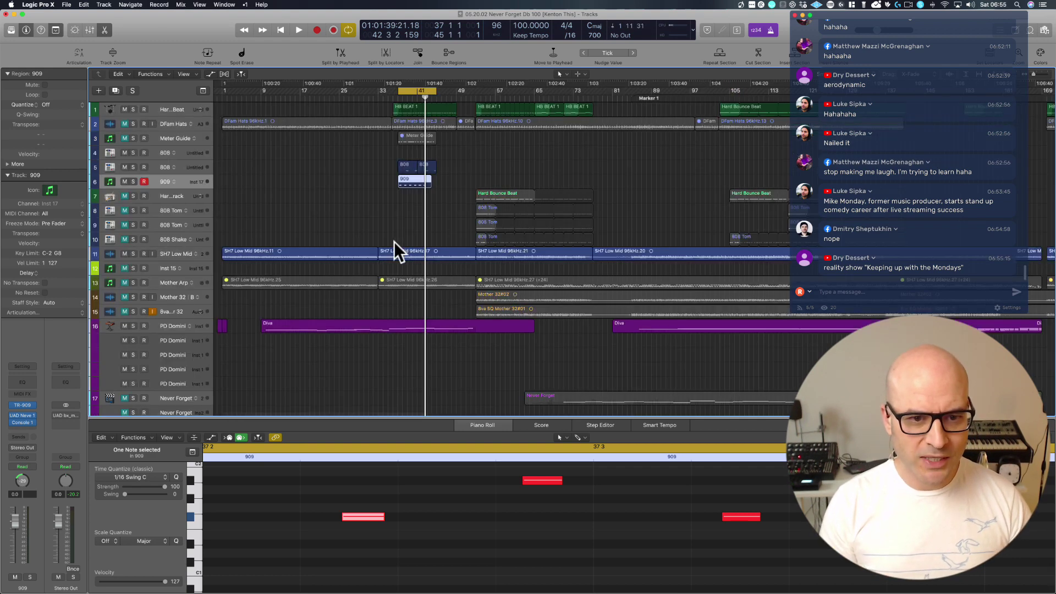
drag(377, 220, 523, 134)
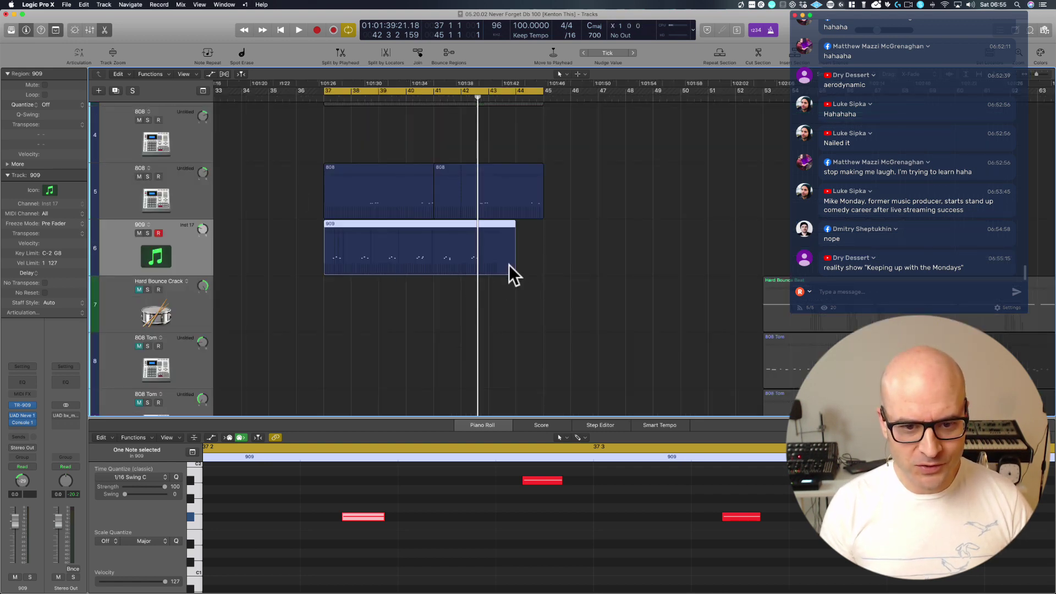
drag(514, 270, 486, 269)
Copy the 909 region to start at bar 43 and trim the copy to end at bar 45.
drag(371, 252, 523, 250)
drag(532, 250, 542, 251)
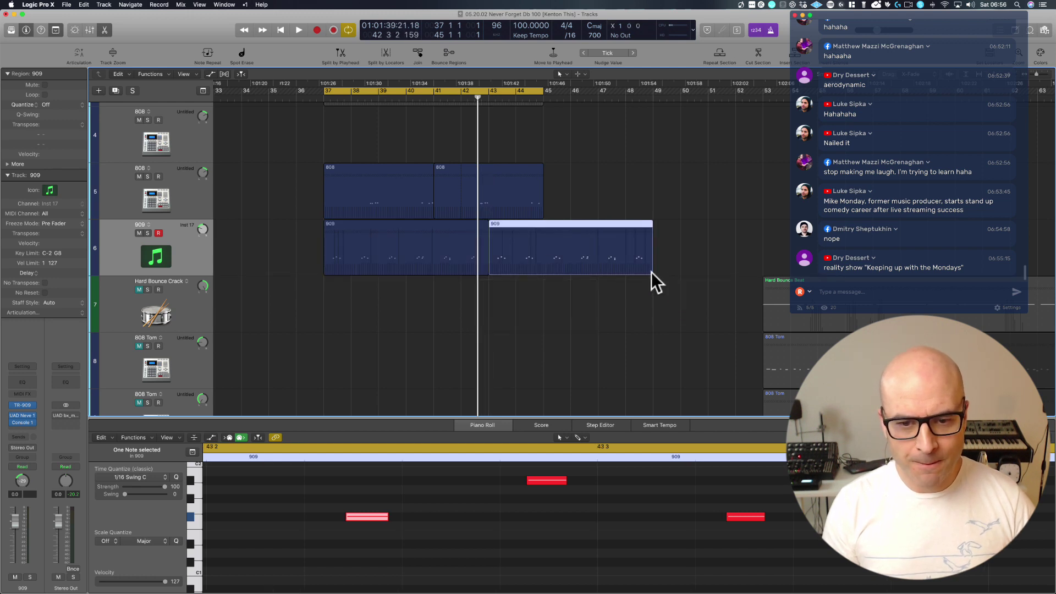
drag(651, 272, 542, 267)
drag(592, 176, 339, 309)
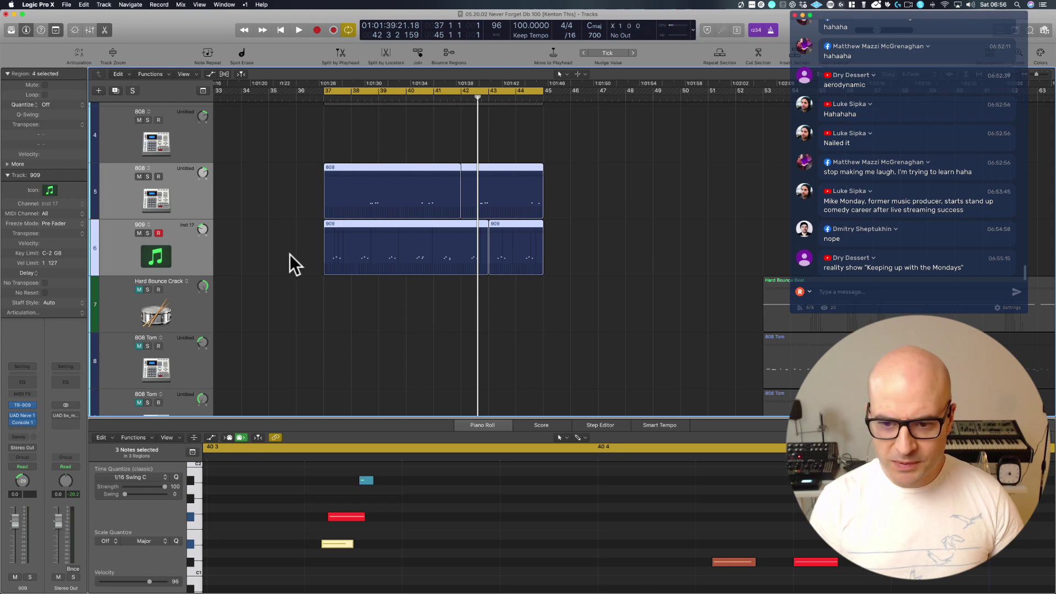
ctrl+alt+click(293, 233)
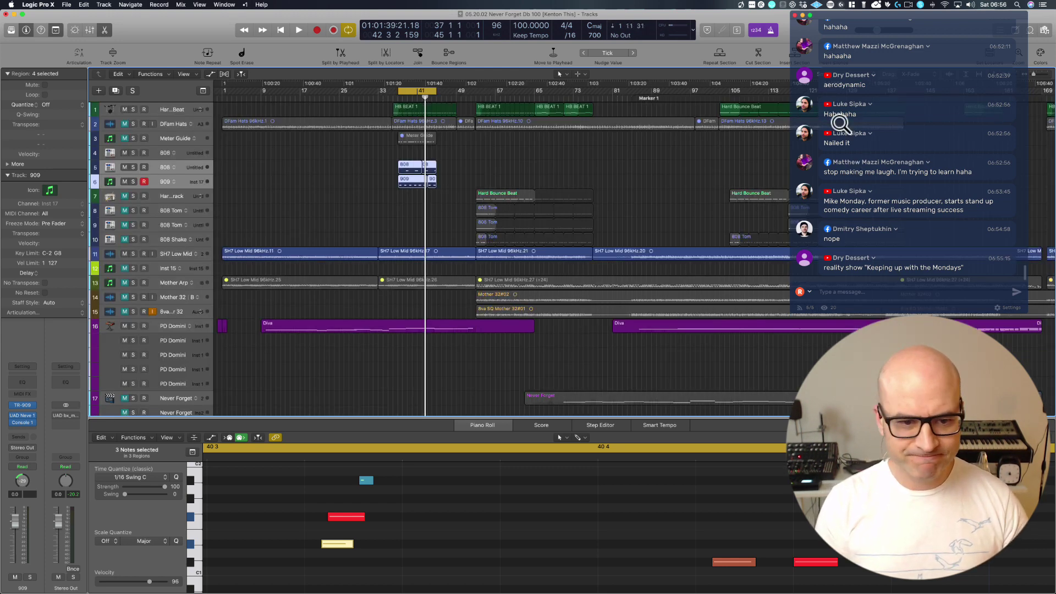
Duplicate the 808 track on track 5 with its settings and play back the drum section.
click(167, 183)
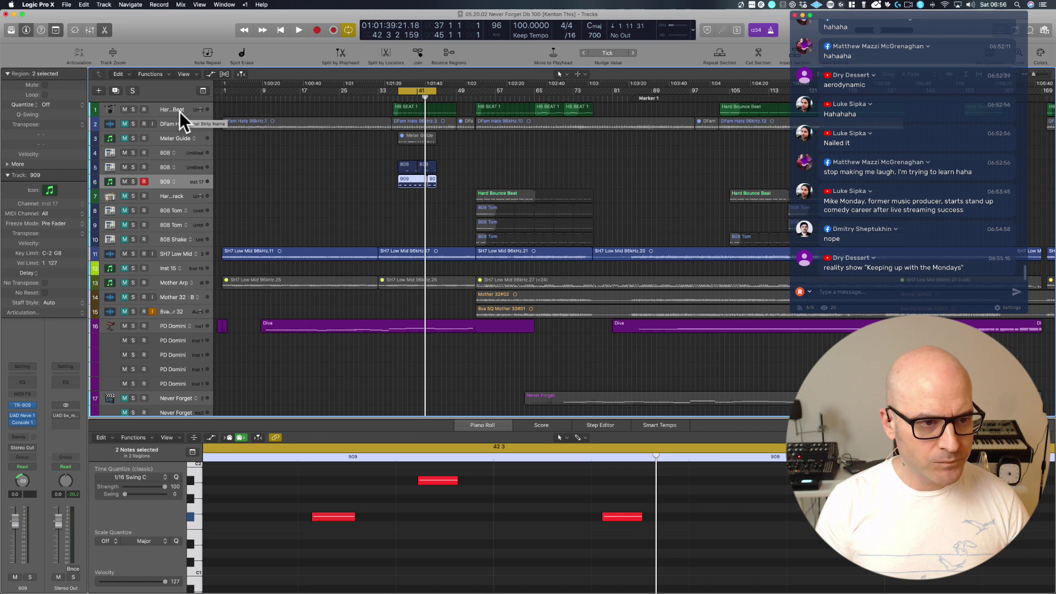
click(163, 165)
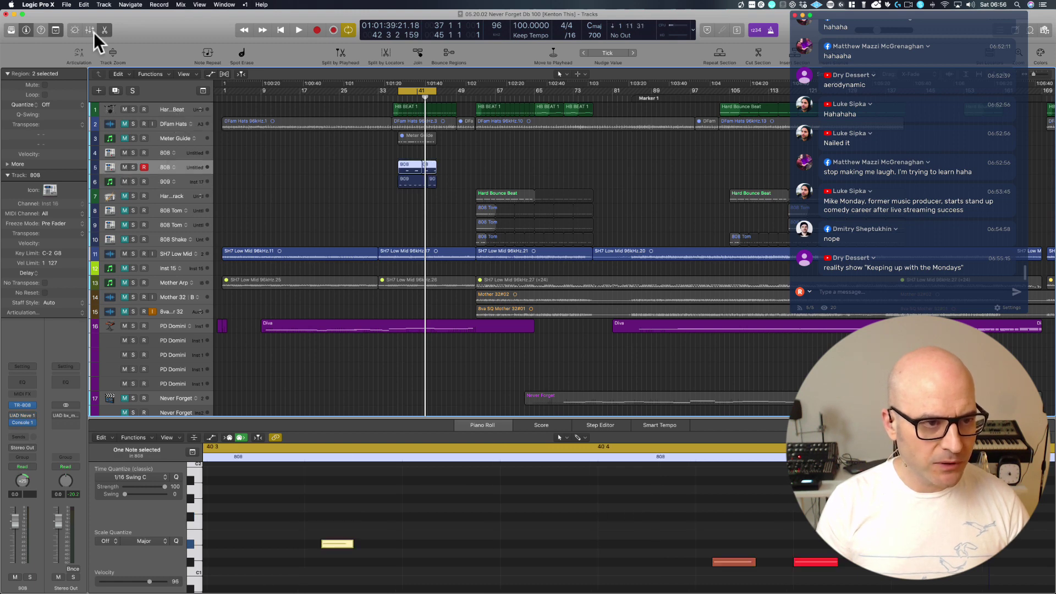
click(116, 91)
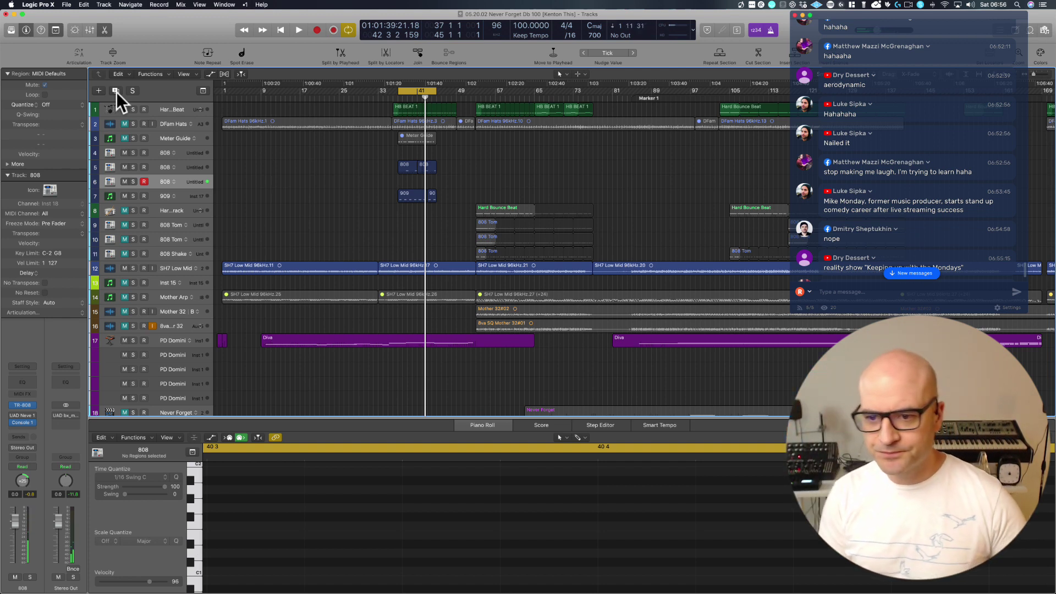
key(space)
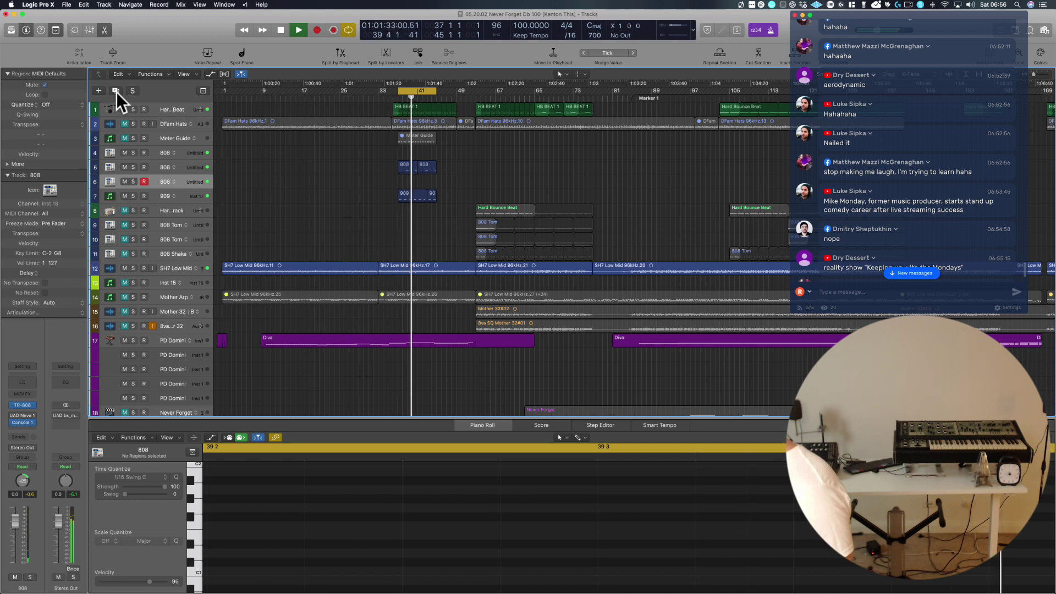
key(space)
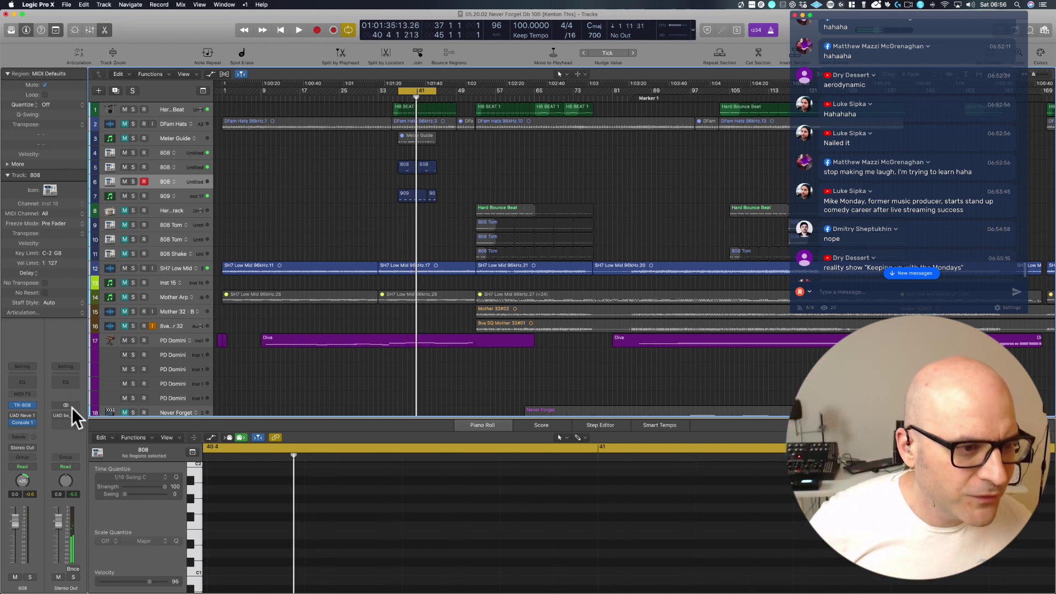
Examine the TR-808 instrument settings on the original 808 track and on its new duplicate.
click(164, 172)
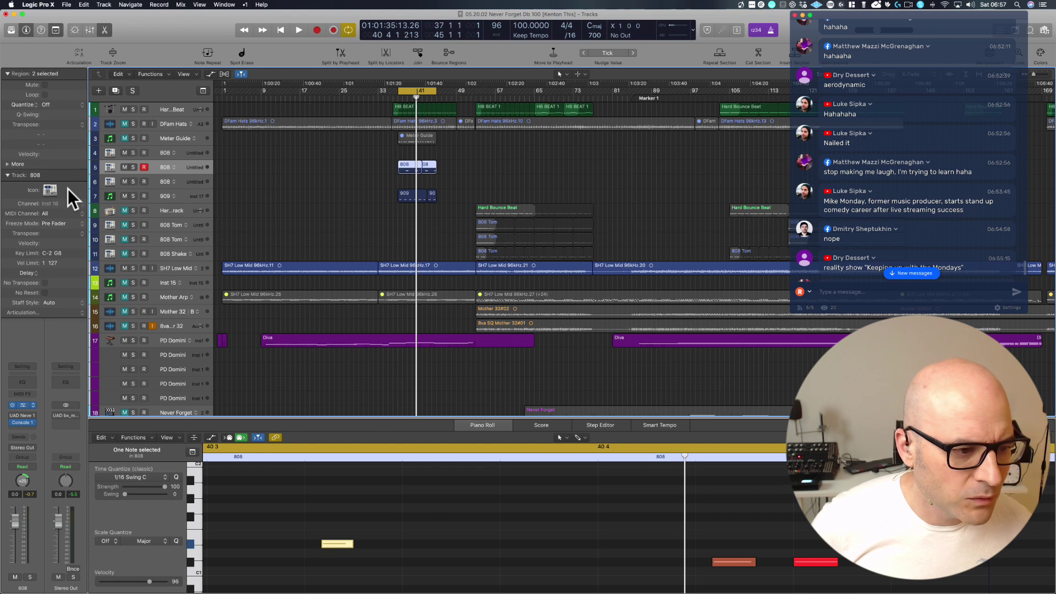
double_click(206, 186)
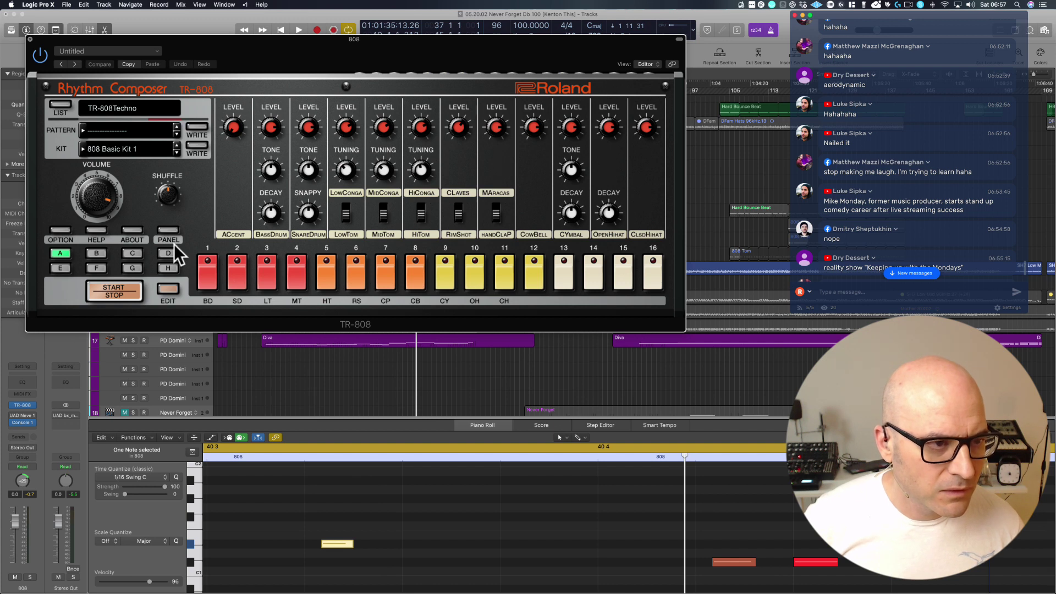
click(31, 39)
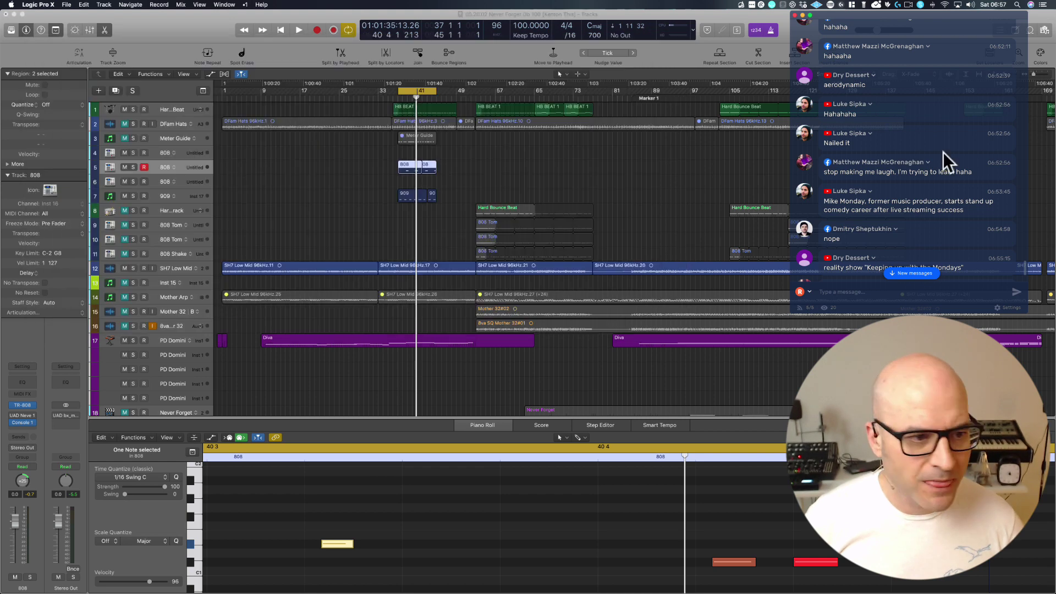
click(154, 183)
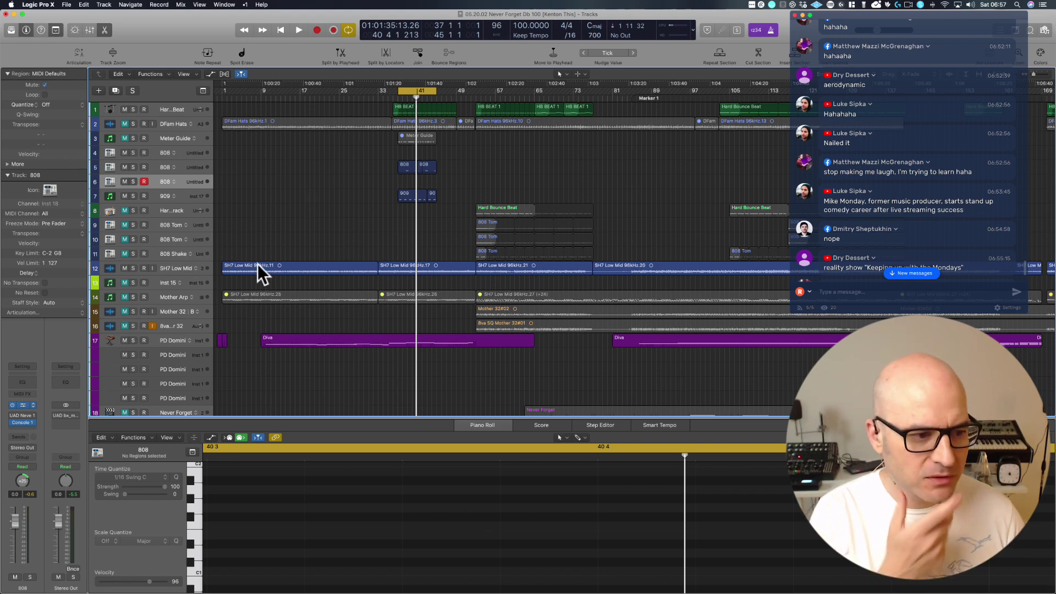
key(v)
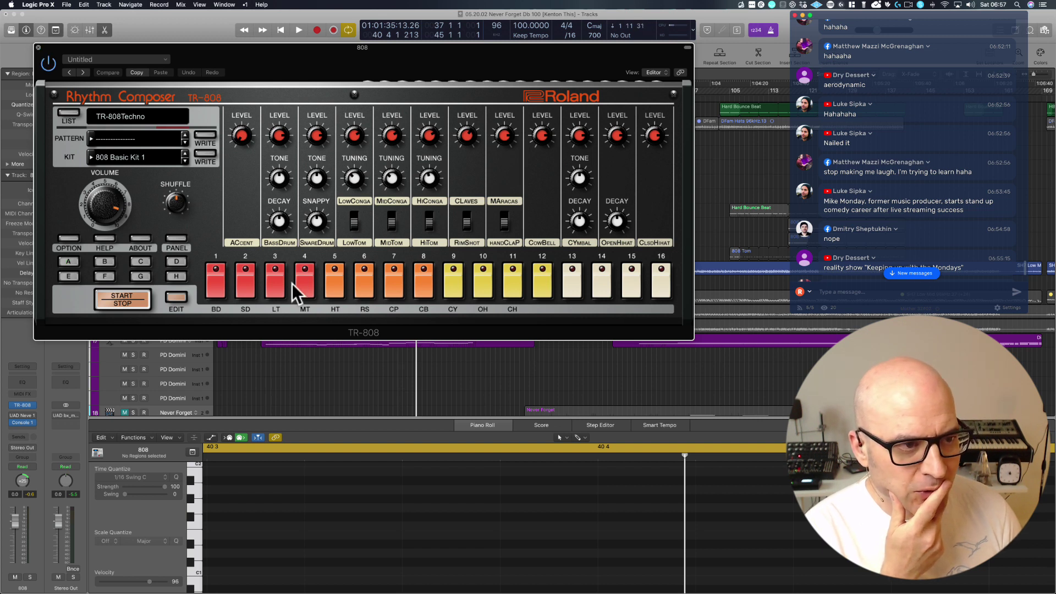
click(39, 48)
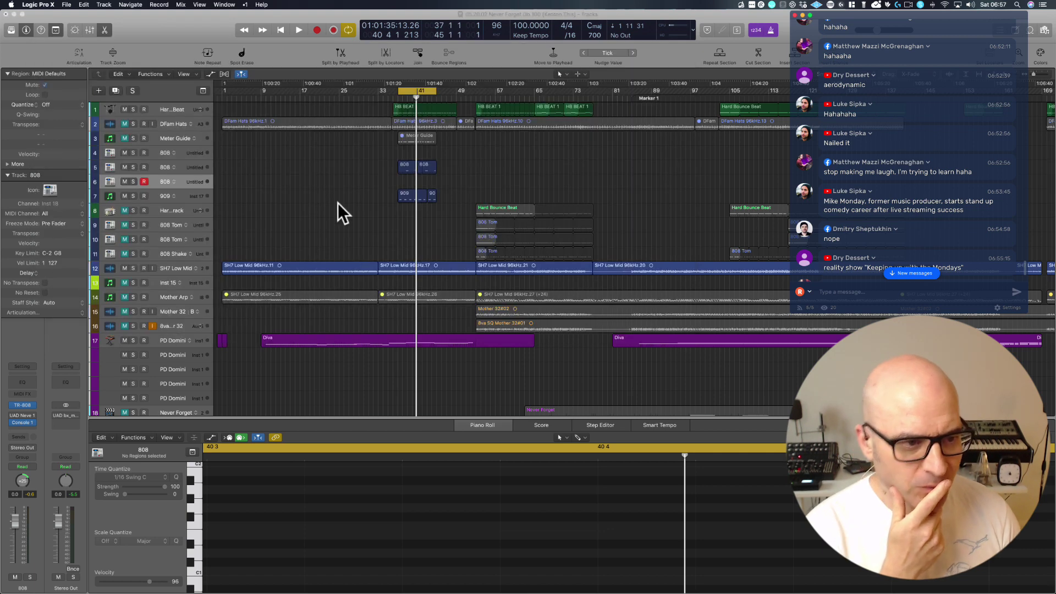
Replace the TR-808 on the duplicated 808 track with the Output Arcade instrument.
scroll(451, 217, right, 2)
scroll(961, 225, down, 3)
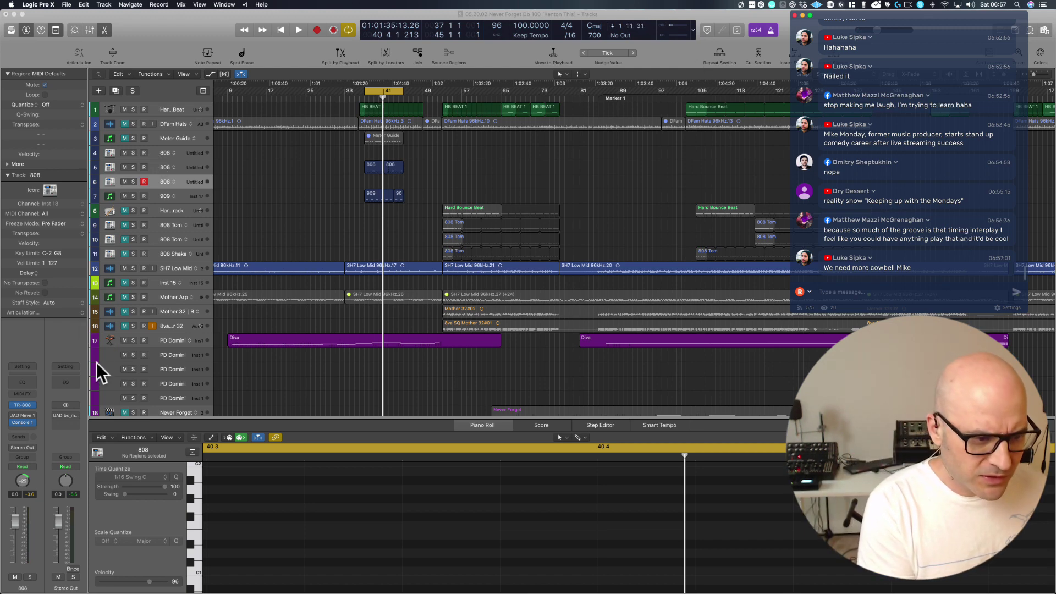
click(31, 404)
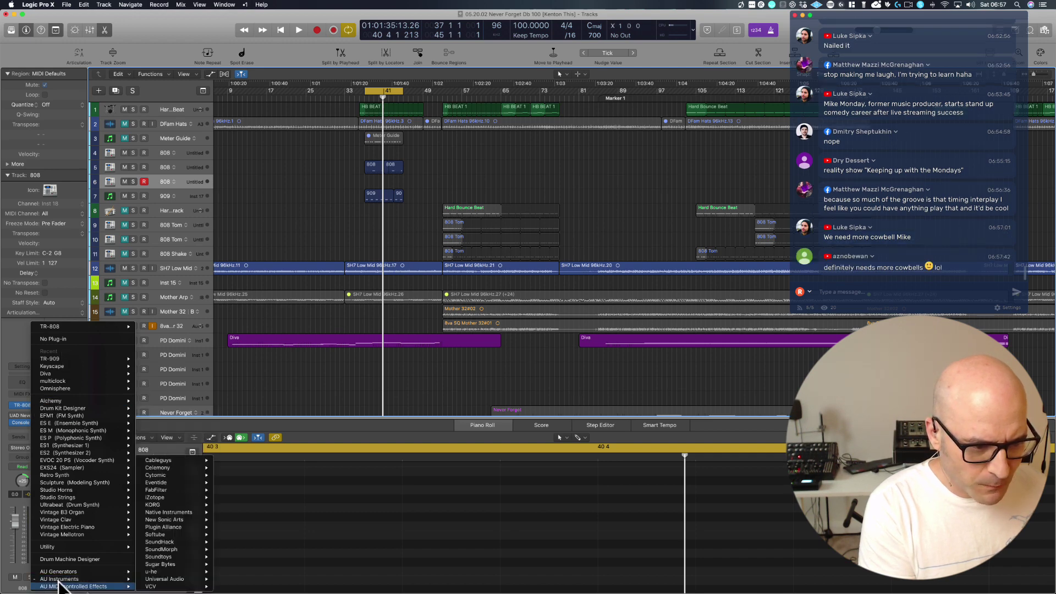
mouse_move(60, 581)
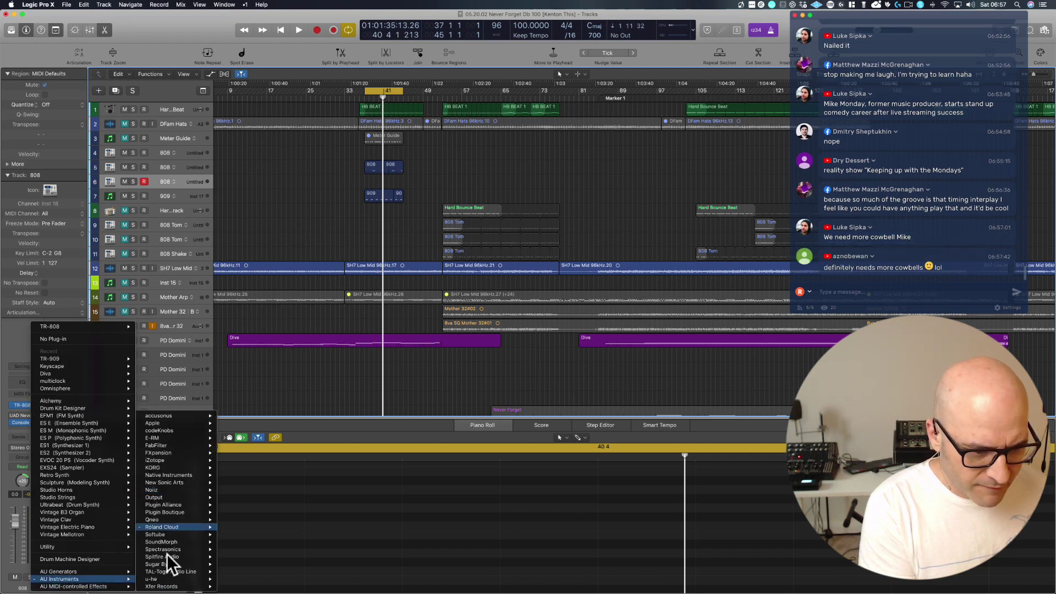
mouse_move(165, 565)
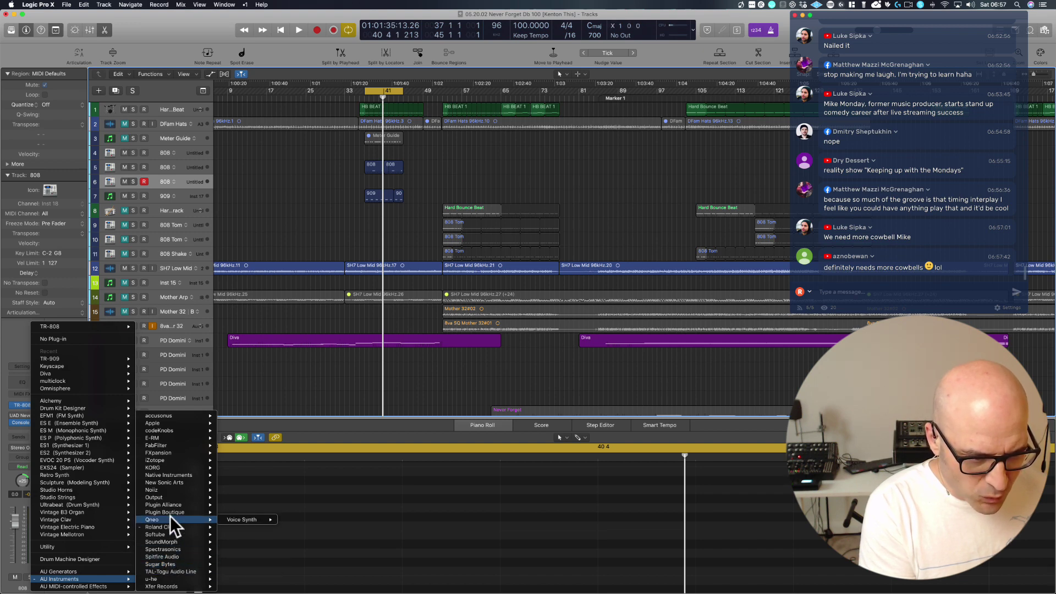
mouse_move(194, 499)
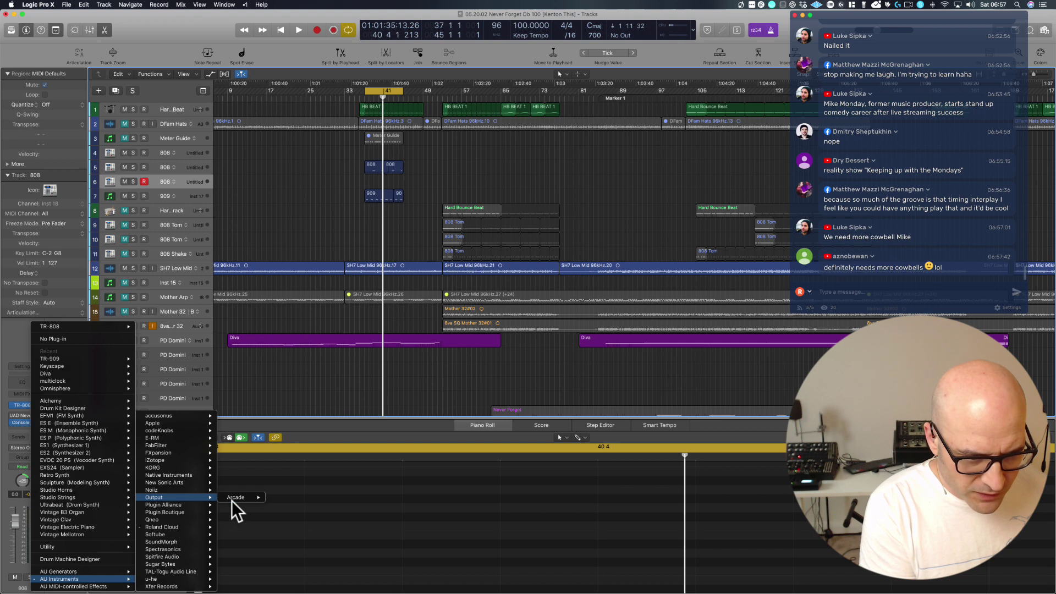
mouse_move(235, 497)
click(282, 496)
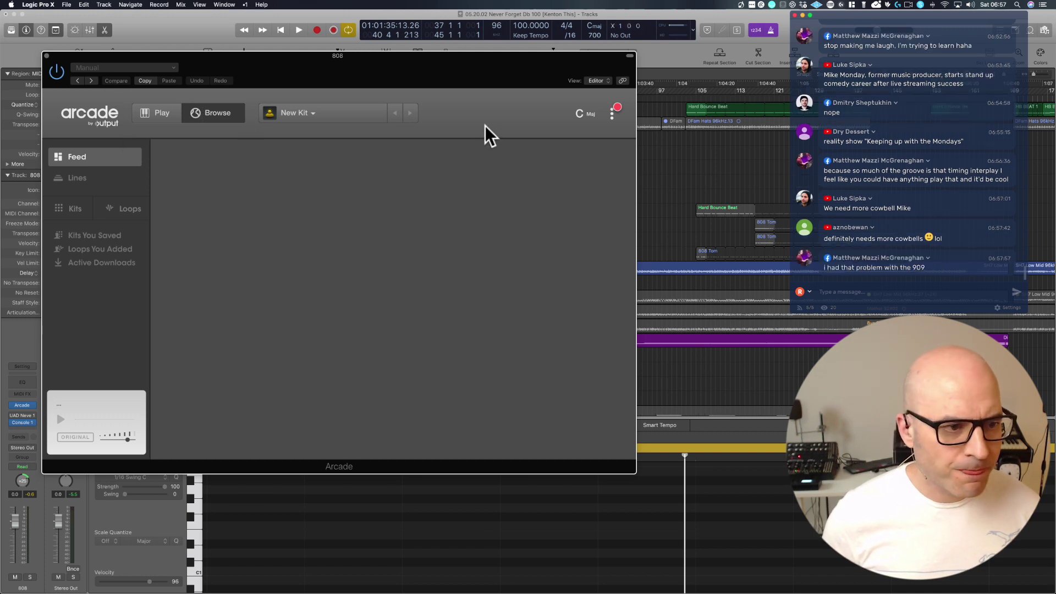
Search Arcade's lines for "cowbell".
click(61, 180)
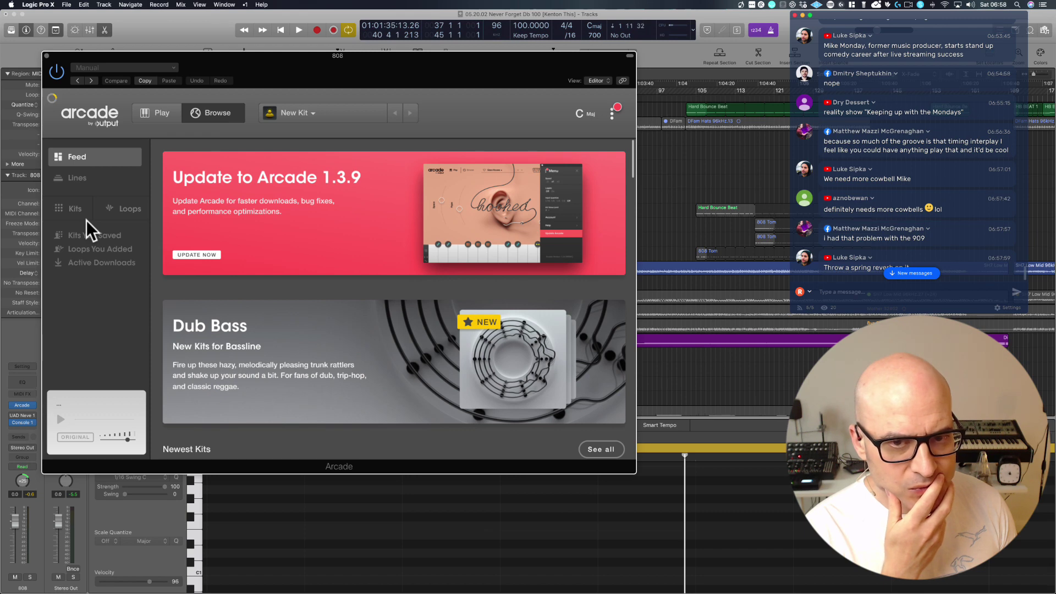
click(83, 177)
click(186, 154)
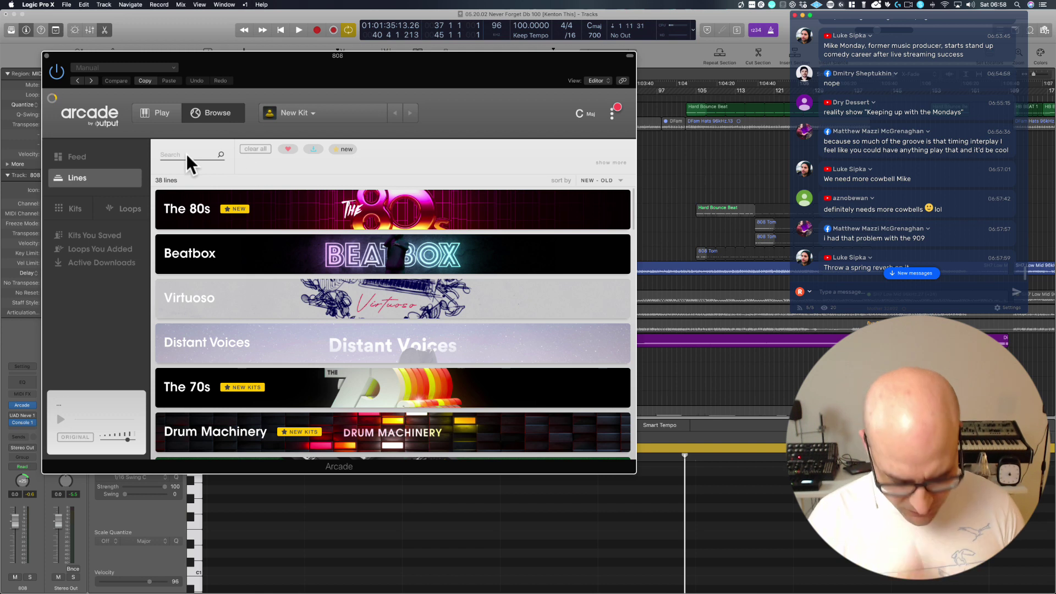
text(dow)
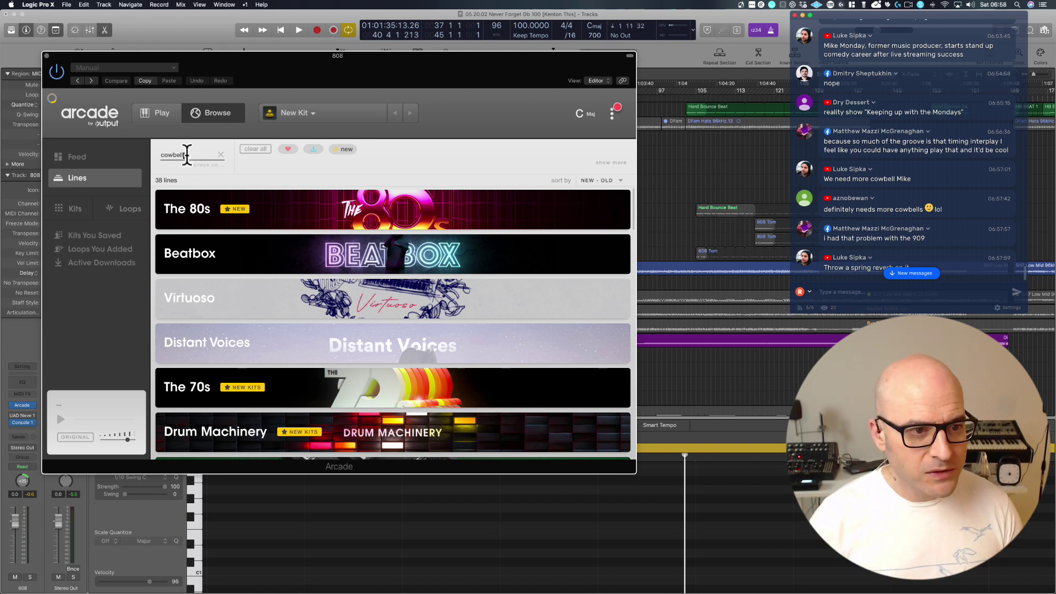
key(Return)
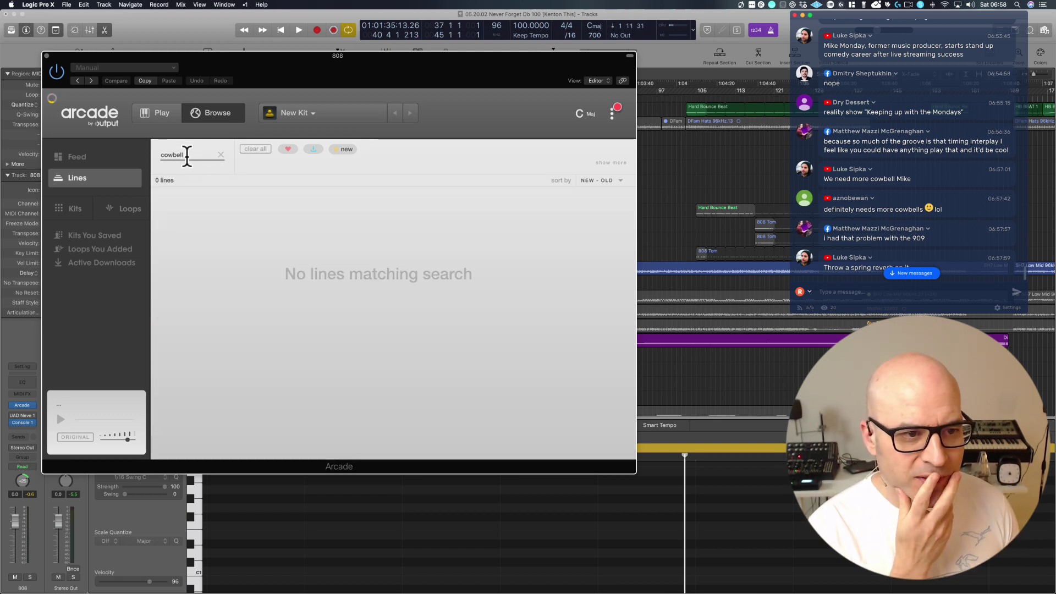
Clear the cowbell search in Arcade, look through the full list of lines, and check The 70s line.
click(220, 154)
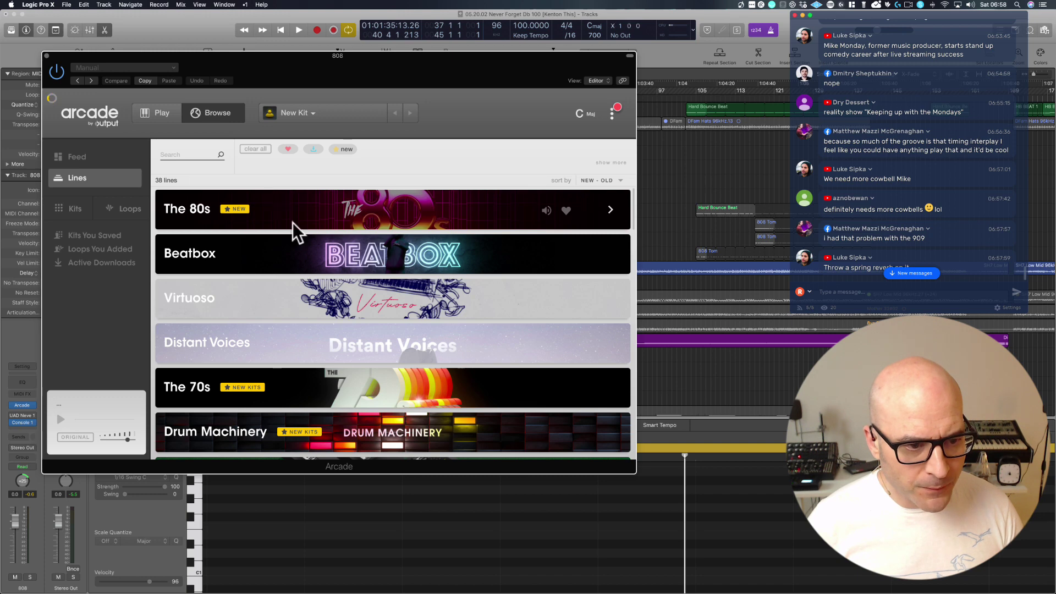
scroll(326, 279, down, 5)
scroll(325, 278, up, 2)
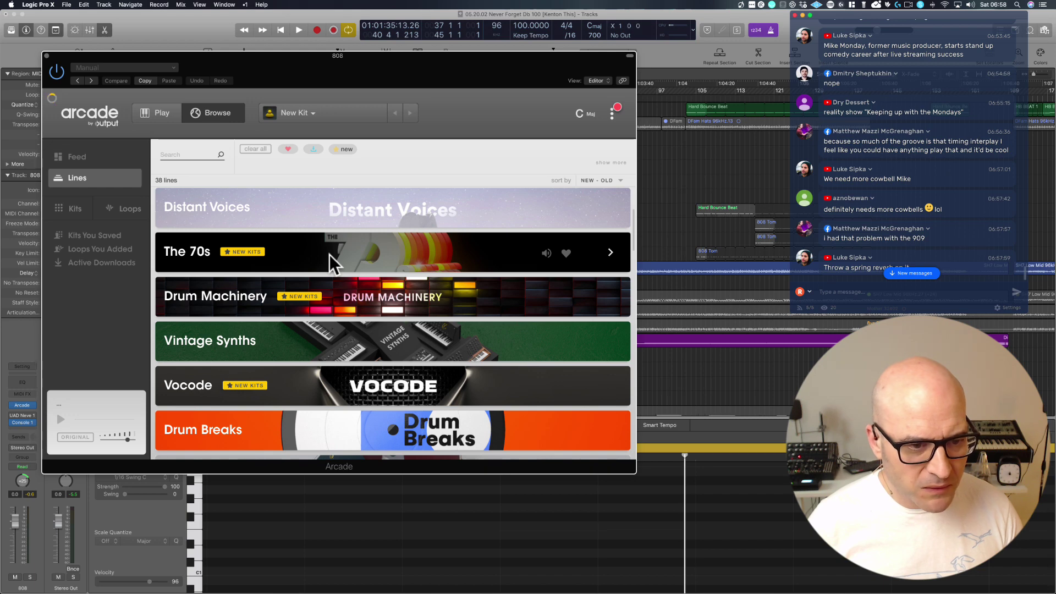
click(328, 254)
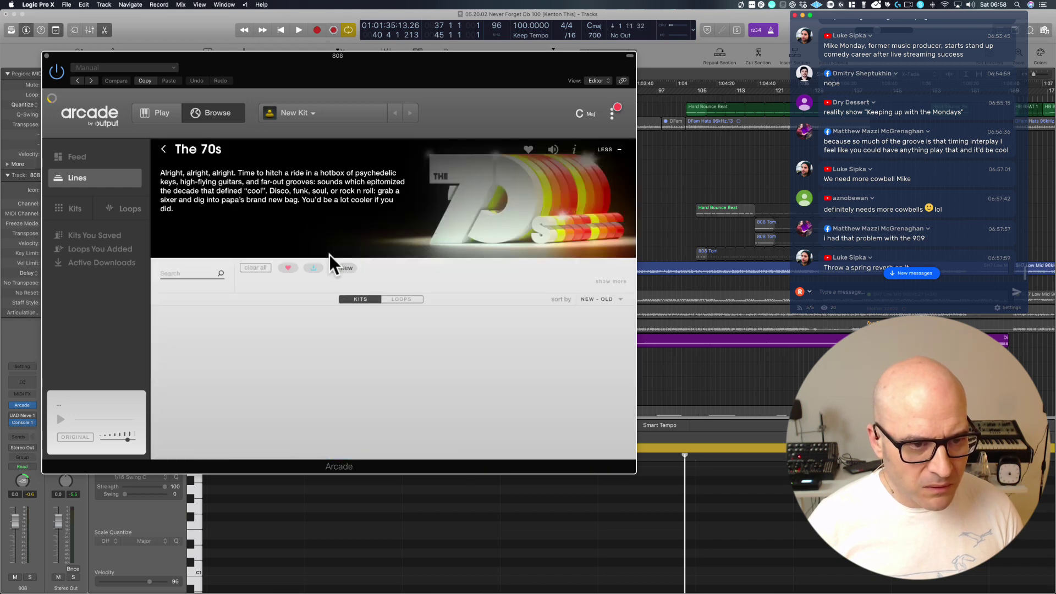
click(163, 150)
Browse the rest of Arcade's lines for a percussion source and check the Ingredients line.
scroll(370, 300, down, 5)
scroll(371, 299, down, 10)
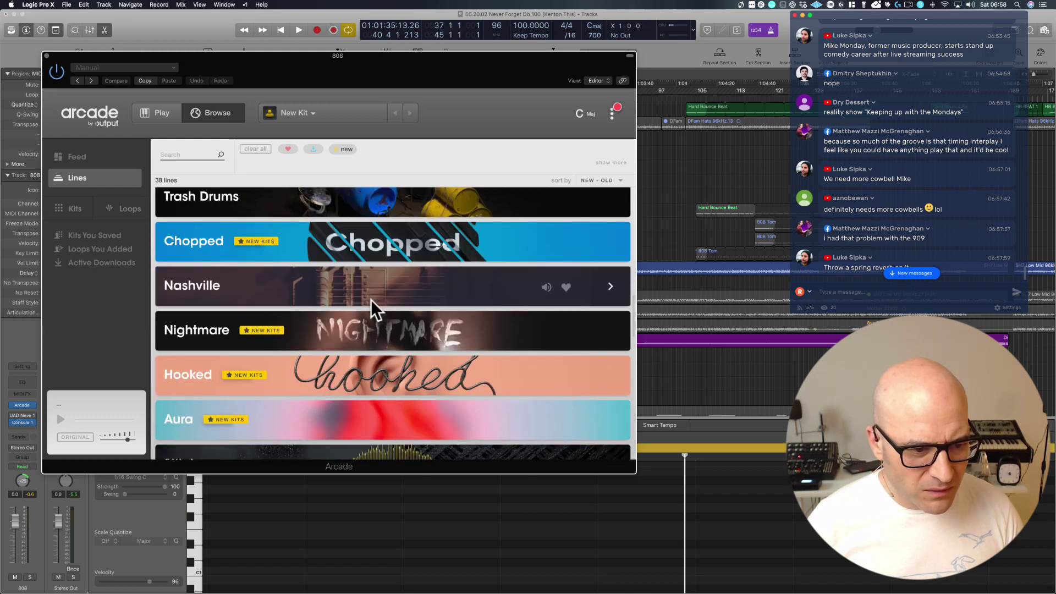
scroll(371, 299, down, 3)
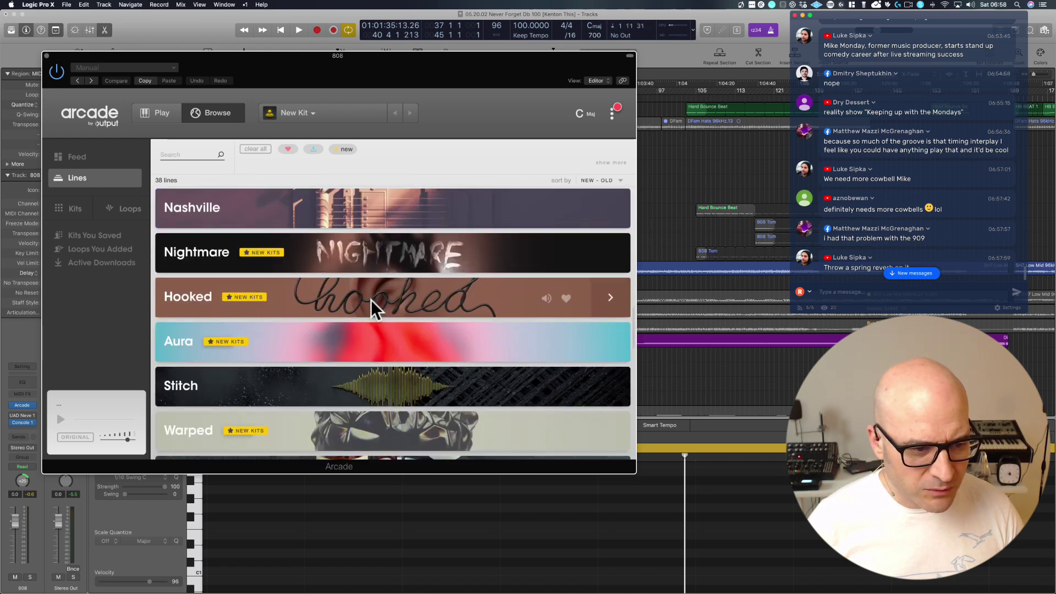
scroll(370, 299, down, 5)
scroll(371, 299, down, 4)
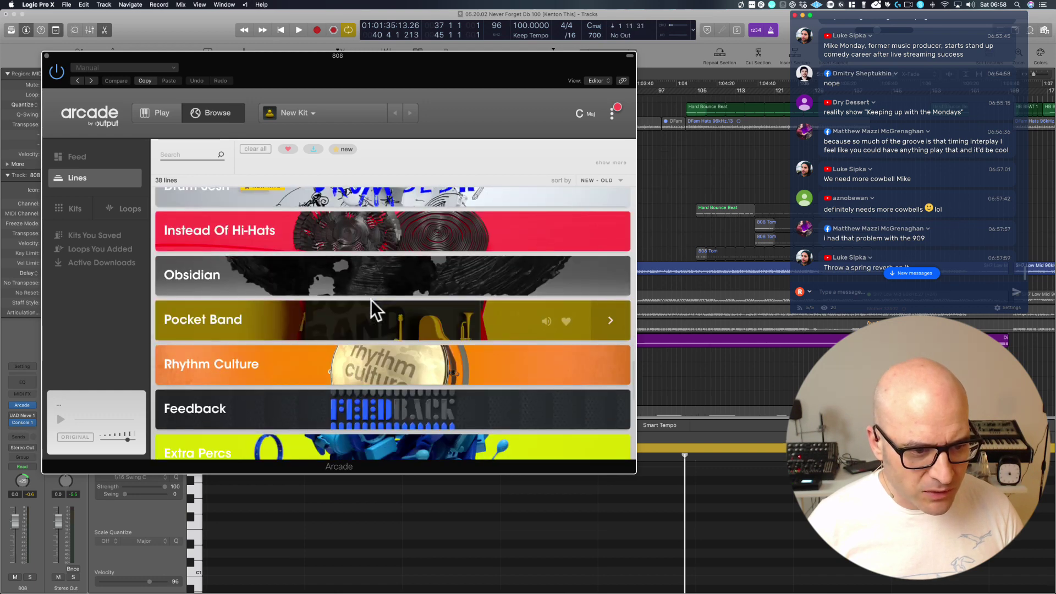
scroll(370, 299, down, 4)
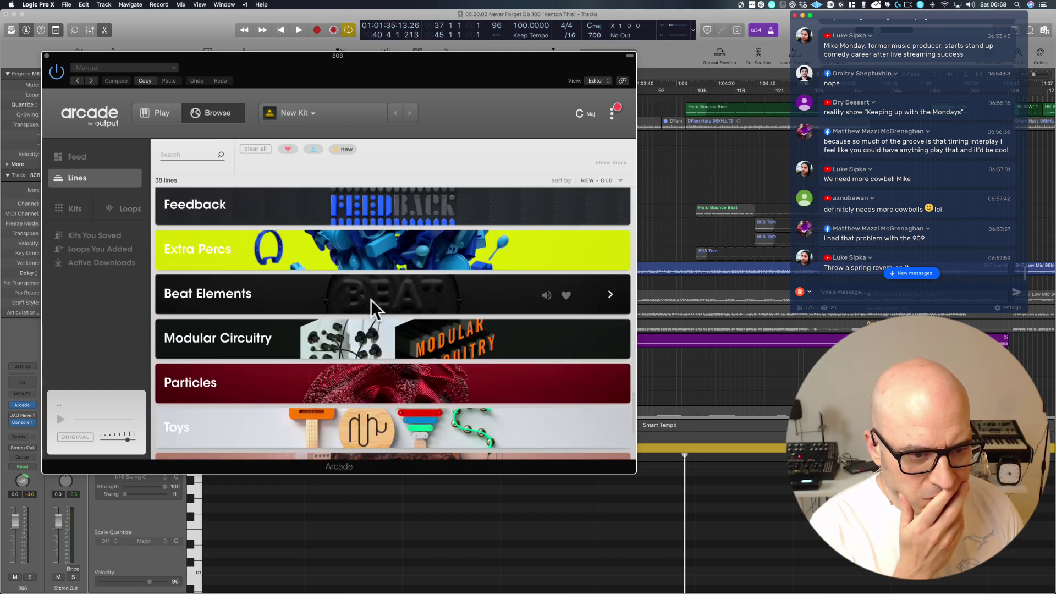
scroll(371, 299, up, 2)
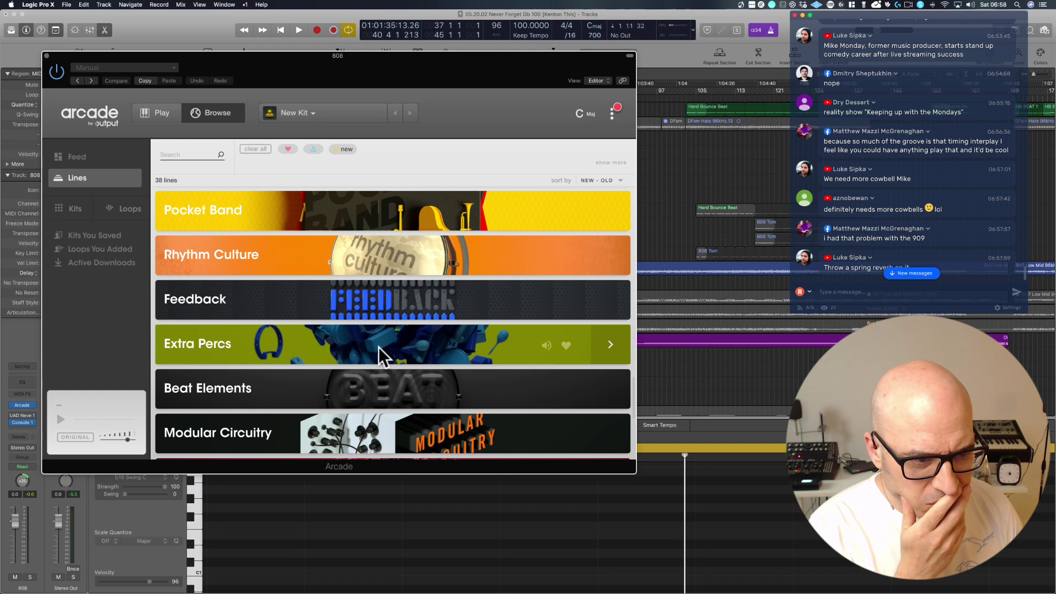
scroll(378, 348, up, 7)
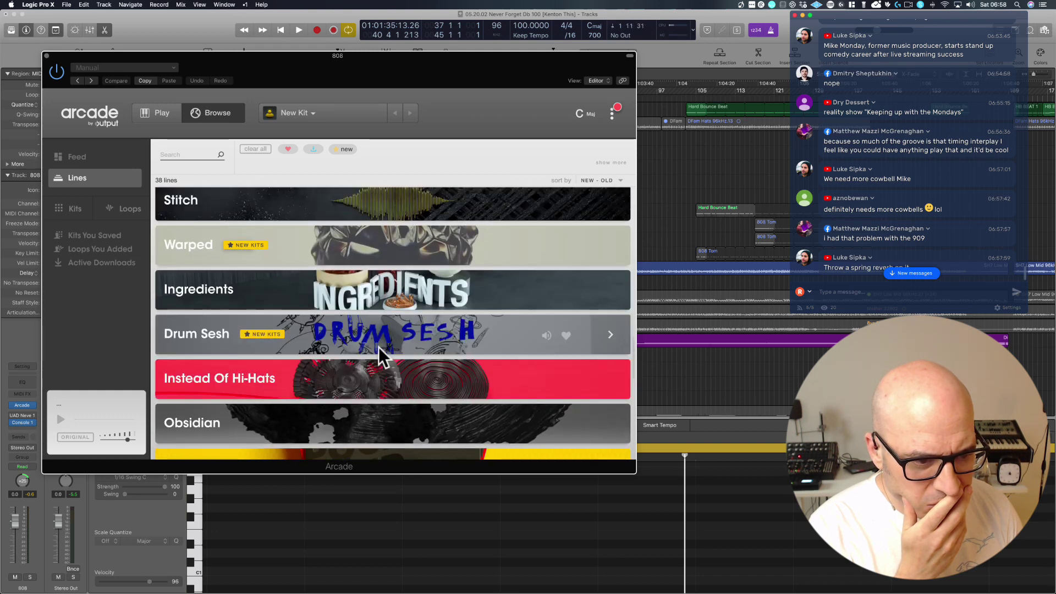
scroll(380, 356, up, 2)
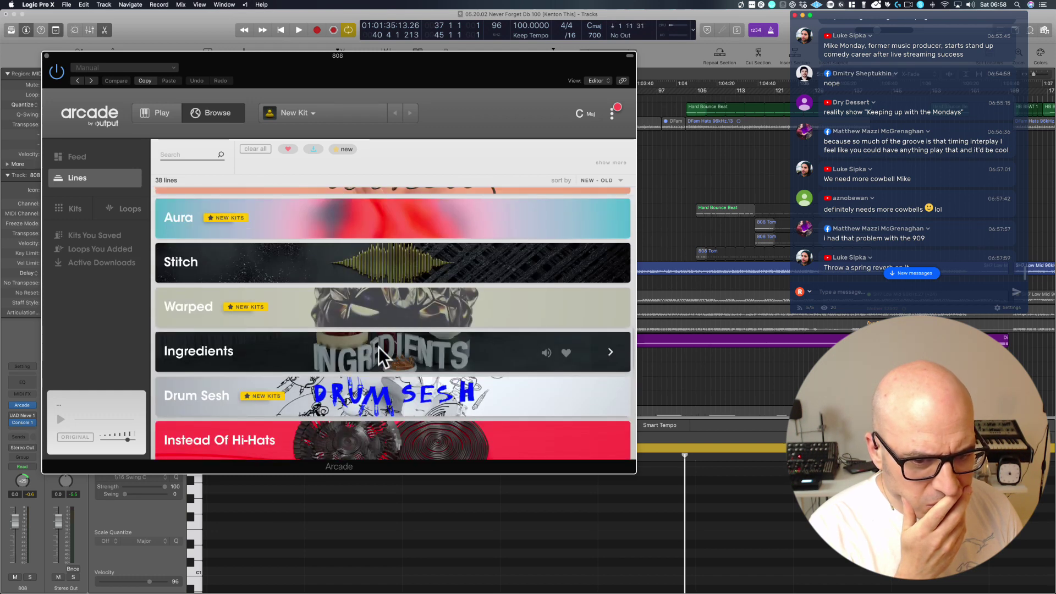
click(382, 358)
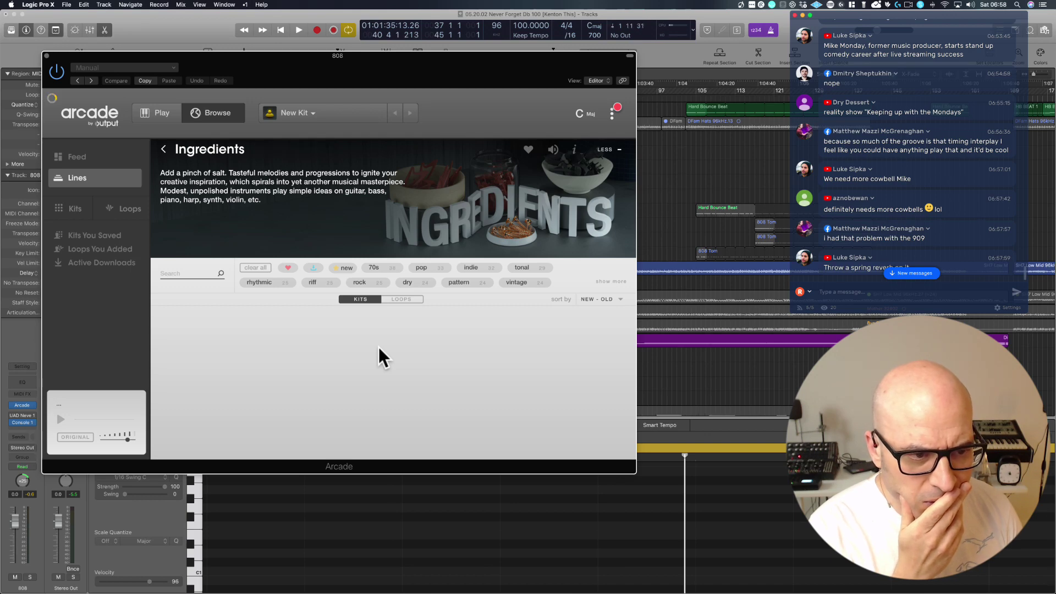
click(161, 150)
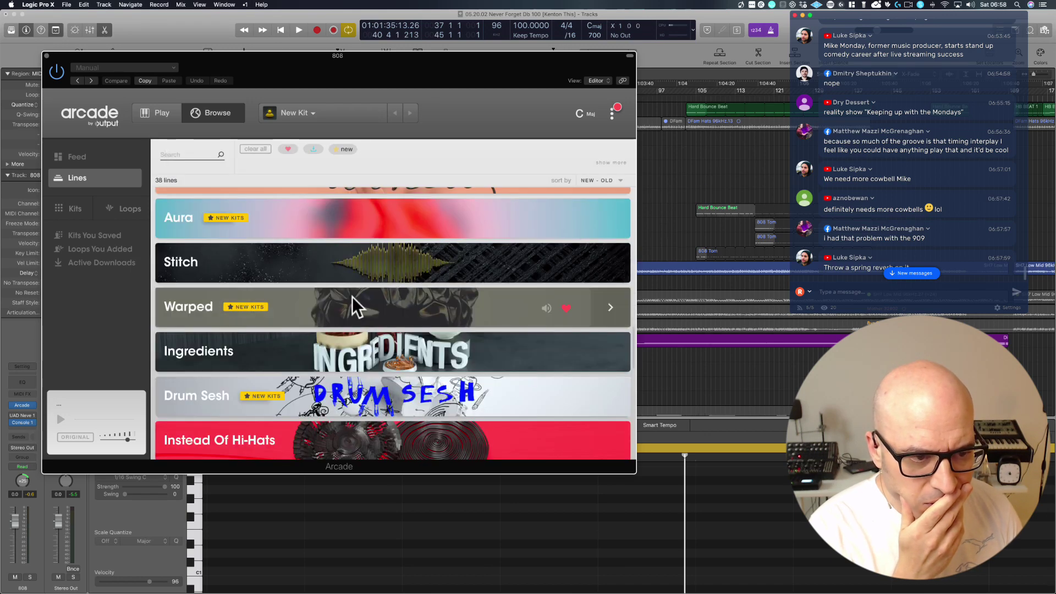
Look at the kits in Arcade's Trash Drums line and close the instrument window.
scroll(352, 296, up, 8)
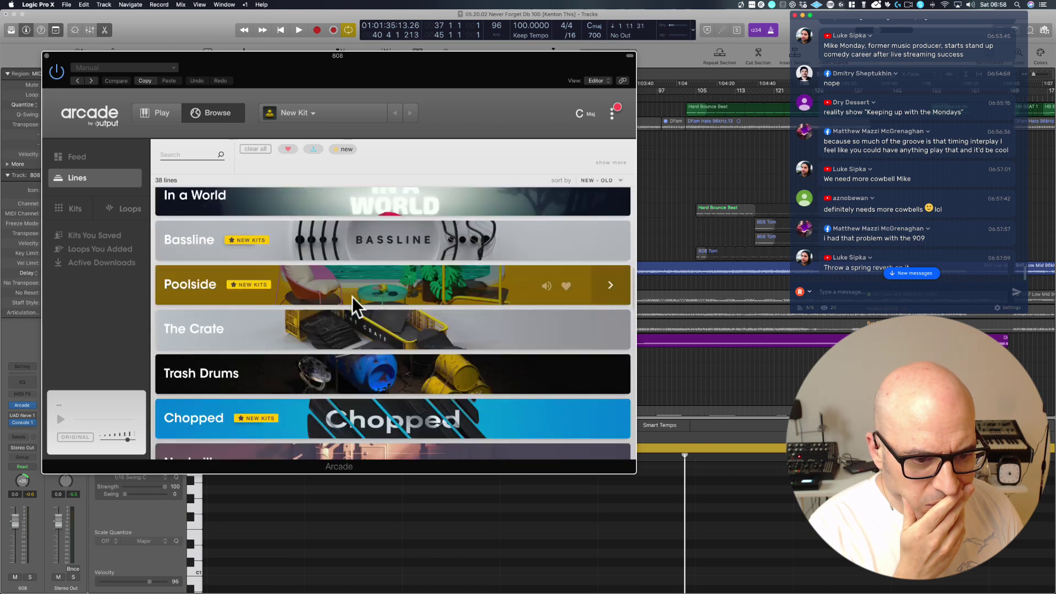
scroll(352, 296, up, 1)
click(394, 405)
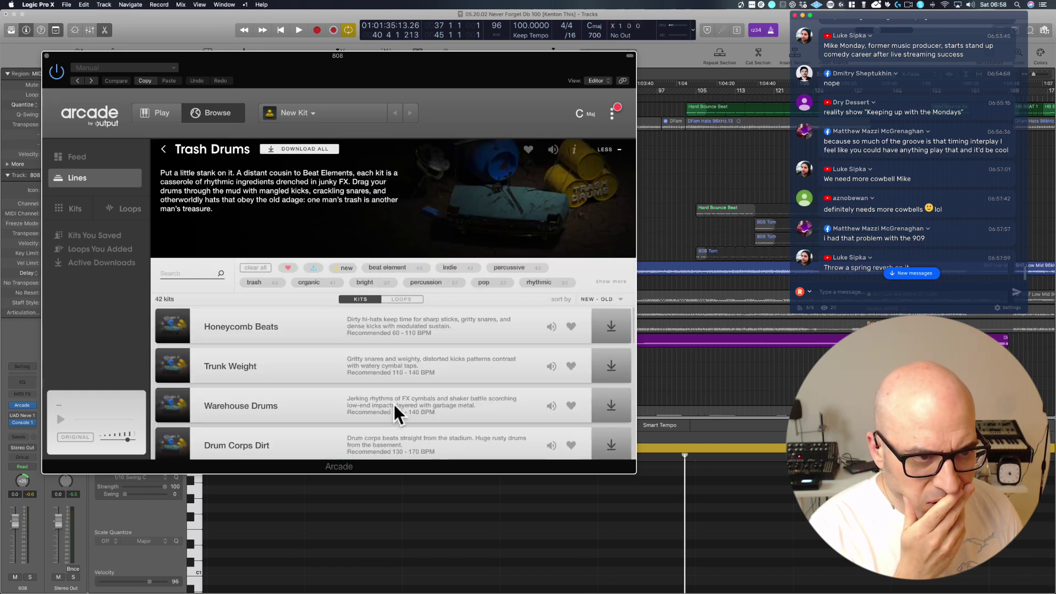
click(46, 56)
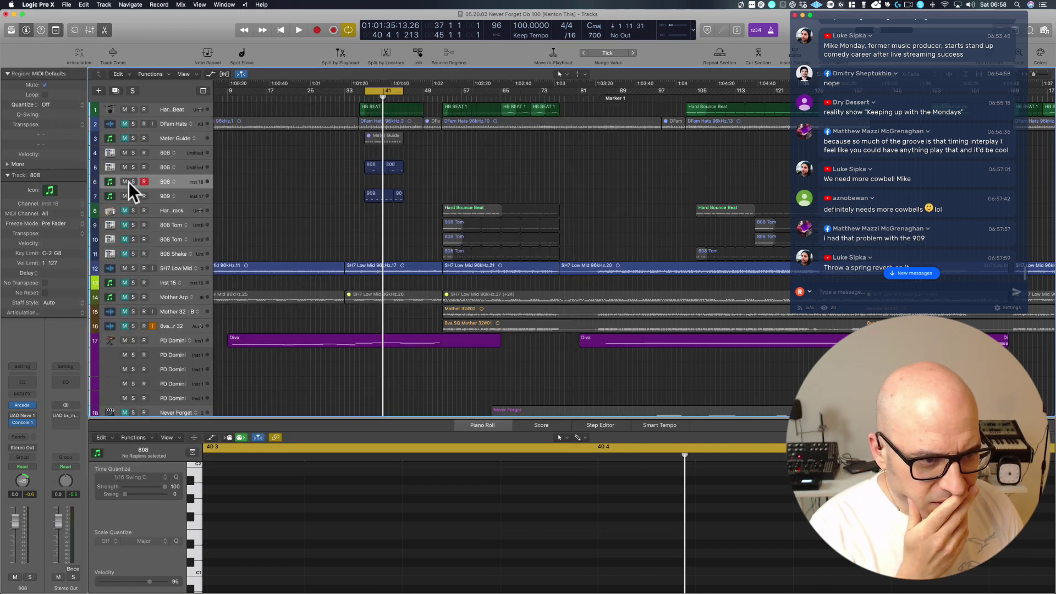
Replace Arcade on the duplicated 808 track with the stereo version of Native Instruments Reaktor 6.
click(34, 404)
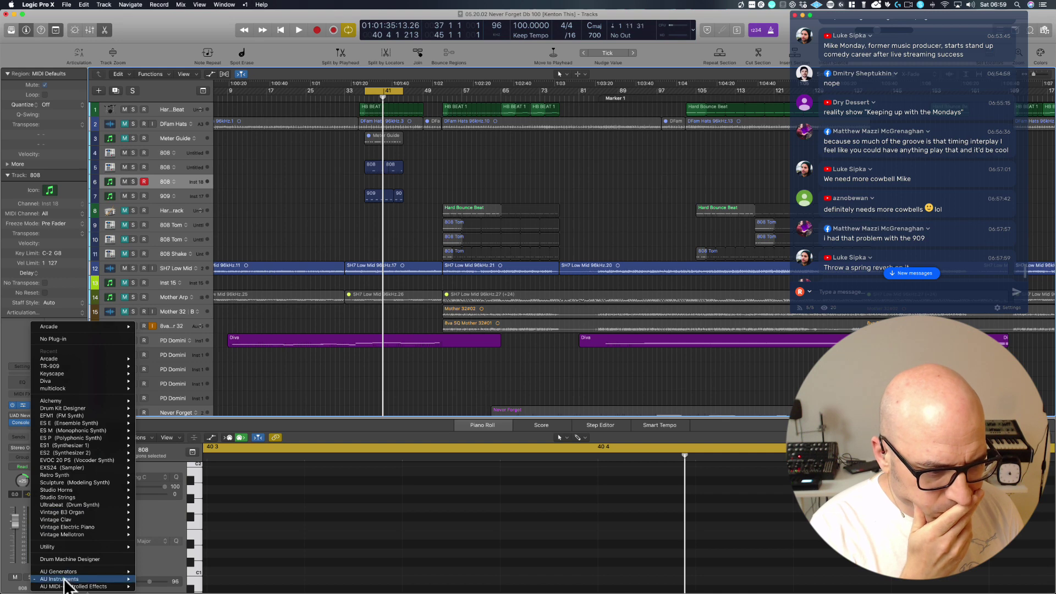
mouse_move(63, 580)
mouse_move(181, 565)
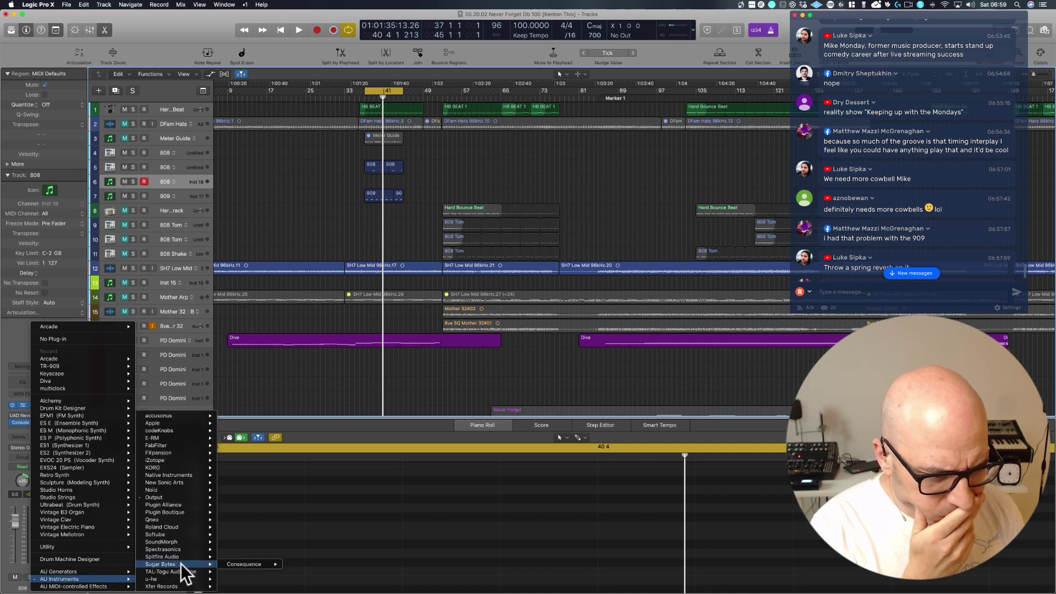
mouse_move(188, 474)
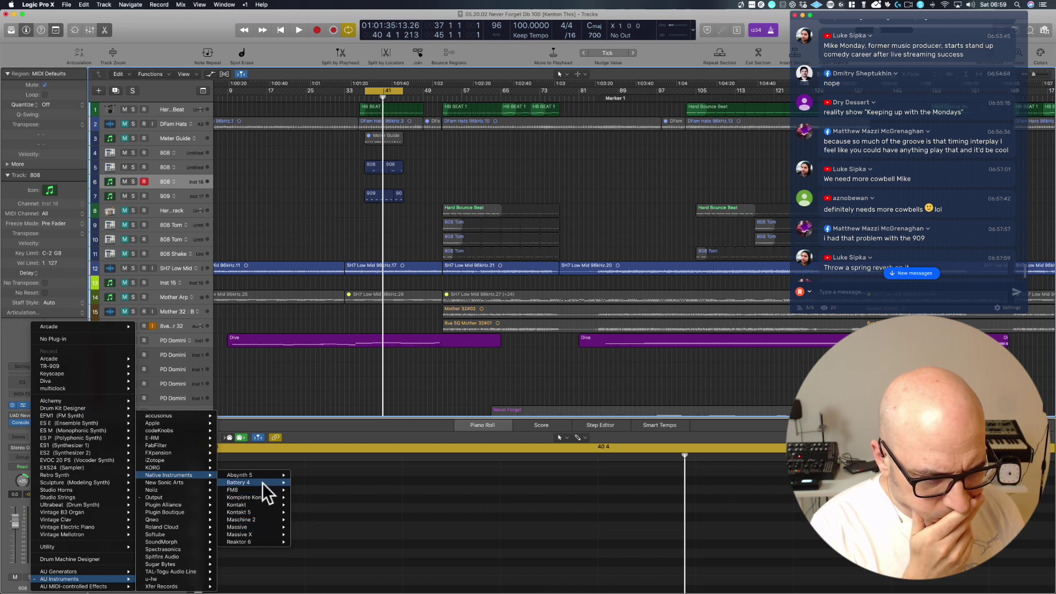
mouse_move(263, 476)
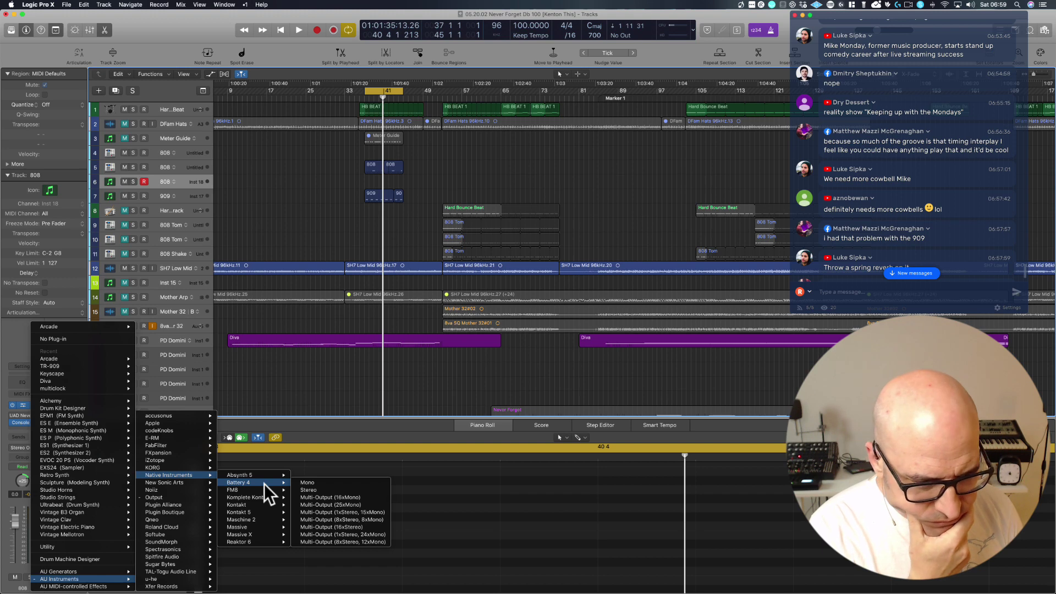
mouse_move(274, 541)
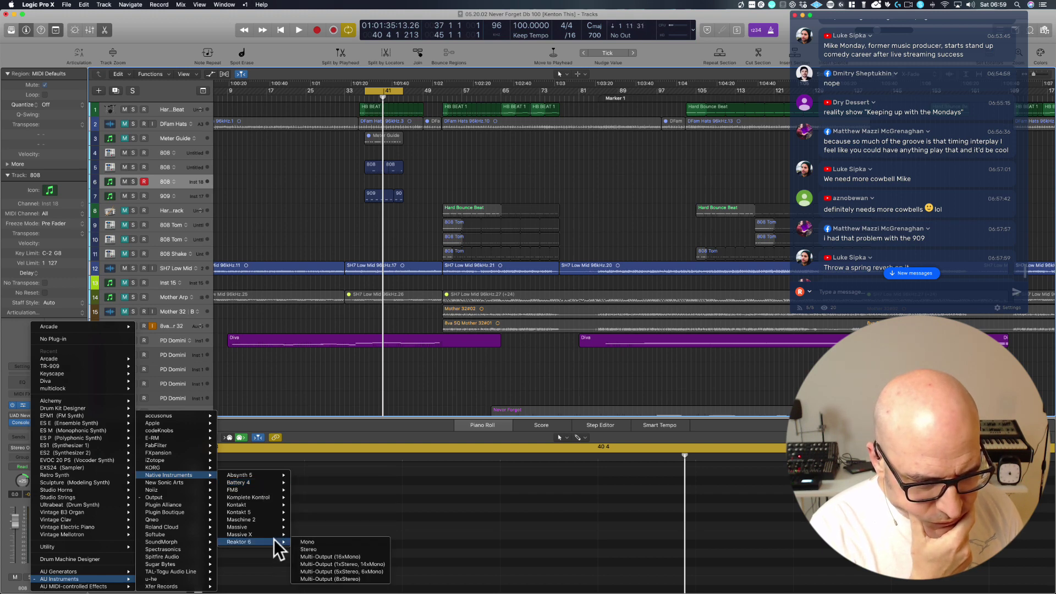
click(315, 549)
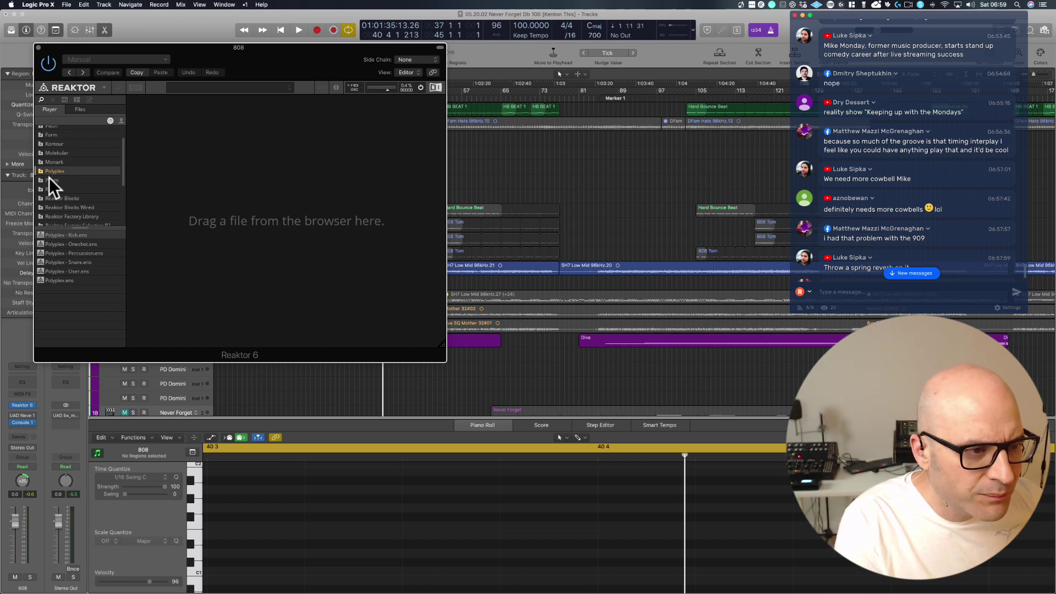
Load the Polyplex - Percussion ensemble in Reaktor and reposition its window.
click(43, 171)
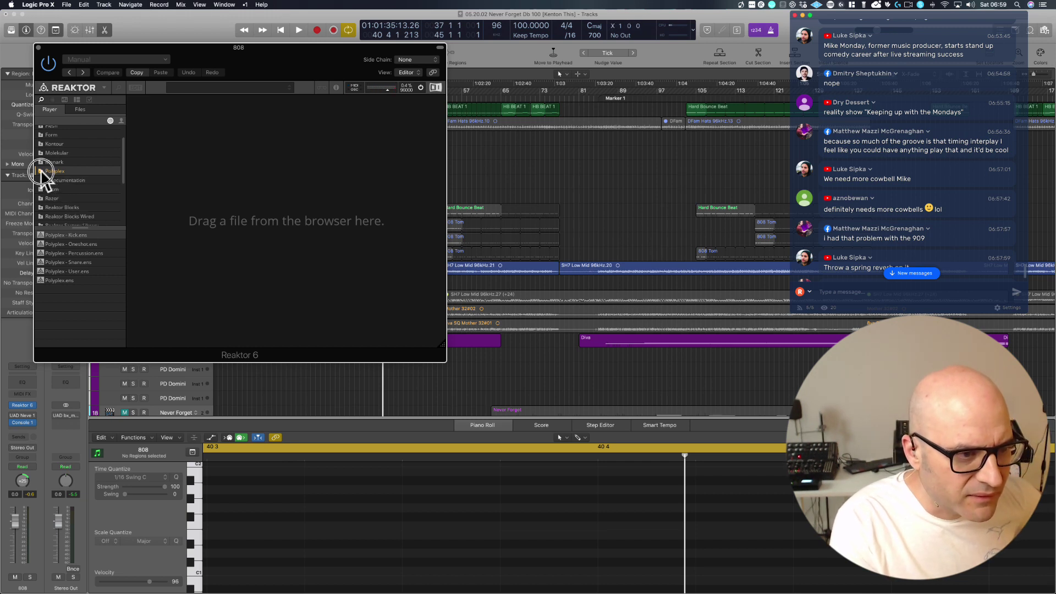
click(82, 255)
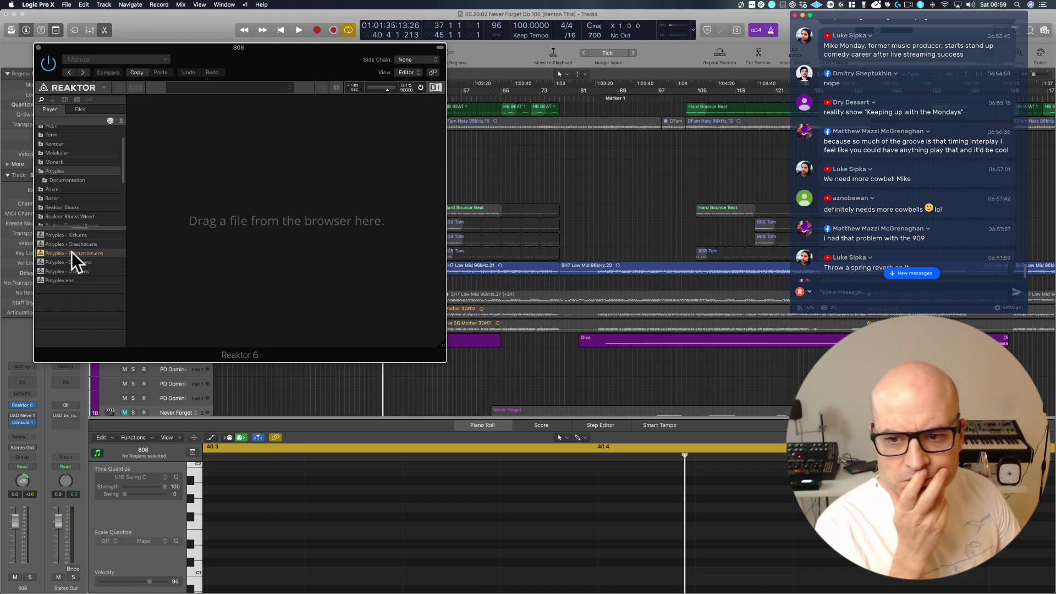
scroll(929, 216, down, 2)
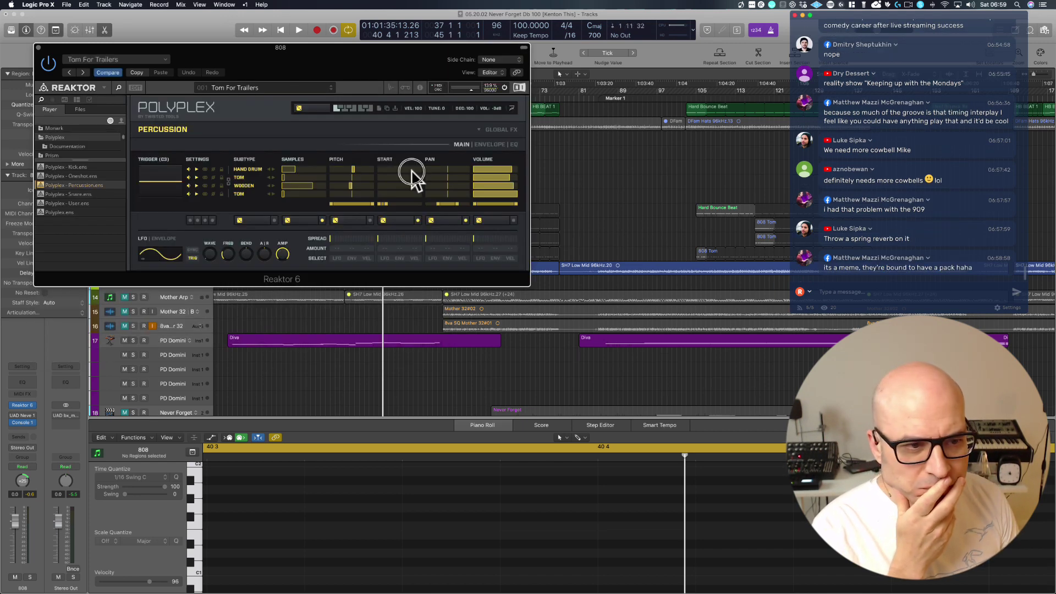
click(159, 197)
drag(270, 56, 342, 103)
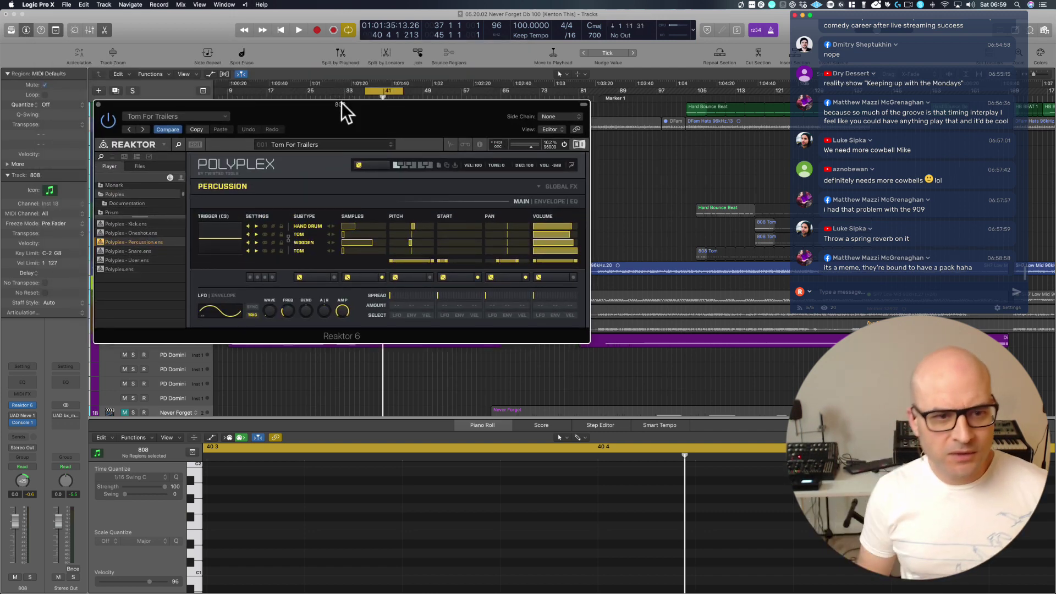
Look through the Polyplex percussion presets and load Tom Vinyl Perc.
click(358, 144)
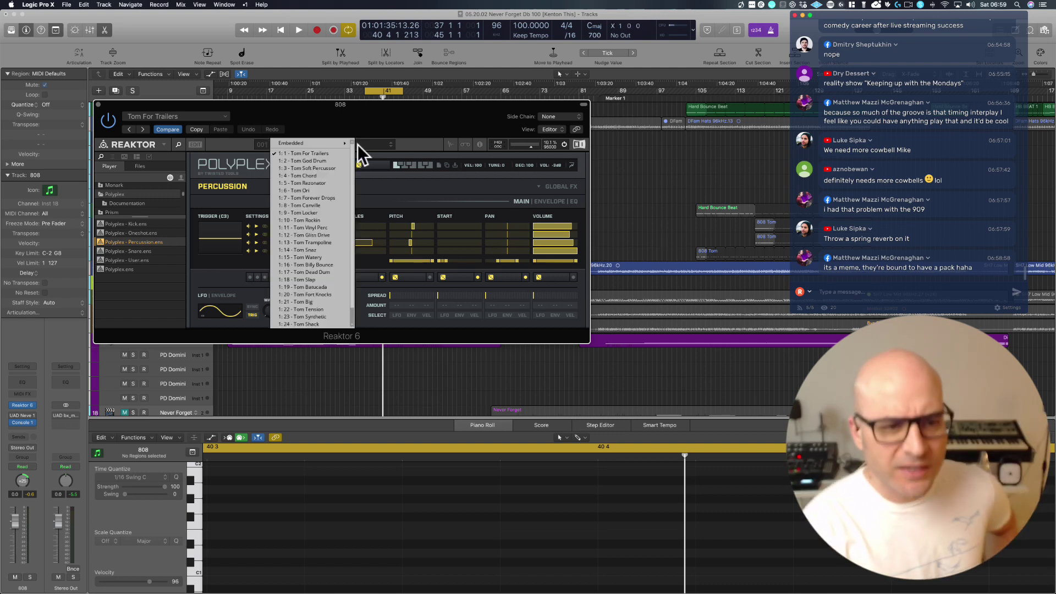
scroll(310, 247, down, 1)
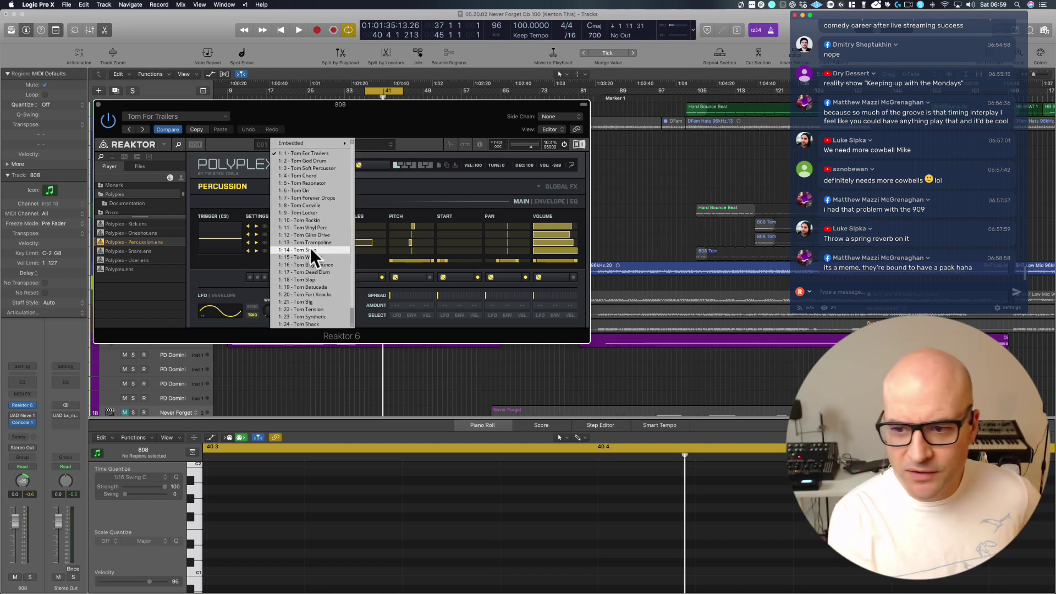
scroll(310, 247, up, 1)
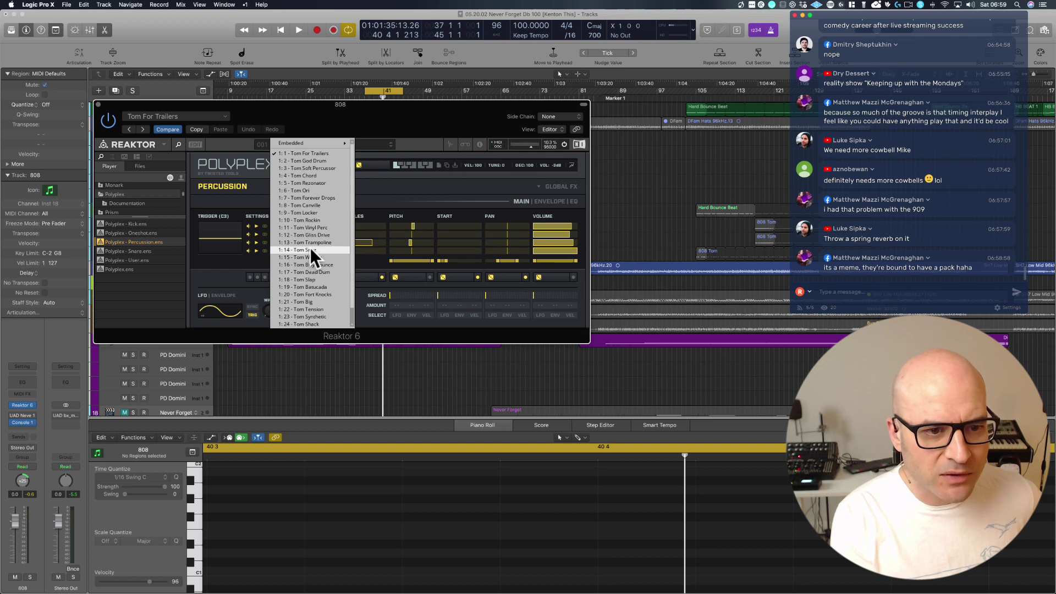
click(221, 160)
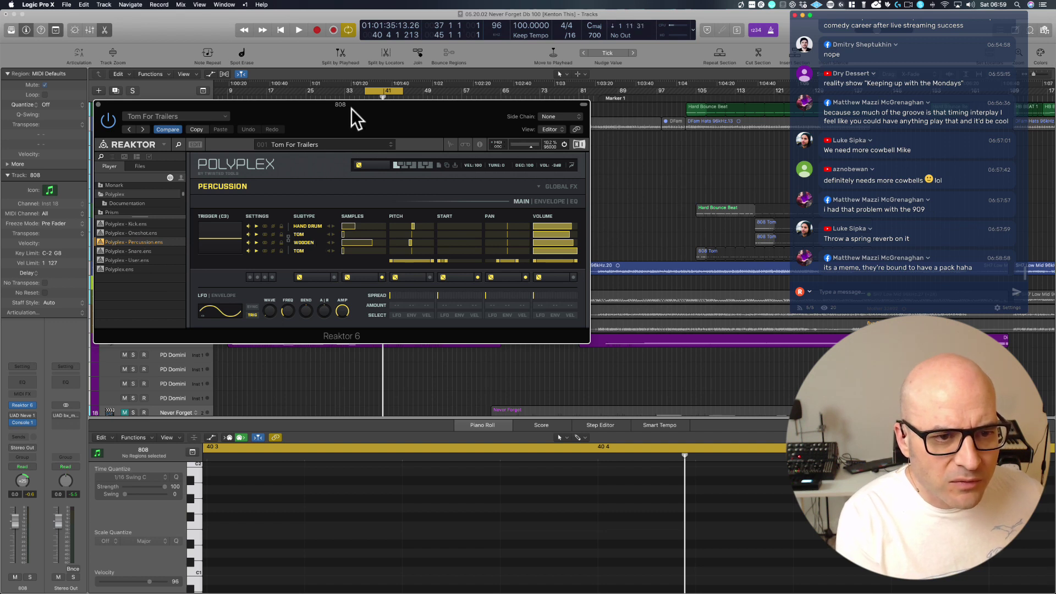
click(328, 145)
mouse_move(328, 142)
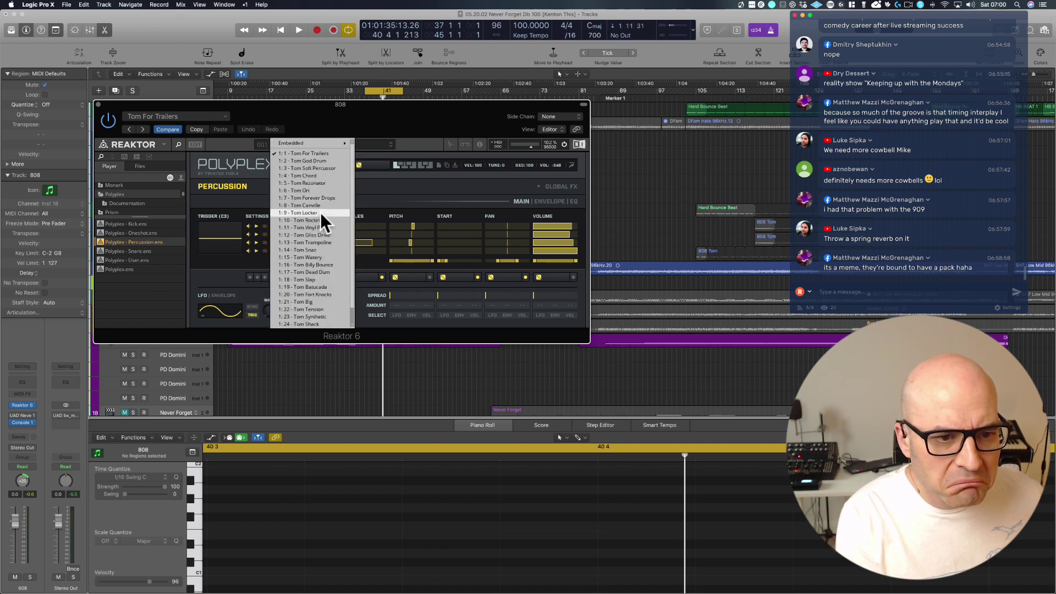
click(319, 226)
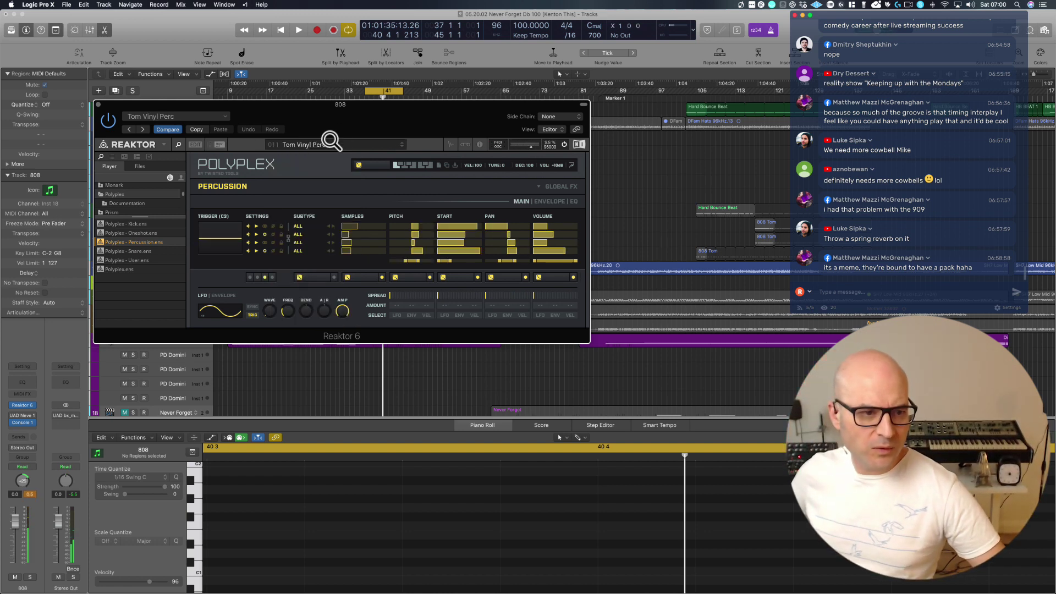
Load the Polyplex - Snare ensemble in Reaktor without saving the percussion changes, and choose its Snare Rimsnaps preset.
click(138, 251)
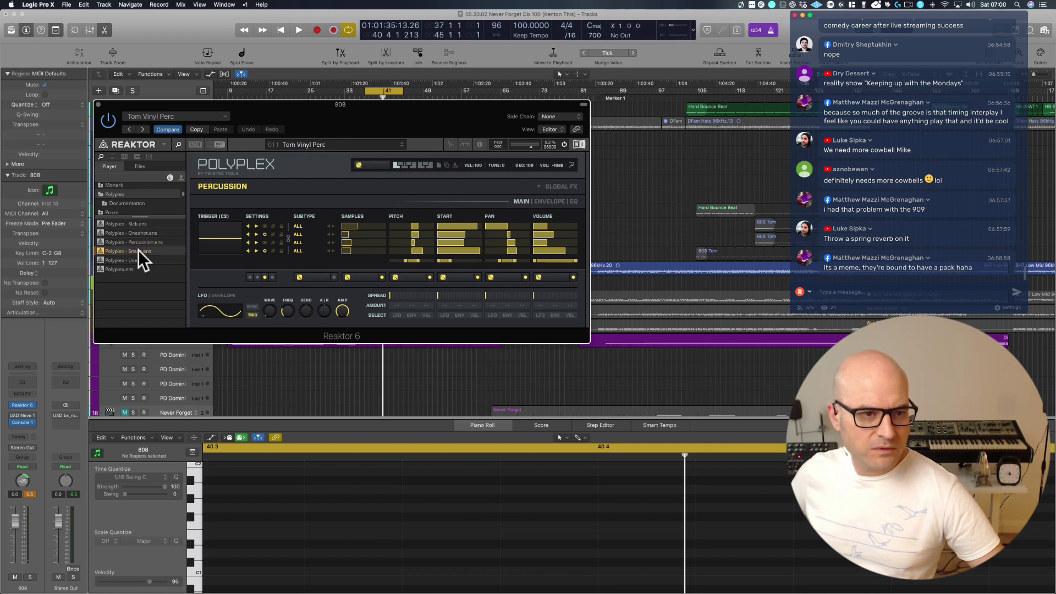
double_click(137, 250)
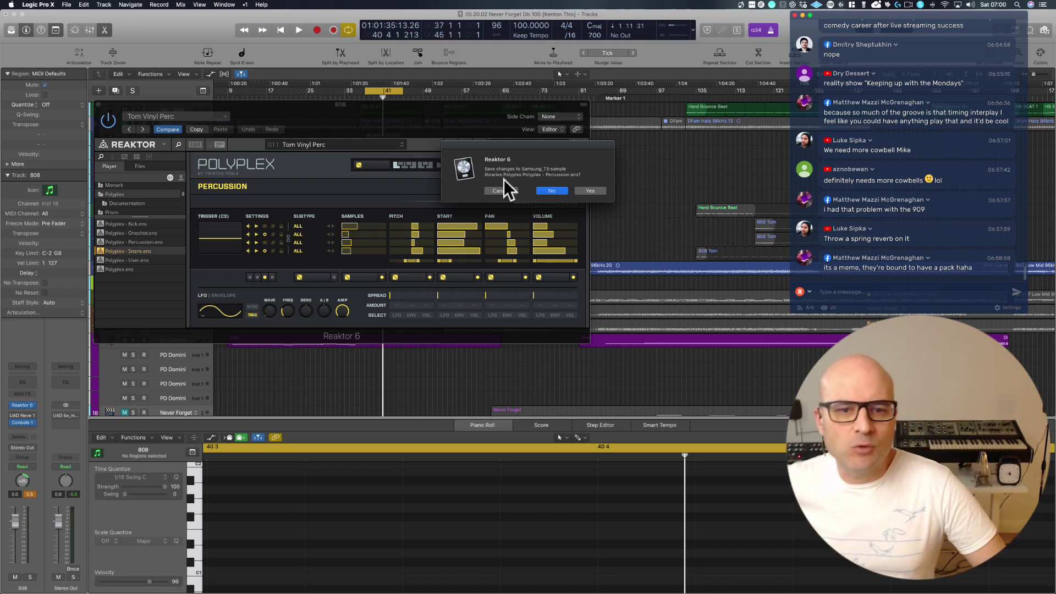
click(552, 190)
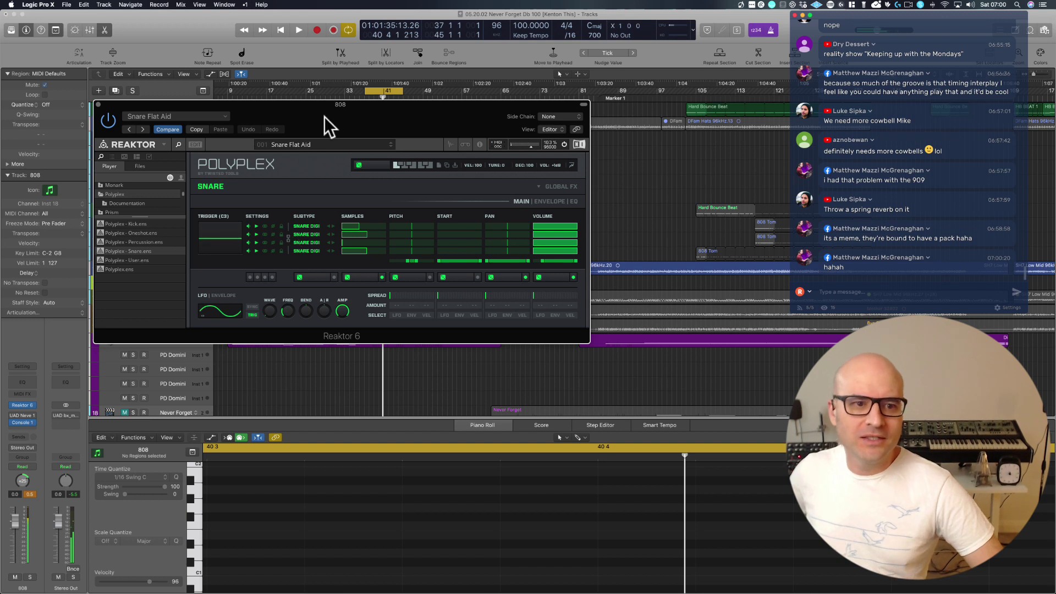
click(309, 142)
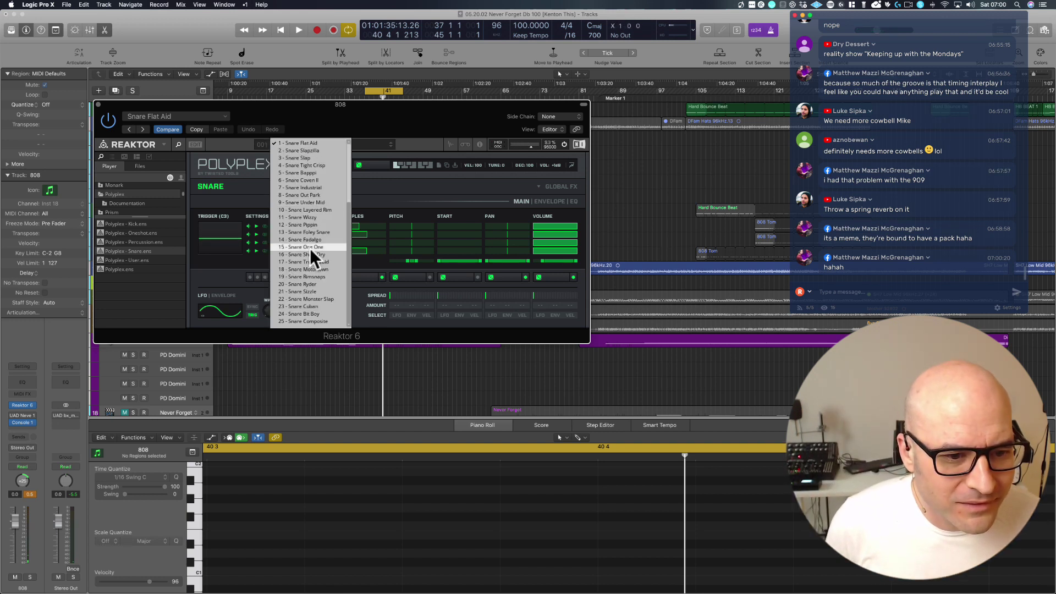
scroll(311, 254, down, 1)
scroll(309, 249, down, 6)
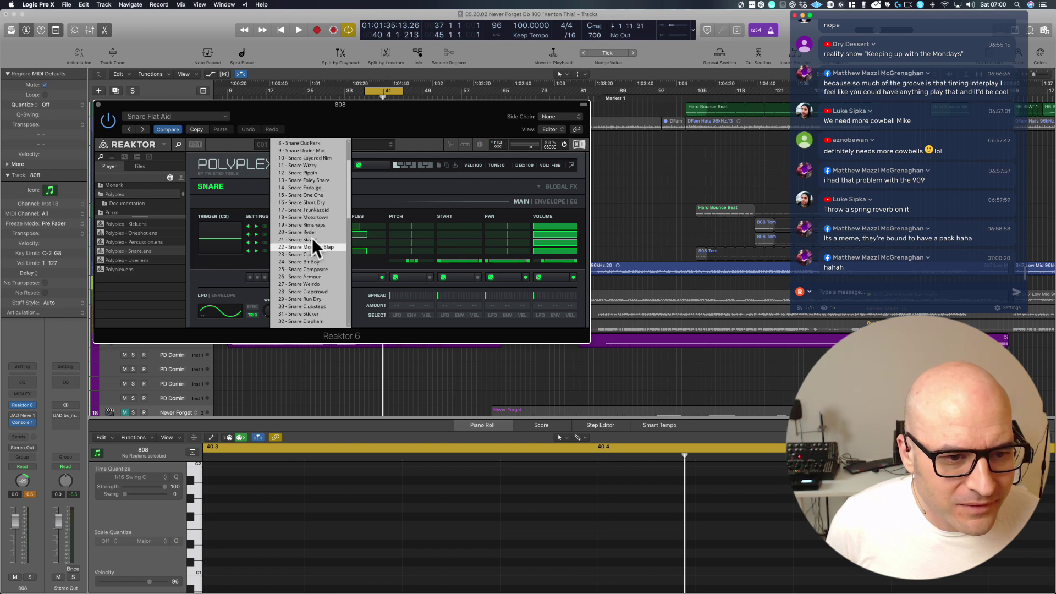
click(312, 223)
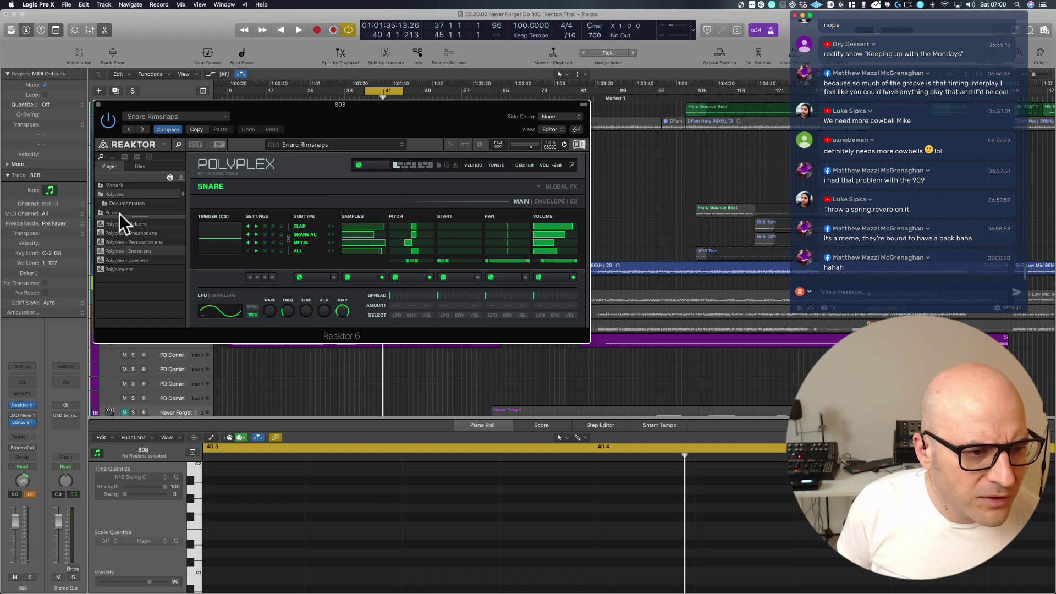
Load the full Polyplex ensemble in Reaktor without saving the changes to the snare ensemble.
mouse_move(143, 216)
mouse_down()
mouse_move(137, 299)
mouse_move(144, 227)
mouse_up()
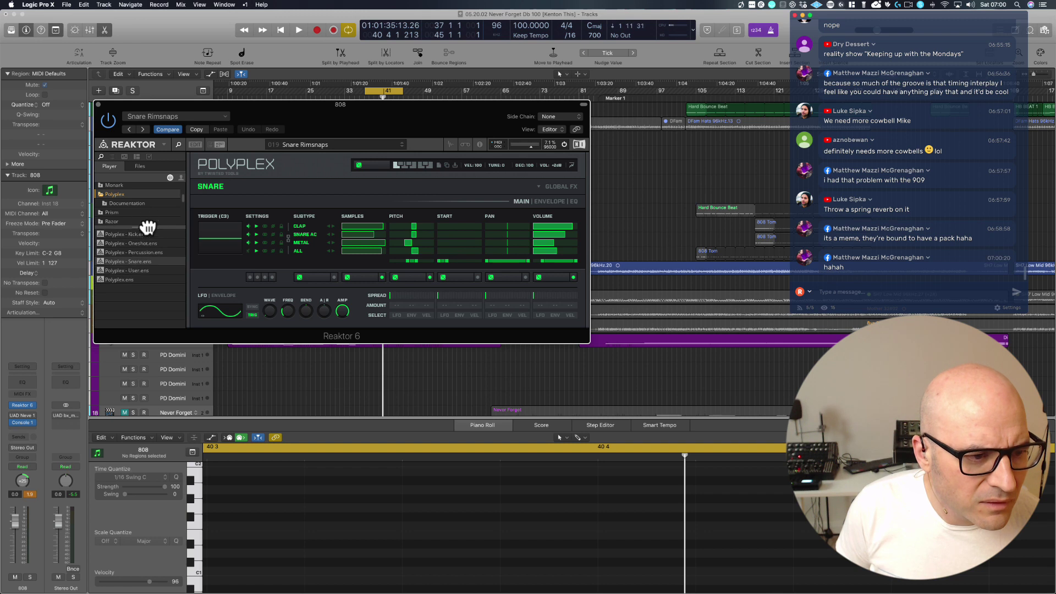
double_click(121, 280)
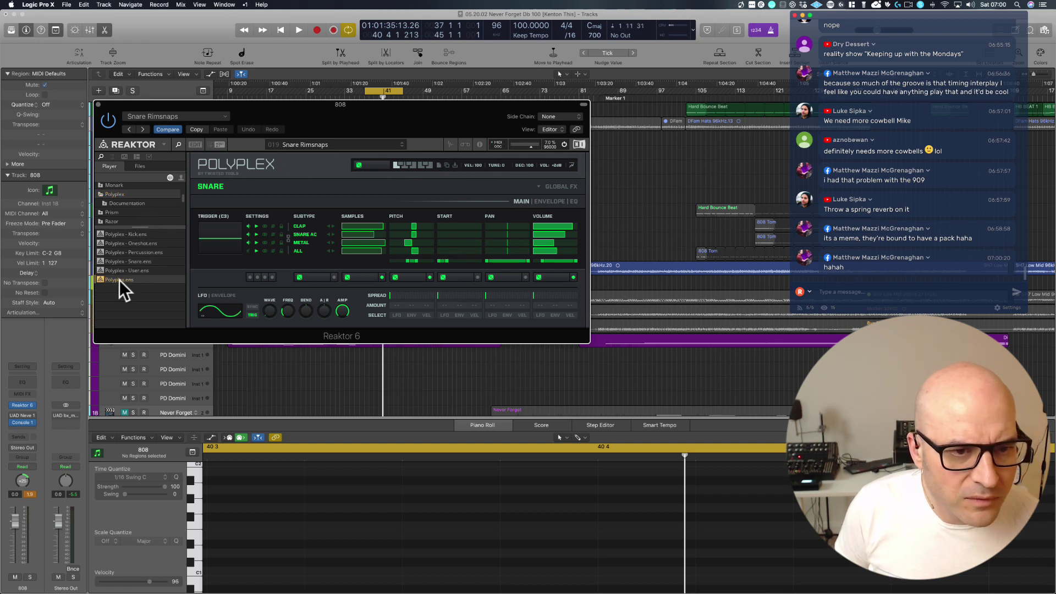
click(550, 190)
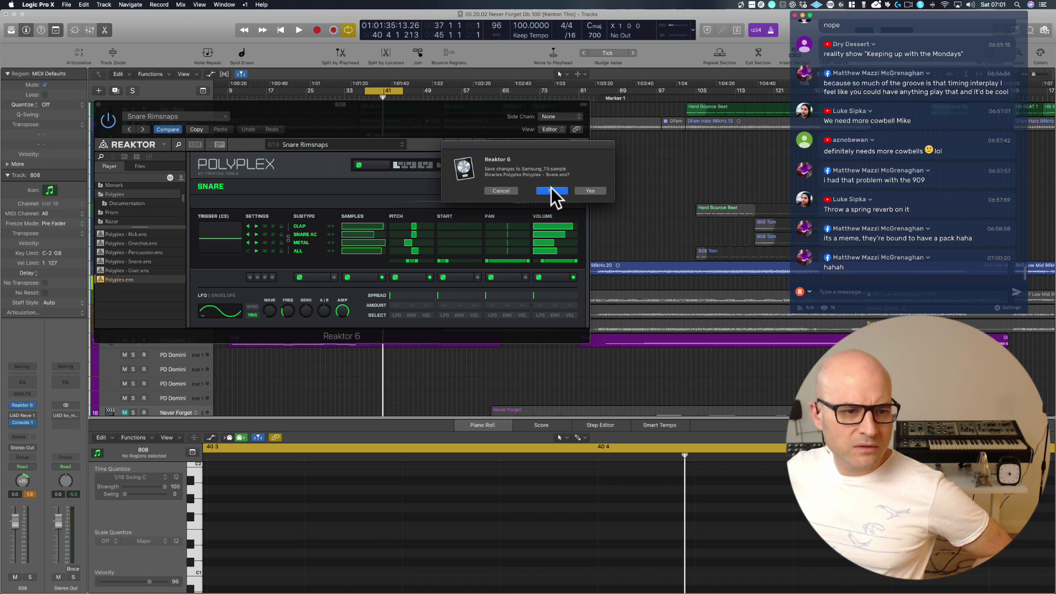
click(551, 188)
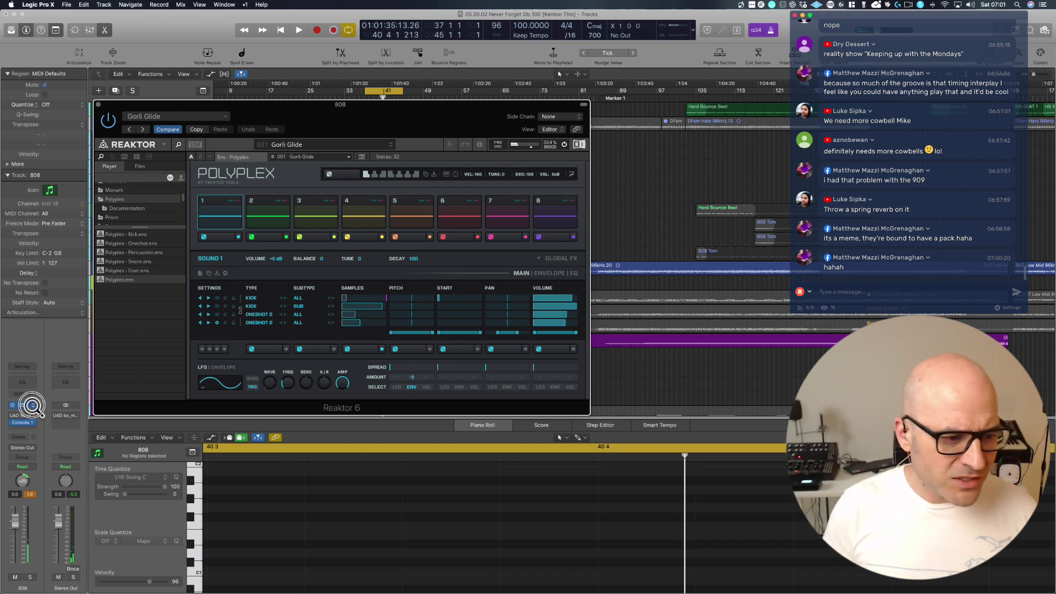
Replace Reaktor 6 on the duplicated 808 track with the stereo version of Native Instruments Battery 4.
click(31, 405)
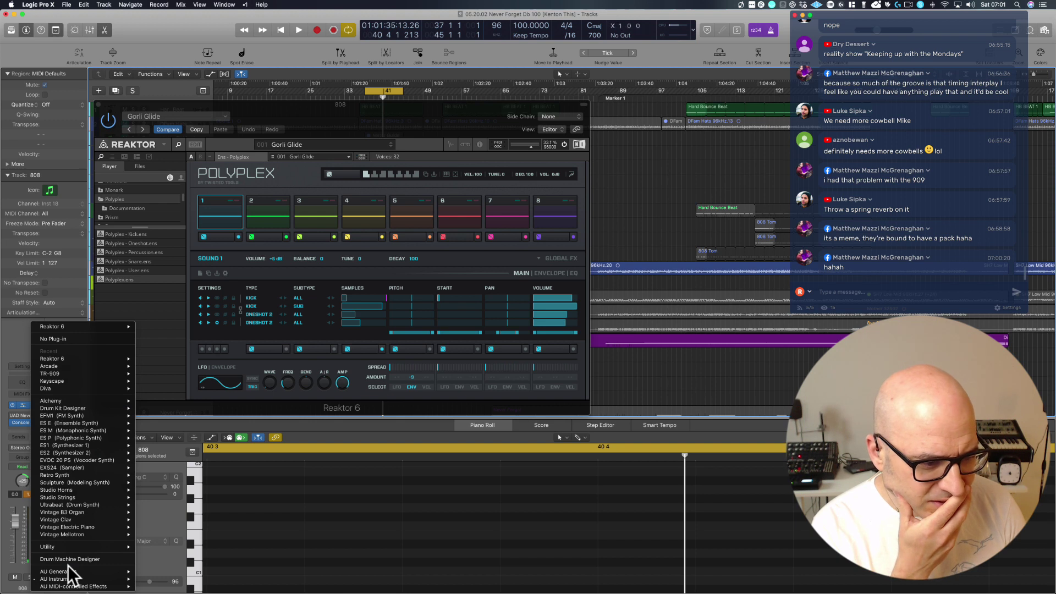
mouse_move(65, 482)
mouse_move(71, 456)
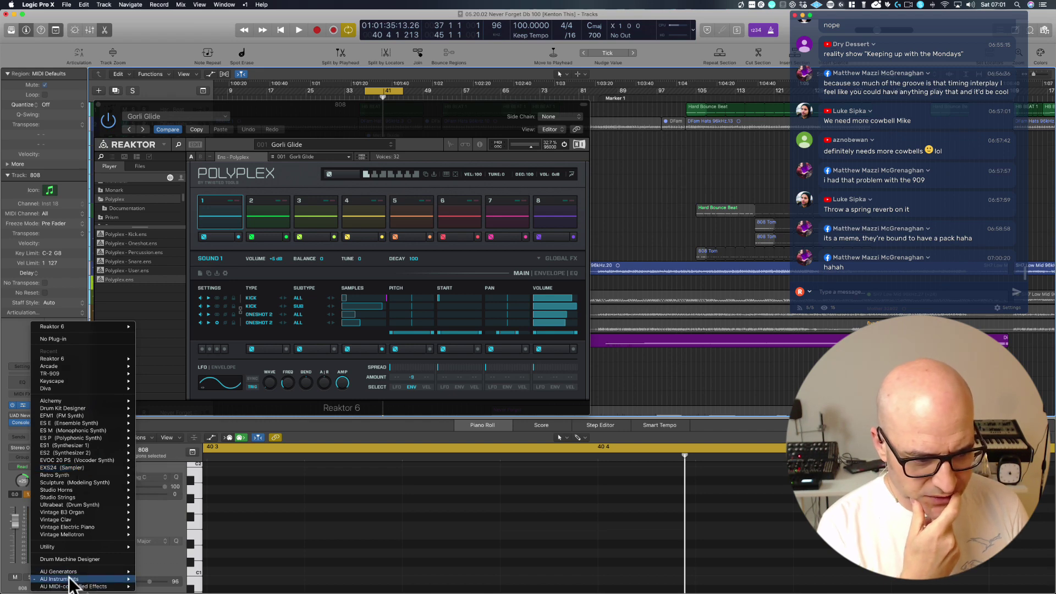
mouse_move(73, 580)
mouse_move(174, 474)
mouse_move(234, 474)
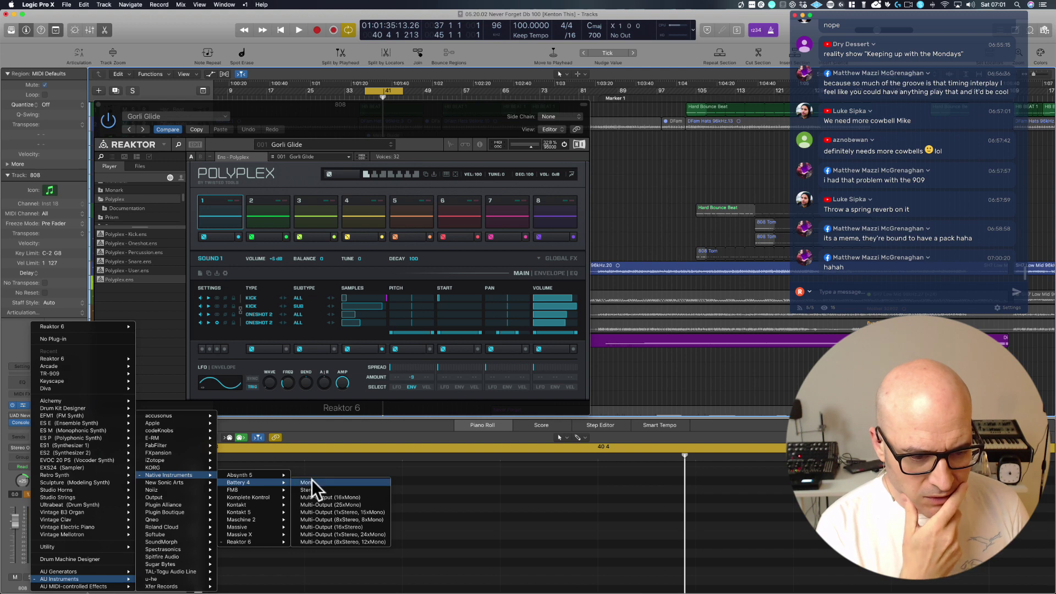
click(315, 489)
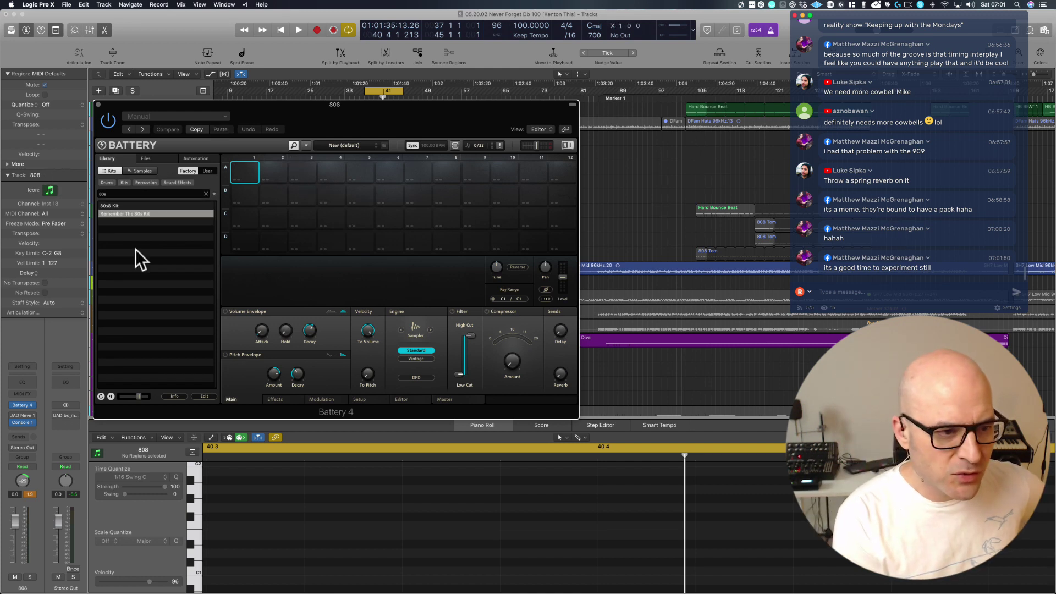
Clear the old search from Battery's factory kit library, look through the kits and search for cowbell, clearing that search too.
click(206, 194)
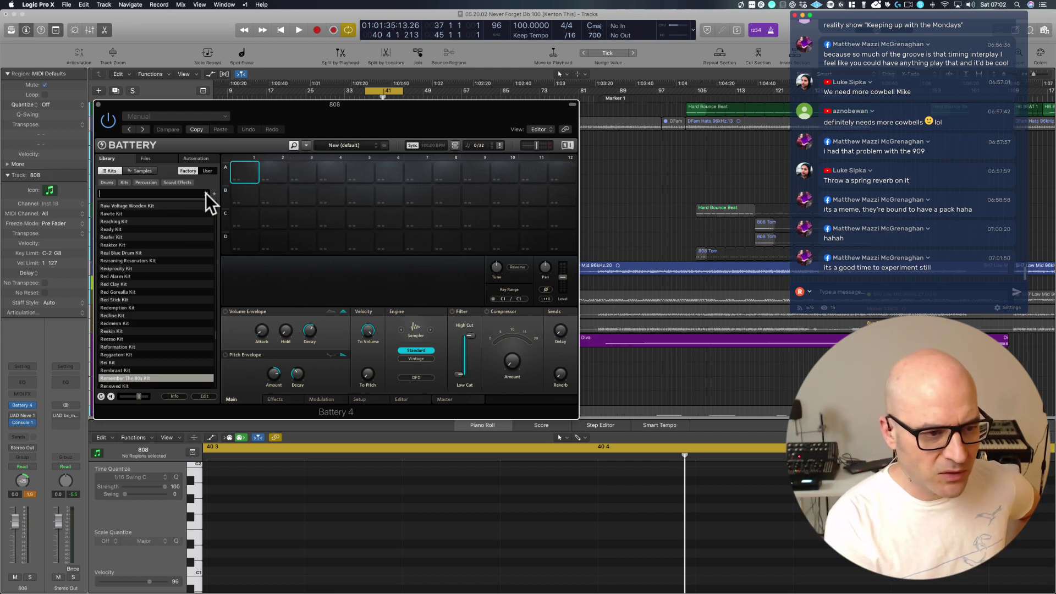
scroll(169, 312, up, 3)
scroll(168, 312, up, 5)
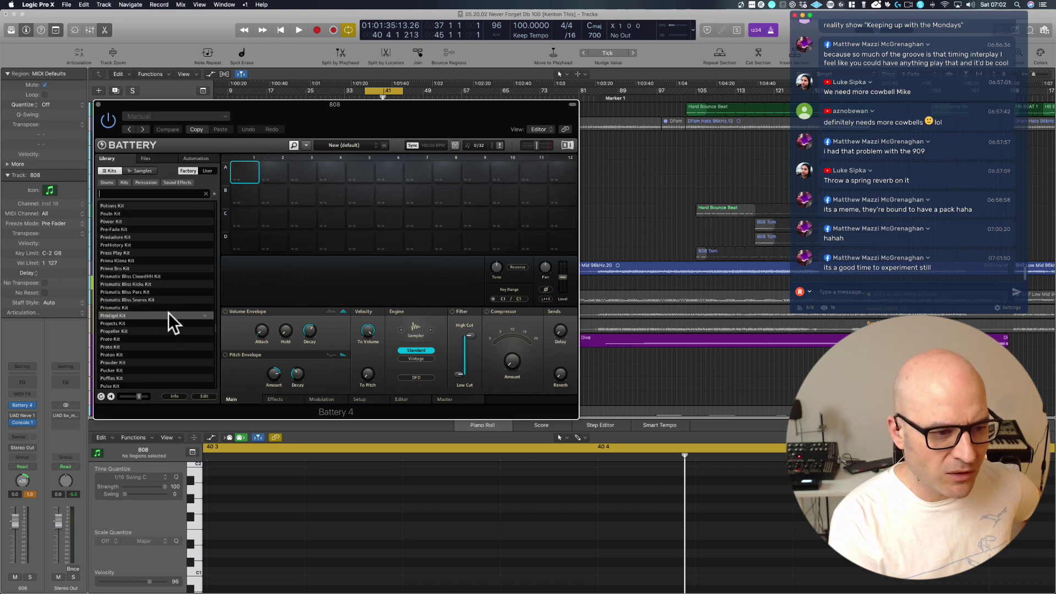
scroll(168, 313, up, 8)
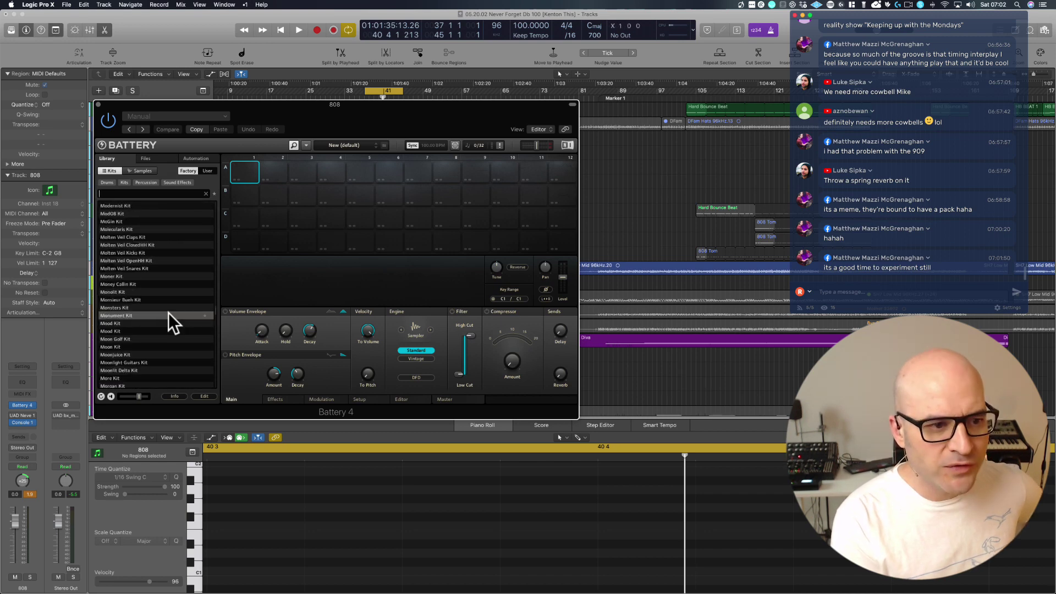
scroll(164, 204, up, 15)
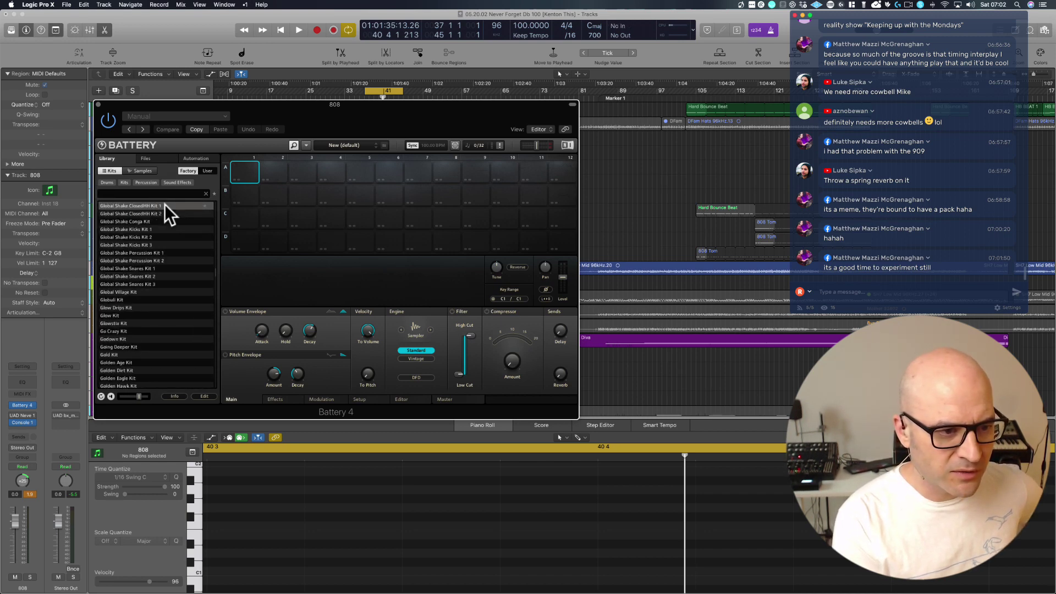
scroll(164, 203, up, 10)
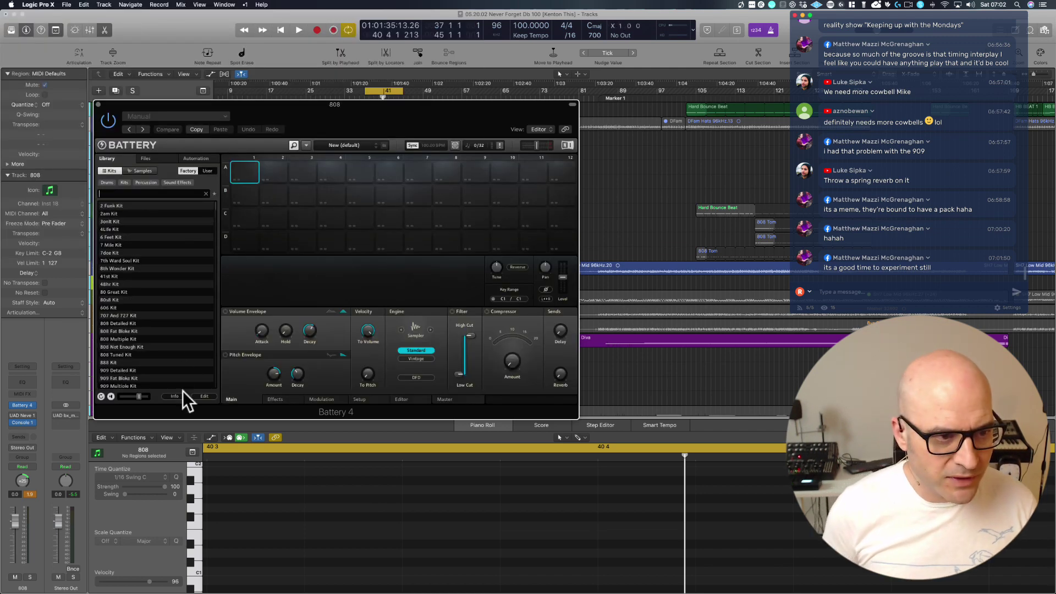
text(cowbell)
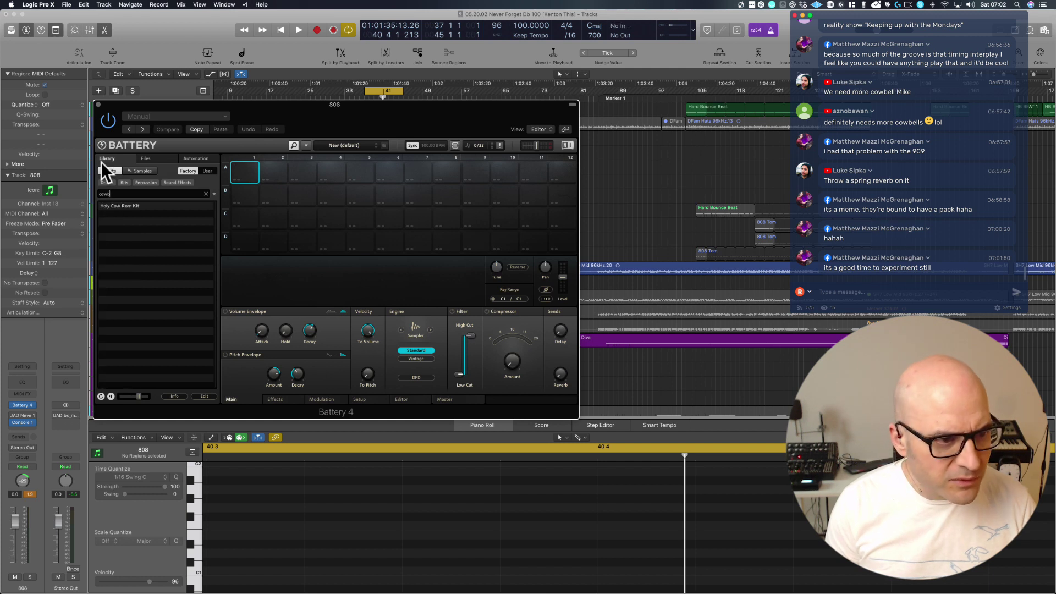
key(BackSpace)
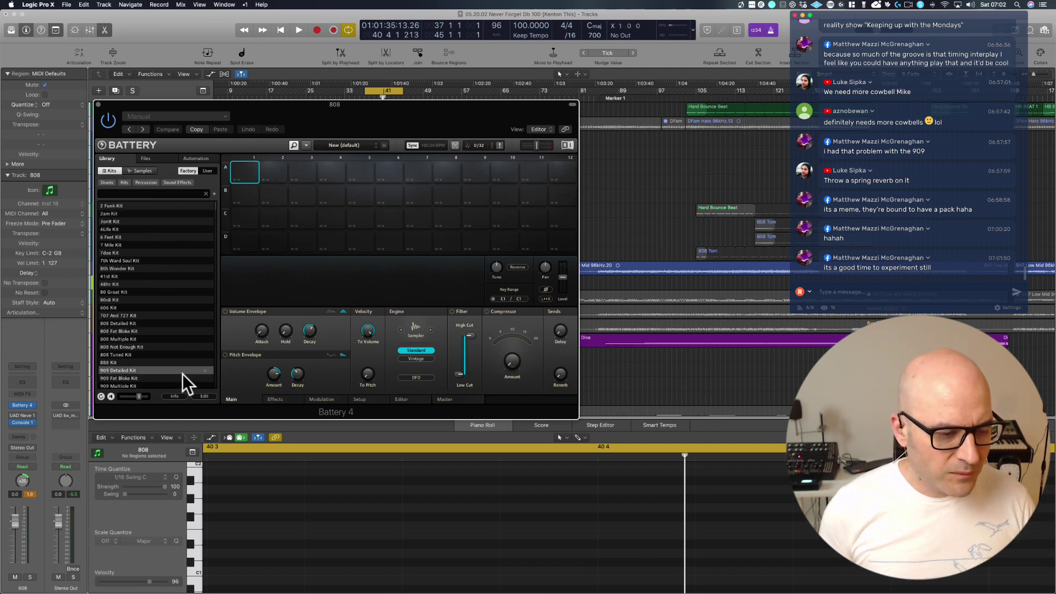
Load the Apnea Kit from Battery's factory kits and replace it with the Apparat Kit.
scroll(157, 342, down, 5)
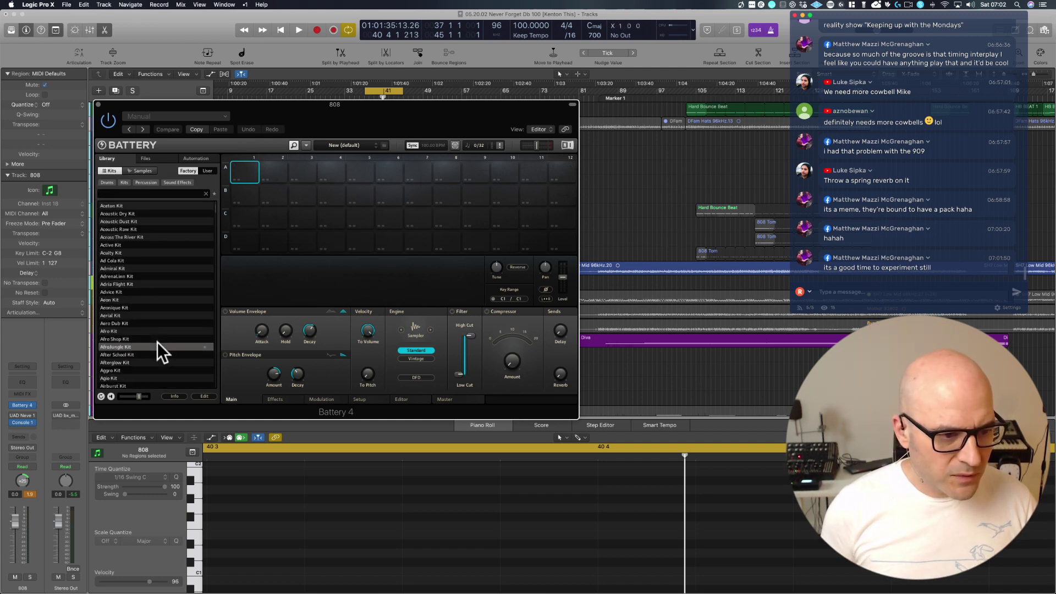
scroll(156, 331, down, 5)
scroll(153, 374, down, 9)
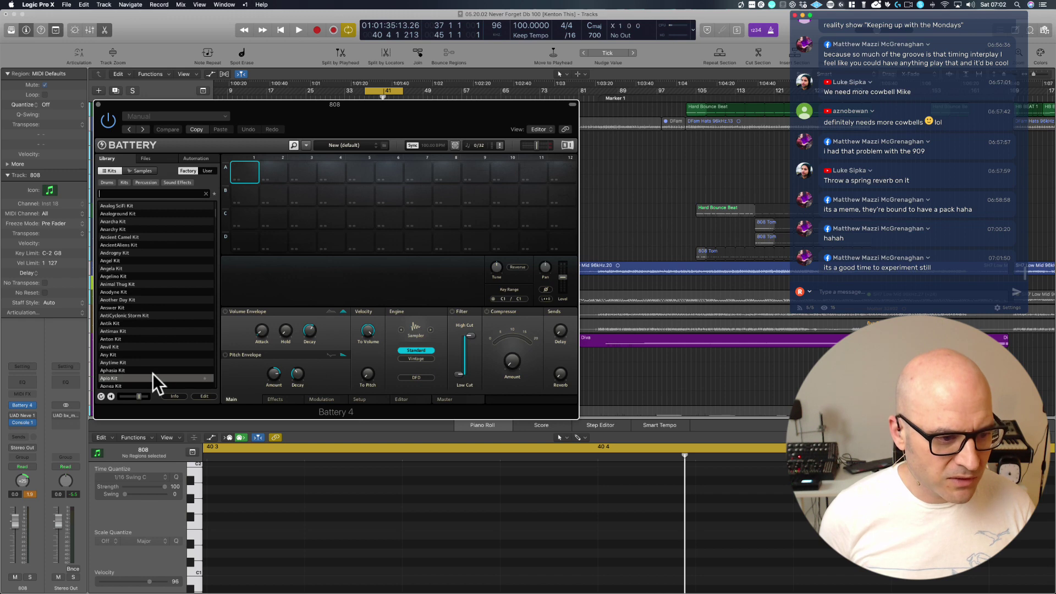
scroll(153, 374, down, 6)
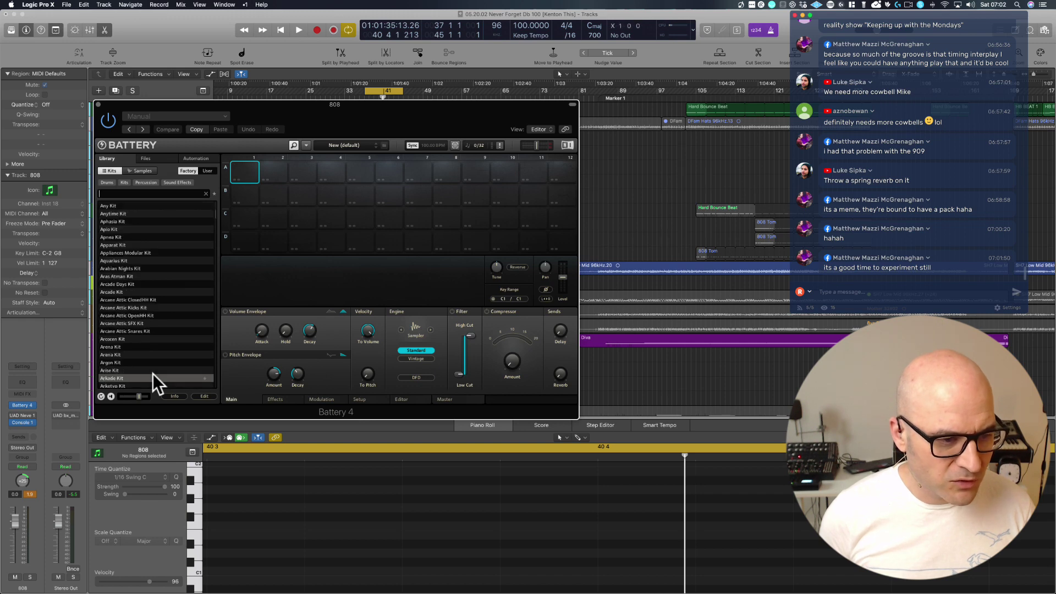
scroll(144, 264, up, 2)
double_click(145, 268)
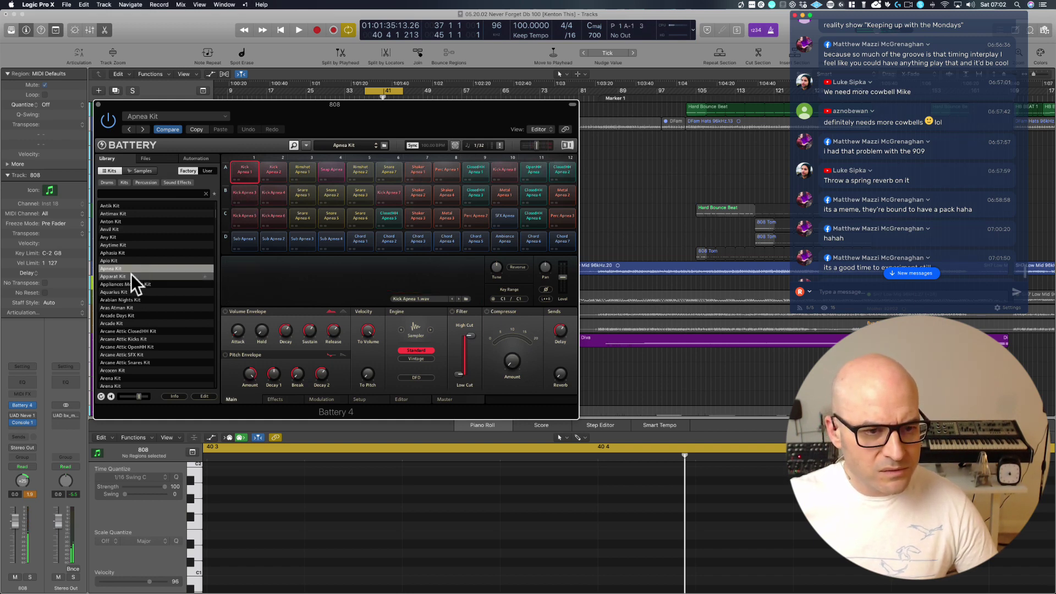
double_click(131, 274)
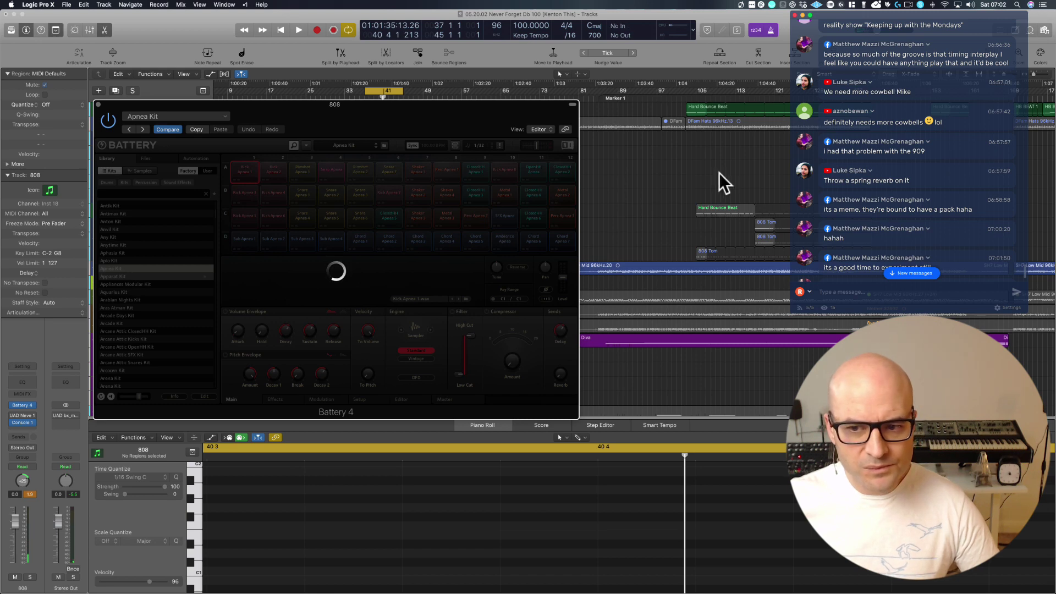
scroll(859, 176, down, 2)
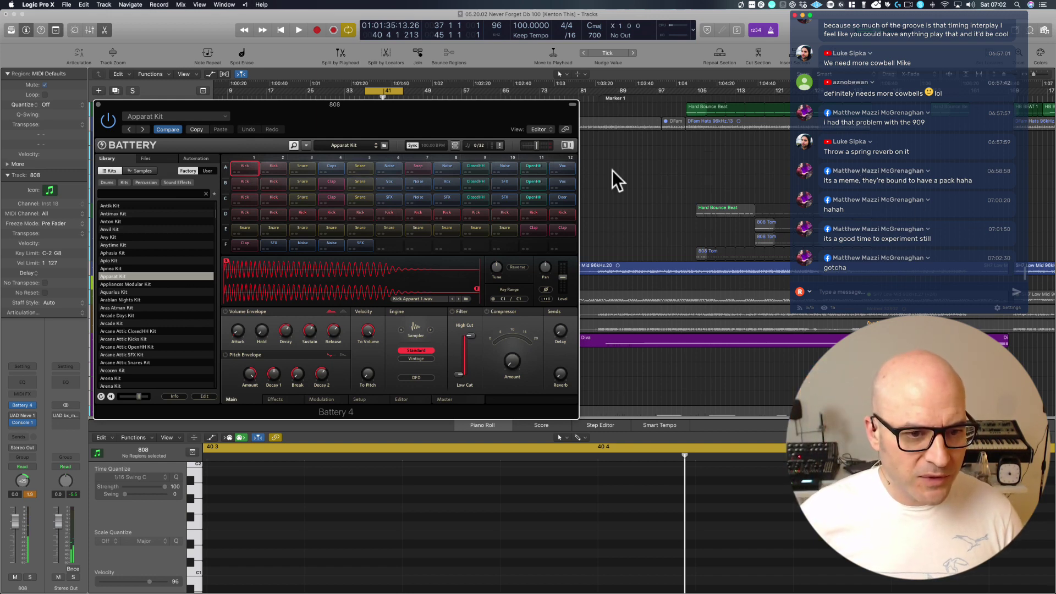
Audition several snare cells in row E of the Apparat Kit.
click(355, 227)
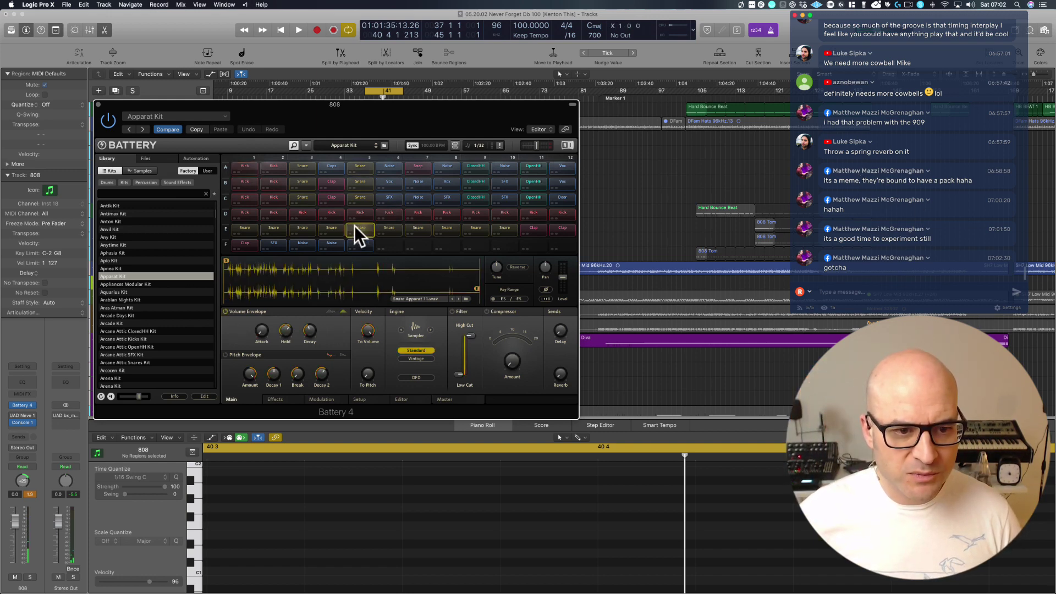
click(302, 228)
click(239, 228)
click(441, 228)
click(474, 229)
click(500, 228)
Load the Augvox Kit in Battery and look further down the list of factory kits.
scroll(99, 339, down, 4)
scroll(99, 338, down, 5)
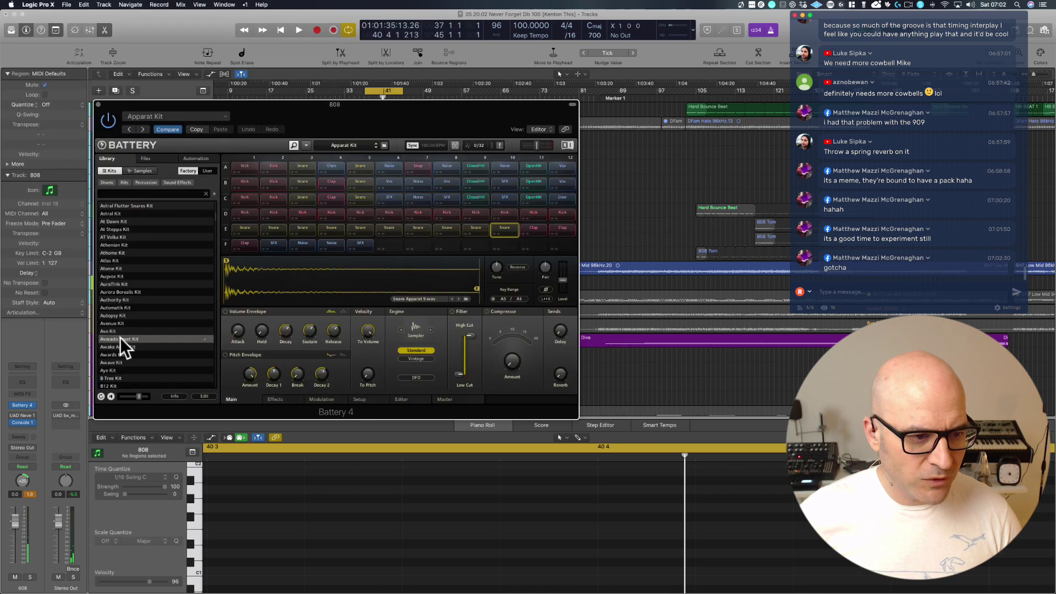
double_click(127, 278)
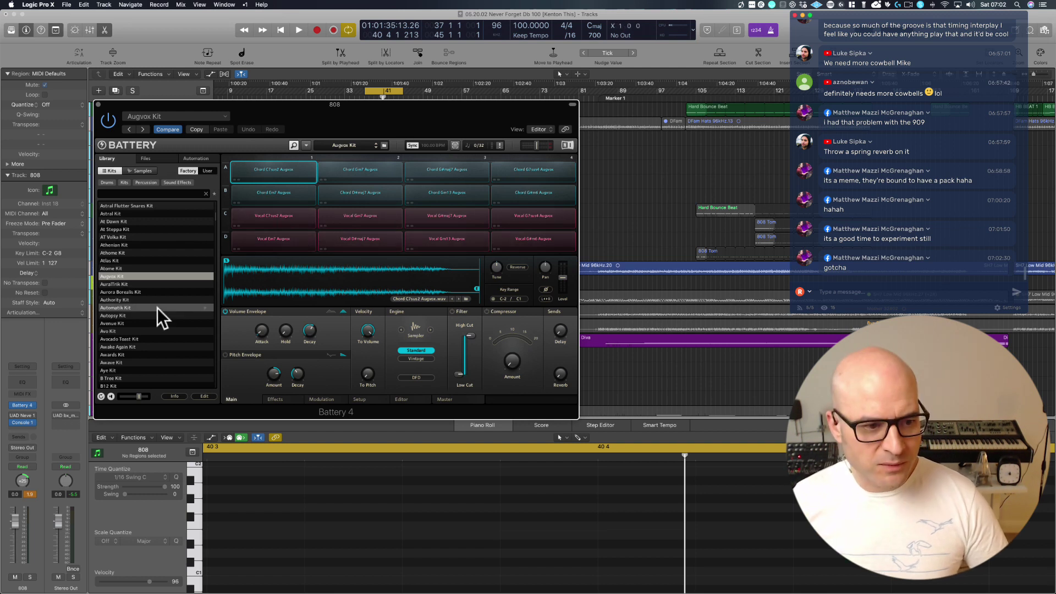
scroll(158, 308, down, 5)
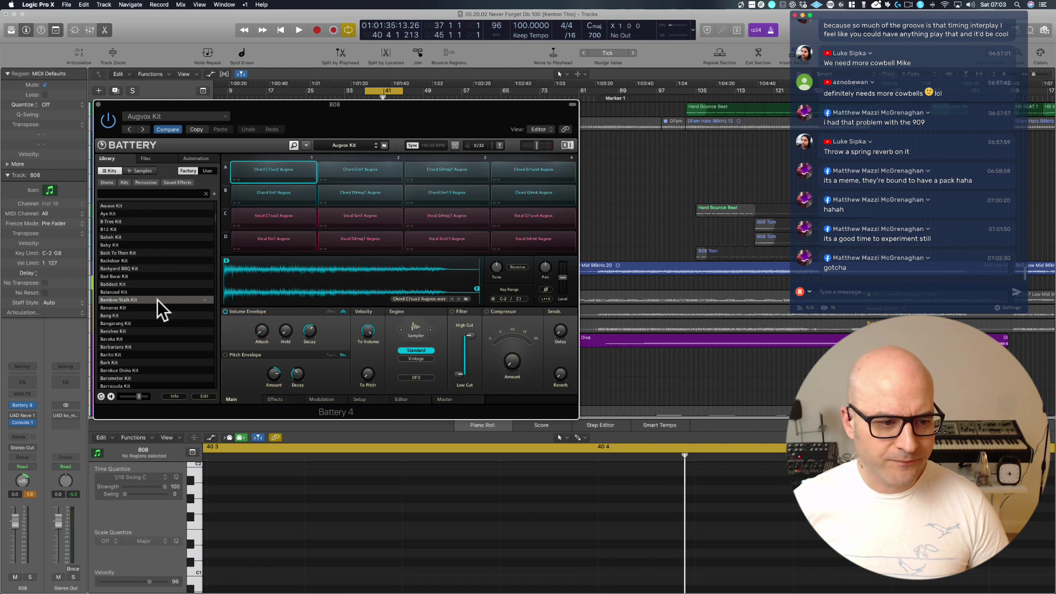
scroll(135, 335, down, 4)
Switch to Trello, look at the Never Forget card in the Done list, and return to Logic Pro X.
mouse_move(18, 589)
click(94, 586)
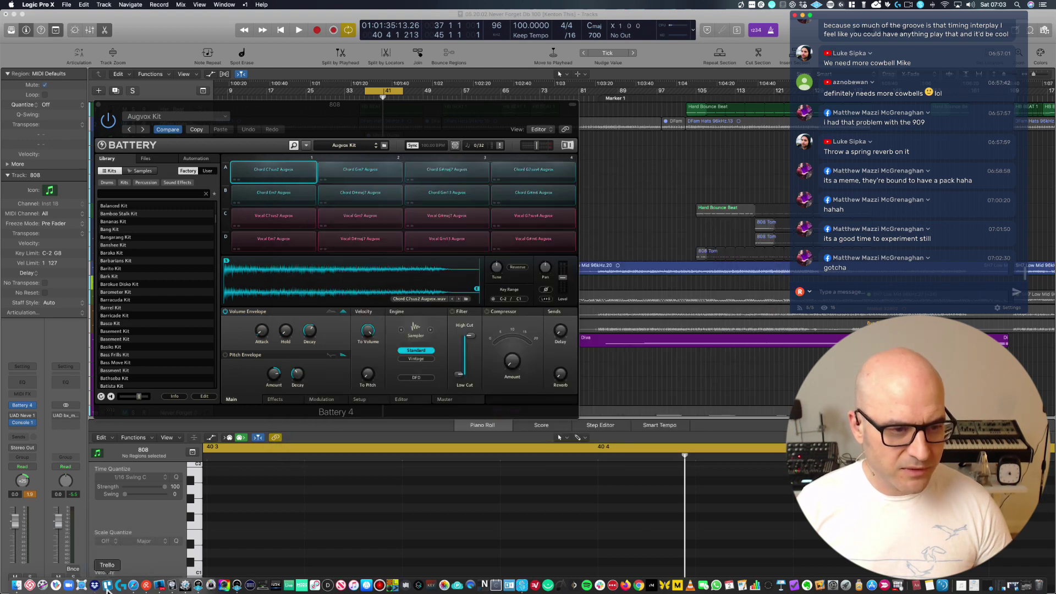
click(108, 586)
scroll(379, 239, right, 3)
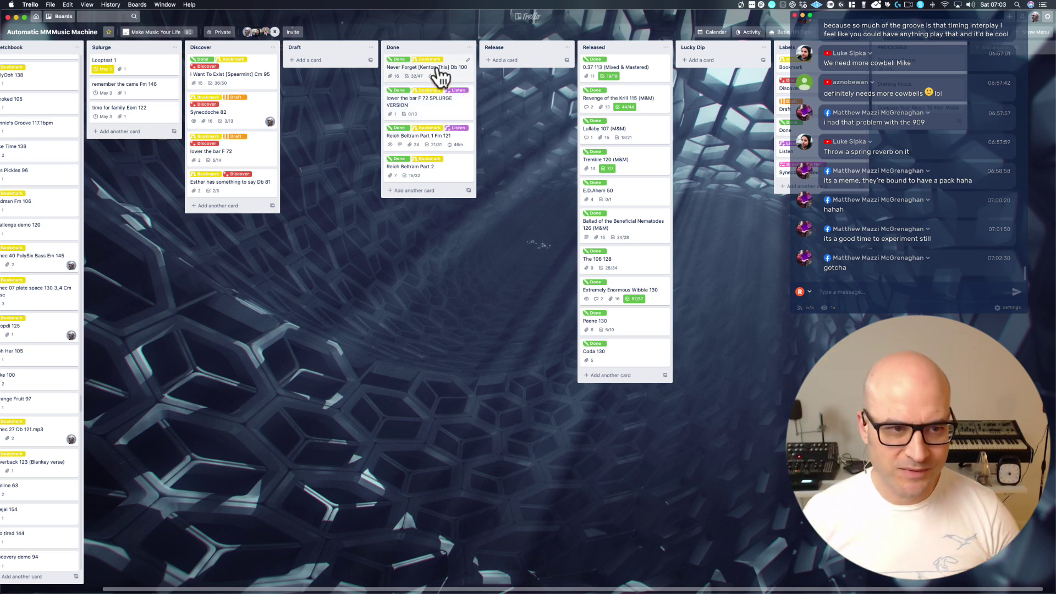
mouse_move(437, 68)
mouse_down()
mouse_move(247, 59)
mouse_move(432, 59)
mouse_up()
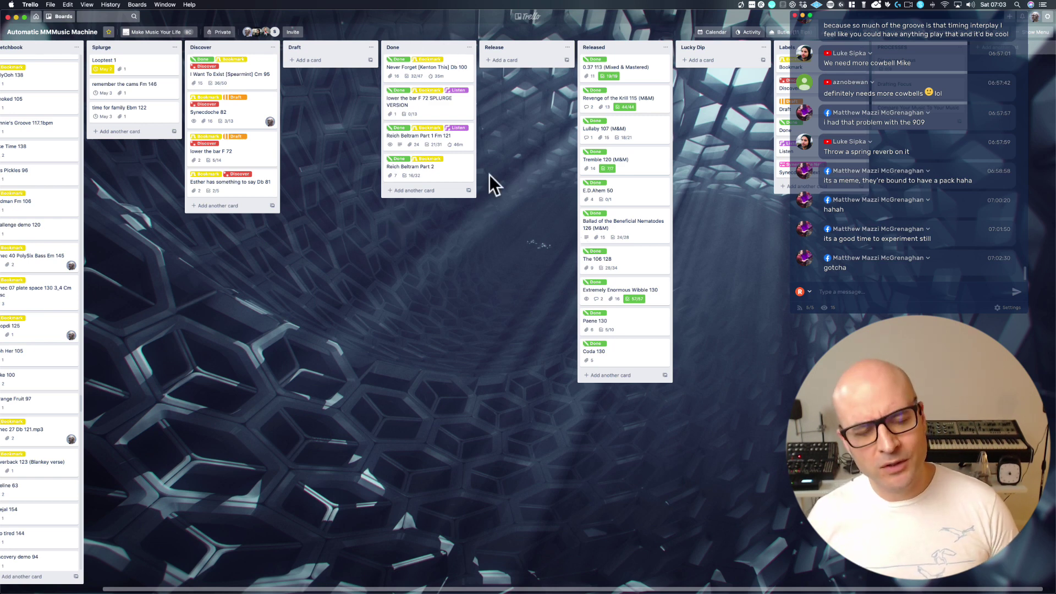
click(18, 18)
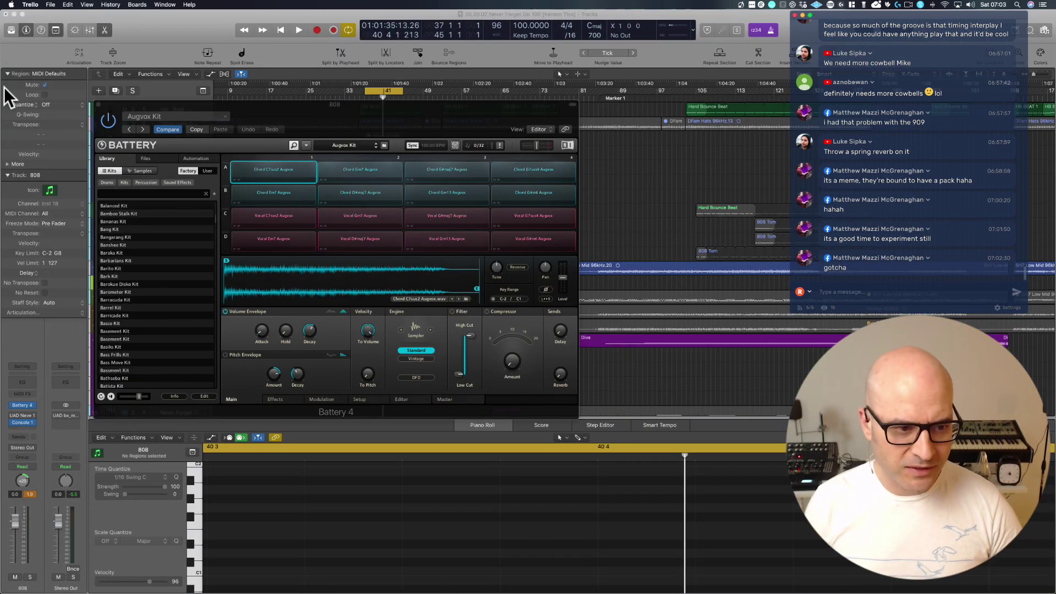
Go further down Battery's factory kits and load the Dexterity Kit, replacing it with the Digga Kit.
scroll(128, 288, down, 8)
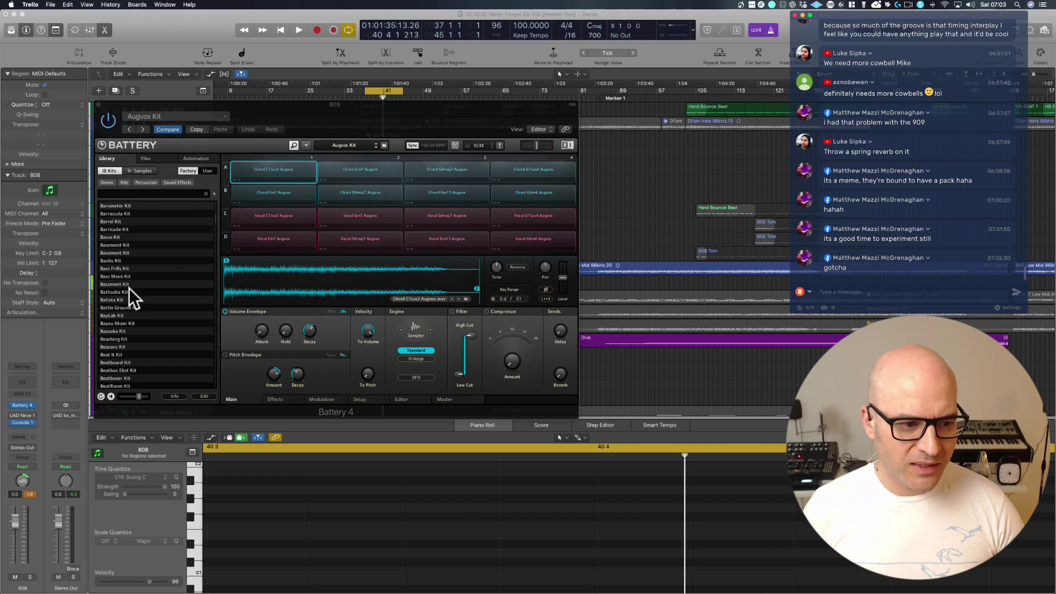
scroll(128, 325, down, 5)
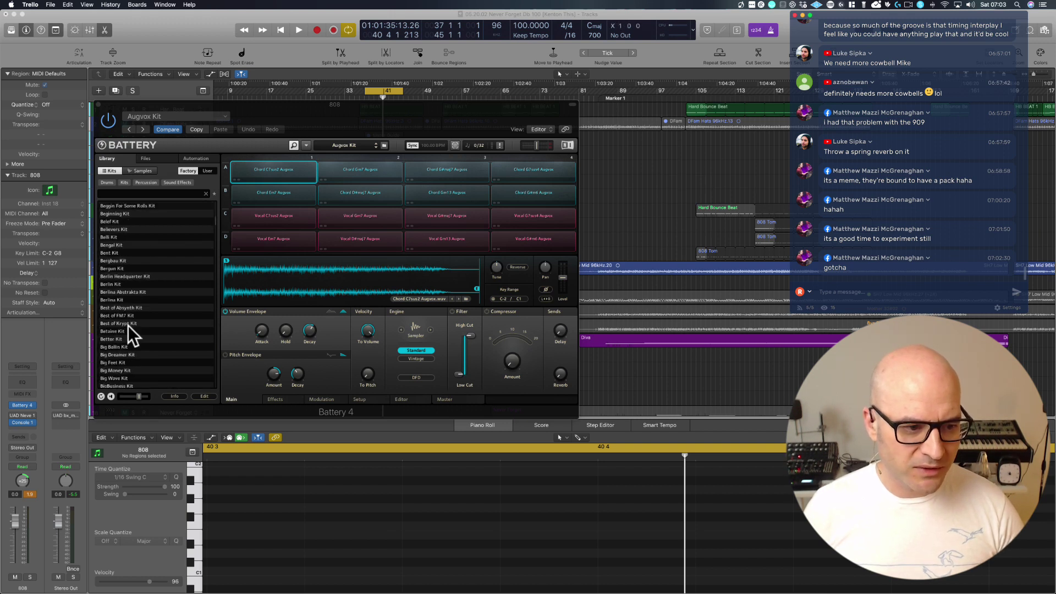
scroll(129, 312, down, 10)
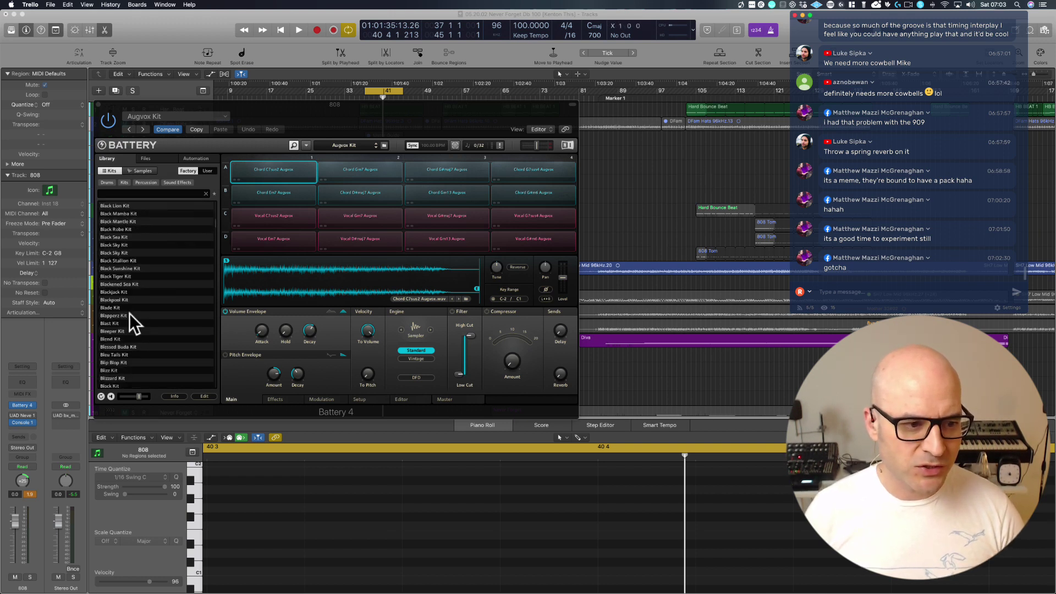
scroll(130, 254, down, 12)
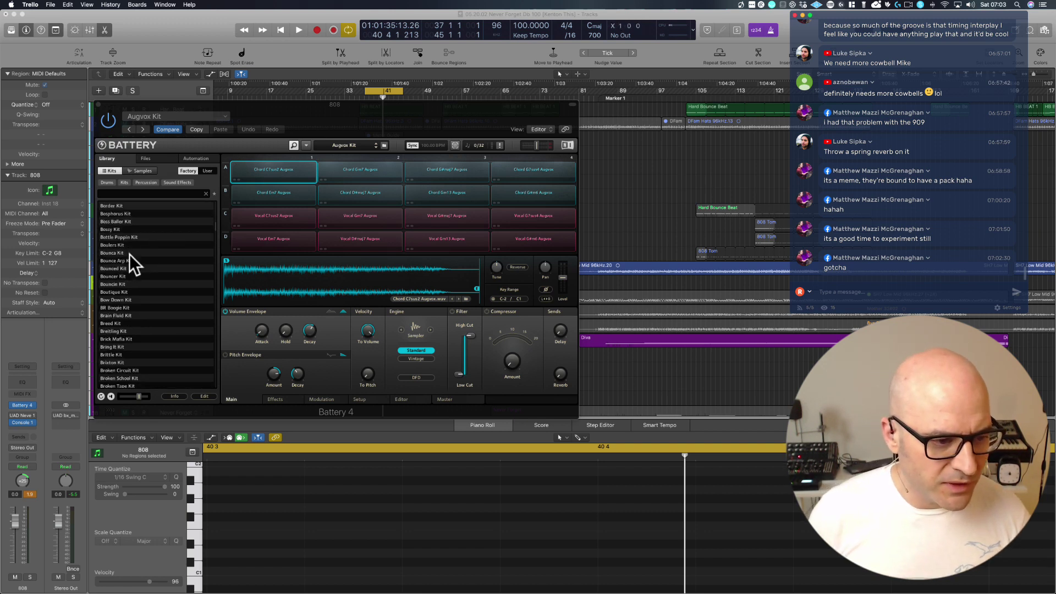
scroll(130, 254, down, 12)
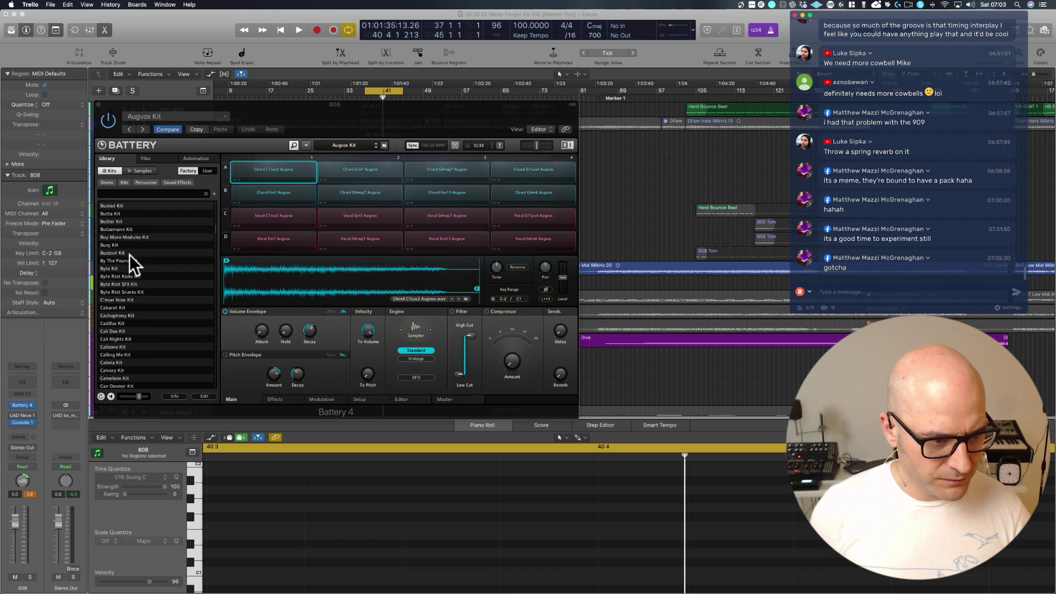
scroll(148, 325, down, 10)
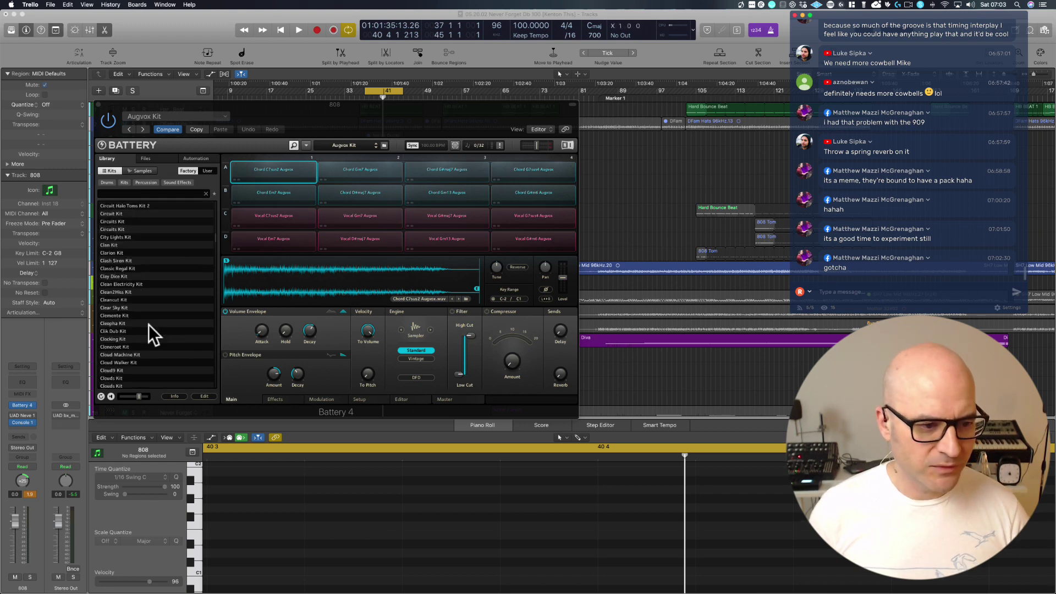
scroll(149, 324, up, 3)
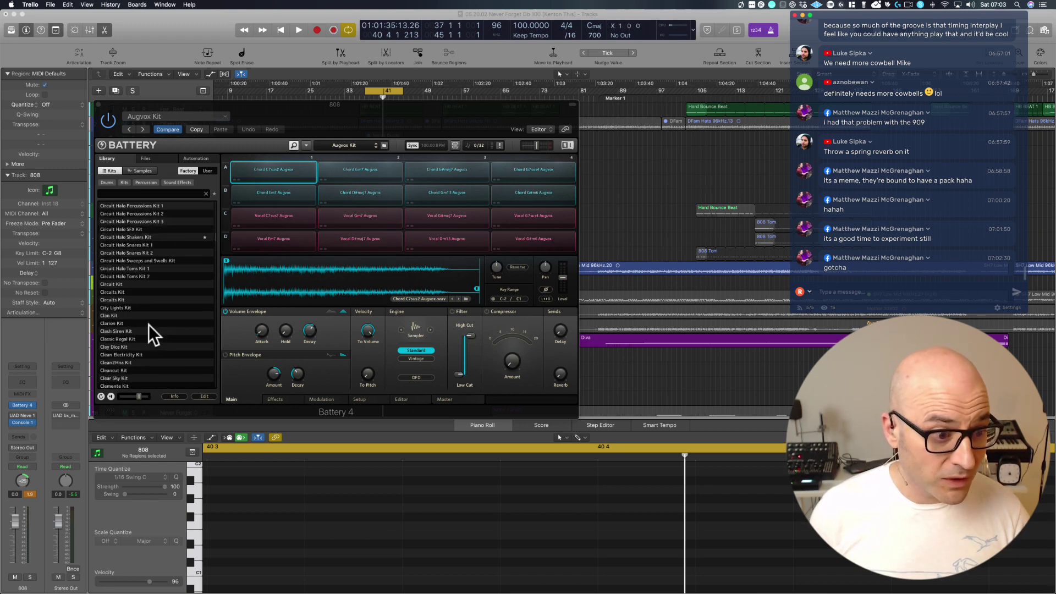
scroll(149, 324, down, 8)
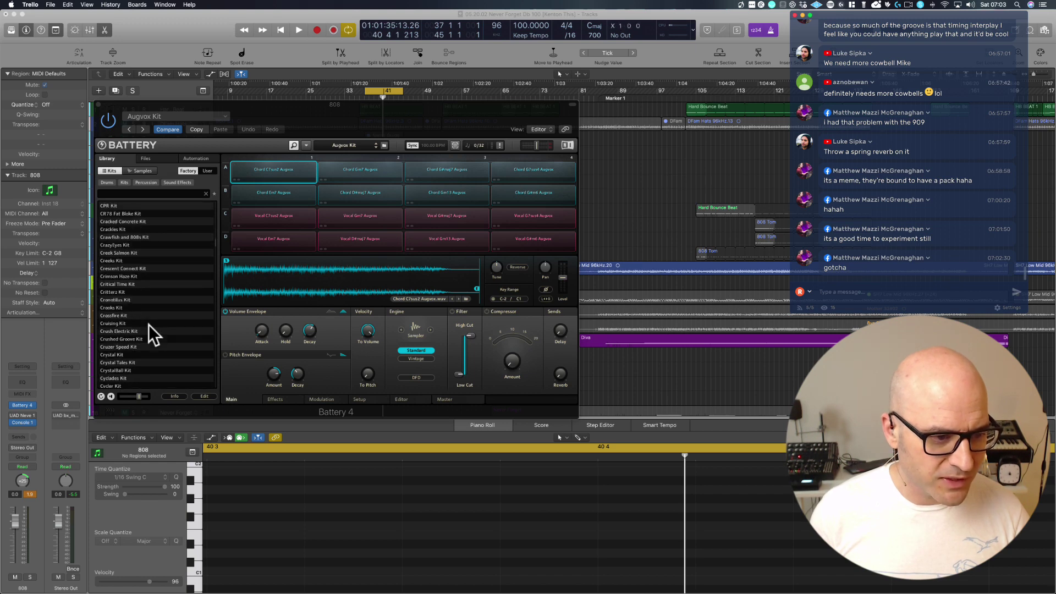
scroll(148, 324, down, 10)
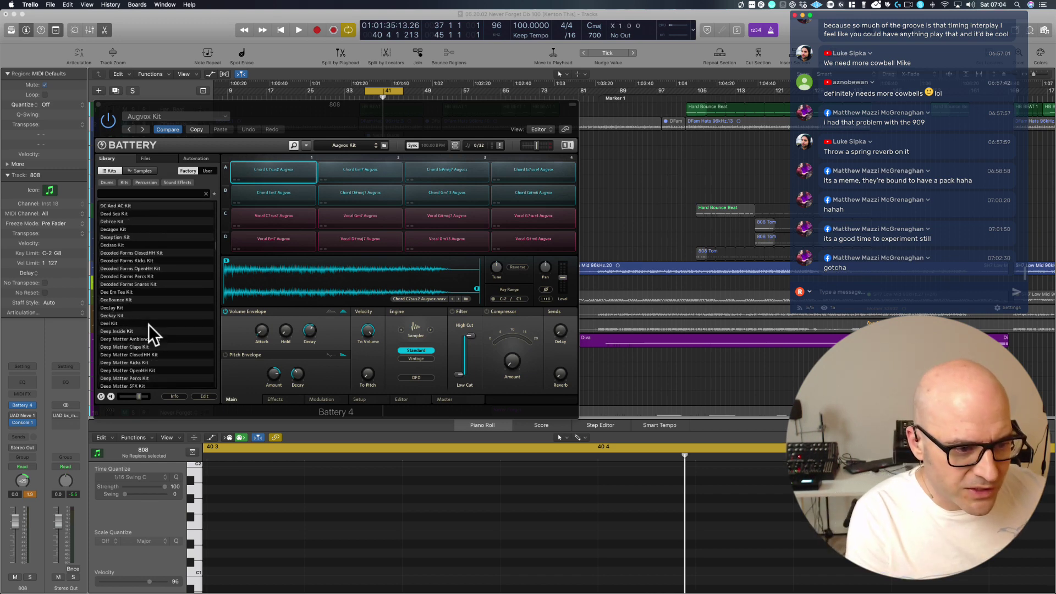
scroll(149, 324, down, 5)
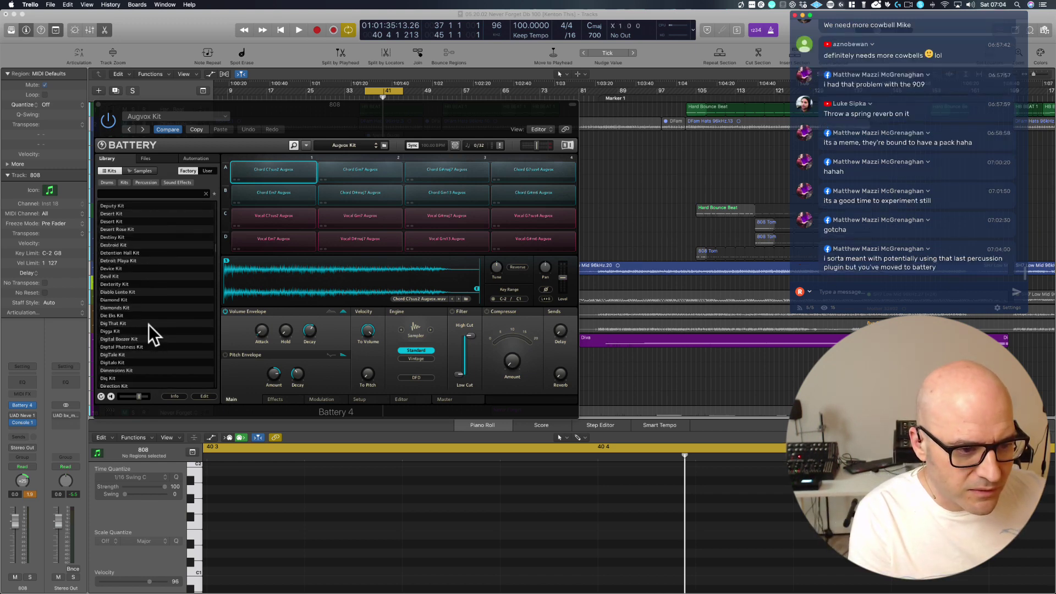
double_click(135, 284)
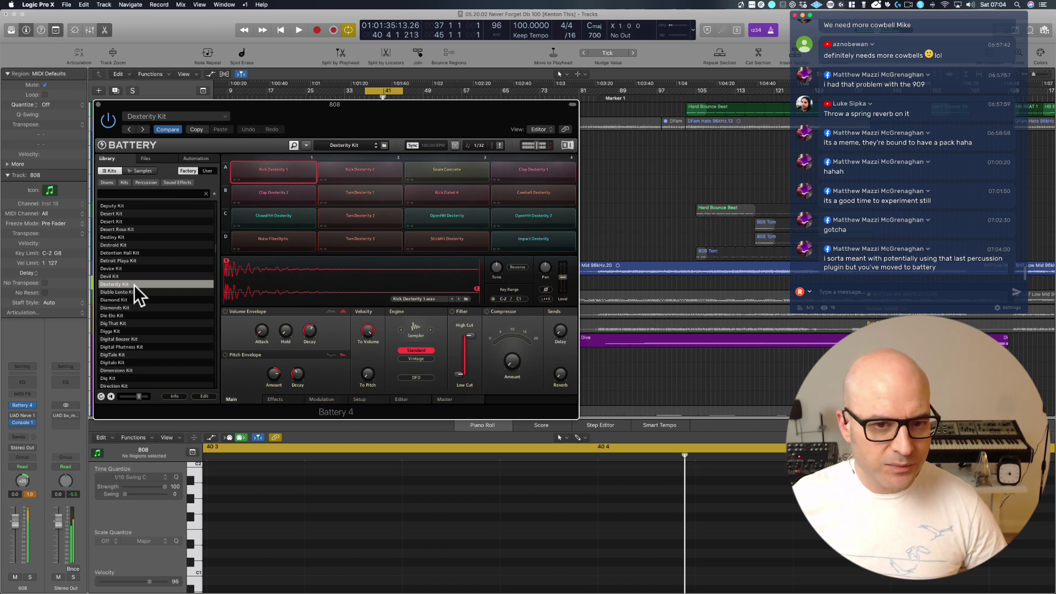
double_click(114, 333)
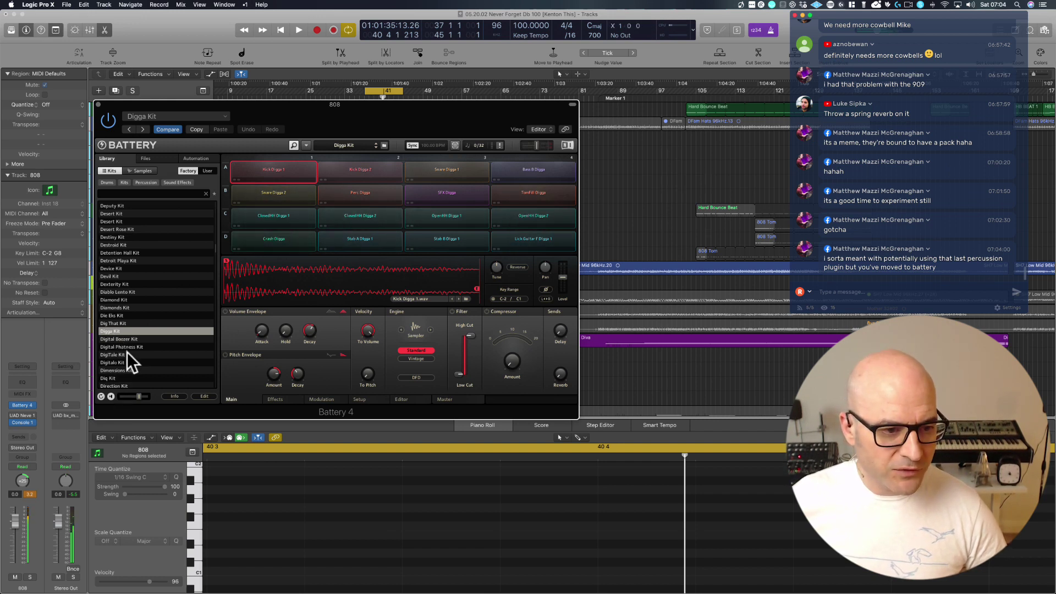
Load the Dusty Ganja Kit in Battery, close the plug-in window, and rename its track Dusty Ganja.
scroll(127, 352, down, 10)
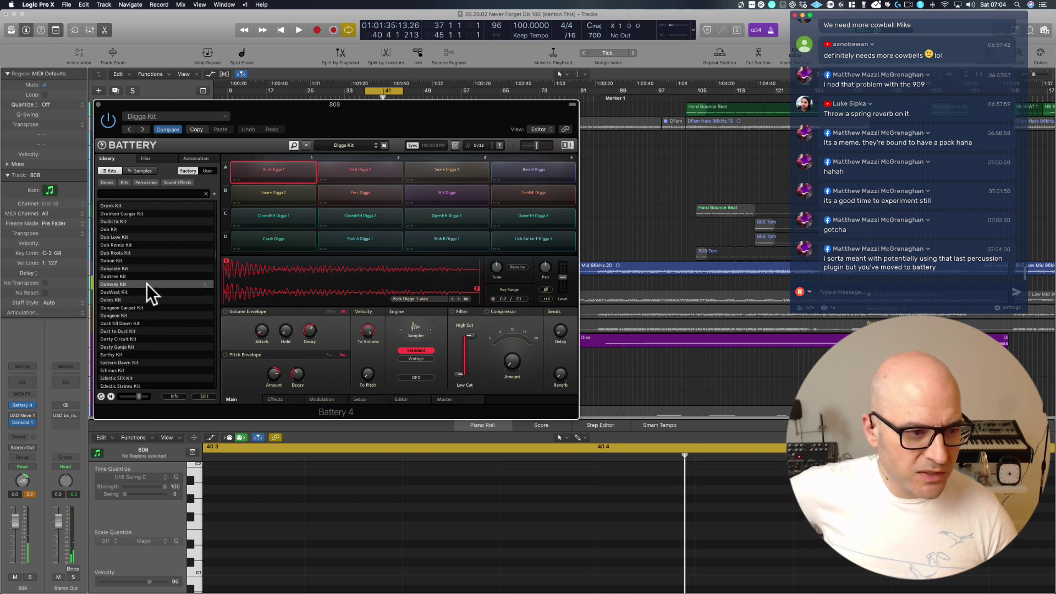
double_click(146, 347)
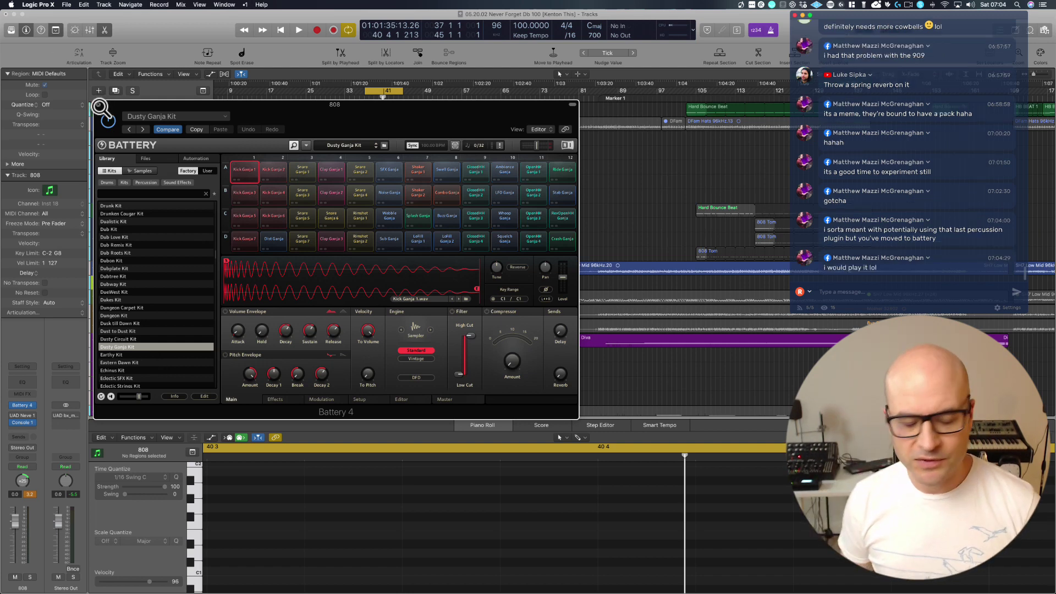
click(99, 104)
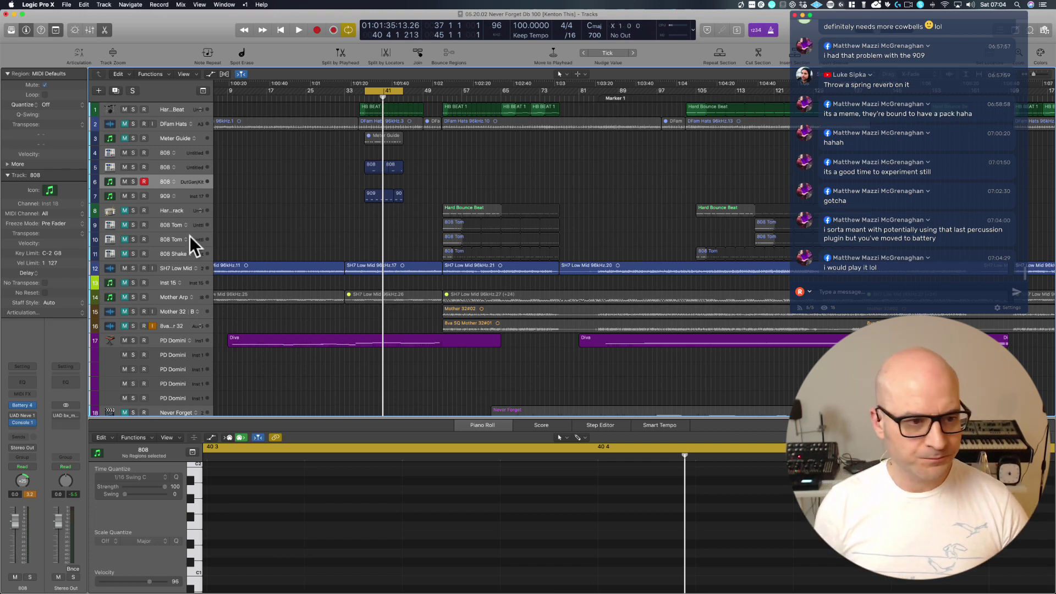
double_click(163, 182)
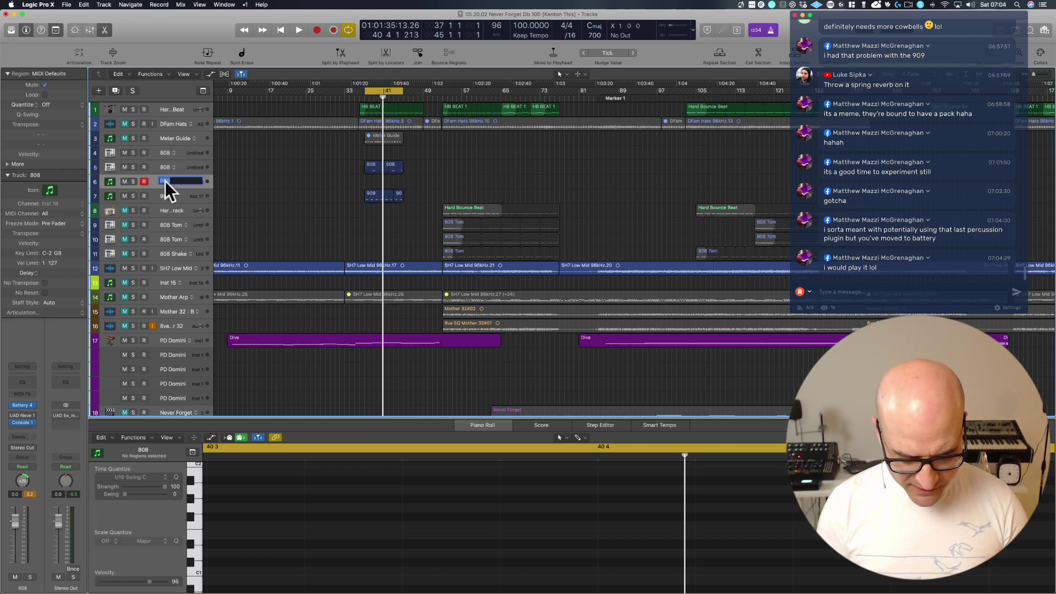
text(Dusty Ganja)
key(Return)
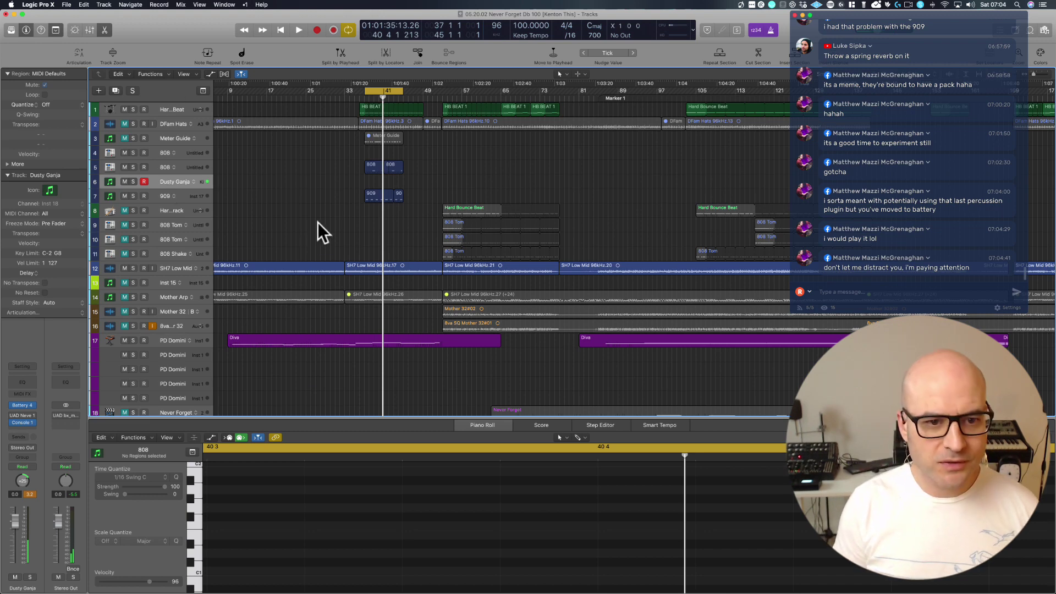
Play the cycle section at bars 37–45 to rehearse, and record a MIDI part on the Dusty Ganja track.
drag(352, 223, 471, 128)
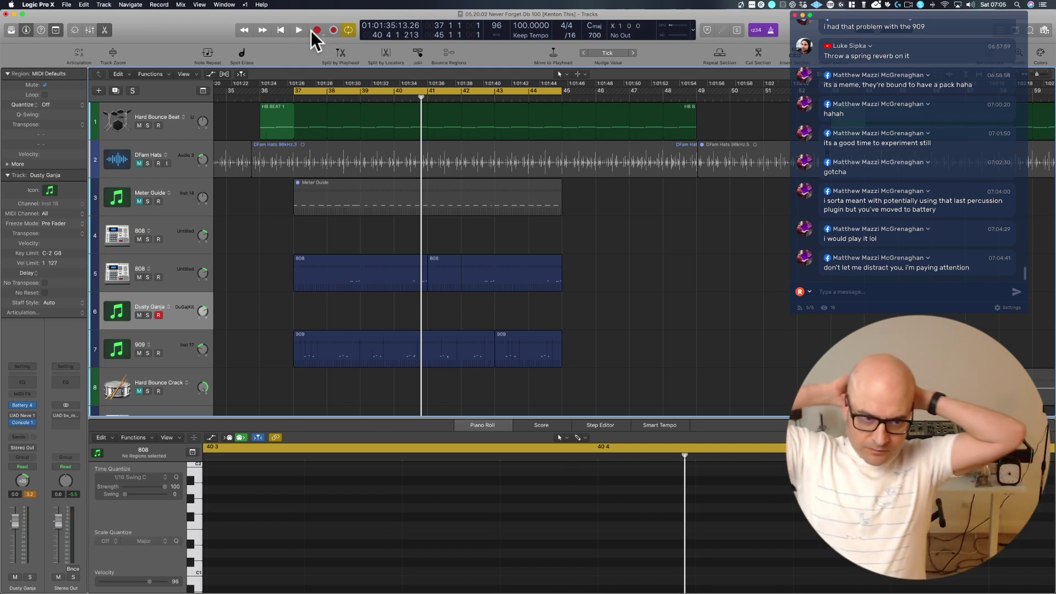
key(space)
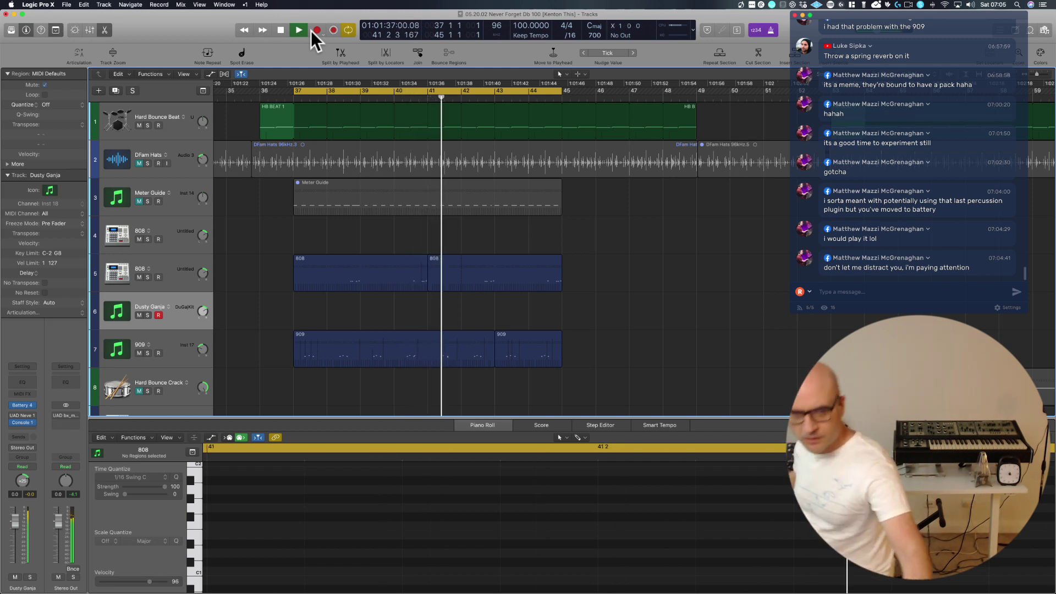
key(space)
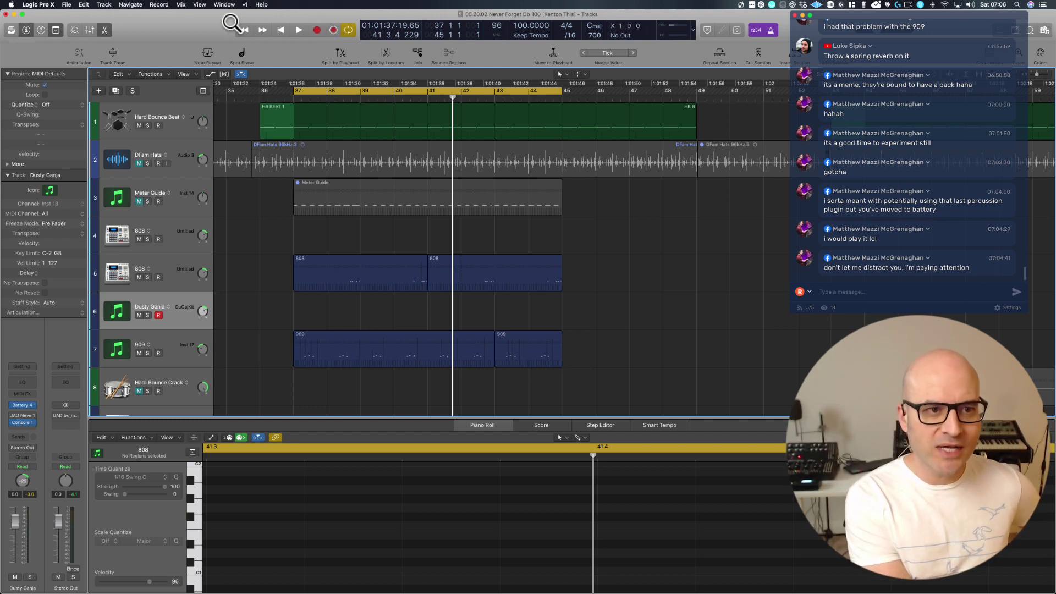
click(319, 33)
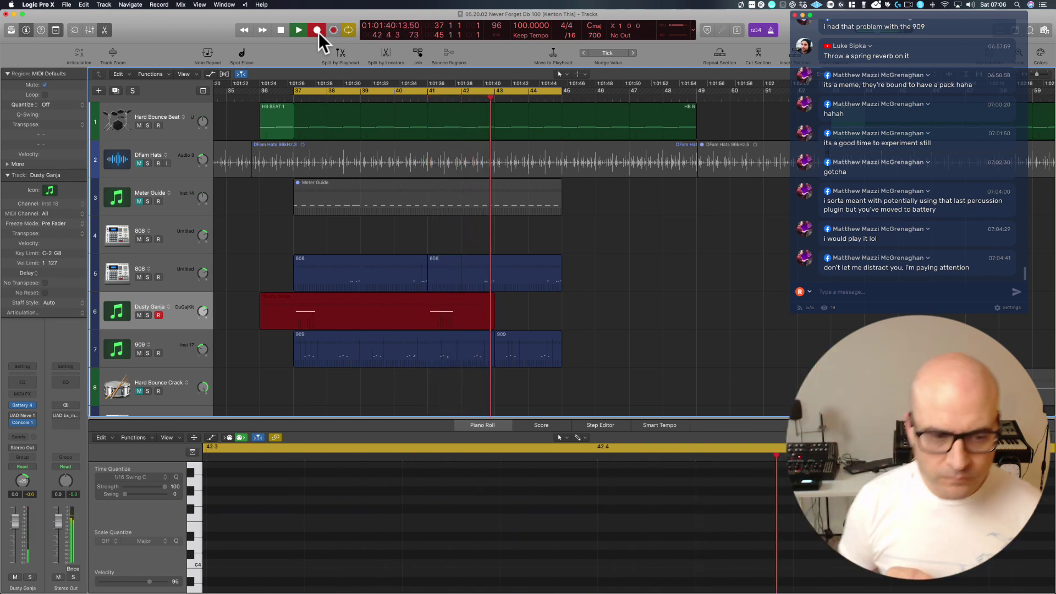
click(317, 30)
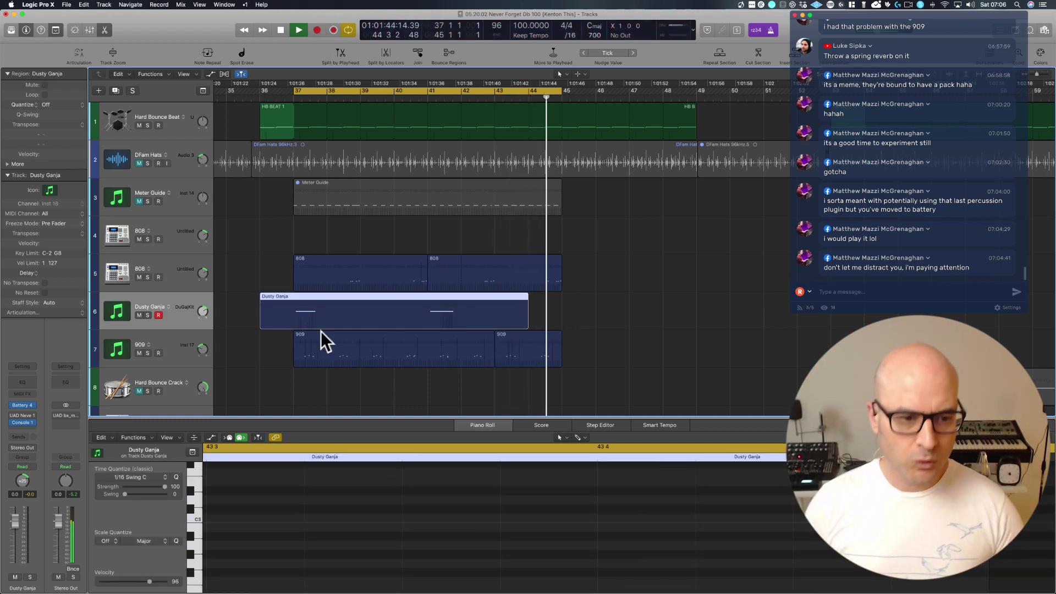
Trim the recorded Dusty Ganja region to start at bar 37 and extend its end to bar 45.
drag(263, 324, 293, 315)
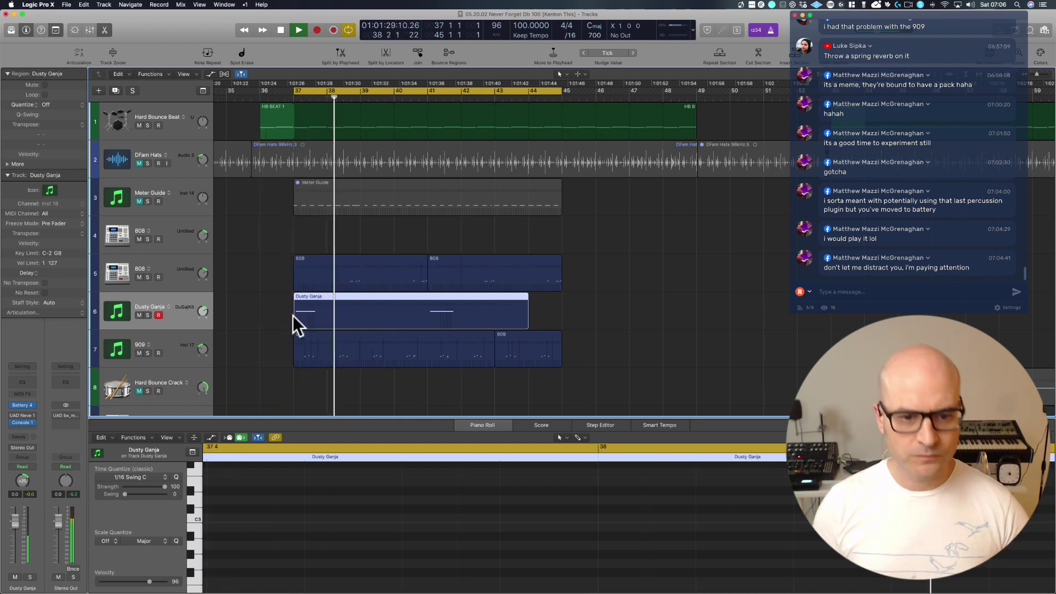
drag(525, 318, 558, 317)
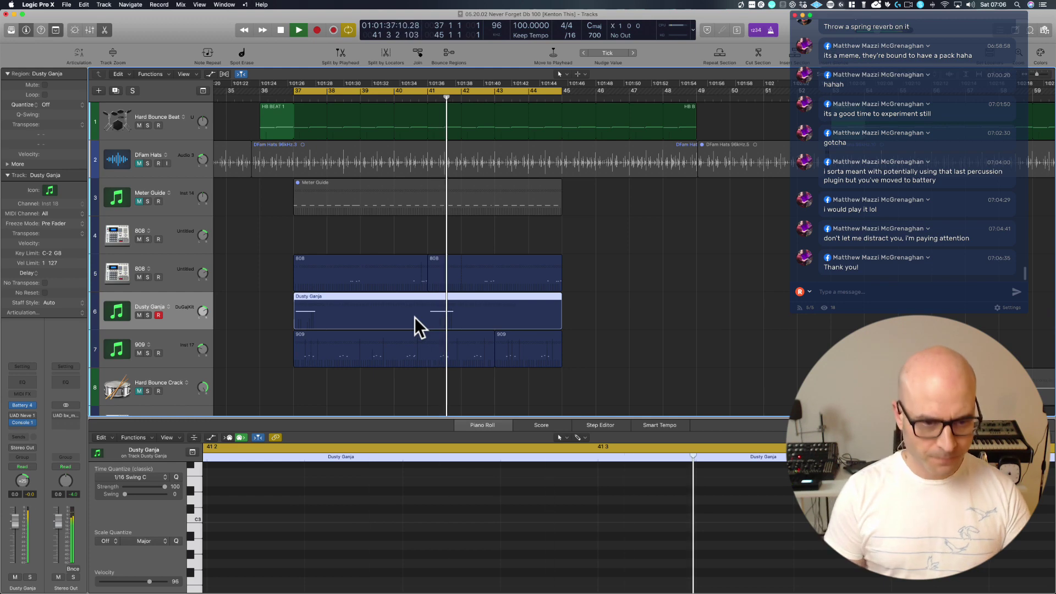
key(z)
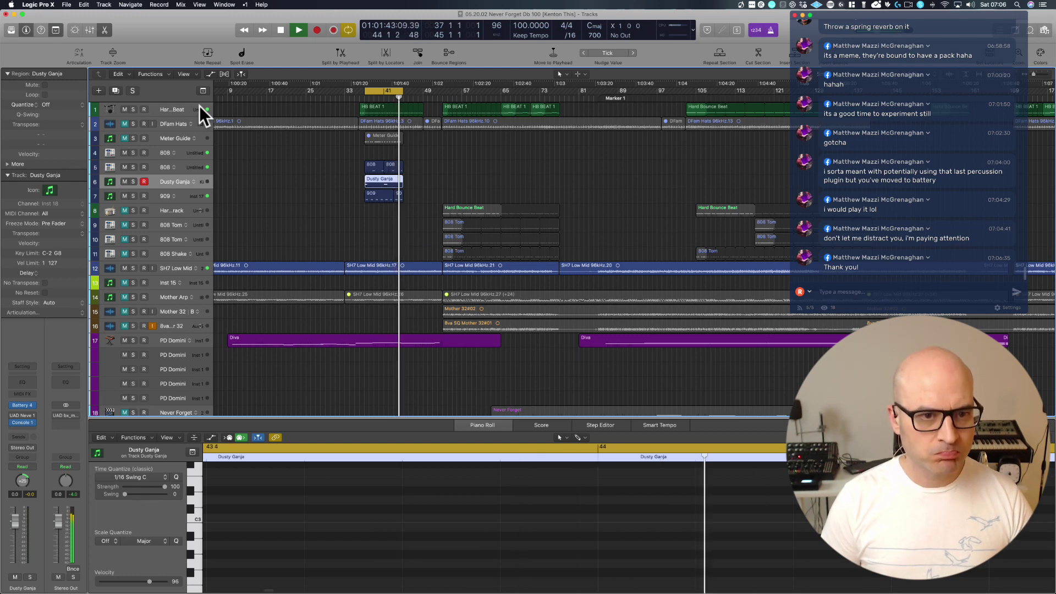
Duplicate the Dusty Ganja track, play further parts over the cycle, and lay the takes out on separate Dusty Ganja tracks.
click(165, 153)
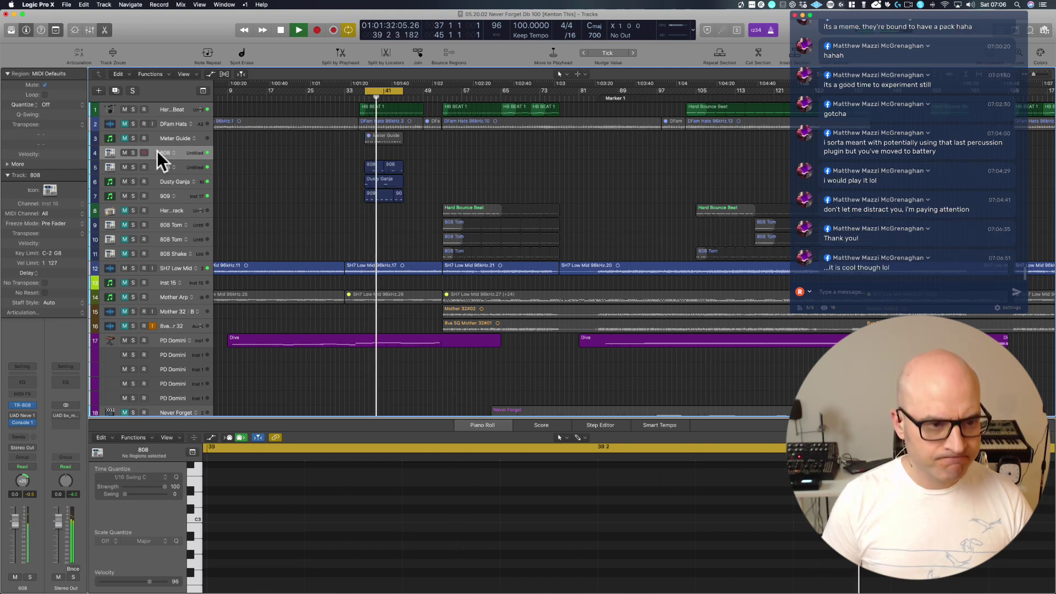
click(171, 182)
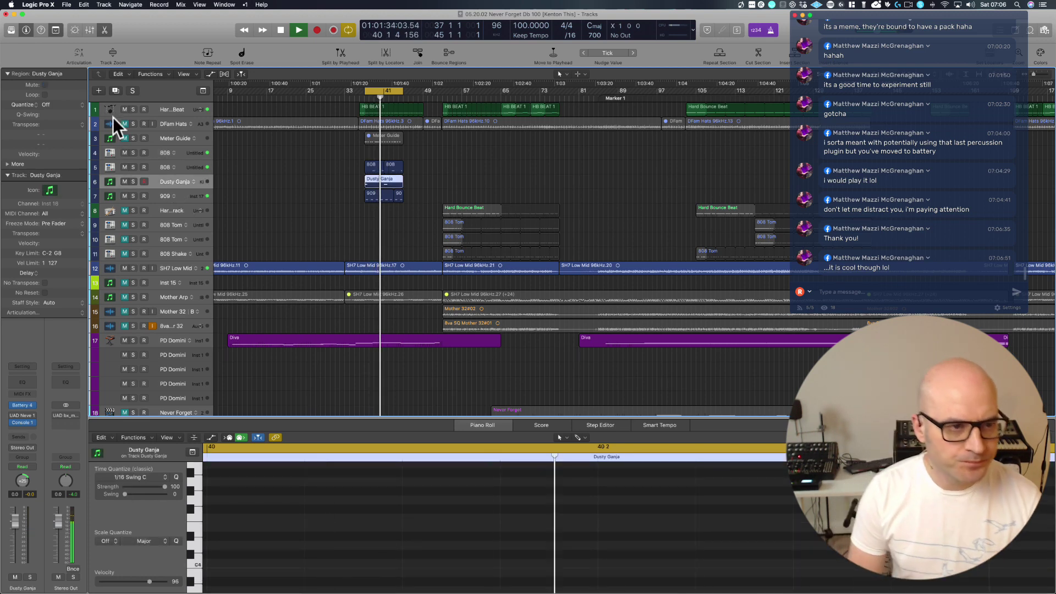
click(113, 93)
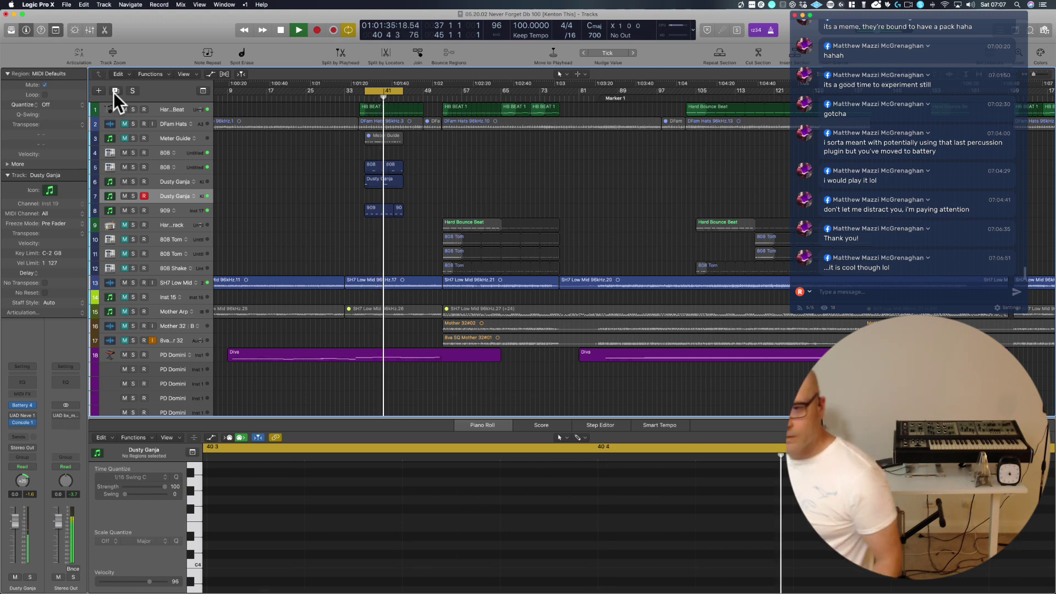
key(space)
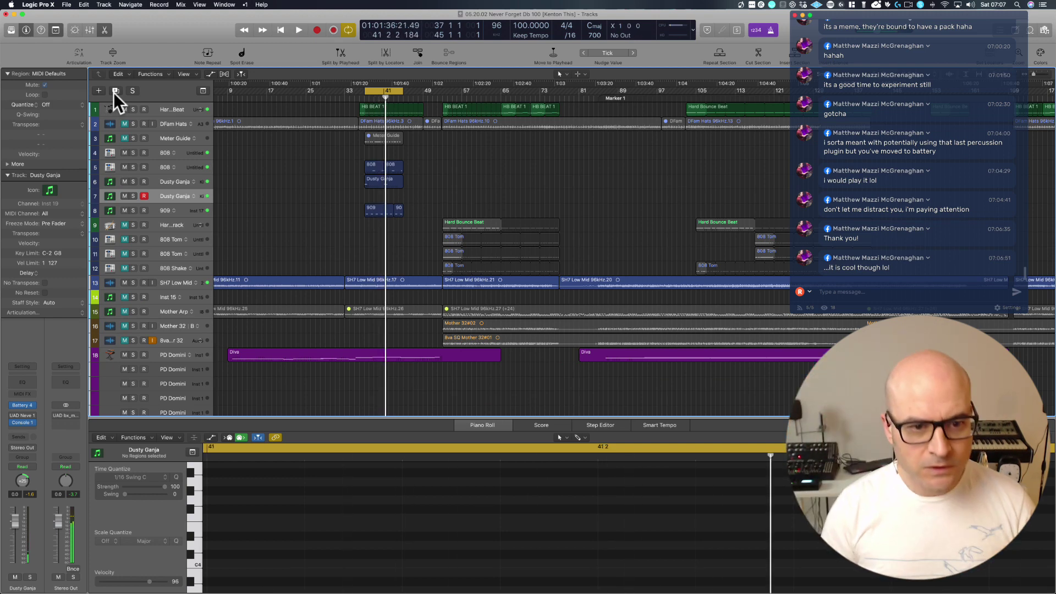
click(114, 92)
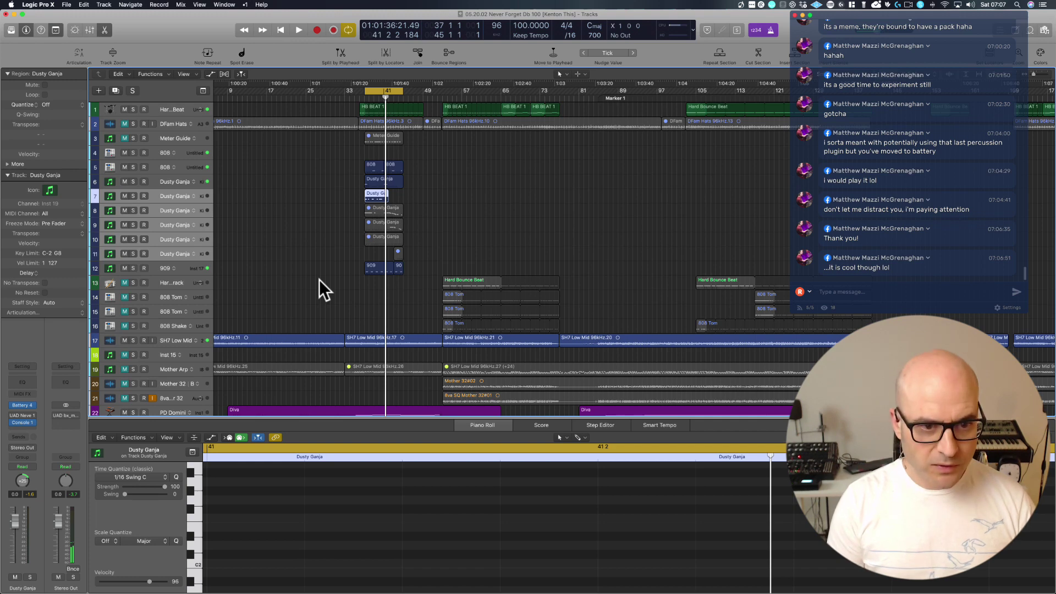
Delete the four muted take regions on Dusty Ganja tracks 8–11.
drag(349, 288, 433, 156)
drag(328, 231, 748, 322)
key(Delete)
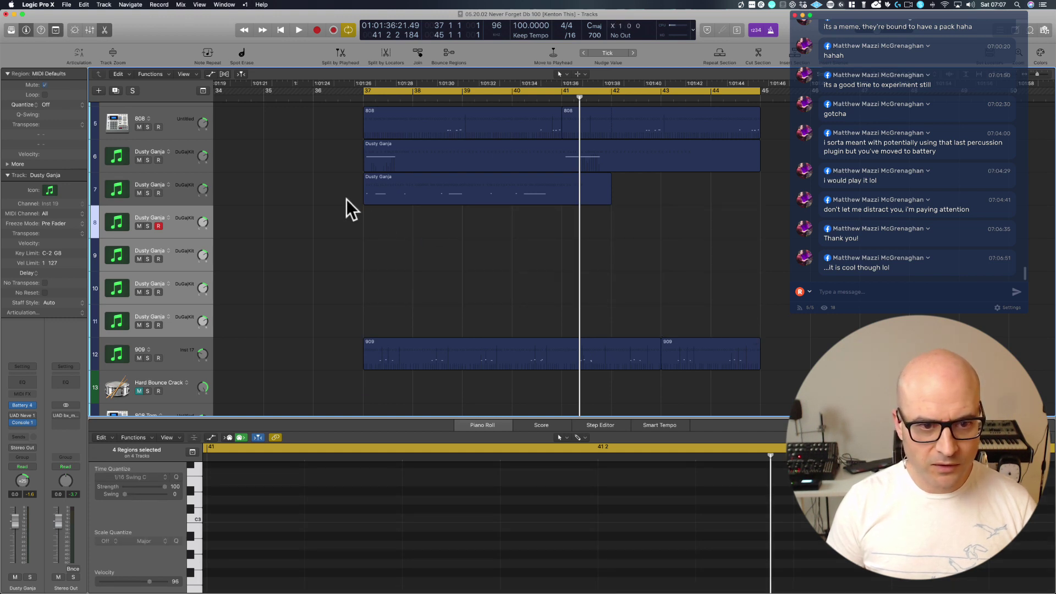
Trim the Dusty Ganja region on track 7 to run from bar 40 to bar 41.
drag(365, 198, 513, 184)
drag(610, 200, 518, 196)
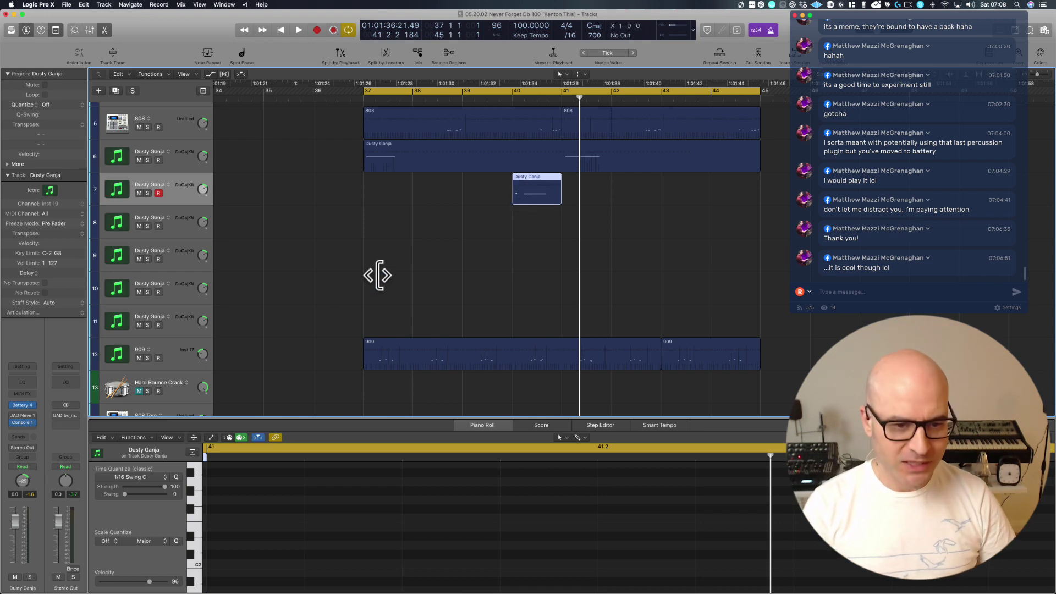
key(z)
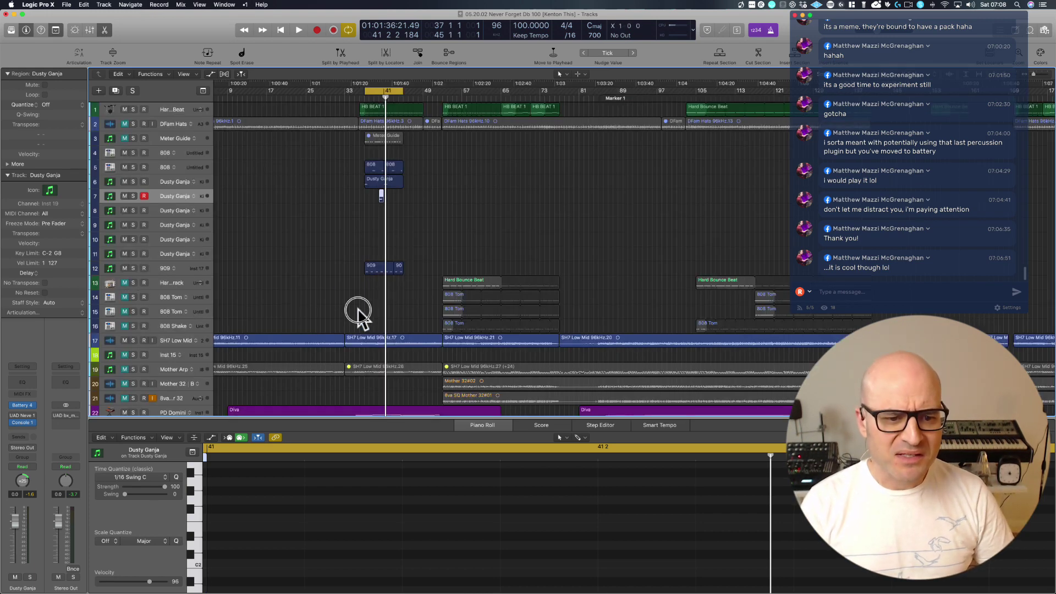
Play the section from bar 37 and move the 909 track directly below the second Dusty Ganja track.
click(373, 340)
key(space)
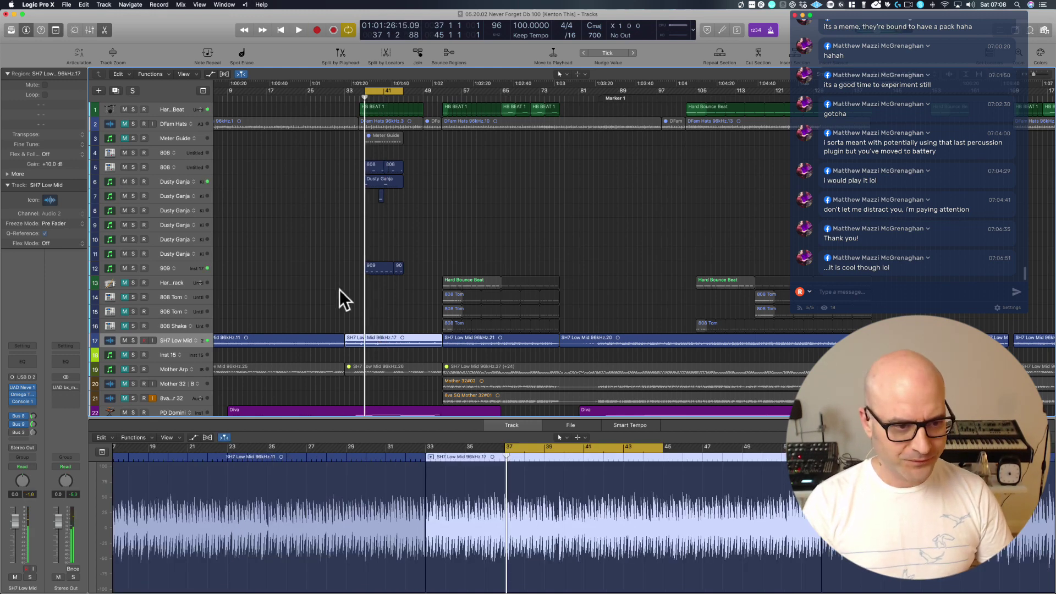
drag(161, 269, 168, 213)
drag(341, 238, 479, 88)
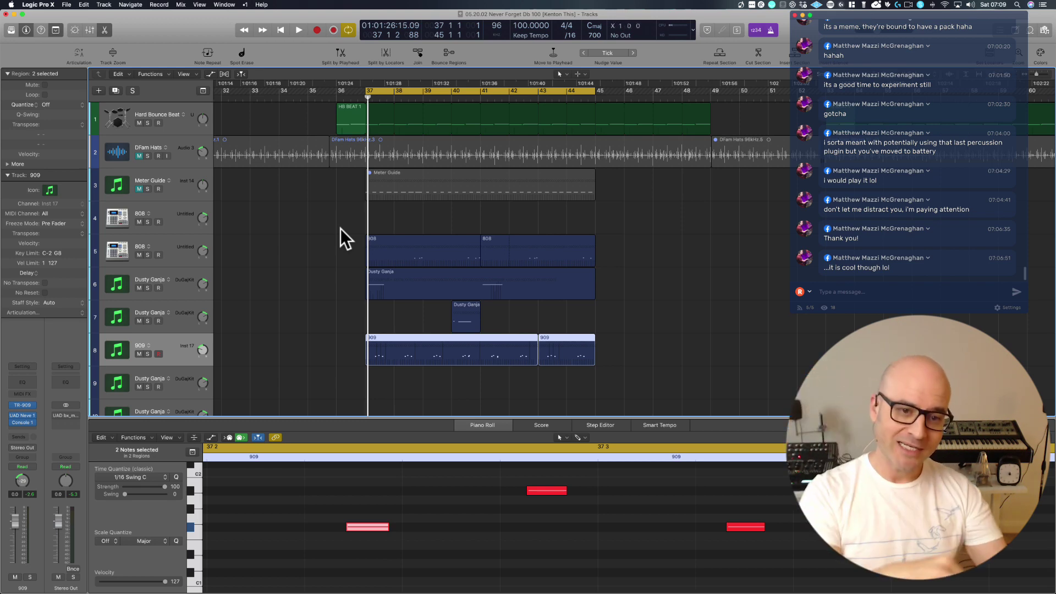
Select the SH7 Low Mid region and play the section from bar 37 to hear the drum layers.
scroll(355, 291, down, 10)
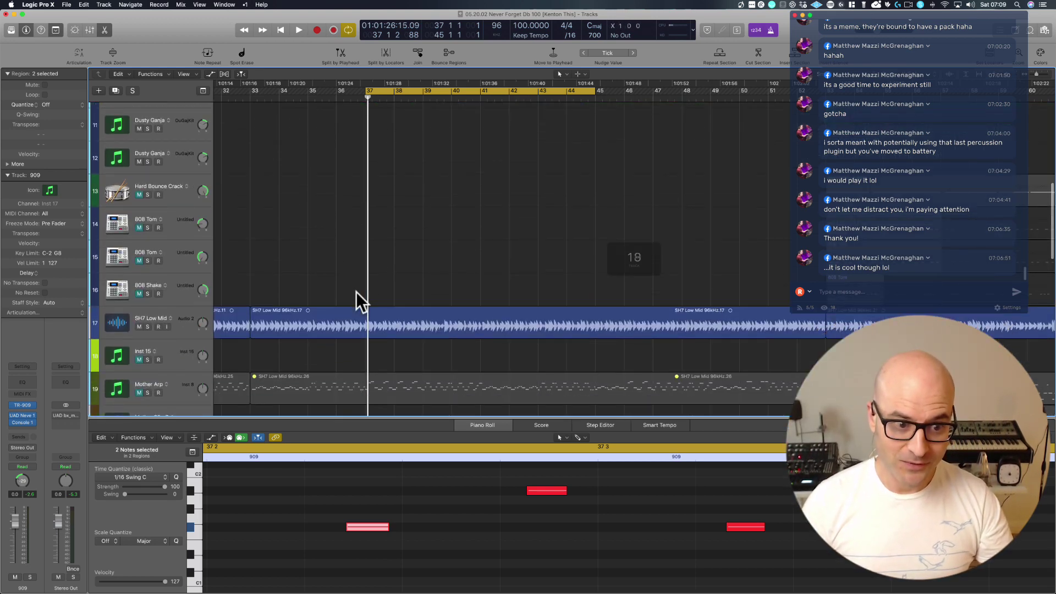
click(339, 297)
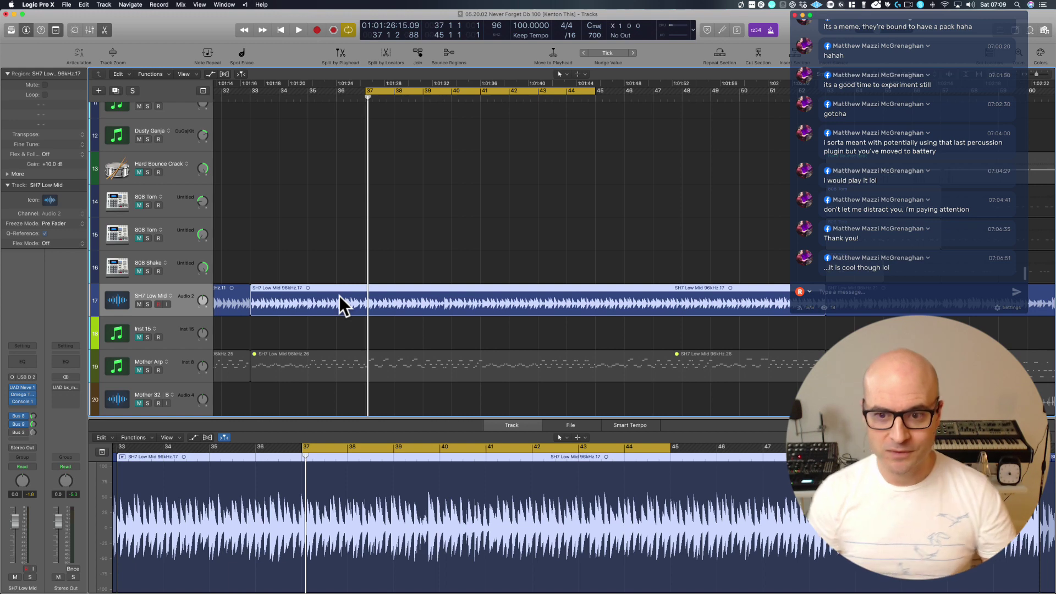
scroll(461, 178, up, 9)
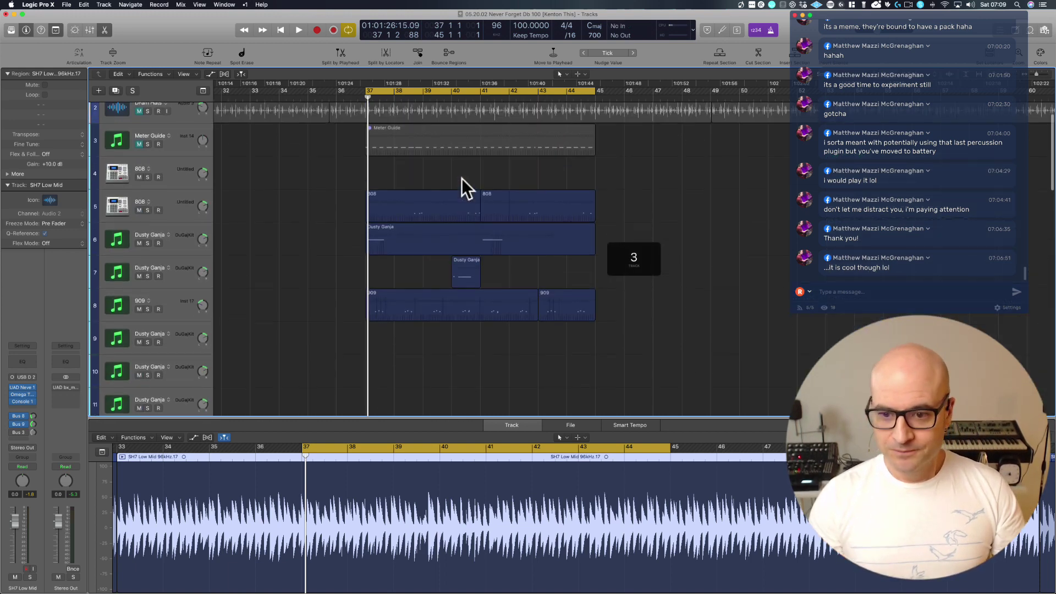
key(space)
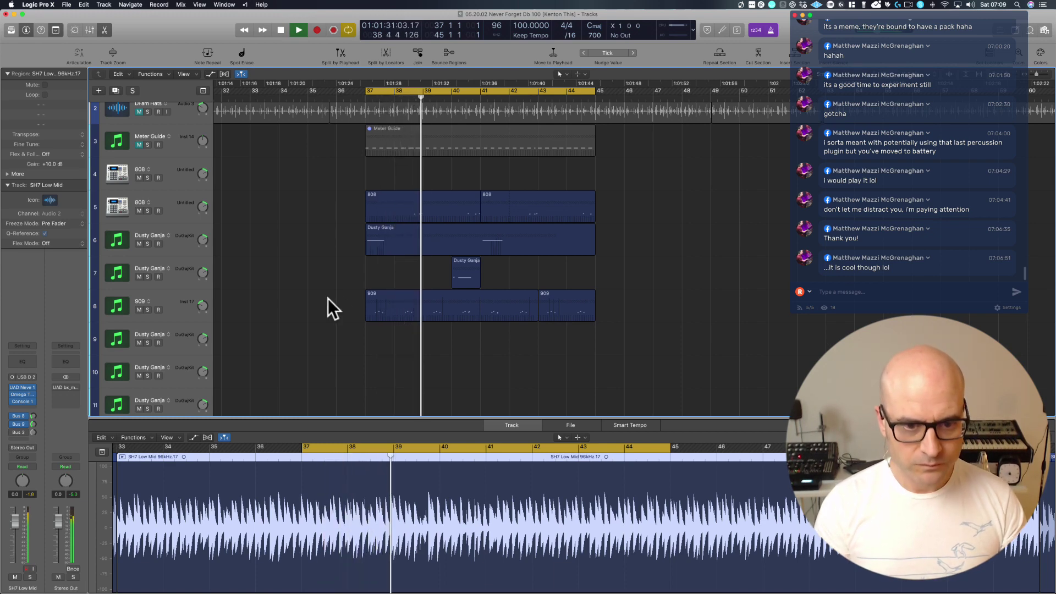
Select the bar 40 Dusty Ganja region, play further percussion over the cycle from bar 37, and capture the performance as separate take tracks.
click(461, 270)
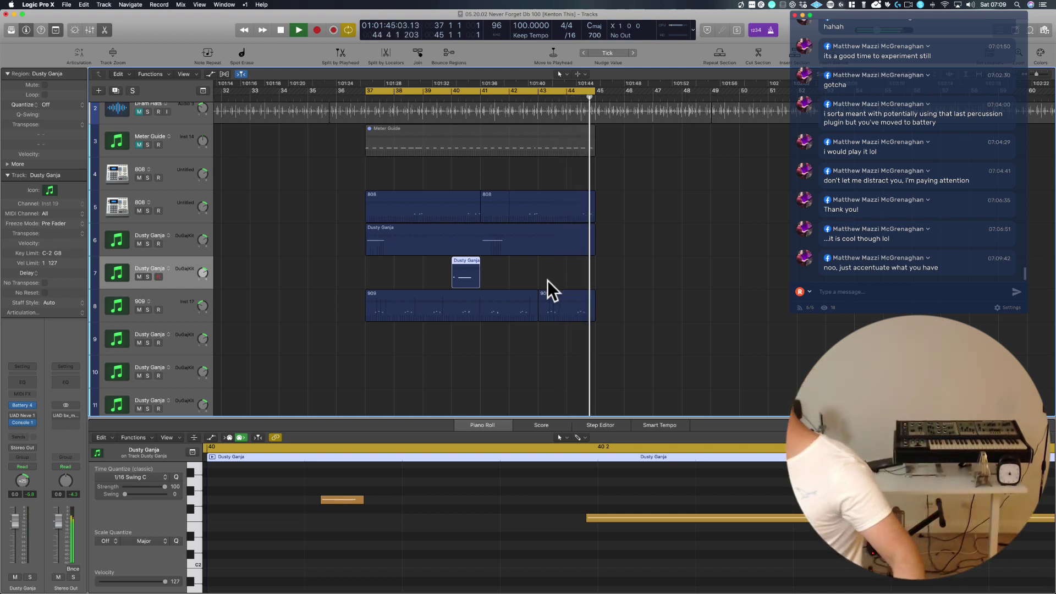
key(space)
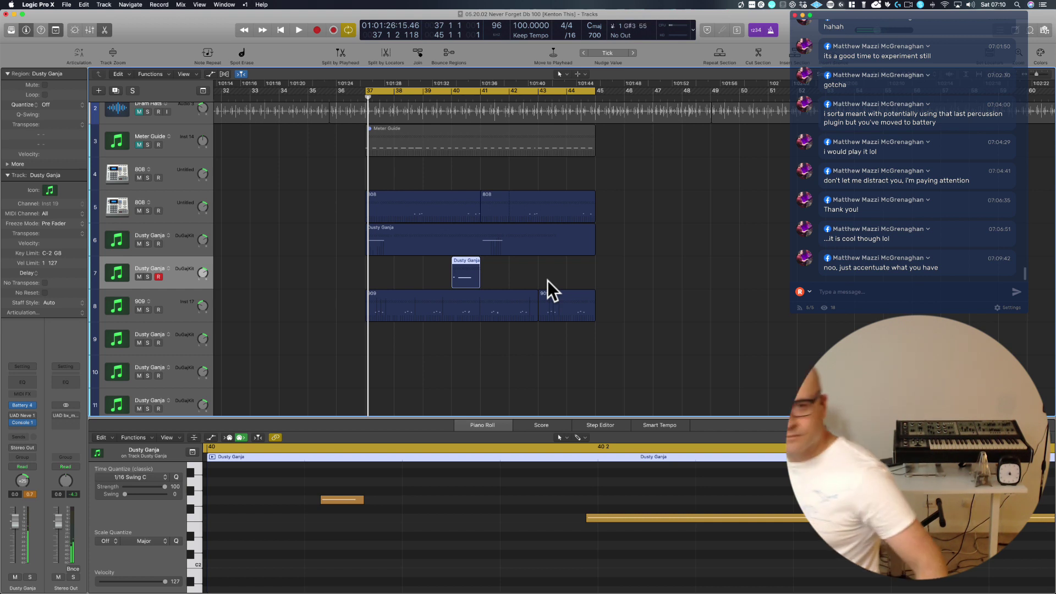
key(space)
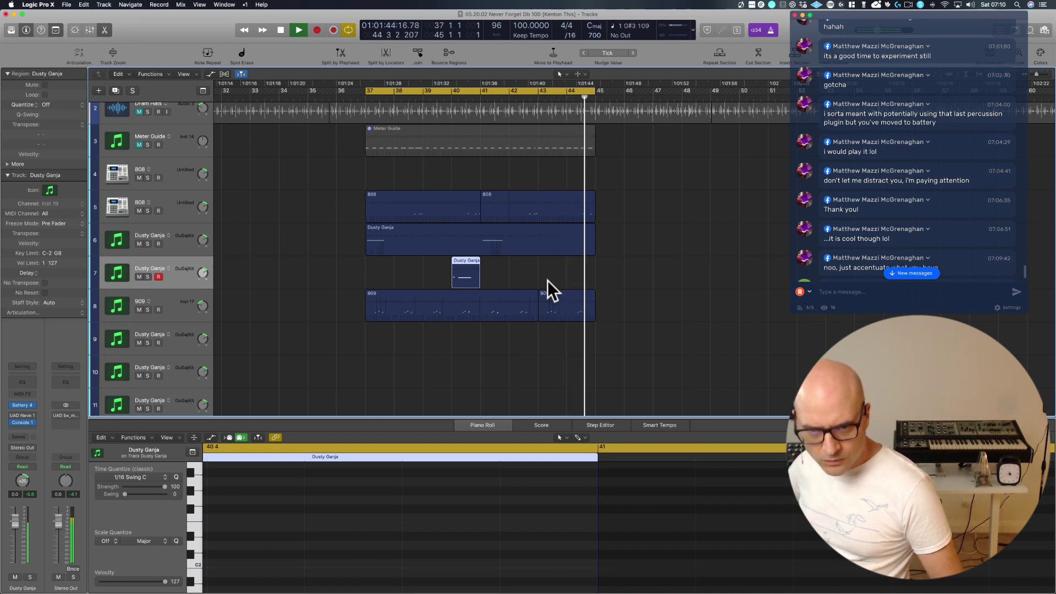
key(space)
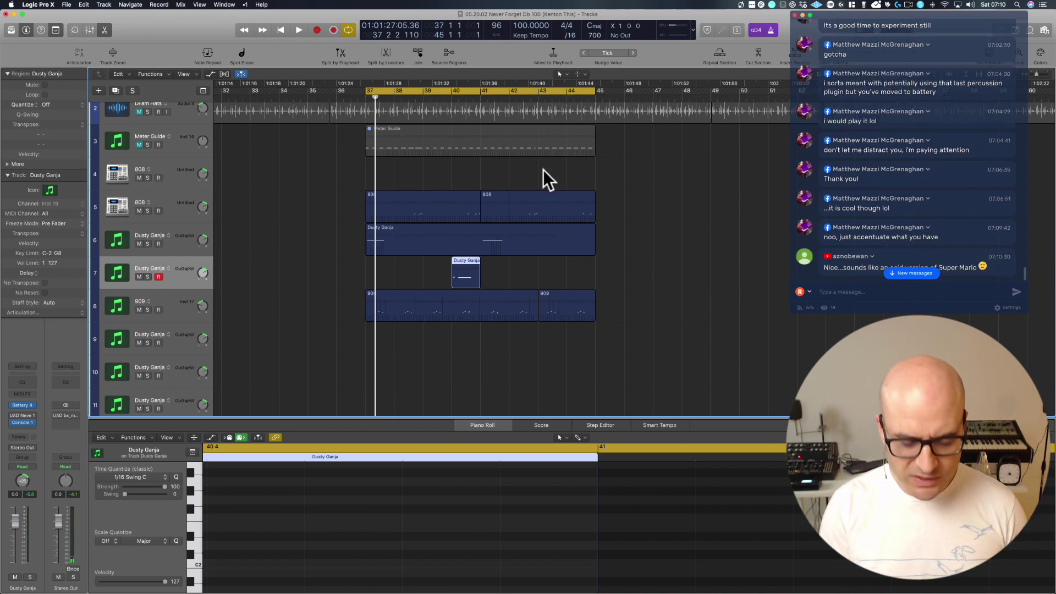
key(shift+r)
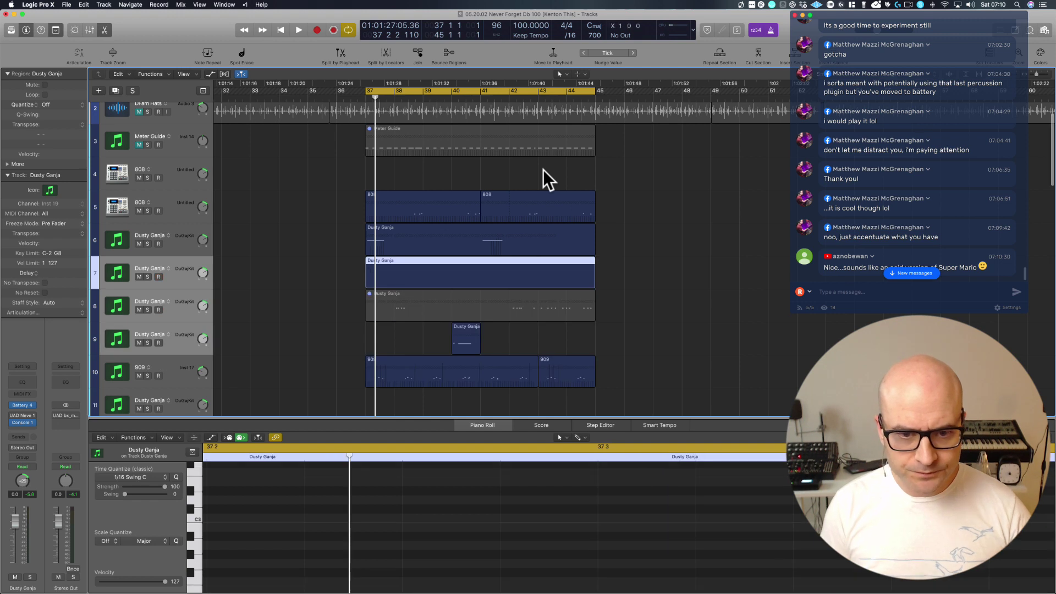
Delete the full-length captured Dusty Ganja take on track 7.
click(391, 305)
click(423, 282)
key(Delete)
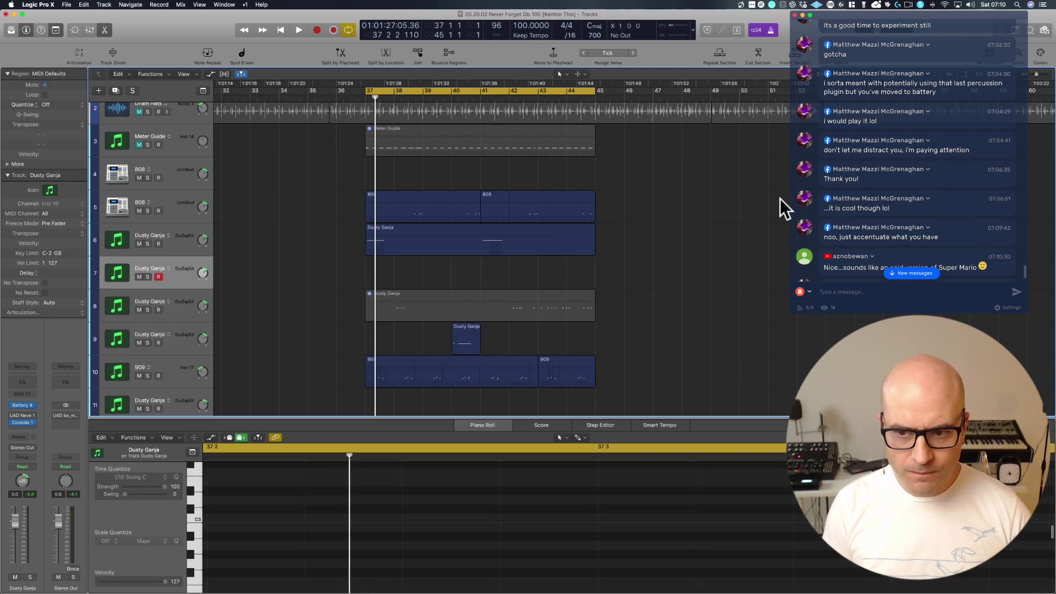
Unmute the Dusty Ganja take on track 8, trim it to its final notes in bar 44, and set the cycle to bar 44.
scroll(905, 172, down, 2)
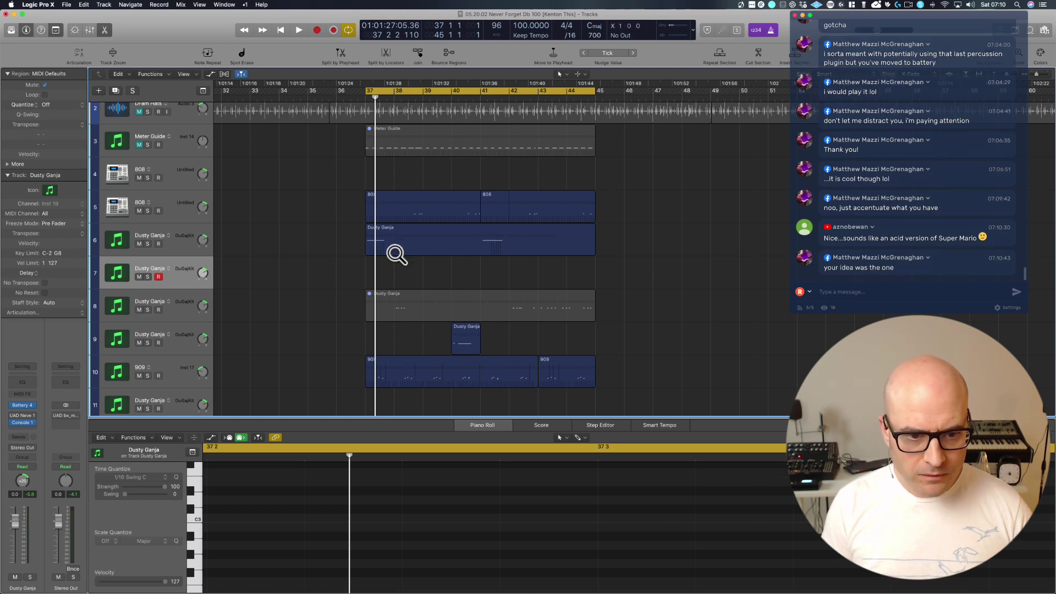
drag(366, 318, 582, 306)
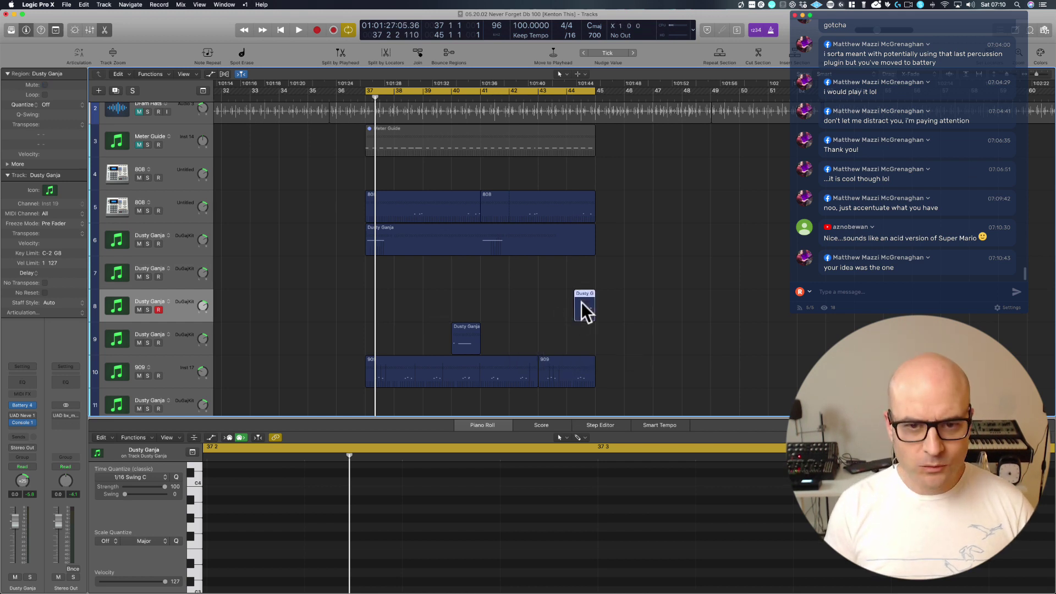
key(u)
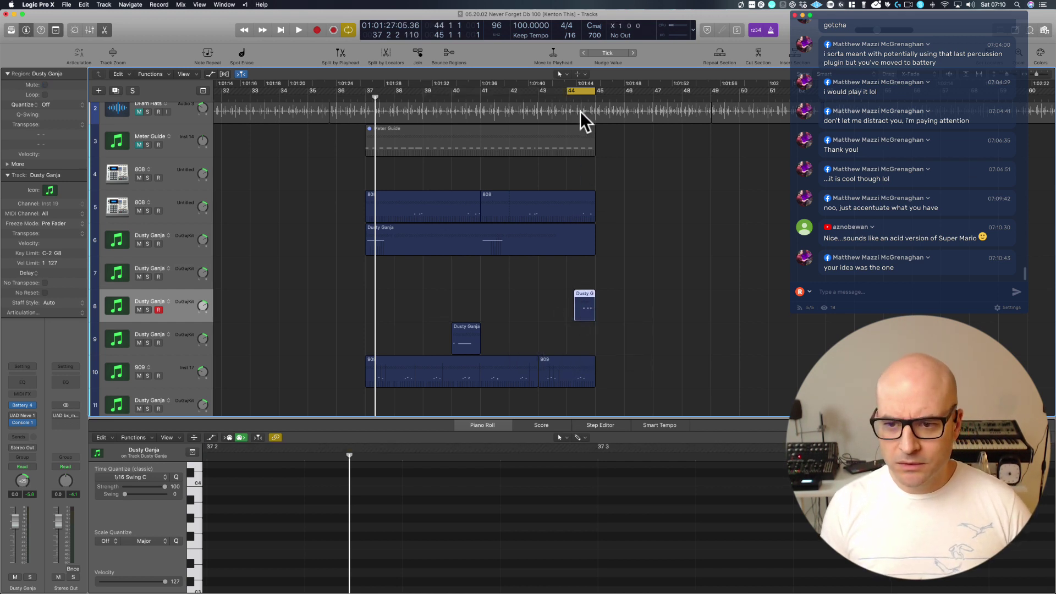
Set the cycle range to bars 43 to 45 and start looped playback.
drag(566, 92, 369, 90)
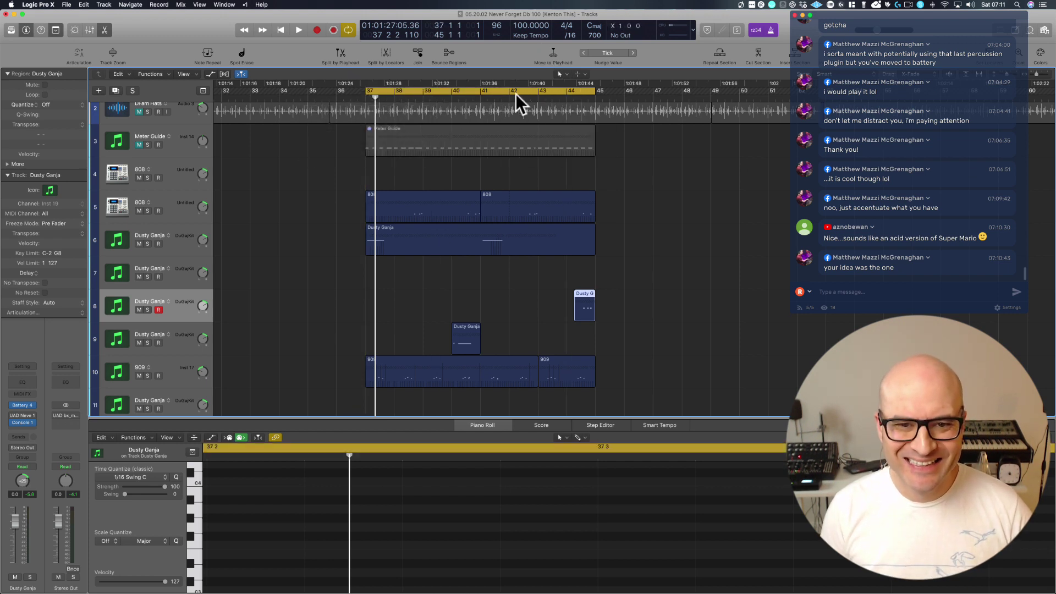
drag(537, 90, 596, 91)
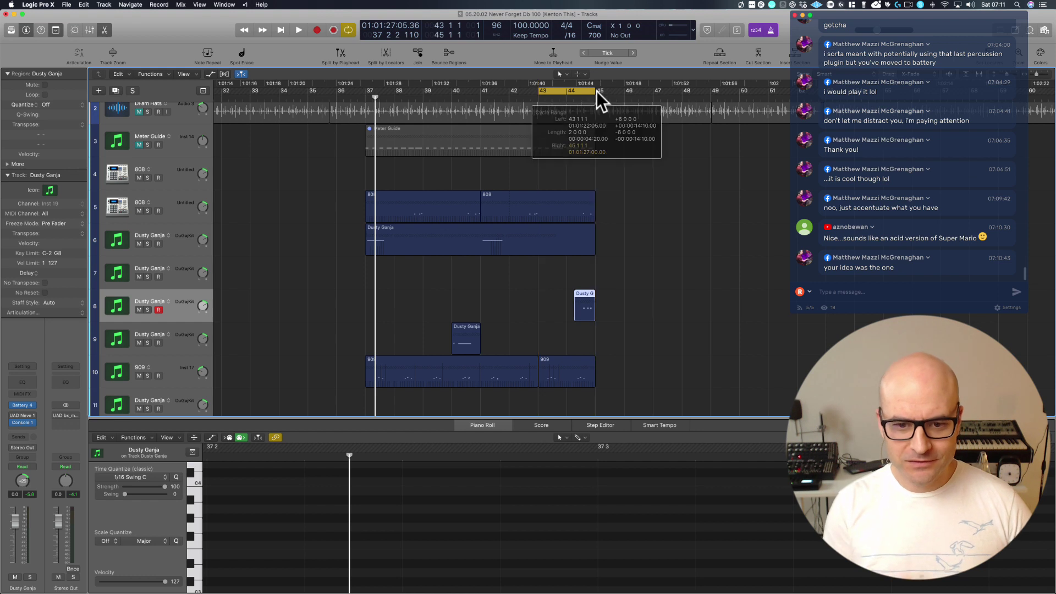
key(space)
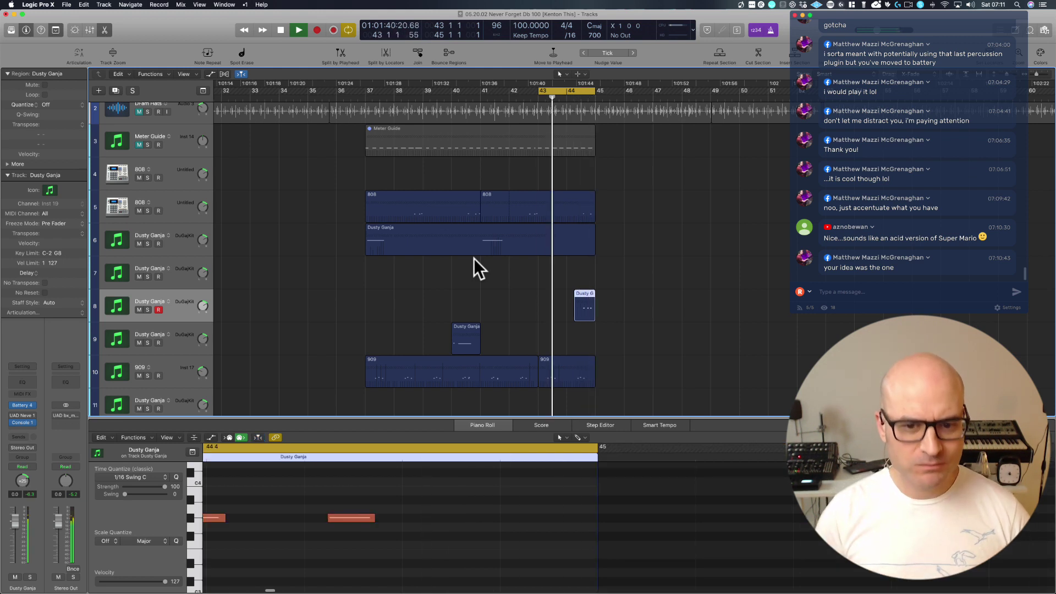
Quantize all four notes of the Dusty Ganja region on track 8 to 1/16 Swing E.
click(455, 511)
scroll(455, 510, left, 3)
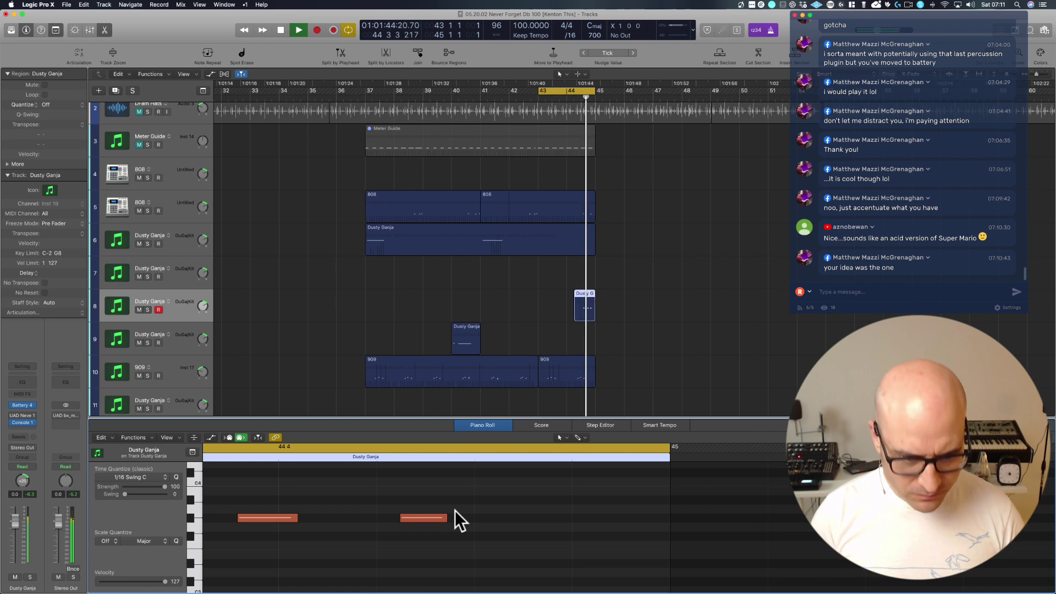
key(super+a)
click(159, 474)
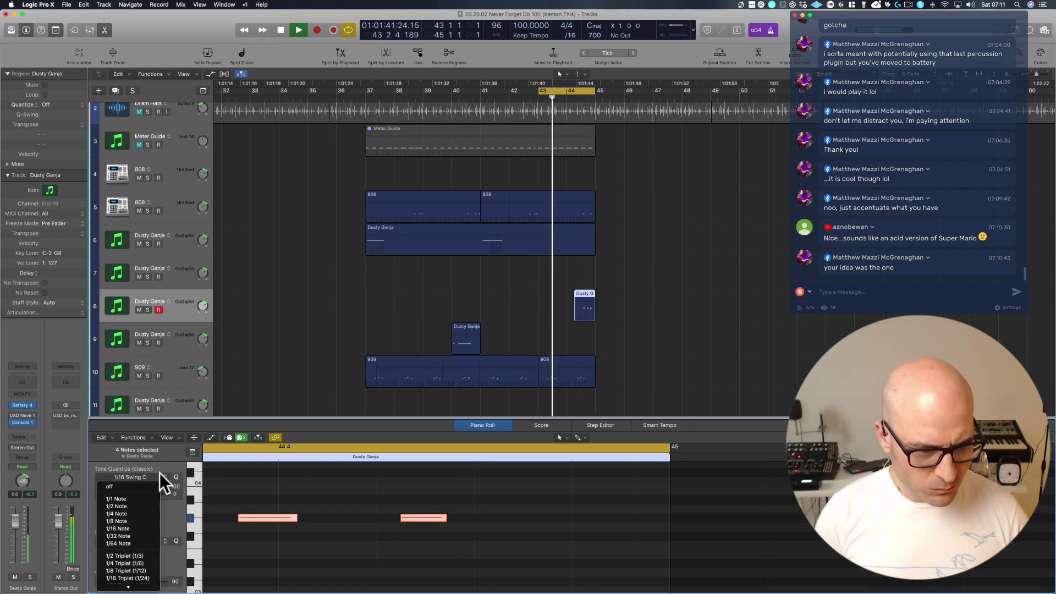
scroll(140, 545, down, 5)
click(141, 557)
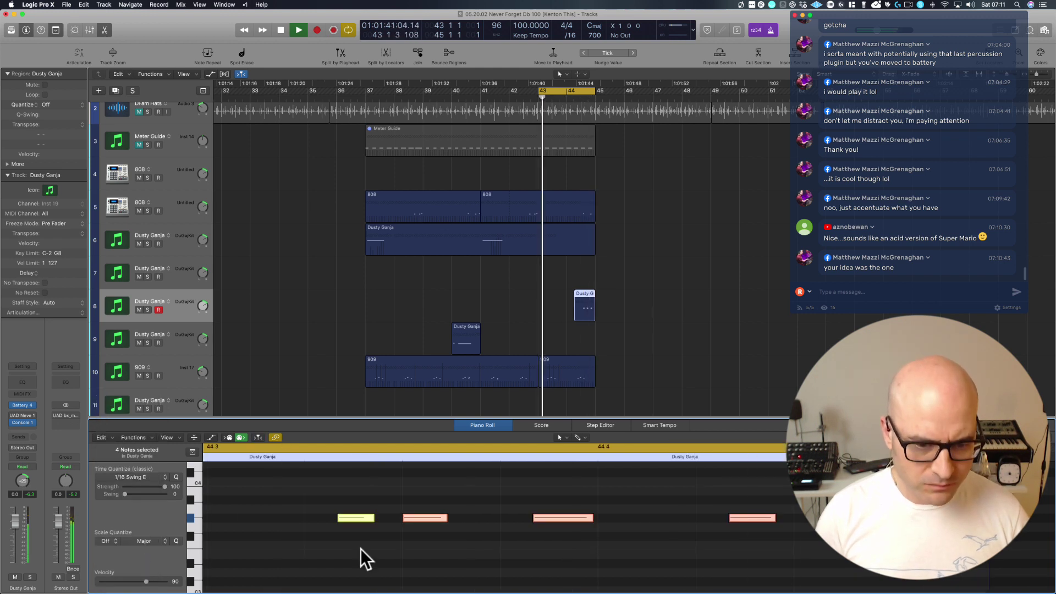
Close the piano roll and set the cycle range to bars 37 to 45 around the percussion regions for playback.
key(p)
ctrl+alt+click(328, 421)
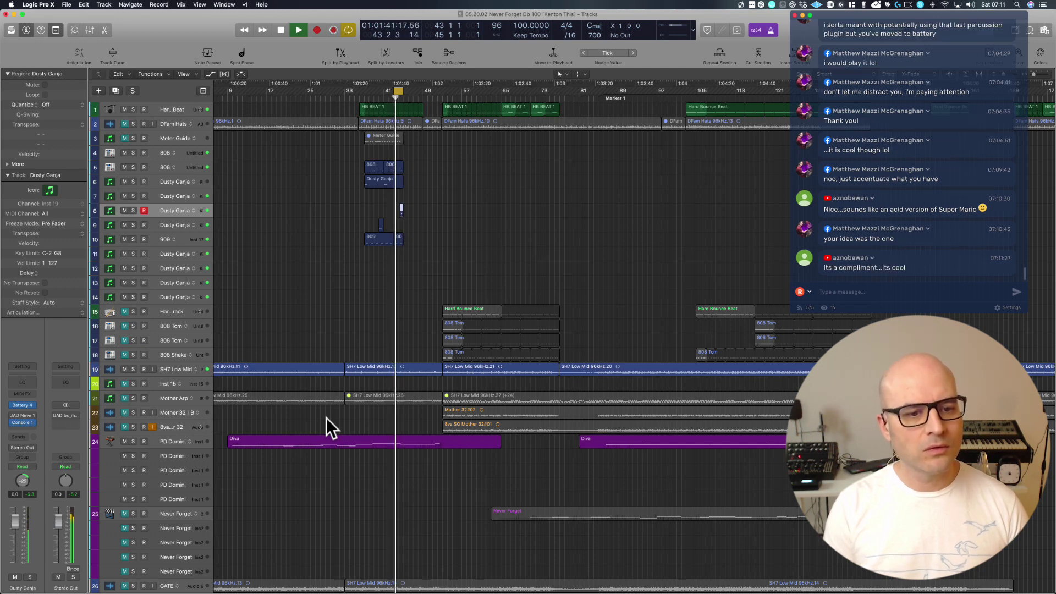
key(space)
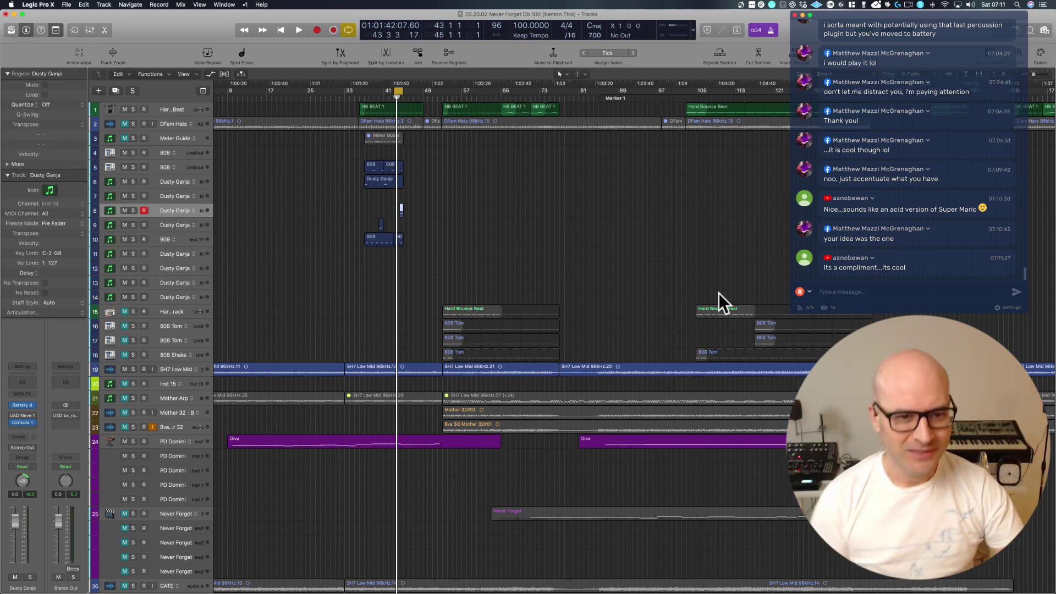
drag(326, 137, 492, 261)
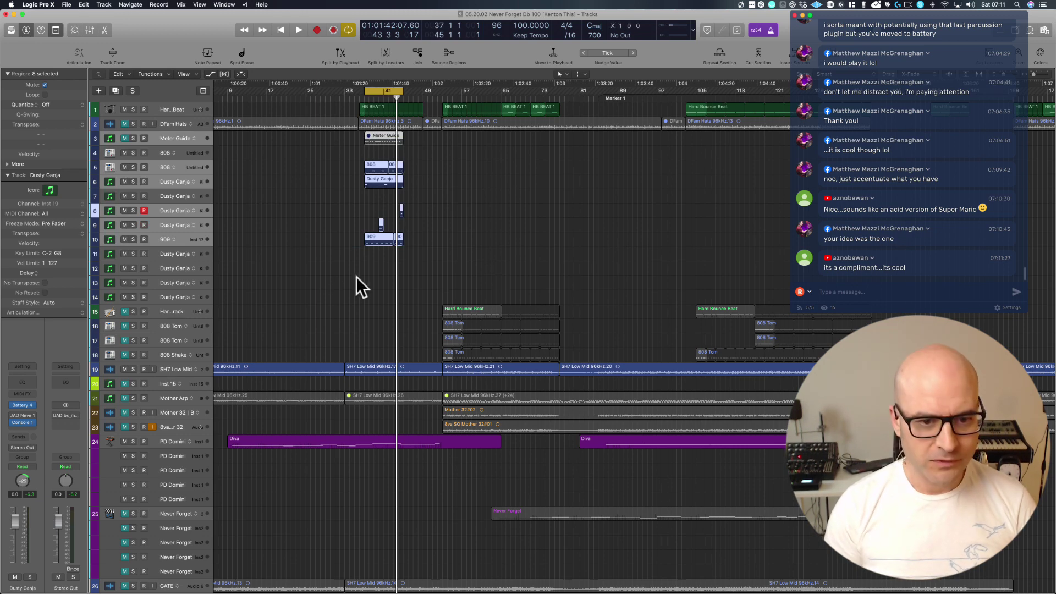
key(z)
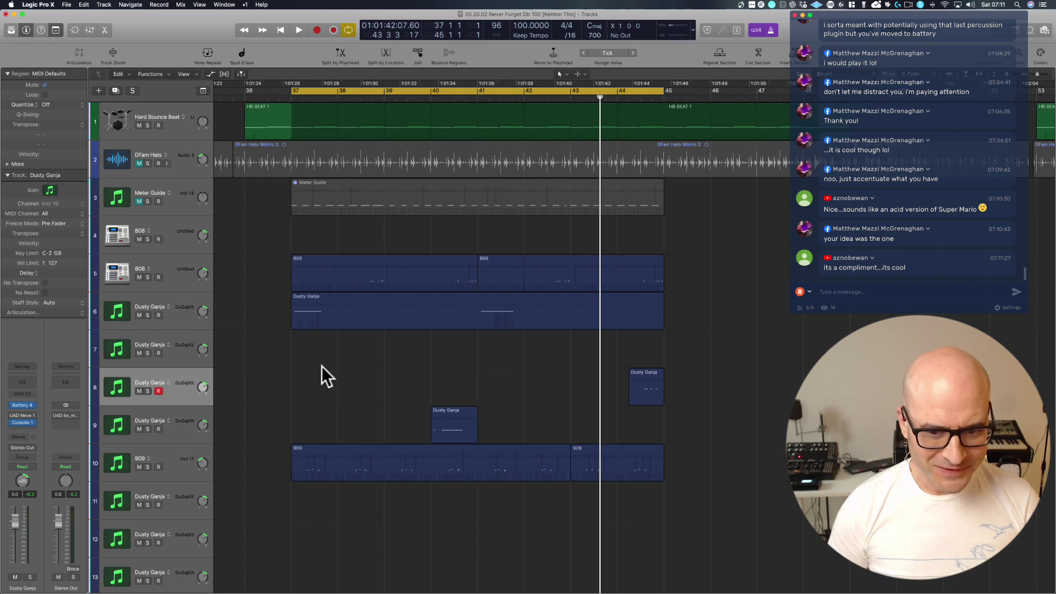
key(space)
Select the Dusty Ganja region on track 8 and listen to the percussion loop from bar 37.
mouse_move(629, 394)
mouse_down()
mouse_move(290, 377)
mouse_move(425, 401)
mouse_move(630, 389)
mouse_up()
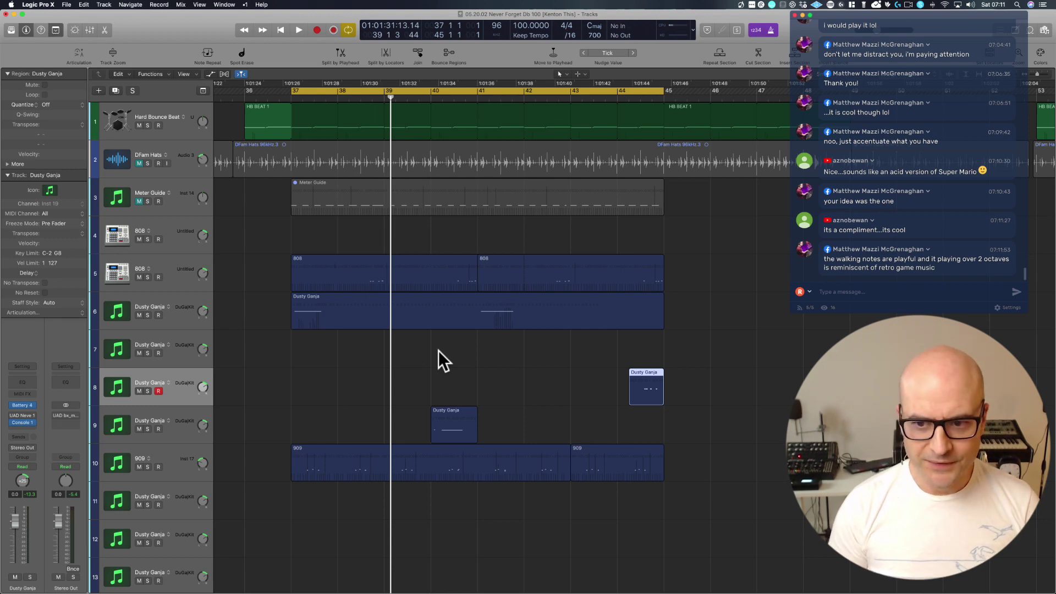
key(z)
key(space)
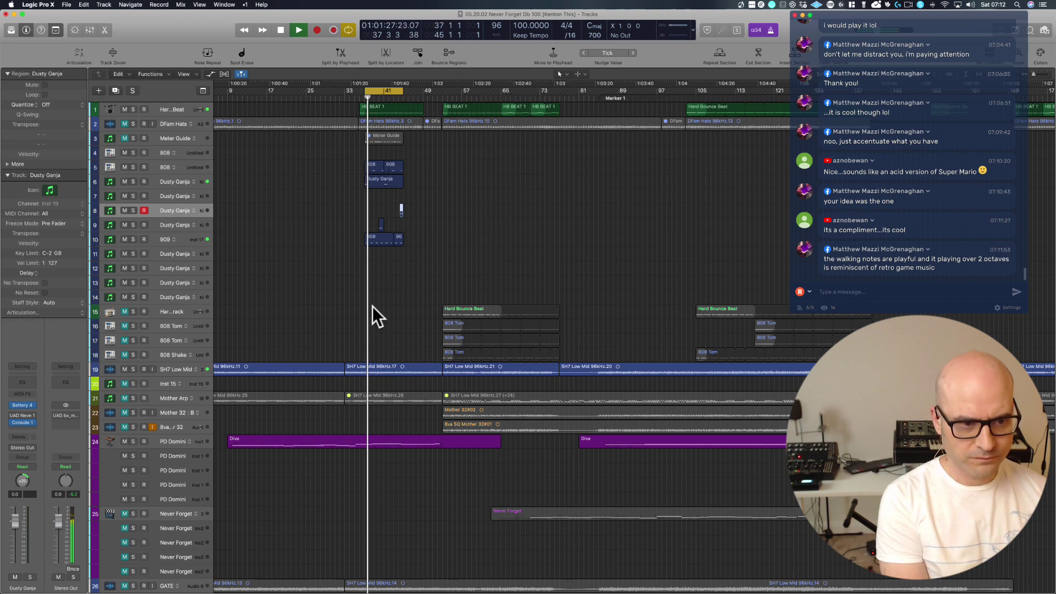
drag(349, 259, 461, 29)
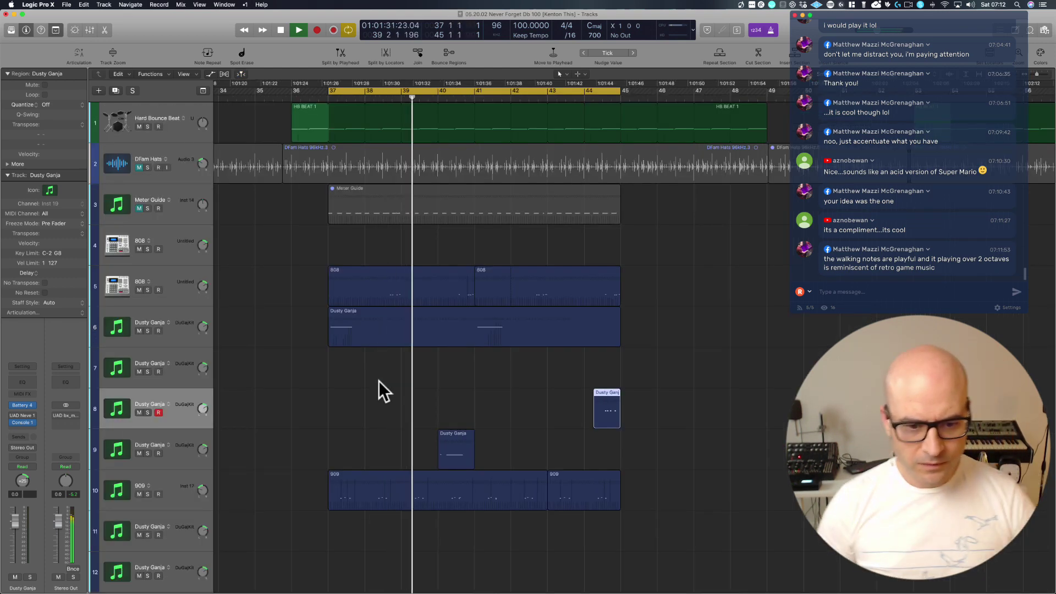
key(space)
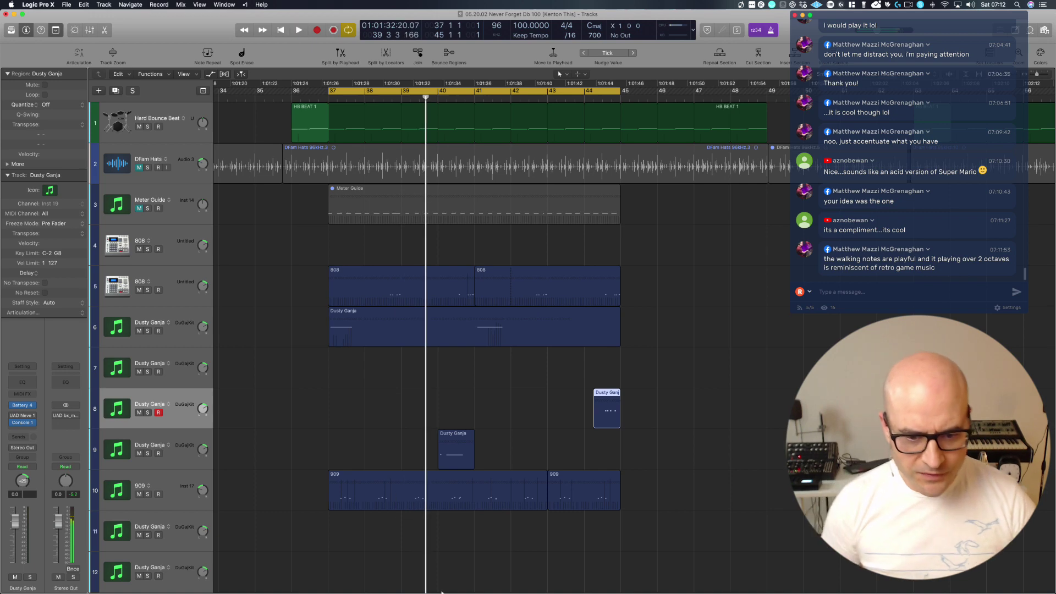
Select the longer 909 region on track 10 and audition the loop from bar 37.
click(479, 493)
scroll(406, 402, right, 5)
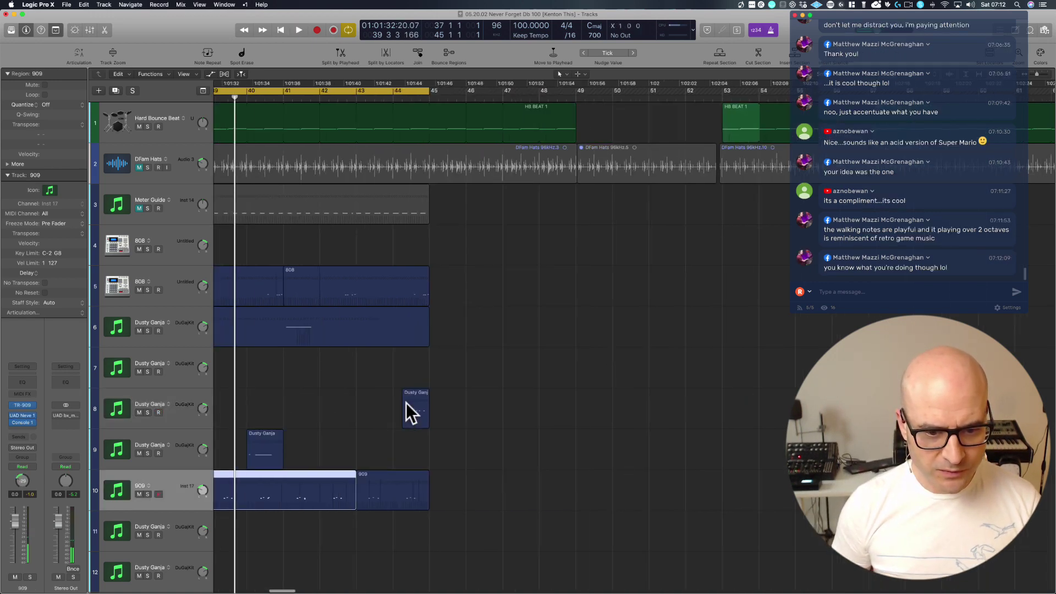
scroll(406, 402, left, 5)
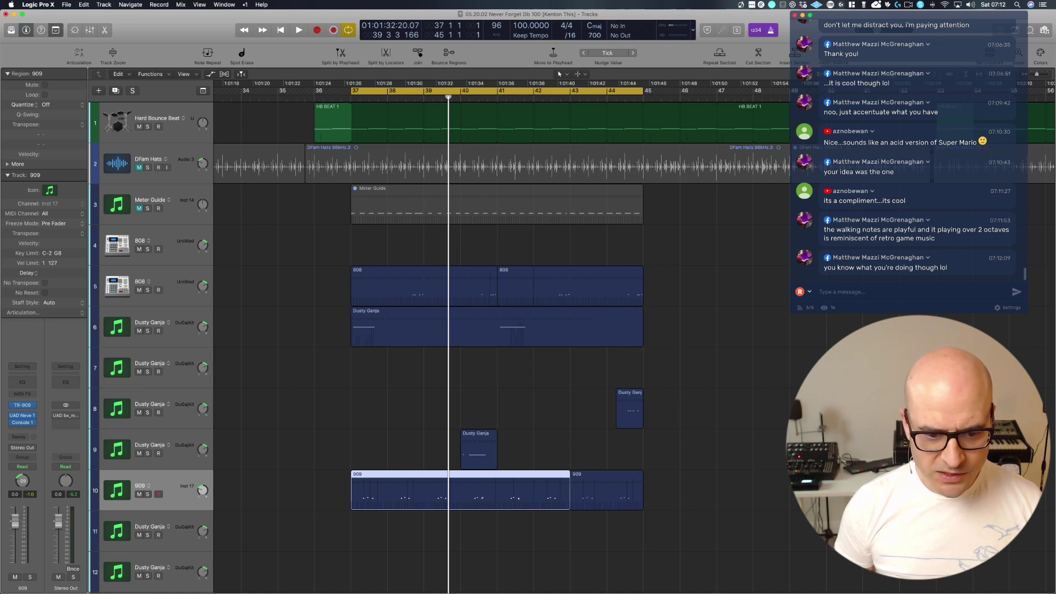
click(401, 538)
click(402, 488)
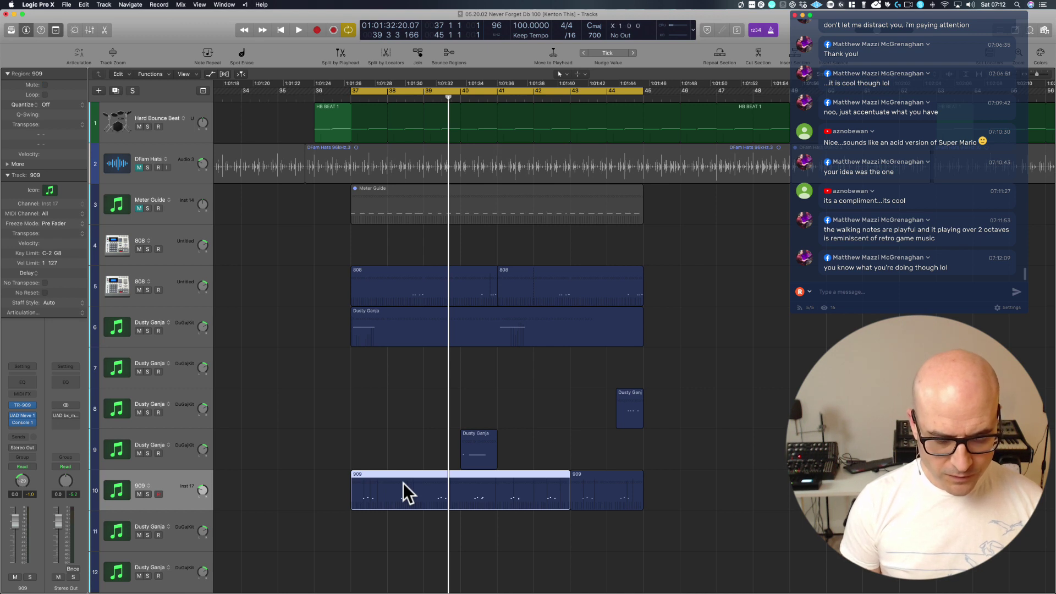
key(space)
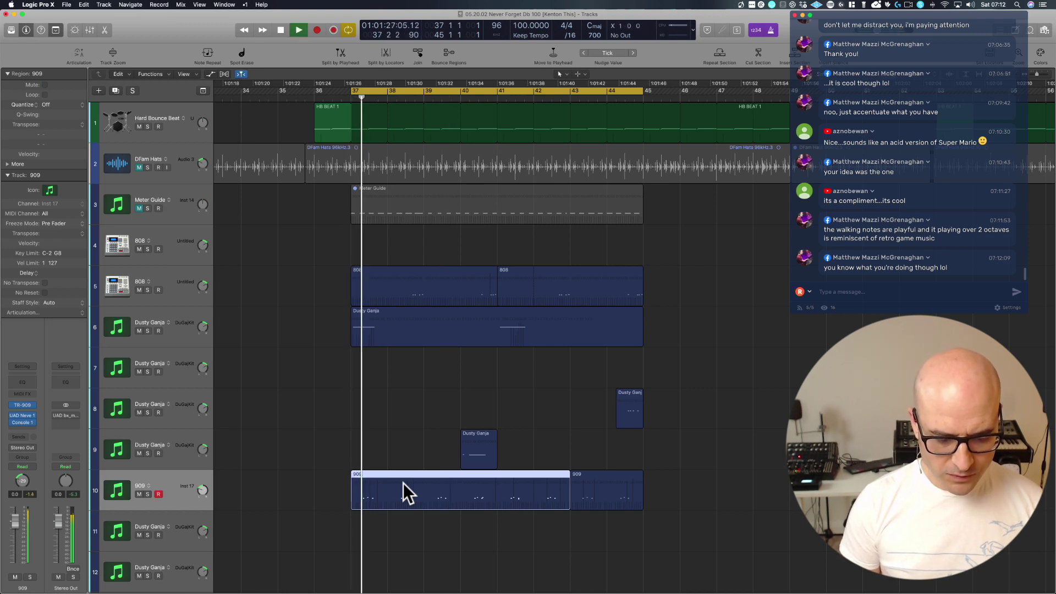
key(space)
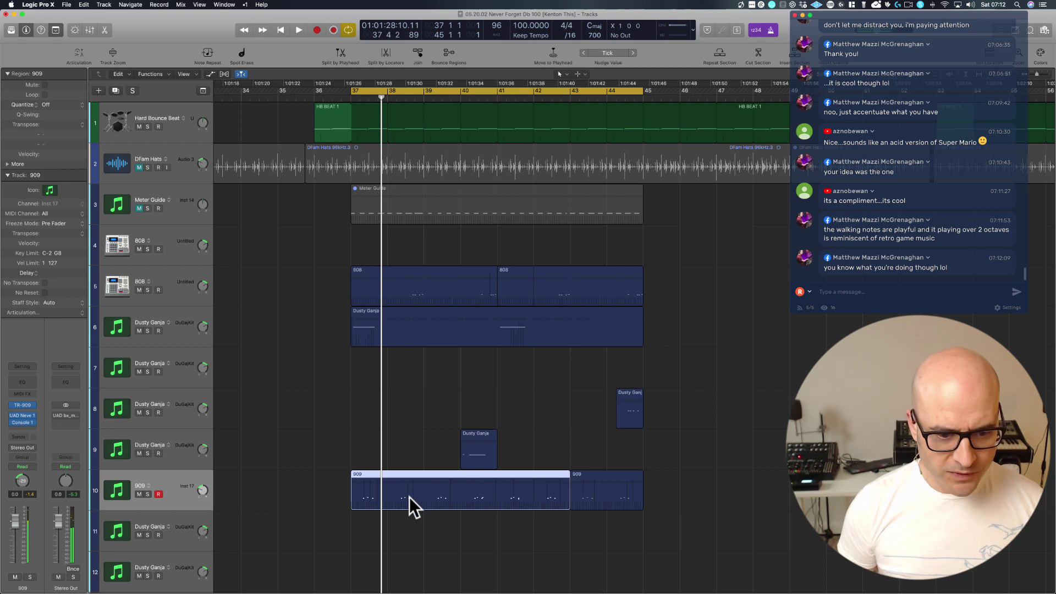
double_click(409, 496)
scroll(388, 530, down, 5)
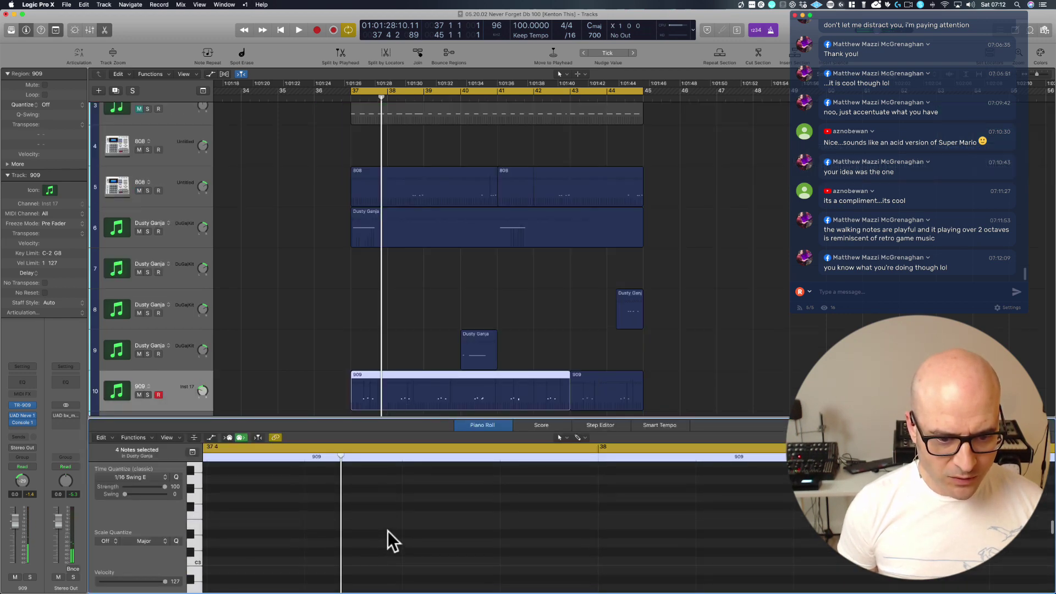
scroll(387, 530, up, 20)
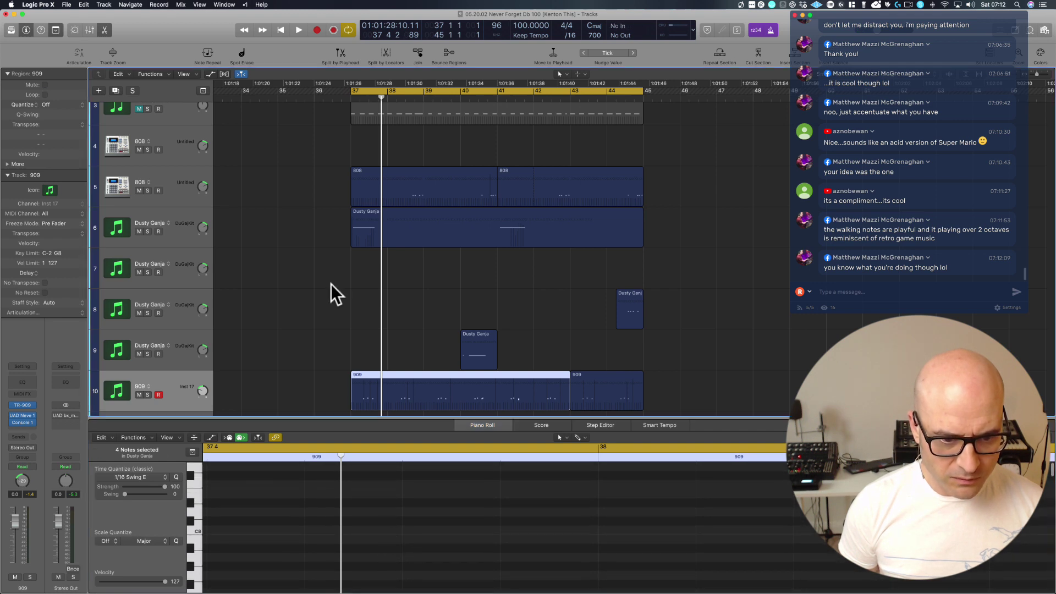
click(375, 384)
scroll(379, 489, up, 15)
scroll(379, 488, left, 5)
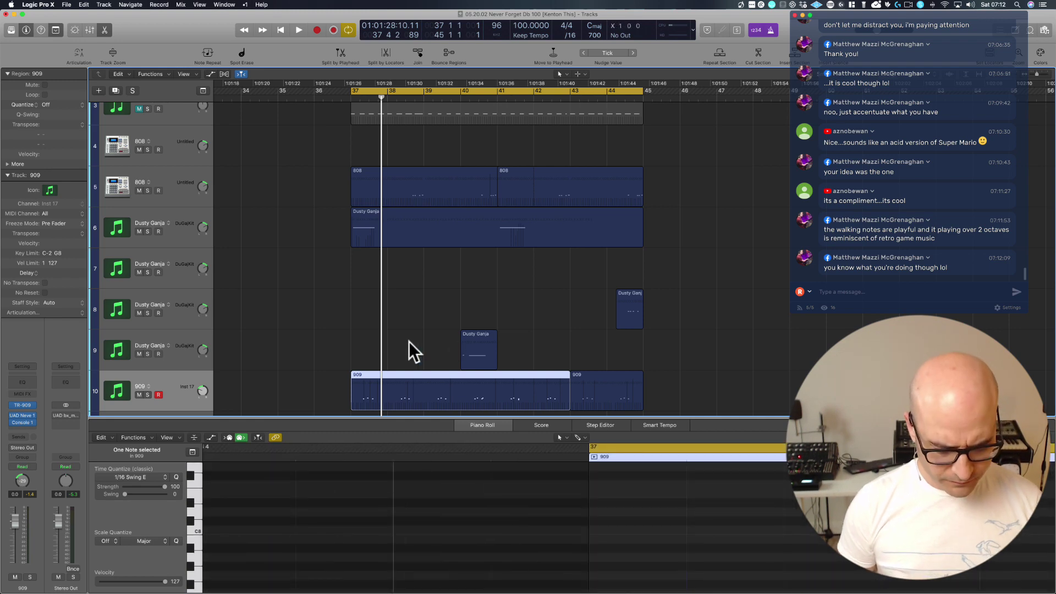
click(374, 328)
key(e)
key(z)
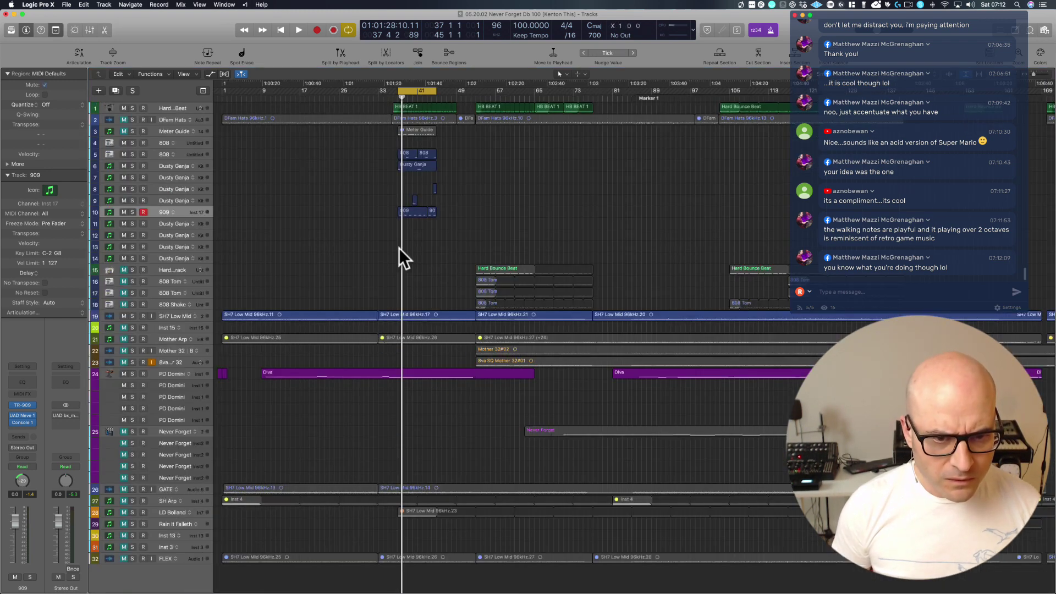
Open the longer 909 region on track 10 in the piano roll with its notes in view.
click(410, 212)
key(e)
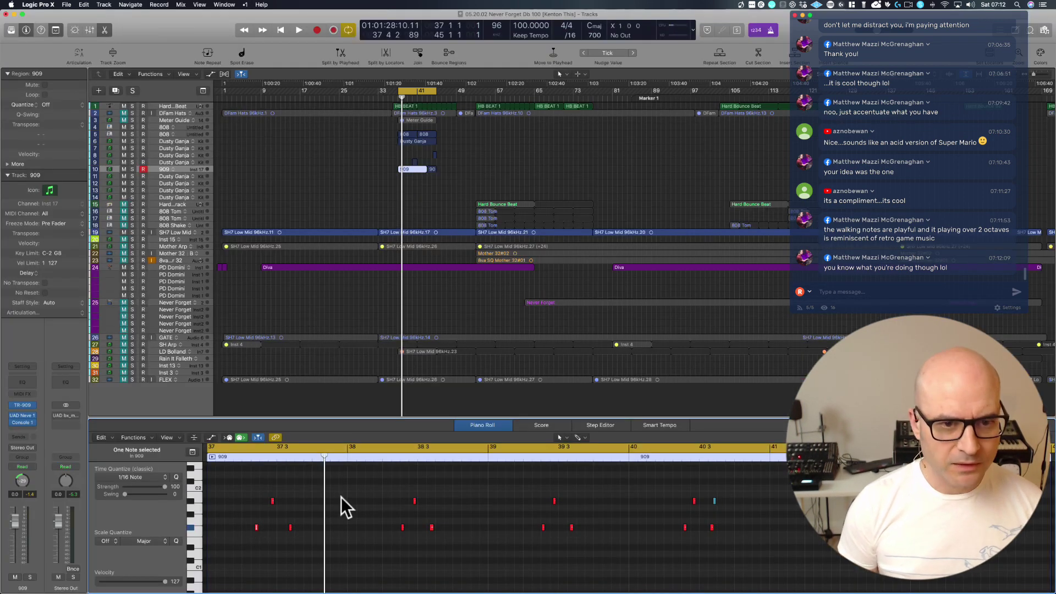
drag(384, 205, 468, 74)
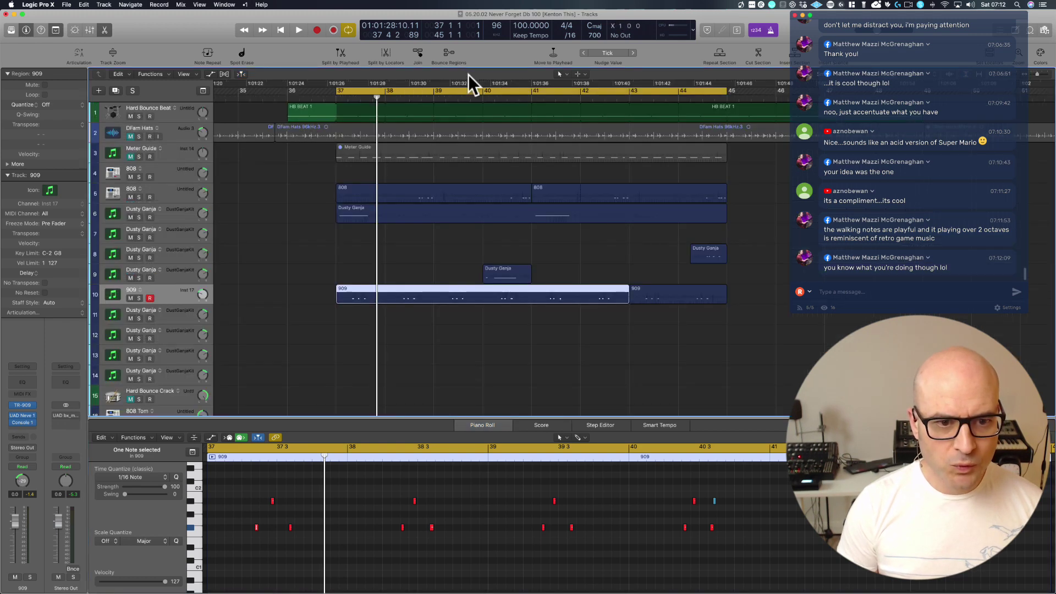
click(346, 213)
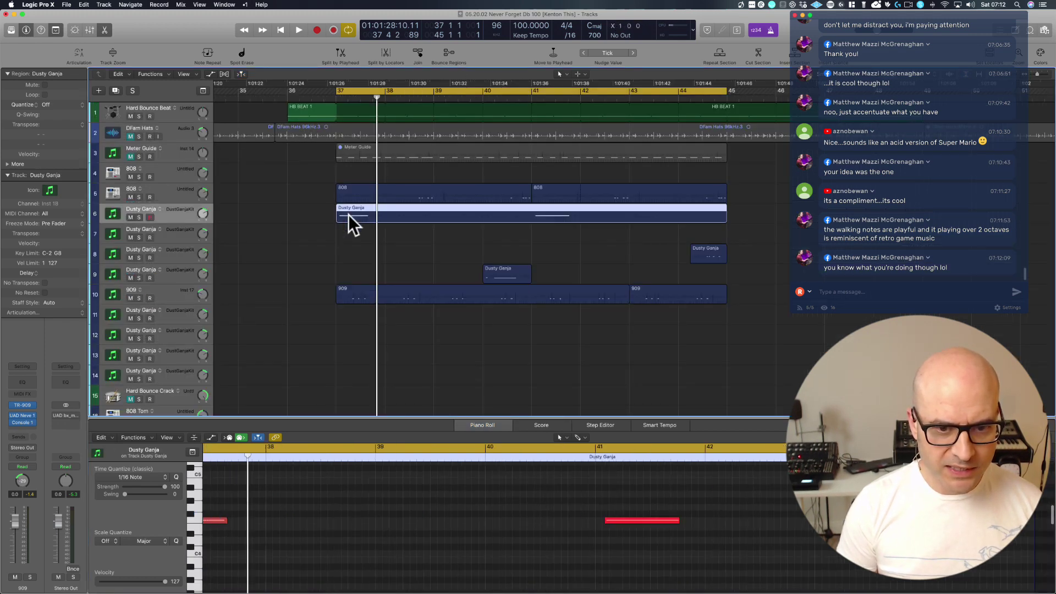
click(403, 295)
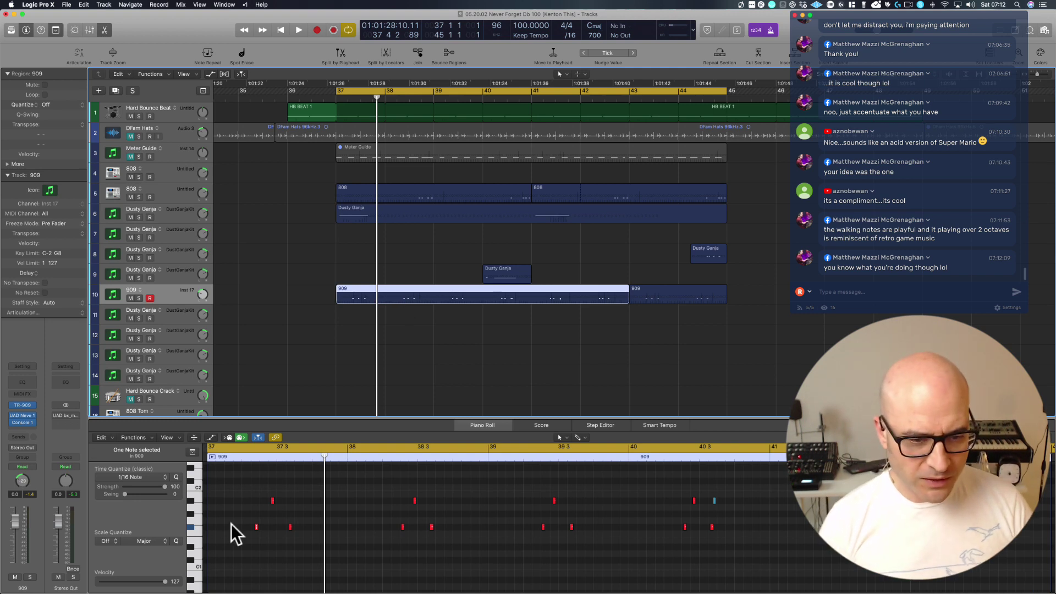
Select the three-note 909 groups in bars 37 and 38 in turn and audition them against the loop.
drag(238, 495, 315, 539)
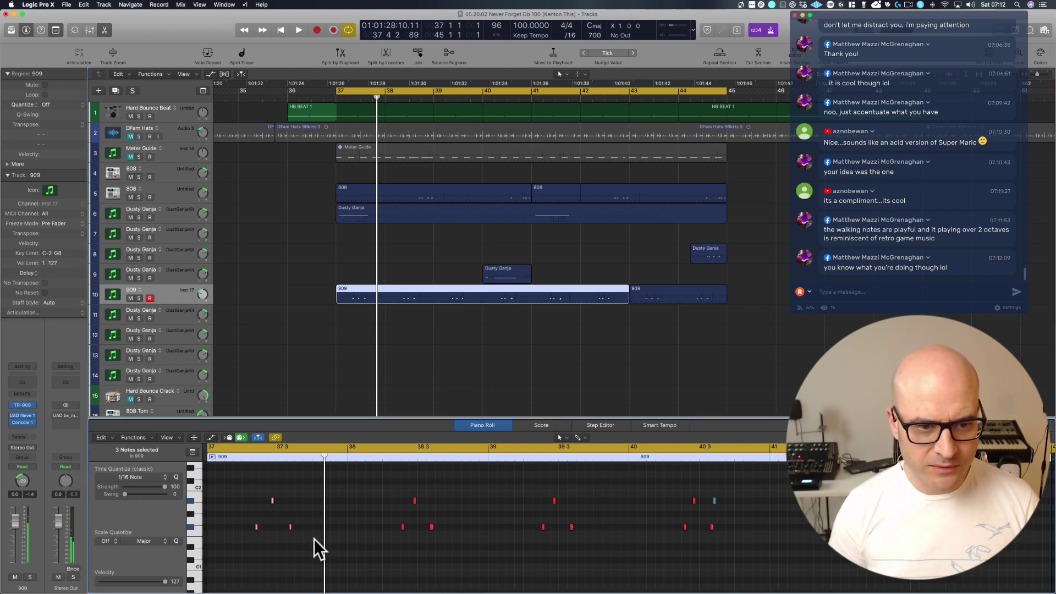
key(space)
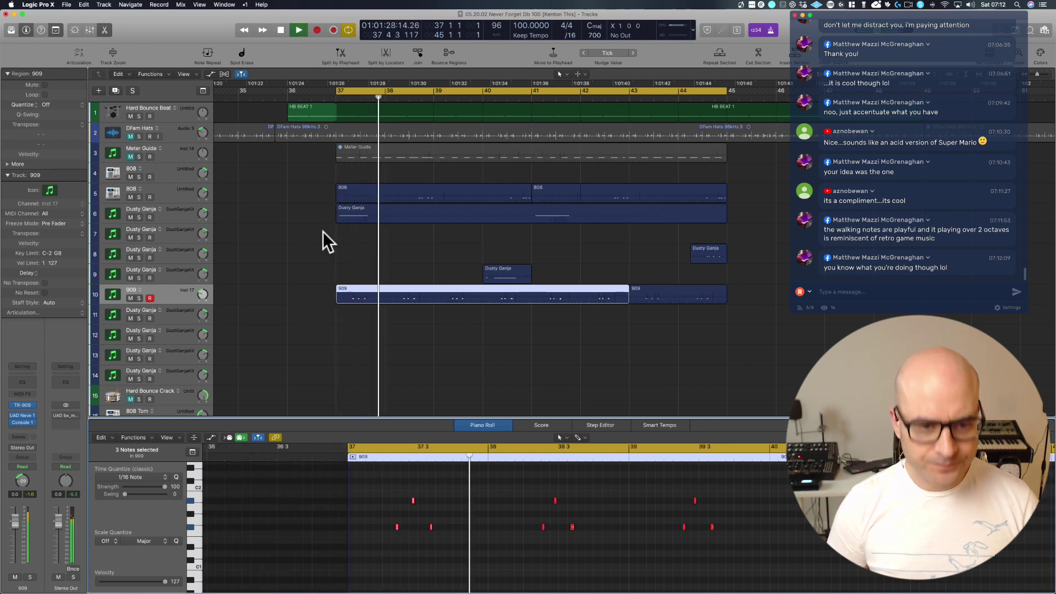
key(space)
drag(528, 489, 602, 542)
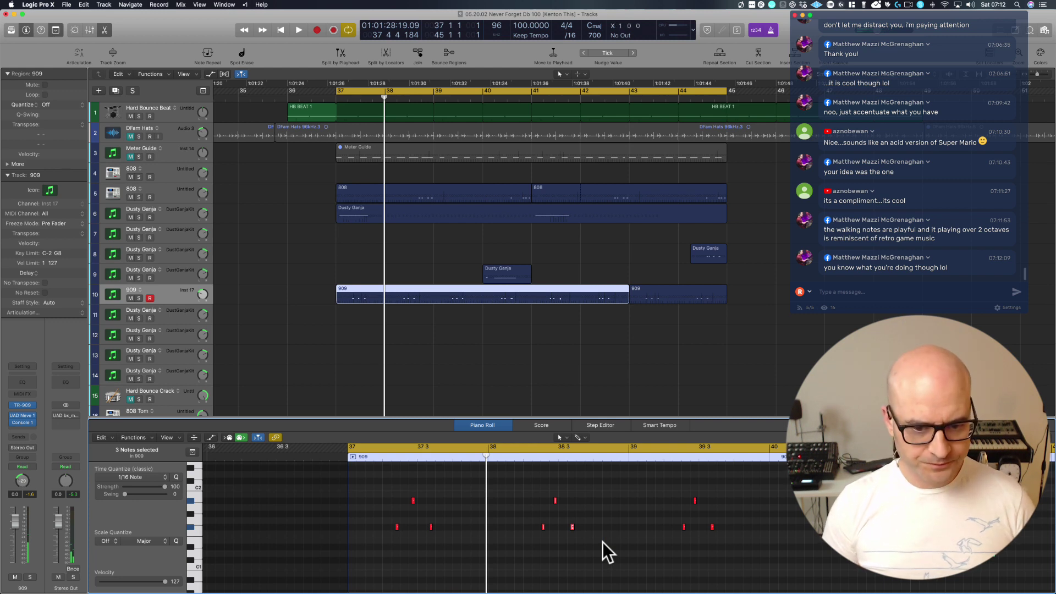
key(space)
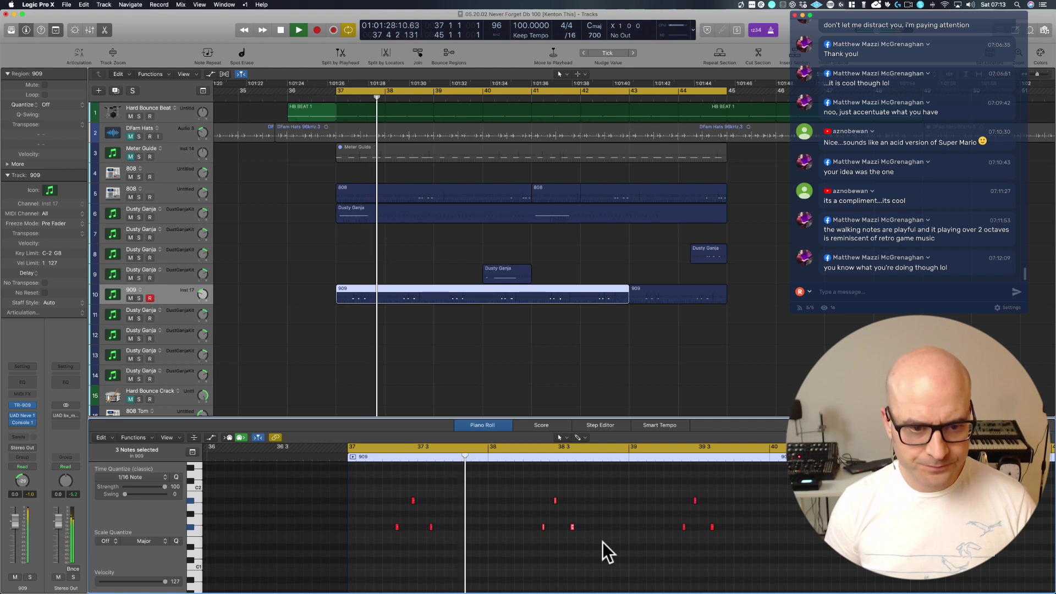
key(space)
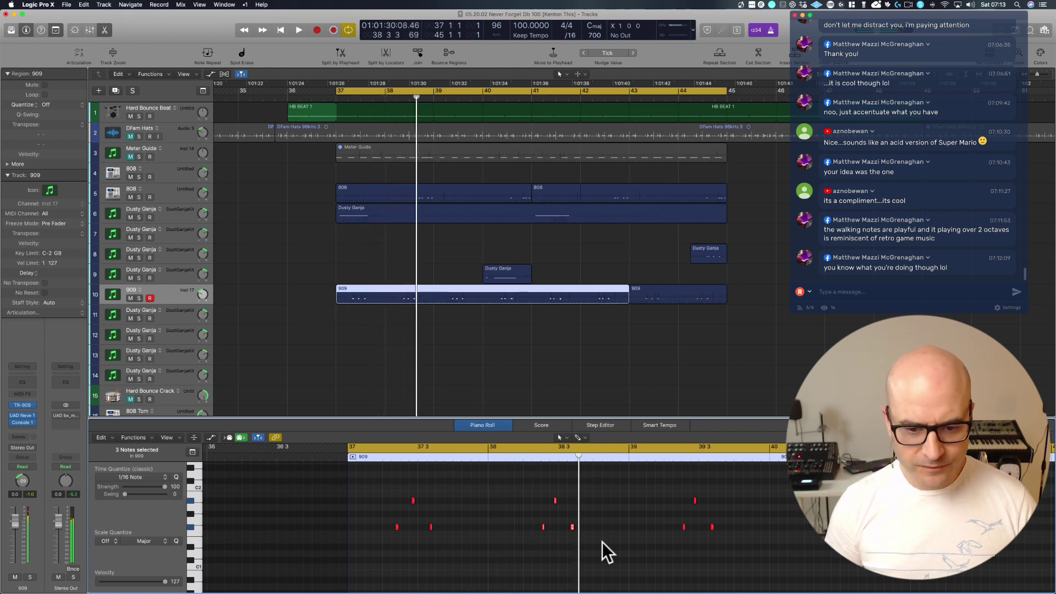
Delete the 909 notes in bars 40 and 42, along with the stray low note in bar 41.
scroll(557, 513, right, 5)
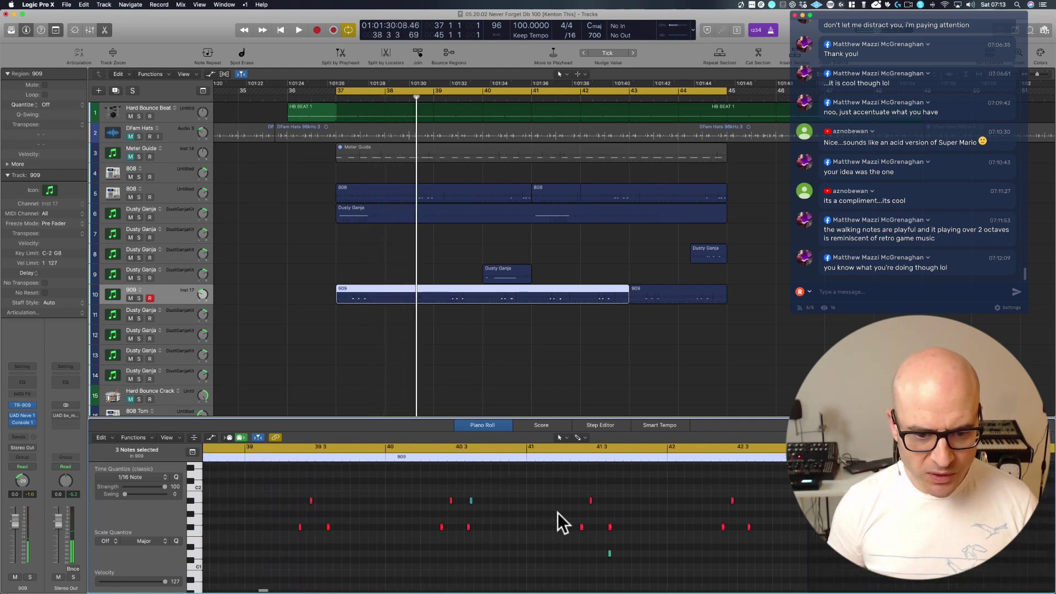
drag(399, 486, 538, 585)
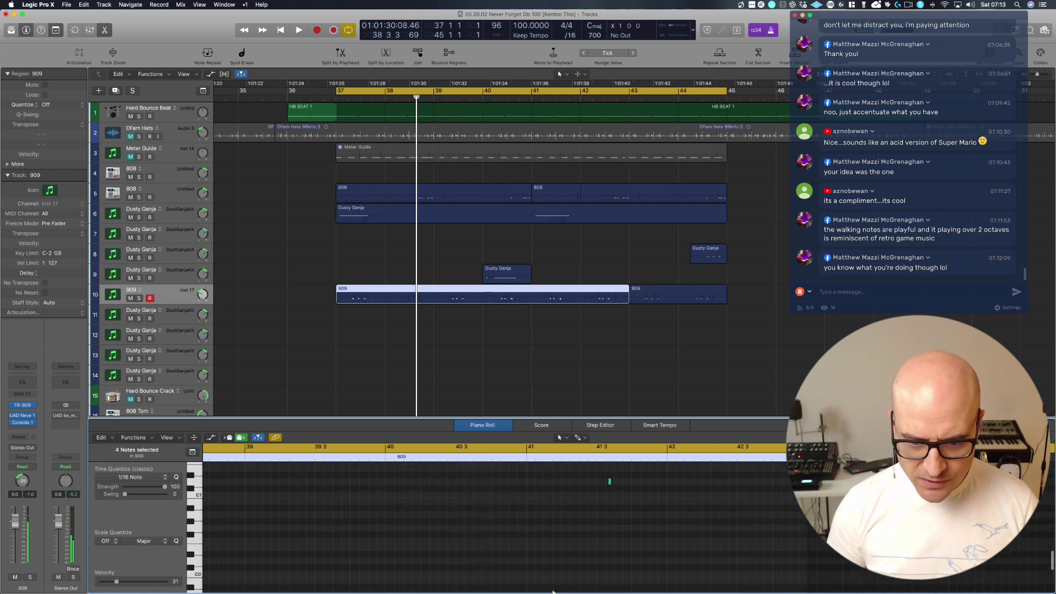
scroll(562, 583, up, 1)
scroll(562, 583, up, 1)
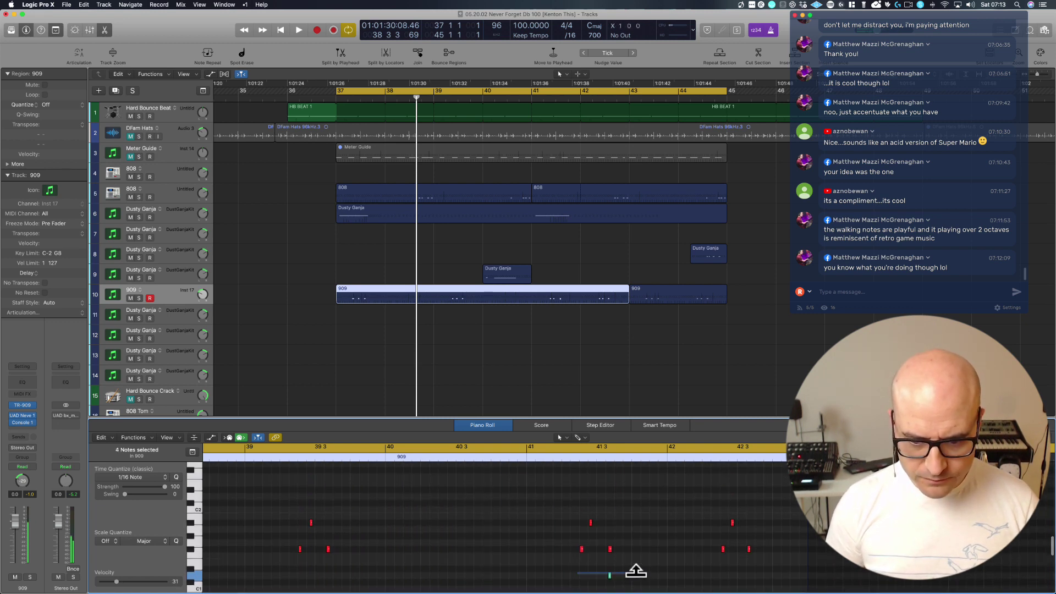
drag(661, 491, 793, 556)
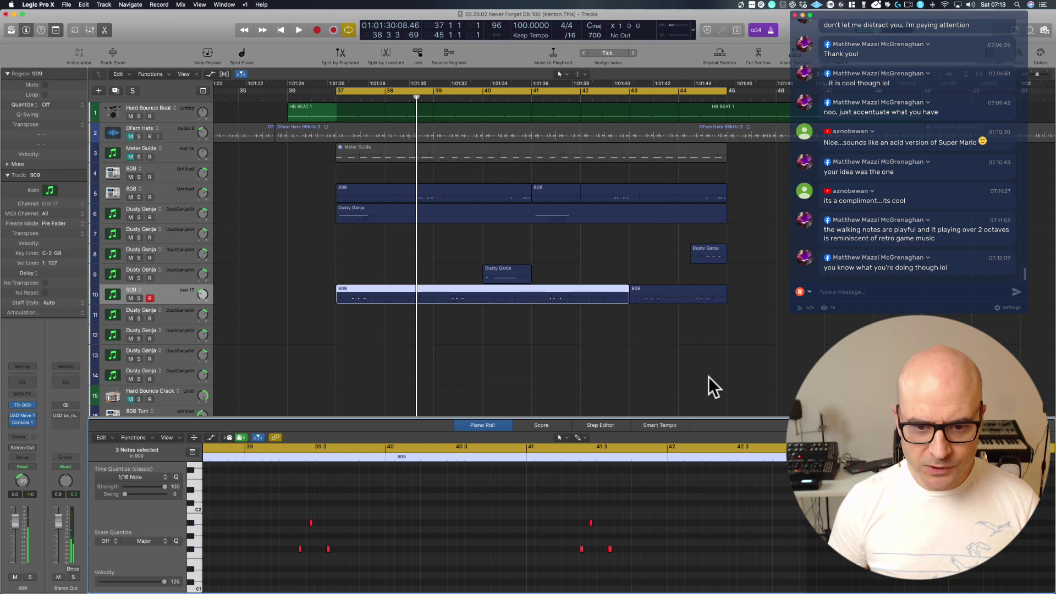
Select both 909 regions on track 10 and join them into a single region.
click(681, 293)
shift+click(533, 292)
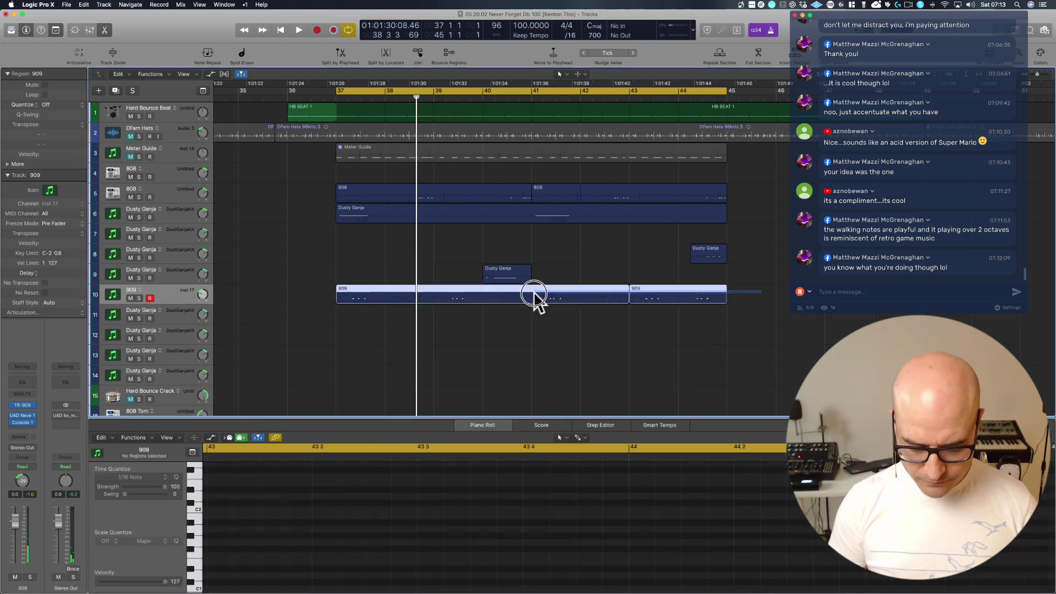
click(614, 264)
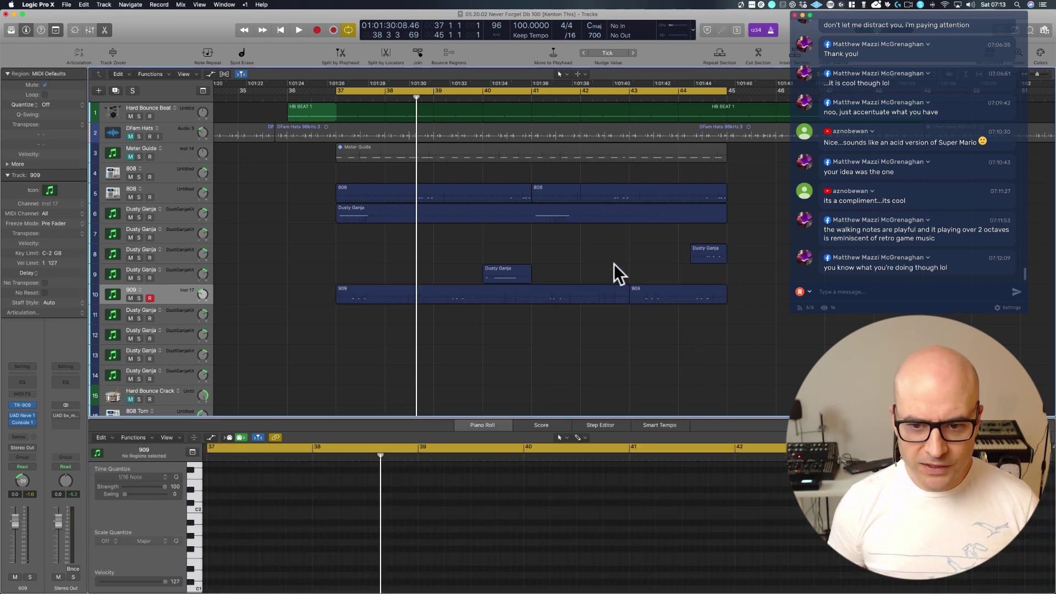
drag(759, 313, 589, 293)
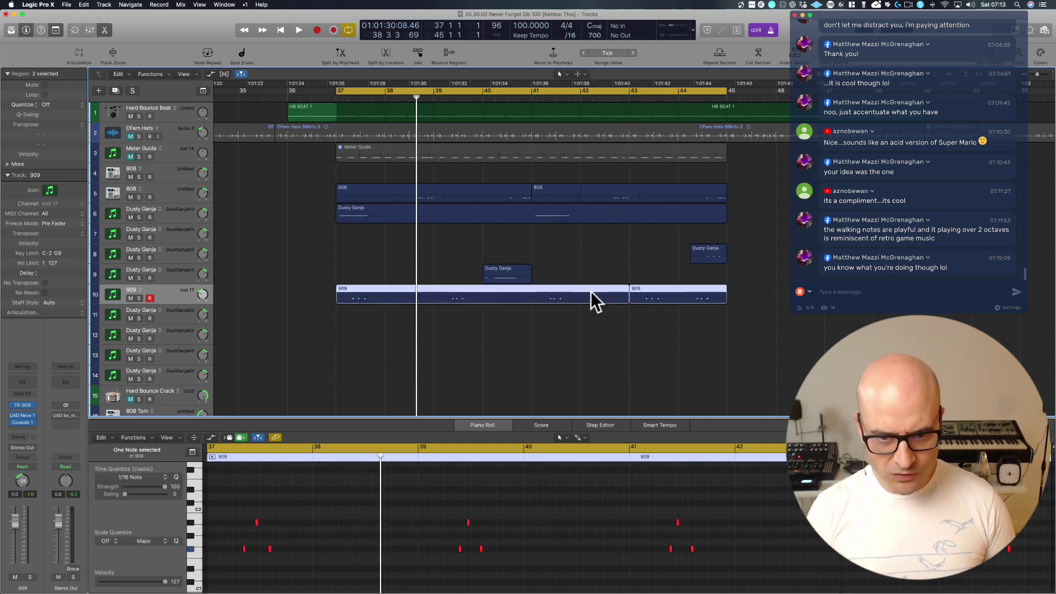
key(super+j)
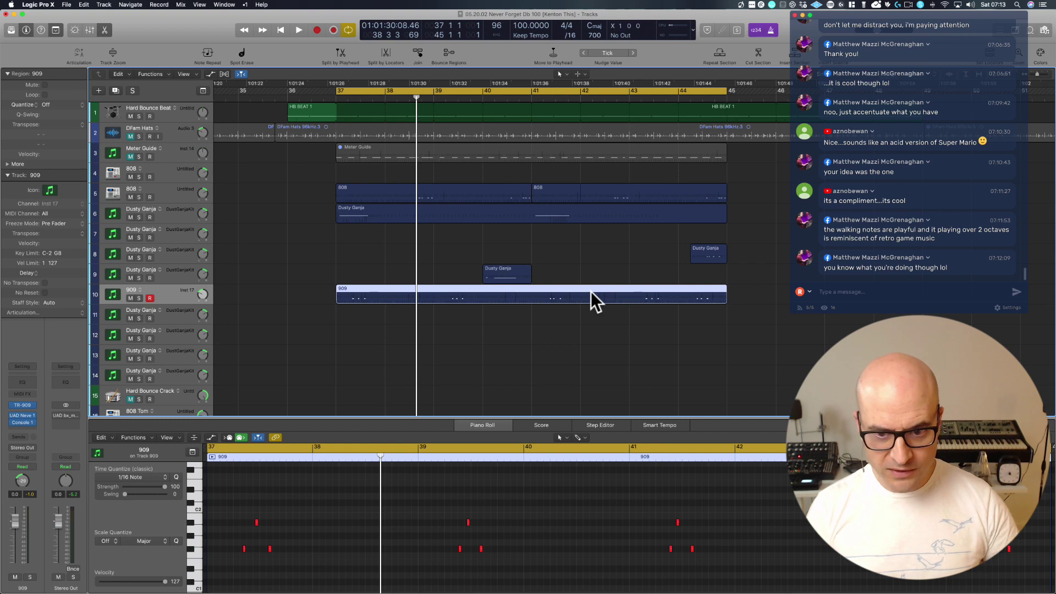
Delete the three-note group in bar 44 of the 909 region and return to the full arrangement view.
scroll(641, 562, right, 5)
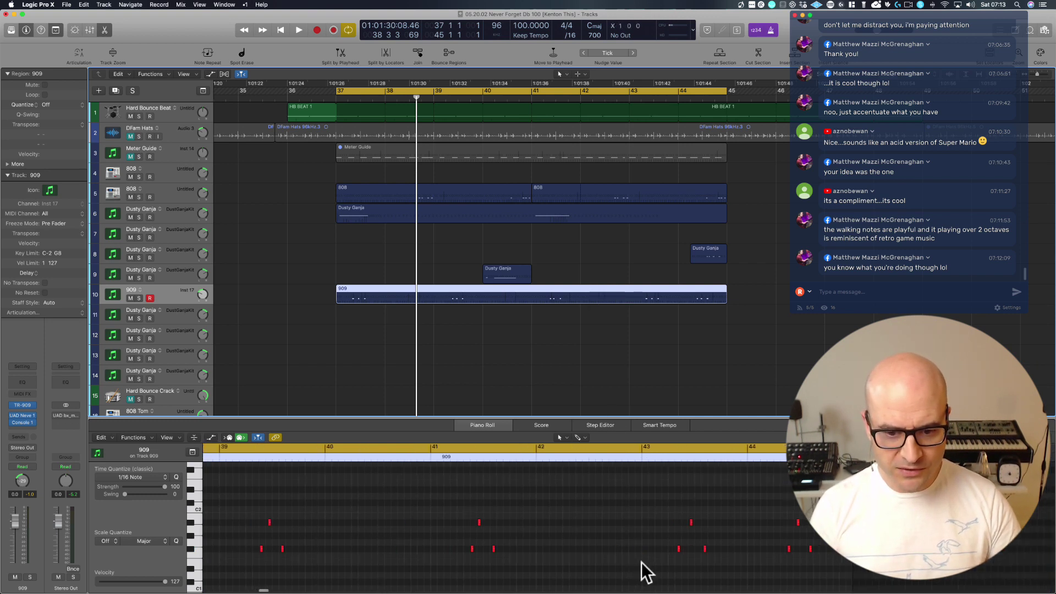
drag(702, 486, 861, 592)
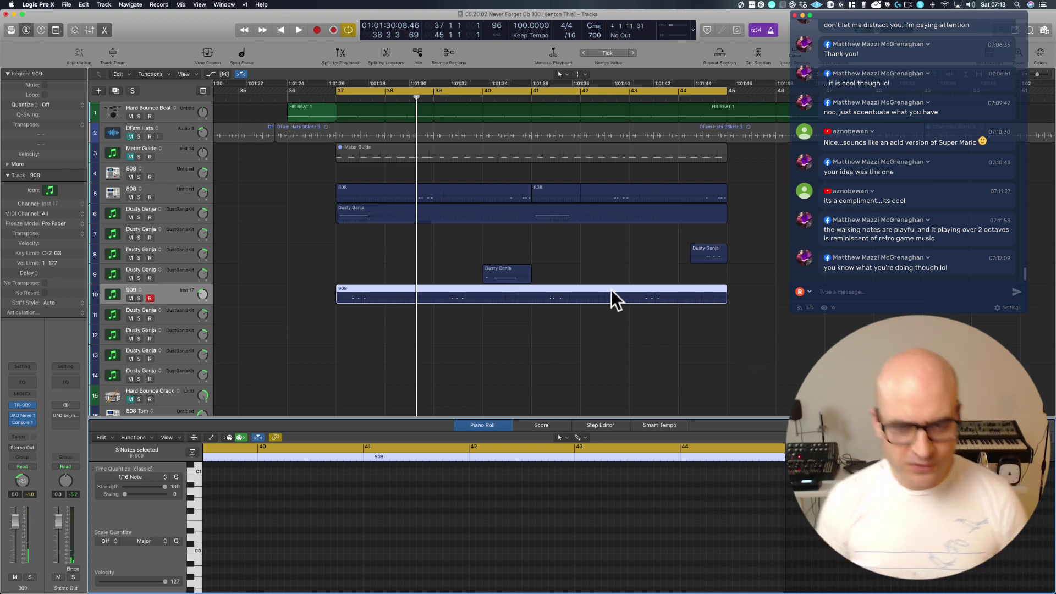
key(1)
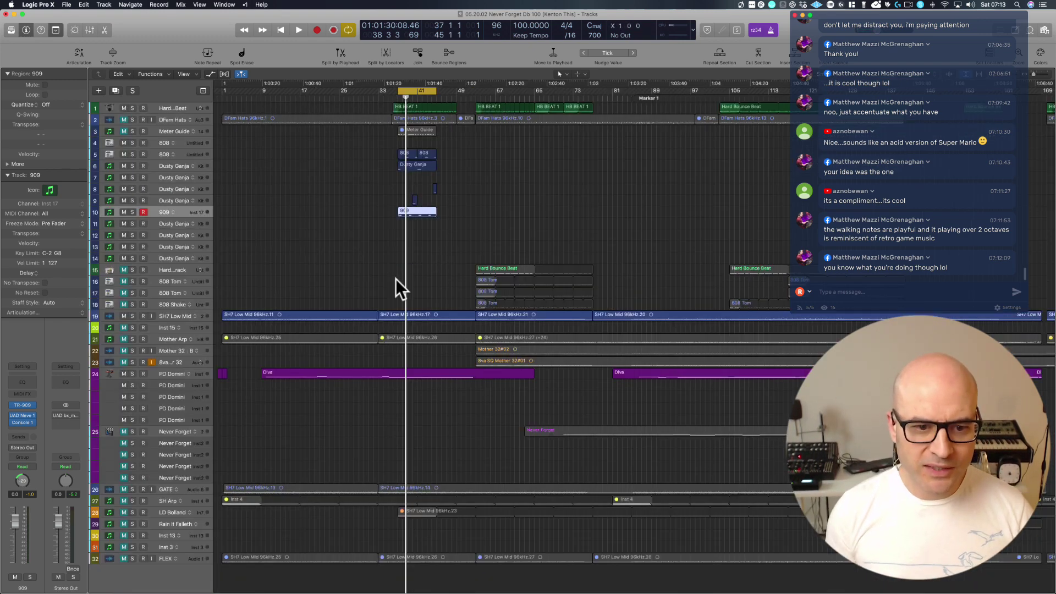
click(405, 315)
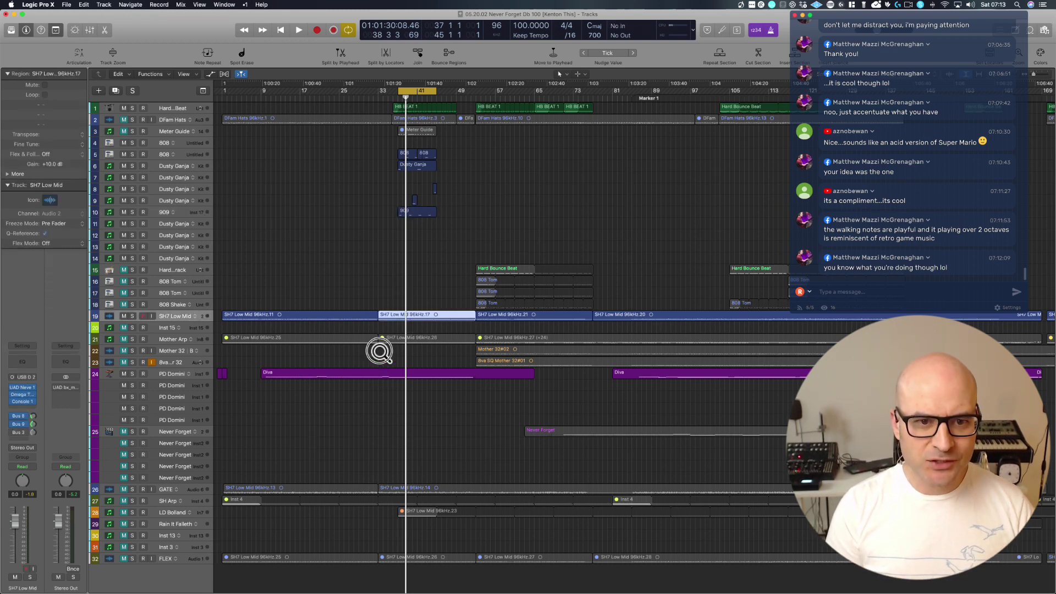
drag(378, 349, 554, 207)
ctrl+alt+click(498, 199)
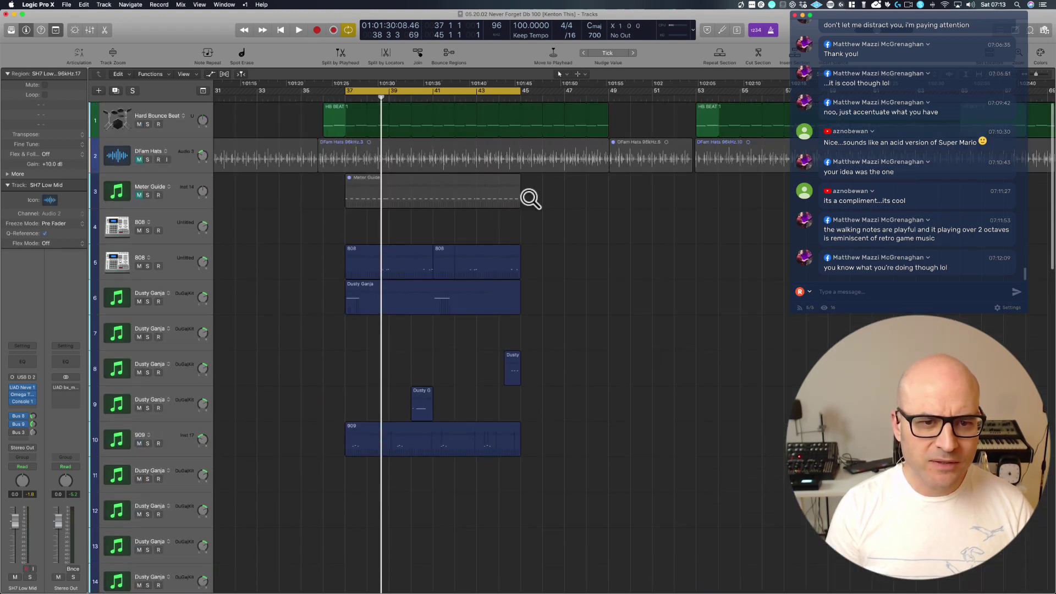
ctrl+alt+click(533, 203)
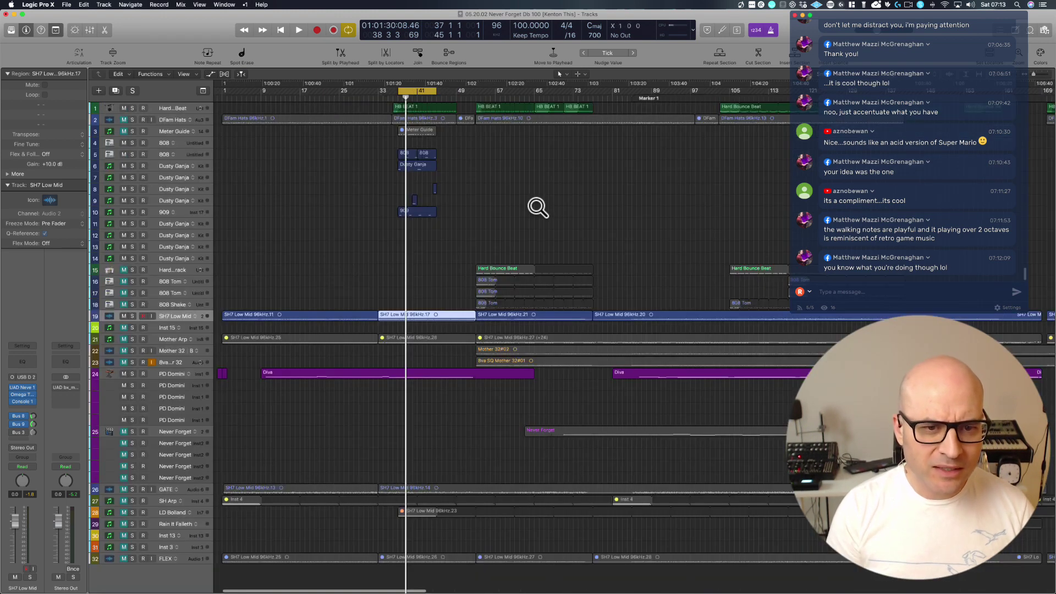
Unmute the Meter Guide track and return to the overview of the whole arrangement.
click(408, 132)
drag(380, 153, 464, 101)
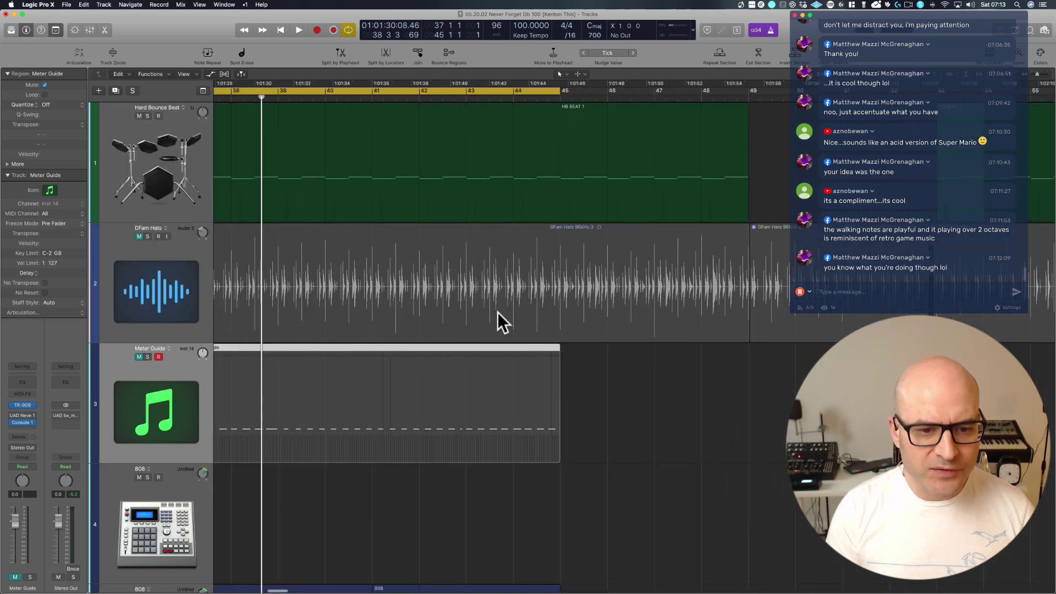
scroll(497, 312, left, 5)
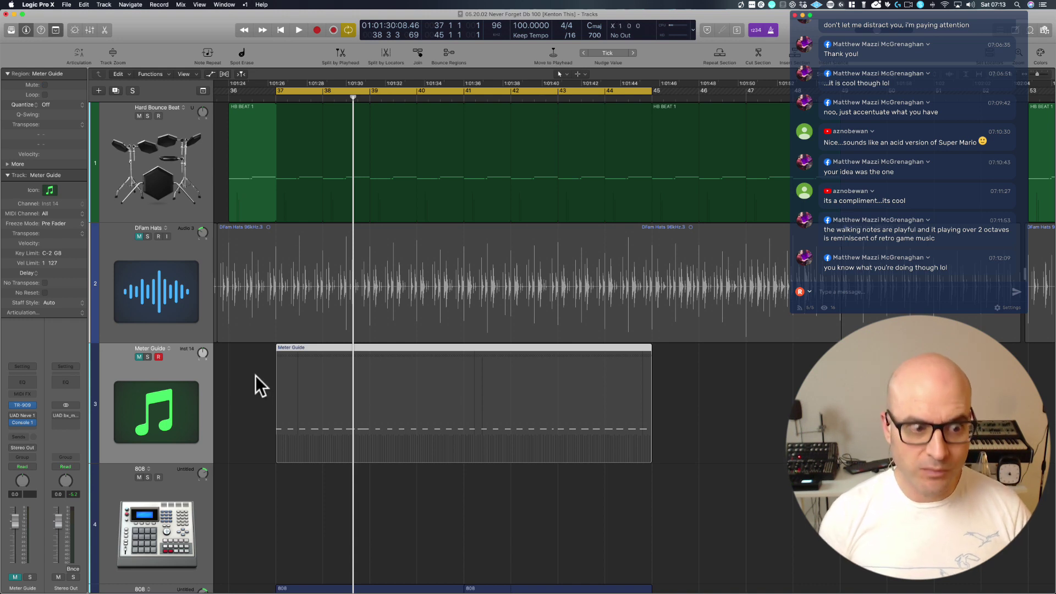
click(139, 357)
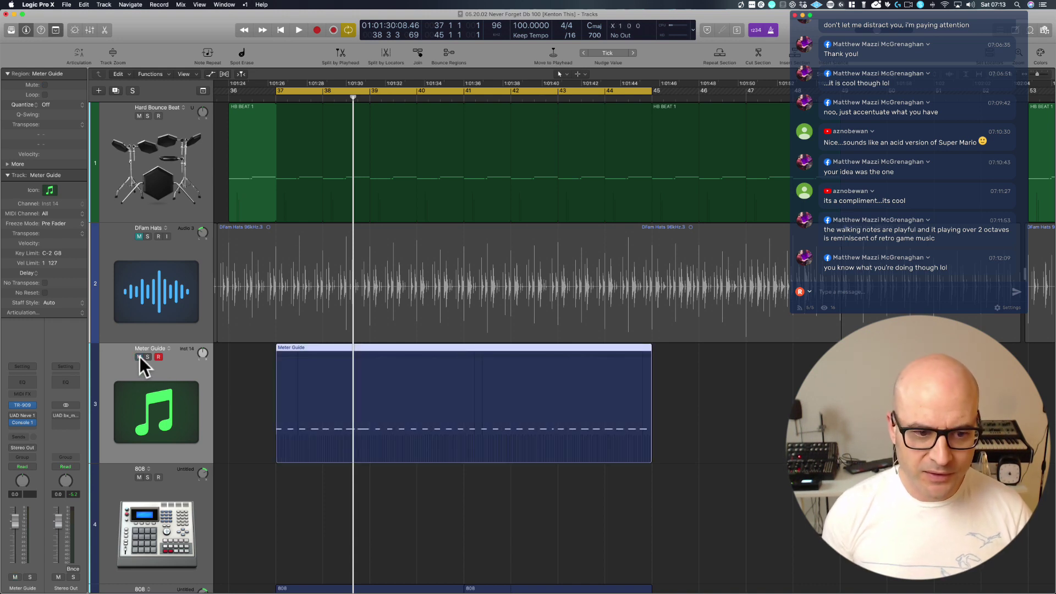
click(247, 391)
click(408, 420)
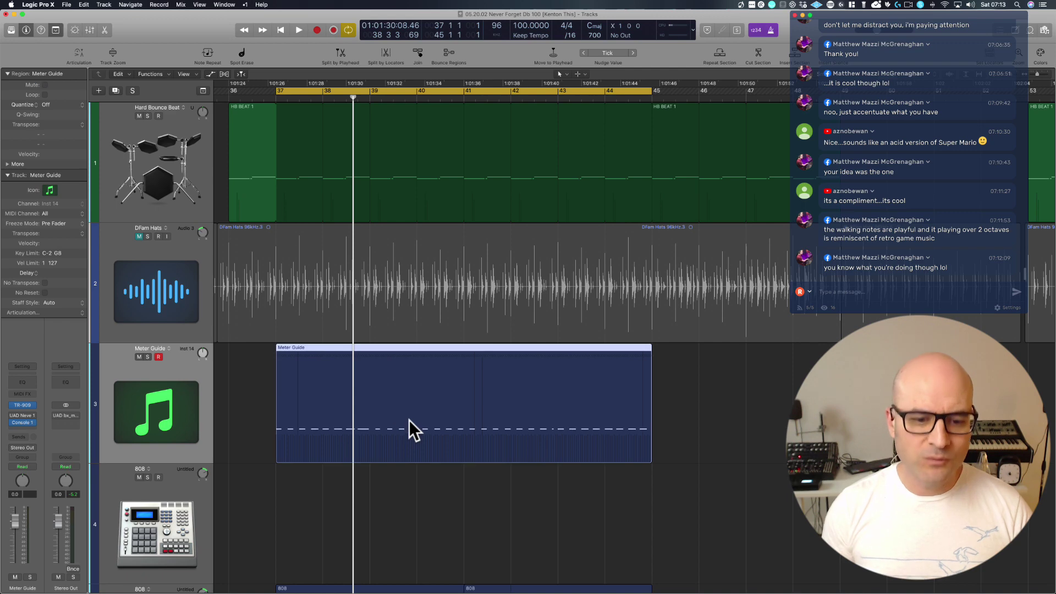
scroll(408, 420, down, 8)
ctrl+alt+click(408, 420)
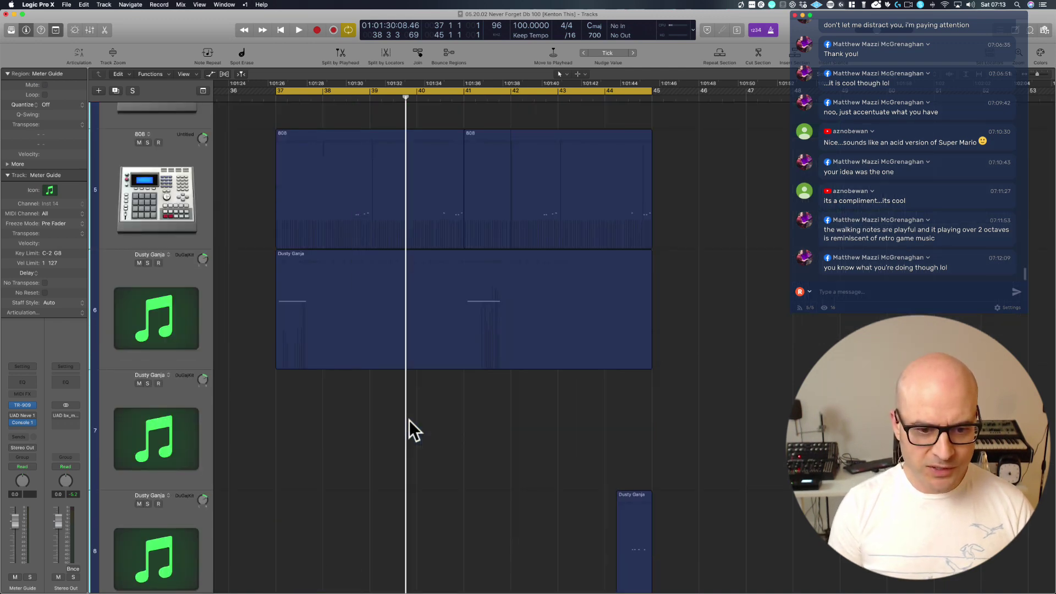
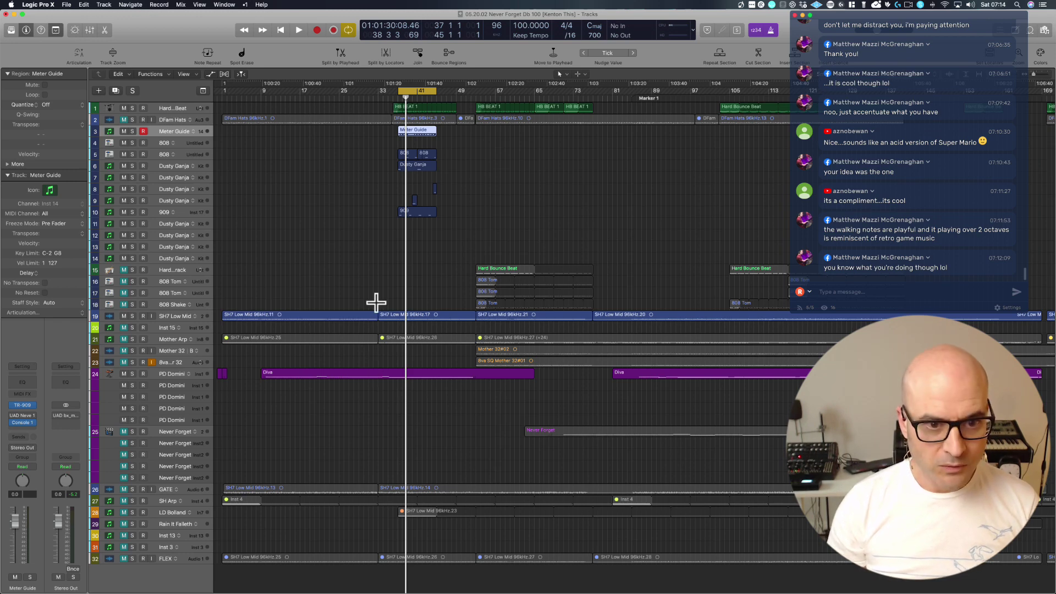
Delete the leftover regions on tracks 1, 2, 19 and 24 around bar 257, erasing their automation data.
drag(386, 253, 446, 130)
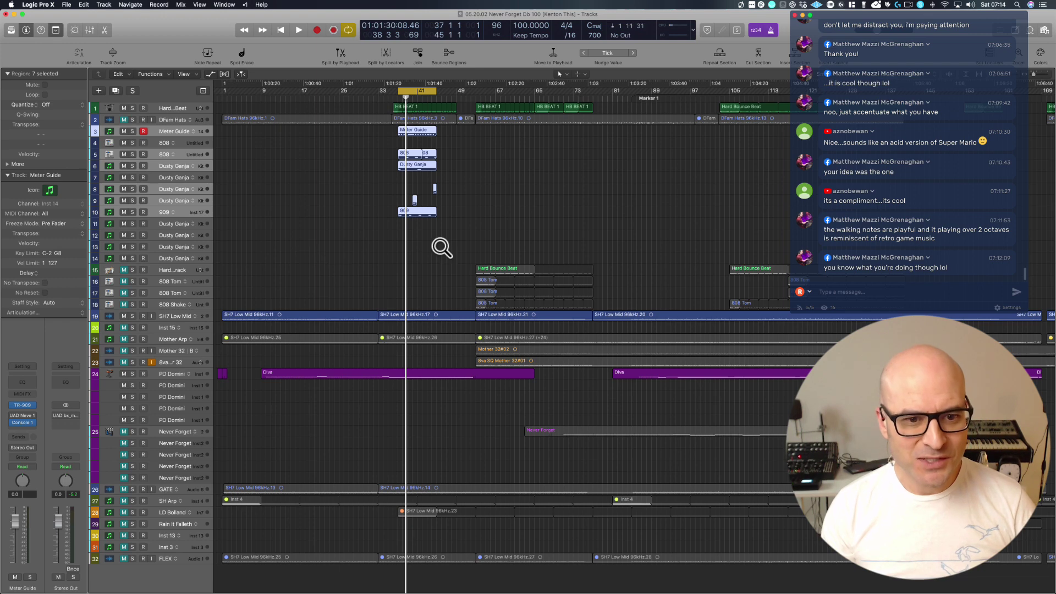
scroll(440, 244, right, 3)
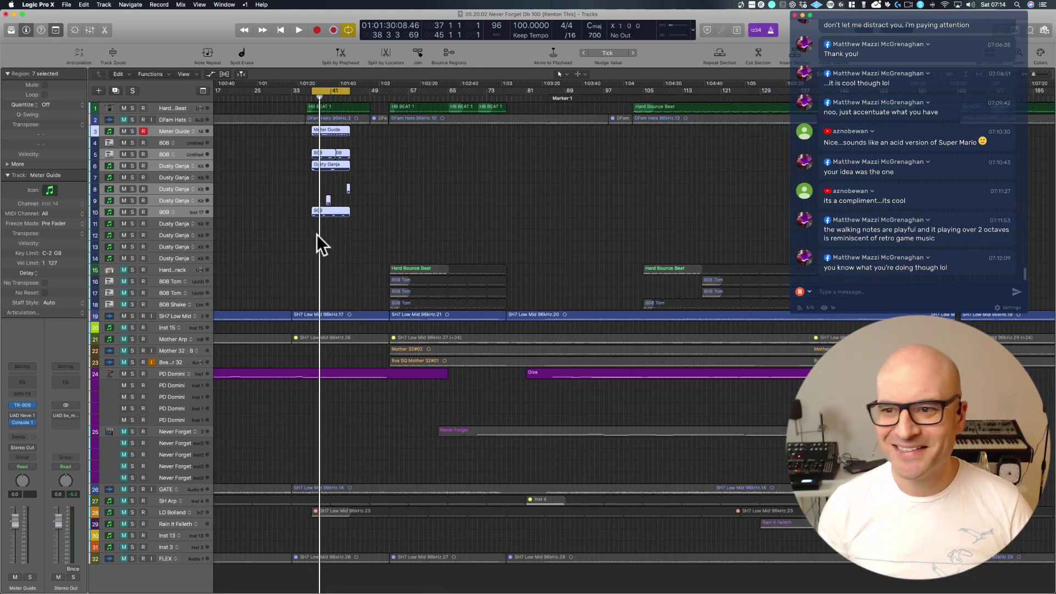
drag(1036, 76, 1011, 73)
drag(509, 111, 822, 485)
key(Delete)
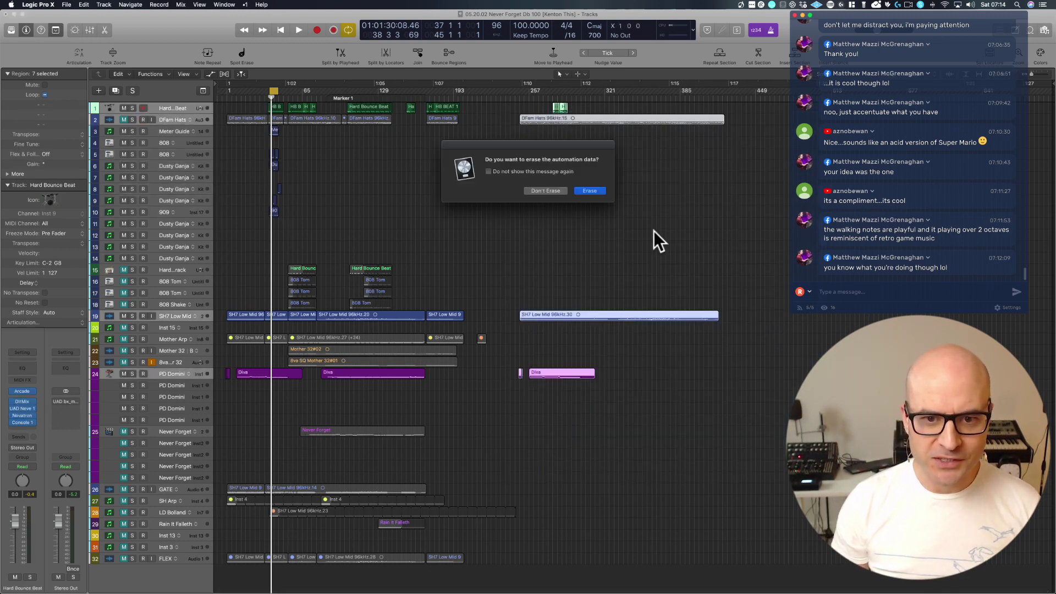
click(588, 192)
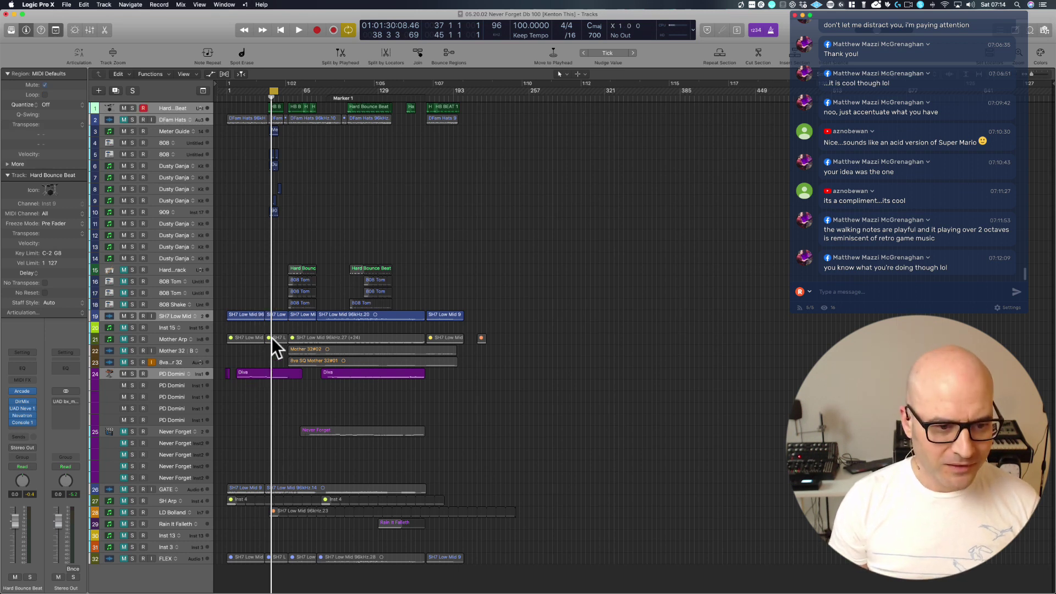
Select the seven percussion regions in bars 37 to 45 and set a cycle range from bar 225 to 237.
drag(260, 355, 318, 101)
drag(296, 167, 500, 319)
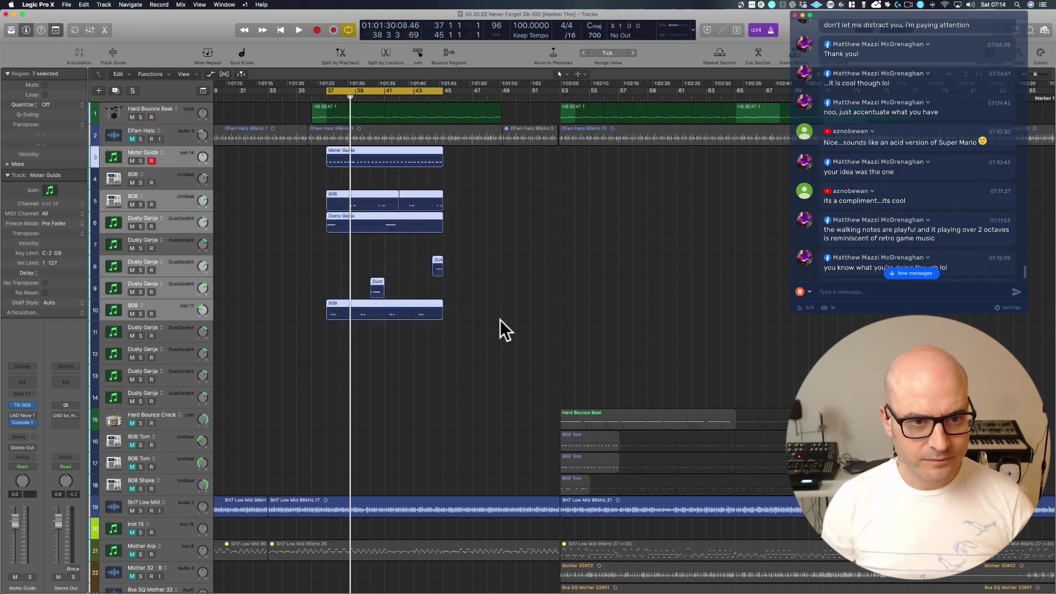
scroll(470, 281, right, 20)
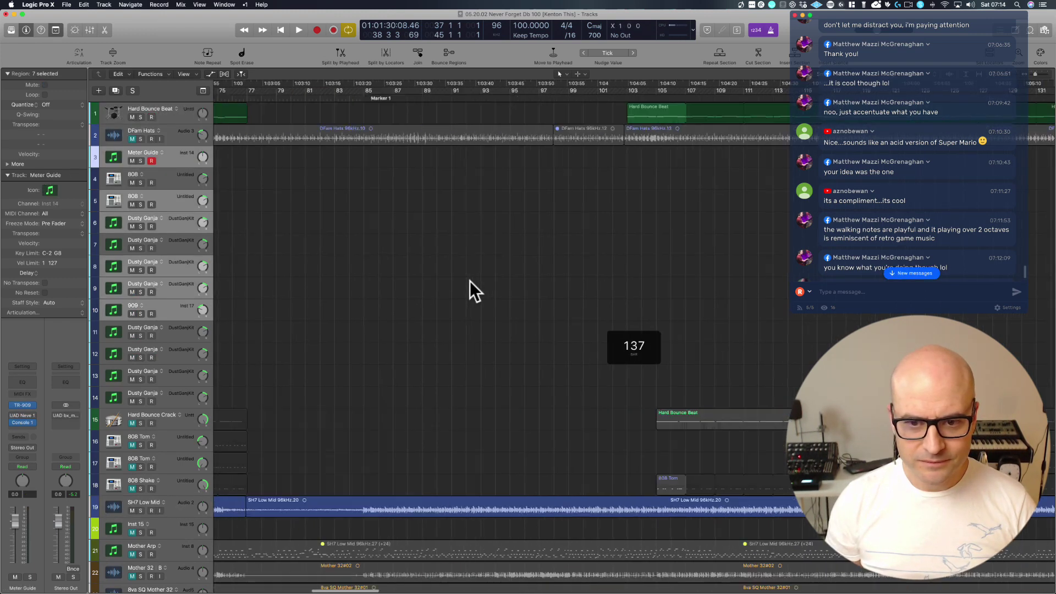
scroll(470, 280, right, 4)
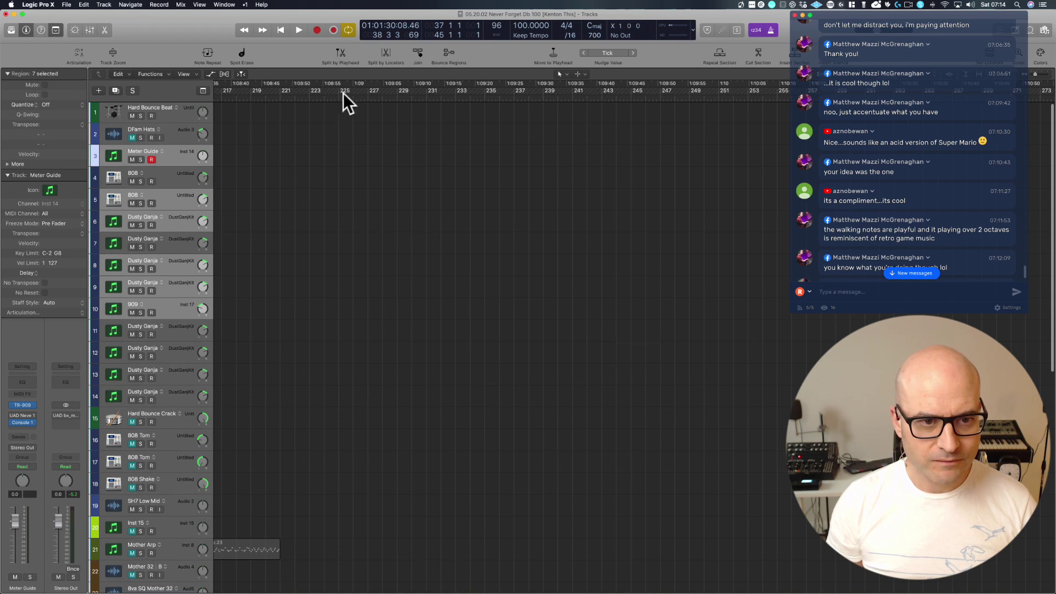
drag(340, 91, 514, 101)
scroll(514, 100, left, 15)
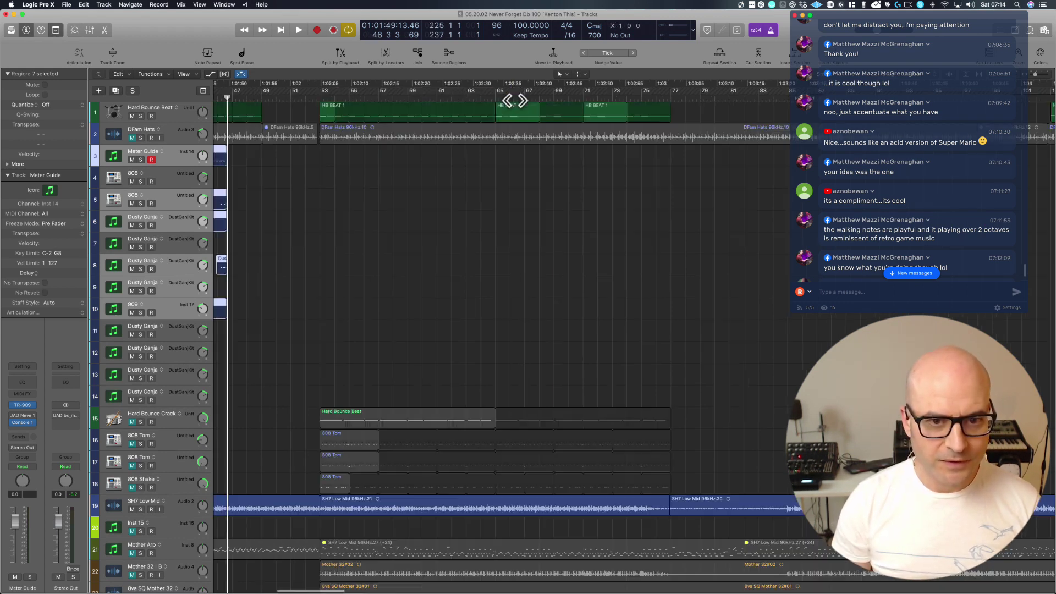
scroll(514, 100, right, 20)
scroll(514, 101, left, 20)
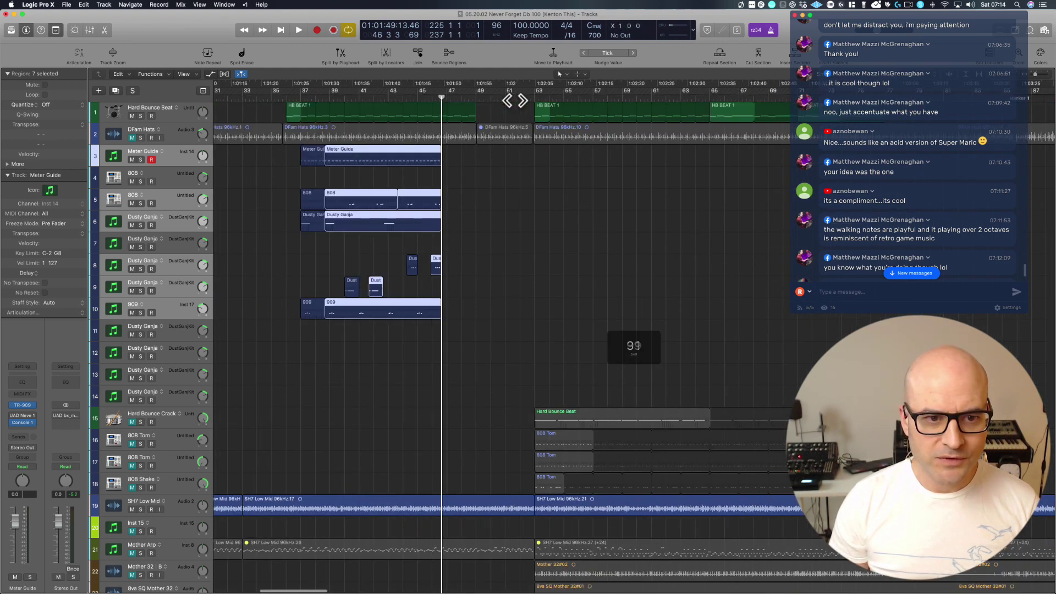
key(super+z)
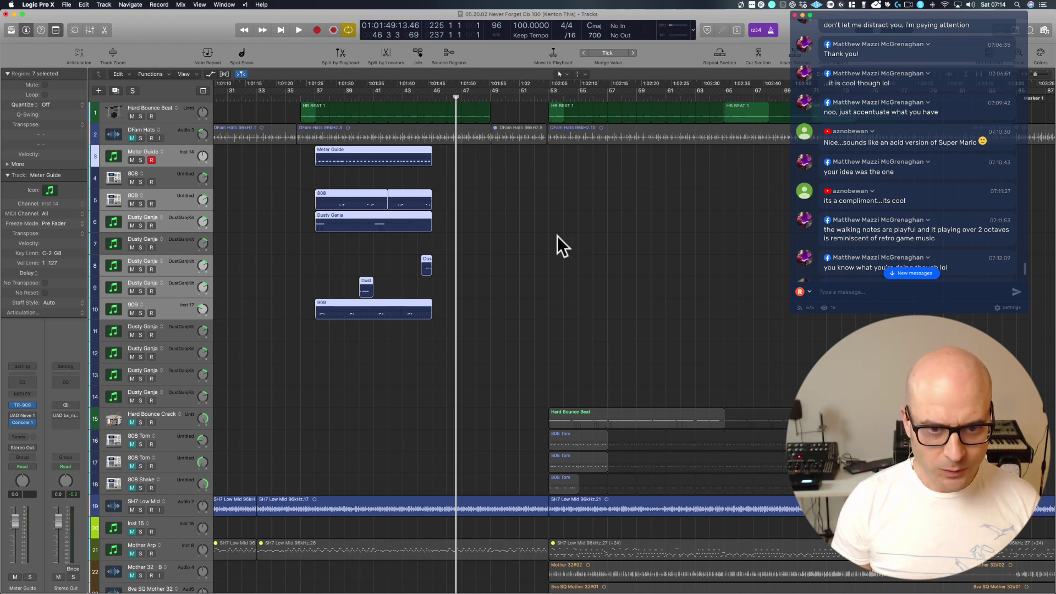
Paste the copied percussion regions at bar 225 and show the whole arrangement.
scroll(557, 236, right, 15)
scroll(557, 236, right, 13)
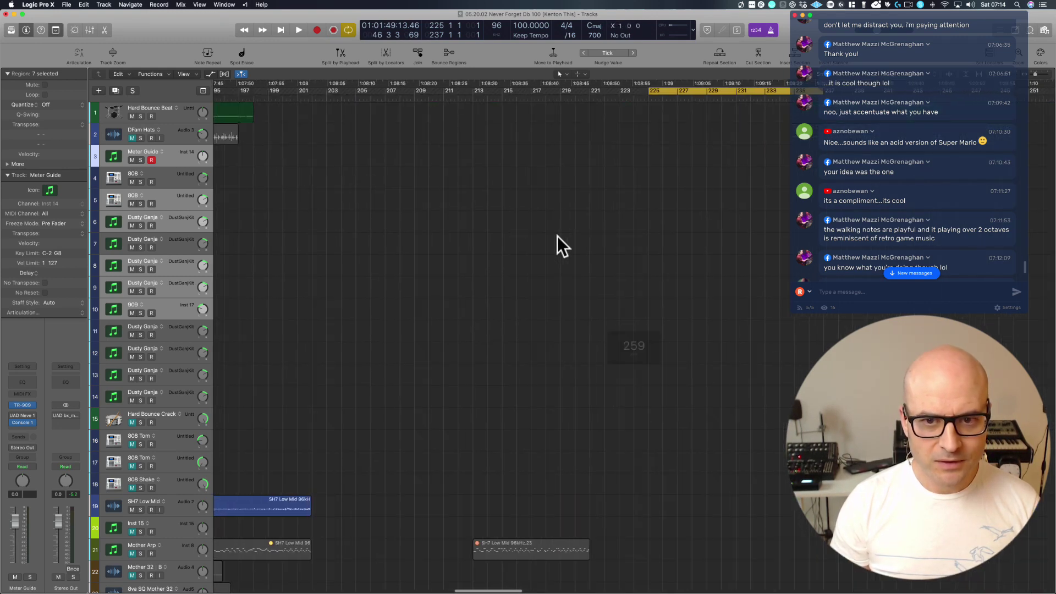
click(648, 98)
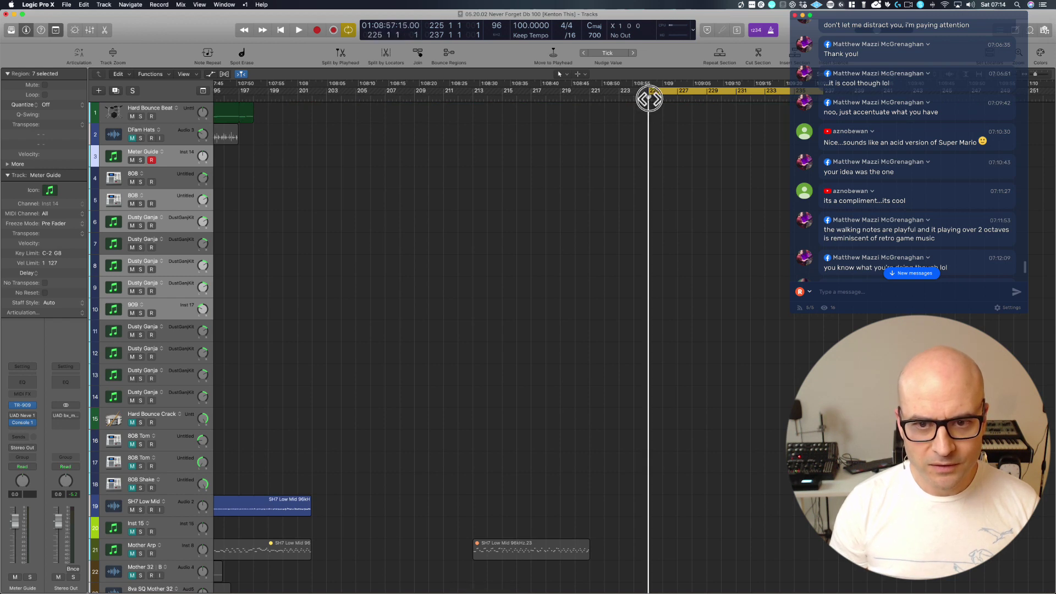
key(super+v)
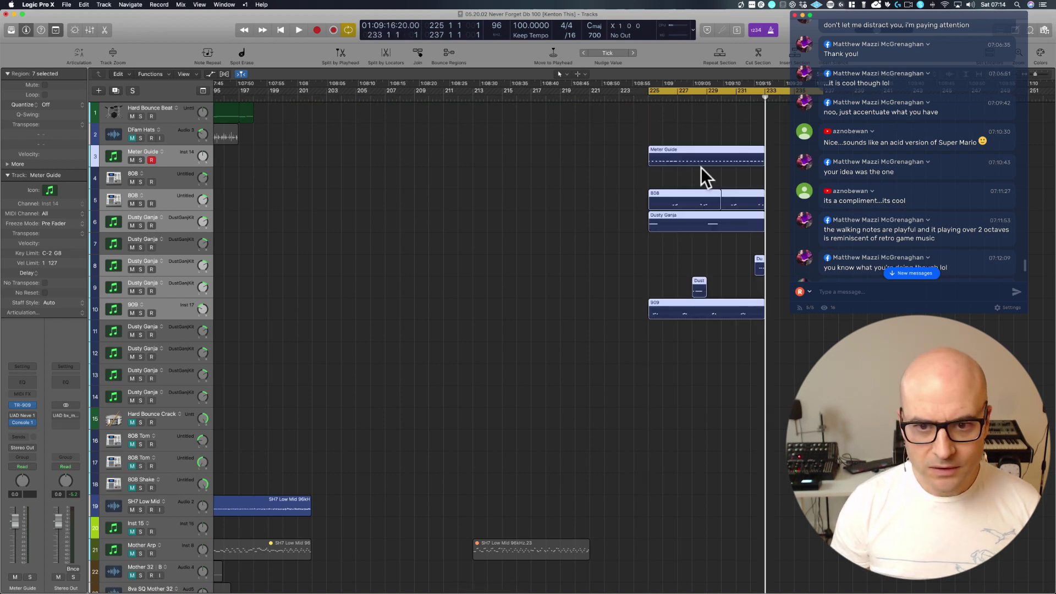
scroll(700, 167, right, 3)
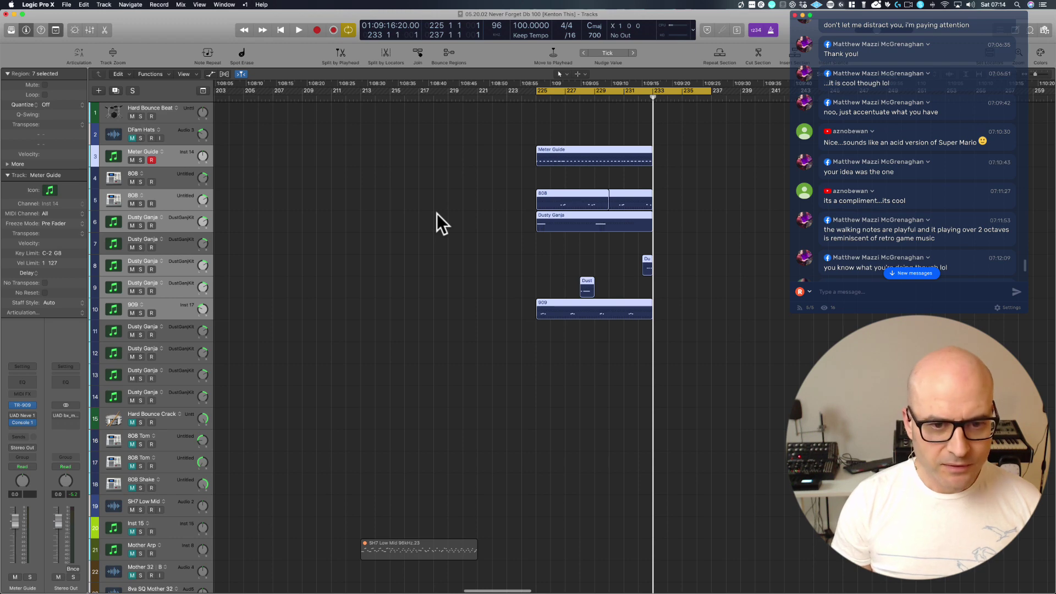
key(z)
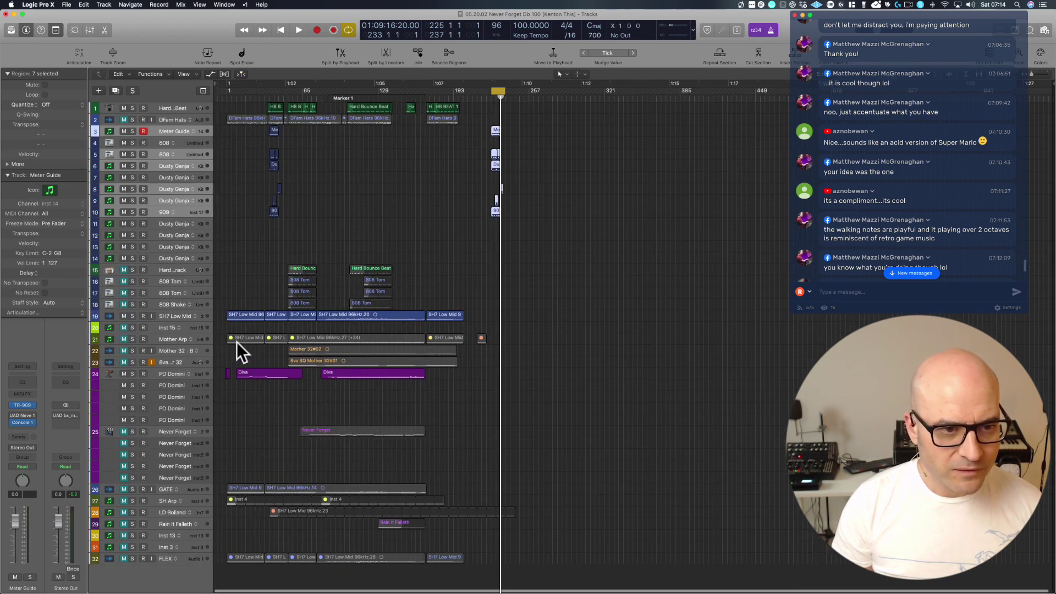
Copy the SH7 Low Mid region from bar 37 to bar 225 on track 19.
drag(272, 315, 496, 293)
drag(490, 332, 580, 28)
scroll(444, 289, left, 5)
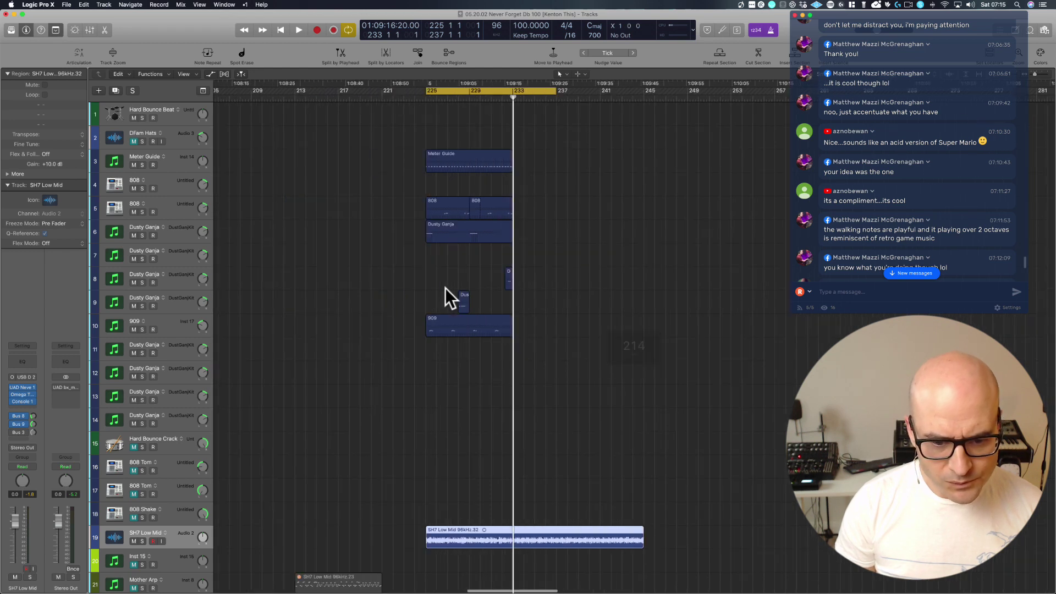
Split the copied SH7 Low Mid region at bar 232 and delete the part before the split.
click(502, 90)
key(super+t)
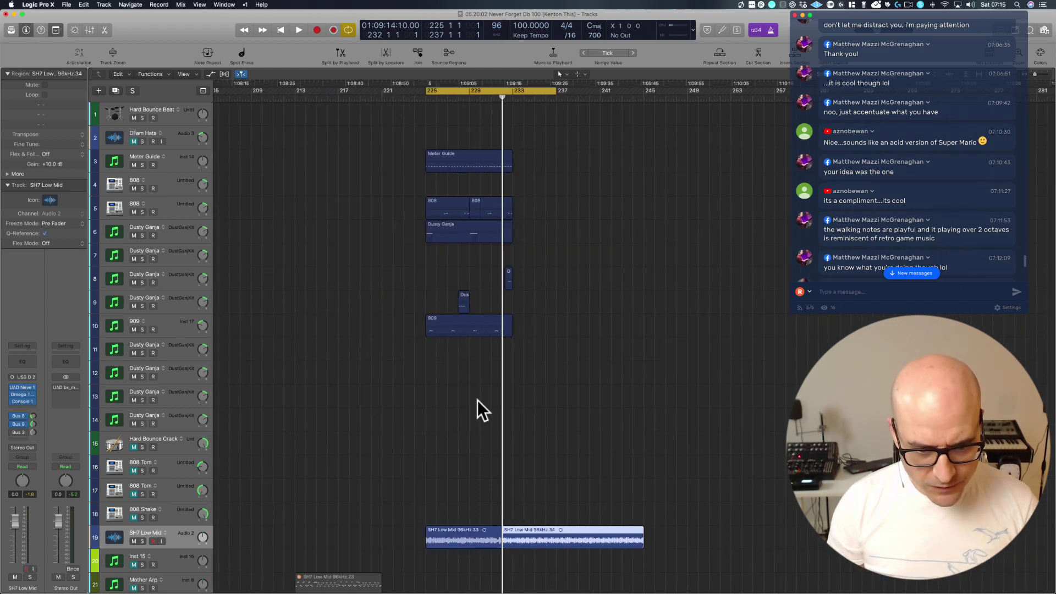
click(480, 536)
key(Delete)
Move the remaining SH7 Low Mid part to bar 225 and loop its first bar up to bar 233.
drag(548, 543, 471, 543)
drag(566, 543, 512, 526)
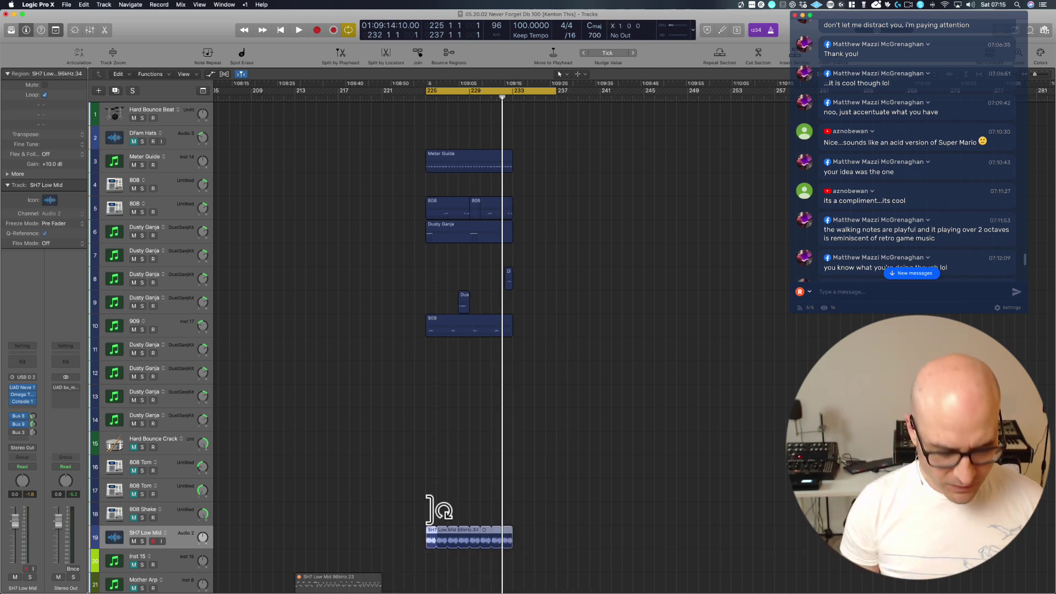
key(z)
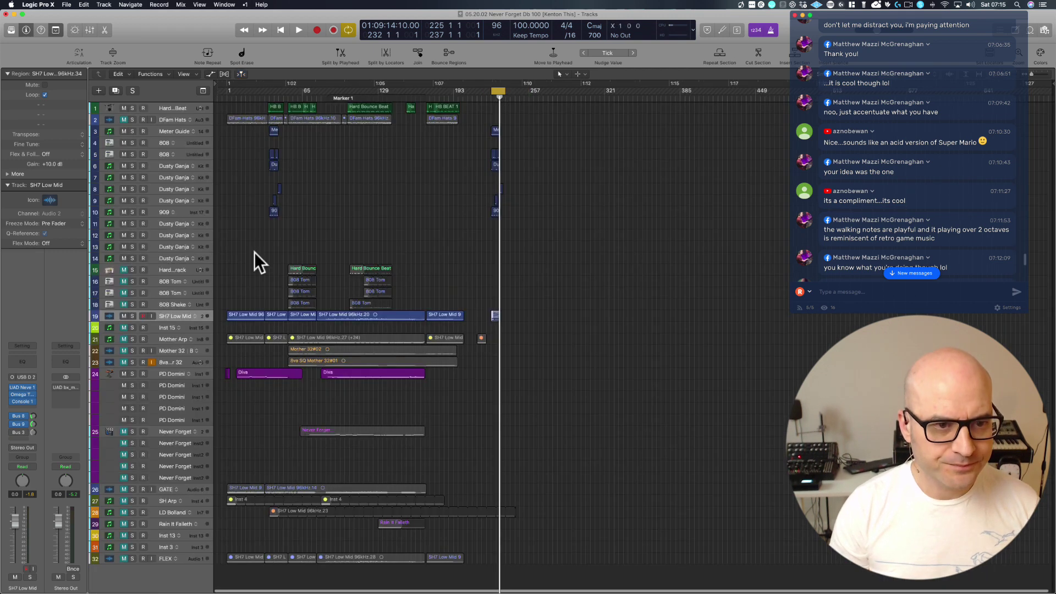
Copy the HB BEAT 1 region from around bar 37 to start exactly at bar 225 on the Hard Bounce Beat track.
click(275, 107)
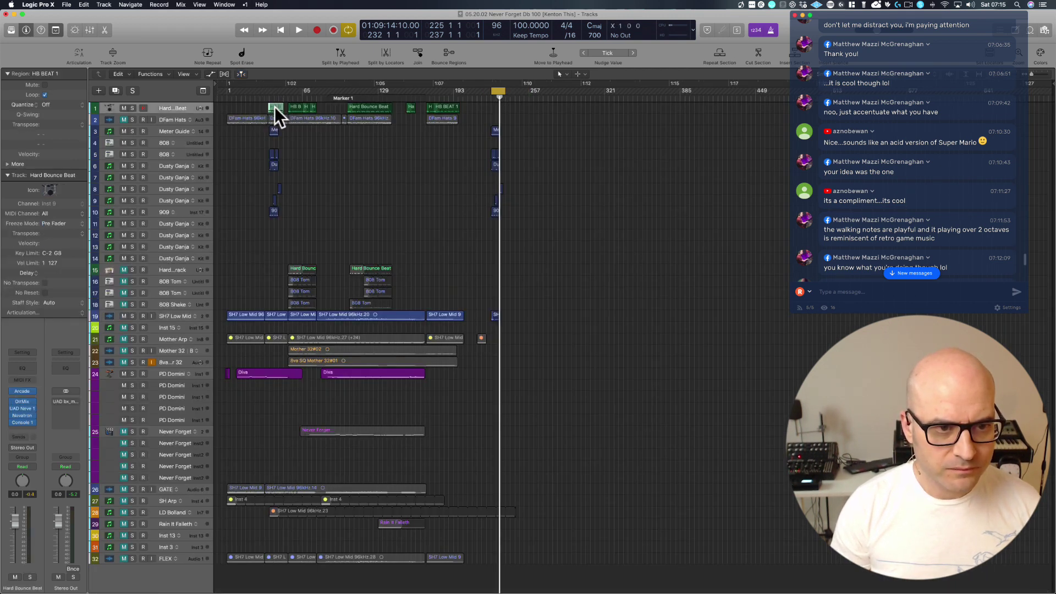
drag(268, 107, 491, 108)
drag(523, 358, 470, 44)
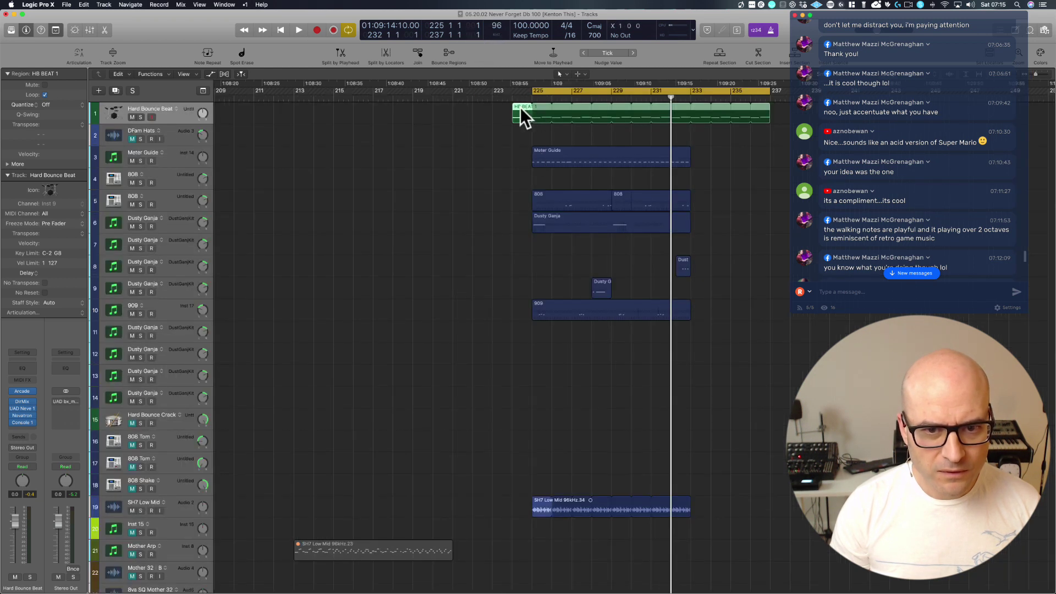
drag(521, 112, 537, 113)
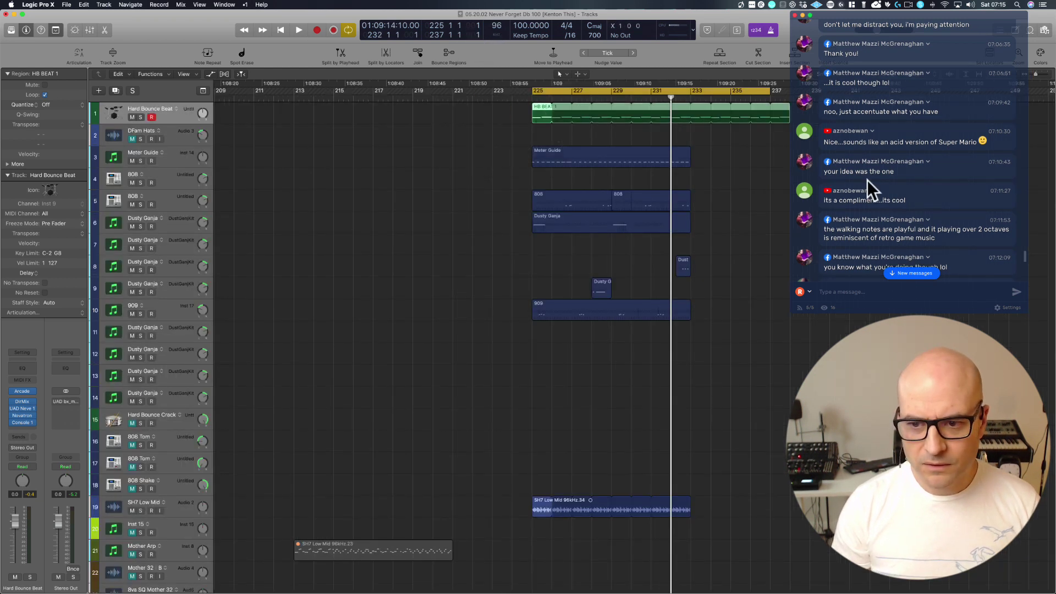
Play the copied section and shorten the HB BEAT 1 loop so it ends at bar 233.
scroll(867, 180, down, 10)
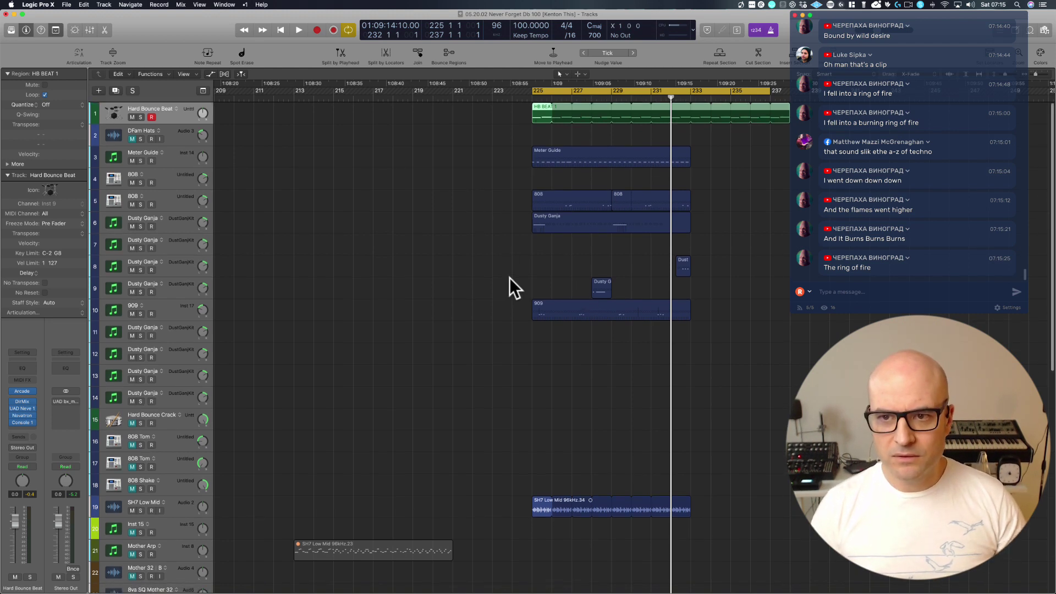
scroll(510, 278, right, 5)
key(space)
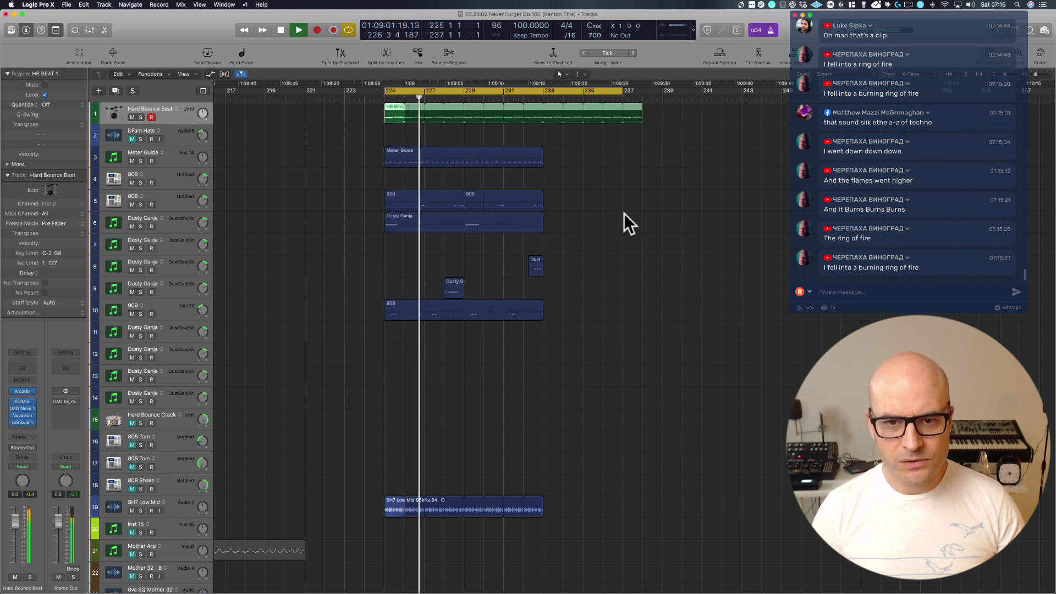
drag(639, 116, 541, 114)
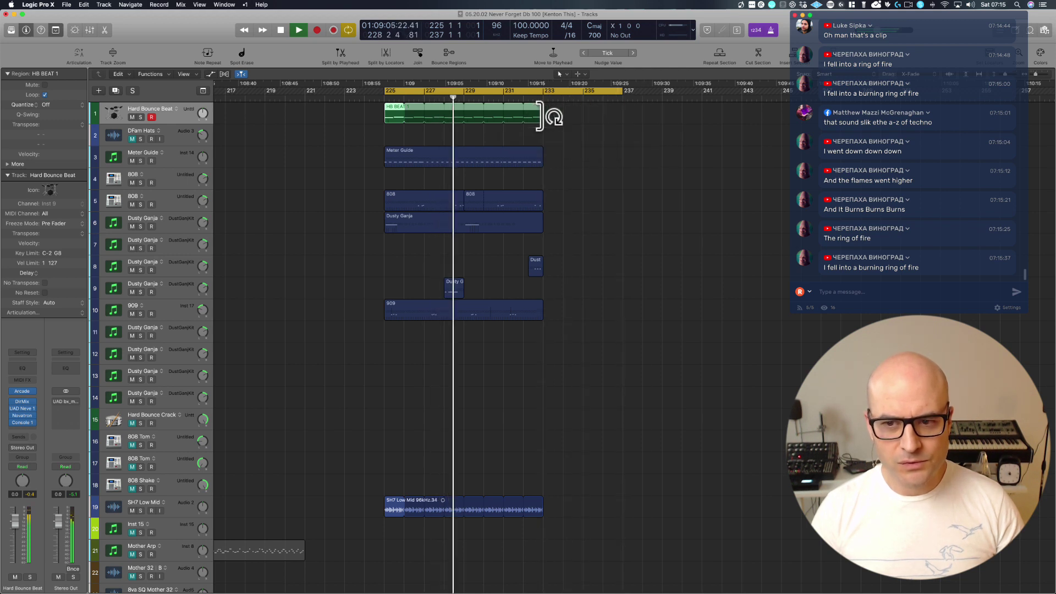
click(672, 243)
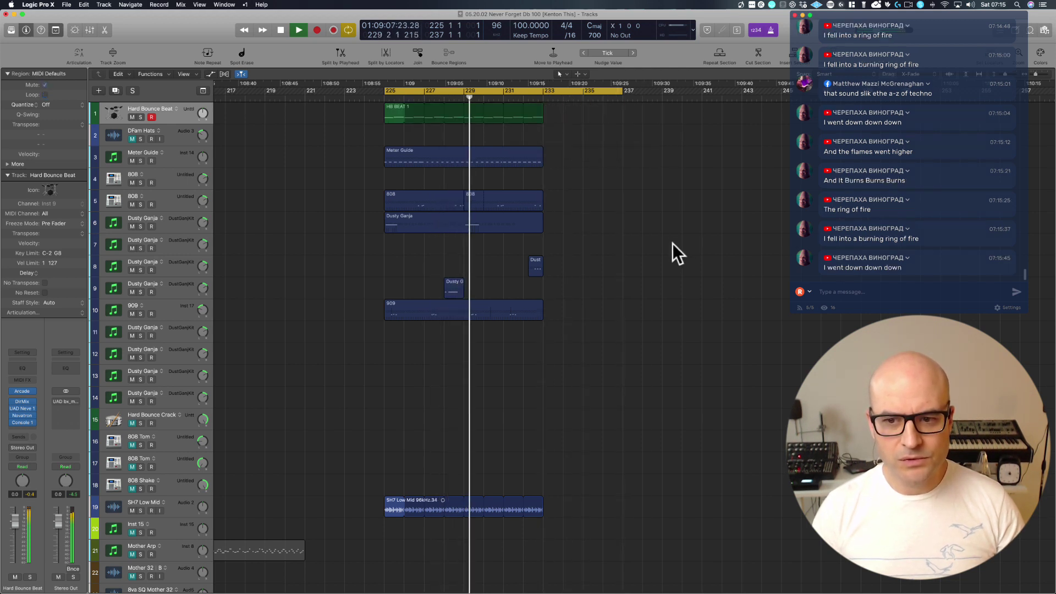
Switch to Restream Chat and remove the spamming viewer's messages.
click(907, 257)
click(908, 260)
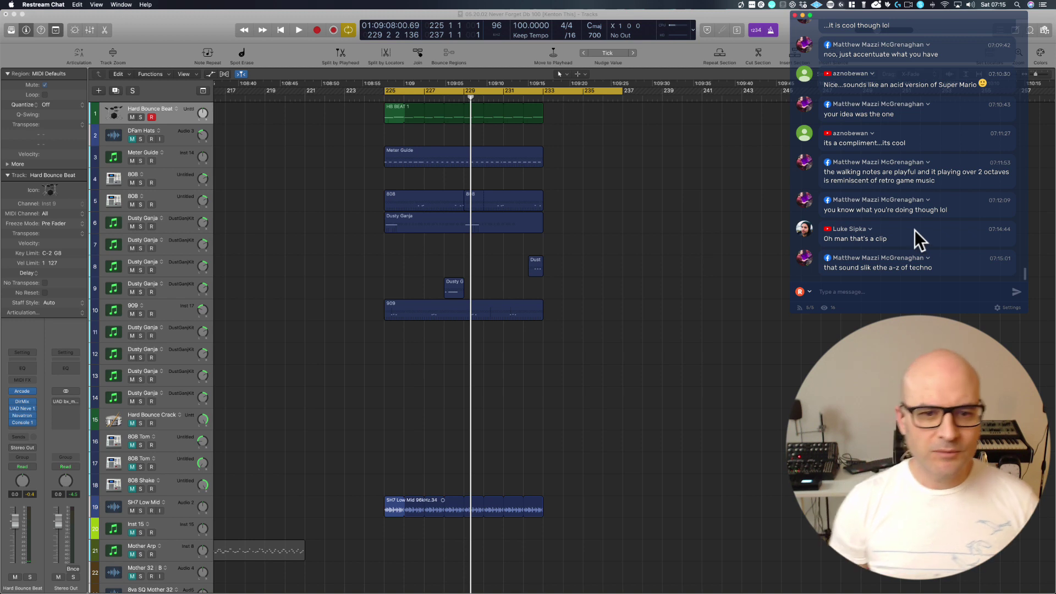
Set the cycle range to end at bar 233 and audition the SH7 Low Mid loop up close.
drag(622, 92, 547, 91)
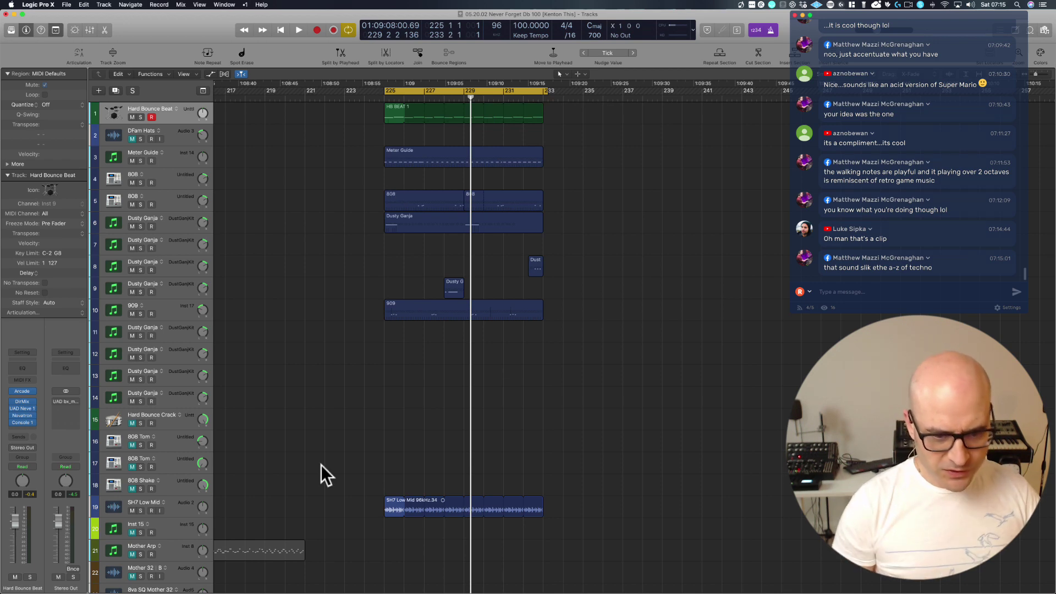
drag(386, 547, 622, 458)
scroll(346, 421, left, 4)
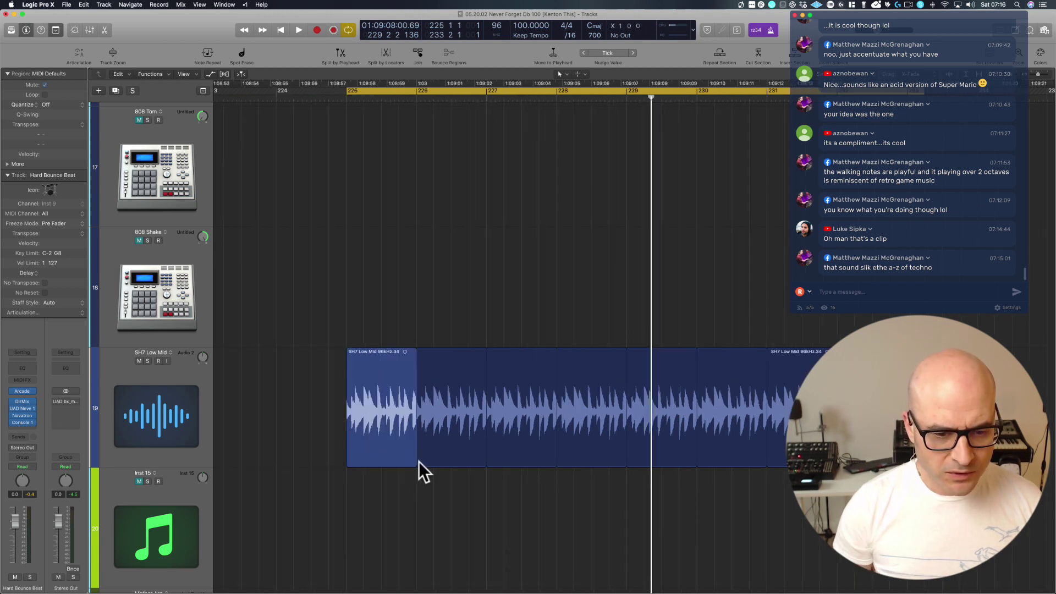
key(space)
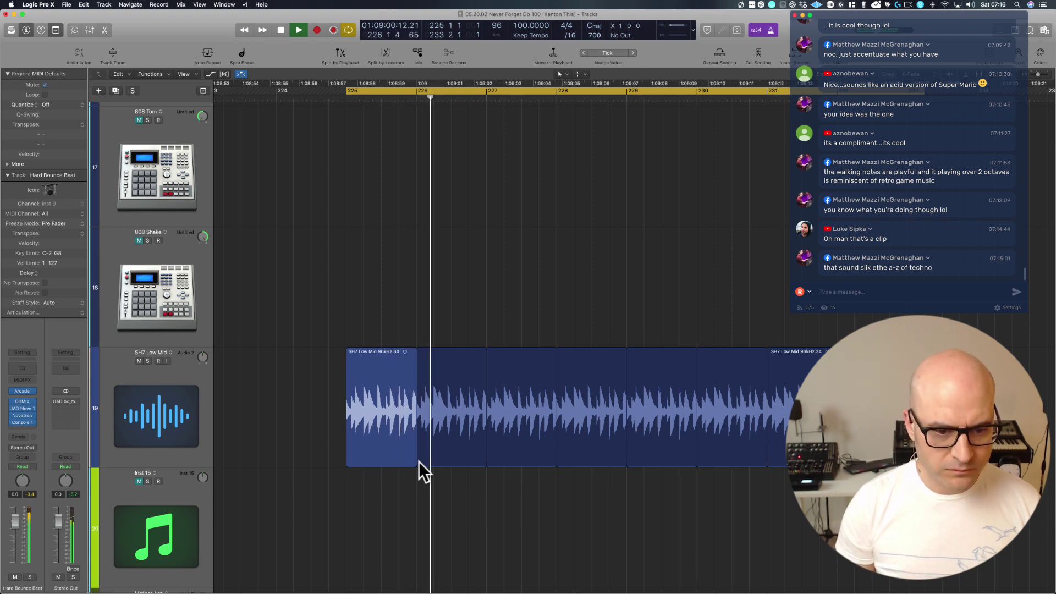
ctrl+alt+click(321, 188)
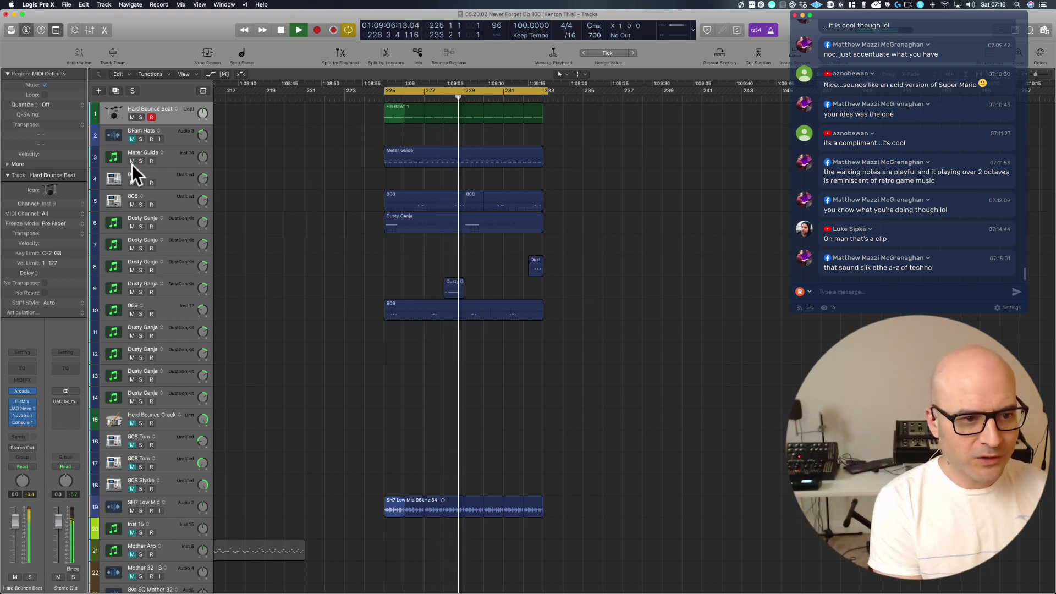
Mute tracks 3 to 10 and turn off record enable on the SH7 Low Mid track.
drag(132, 161, 132, 322)
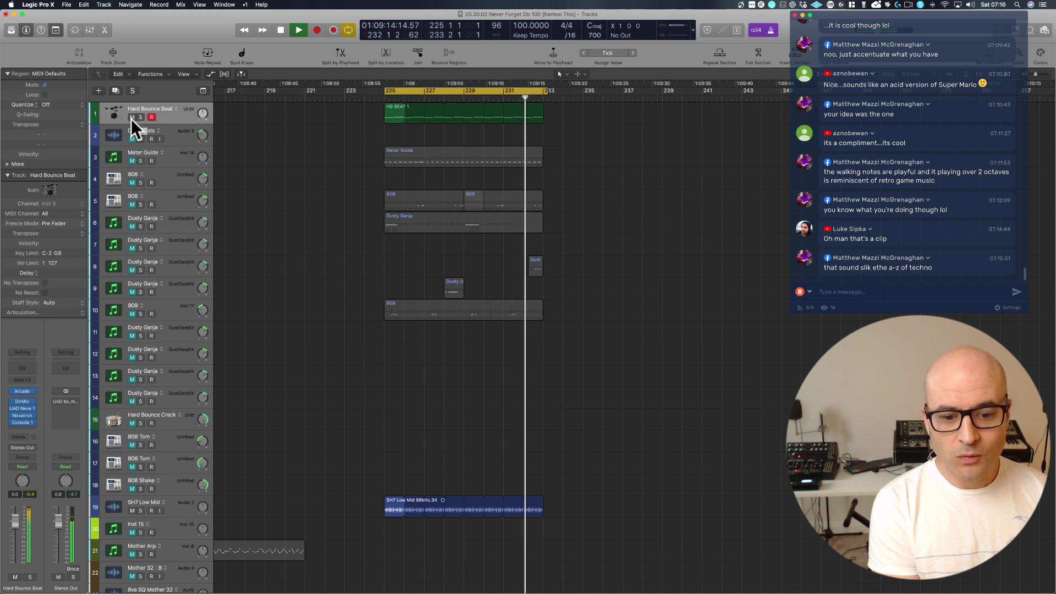
click(148, 501)
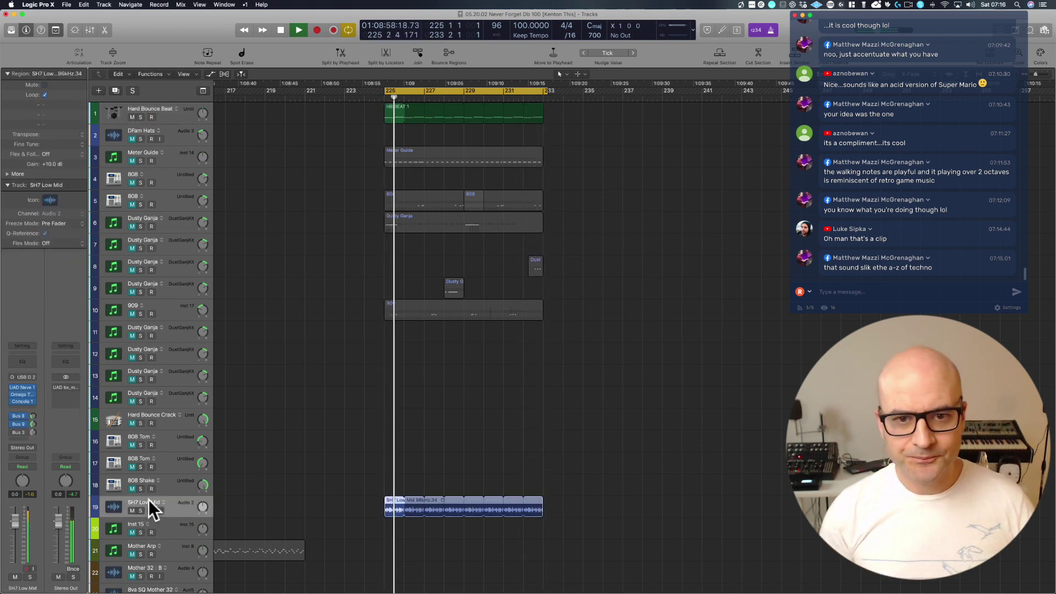
click(151, 510)
key(space)
drag(547, 90, 542, 92)
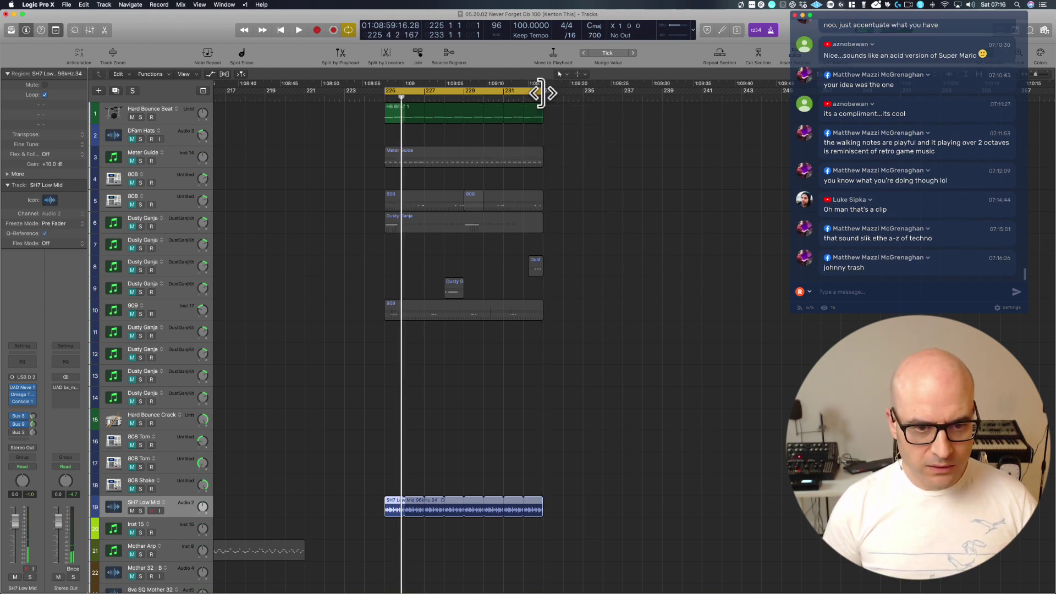
click(296, 258)
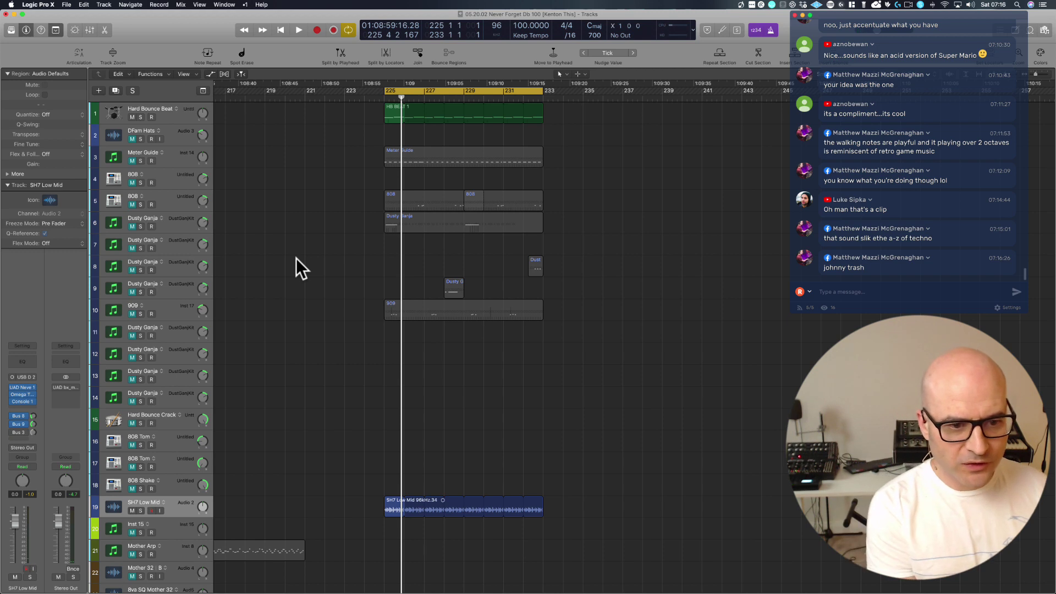
click(130, 315)
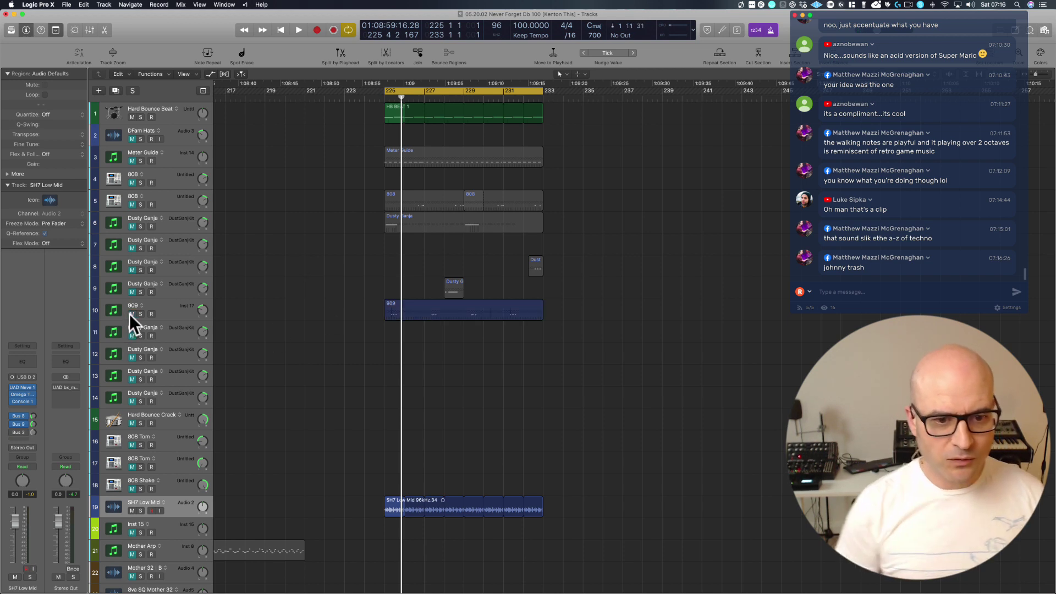
click(442, 317)
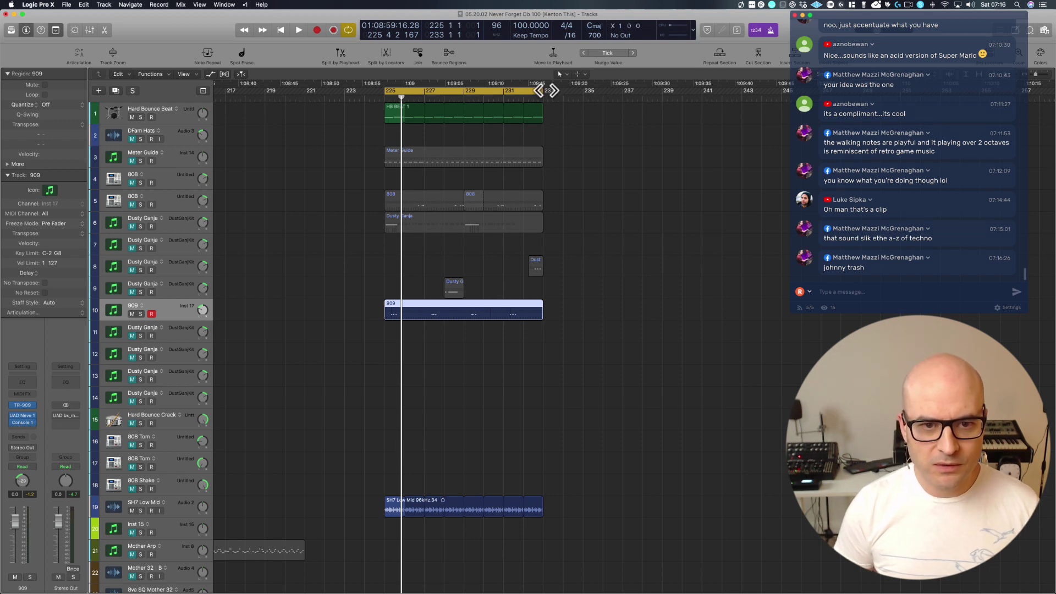
mouse_move(535, 94)
mouse_down()
mouse_move(385, 94)
mouse_move(547, 99)
mouse_move(540, 106)
mouse_up()
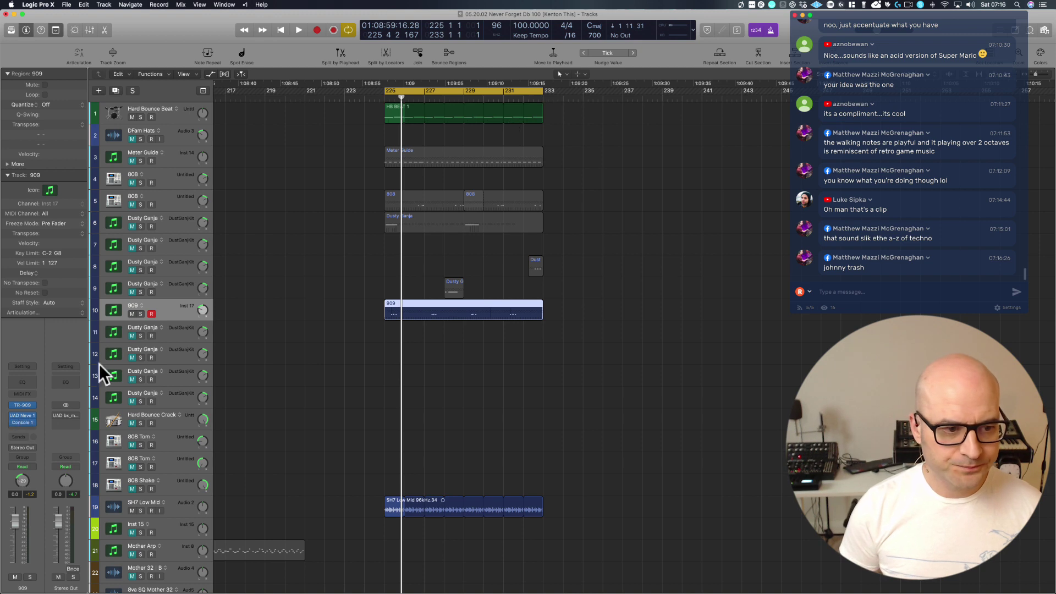
click(131, 313)
Audition the beat and bass alone, then lengthen the SH7 Low Mid source region to span bars 225 to 232.
key(space)
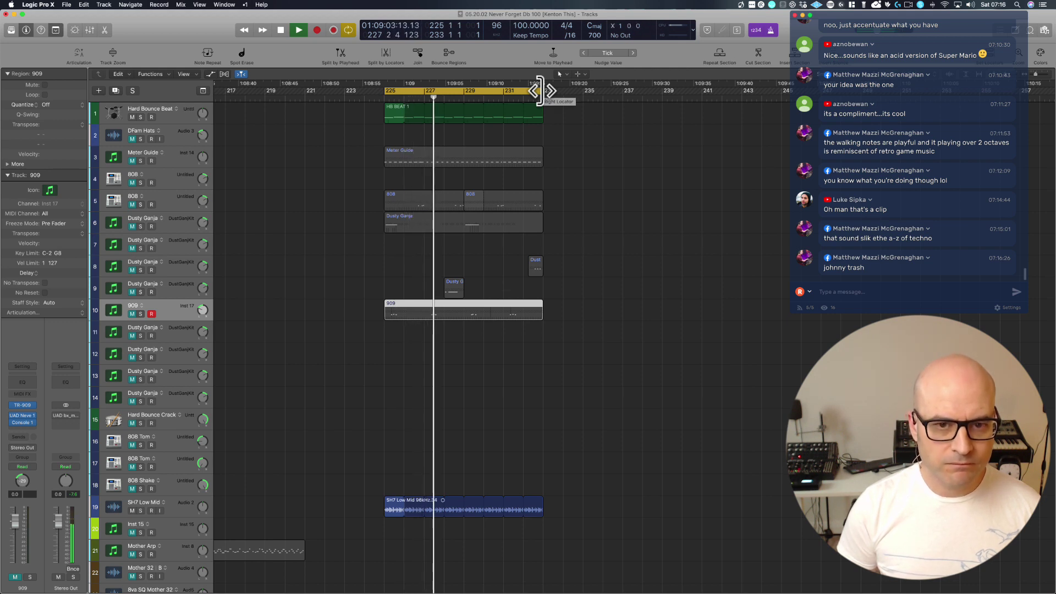
key(space)
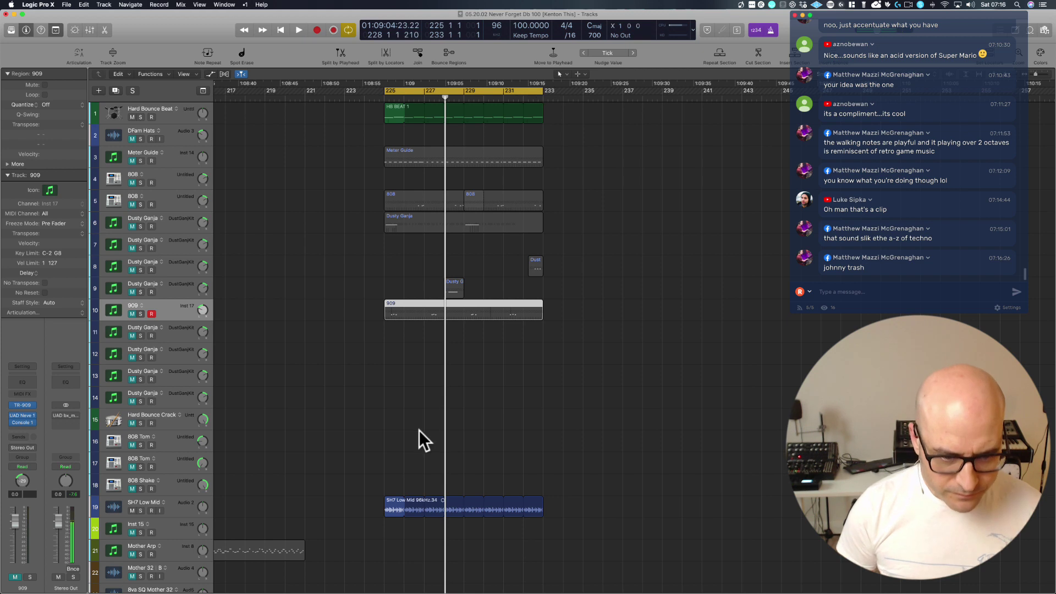
mouse_move(394, 509)
mouse_down()
mouse_move(535, 496)
mouse_move(512, 497)
mouse_move(506, 513)
mouse_move(387, 512)
mouse_up()
key(shift+space)
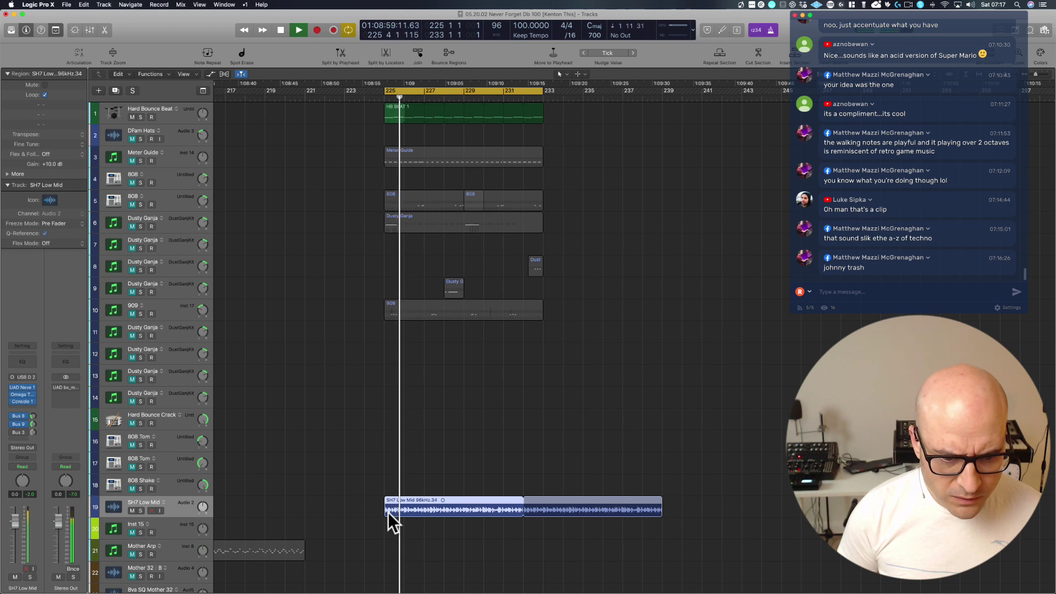
key(space)
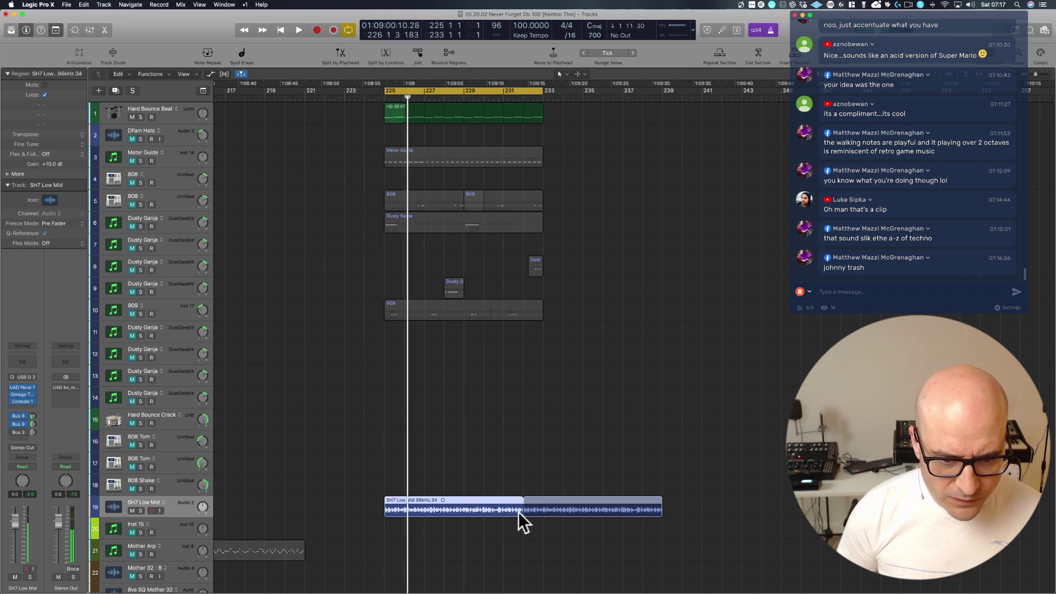
Shorten the SH7 Low Mid source region to one bar and trim its loop to end at bar 233 while playing.
drag(522, 509, 400, 512)
key(space)
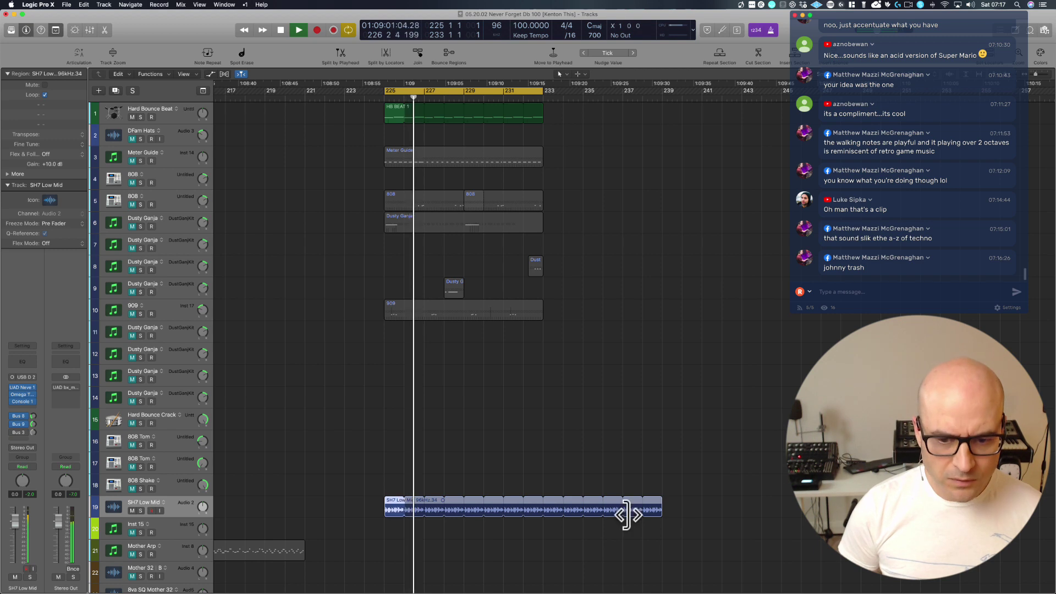
drag(660, 507, 542, 506)
key(space)
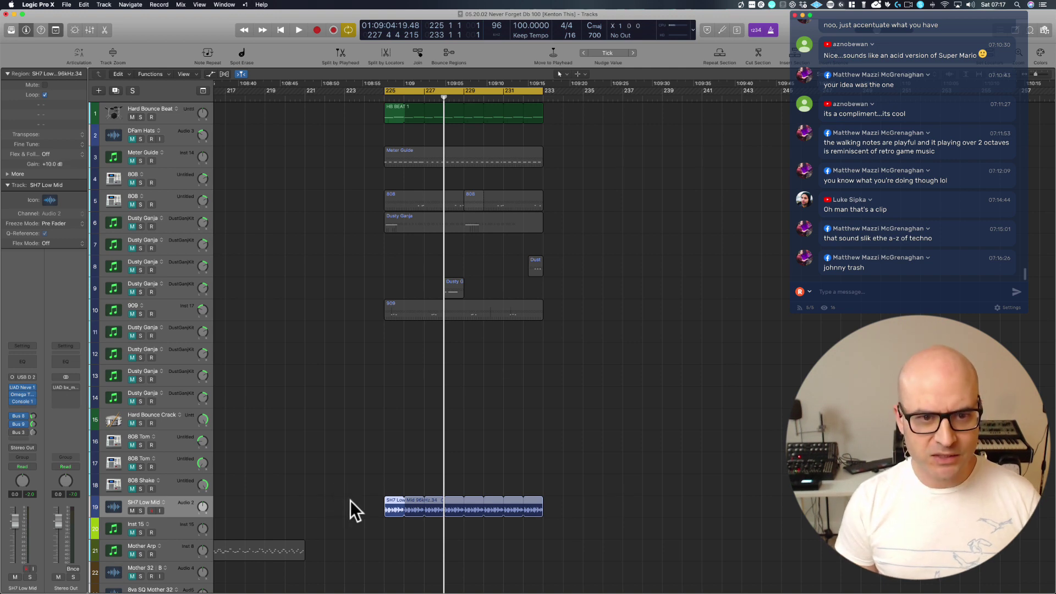
Audition bar 225 alone as a one-bar cycle, then extend the cycle range back to bar 233.
click(505, 113)
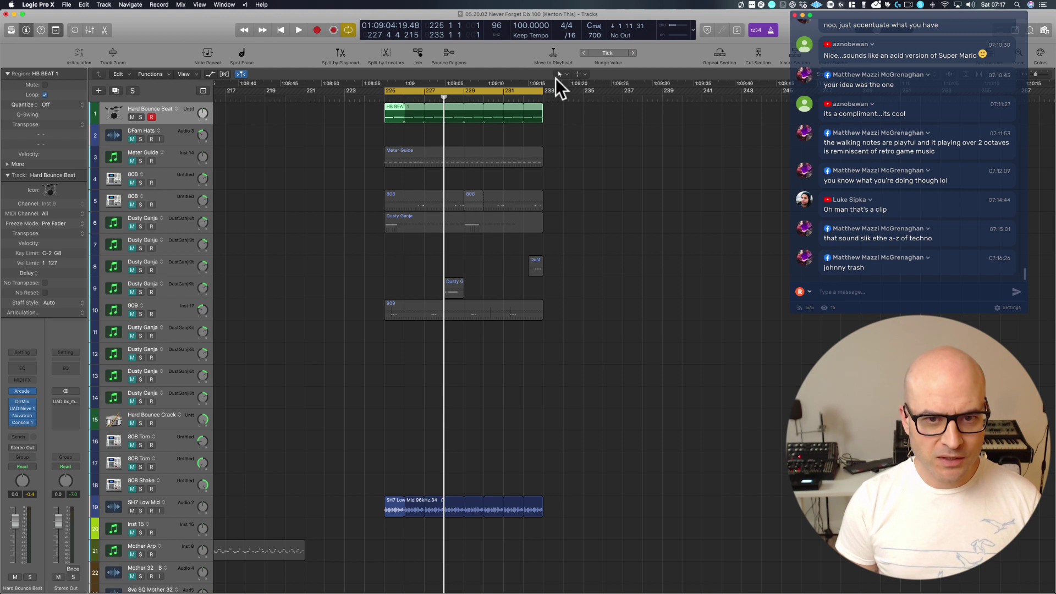
drag(543, 91, 405, 92)
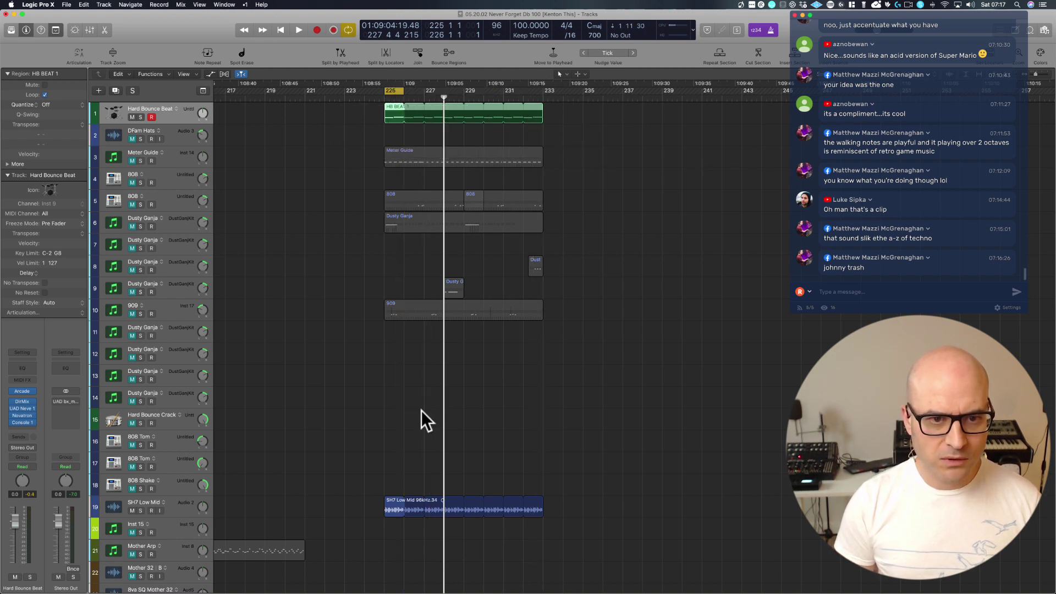
key(space)
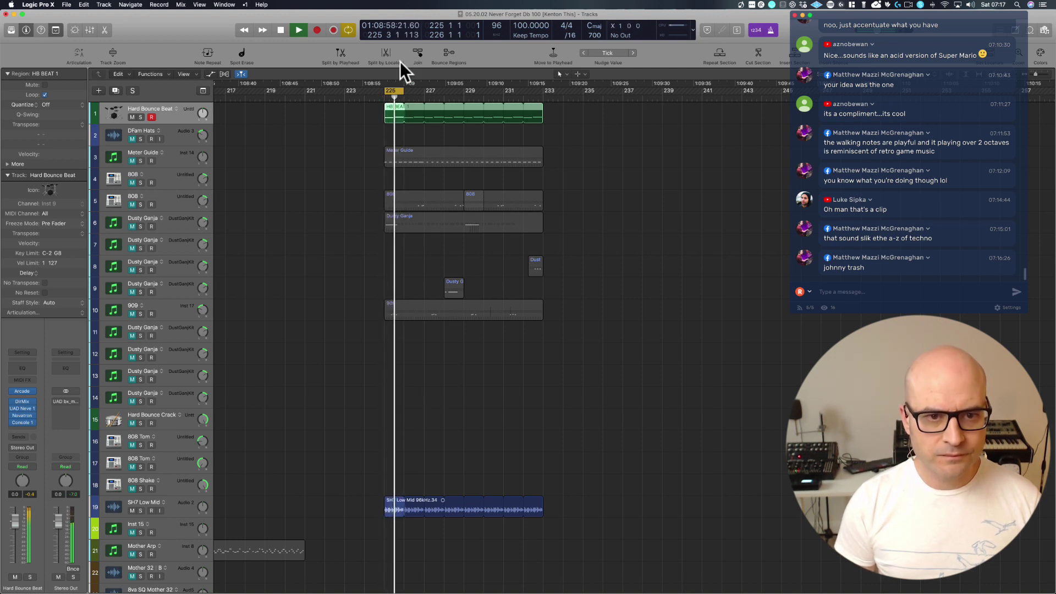
drag(404, 93, 542, 90)
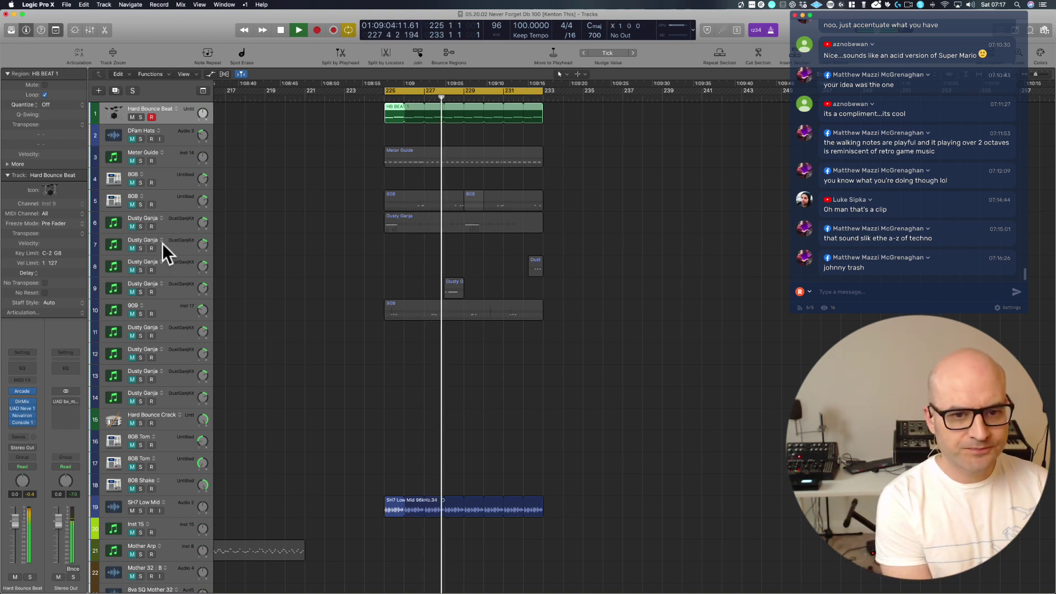
key(space)
Unmute the Dusty Ganja track 6 and play the cycle from bar 225.
click(132, 204)
click(133, 226)
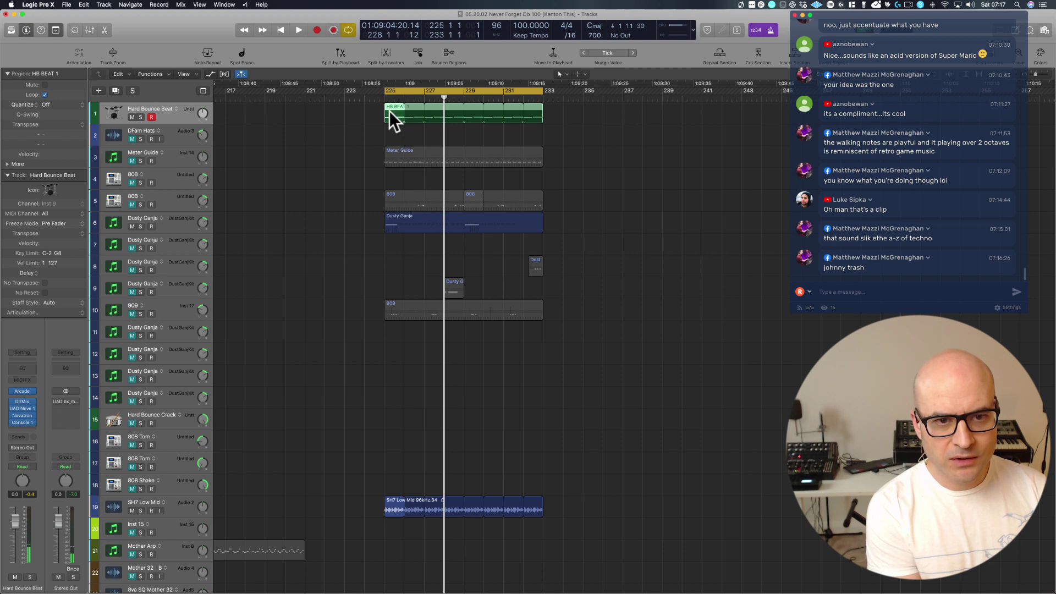
click(384, 261)
key(space)
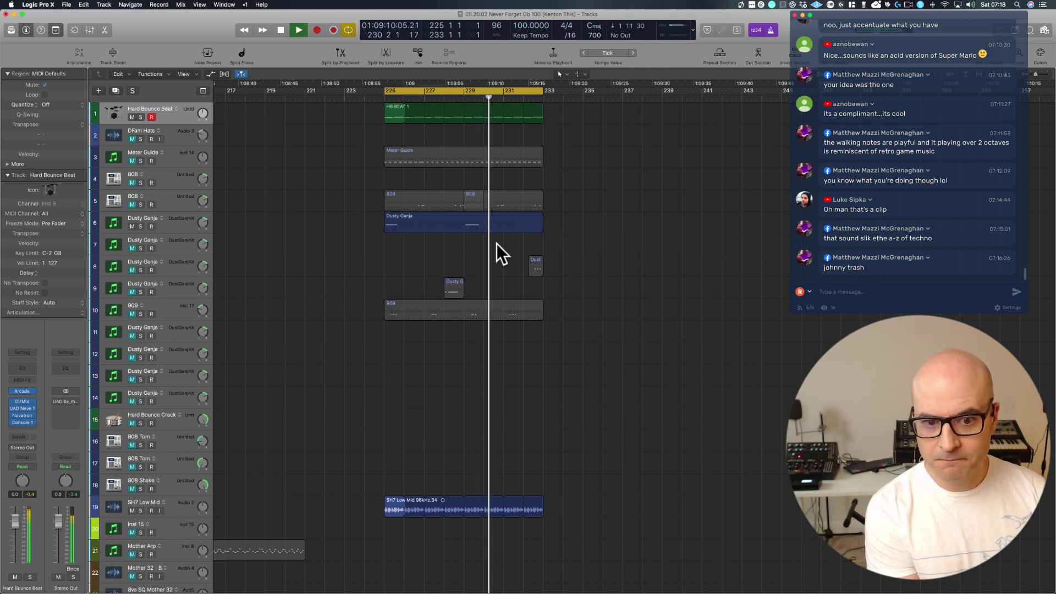
Mute Dusty Ganja track 6, unmute the 909 track and play its region with the beat and bass from bar 225.
key(space)
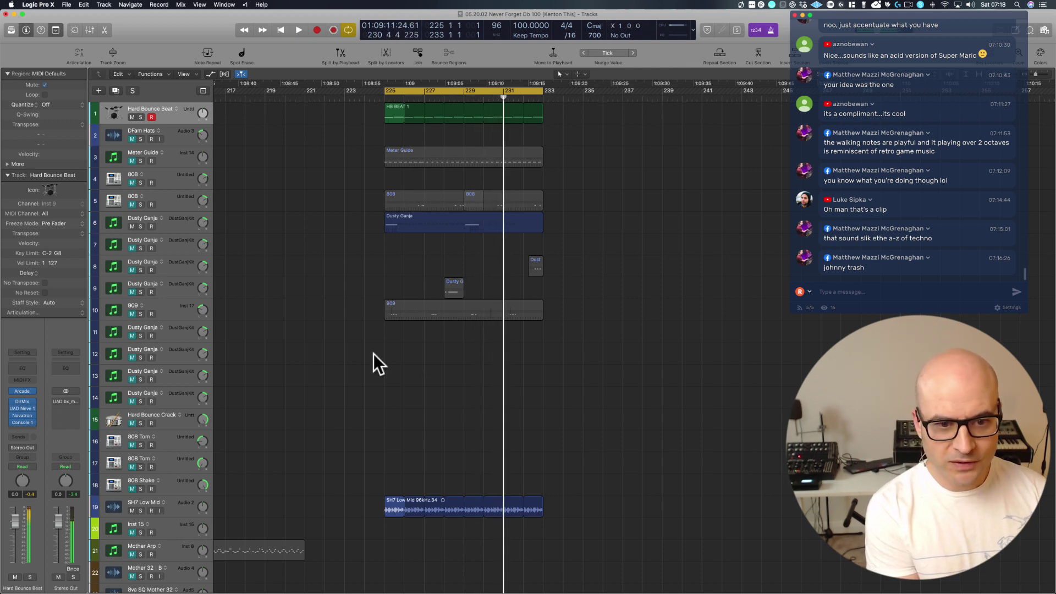
drag(117, 233, 132, 229)
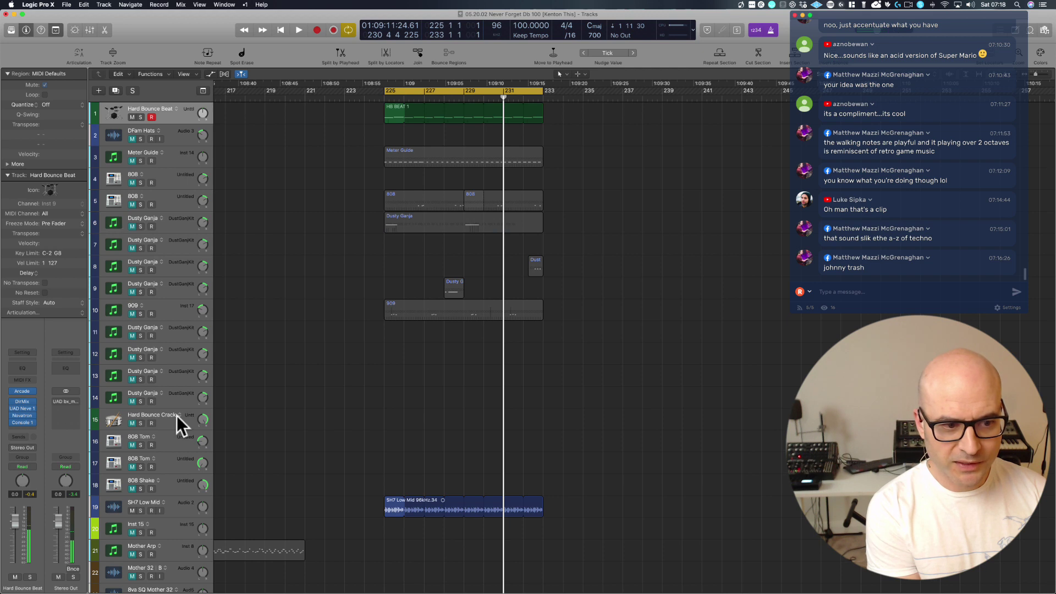
click(132, 315)
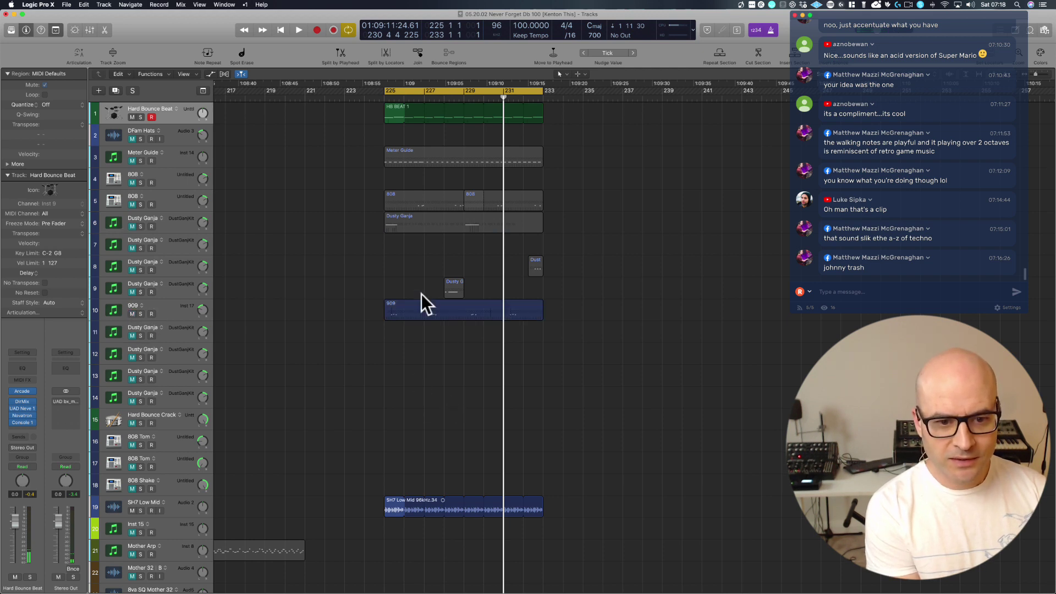
click(418, 314)
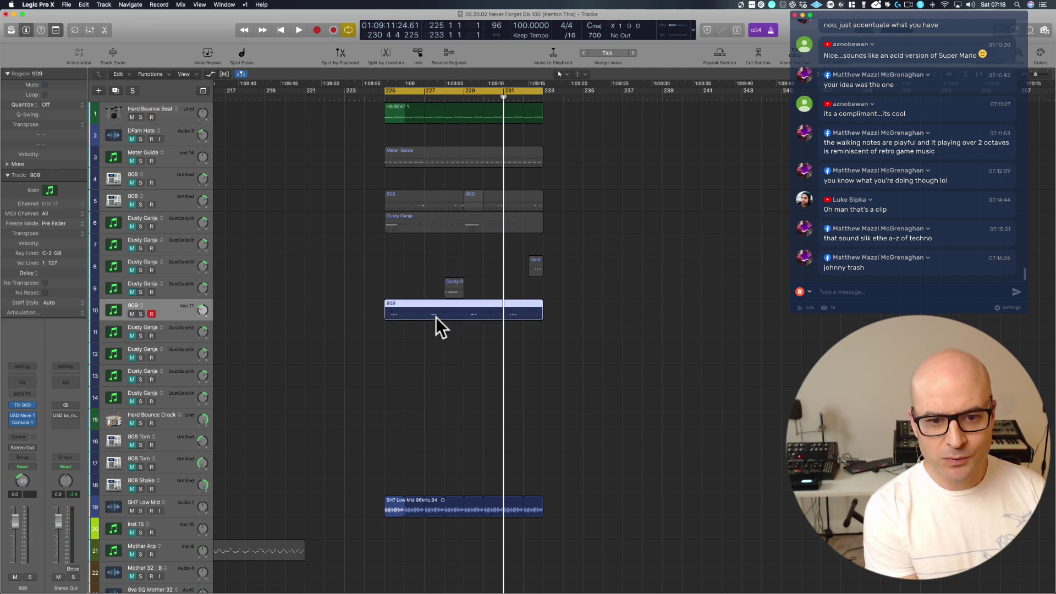
key(space)
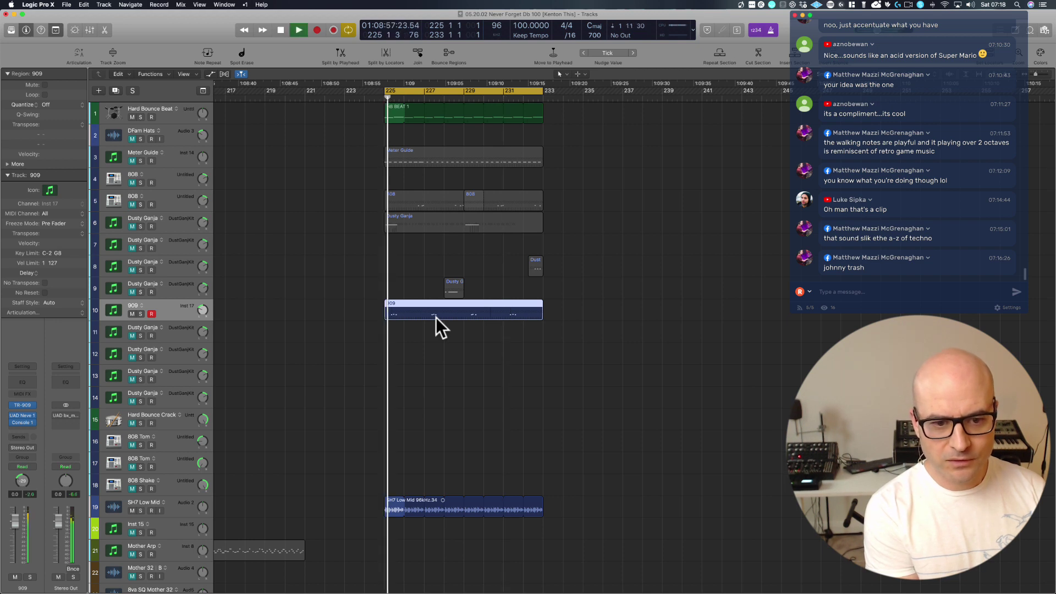
key(space)
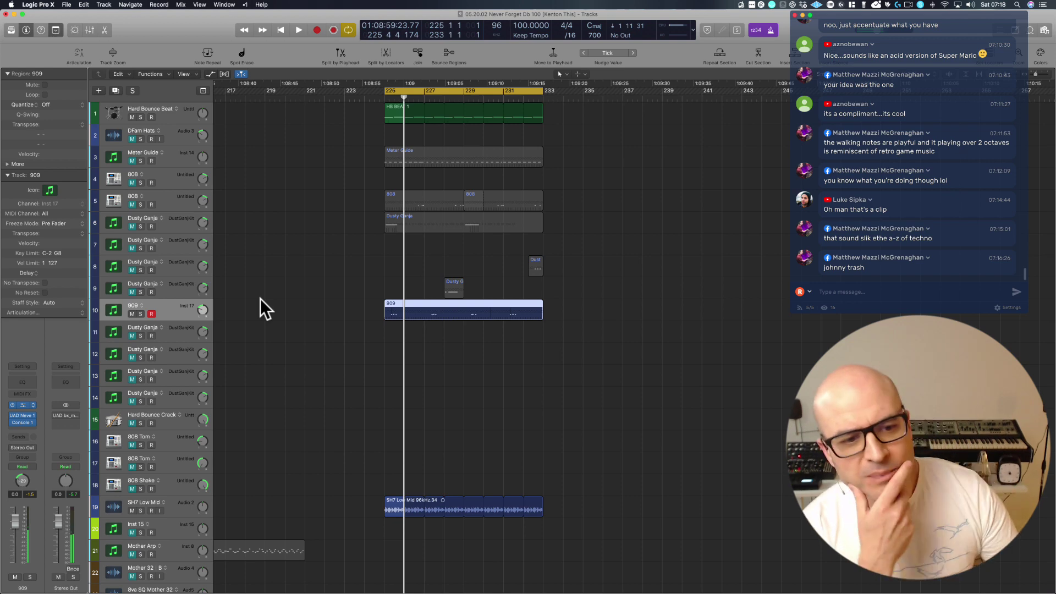
Switch the 909 track's TR-909 instrument to the empty pattern slot 055 and replay the section from bar 225.
key(v)
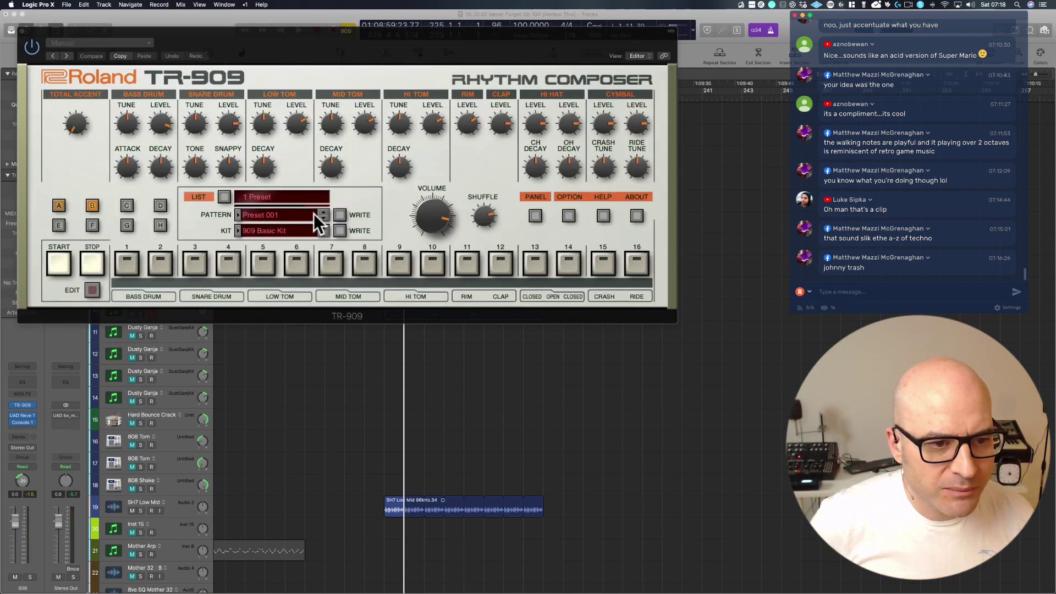
click(266, 215)
mouse_move(269, 223)
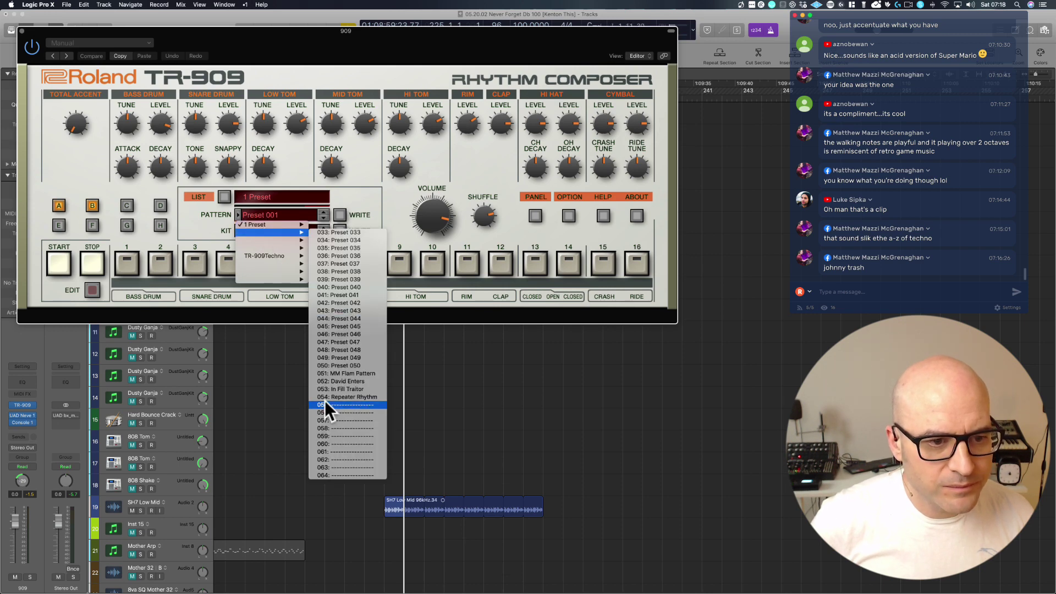
click(324, 402)
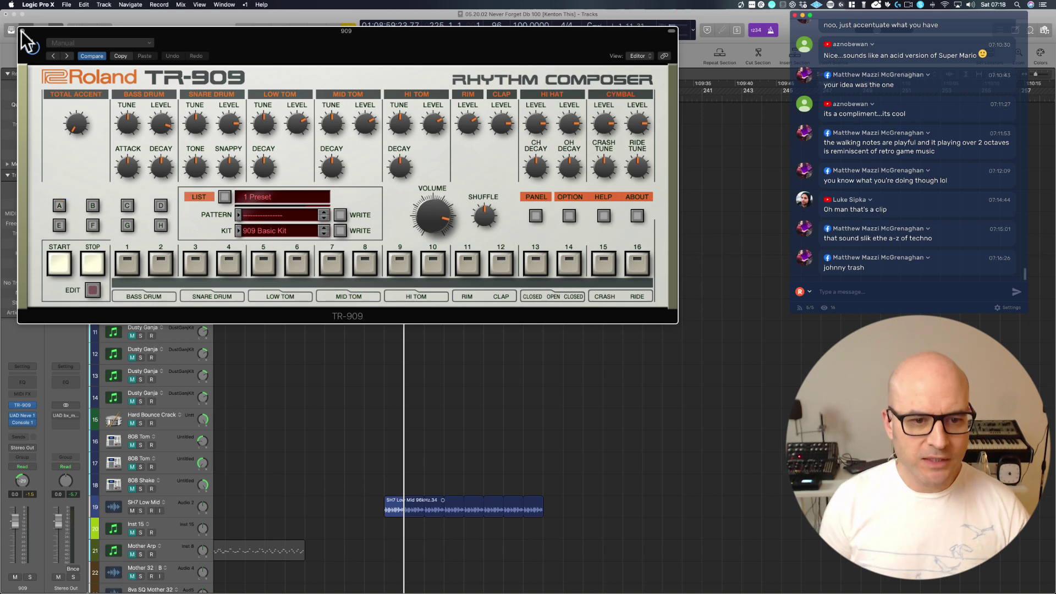
key(super+w)
drag(365, 297, 400, 321)
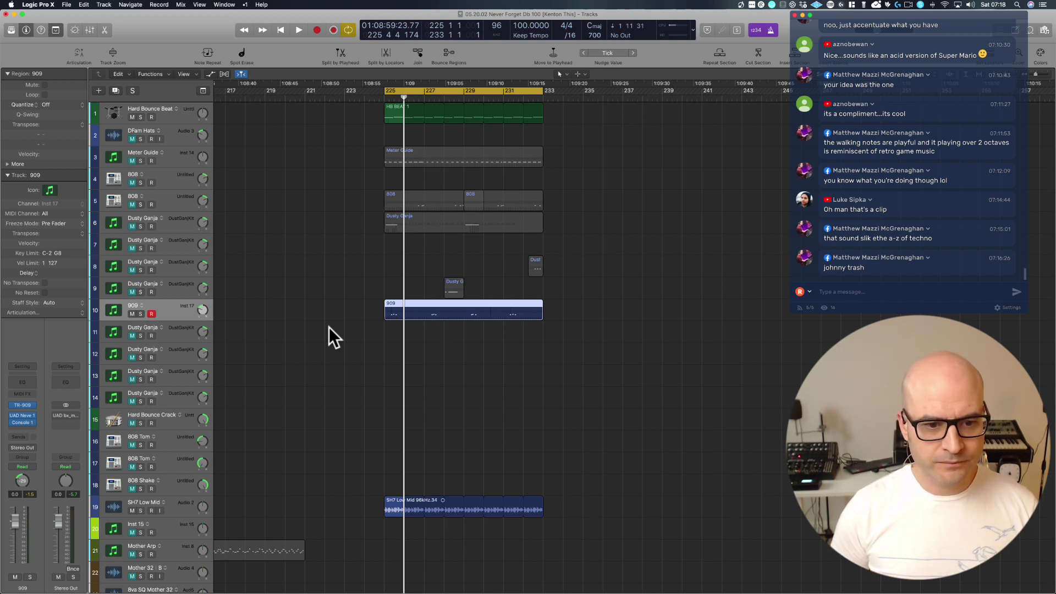
key(space)
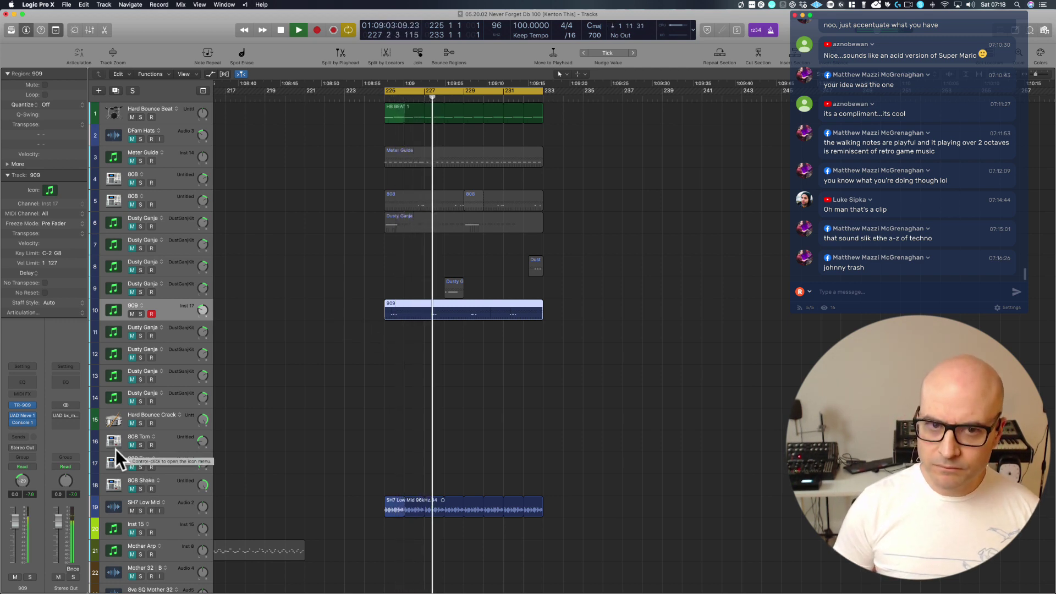
key(space)
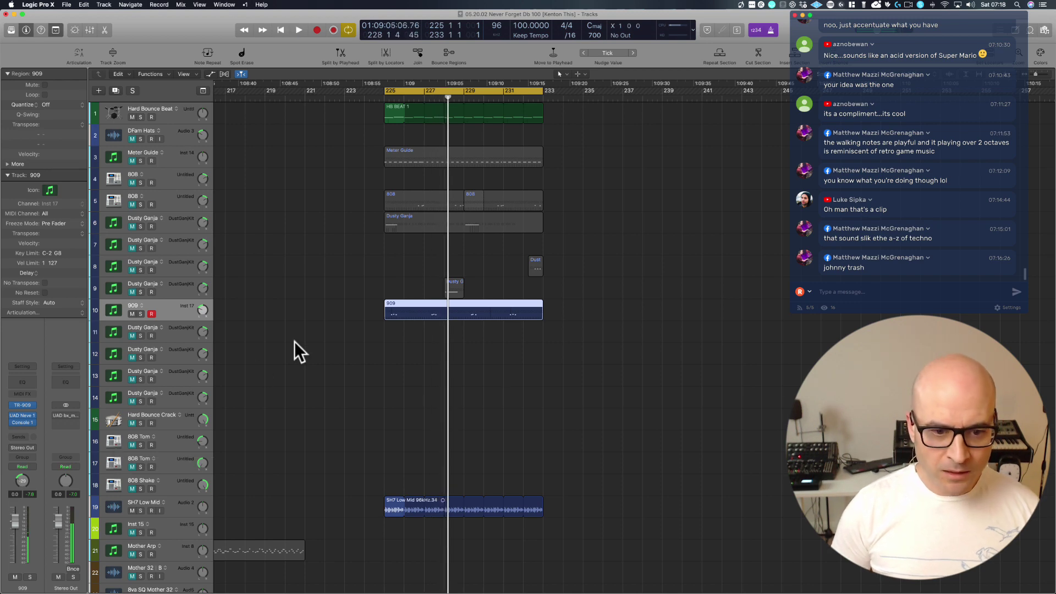
Quantize all notes of the 909 region to 1/16 Swing C and play the section.
double_click(448, 307)
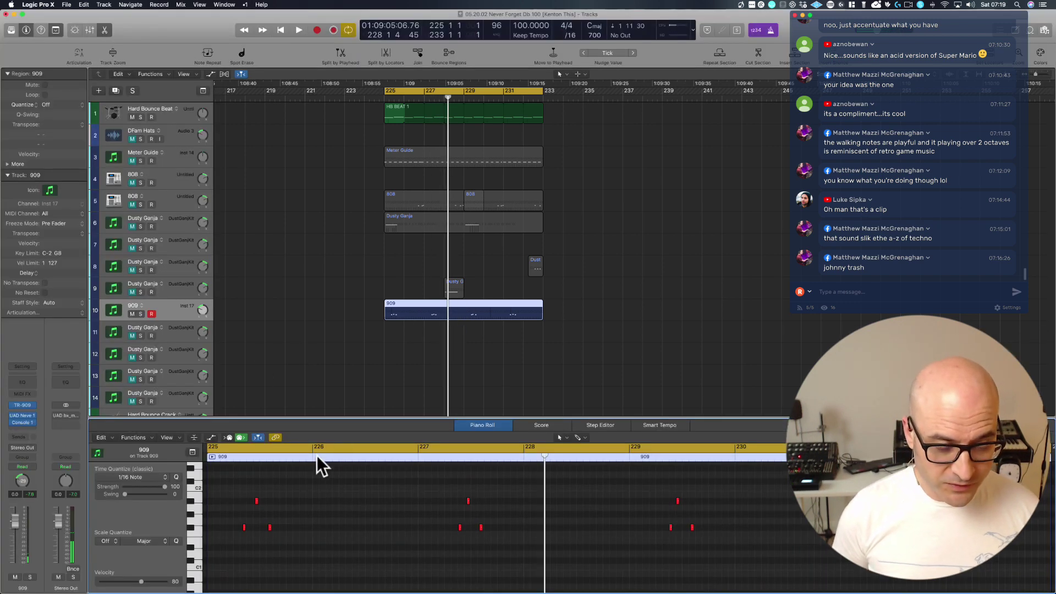
key(super+a)
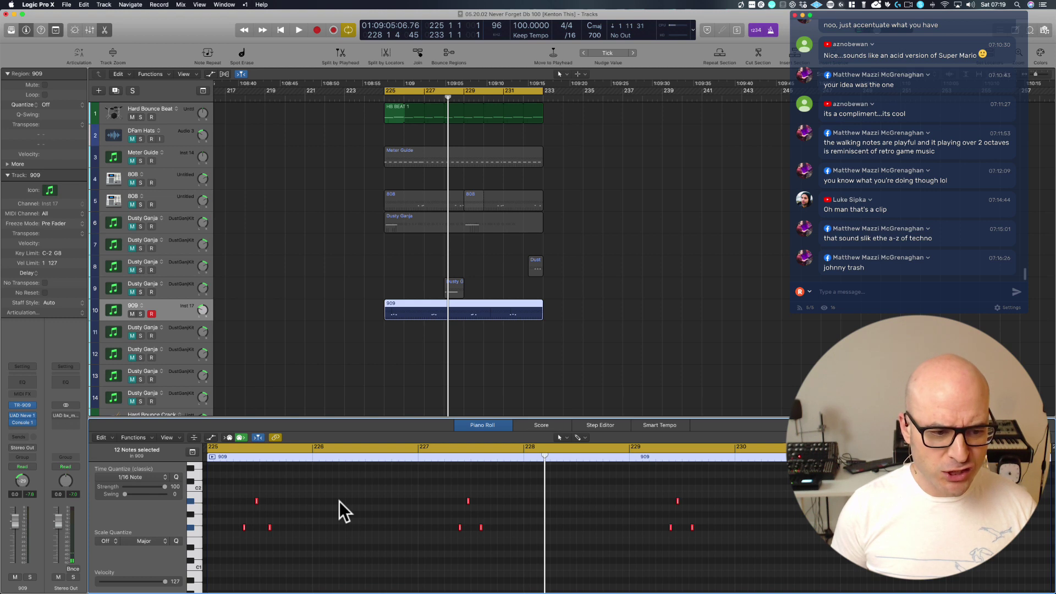
click(151, 476)
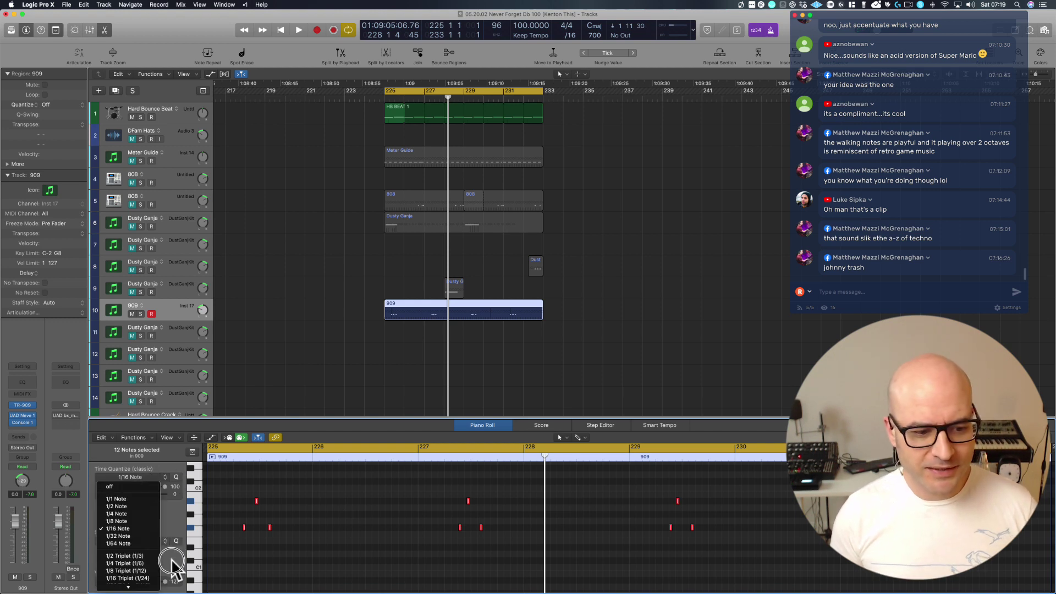
scroll(142, 584, down, 5)
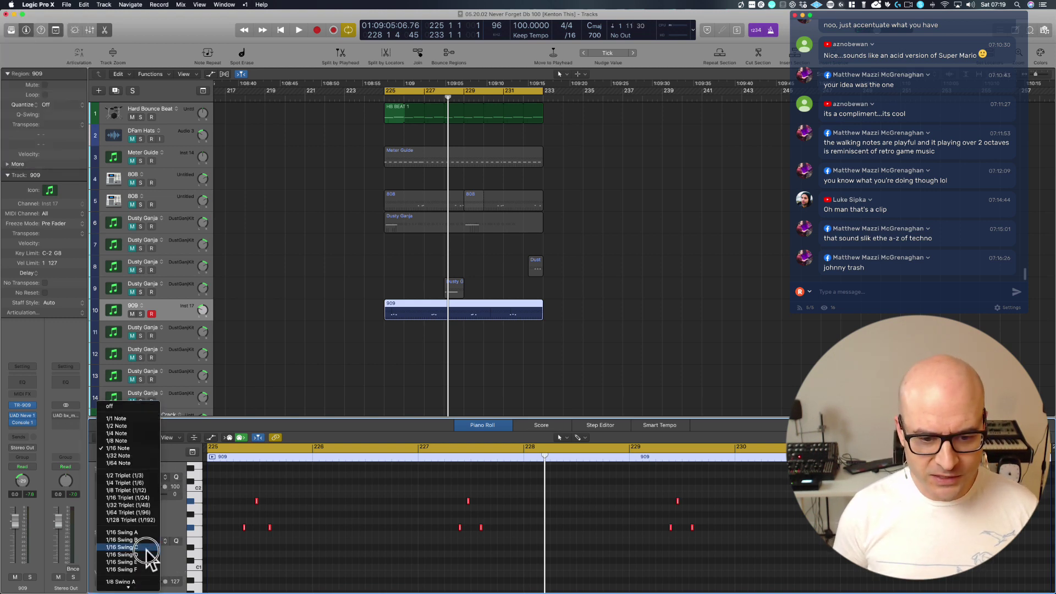
click(146, 547)
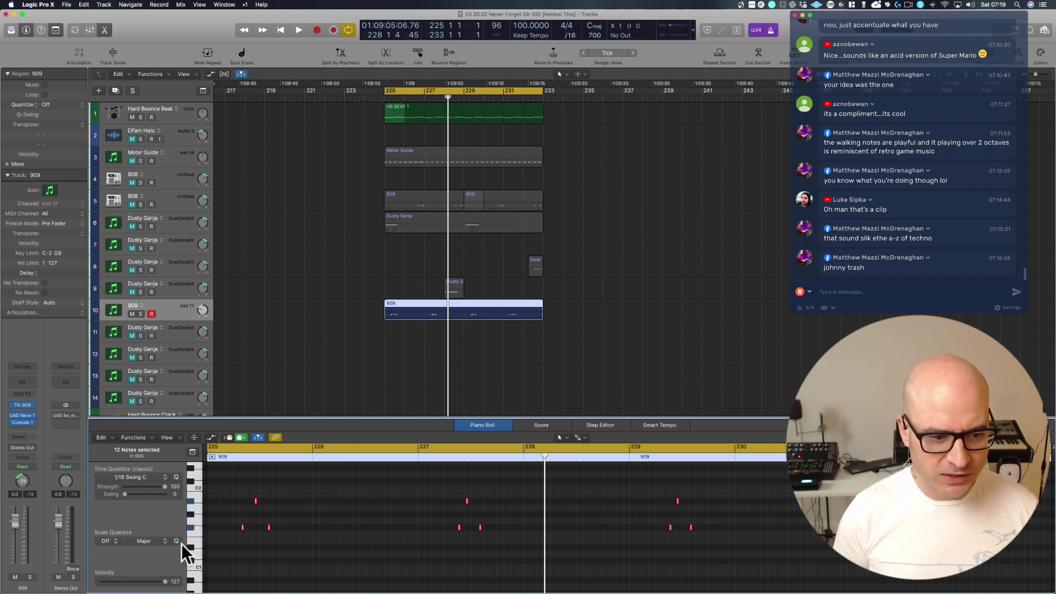
key(space)
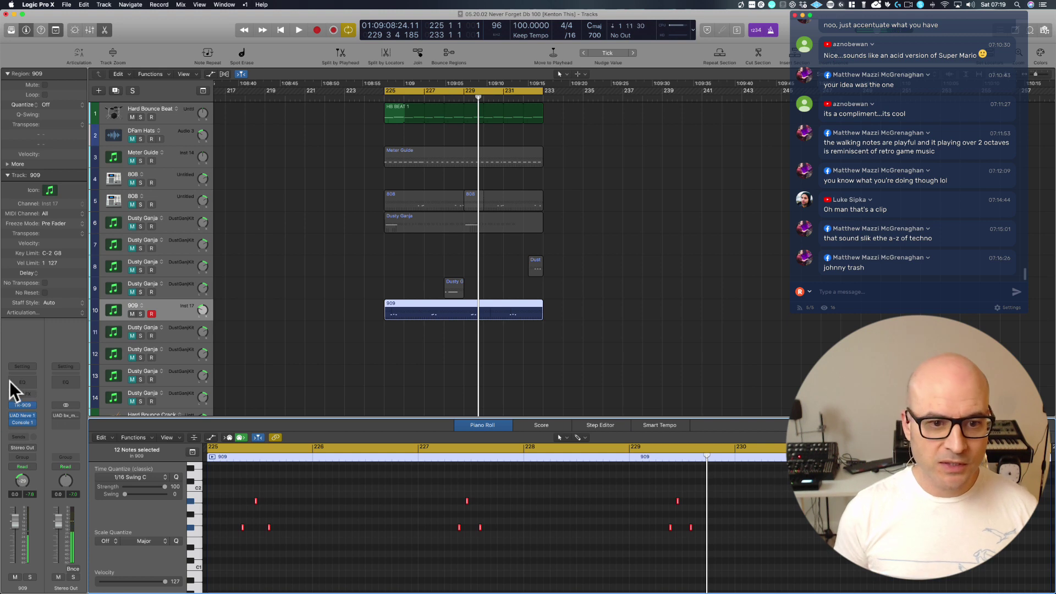
Unmute Dusty Ganja track 6, select its region and audition it together with the 909 part.
click(132, 226)
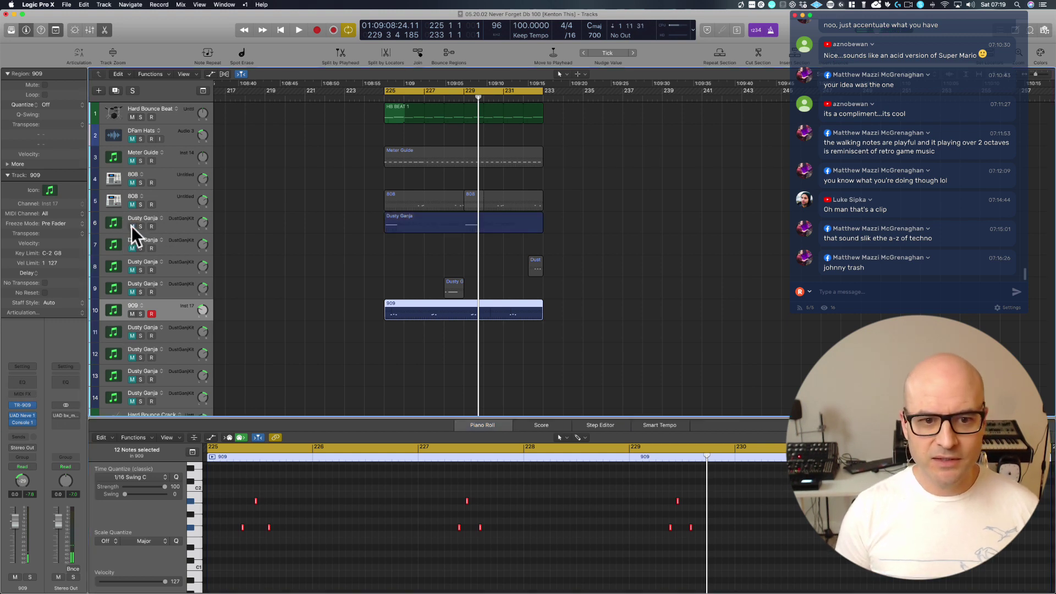
click(420, 227)
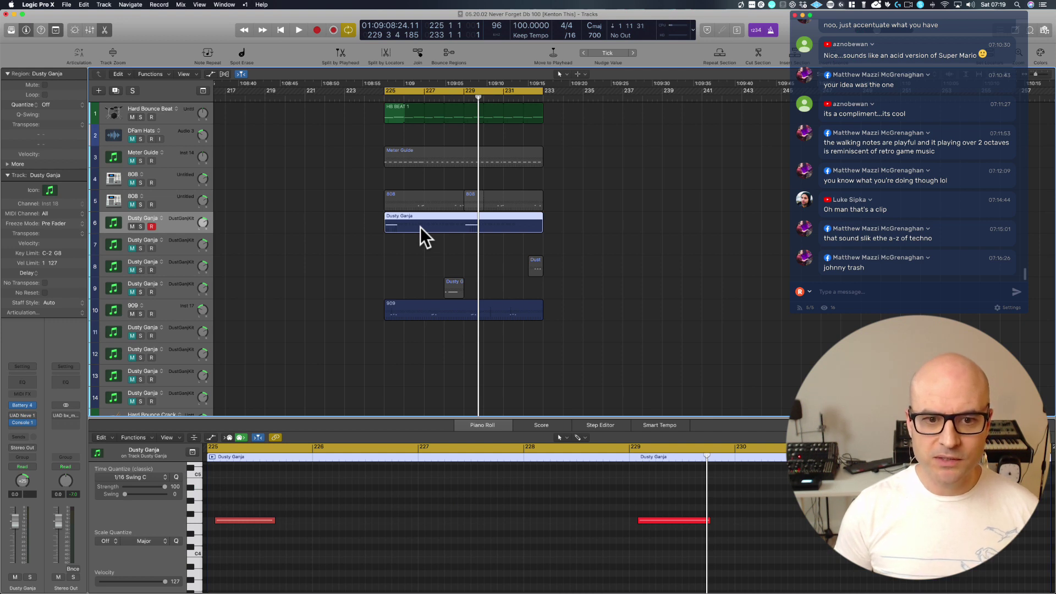
key(space)
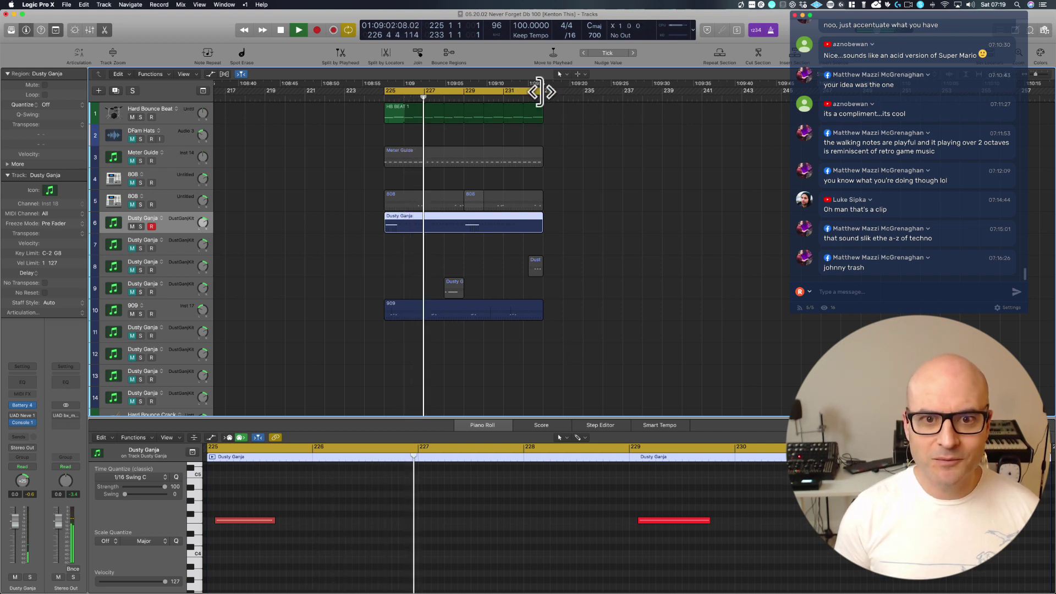
mouse_move(540, 89)
mouse_down()
mouse_move(449, 91)
mouse_move(541, 93)
mouse_up()
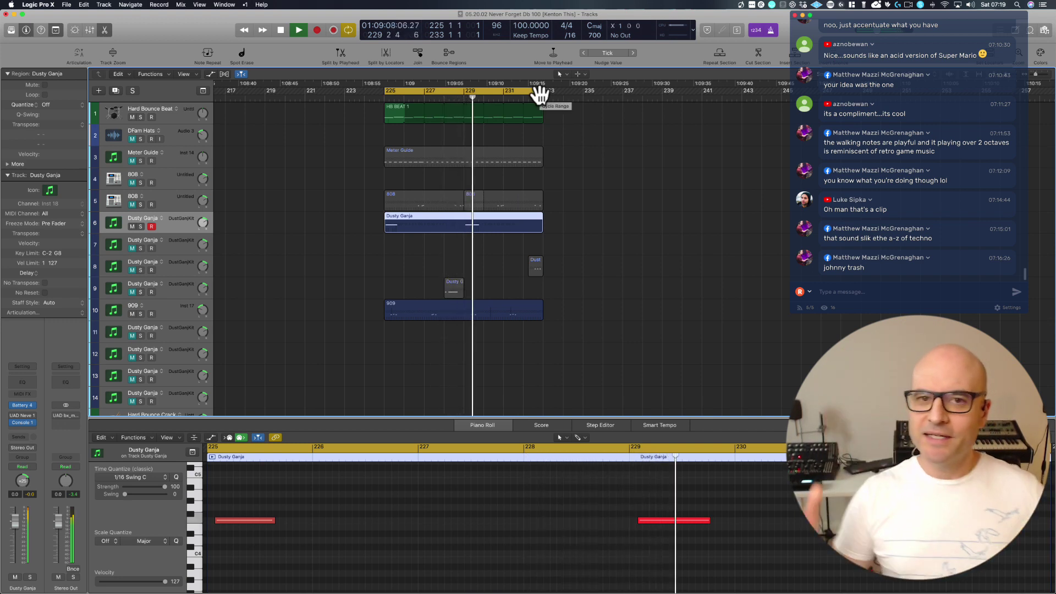
key(space)
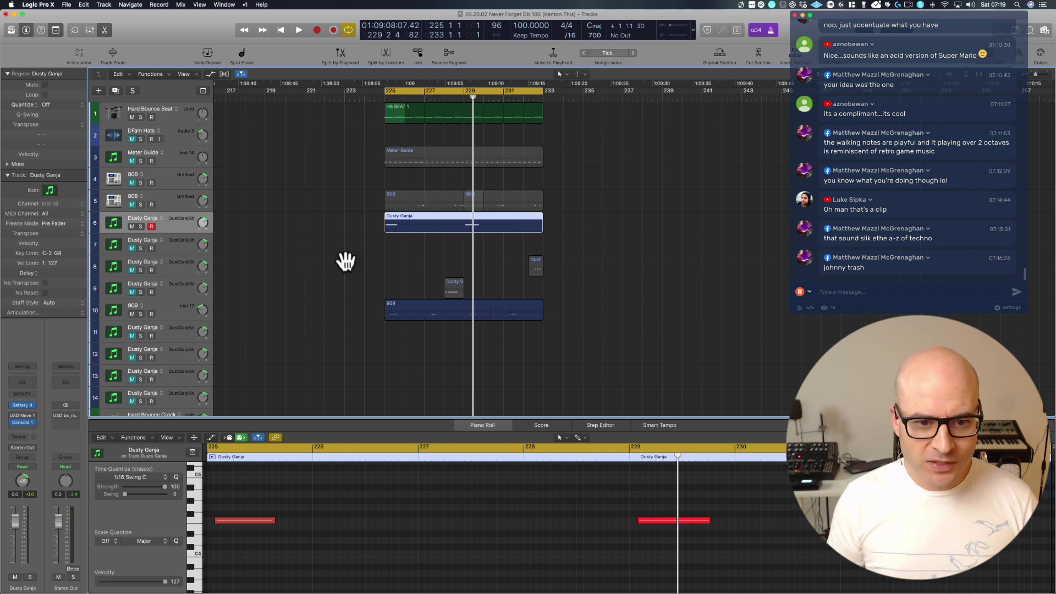
Unmute the 808 track 5, trim its first region to end at bar 229 and join it with the second region.
click(132, 204)
click(462, 197)
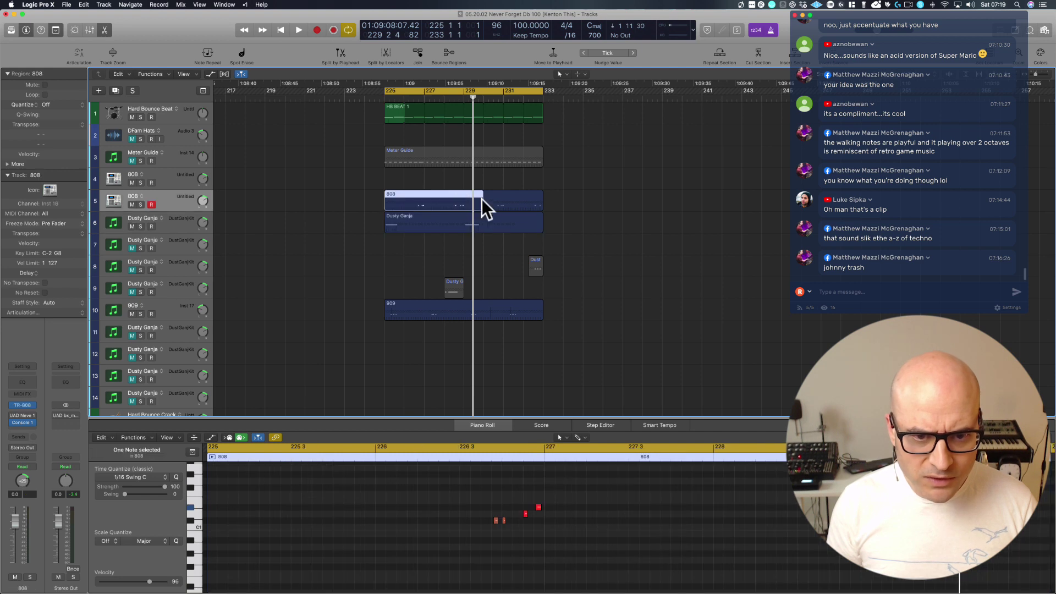
drag(483, 200, 463, 204)
drag(603, 203, 416, 207)
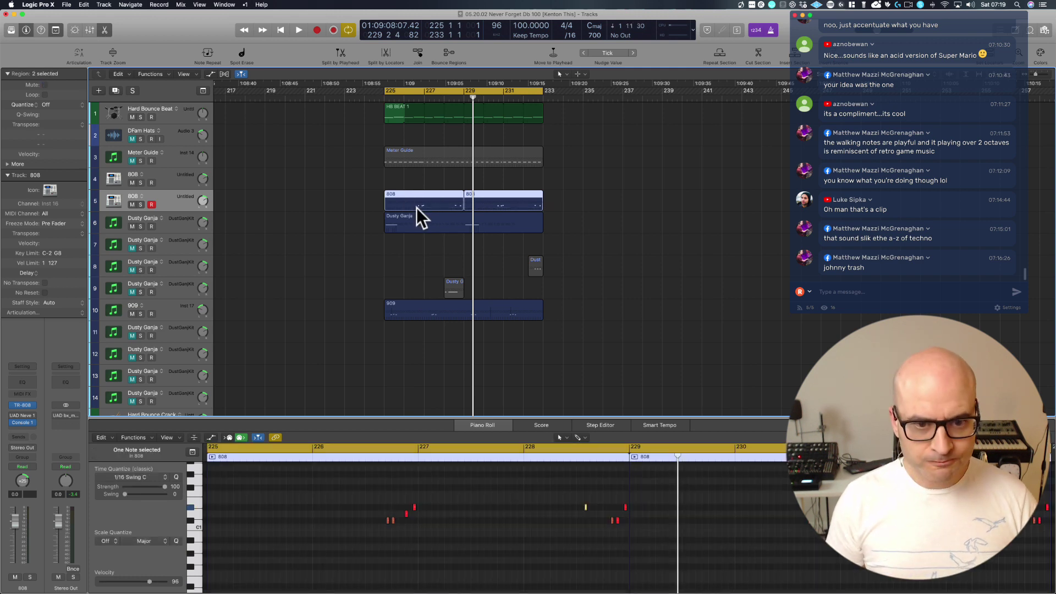
key(m)
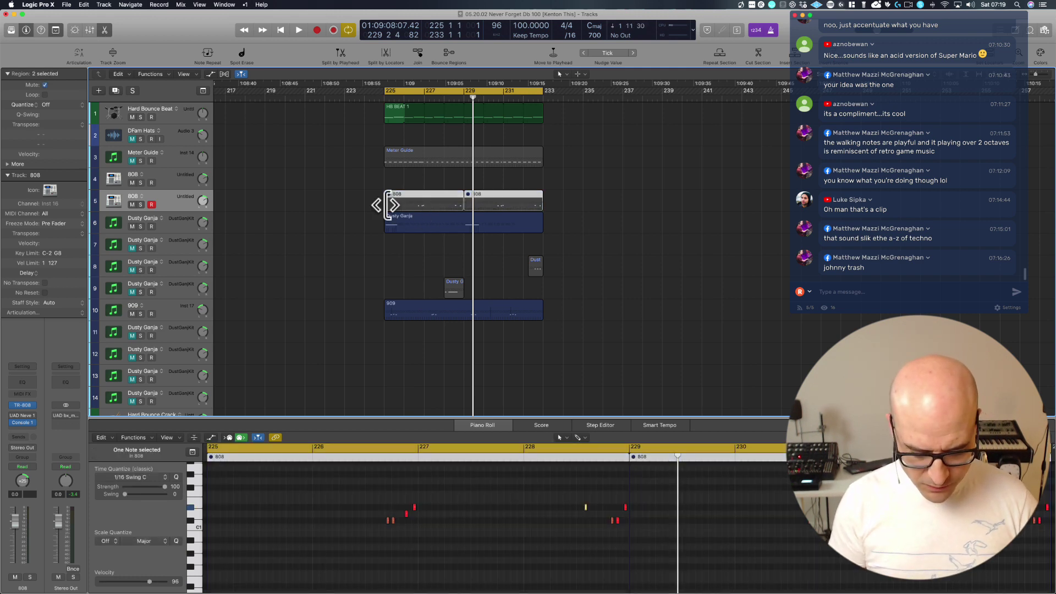
key(m)
key(super+j)
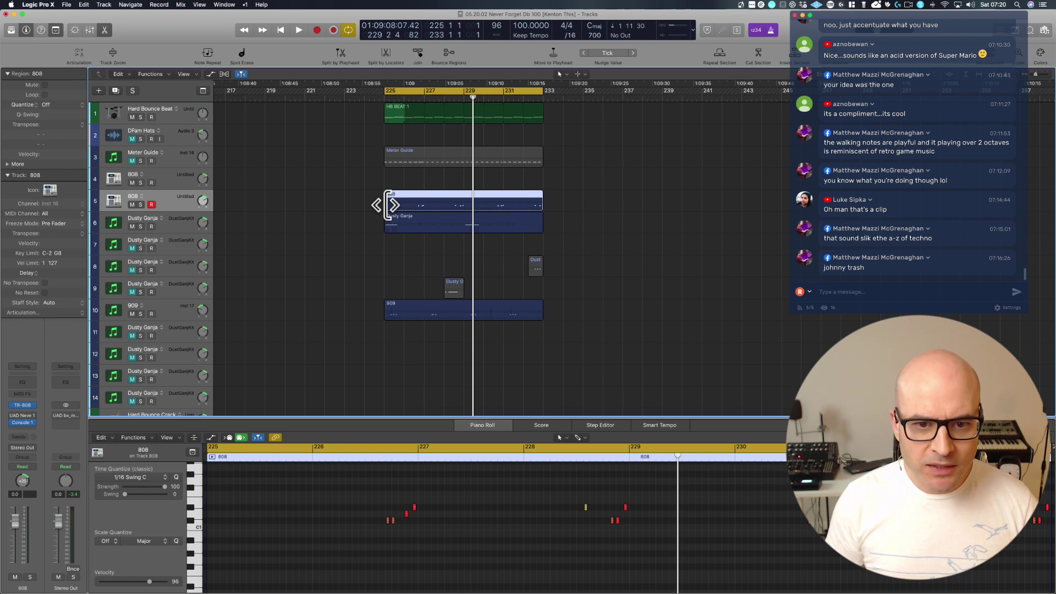
Examine the note groups of the joined 808 region on track 5 from bar 225 through bar 232.
key(p)
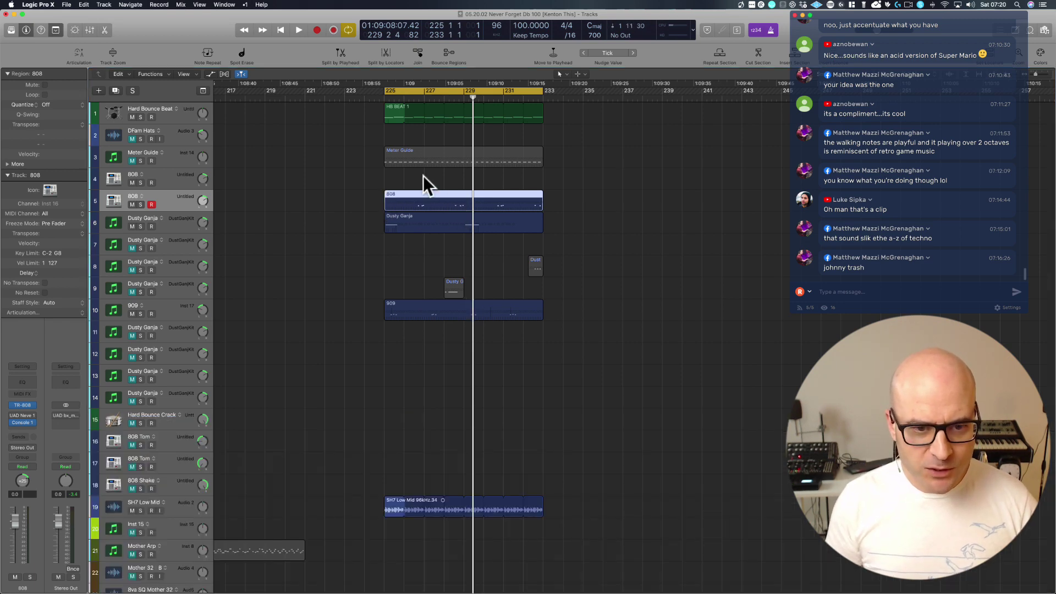
double_click(431, 197)
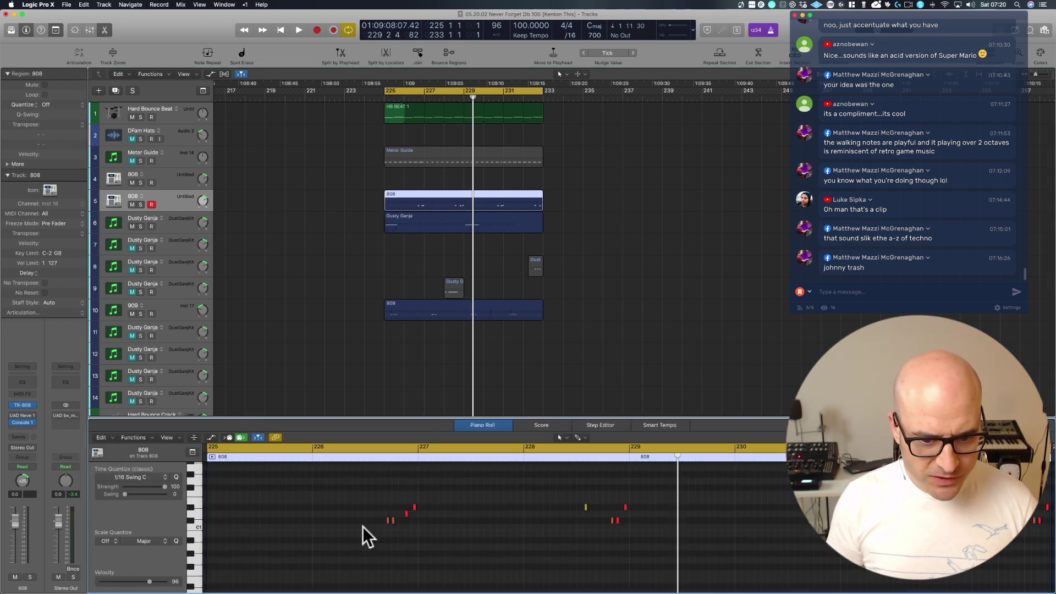
drag(276, 495, 361, 547)
scroll(372, 540, left, 3)
scroll(372, 540, right, 3)
drag(444, 485, 537, 539)
scroll(536, 539, right, 3)
scroll(537, 539, left, 5)
scroll(537, 539, right, 4)
scroll(536, 539, left, 2)
scroll(537, 539, right, 3)
scroll(537, 539, right, 3)
drag(478, 484, 551, 524)
scroll(551, 522, right, 3)
scroll(551, 522, right, 2)
drag(531, 475, 662, 559)
scroll(662, 559, left, 4)
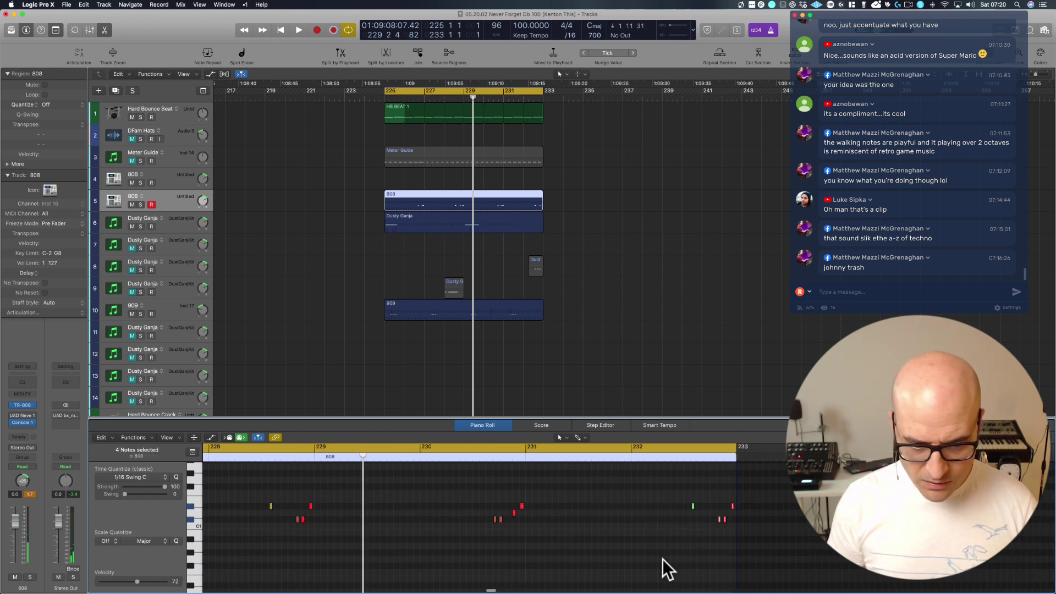
Add a copy of the last low note in bar 232 of the 808 region just ahead of the existing low pair.
click(685, 529)
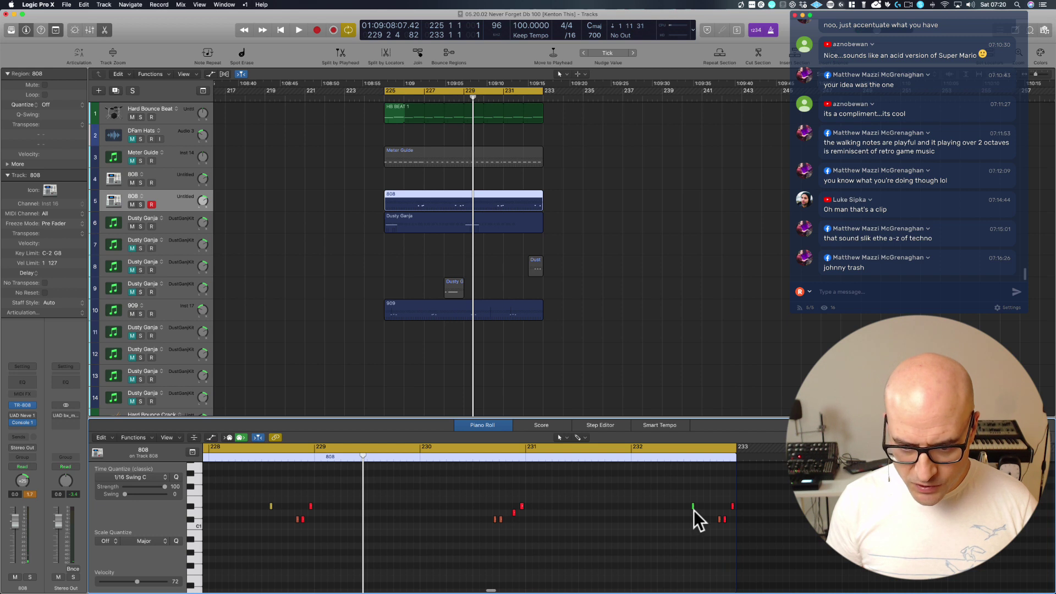
click(724, 519)
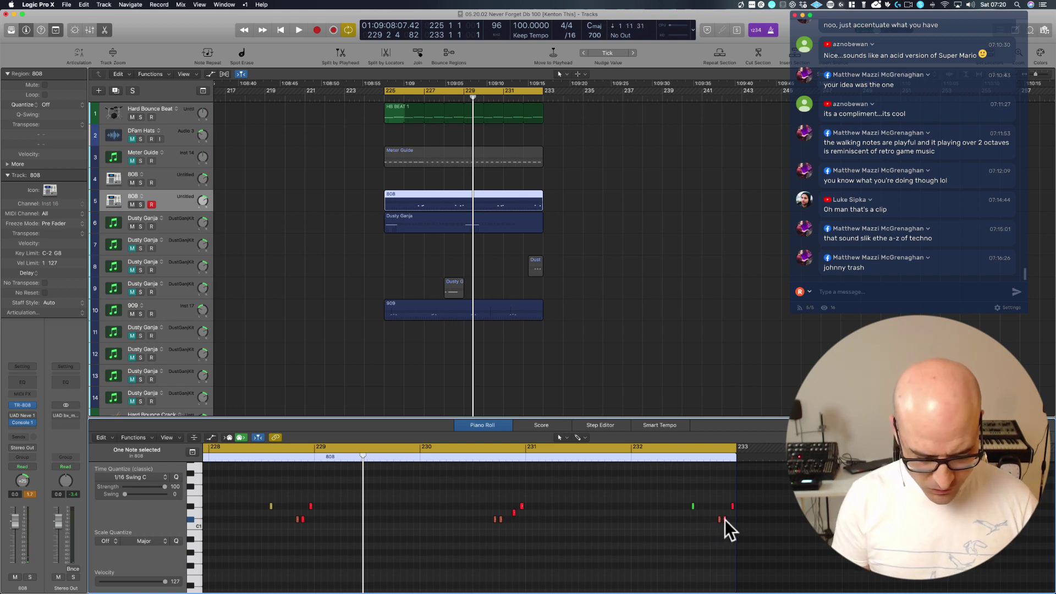
drag(724, 519, 713, 519)
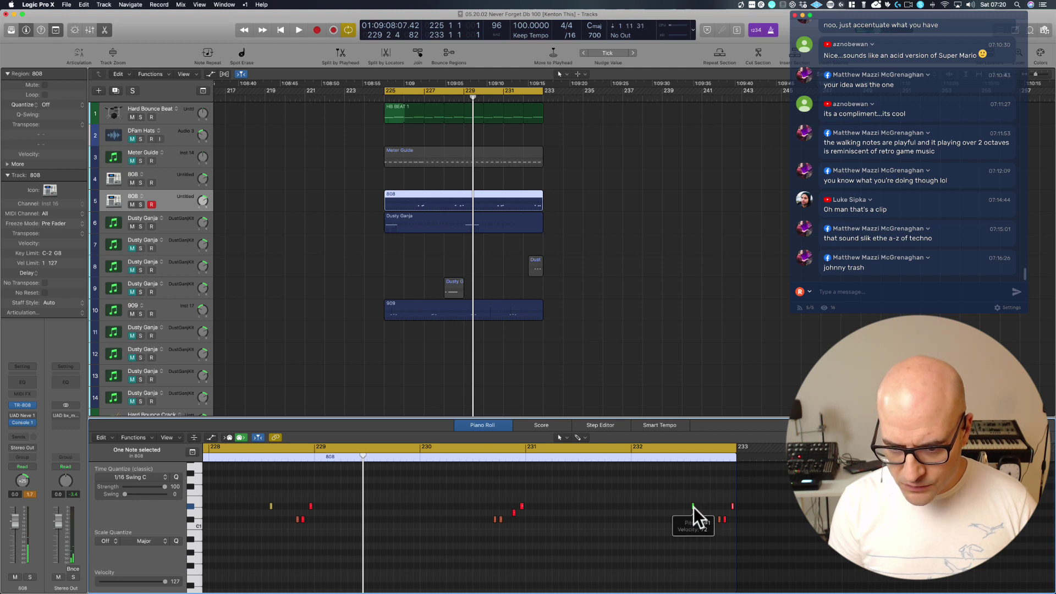
drag(732, 506, 710, 511)
scroll(726, 515, left, 5)
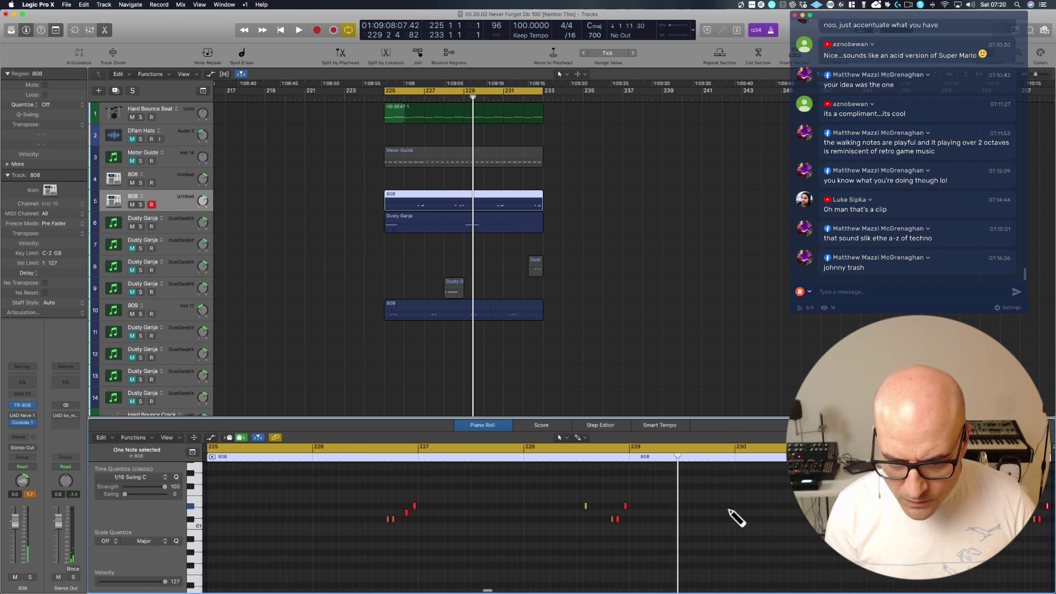
scroll(707, 505, right, 6)
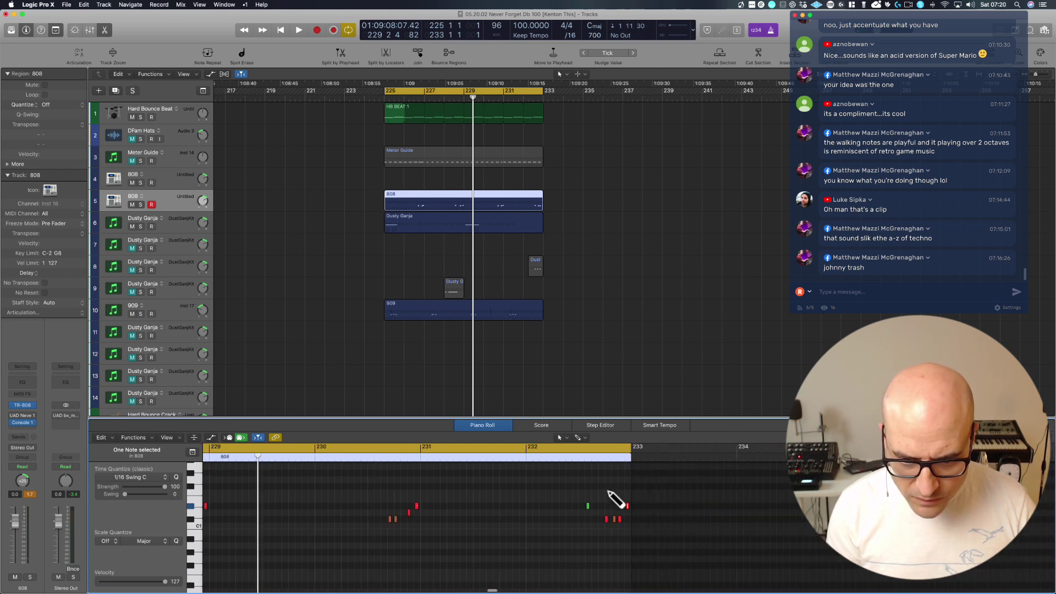
Add a copy of the last high note in bar 232 of the 808 region just ahead of the three low notes.
click(560, 437)
click(567, 449)
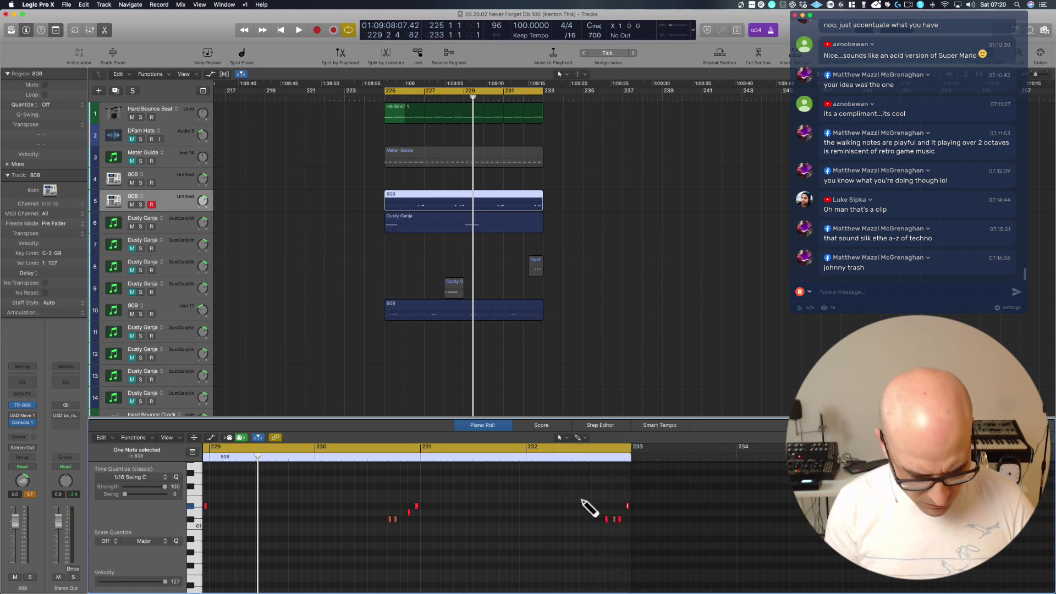
drag(582, 498, 692, 577)
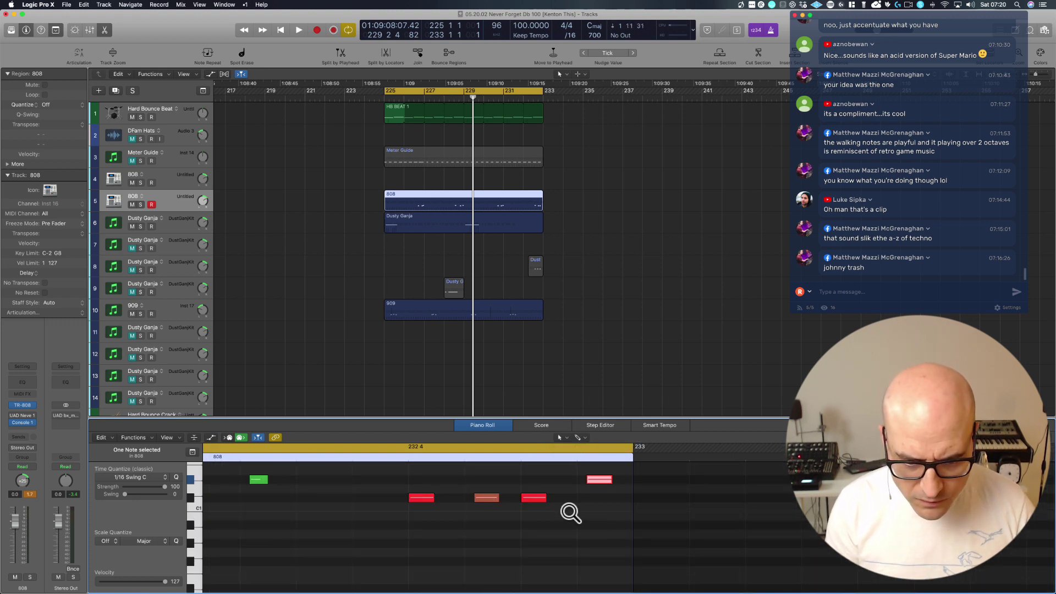
drag(596, 481, 375, 491)
click(400, 527)
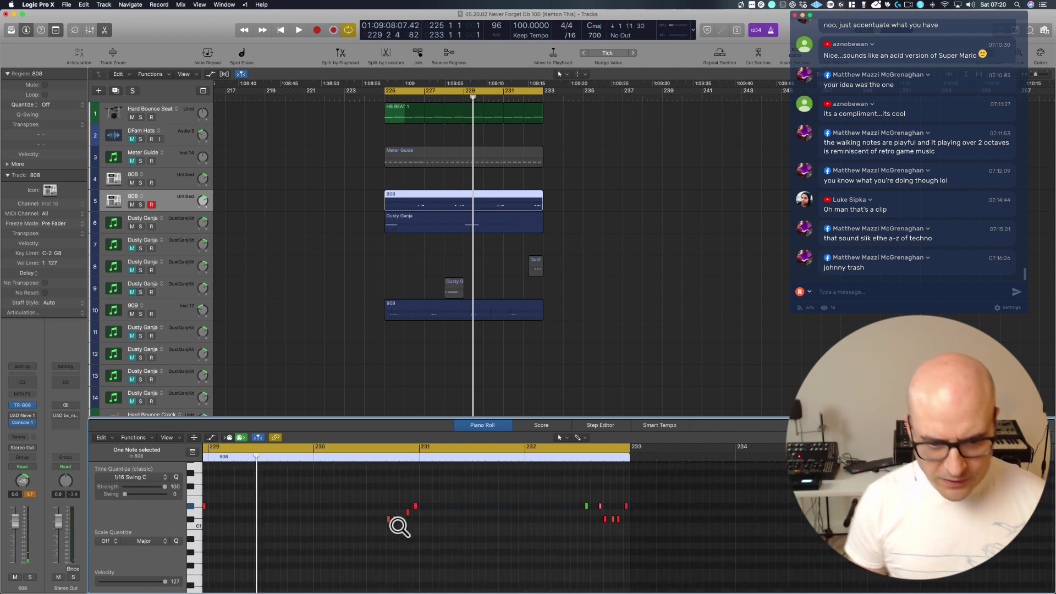
Review the 808 region's notes back to bar 225 and audition the edited part.
scroll(400, 527, left, 4)
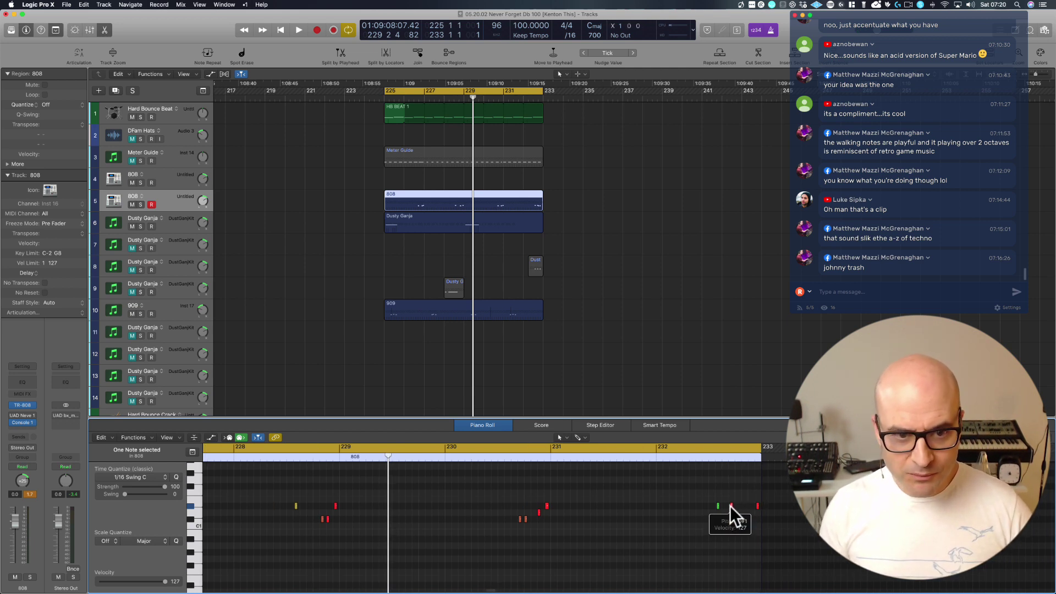
click(326, 205)
click(494, 204)
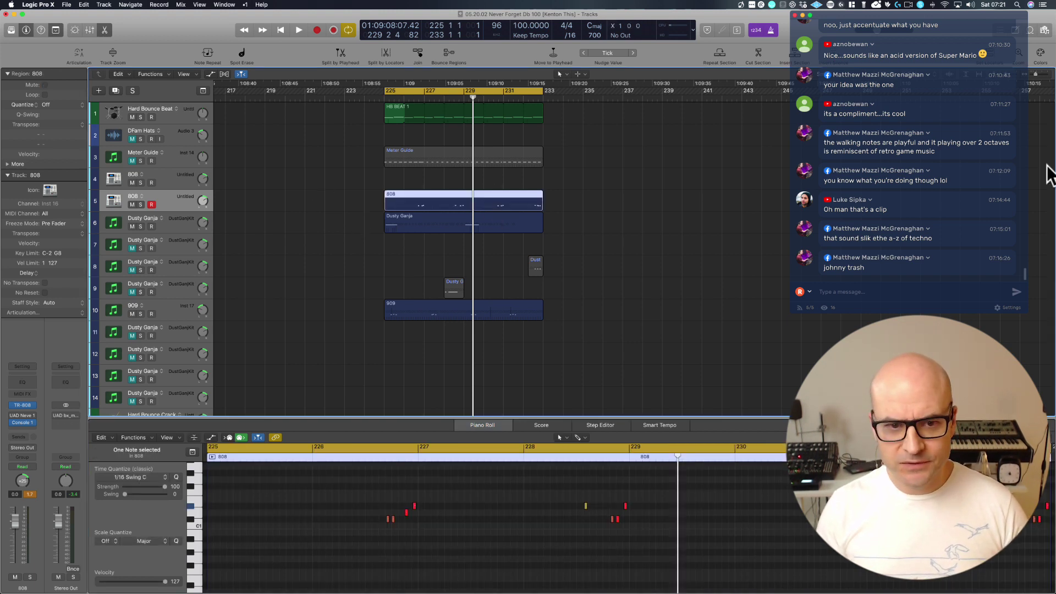
key(space)
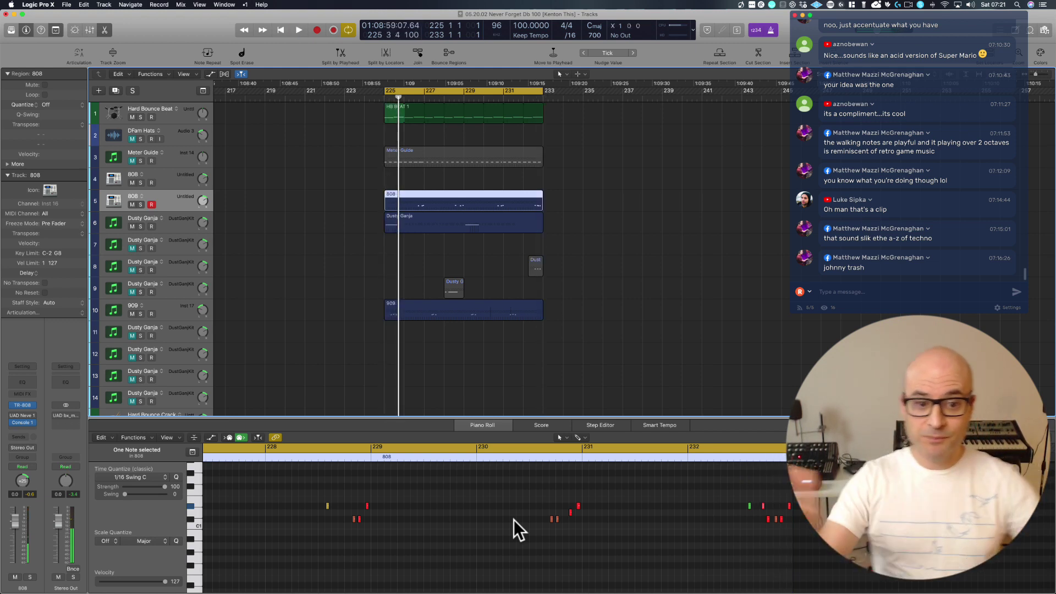
Deselect the 808 region and unmute the Dusty Ganja tracks, including tracks 8 and 9 with the short regions.
scroll(514, 520, down, 5)
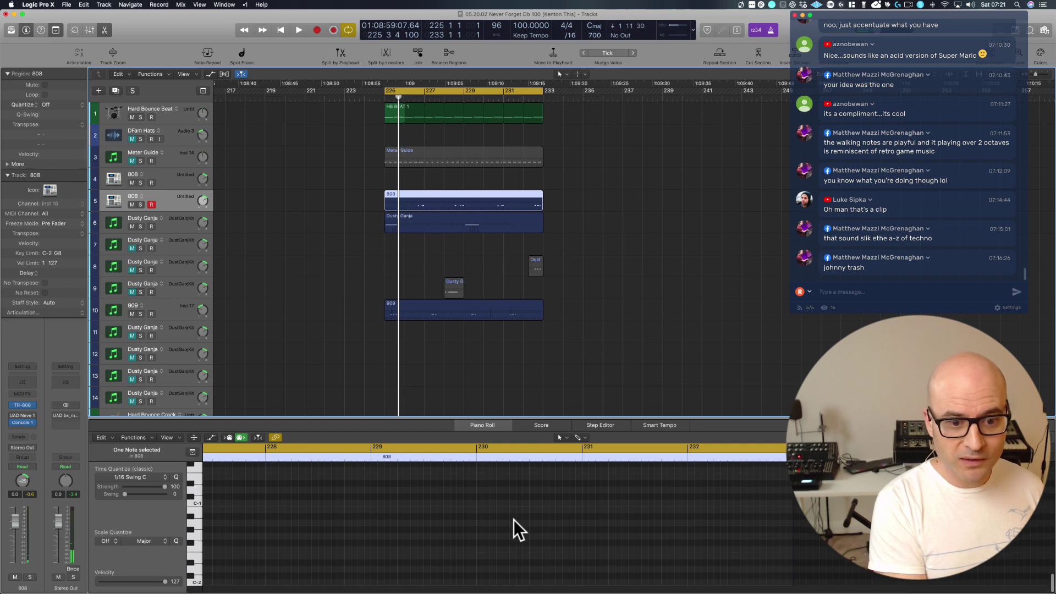
scroll(632, 382, down, 6)
scroll(632, 382, up, 6)
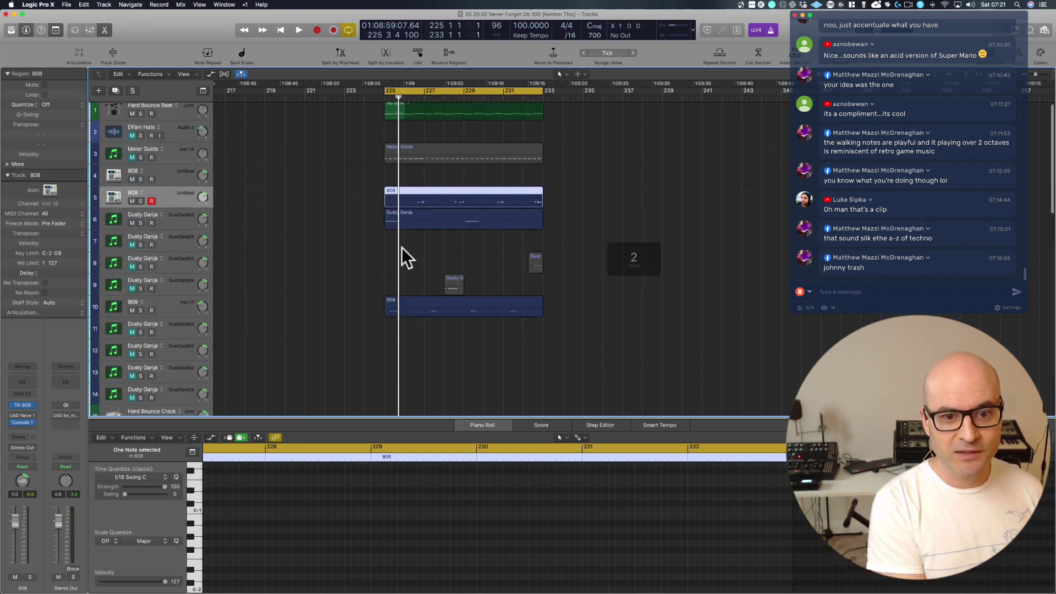
click(263, 278)
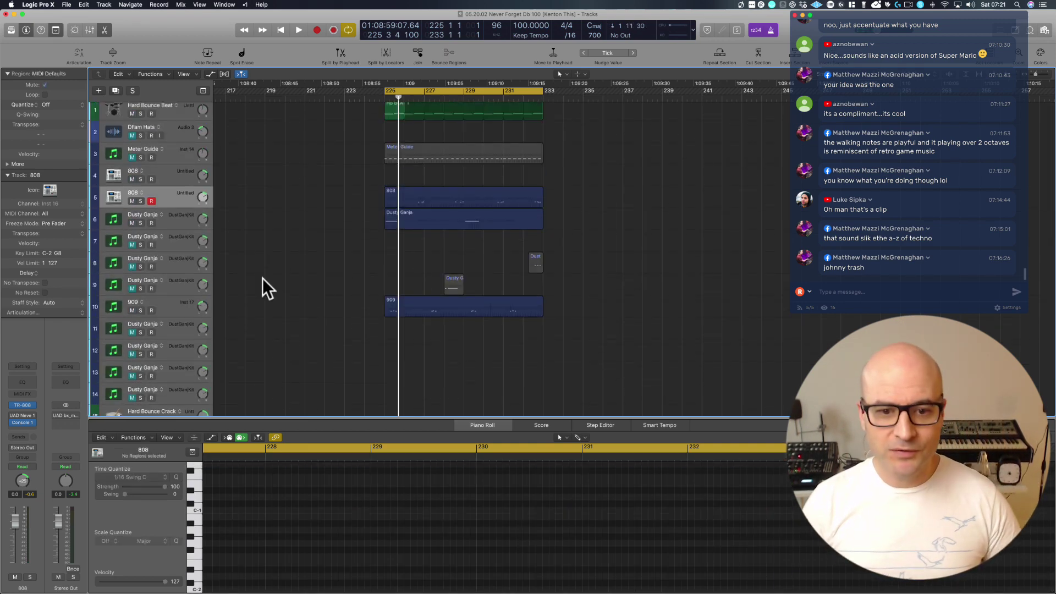
click(131, 287)
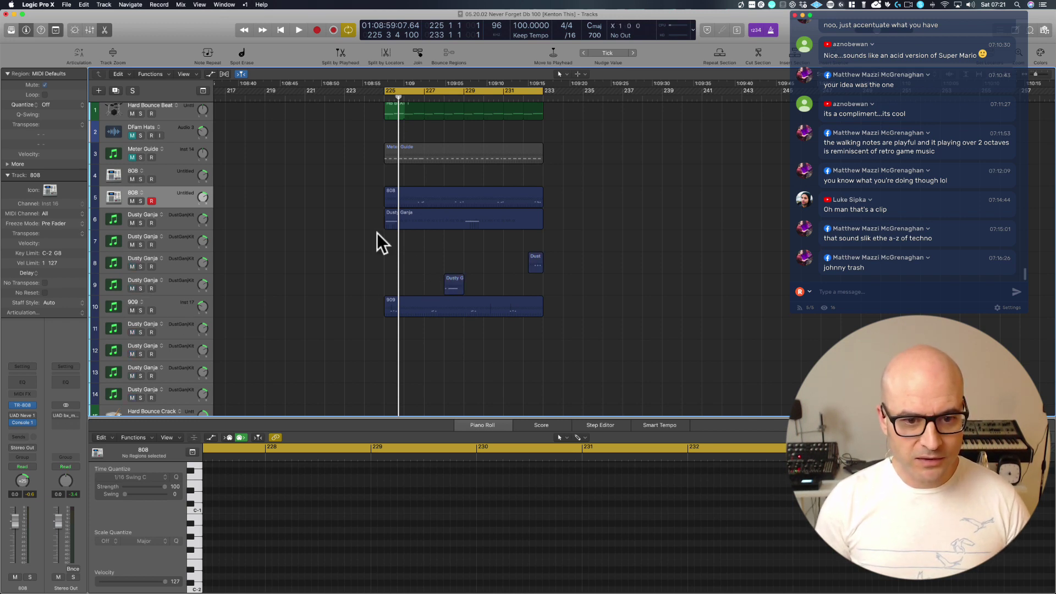
Try looping the seven regions from bar 225 through bar 241, shorten the track 9 loop, and undo the looping.
scroll(409, 229, right, 3)
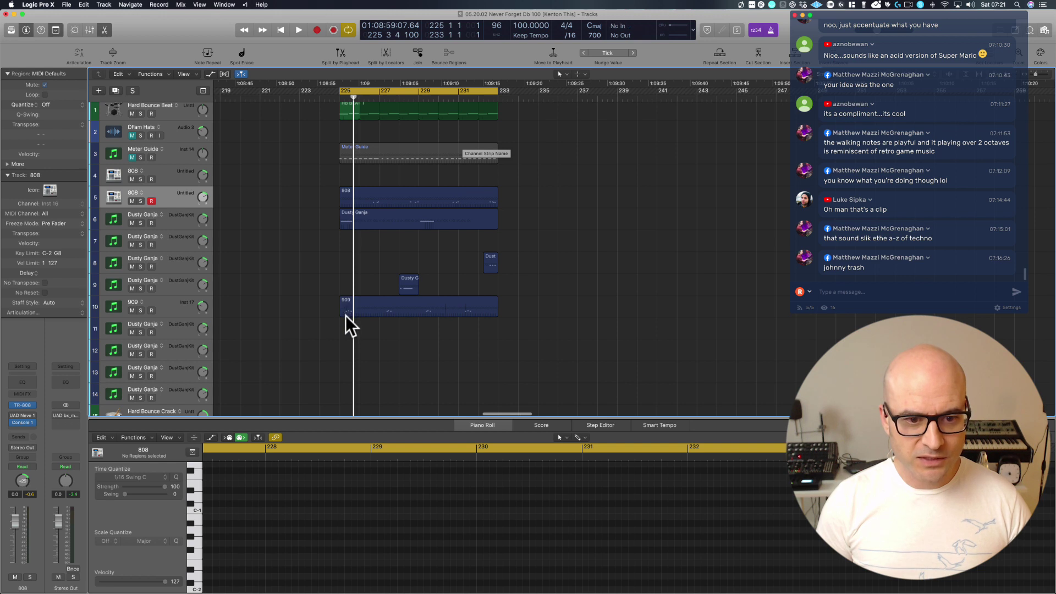
drag(343, 331, 656, 118)
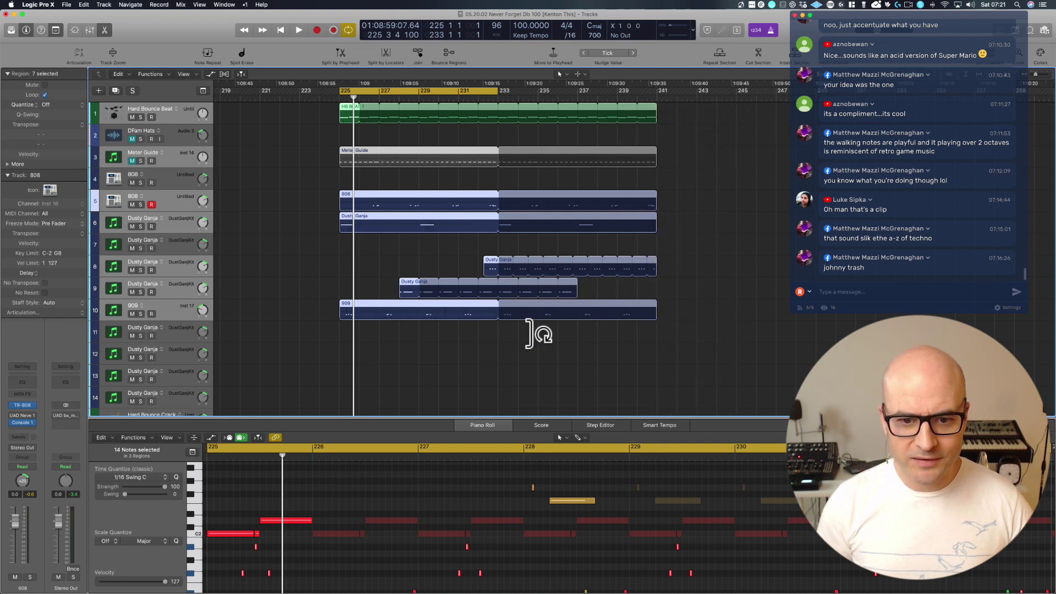
click(589, 287)
drag(573, 289, 414, 284)
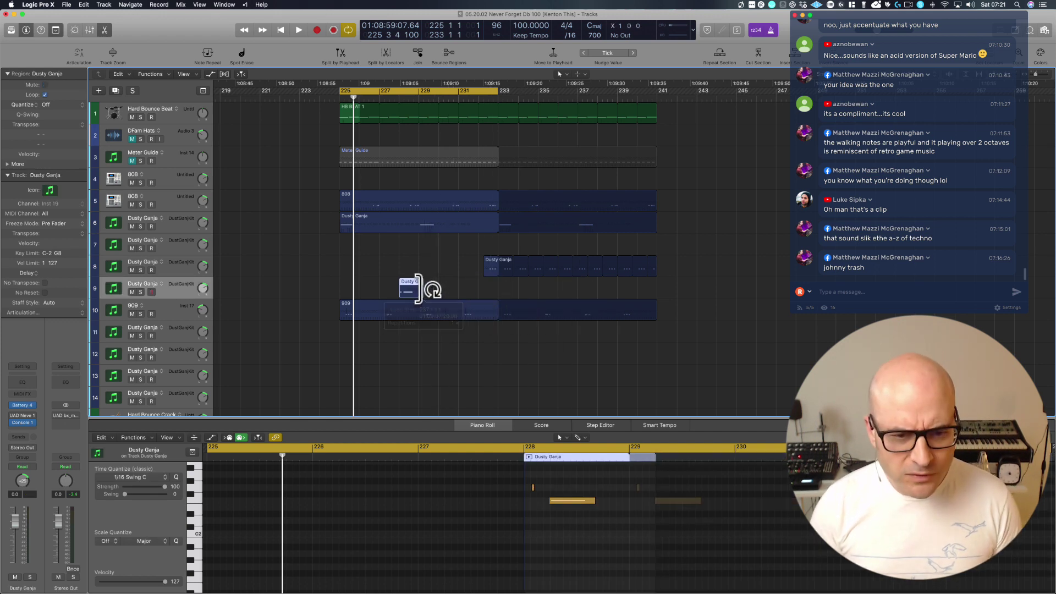
key(cmd+a)
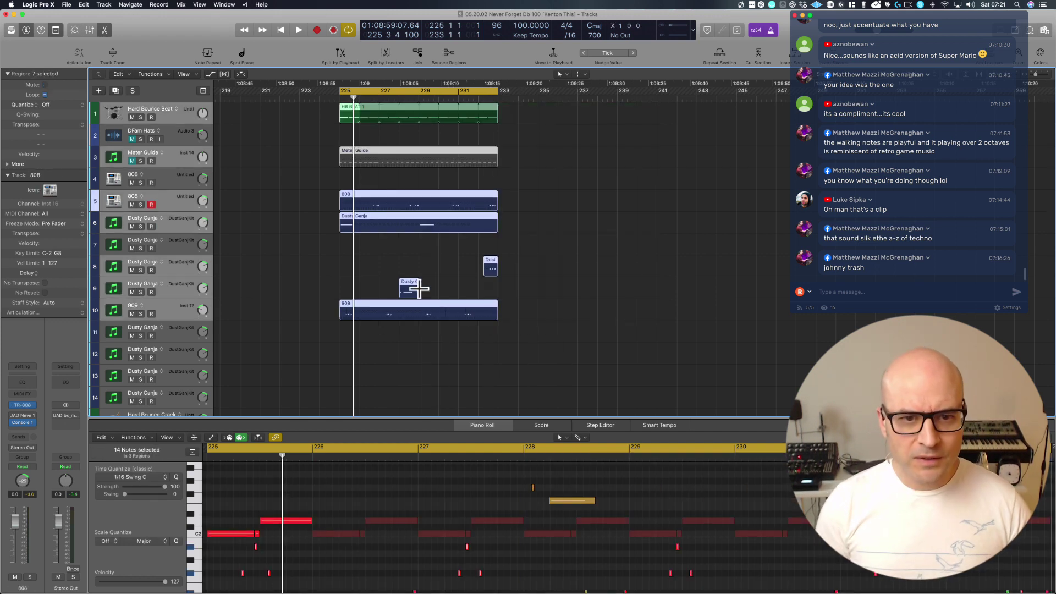
Select all percussion, Meter Guide and HB BEAT 1 regions of bars 225 to 233 and copy them to start at bar 233.
drag(531, 117, 278, 394)
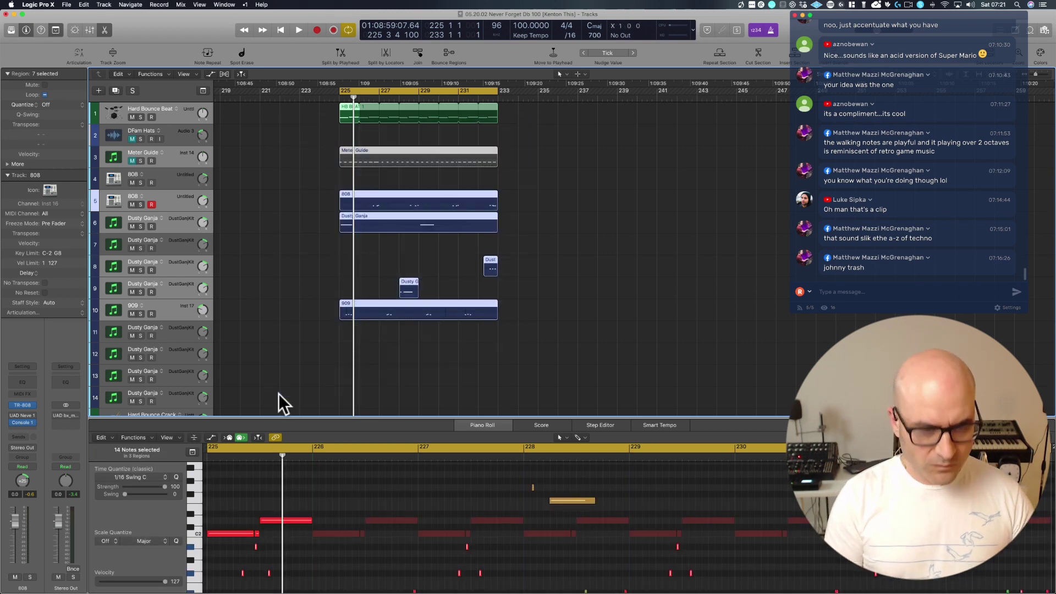
drag(378, 306, 536, 305)
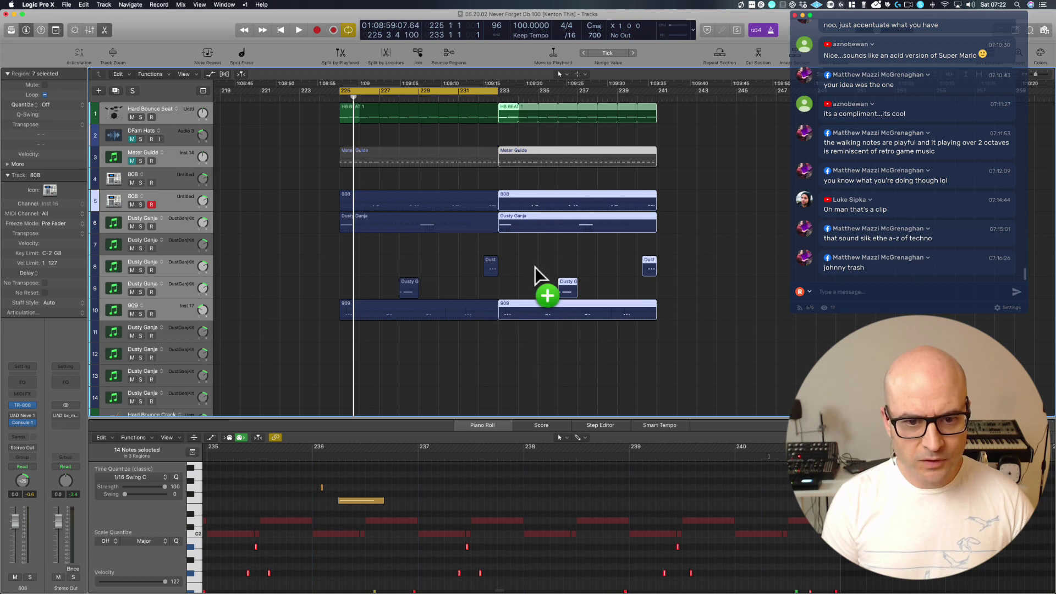
Rearrange the short Dusty Ganja regions so only track 9 has one at bar 232 and only track 8 has one at bar 240.
click(490, 270)
key(Delete)
click(566, 289)
key(Delete)
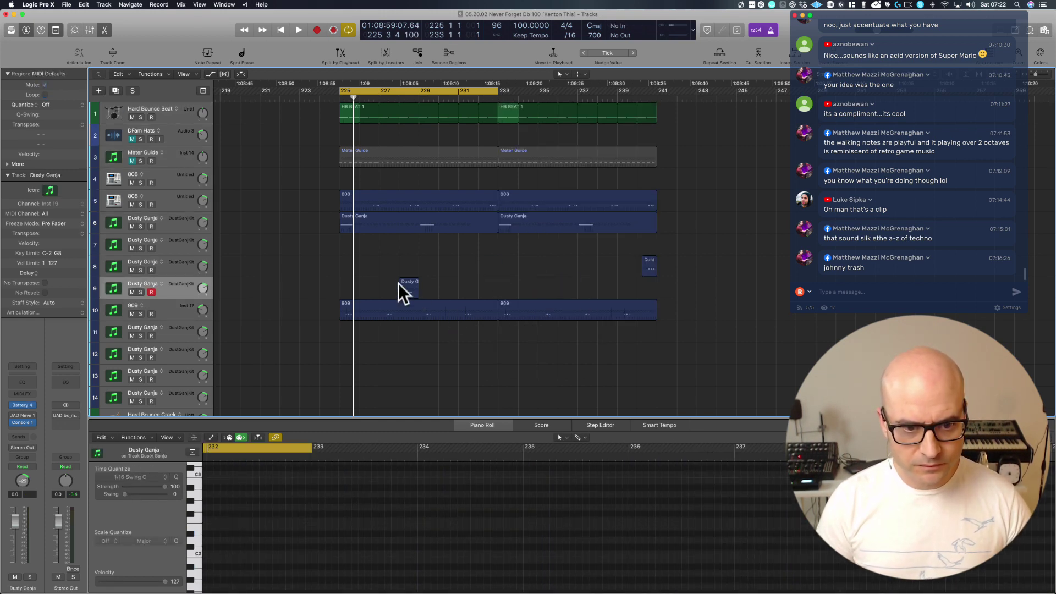
drag(403, 290, 485, 293)
Set the cycle range to all the selected regions, bars 225 to 241, and play it back.
drag(668, 109, 401, 365)
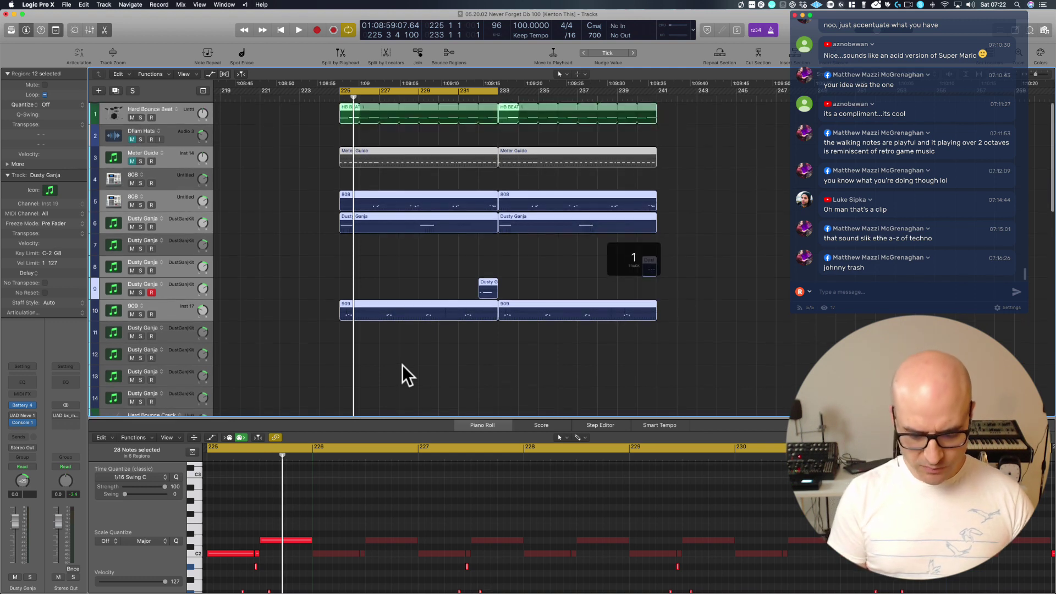
key(u)
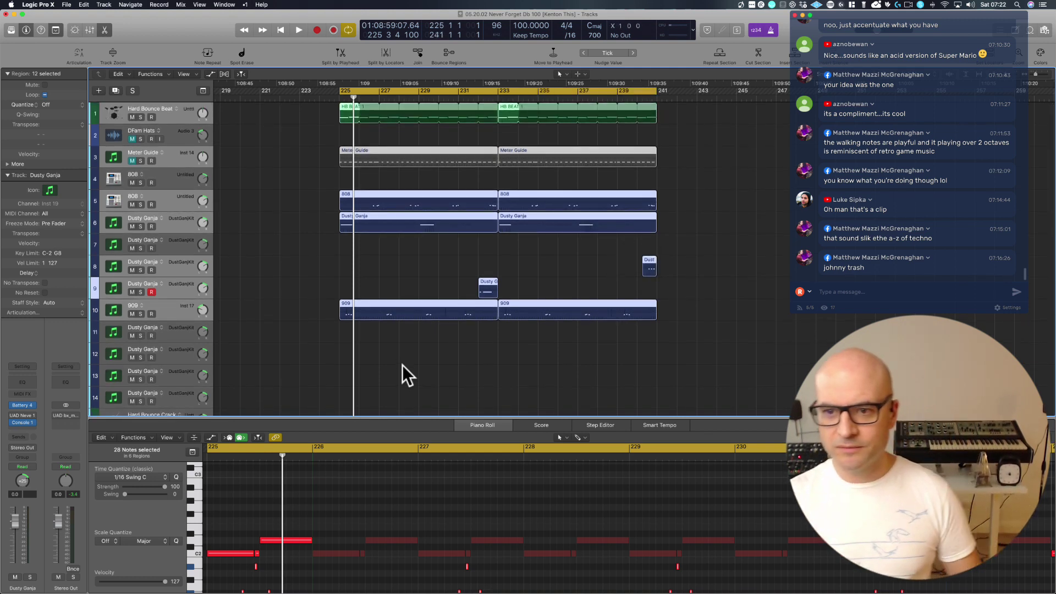
key(space)
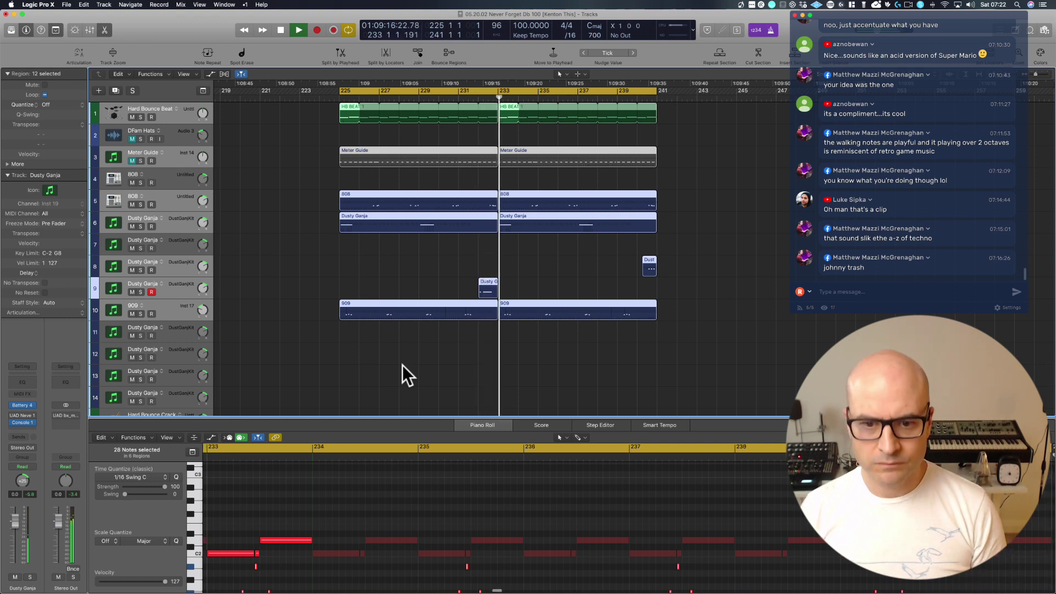
Extend the SH7 Low Mid loop on track 19 to about bar 241.
scroll(434, 328, down, 6)
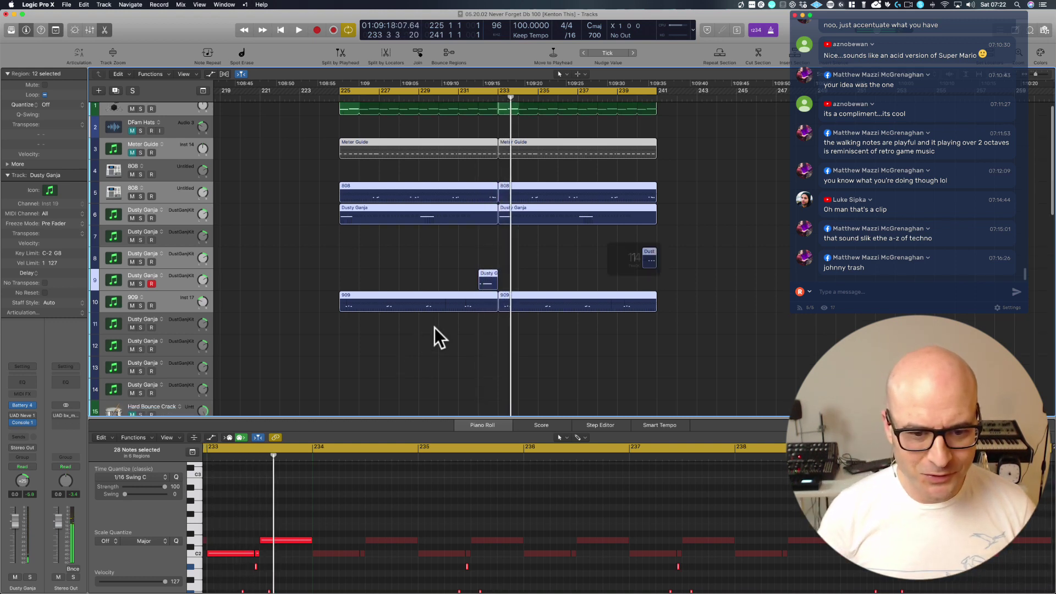
drag(491, 333, 661, 334)
scroll(656, 333, up, 2)
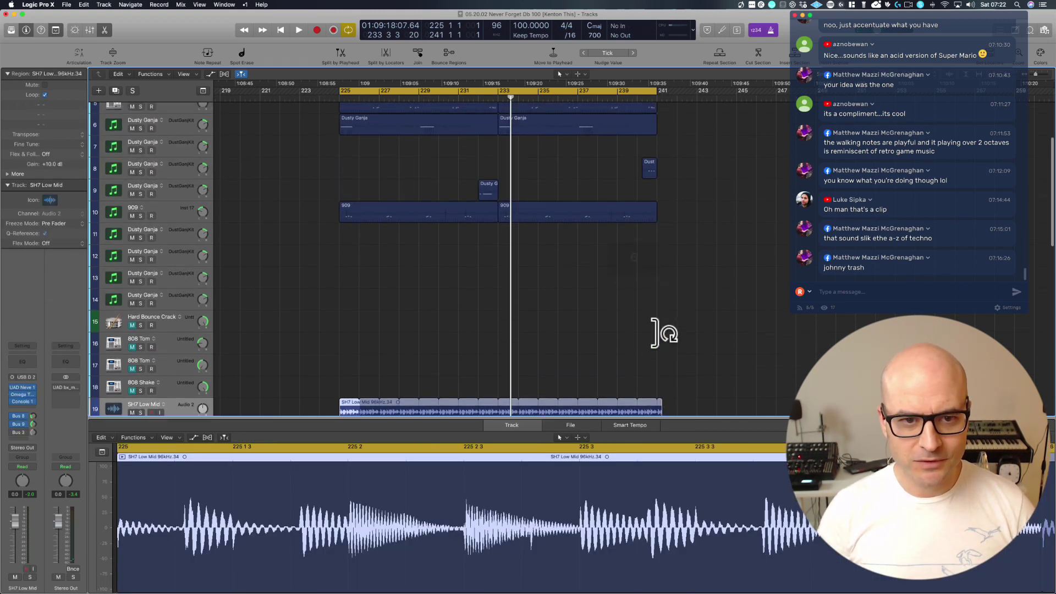
scroll(531, 246, up, 3)
Audition the full cycle from bar 225 to 241 with all the percussion and SH7 Low Mid regions in view.
key(space)
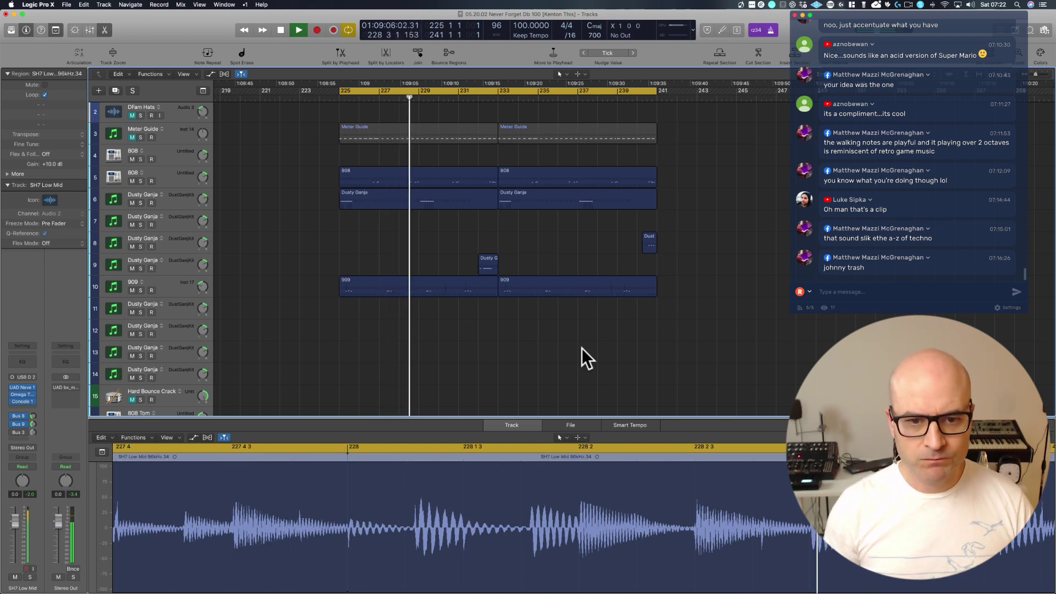
scroll(577, 341, up, 2)
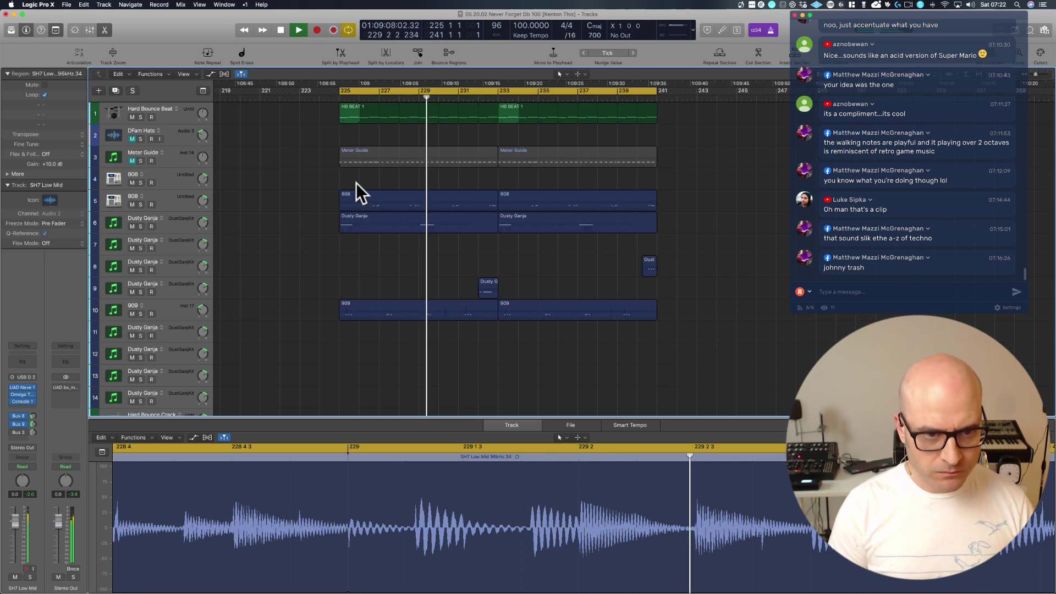
ctrl+alt+click(302, 198)
ctrl+alt+drag(532, 338, 478, 89)
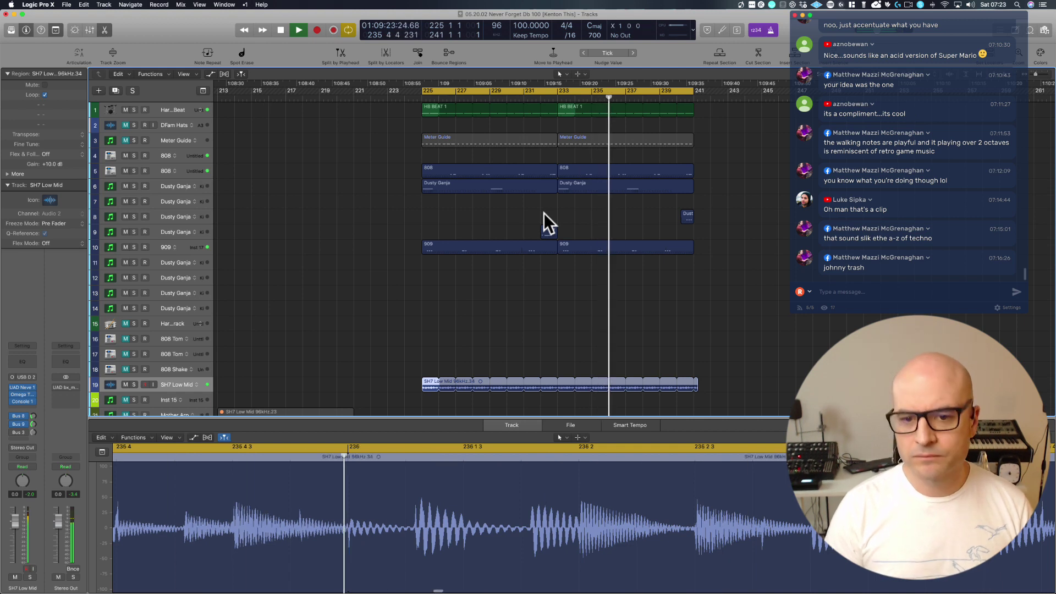
scroll(599, 257, right, 3)
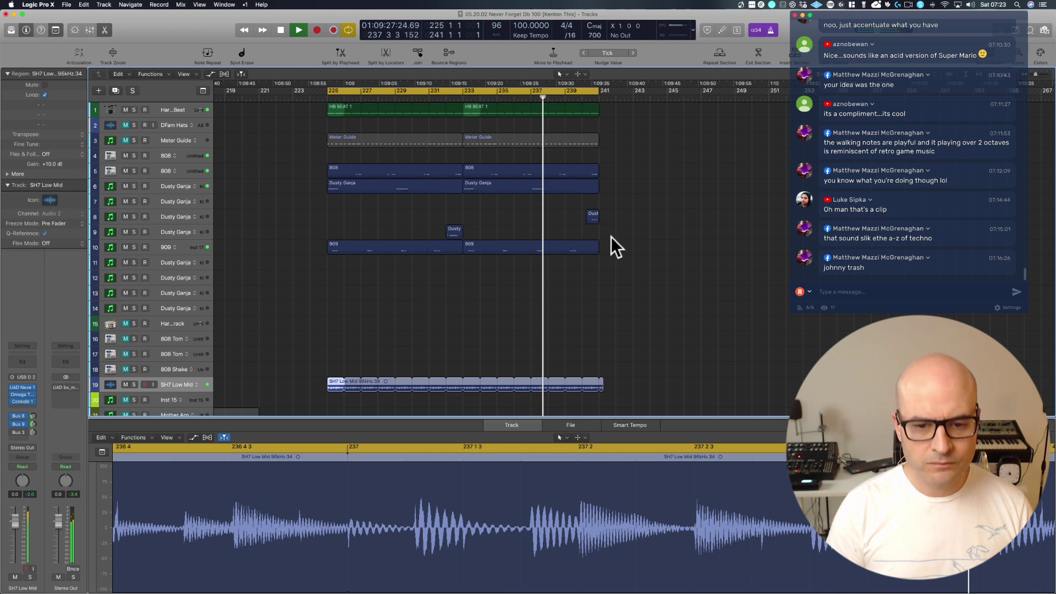
drag(634, 392, 290, 87)
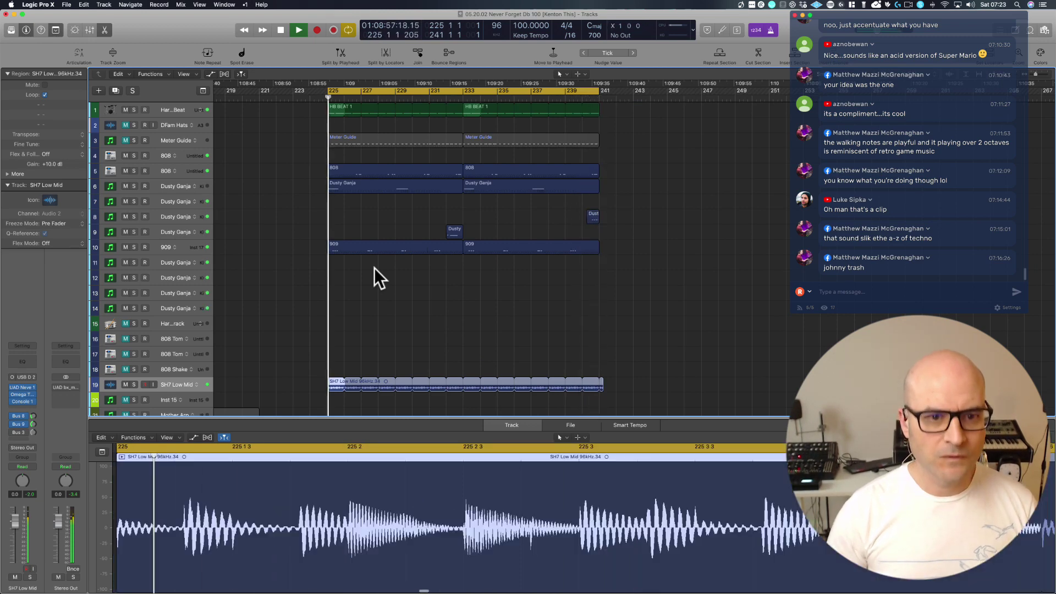
key(space)
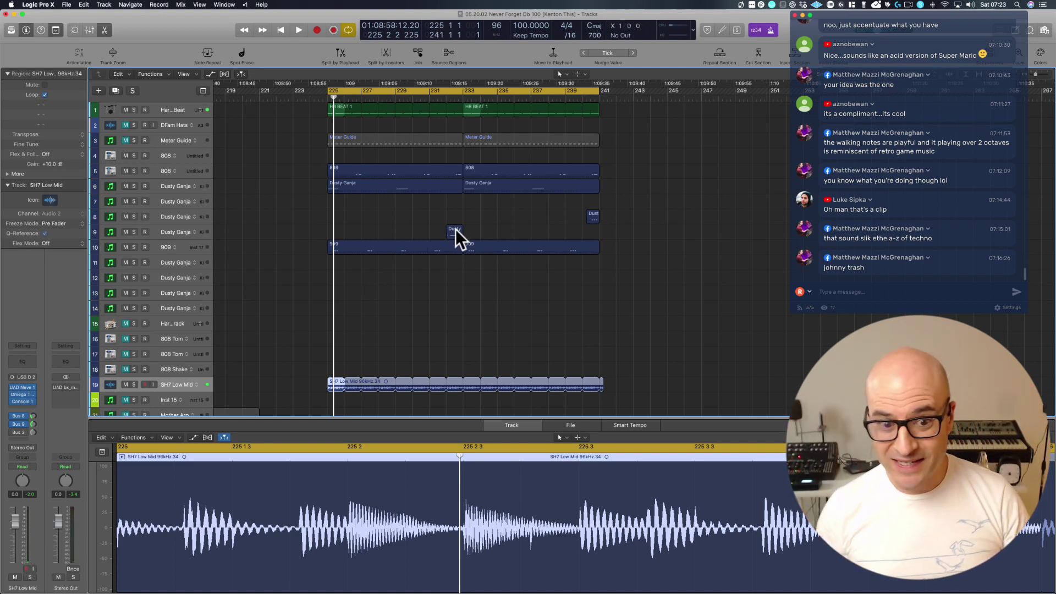
Try the two short Dusty Ganja regions on tracks 8 and 9 five bars earlier, audition them, and undo the move.
drag(454, 221, 611, 235)
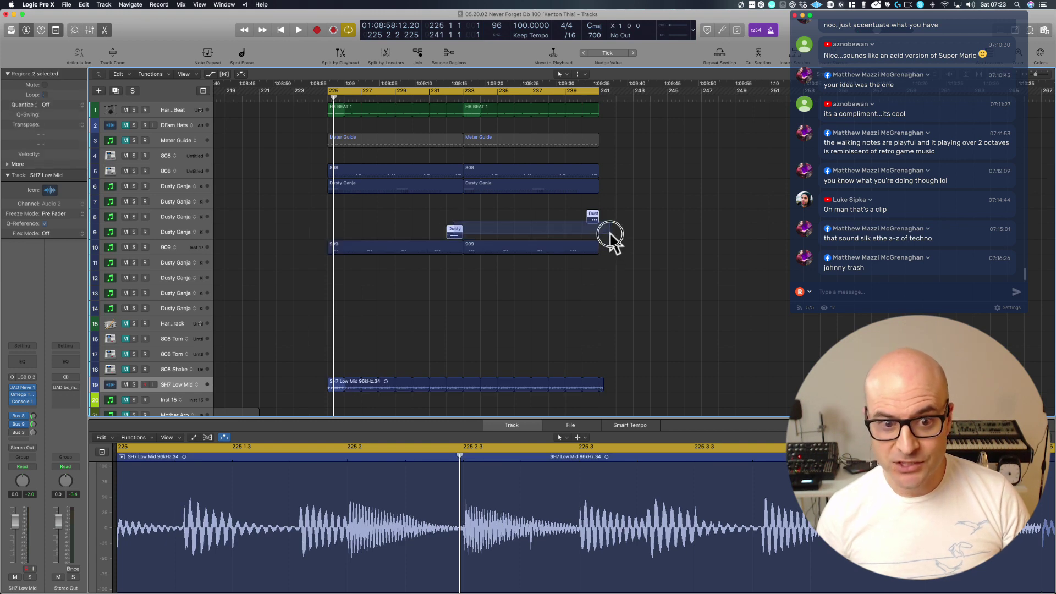
click(395, 217)
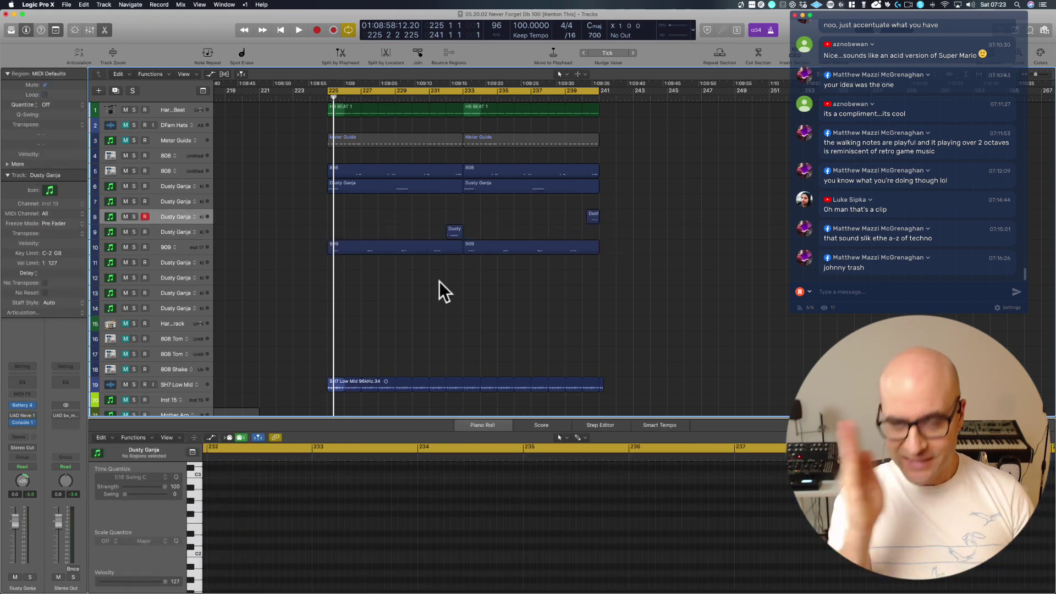
drag(398, 198, 696, 238)
drag(453, 228, 368, 231)
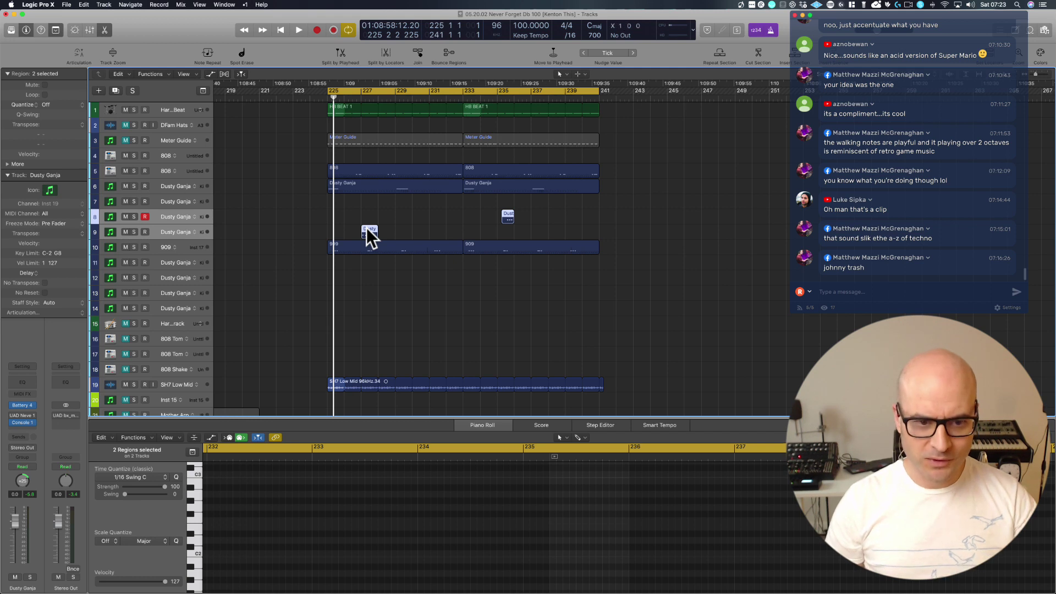
key(space)
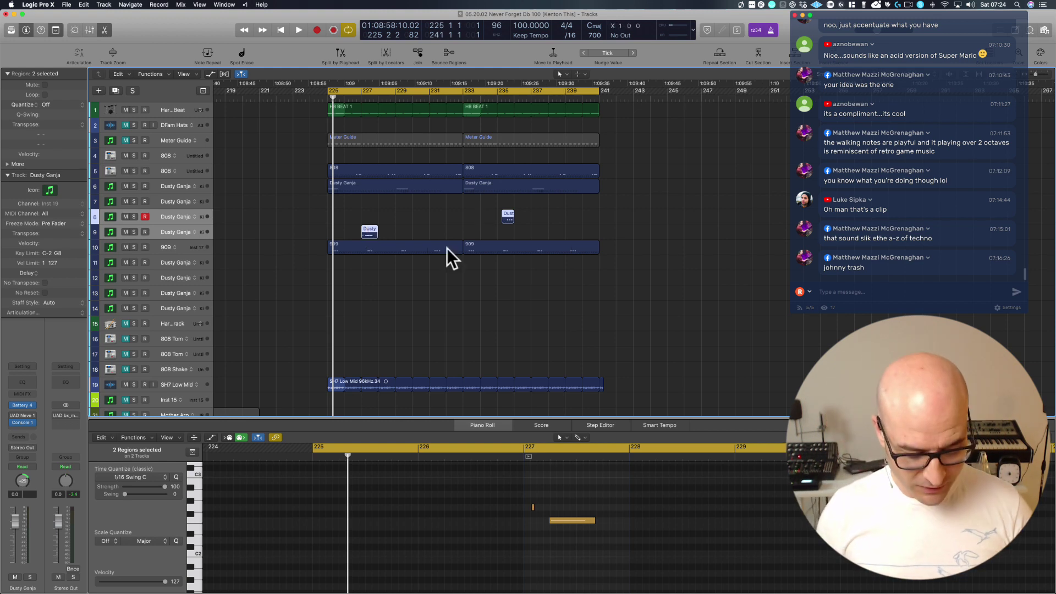
key(super+z)
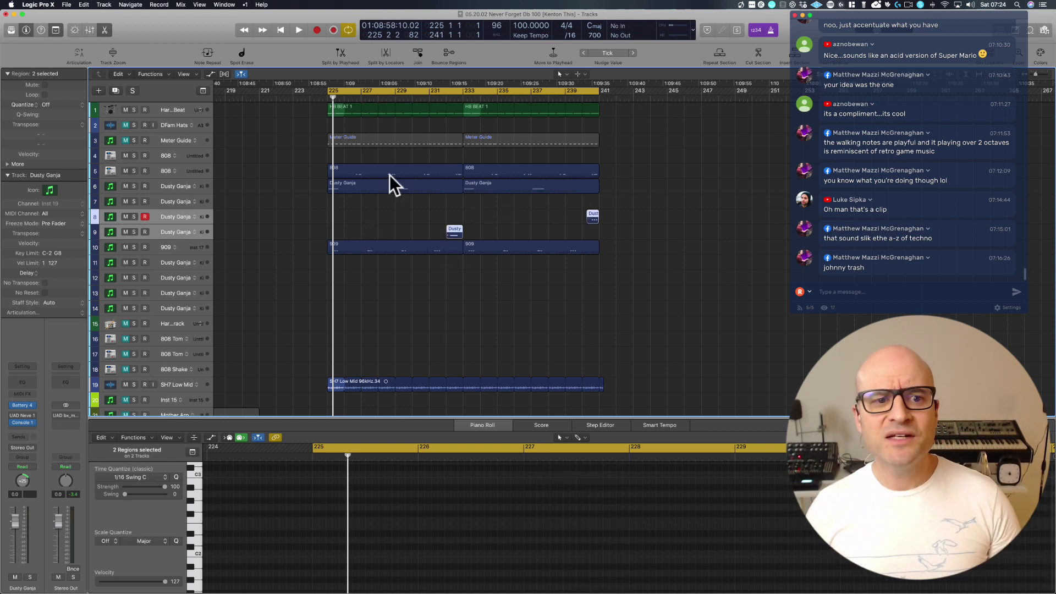
Select both Meter Guide regions between bars 225 and 241 and show the whole arrangement.
drag(291, 149, 618, 147)
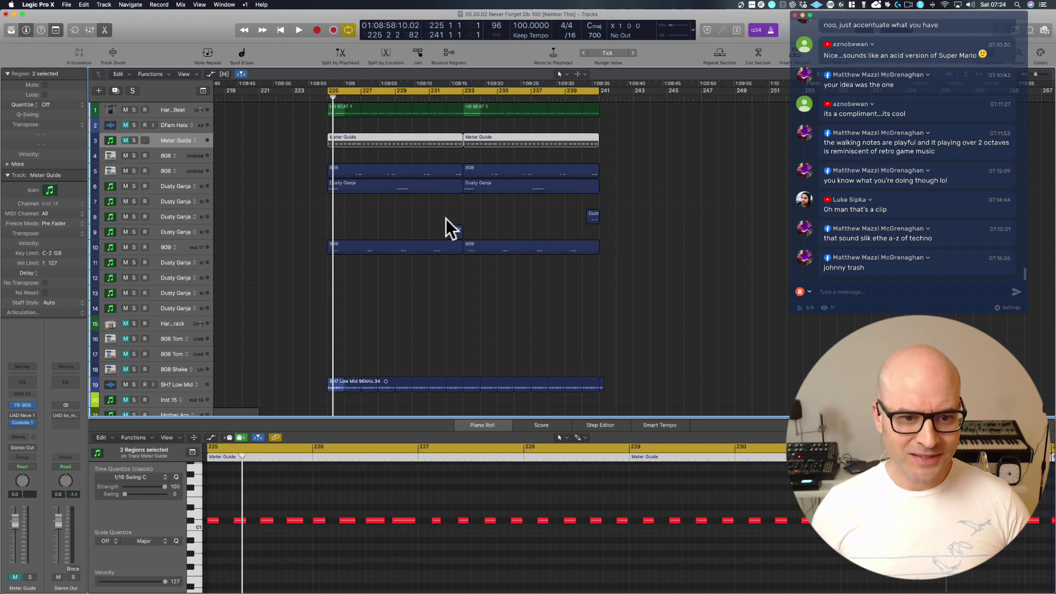
scroll(447, 219, left, 10)
key(z)
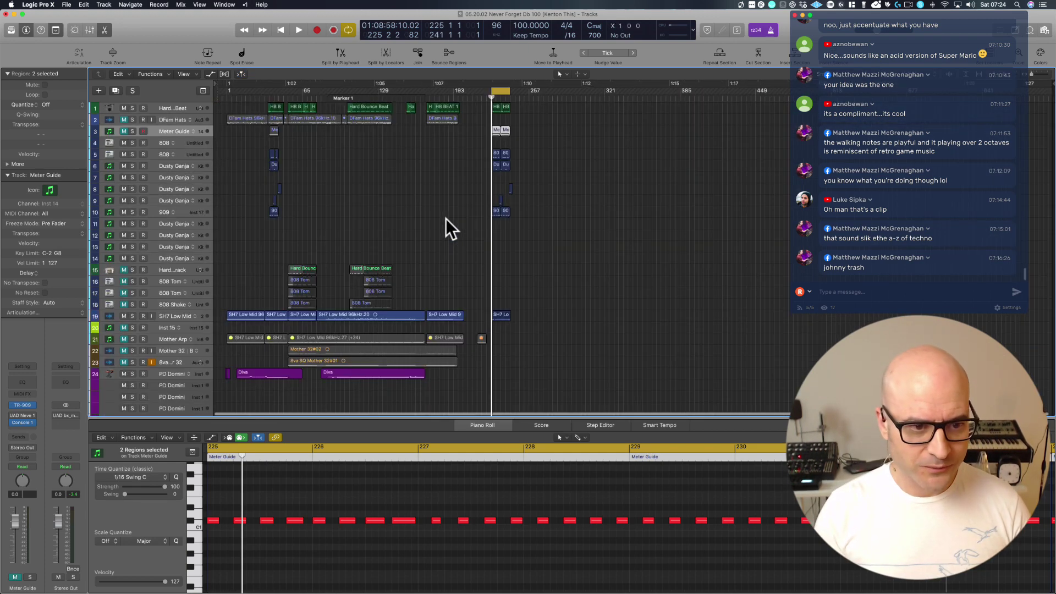
Select the Meter Guide region at bar 37 and set the cycle range from bar 33 to bar 54.
drag(254, 379, 351, 59)
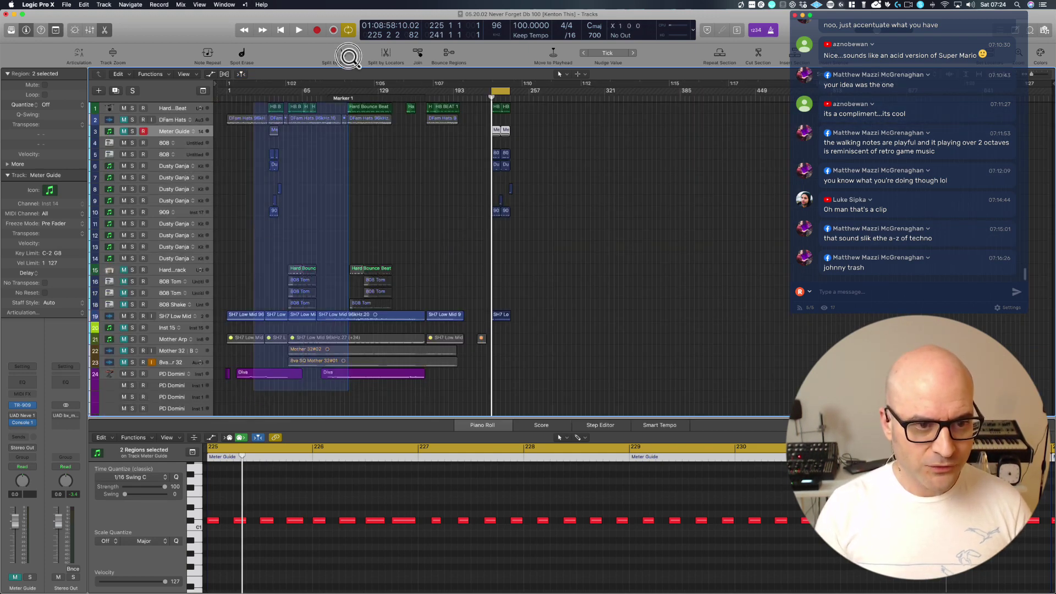
click(367, 130)
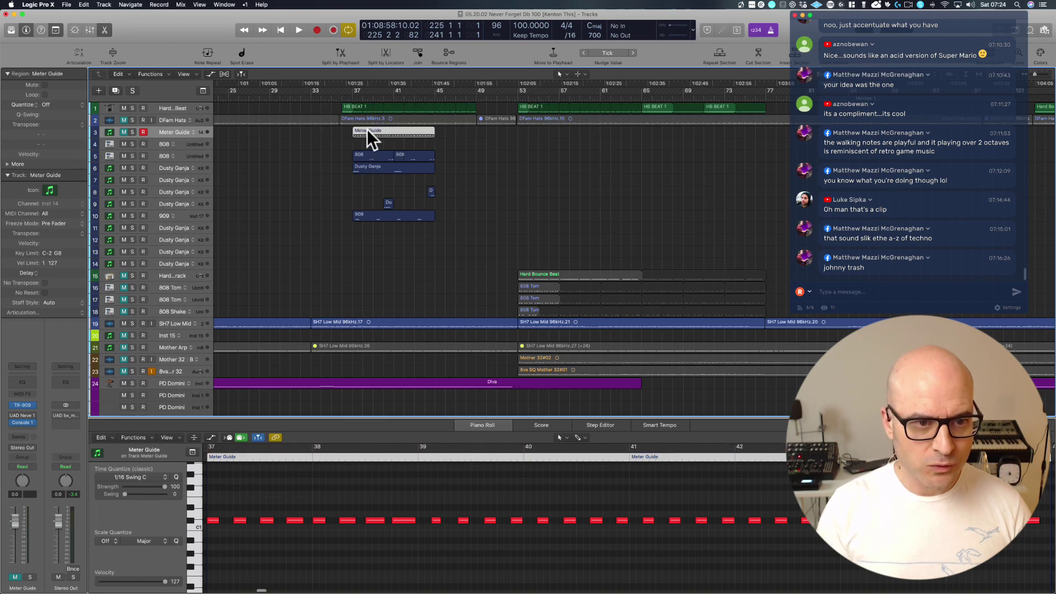
drag(312, 89, 528, 94)
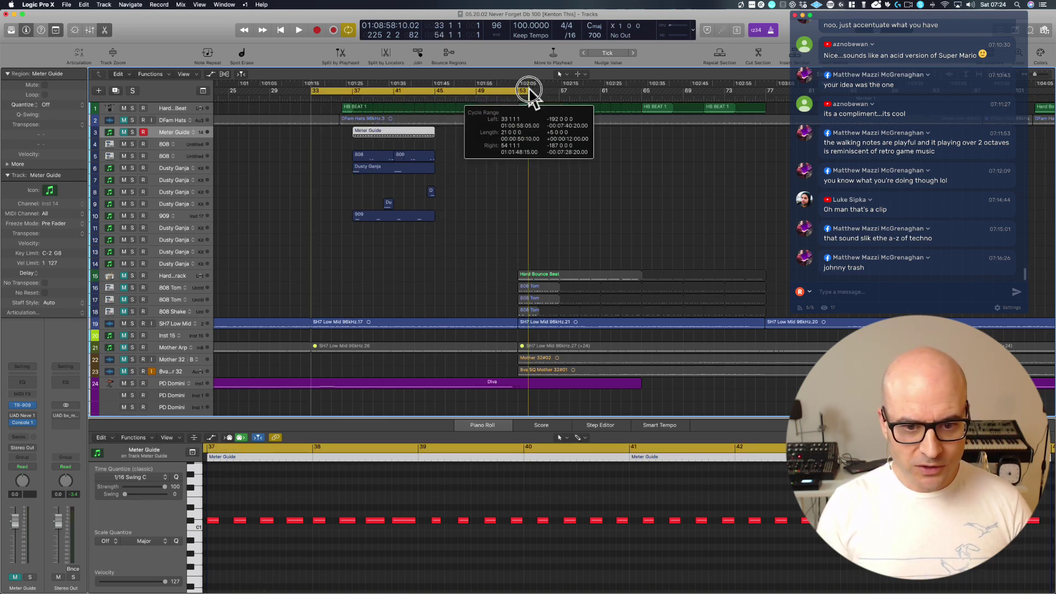
key(z)
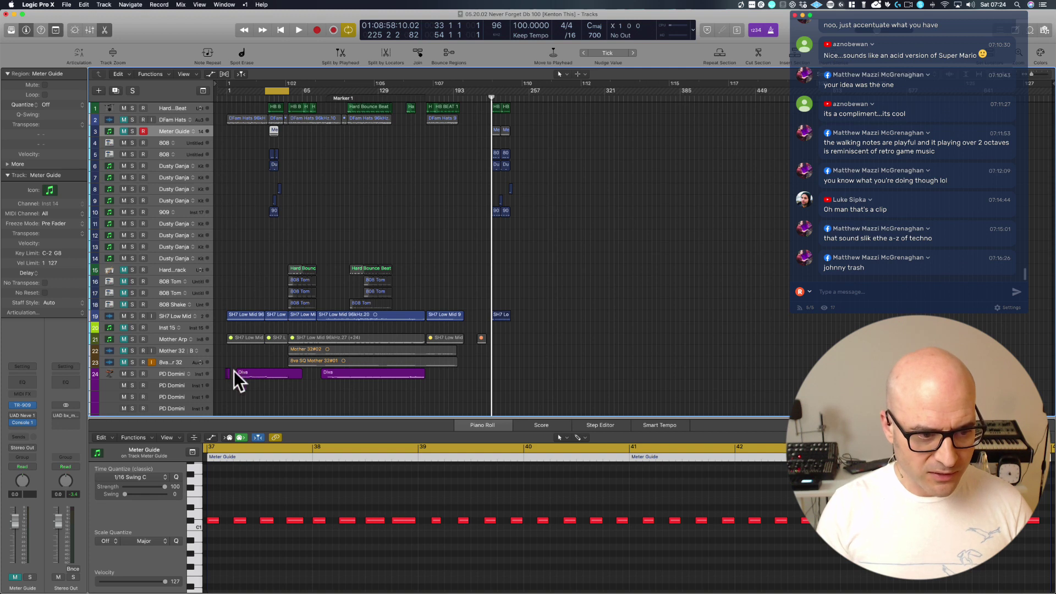
drag(232, 400, 396, 102)
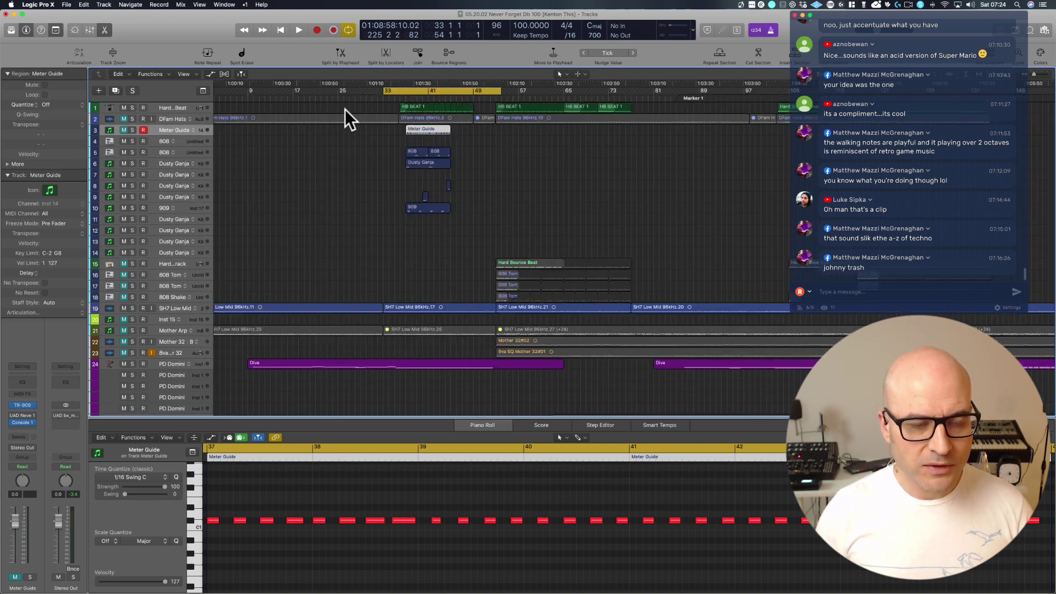
Unmute the Meter Guide and DFam Hats tracks and audition the arrangement briefly from bar 33.
click(123, 131)
click(123, 118)
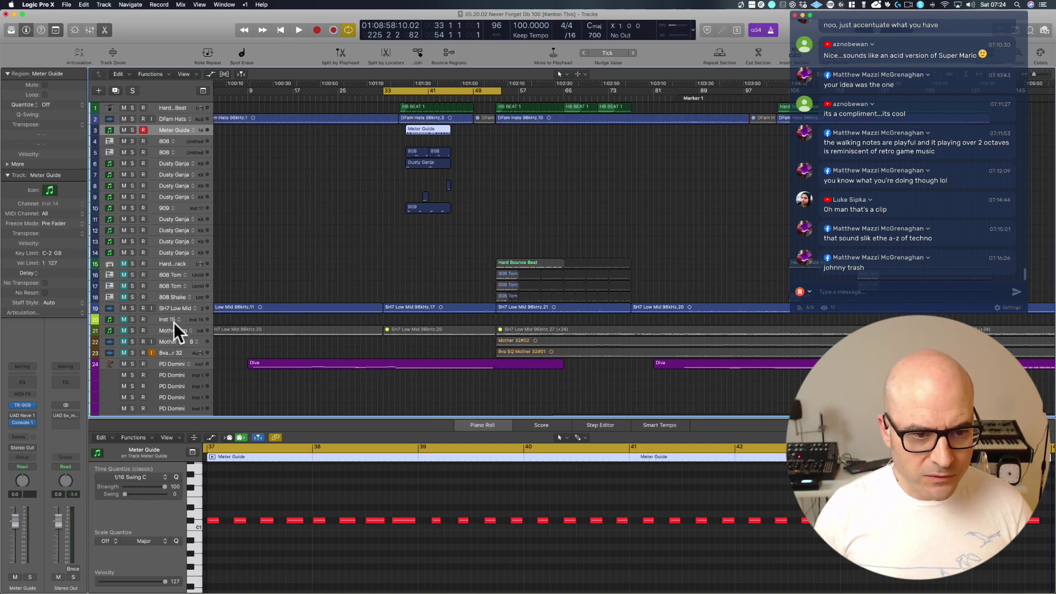
key(space)
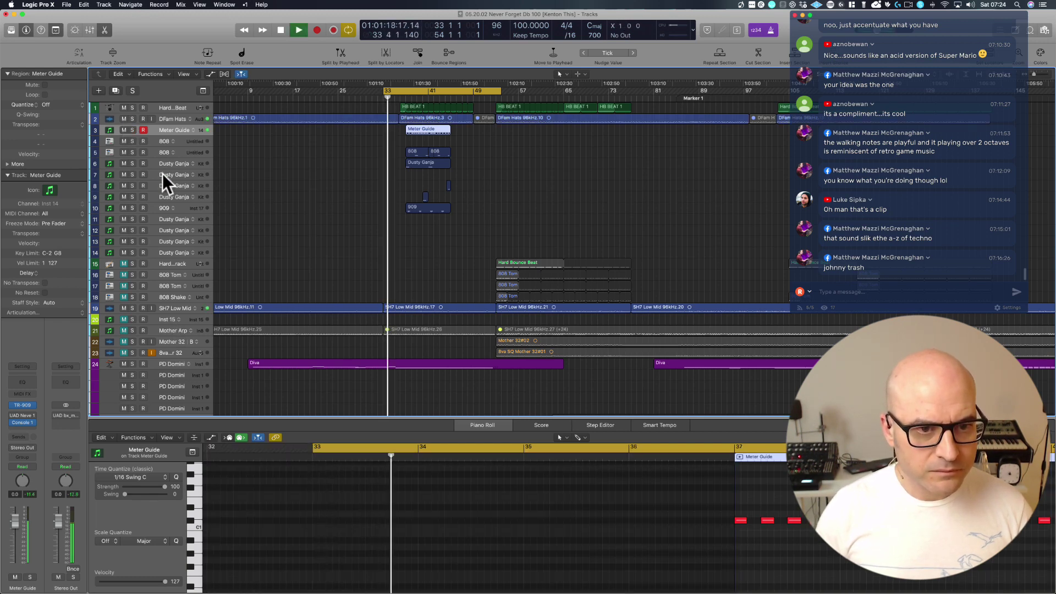
key(space)
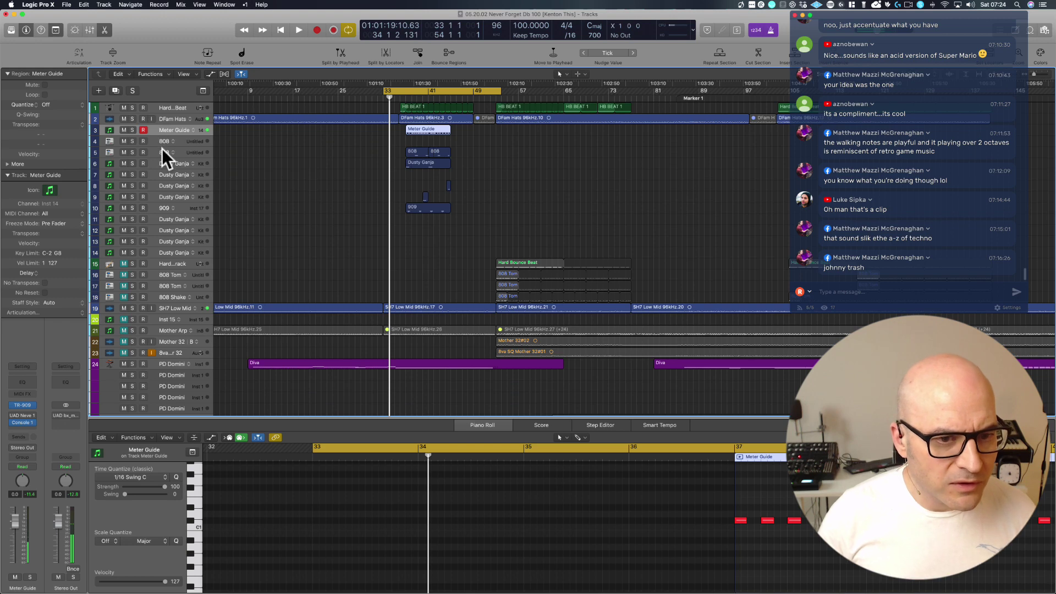
Delete the four empty Dusty Ganja tracks below the 909 track and the empty Dusty Ganja track 7.
click(160, 206)
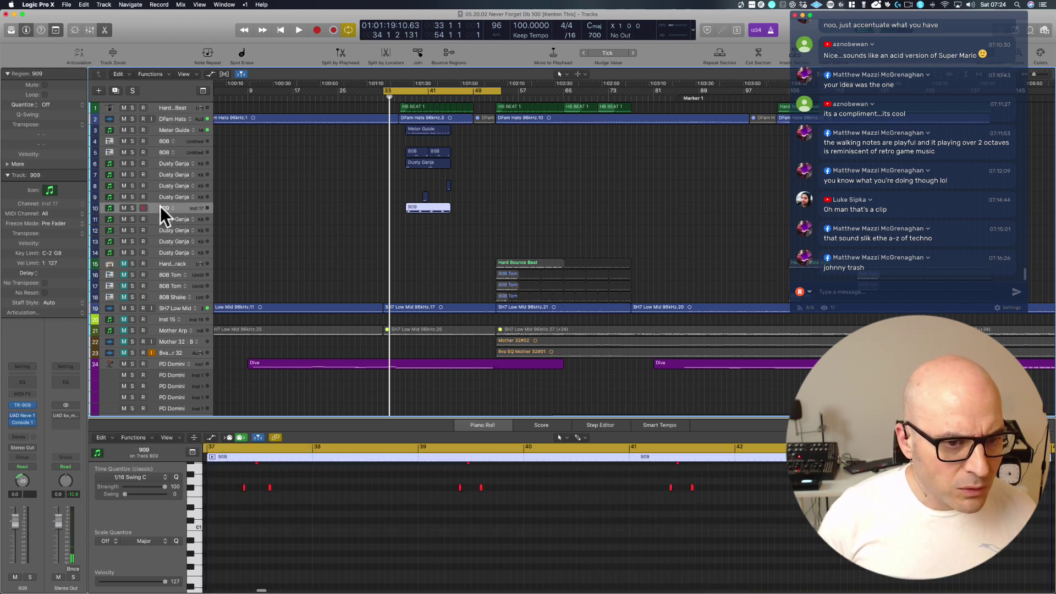
click(159, 220)
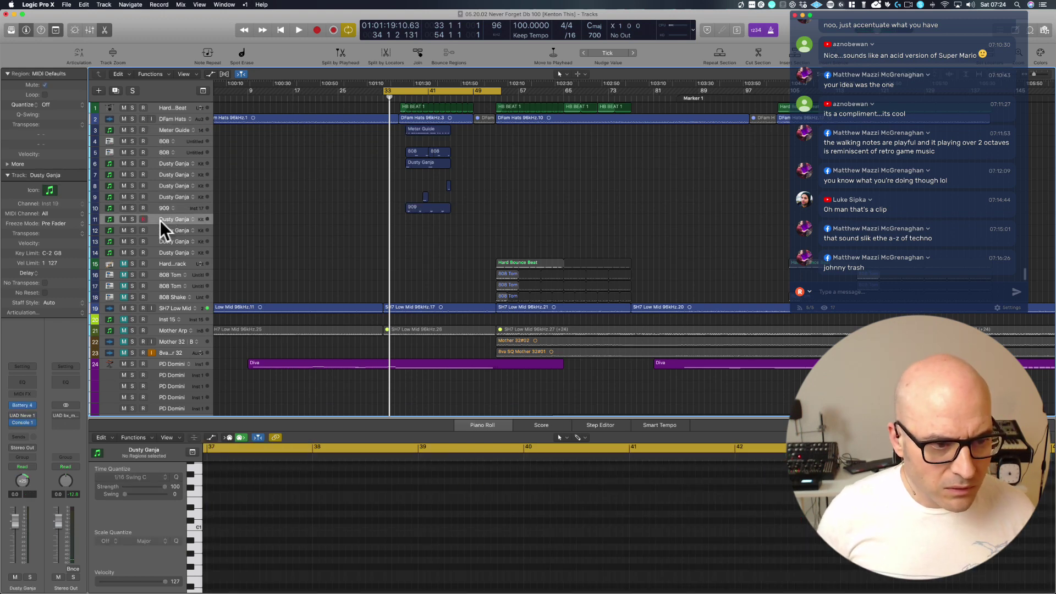
shift+click(163, 252)
key(super+BackSpace)
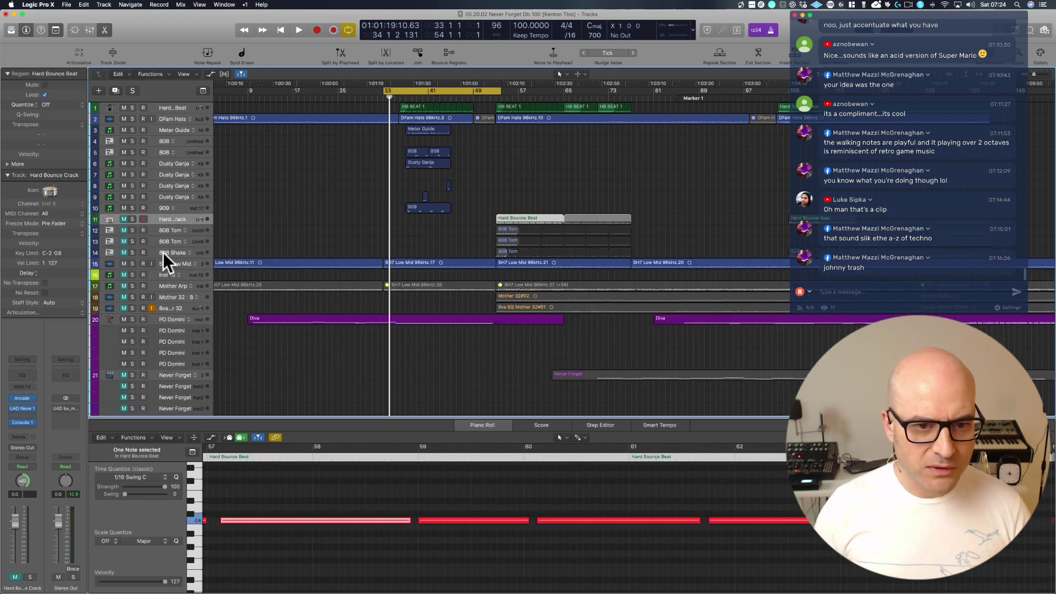
click(179, 192)
click(176, 173)
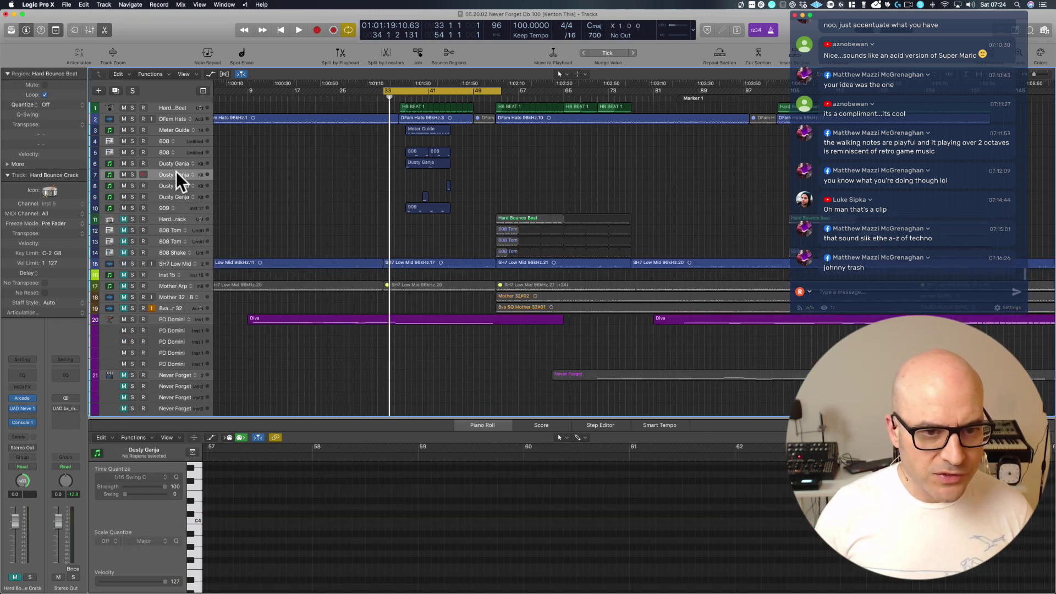
key(super+BackSpace)
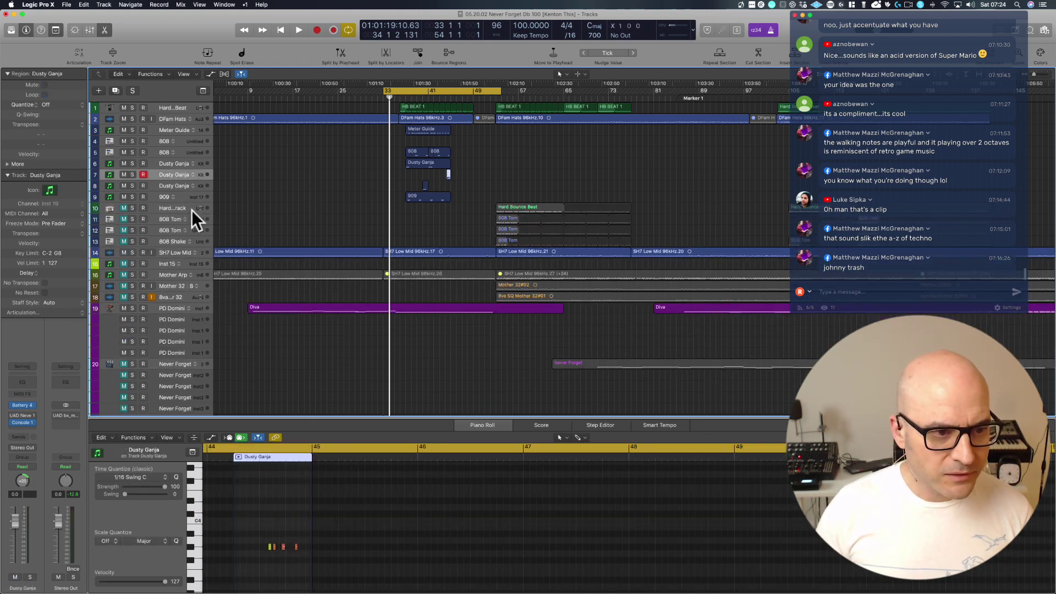
Examine the TR-909 instrument on the 909 track for a loaded pattern and close it.
click(168, 194)
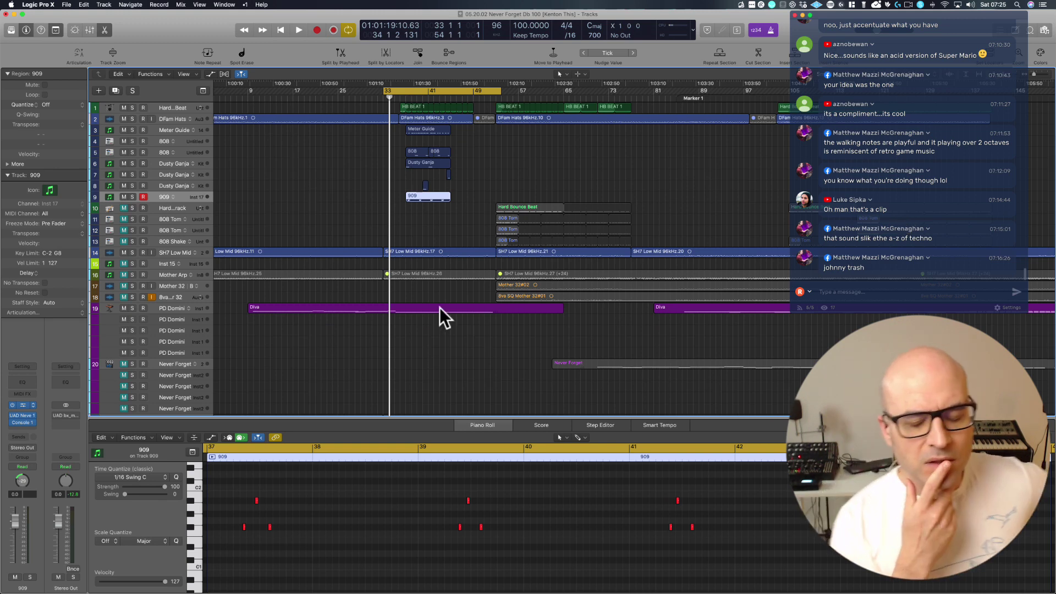
key(v)
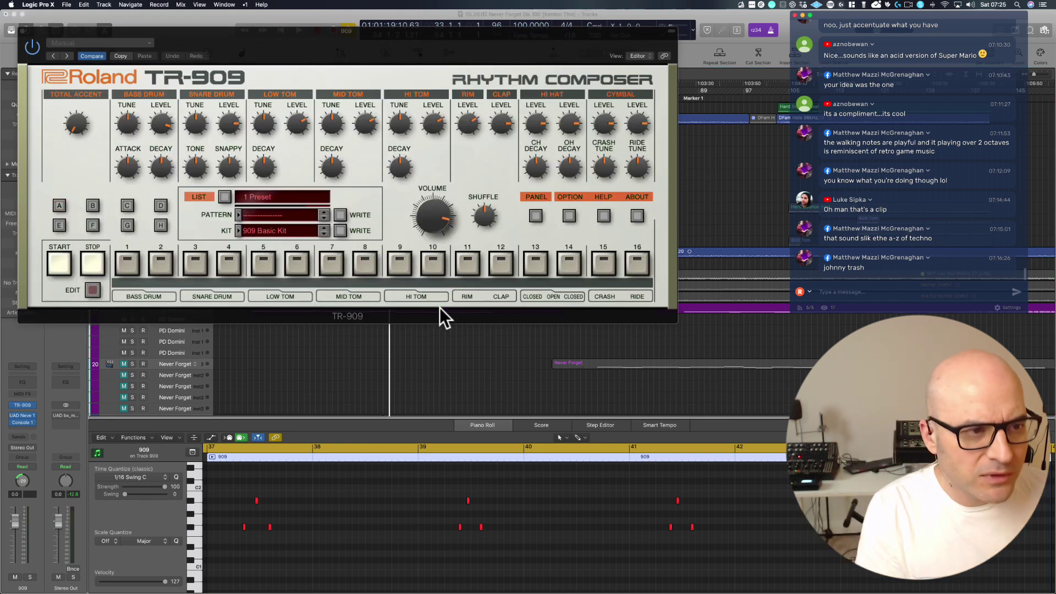
click(22, 31)
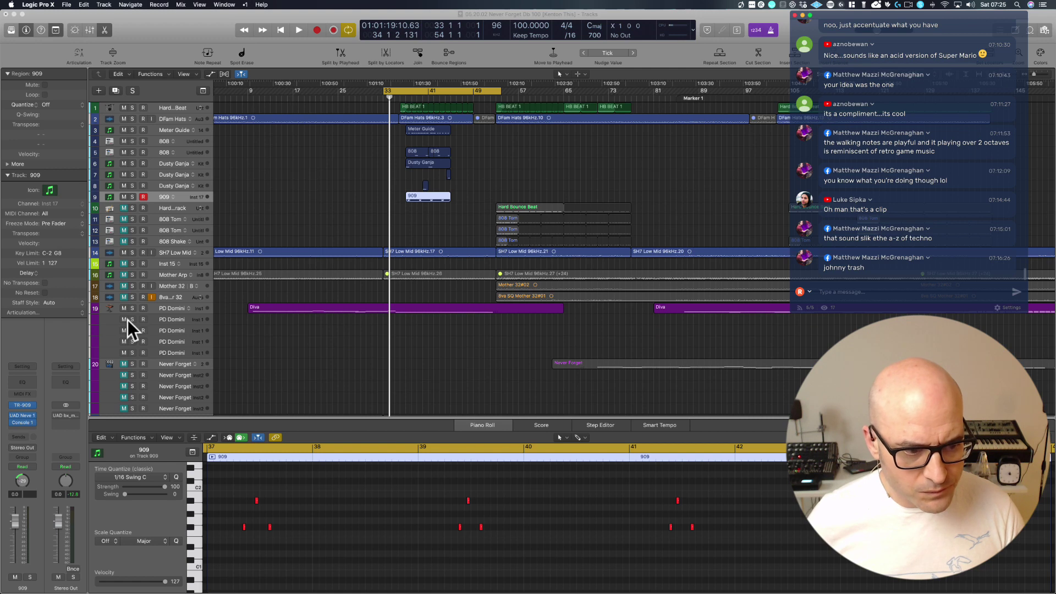
click(272, 372)
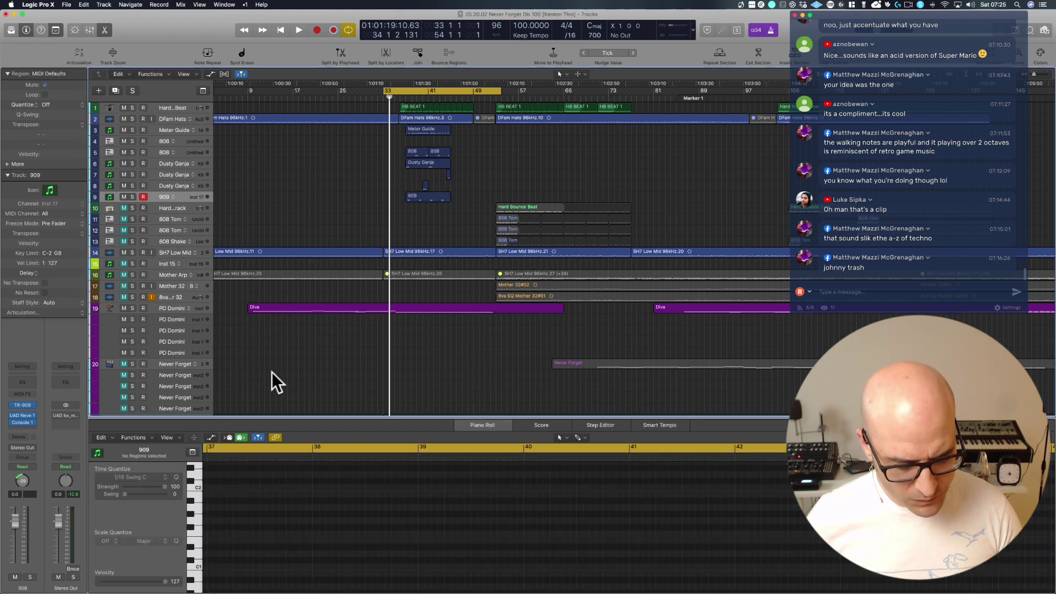
Replace Preset 001 with an empty pattern in the Meter Guide track's TR-909 instrument.
key(x)
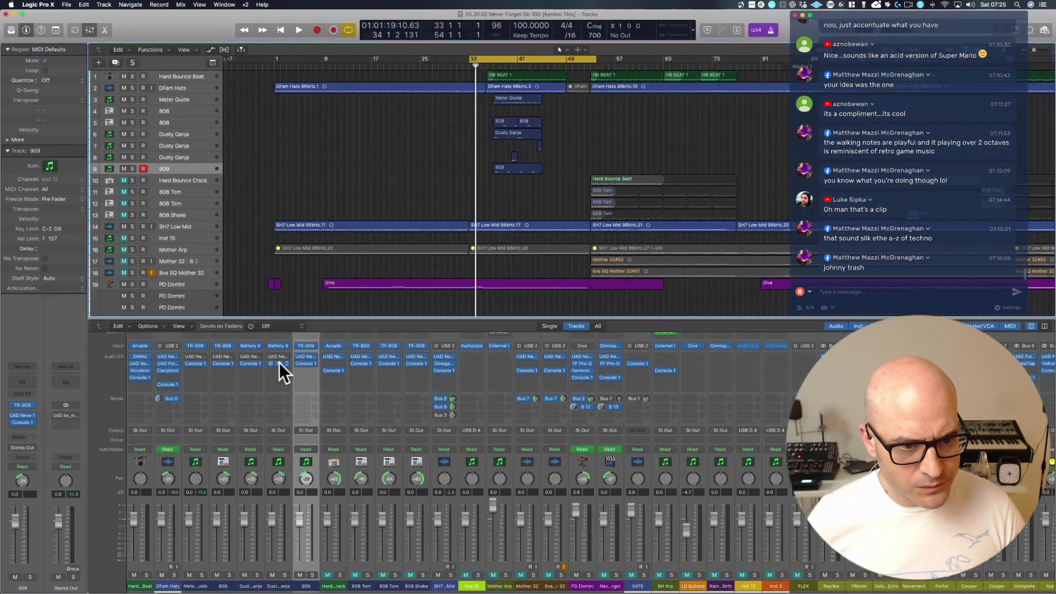
key(z)
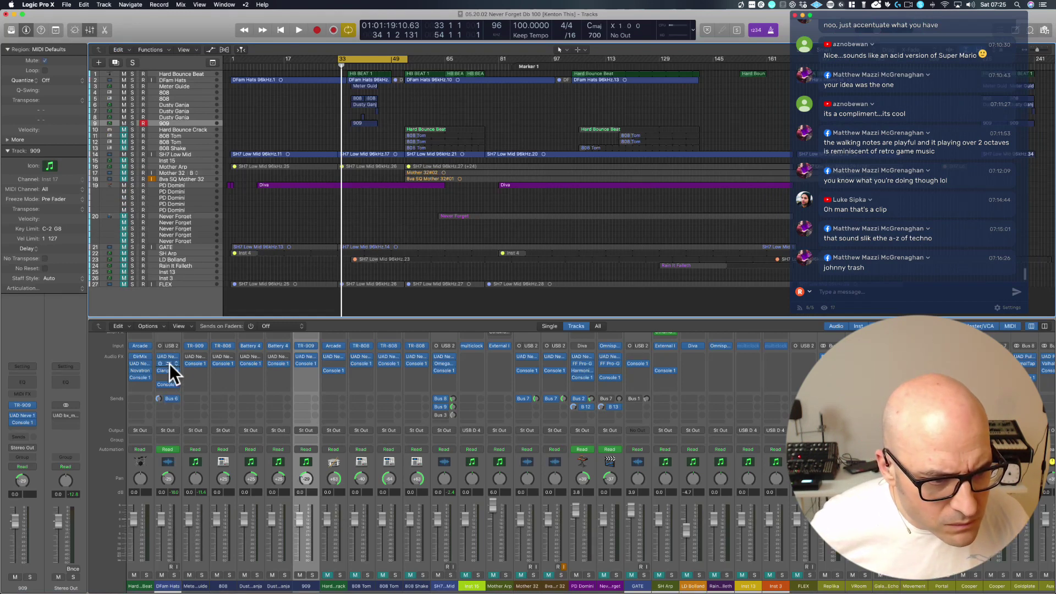
click(194, 345)
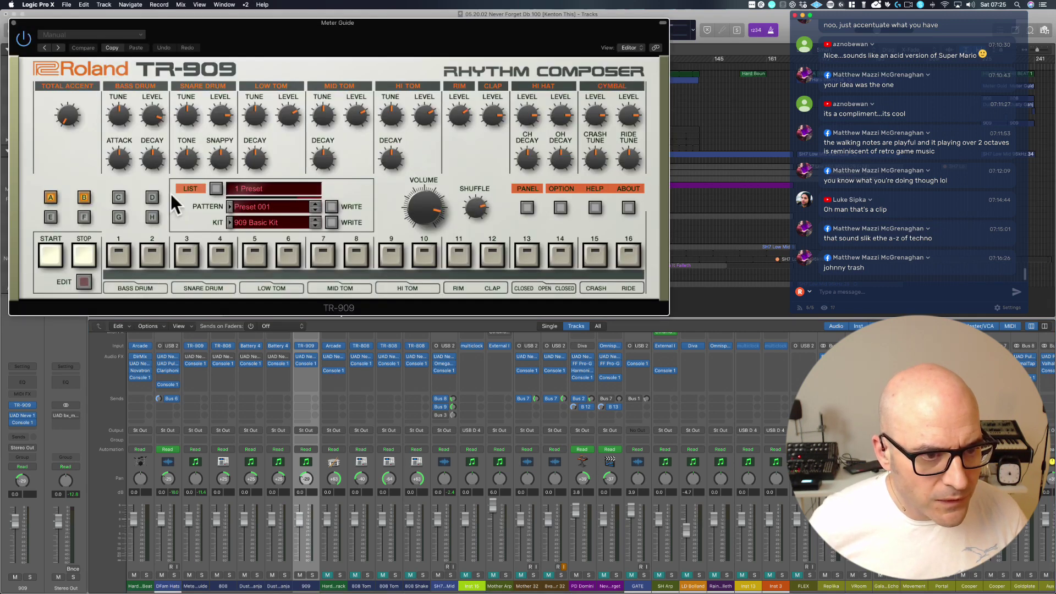
click(259, 206)
mouse_move(262, 247)
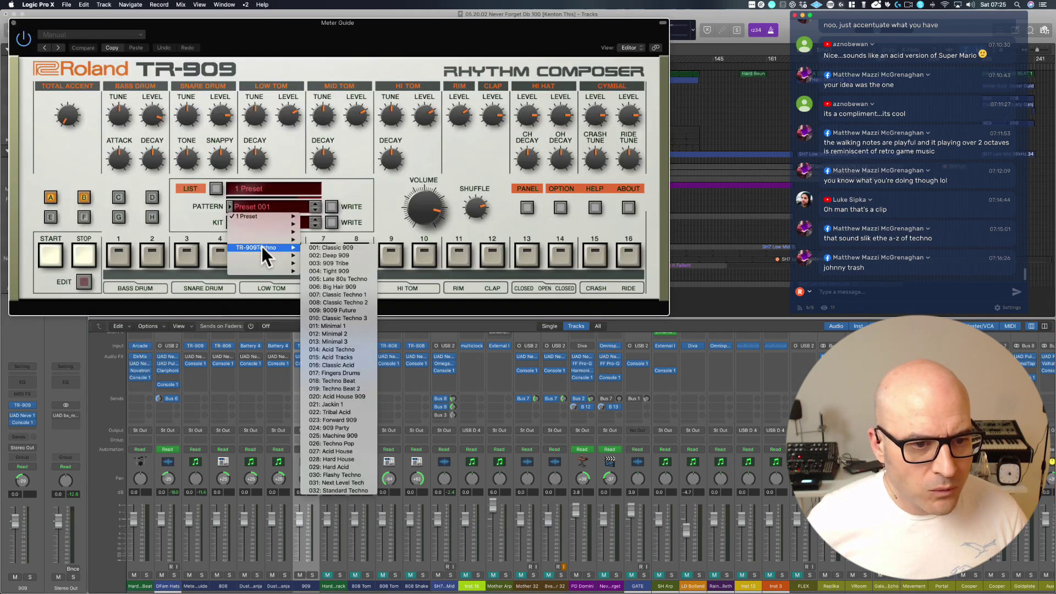
click(266, 217)
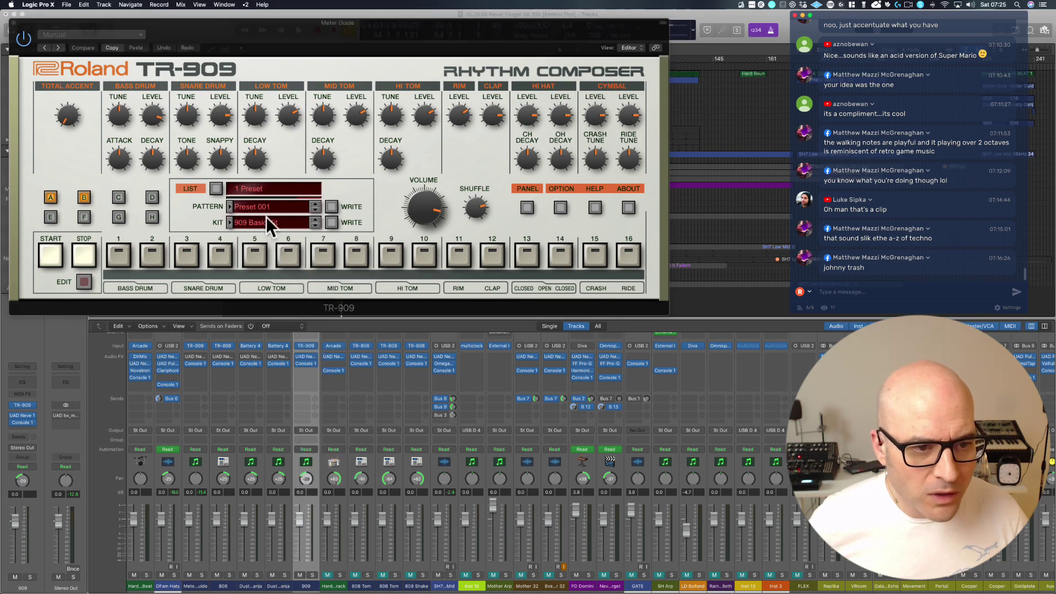
click(266, 207)
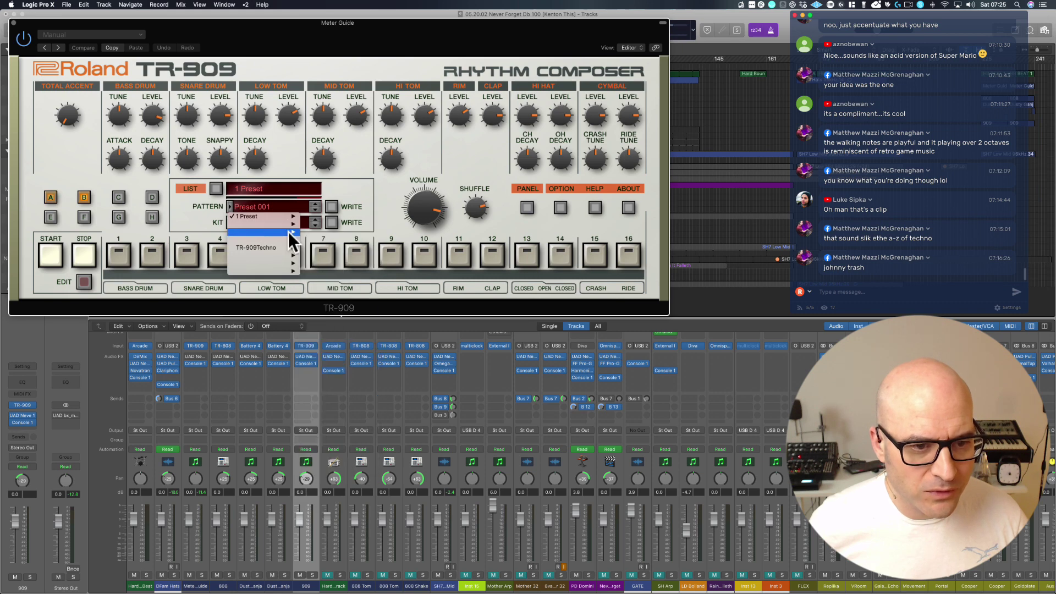
mouse_move(289, 232)
click(343, 233)
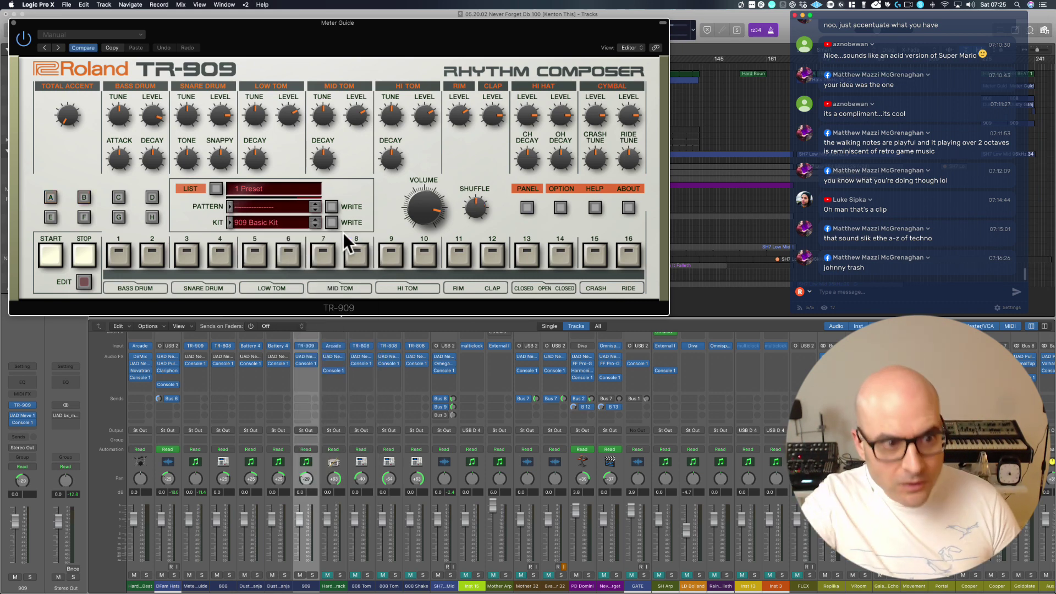
click(14, 23)
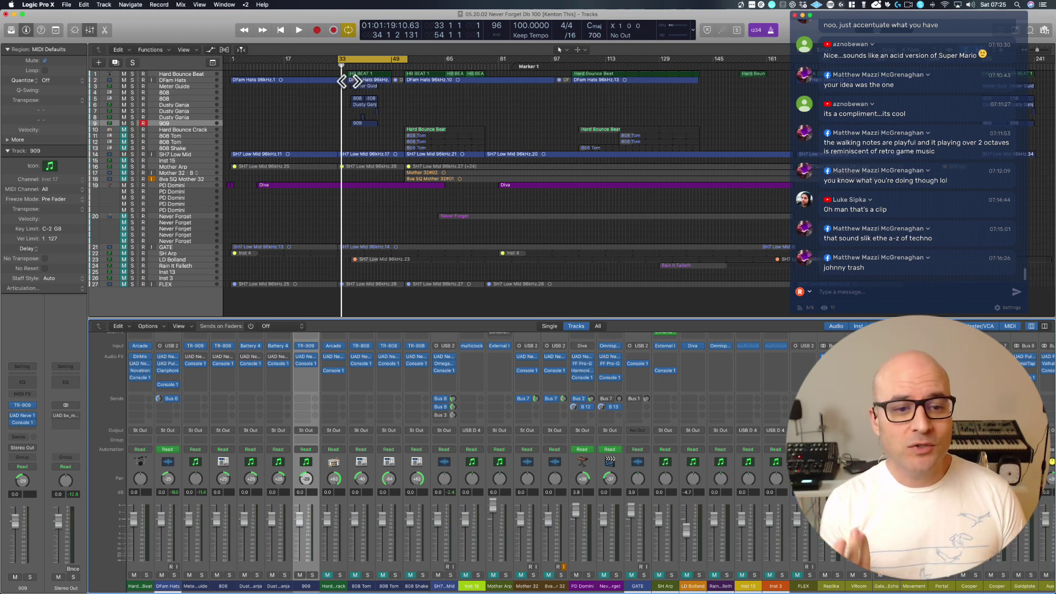
Set the cycle range from bar 37 to bar 45 around the percussion regions and audition it.
drag(345, 79, 391, 152)
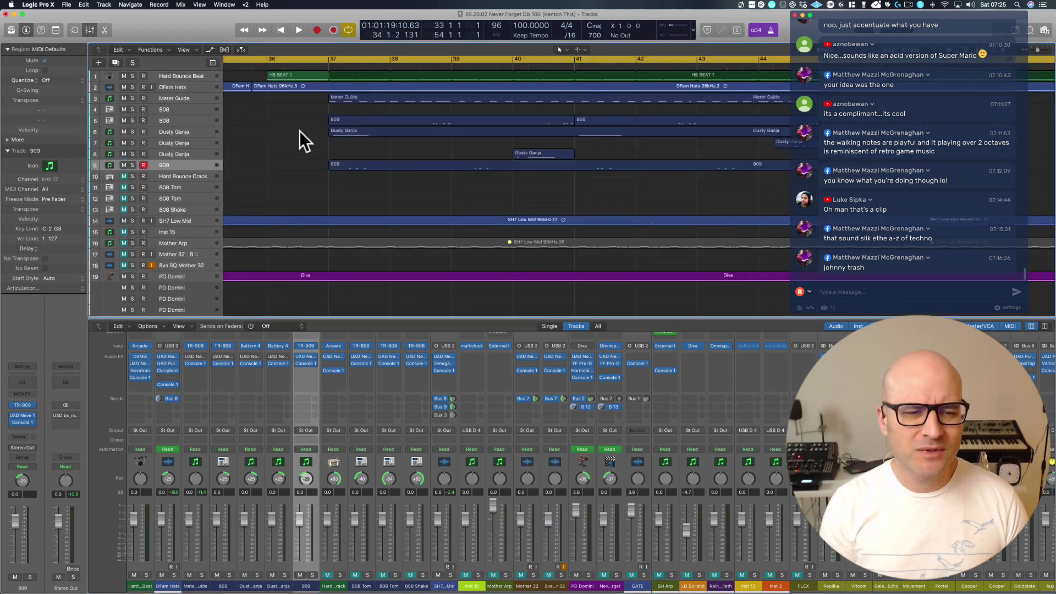
ctrl+alt+click(299, 135)
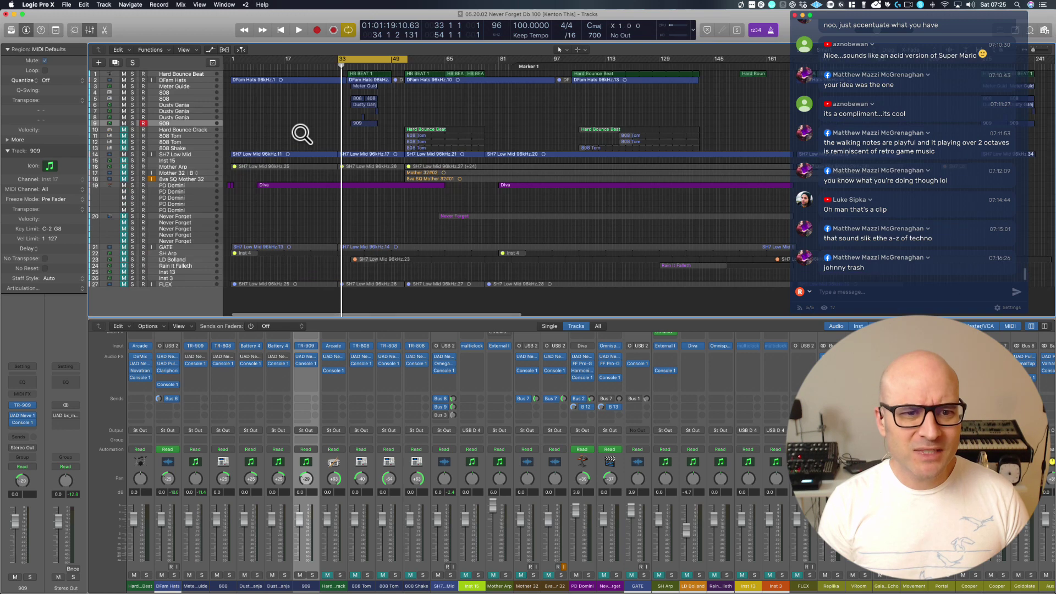
drag(330, 136, 628, 63)
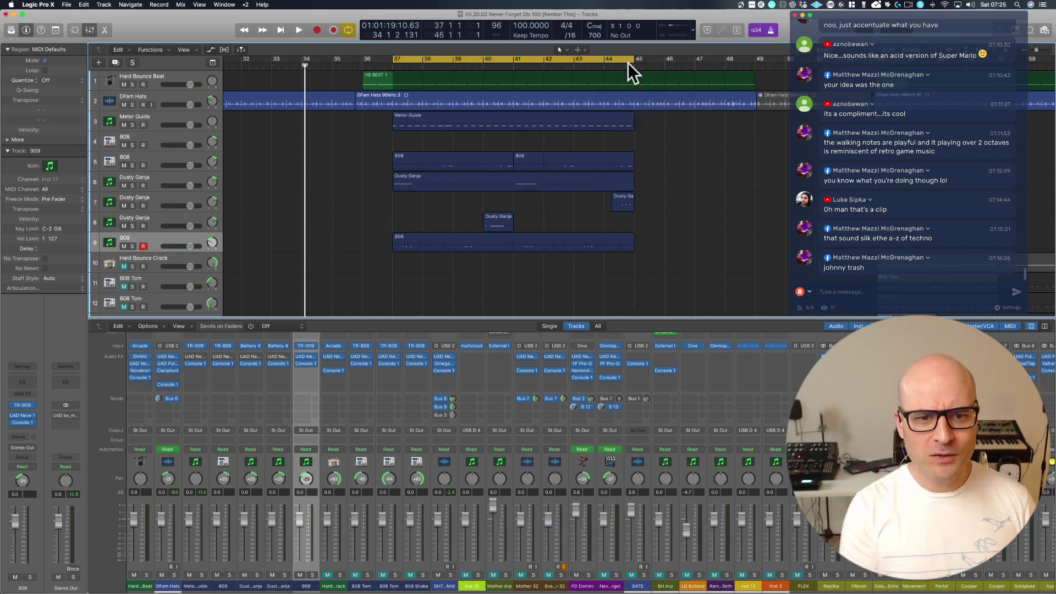
ctrl+alt+click(264, 214)
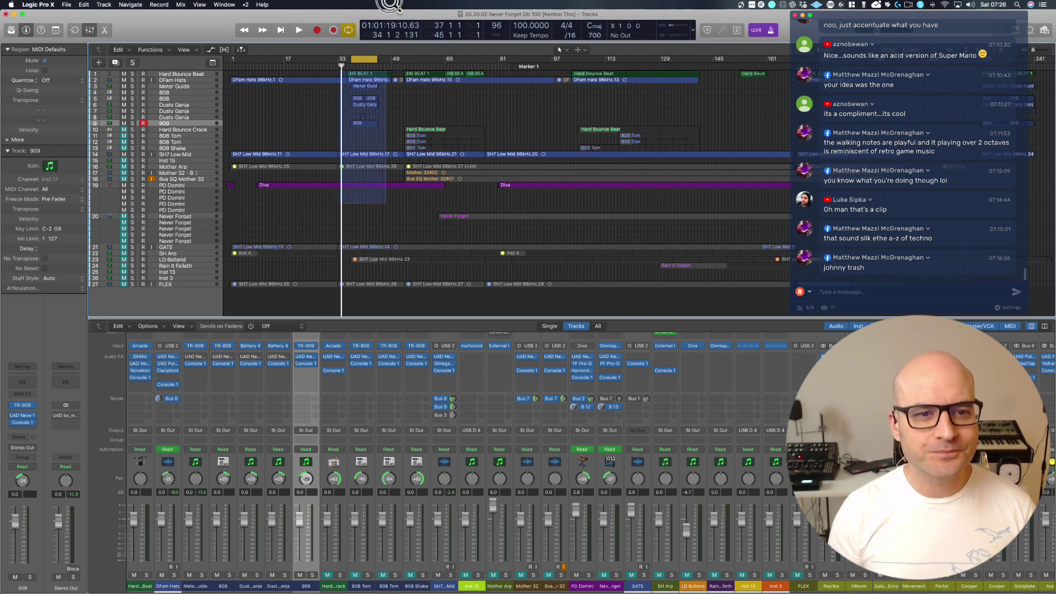
ctrl+alt+click(358, 193)
key(space)
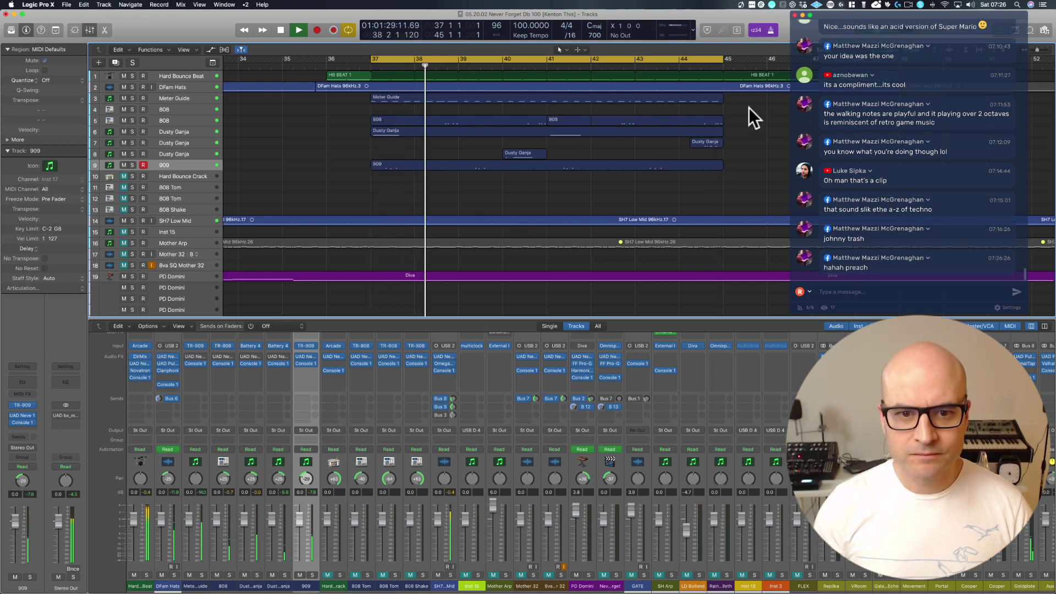
key(space)
Copy the short Dusty Ganja region on track 7 to bar 38, audition it, and remove the original near bar 44.
click(702, 141)
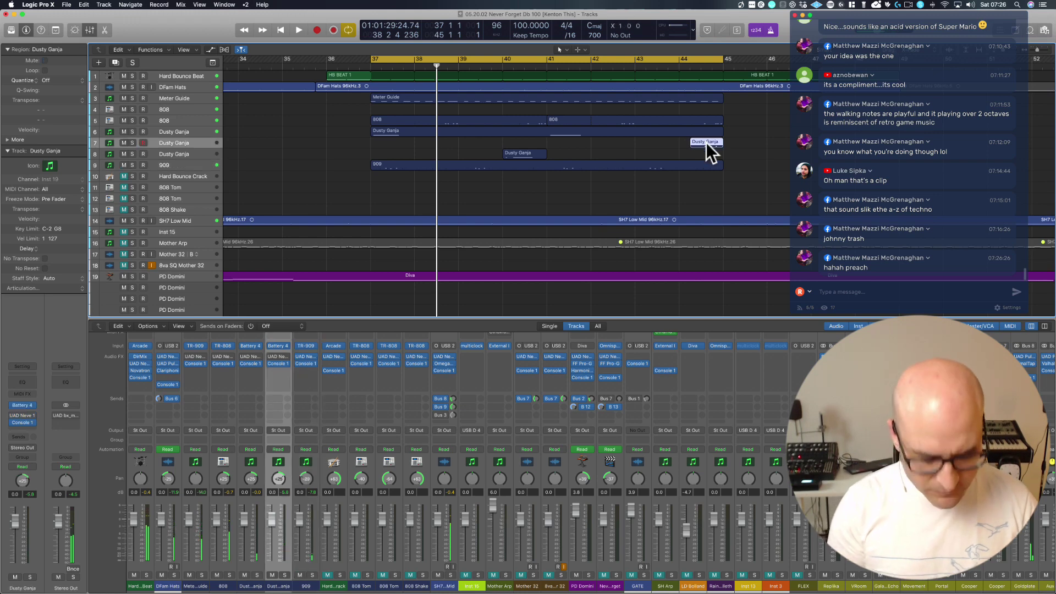
drag(705, 142, 437, 144)
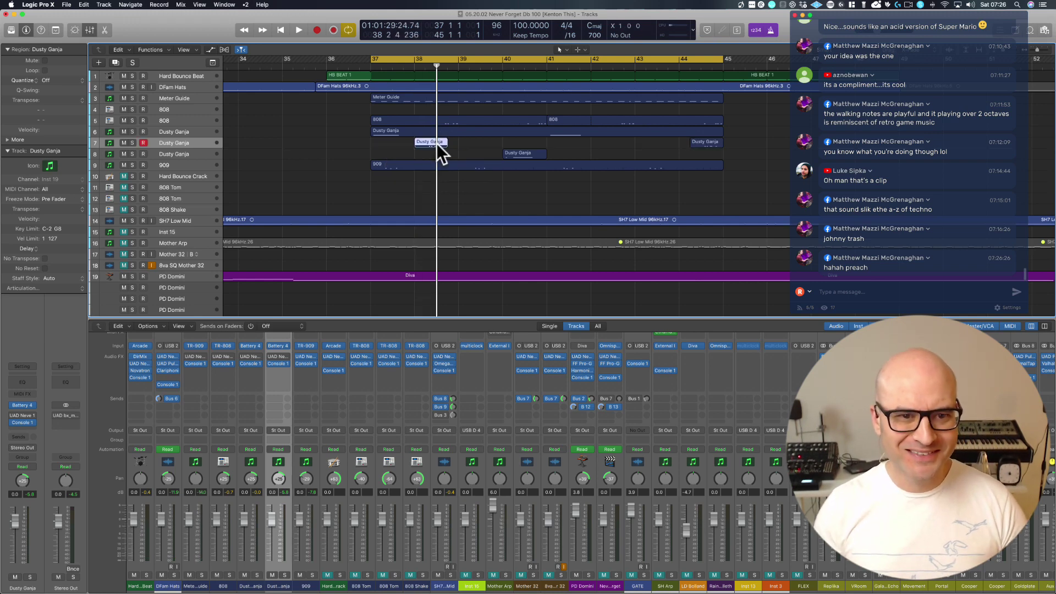
key(space)
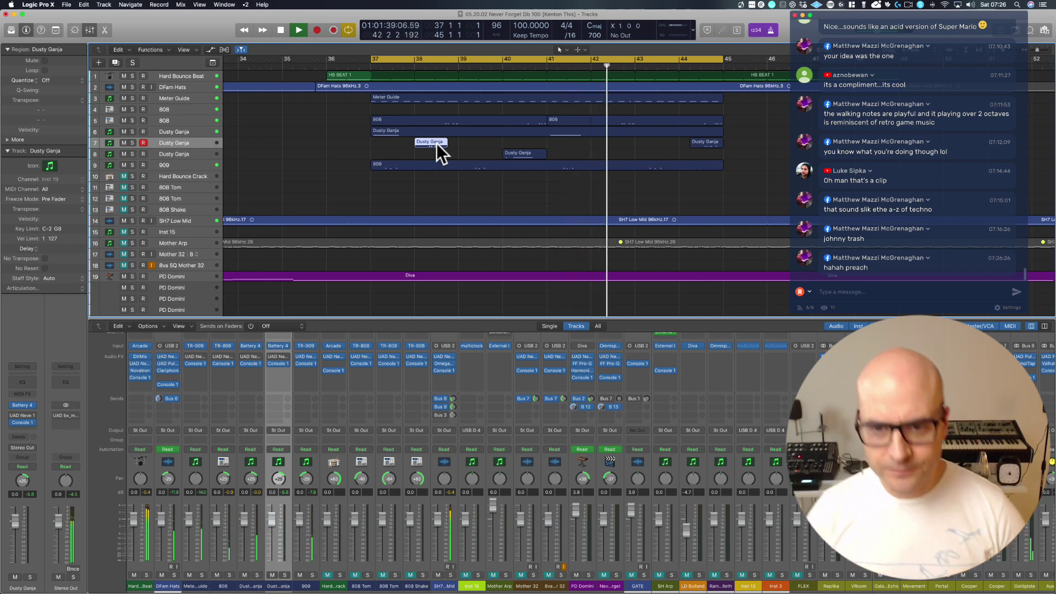
key(space)
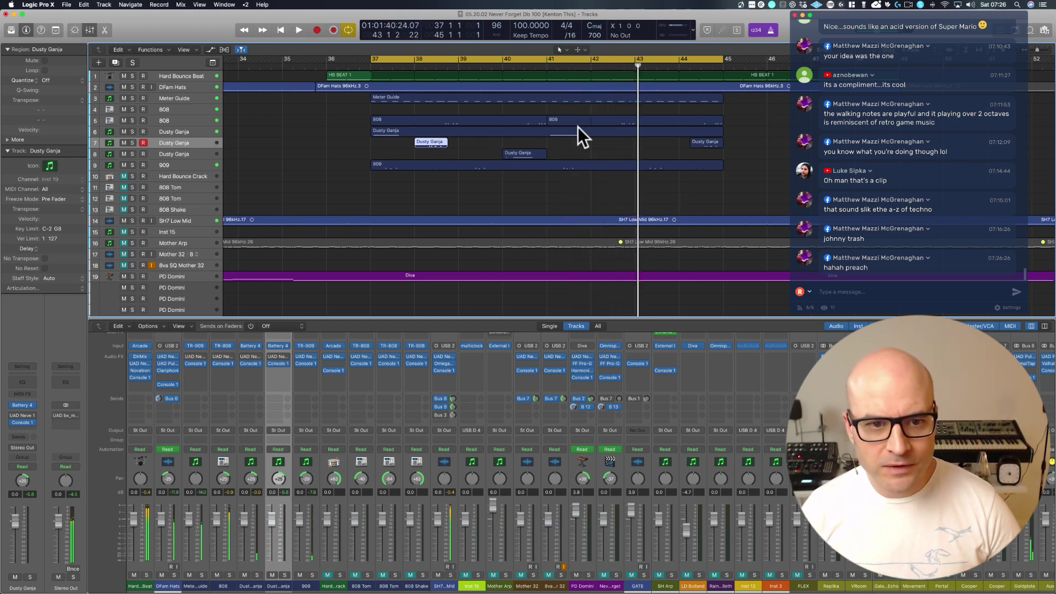
click(705, 144)
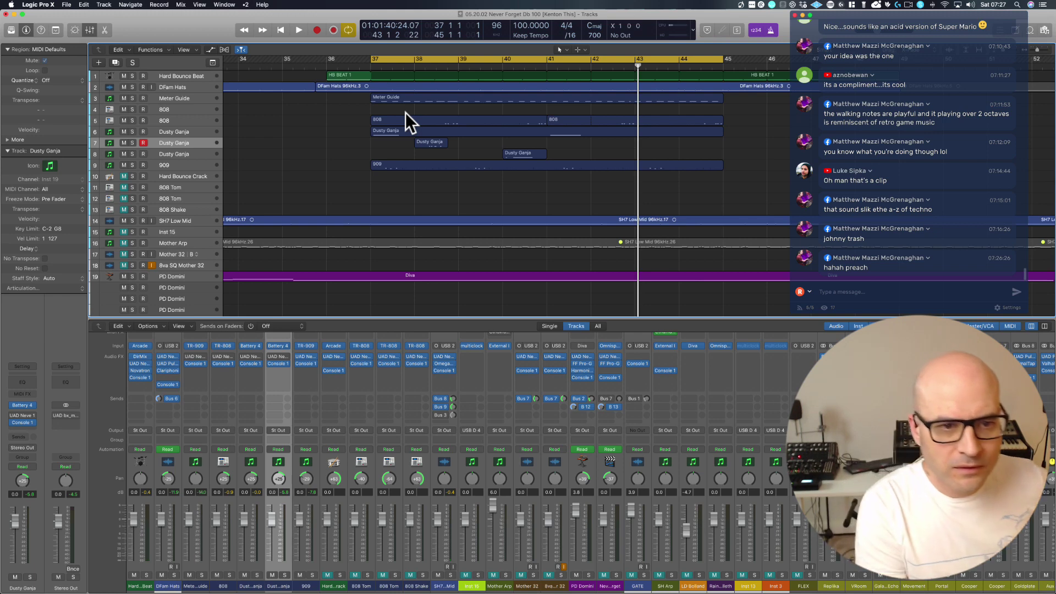
Play the bar 37 to 45 cycle, capture the Dusty Ganja performance on track 7, and unpack its takes onto separate tracks.
key(space)
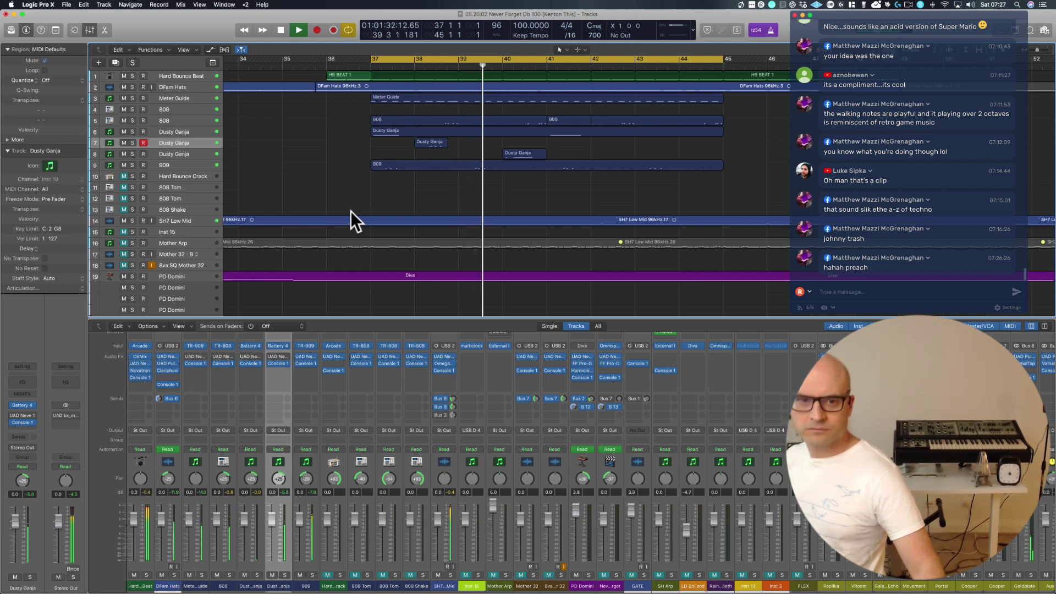
key(space)
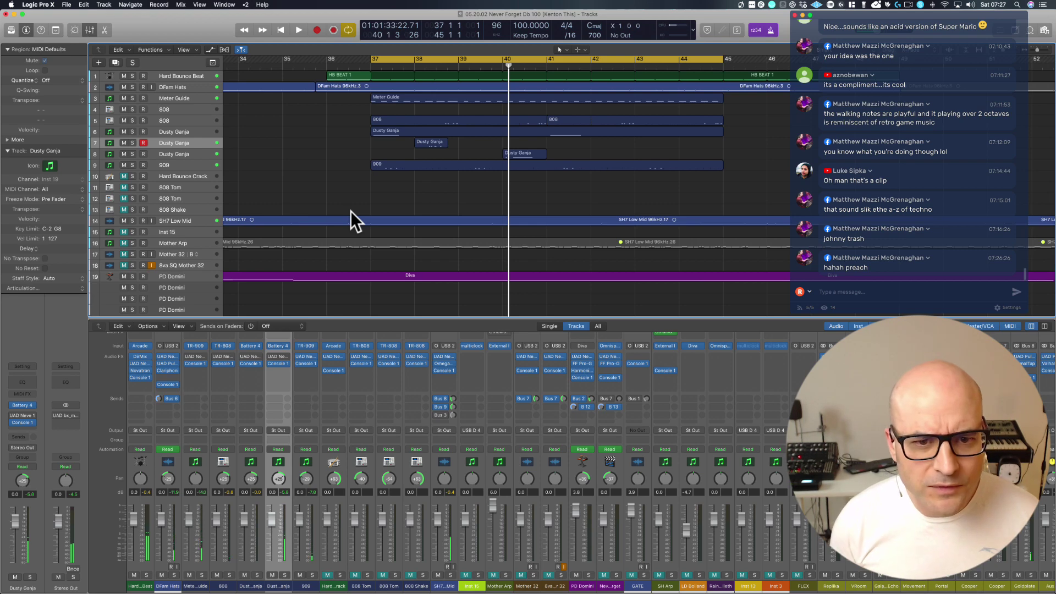
key(super+d)
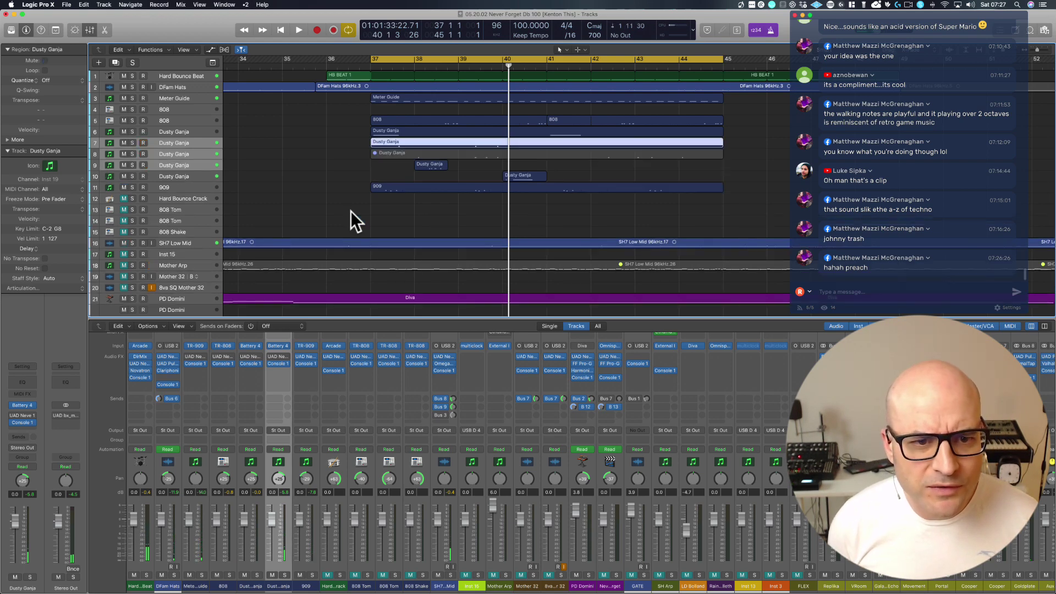
Delete the Dusty Ganja take on track 7, unmute the track 8 take, fit it to bars 37 to 41, and audition it.
click(393, 154)
drag(371, 154, 475, 157)
click(468, 144)
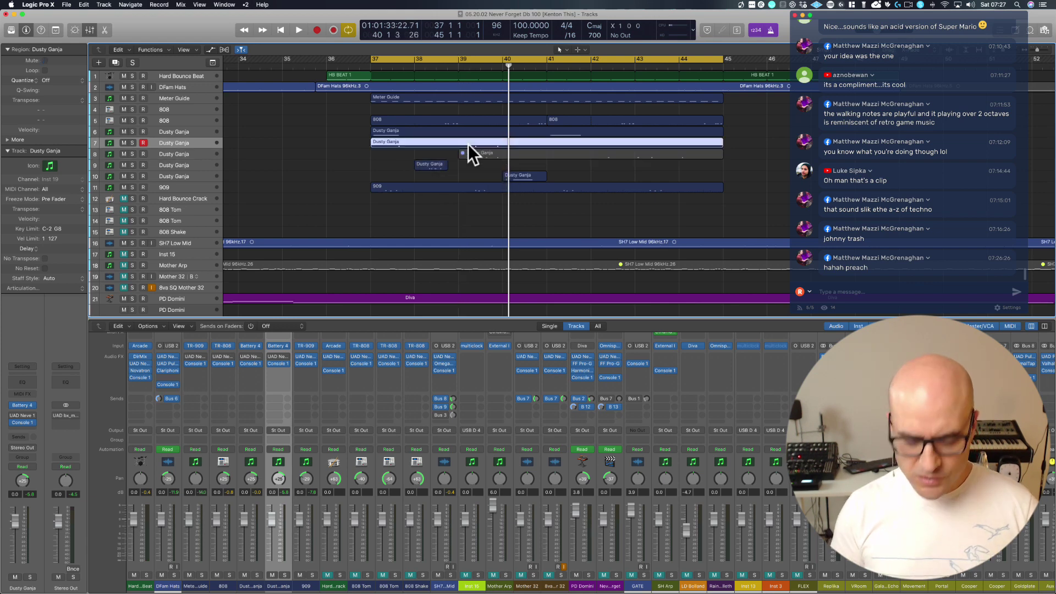
key(Delete)
drag(718, 157, 452, 150)
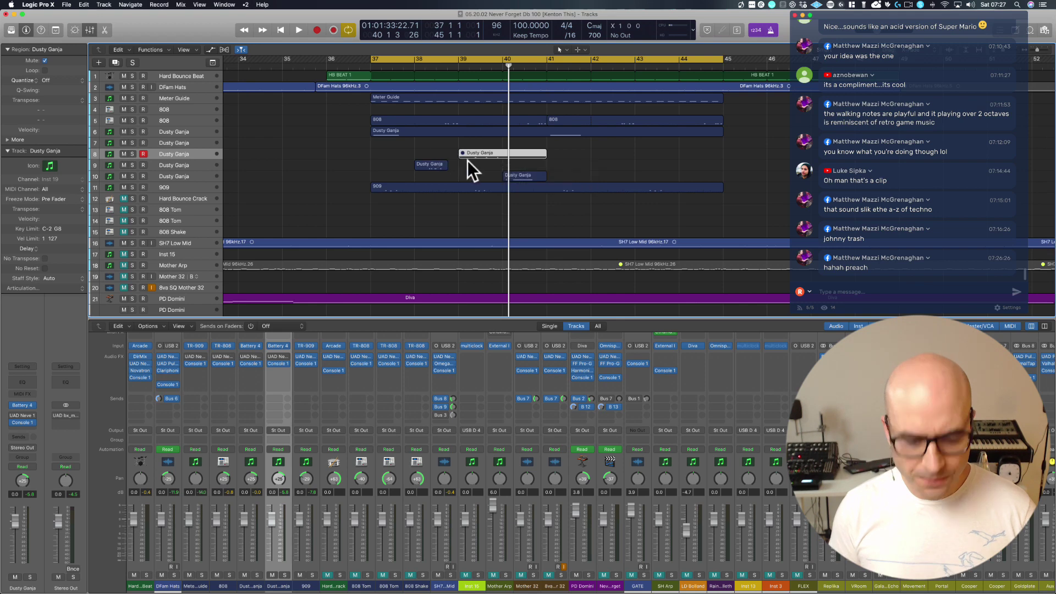
key(ctrl+m)
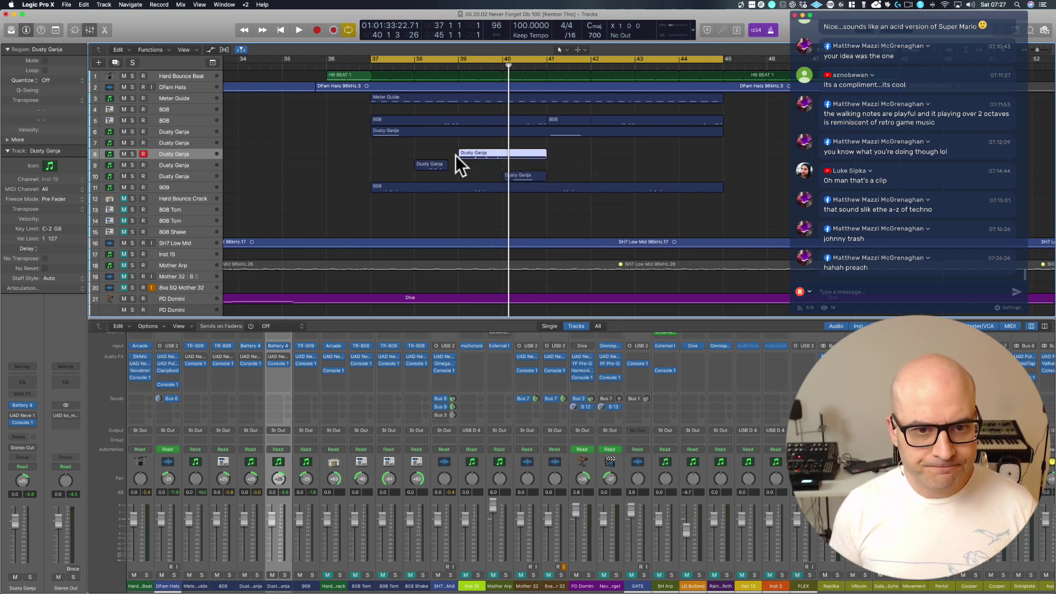
drag(460, 155, 371, 155)
key(space)
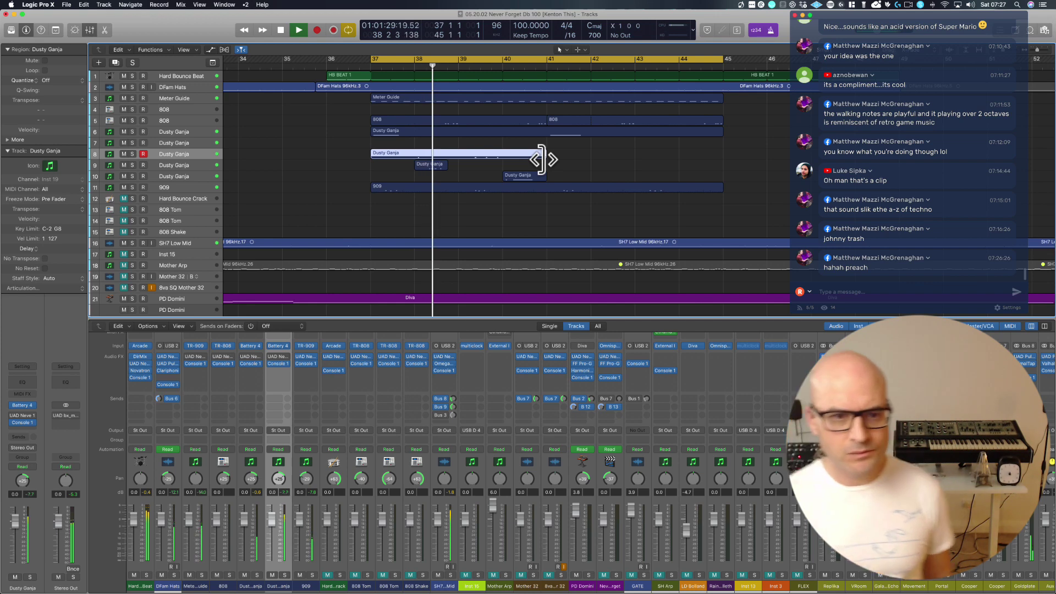
key(space)
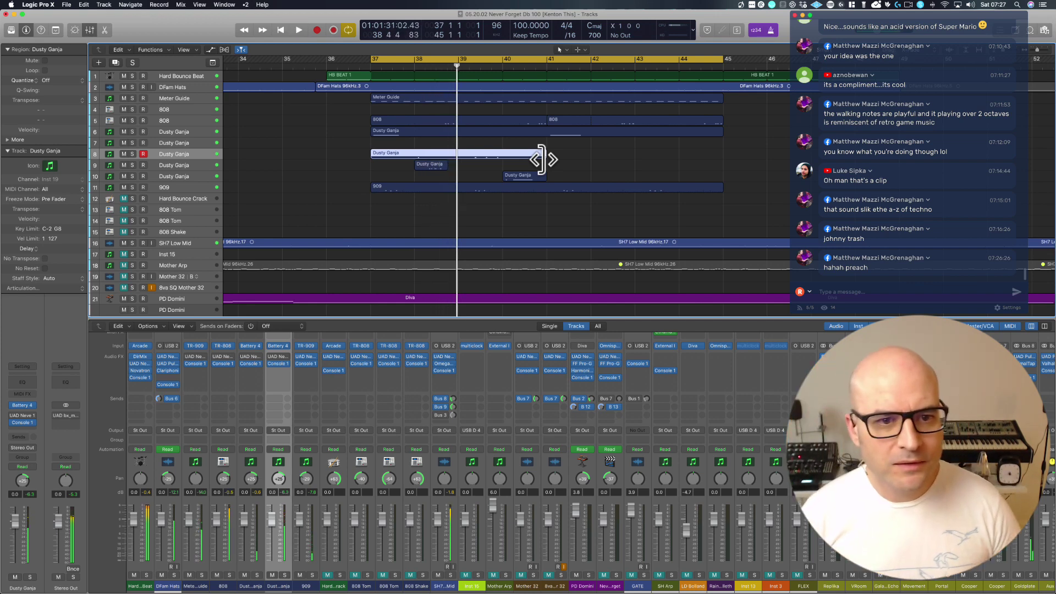
Quantize the note just after bar 38 in track 8's Dusty Ganja region to 1/16 Swing D and close the editor.
double_click(404, 154)
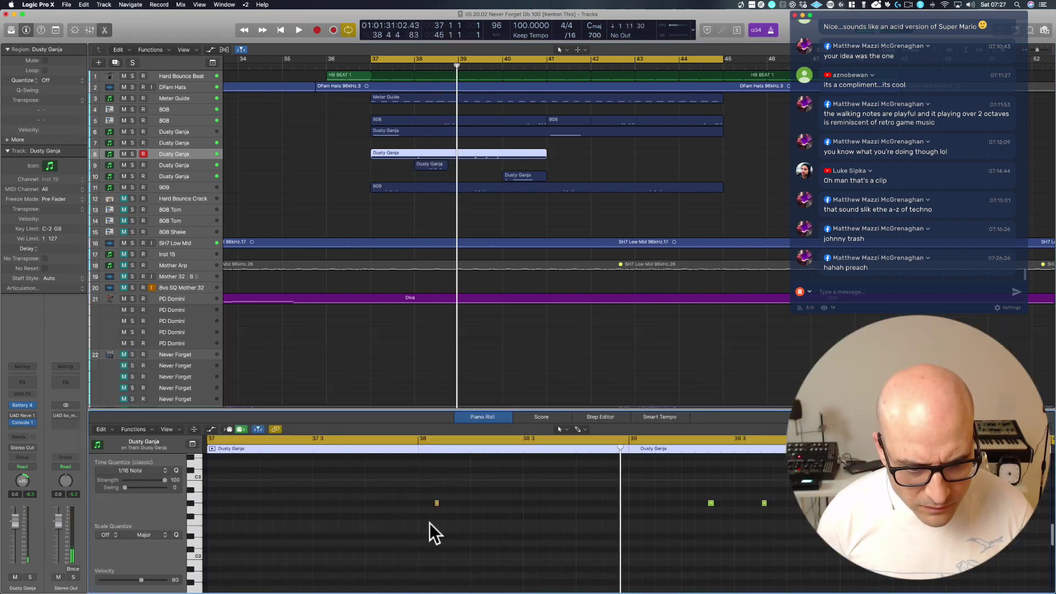
drag(430, 524, 464, 487)
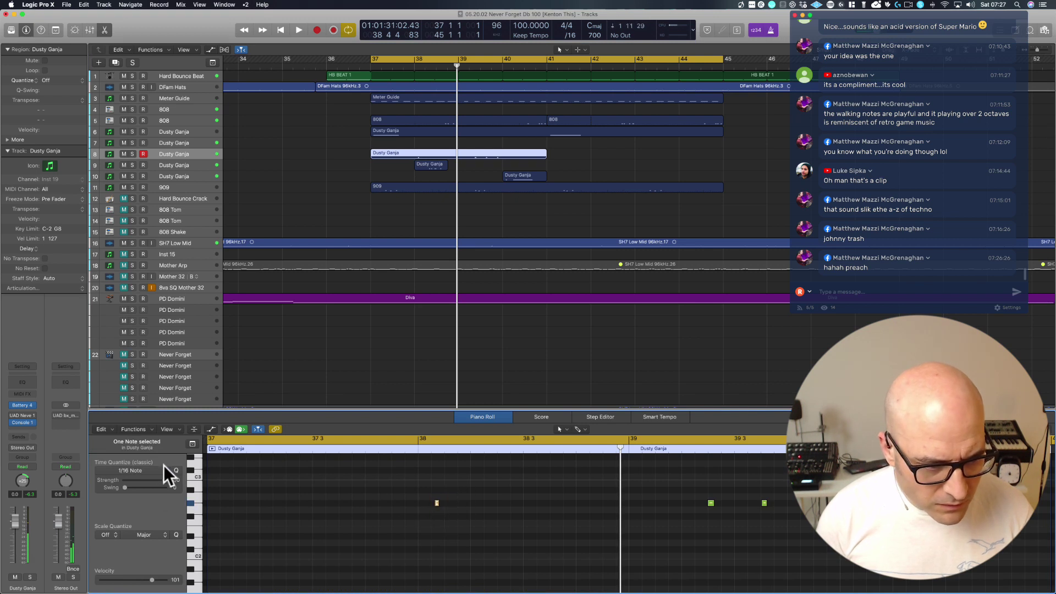
click(163, 469)
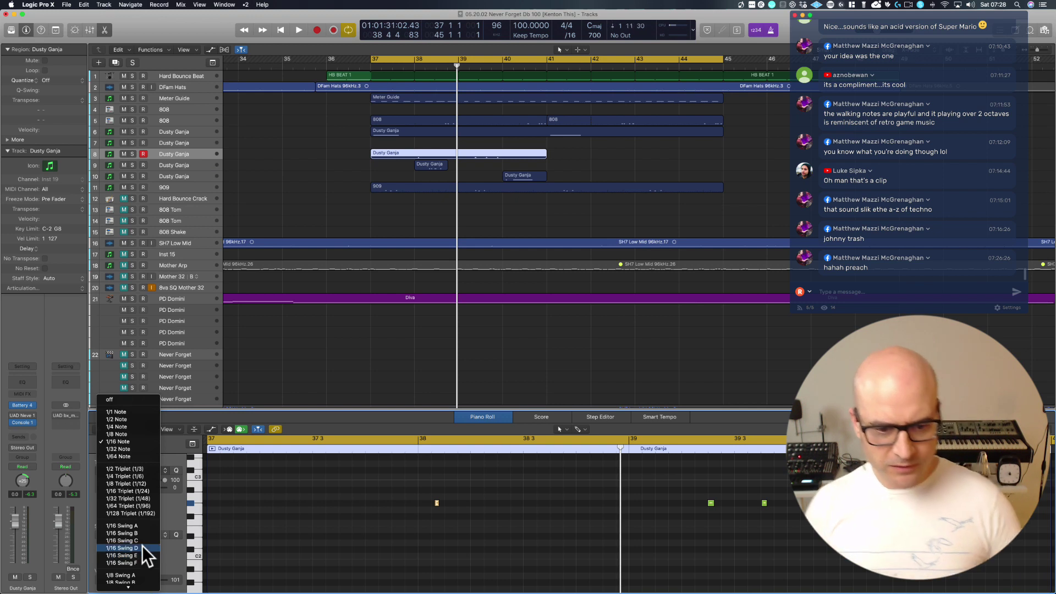
click(142, 548)
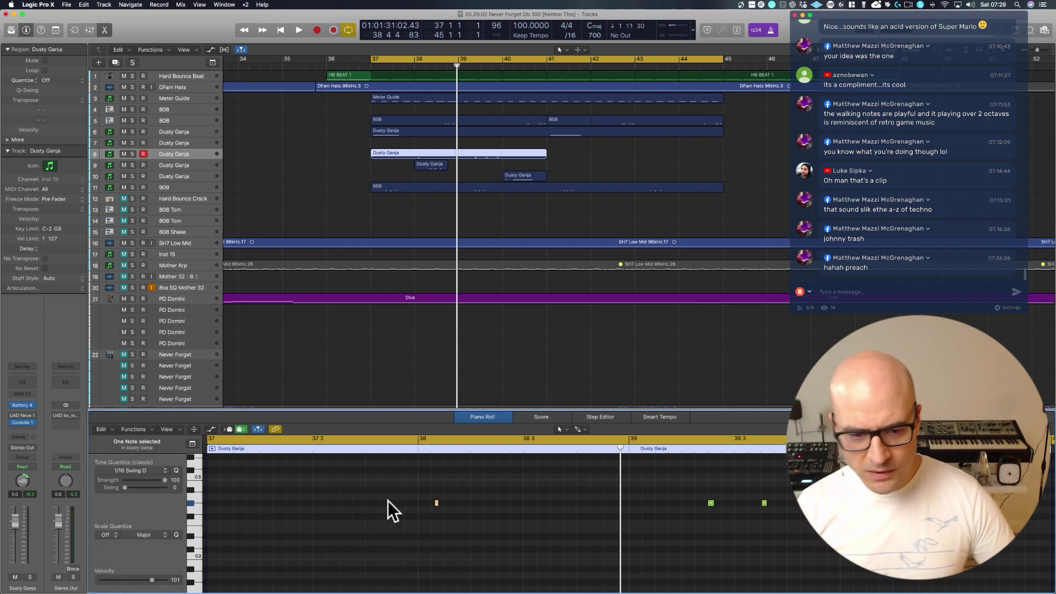
scroll(493, 506, right, 5)
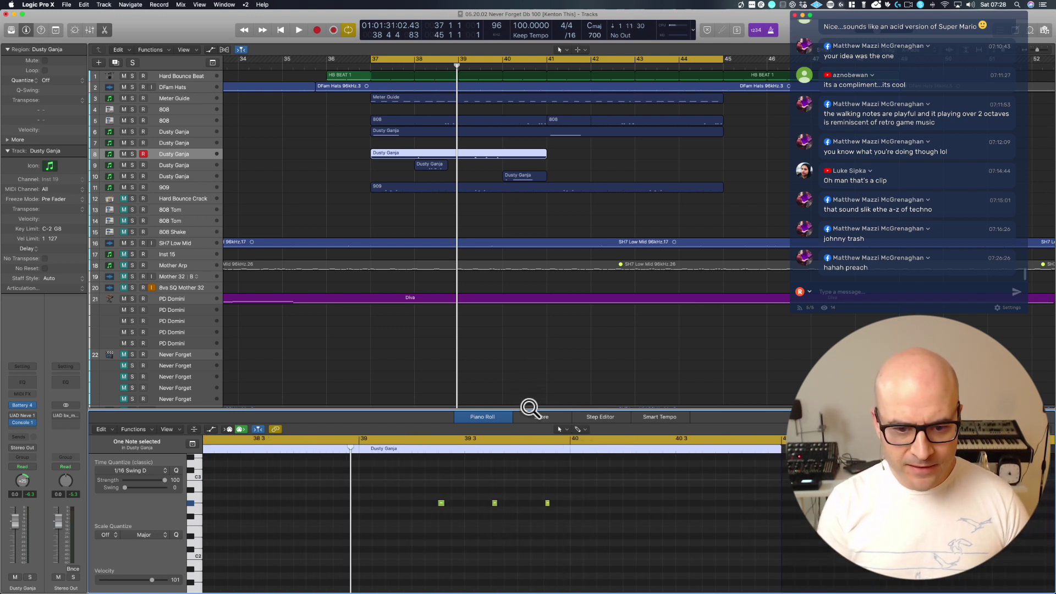
key(e)
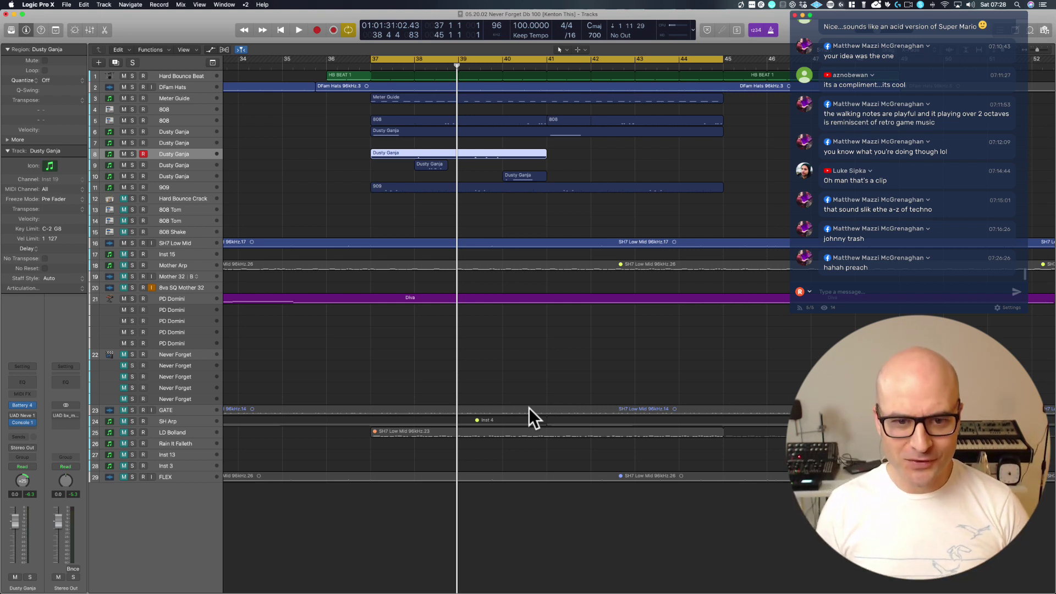
Loop the Dusty Ganja region on track 8 from bar 41 through to bar 45.
drag(330, 160, 491, 160)
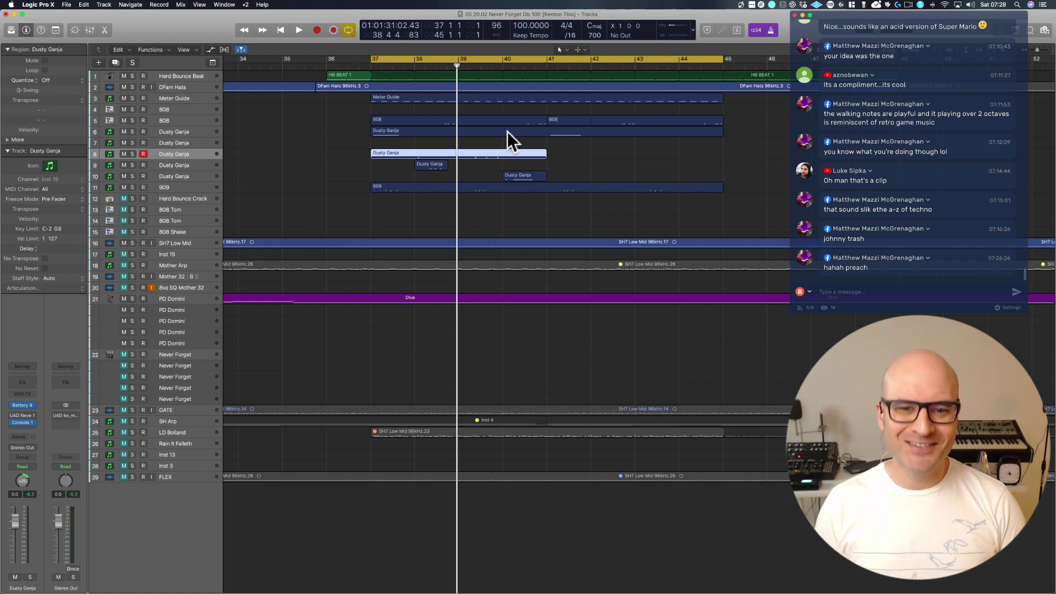
drag(544, 152, 720, 142)
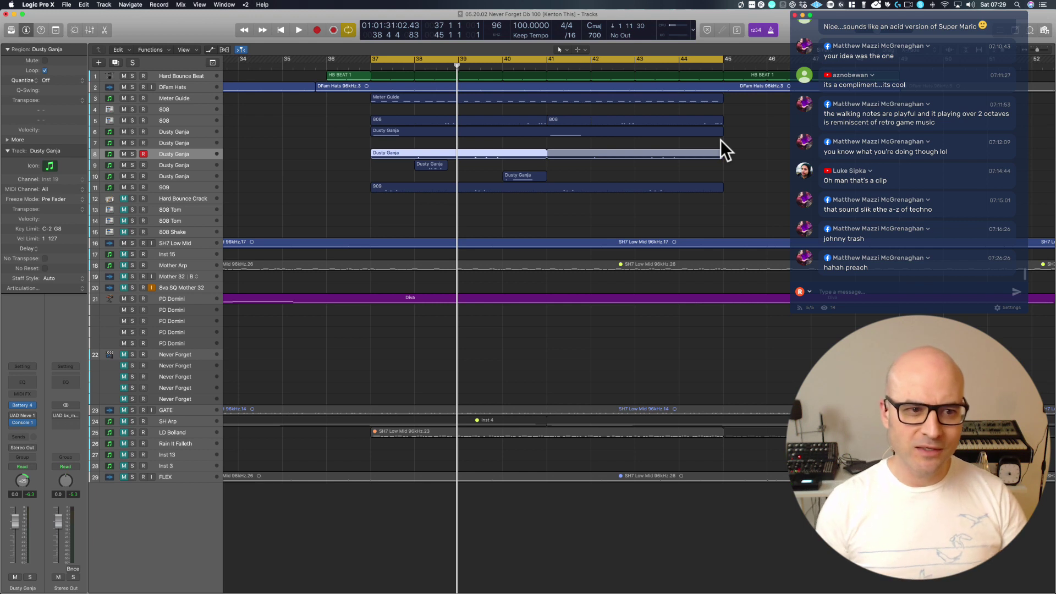
click(690, 139)
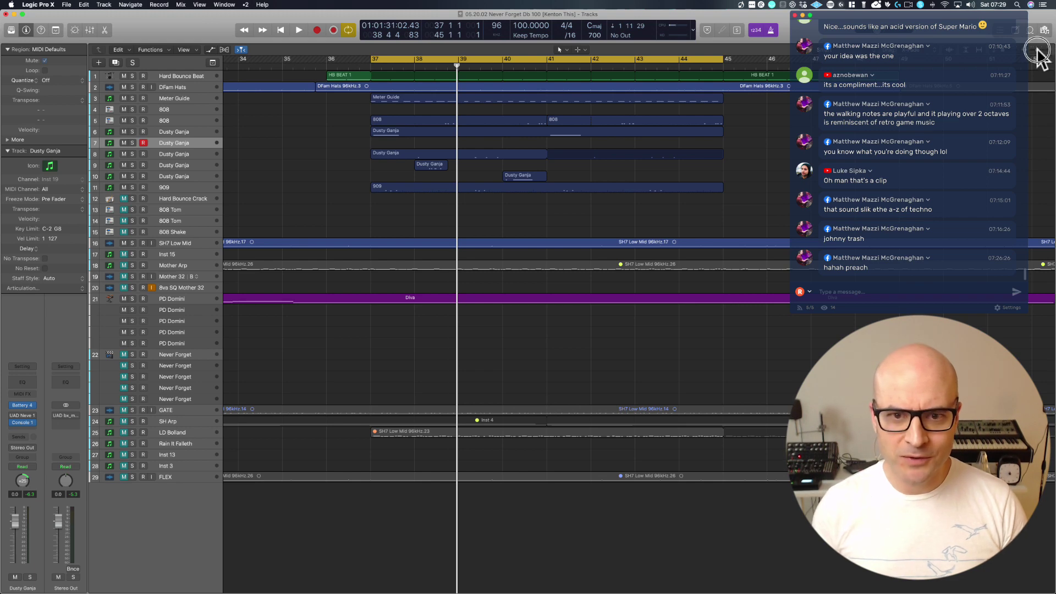
drag(1038, 51, 1033, 54)
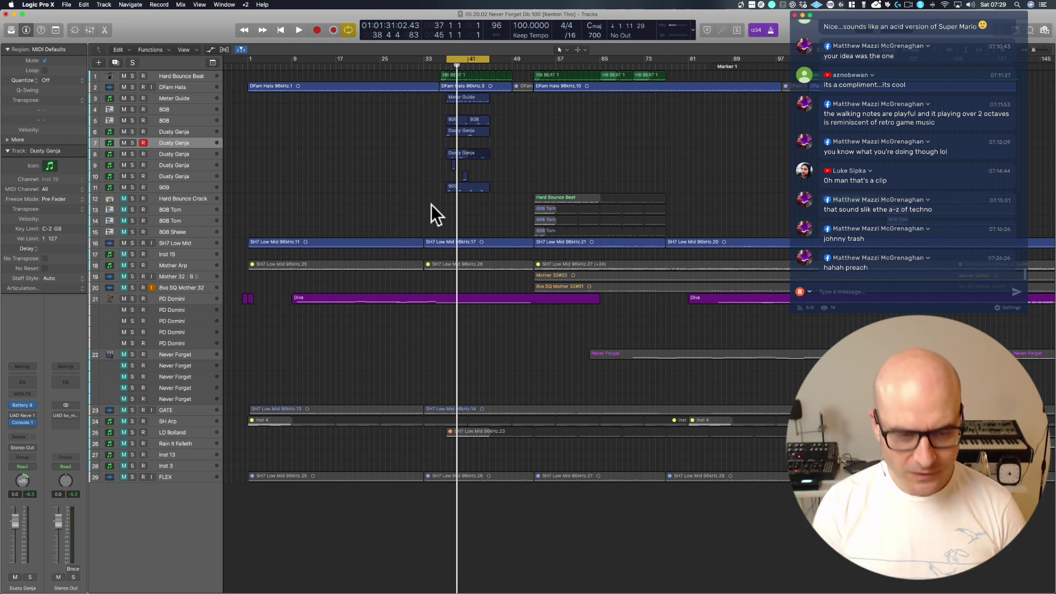
drag(431, 204, 545, 55)
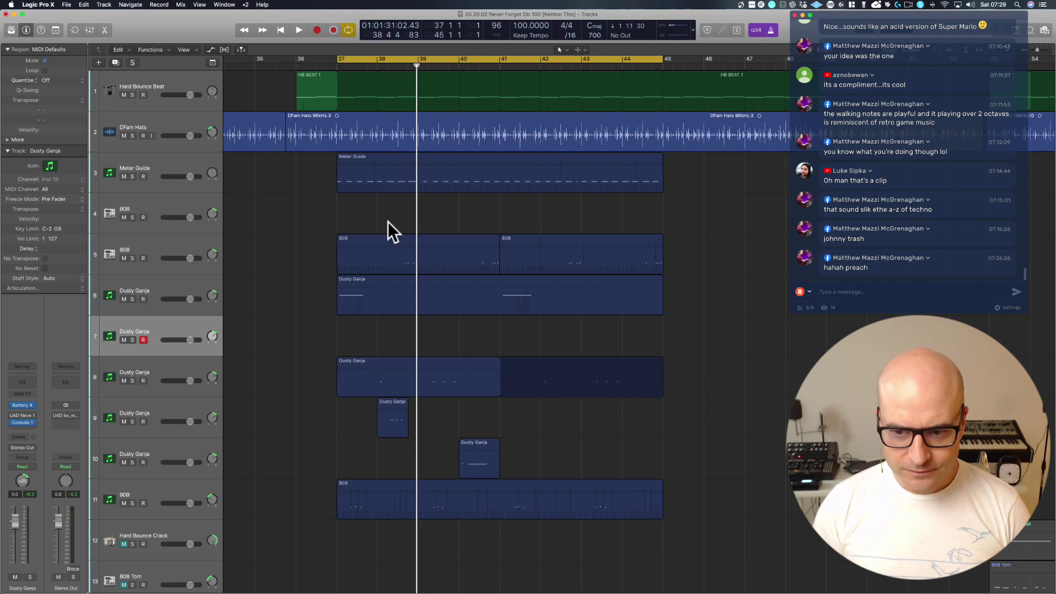
During playback, open track 8's Dusty Ganja region in the piano roll and delete the note just after bar 38.
key(space)
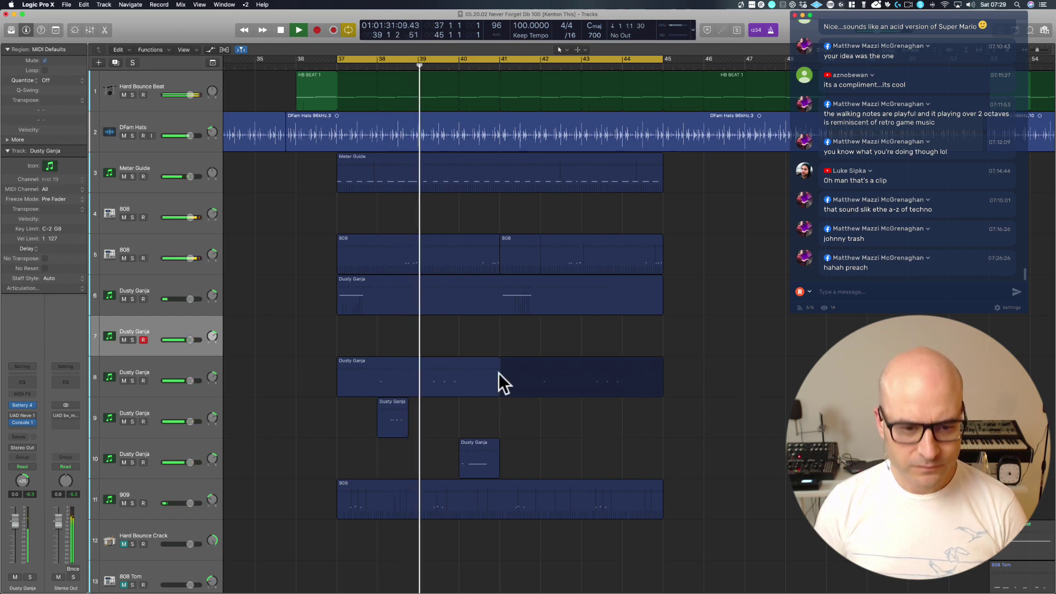
double_click(428, 383)
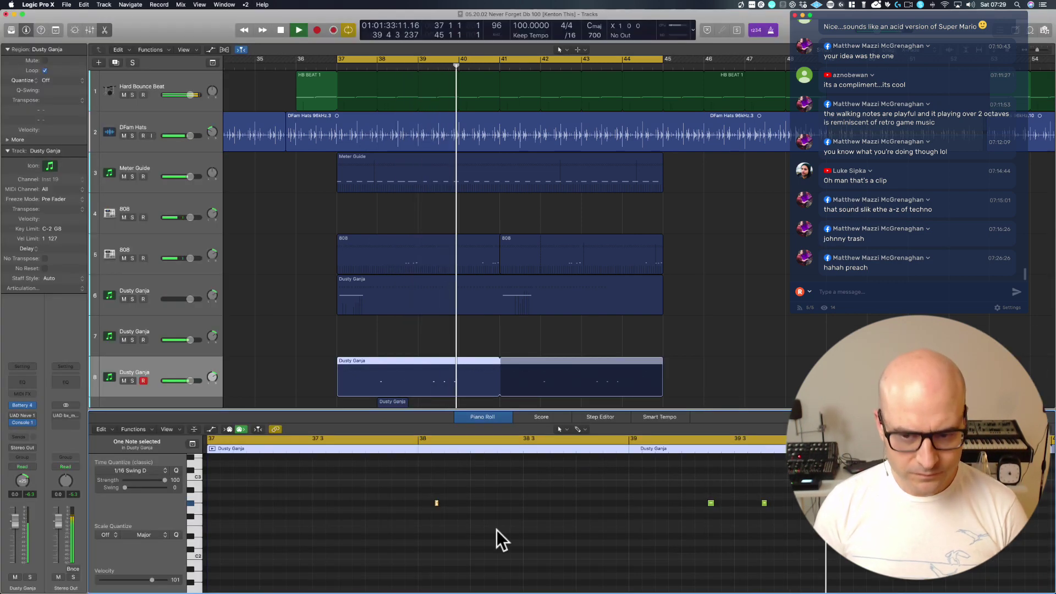
drag(453, 516, 368, 494)
key(Delete)
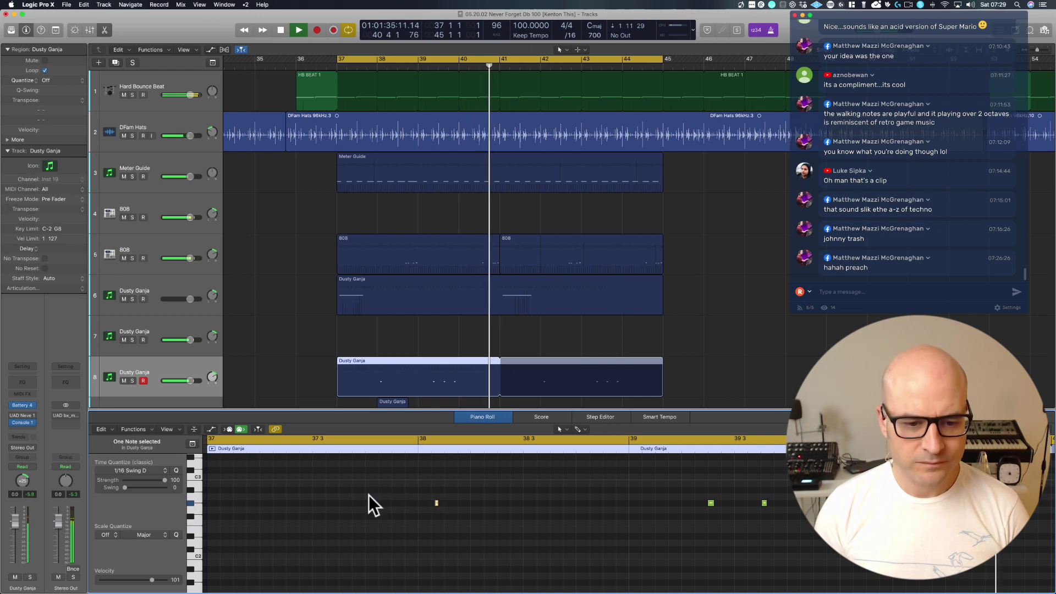
Restart the cycle playback and raise the Meter Guide track's volume.
key(space)
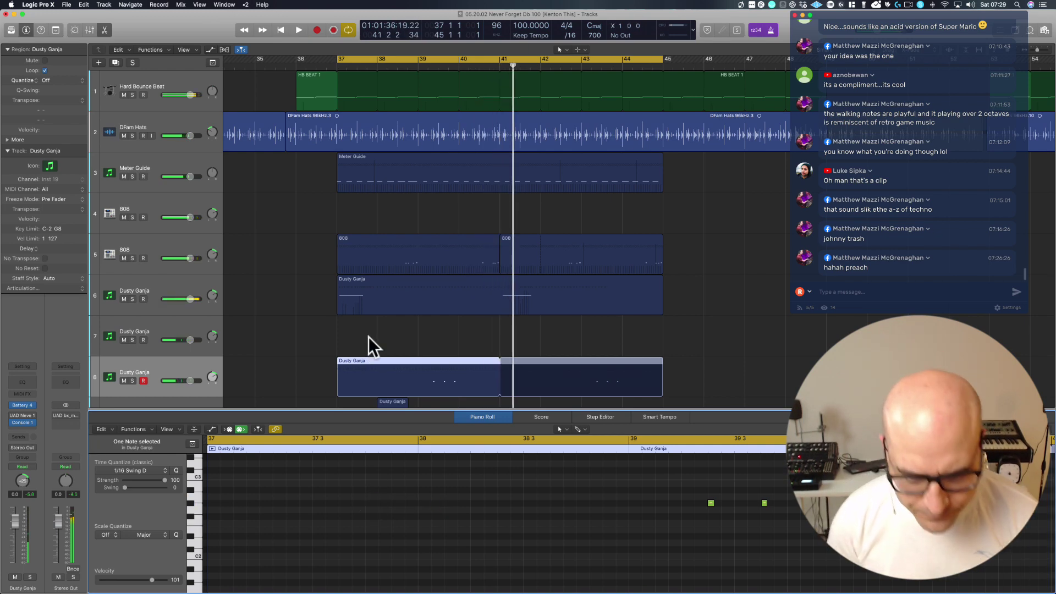
key(space)
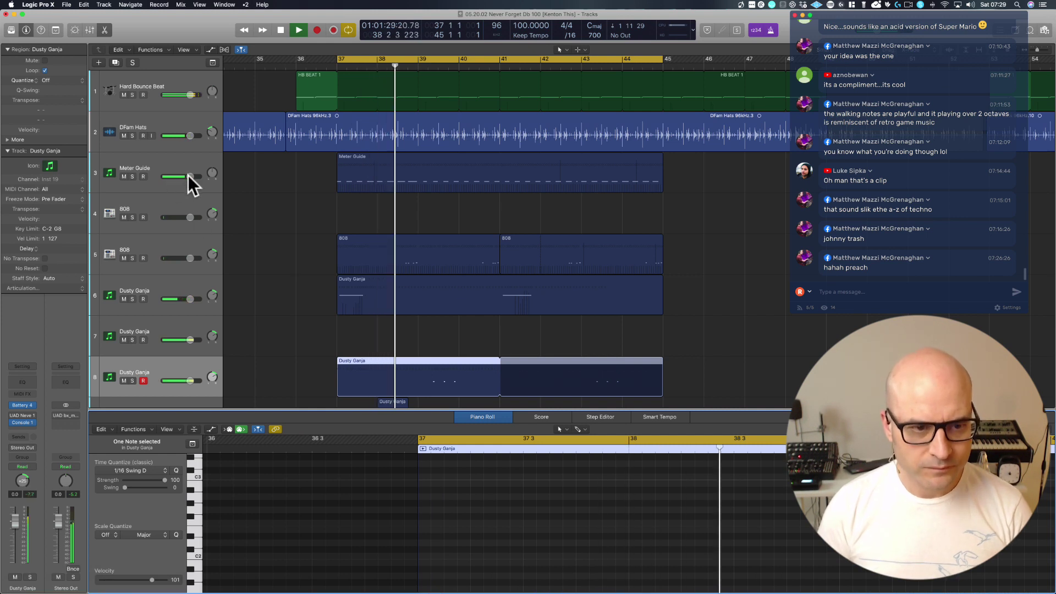
drag(187, 174, 248, 173)
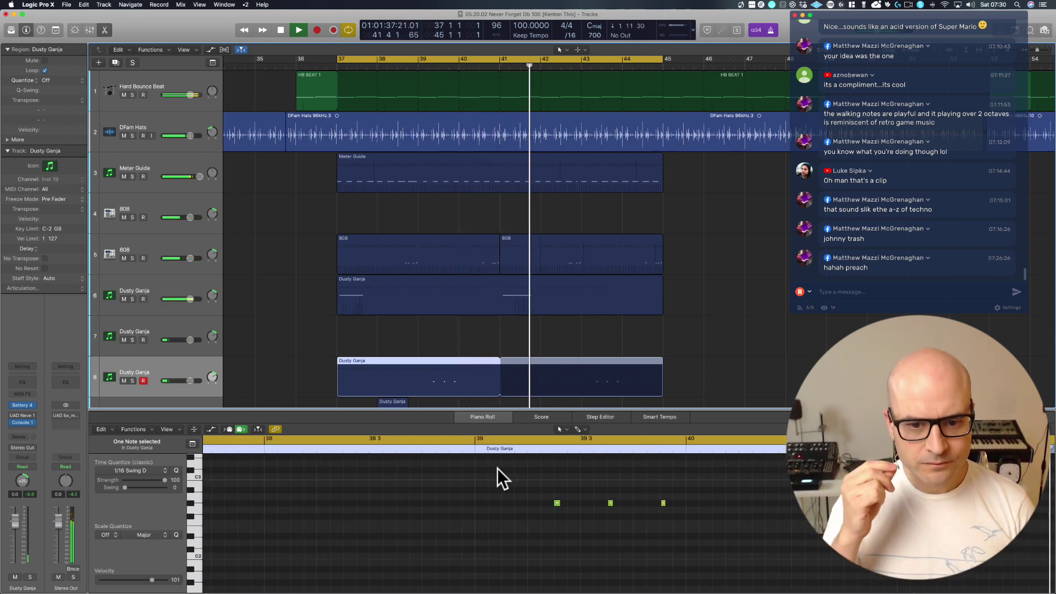
Stop playback and remove the loop from track 8's Dusty Ganja region so that it ends at bar 41.
ctrl+alt+click(276, 337)
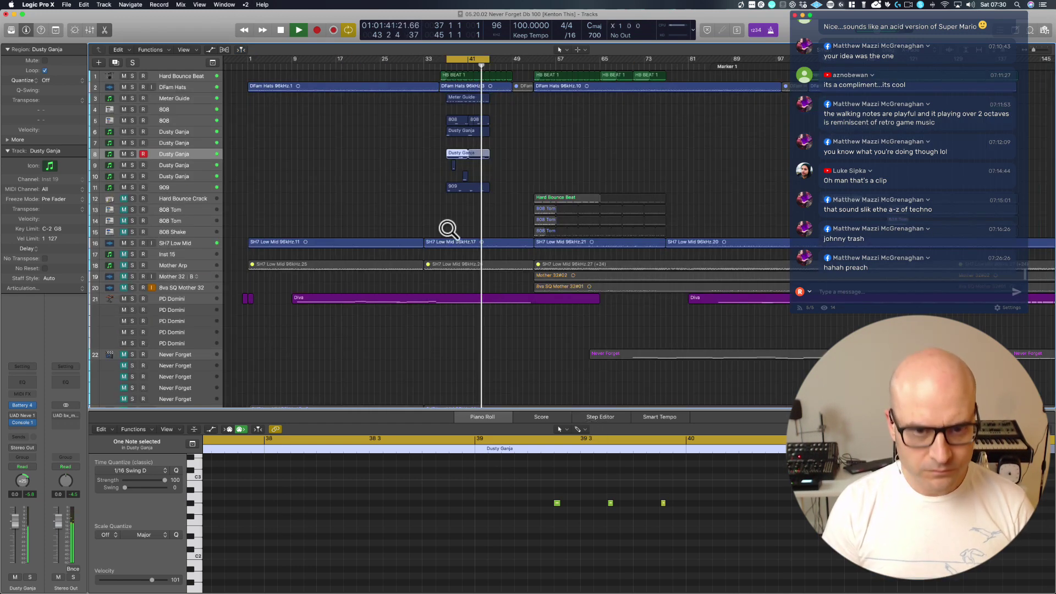
key(space)
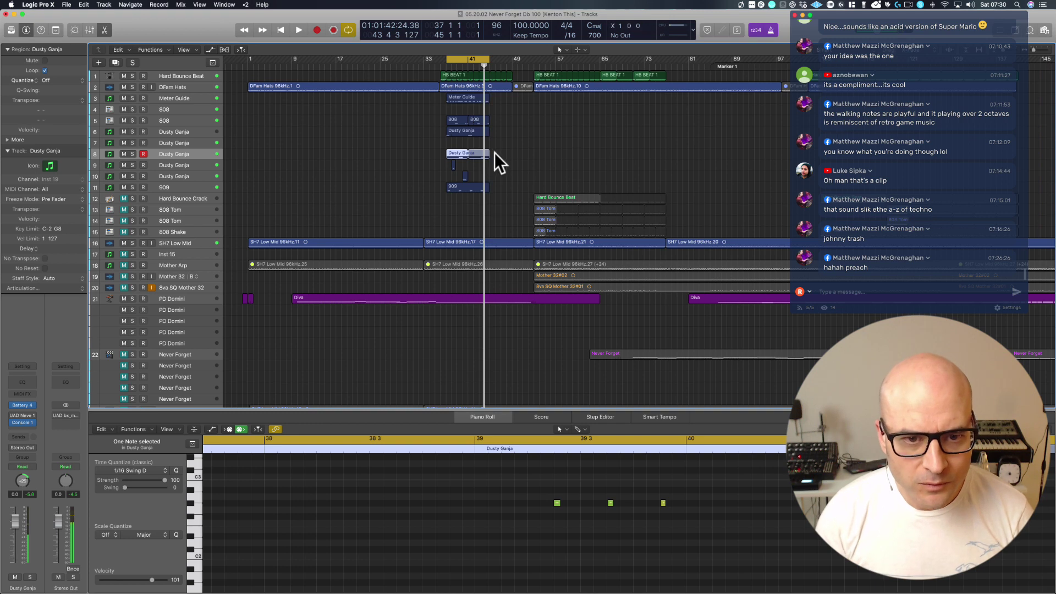
drag(488, 154, 465, 156)
drag(425, 200, 566, 58)
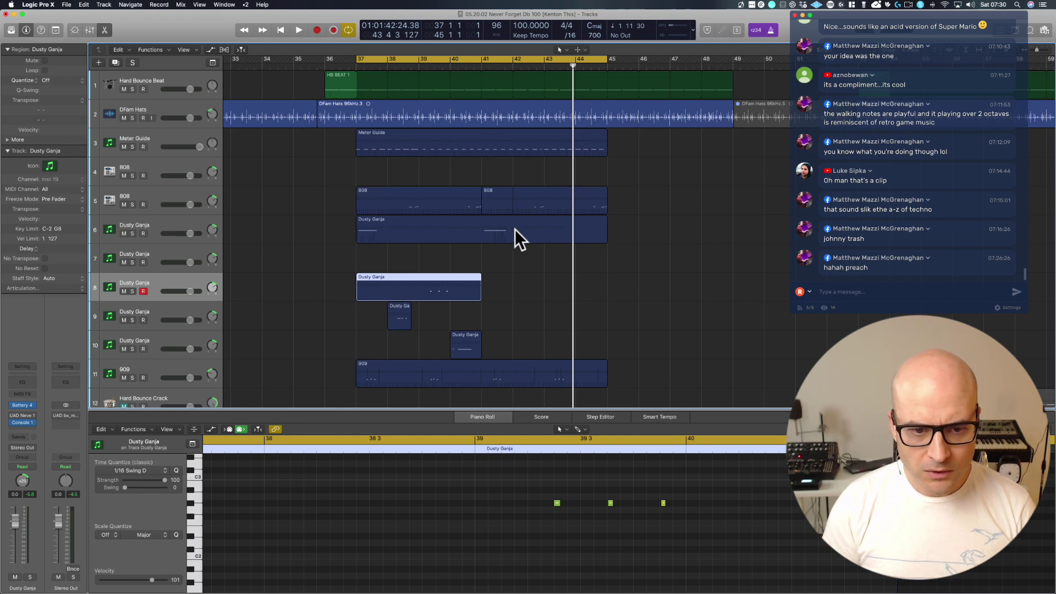
Audition the percussion section and delete the empty Dusty Ganja track 7 during playback.
key(space)
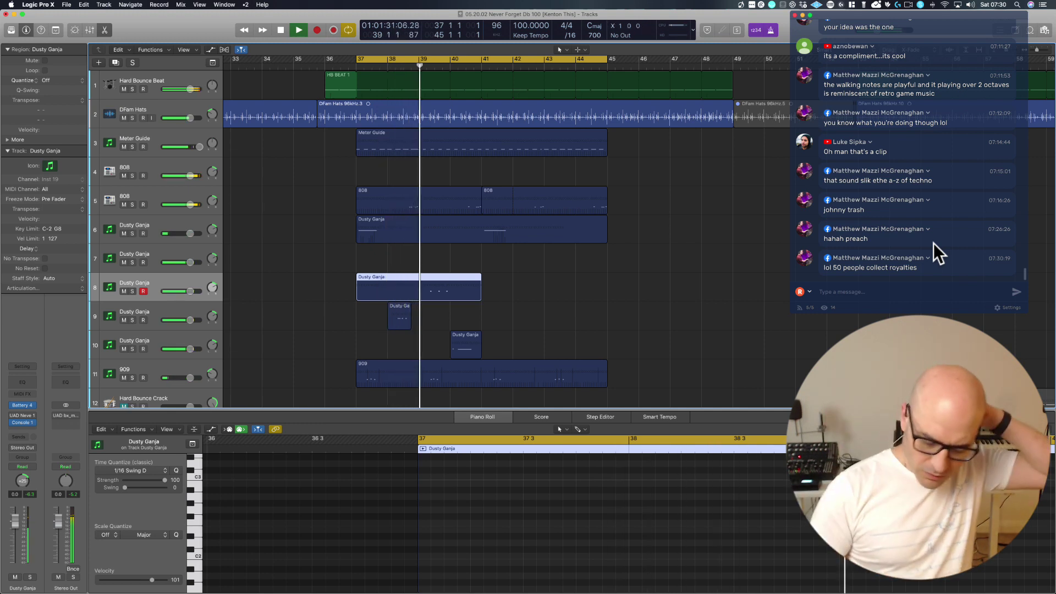
key(Up)
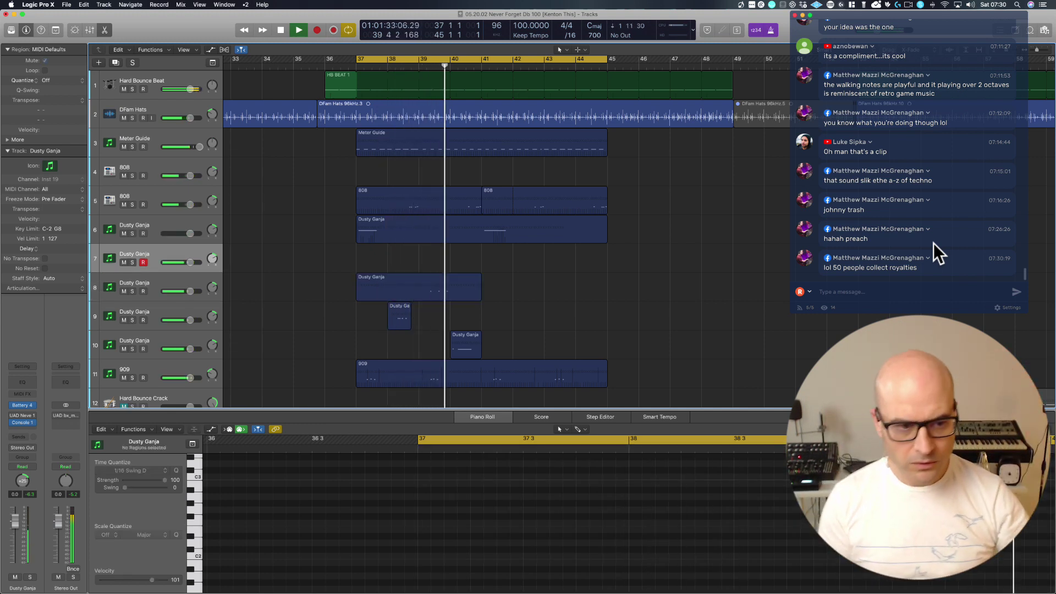
key(super+BackSpace)
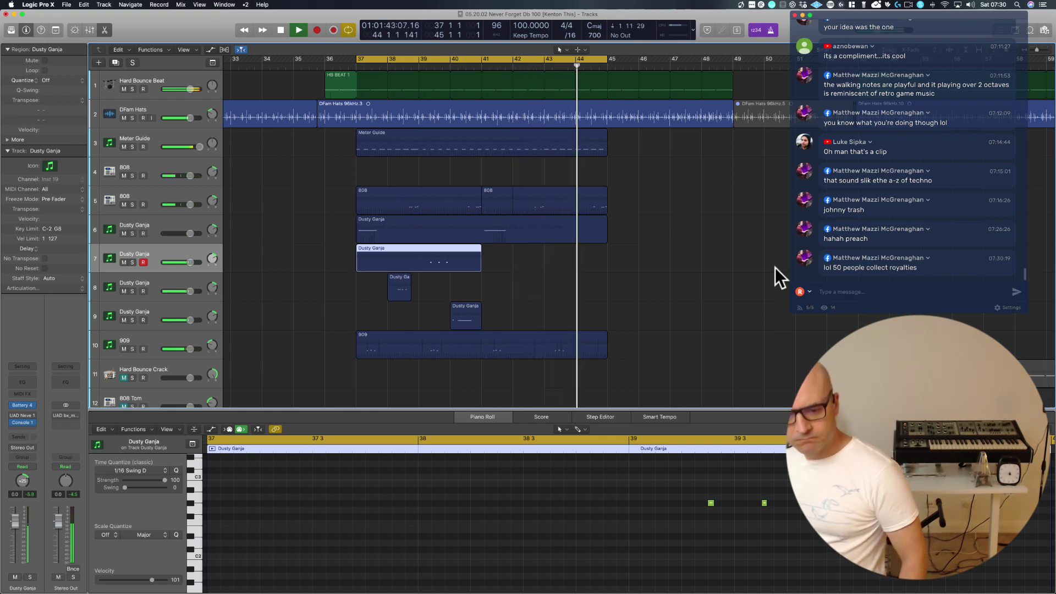
key(space)
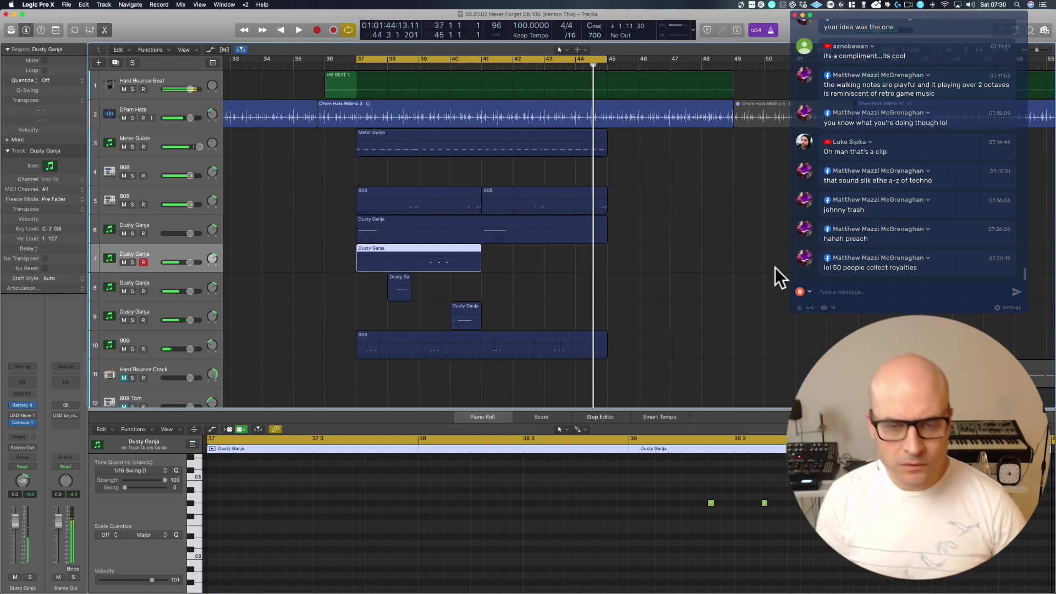
Set a new cycle range from bar 43 to bar 45 and start auditioning it.
click(550, 59)
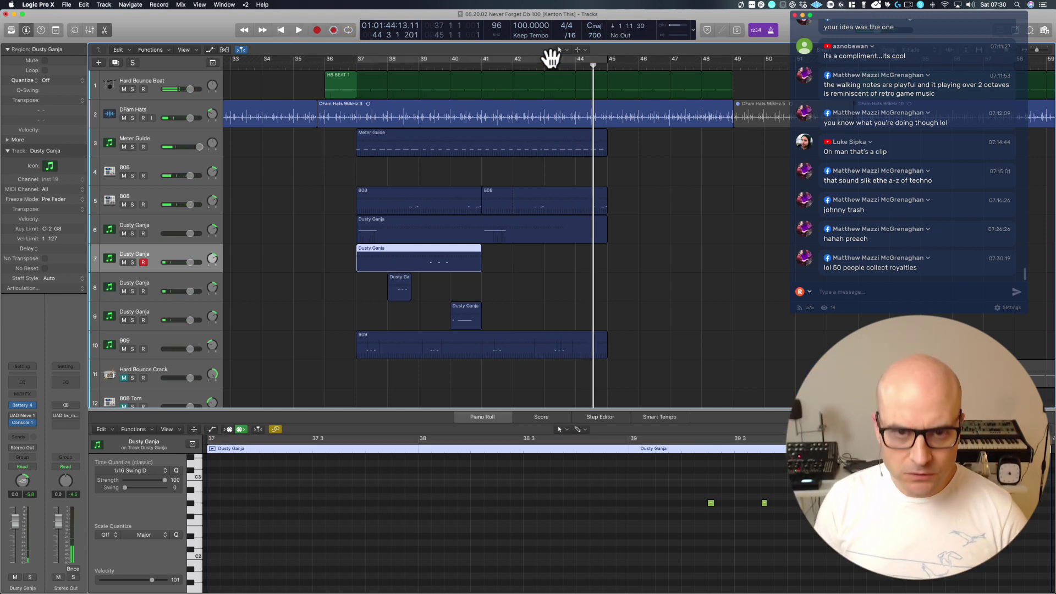
drag(546, 58, 615, 57)
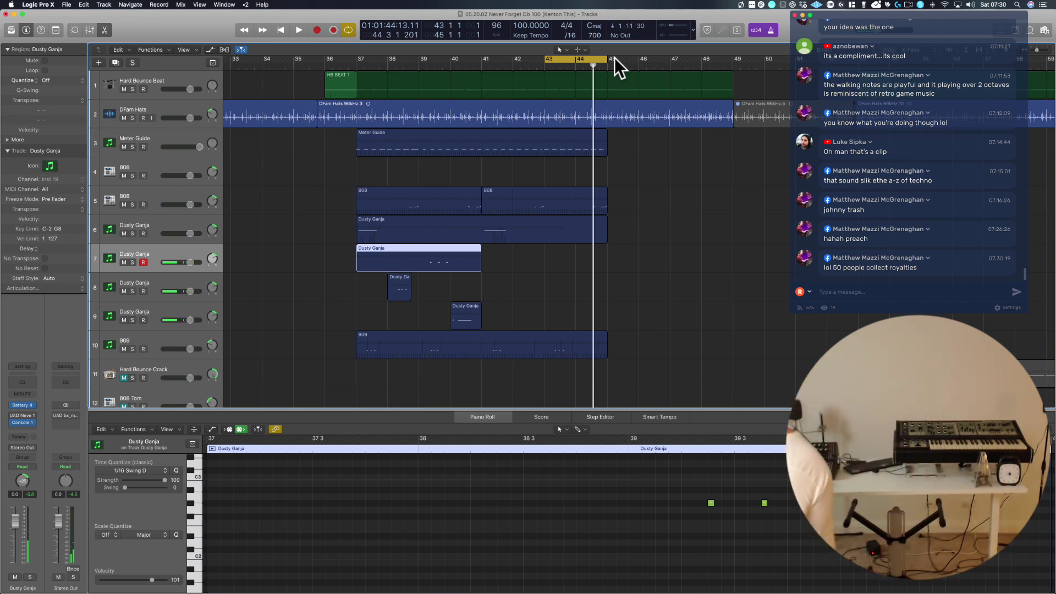
key(space)
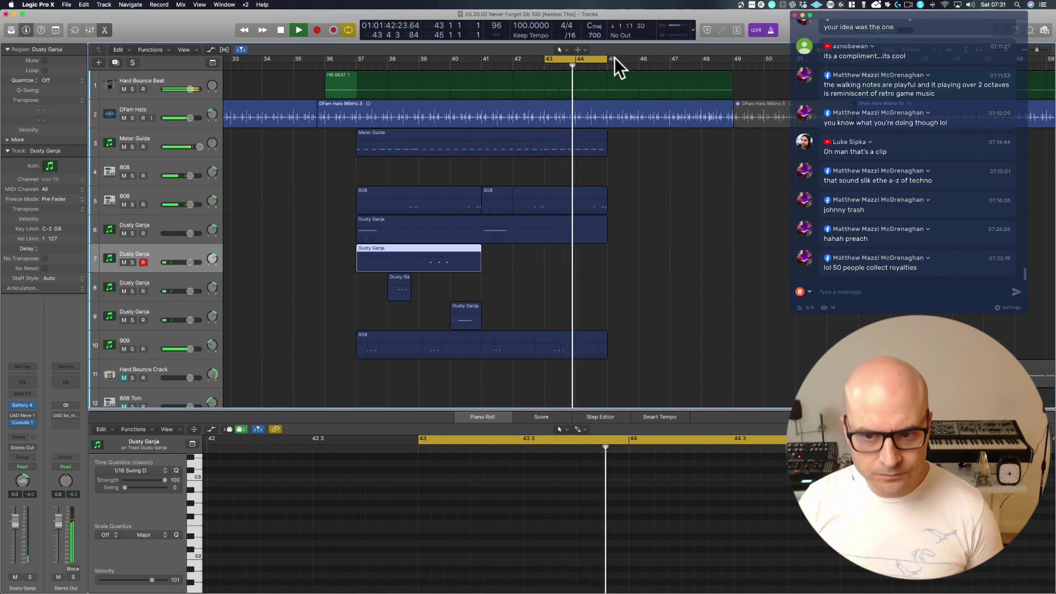
Set the cycle range to bars 37 to 45 and audition the section.
key(space)
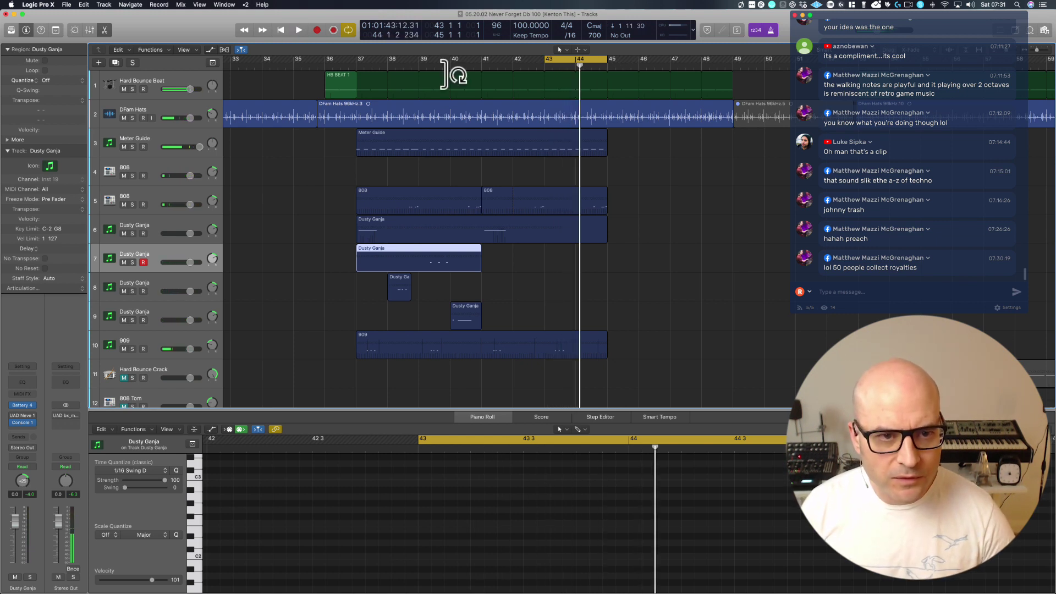
drag(378, 52, 602, 55)
key(space)
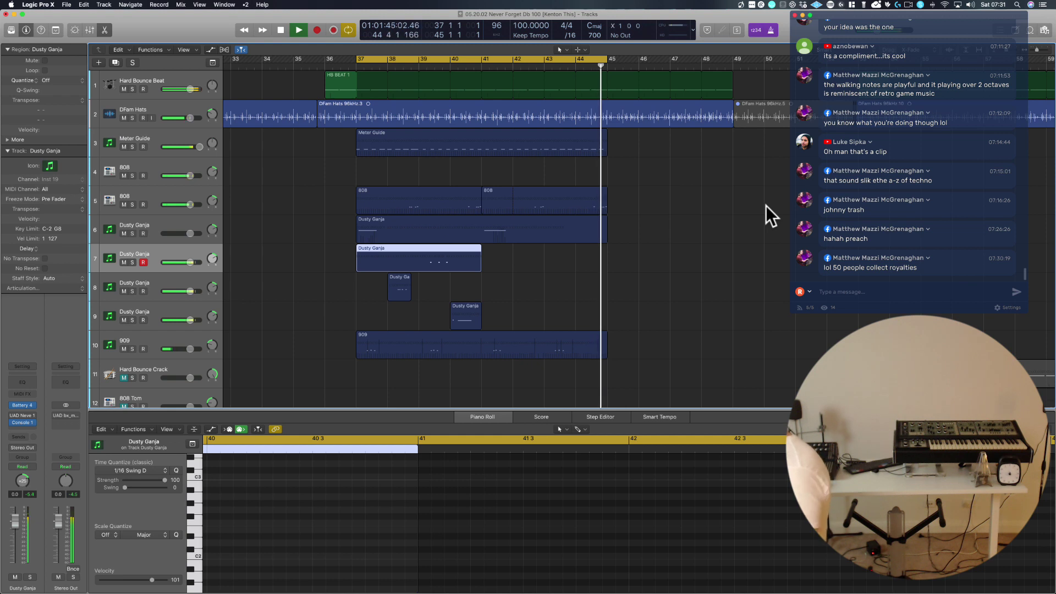
key(space)
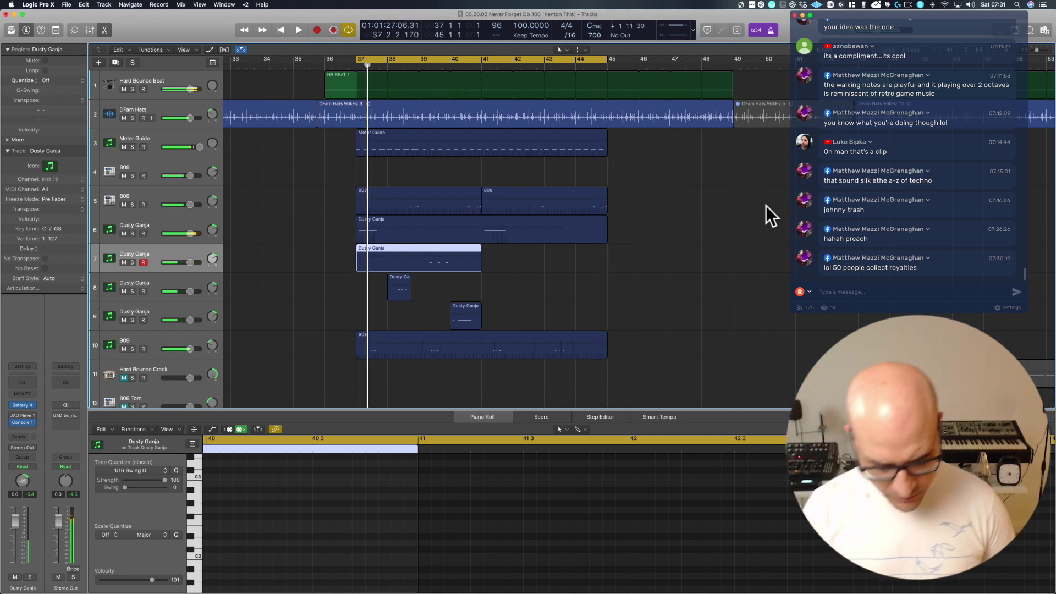
Undo the Dusty Ganja track deletion, trim track 8's muted region to start at bar 43, and unmute it.
key(super+z)
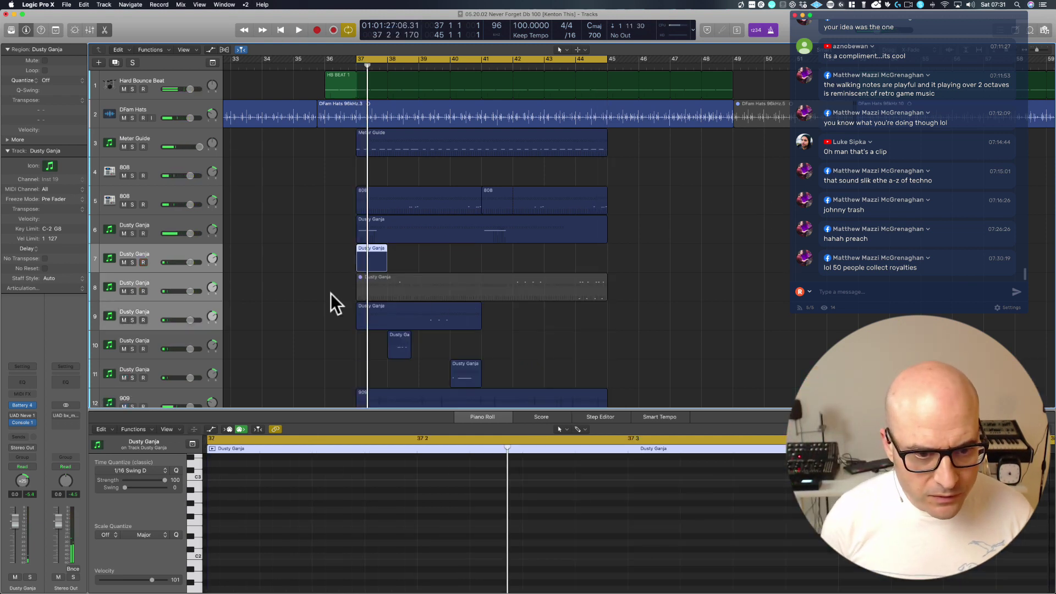
drag(357, 297, 545, 287)
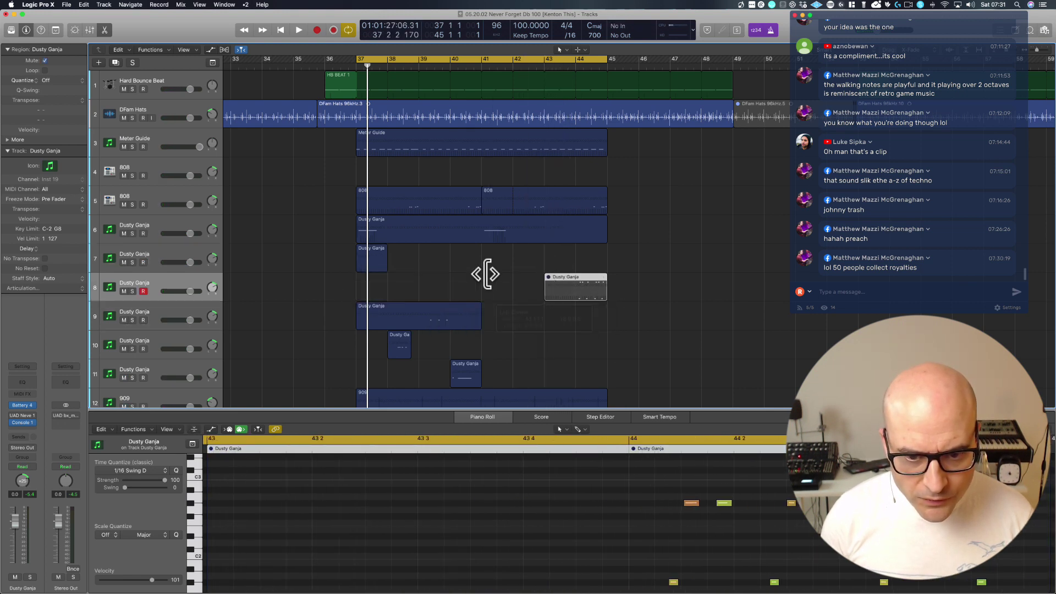
key(ctrl+m)
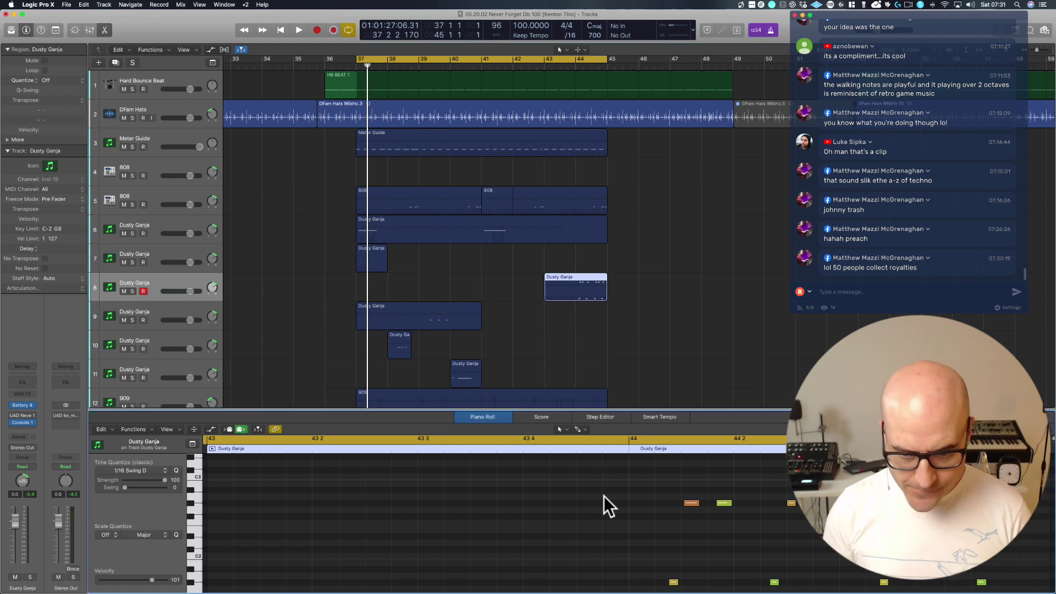
Quantize all notes in track 8's Dusty Ganja region to 1/16 Swing D.
key(super+a)
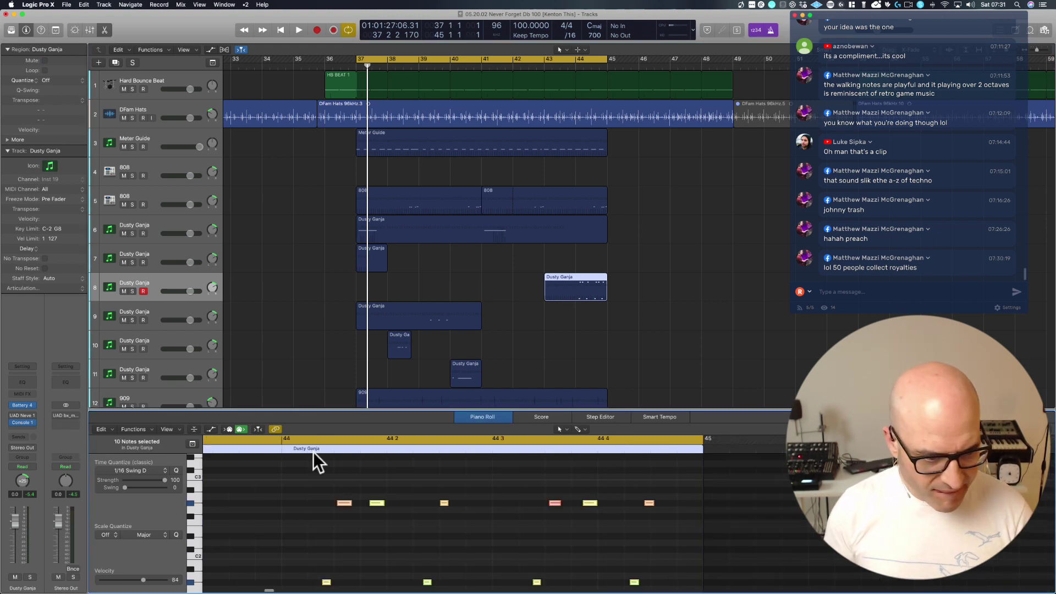
click(152, 470)
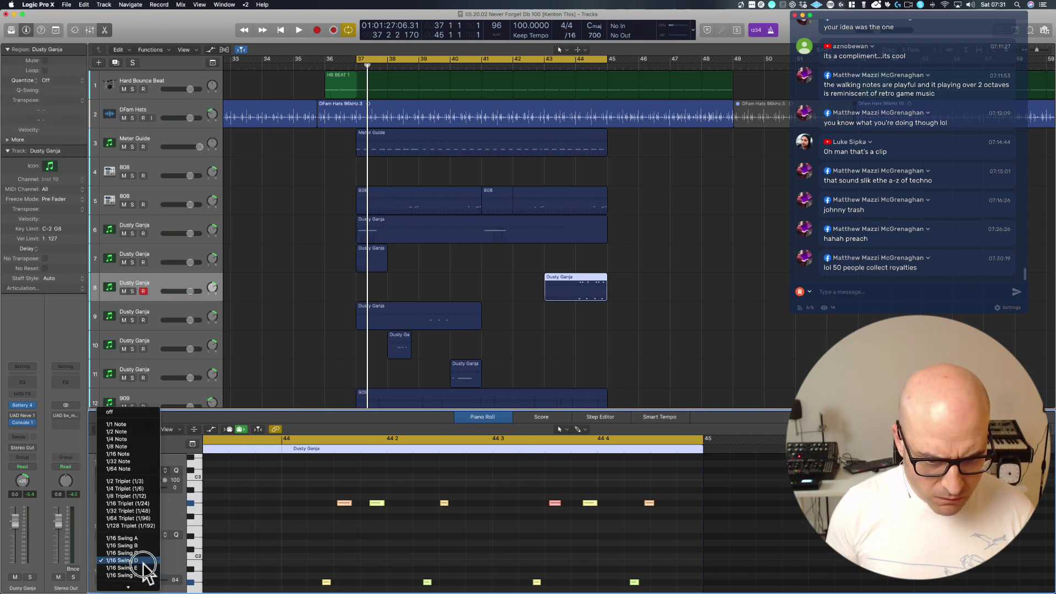
click(144, 560)
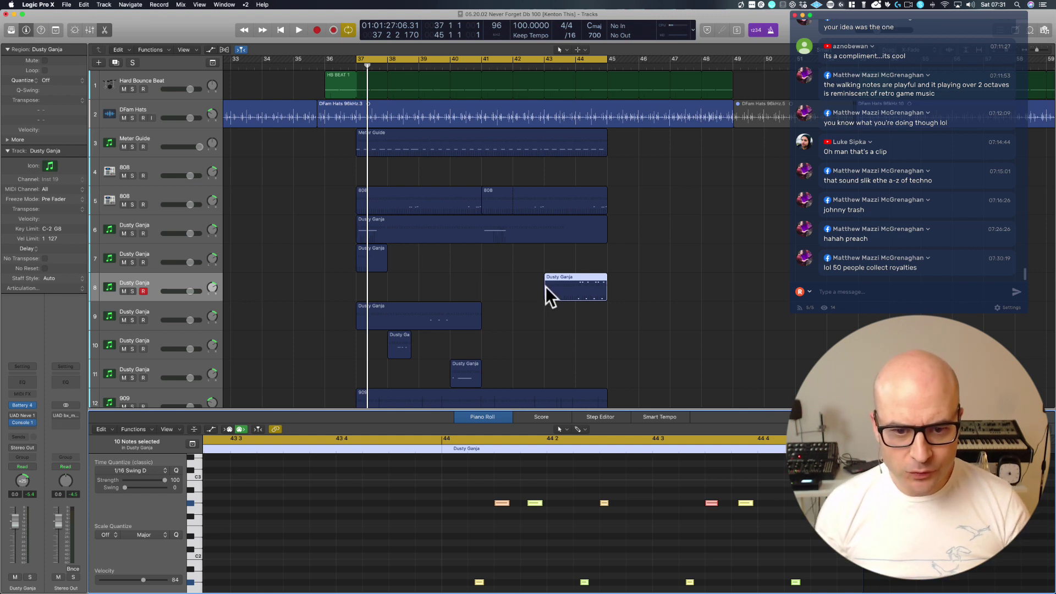
Move the Dusty Ganja region spanning bars 43 to 45 down to track 9 and delete the emptied track 8.
drag(543, 295, 483, 273)
scroll(543, 305, down, 4)
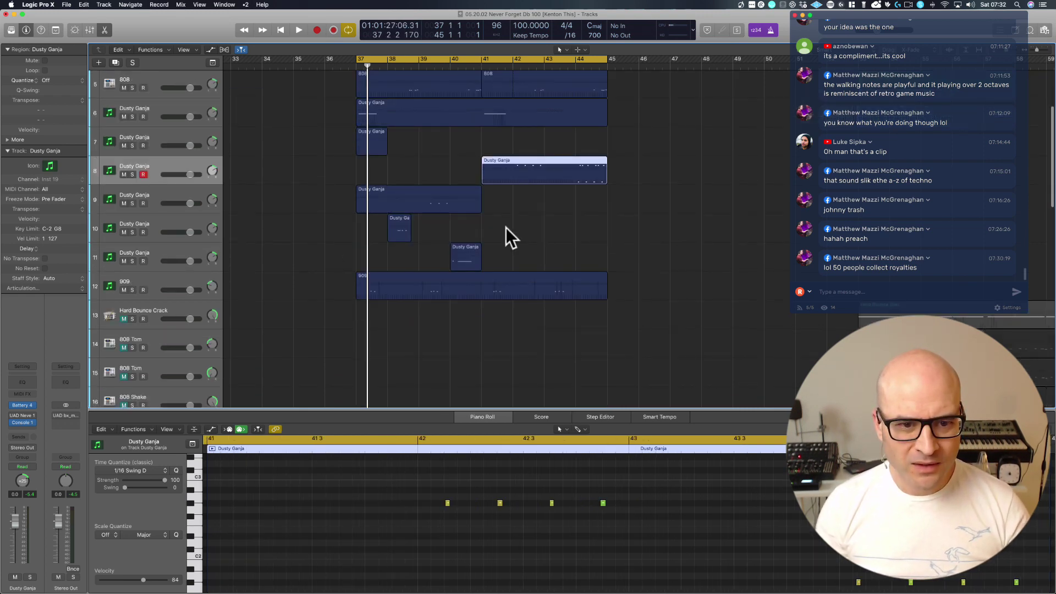
drag(483, 175, 529, 197)
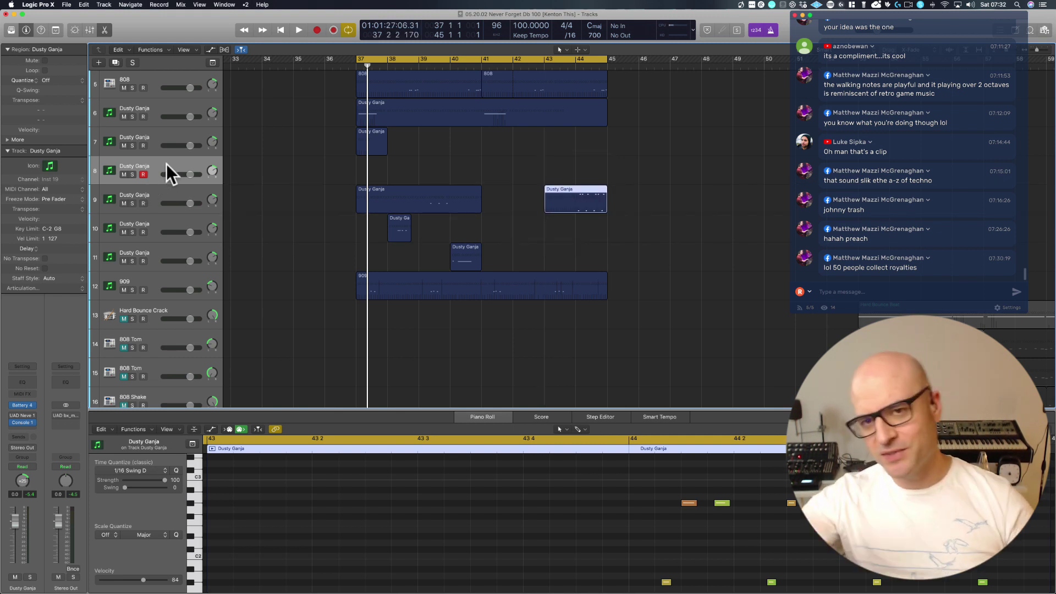
click(166, 164)
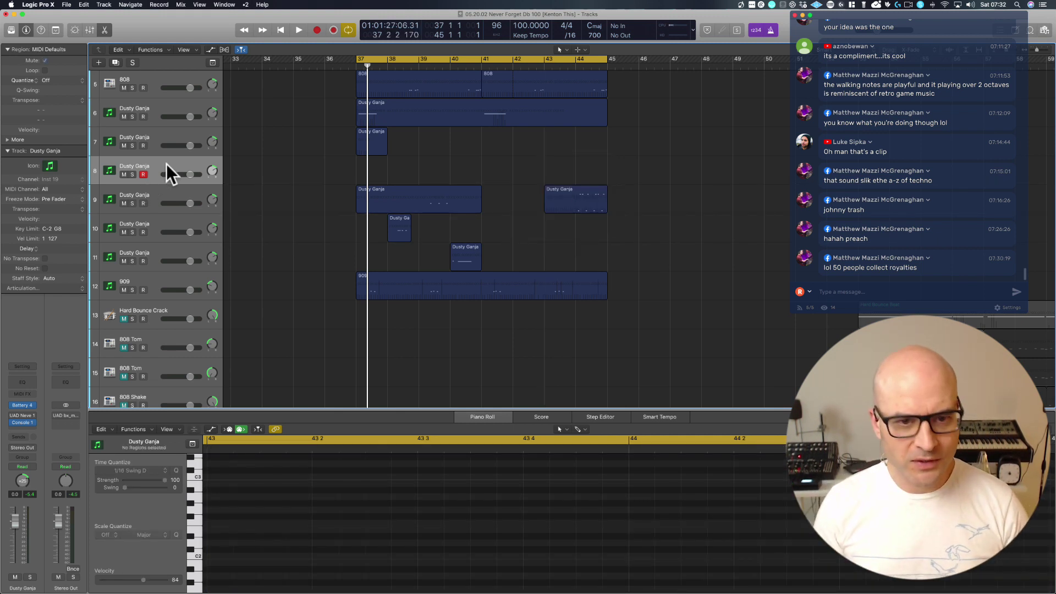
key(super+BackSpace)
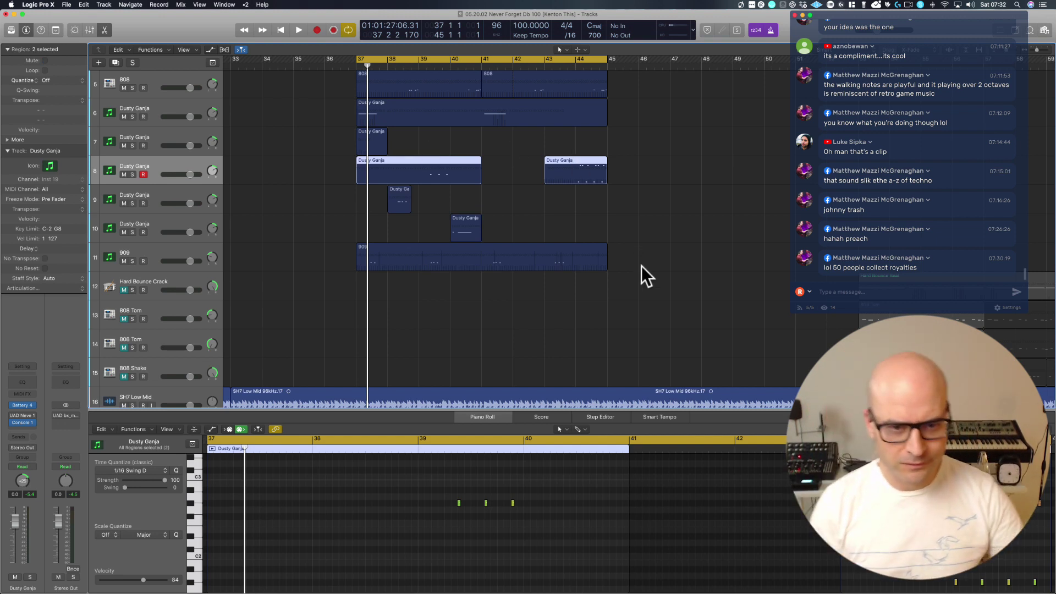
Extend the second Dusty Ganja region on track 8 back to bar 41 and join both regions into one.
click(530, 193)
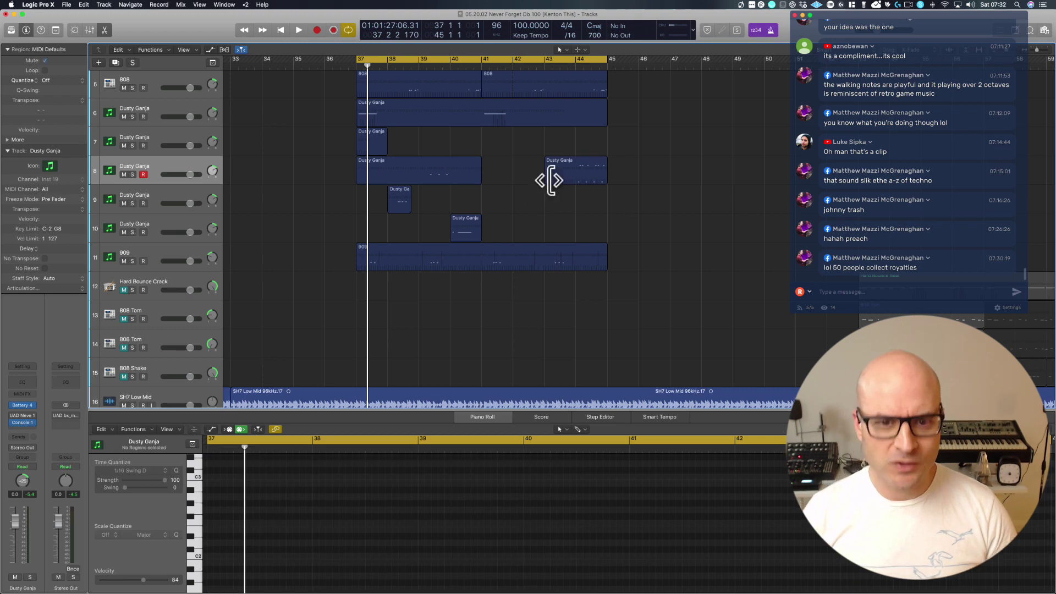
drag(547, 181, 486, 180)
drag(705, 173, 265, 175)
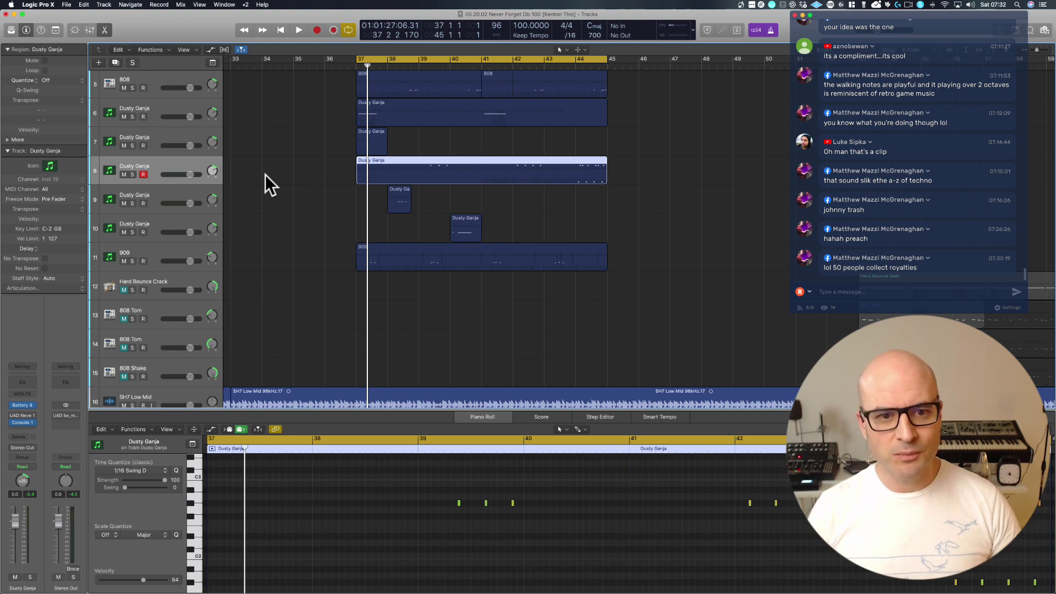
Set the cycle range to bars 41 to 45 and audition the joined Dusty Ganja part.
ctrl+alt+click(322, 195)
drag(416, 210, 568, 42)
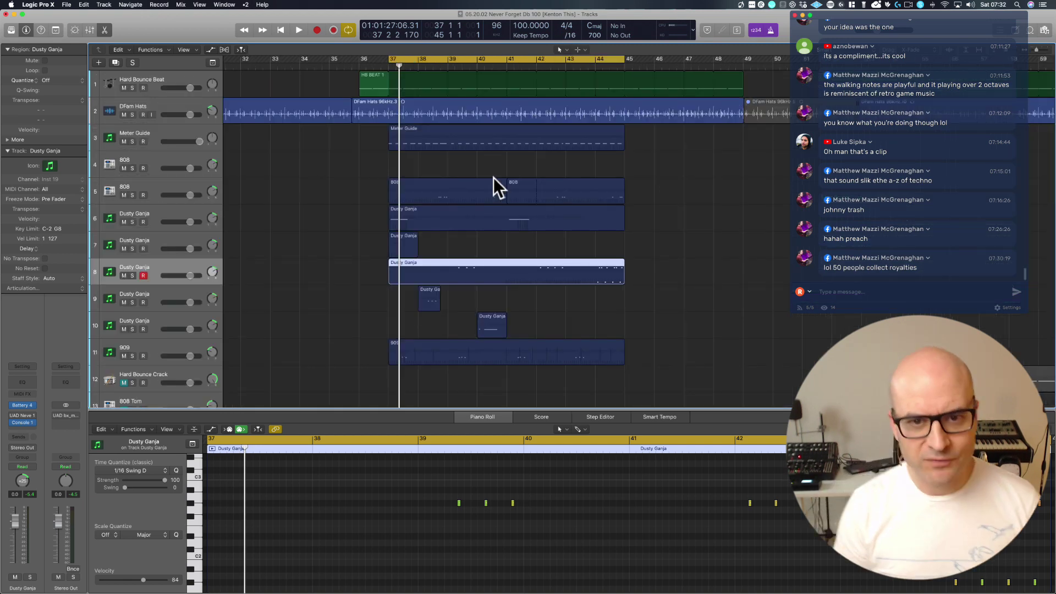
click(575, 59)
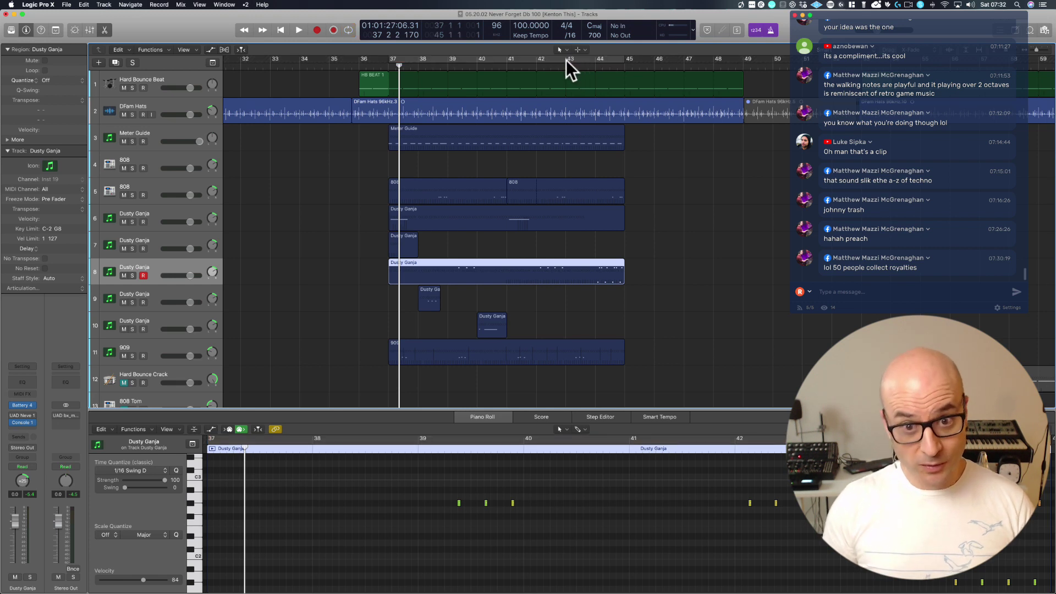
click(566, 60)
drag(578, 60, 629, 62)
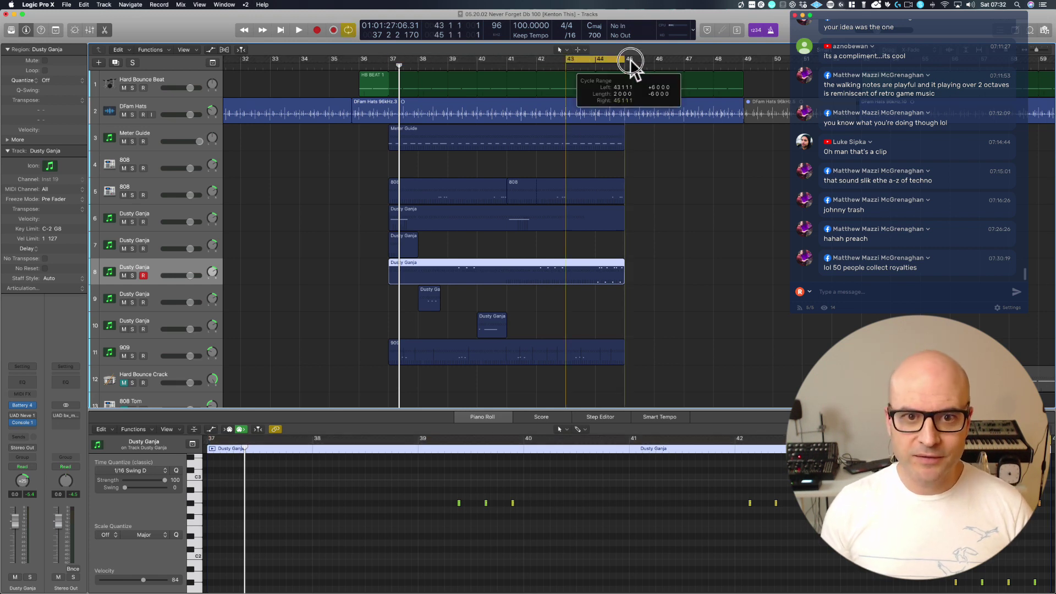
click(507, 59)
drag(605, 53, 619, 48)
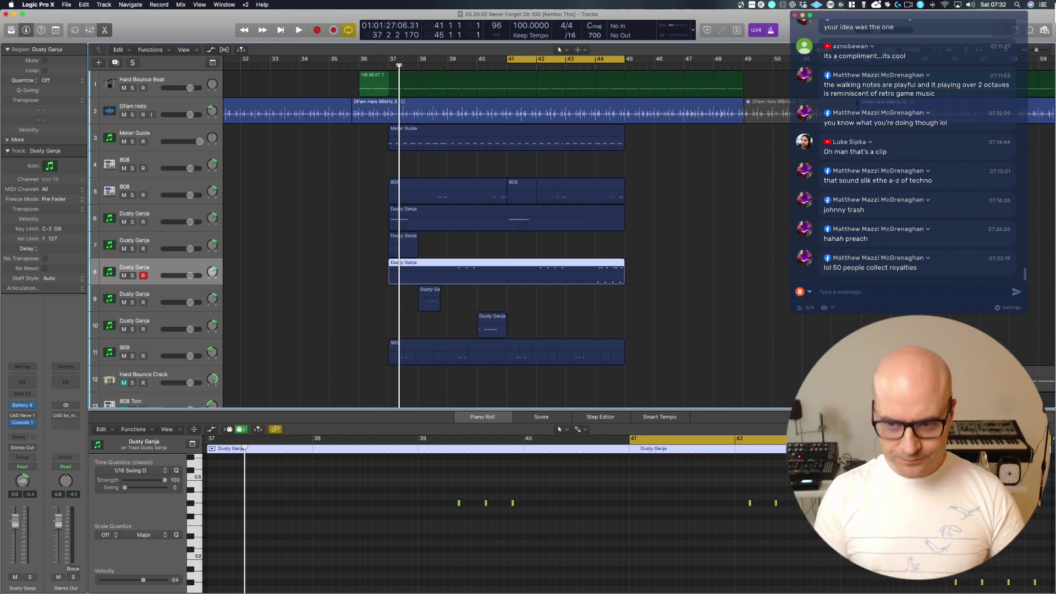
key(space)
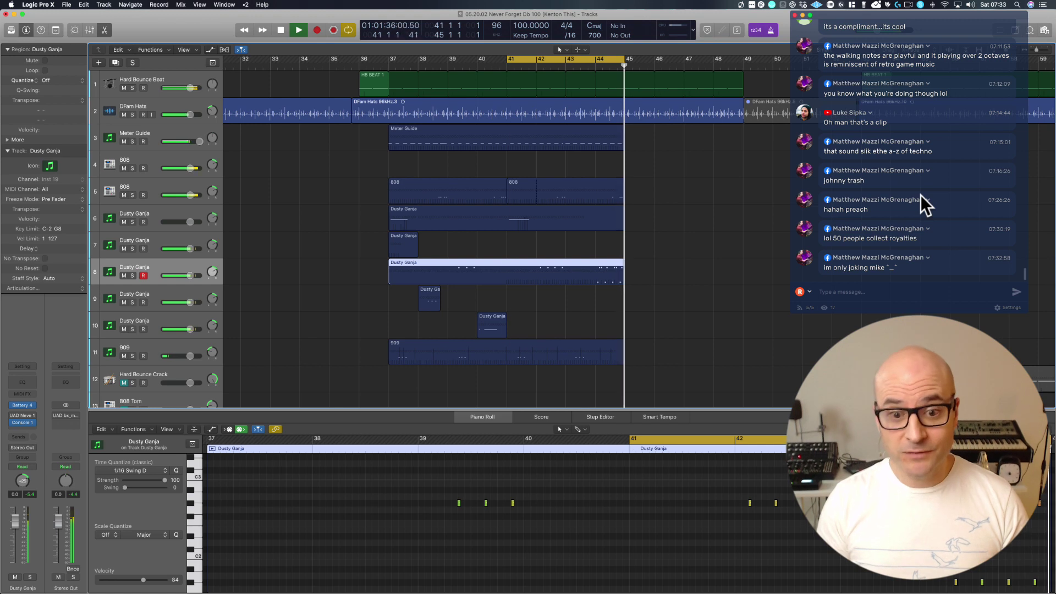
key(space)
Set the cycle range to match track 8's Dusty Ganja region, bars 37 to 45.
click(668, 262)
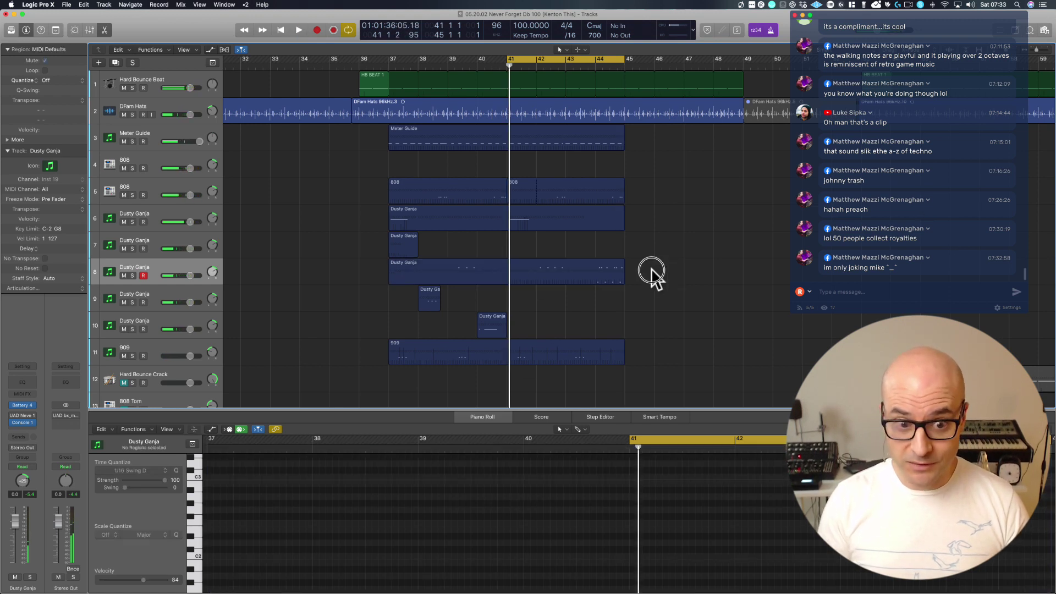
click(393, 269)
key(super+u)
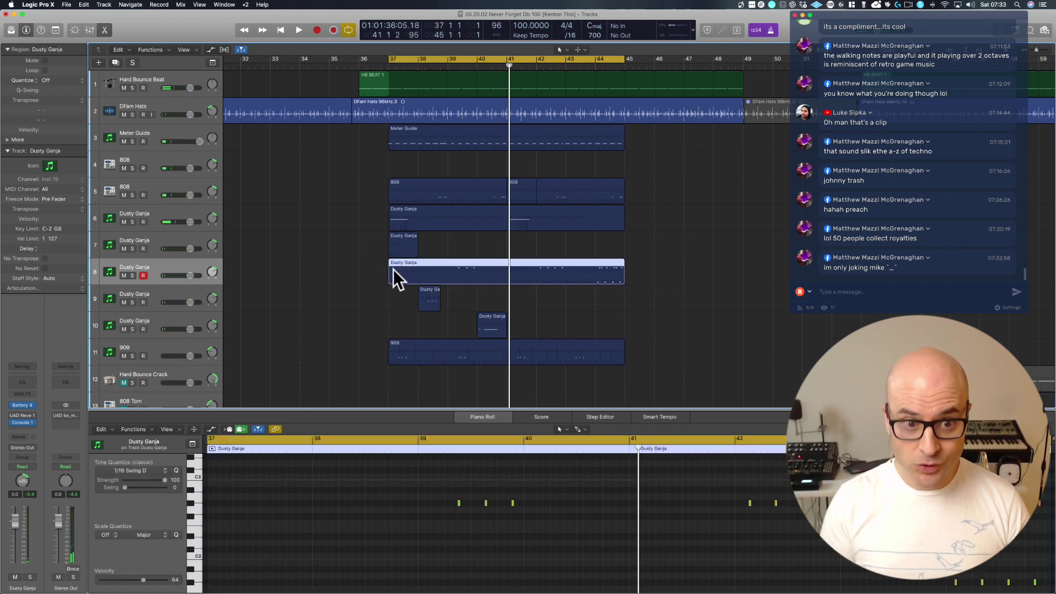
Switch to screenset 1 for the full arrangement and delete the empty 808 track 4.
scroll(296, 285, down, 8)
scroll(296, 284, up, 8)
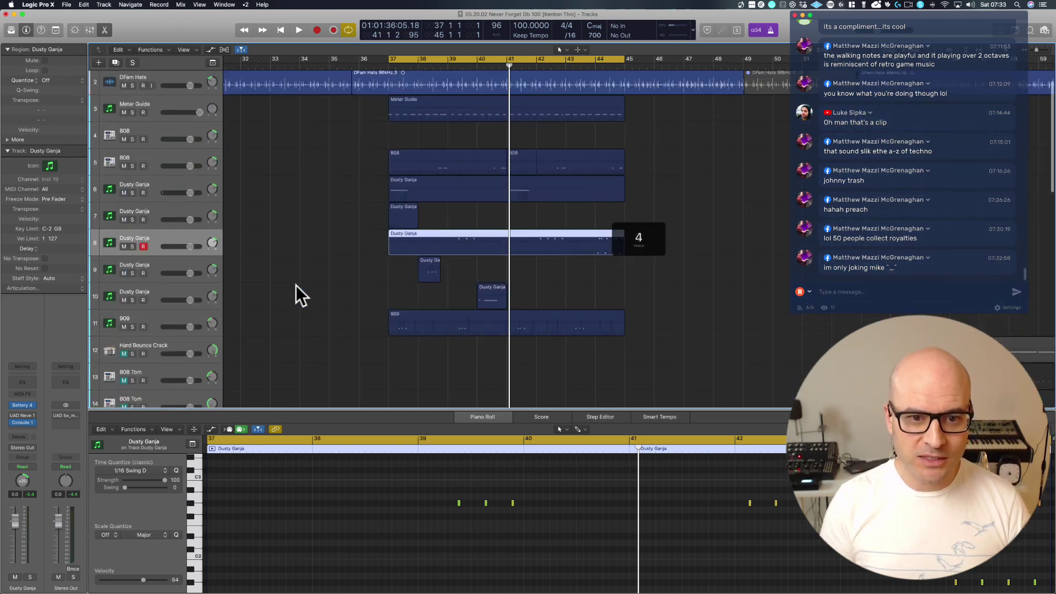
click(155, 164)
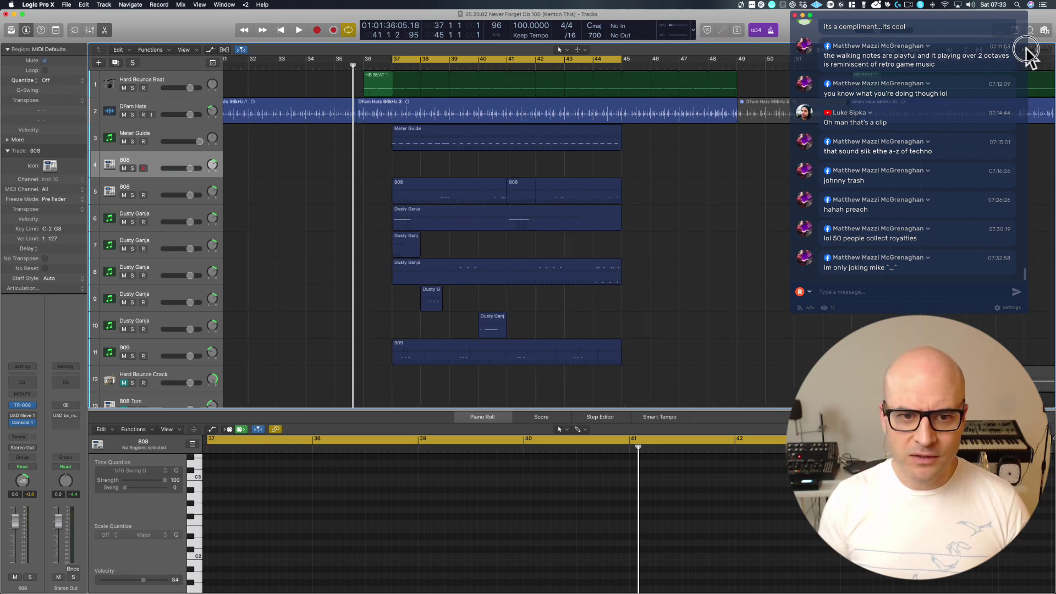
drag(1039, 52, 1012, 55)
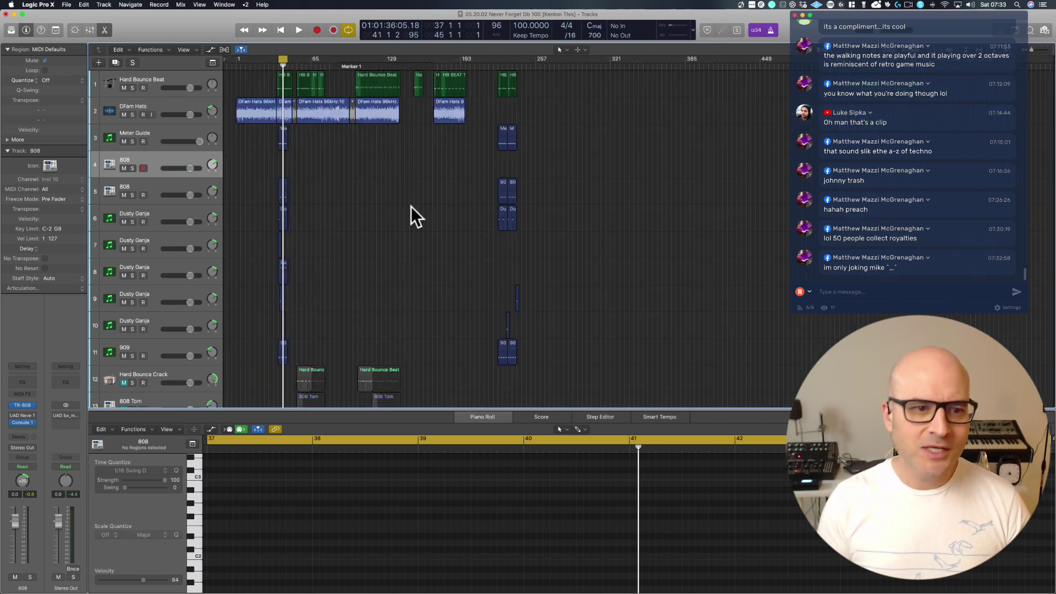
key(alt+z)
key(alt+z)
key(alt+z)
key(alt+z)
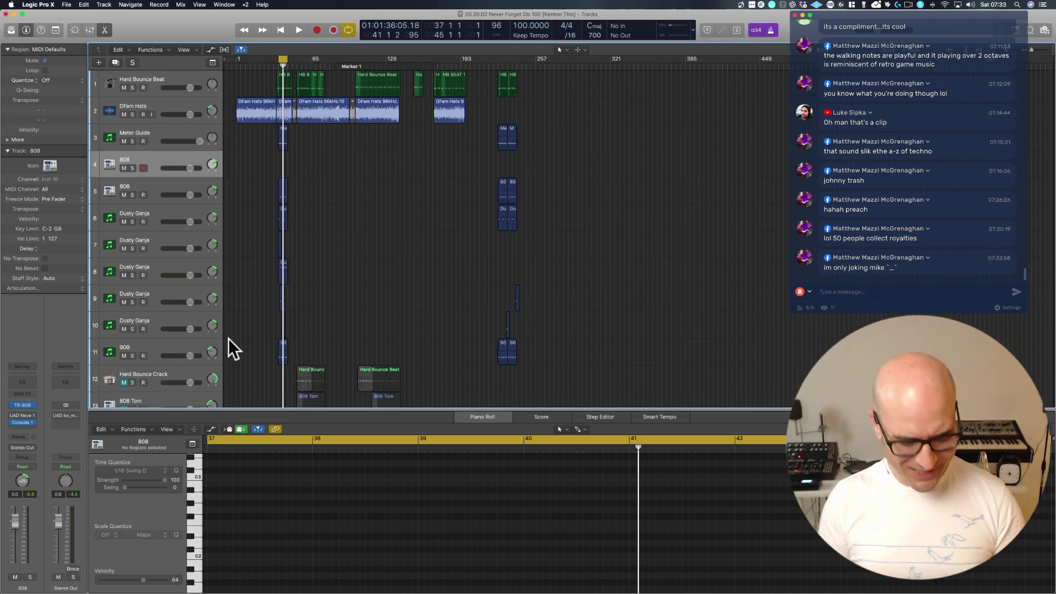
key(1)
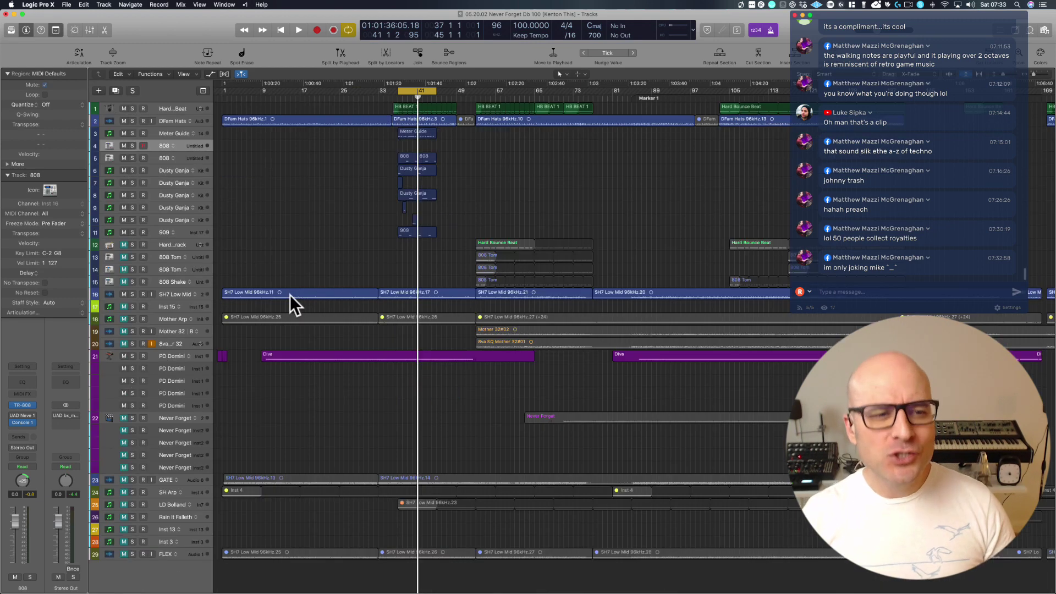
scroll(312, 174, left, 10)
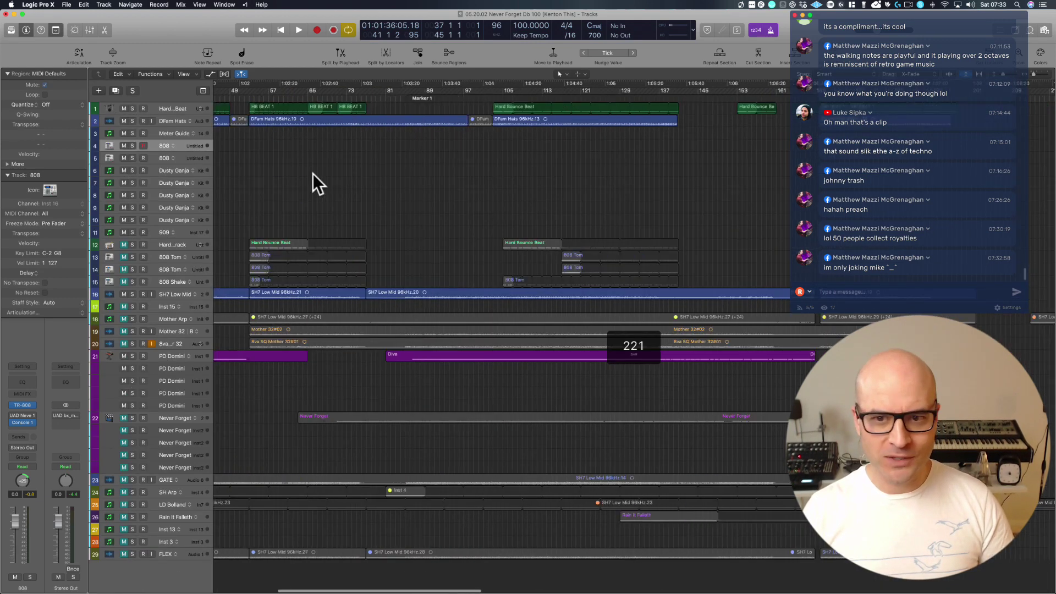
scroll(313, 173, right, 5)
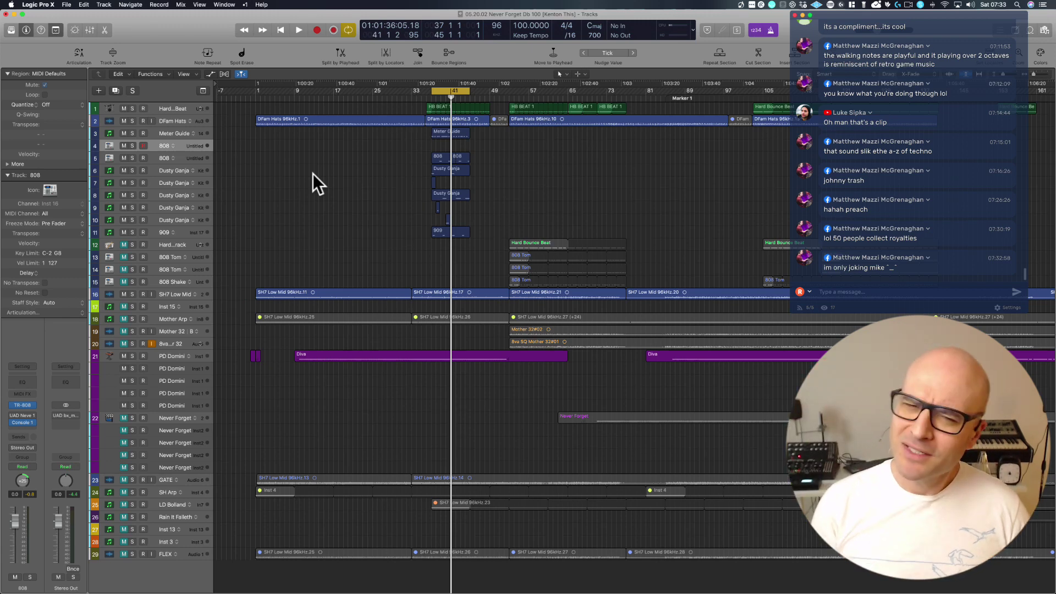
key(super+BackSpace)
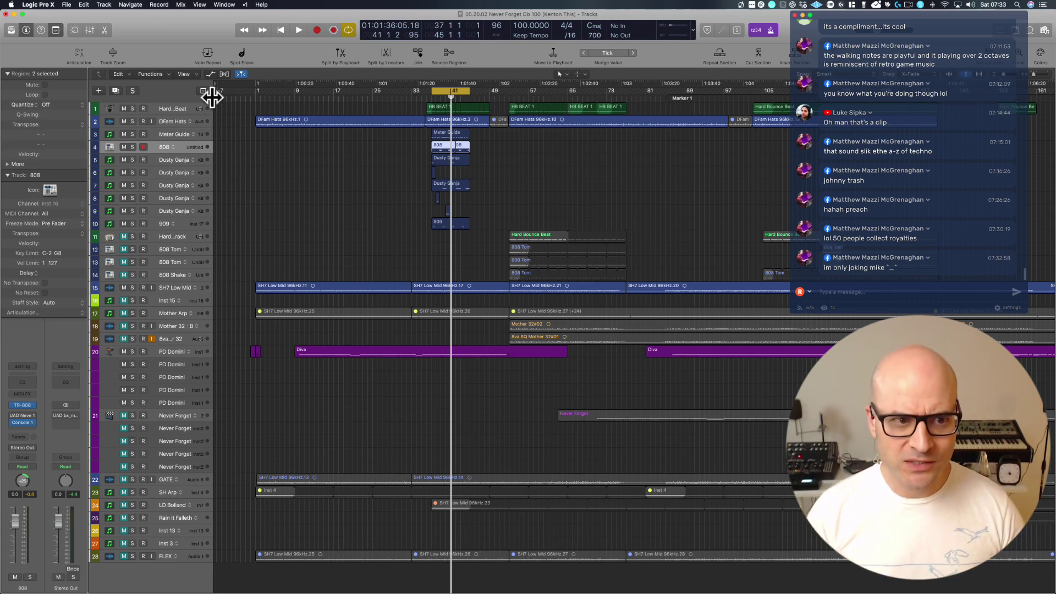
Widen the track headers to show the full track names and inspect the 909 region and neighbouring percussion tracks up close.
drag(213, 98, 225, 95)
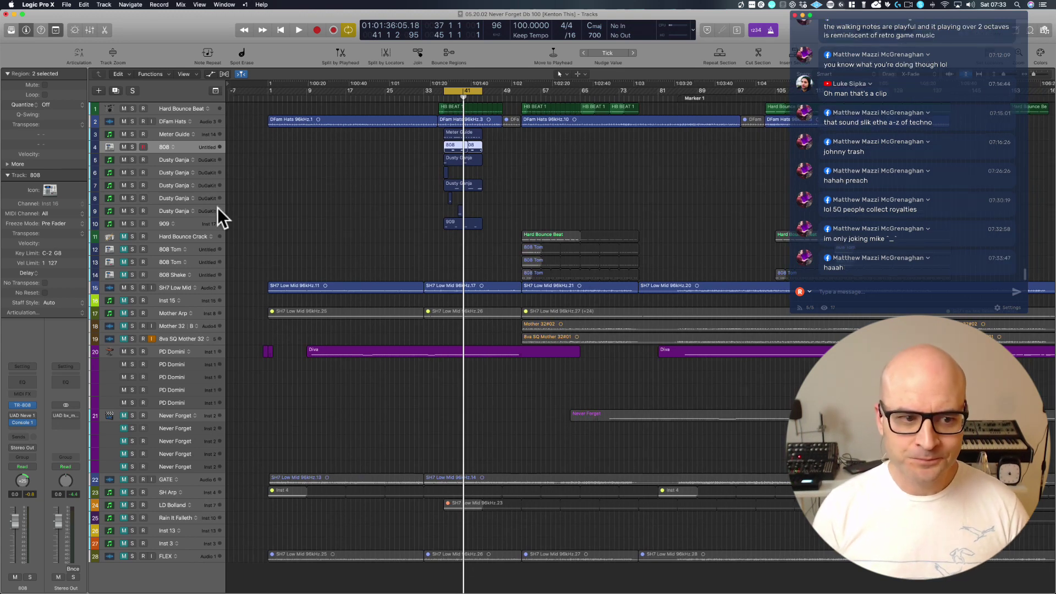
click(186, 222)
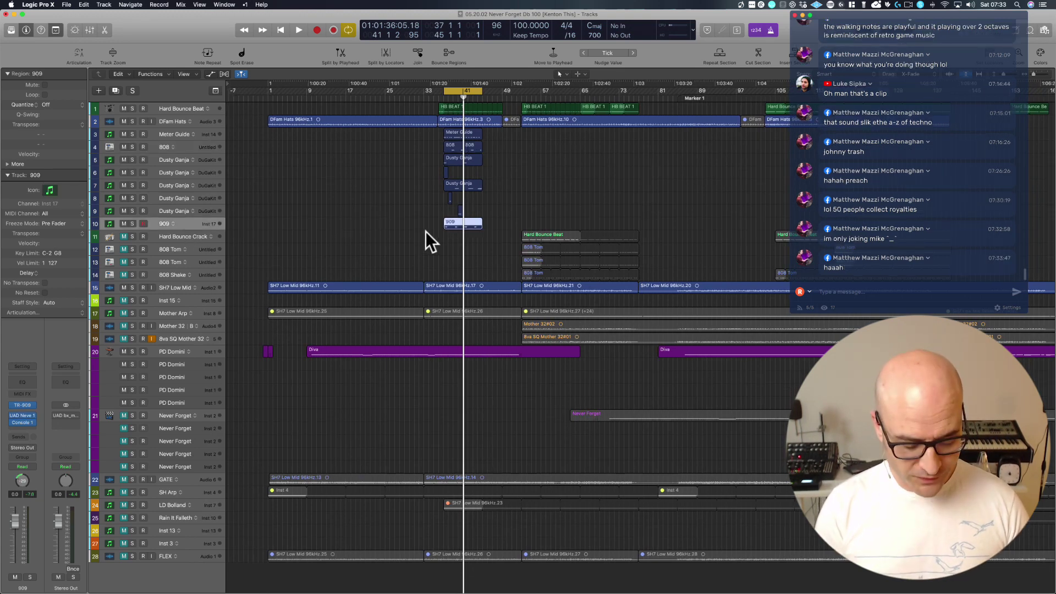
drag(425, 231, 499, 64)
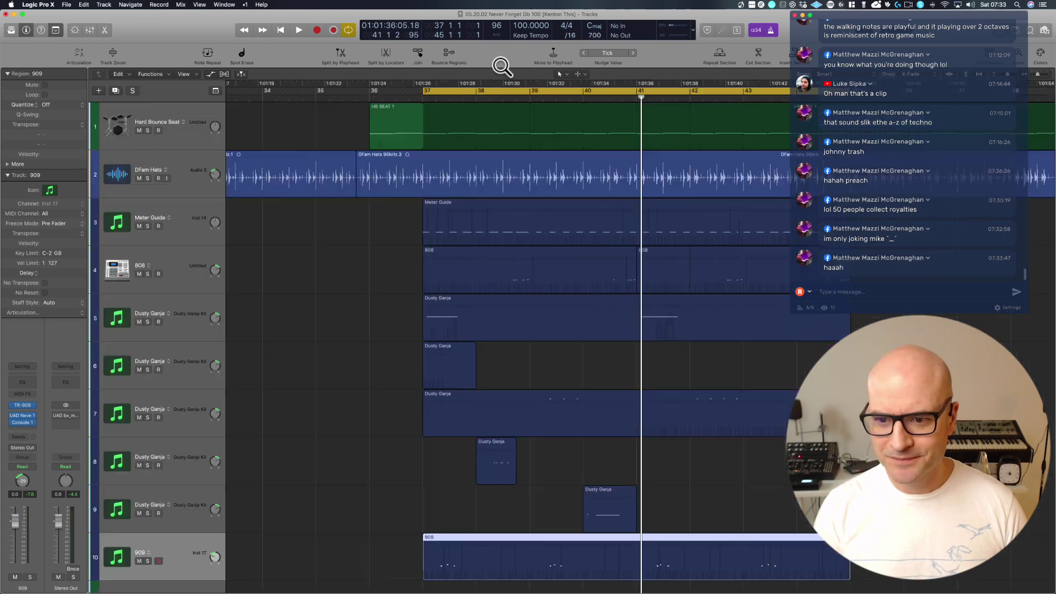
scroll(329, 276, down, 8)
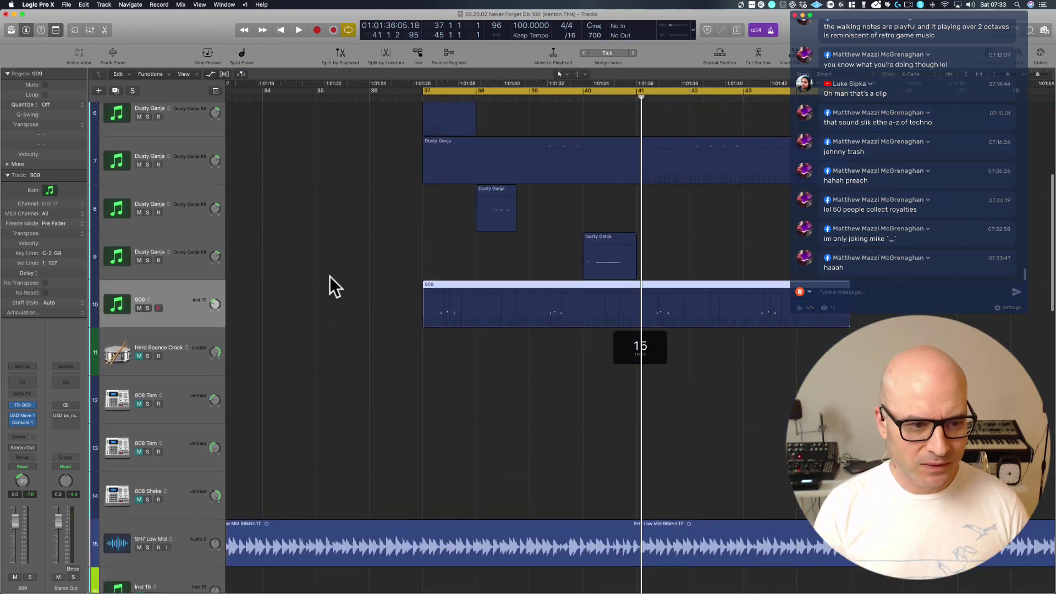
ctrl+alt+click(336, 273)
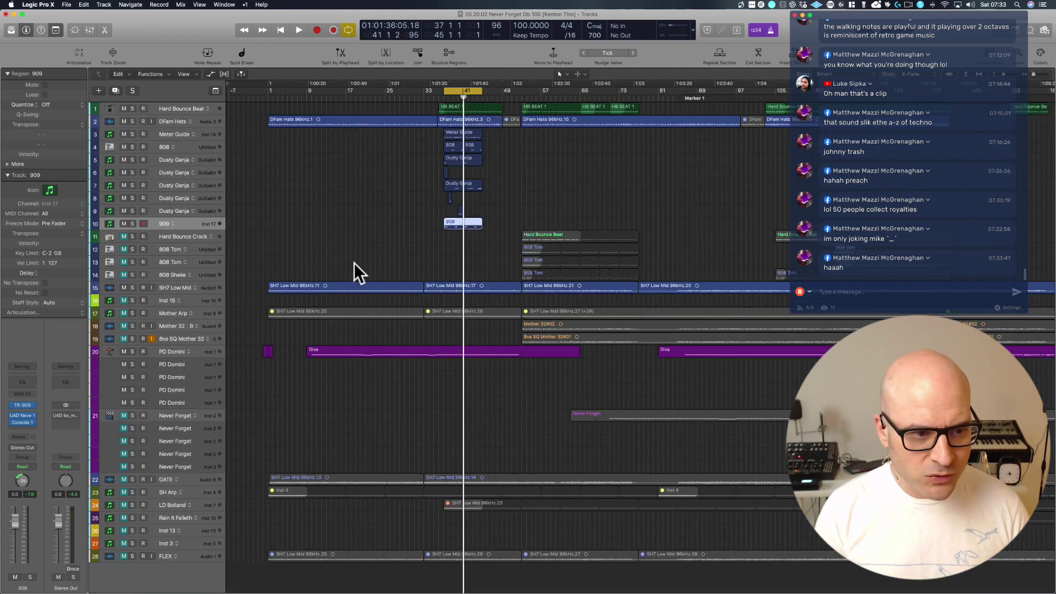
Set the cycle range to bars 37 to 45 and audition track 9's Dusty Ganja part with the other percussion.
click(163, 213)
drag(422, 264, 636, 11)
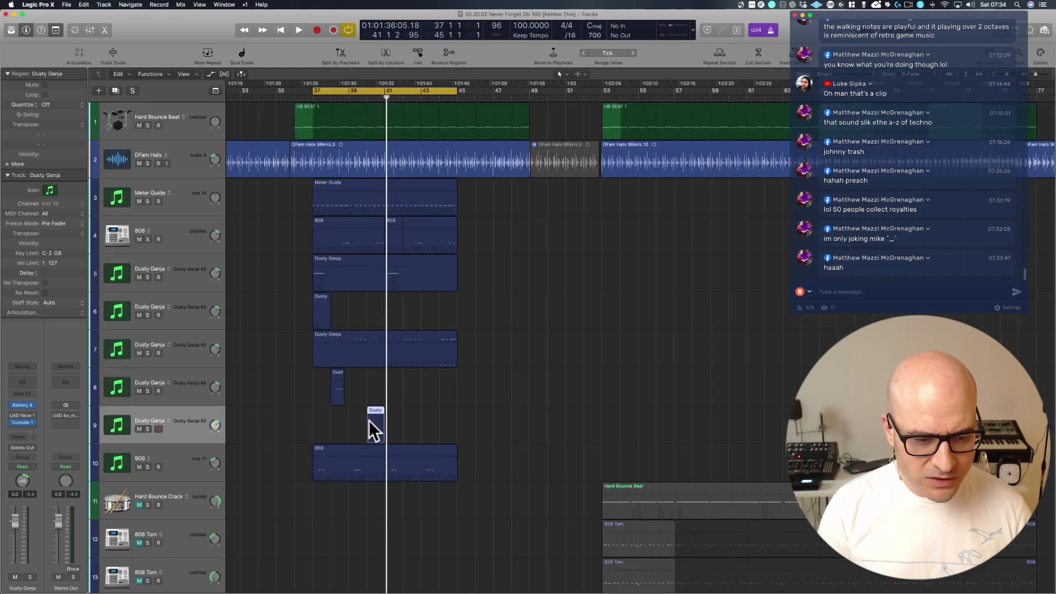
click(392, 419)
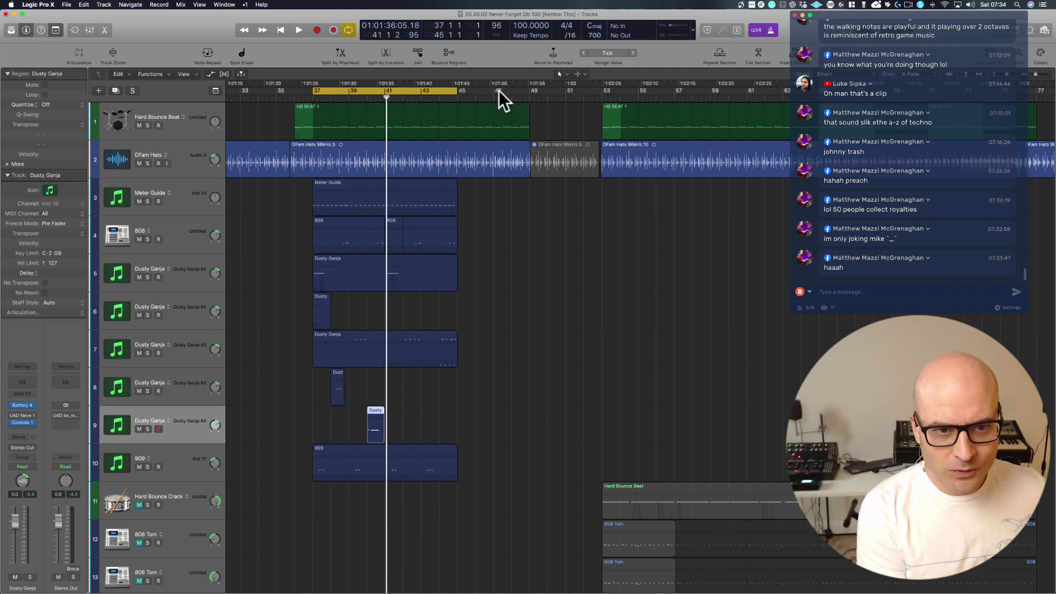
click(389, 91)
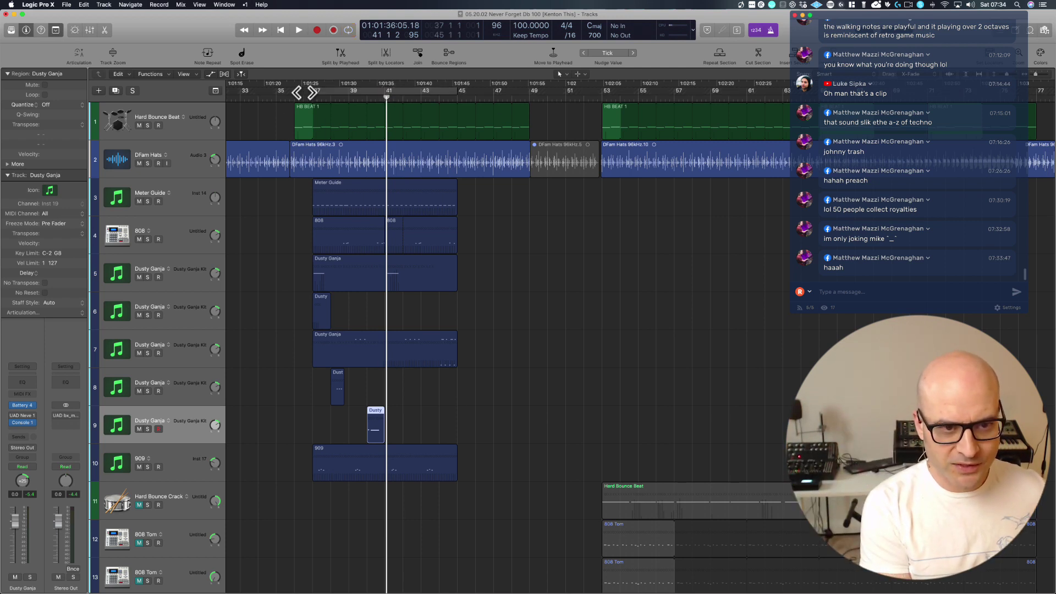
drag(312, 91, 458, 90)
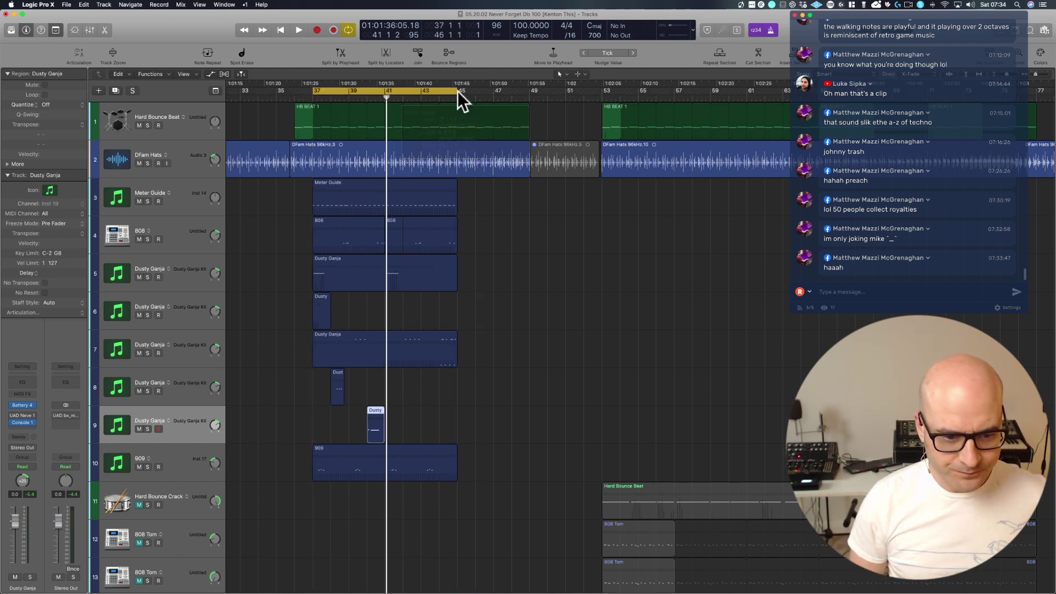
key(space)
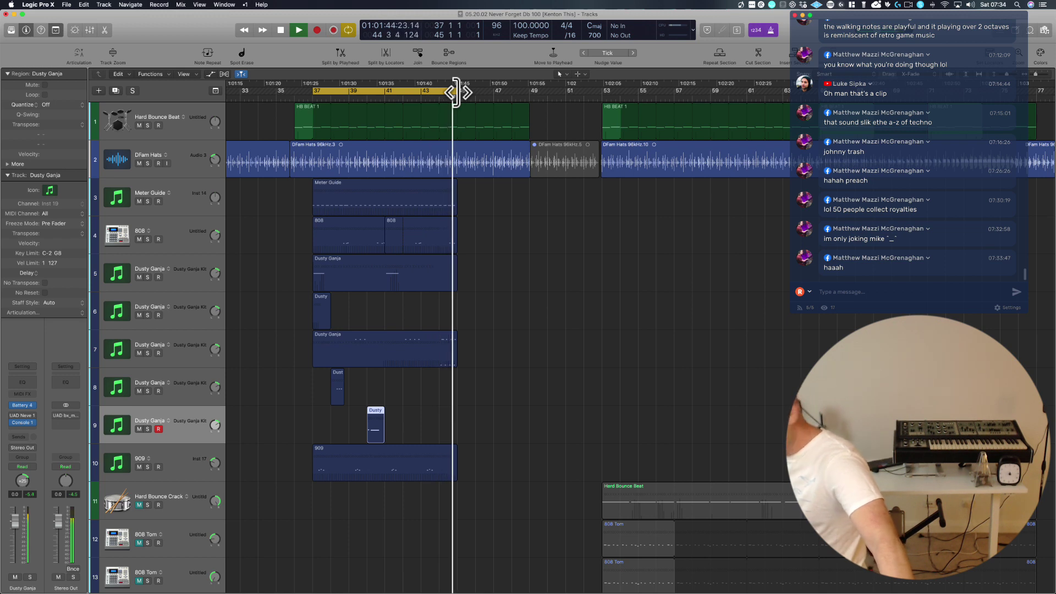
key(space)
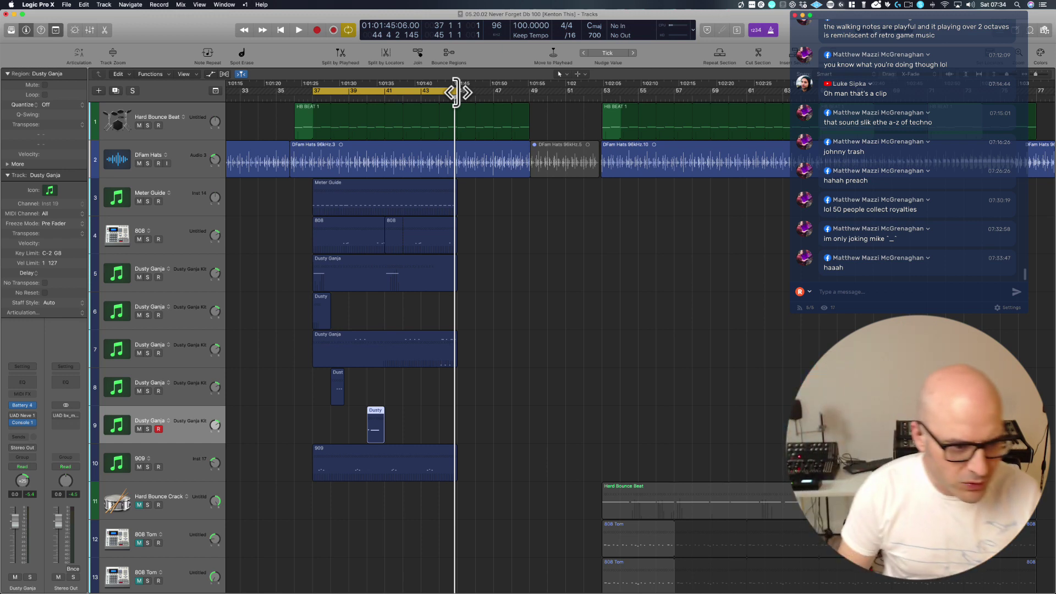
Check which Battery 4 kit track 9's Dusty Ganja part uses, then close the instrument window.
click(337, 388)
key(Down)
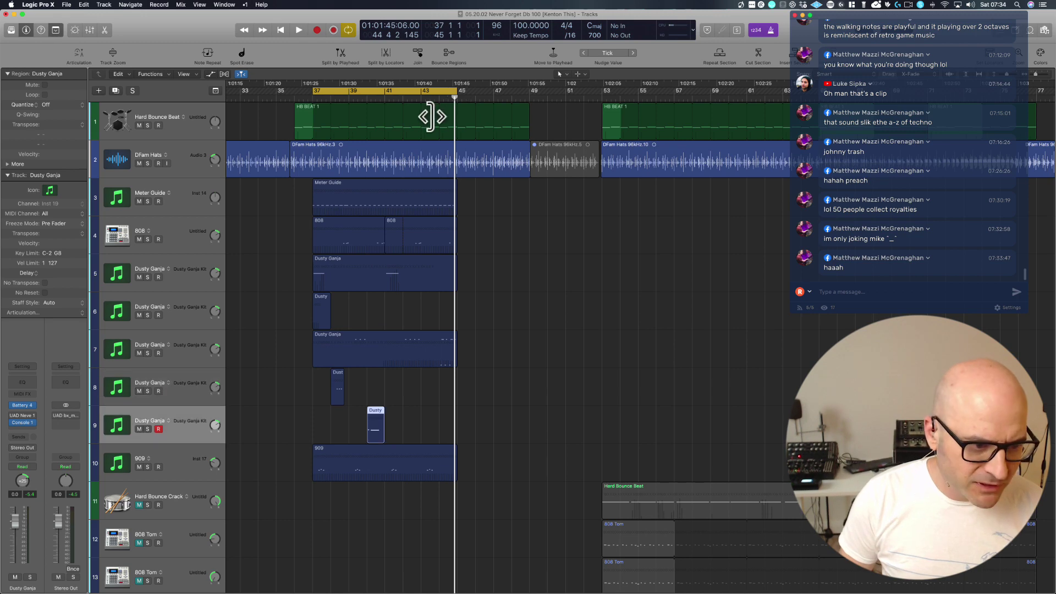
click(22, 407)
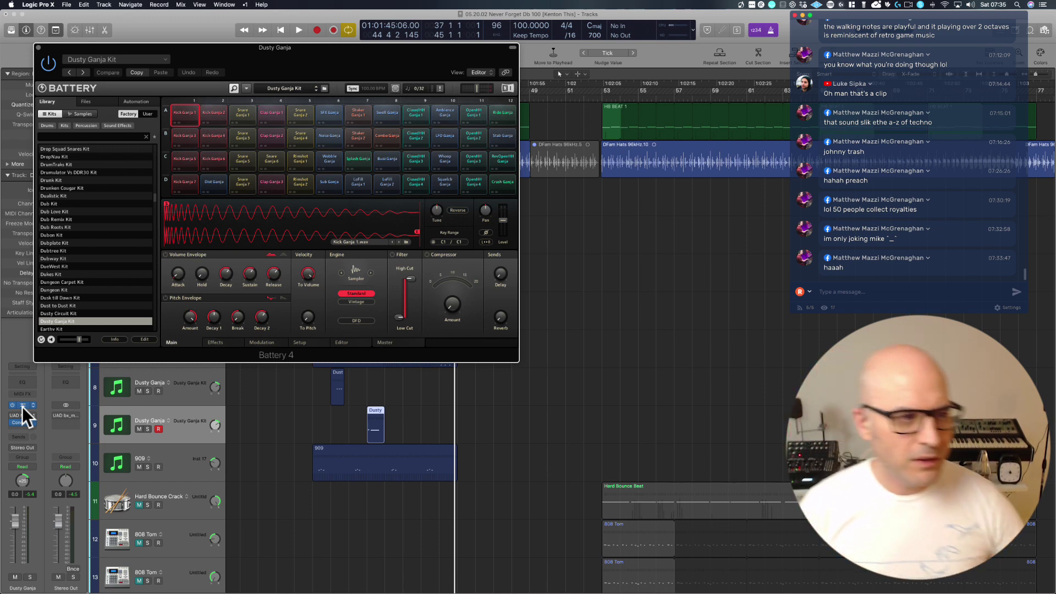
click(38, 48)
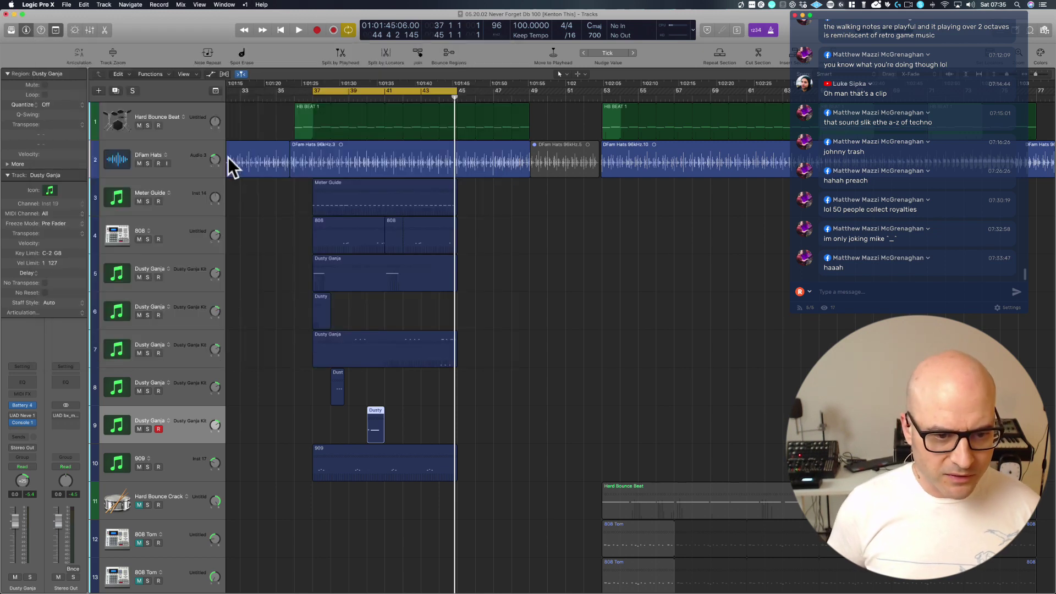
Copy track 9's Dusty Ganja region from bar 40 to bar 44 and open the copy in the Piano Roll.
click(323, 418)
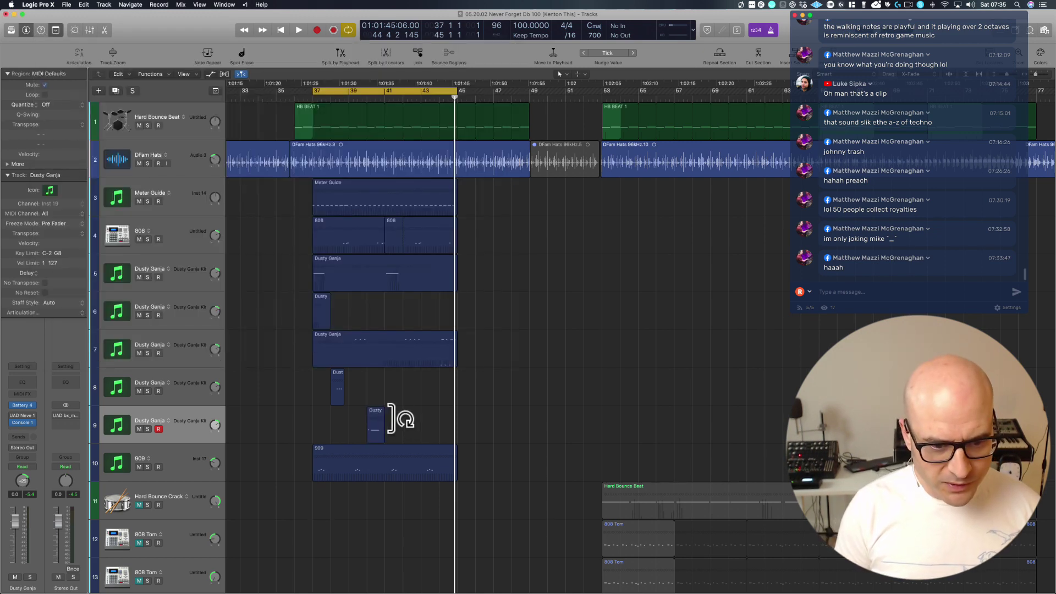
drag(379, 423, 445, 420)
double_click(444, 420)
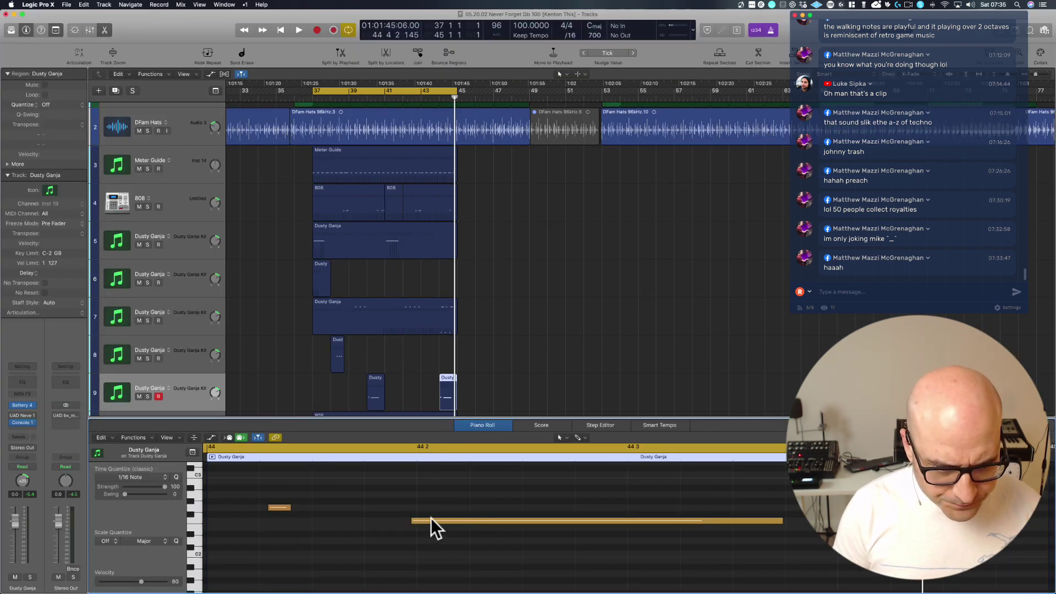
Quantize the long note to 1/16, lower the short note one semitone and copy it to just before the long note.
click(431, 521)
click(176, 477)
click(192, 504)
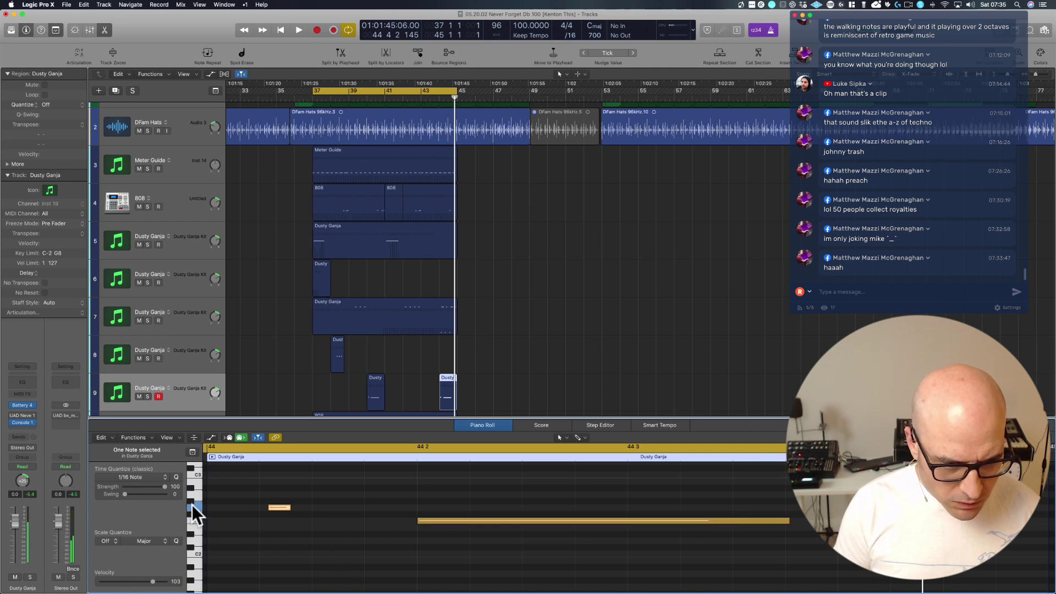
click(189, 516)
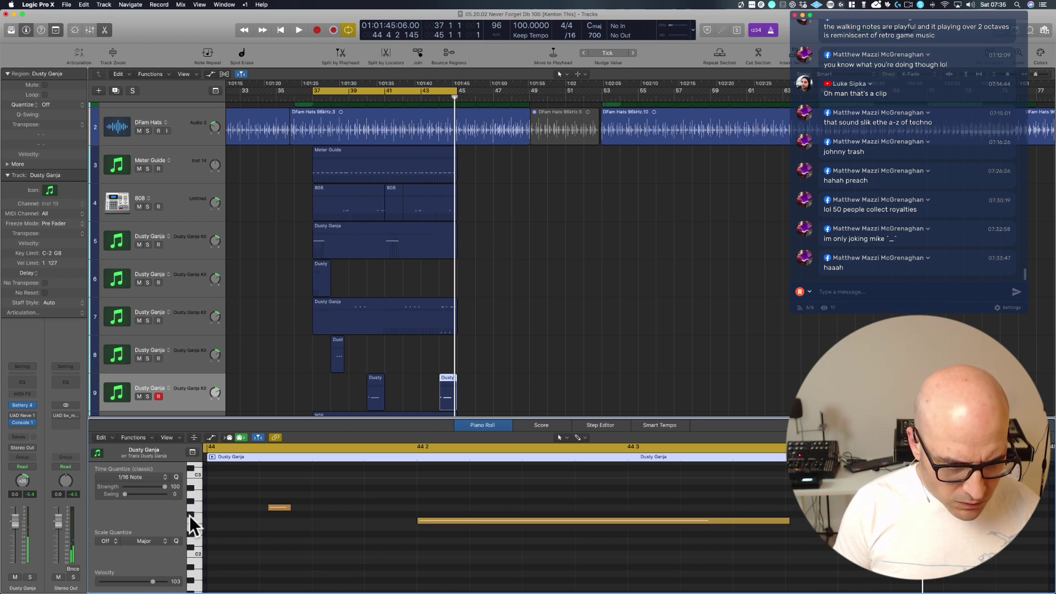
drag(284, 506, 405, 517)
Set the cycle range to bars 44 to 45 and audition the edited Dusty Ganja notes.
key(space)
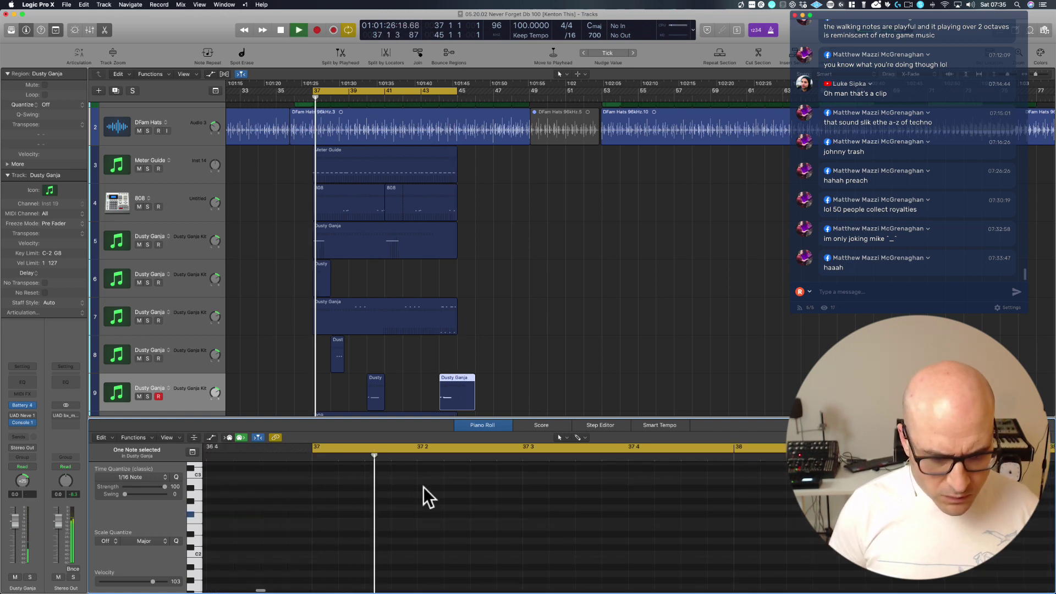
key(space)
key(super+u)
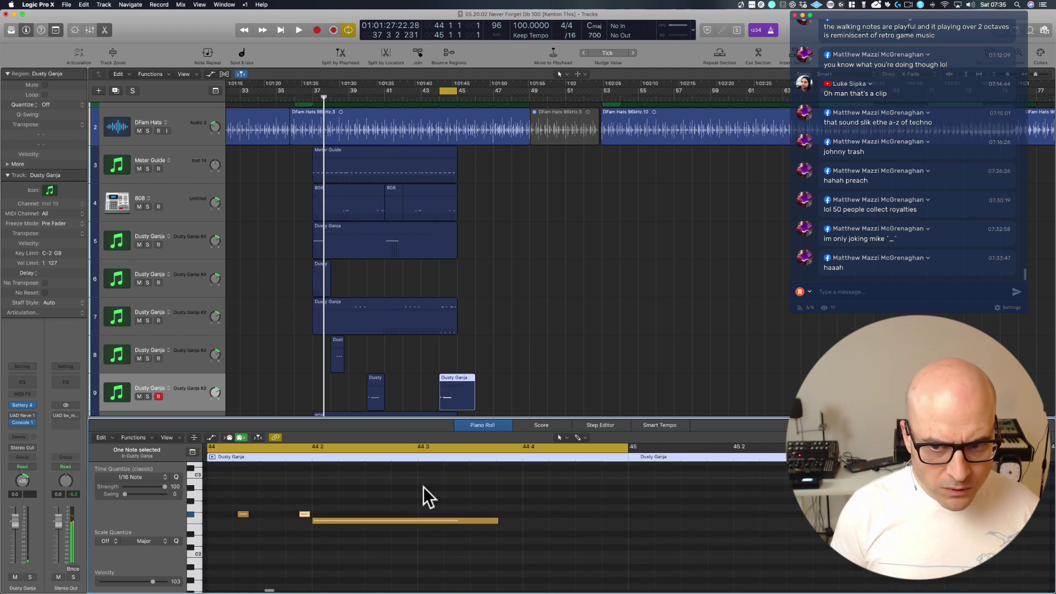
key(space)
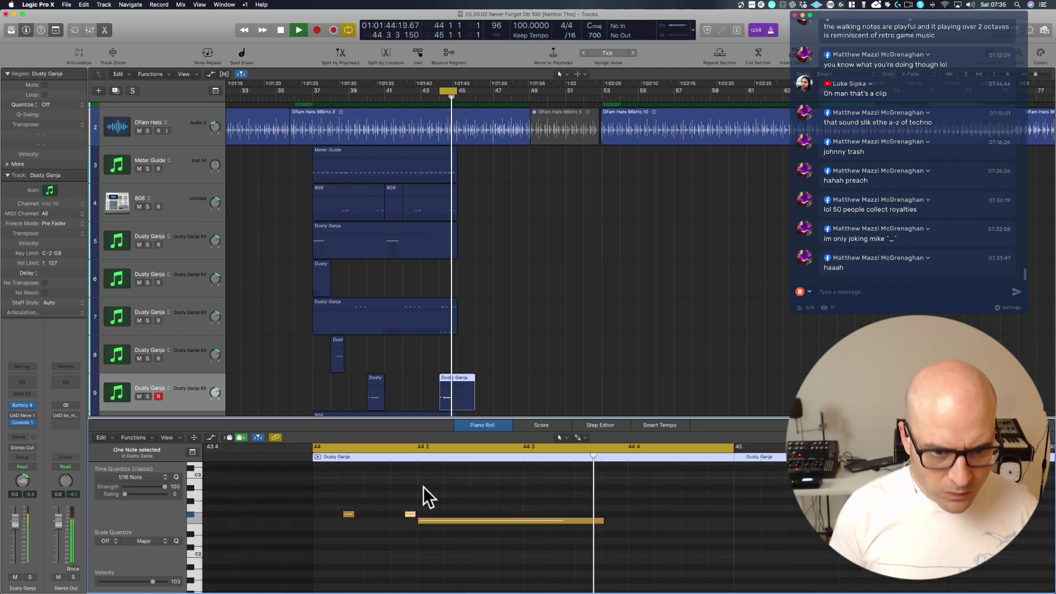
key(space)
Return to the wider arrangement and unmute the Hard Bounce Crack, 808 Tom and 808 Shake tracks.
drag(267, 169, 520, 407)
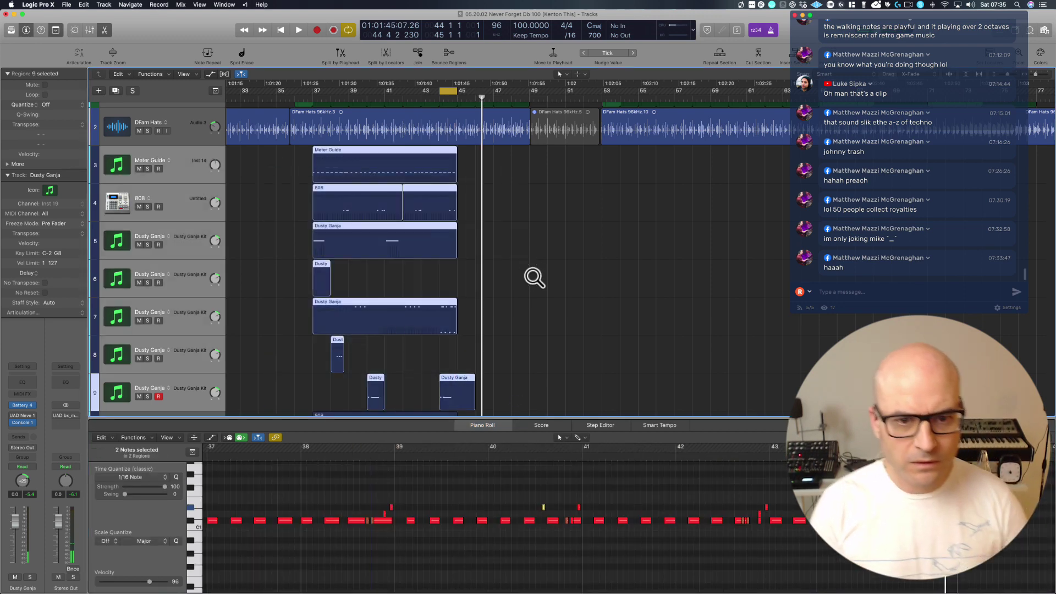
ctrl+alt+click(534, 277)
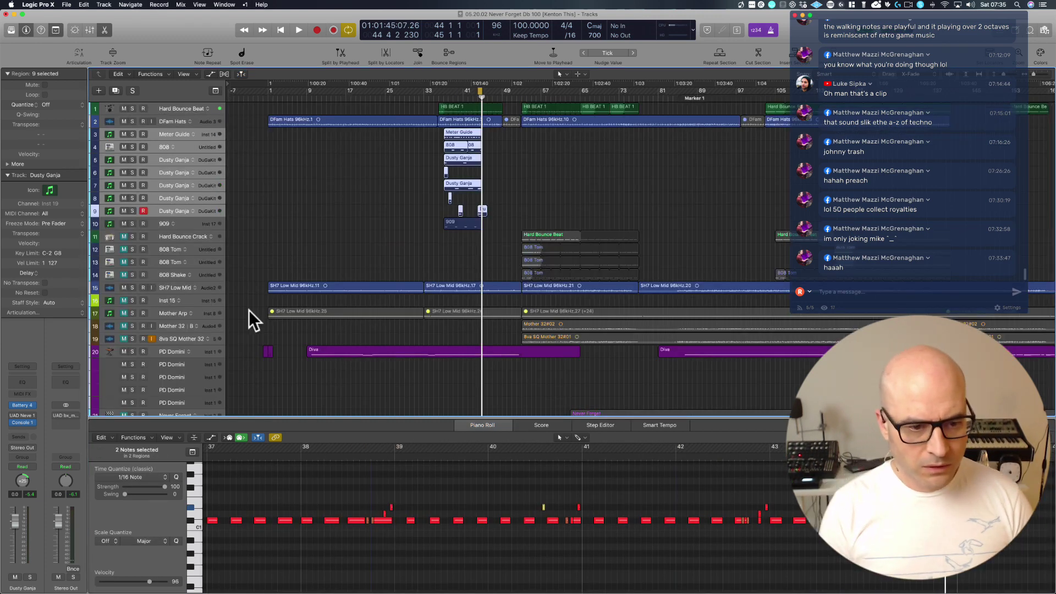
drag(245, 372, 792, 105)
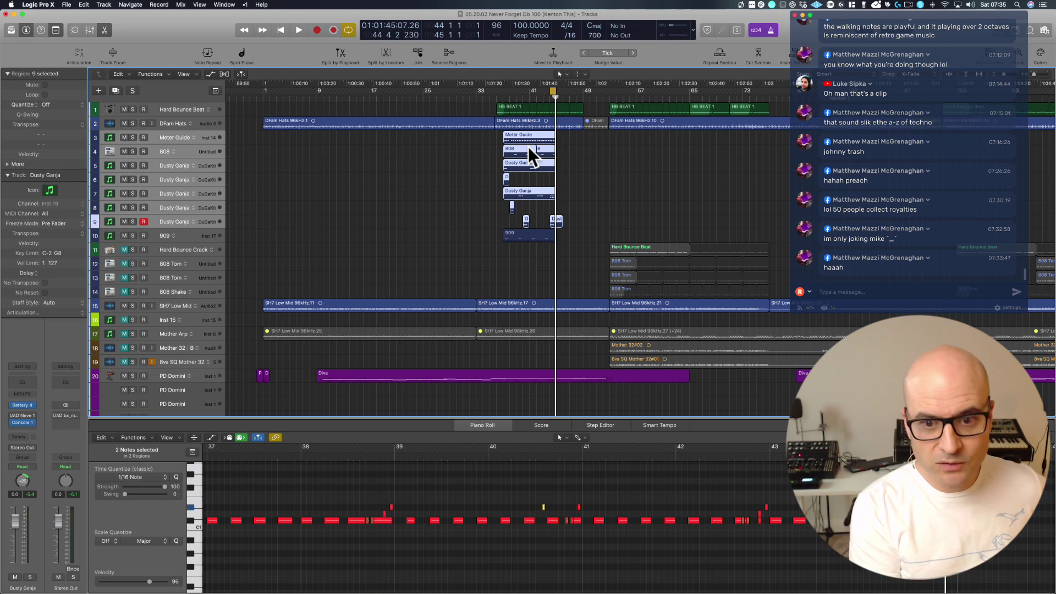
click(177, 252)
click(125, 263)
click(125, 291)
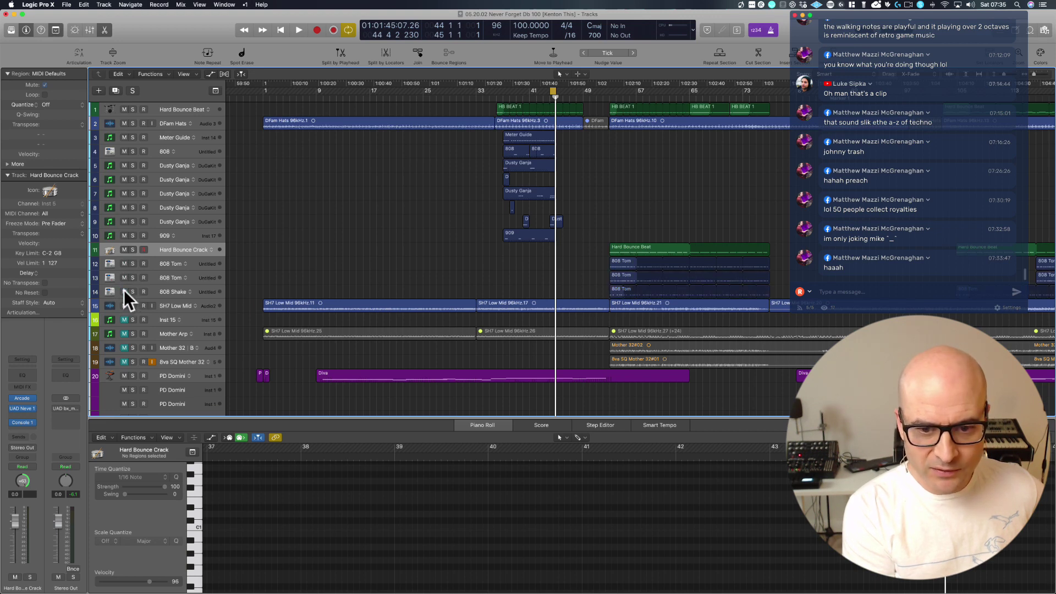
Delete the leftover beat, percussion and SH7 Low Mid regions on tracks 1 to 15 well beyond bar 193.
ctrl+alt+click(323, 258)
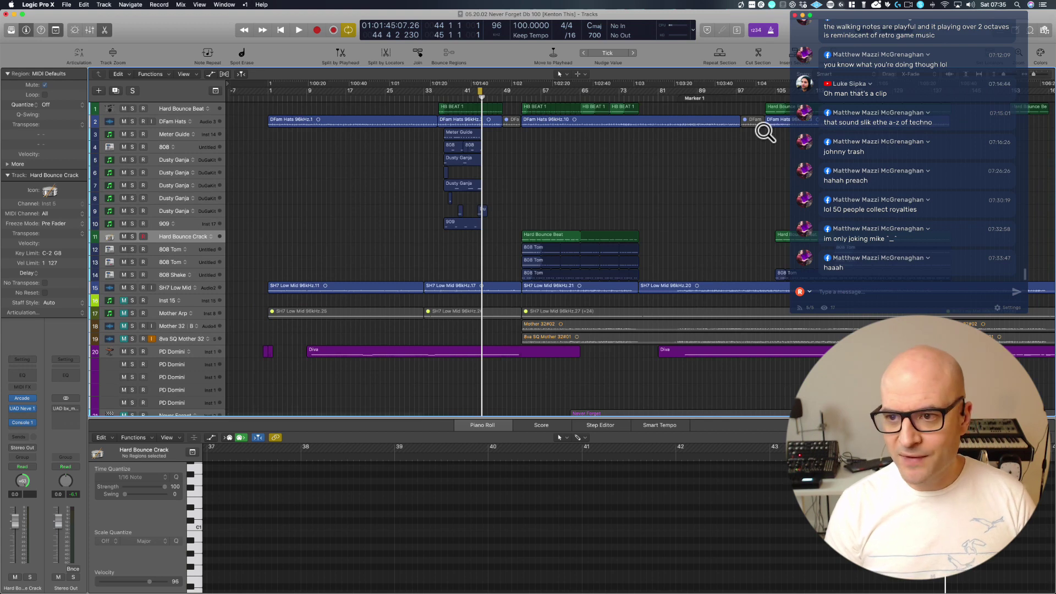
drag(1033, 75, 1026, 75)
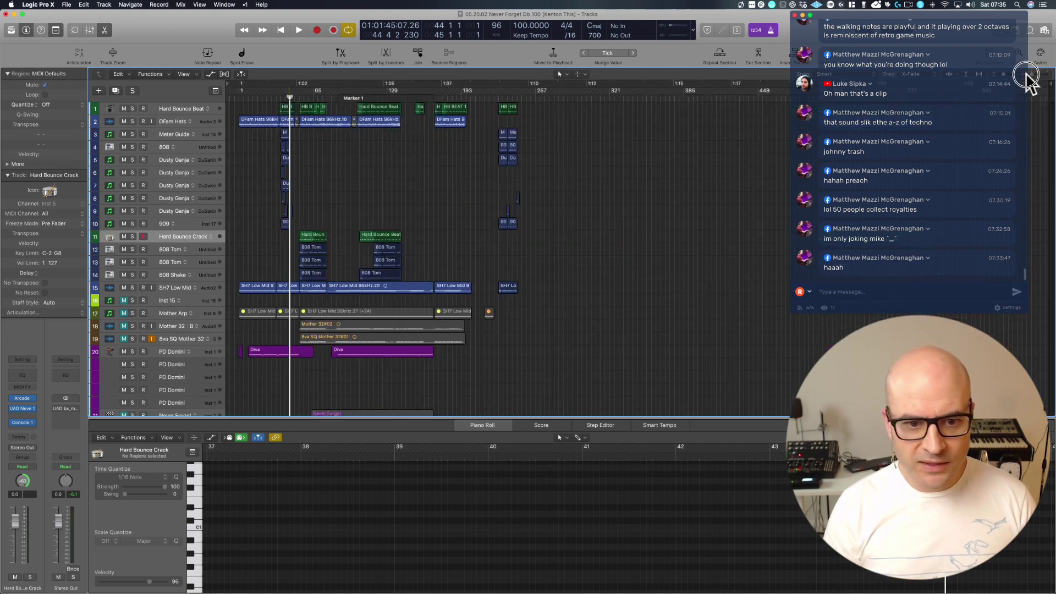
drag(491, 108, 591, 312)
key(Delete)
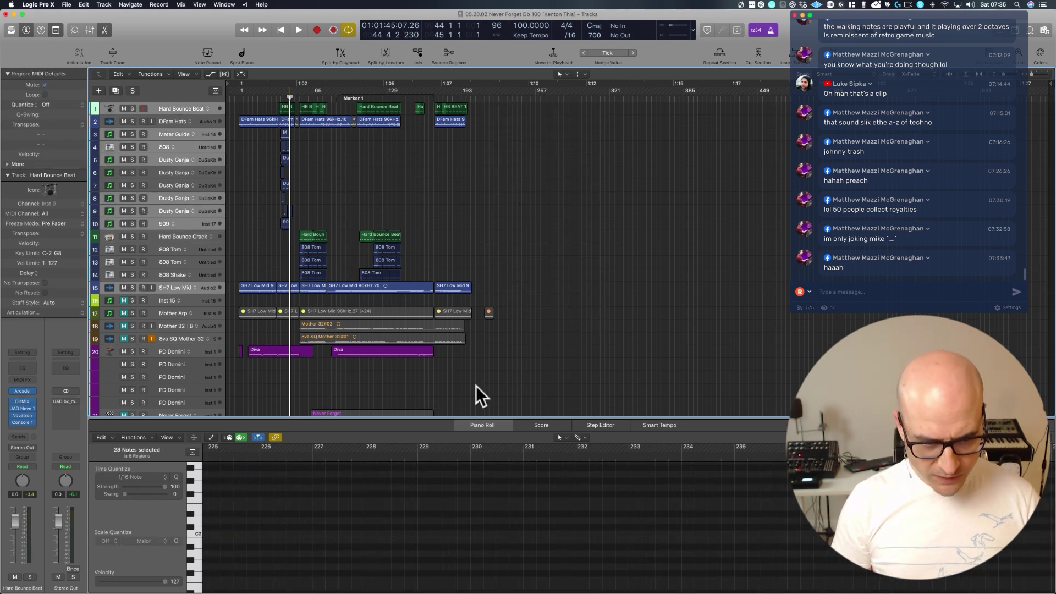
Recall screenset 1 and set the cycle range from bar 33 to the start of the Hard Bounce Beat region after Marker 1.
ctrl+alt+drag(476, 386, 173, 40)
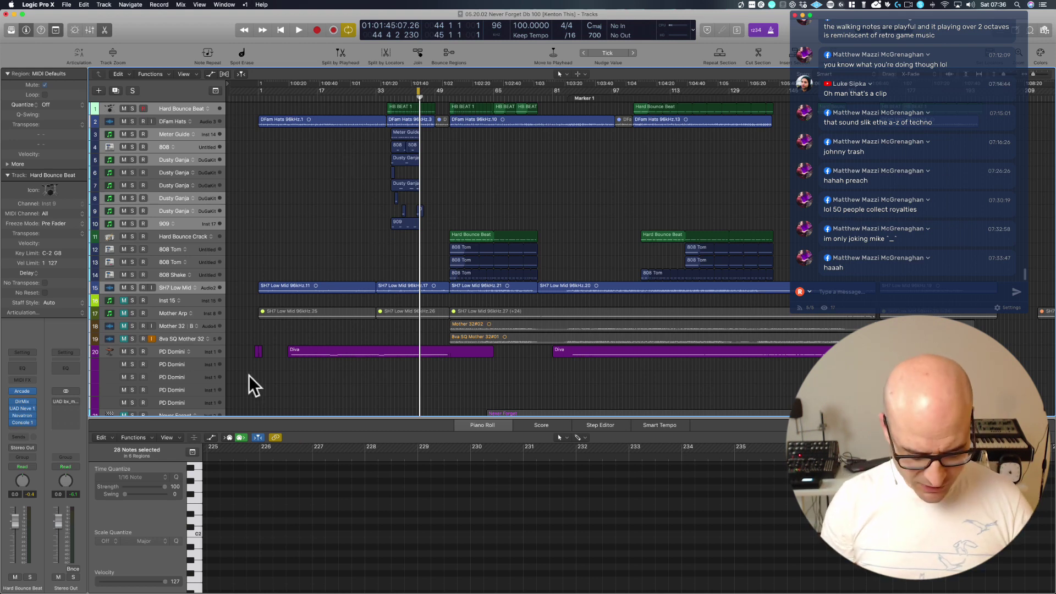
drag(237, 379, 596, 102)
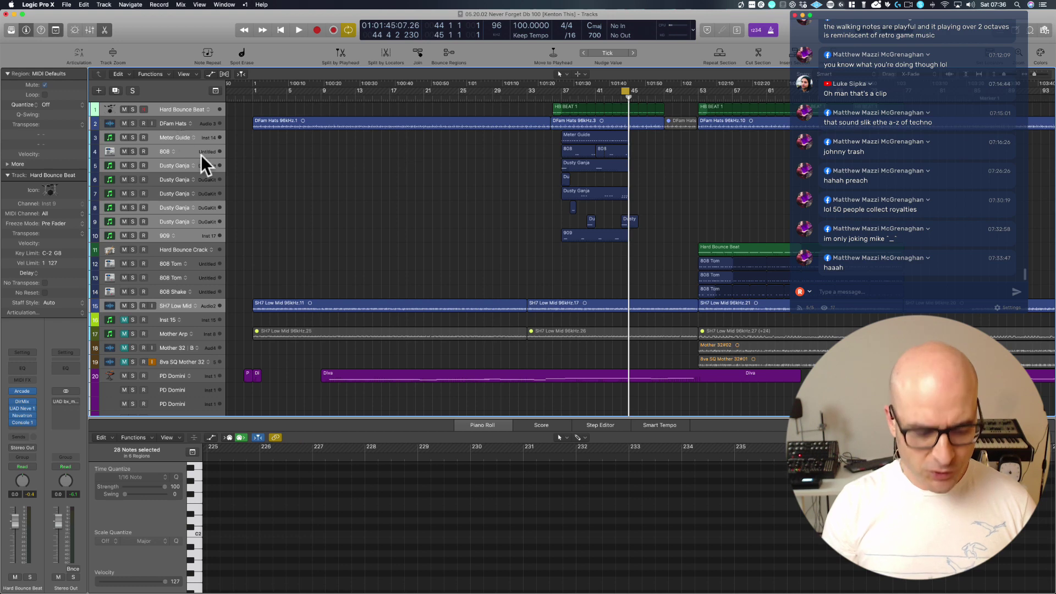
key(1)
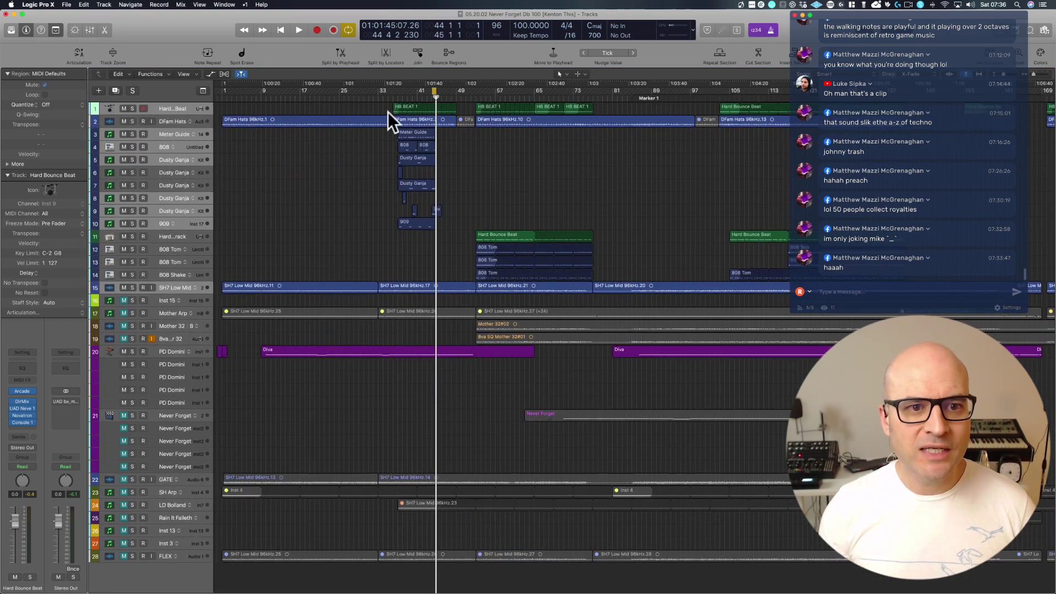
drag(378, 91, 718, 94)
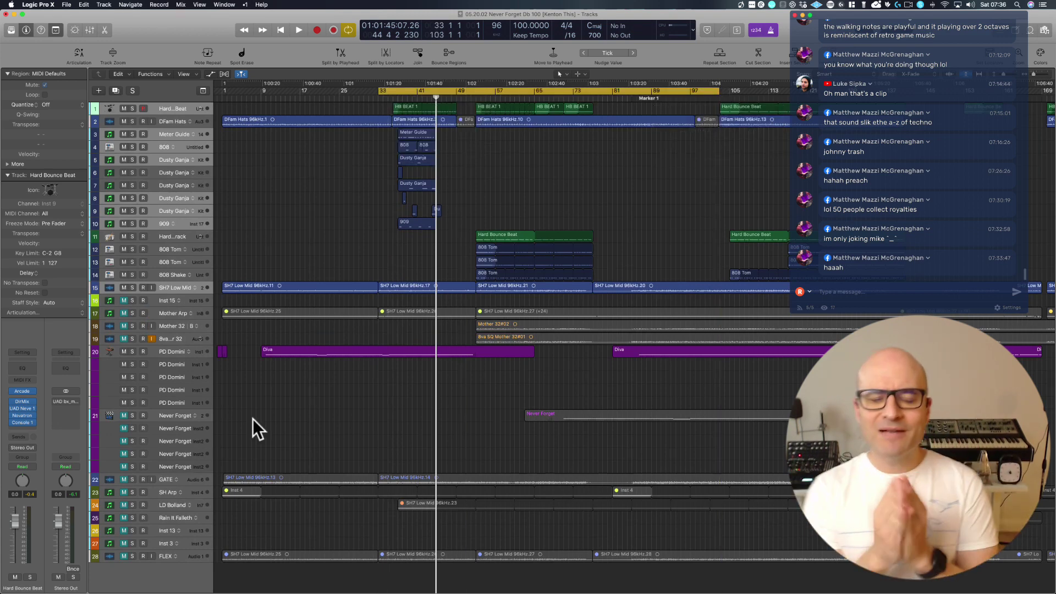
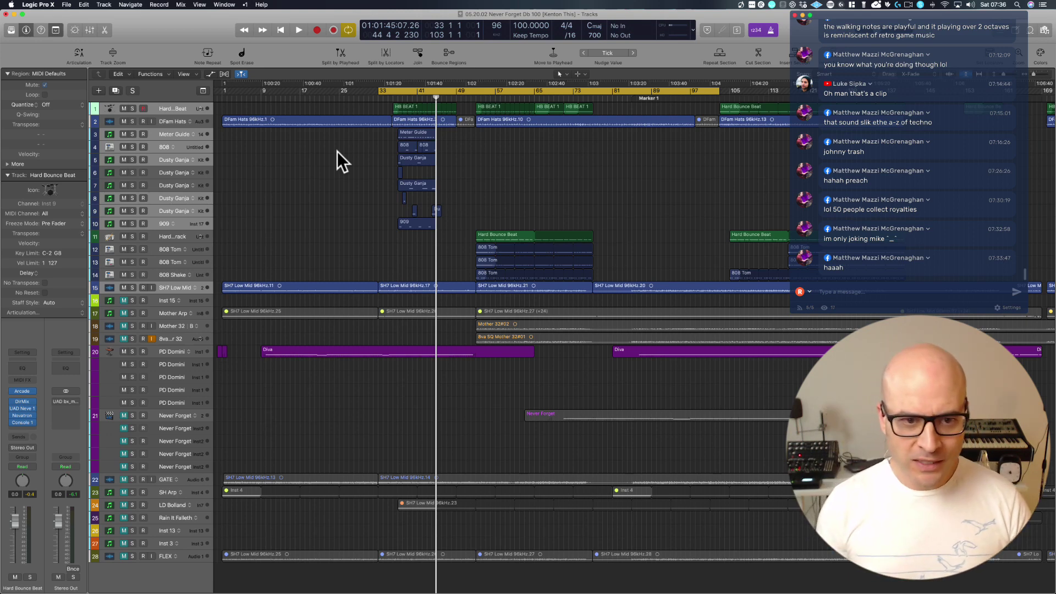
Trim the first 808 region on track 4 to end at bar 41 and join it with the second 808 region.
drag(378, 133, 459, 233)
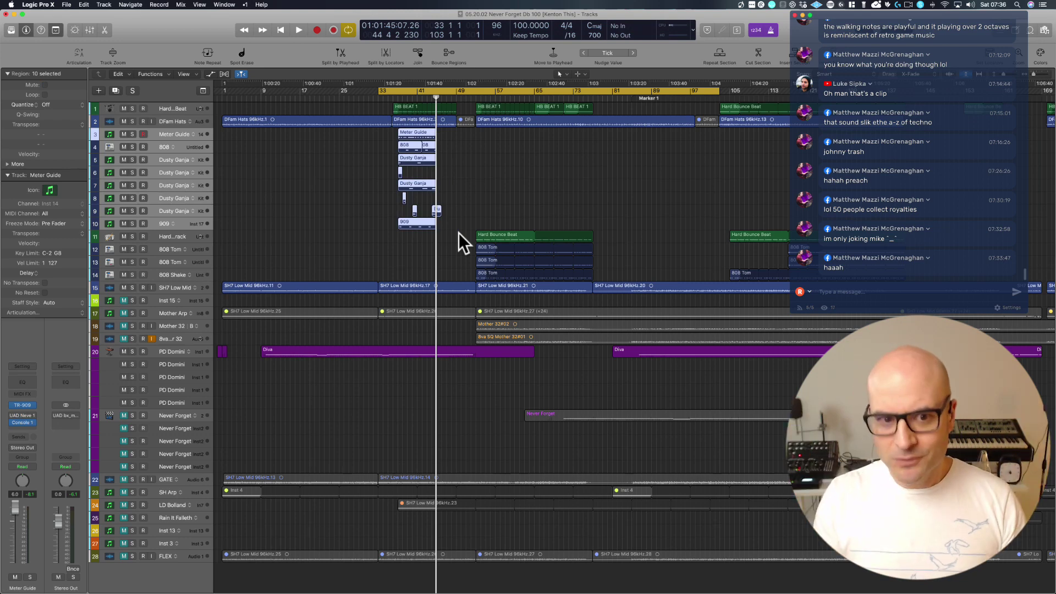
click(378, 228)
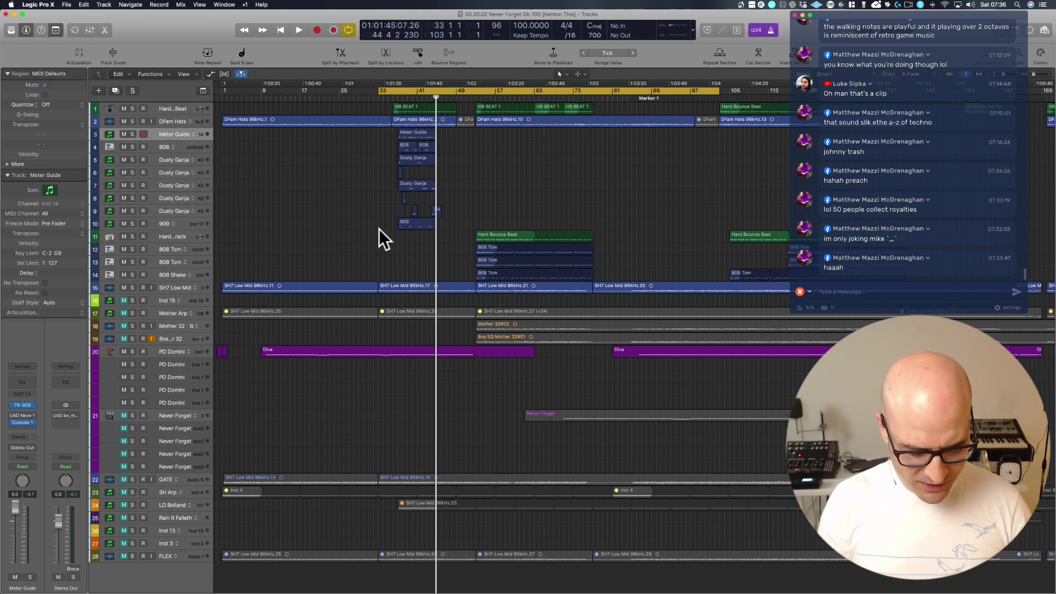
drag(397, 241, 457, 103)
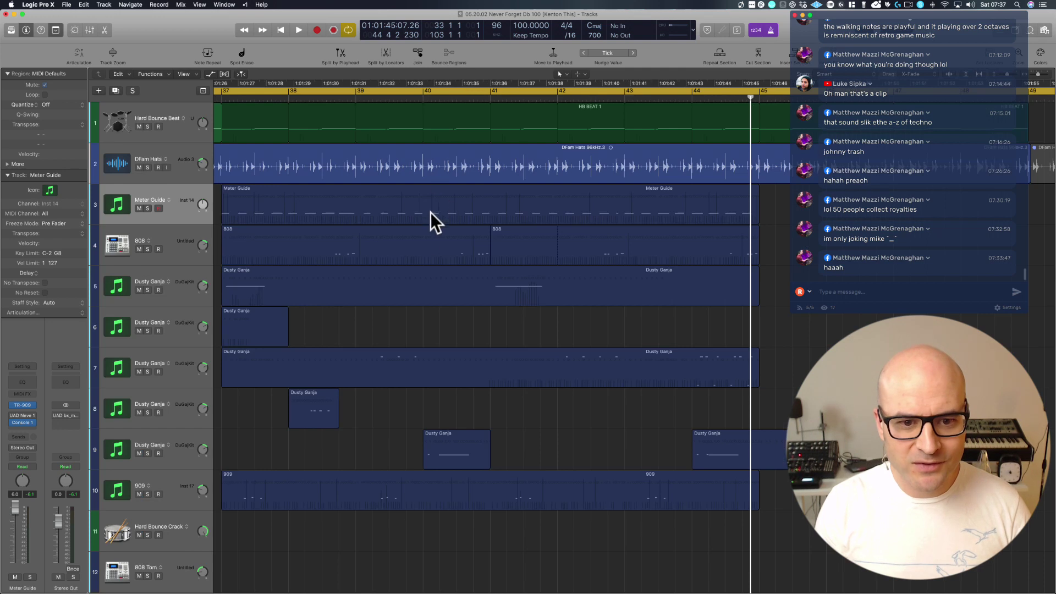
click(426, 231)
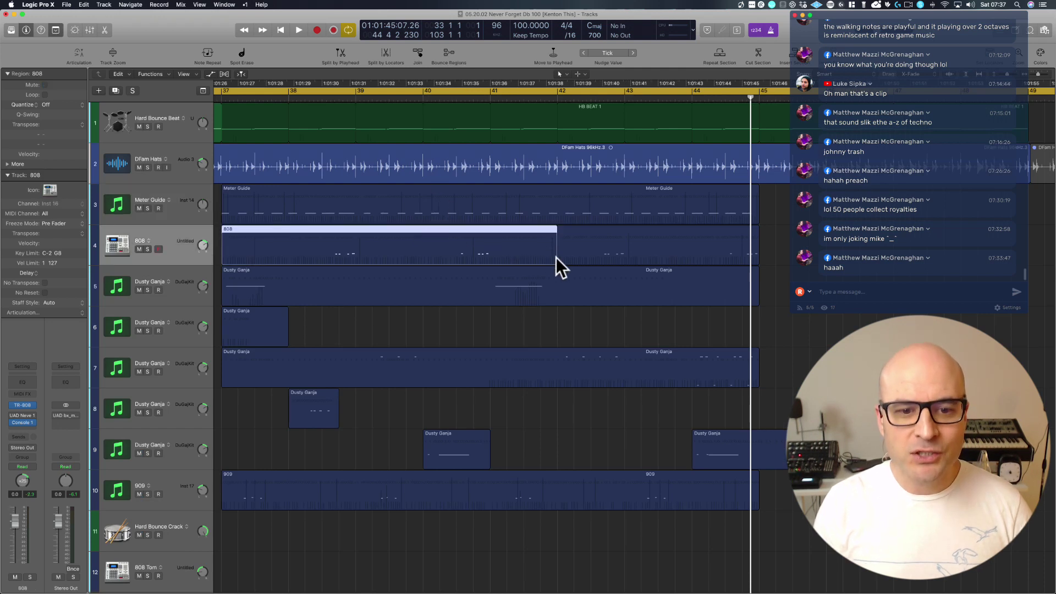
drag(556, 257, 489, 260)
drag(766, 248, 417, 243)
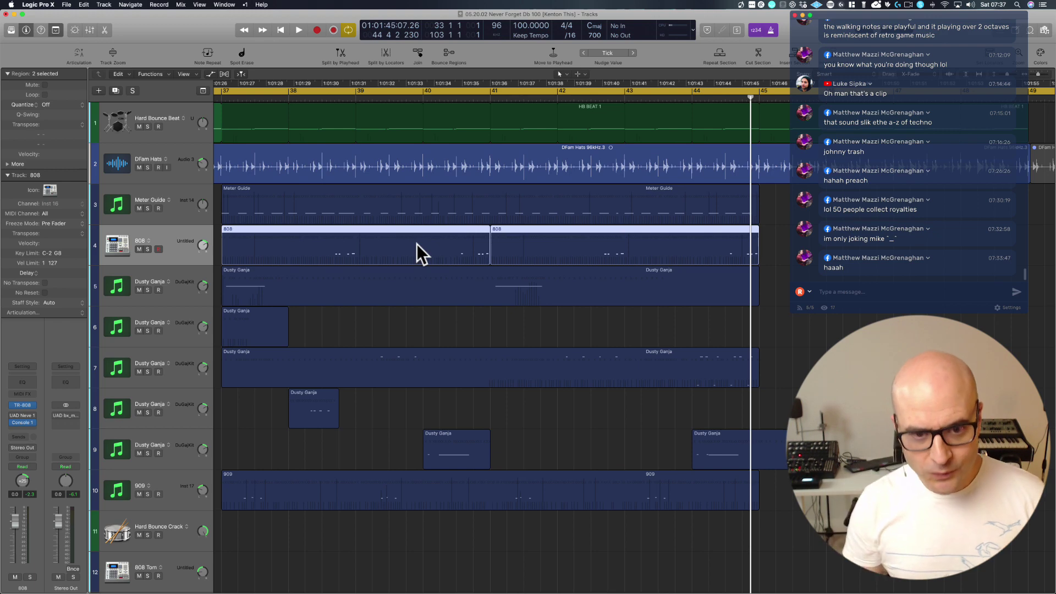
key(j)
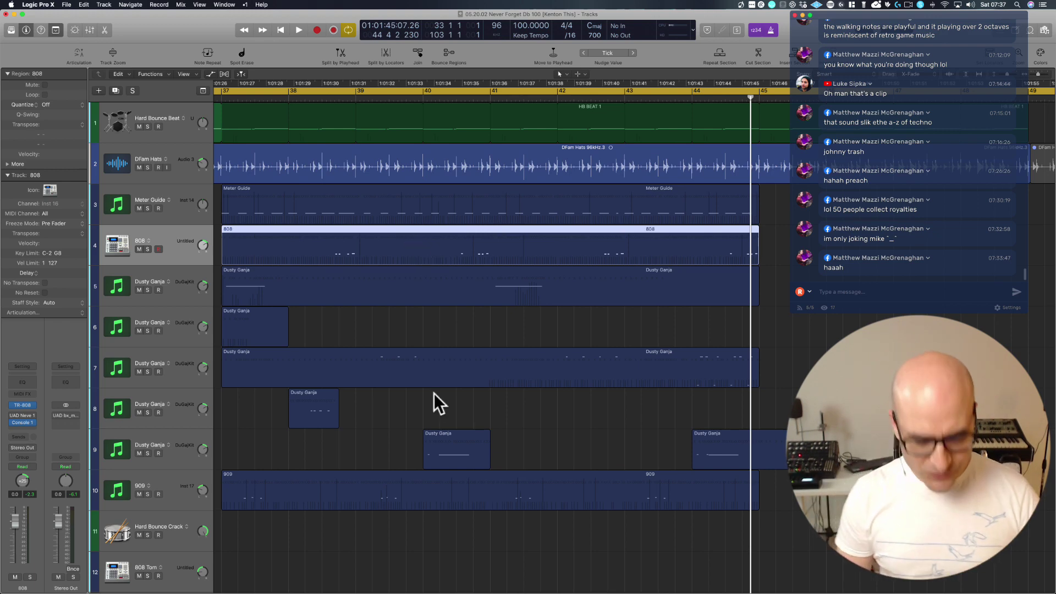
ctrl+alt+click(408, 435)
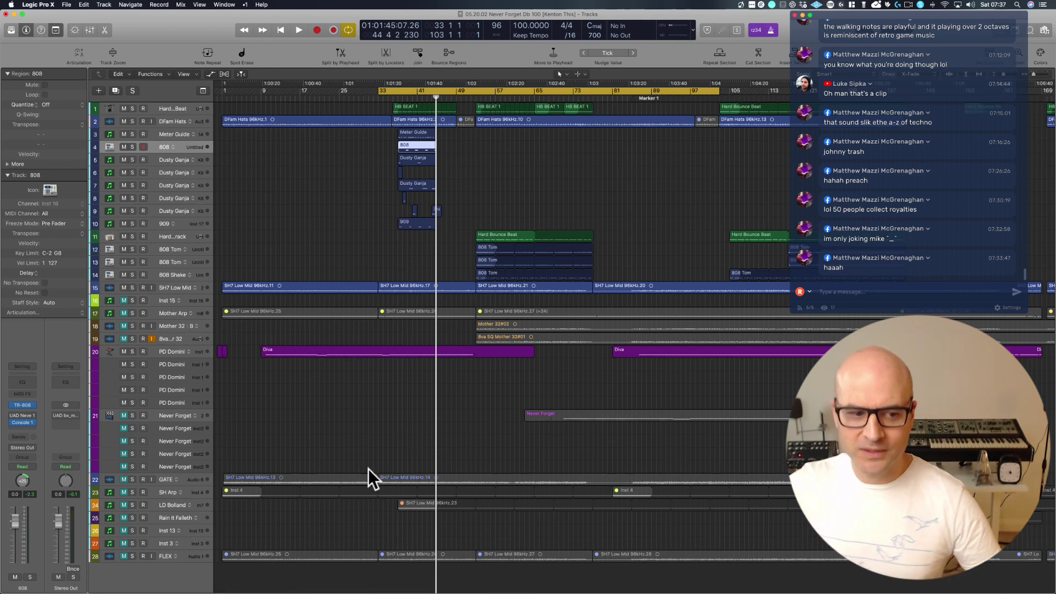
Trim the last Dusty Ganja region on track 9 to end at bar 45.
mouse_move(236, 588)
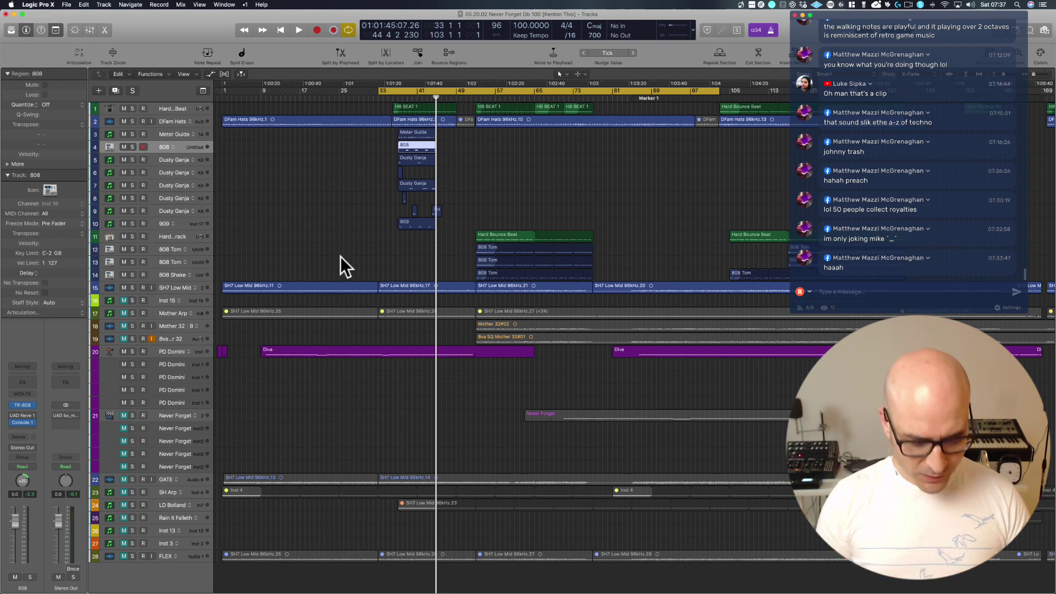
drag(347, 399, 559, 90)
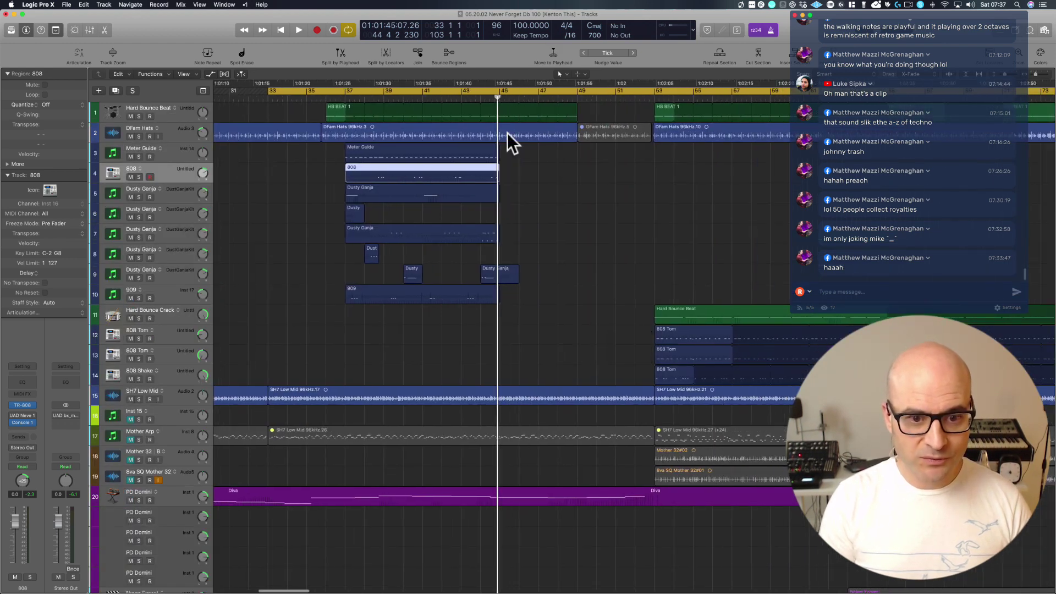
drag(532, 160, 498, 279)
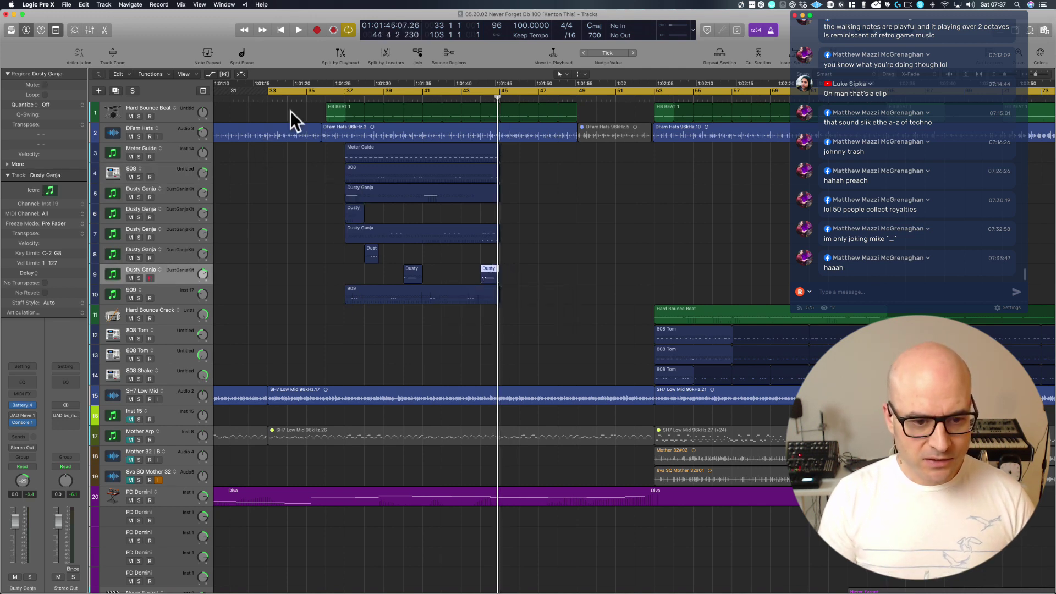
Move the Meter Guide, 808, Dusty Ganja and 909 regions to bar 41, and move all except Meter Guide on to bar 53.
drag(311, 156, 516, 314)
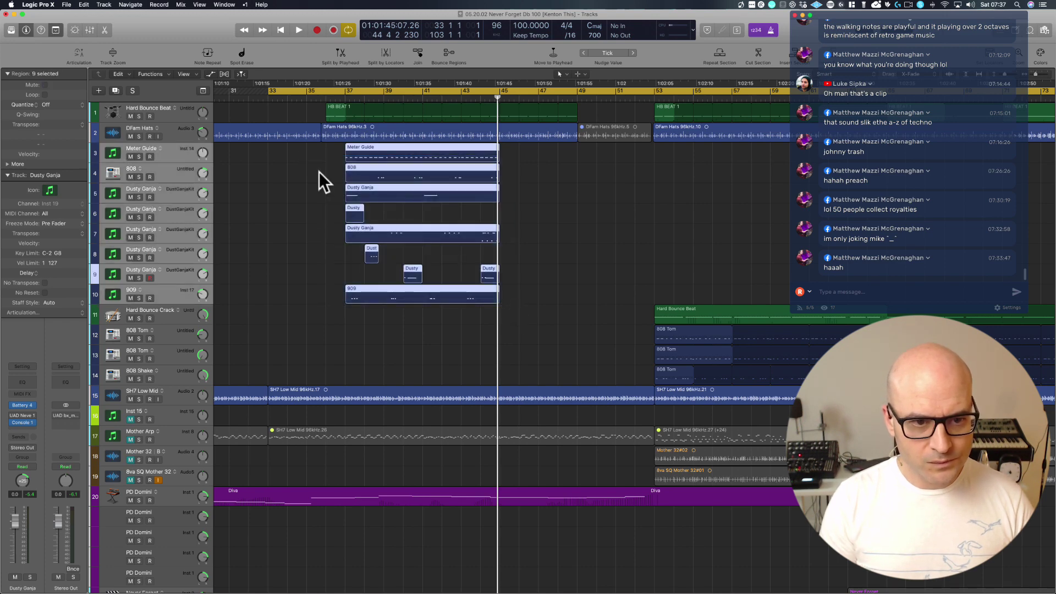
drag(364, 159, 435, 147)
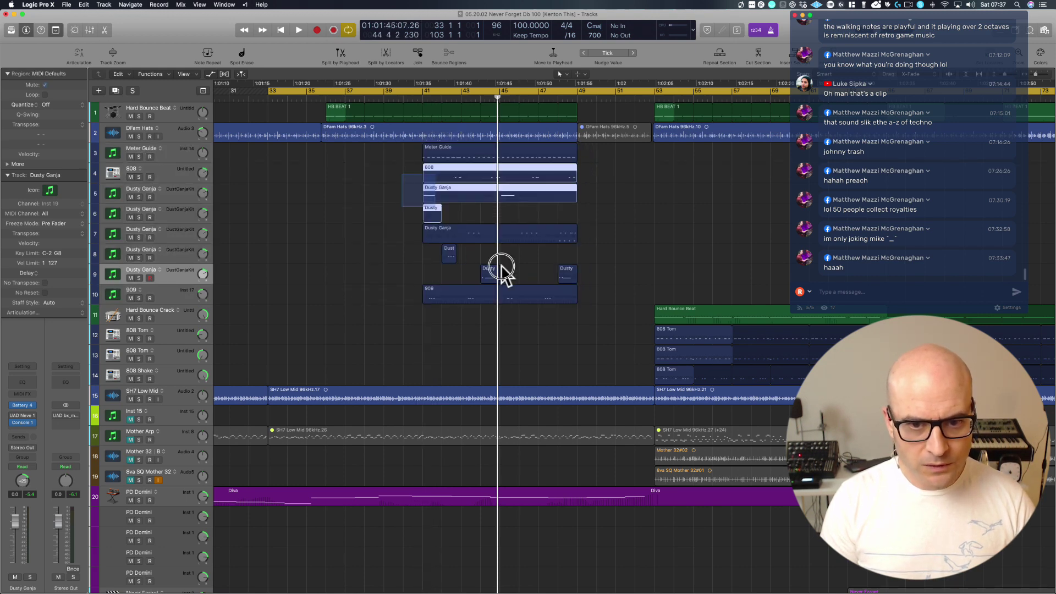
shift+click(451, 158)
drag(452, 175, 684, 175)
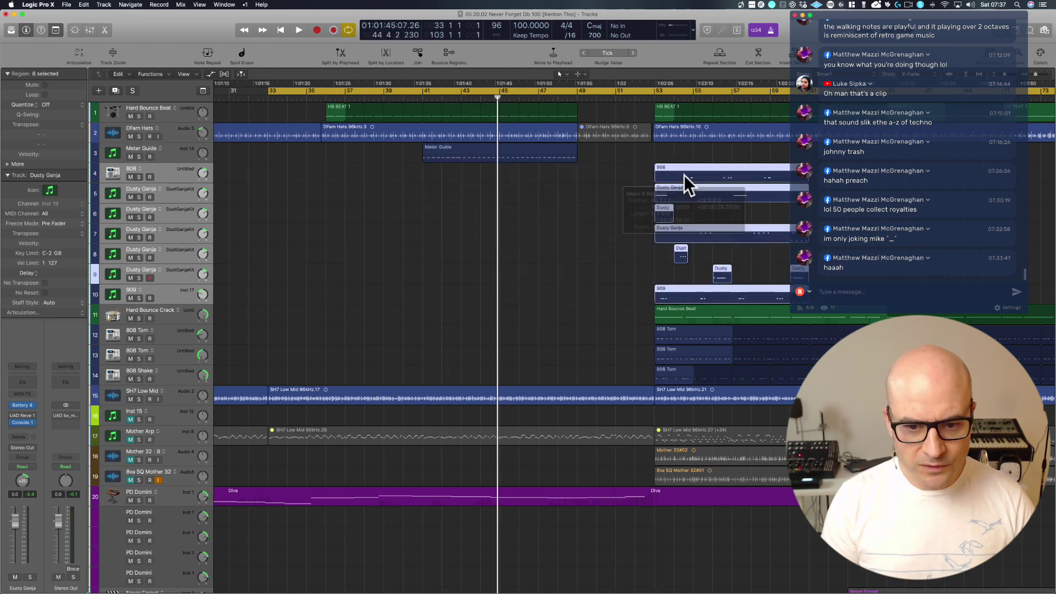
Move the Hard Bounce Beat, 808 Tom and 808 Shake regions from bar 53 to bar 65 and stop Hard Bounce Beat looping beyond bar 77.
scroll(684, 175, right, 10)
drag(359, 311, 478, 366)
scroll(478, 365, right, 5)
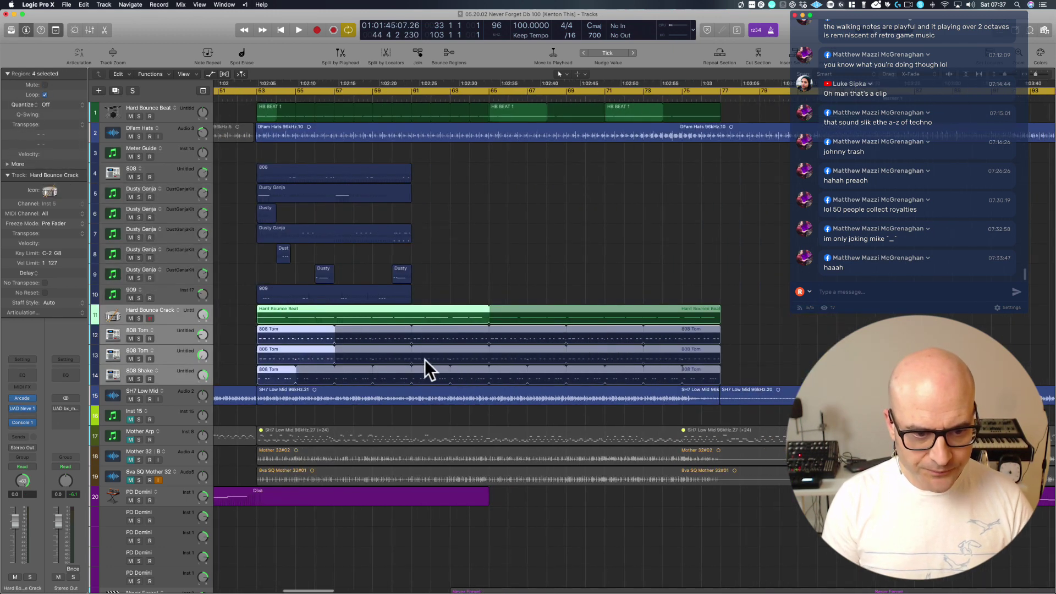
drag(240, 341, 332, 375)
drag(282, 334, 565, 312)
scroll(516, 330, right, 5)
scroll(342, 306, left, 5)
click(333, 311)
scroll(565, 314, right, 5)
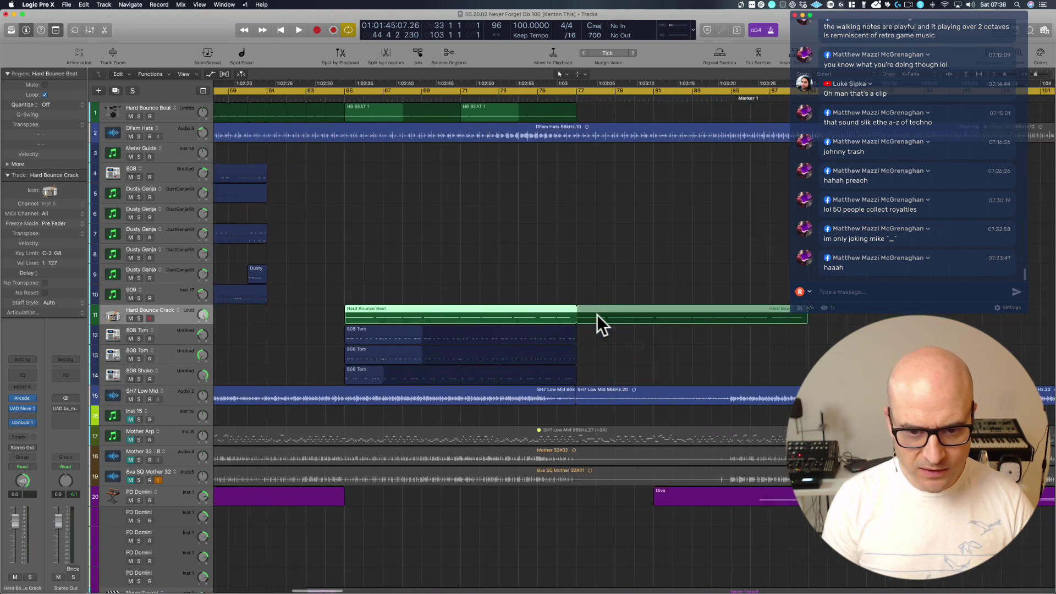
Copy the 808, Dusty Ganja and 909 regions on tracks 4 to 10 from bar 53 to bar 61.
ctrl+alt+click(471, 259)
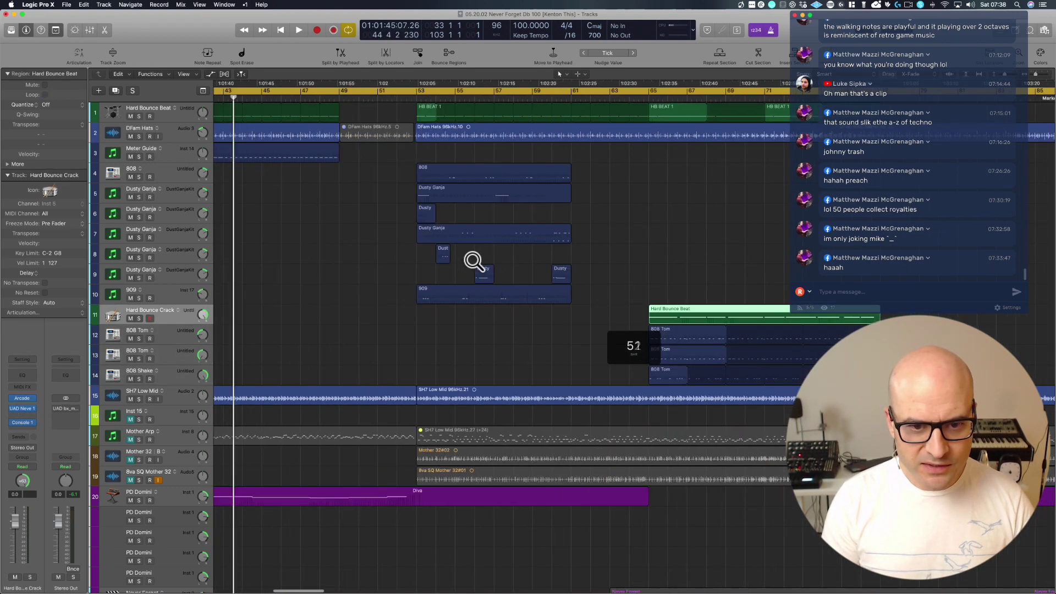
scroll(471, 266, right, 3)
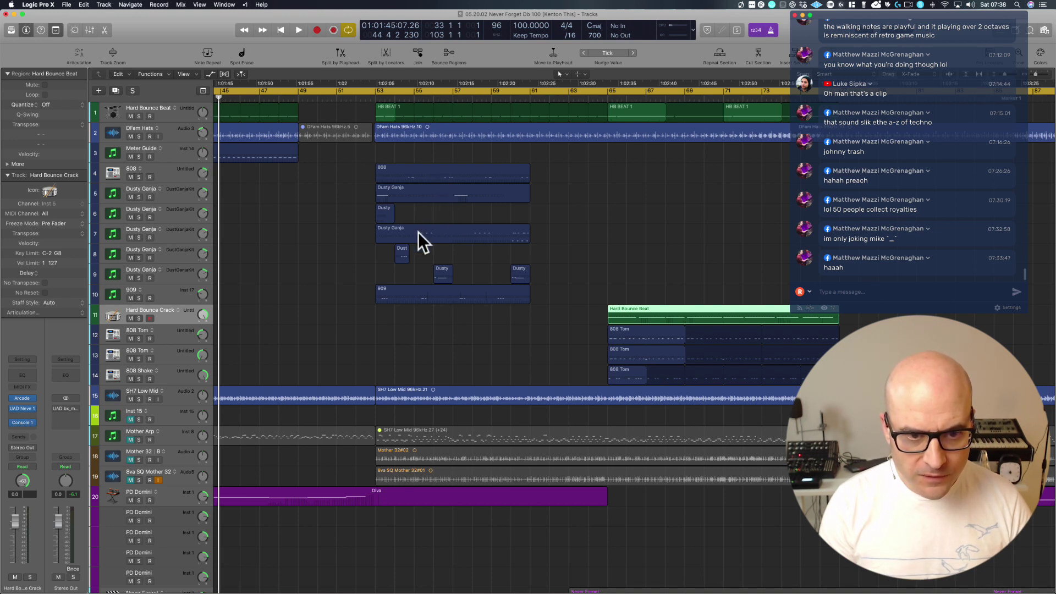
drag(341, 172, 549, 353)
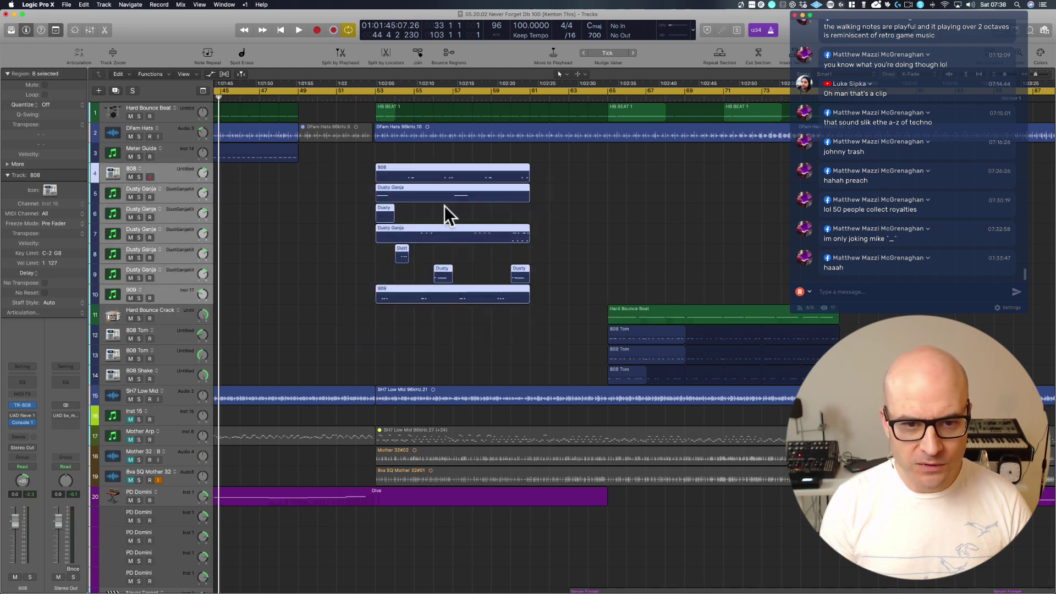
drag(411, 171, 567, 181)
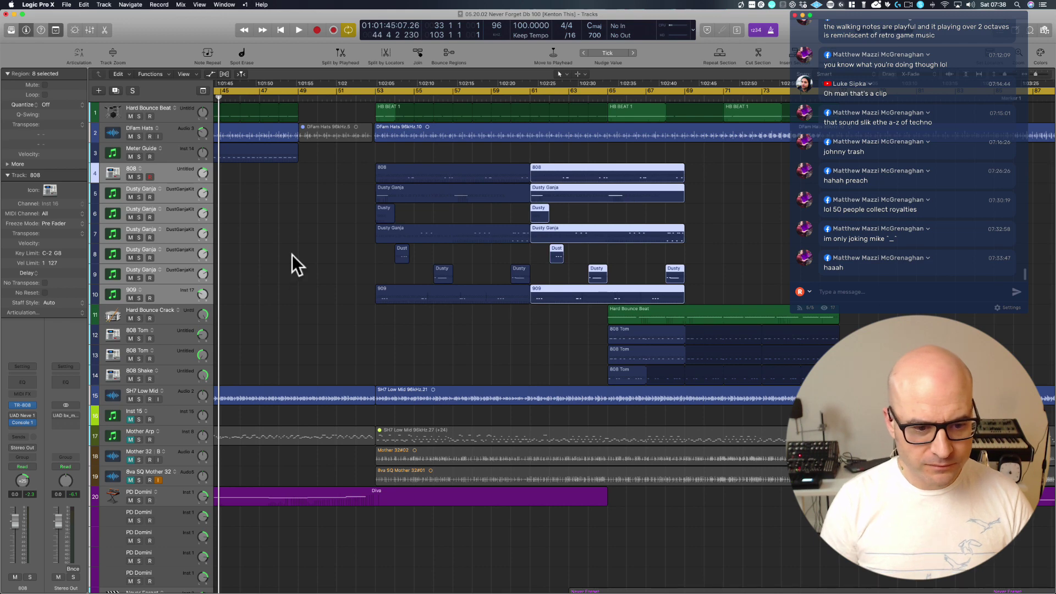
Play the whole arrangement with the PD Domini track selected, restarting from about bar 24.
key(z)
key(space)
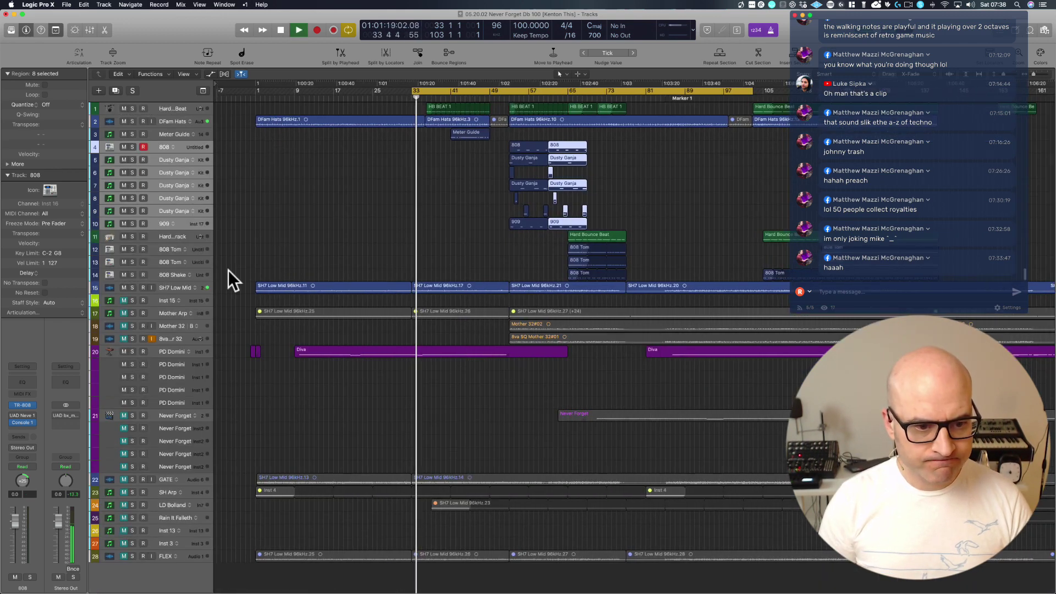
click(170, 354)
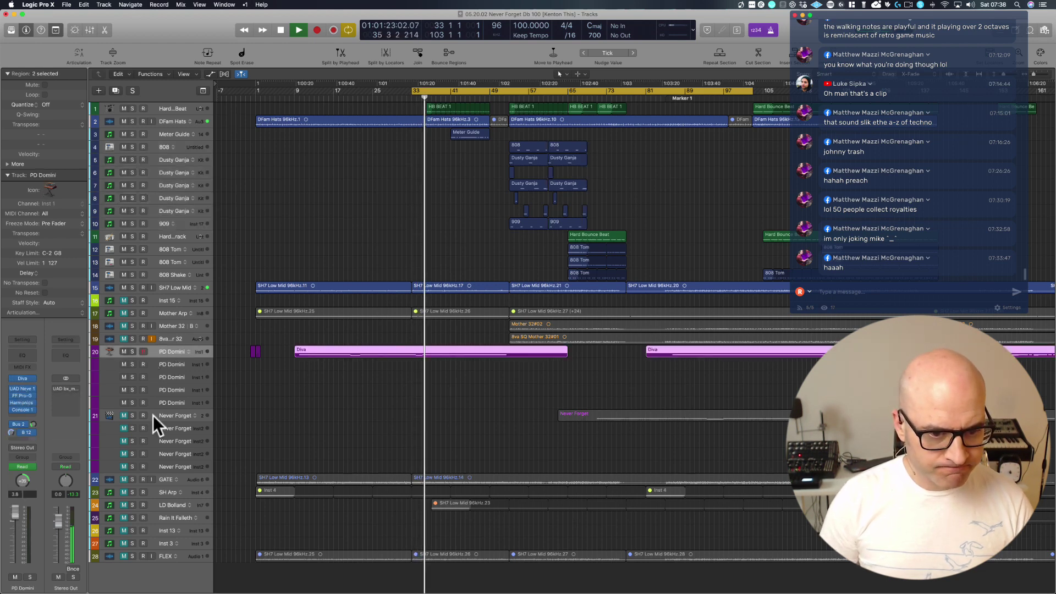
key(space)
click(368, 96)
key(space)
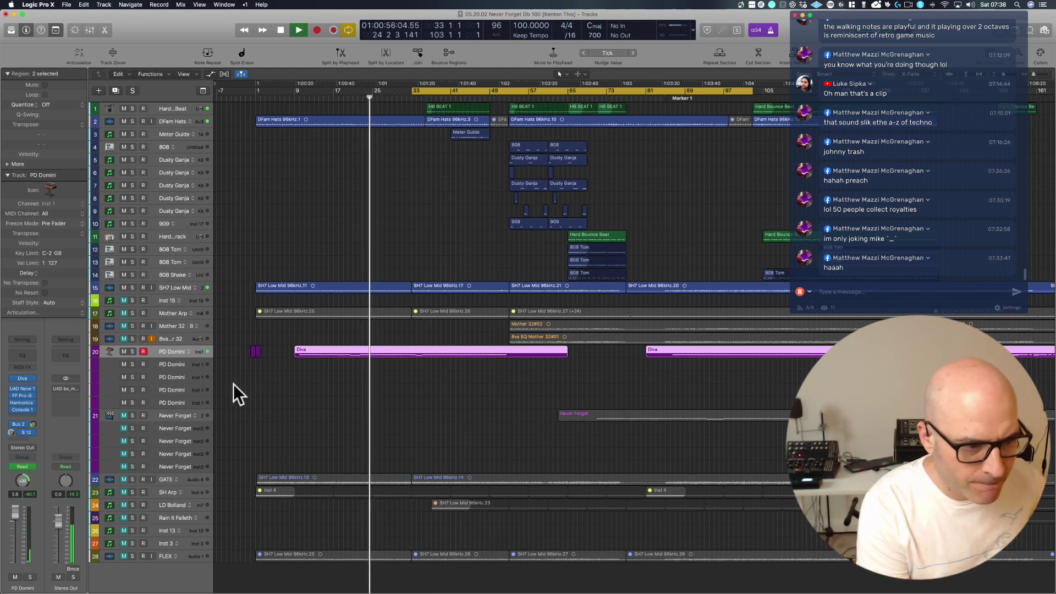
Unmute the Never Forget tracks and switch off cycle mode during playback.
mouse_move(51, 388)
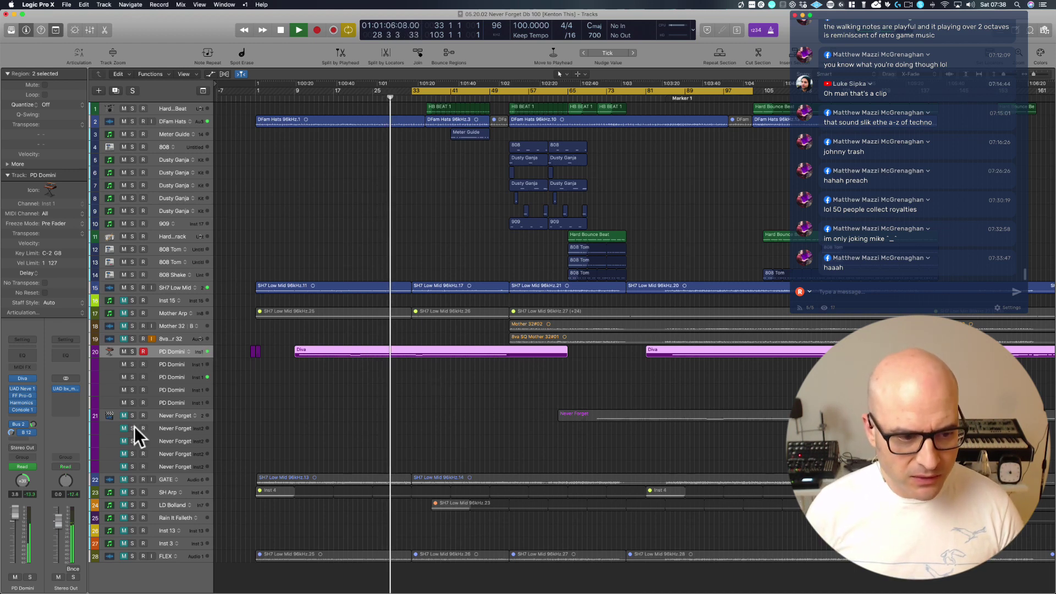
click(123, 415)
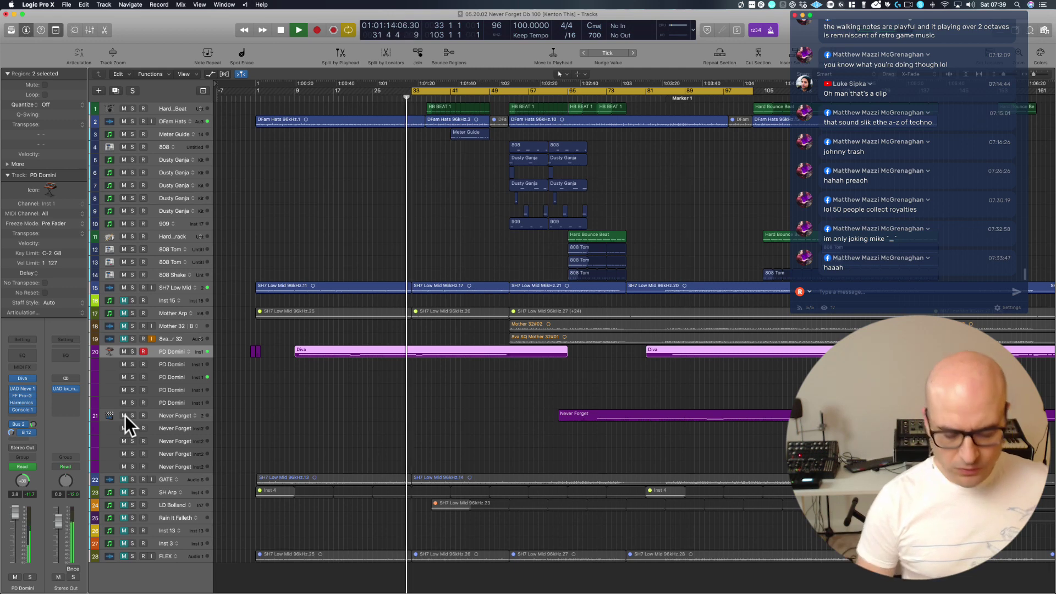
key(c)
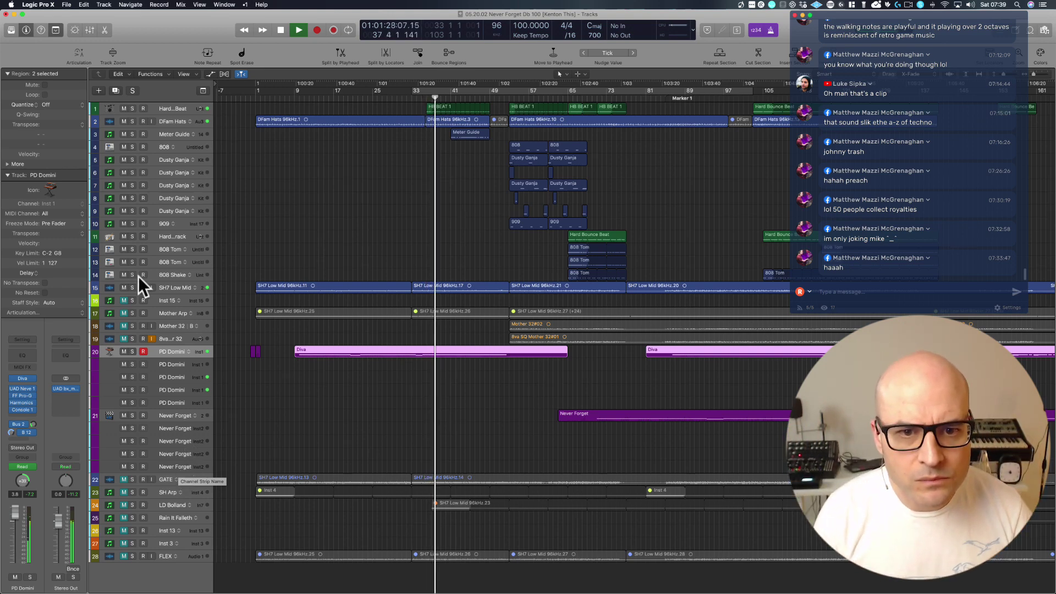
Copy the Meter Guide region to bars 53 and 61 and repeat the track 3 to 10 percussion block once more, ending at bar 77.
drag(470, 133, 529, 136)
drag(551, 133, 517, 218)
drag(505, 133, 591, 228)
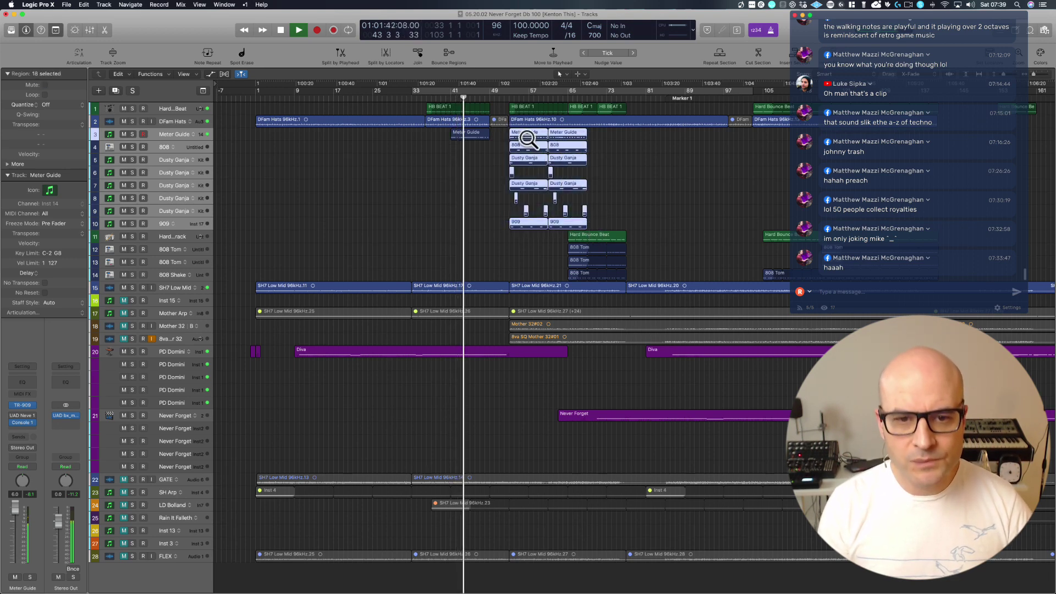
drag(525, 135, 603, 133)
drag(691, 134, 629, 231)
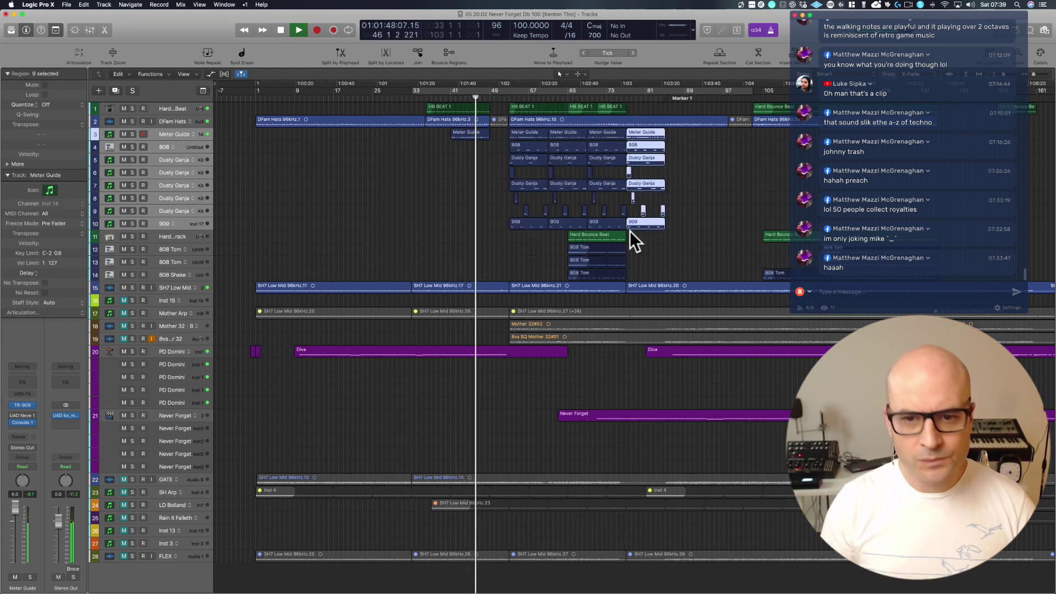
key(Delete)
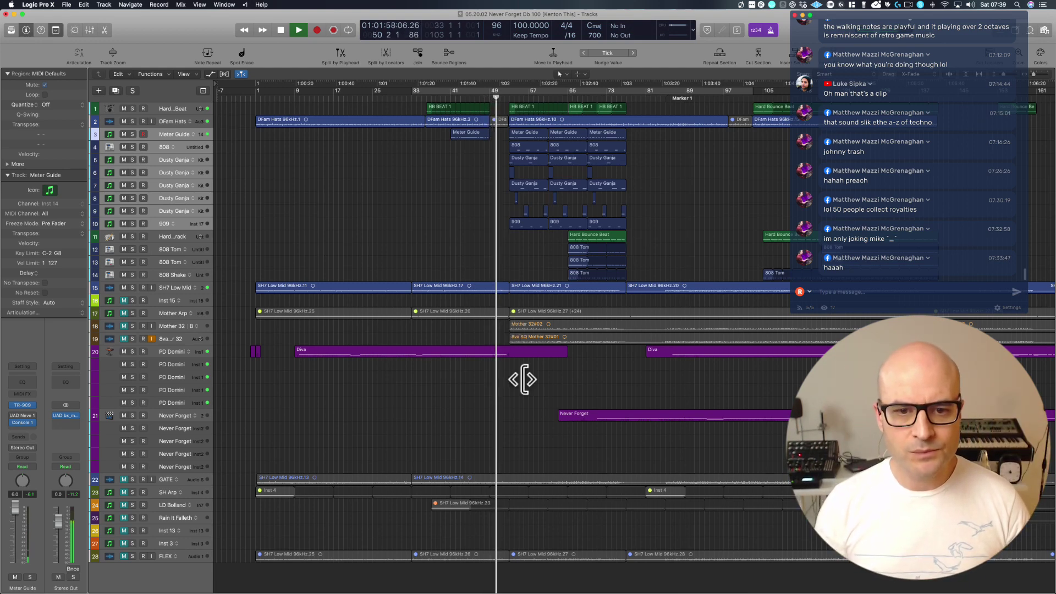
Stop playback and delete the Dusty Ganja regions on track 9 at bars 60, 68 and 76.
click(125, 339)
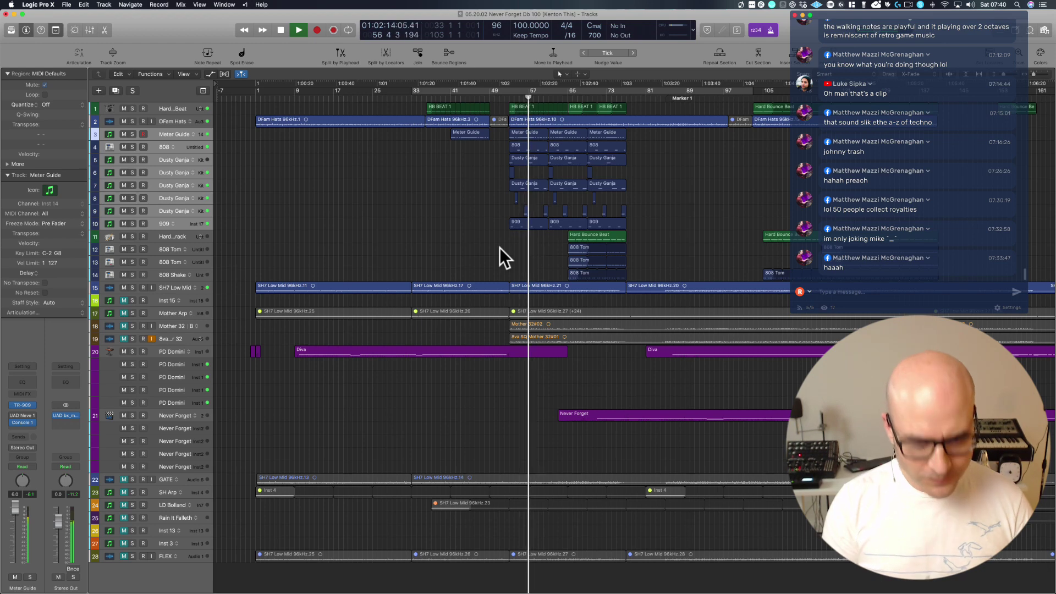
drag(500, 247, 696, 106)
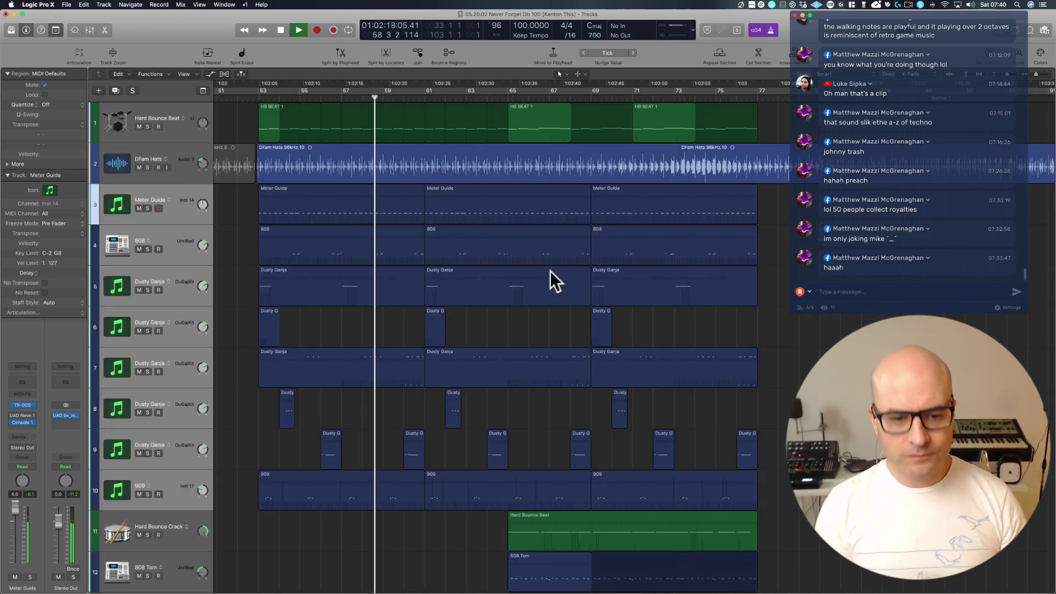
ctrl+alt+click(497, 320)
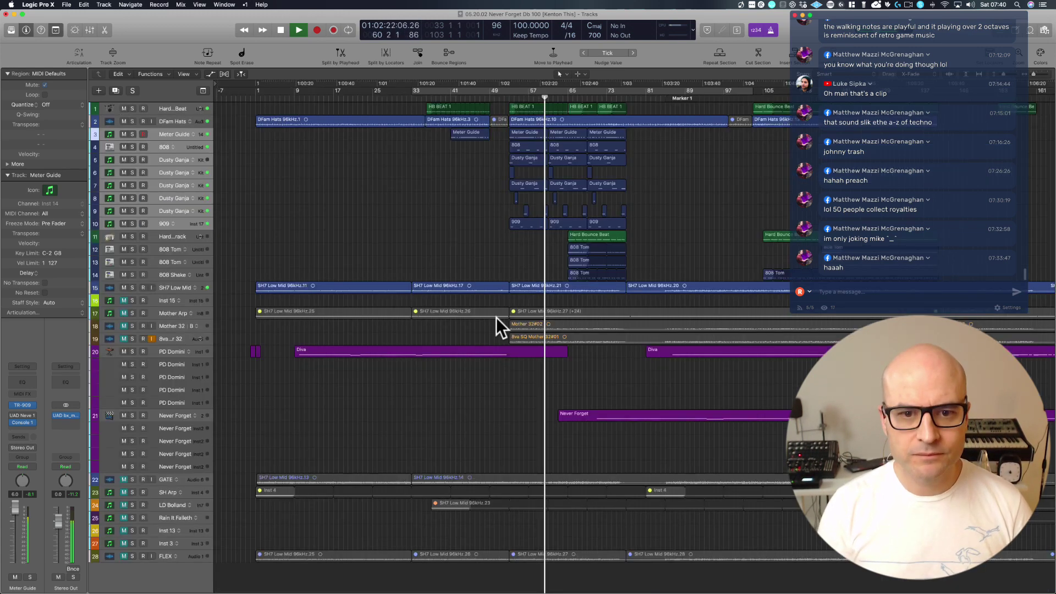
key(space)
drag(463, 266, 734, 104)
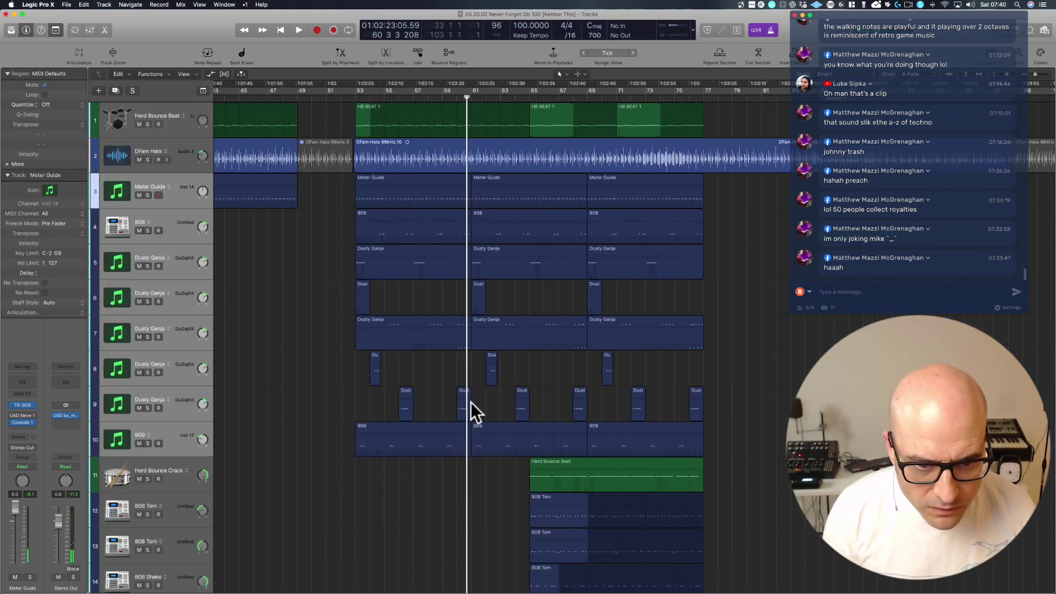
click(462, 401)
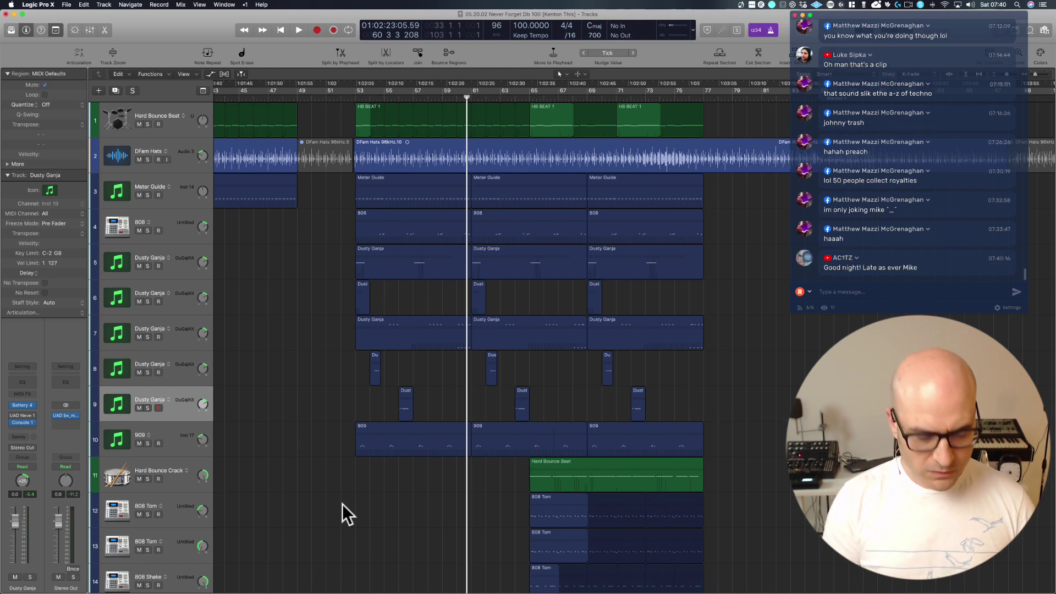
Set the cycle range from bar 53 to bar 74.
drag(342, 504, 736, 97)
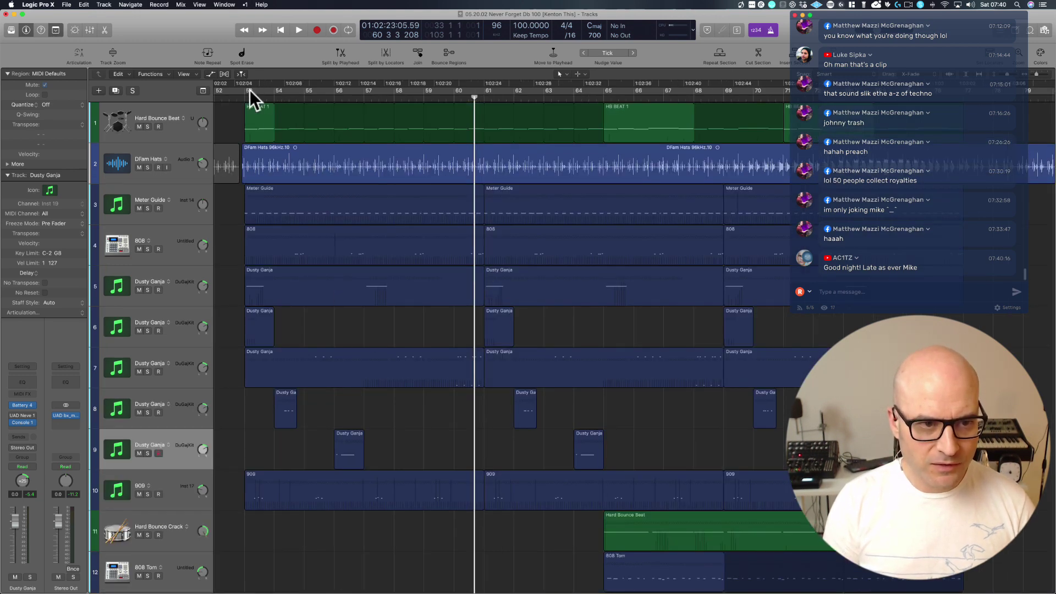
drag(244, 91, 872, 99)
ctrl+alt+click(404, 412)
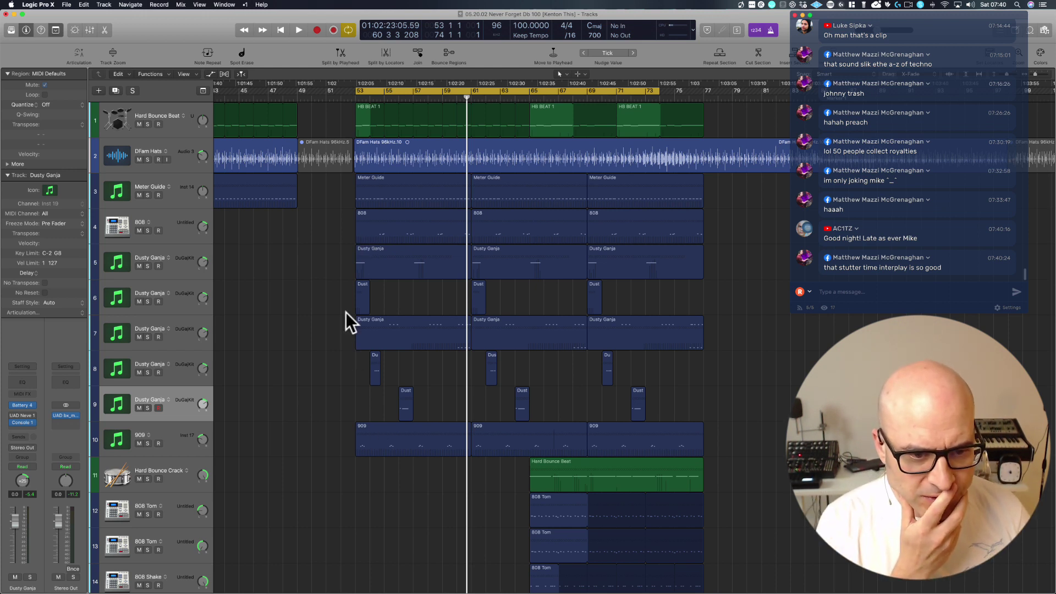
Audition the percussion just after bar 53 and delete the first Dusty Ganja region on track 8 at bar 54.
click(364, 293)
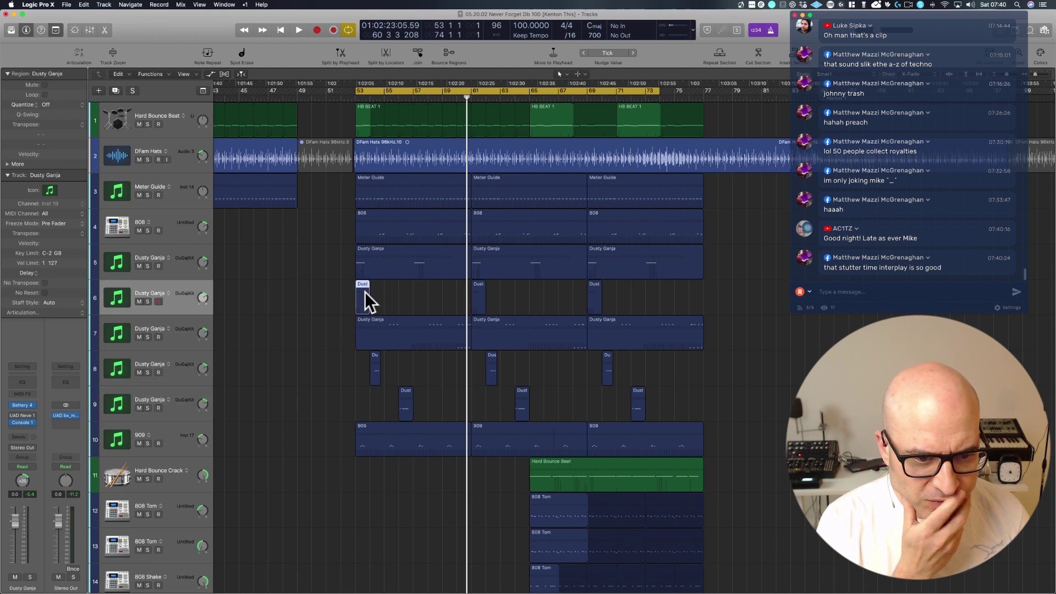
click(374, 331)
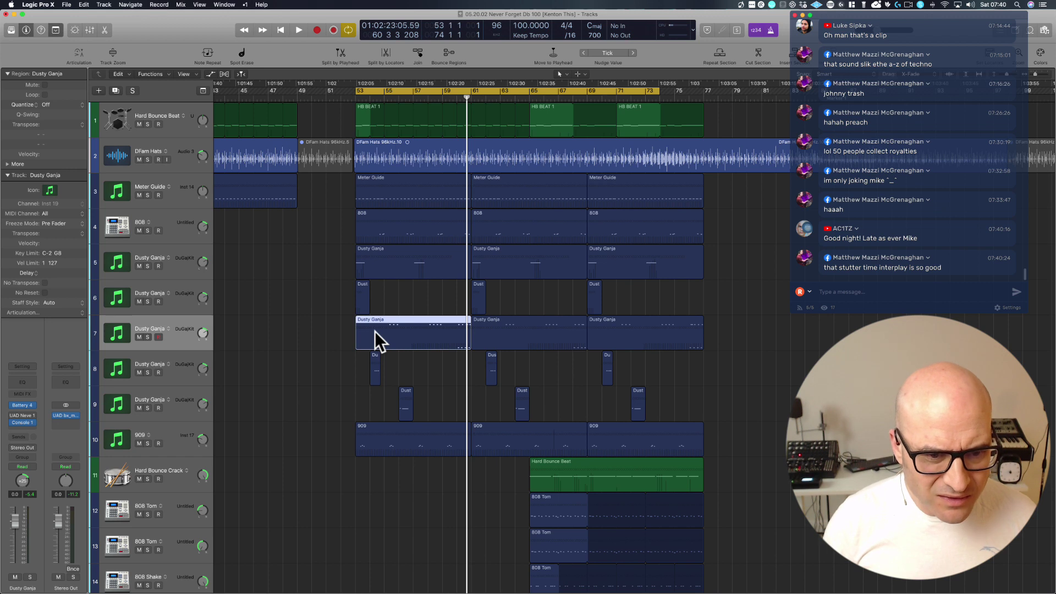
key(space)
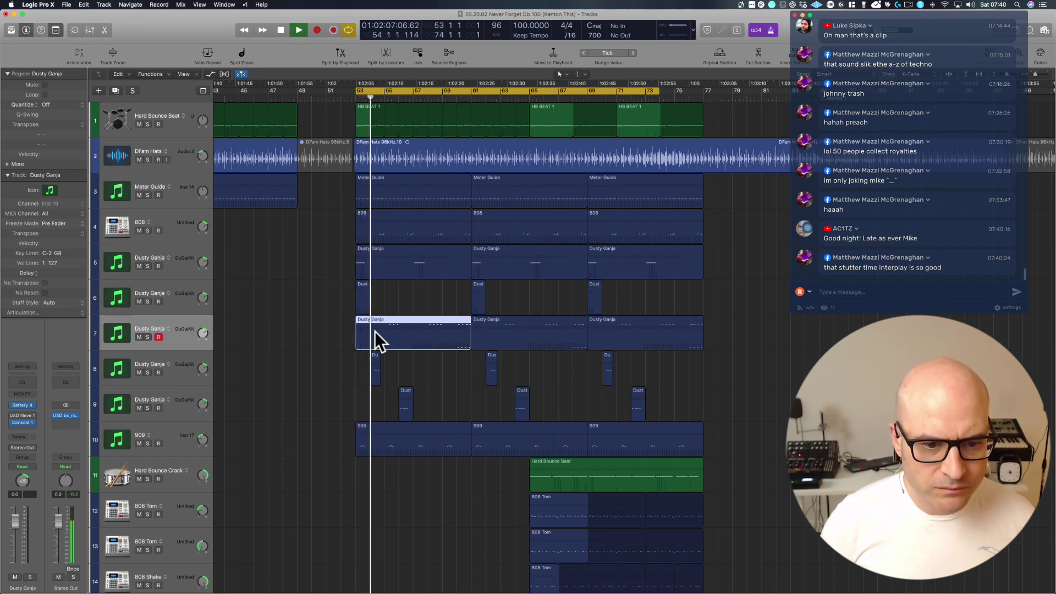
key(space)
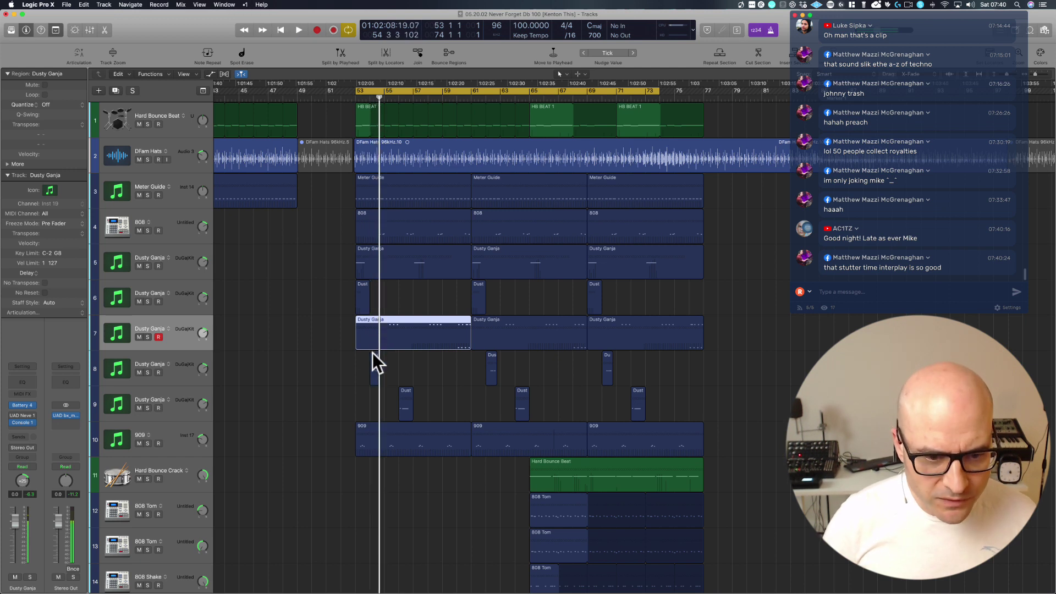
click(374, 358)
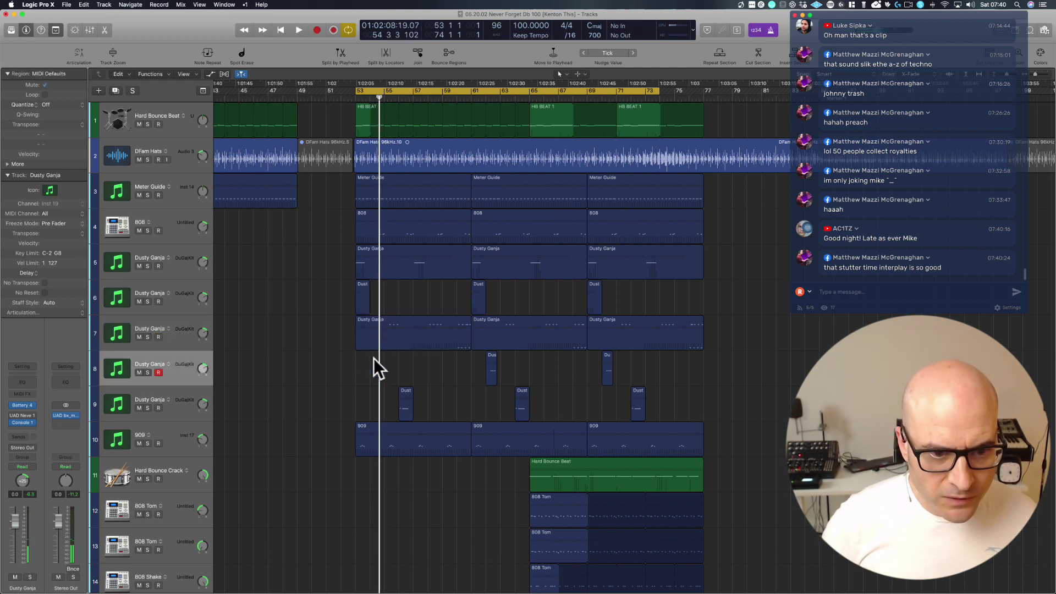
Play the section around bar 55, then stop and delete the Dusty Ganja region on track 9 at bar 56.
key(space)
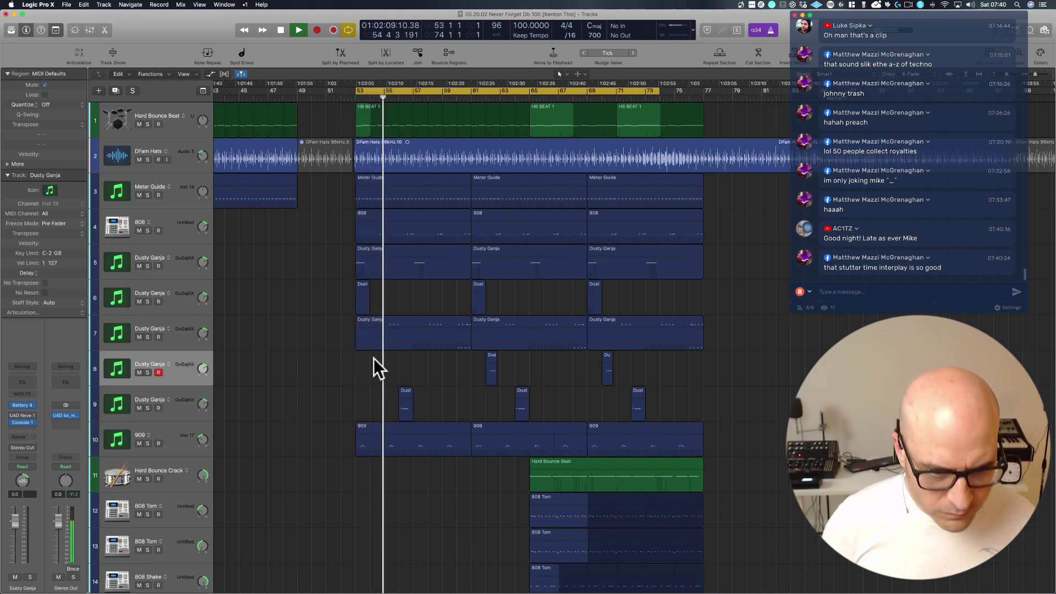
key(space)
click(405, 401)
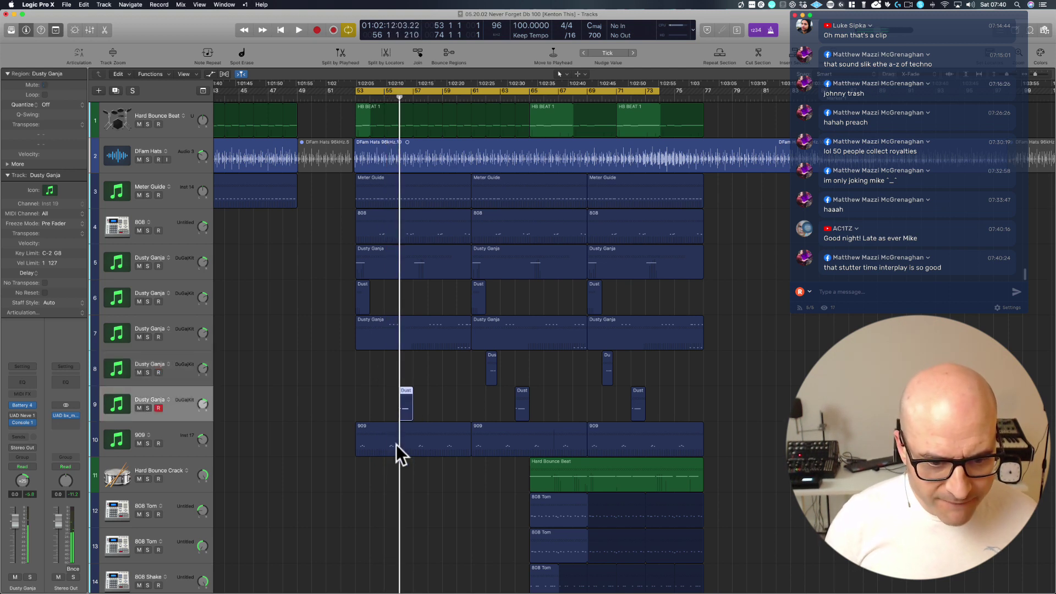
click(396, 445)
click(408, 395)
key(Delete)
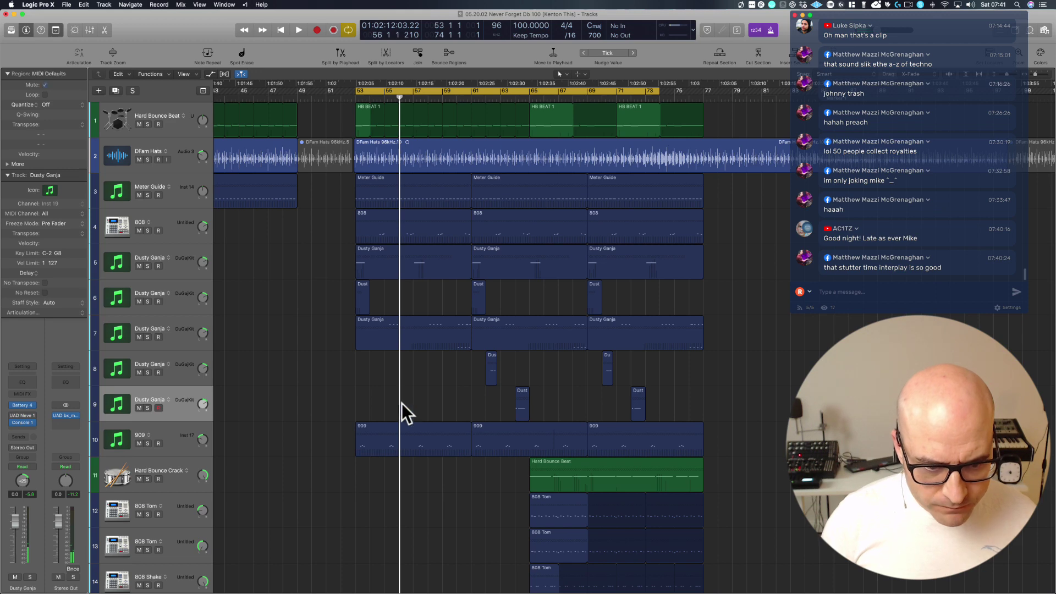
Delete the hits in bars 55 and 59 from the first 909 region at bar 53, then play the section.
double_click(387, 452)
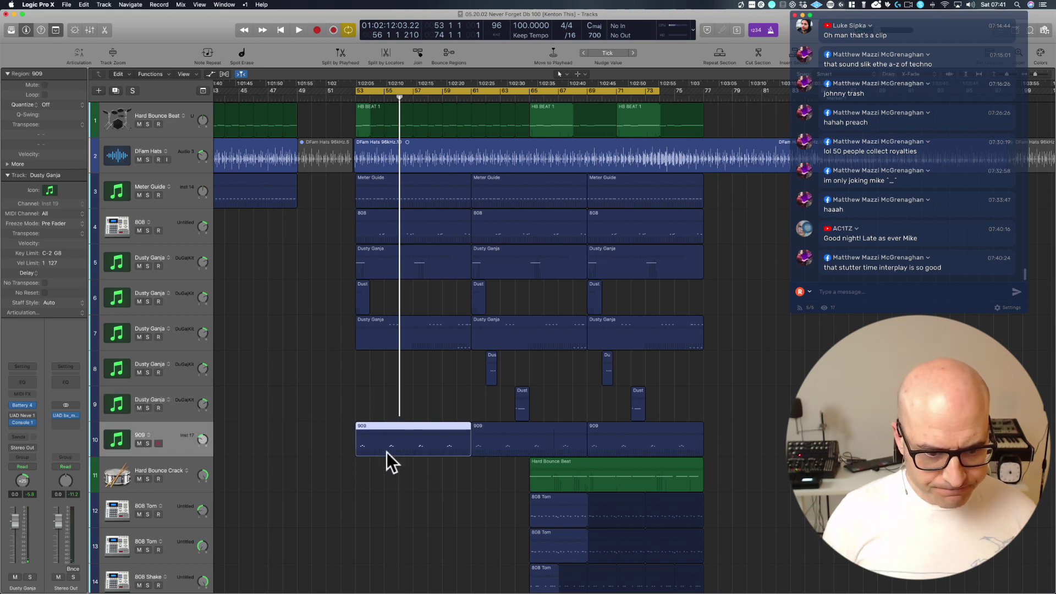
drag(412, 501, 583, 540)
key(Delete)
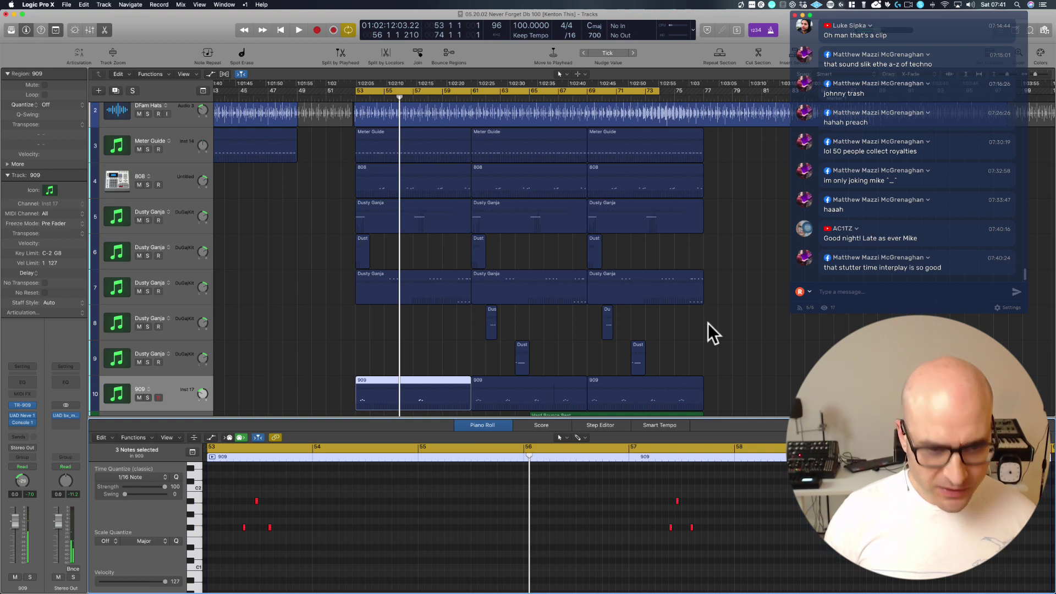
key(z)
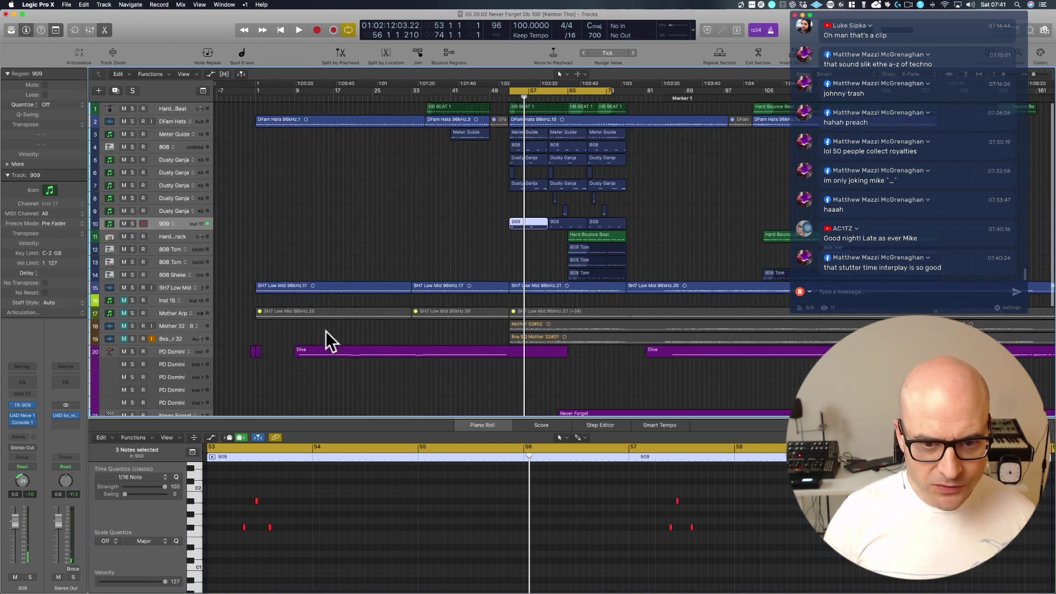
drag(510, 242, 660, 89)
key(space)
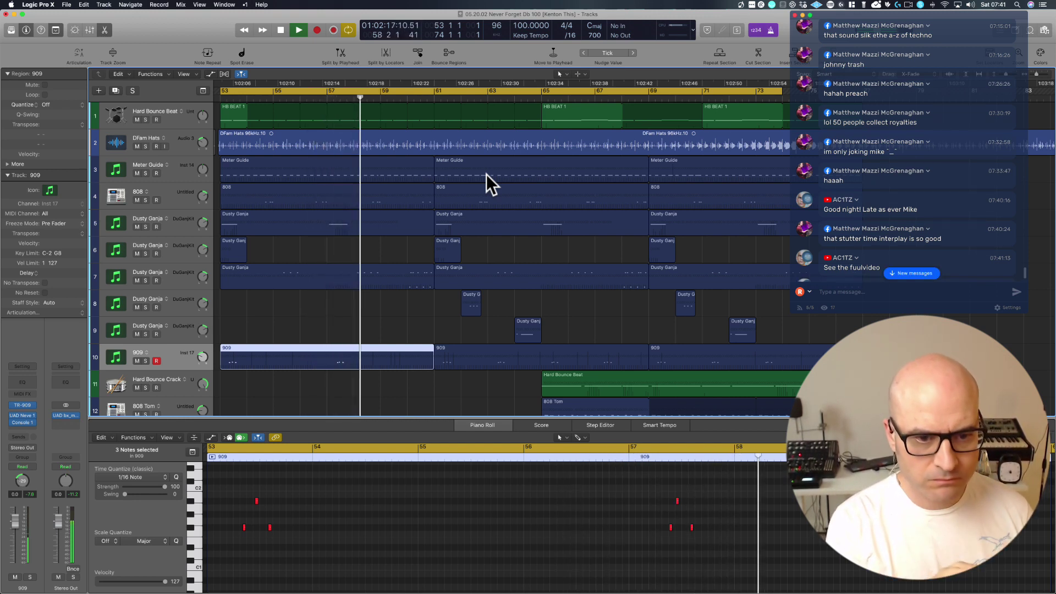
Replace the 909 region at bar 61 by looping the edited bar 53 region up to bar 69.
click(500, 358)
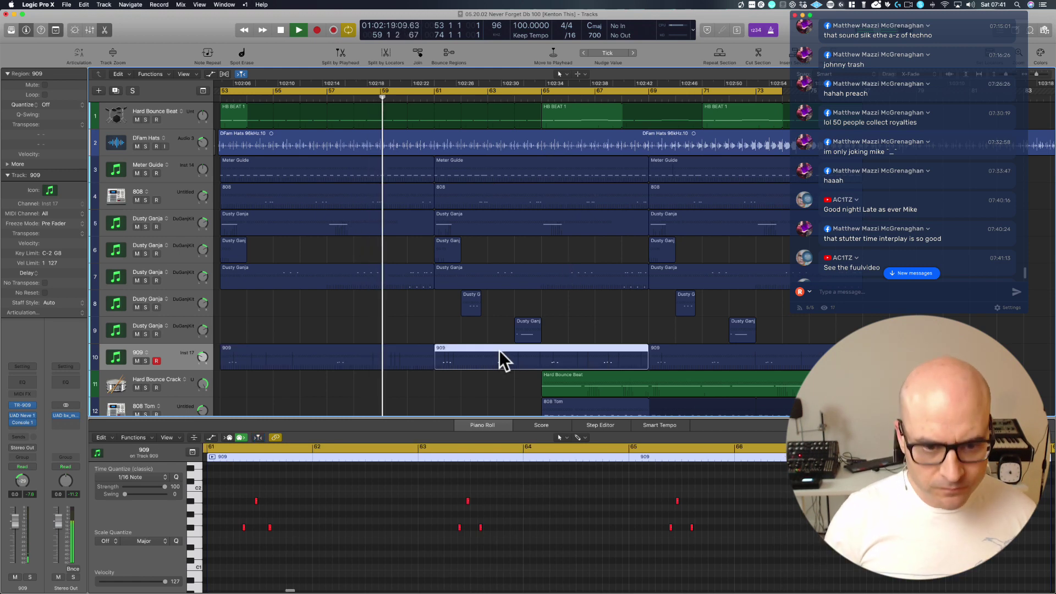
key(Delete)
drag(436, 349, 665, 347)
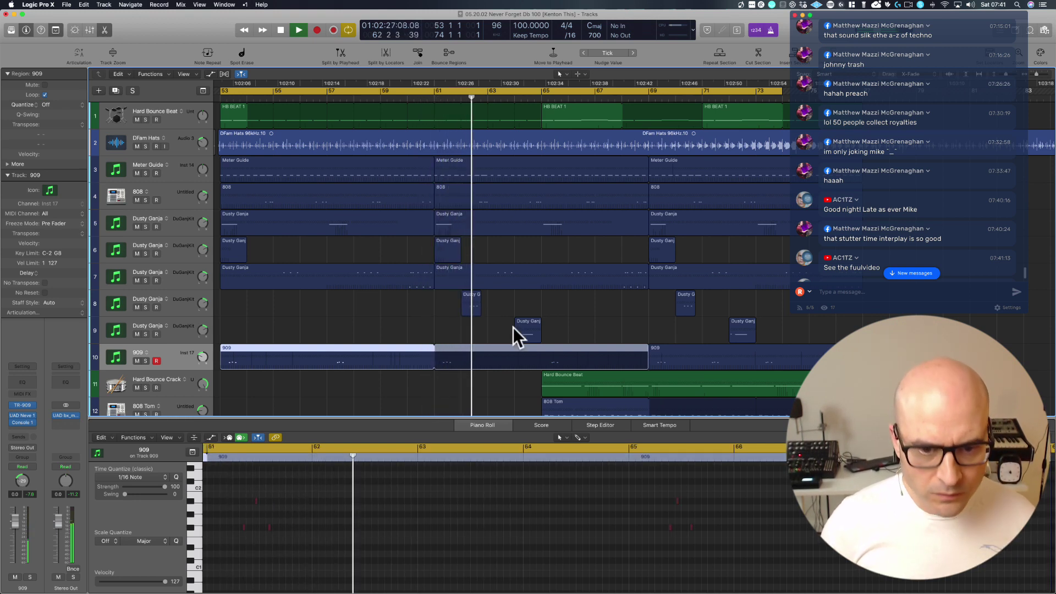
scroll(513, 328, right, 2)
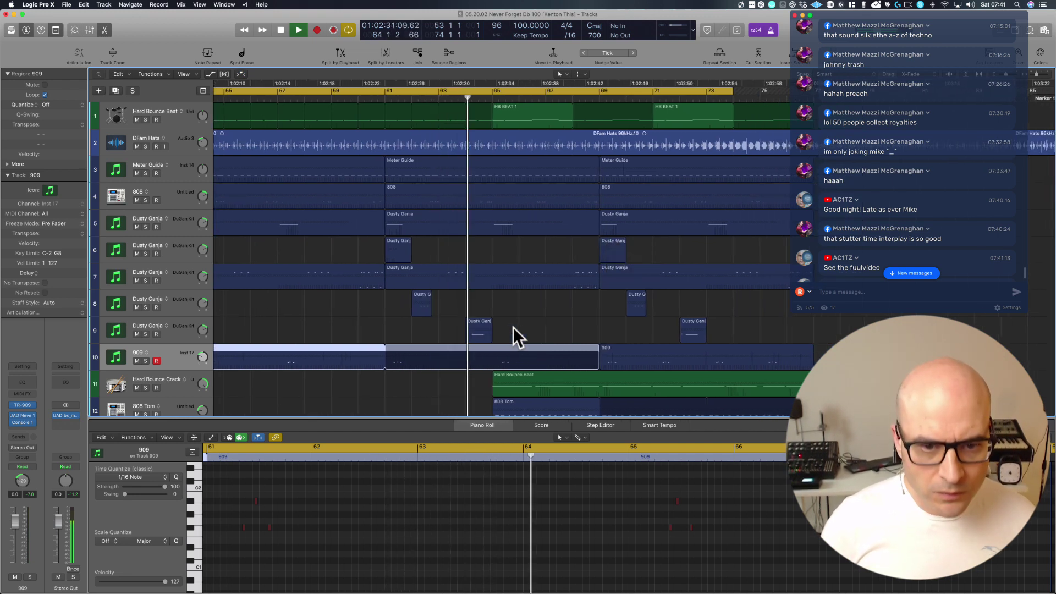
Delete the 909 region at bar 69, extend the first 909 region's loop to bar 77 and stop playback.
click(688, 355)
key(Delete)
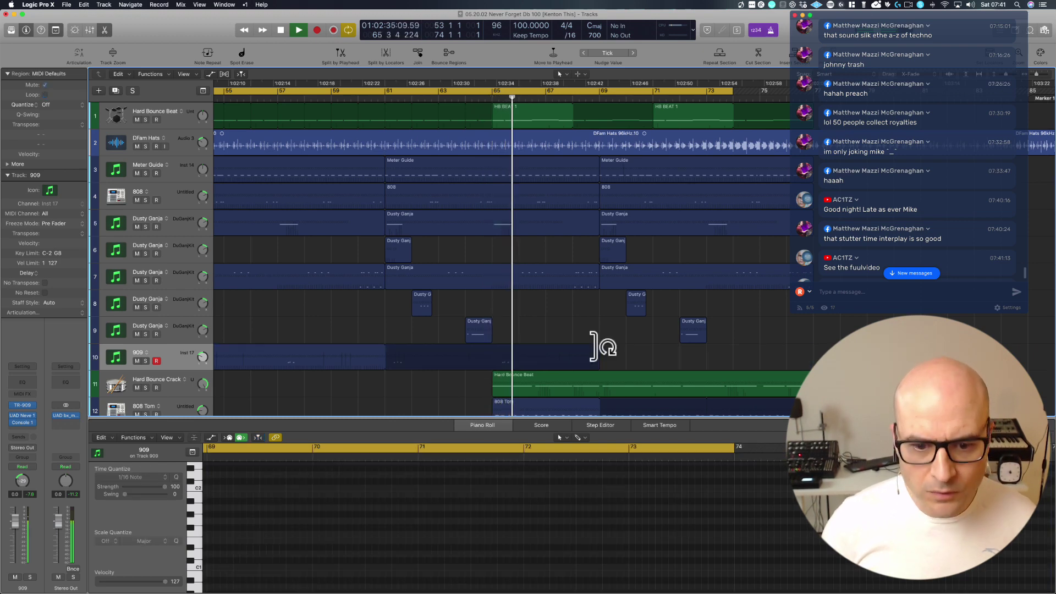
click(595, 352)
drag(597, 346, 798, 349)
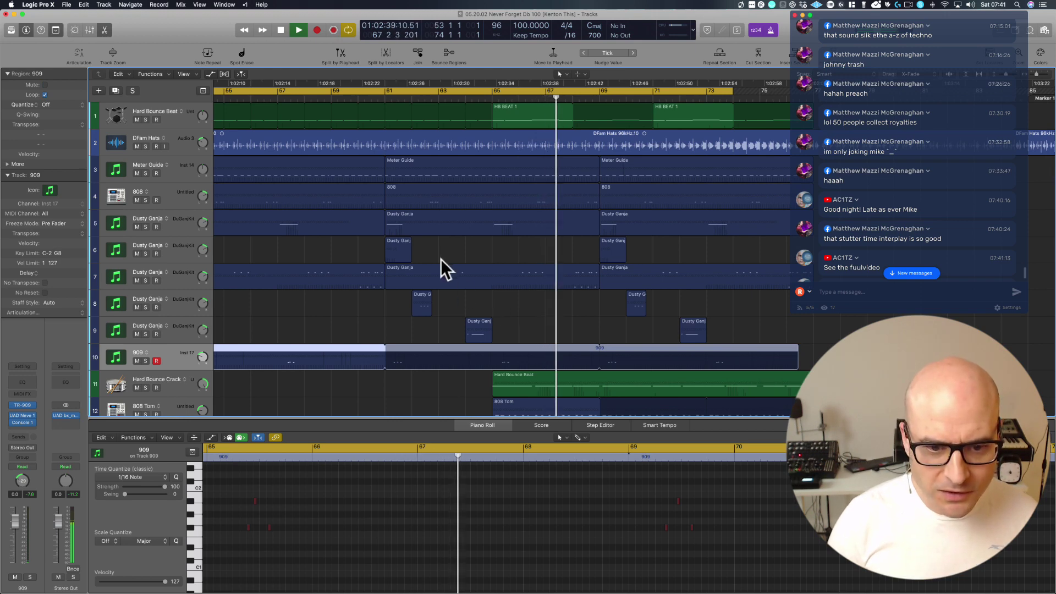
ctrl+alt+click(465, 301)
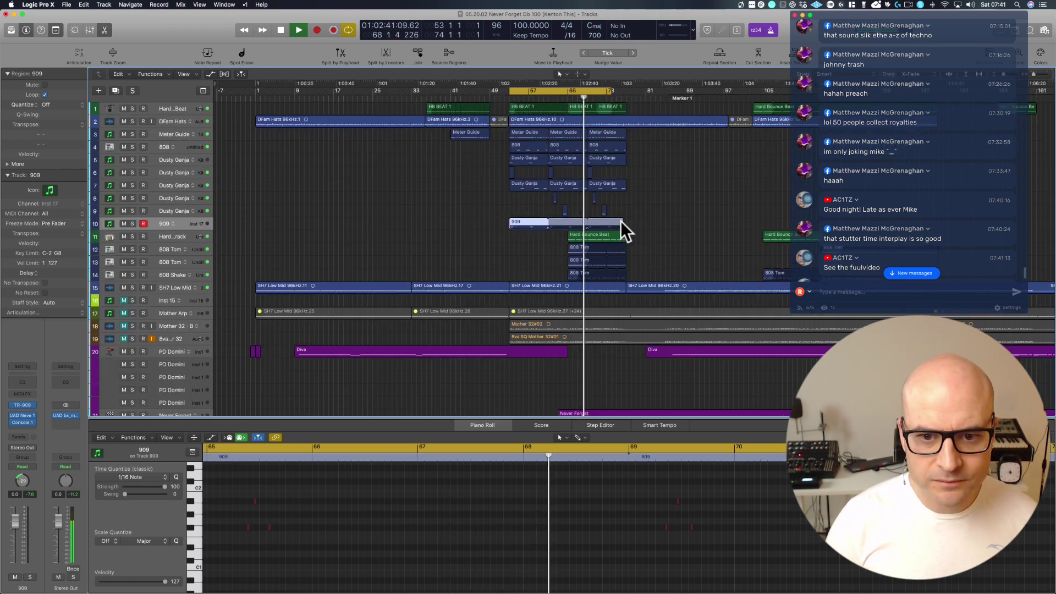
drag(619, 223, 627, 223)
key(space)
Move the Hard Bounce Beat and 808 regions on tracks 11 to 14 from bar 65 to bar 69.
drag(548, 237, 659, 265)
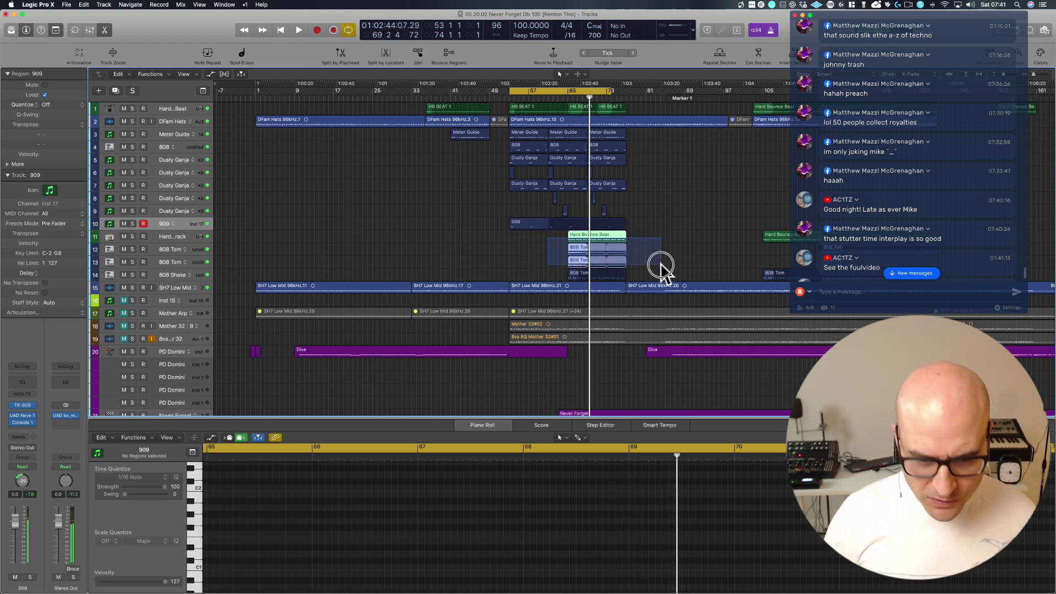
drag(553, 397, 684, 220)
drag(279, 204, 577, 253)
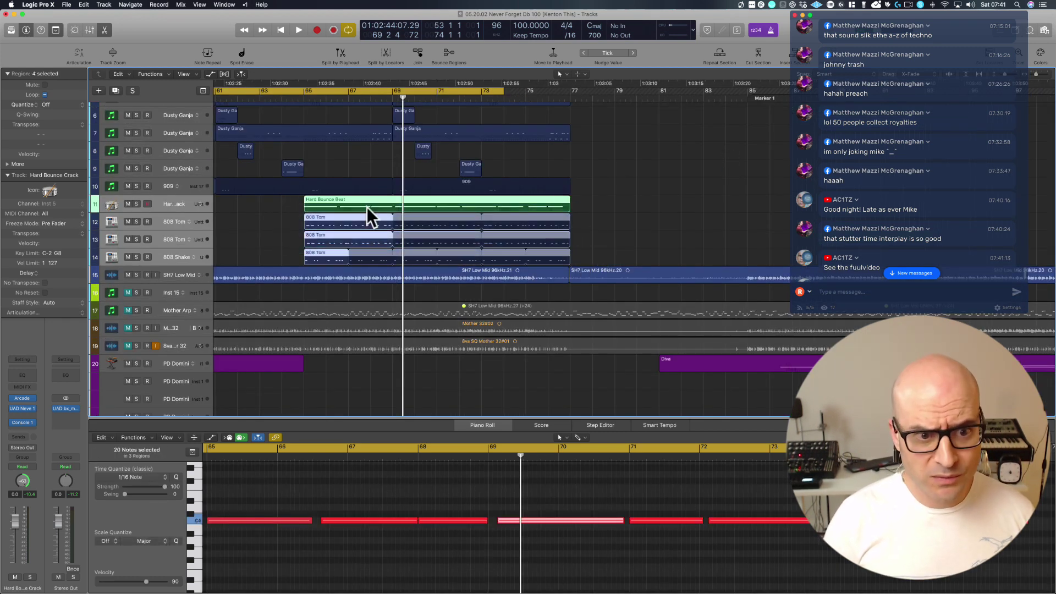
drag(349, 212, 436, 195)
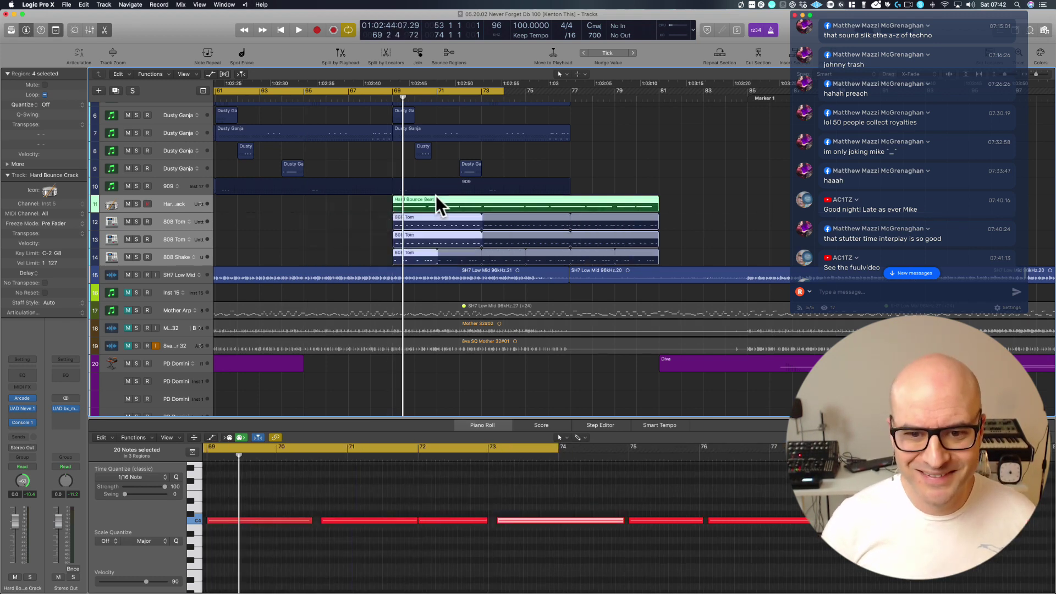
click(665, 195)
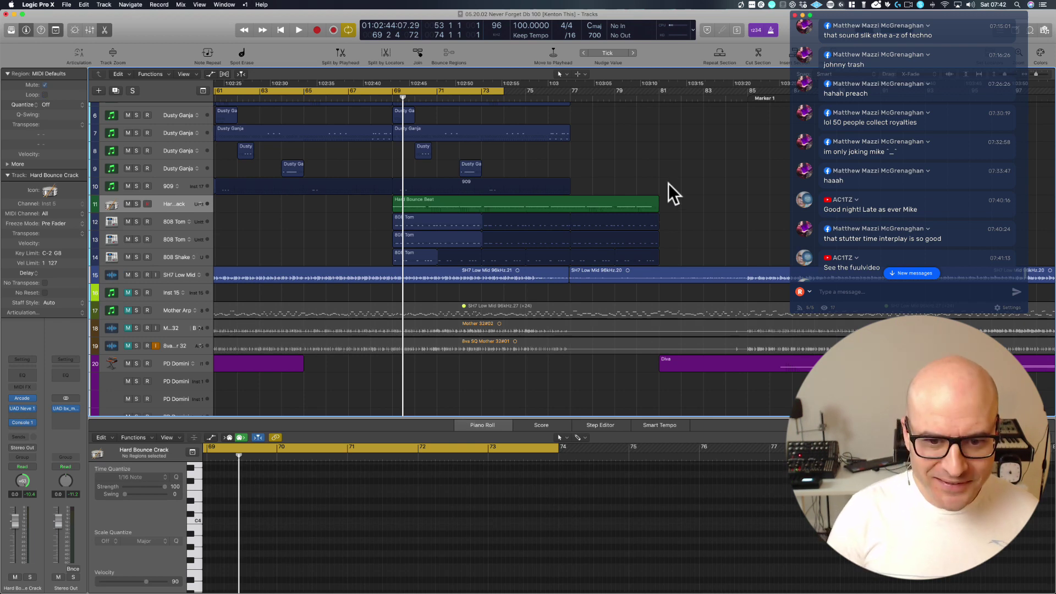
Shorten the looped 808 regions on tracks 12 to 14 so they end at bar 77.
ctrl+alt+click(668, 184)
drag(668, 219, 638, 265)
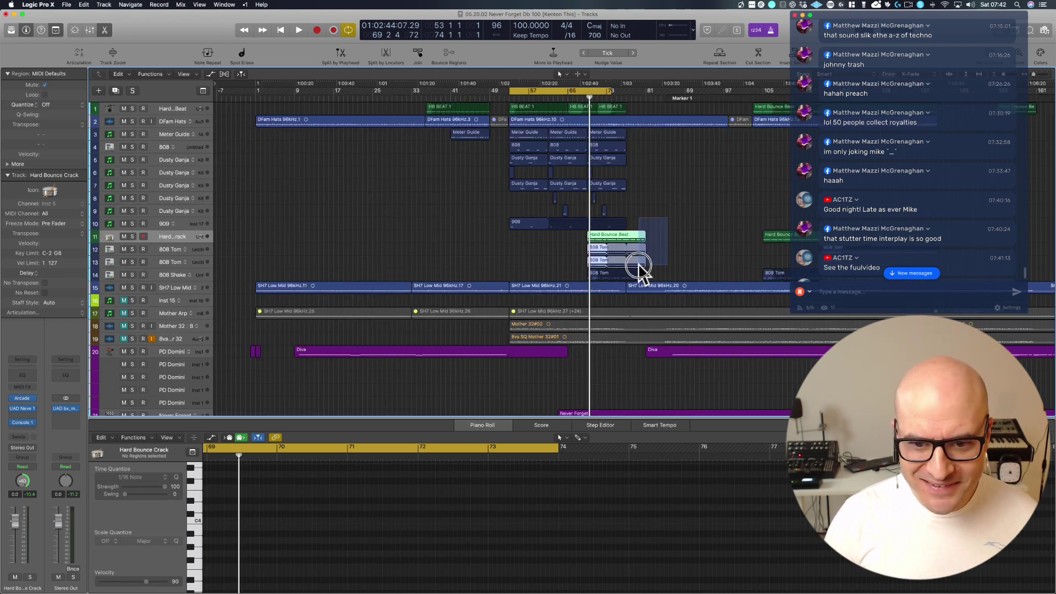
click(663, 206)
drag(661, 227, 645, 283)
shift+click(642, 251)
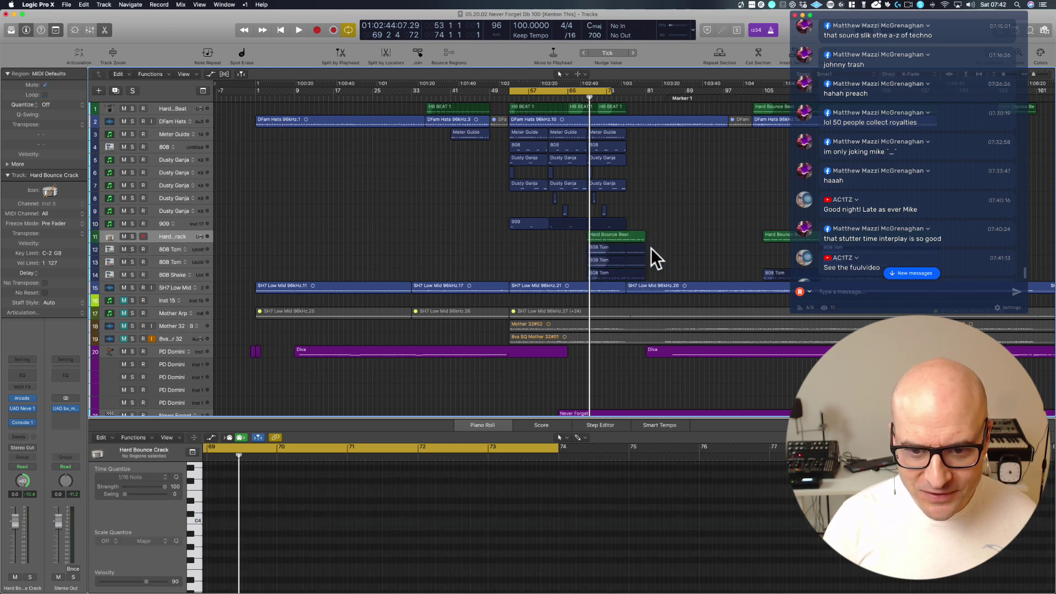
click(639, 251)
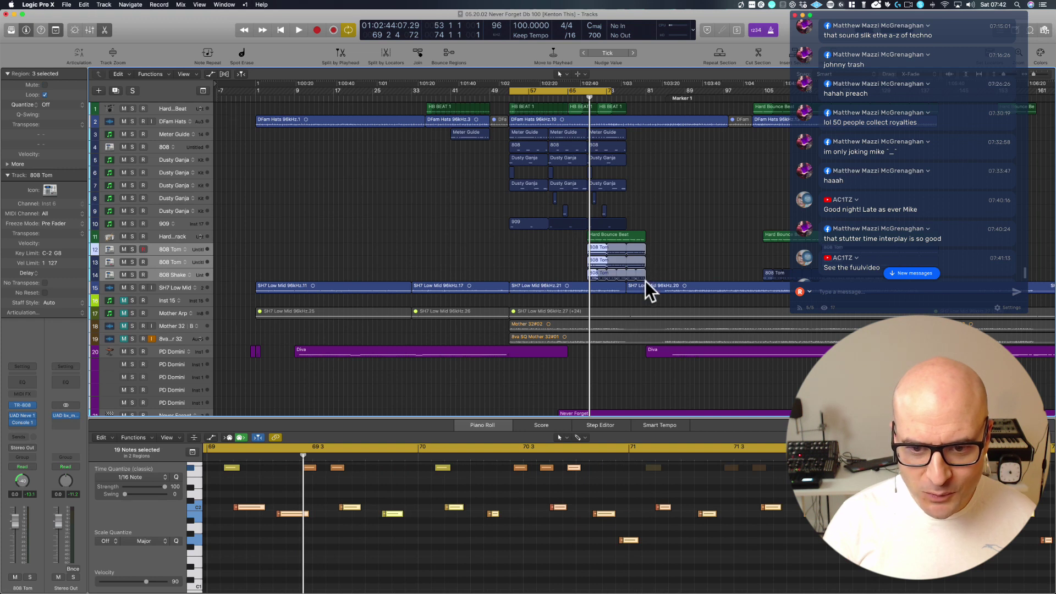
mouse_move(645, 276)
mouse_down()
mouse_move(617, 279)
mouse_move(627, 274)
mouse_up()
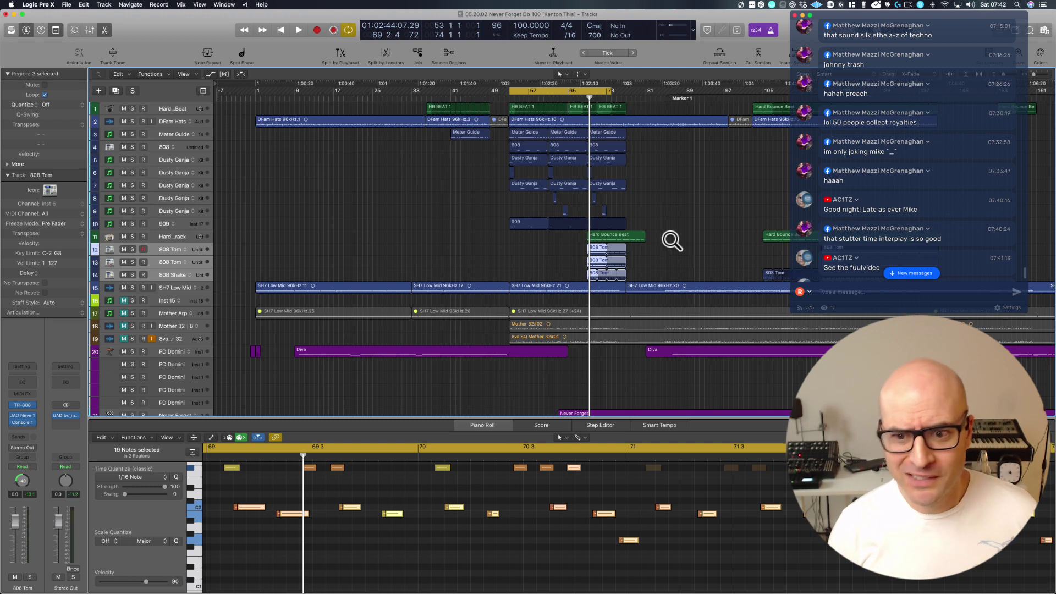
Copy the percussion block on tracks 3 to 10 from bar 53 to bar 117.
scroll(672, 241, right, 2)
scroll(672, 241, right, 10)
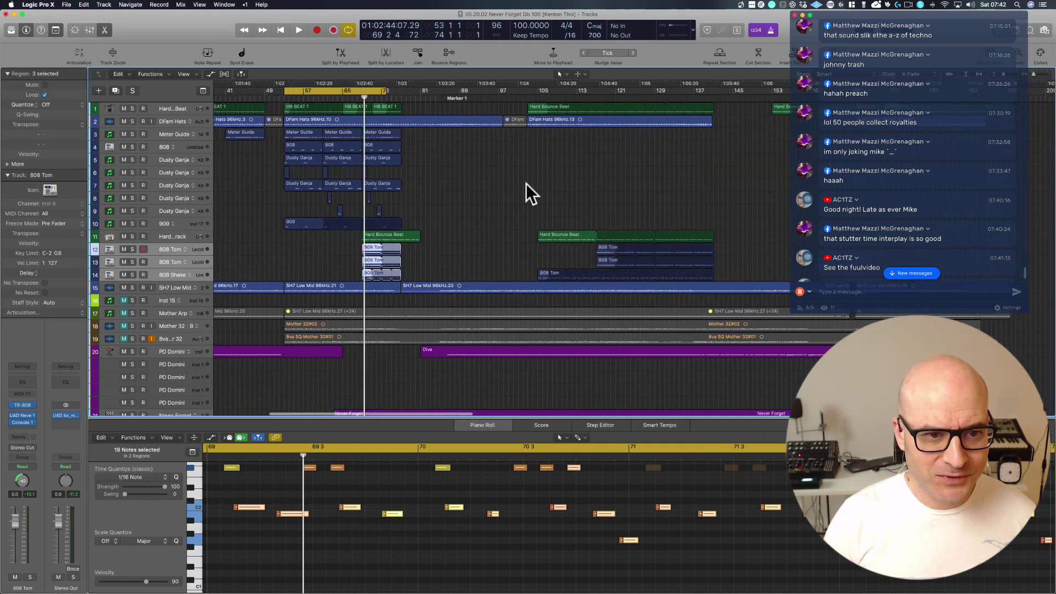
drag(281, 137, 407, 223)
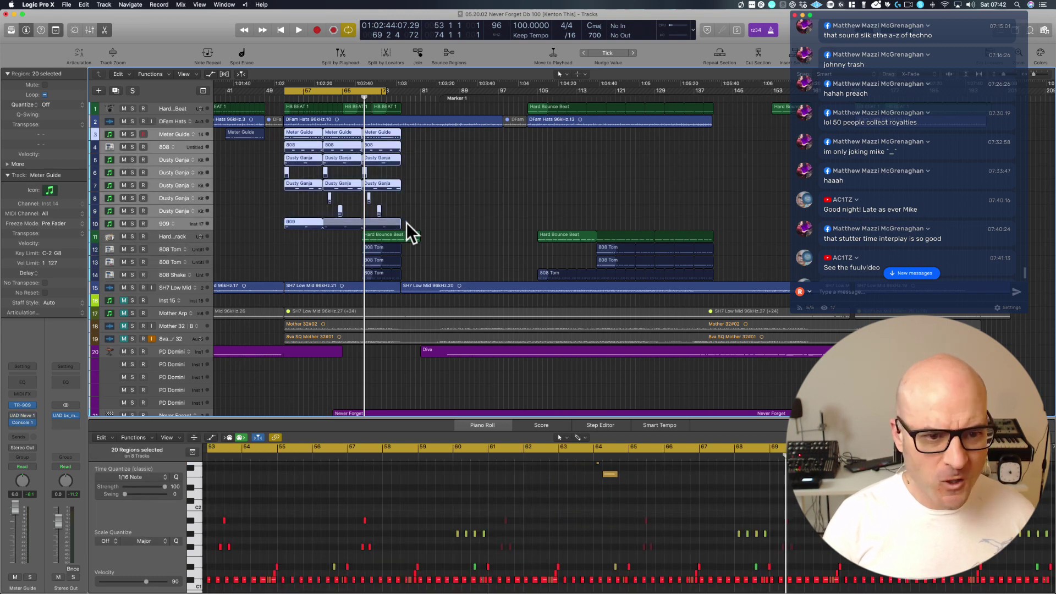
drag(295, 135, 590, 136)
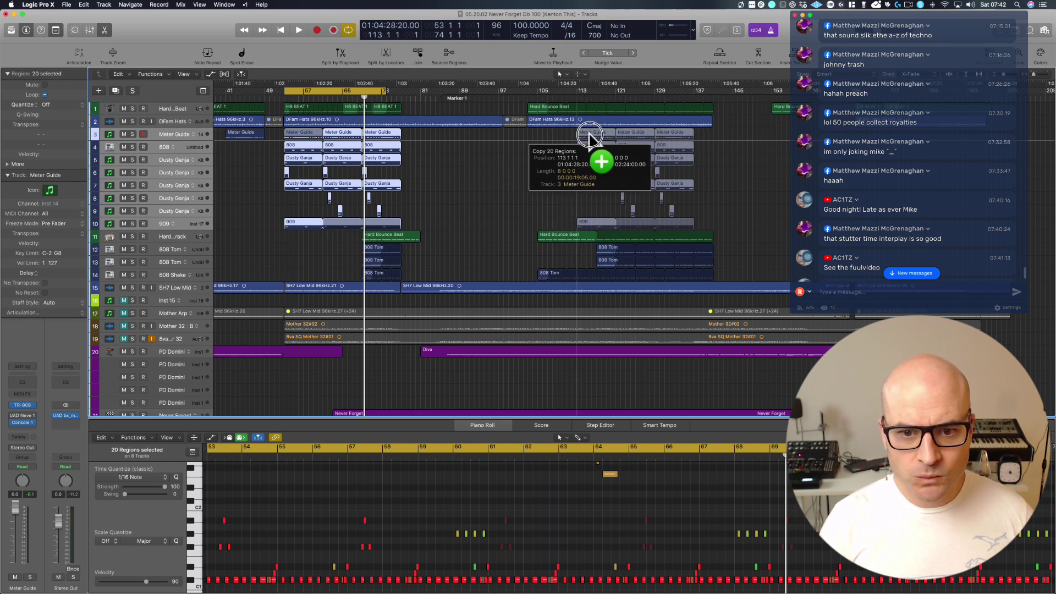
drag(611, 135, 608, 134)
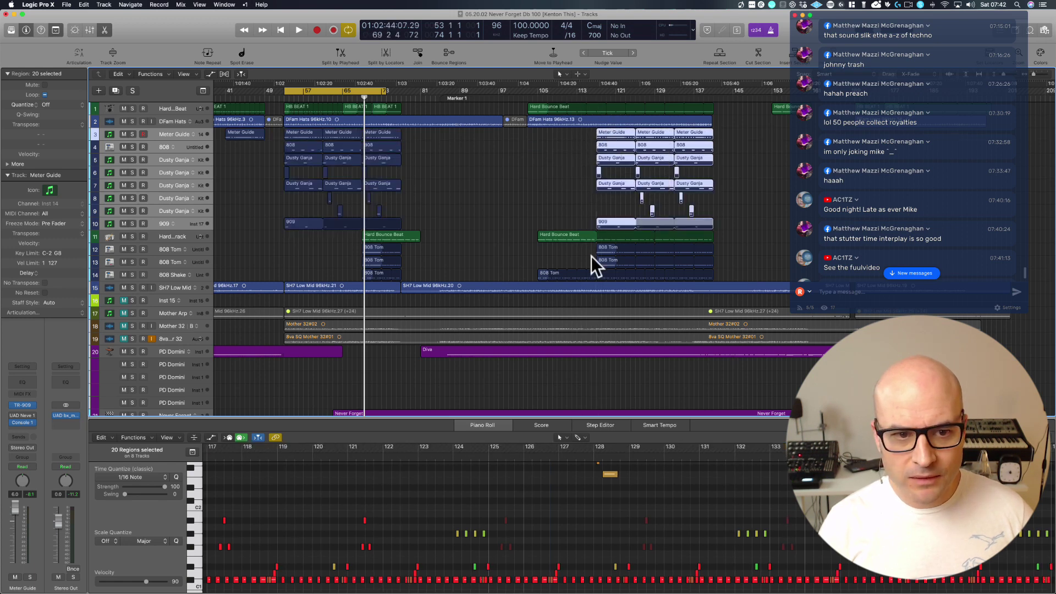
Move the 808 Tom regions on tracks 12 and 13 from bar 117 to bar 111 and extend their loops to the Hard Bounce Beat's end.
drag(596, 252, 619, 260)
key(super+z)
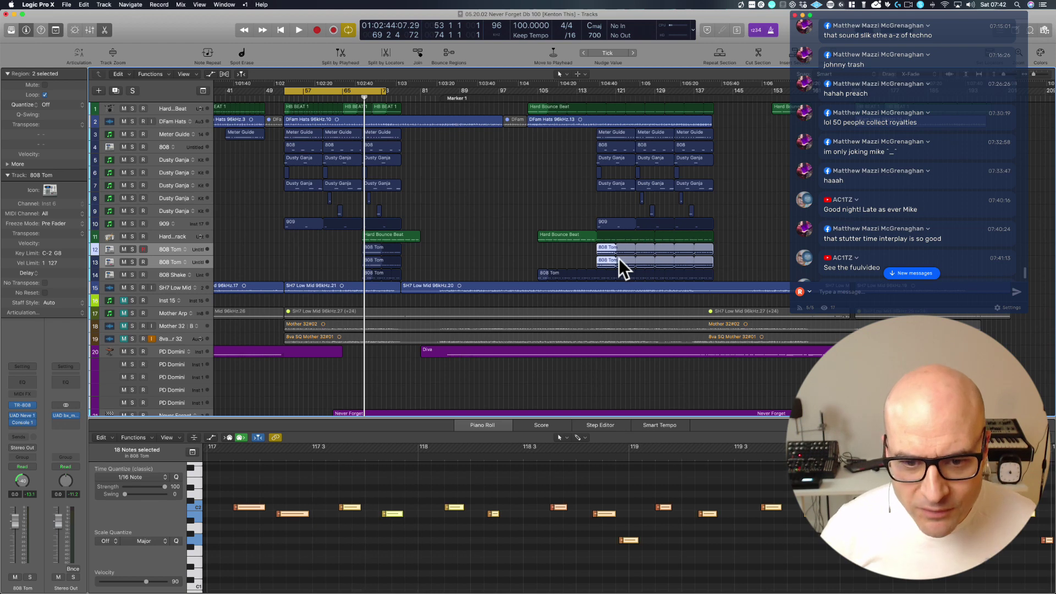
drag(601, 249, 570, 248)
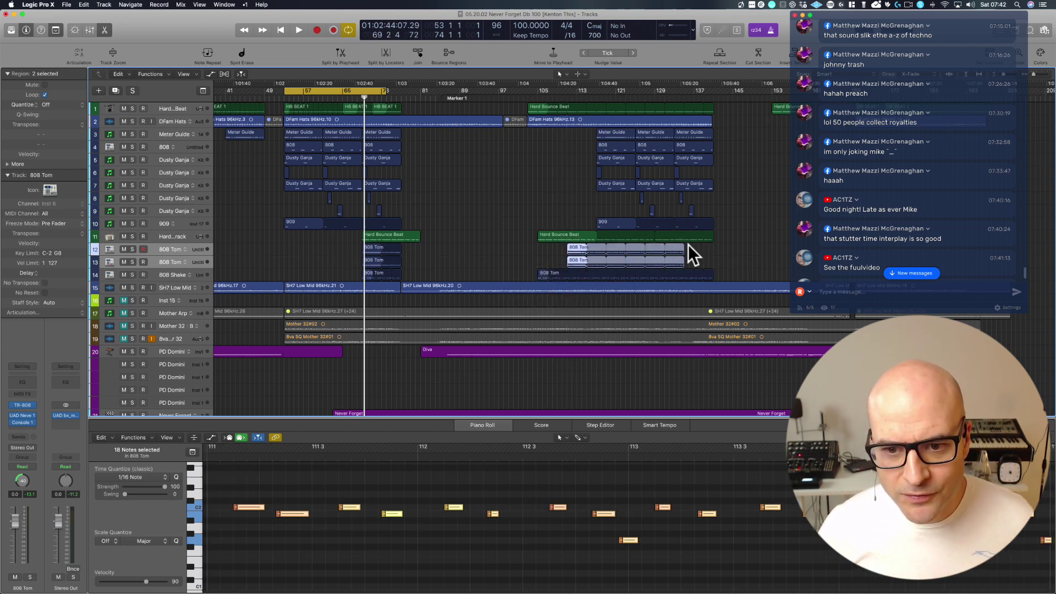
drag(681, 246, 713, 247)
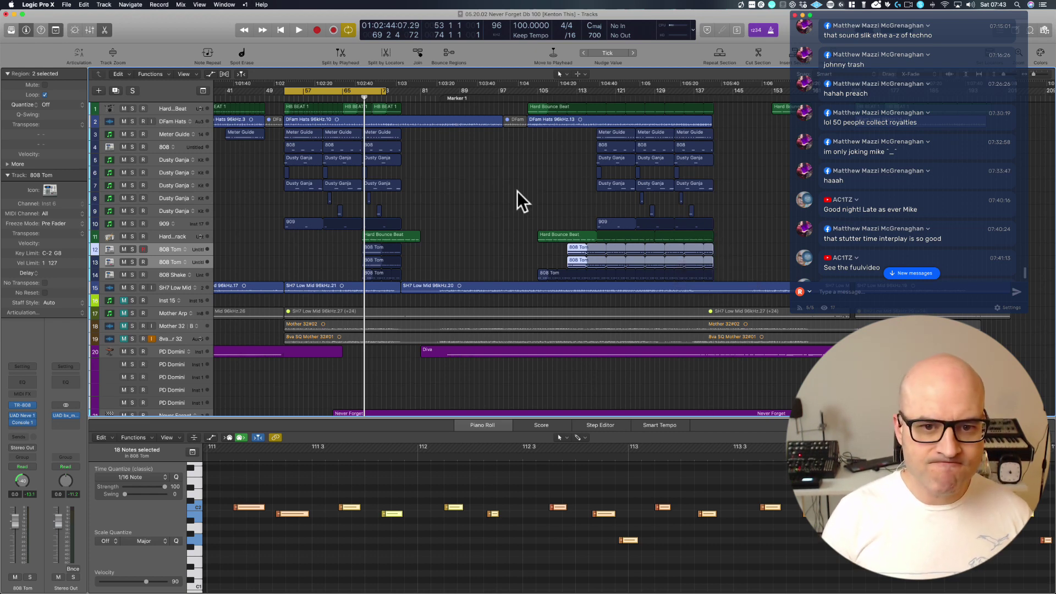
Copy the percussion block on tracks 3 to 10 from bar 53 to bar 173.
scroll(514, 203, right, 5)
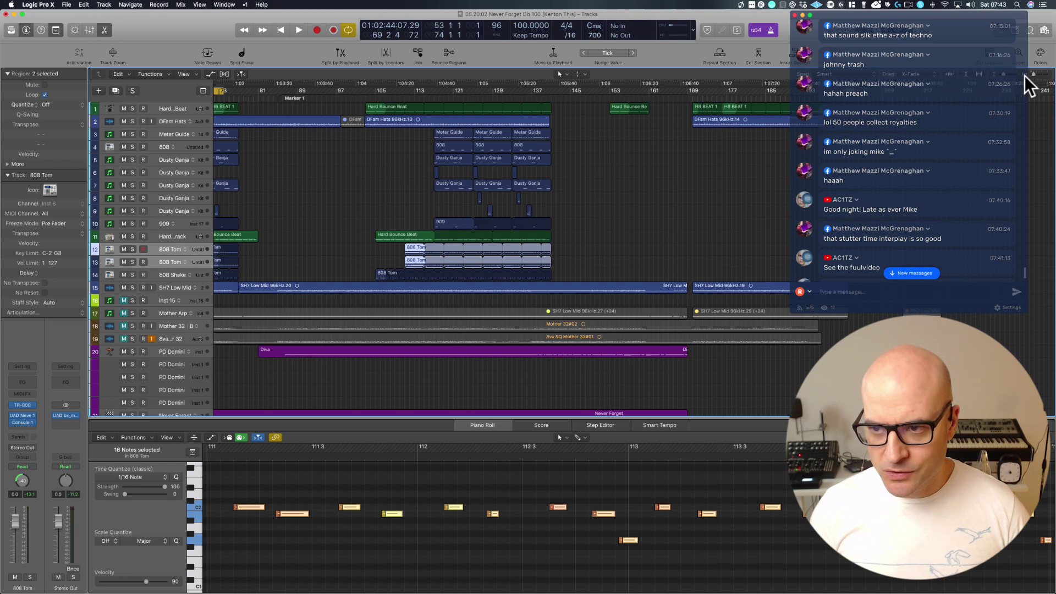
key(z)
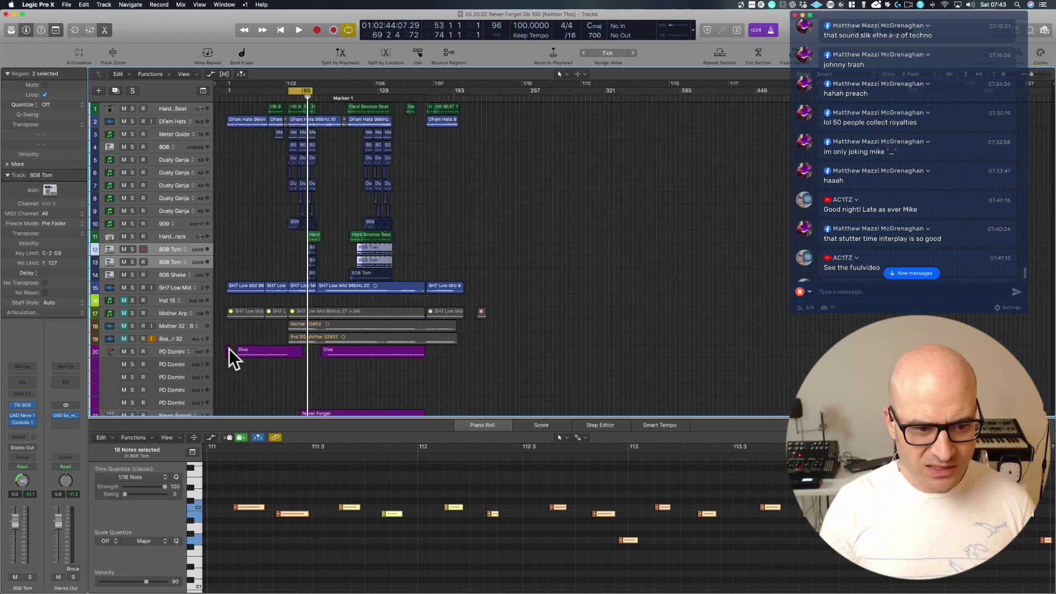
drag(240, 371, 452, 108)
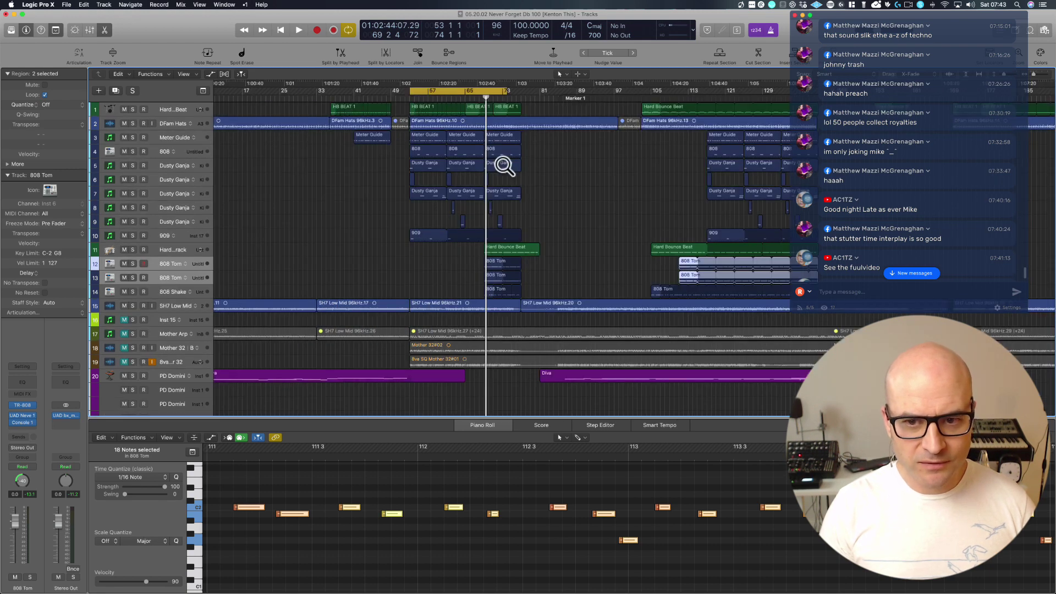
click(575, 168)
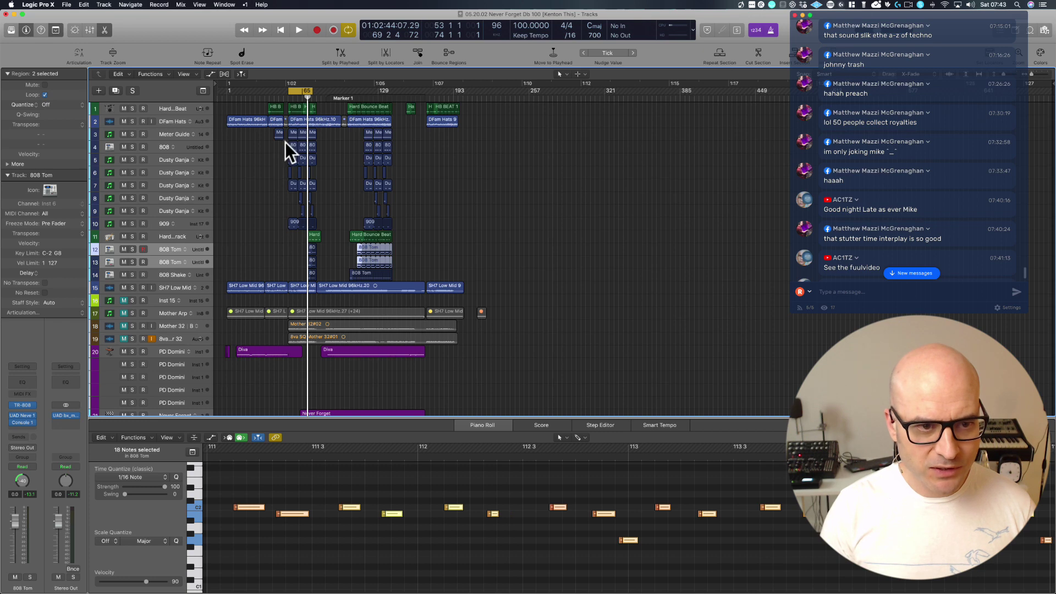
drag(284, 138, 451, 216)
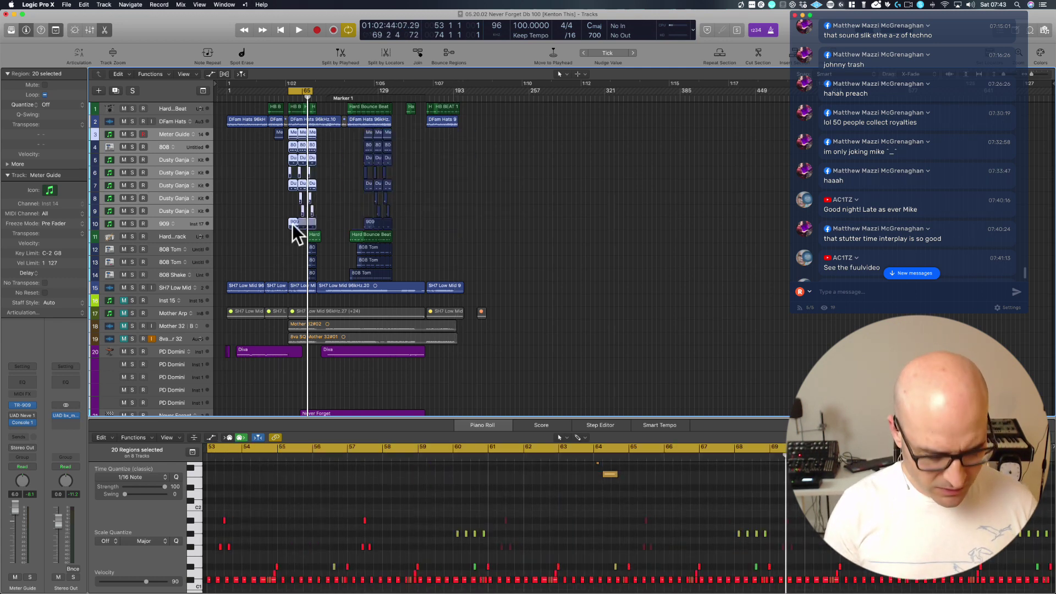
drag(292, 224, 434, 206)
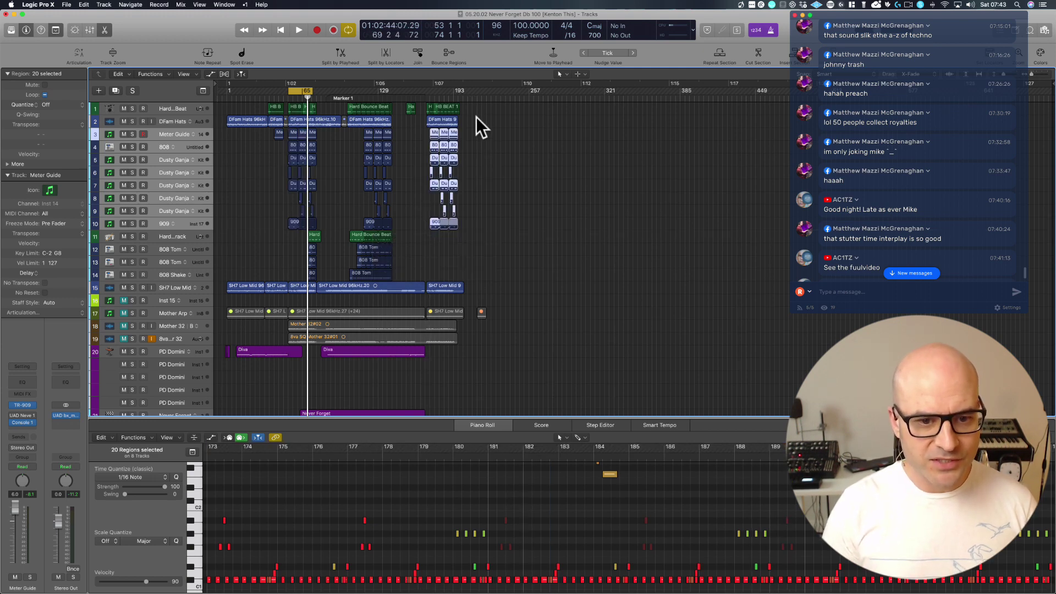
Set the cycle range to span all the arrangement's regions and set up an offline MP3 bounce of the project.
drag(479, 104, 160, 390)
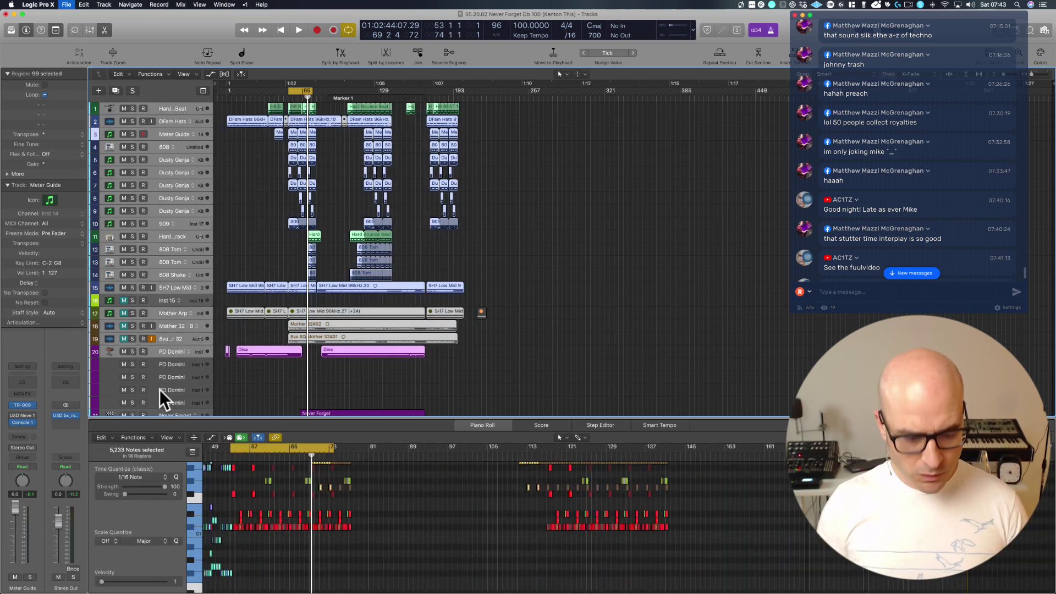
key(super+u)
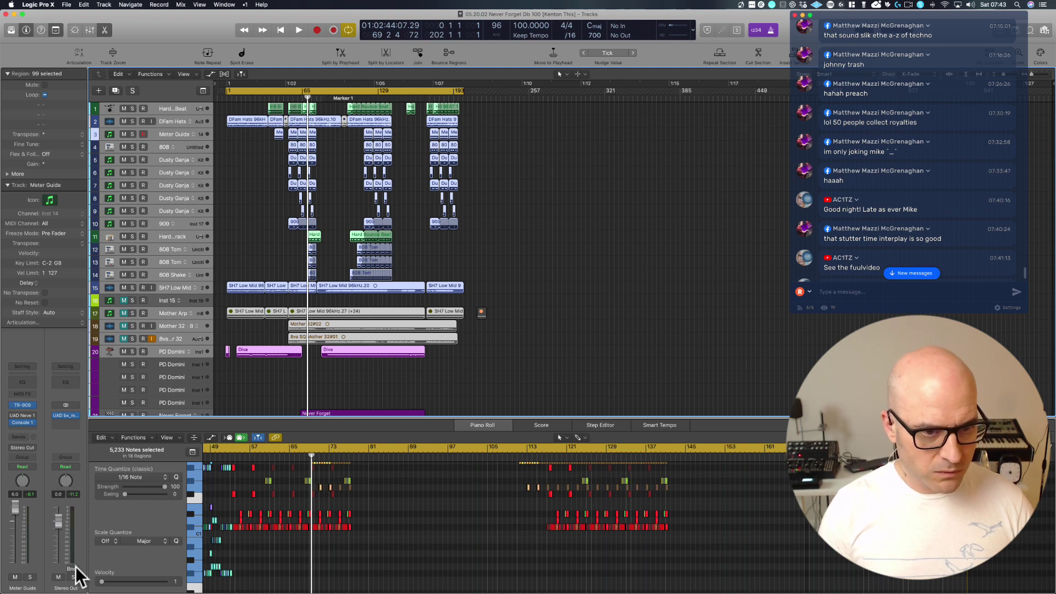
key(super+b)
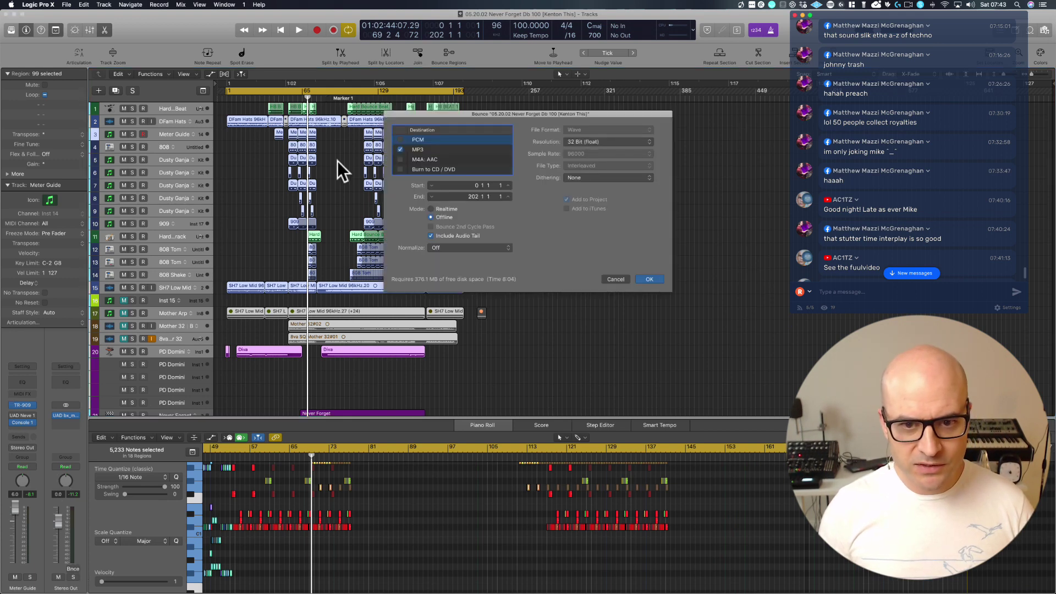
click(650, 279)
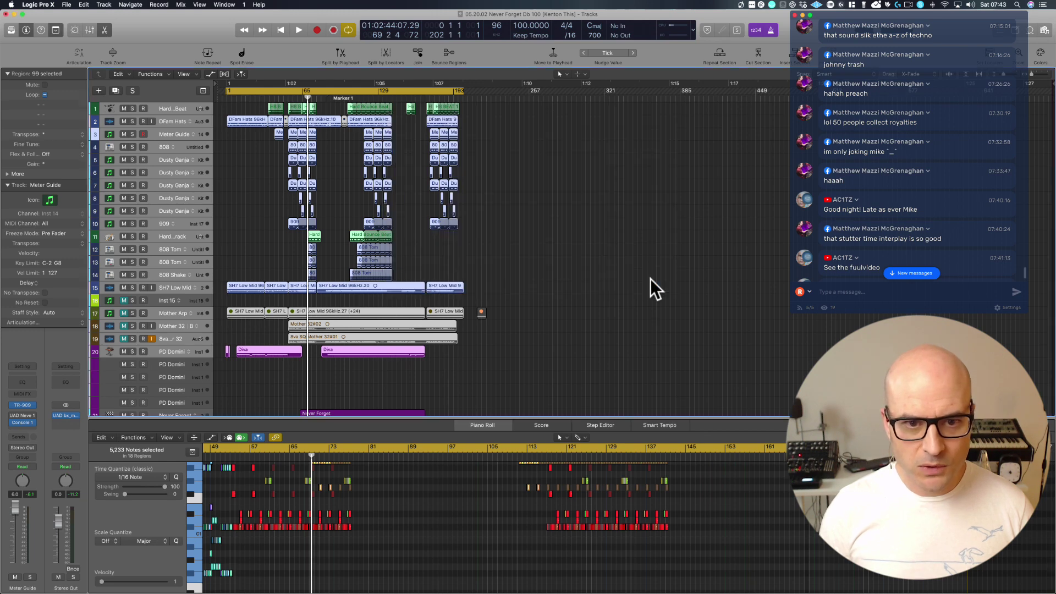
Save the bounce in the Reich Beltram Fm 121 folder under 3. In Progress, converting the sample rate for MP3.
scroll(415, 266, down, 10)
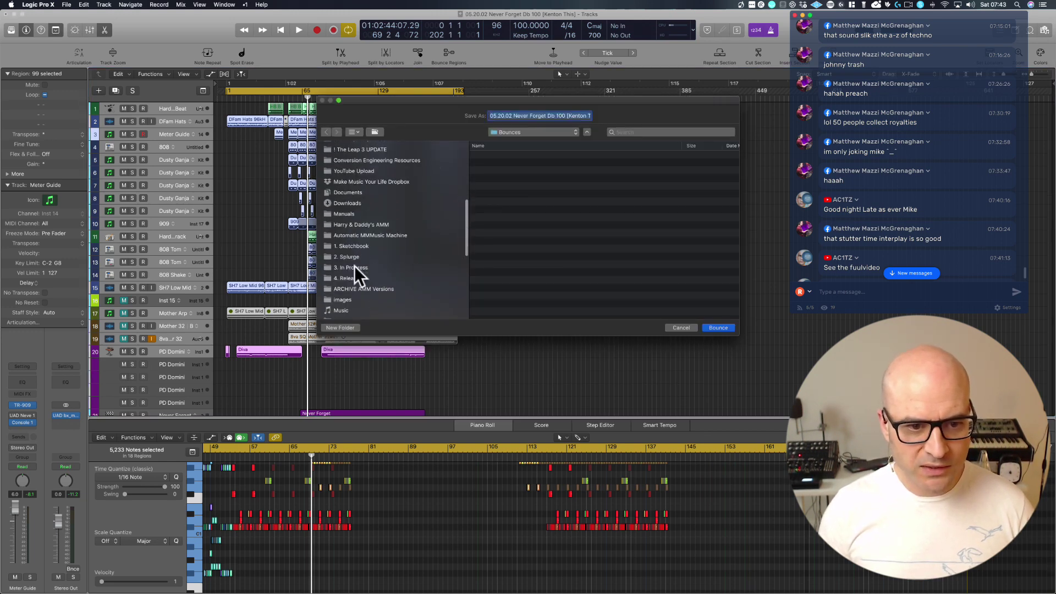
click(355, 267)
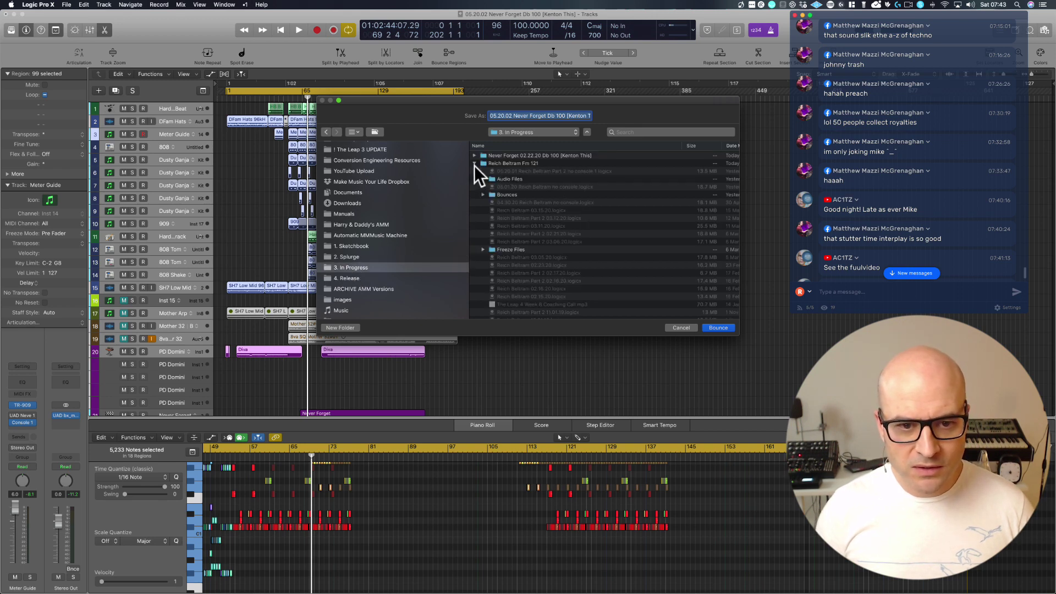
click(474, 163)
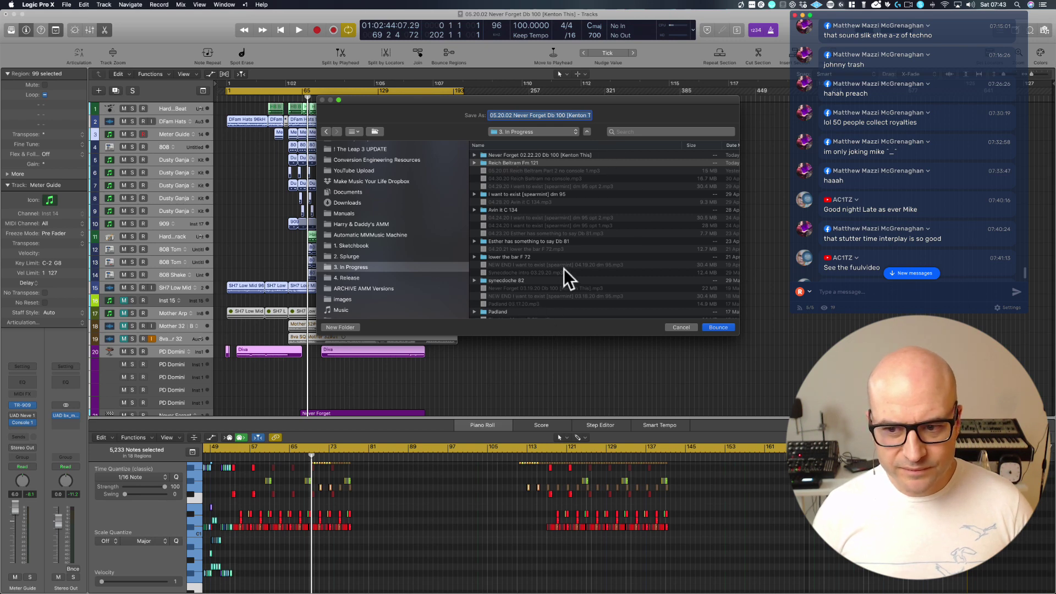
scroll(563, 269, down, 10)
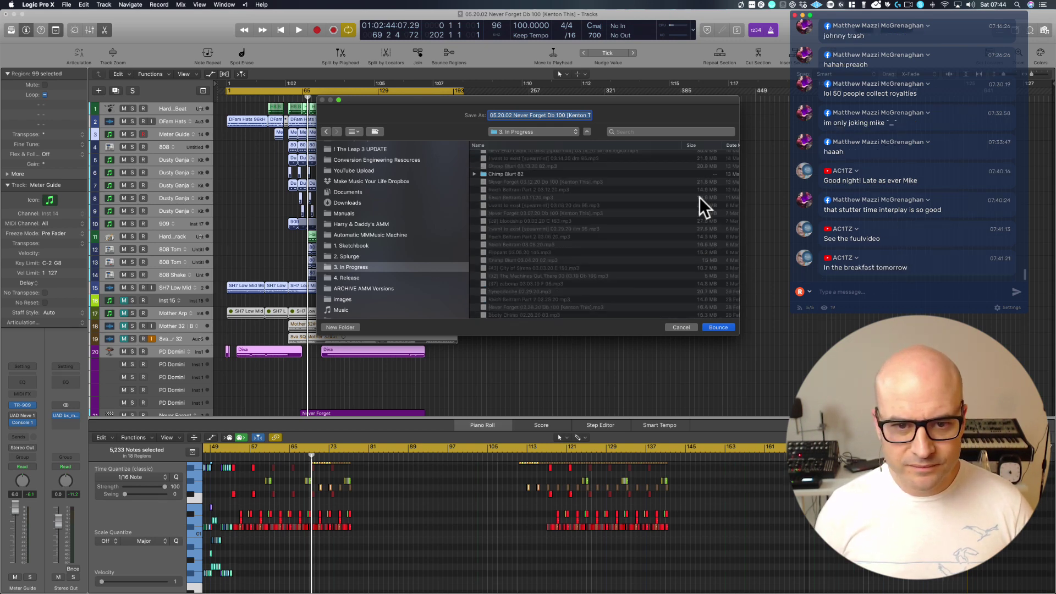
click(524, 243)
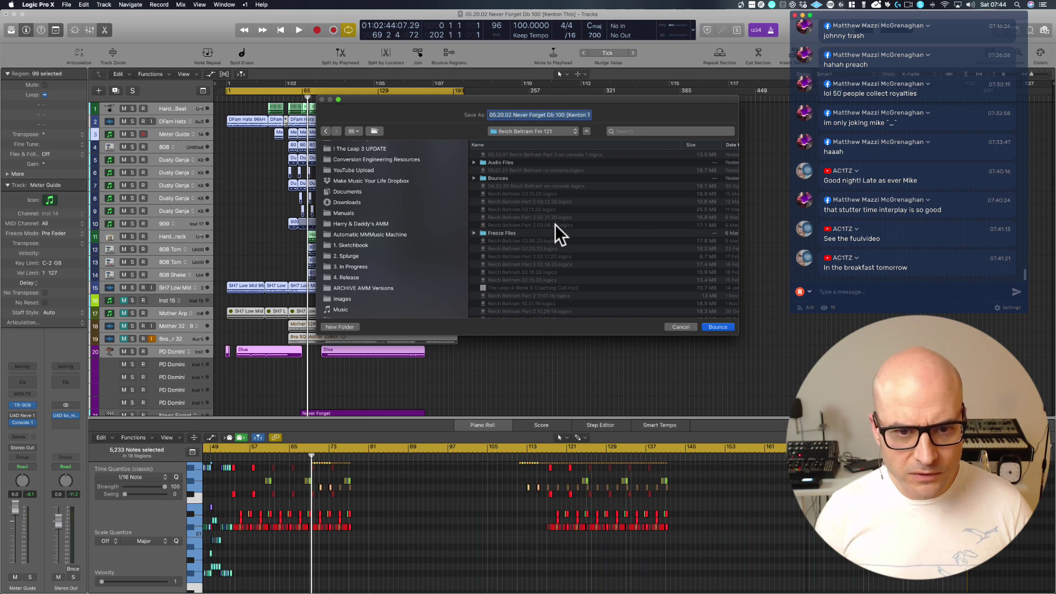
key(Return)
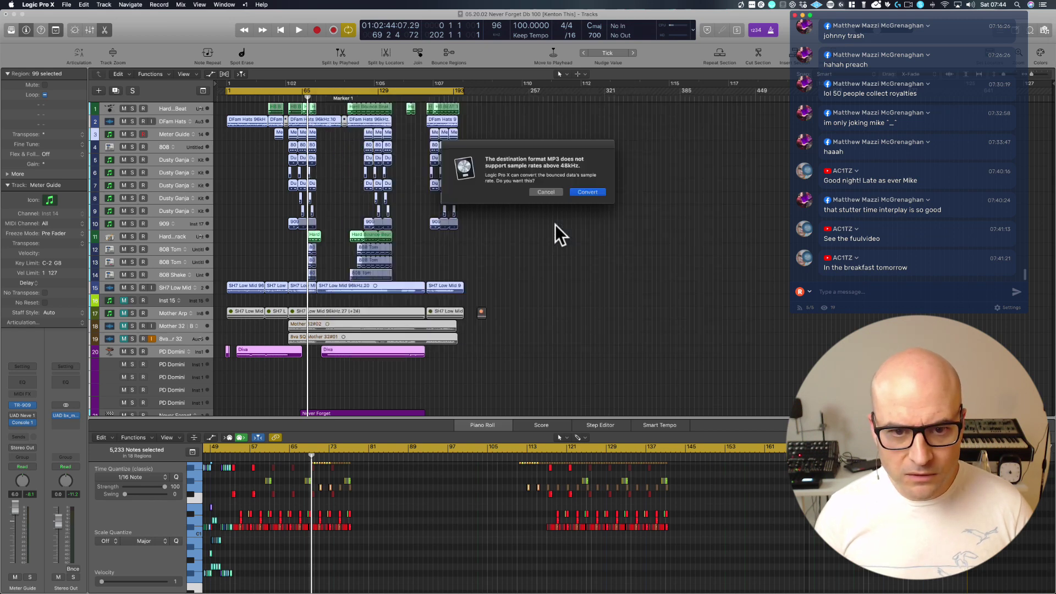
click(587, 192)
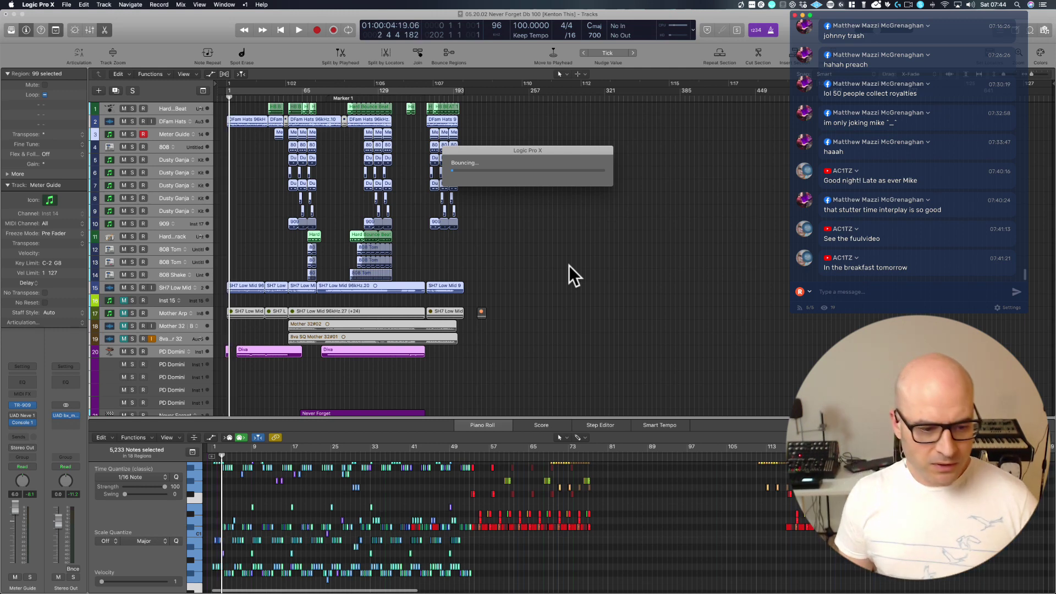
Switch to Ecamm Live and change the broadcast to the full-room camera scene.
mouse_move(11, 584)
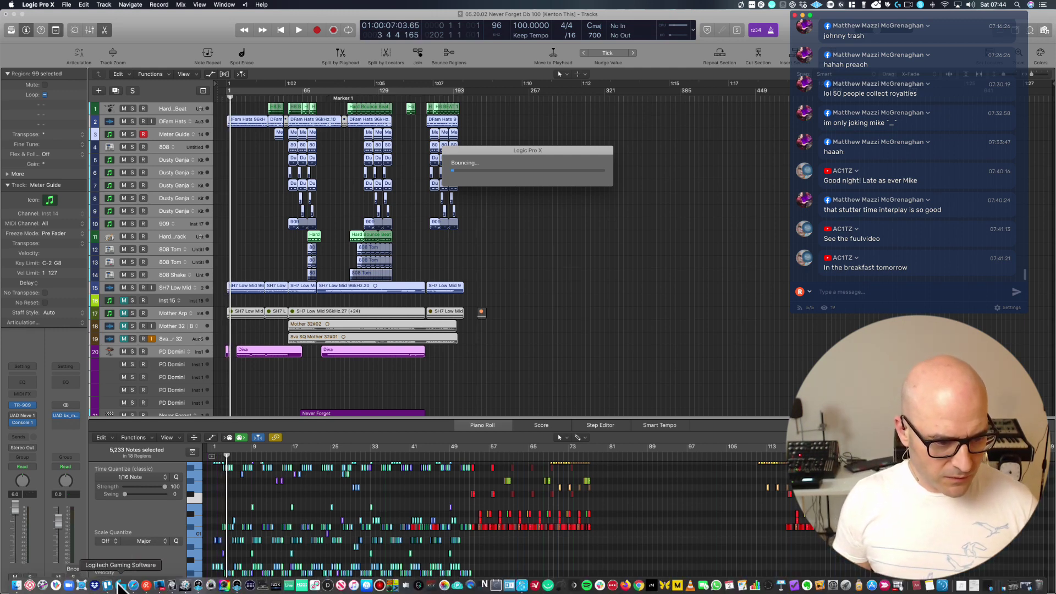
click(160, 586)
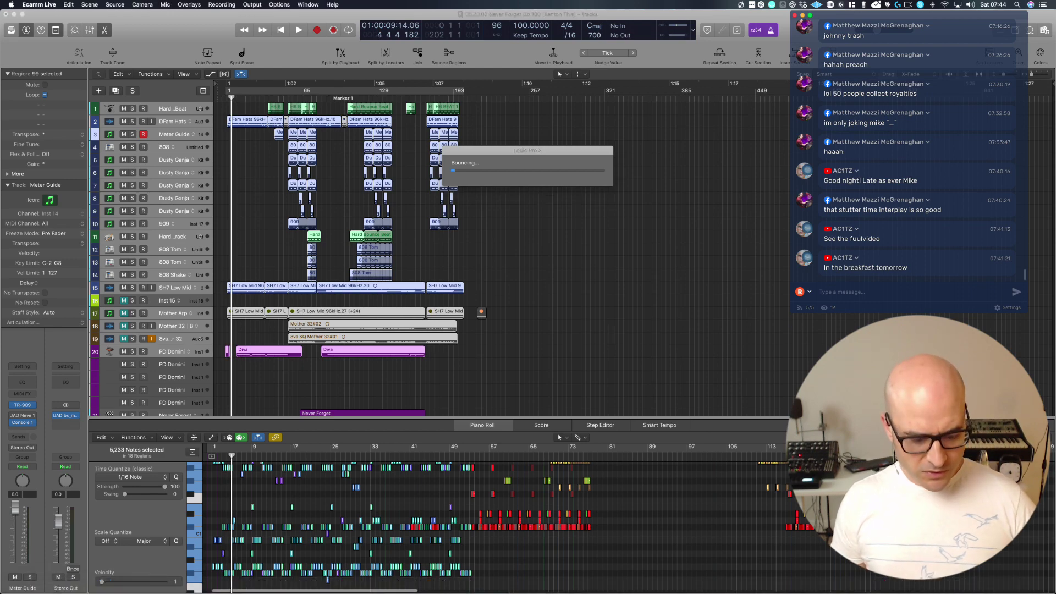
key(super+1)
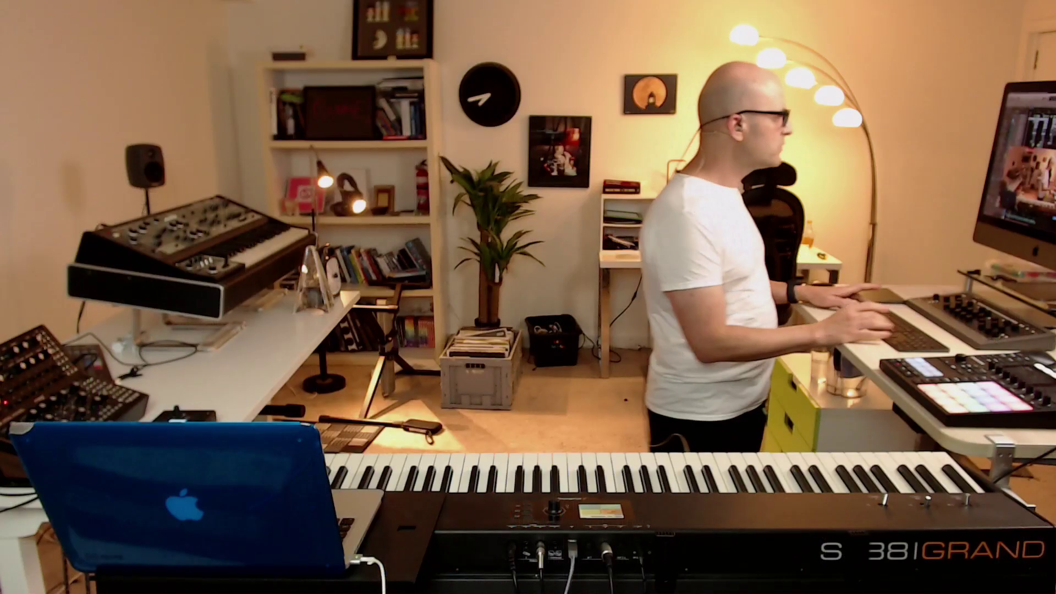